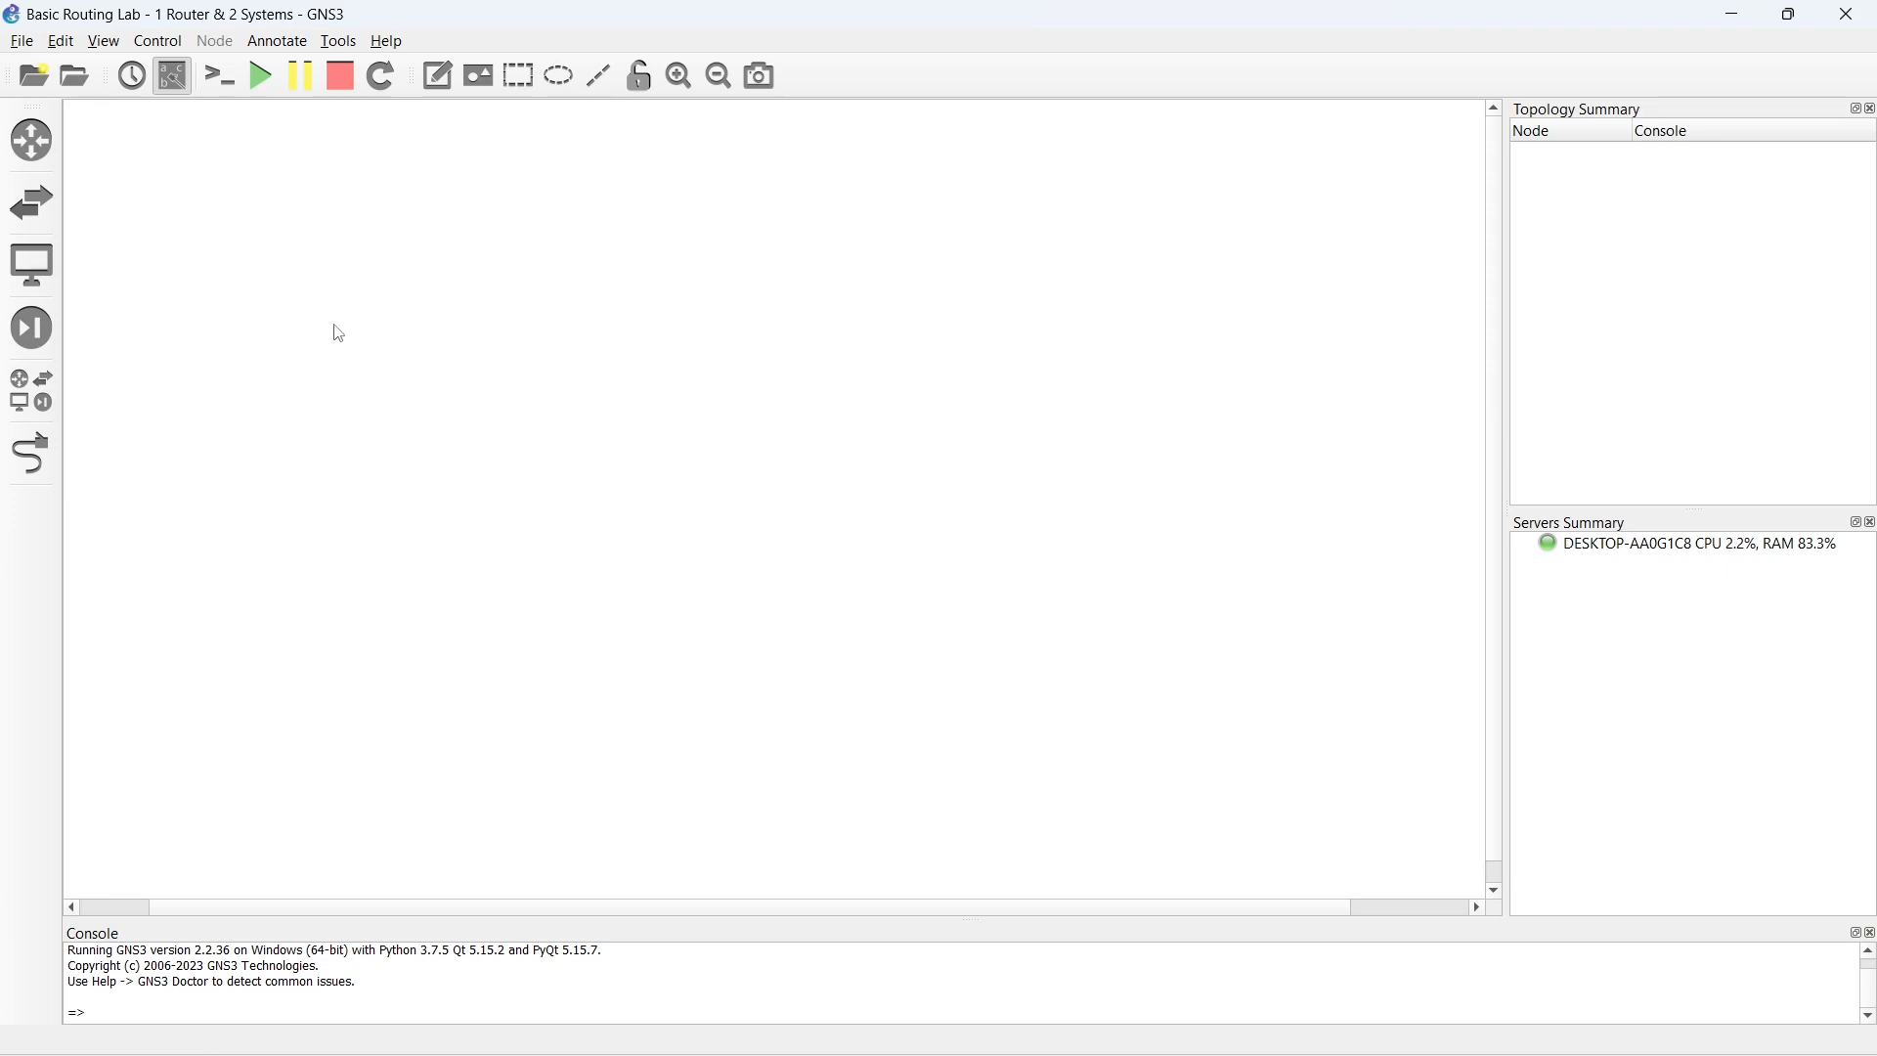
- Add a c7200-k9 router and two VPCS end devices to the workspace, one PC on each side of the router
left_click(56, 159)
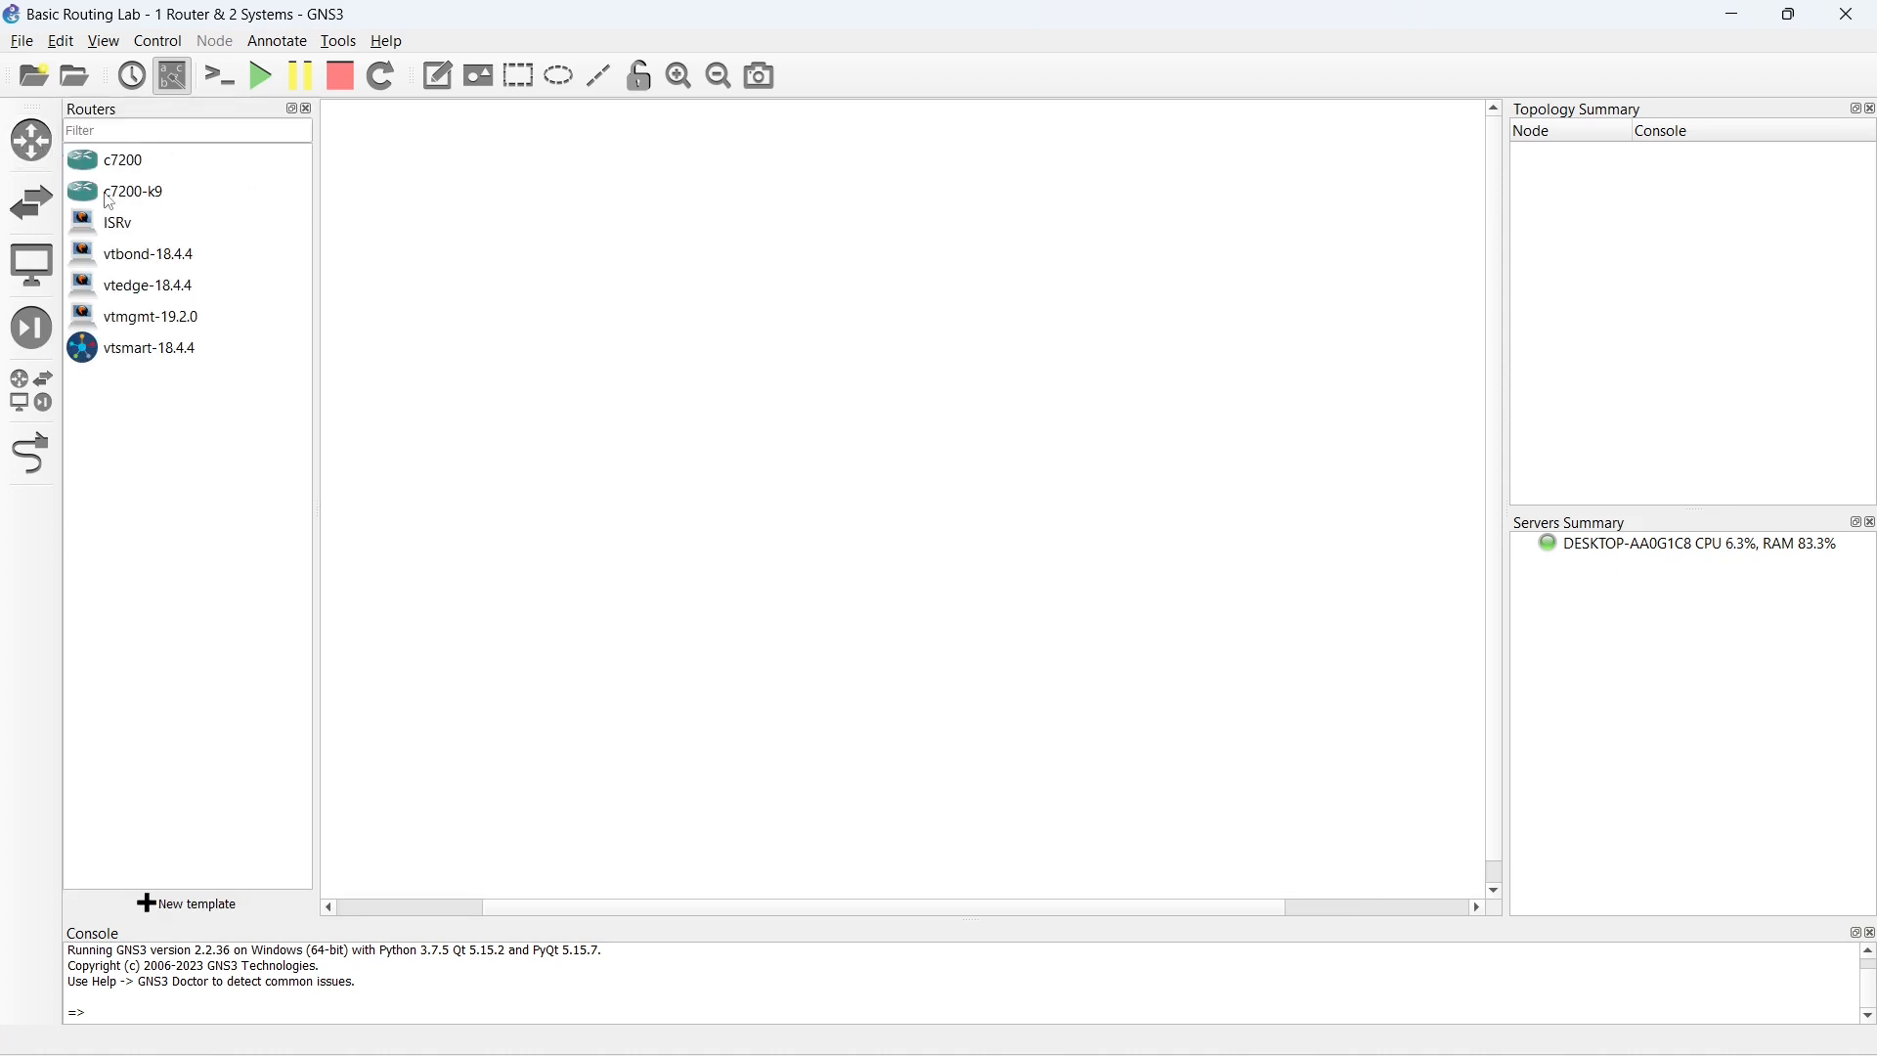
left_click_drag(98, 192, 913, 315)
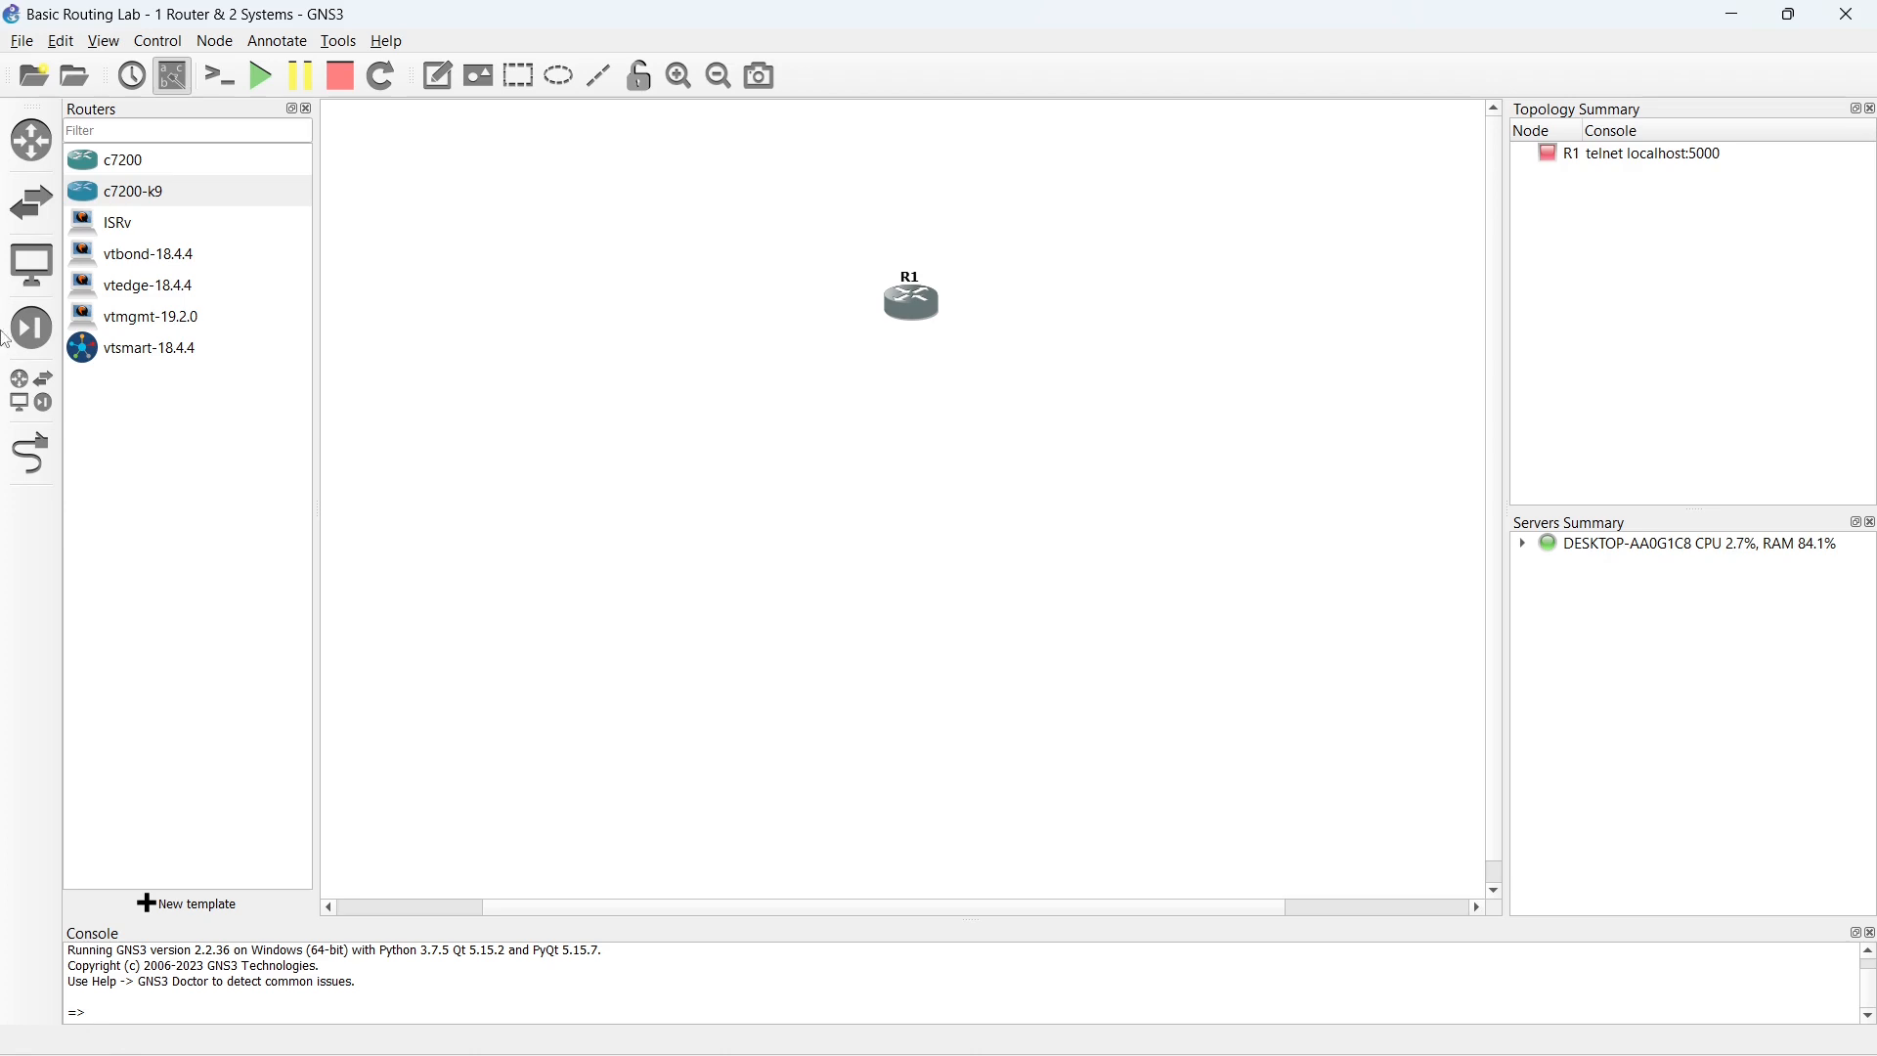
left_click(29, 277)
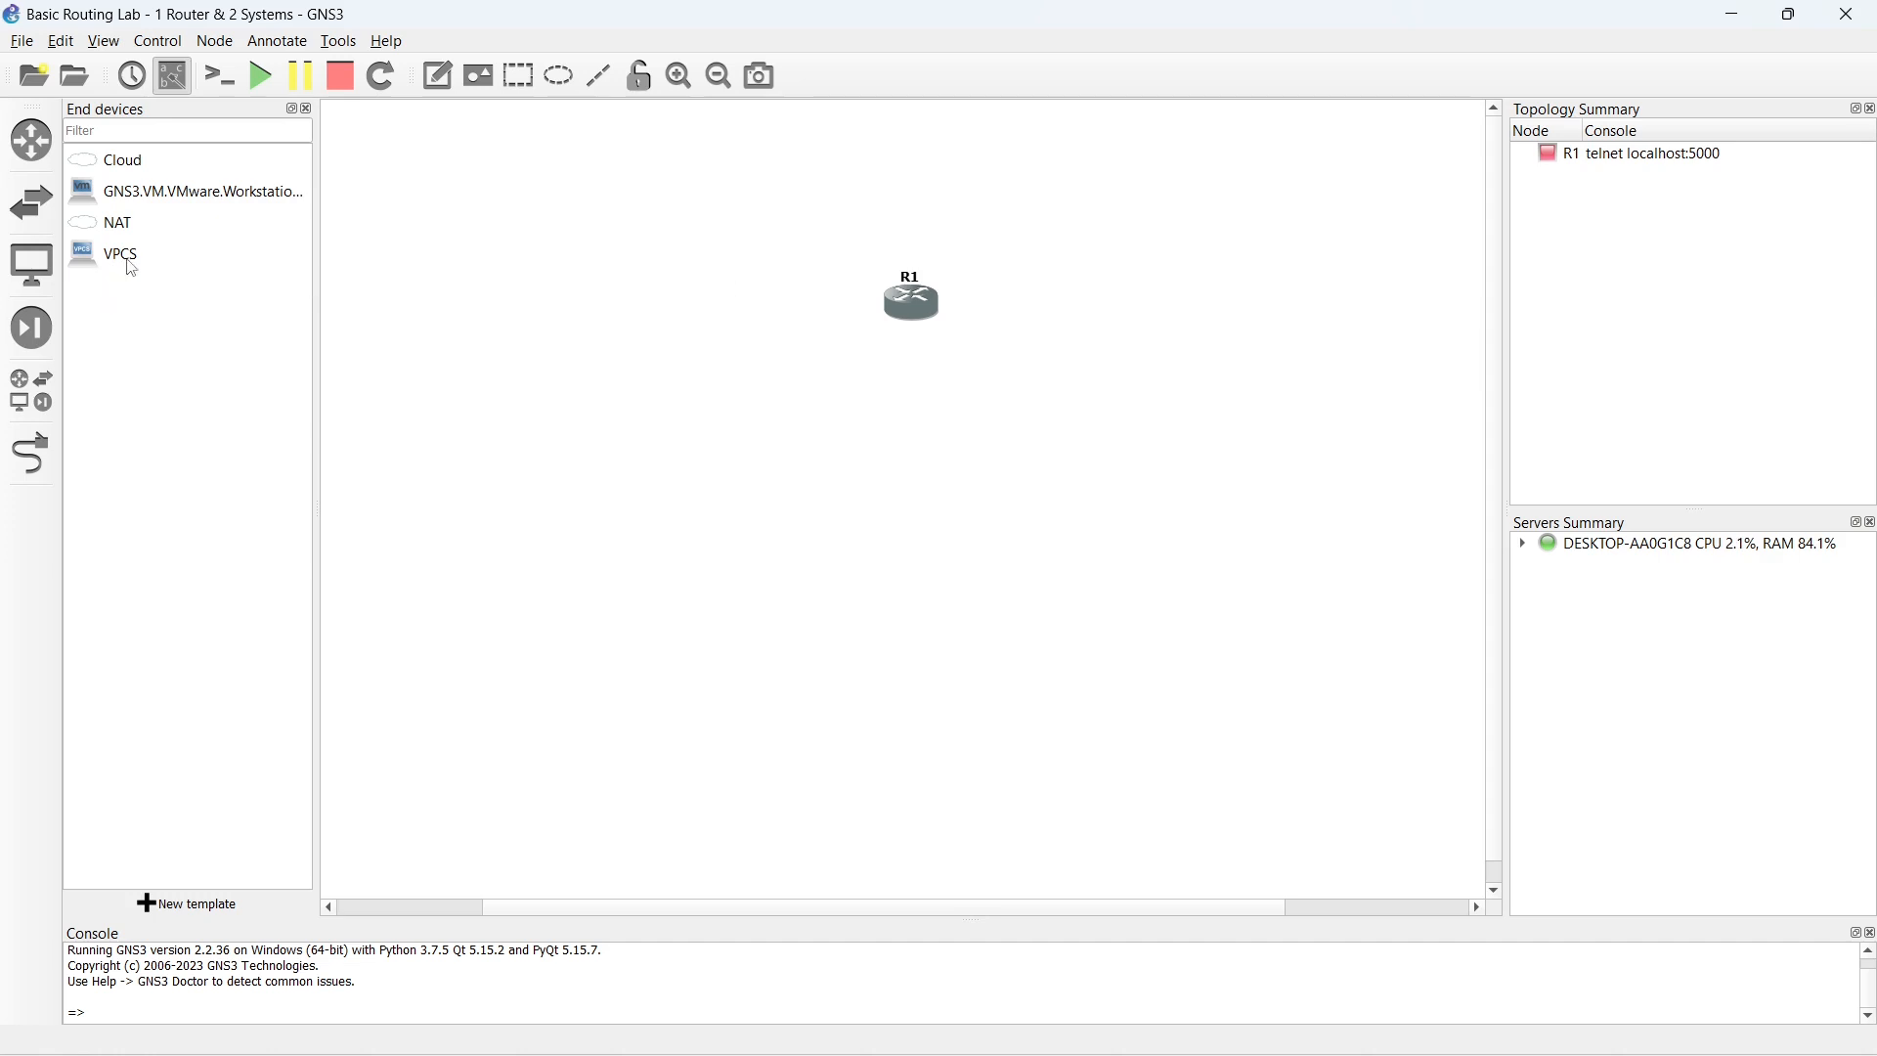
left_click_drag(133, 266, 690, 333)
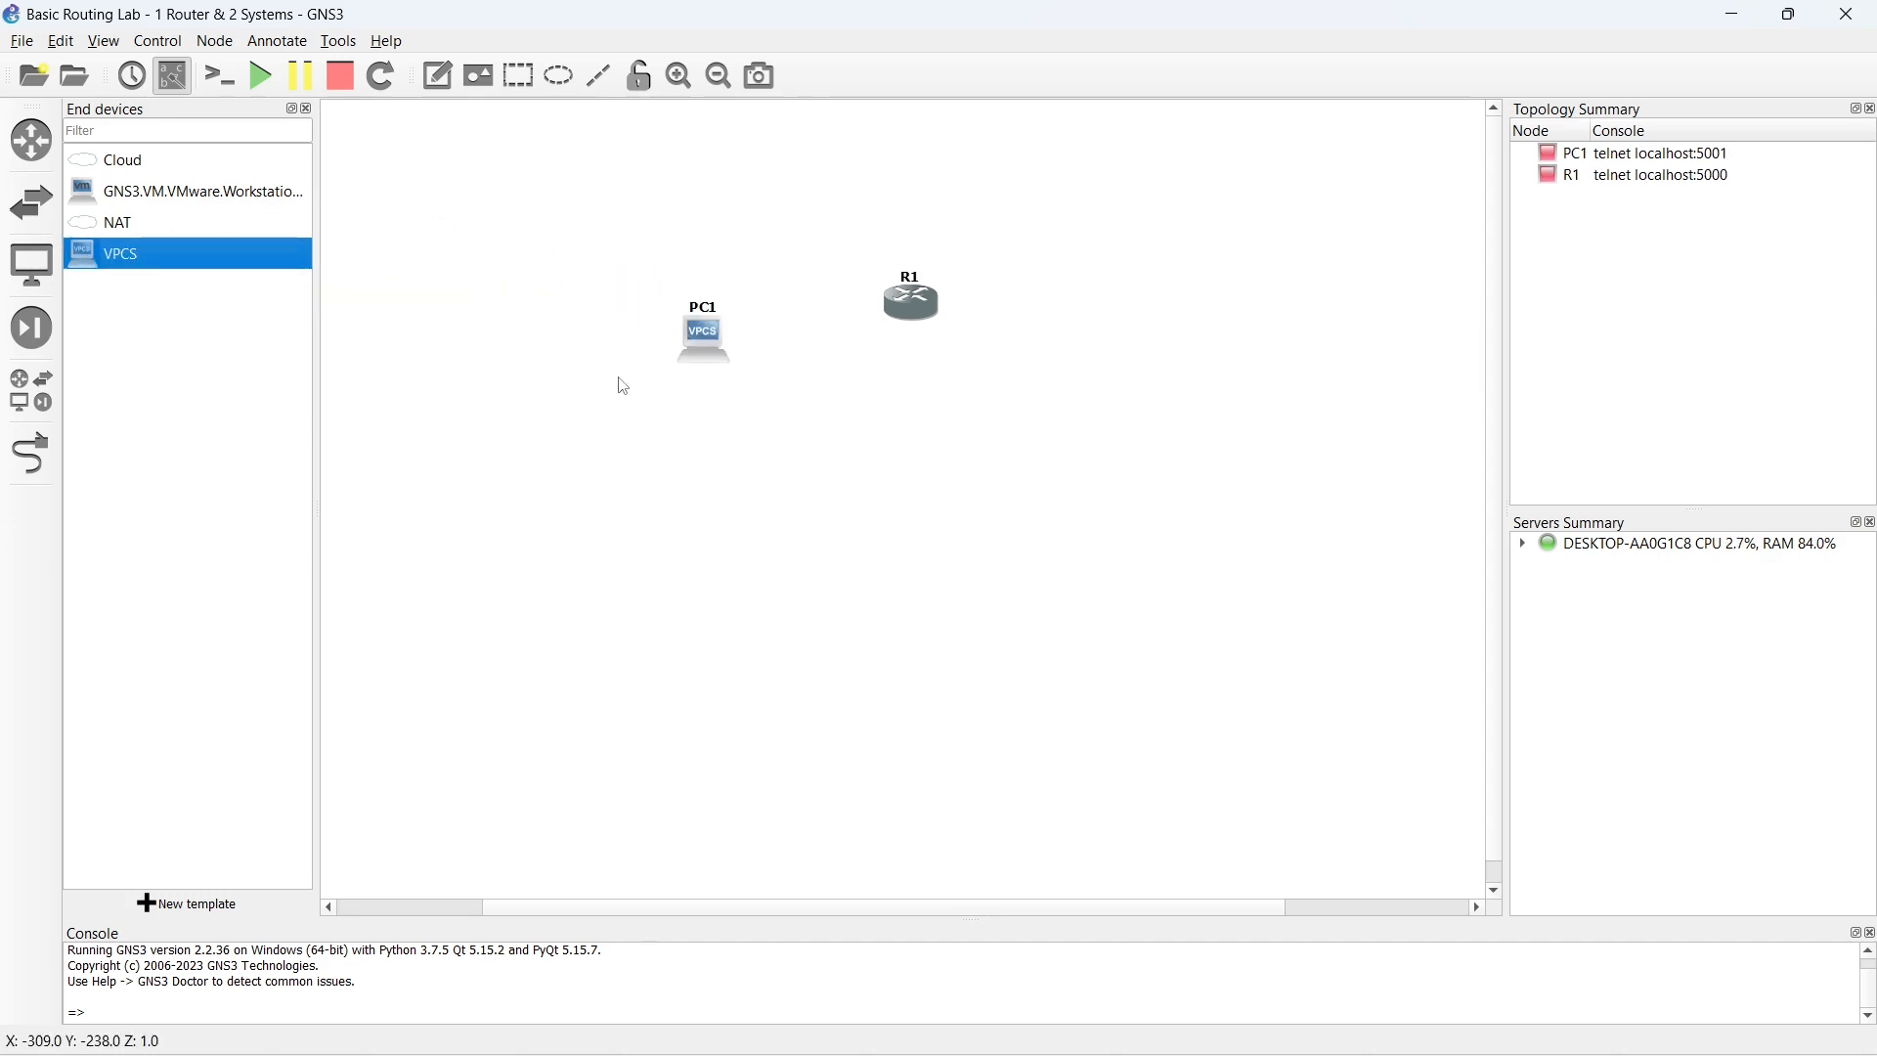
left_click_drag(89, 257, 1182, 371)
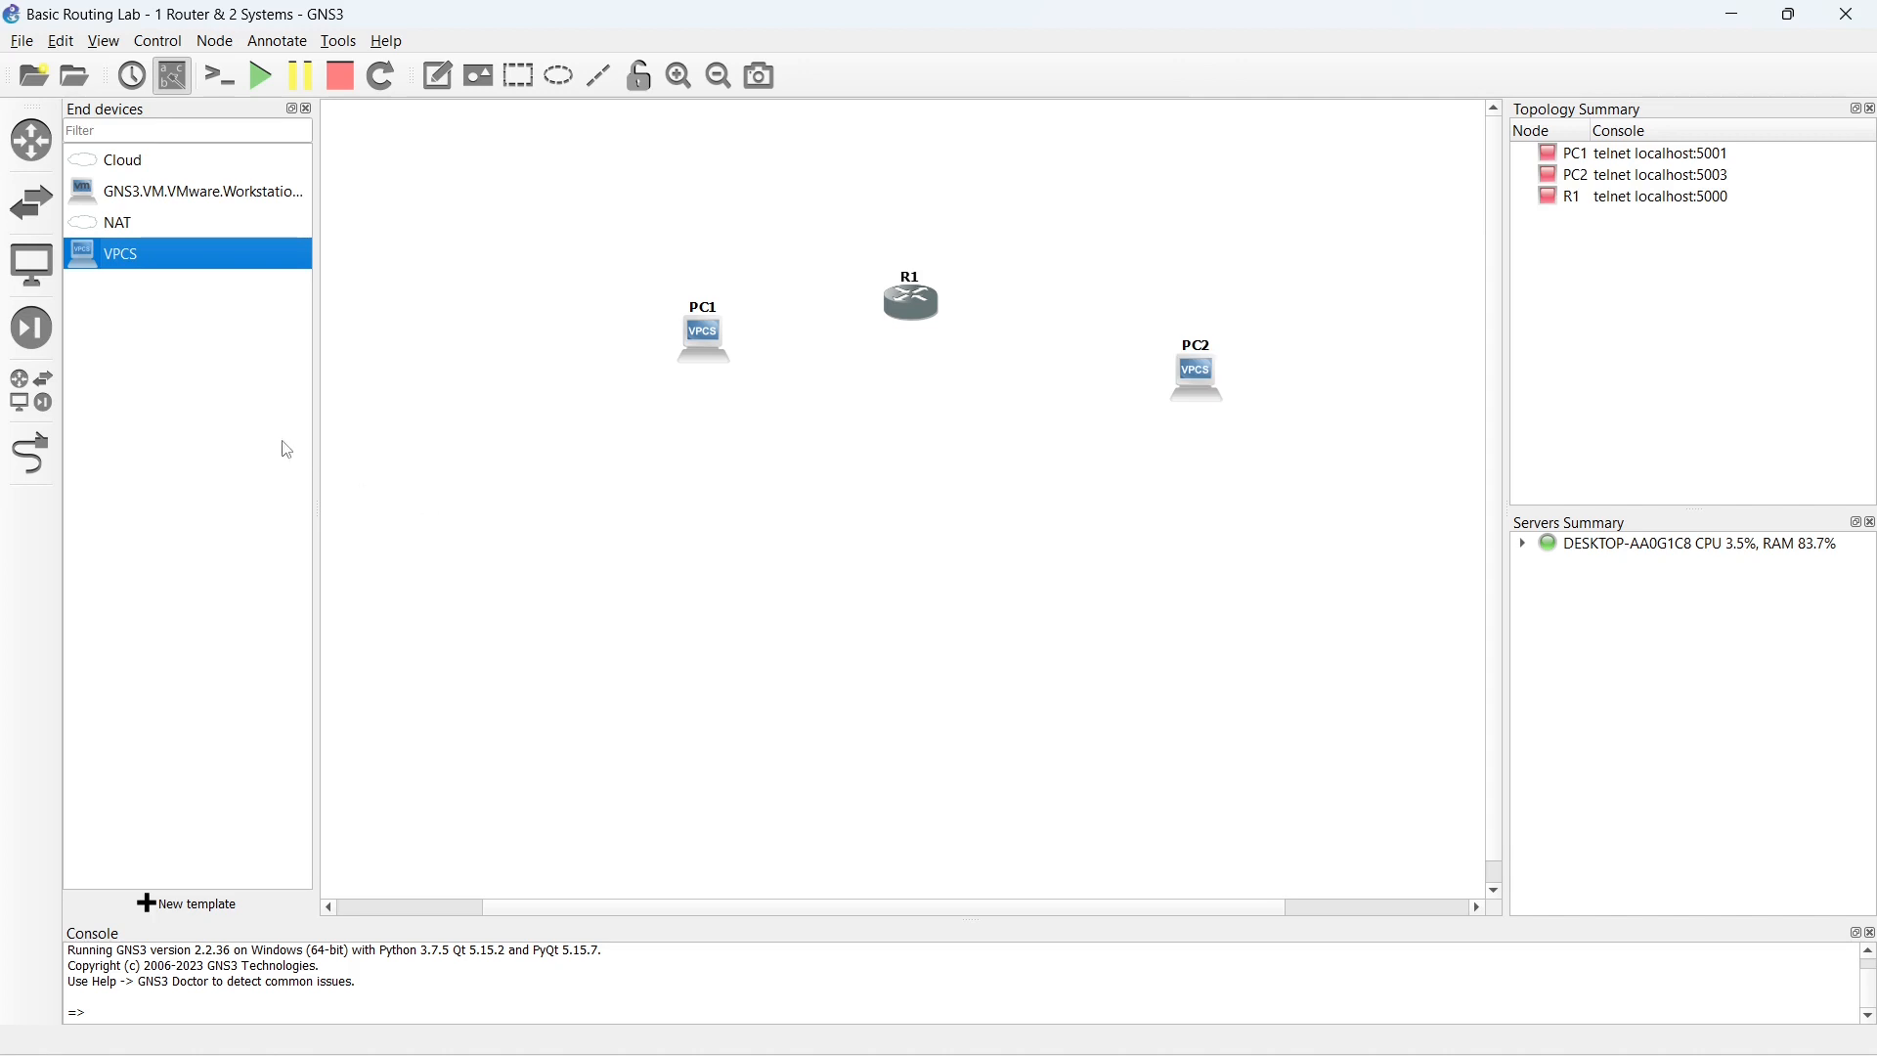
- Arrange router R1 above and between PC1 and PC2, and close the device list
left_click_drag(909, 301, 917, 277)
left_click_drag(713, 344, 646, 366)
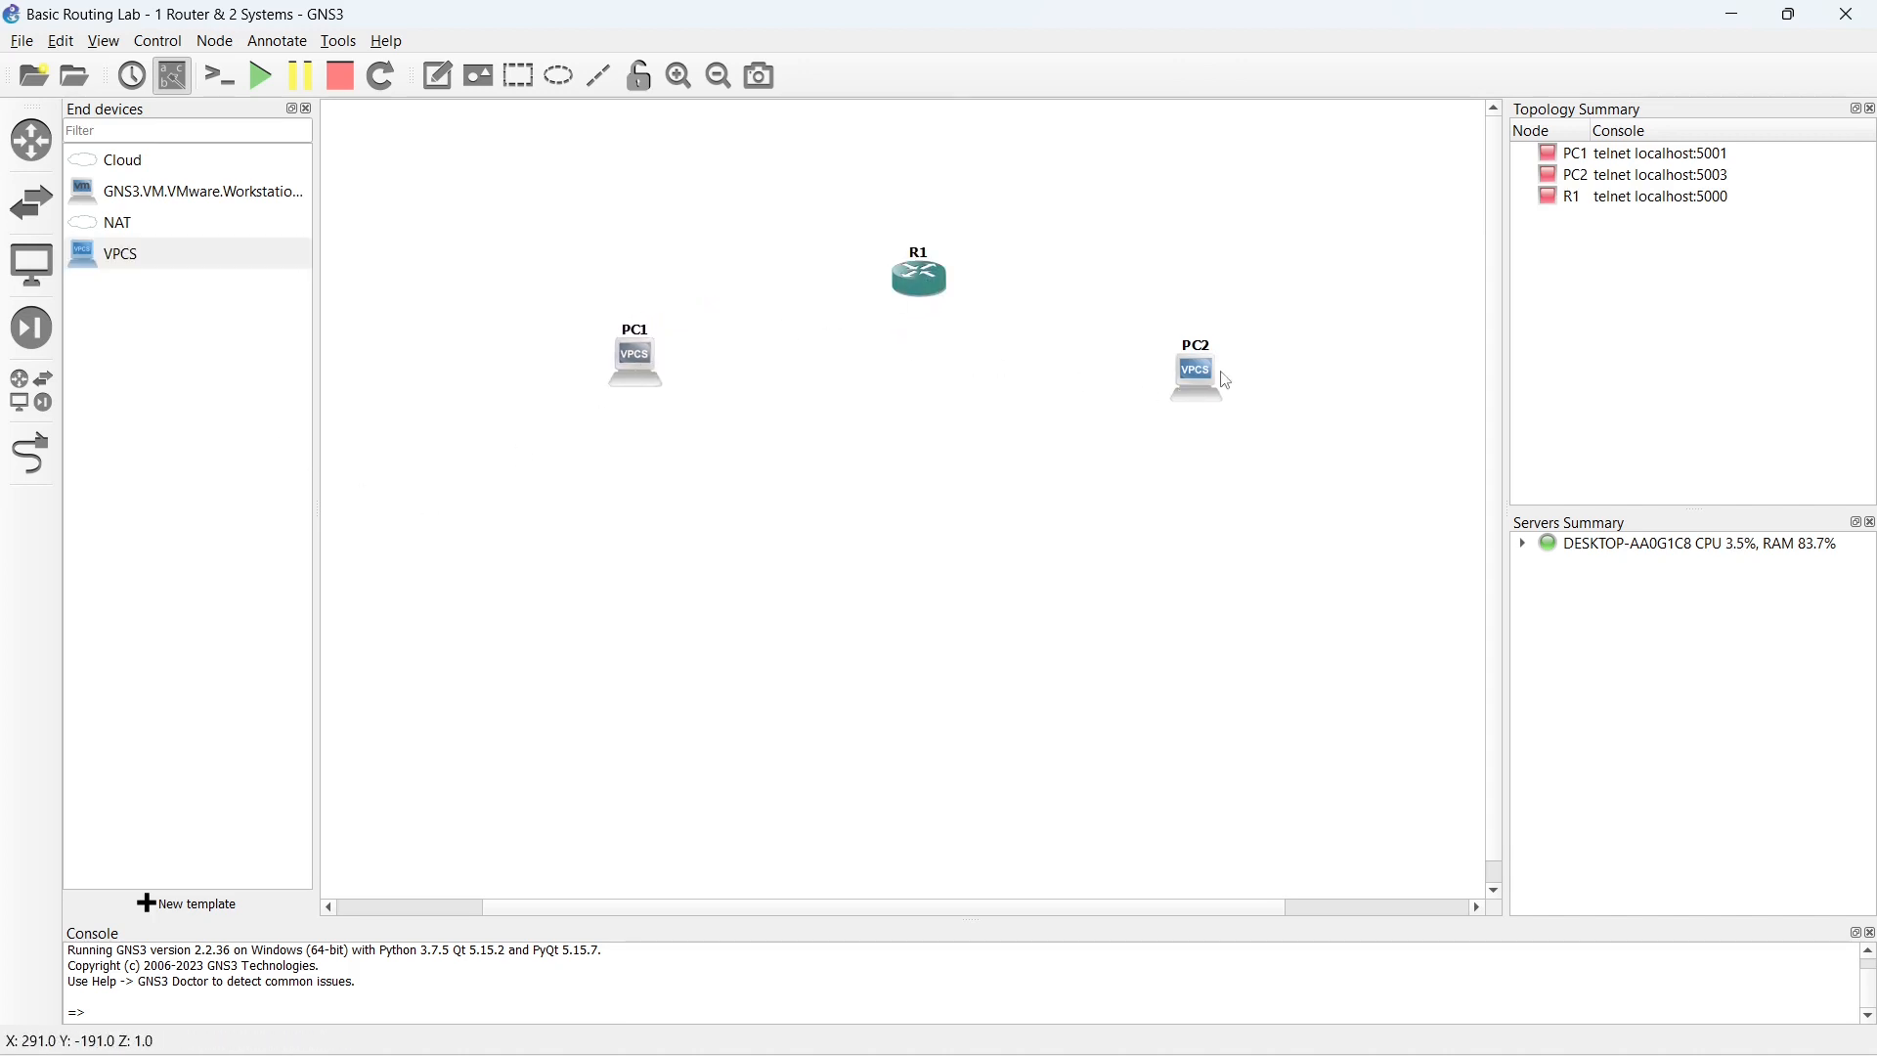
left_click_drag(1194, 371, 1213, 377)
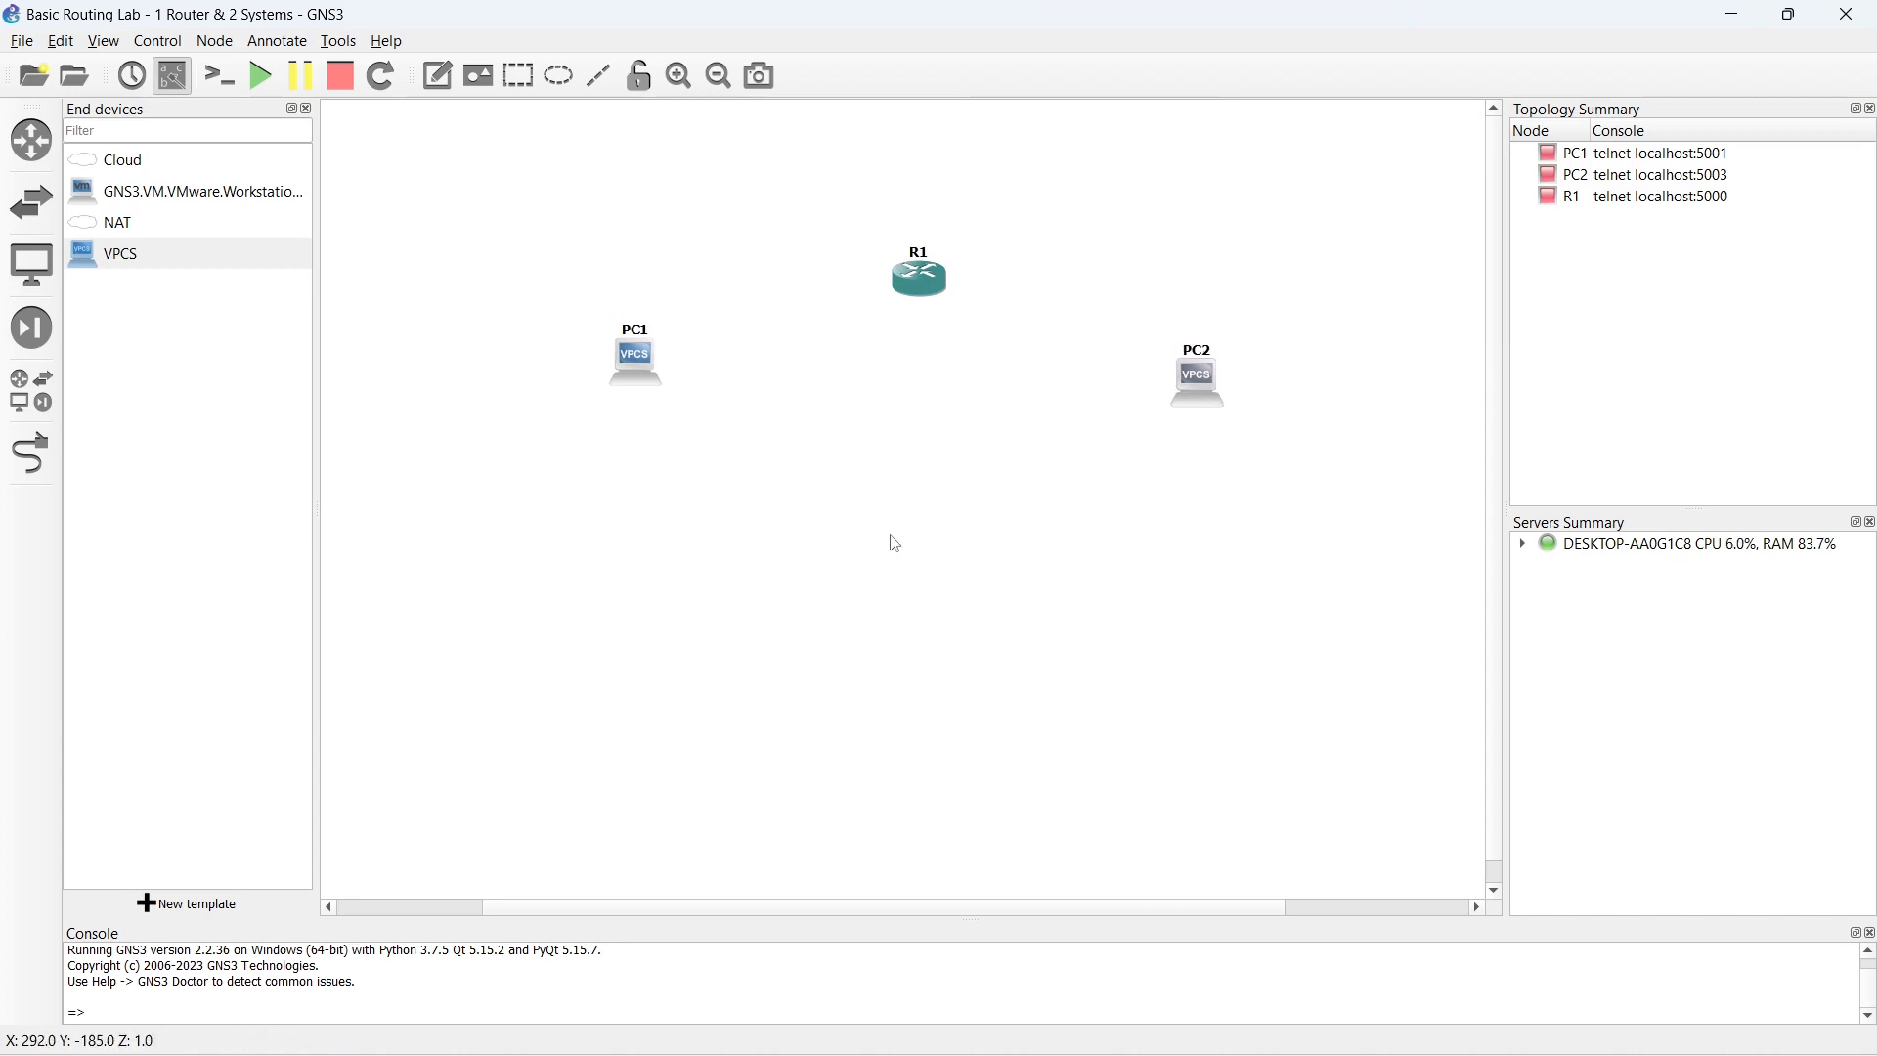
left_click(306, 108)
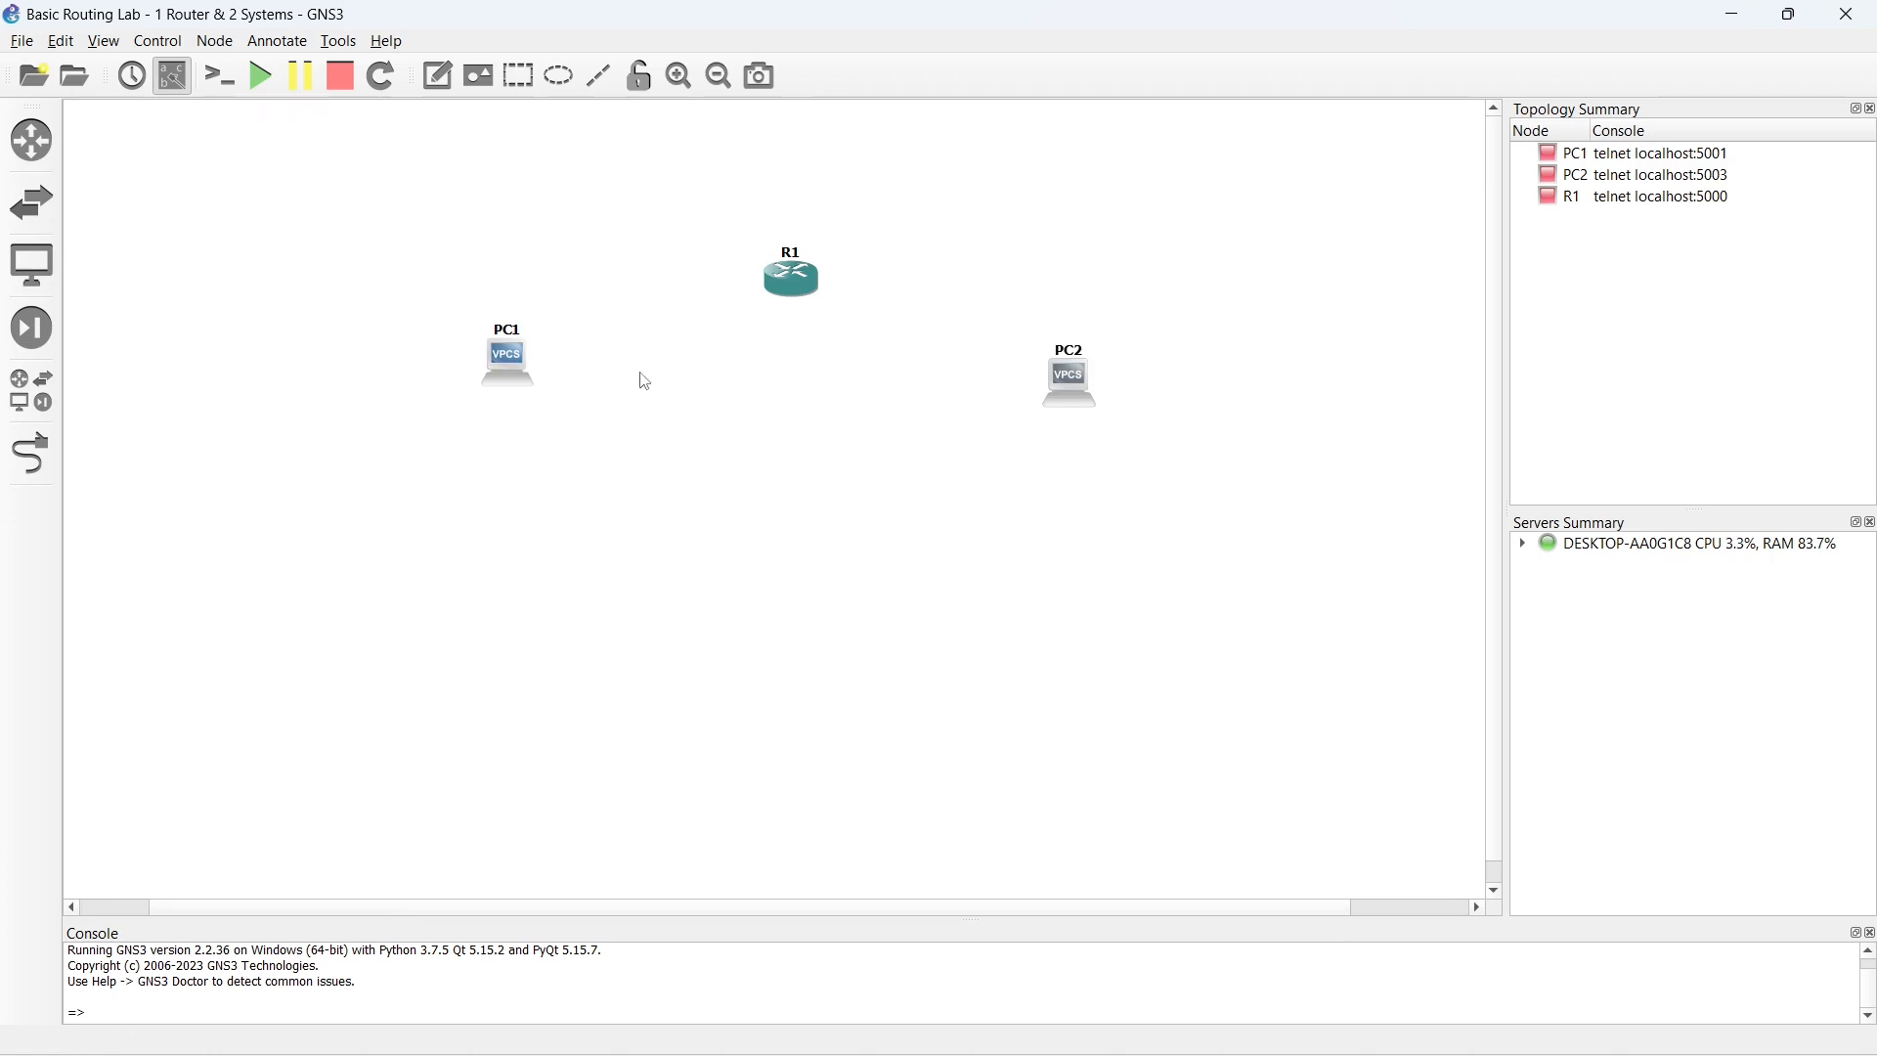
- Start all devices in the topology and nudge PC2 slightly away from the router
left_click(260, 86)
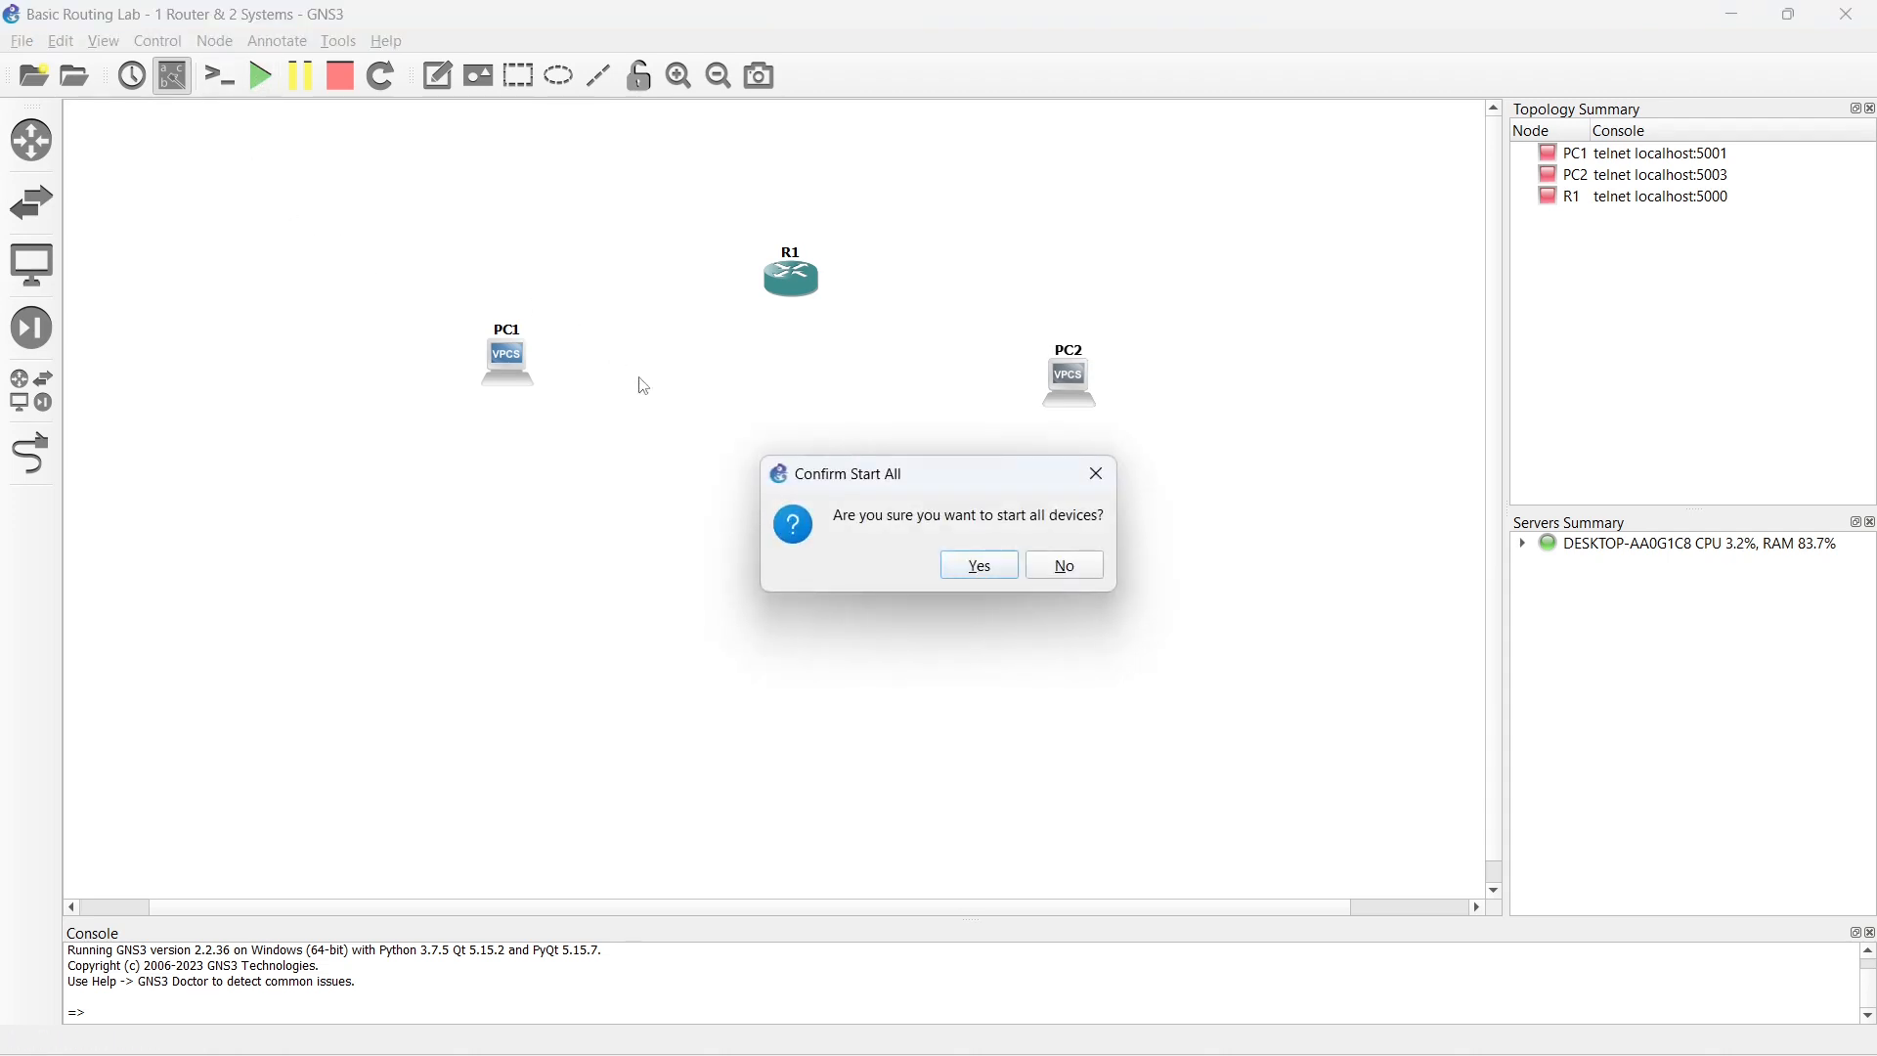
left_click(977, 567)
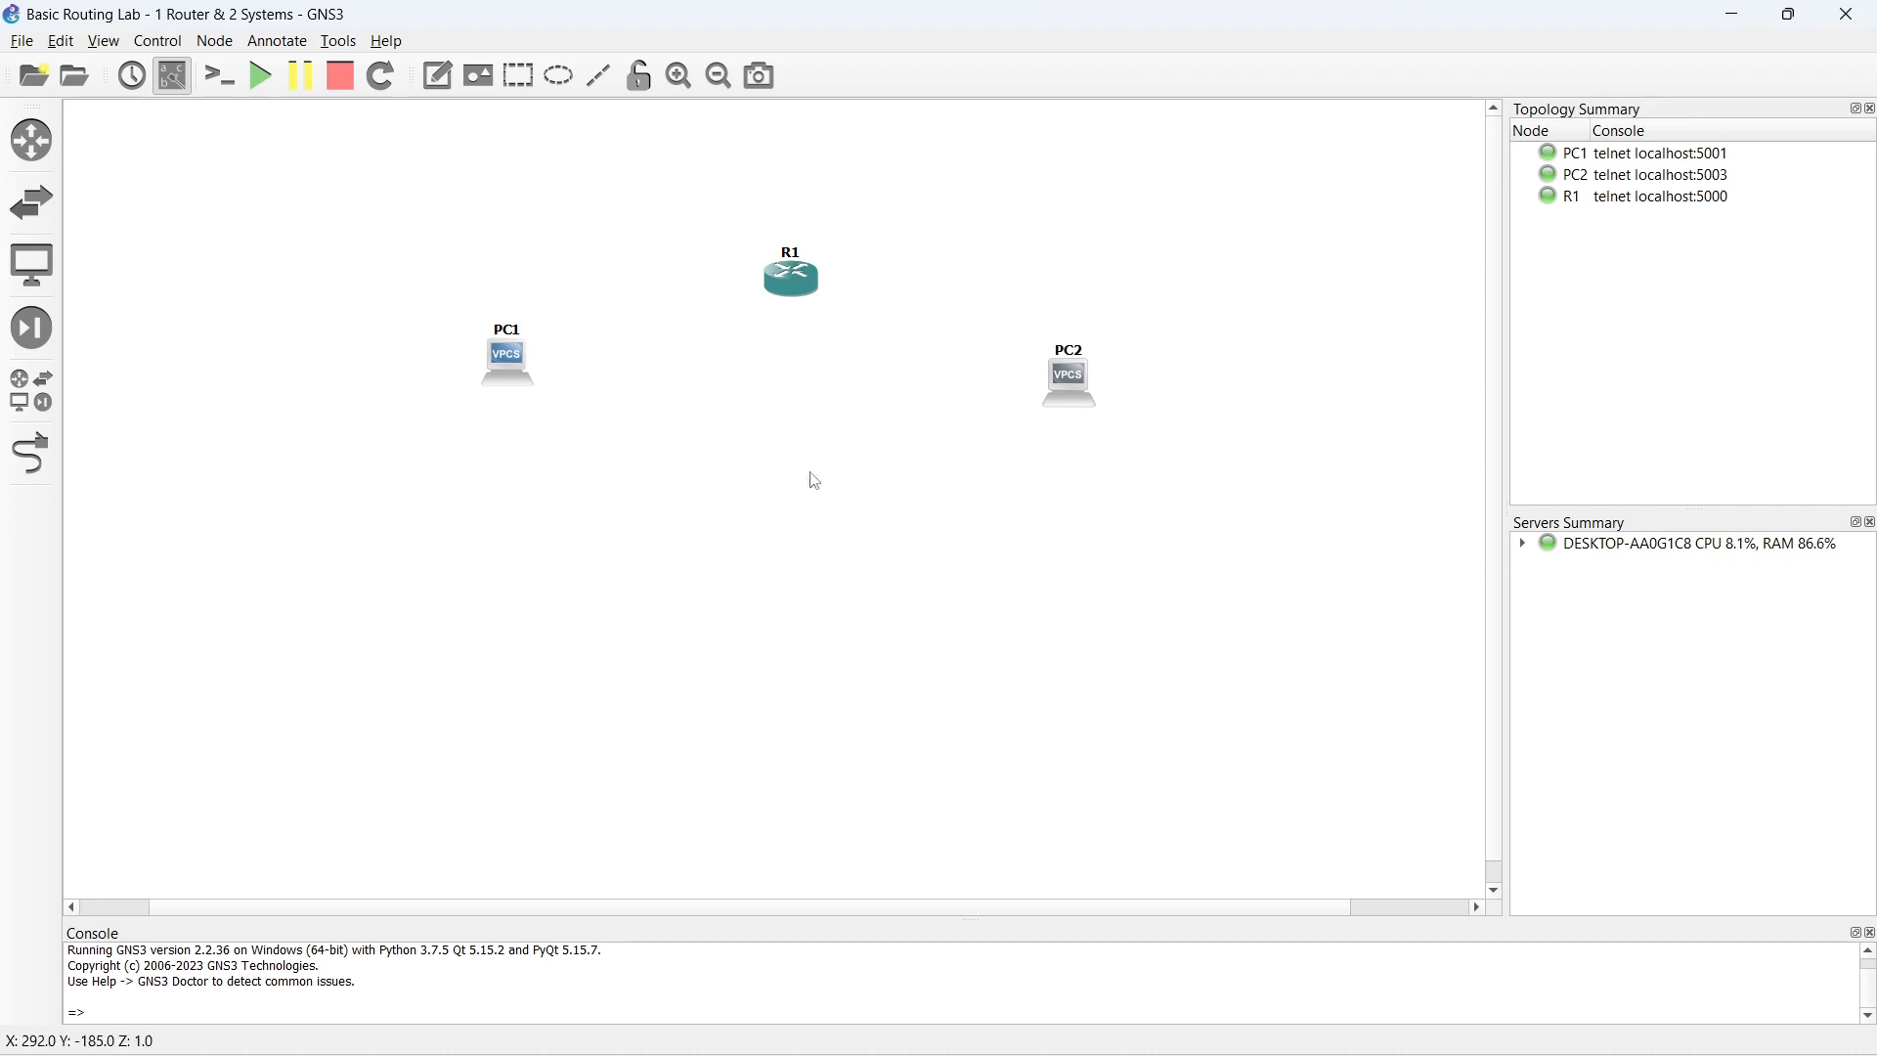
left_click_drag(1075, 399, 1085, 395)
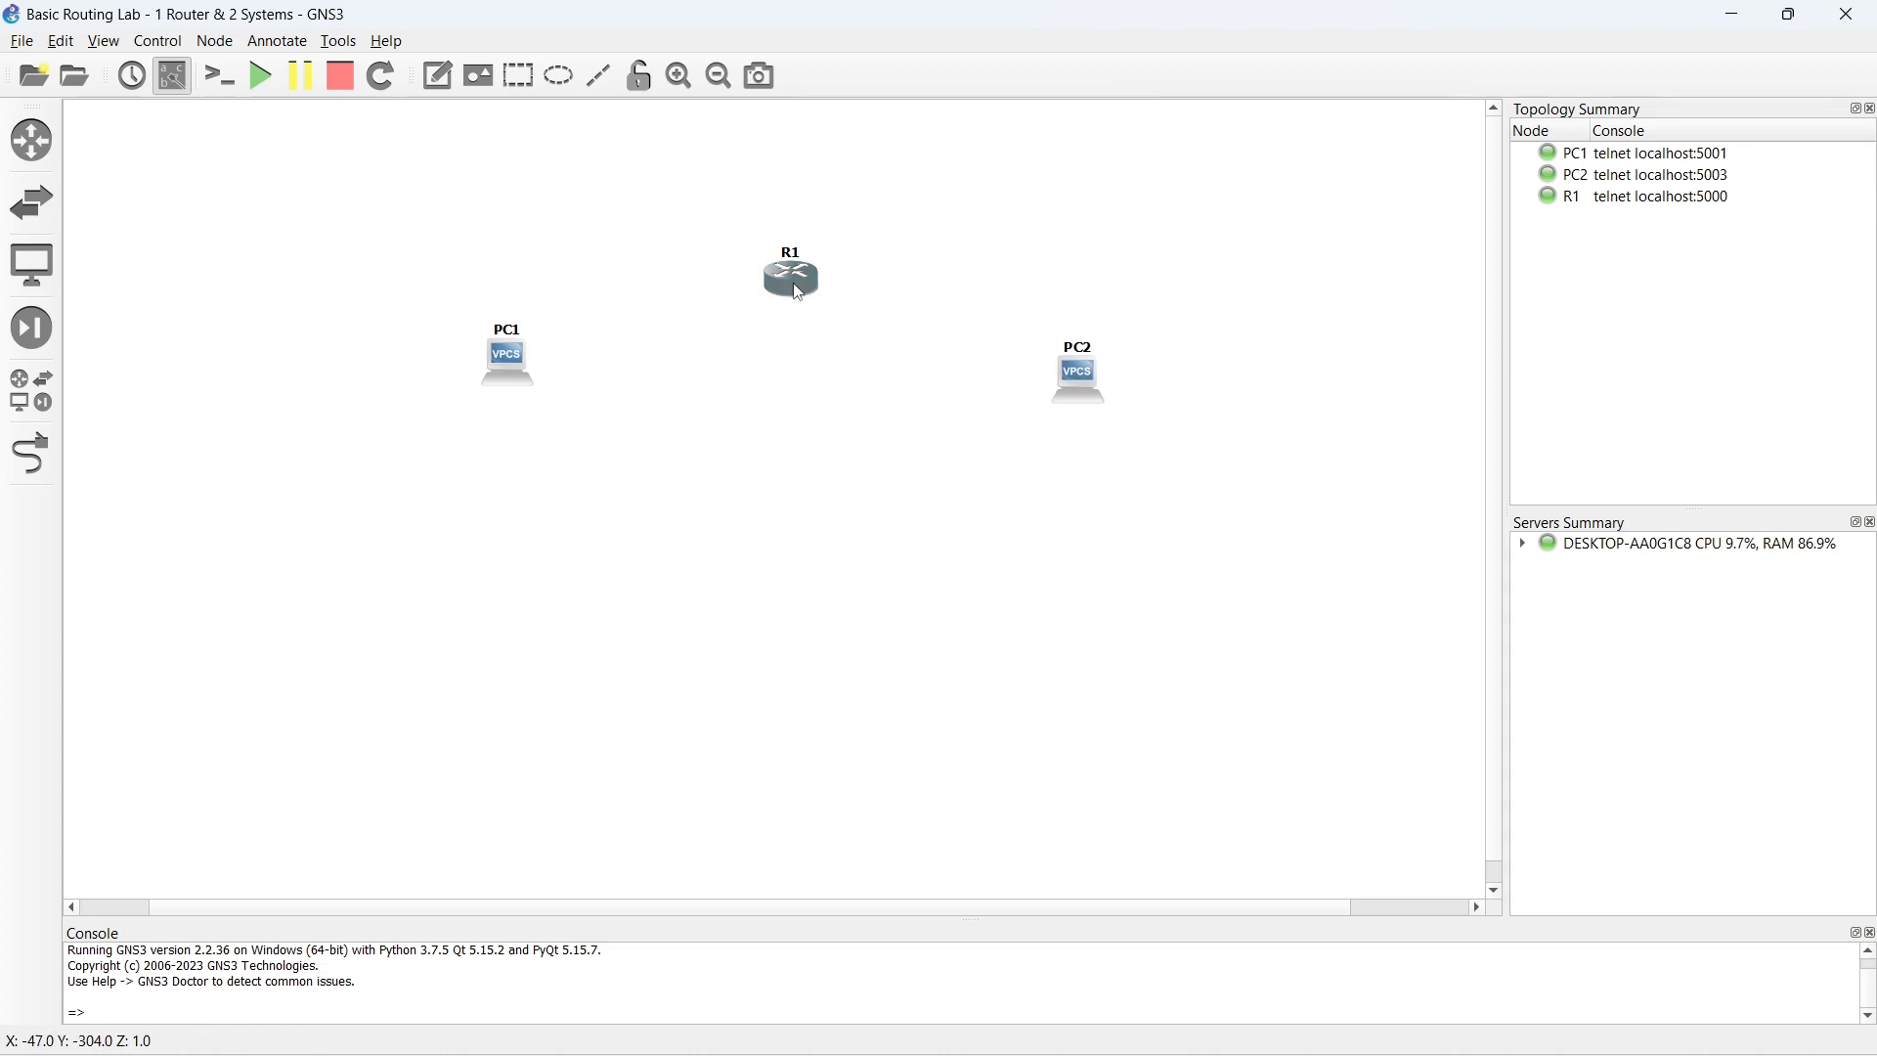
- Open the console of router R1 and bring up its command prompt
double_click(799, 286)
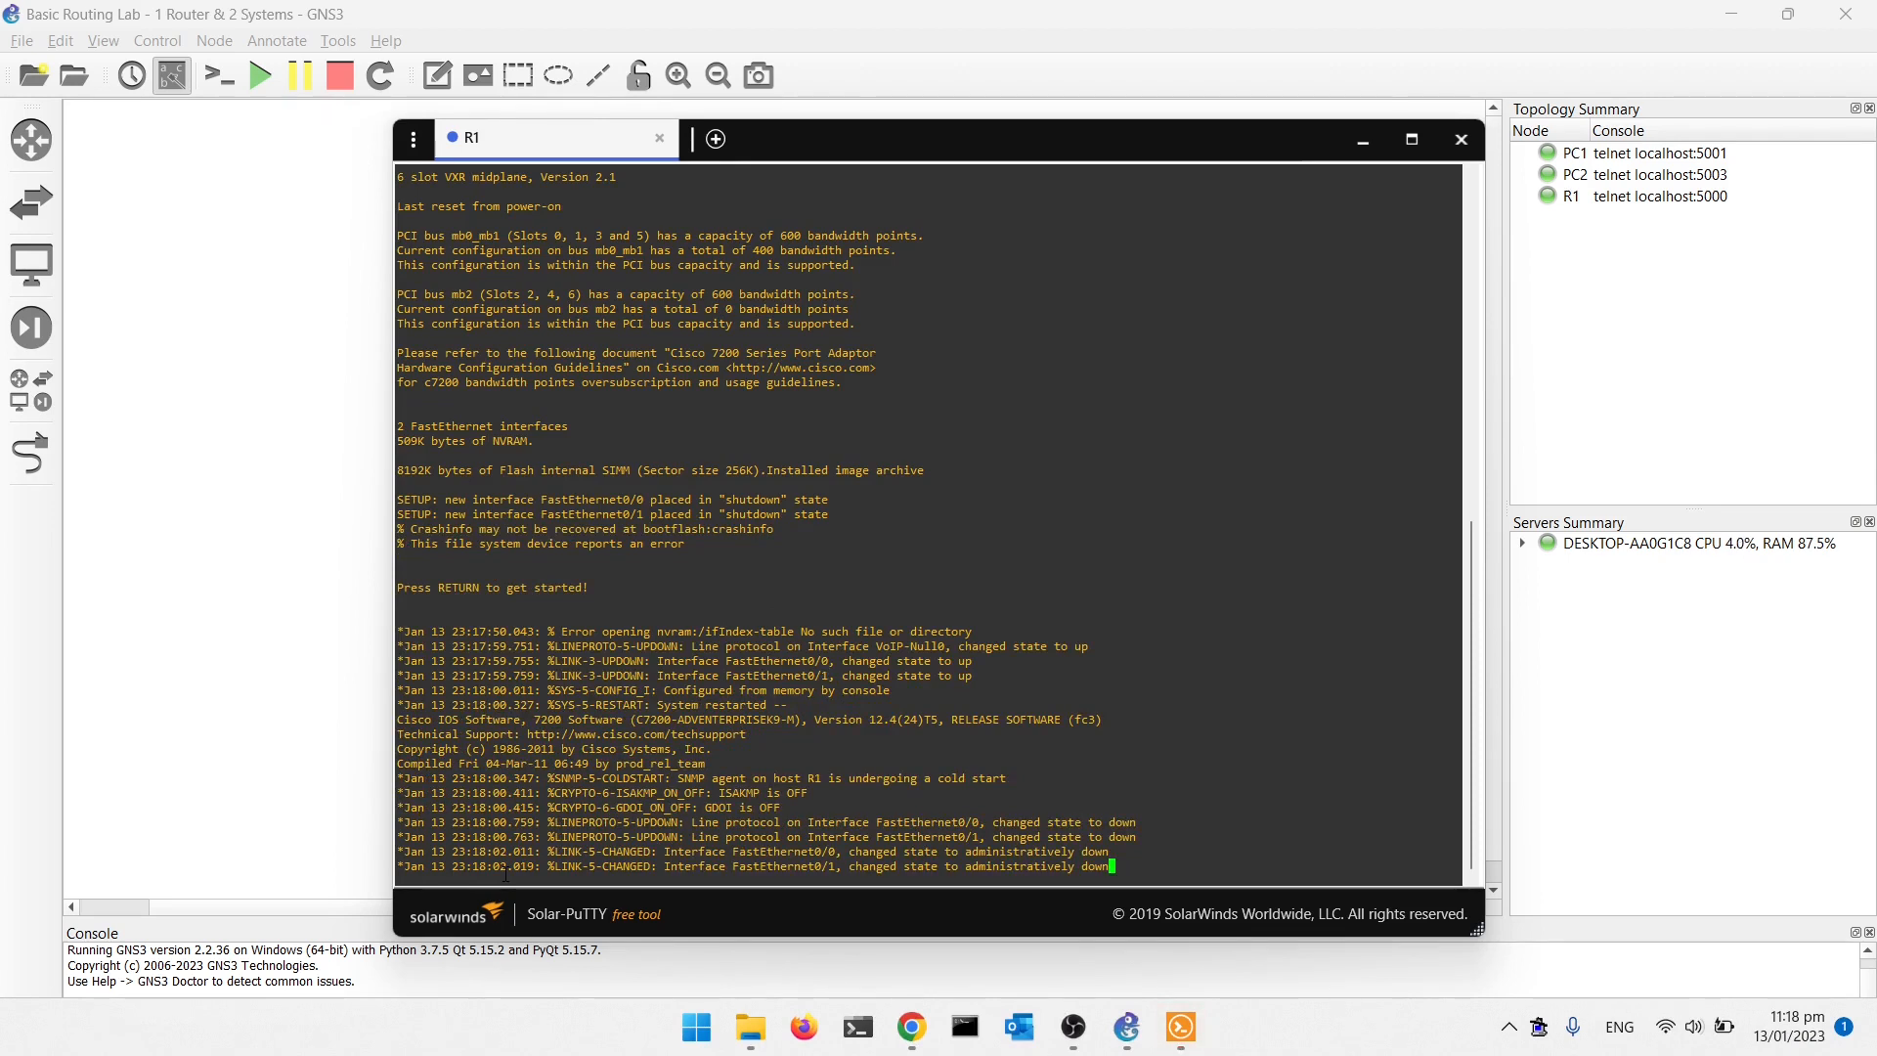
key("Return")
key("Return")
key("Return")
key("Return")
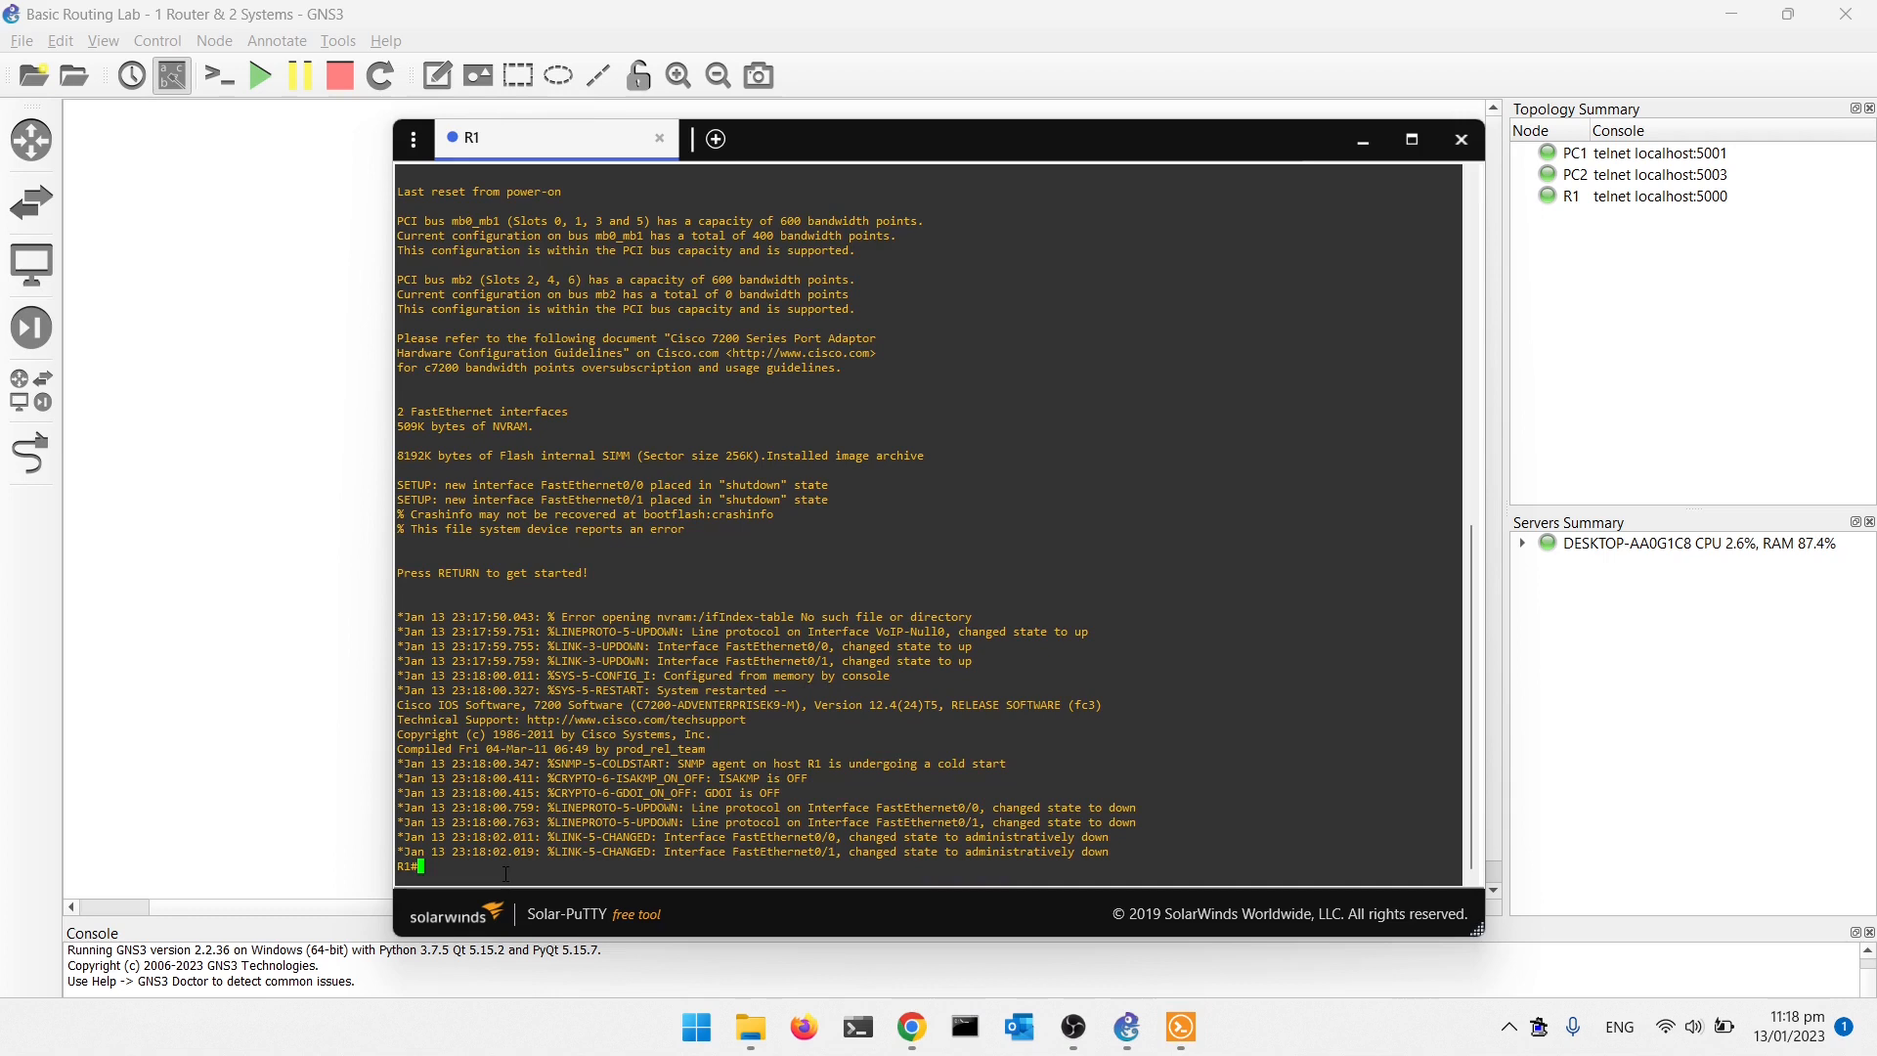
key("Return")
key("Return")
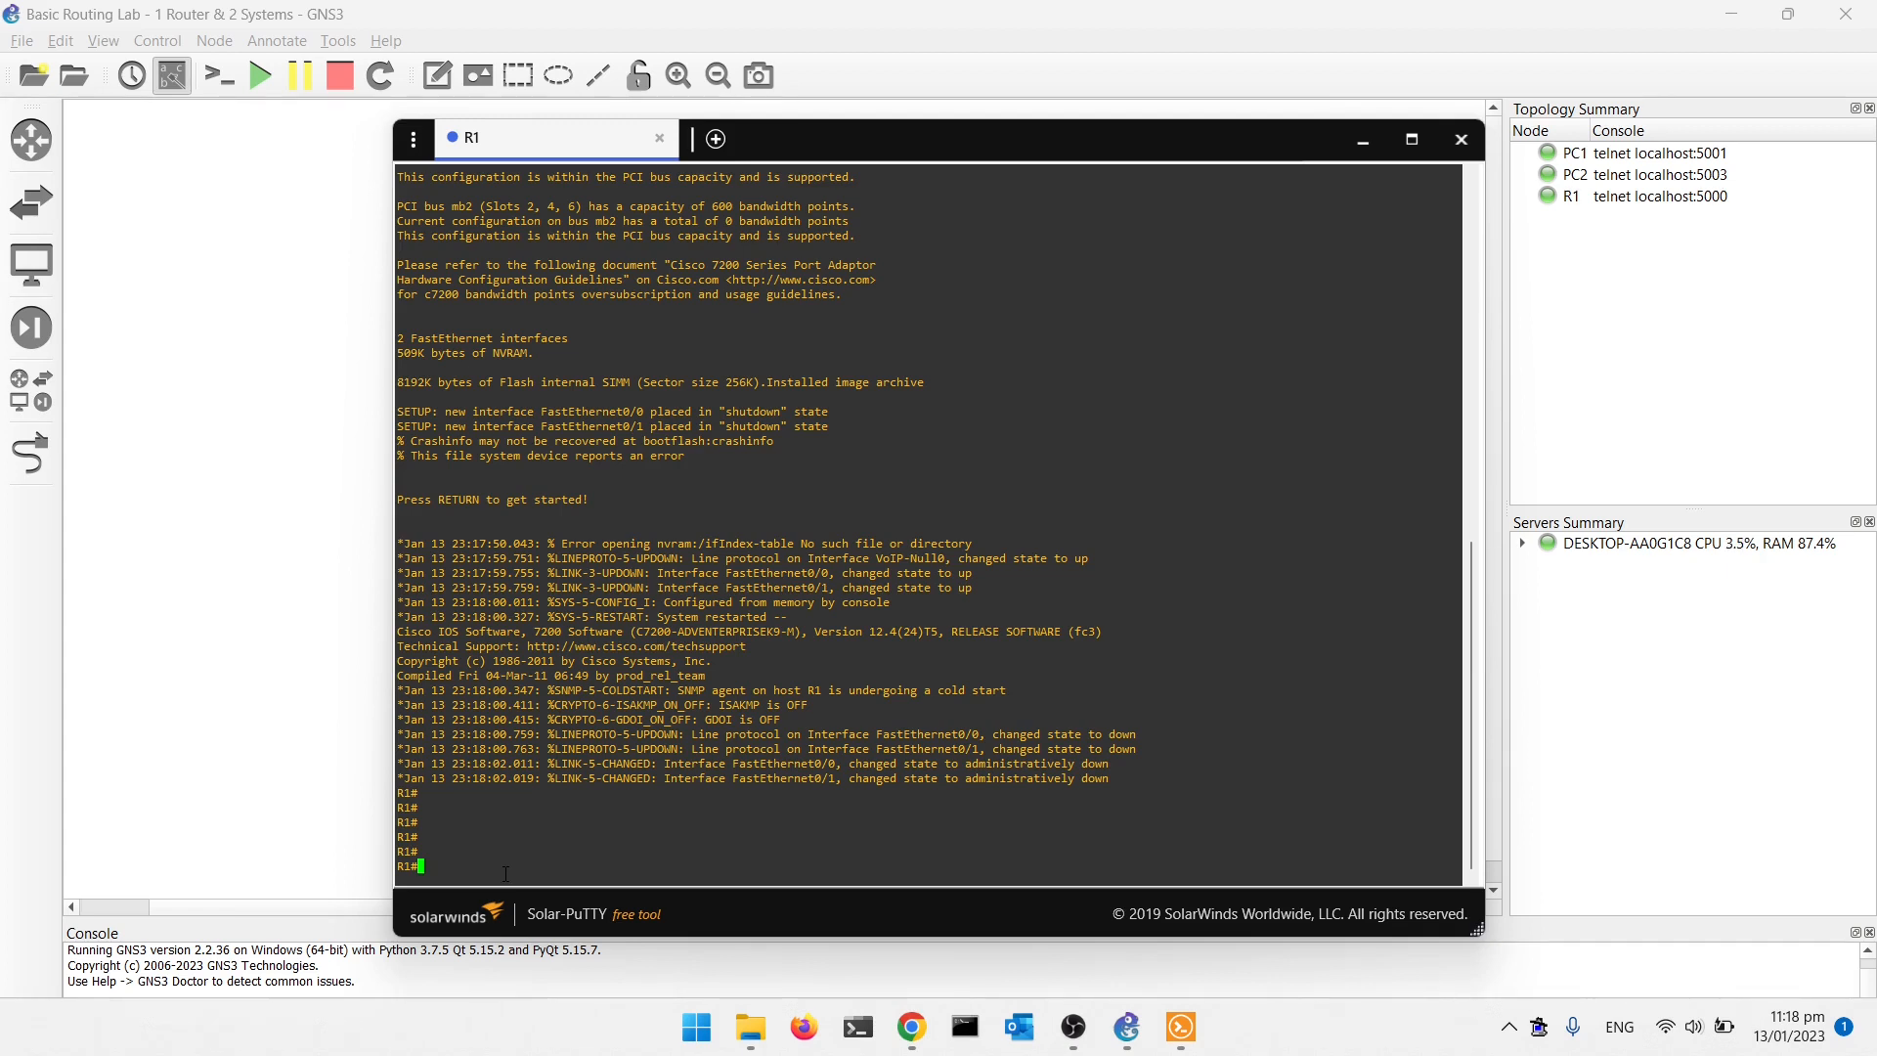
- Display R1's routing table with show ip route
type("show ip rou")
key("Tab")
key("Return")
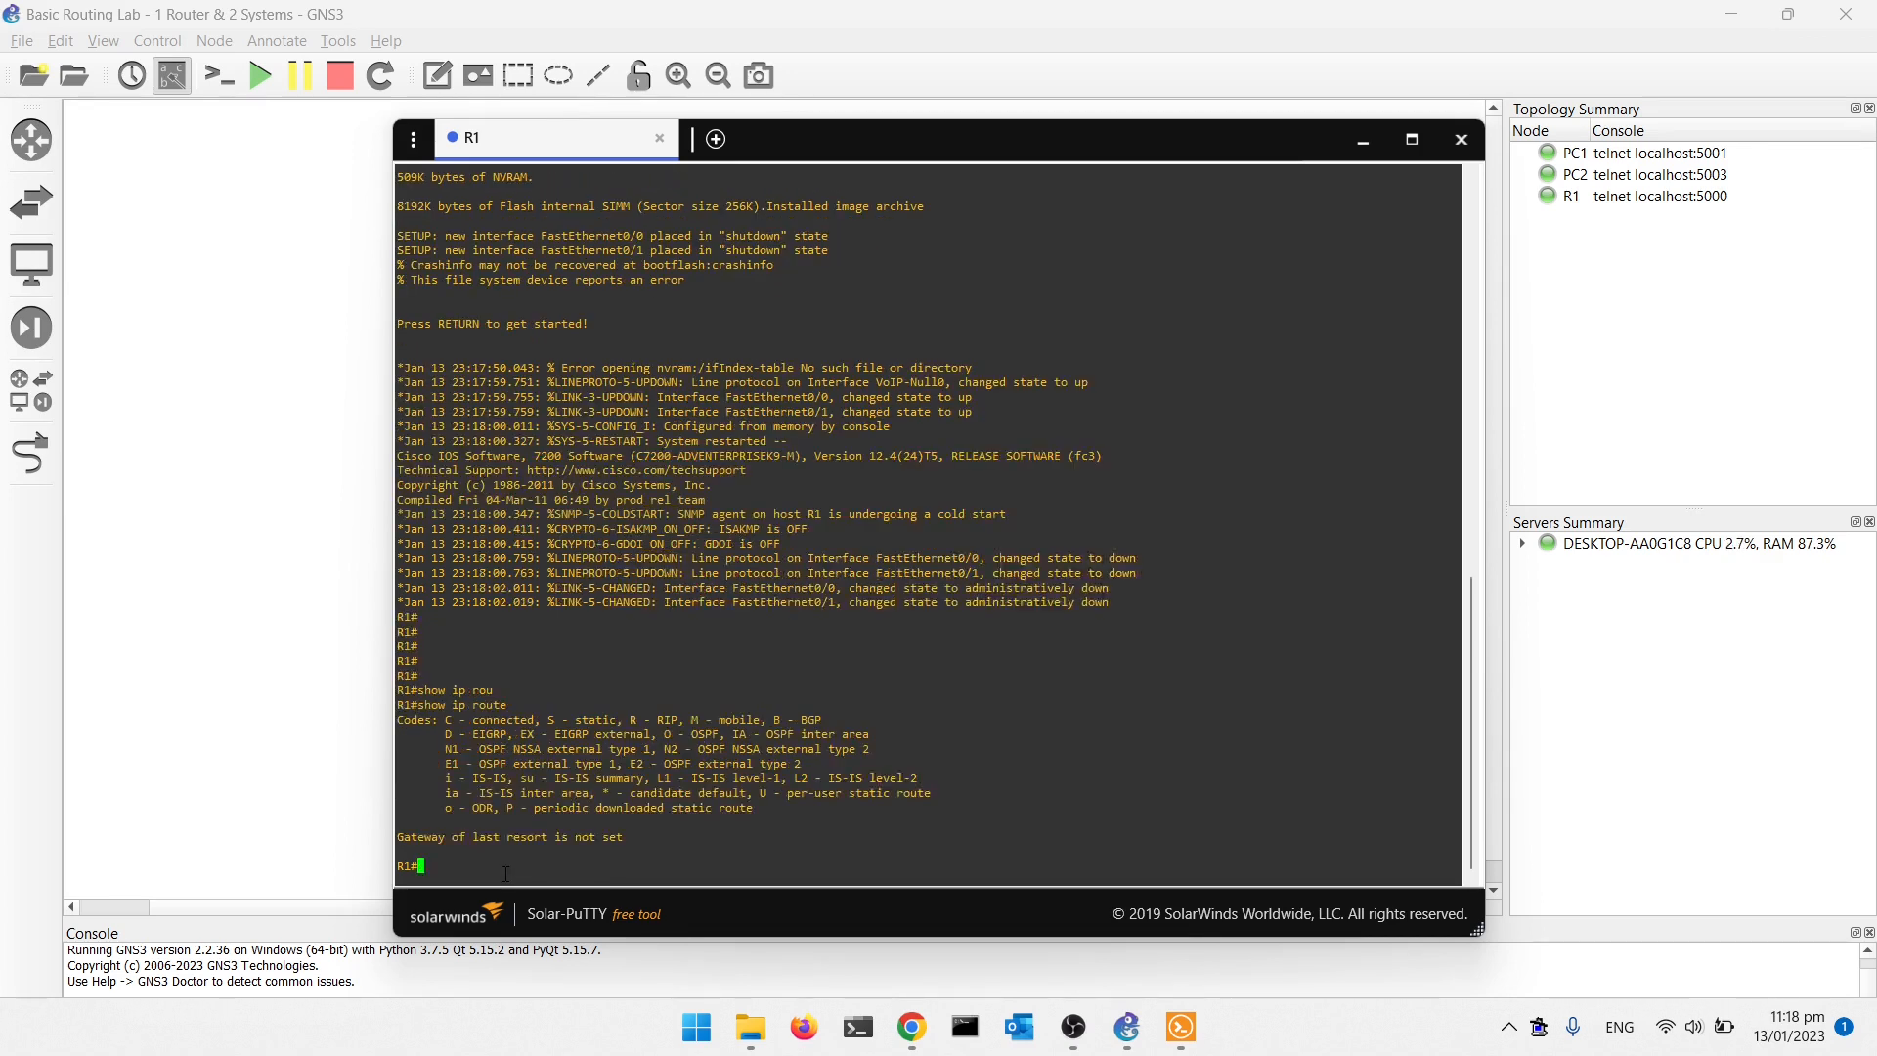
key("Return")
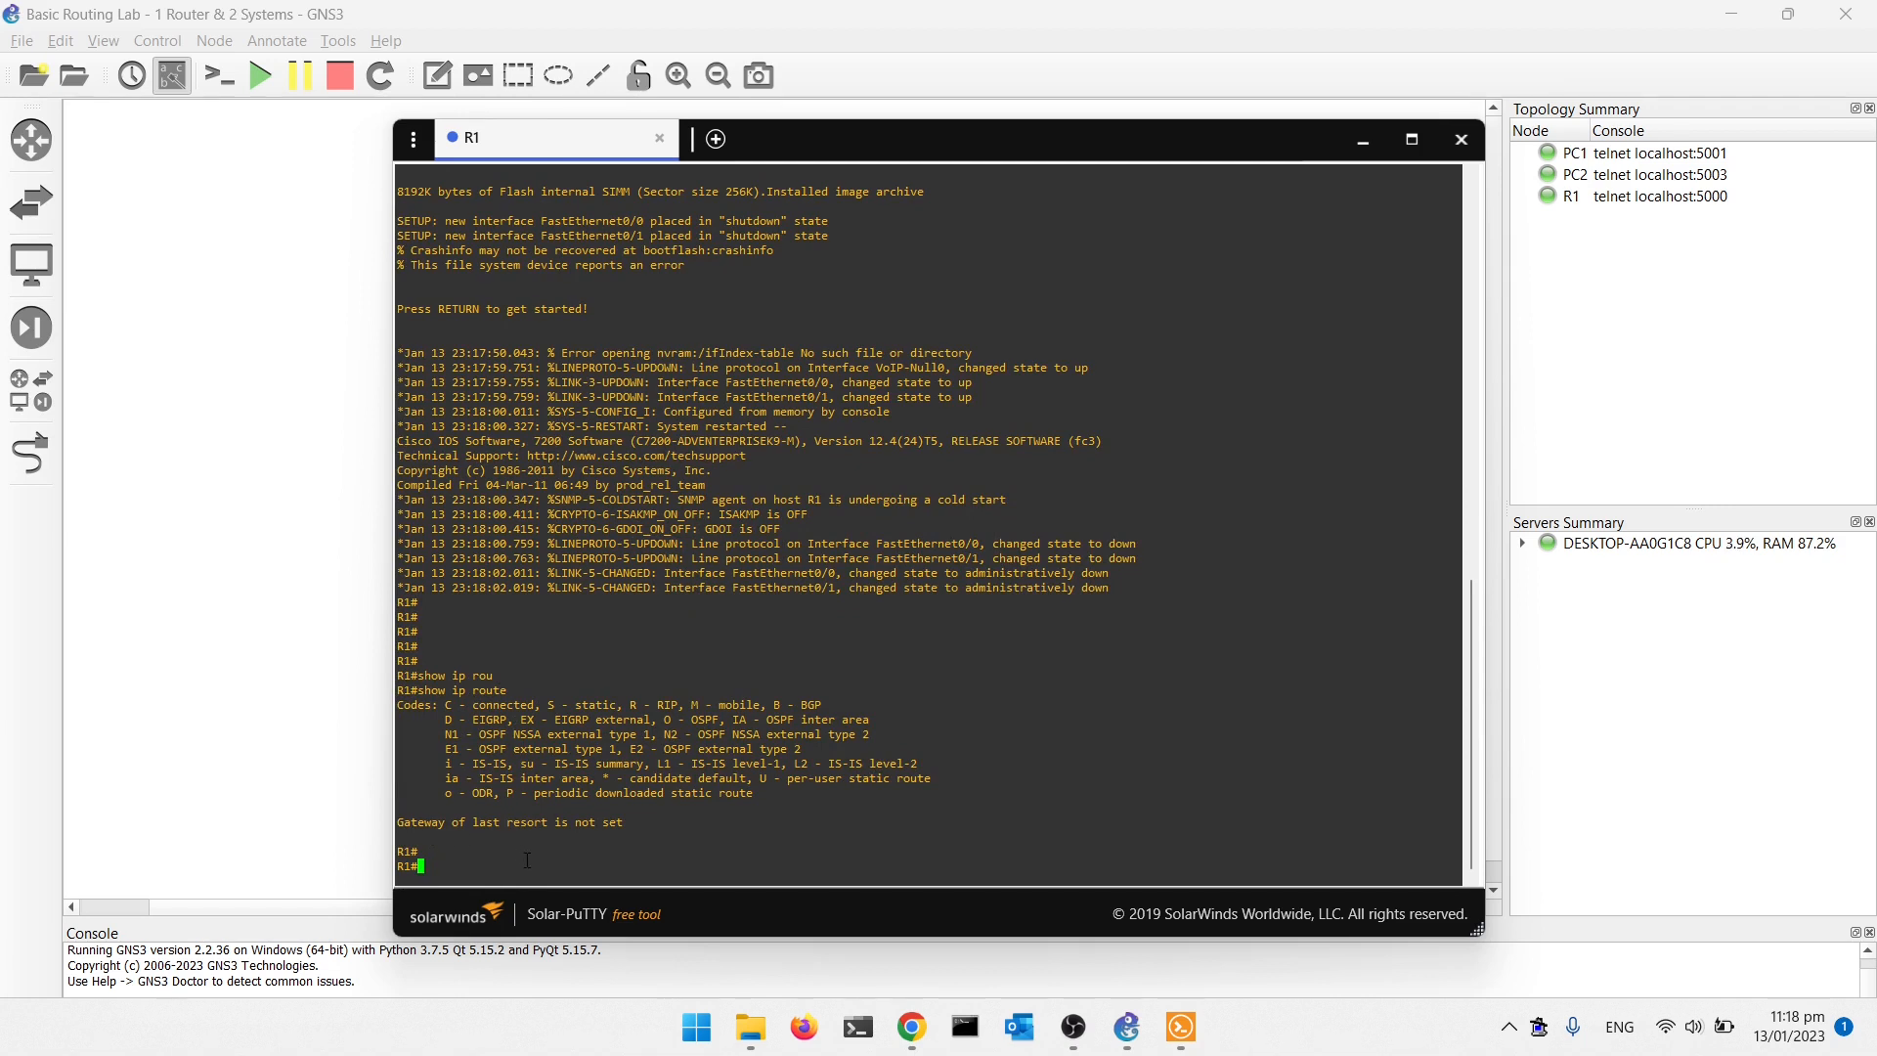
- Examine the status and protocol of R1's FastEthernet interfaces with show ip int br, and close the console
type("show ip int br")
key("Return")
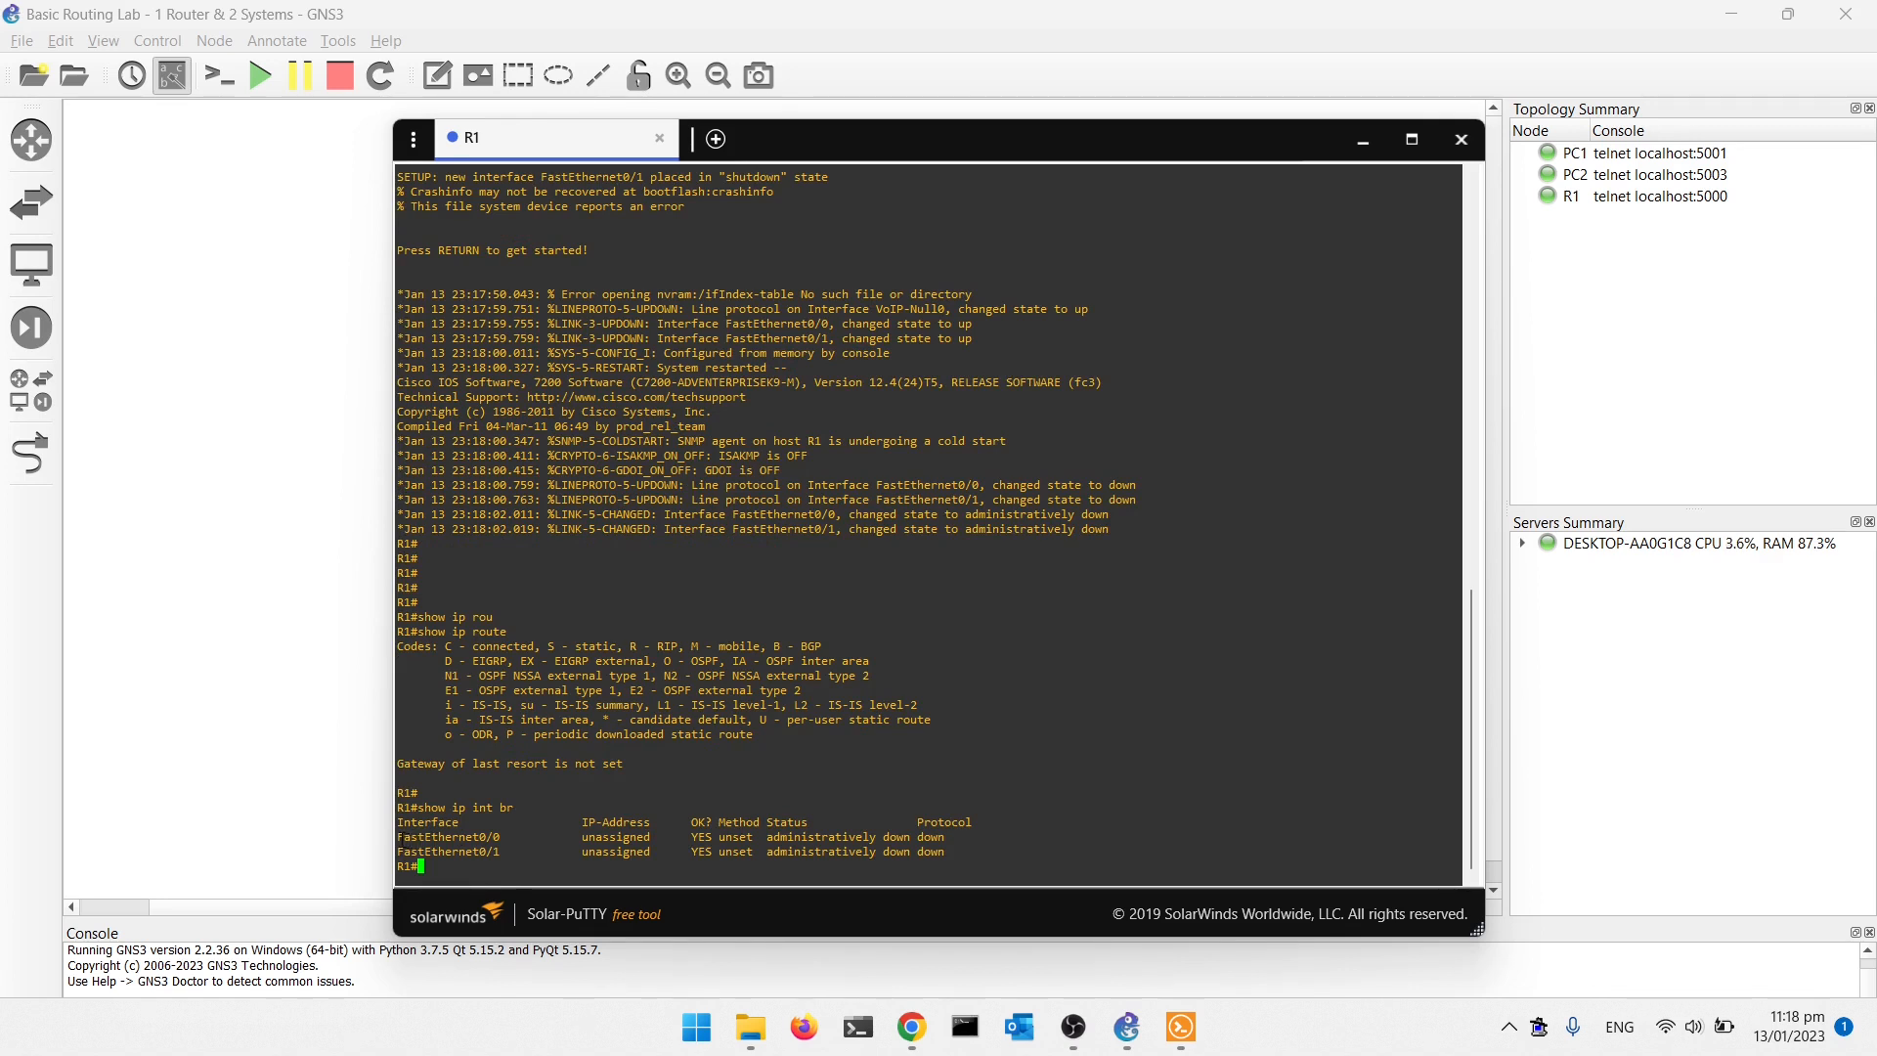
left_click_drag(398, 837, 498, 852)
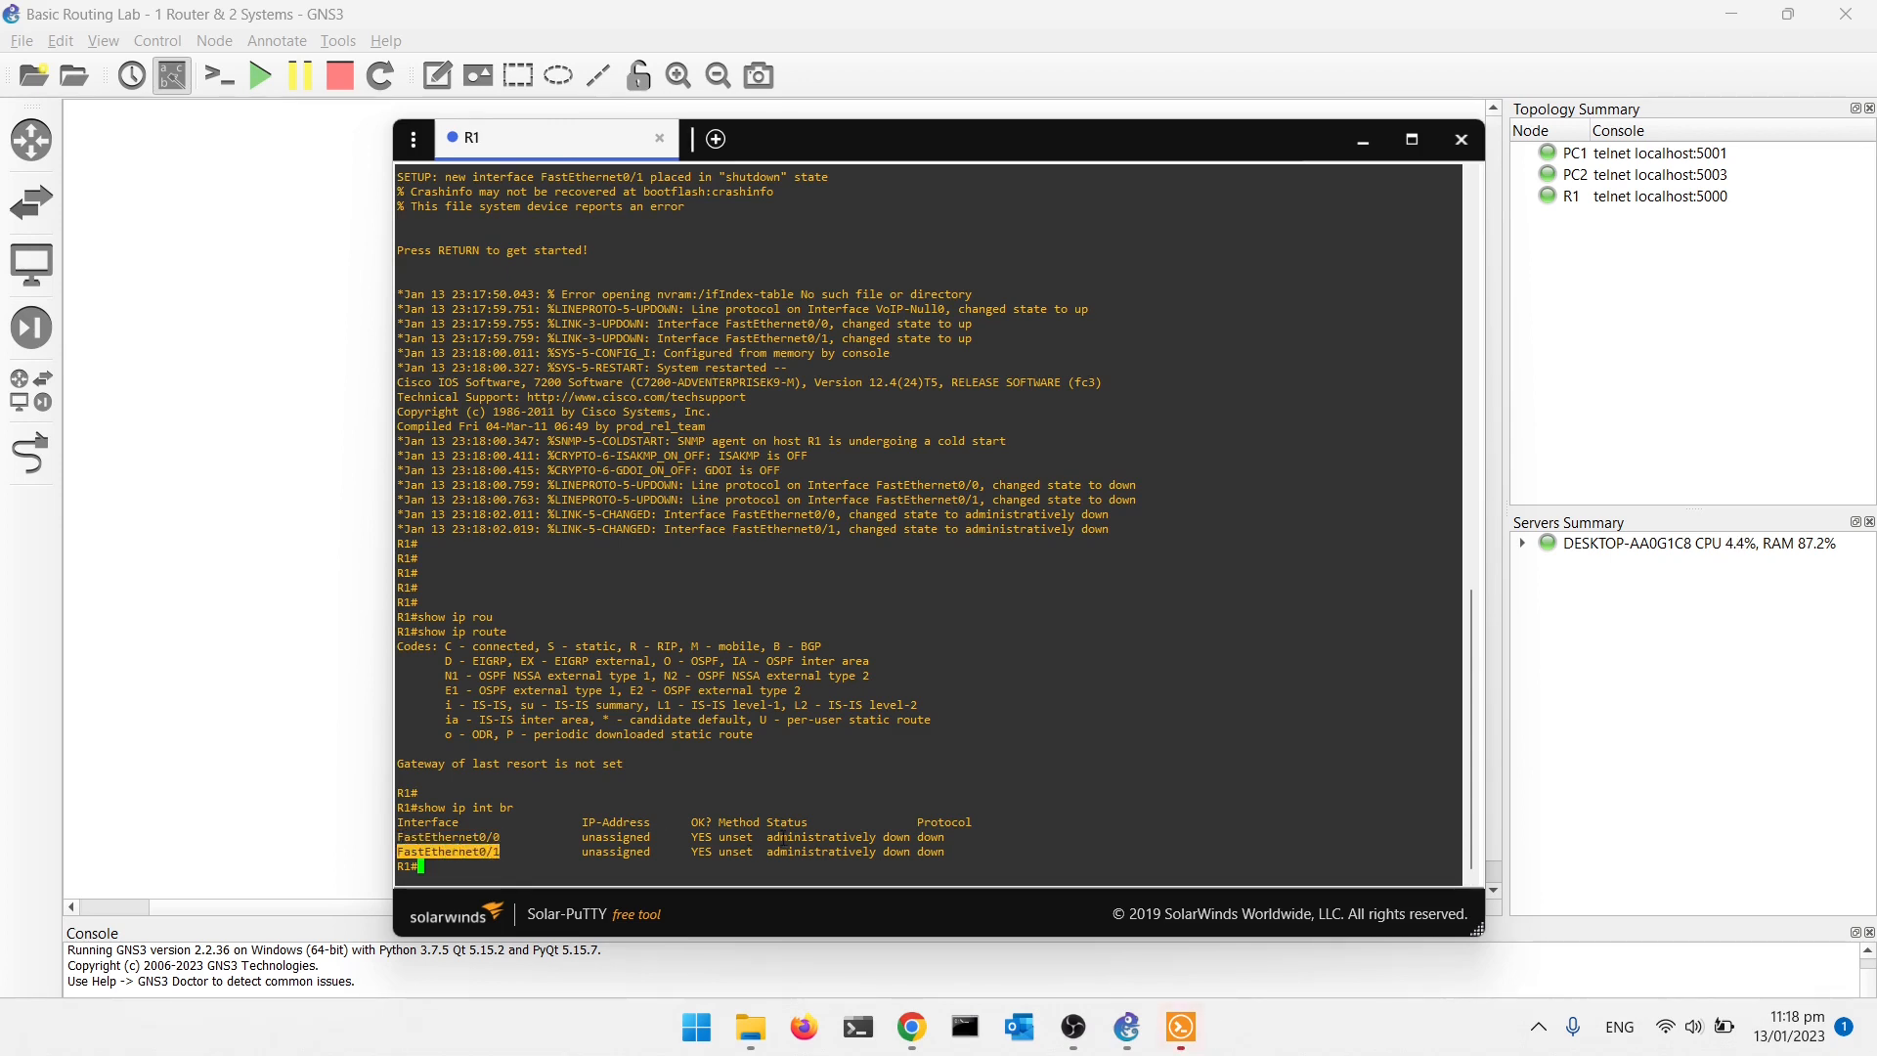
left_click_drag(762, 822, 909, 837)
left_click_drag(767, 851, 909, 851)
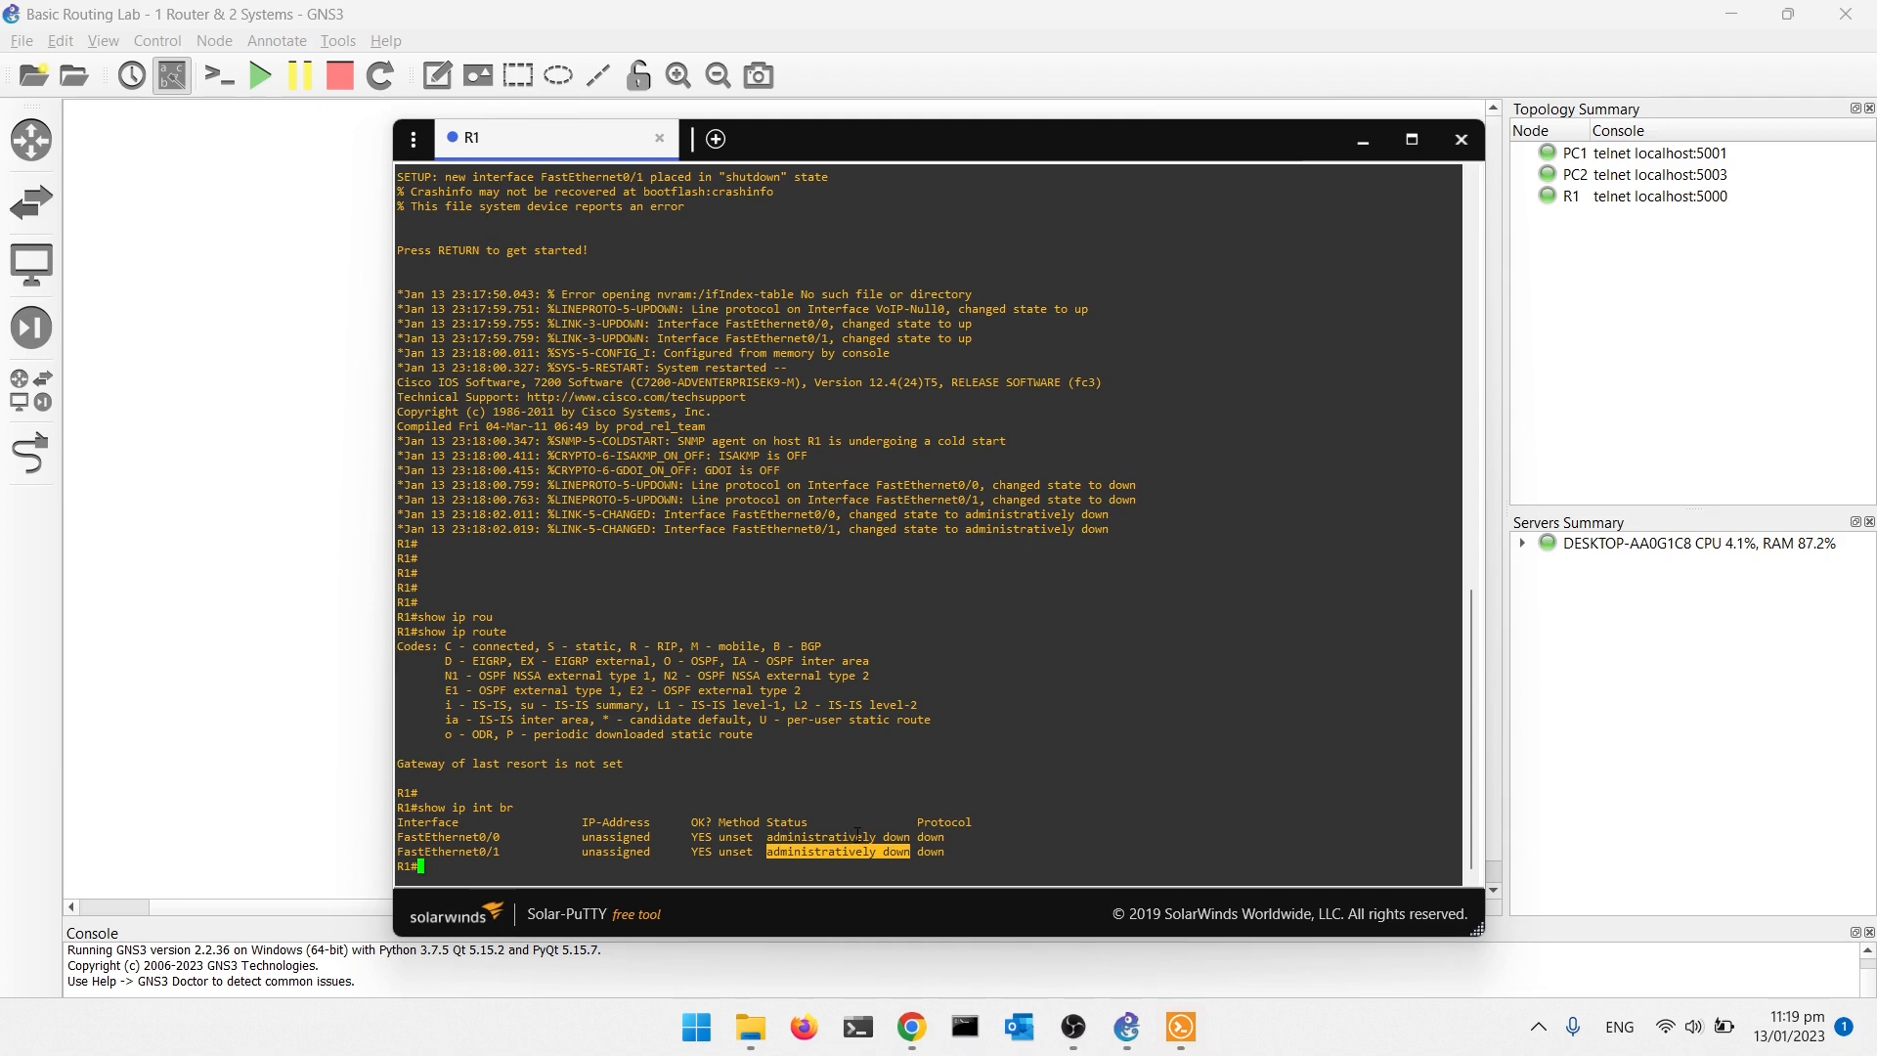
mouse_move(917, 836)
left_mouse_down()
mouse_move(949, 837)
mouse_move(912, 851)
mouse_move(936, 851)
left_mouse_up()
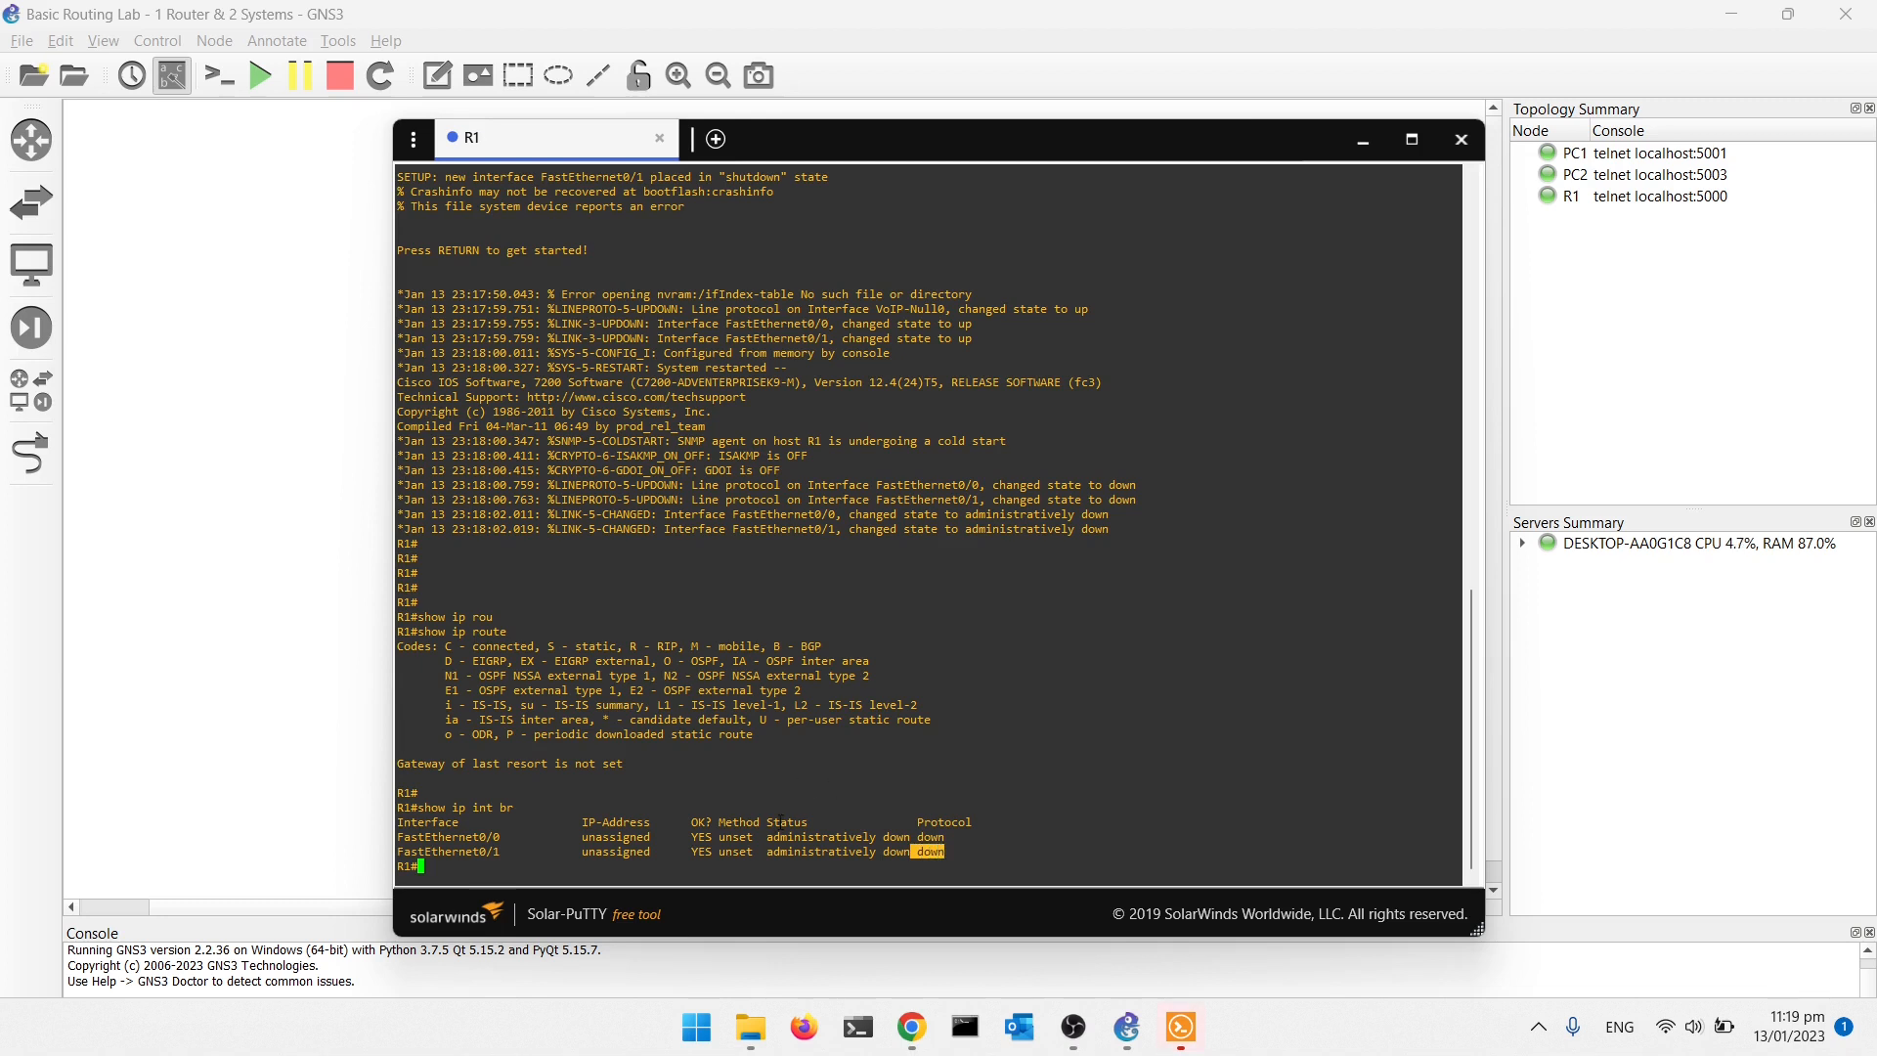
left_click_drag(767, 838, 910, 838)
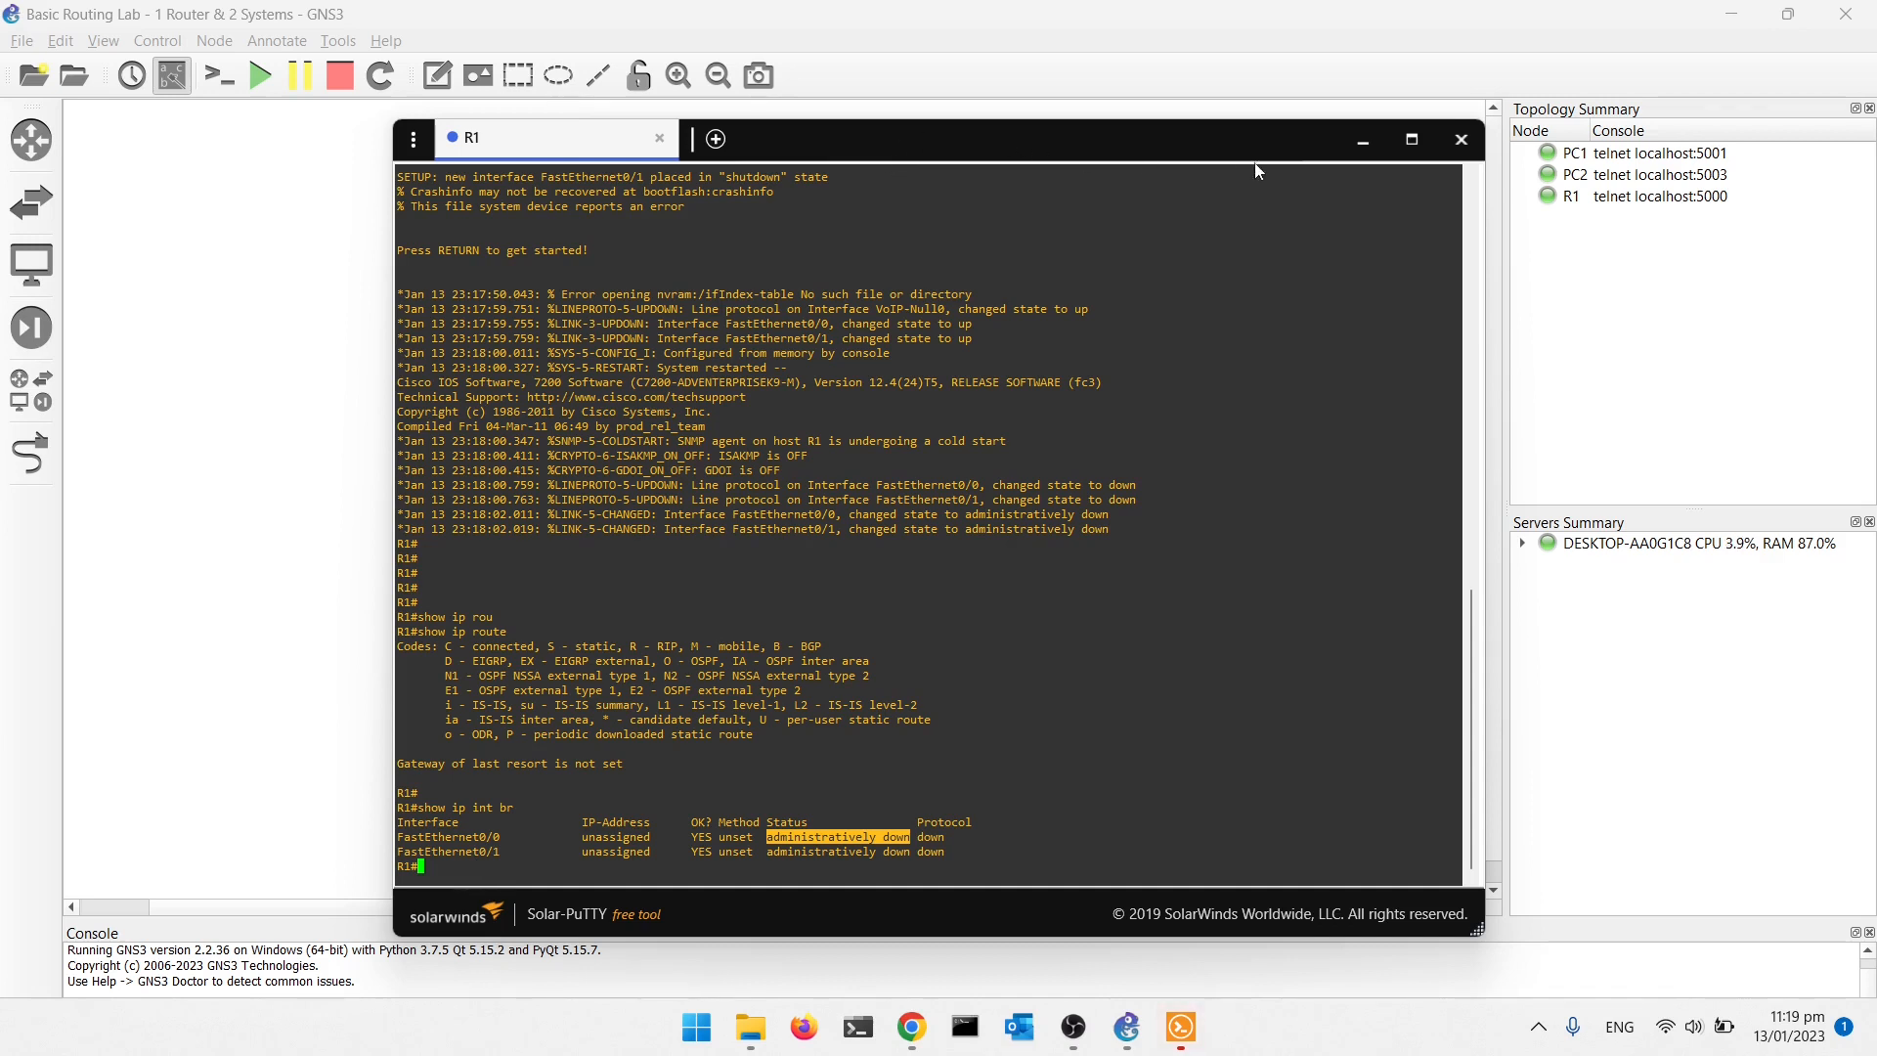
left_click(1460, 143)
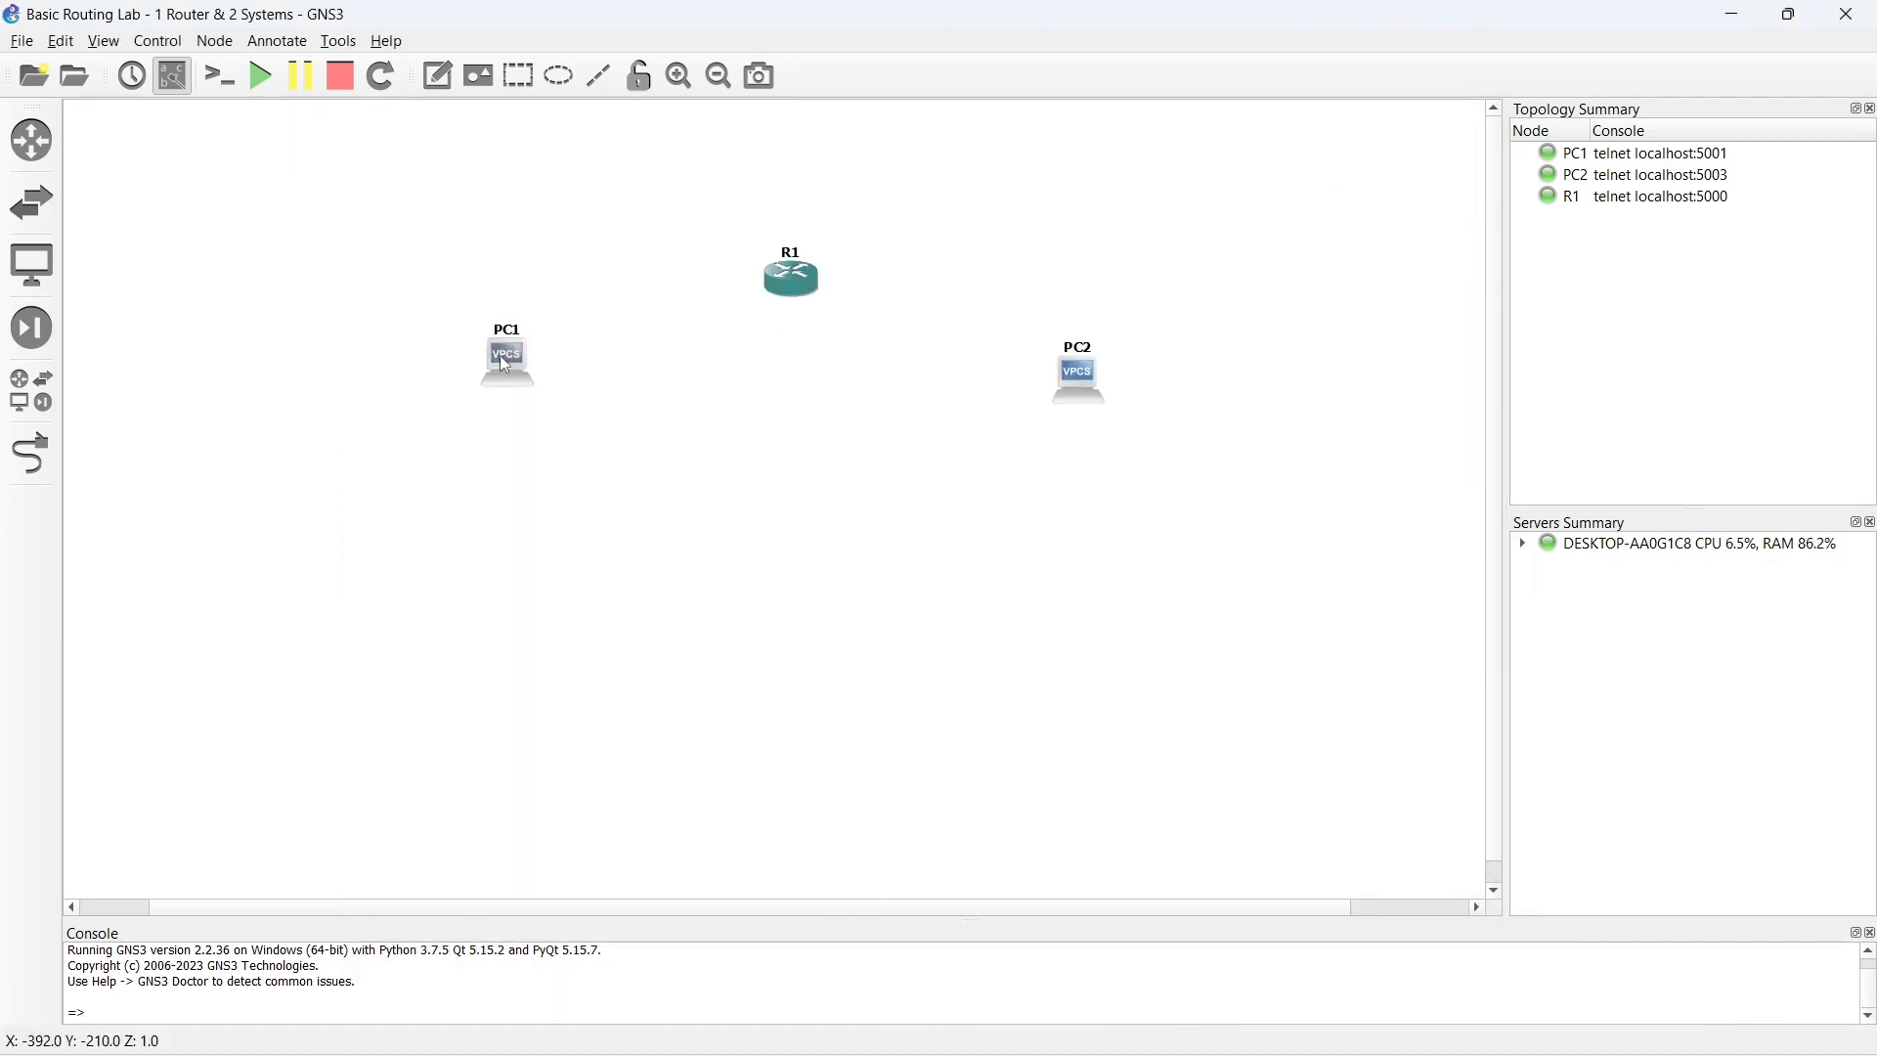
- Move PC1 and PC2 slightly farther apart and place the note 192.168.100.0/24 between PC1 and R1
left_click_drag(505, 364, 477, 368)
left_click_drag(1089, 384, 1112, 382)
left_click(440, 78)
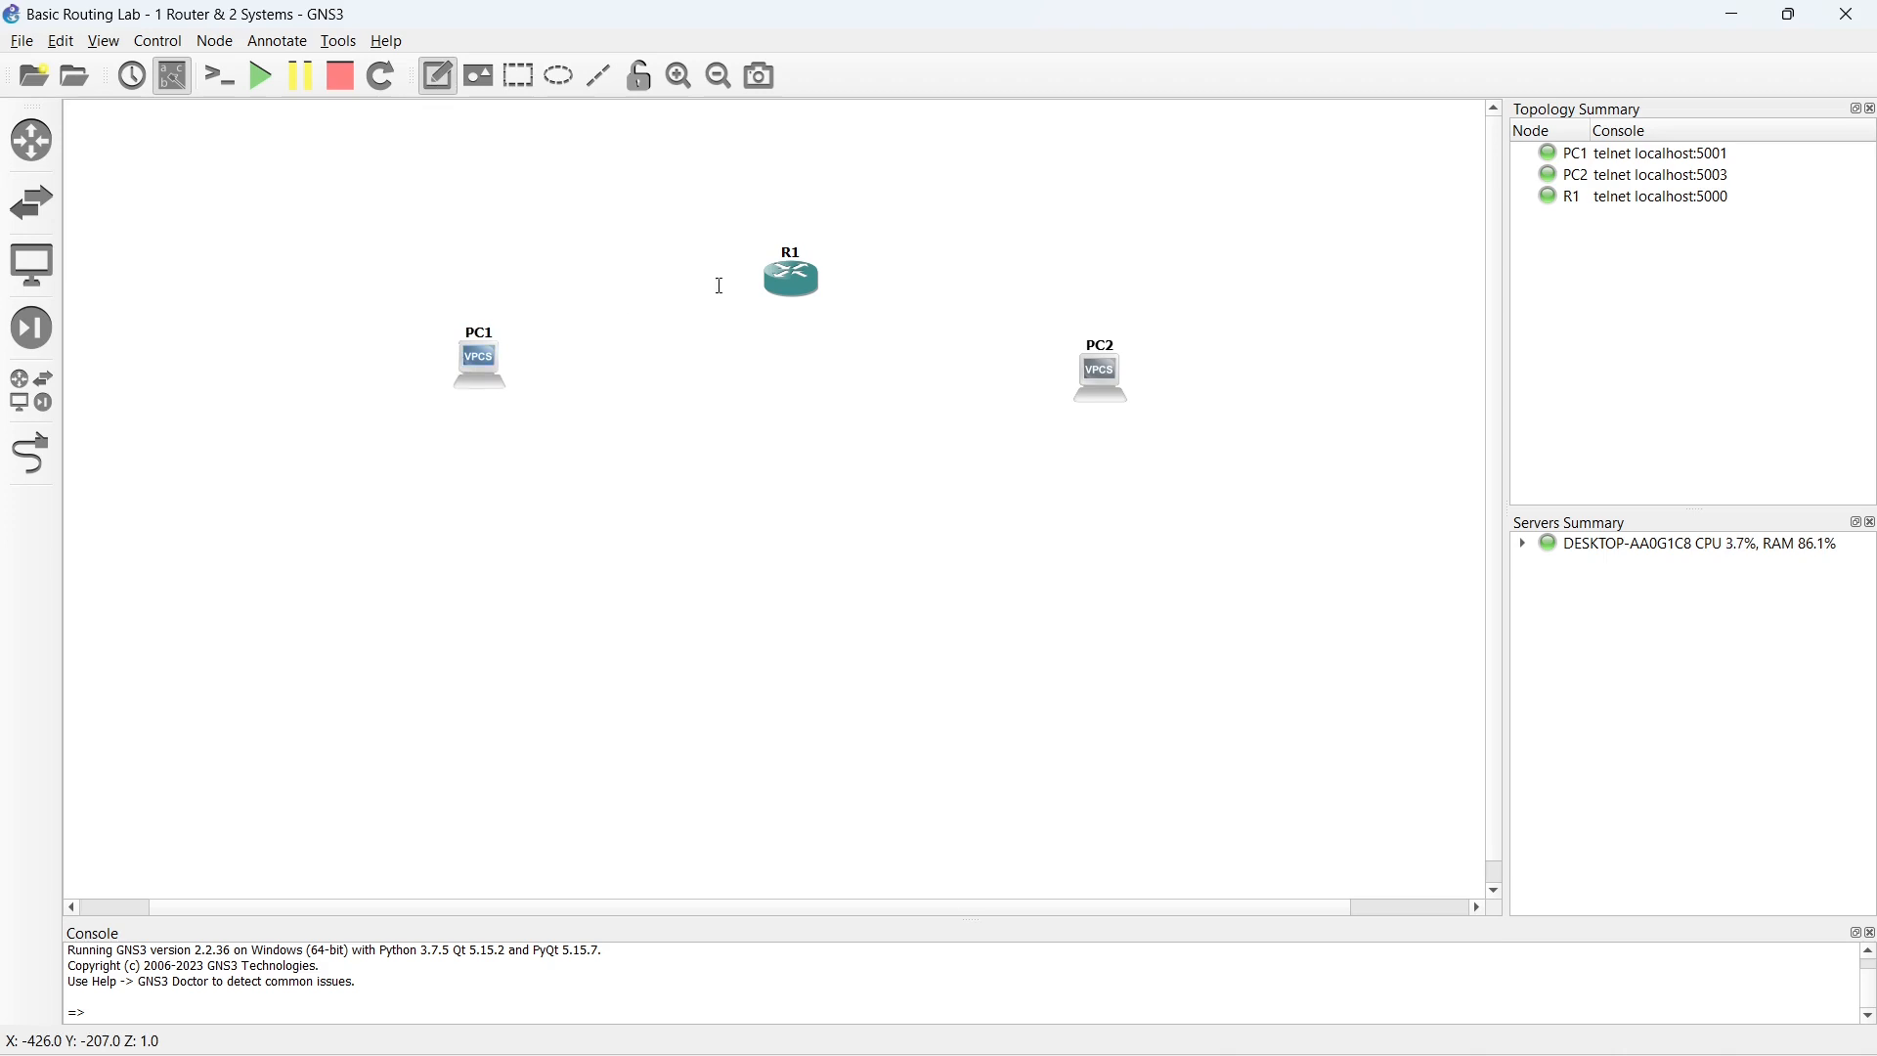
left_click(571, 263)
type("192.")
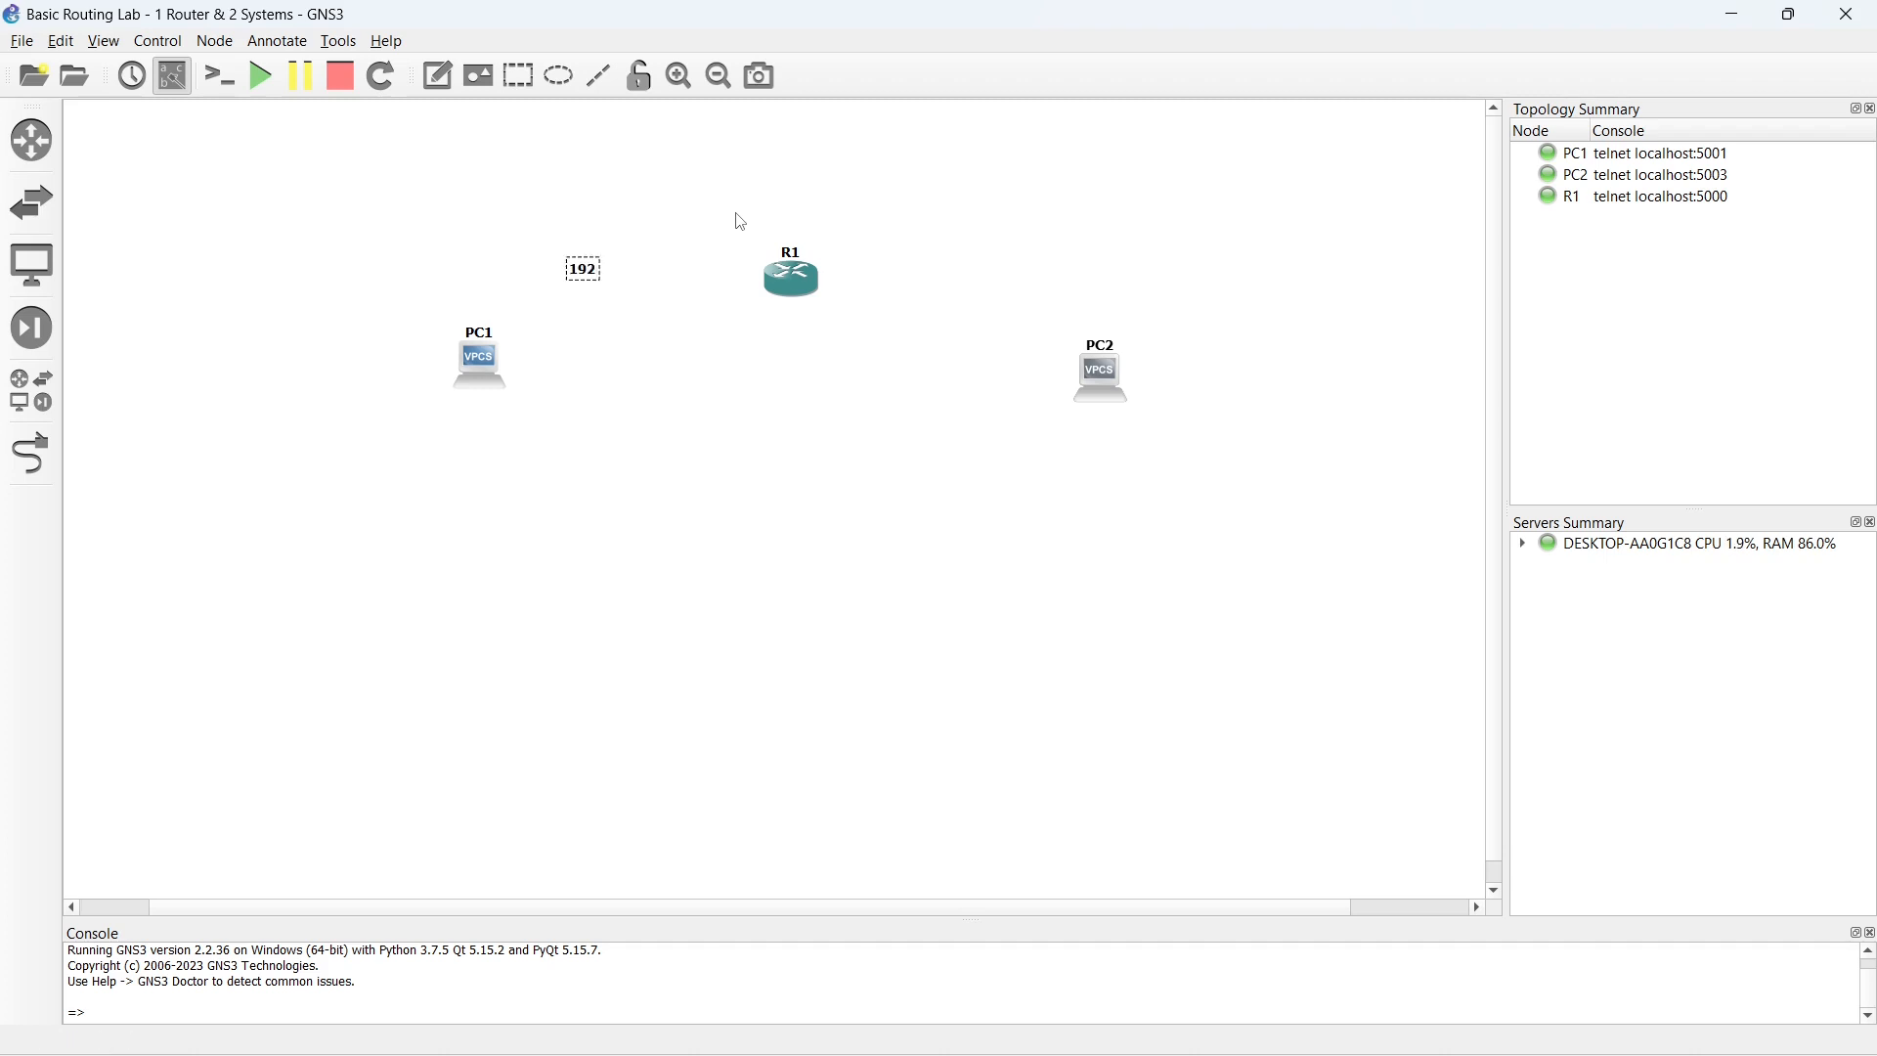
type("168.100.0/24")
left_click(636, 328)
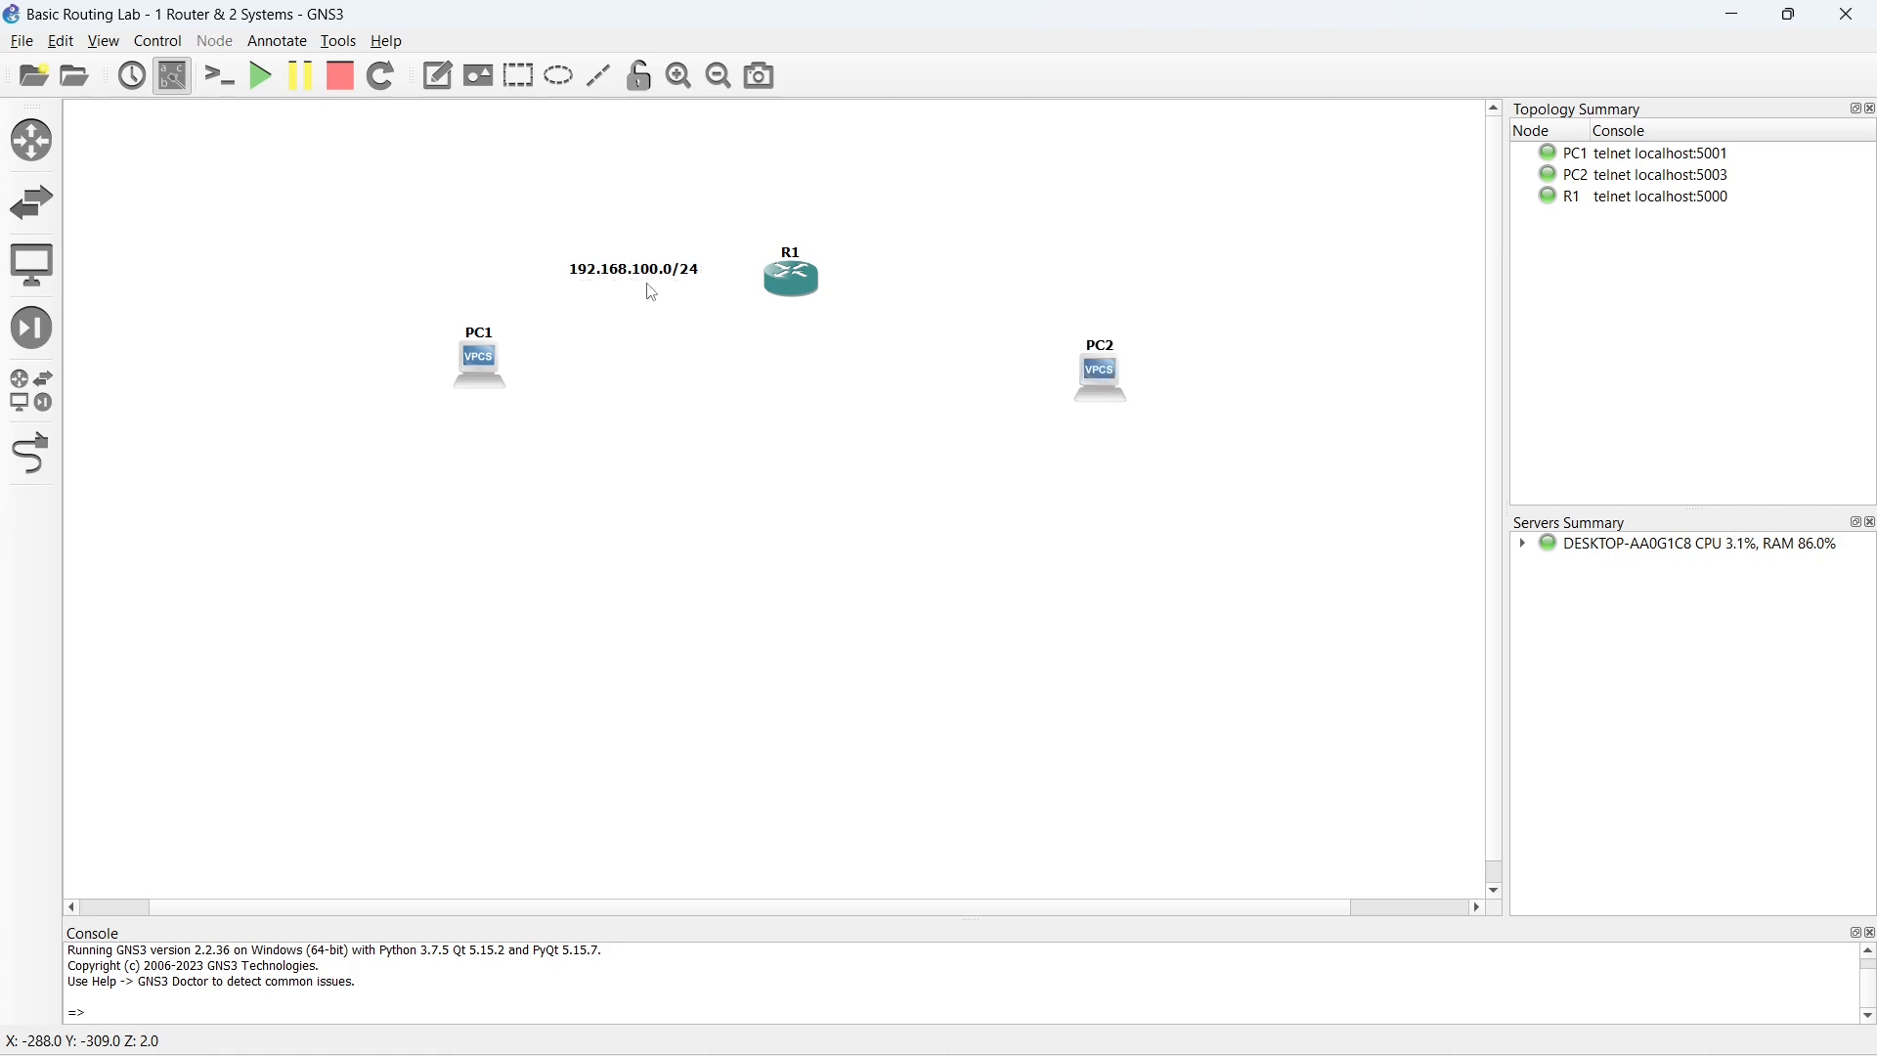
left_click_drag(638, 274, 591, 265)
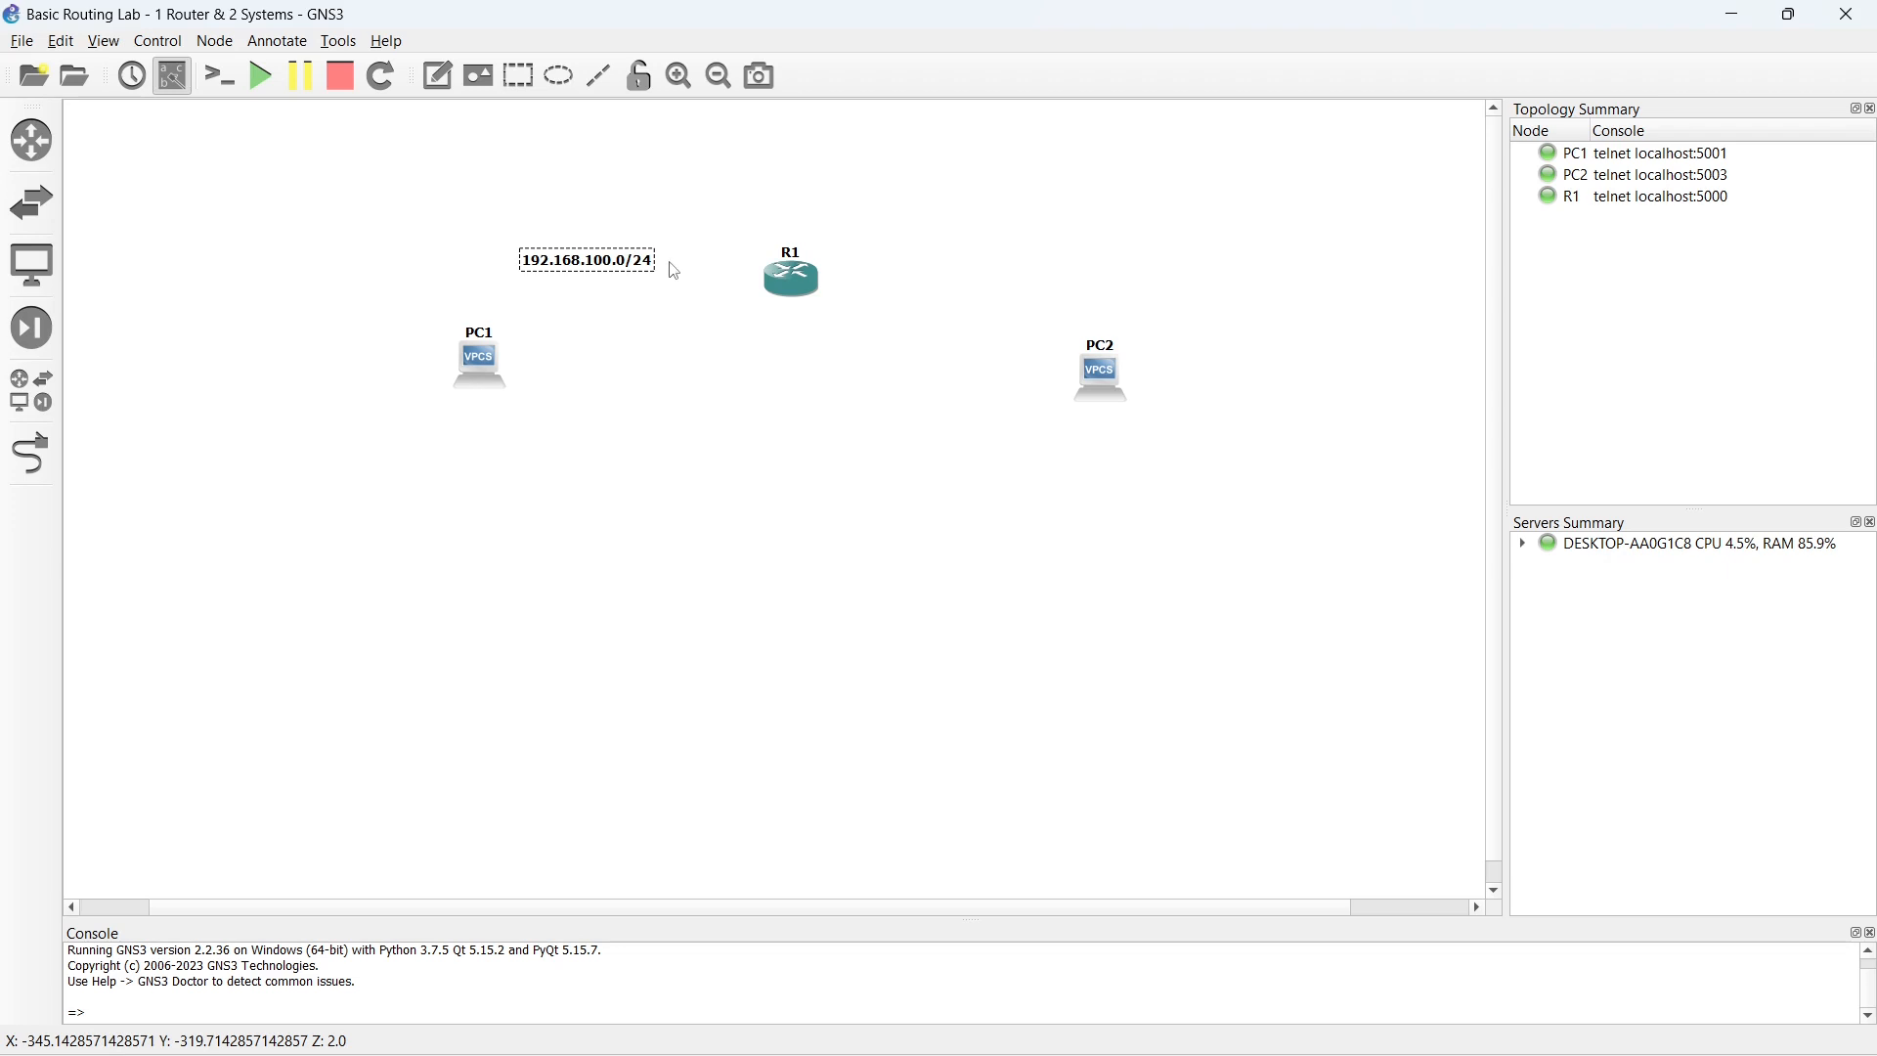
- Add the note (.1) beside R1 on the side facing PC1
left_click(438, 75)
left_click(723, 253)
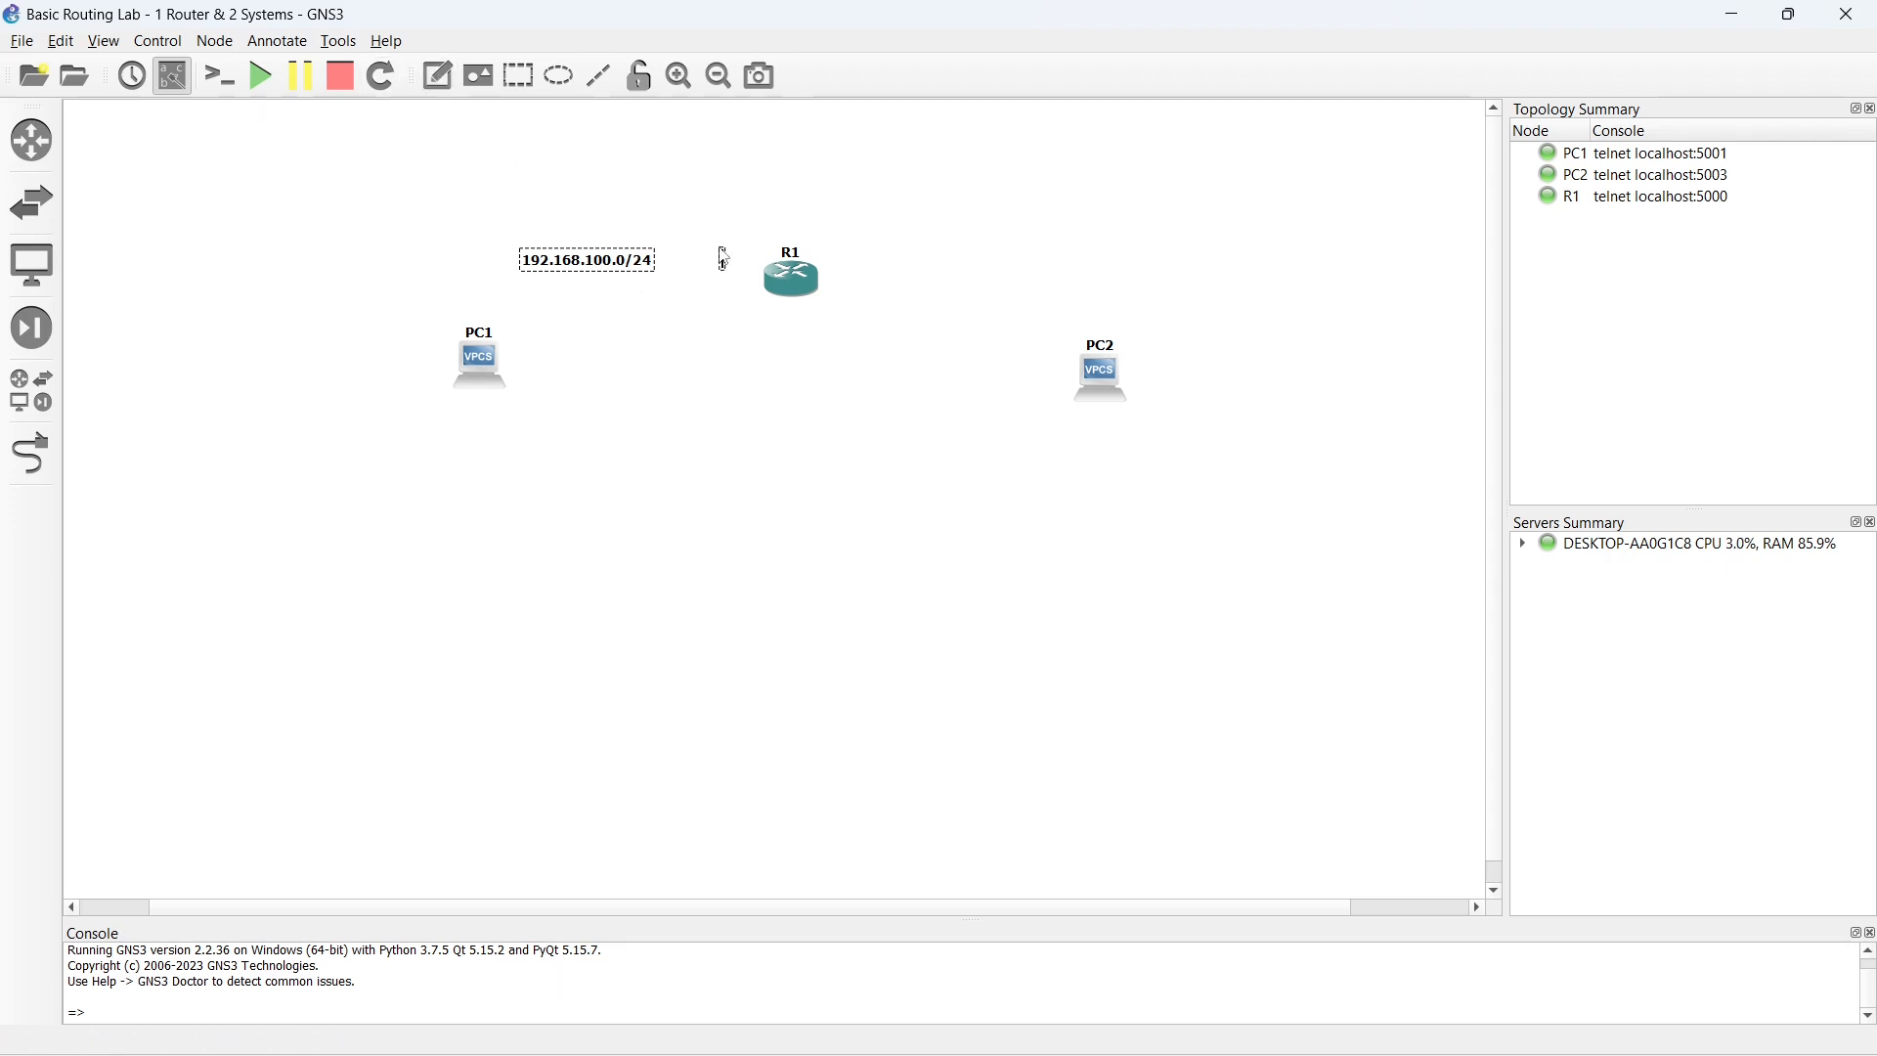
type(".1)")
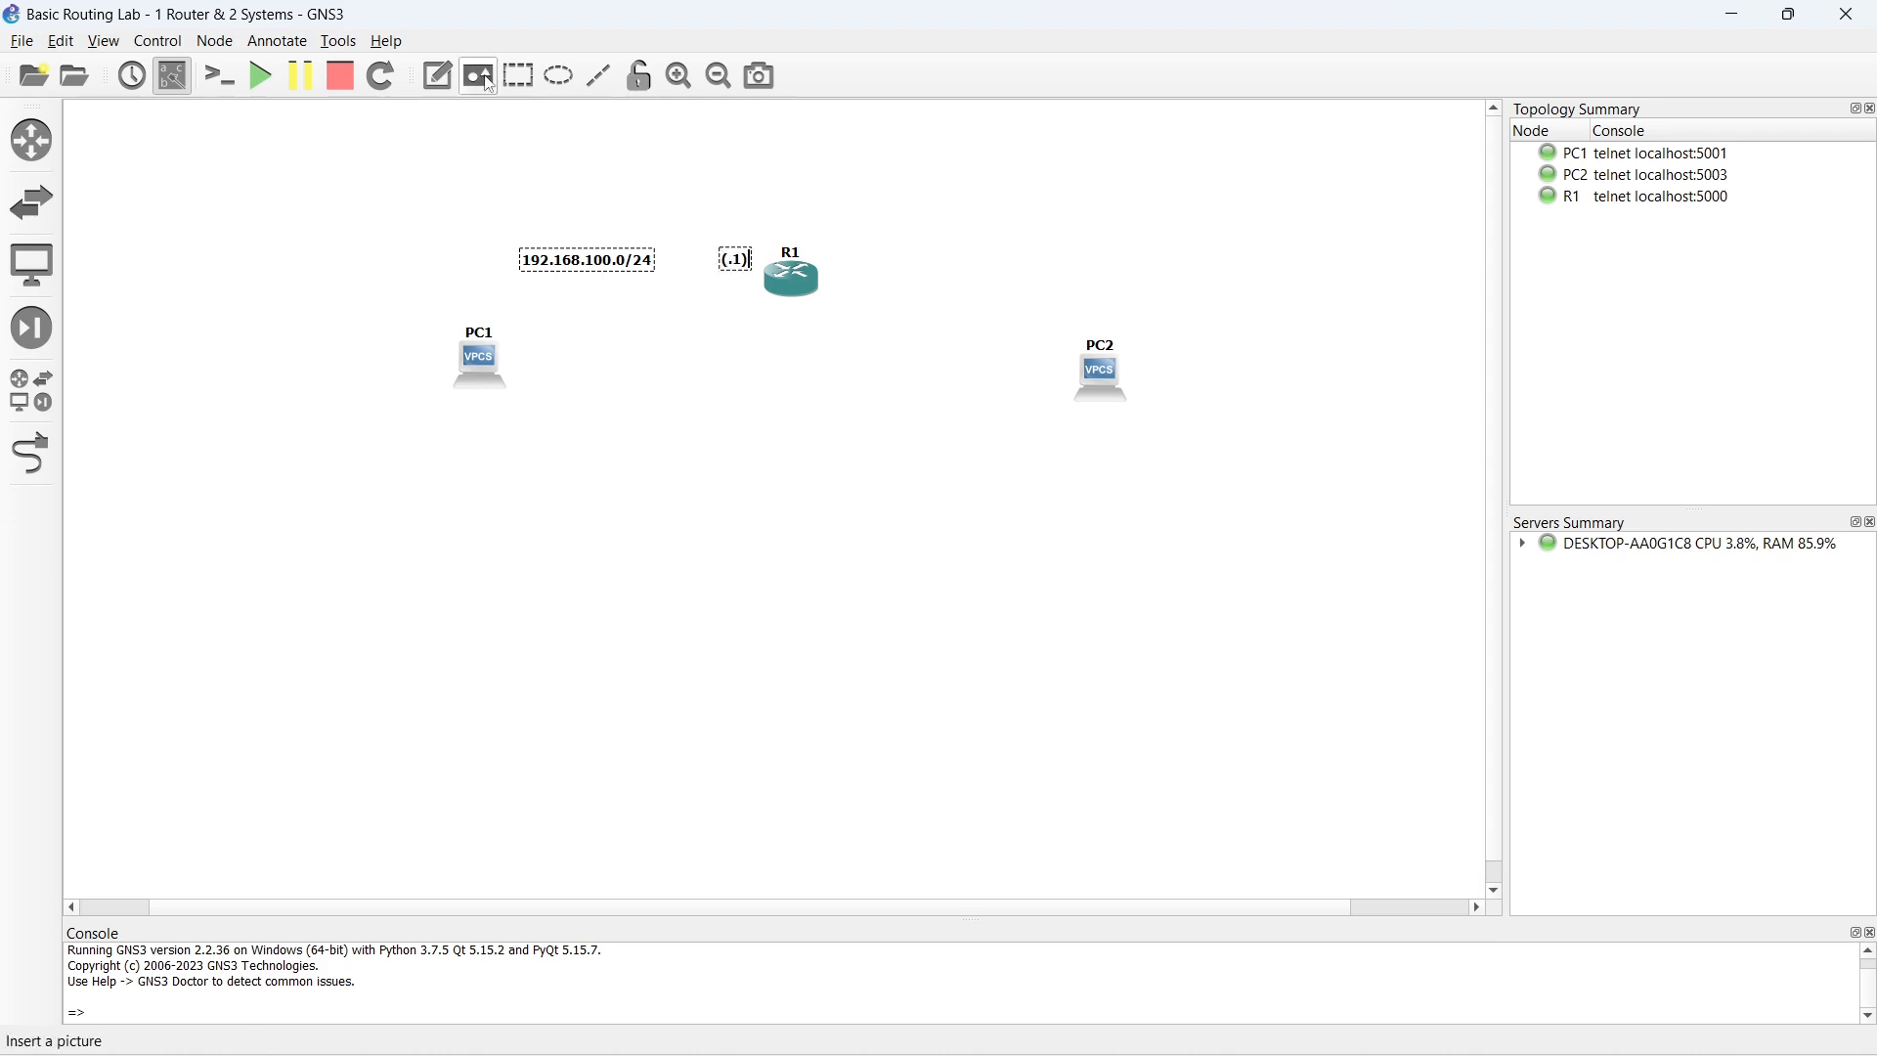
- Add the note (.2) below PC1 for its host address
left_click(448, 78)
left_click(480, 410)
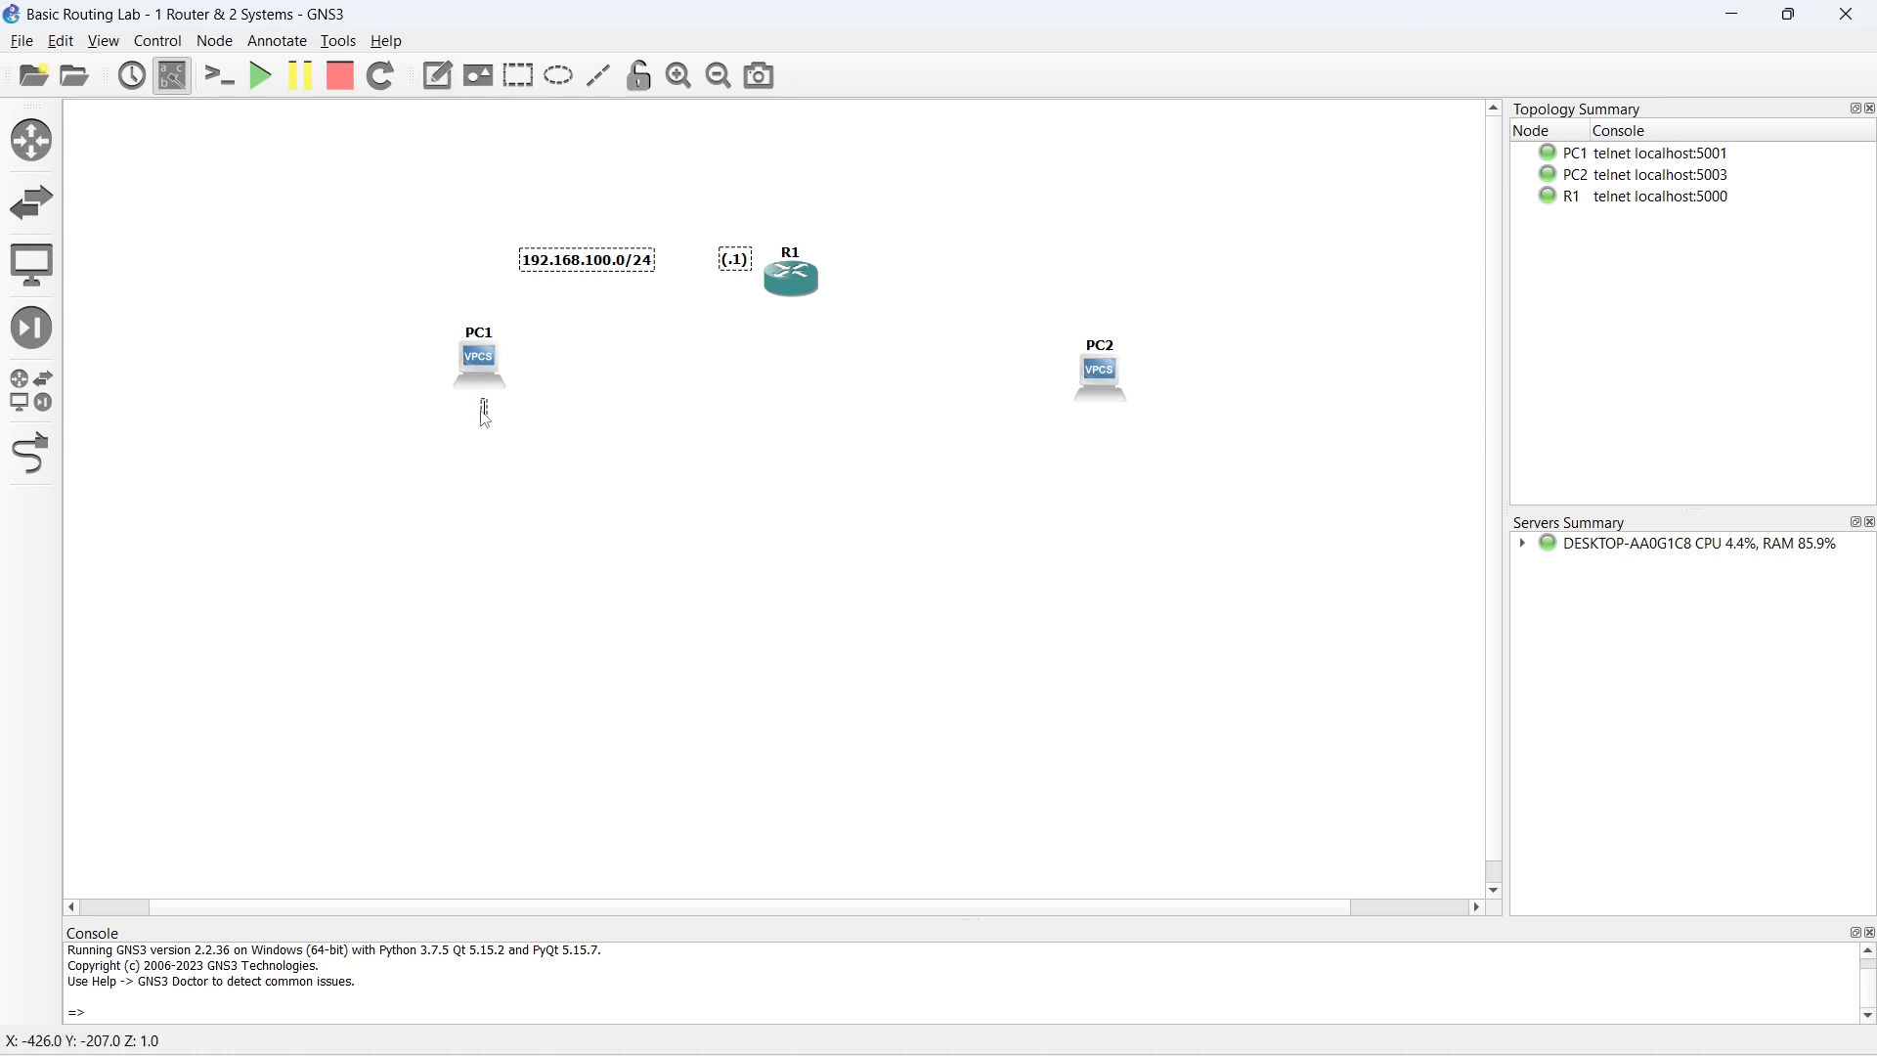
type("(.2)")
left_click(613, 445)
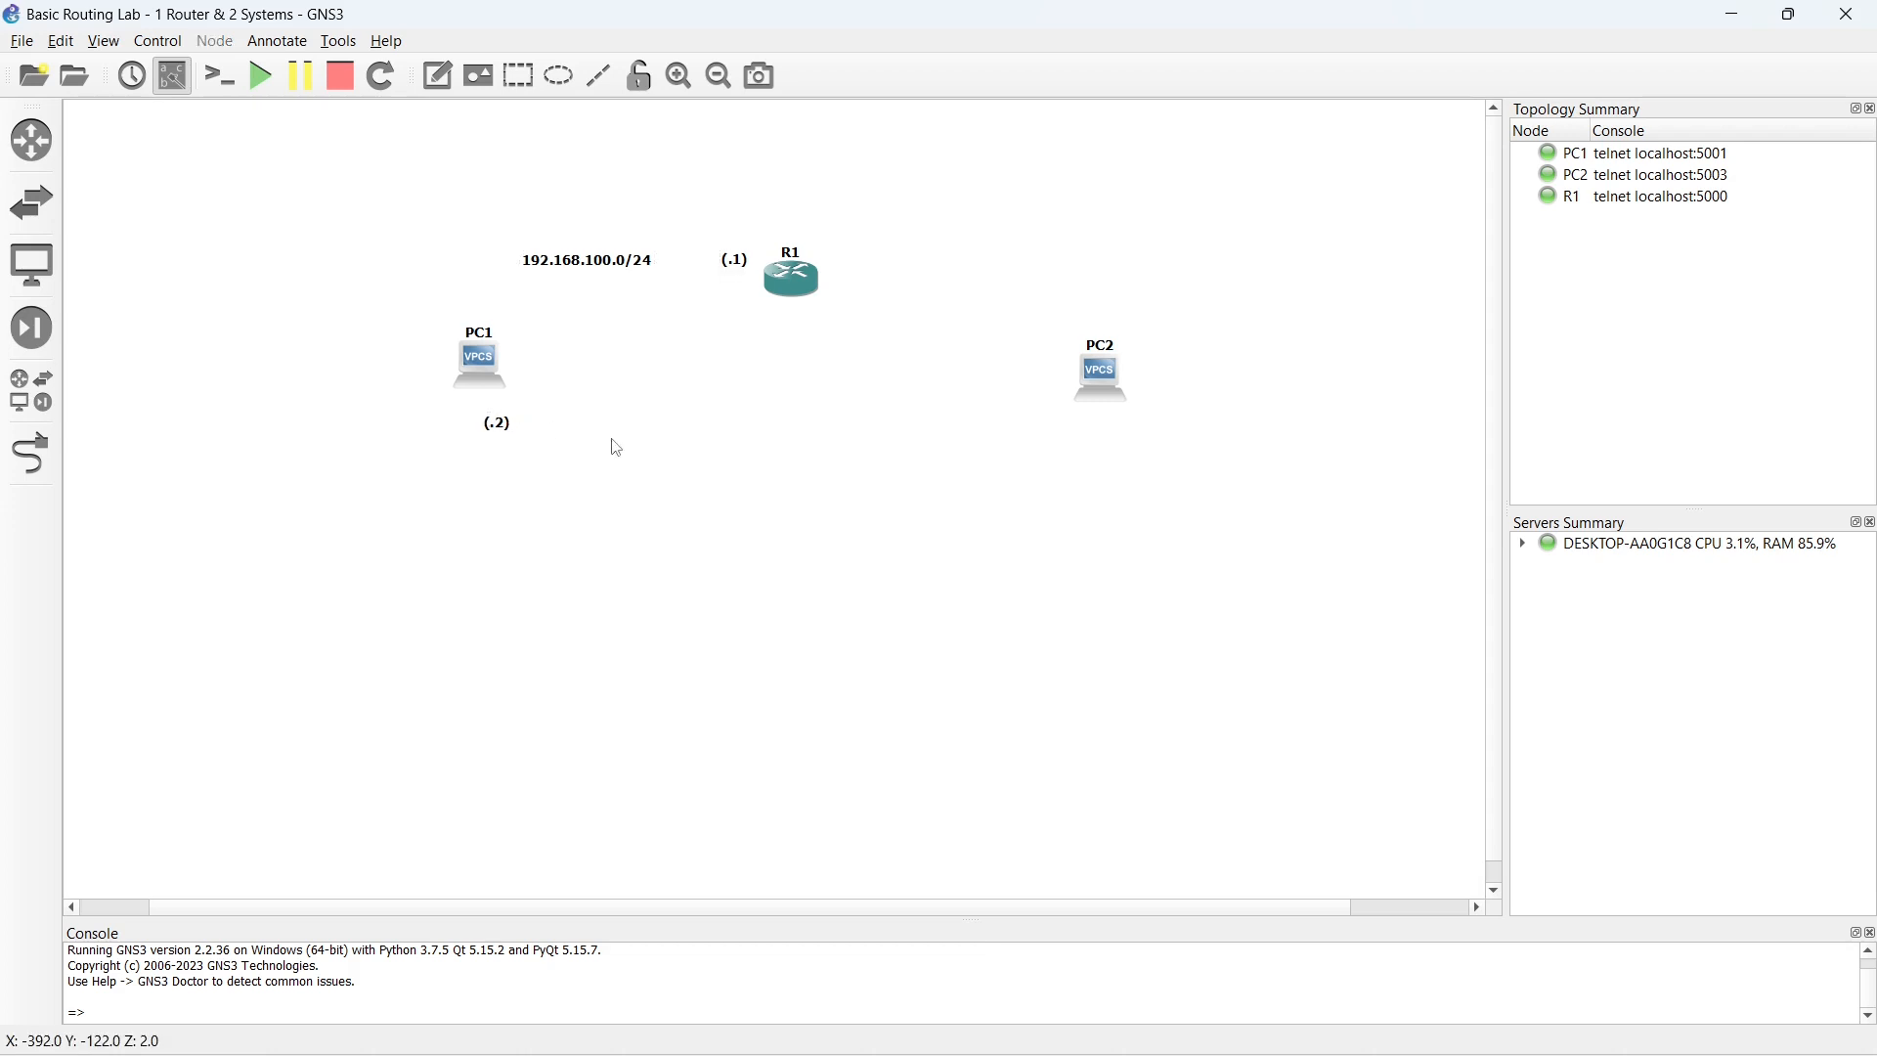
- Add the note 192.168.200.0/24 between R1 and PC2
left_click(436, 77)
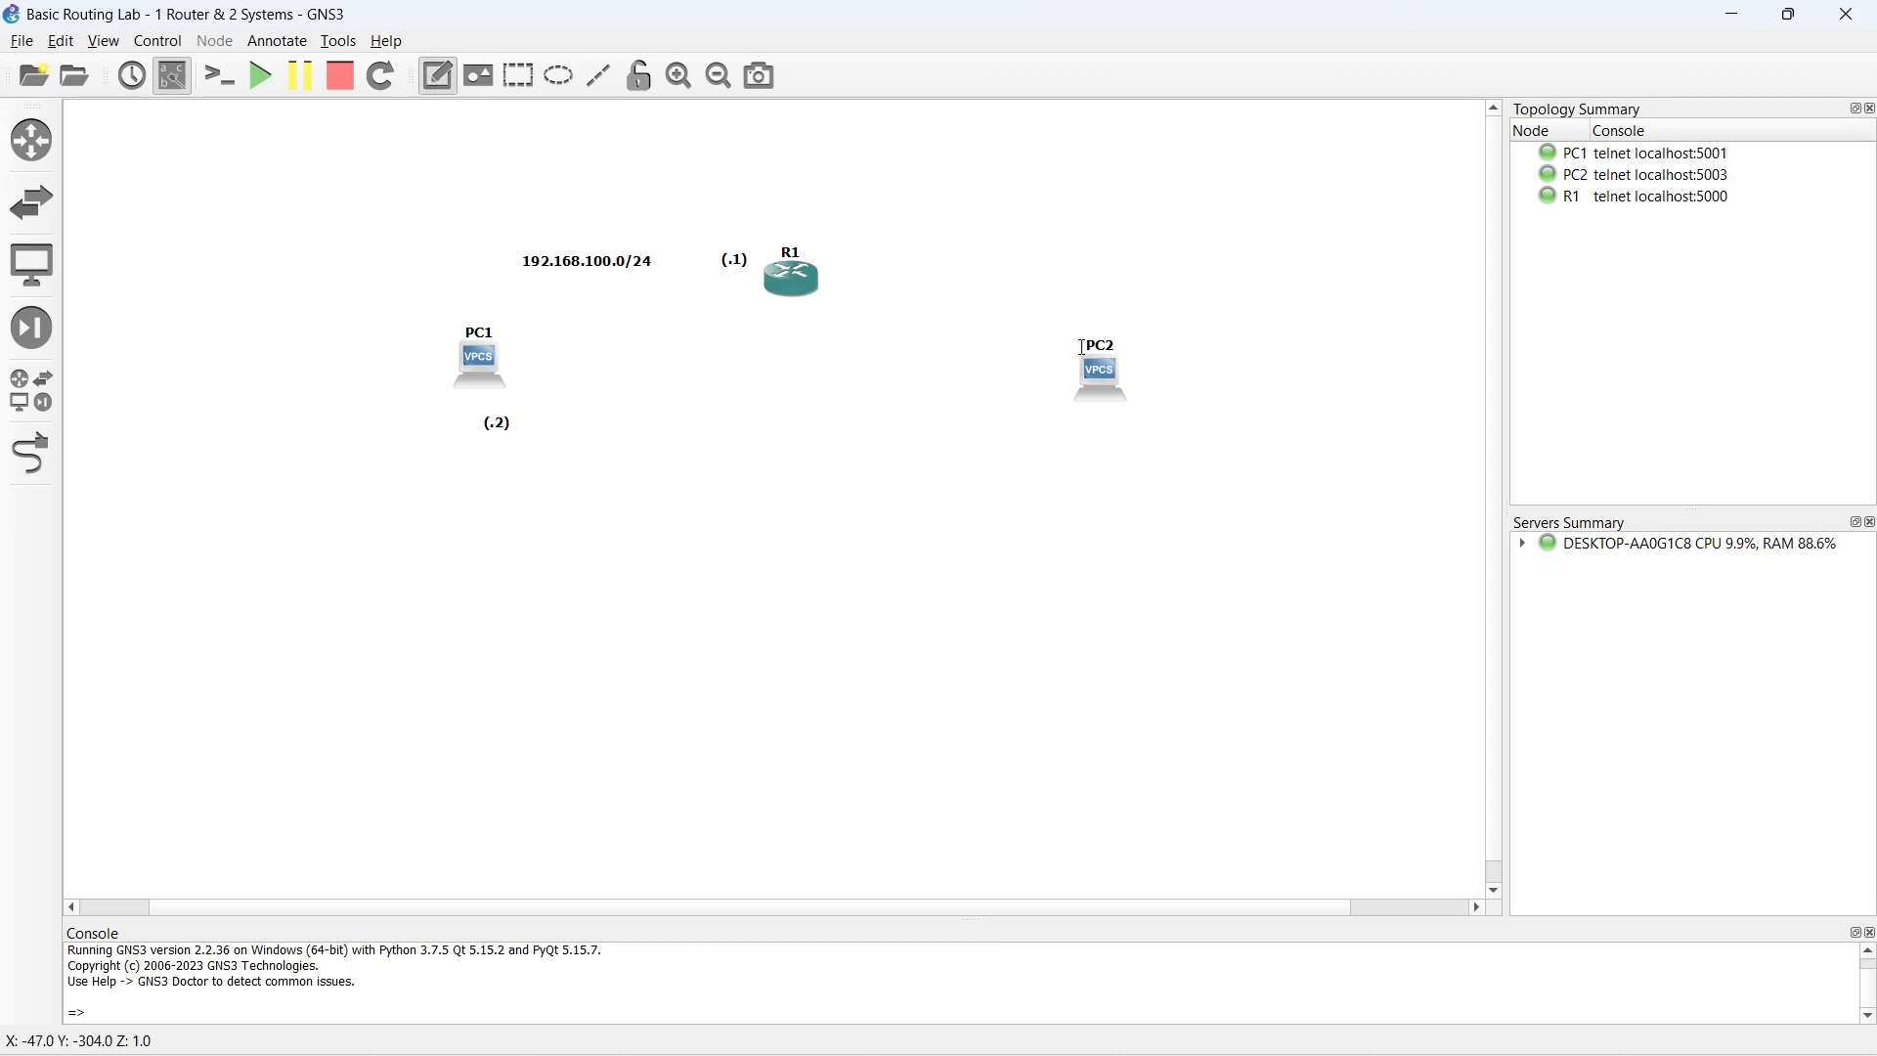
left_click(981, 265)
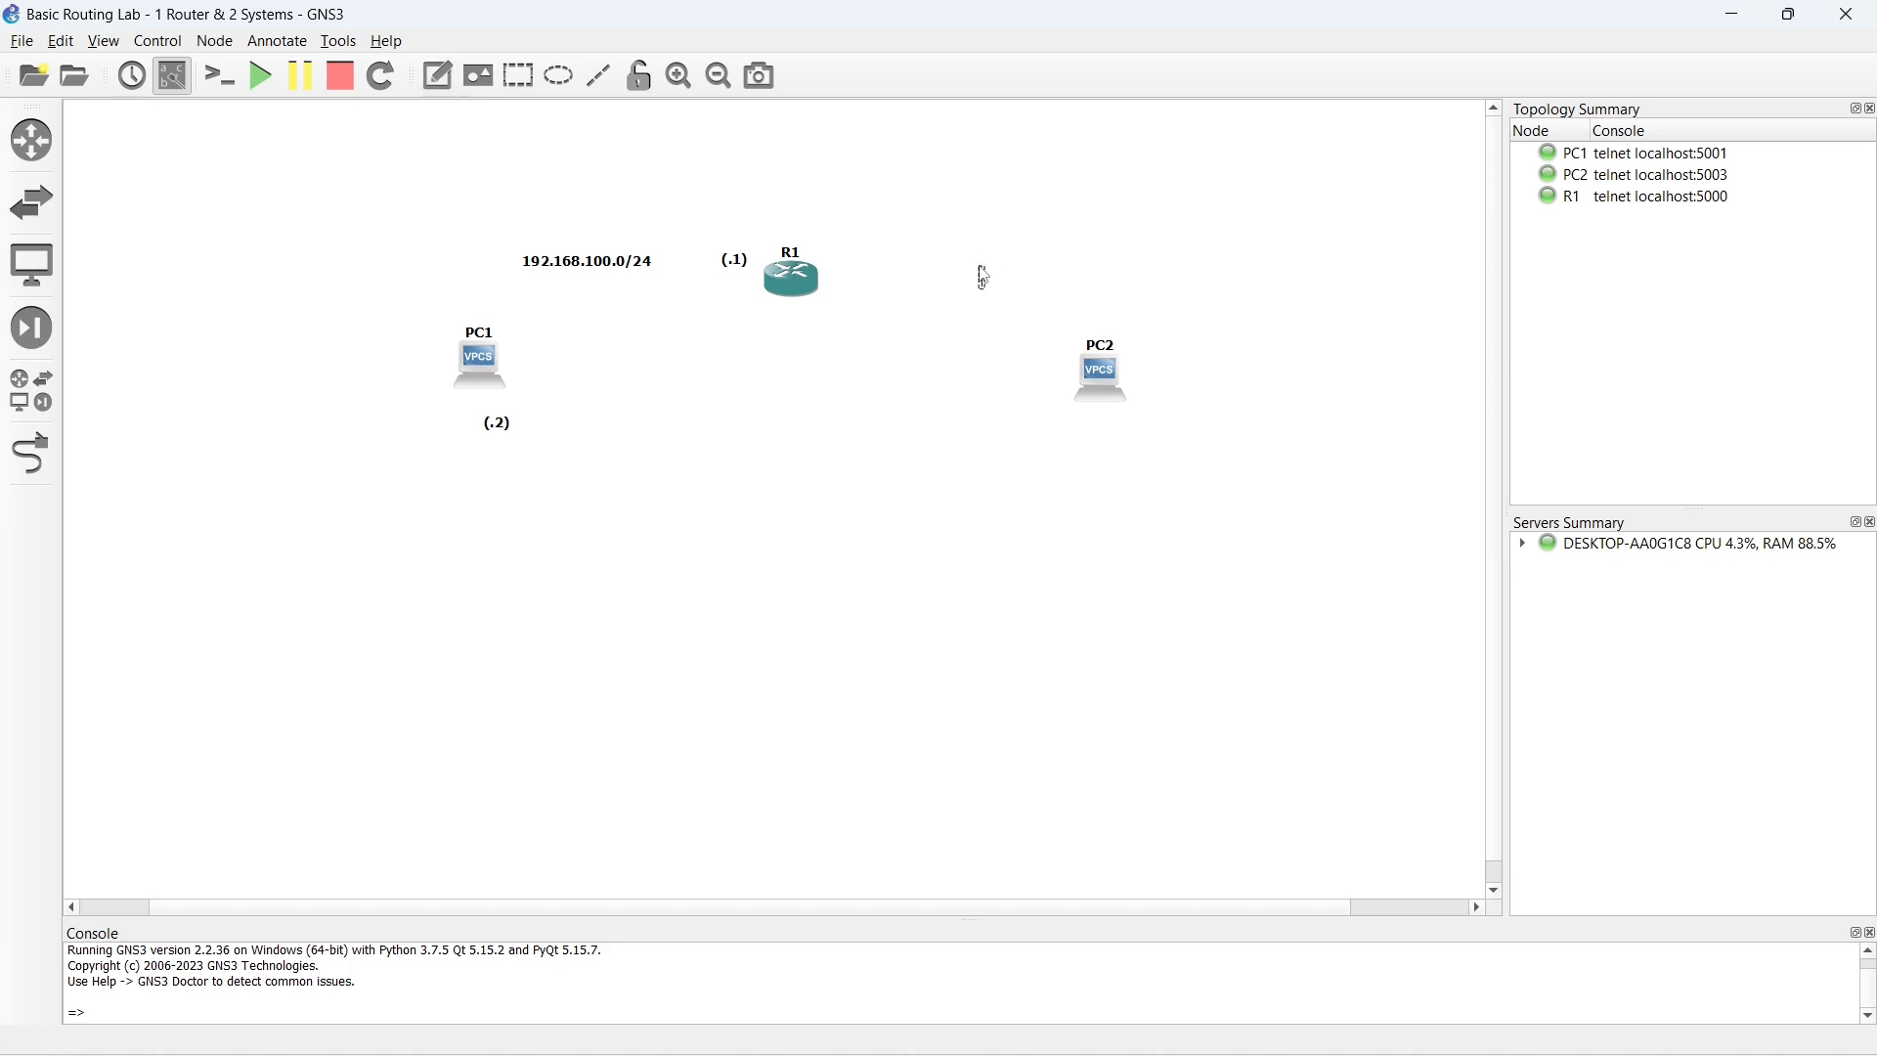
type("192.168.200.0/24")
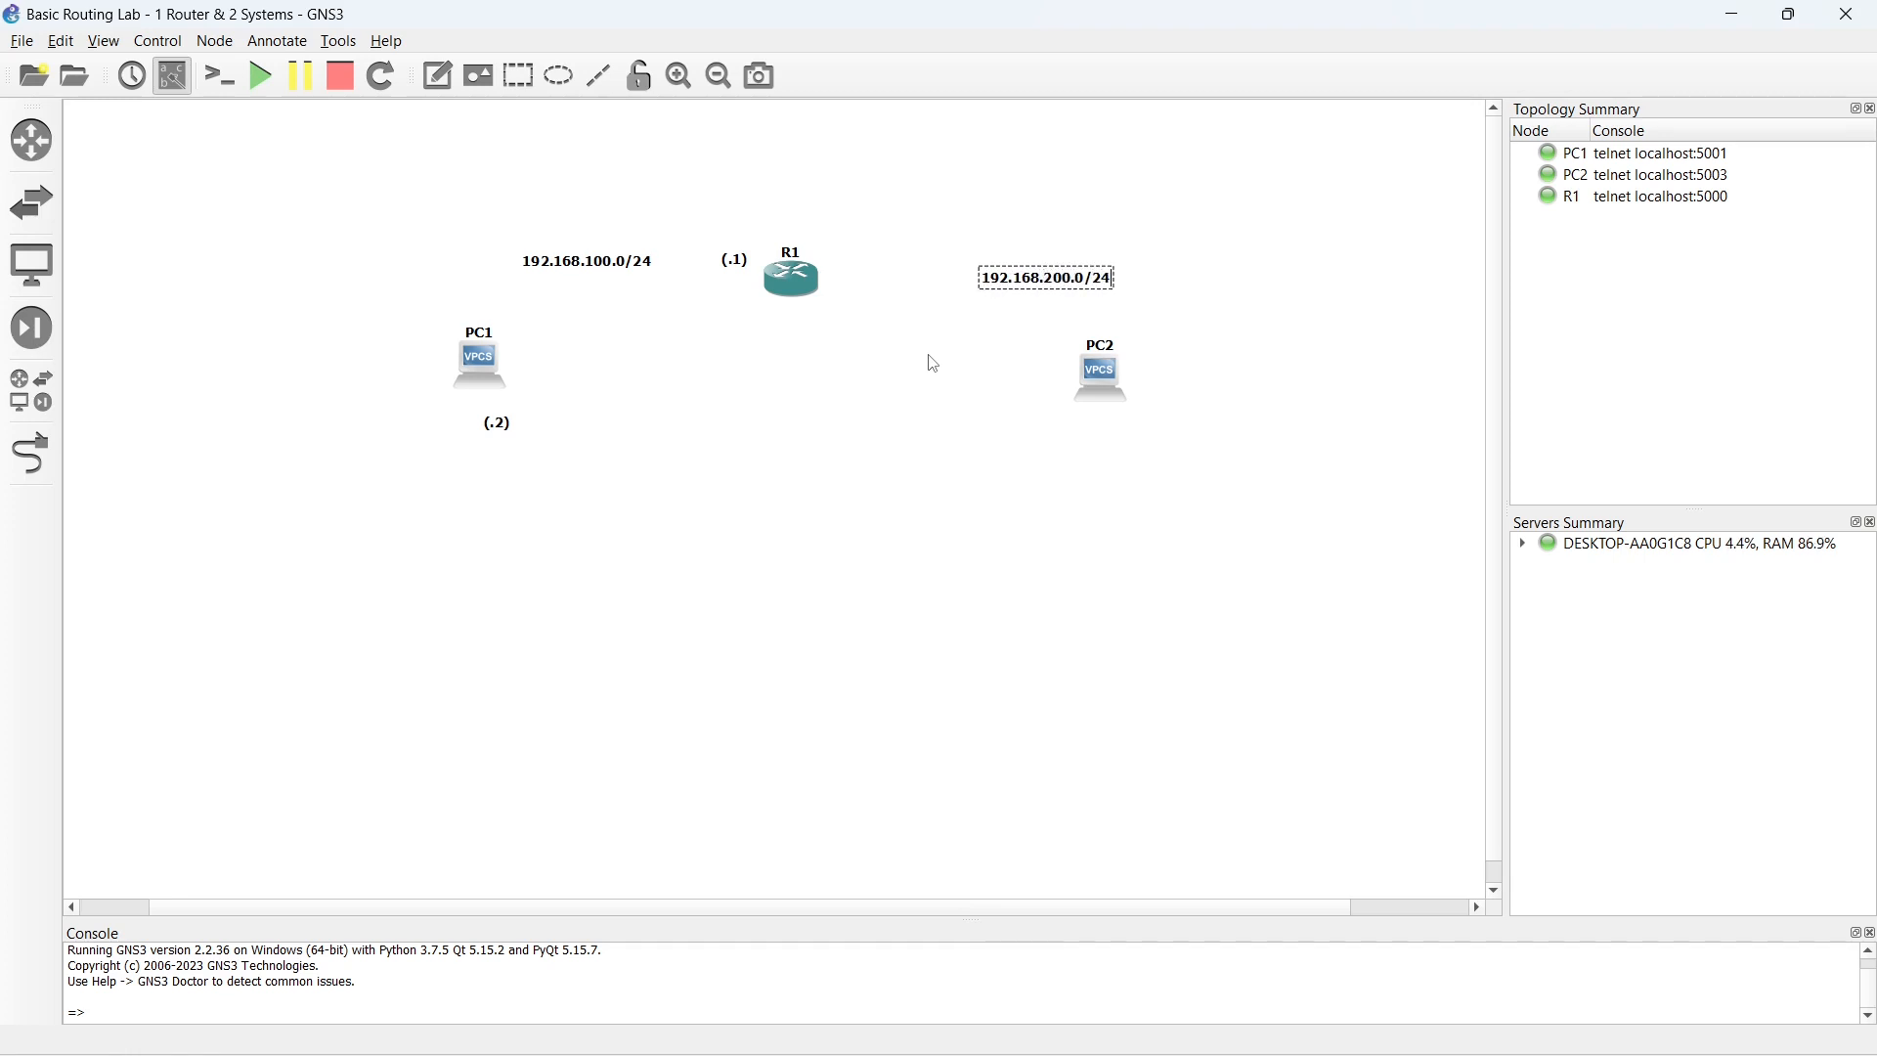
- Add the note (.1) beside R1 on the side facing PC2
left_click(438, 75)
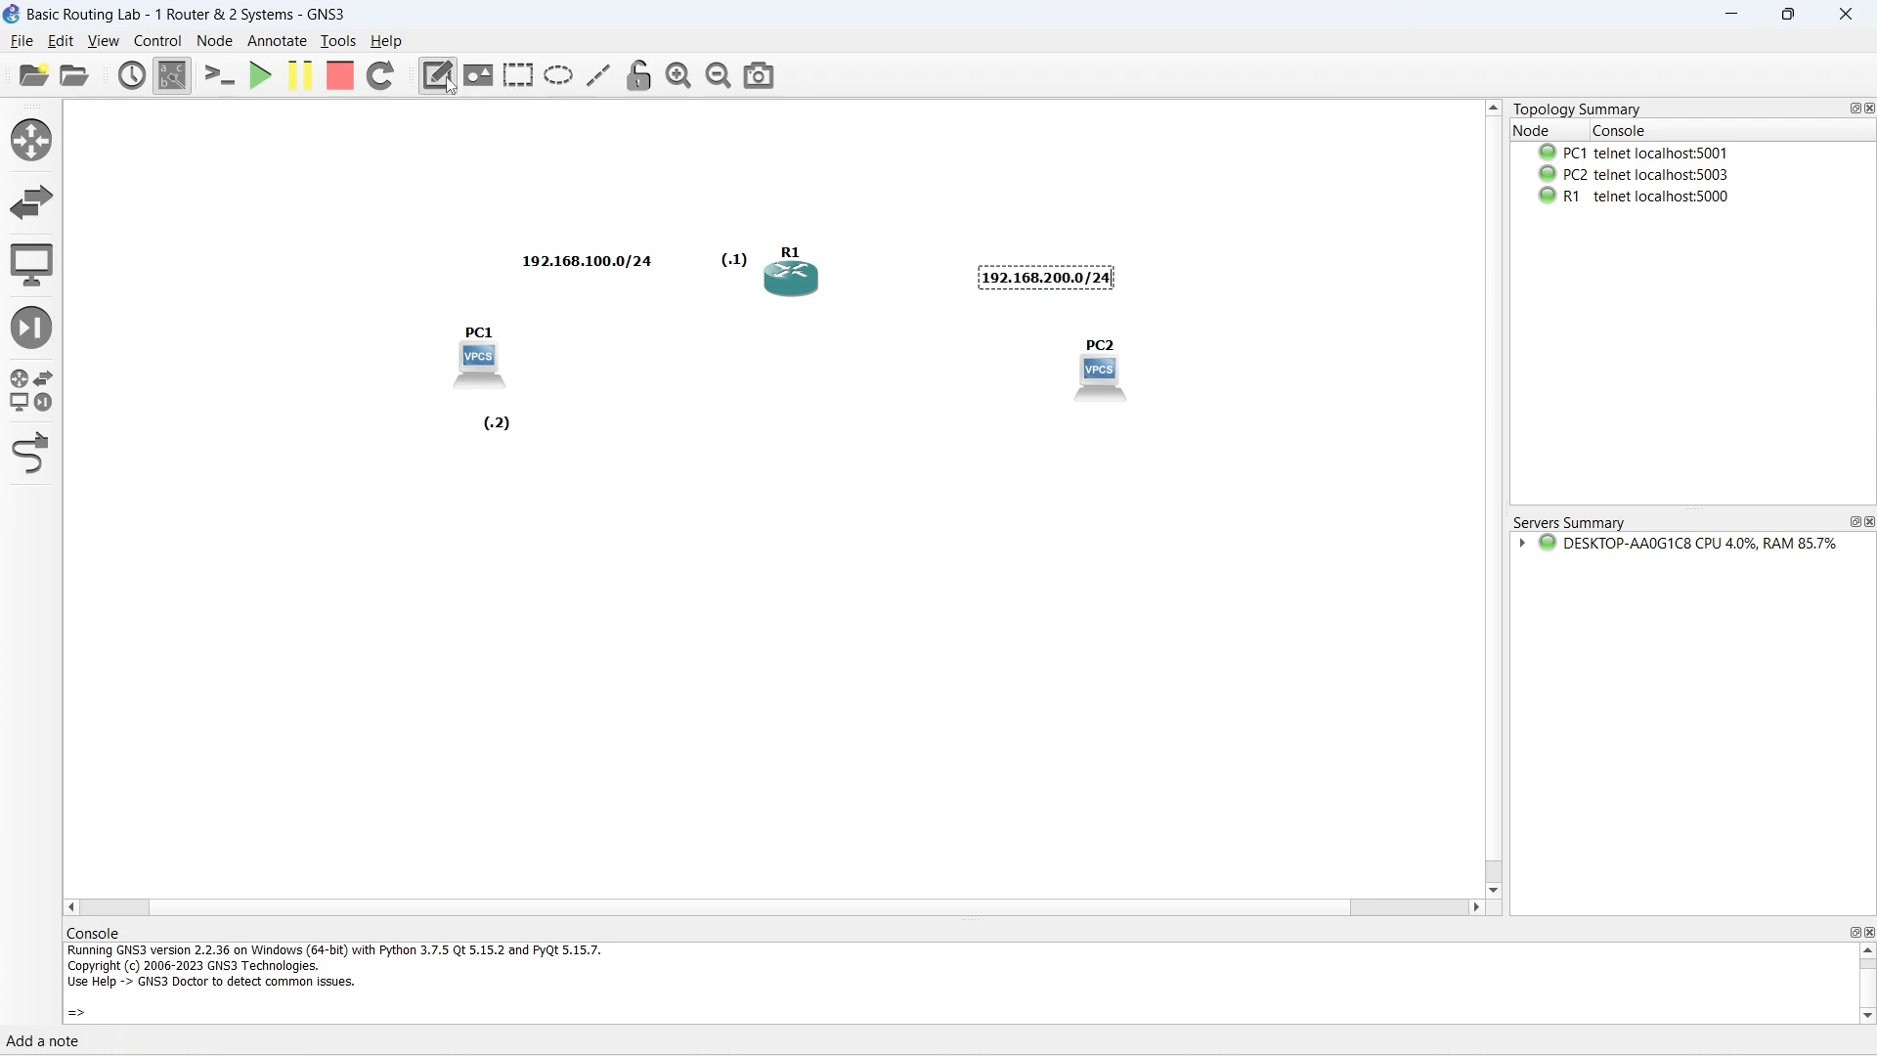
left_click(831, 260)
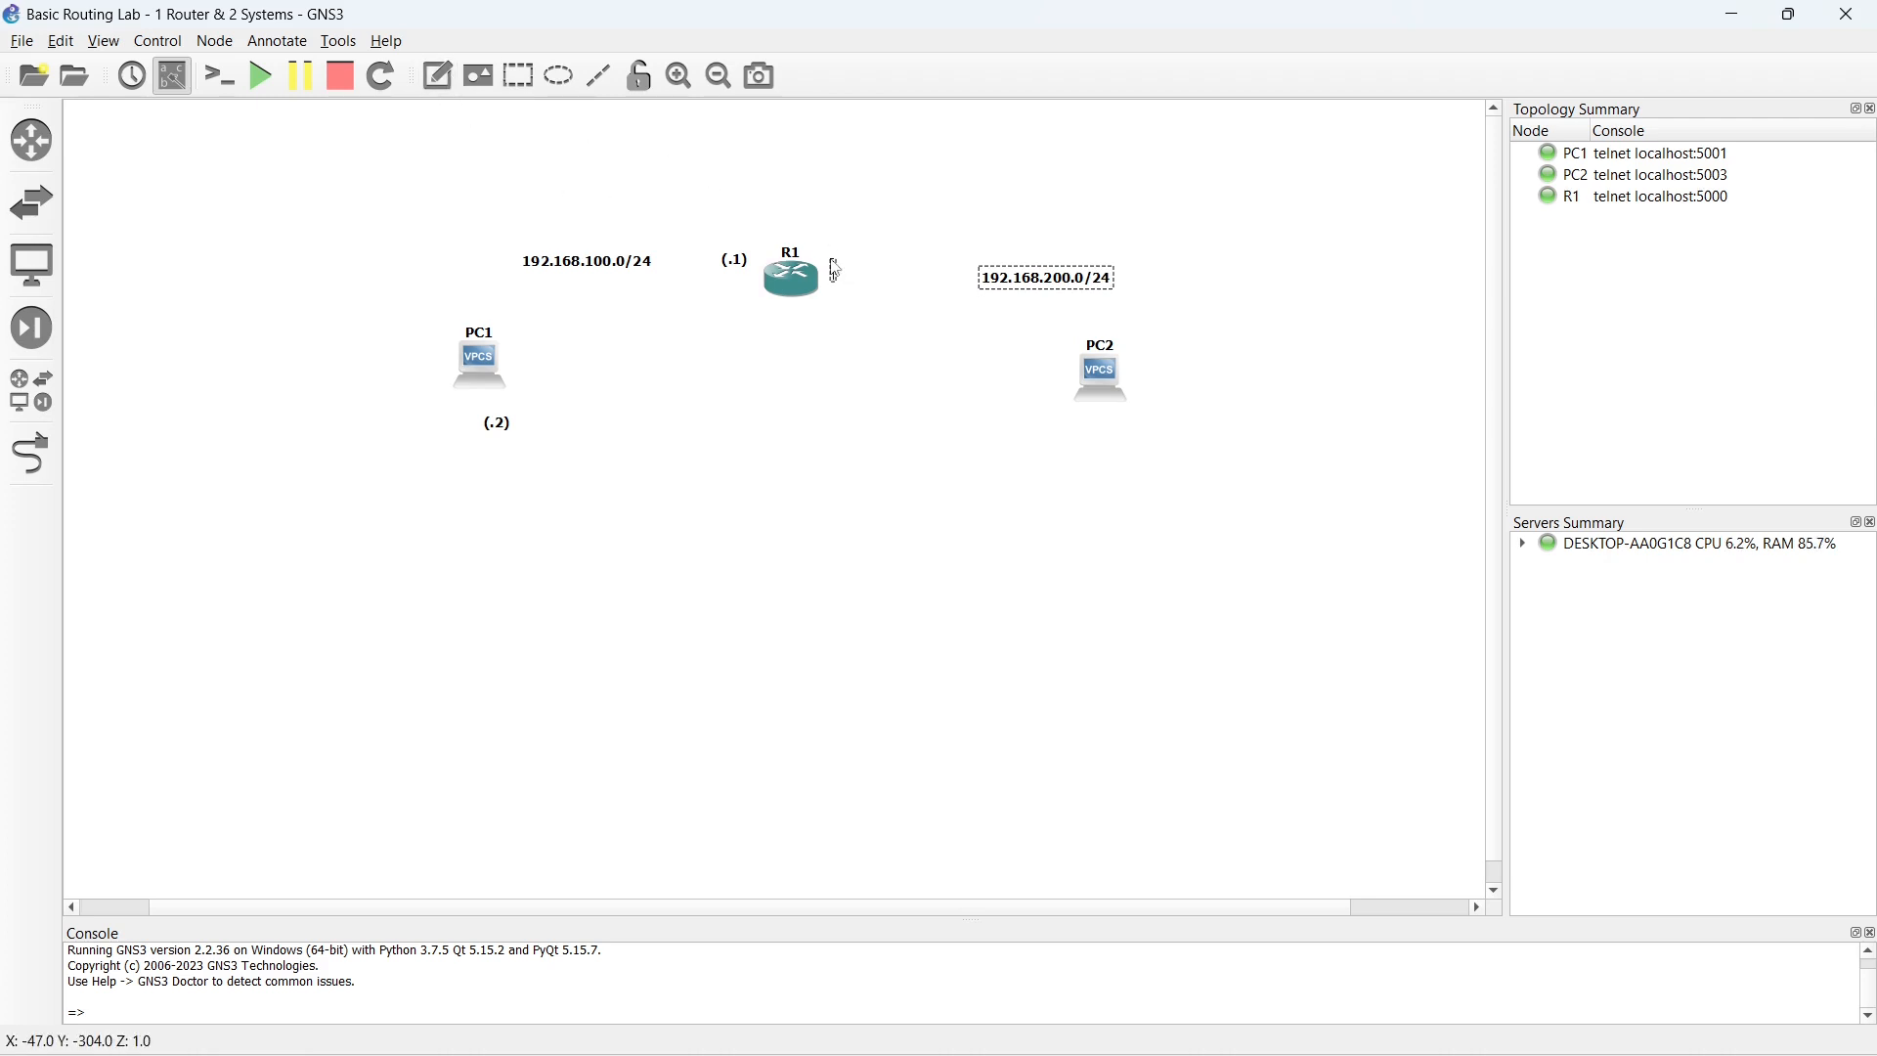
type("(.1)")
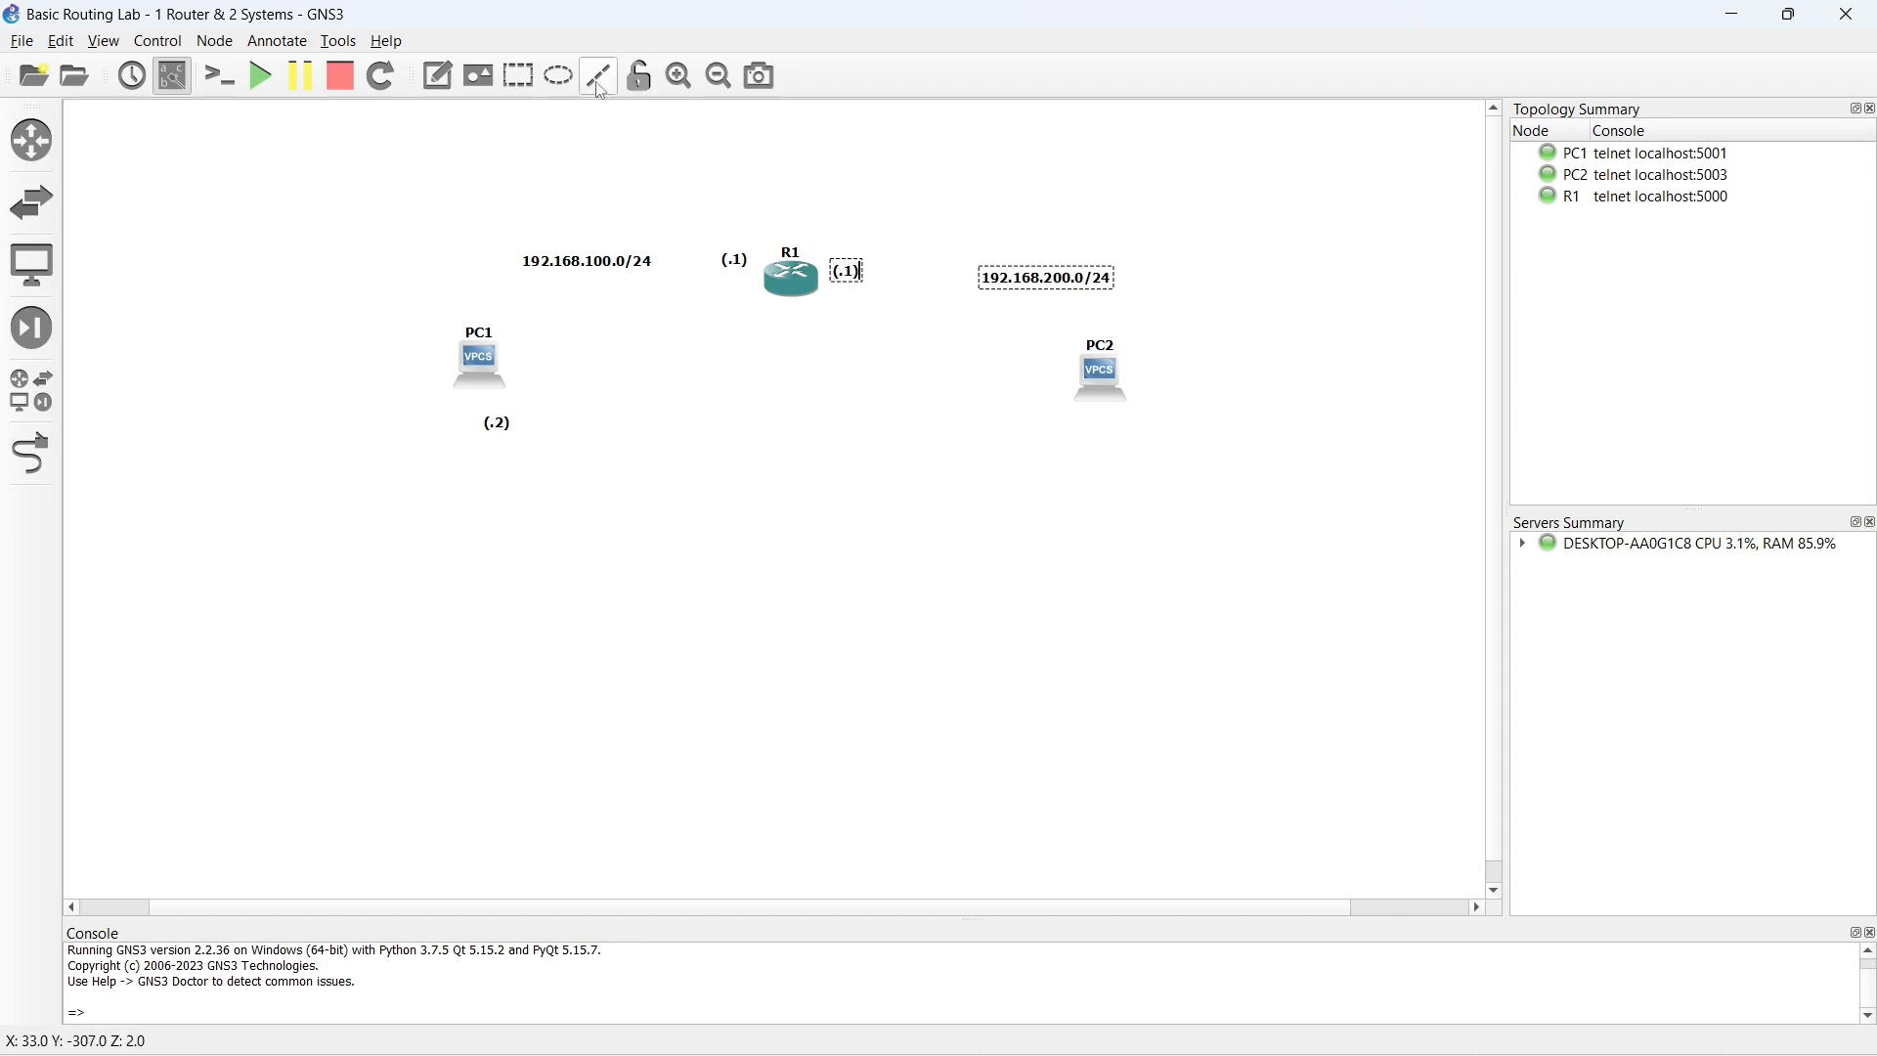
- Add the note (.2) below PC2 for its host address
left_click(437, 76)
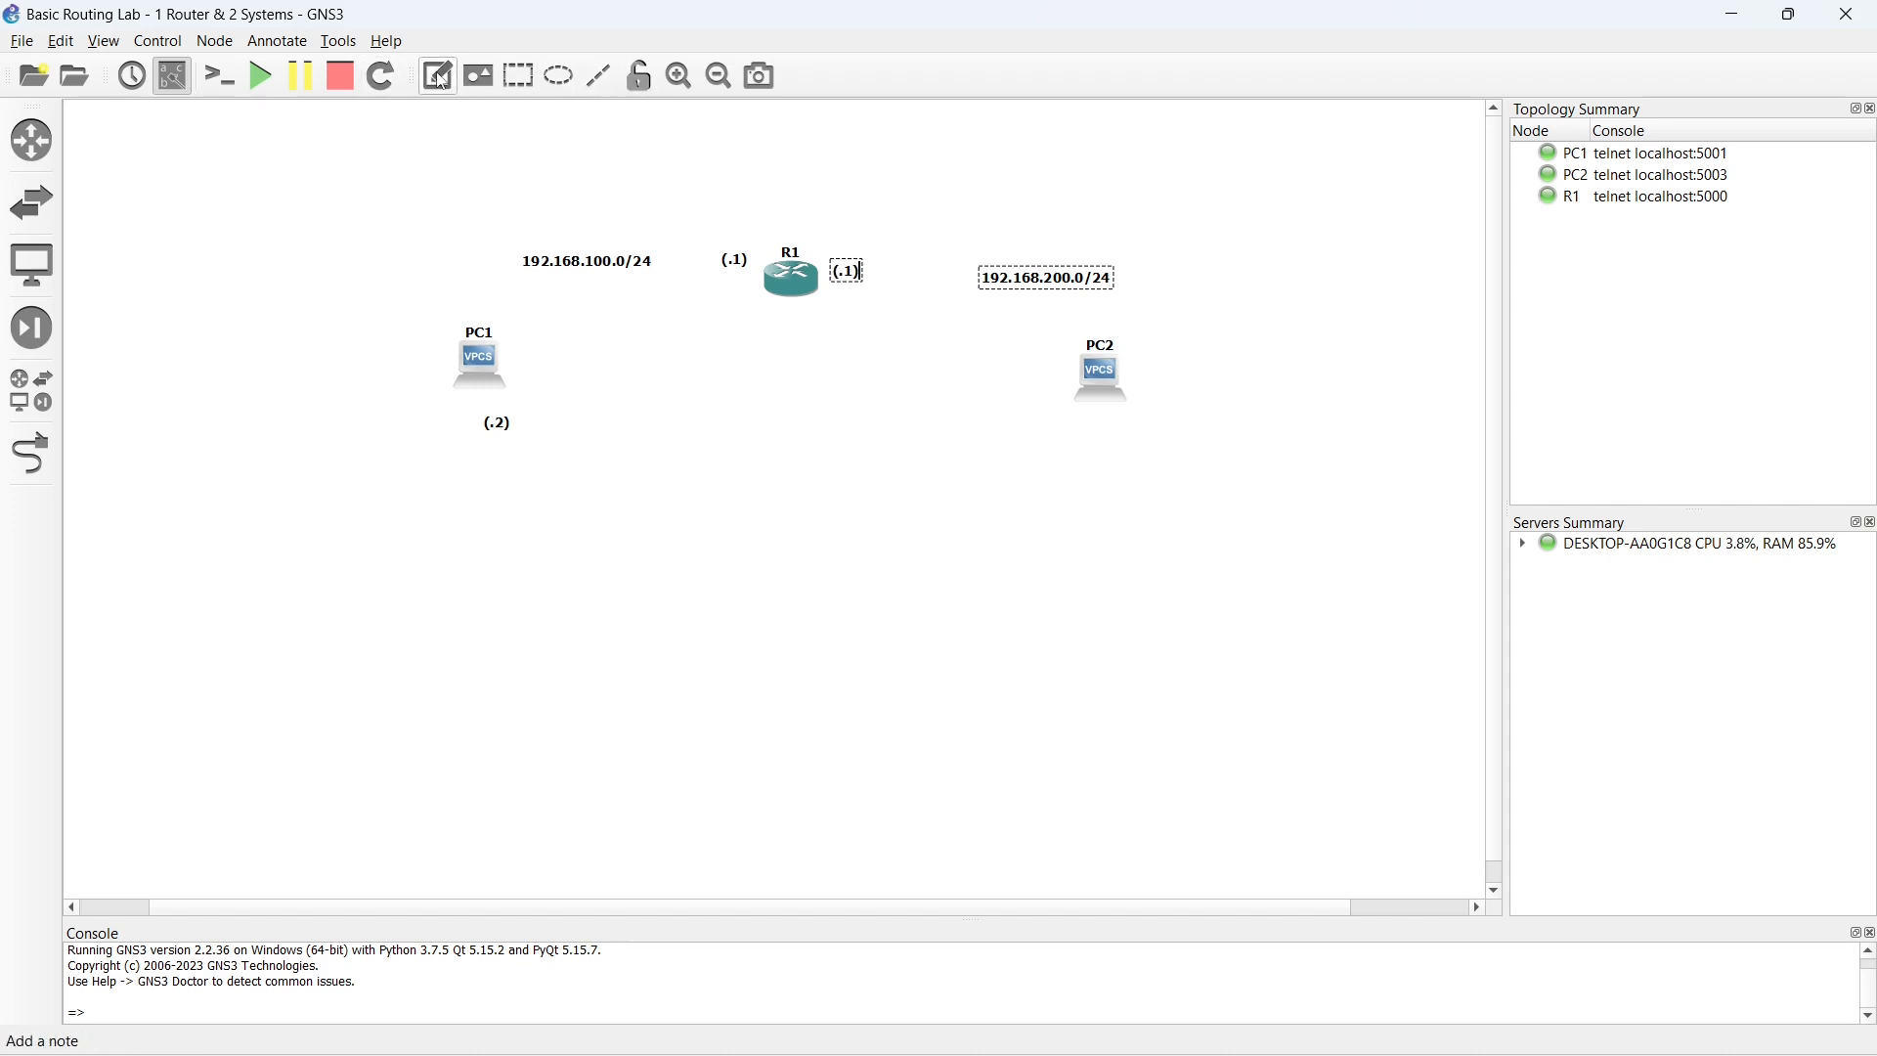
left_click(1093, 438)
type("(.2)")
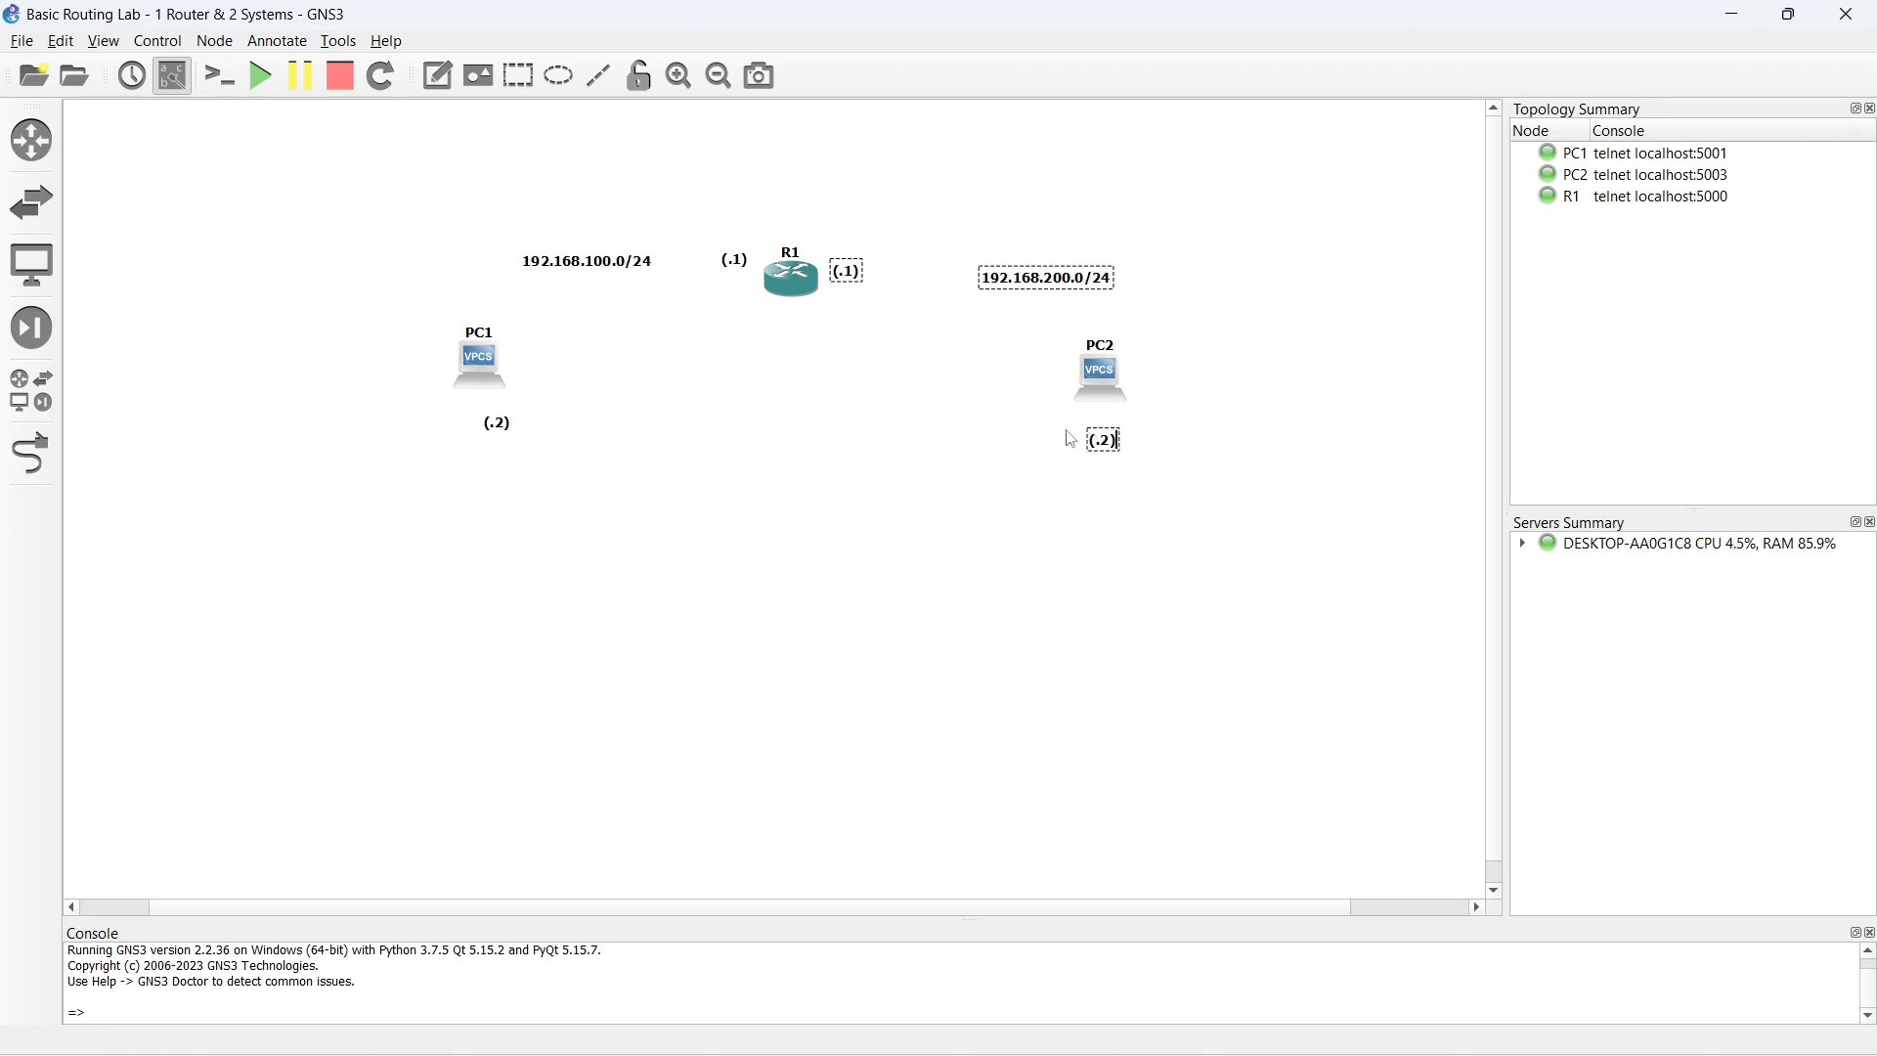
left_click(949, 487)
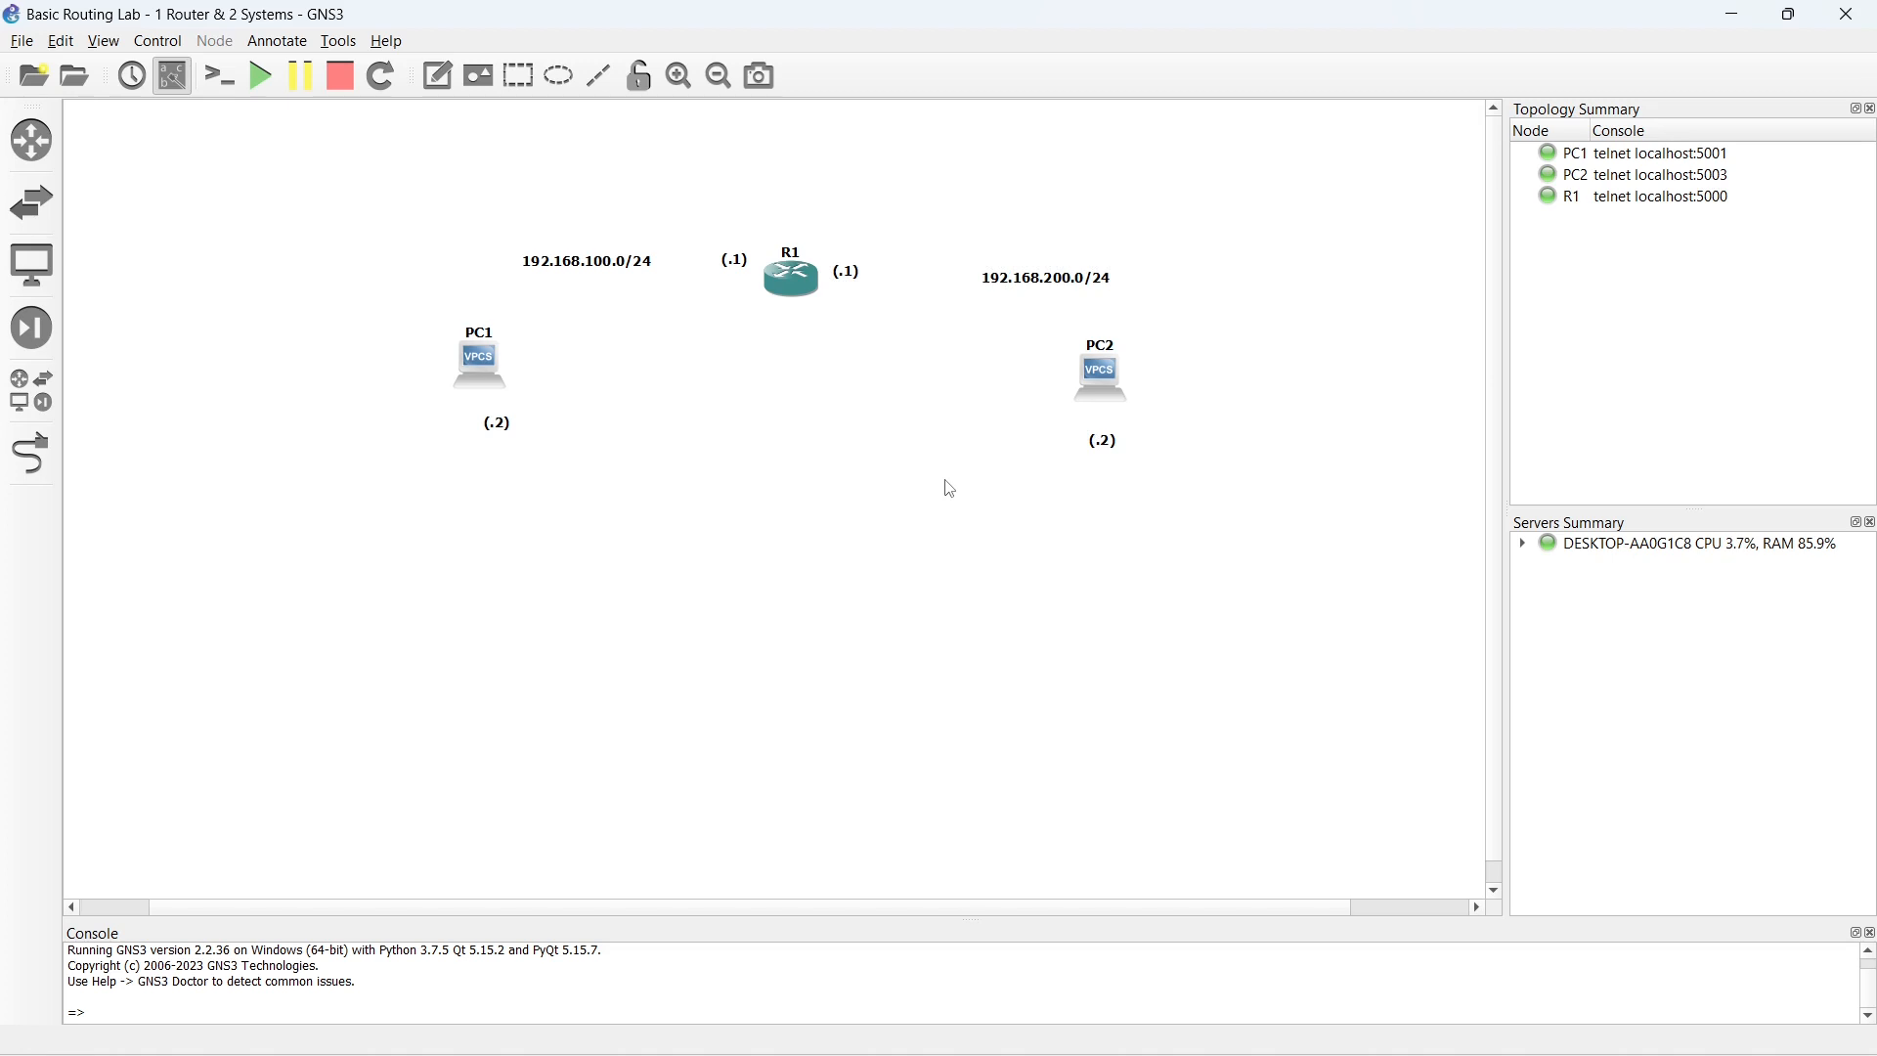
- Move both (.2) notes closer beneath their PCs and align the 192.168.100.0/24 and 192.168.200.0/24 notes at the same height
left_click_drag(1105, 452, 1105, 435)
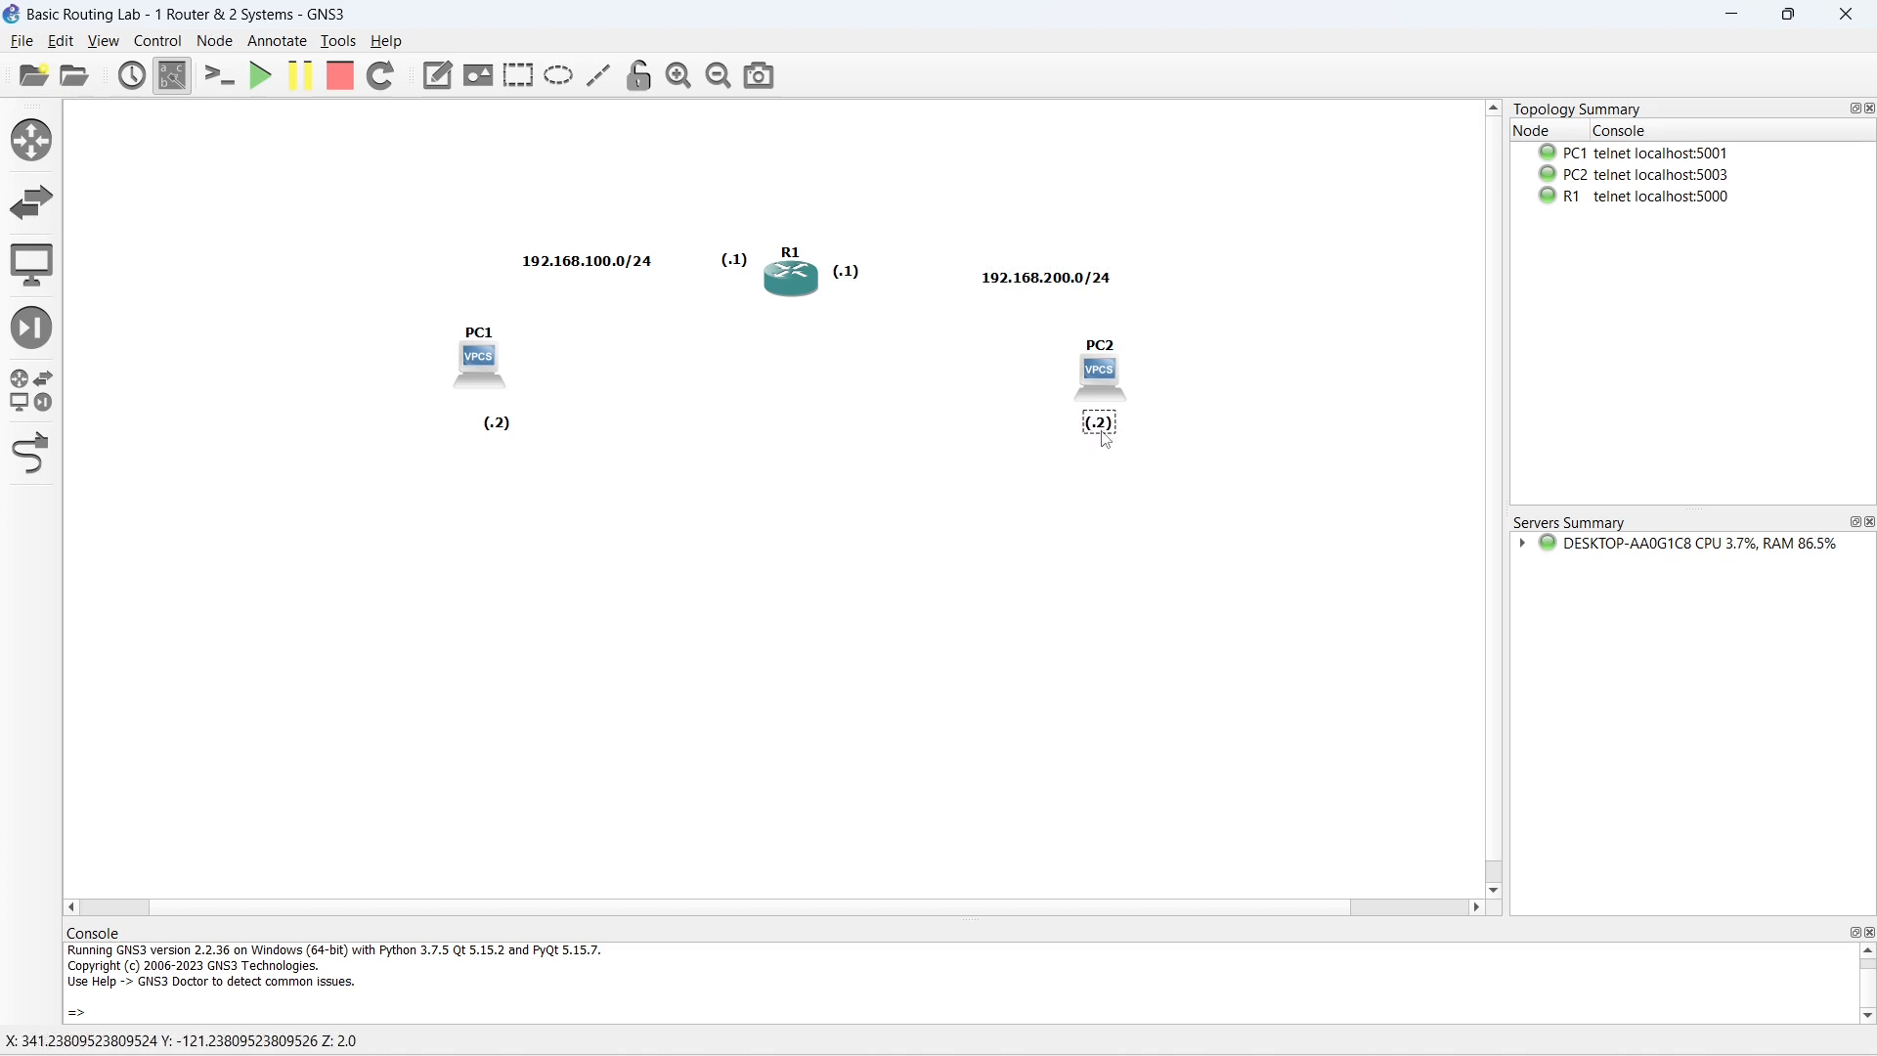
left_click_drag(506, 431, 488, 421)
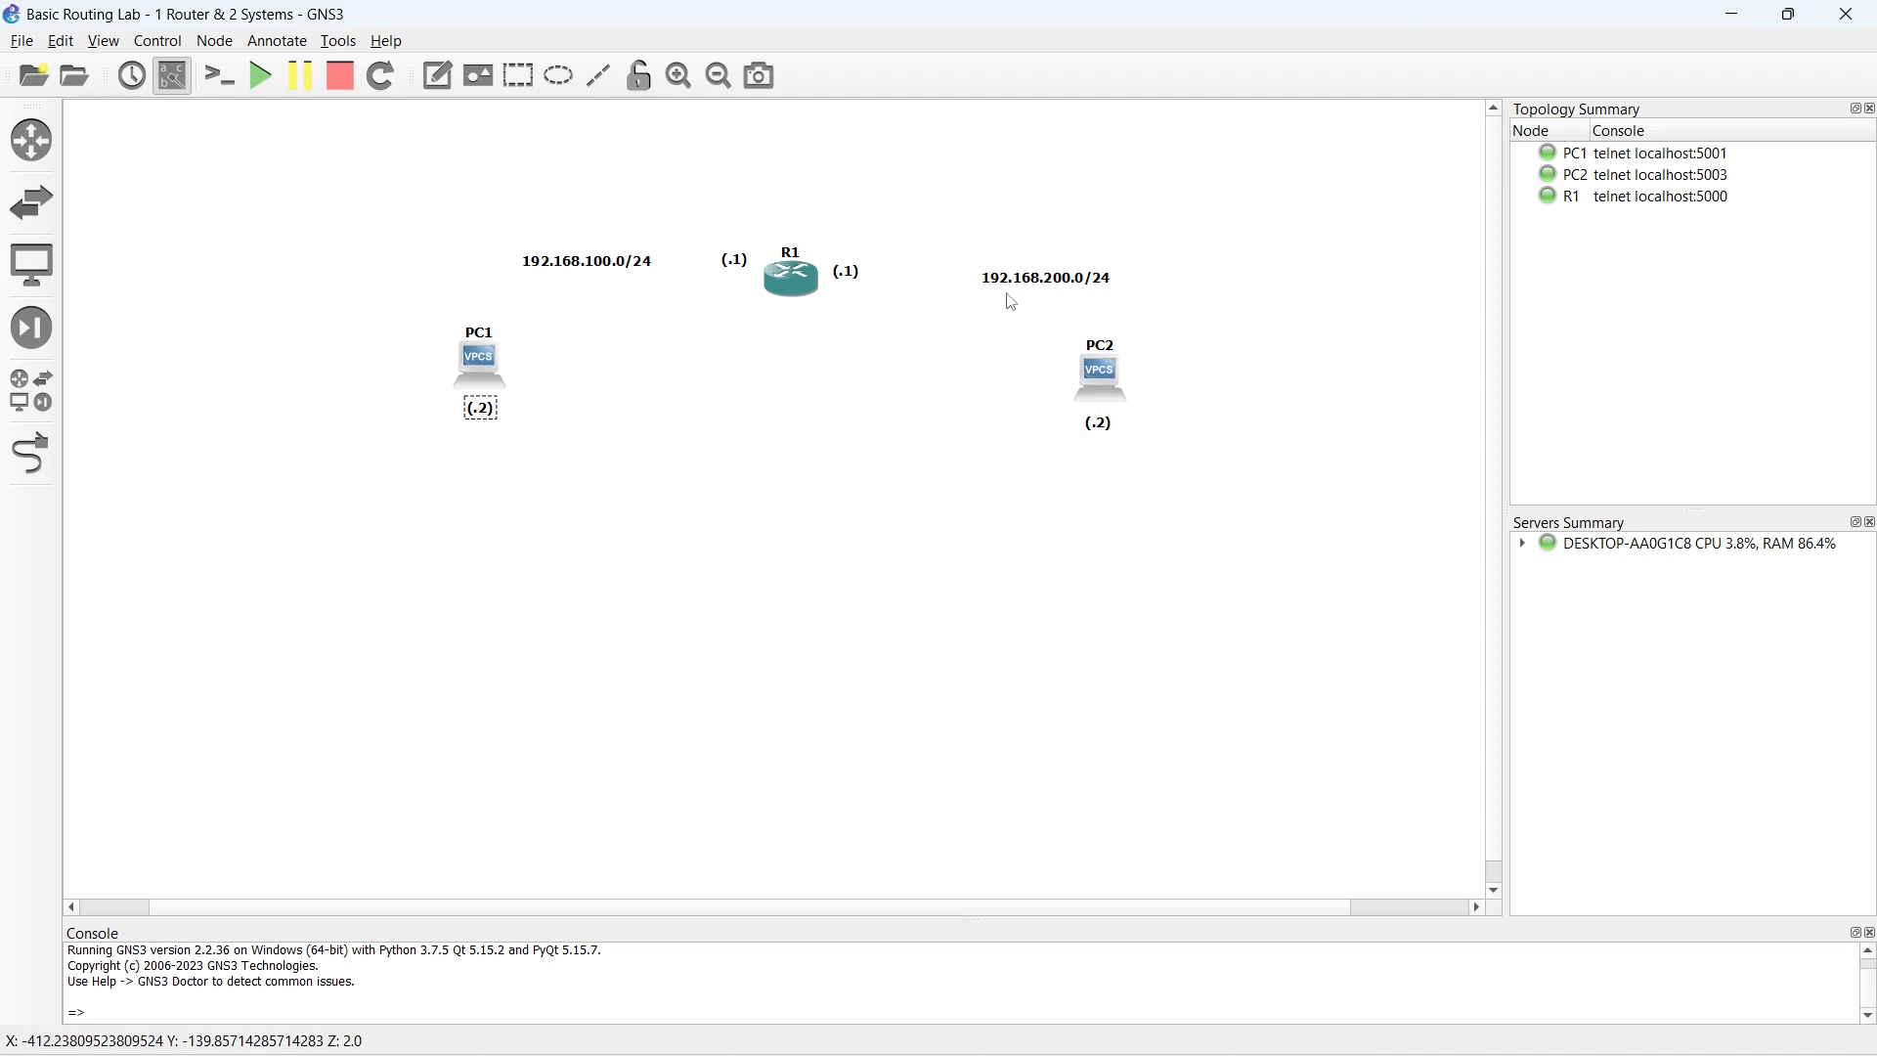
left_click_drag(1025, 287, 1015, 269)
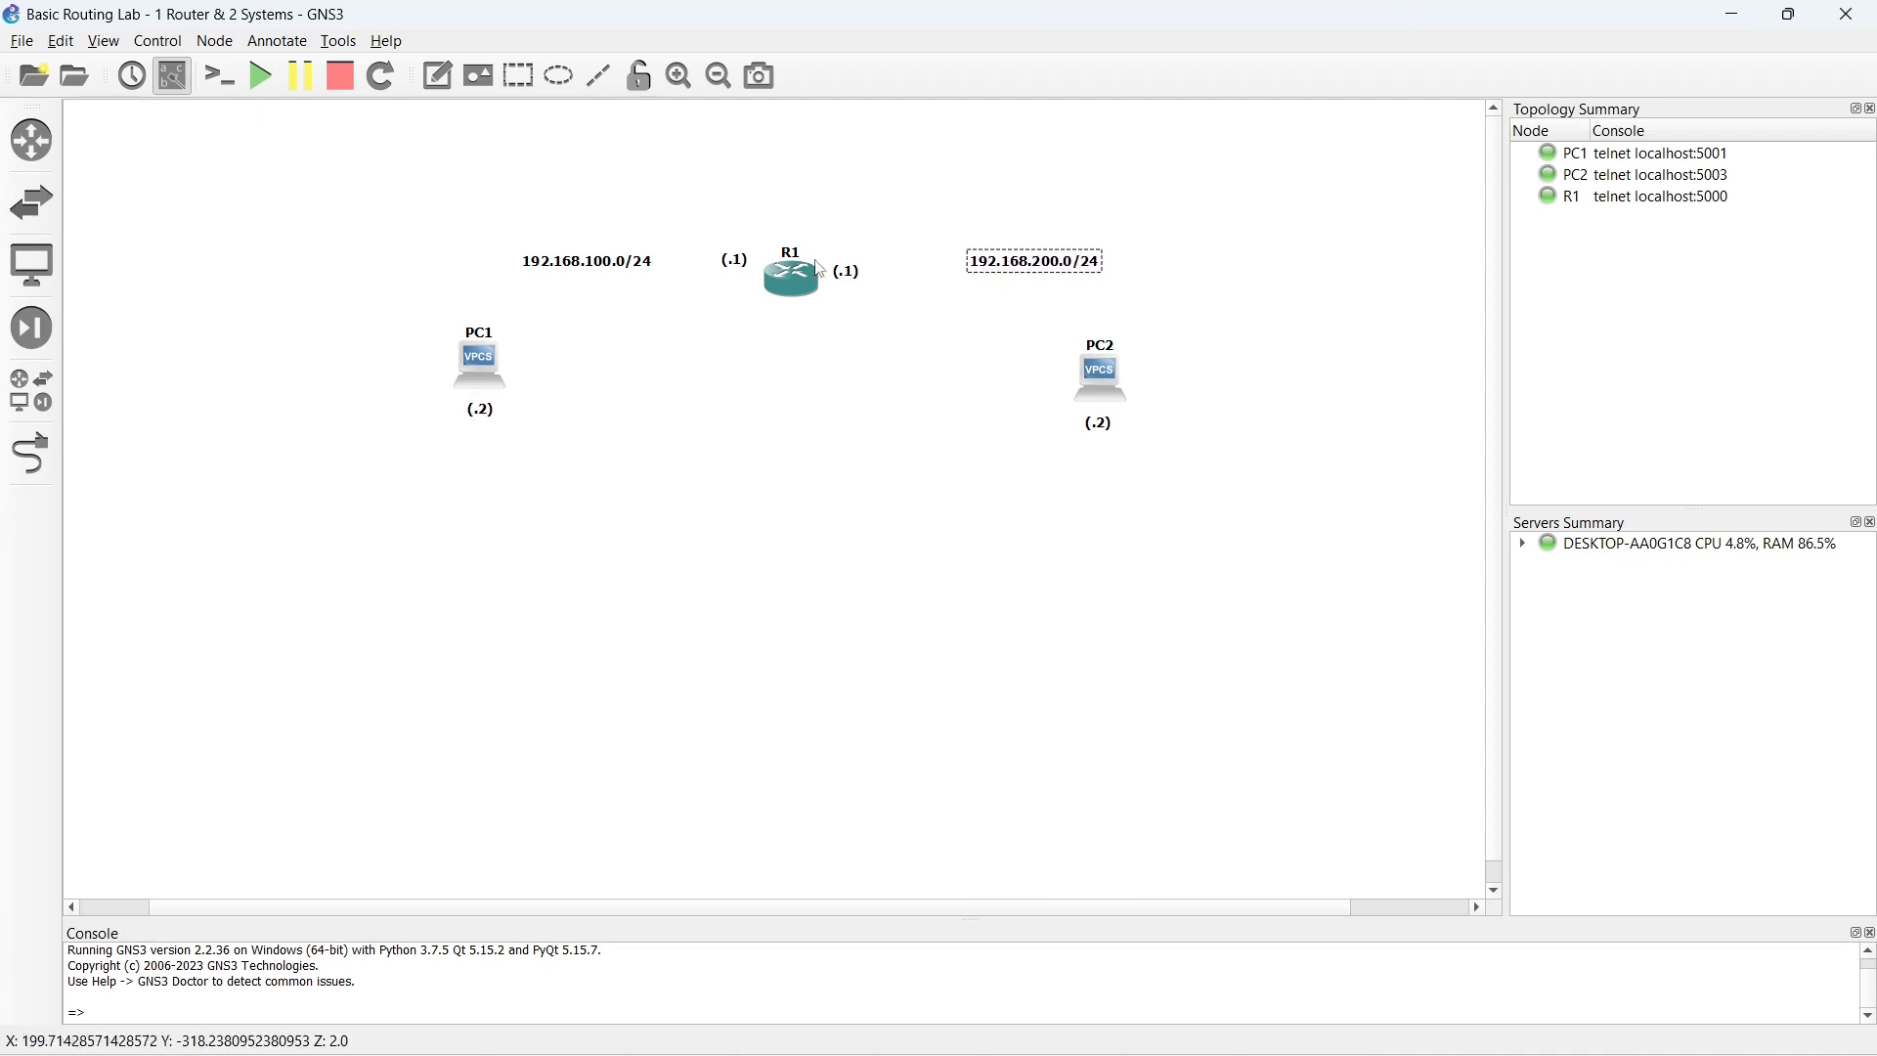
left_click_drag(611, 272, 582, 270)
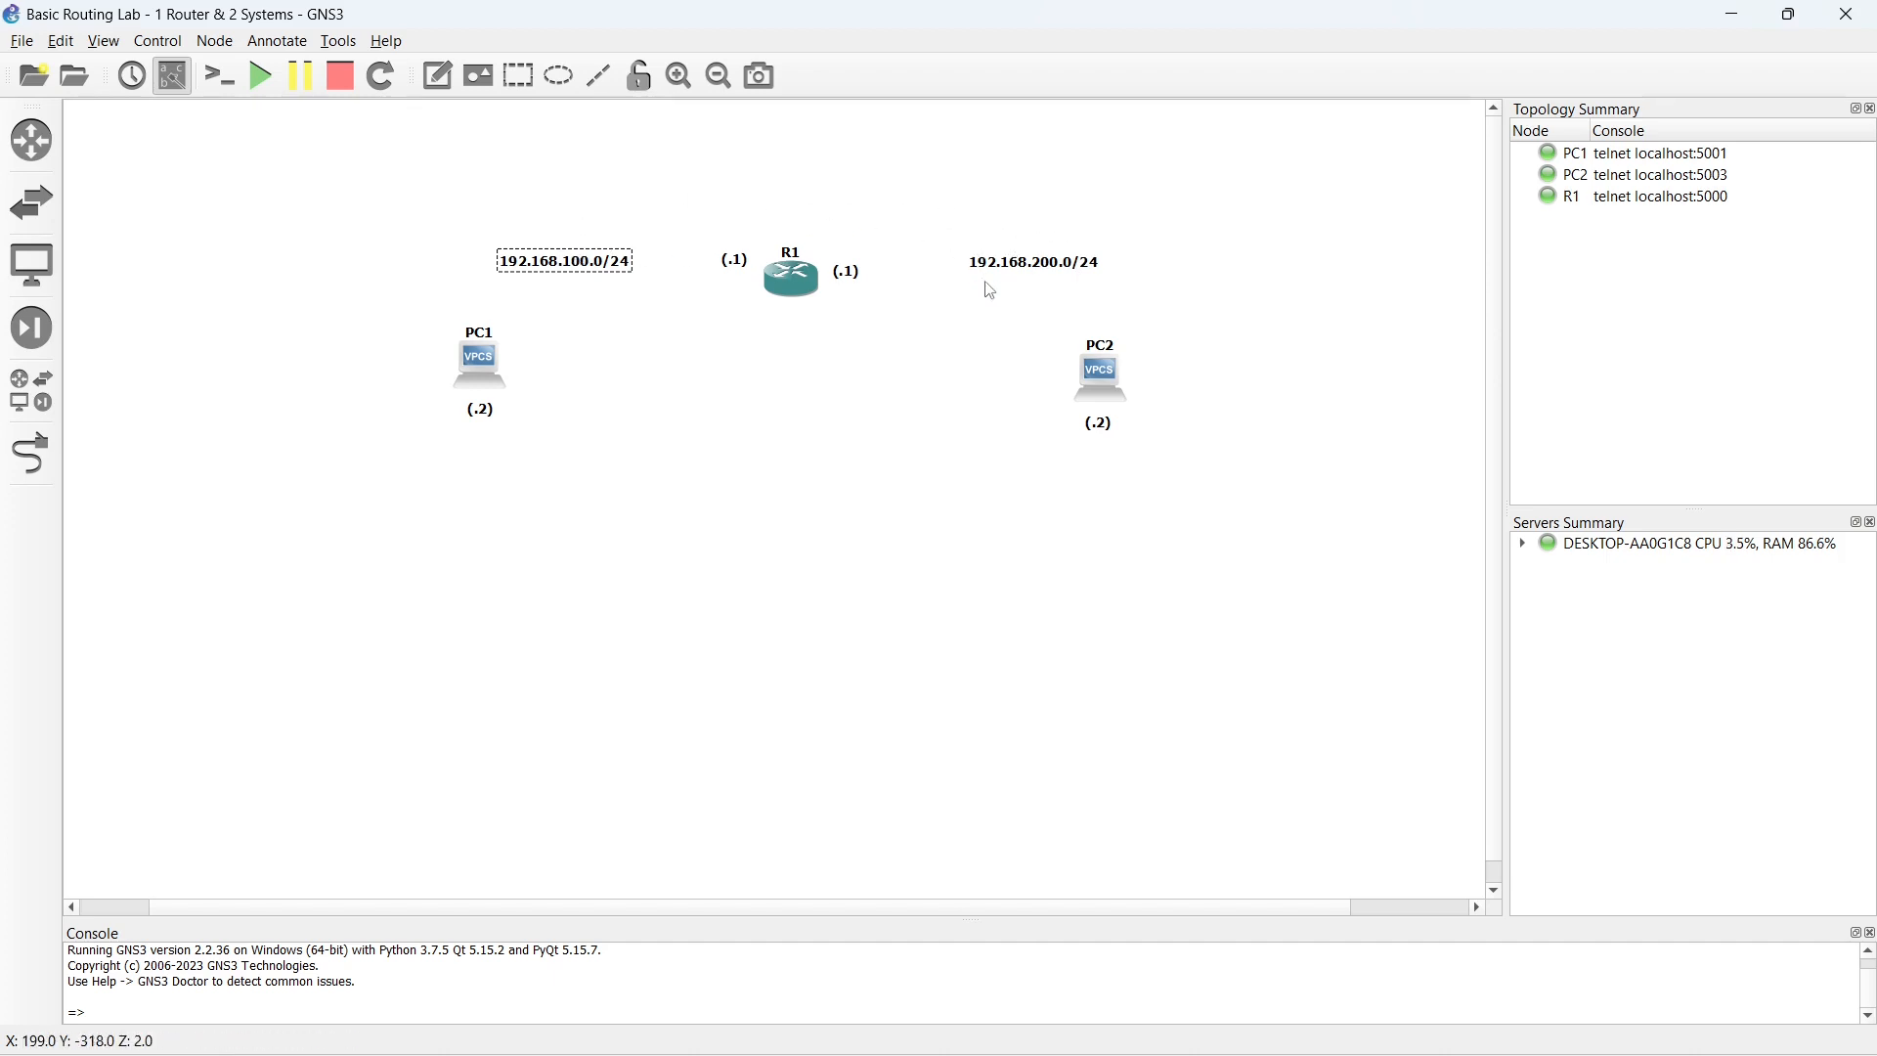
- Open R1's console, move its window clear of PC1, and enter global configuration mode with conf t
left_click(791, 278)
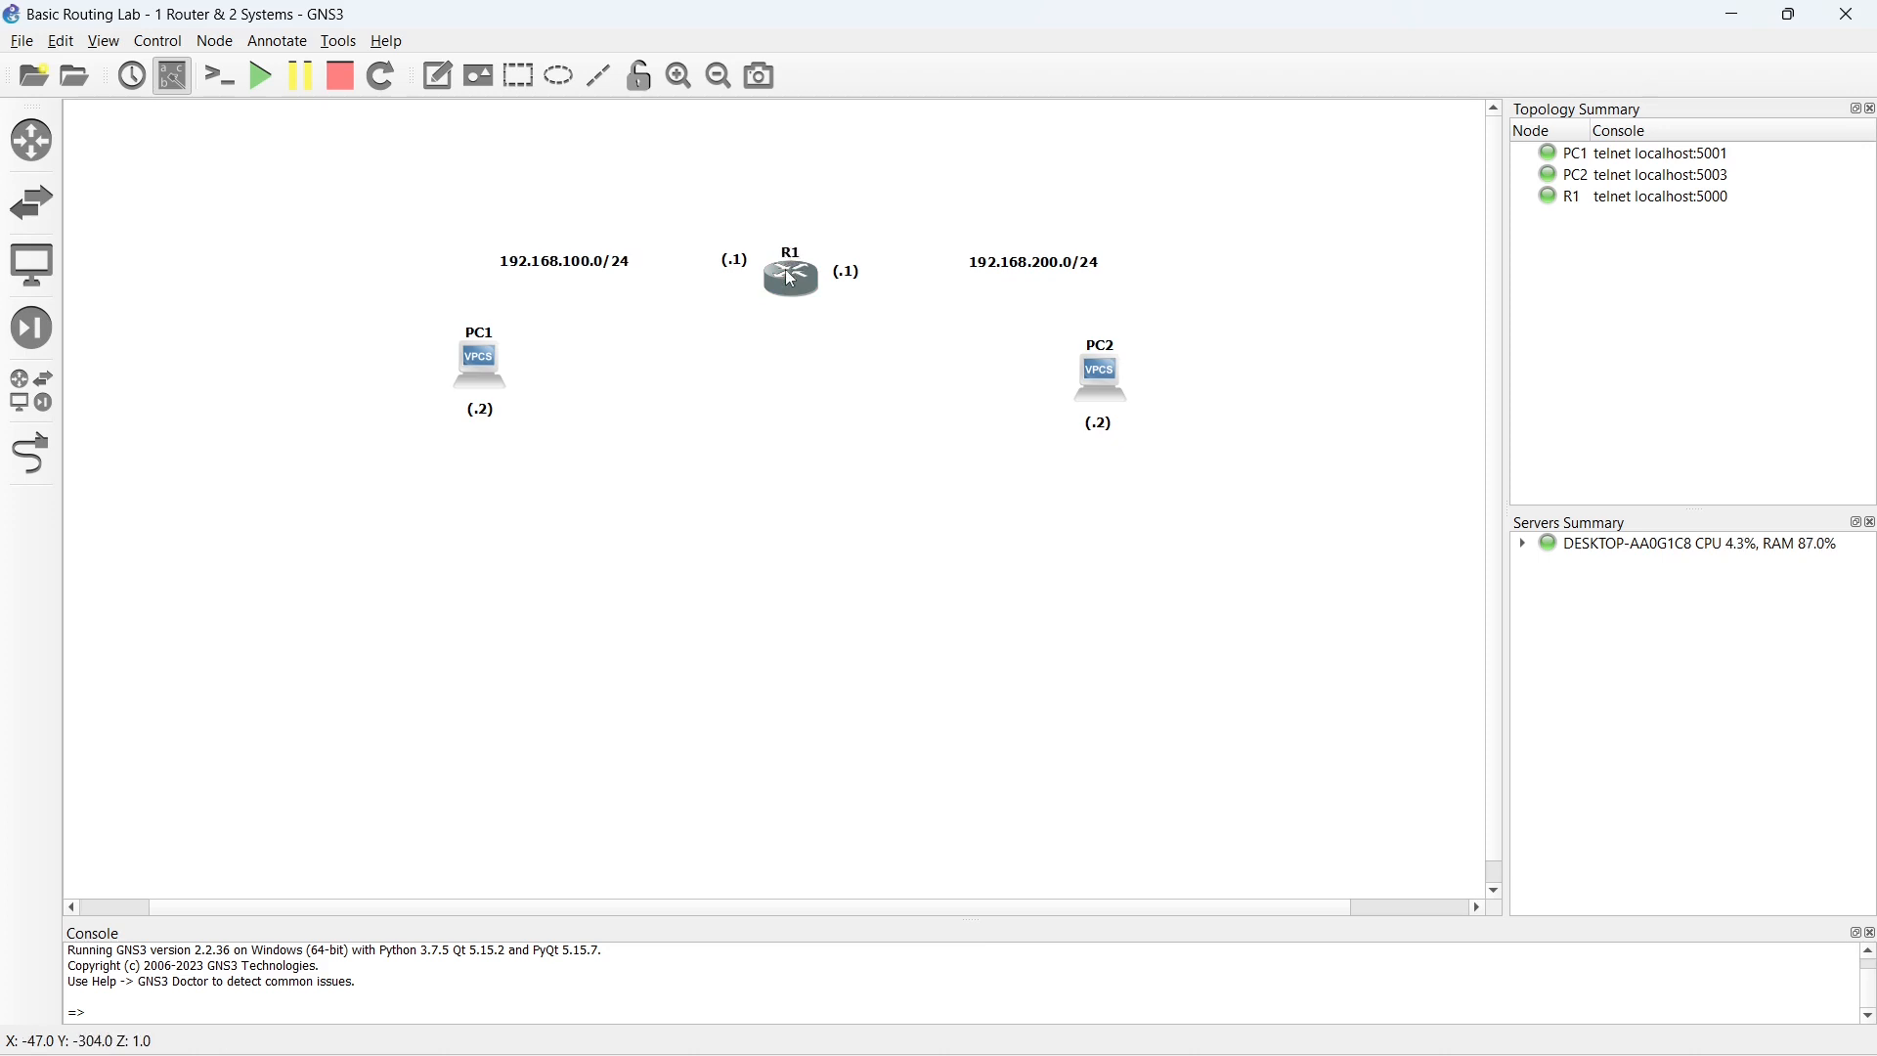
double_click(792, 278)
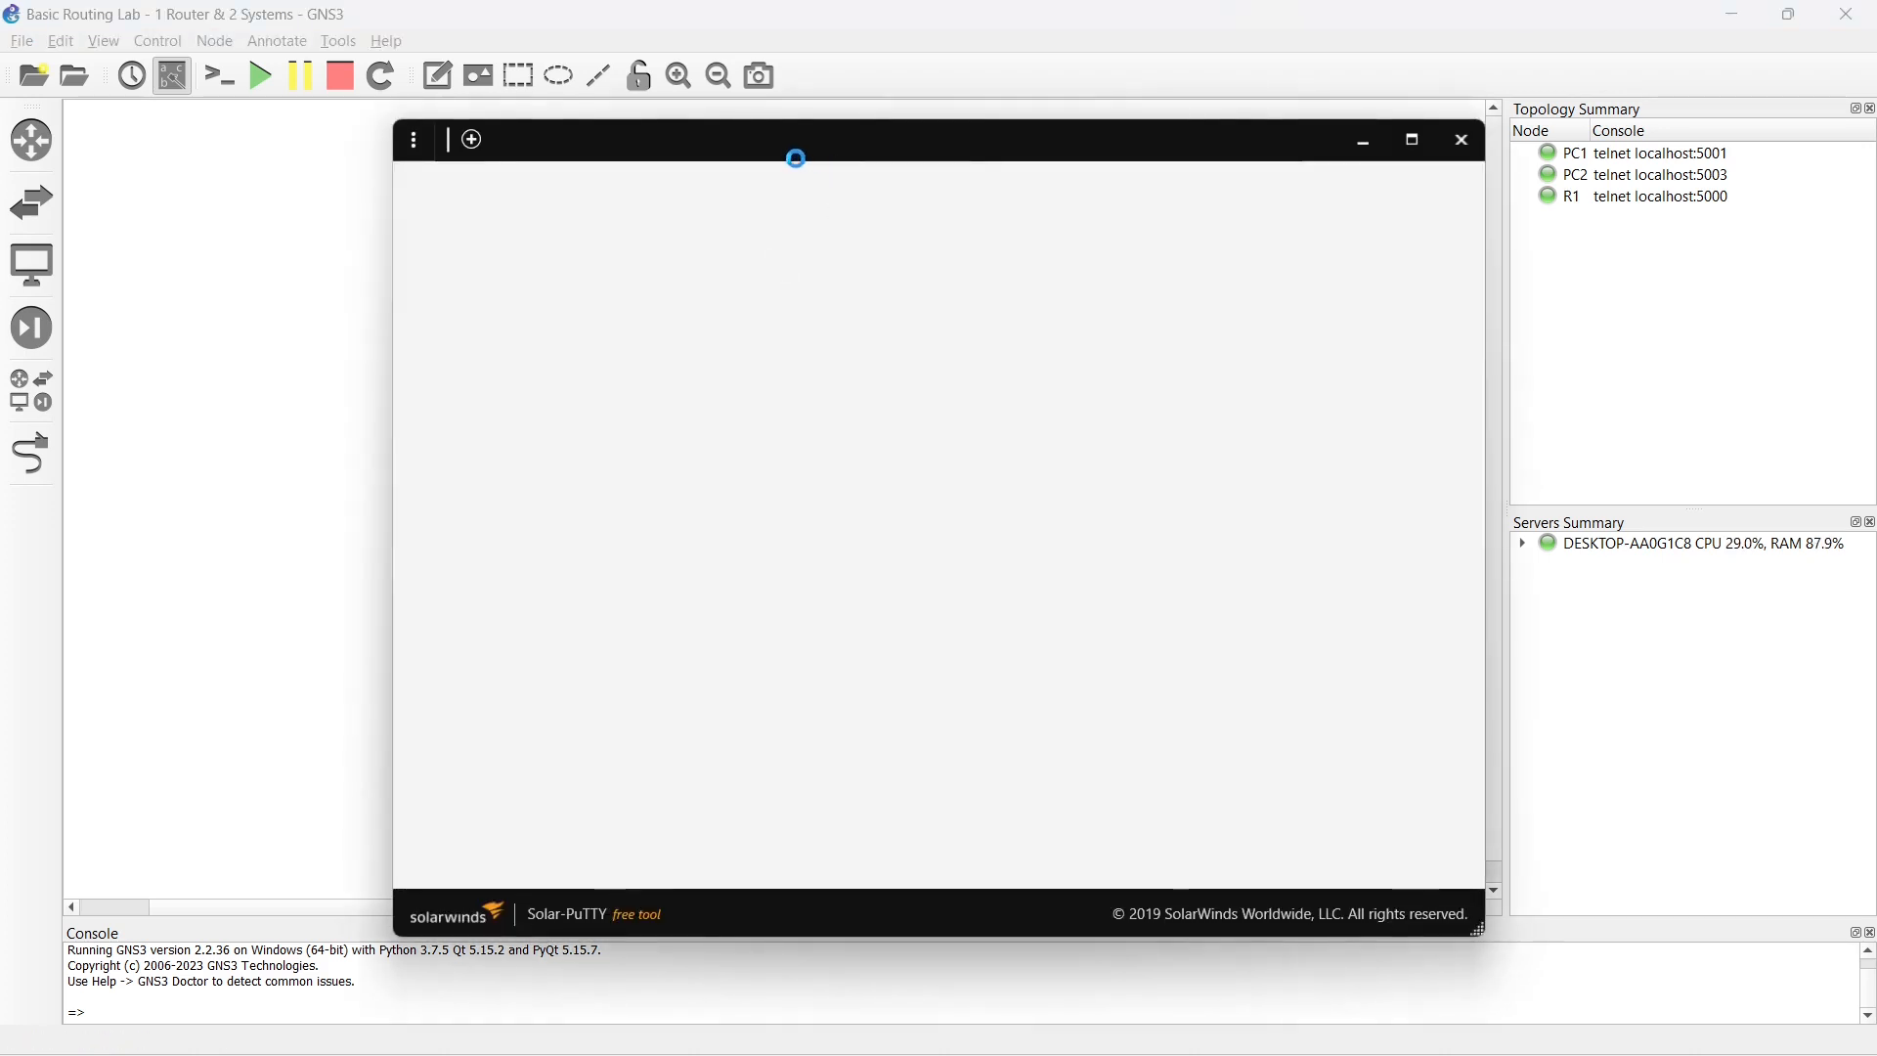
left_click_drag(794, 153, 1185, 154)
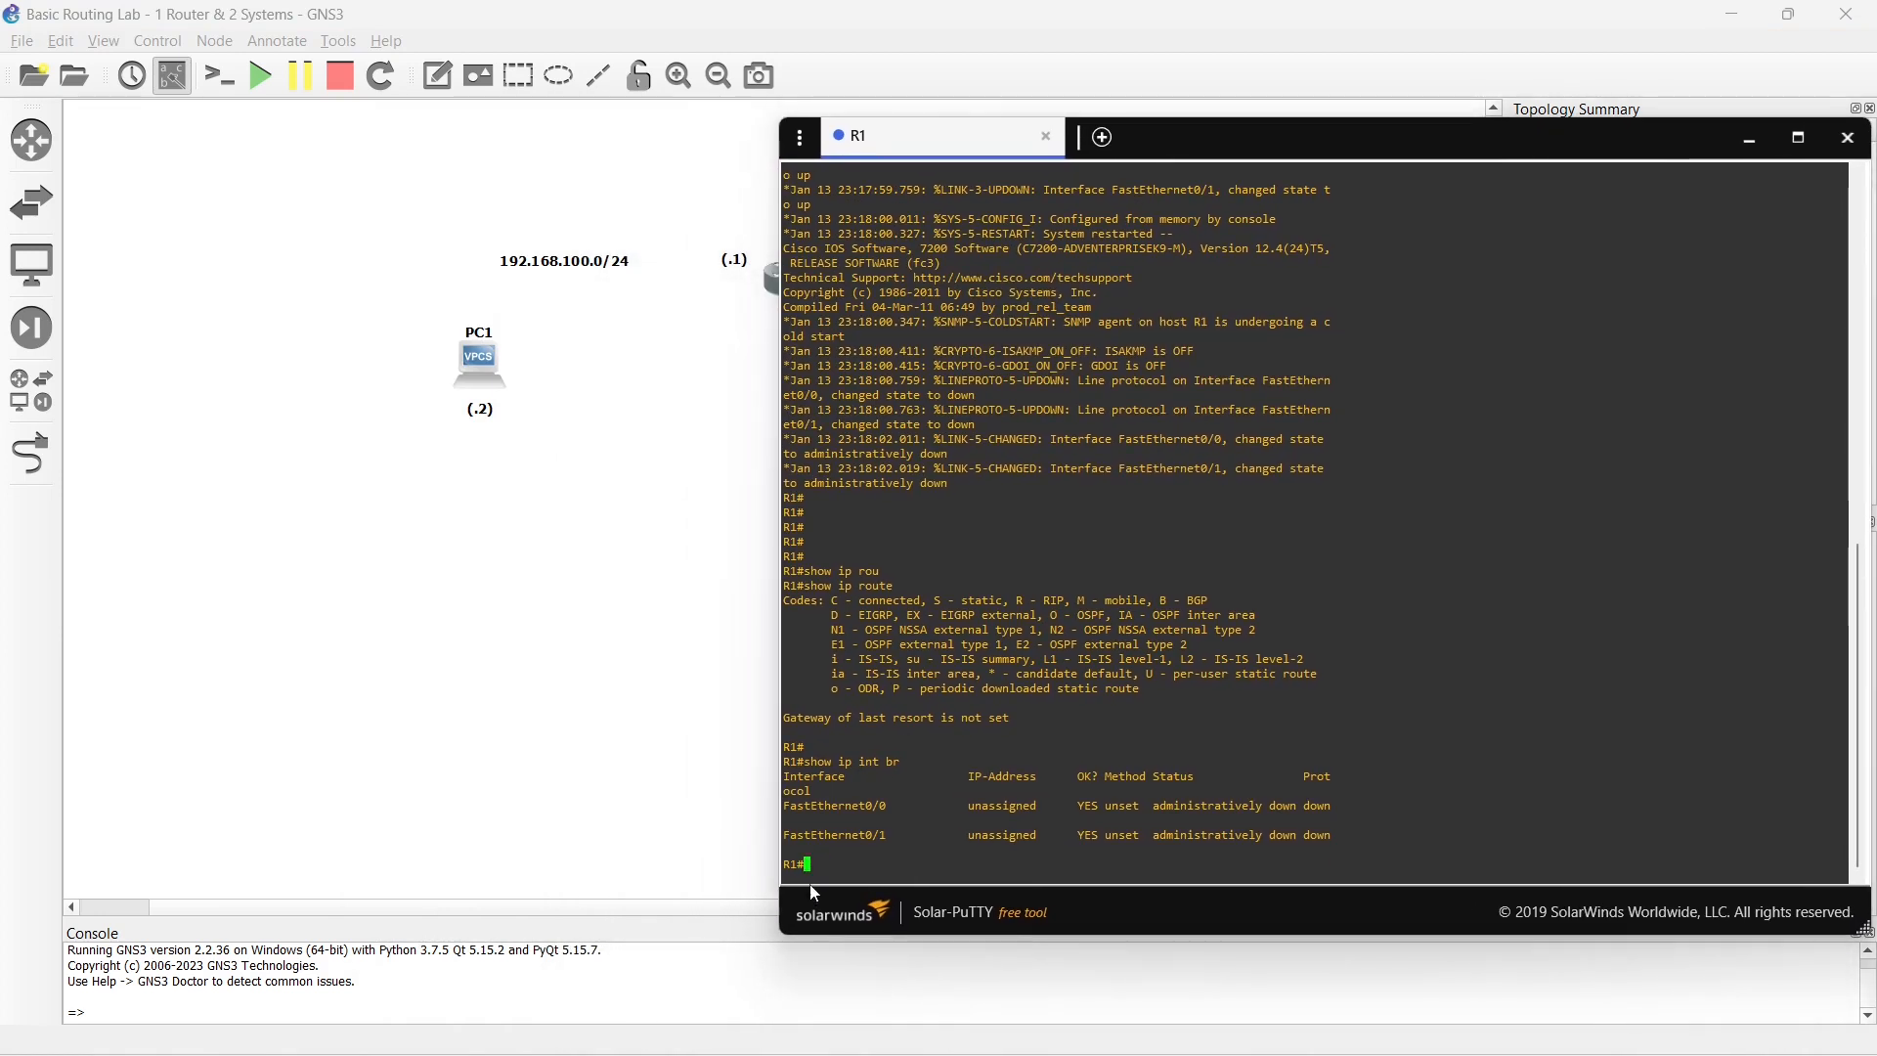
key("Return")
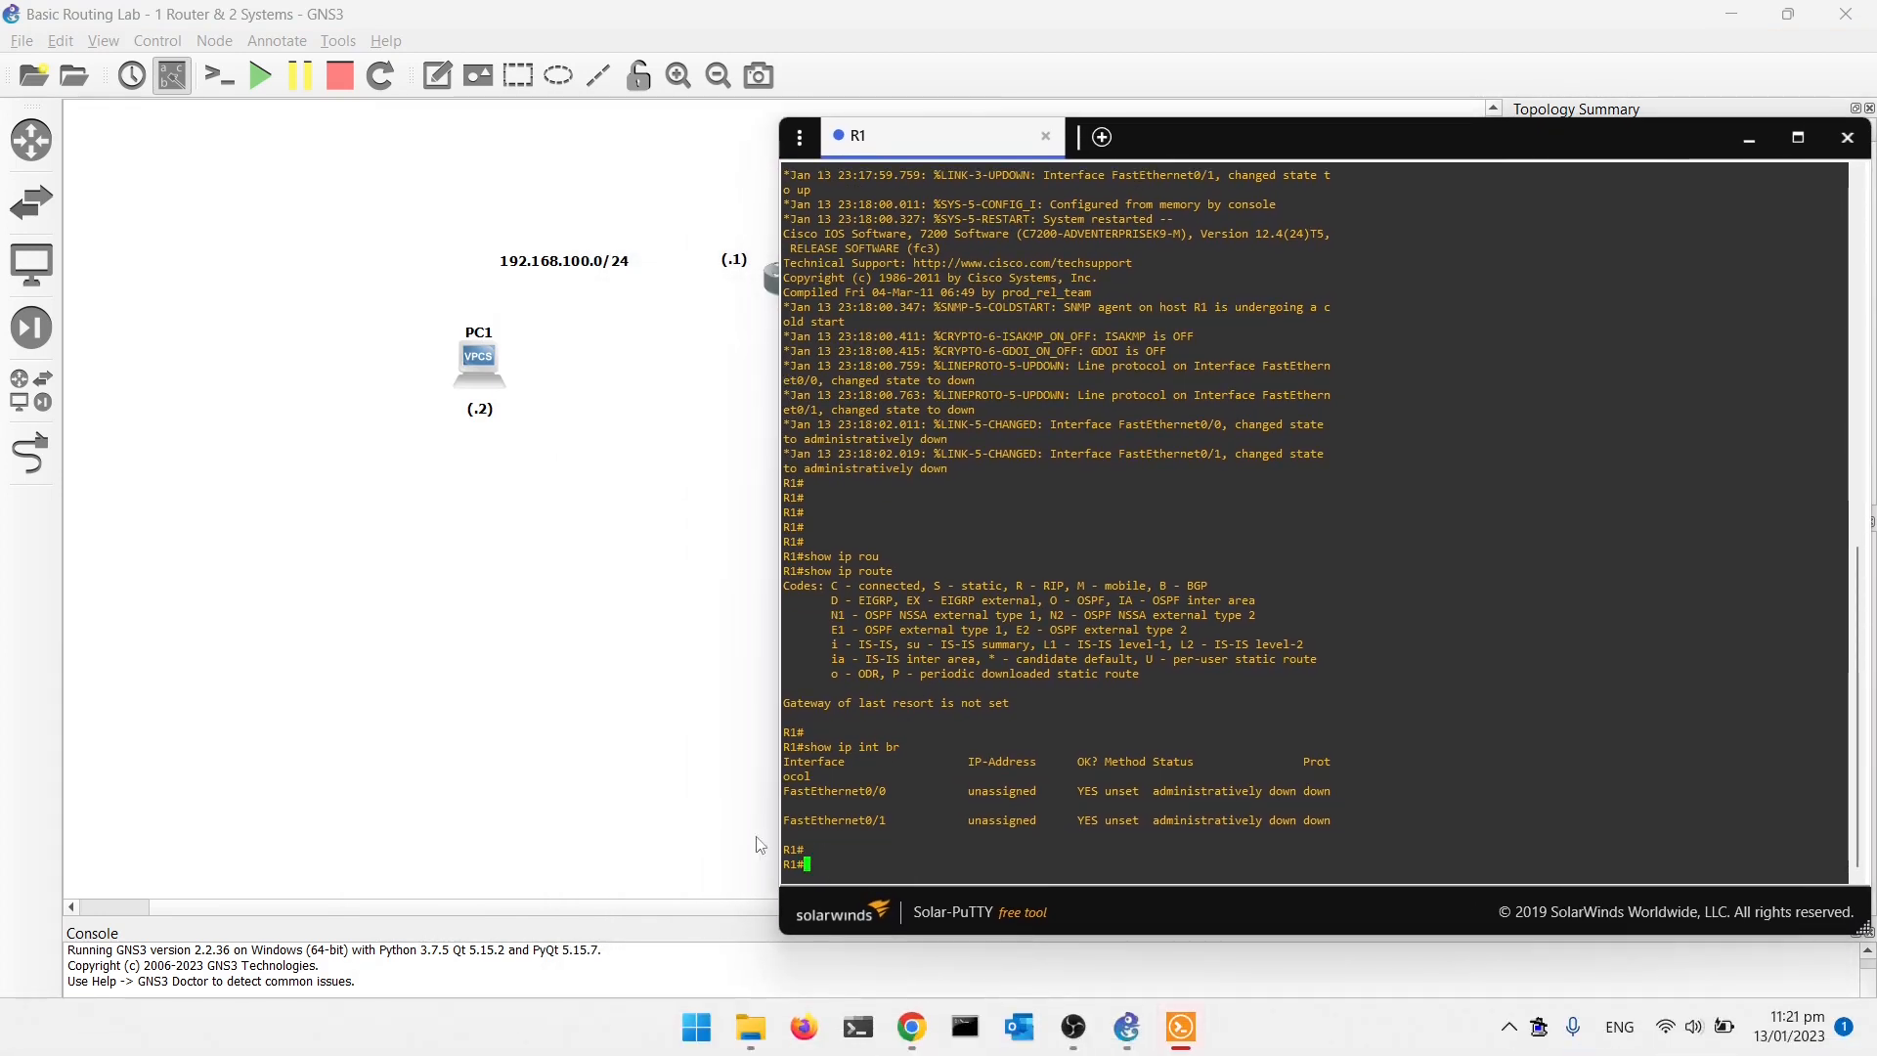
left_click(1291, 1030)
left_click(678, 808)
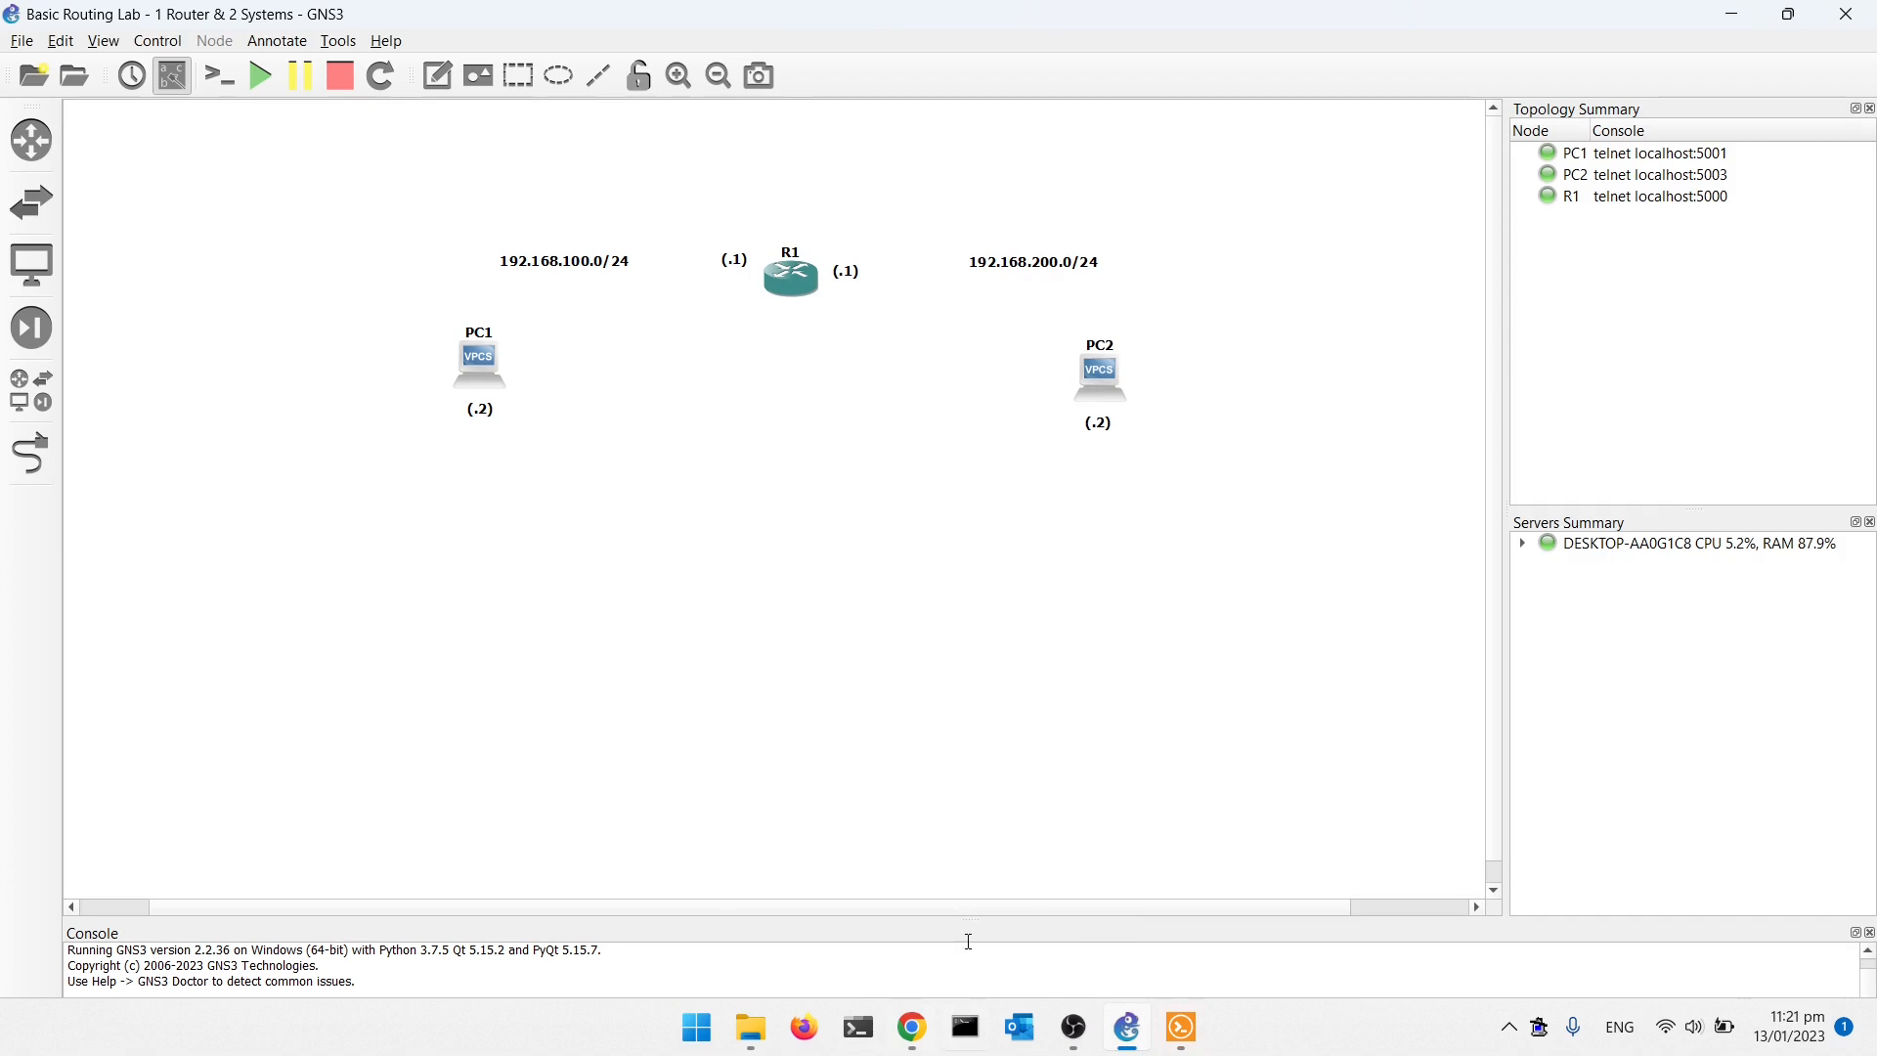
left_click(786, 293)
double_click(786, 294)
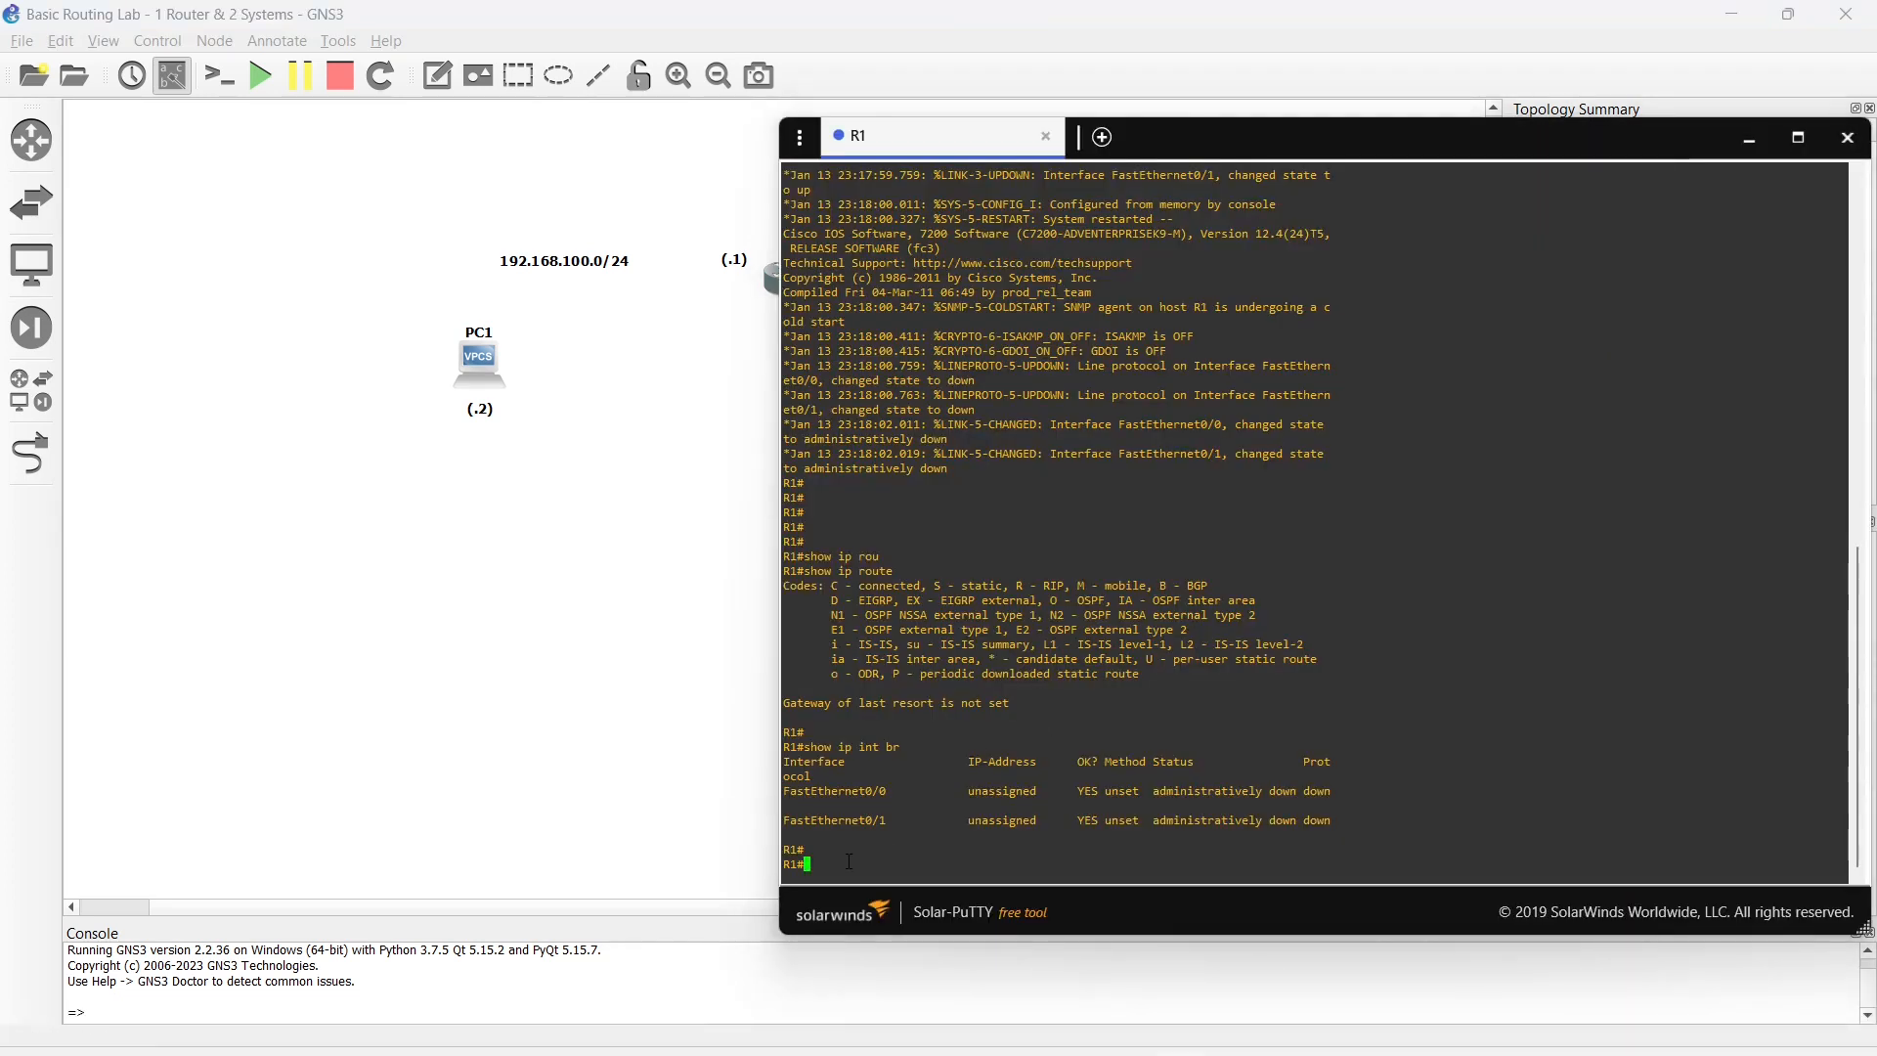
type("conf t")
key("Return")
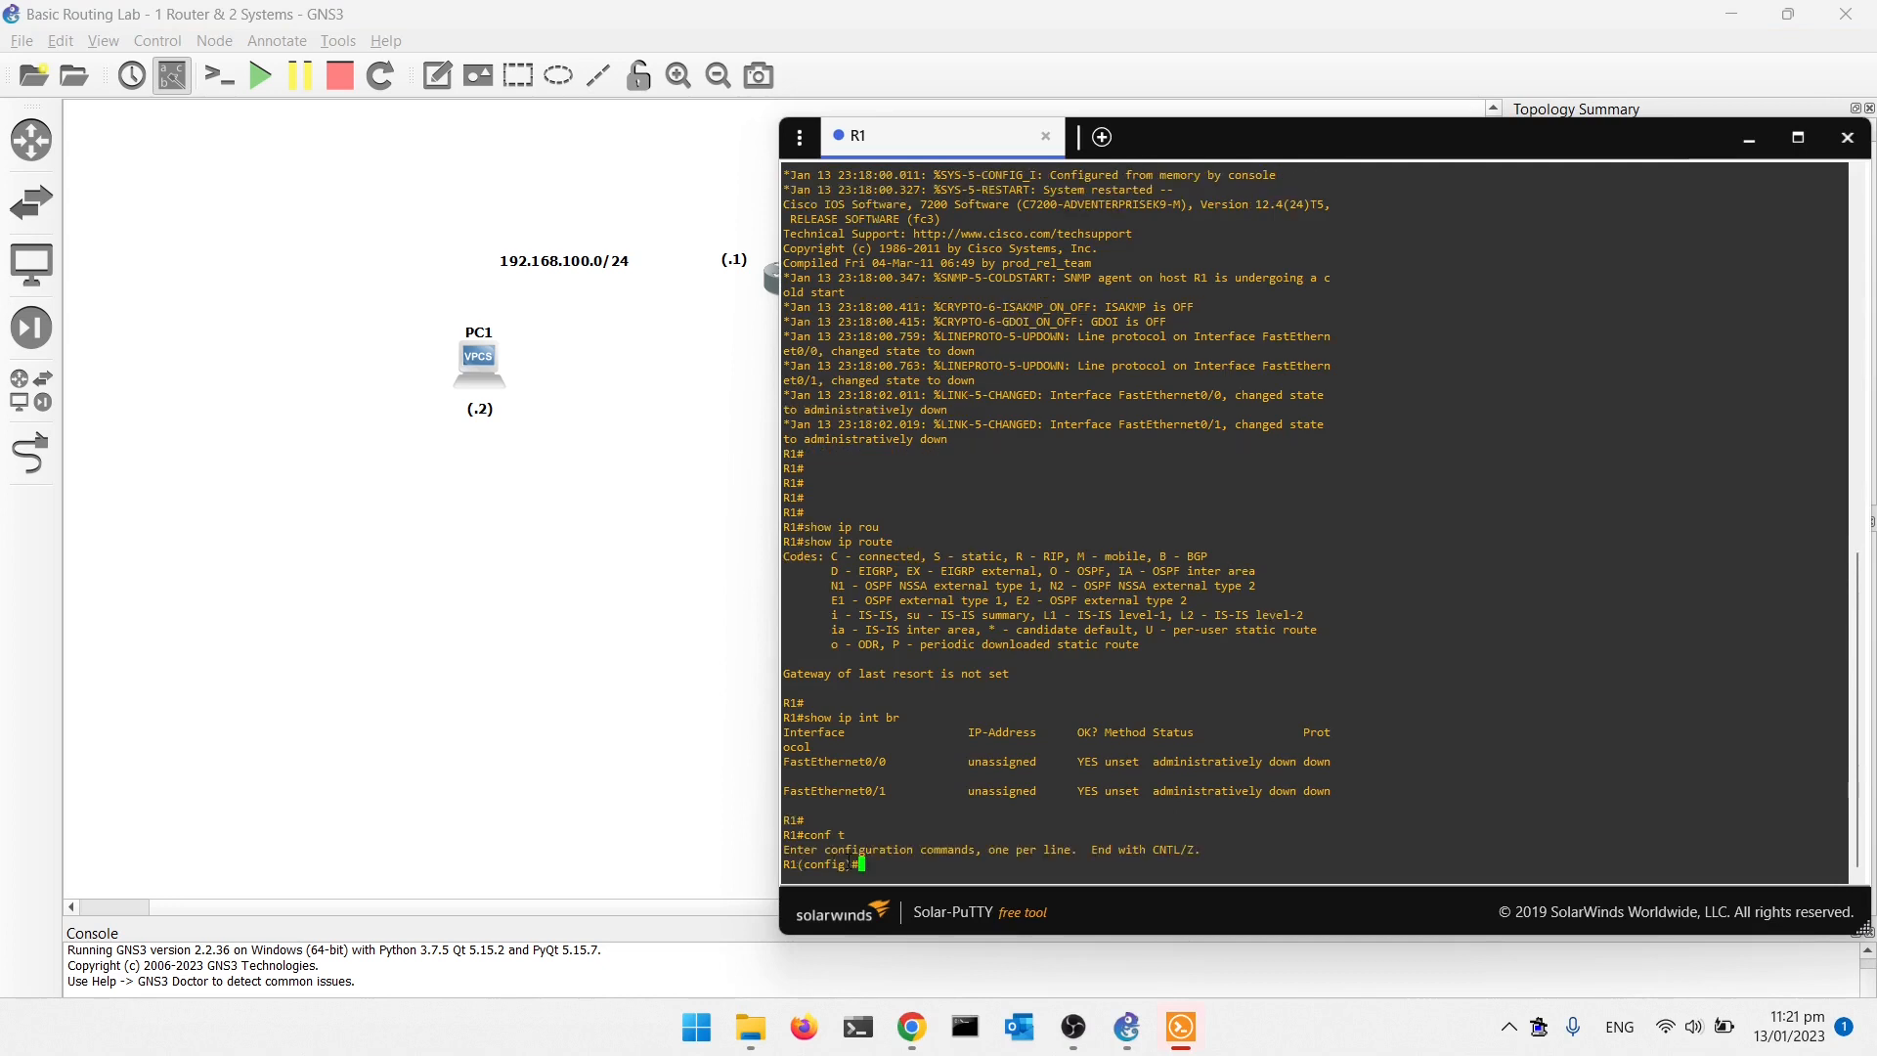
- Bring R1's console back in front of the topology and maximize its window
left_click(1180, 1026)
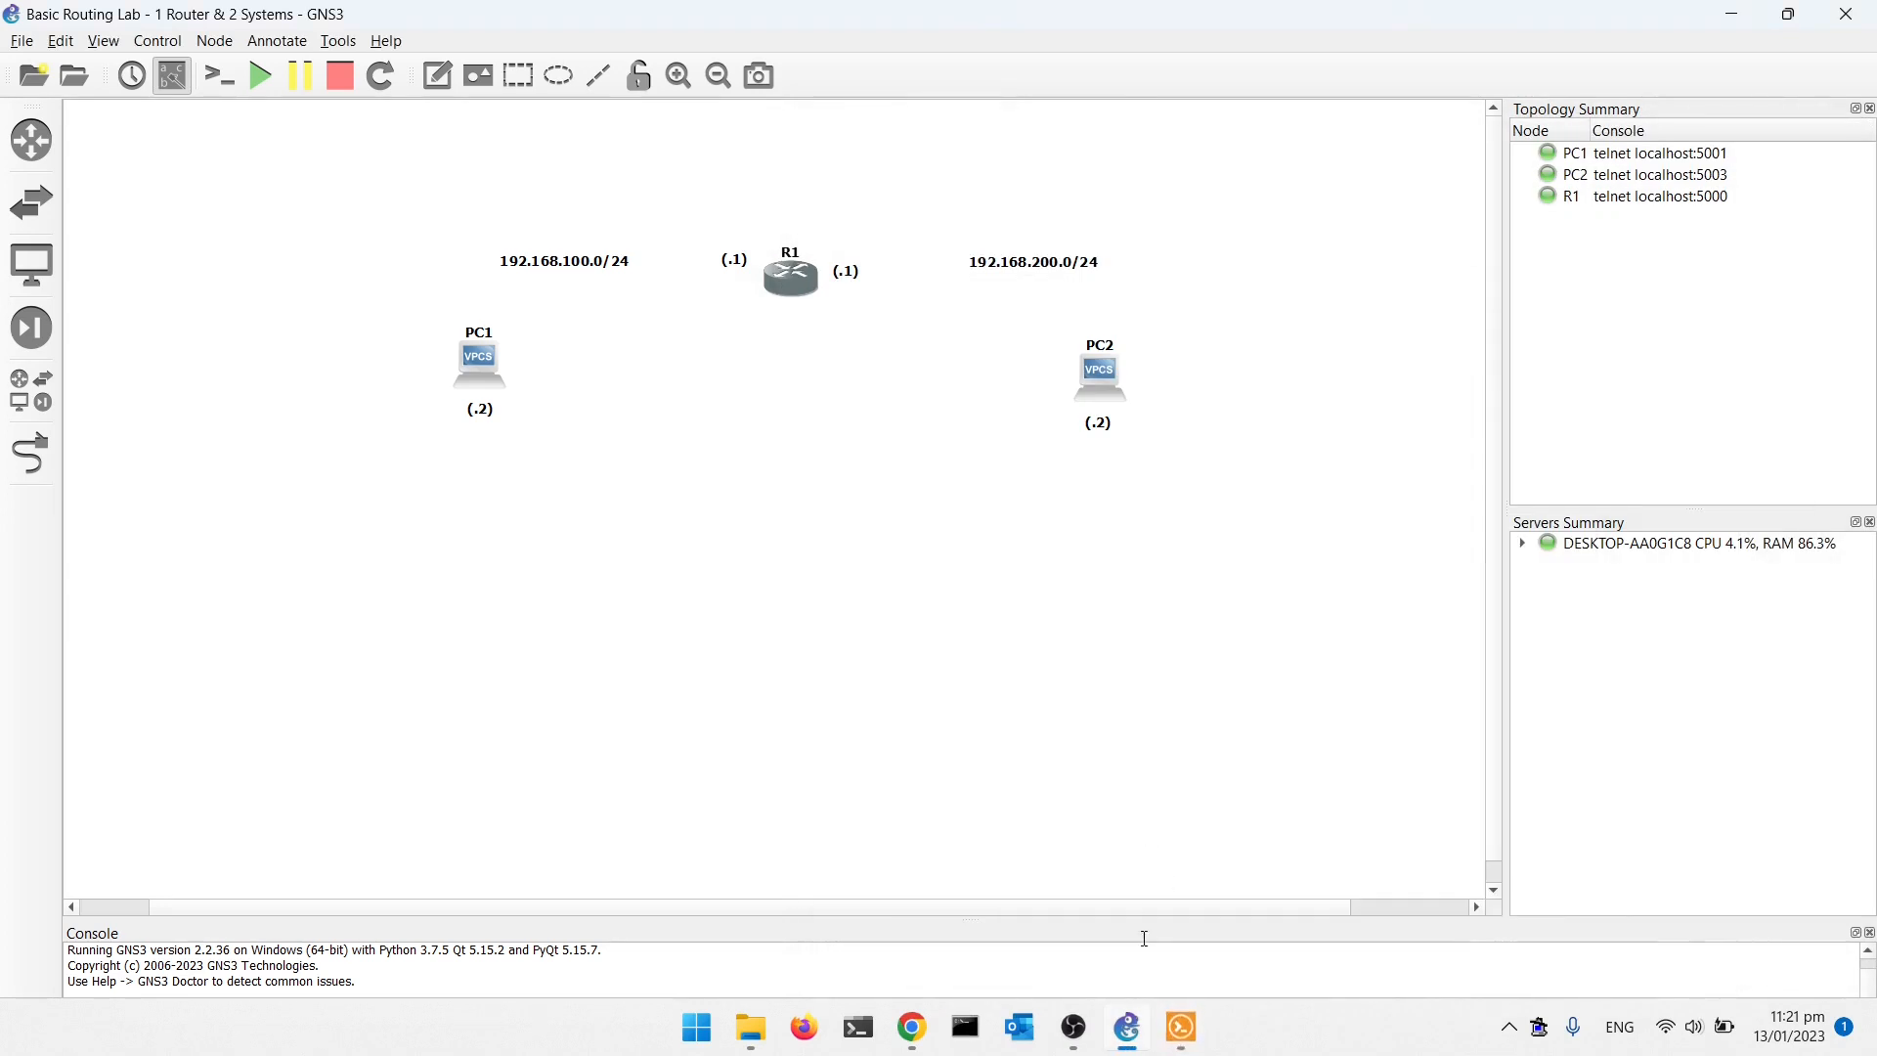
left_click(1170, 1028)
left_click(617, 549)
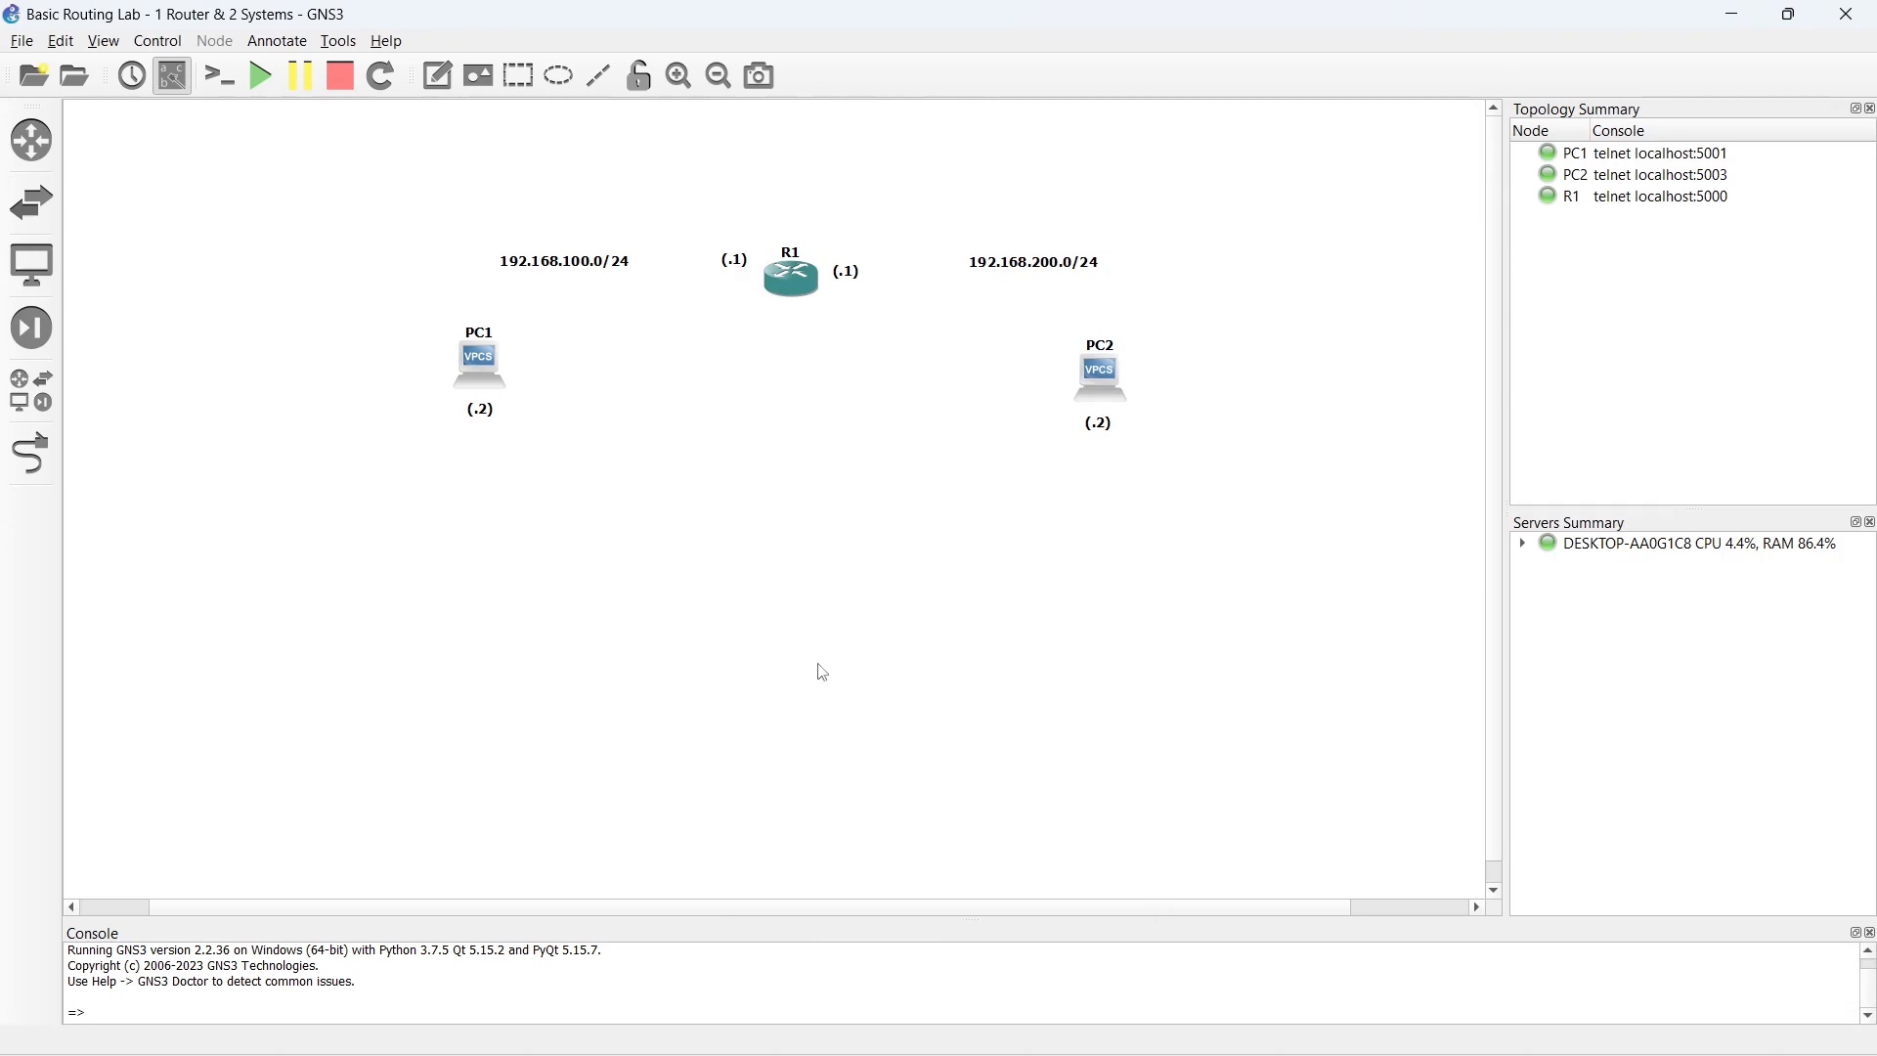
left_click(797, 277)
double_click(799, 279)
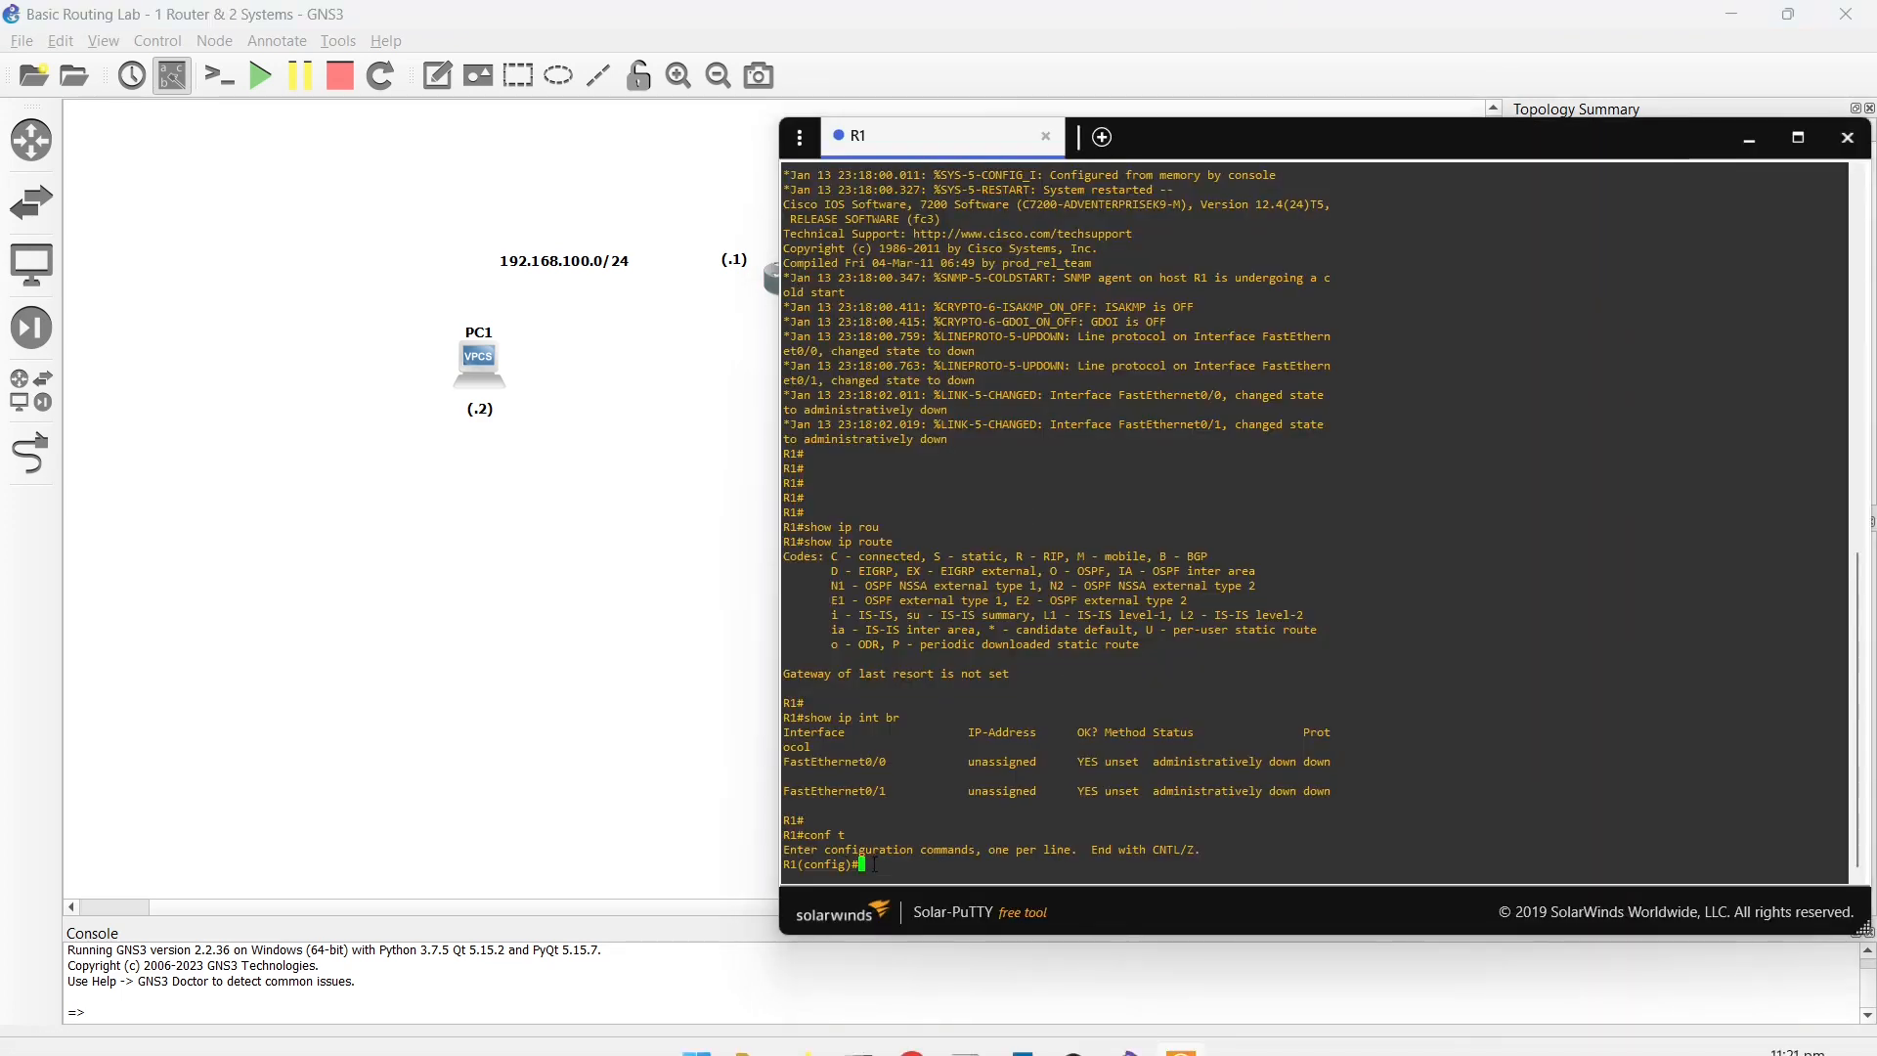
key("Return")
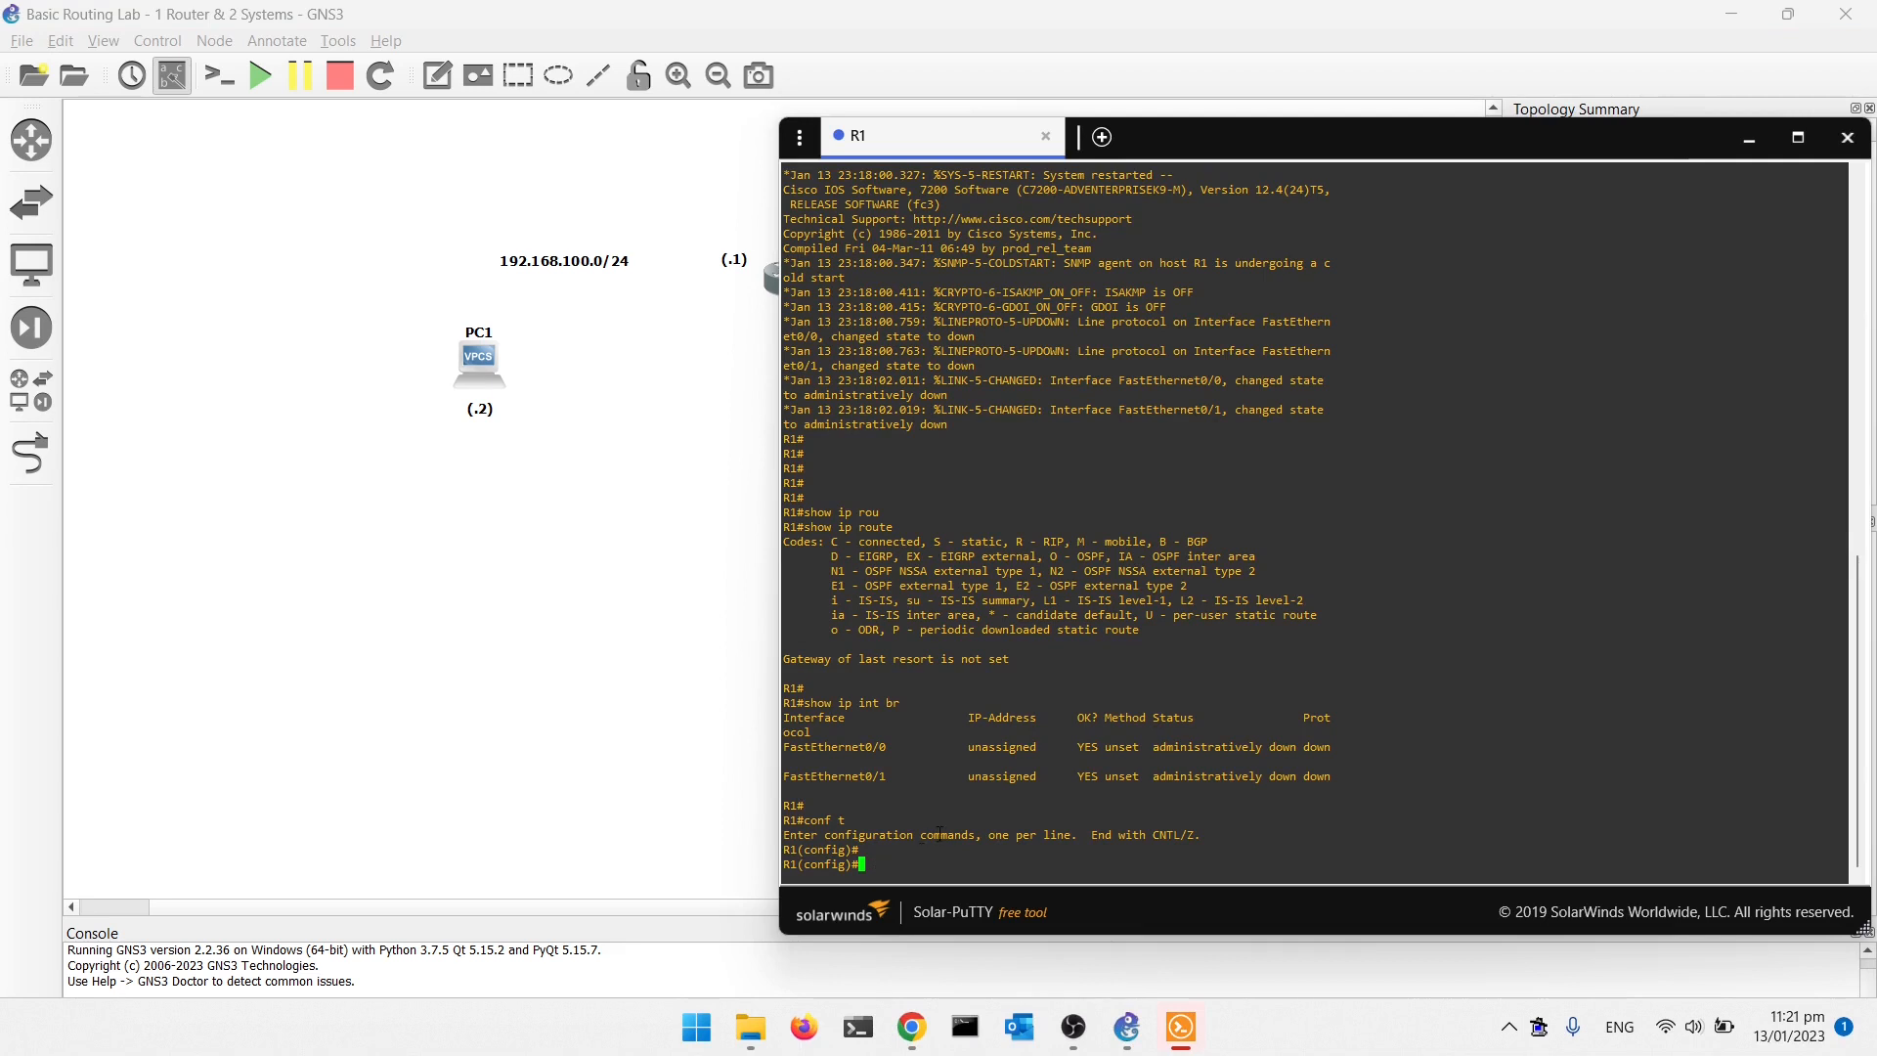
left_click(1797, 138)
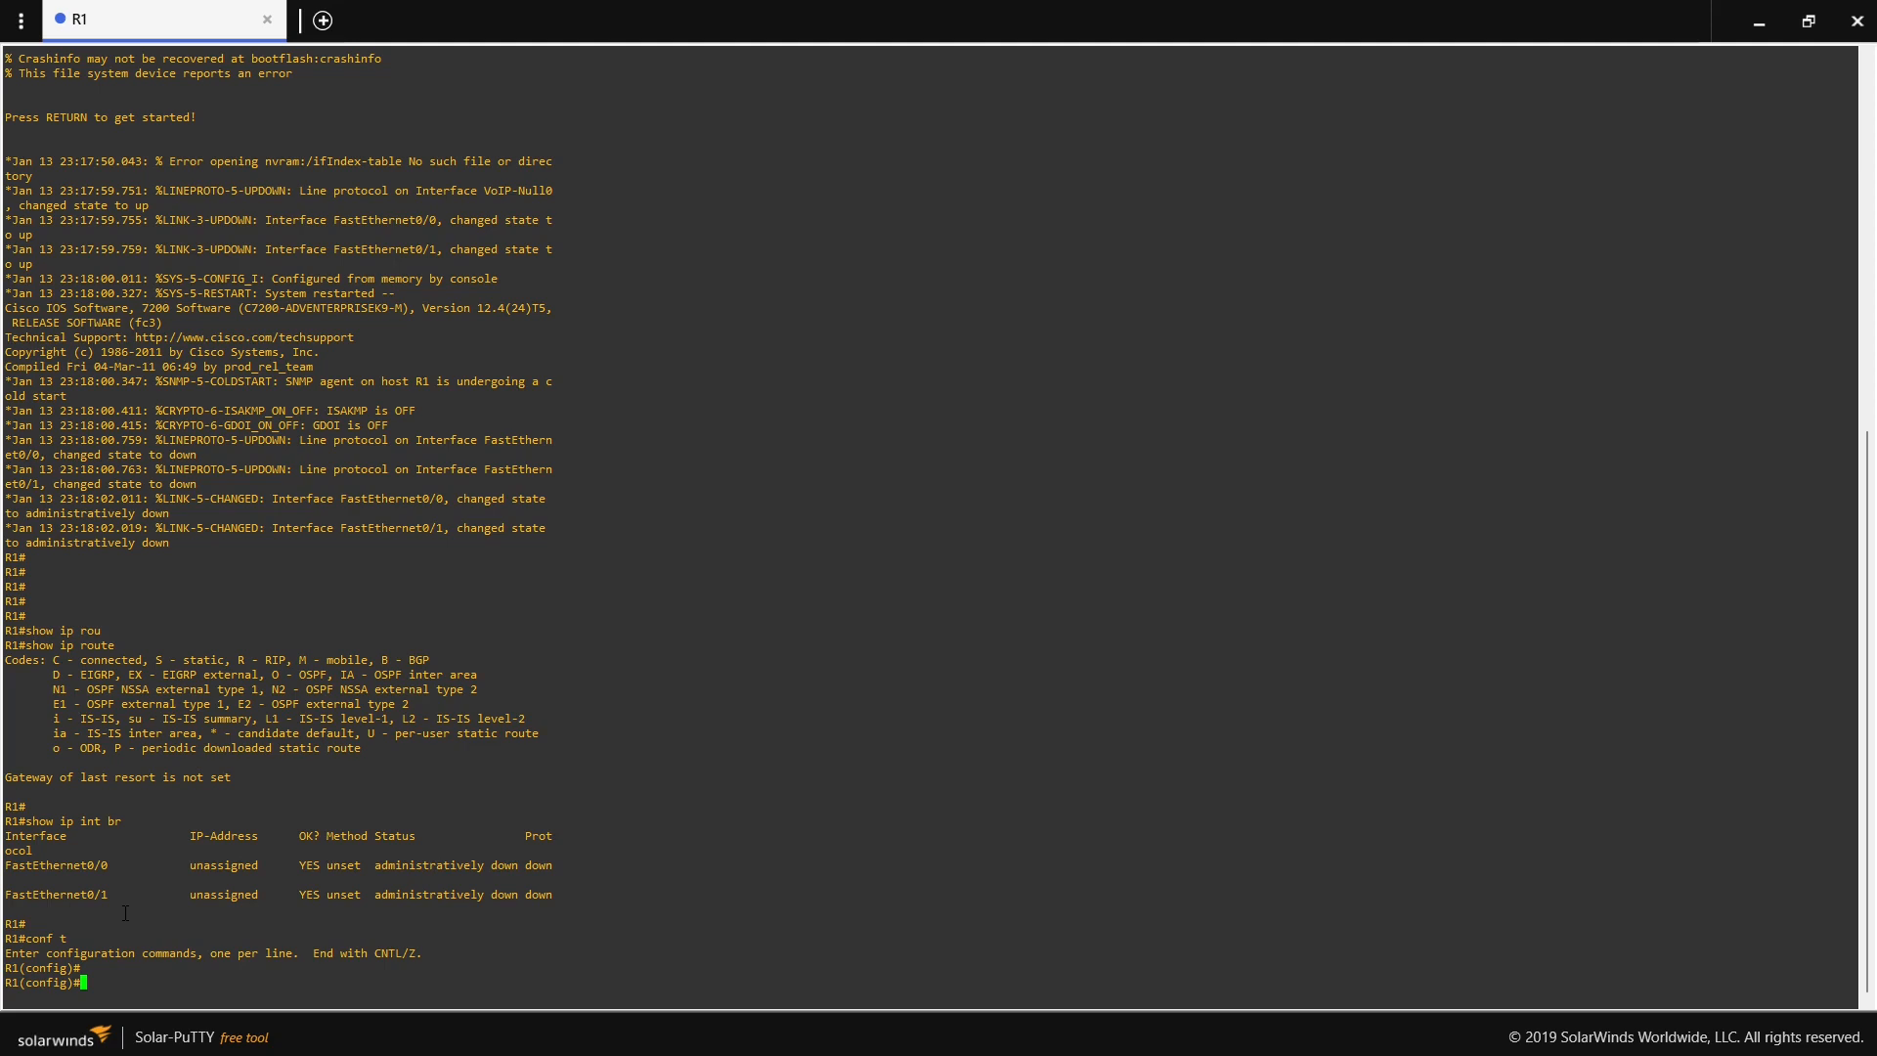
- Run do show ip int br on R1 and examine the FastEthernet0/0 and FastEthernet0/1 interface entries
type("do show ip int br")
key("Return")
key("Return")
key("Return")
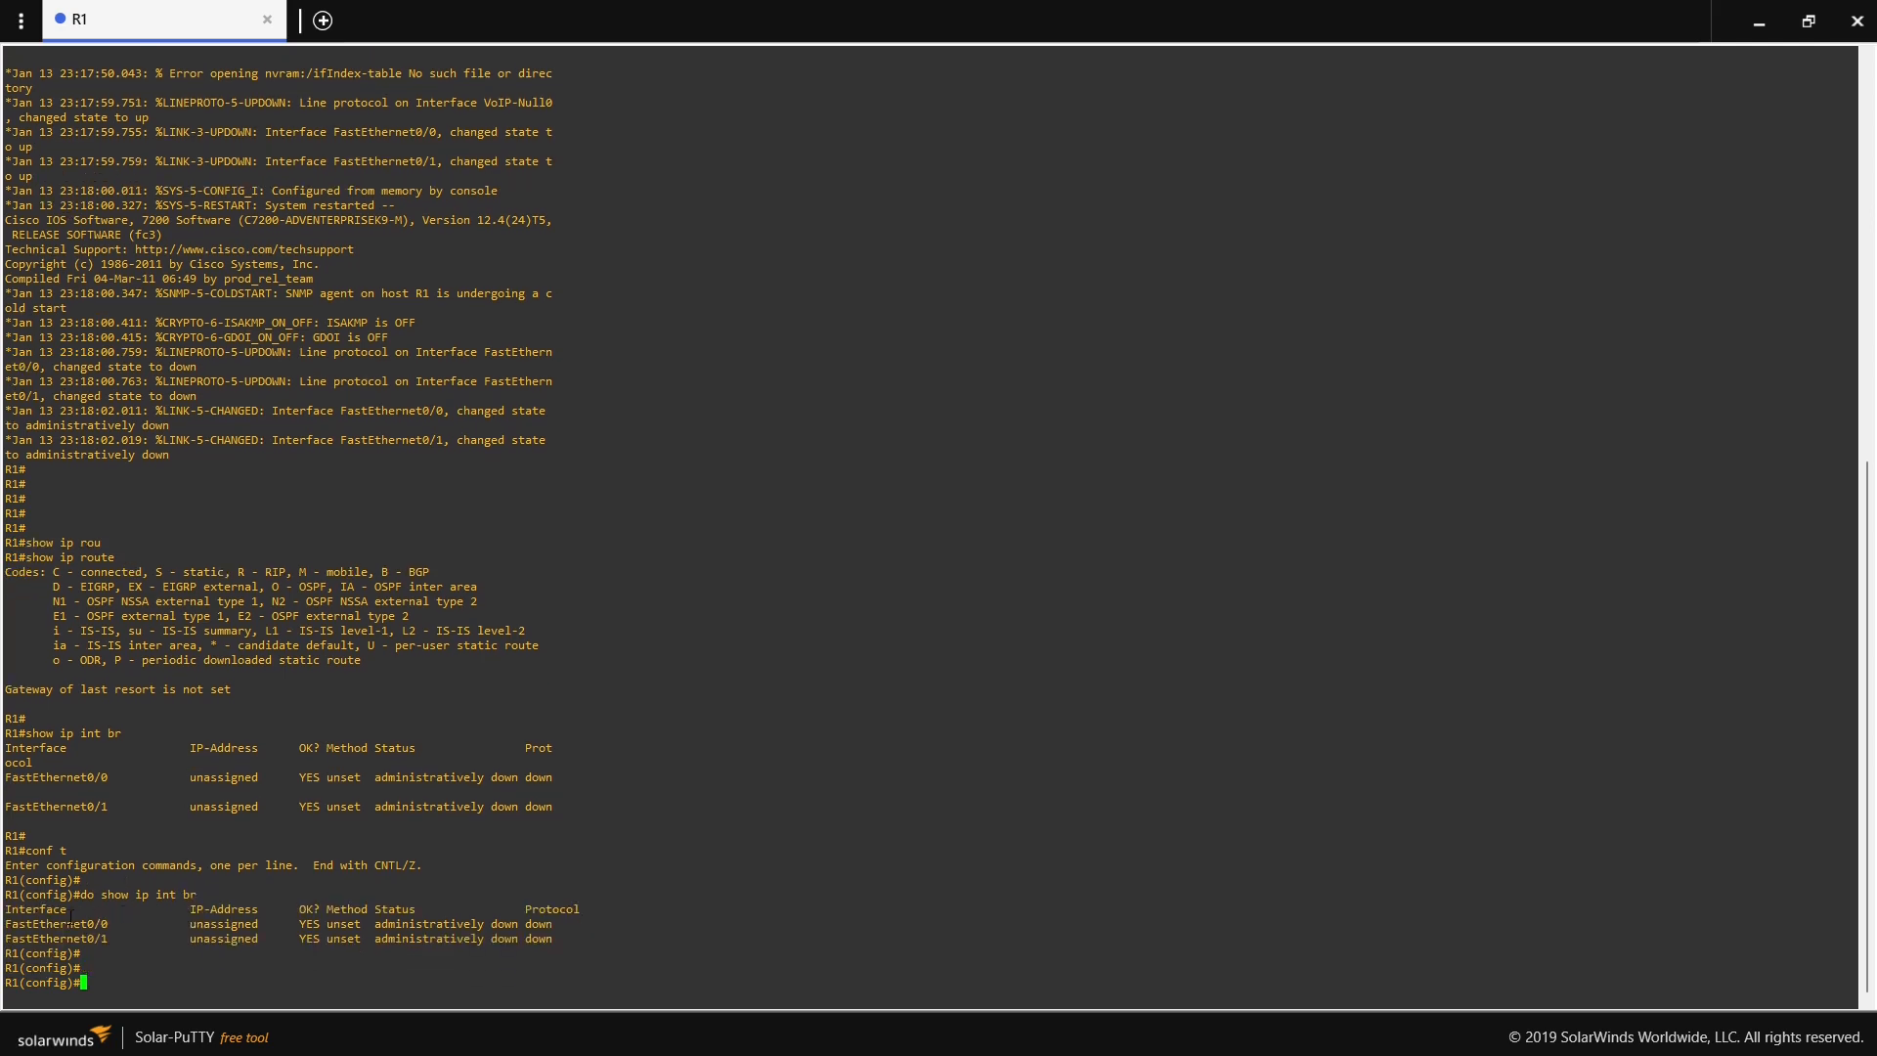
left_click_drag(6, 923, 114, 924)
left_click_drag(6, 938, 106, 939)
left_click(89, 973)
- Enter interface configuration mode on R1 for fastEthernet 0/0
type("inter")
key("Tab")
type("fa")
key("Tab")
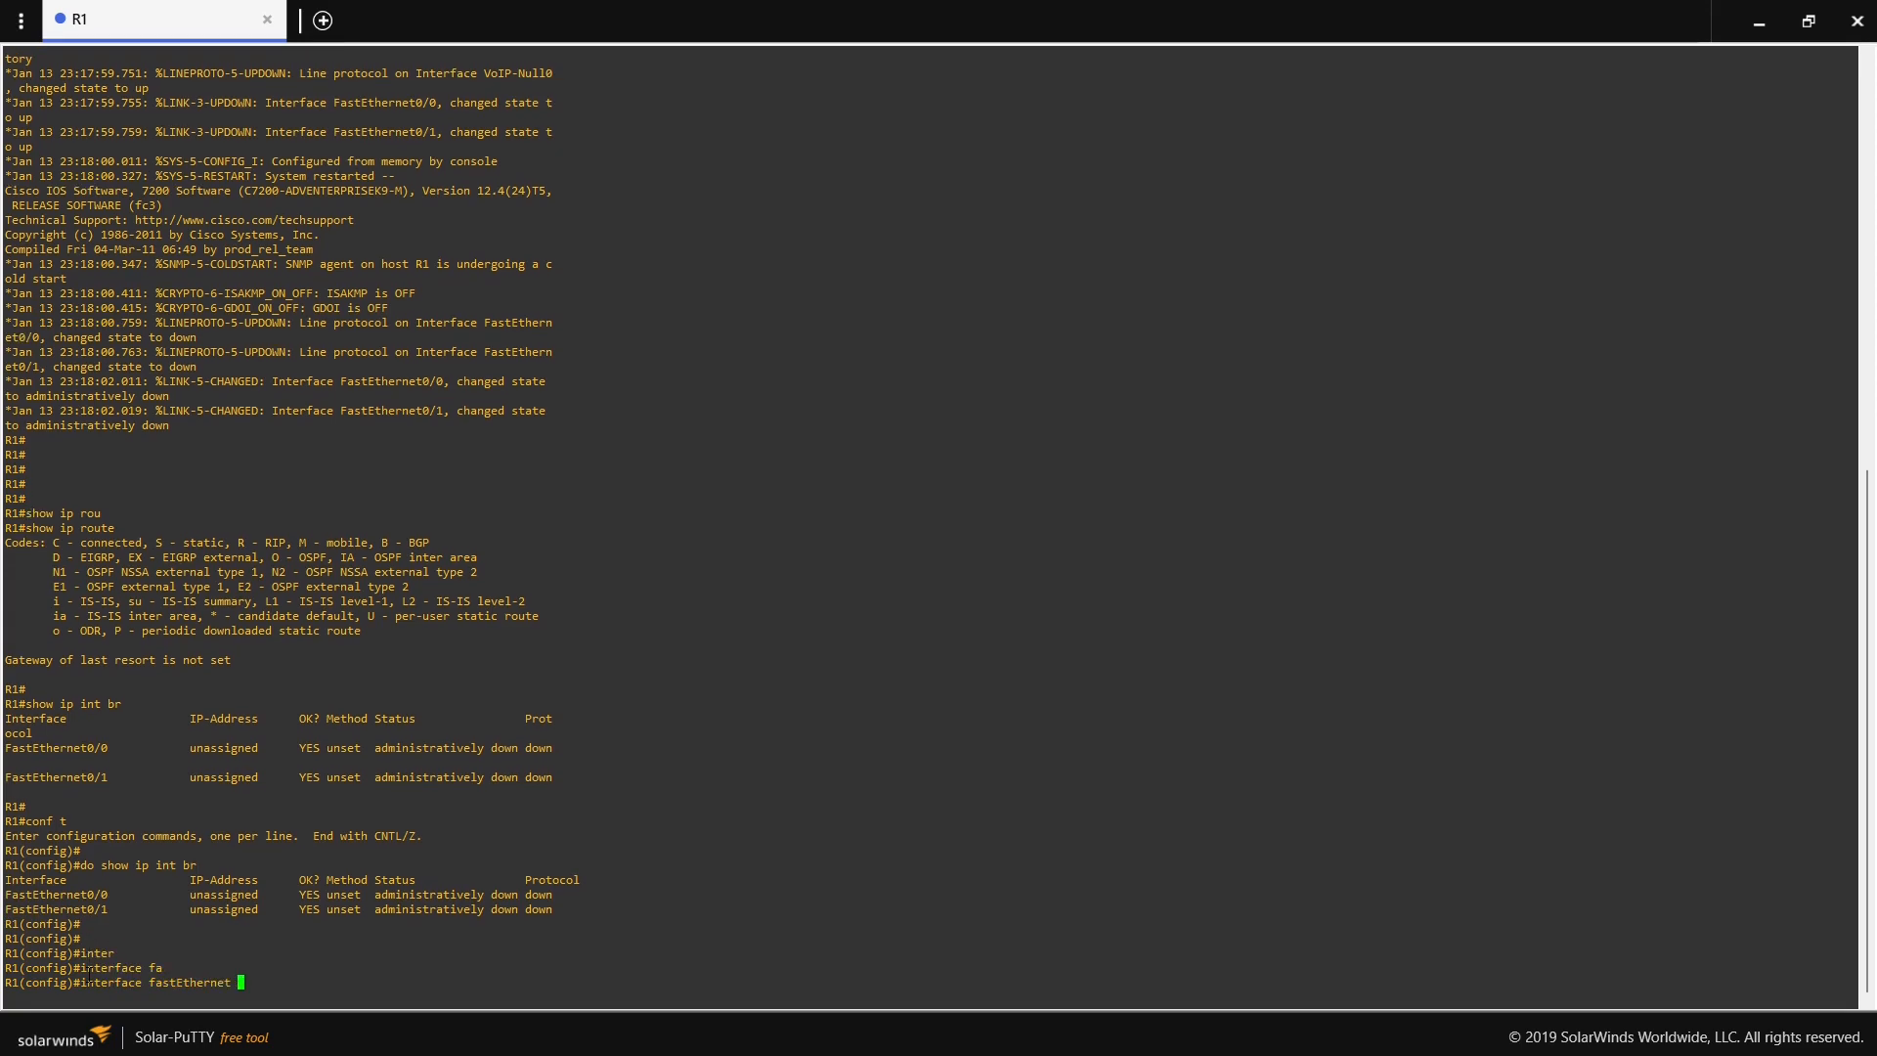
type("0/0")
key("Return")
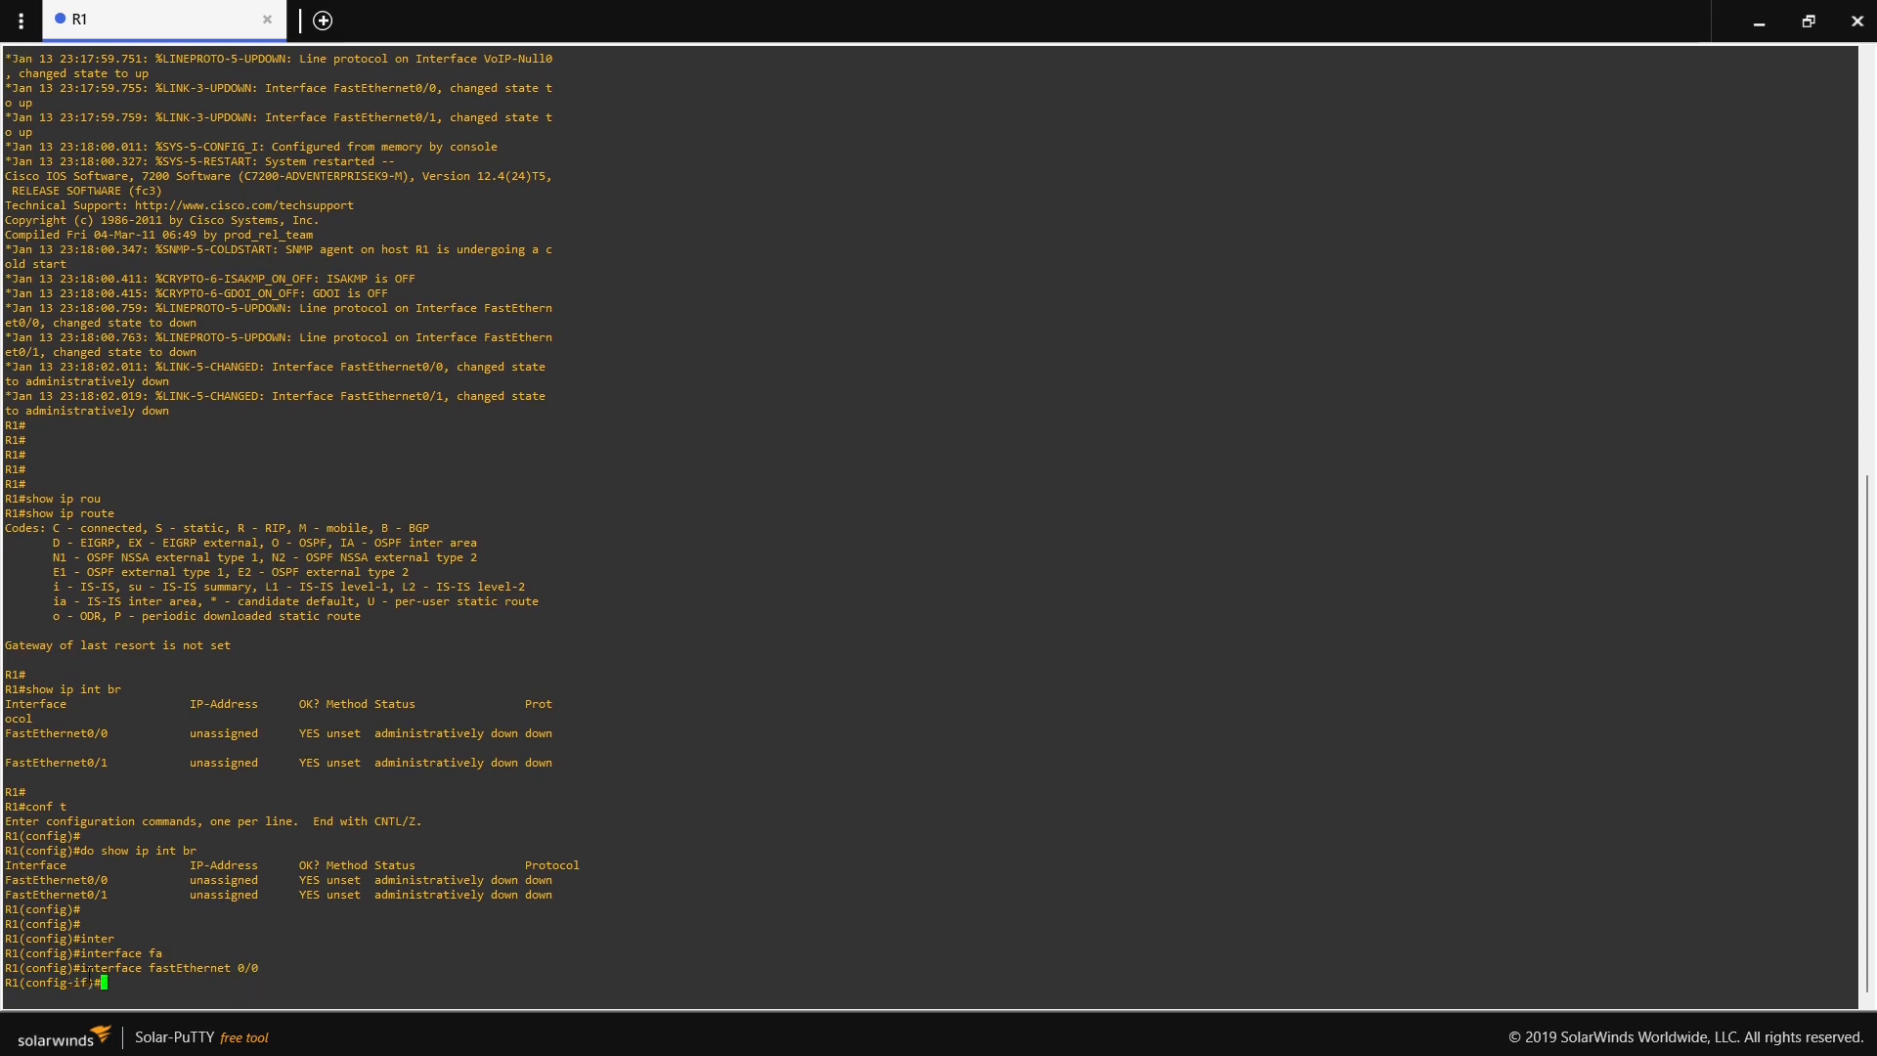
key("Return")
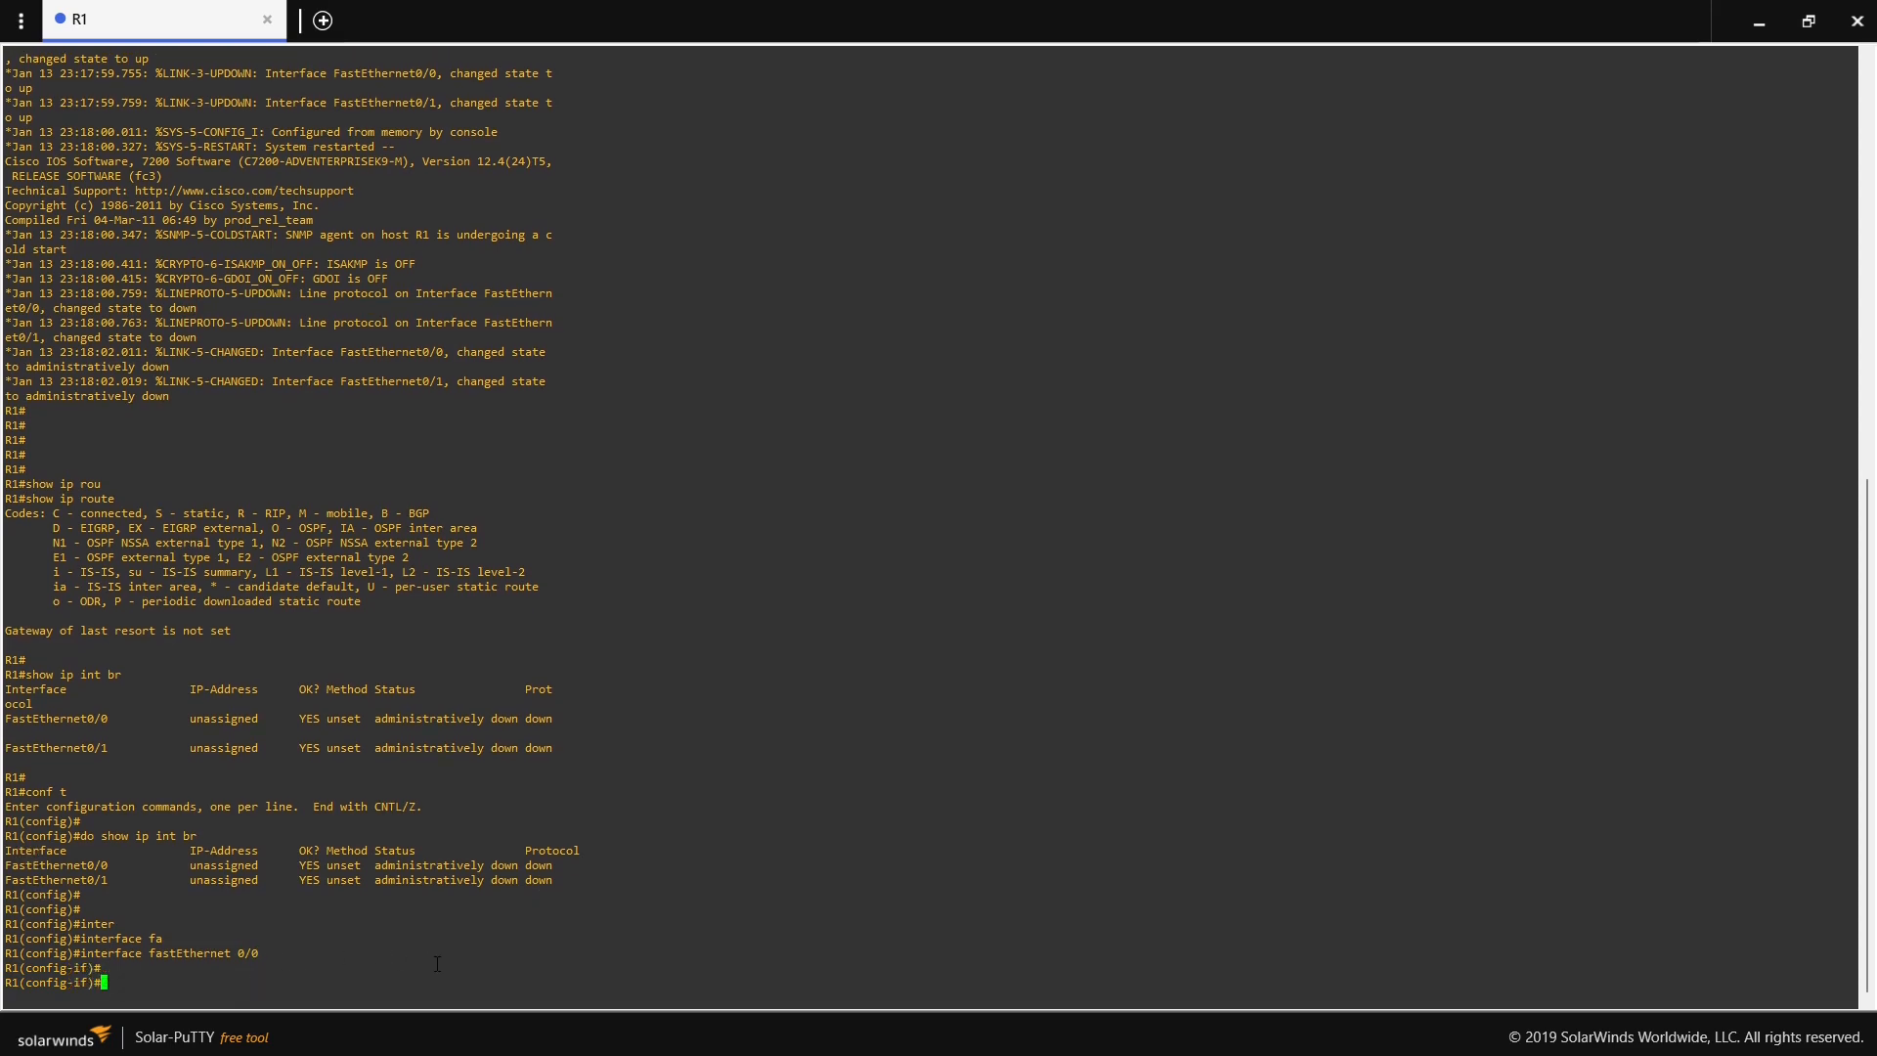
- Enable R1's fastEthernet 0/0 interface with no shutdown
type("no shu")
key("Tab")
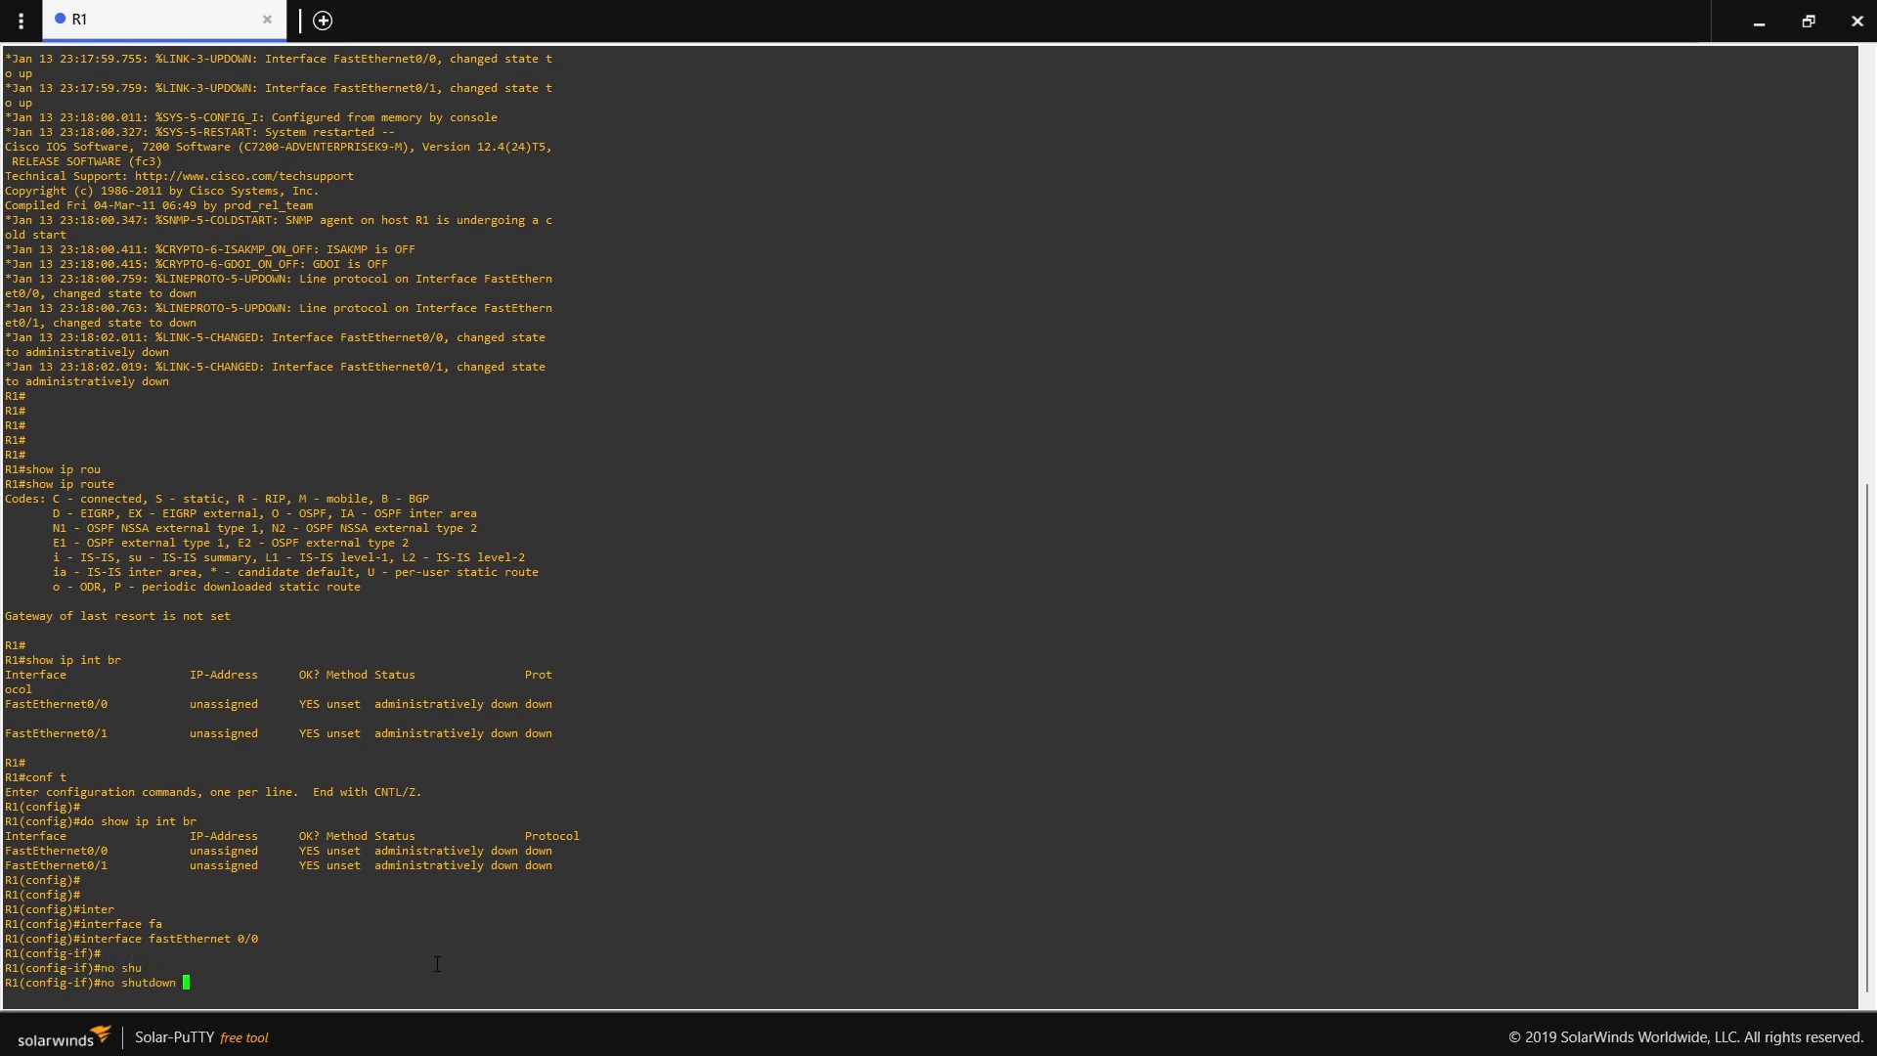
key("Return")
key("Return")
key("Return")
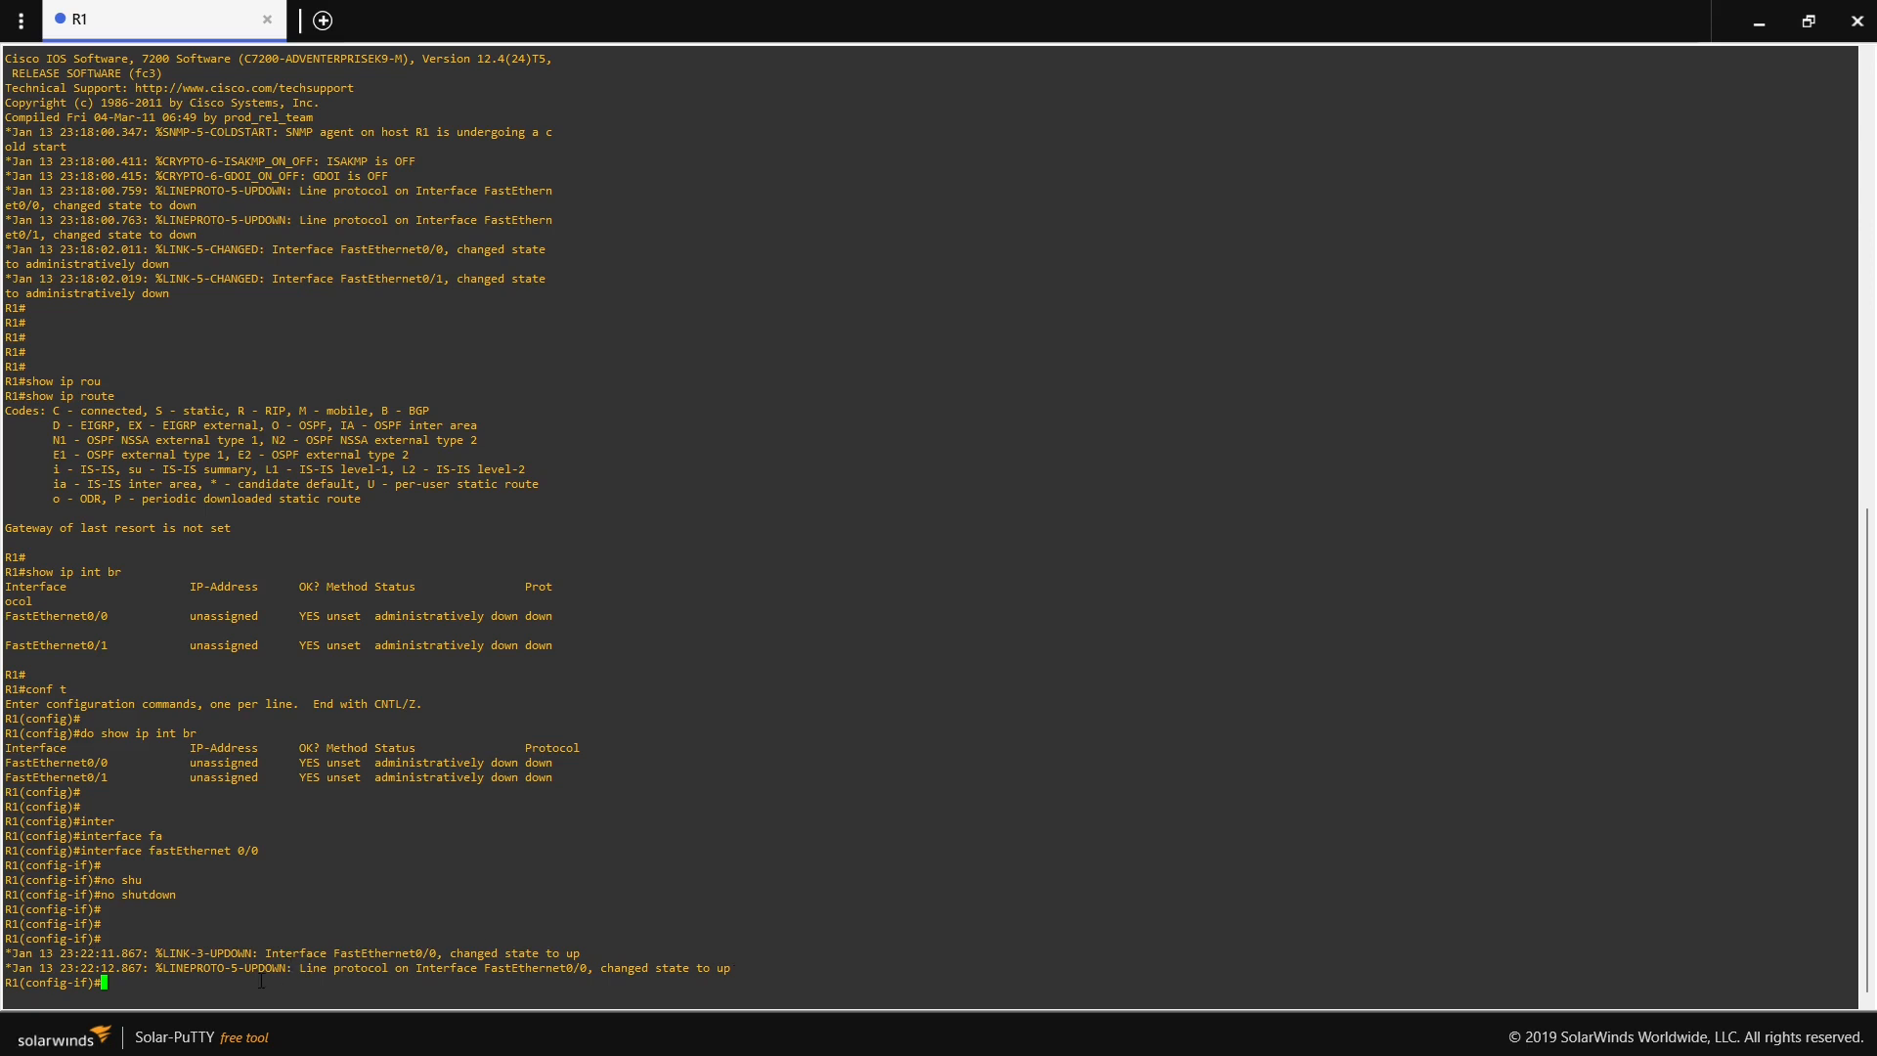
key("Return")
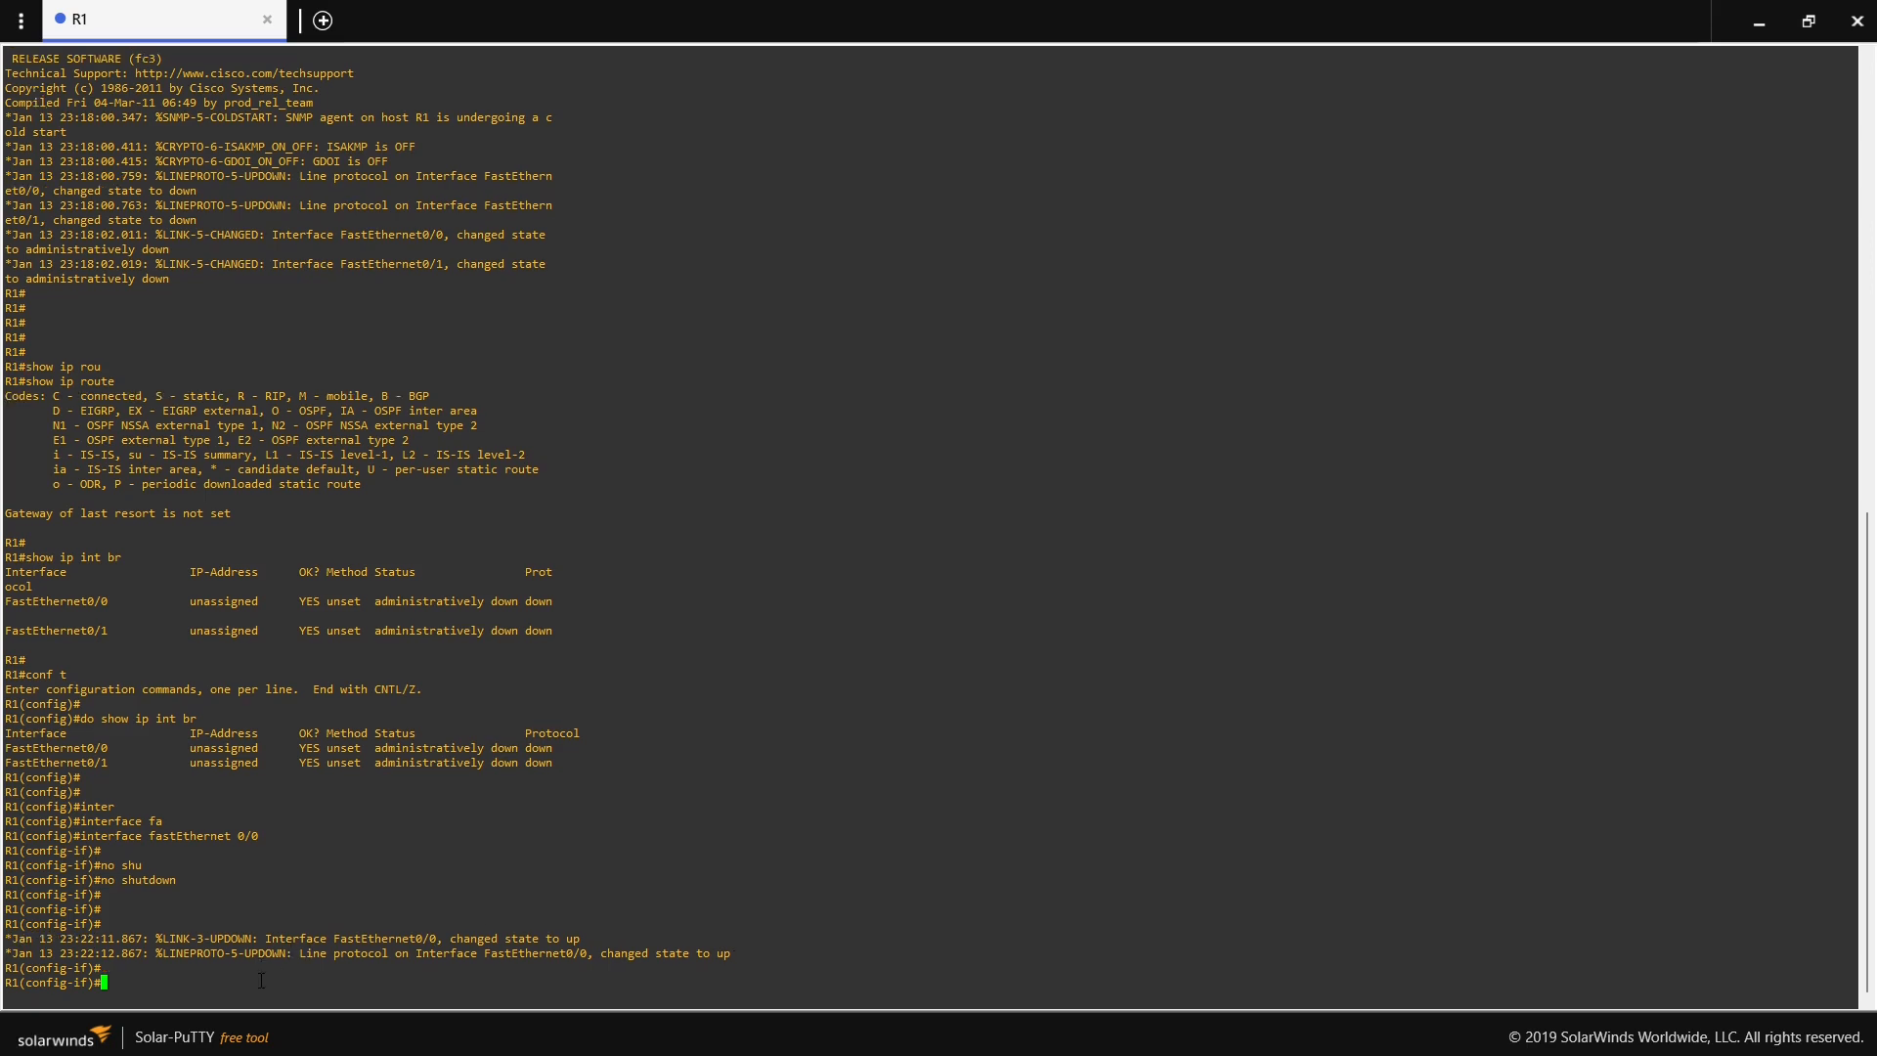
- Assign IP address 192.168.100.1 with subnet mask 255.255.255.0 to R1's fastEthernet 0/0
type("ip add")
key("Tab")
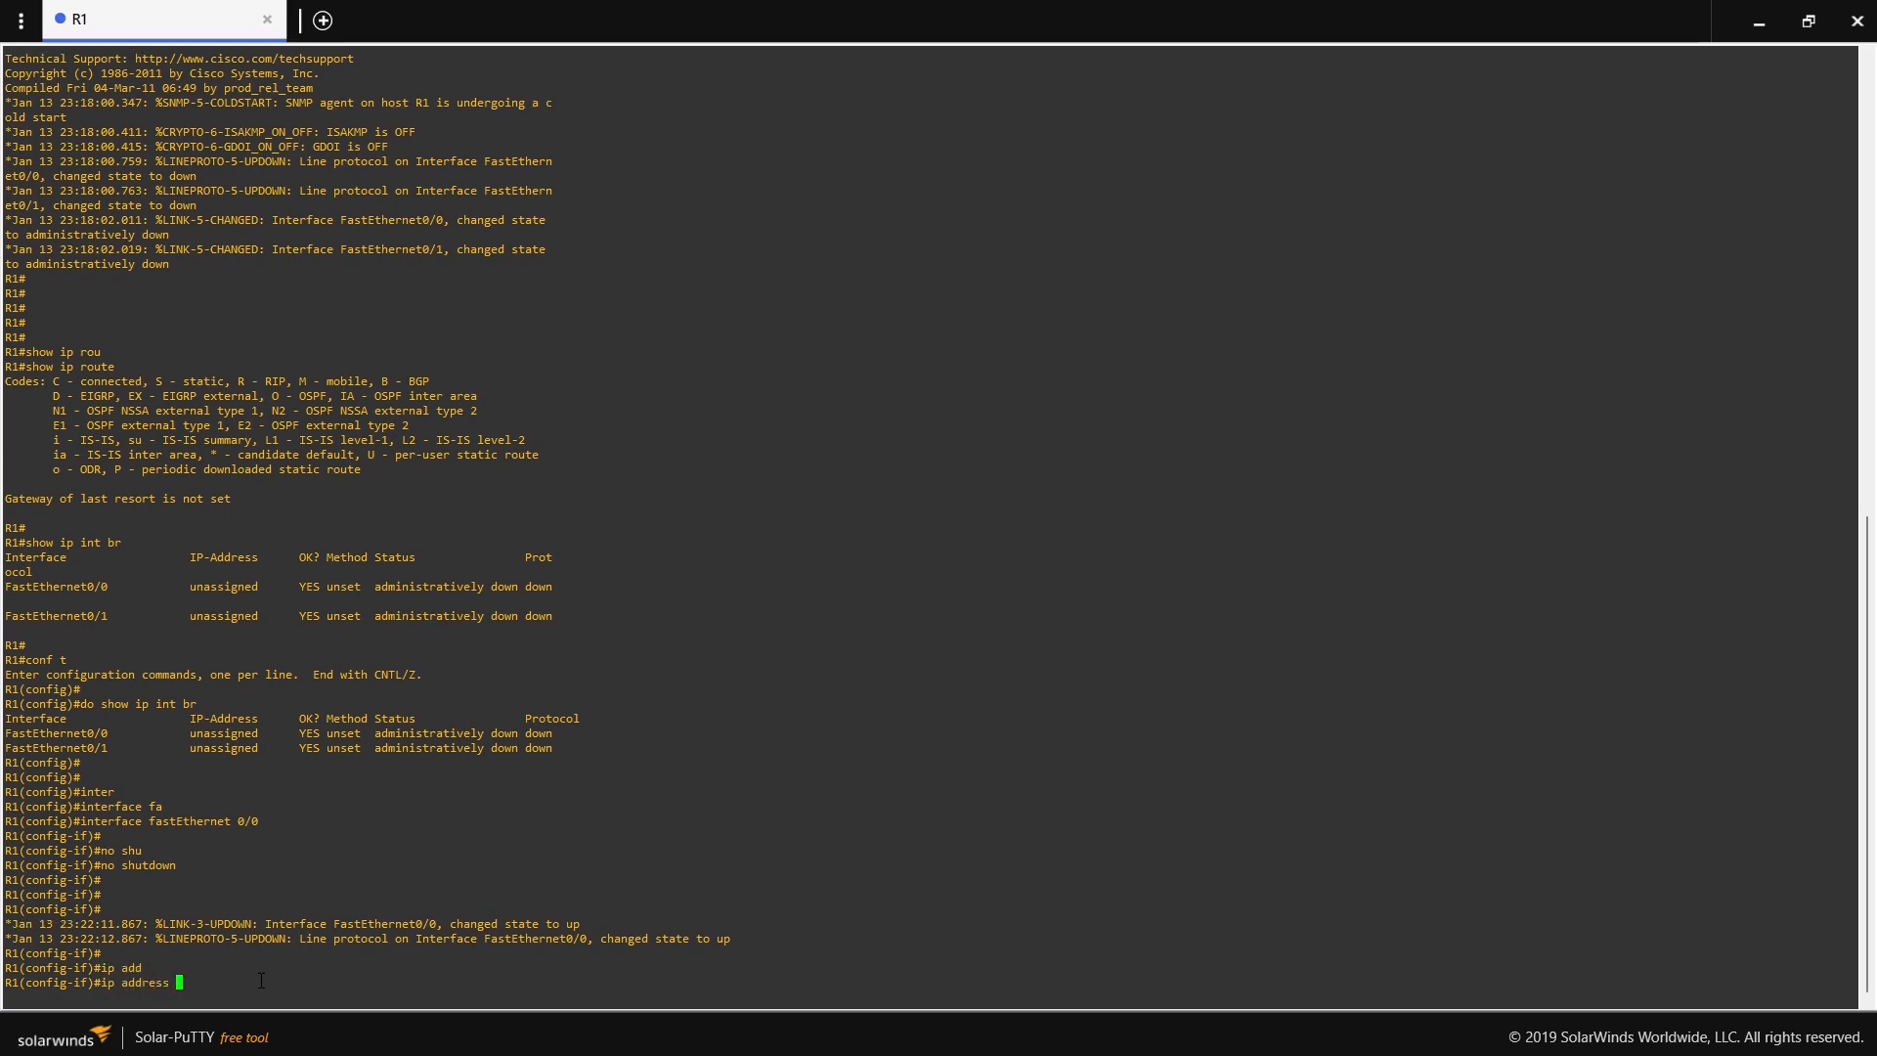
type("192.168.100.1 255.255.255.0")
key("Return")
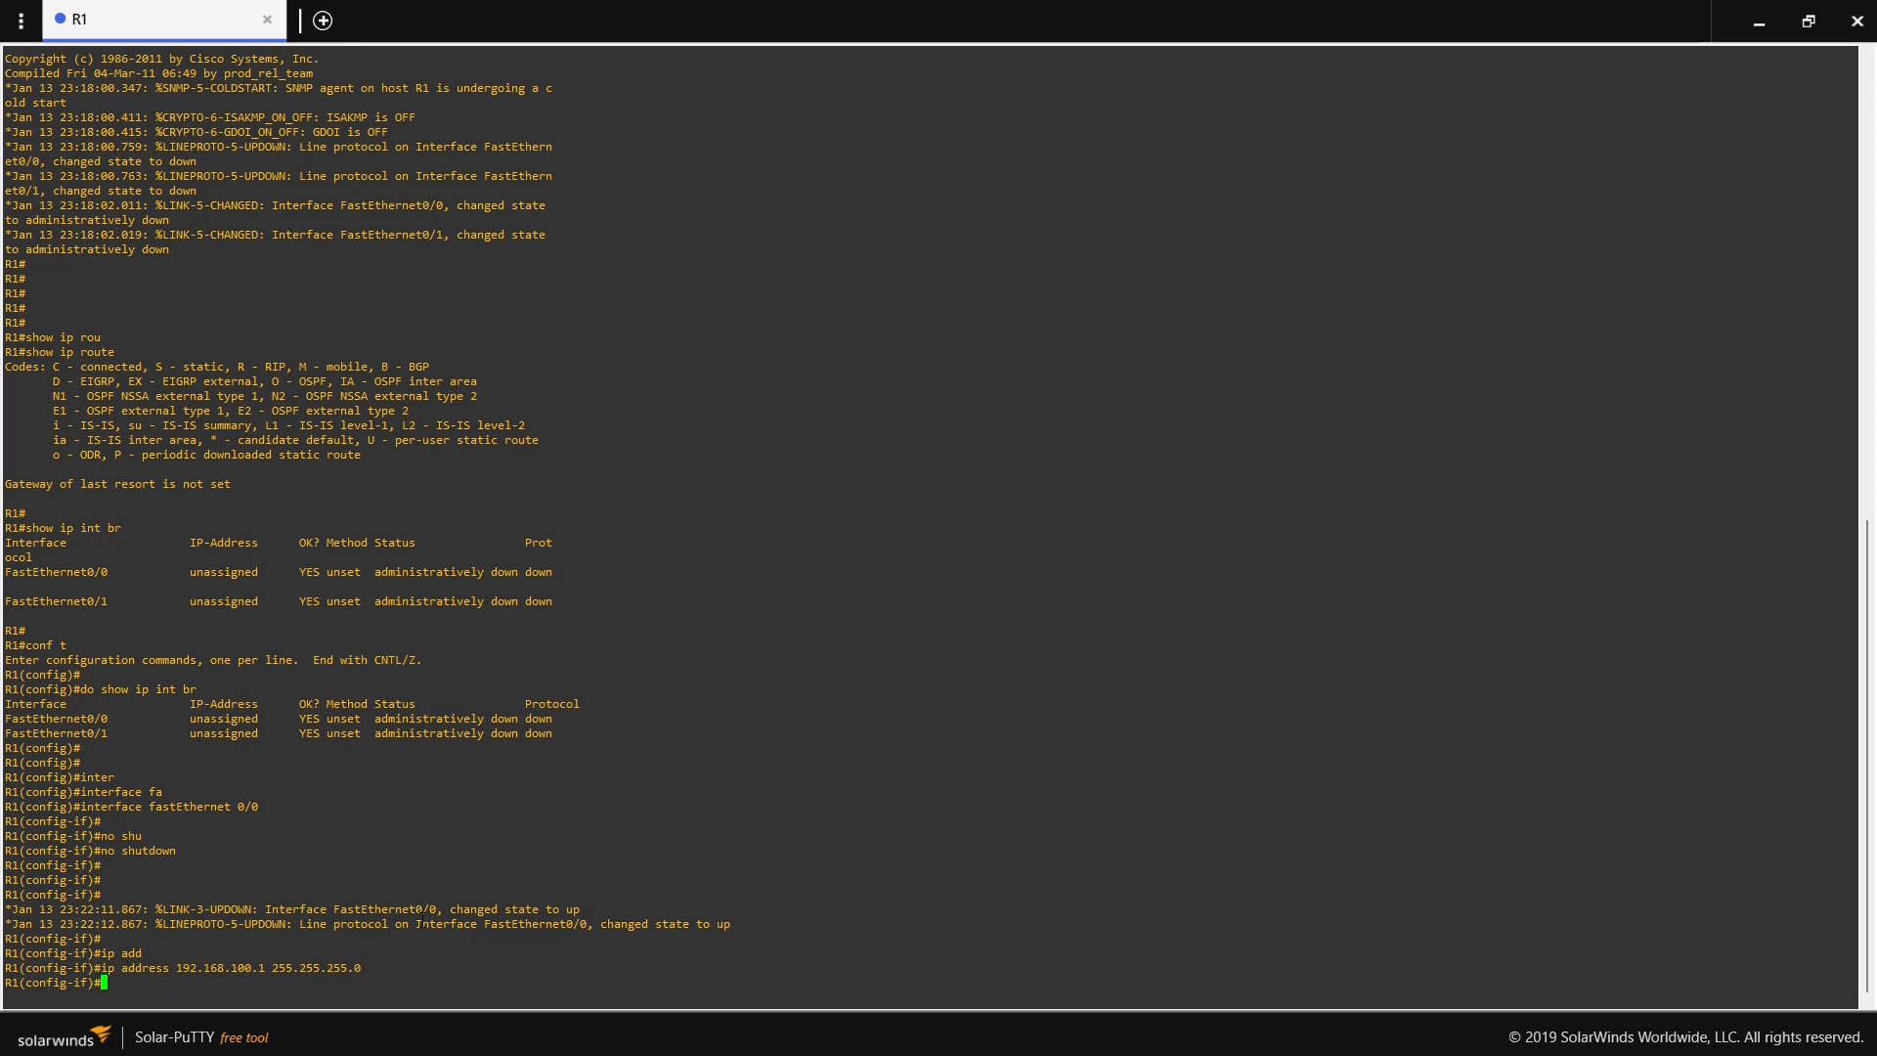
key("Return")
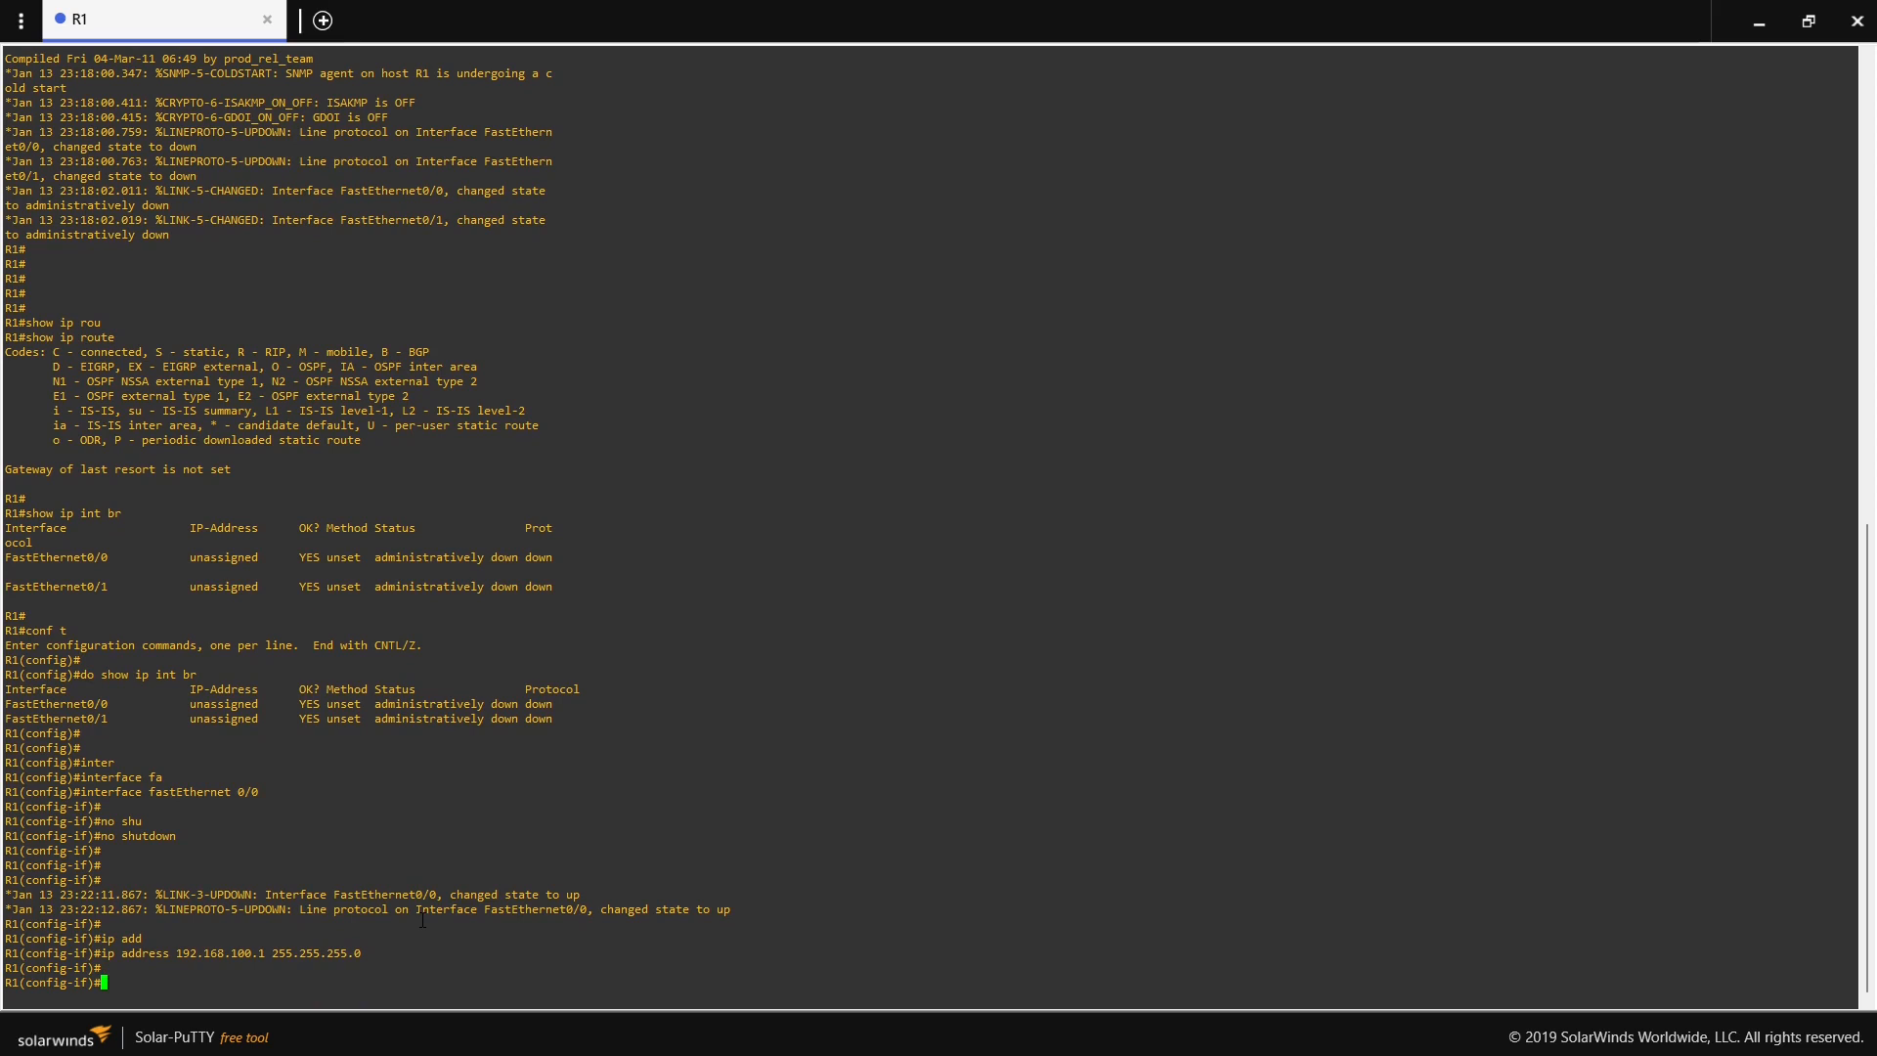
- Set the description of R1's fastEthernet 0/0 to "**** Connected-to-PC-1 ****"
type("des")
key("Tab")
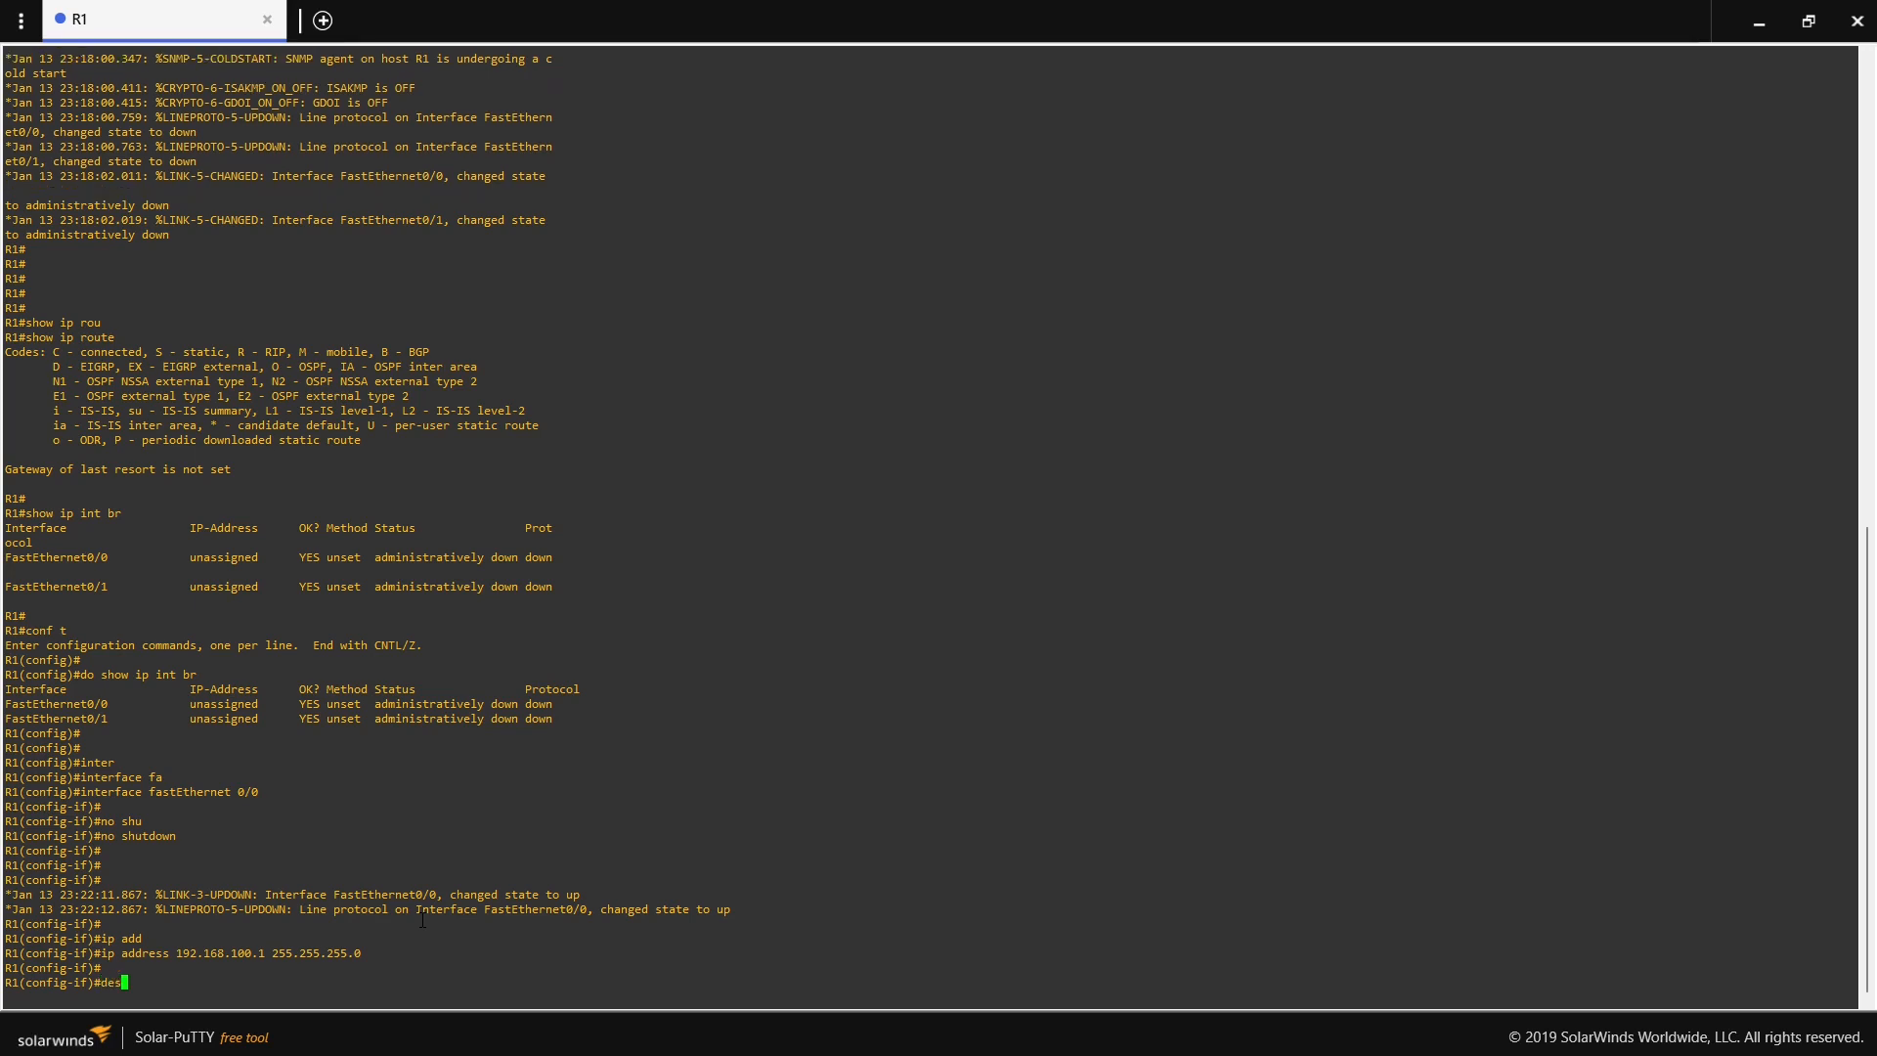
type("****")
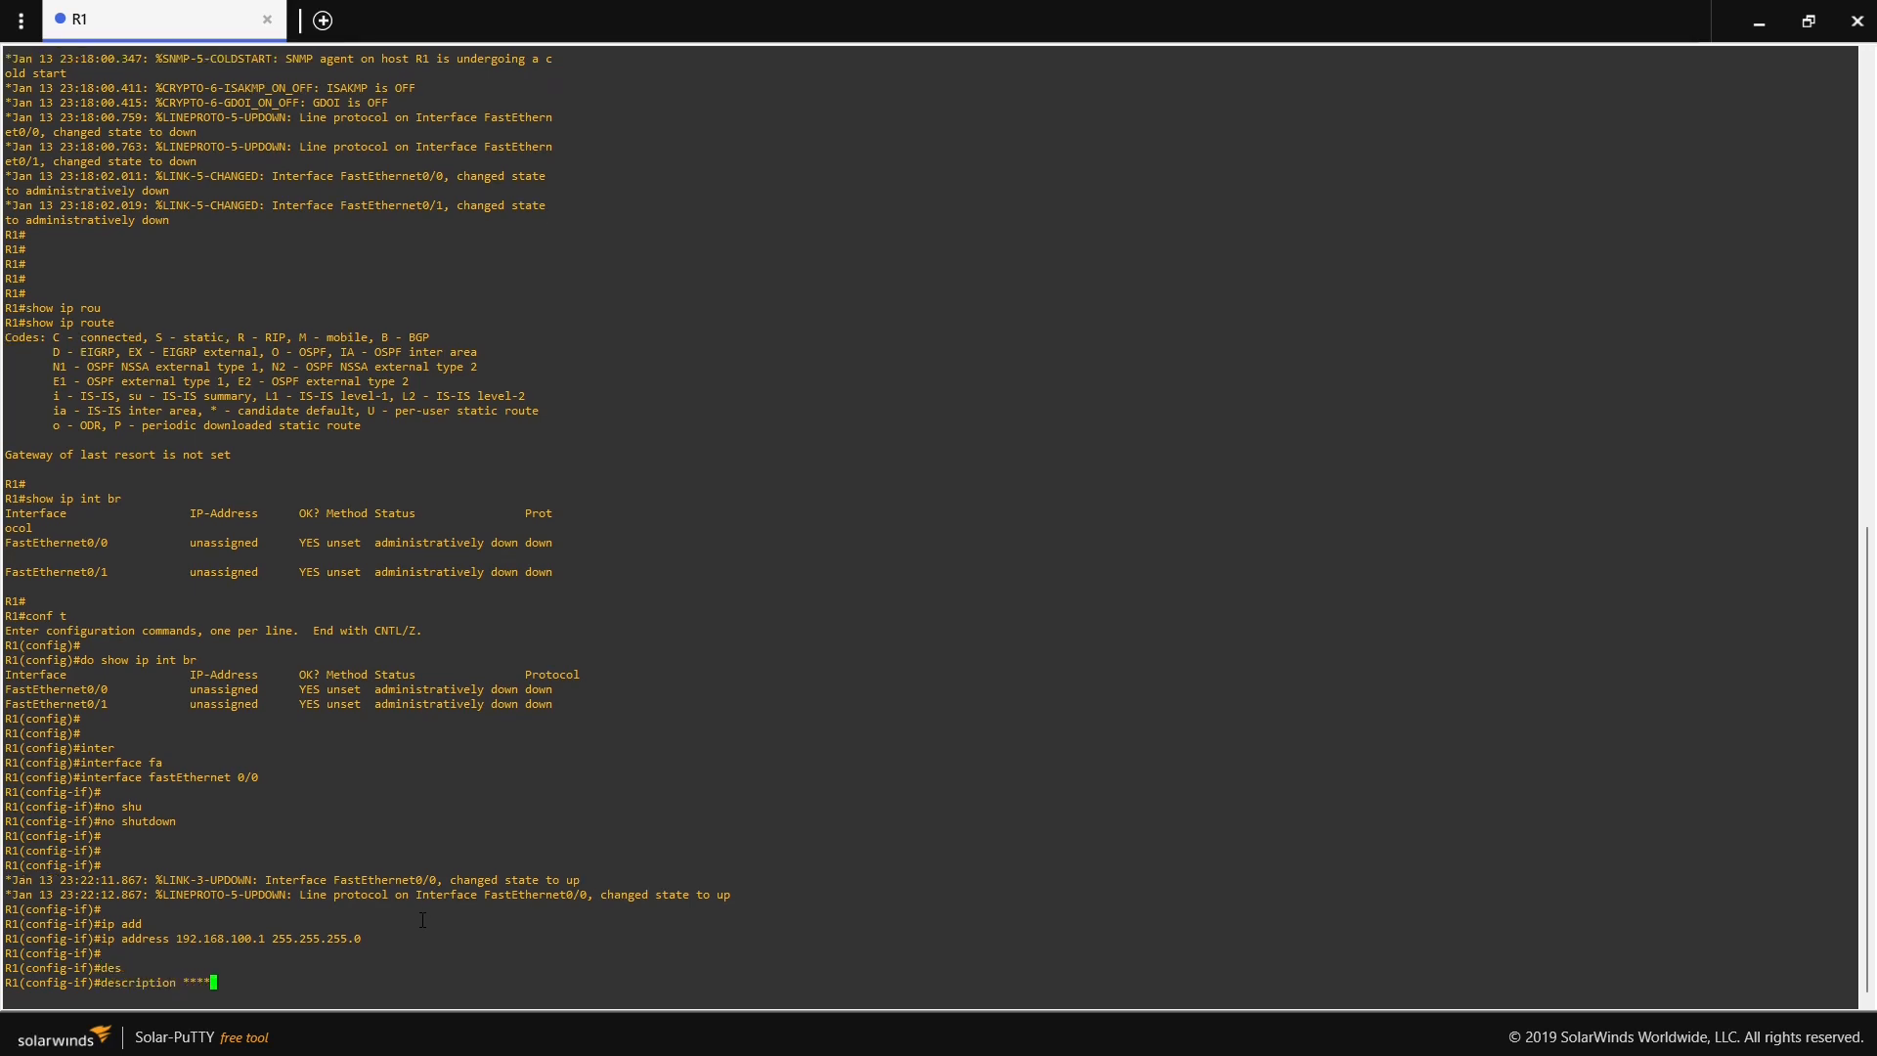
type(" Connected-to-PC-1 ****")
key("Return")
- Leave configuration mode on R1 and display the brief IP interface summary
type("end")
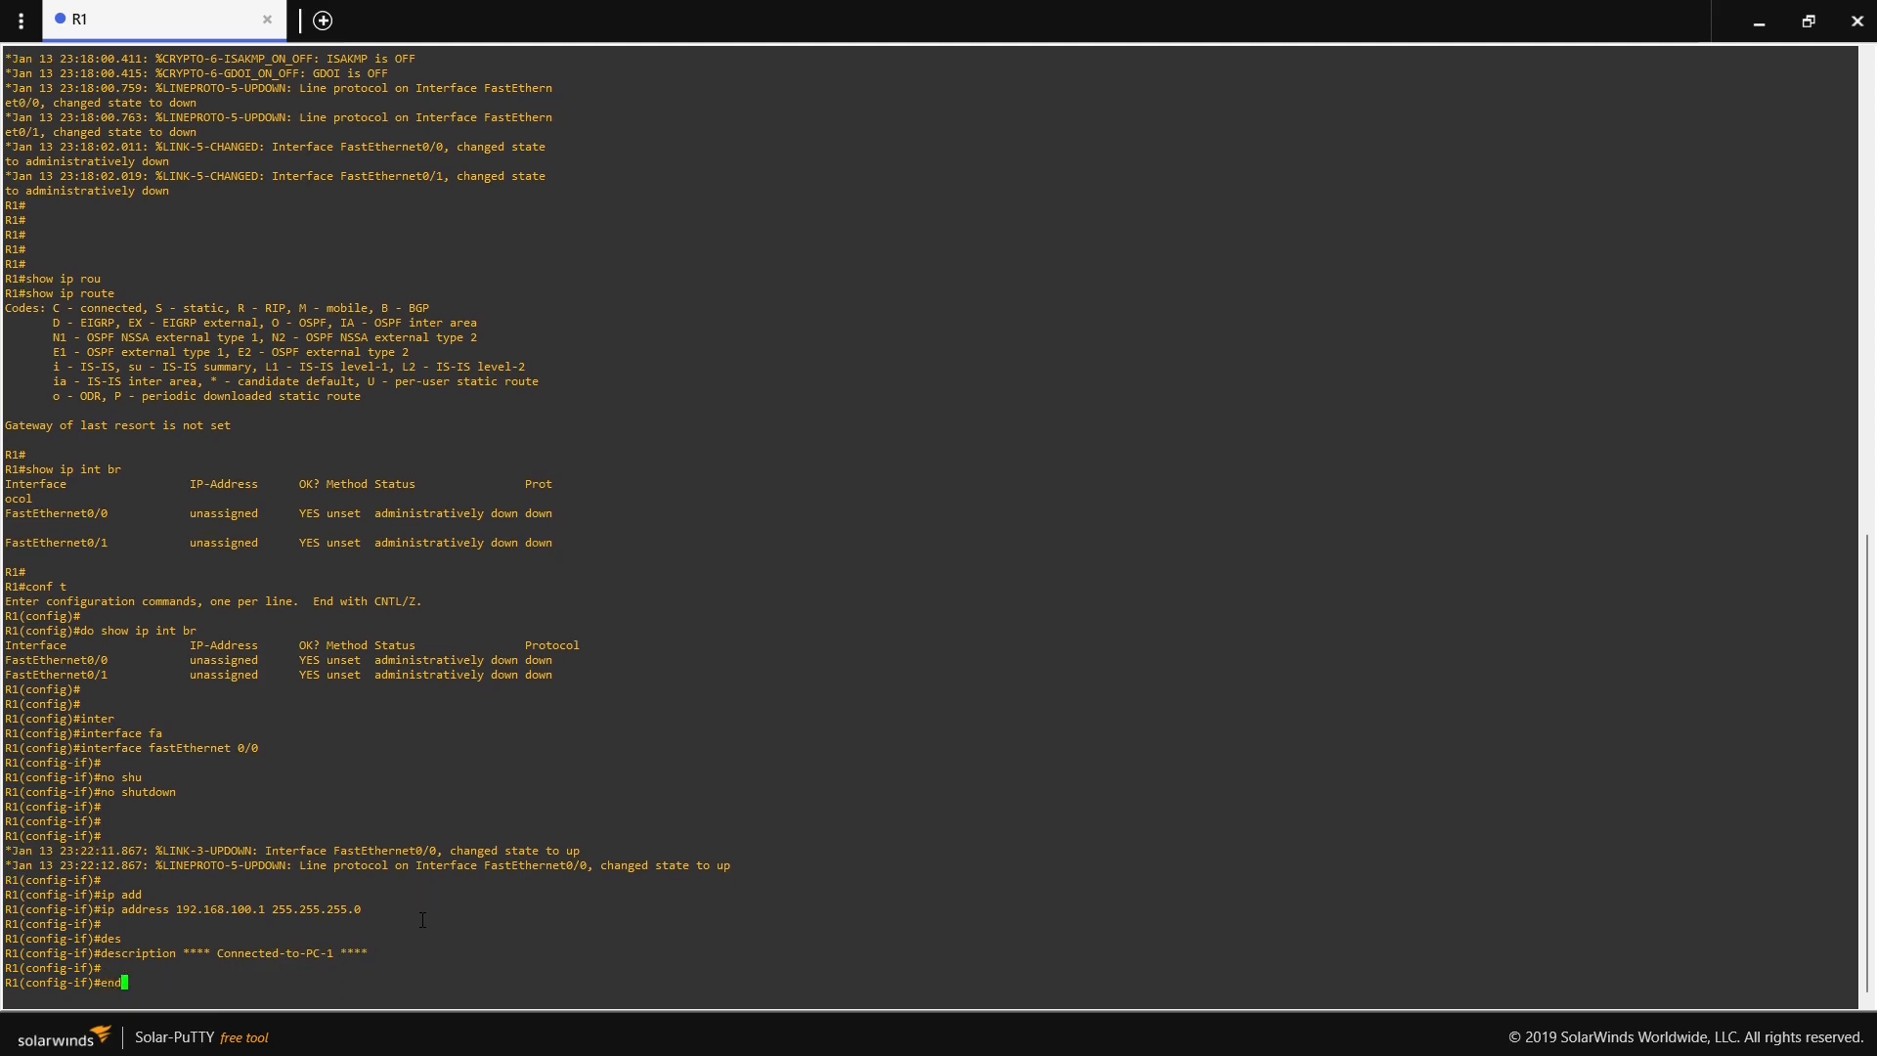
key("Return")
type("show ip int br")
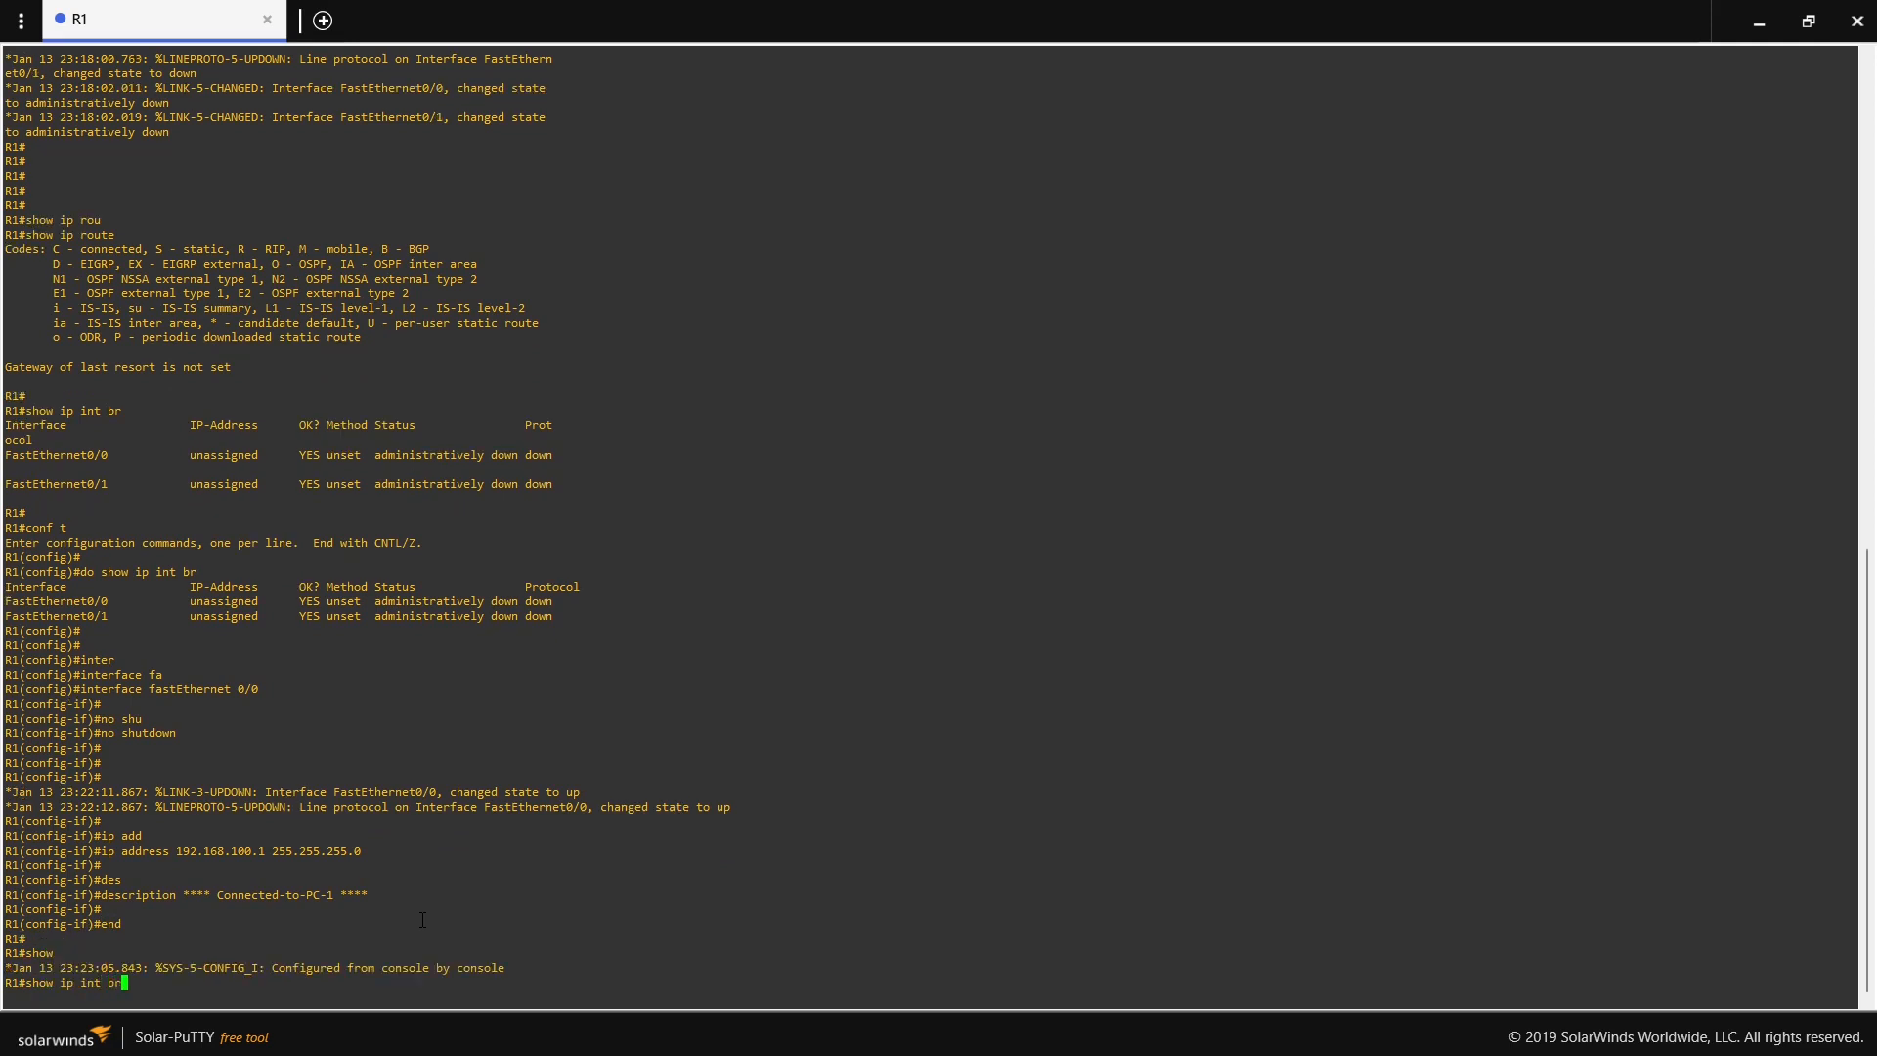
key("Return")
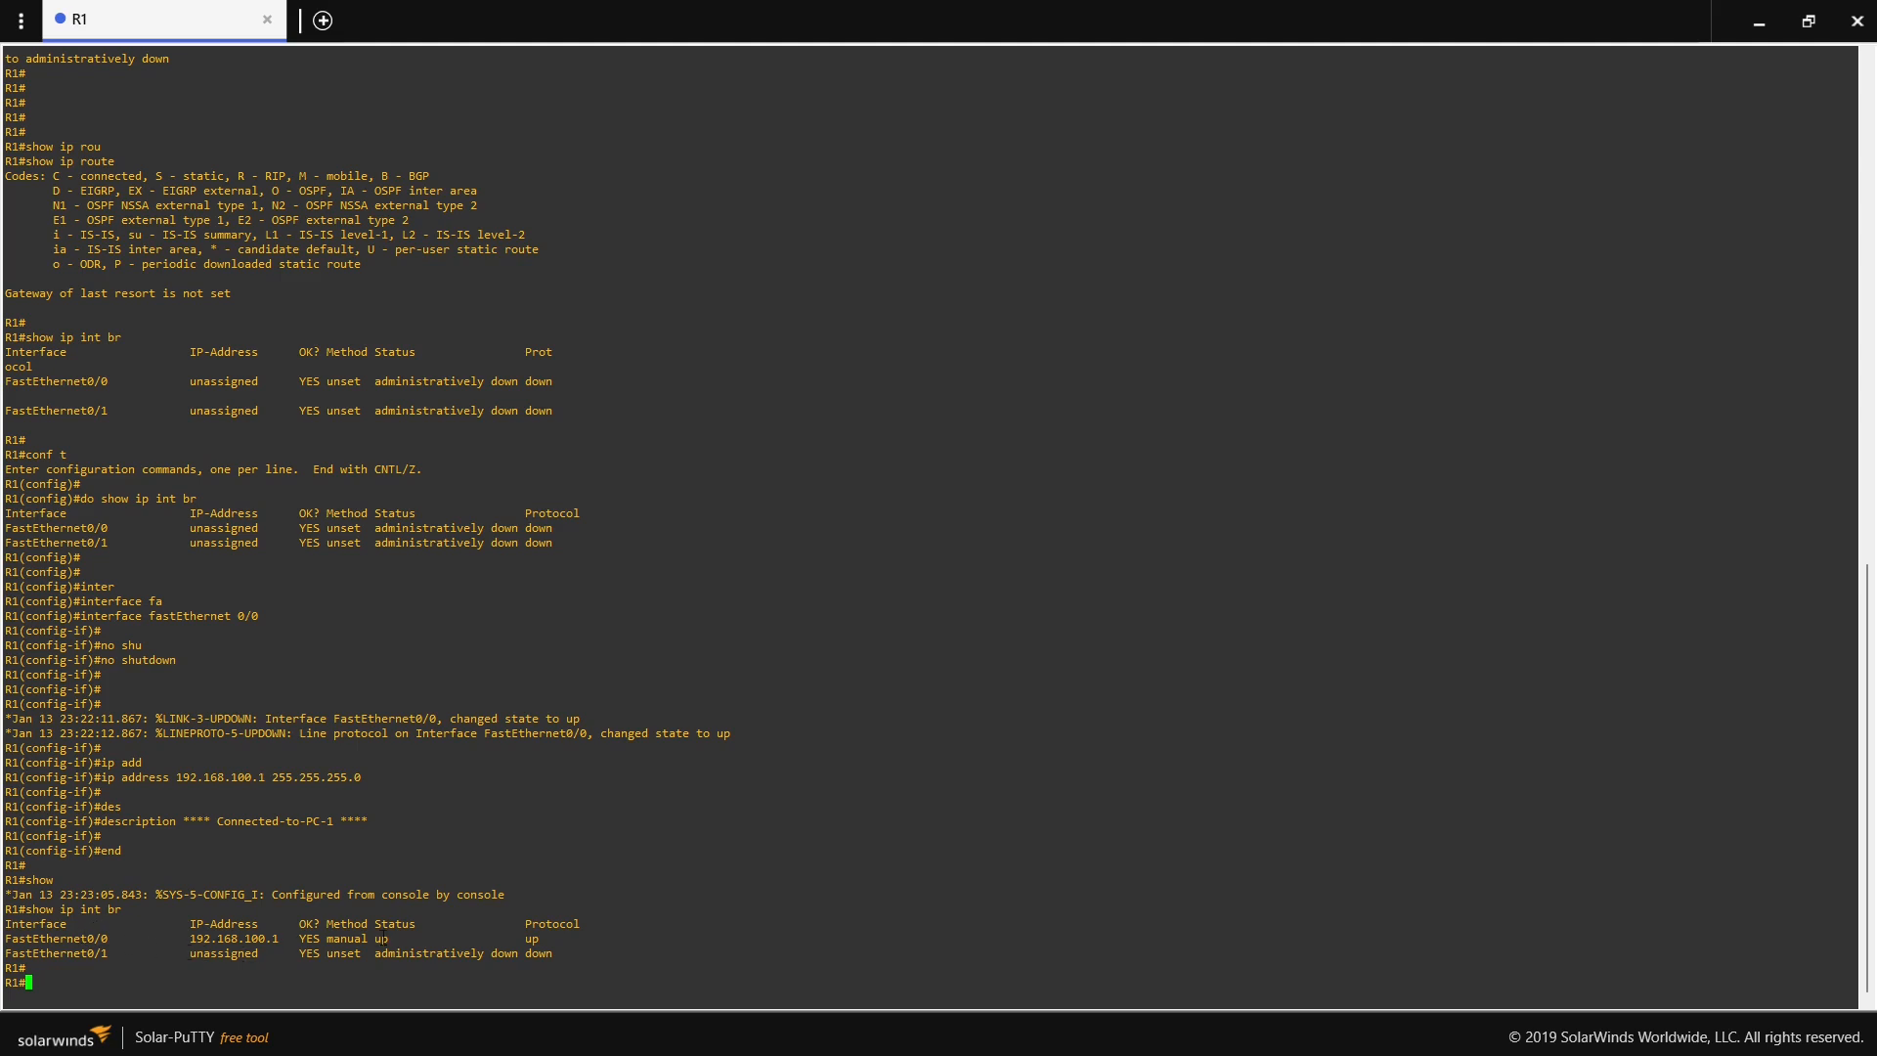
- Check the Status and Protocol values of FastEthernet0/0 in R1's interface summary
left_click_drag(369, 938, 395, 938)
left_click_drag(525, 939, 541, 938)
double_click(529, 938)
left_click_drag(370, 939, 390, 938)
left_click_drag(527, 939, 538, 938)
left_click_drag(548, 939, 528, 939)
left_click(512, 941)
- Display the detailed interface information for R1's fastEthernet 0/0 with show interfaces
type("show inte")
type("r")
key("Tab")
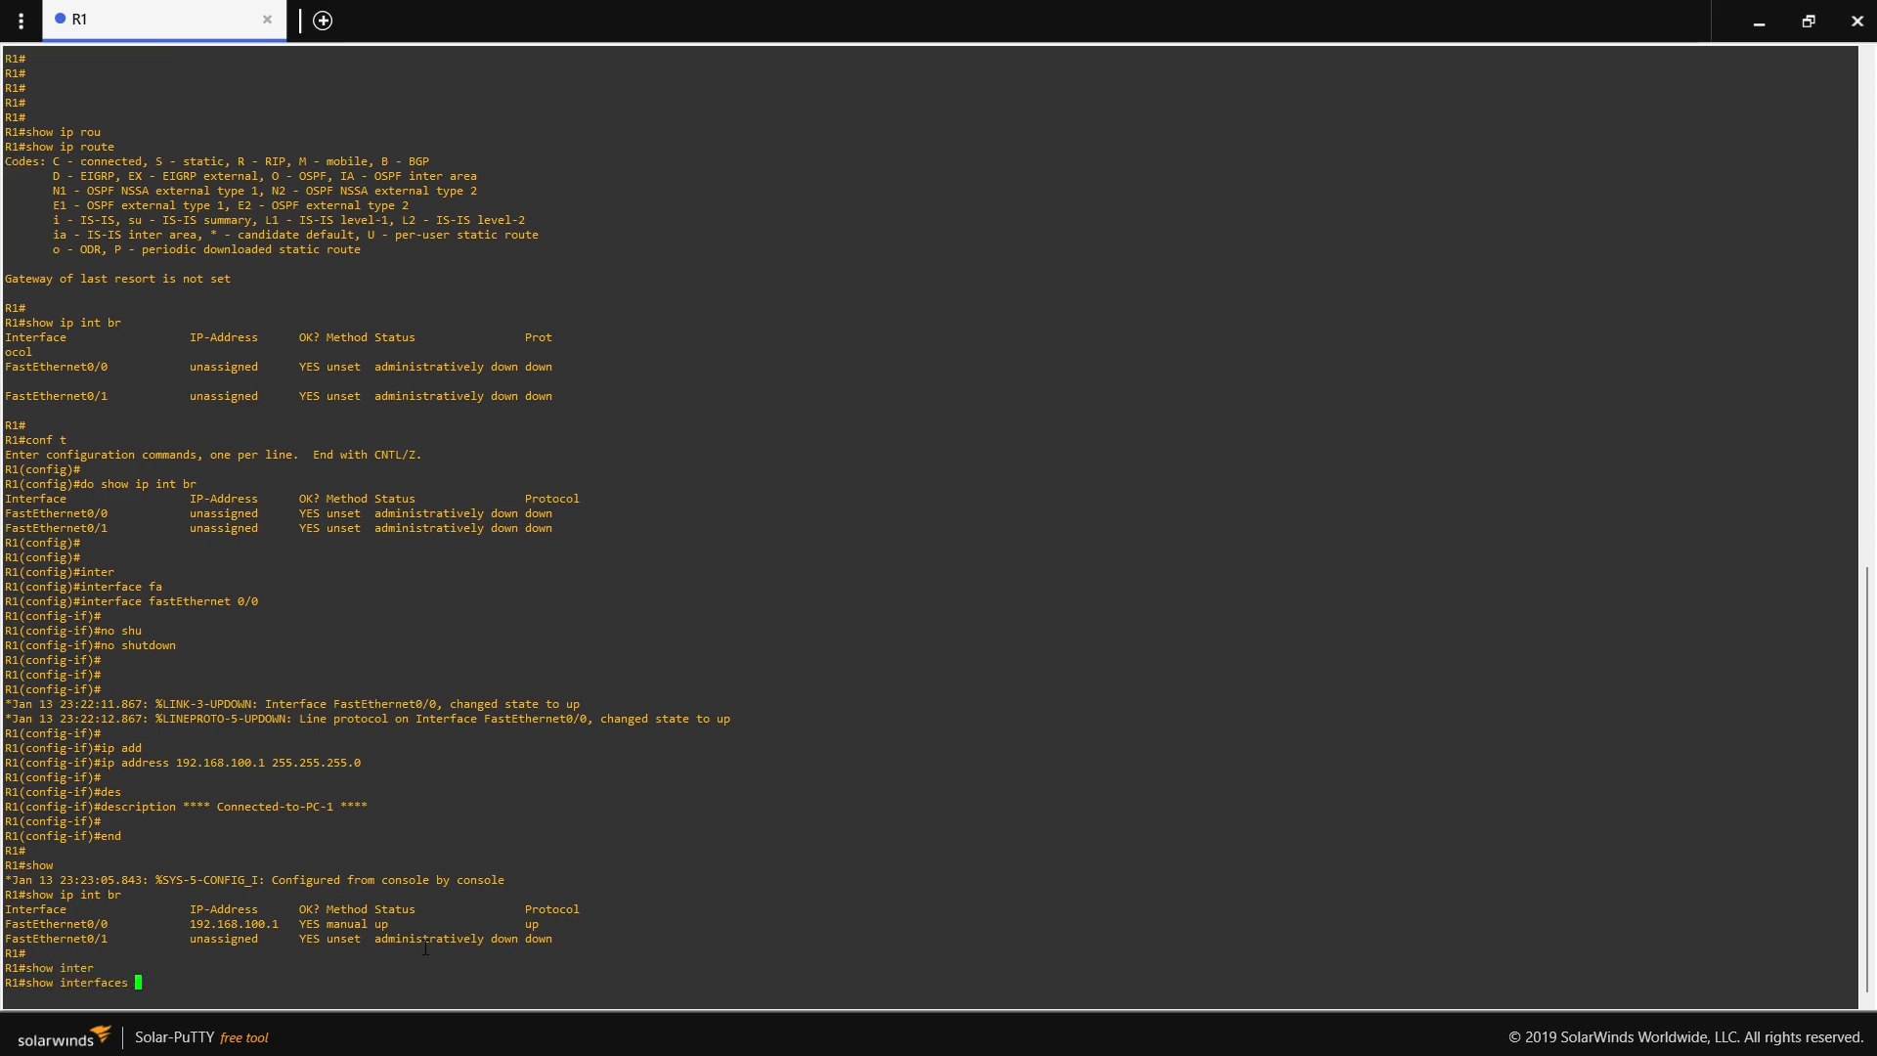
type("fa")
key("Tab")
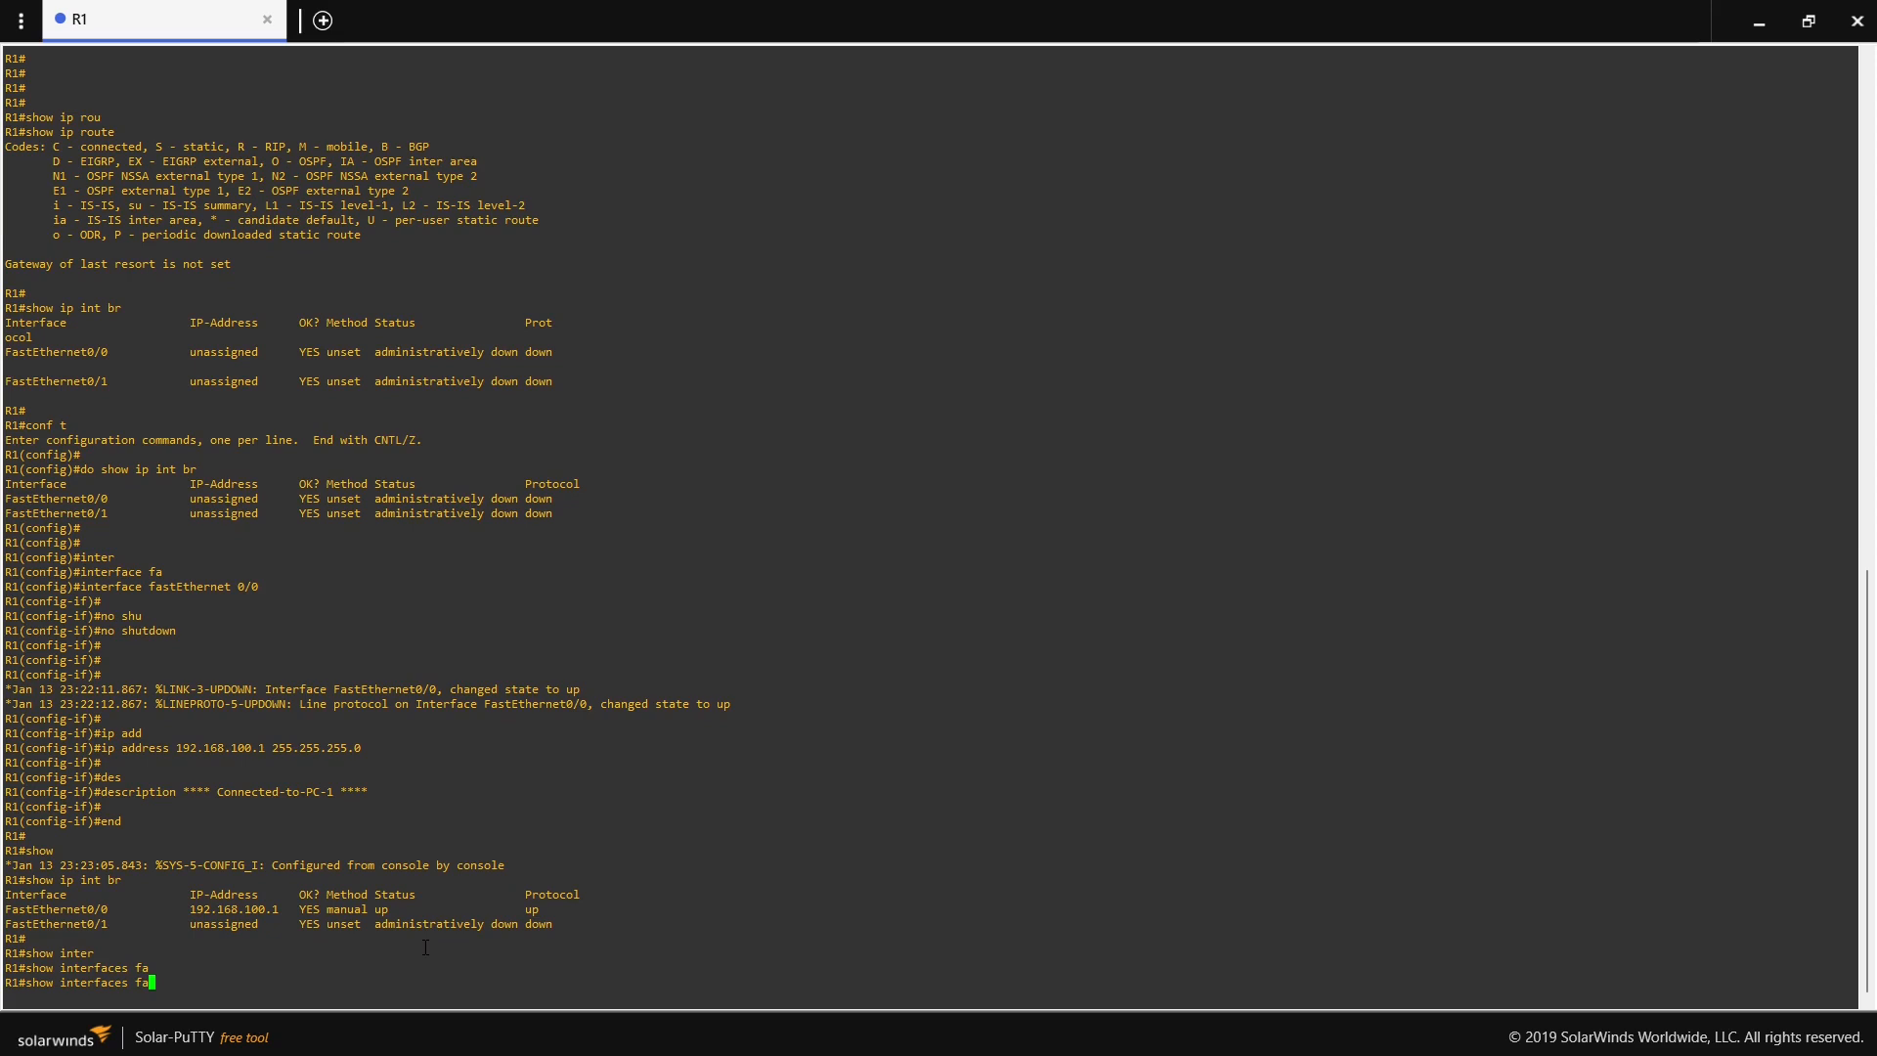
type("st")
key("Tab")
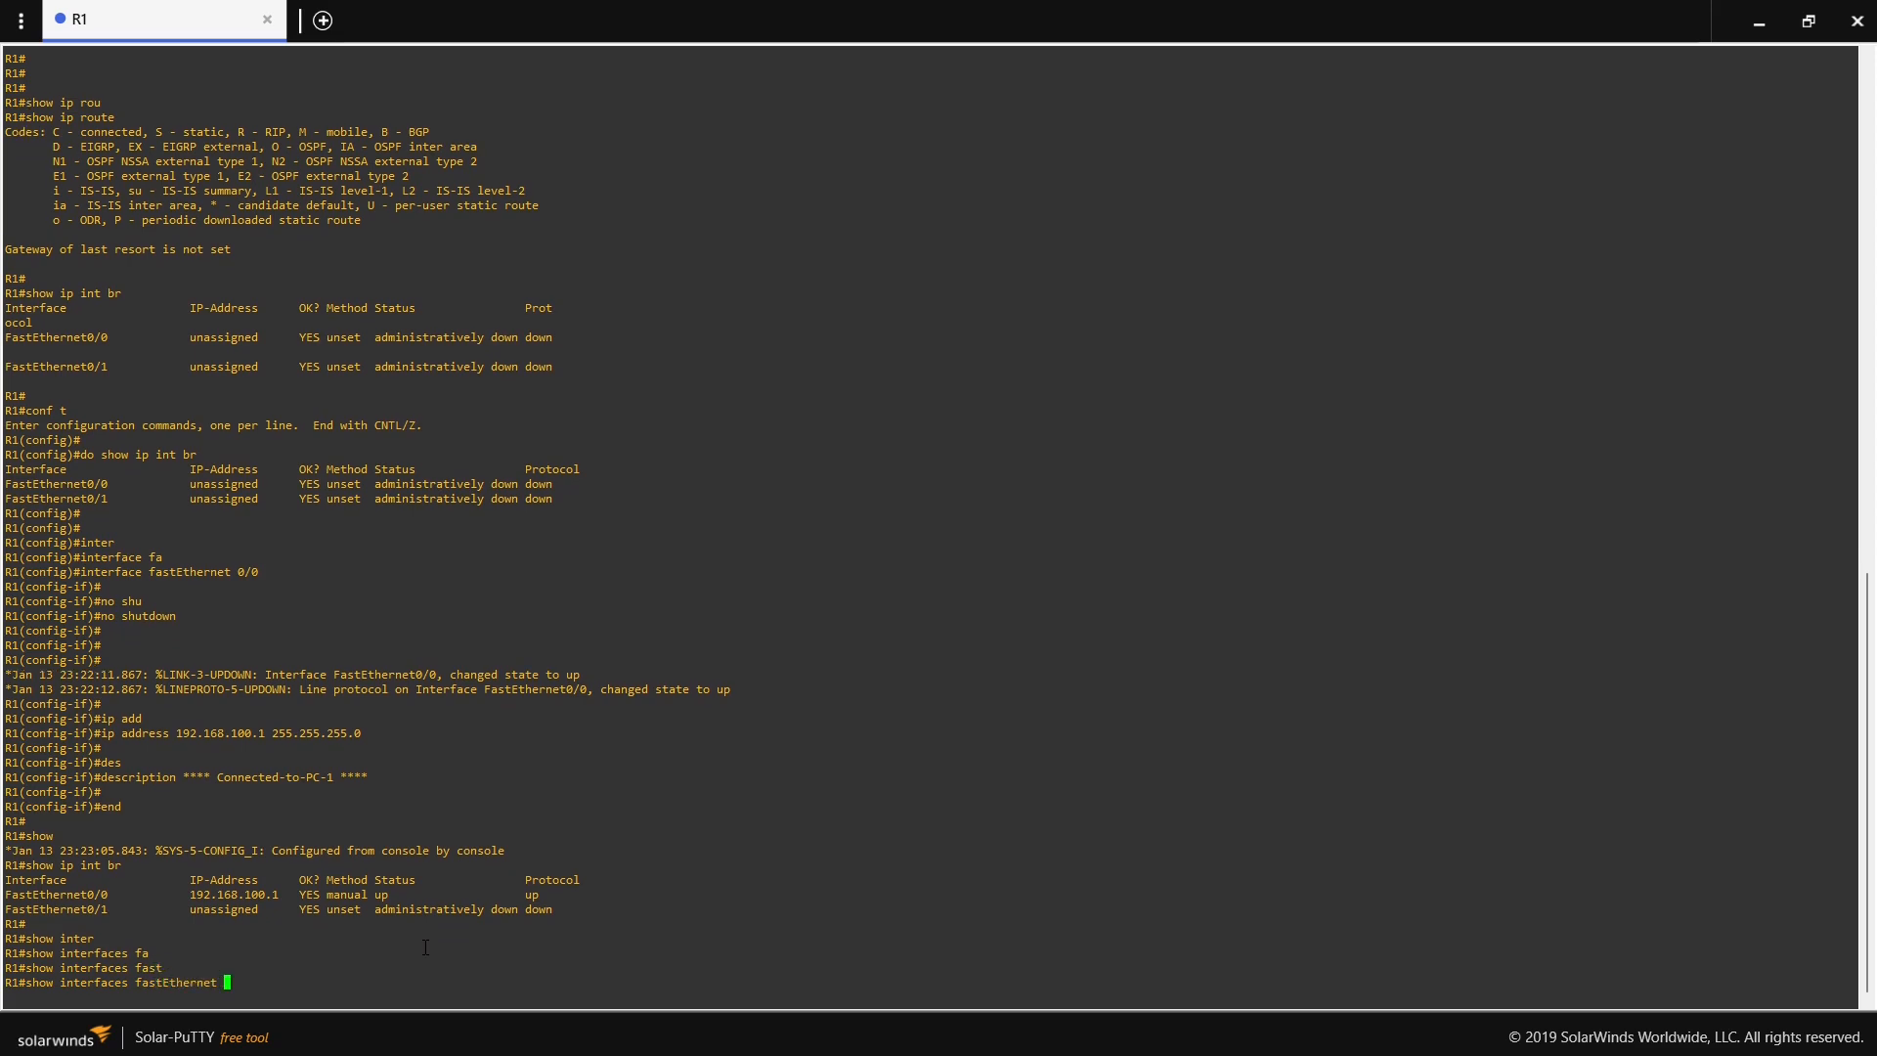
type("0/0")
key("Return")
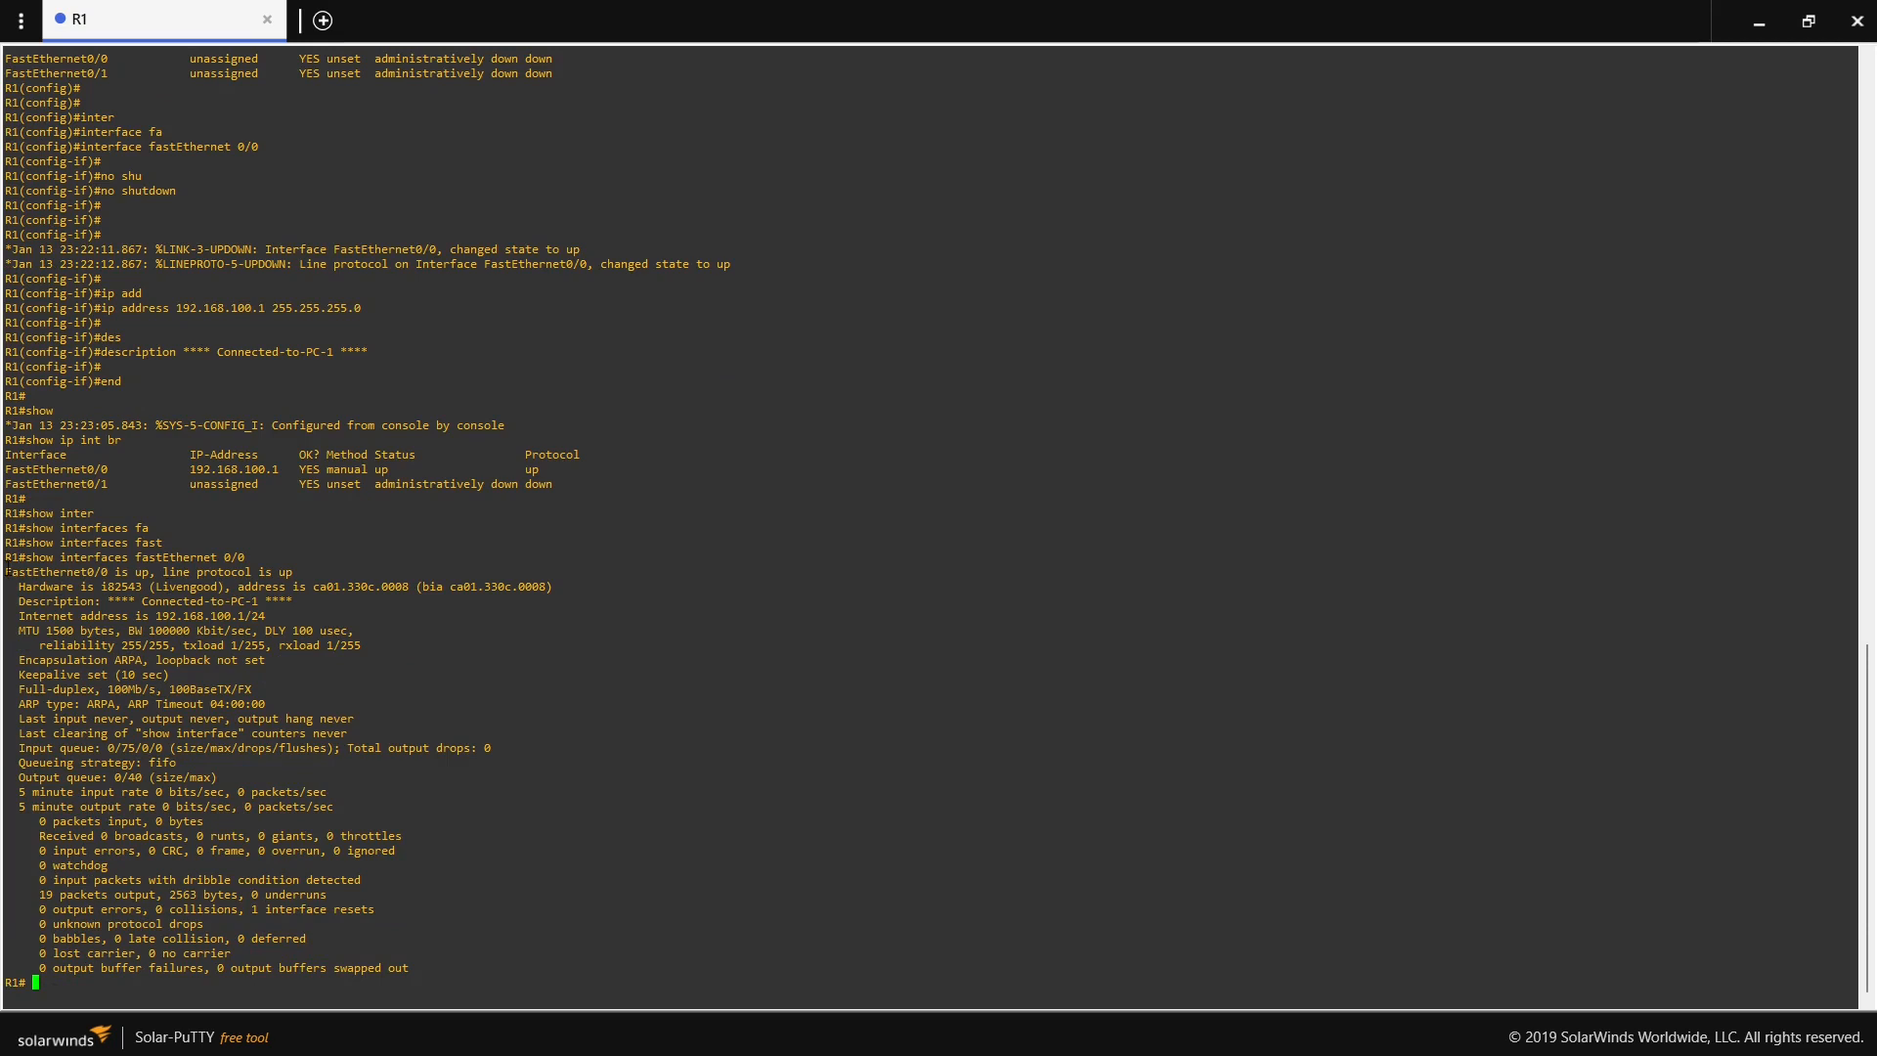
- Examine the interface state and line protocol state reported for FastEthernet0/0
left_click_drag(147, 574, 6, 573)
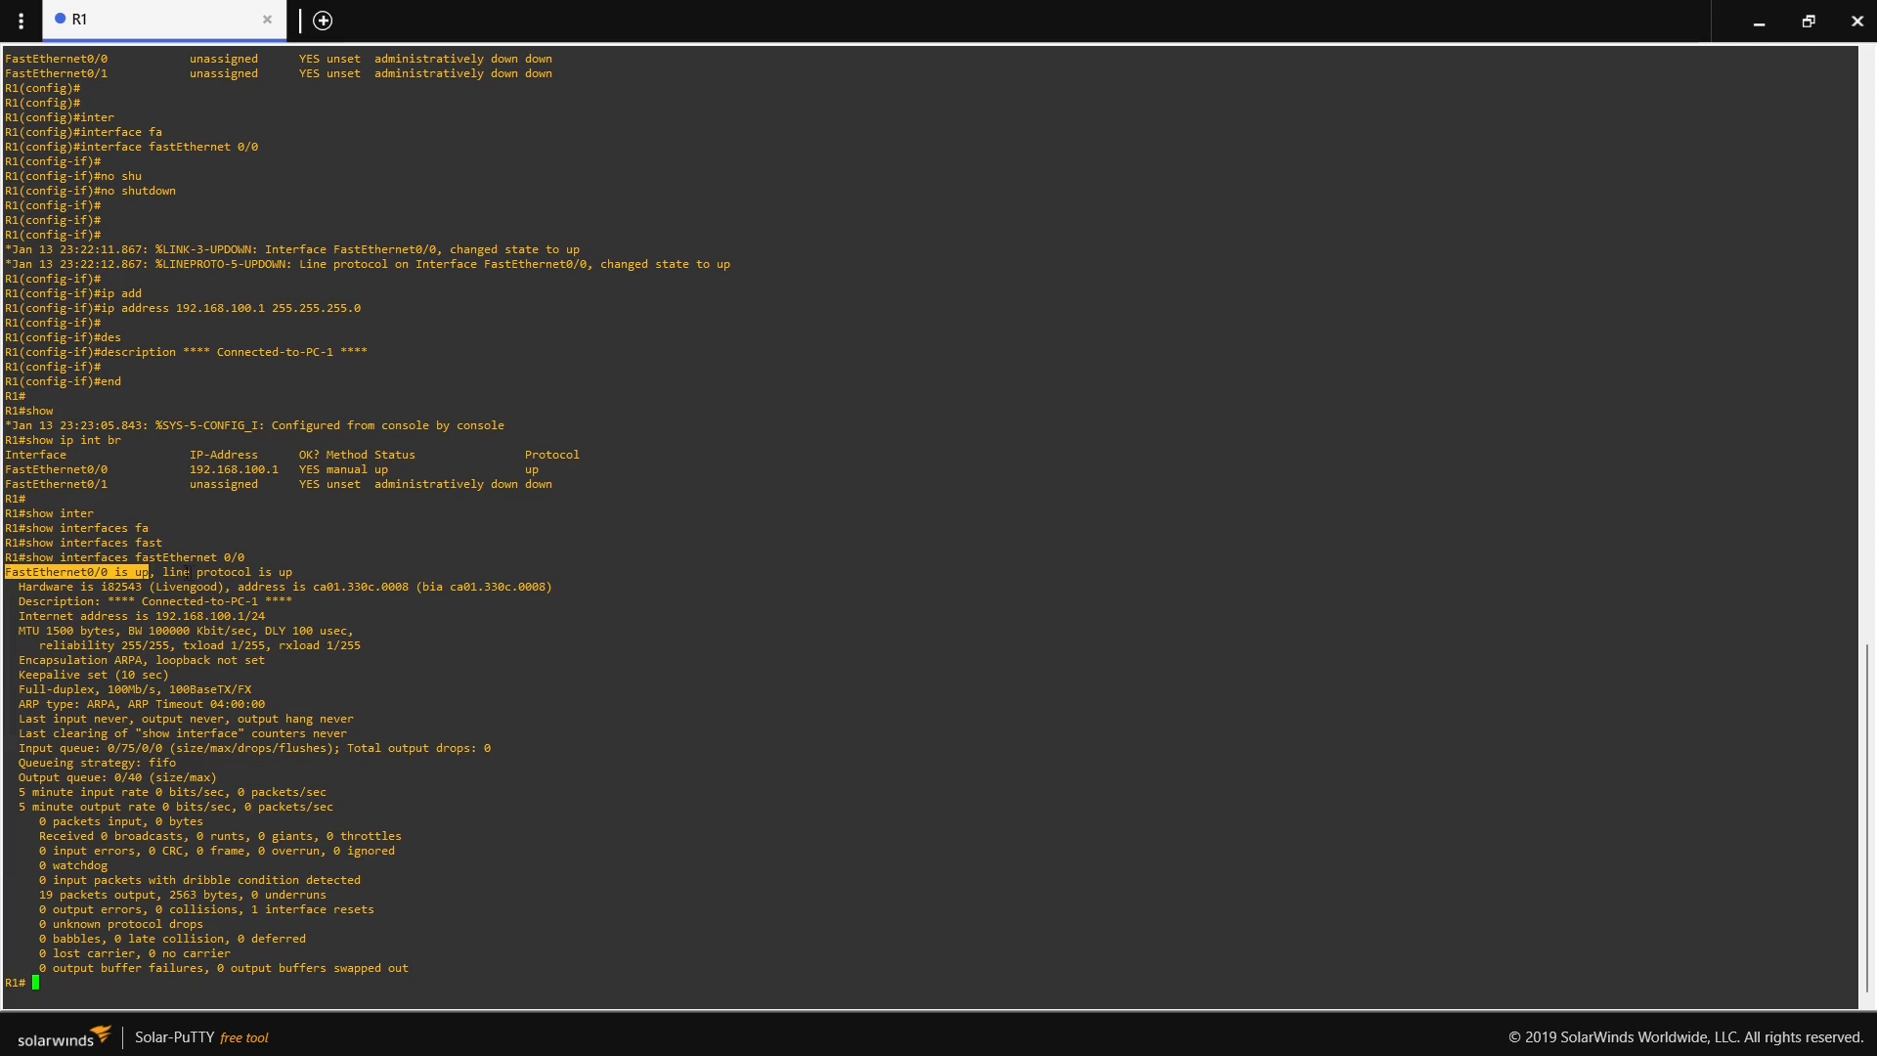
left_click_drag(157, 573, 296, 572)
left_click(273, 567)
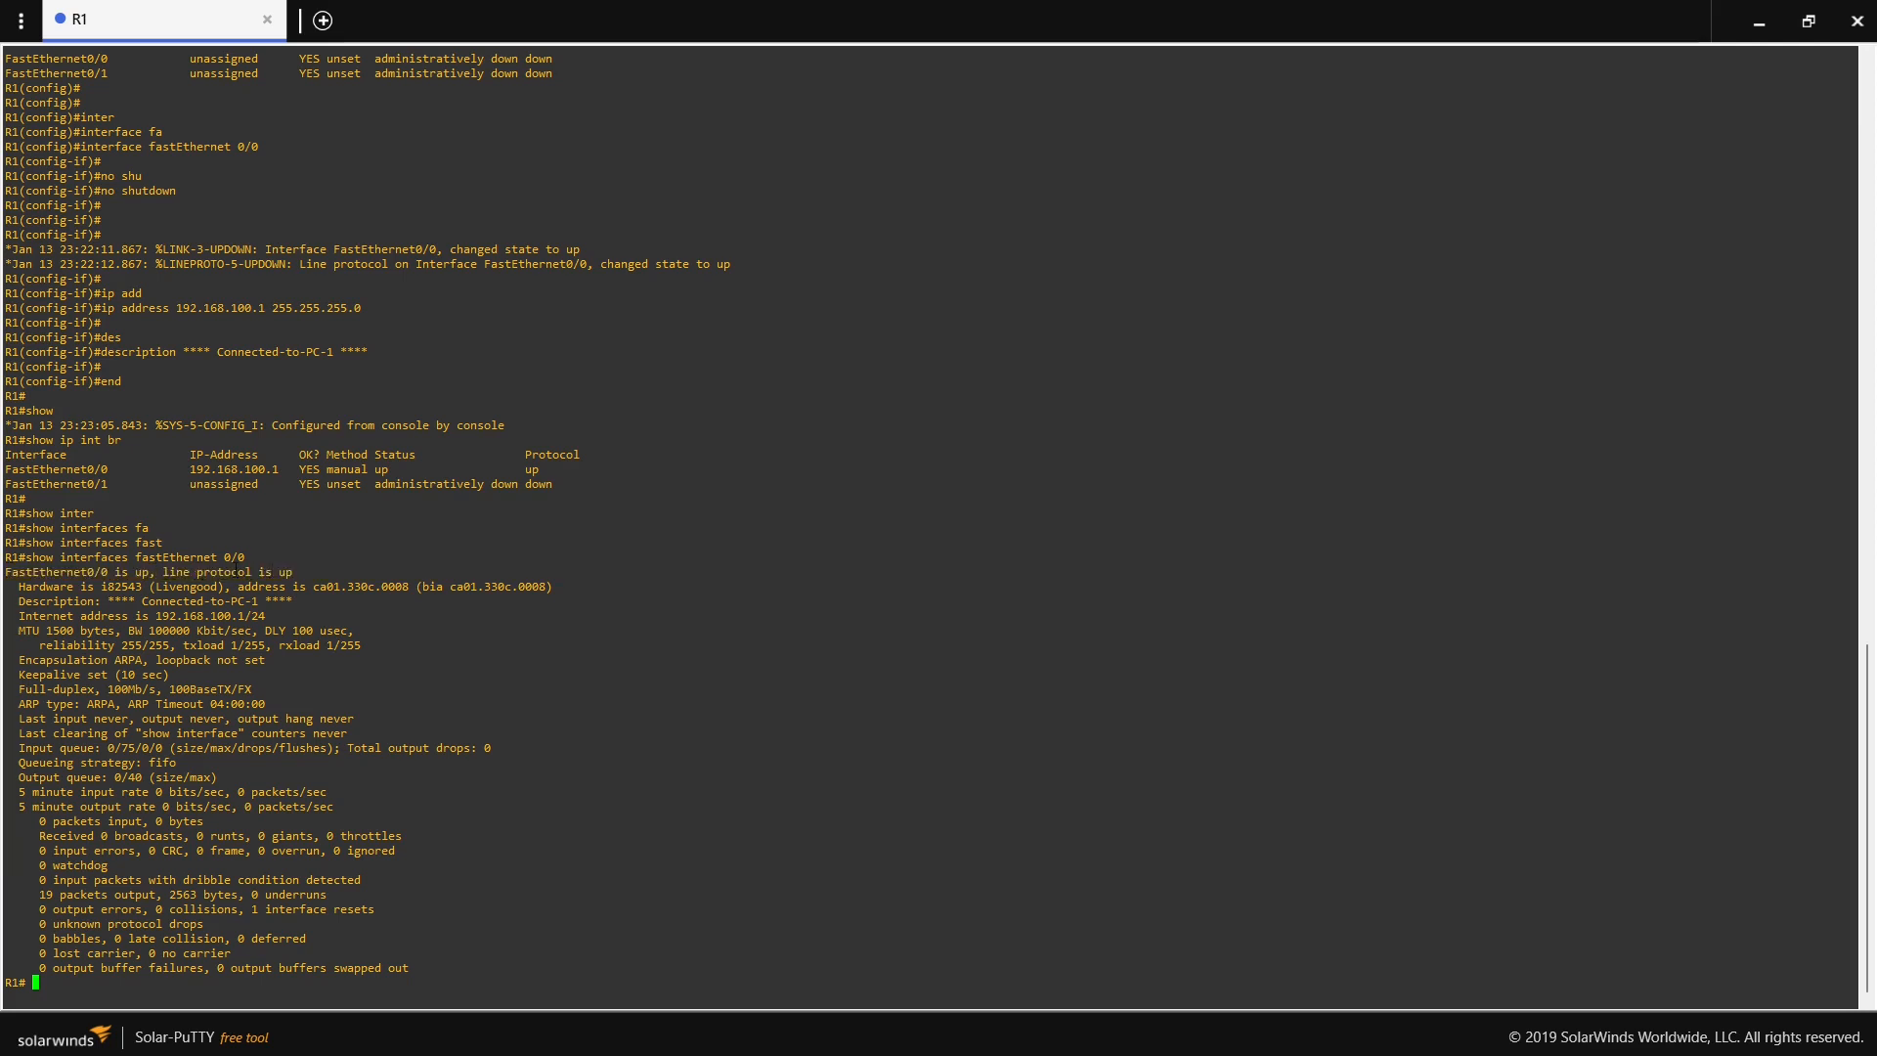
left_click_drag(167, 573, 296, 573)
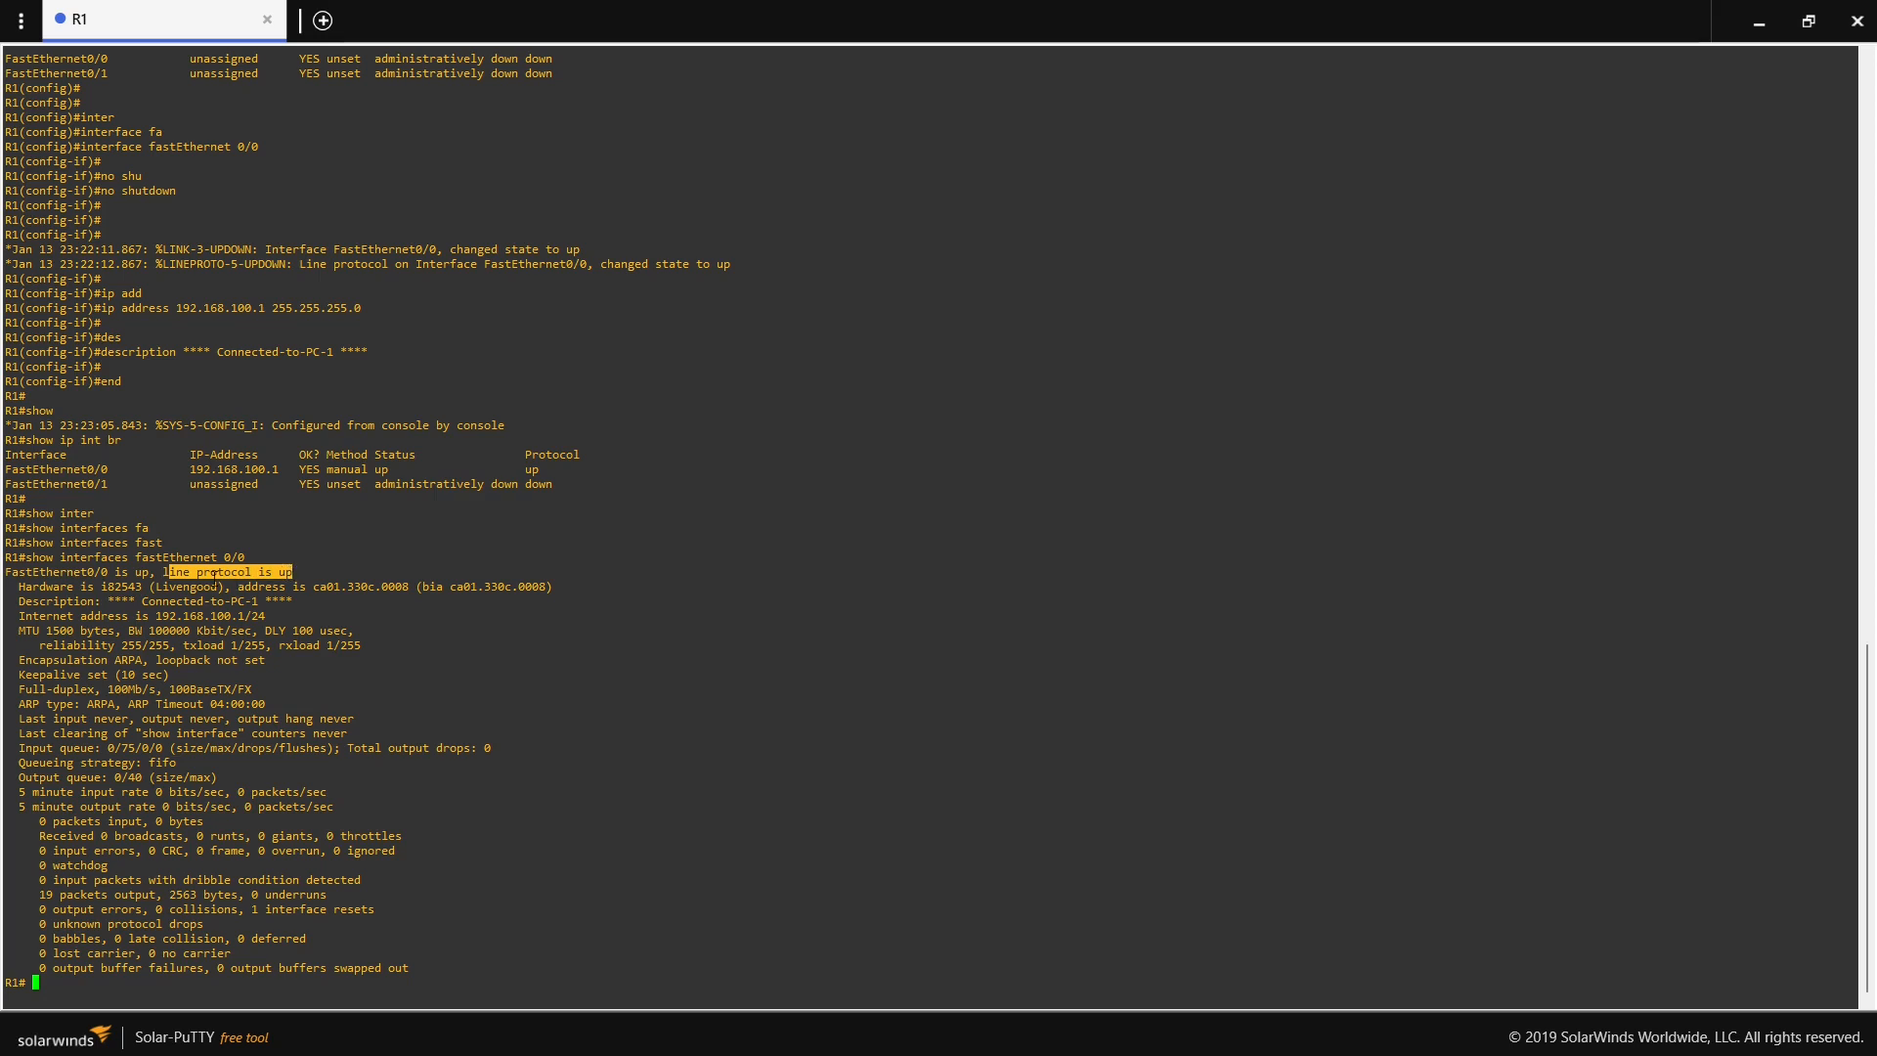
left_click_drag(164, 573, 291, 572)
- Close R1's console session and reopen it from the GNS3 topology in a maximized window
left_click(269, 19)
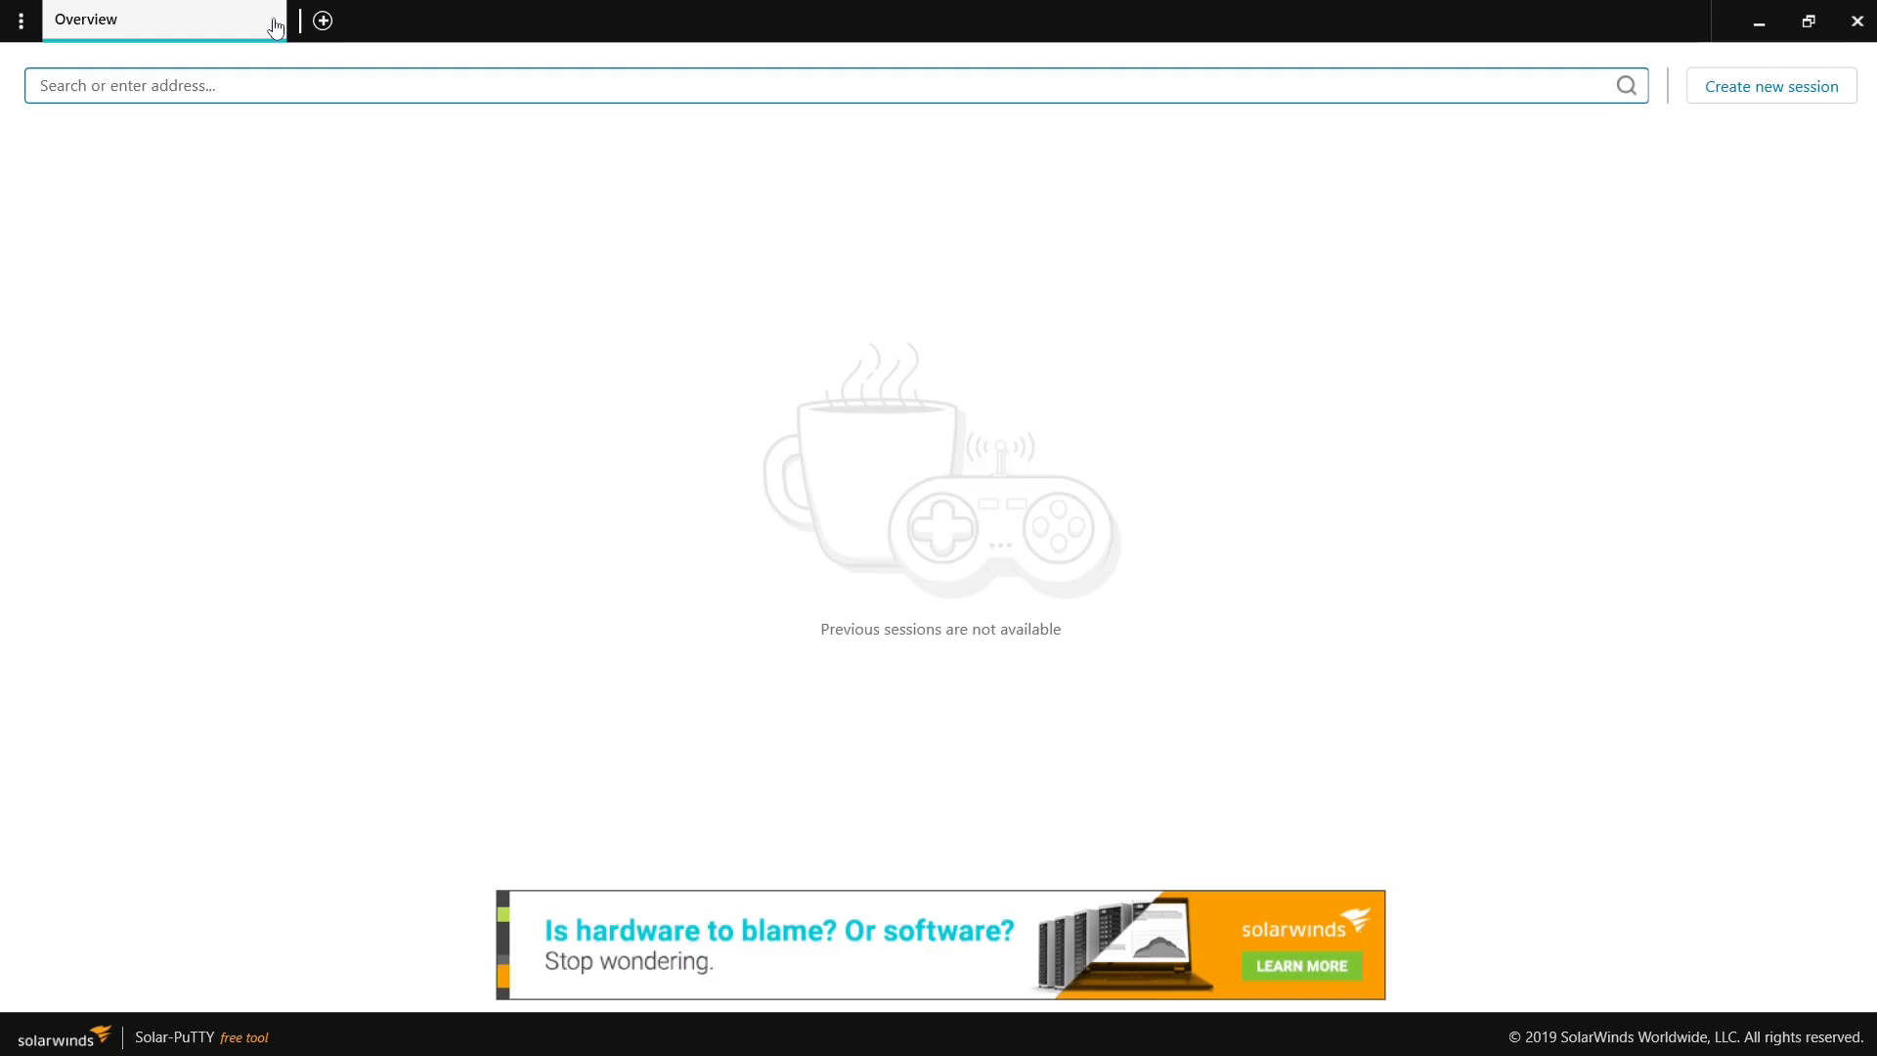
left_click(1857, 21)
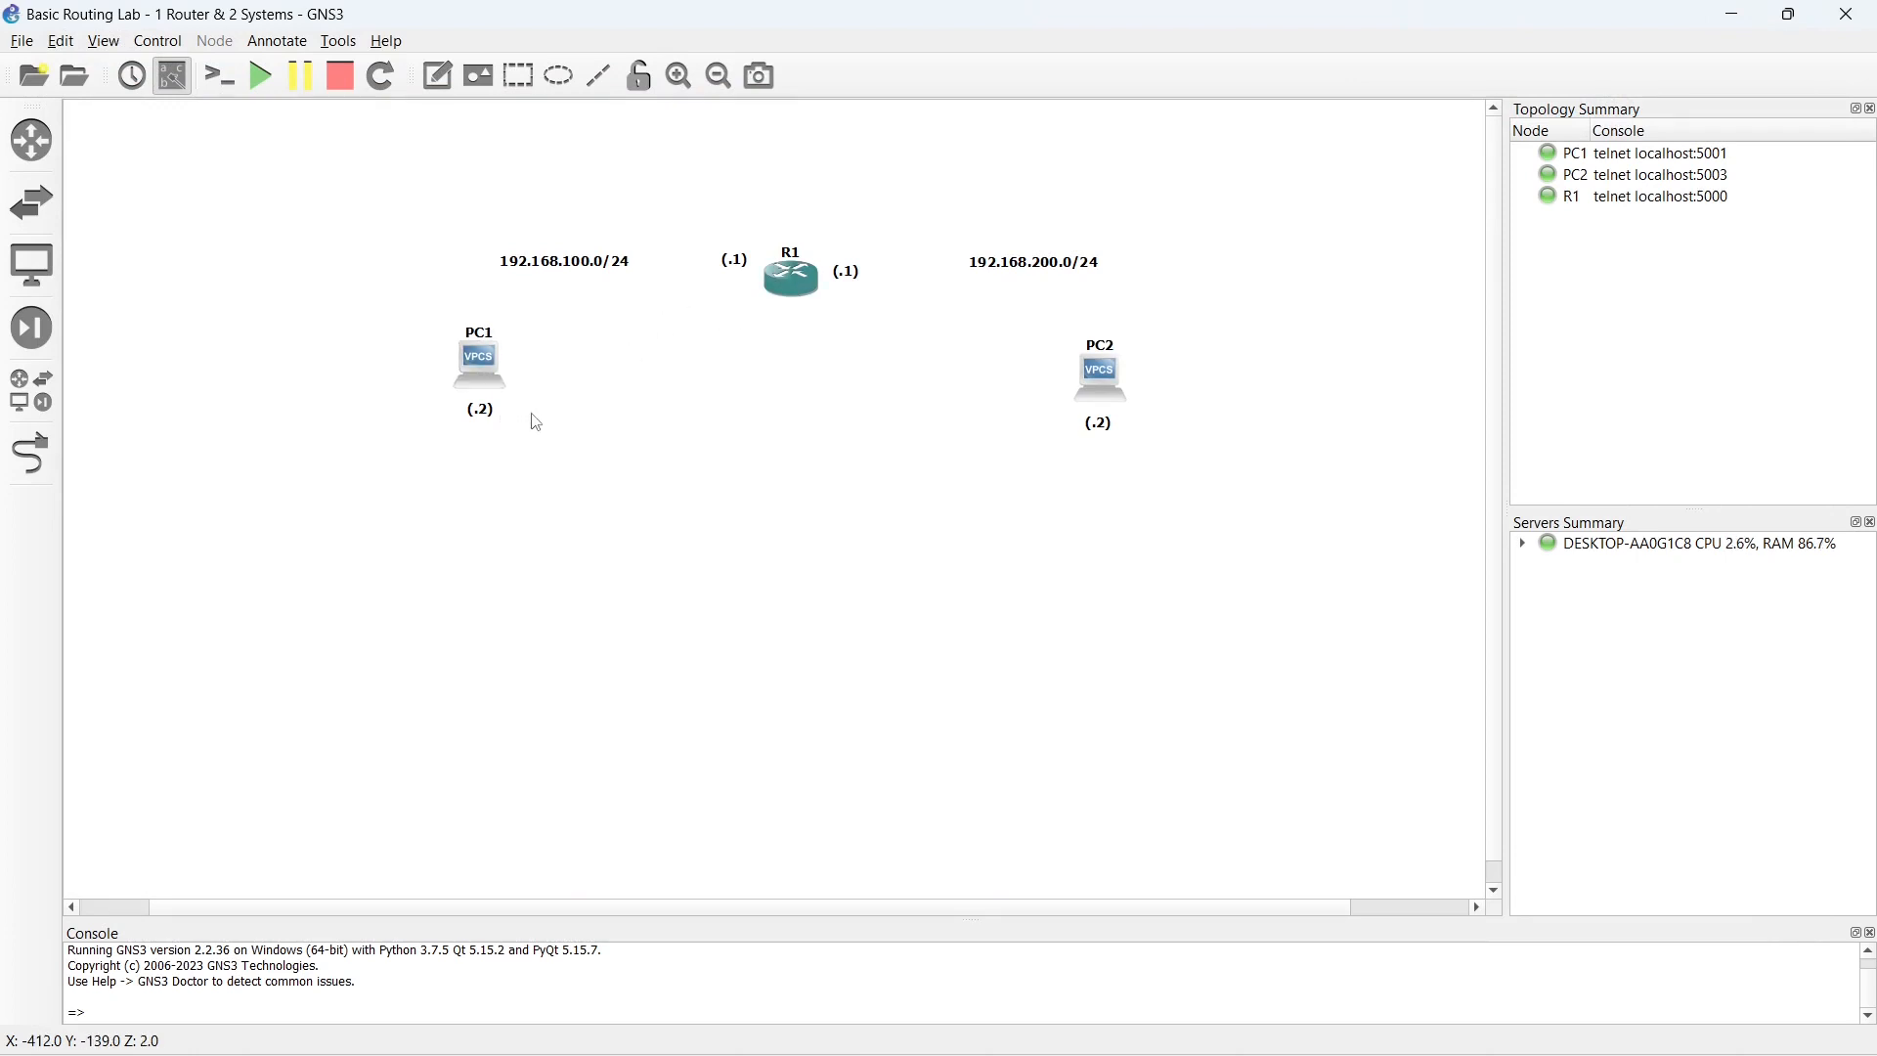
left_click(809, 295)
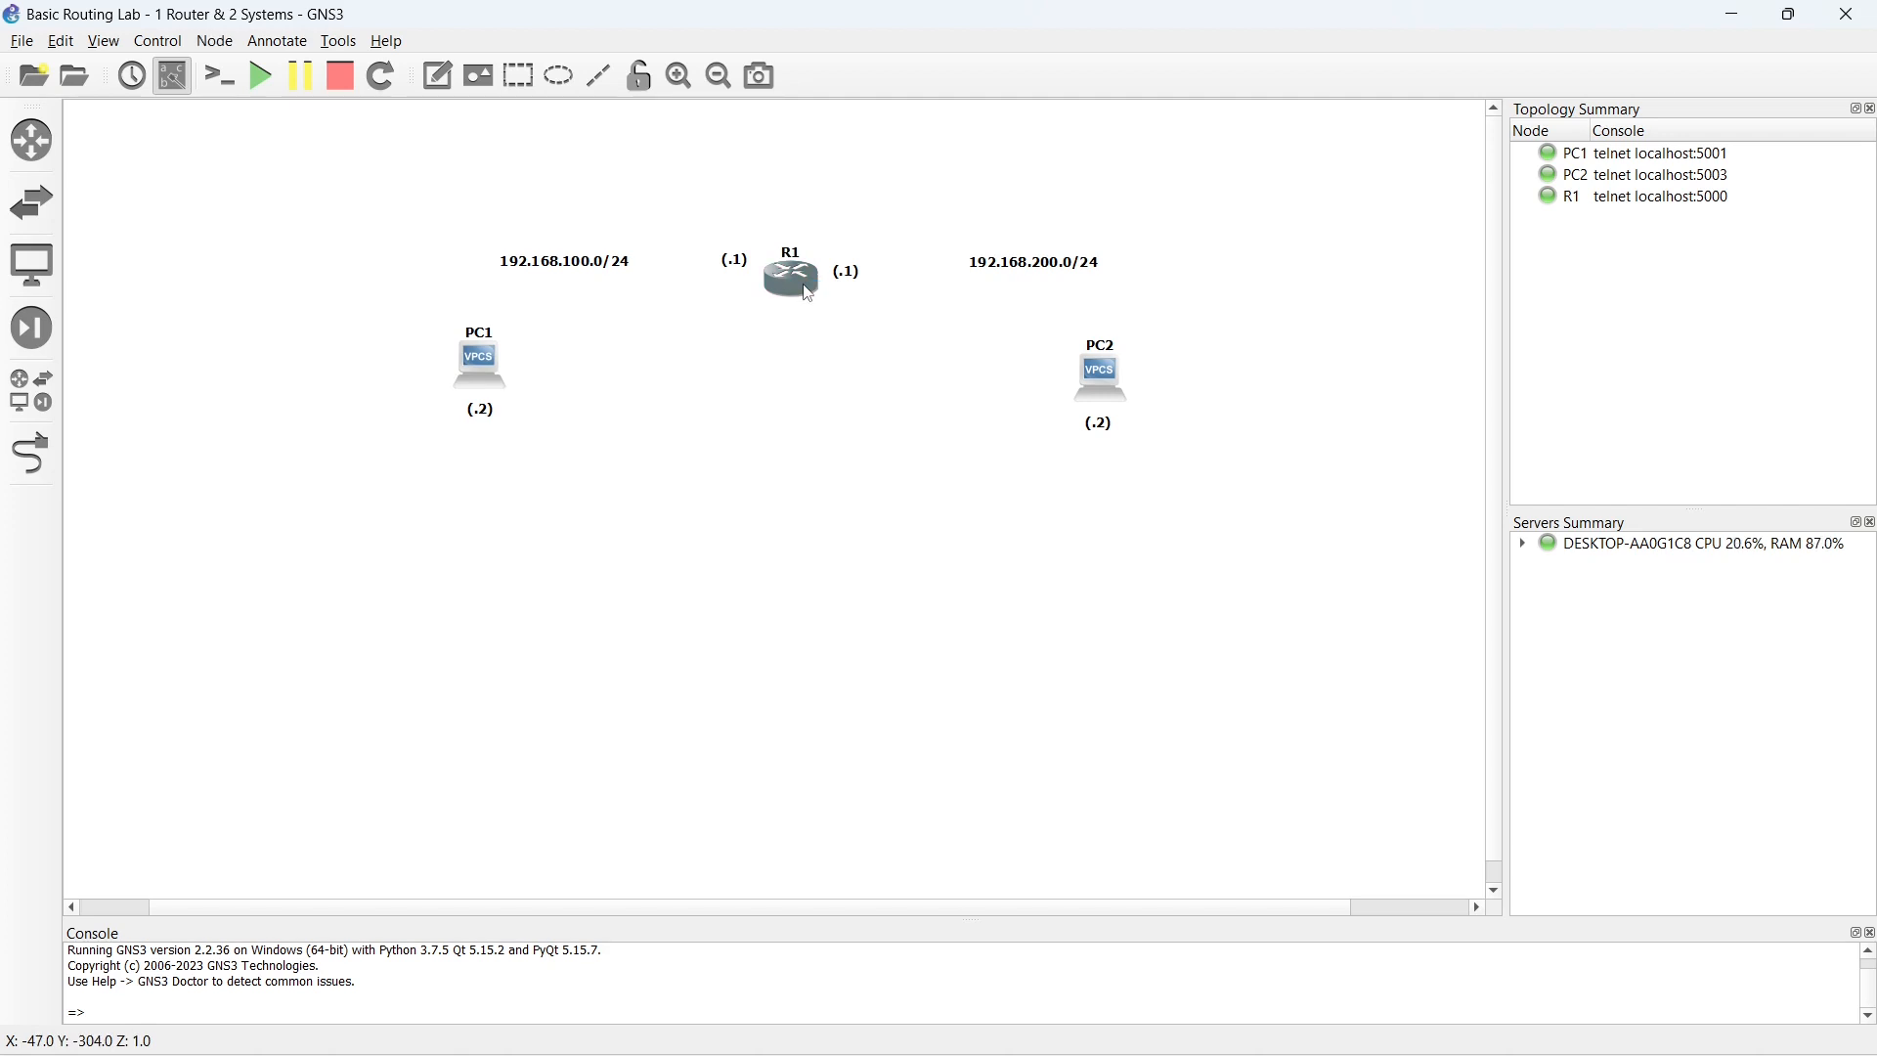
double_click(808, 295)
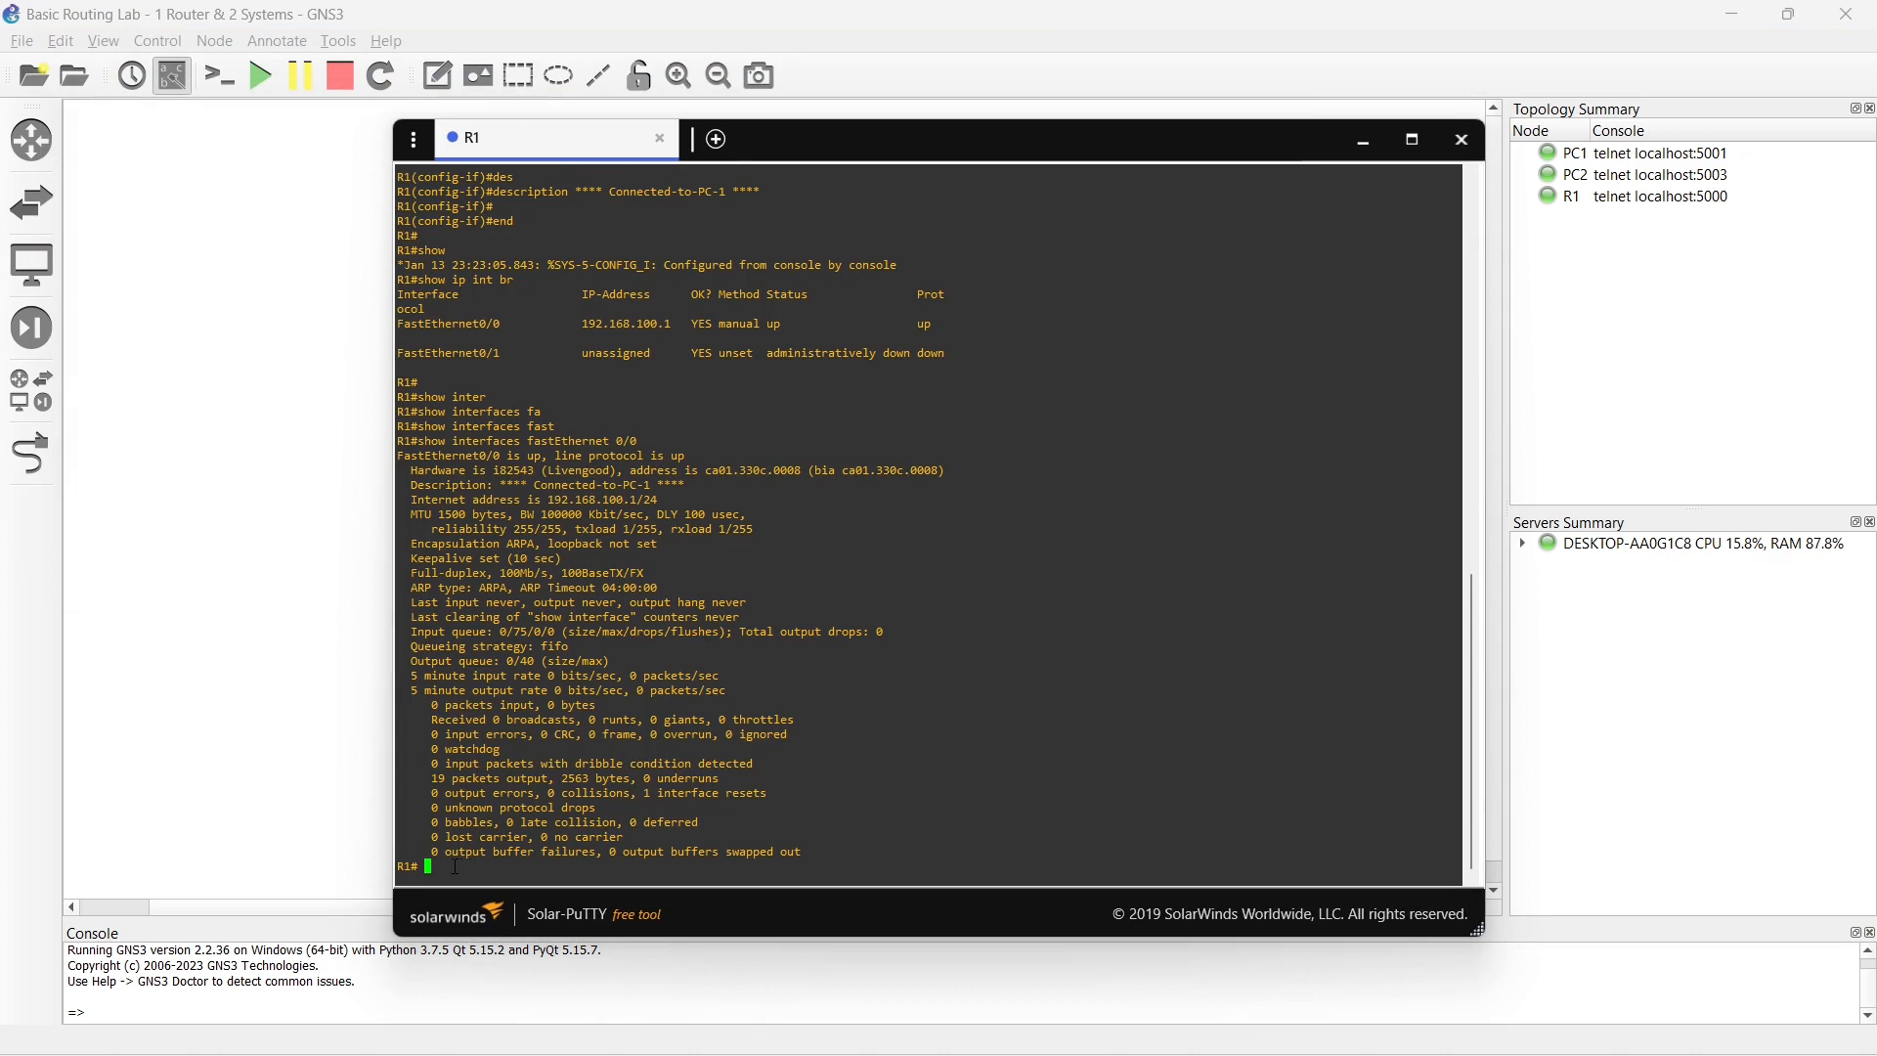
key("Return")
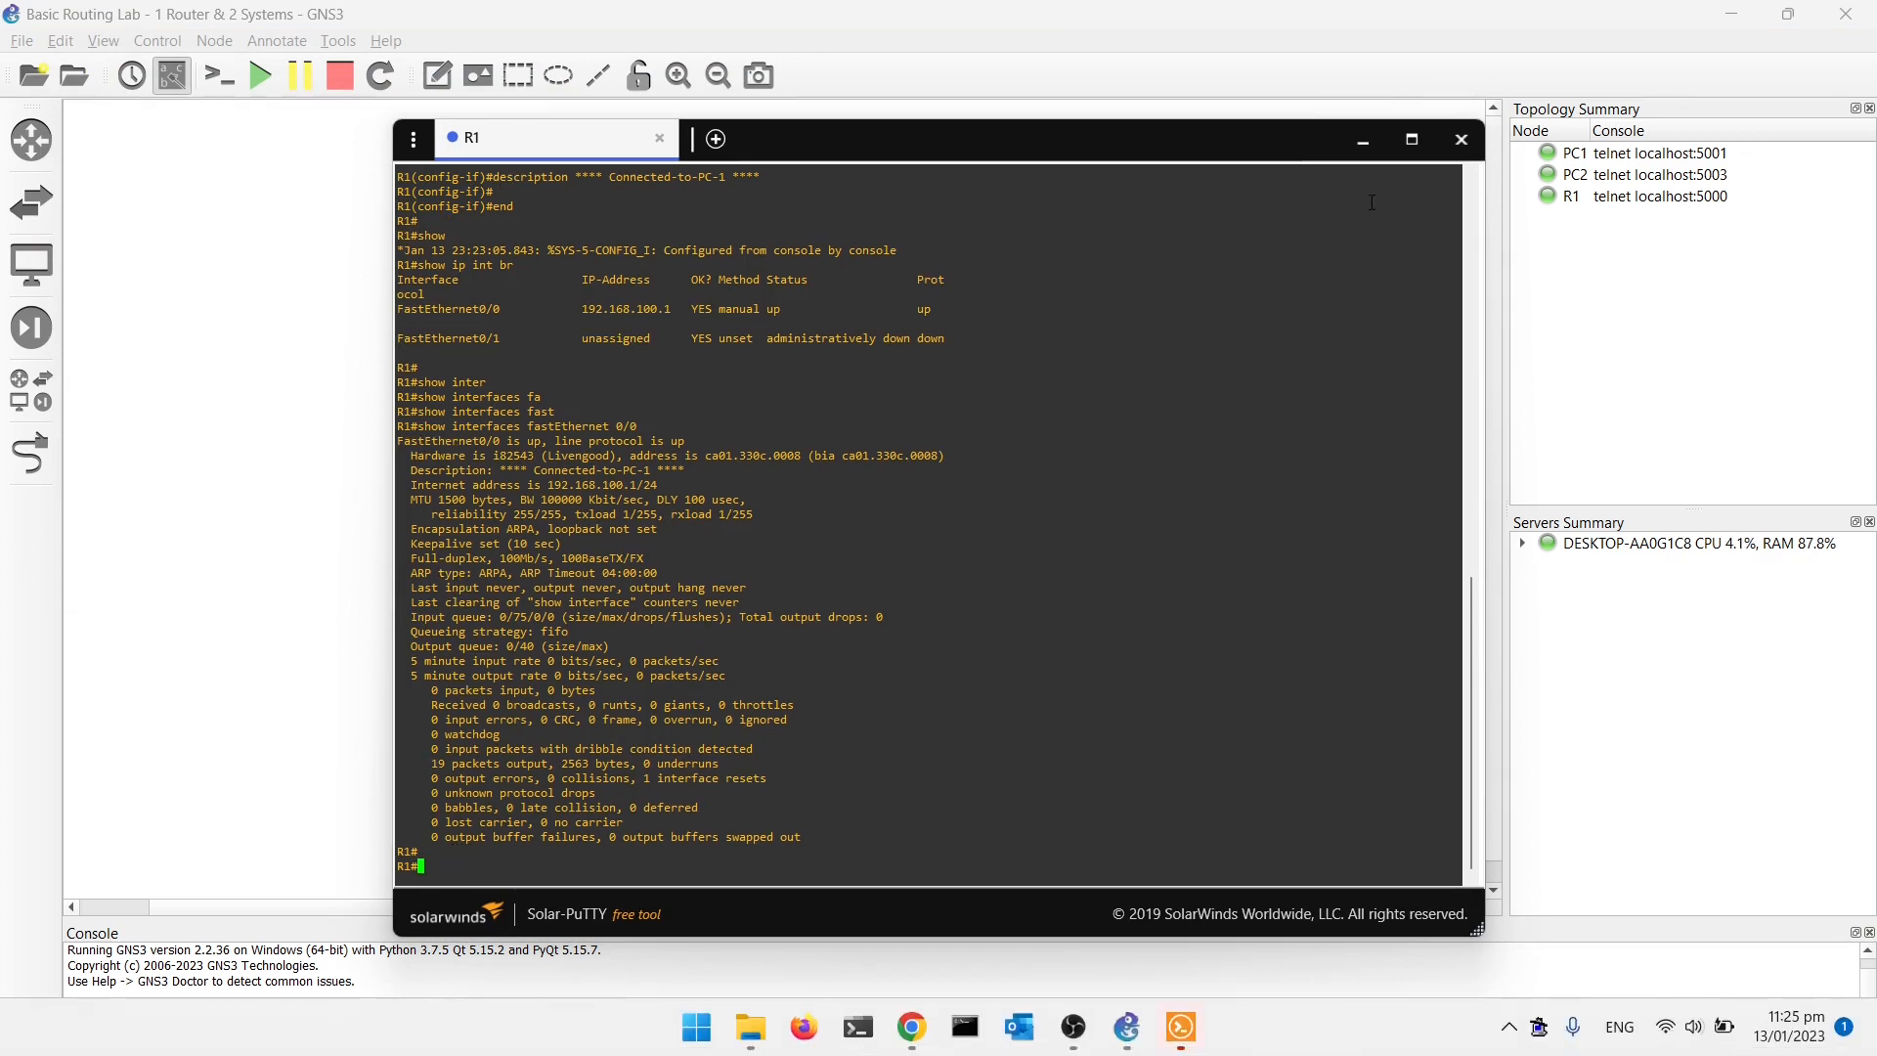
left_click(1411, 140)
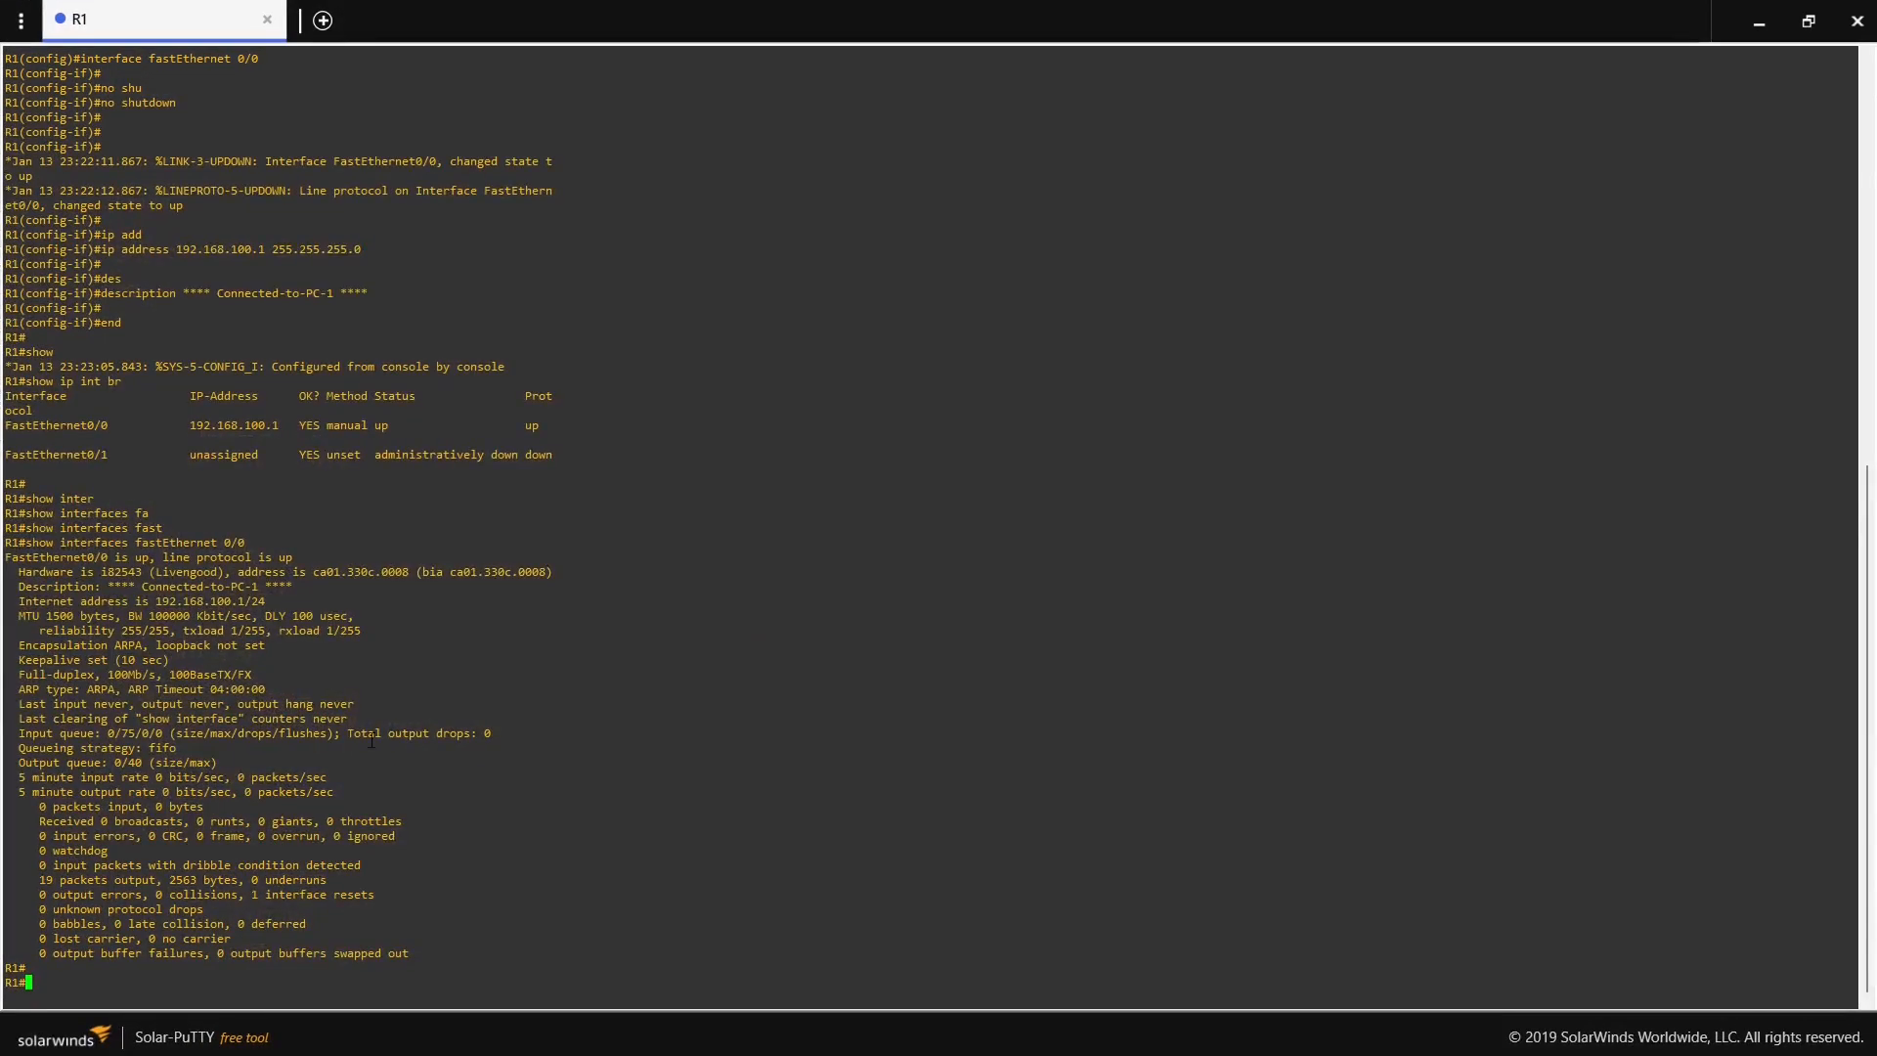
- Display R1's IP routing table with show ip route
type("show ip rou")
key("Tab")
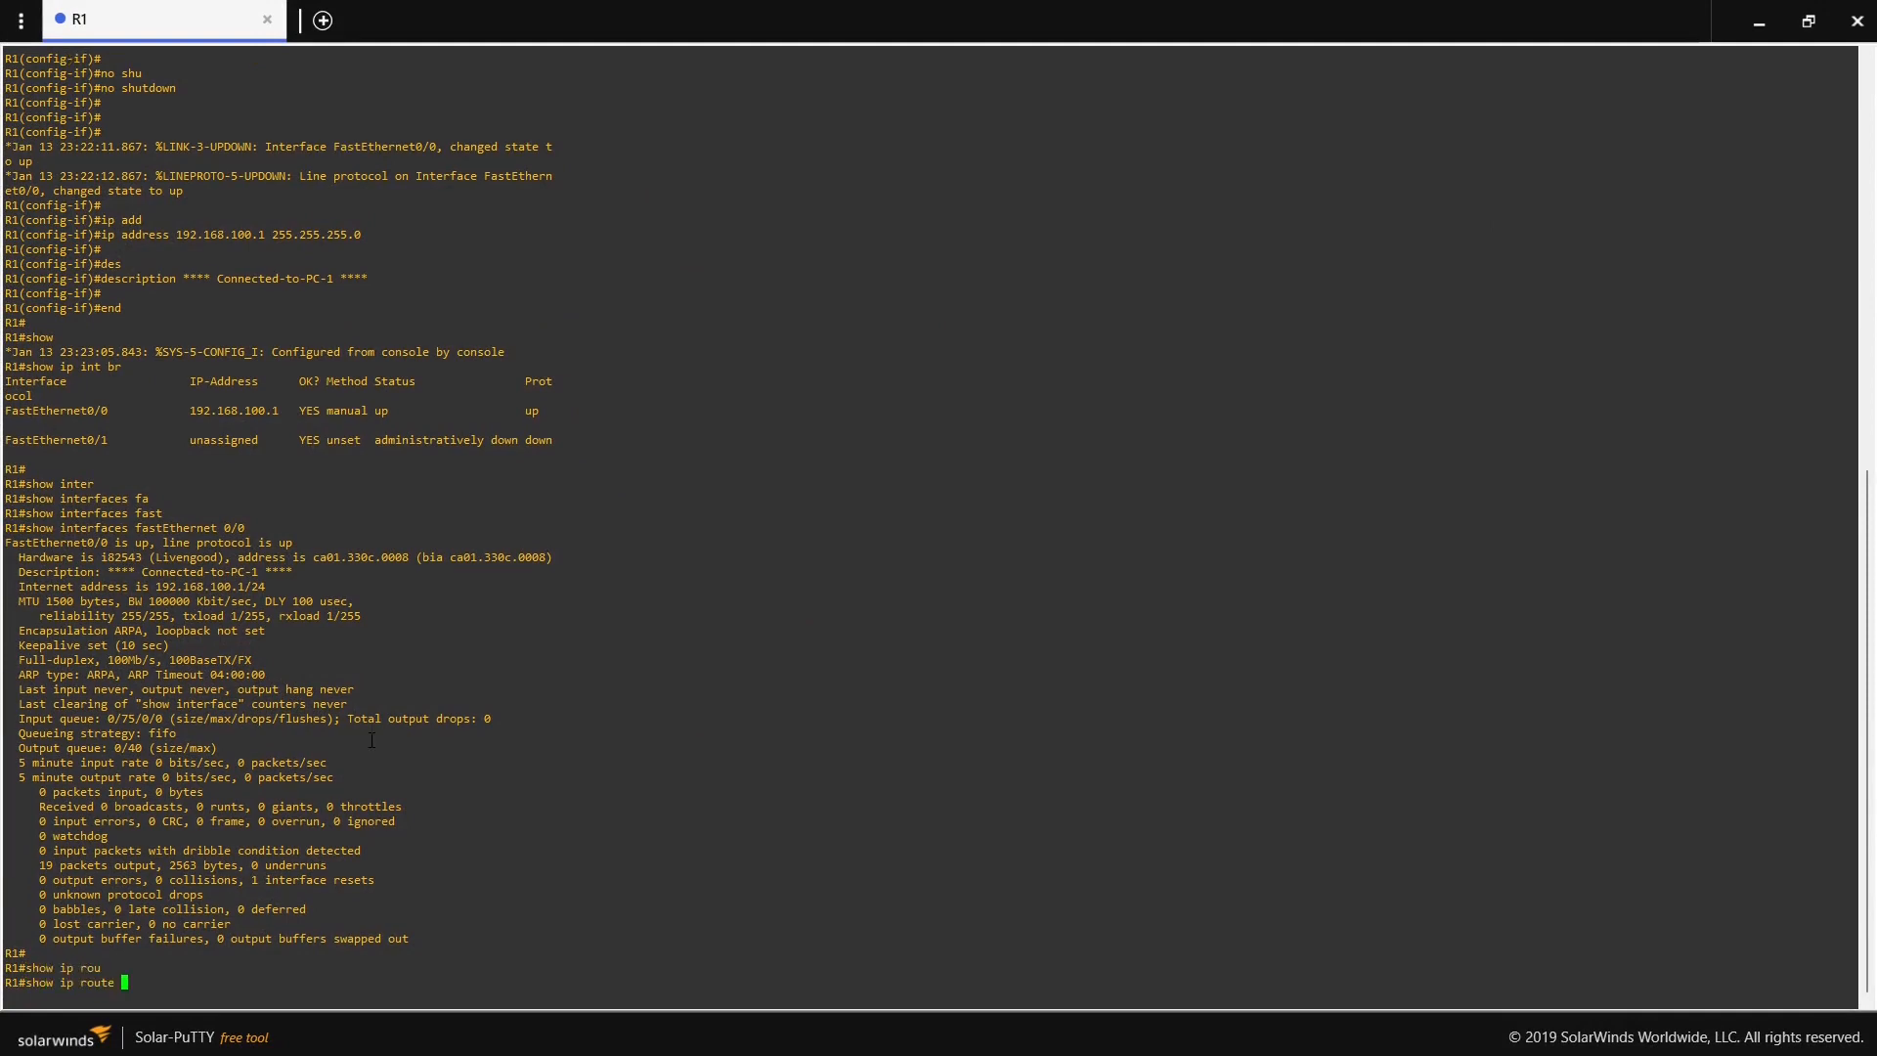
key("Return")
key("Return")
key("Return")
key("Return")
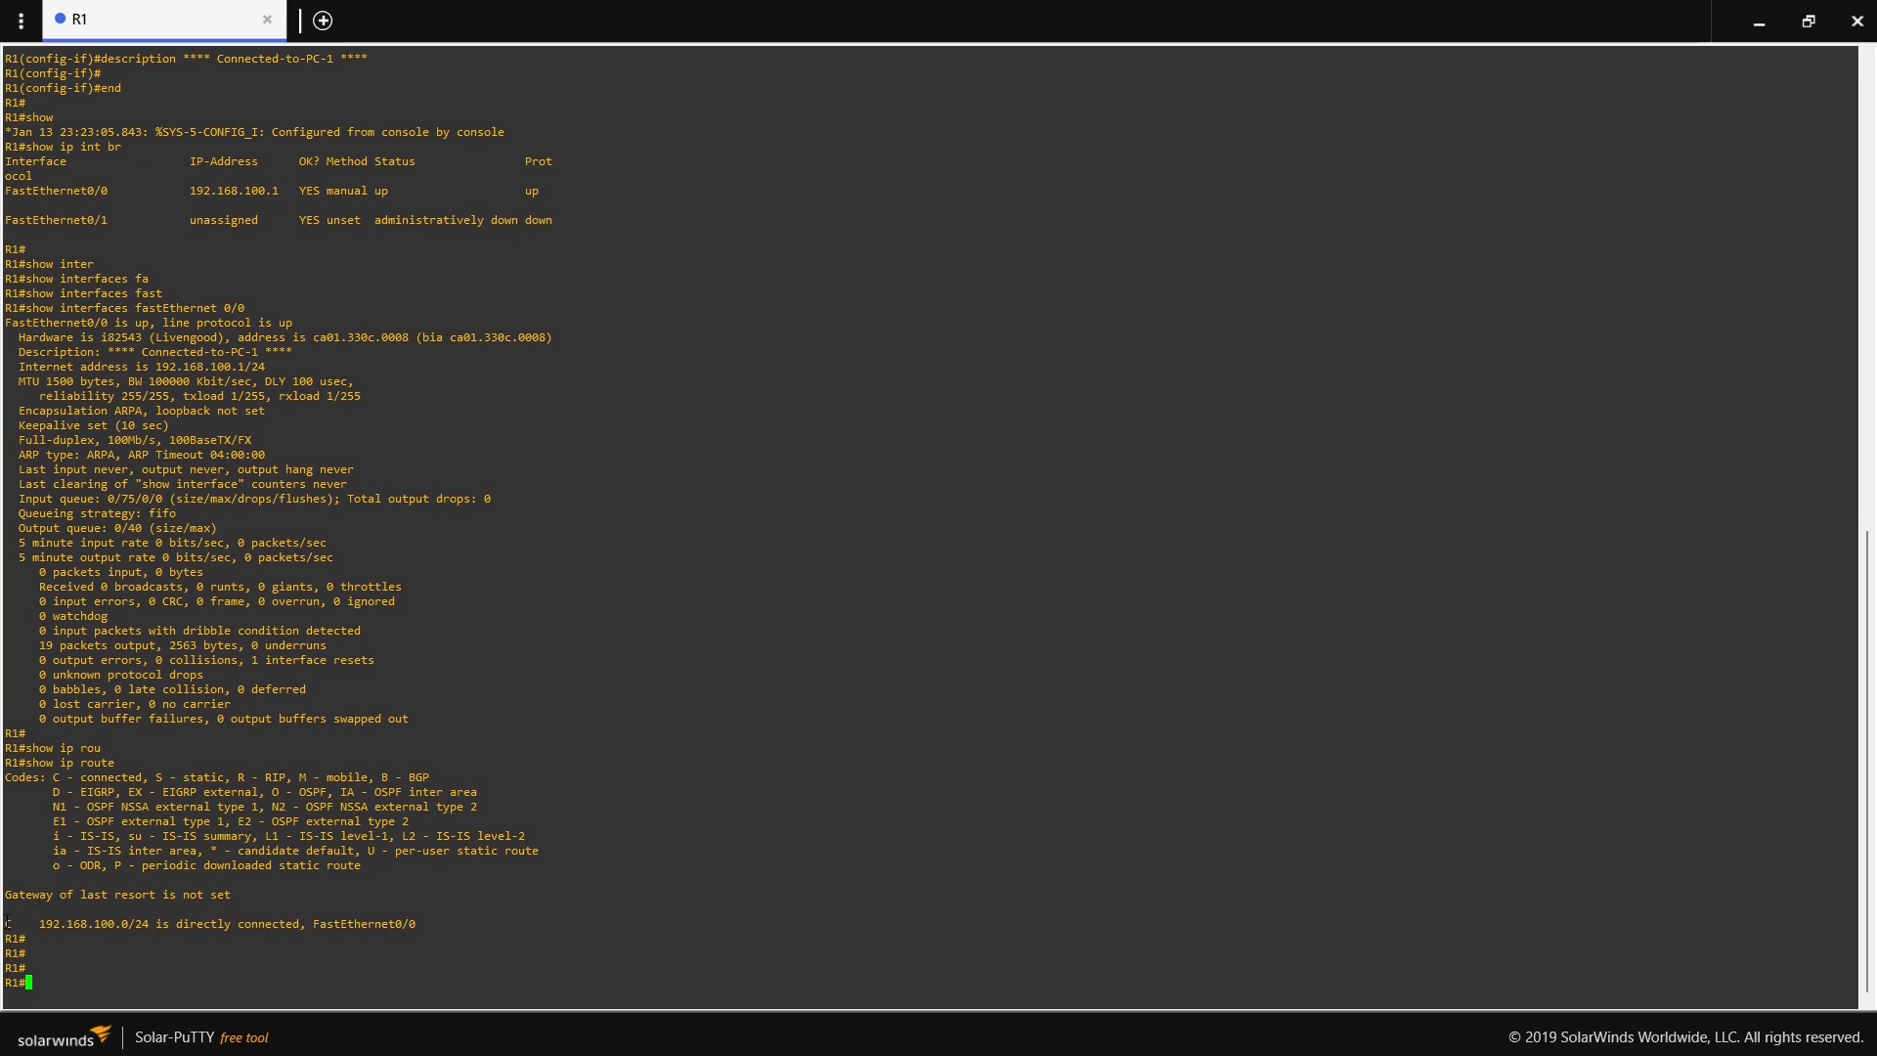
- Examine the connected network entry and route codes in R1's routing table, comparing them with FastEthernet0/0's protocol status
left_click_drag(8, 922, 417, 923)
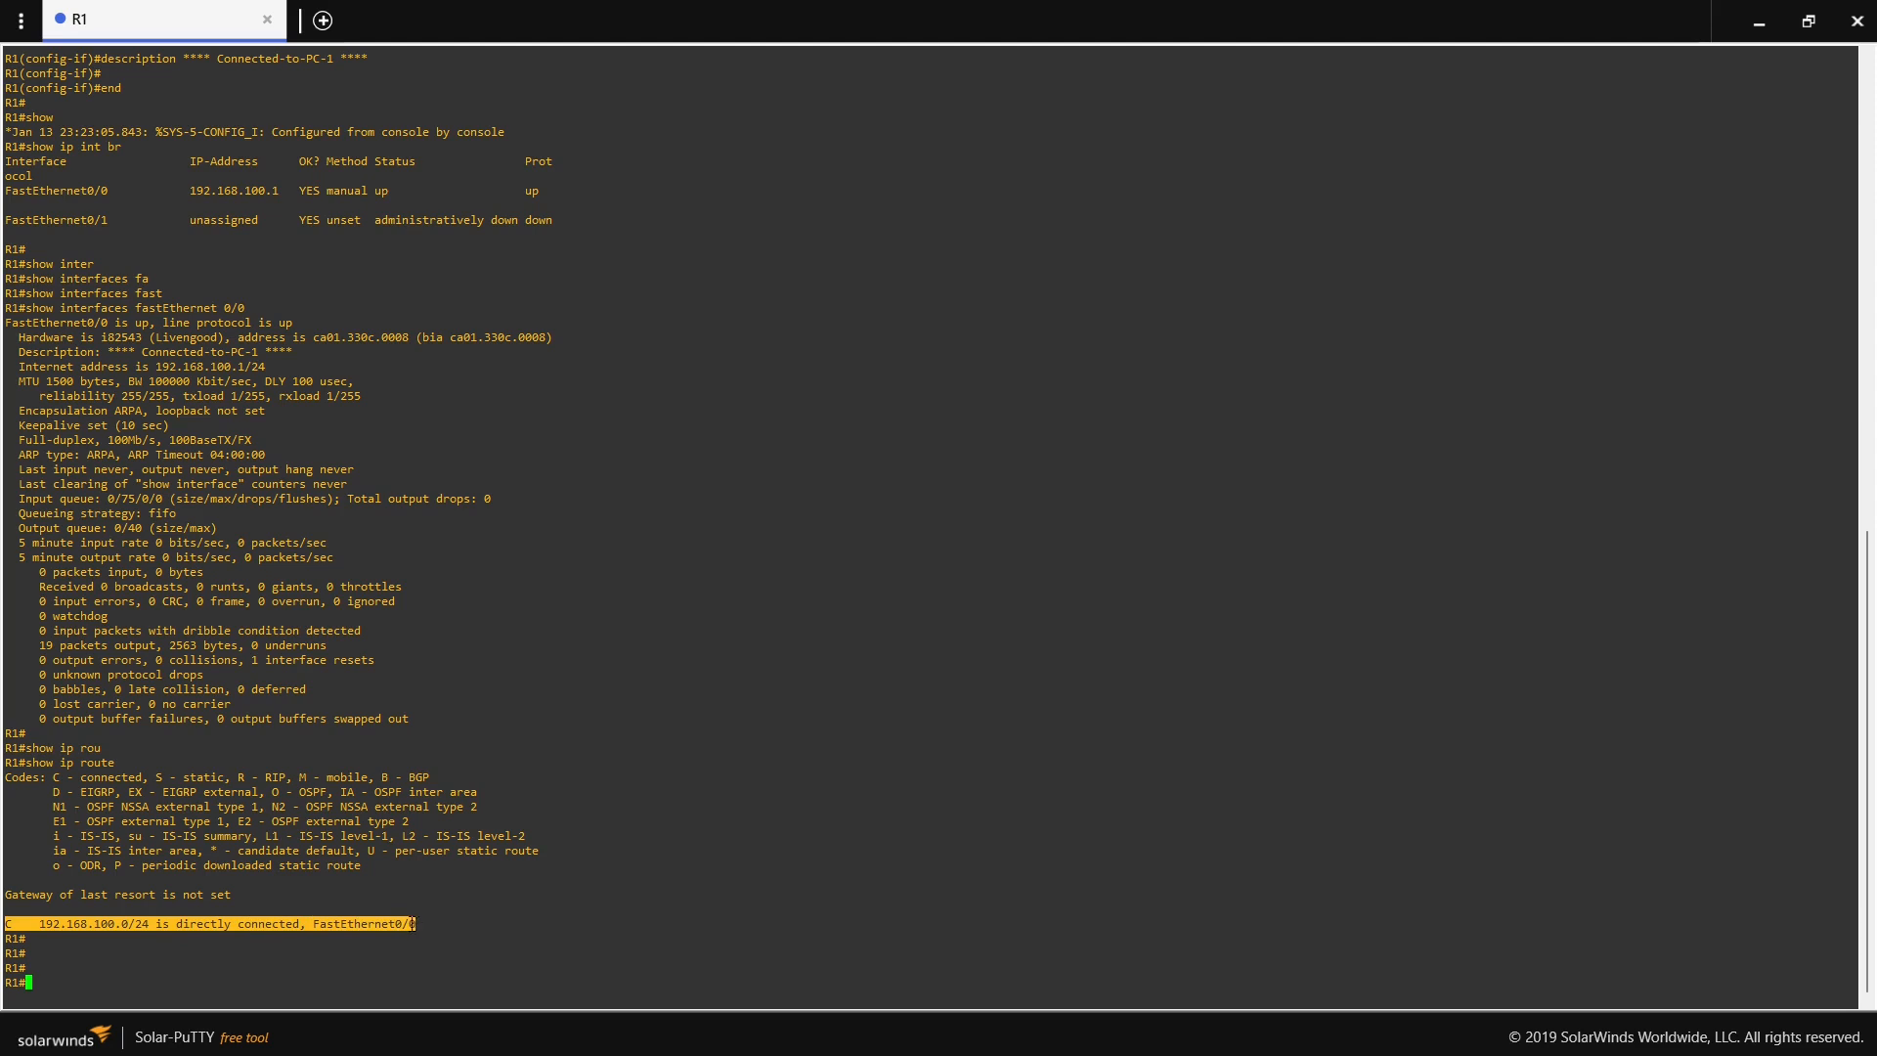
left_click_drag(527, 191, 543, 191)
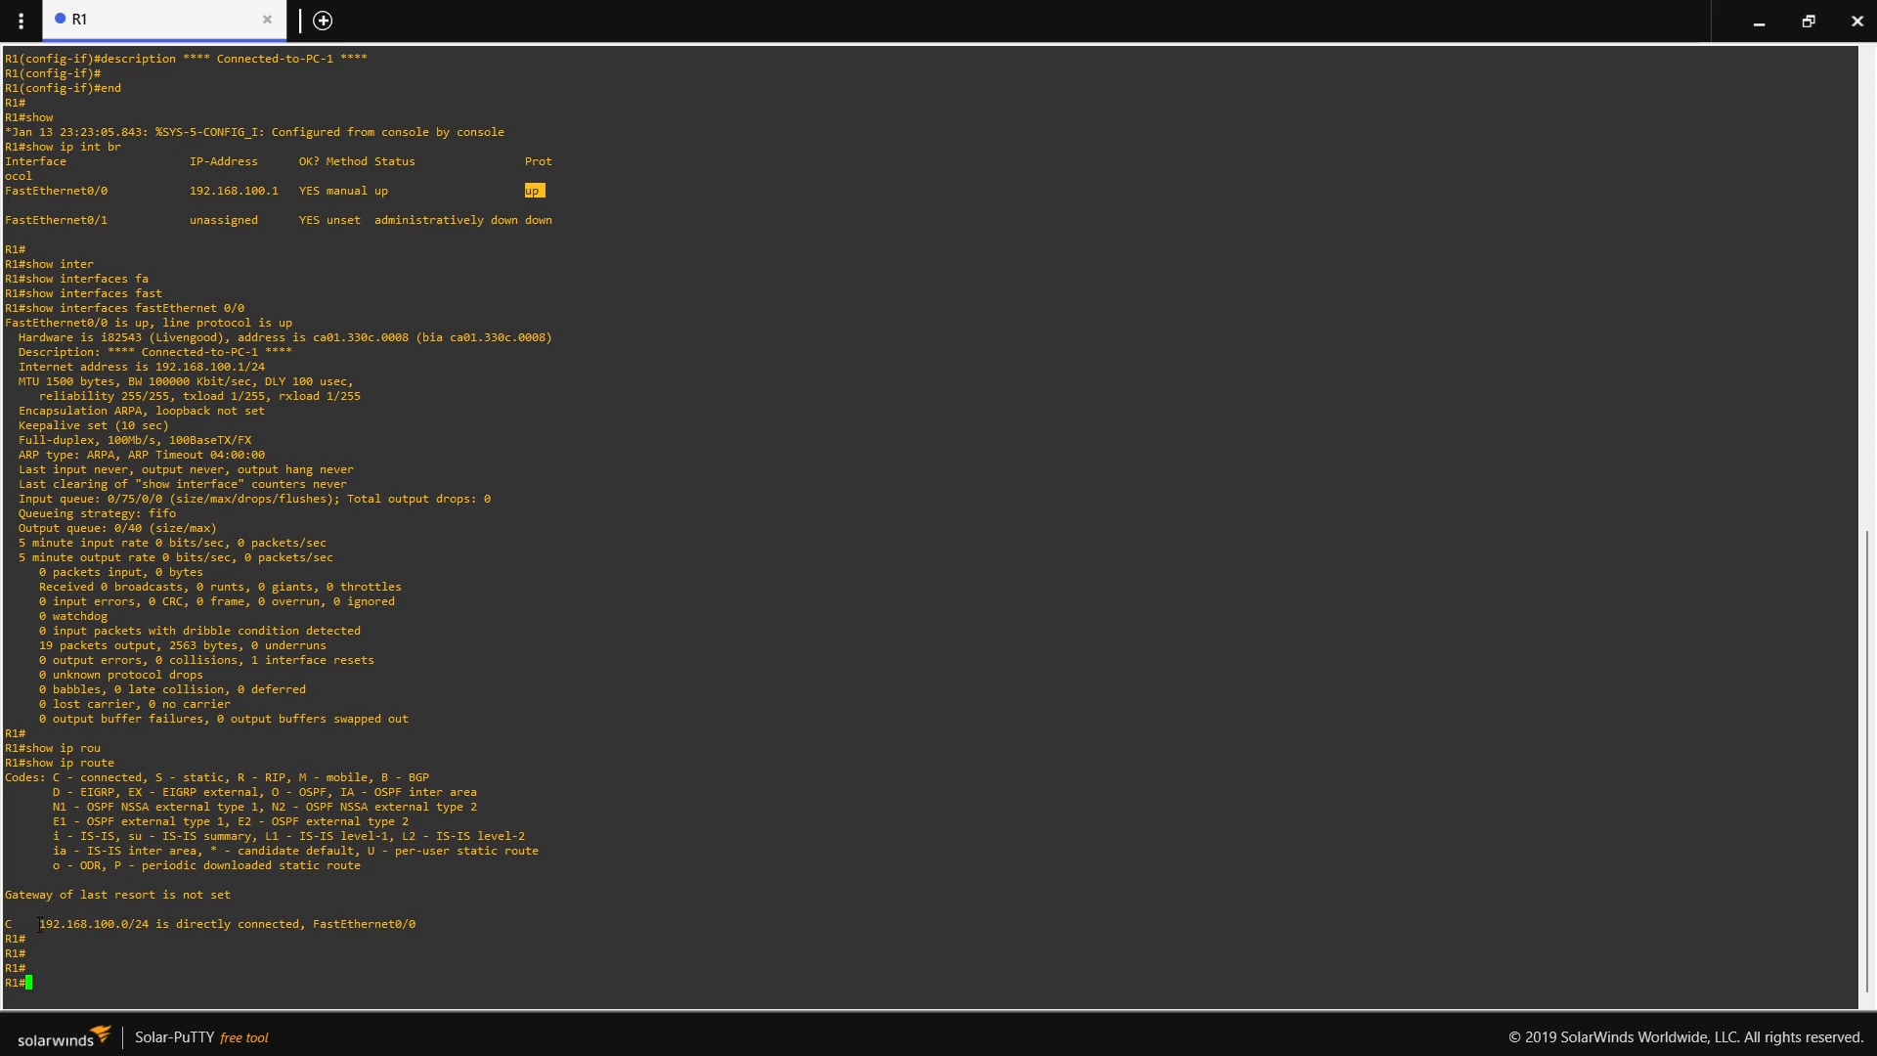
left_click_drag(39, 923, 148, 927)
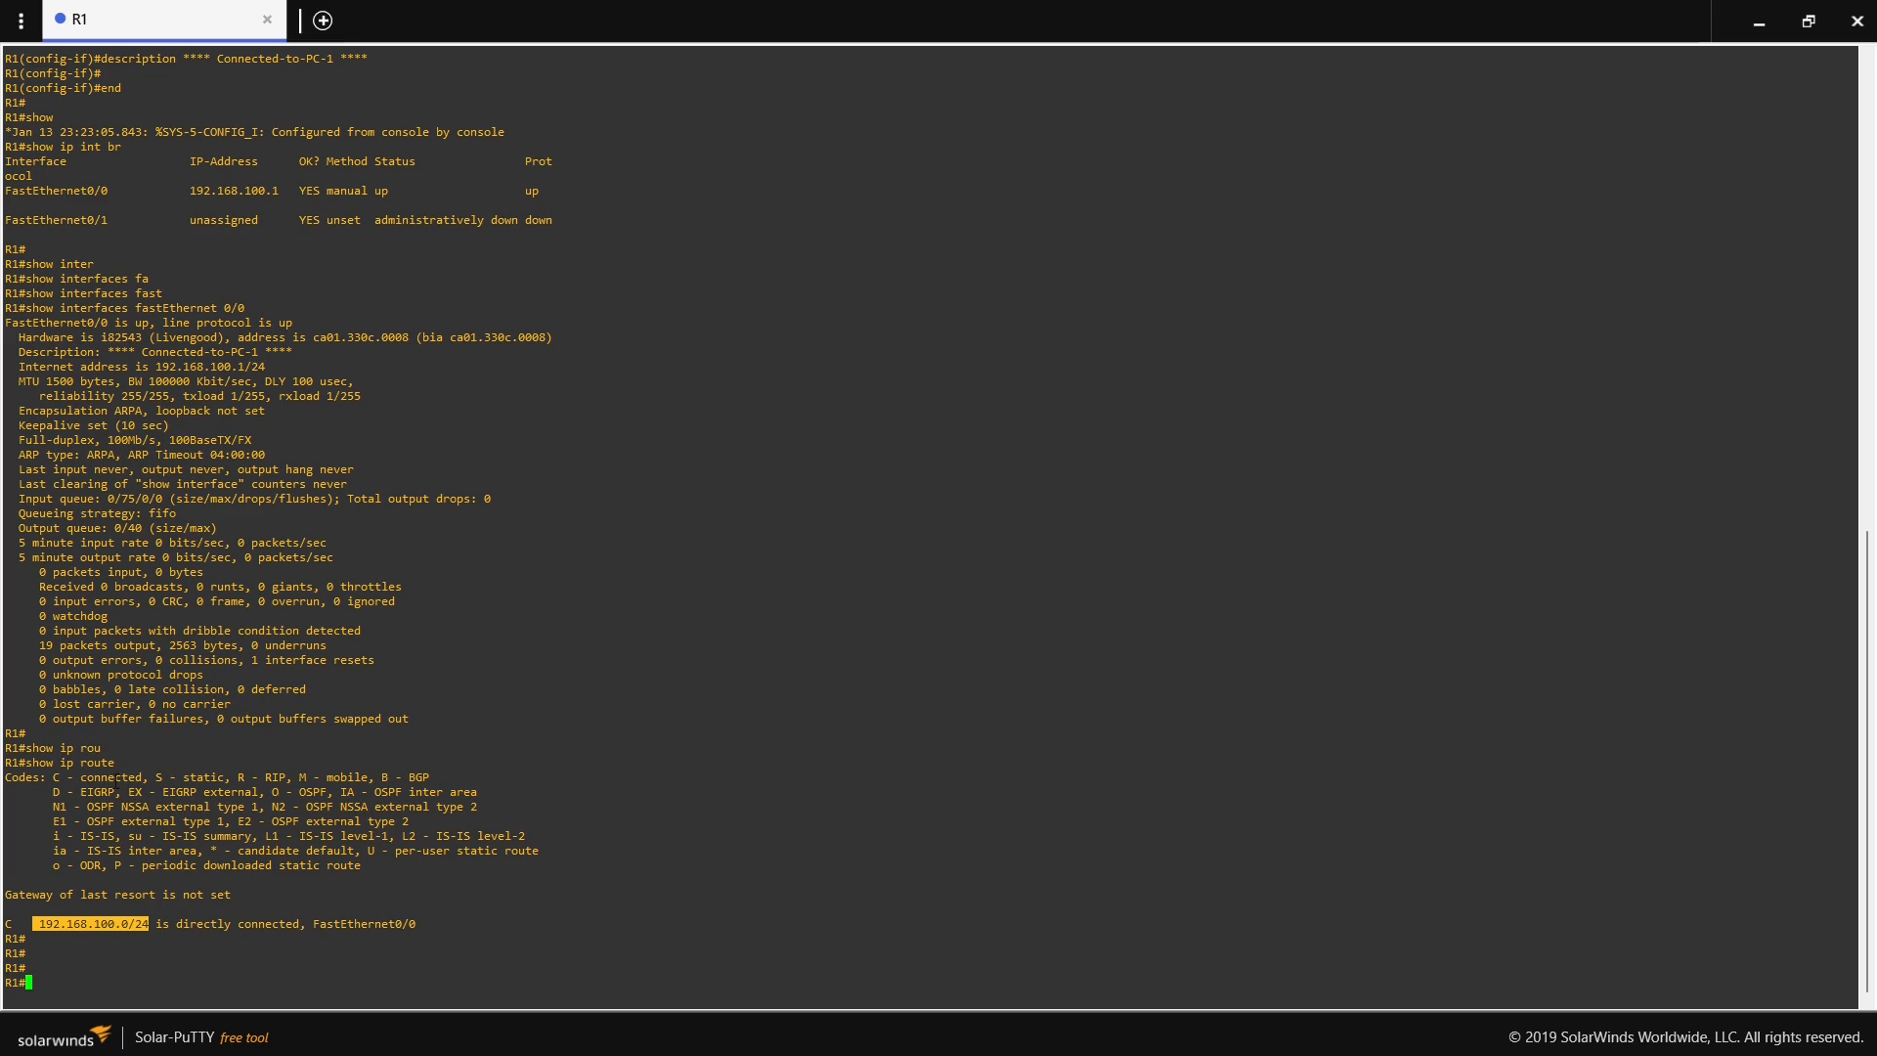
left_click_drag(48, 777, 363, 852)
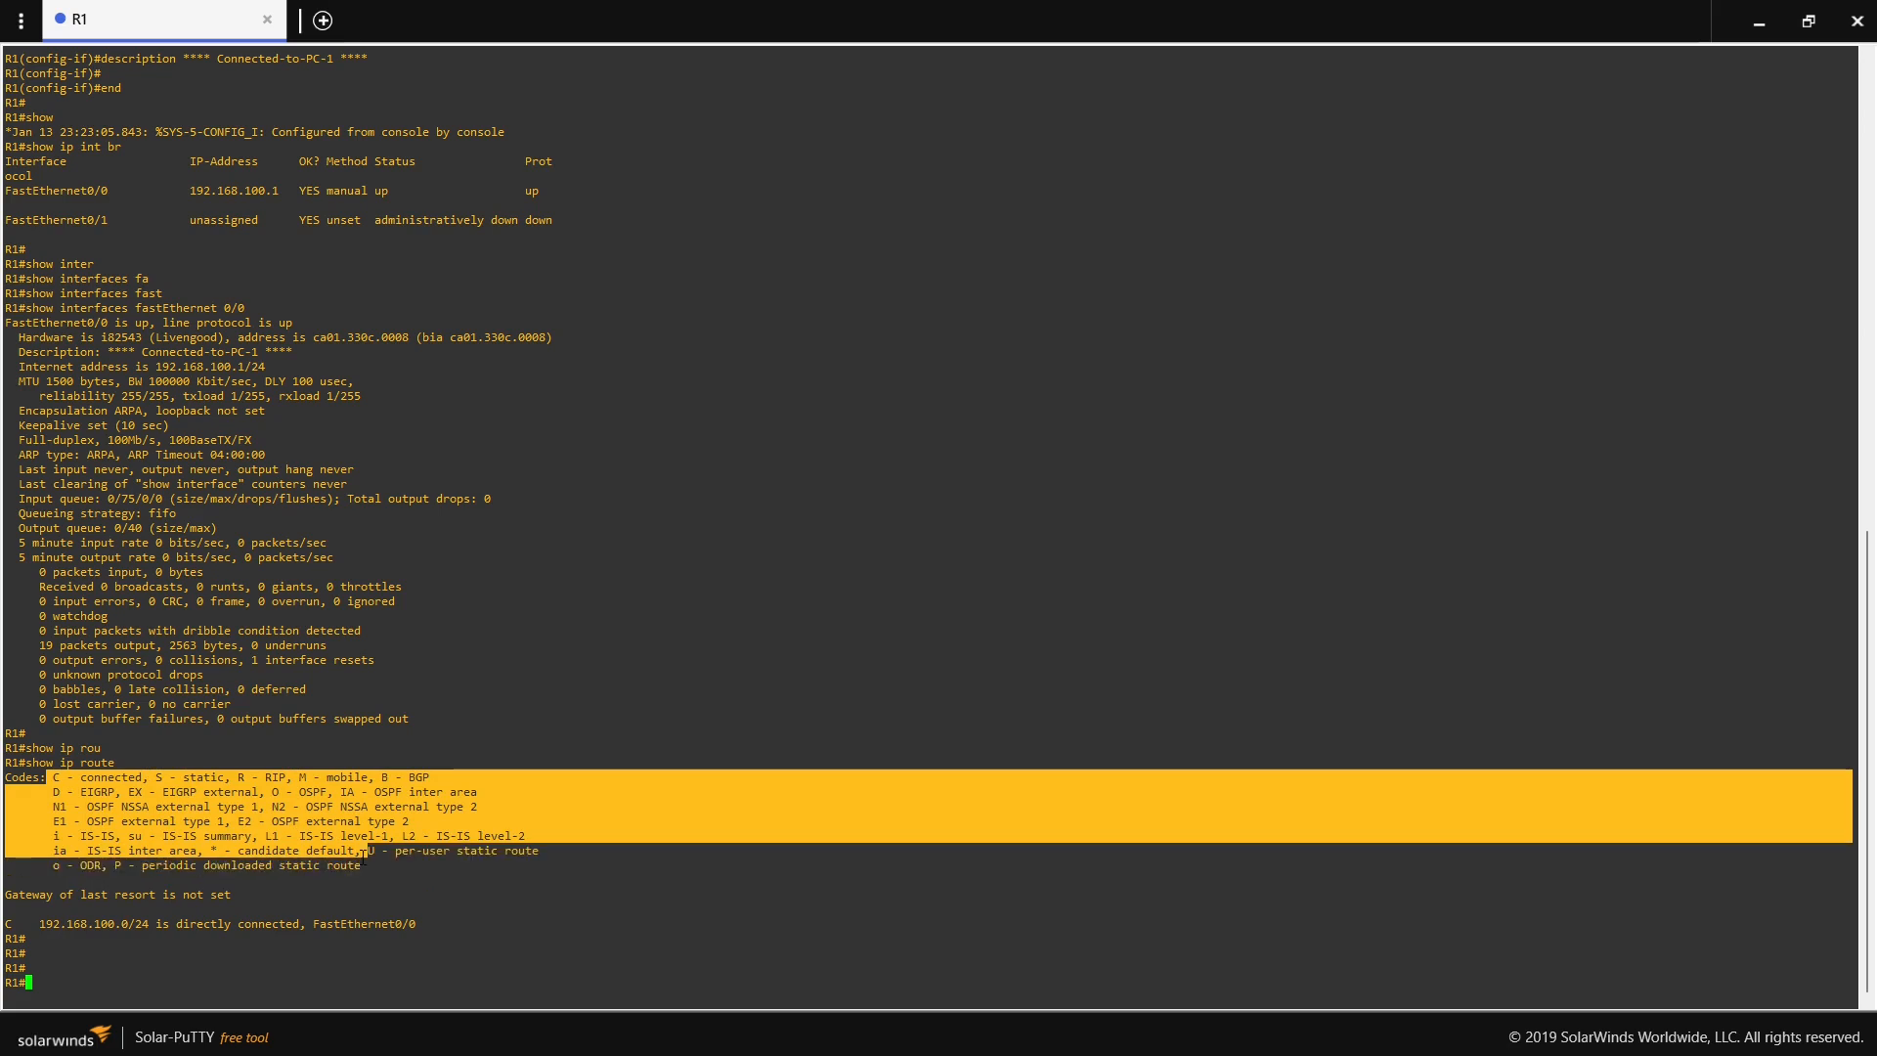
left_click(305, 837)
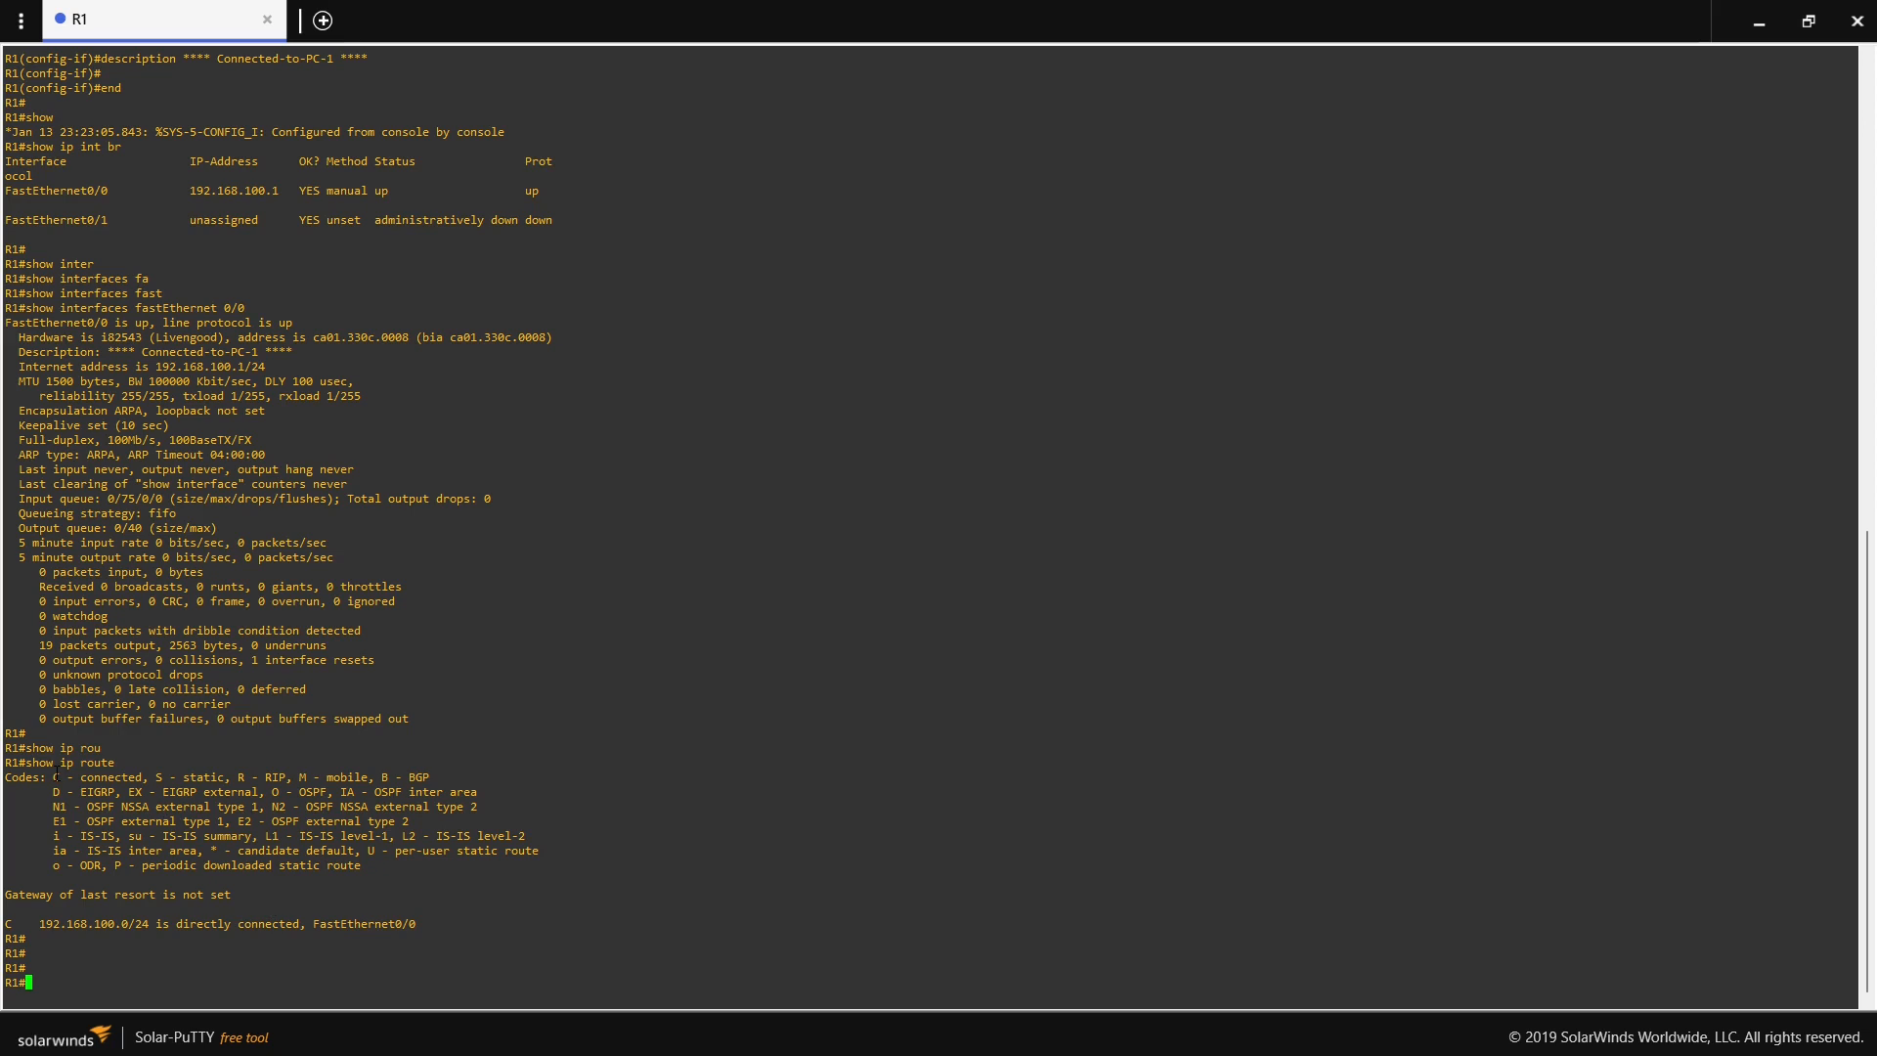
left_click_drag(46, 777, 359, 866)
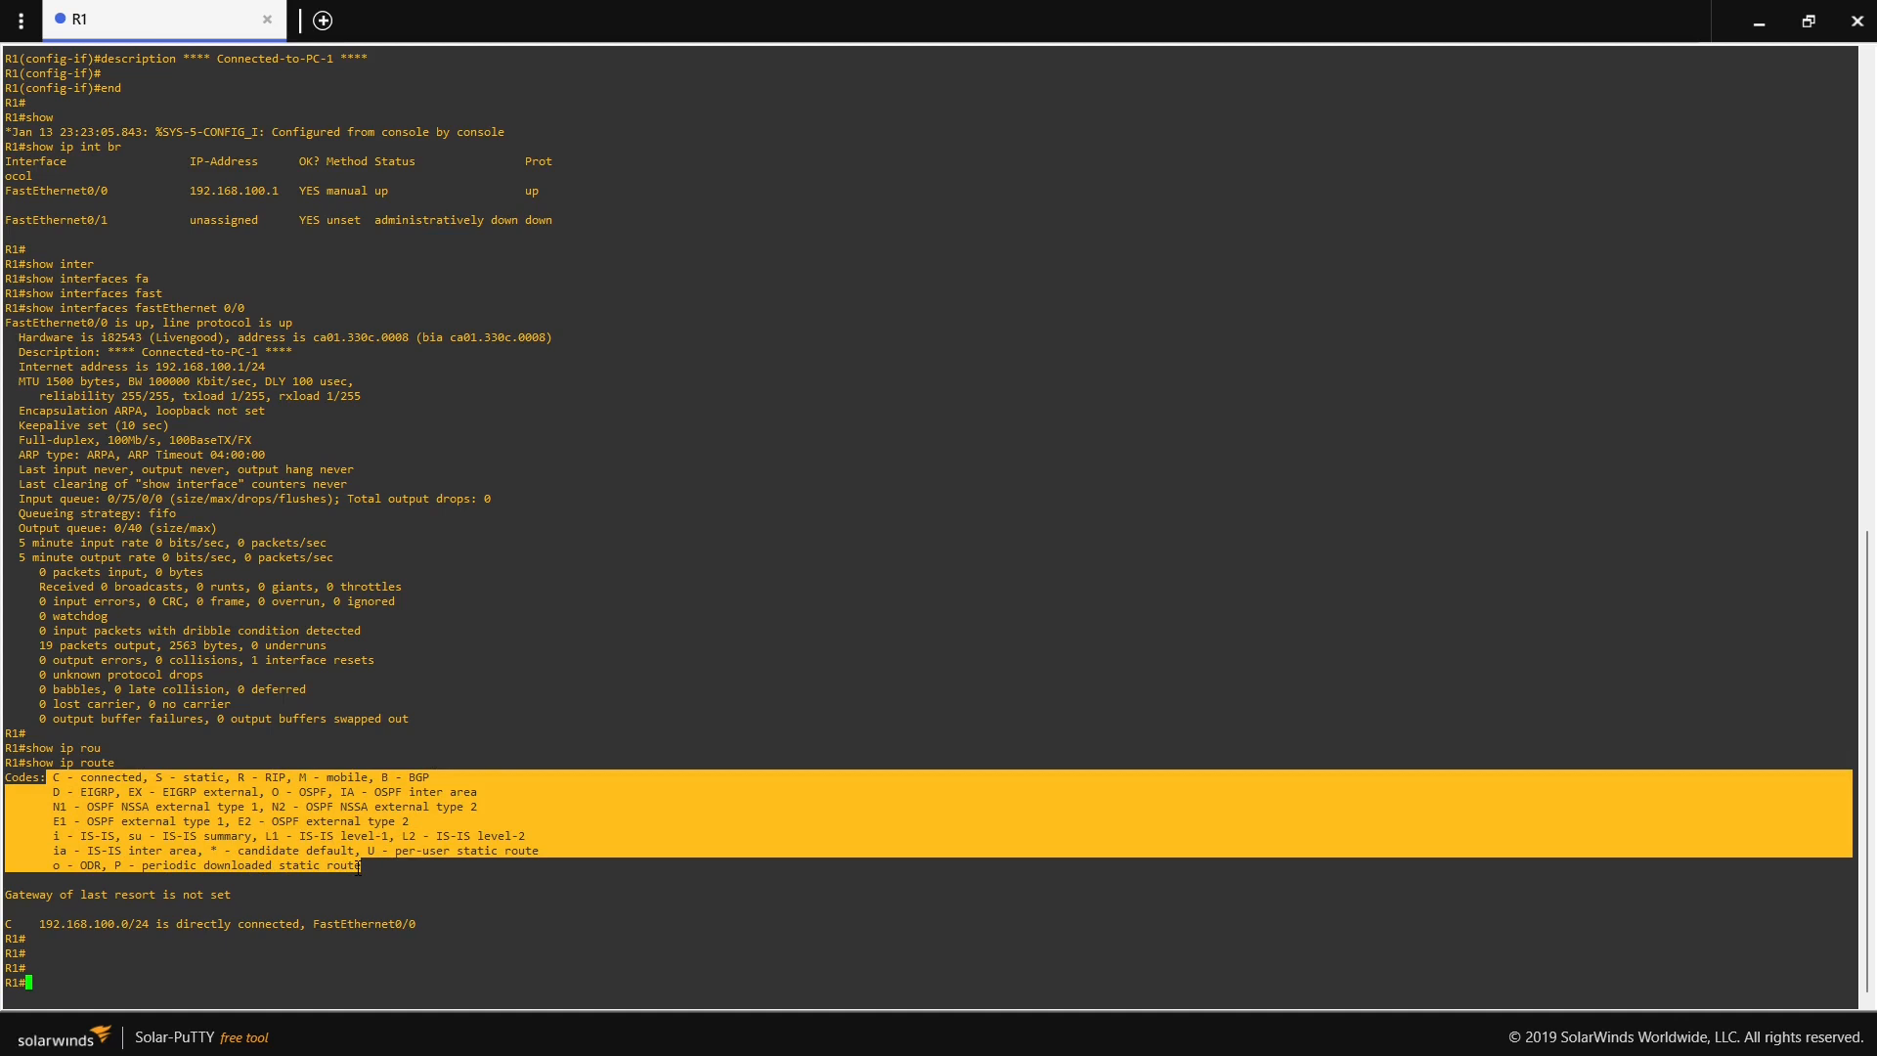
left_click(181, 794)
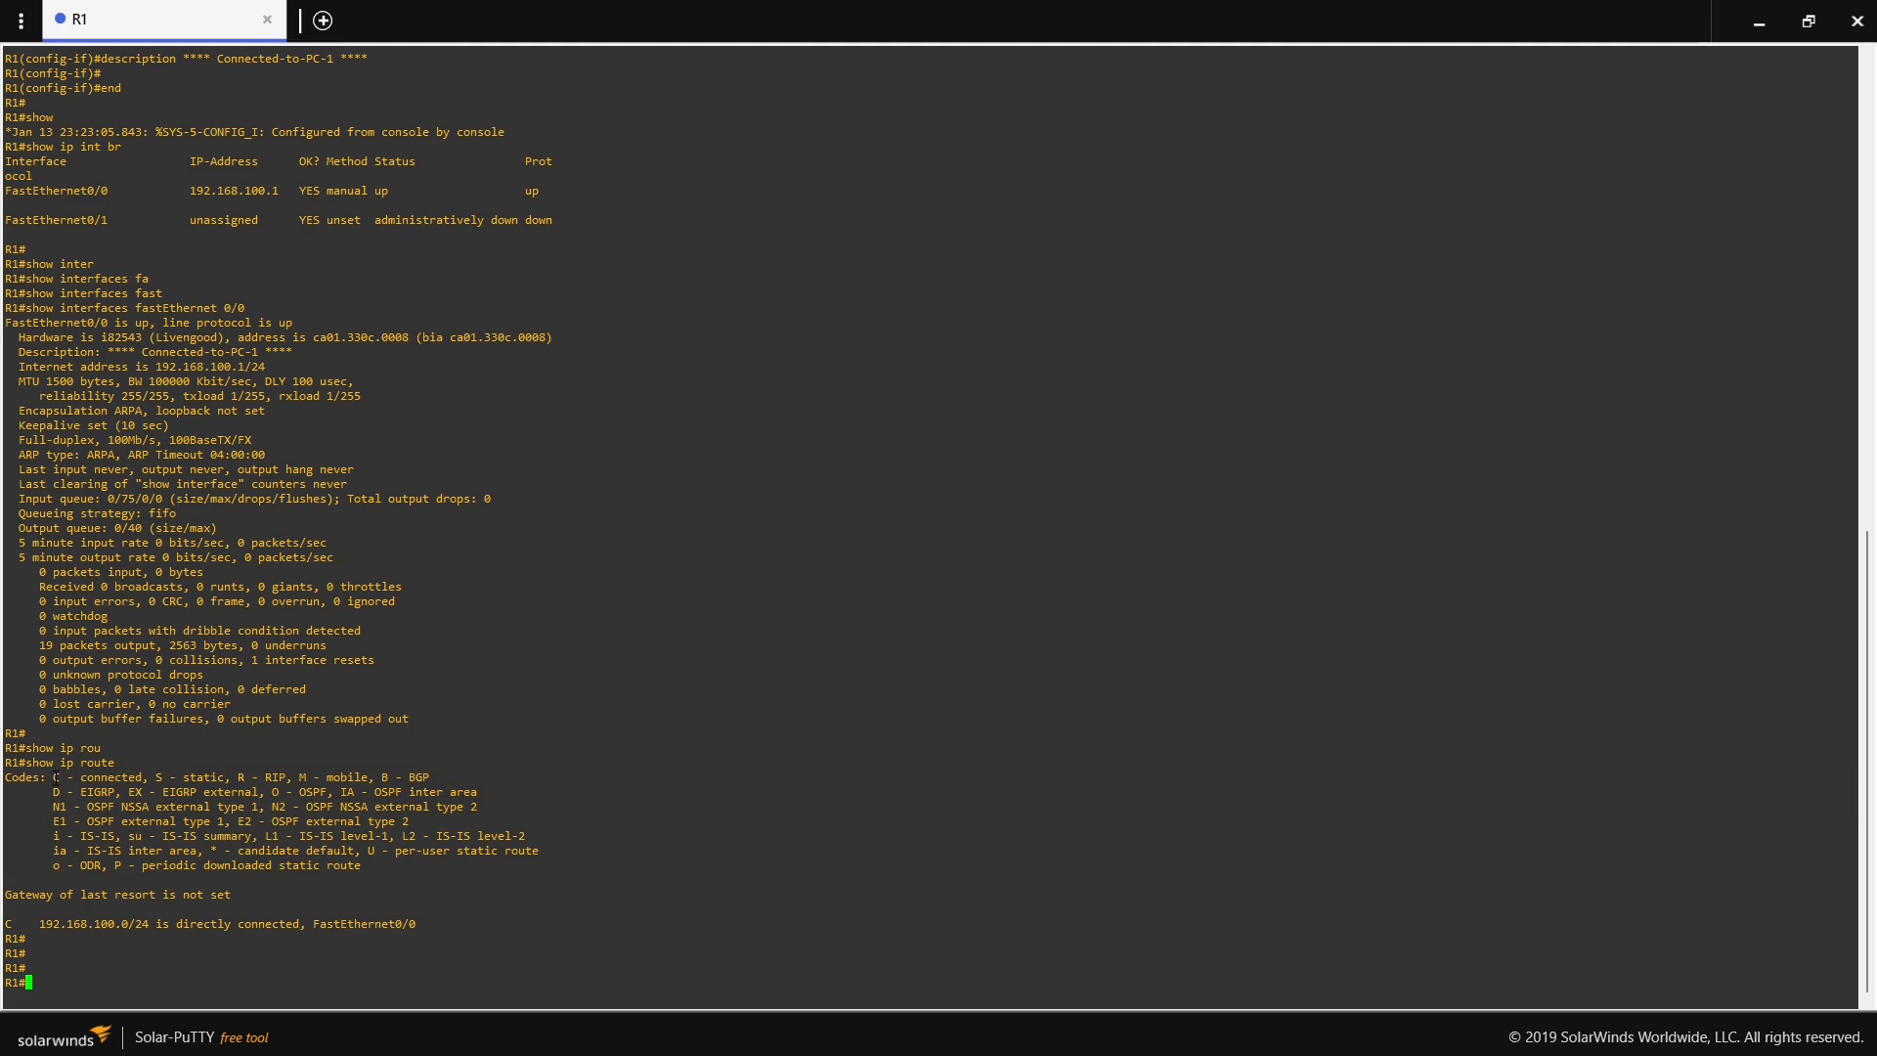
left_click_drag(54, 777, 147, 777)
left_click(118, 777)
double_click(529, 190)
left_click_drag(34, 924, 417, 929)
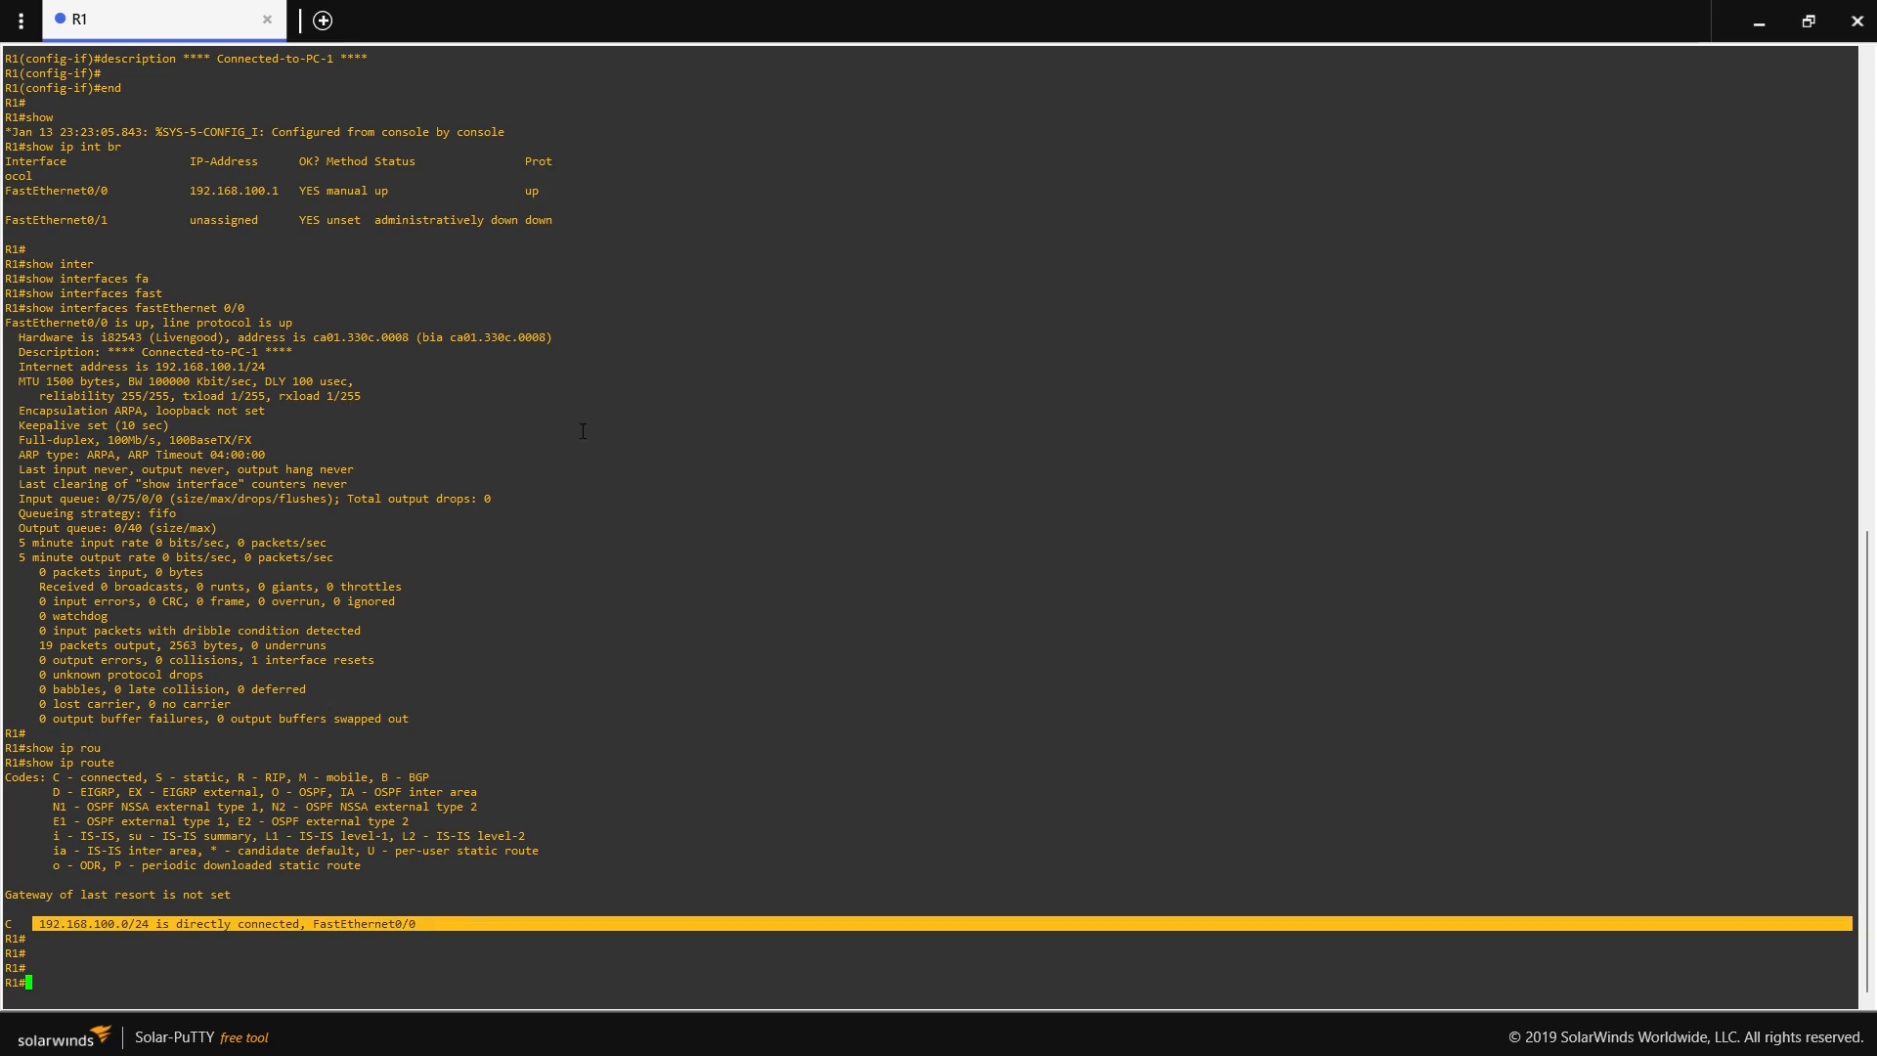
left_click_drag(526, 191, 550, 191)
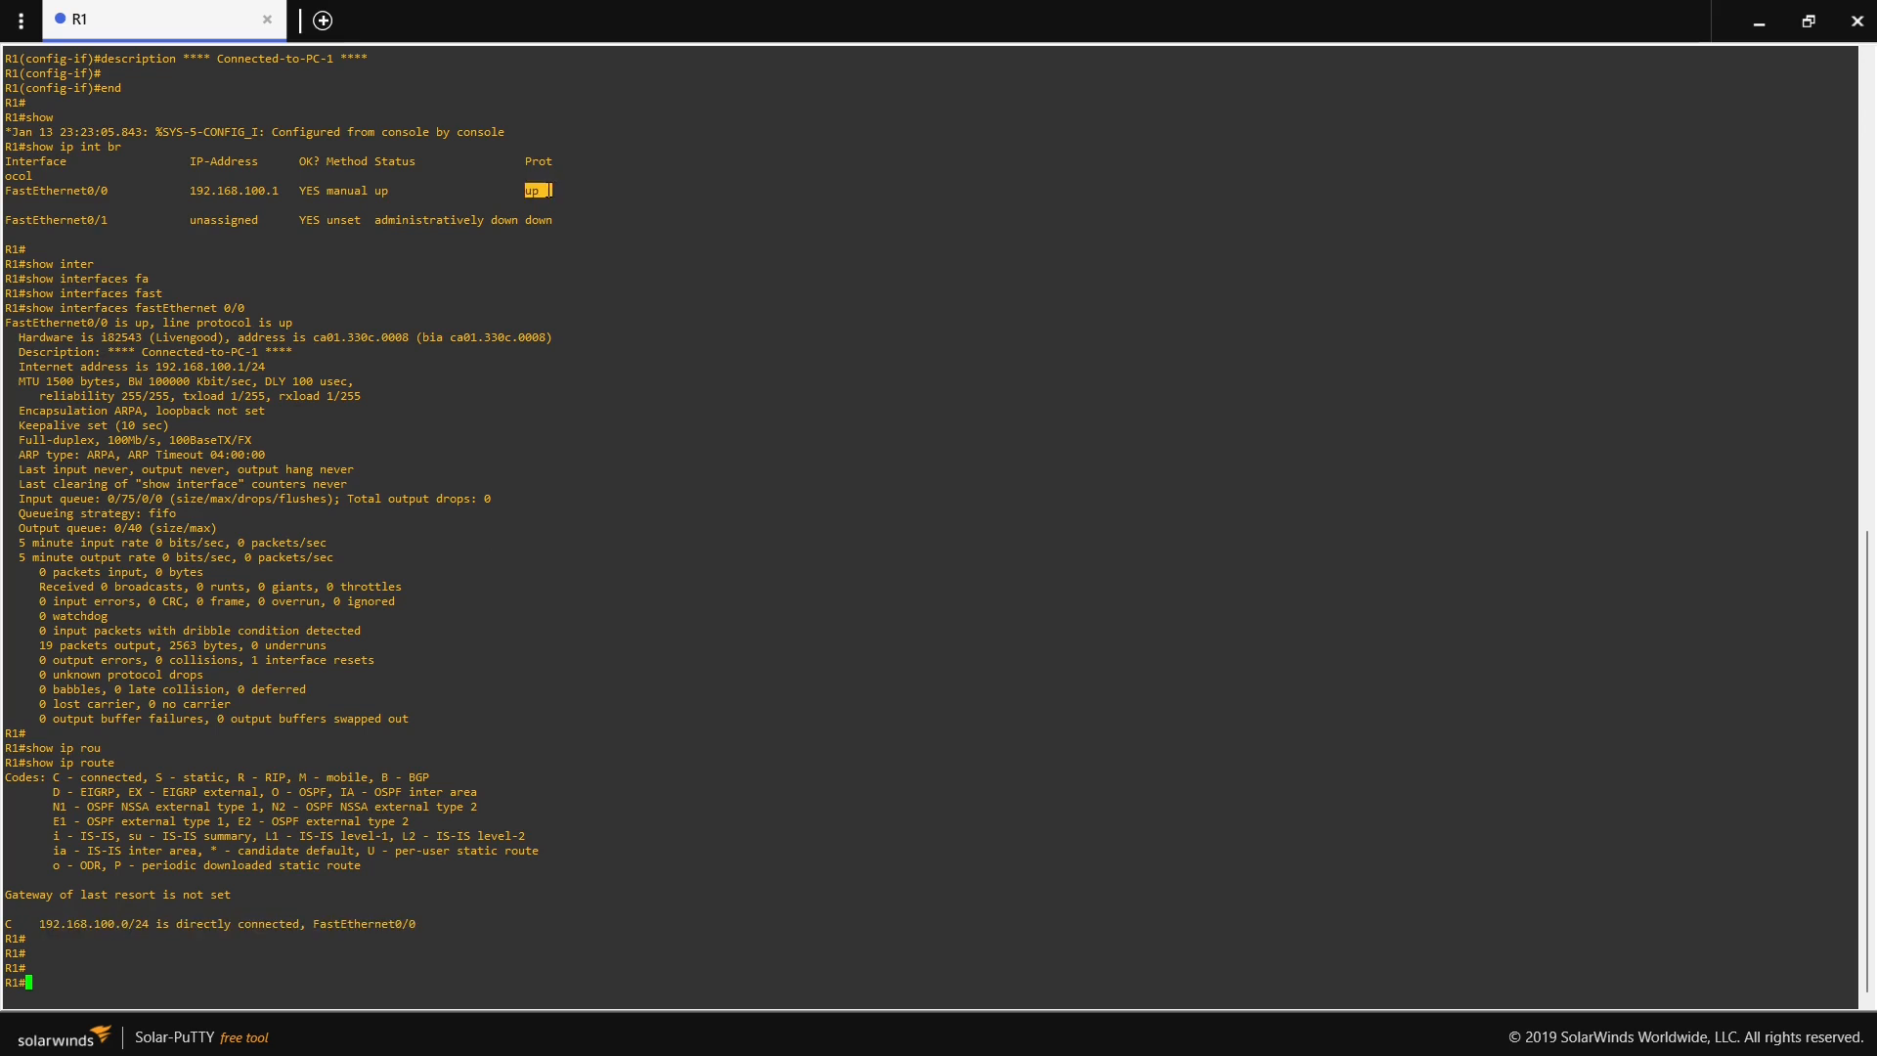
left_click_drag(40, 925, 416, 923)
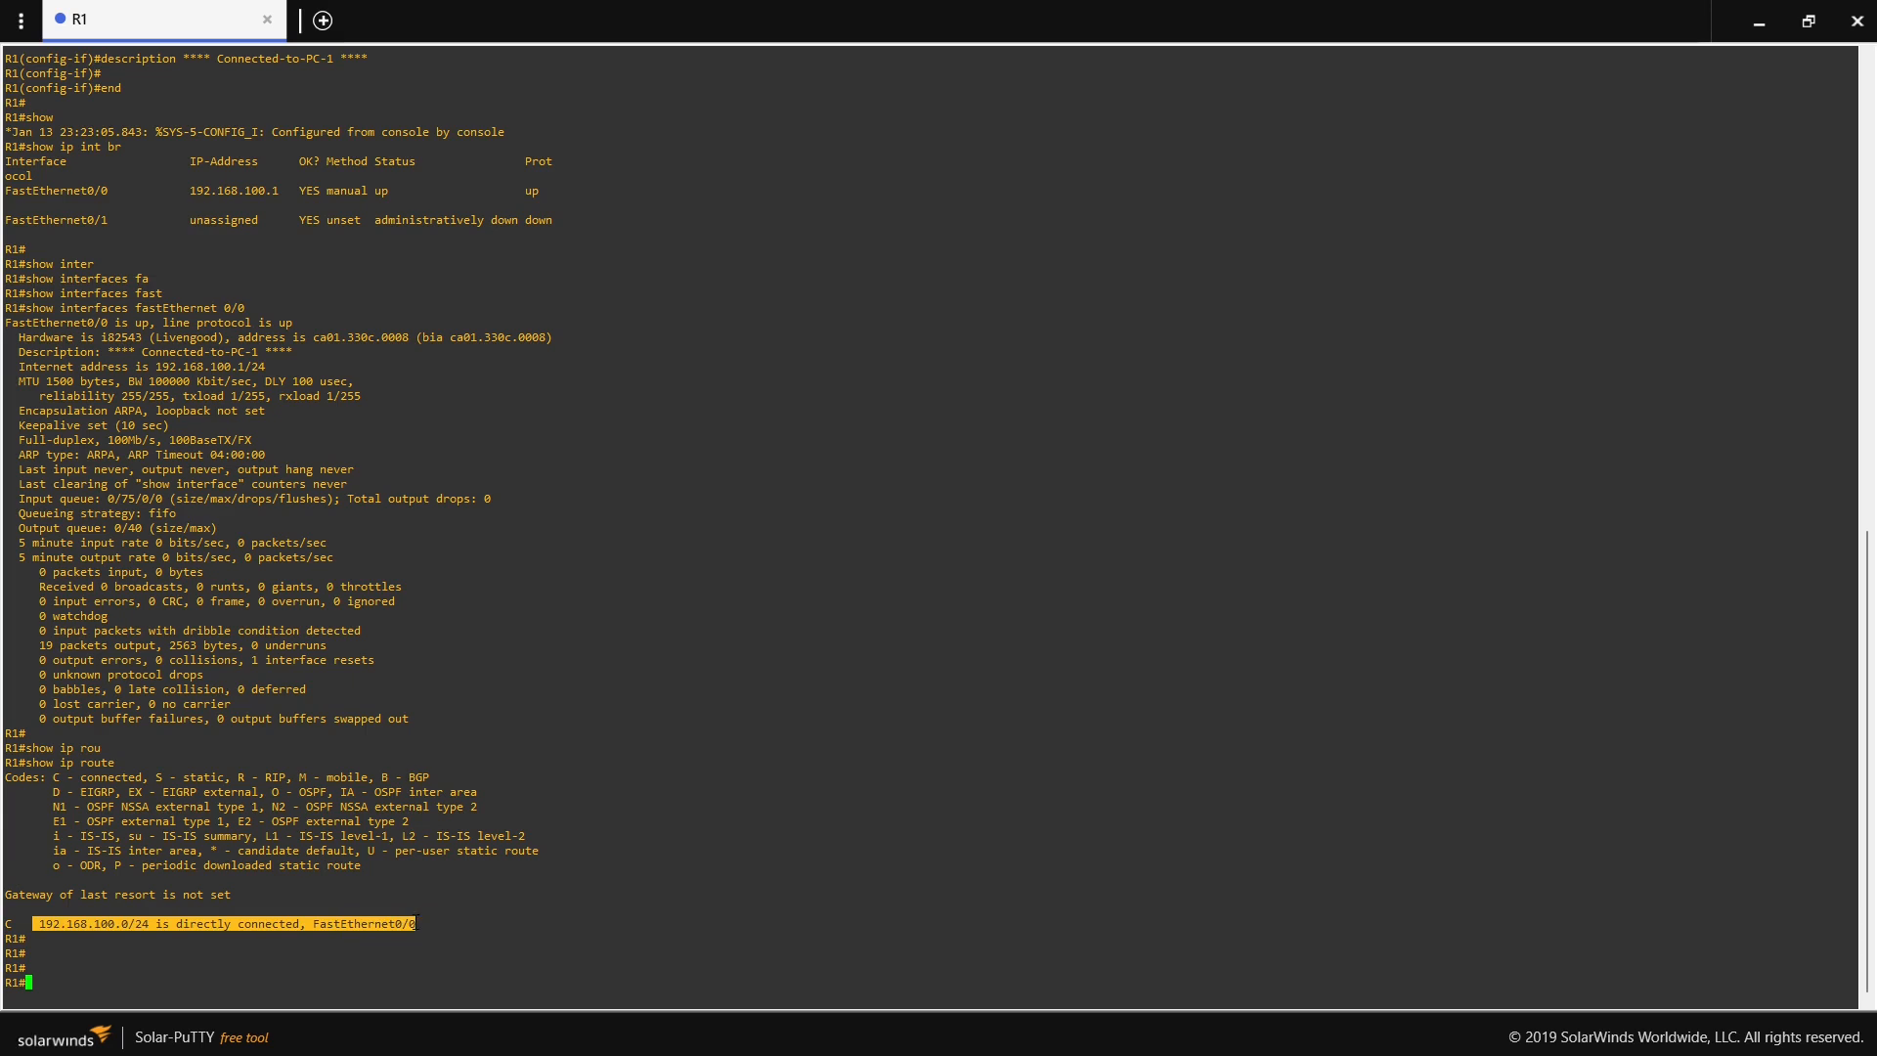
- Close R1's console and, back in the GNS3 topology, link PC1's Ethernet0 to R1's FastEthernet0/0
key("Return")
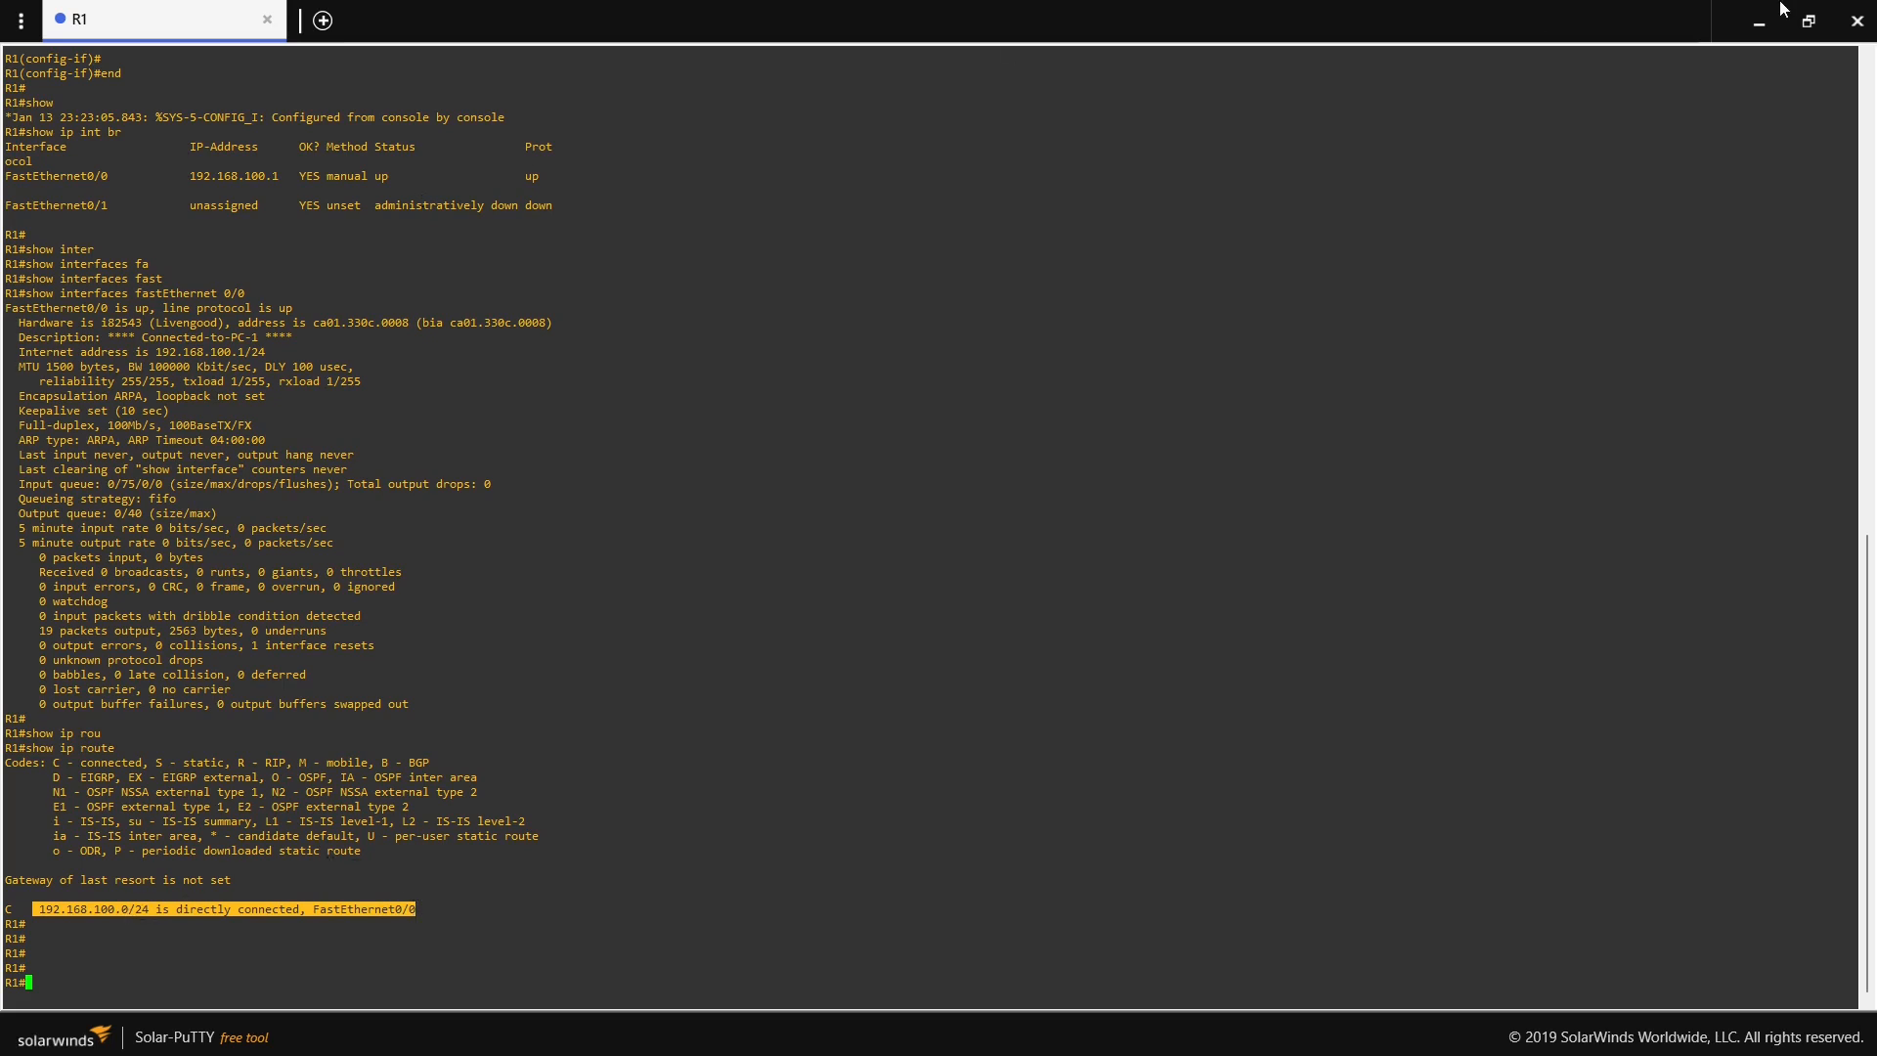
left_click(1865, 29)
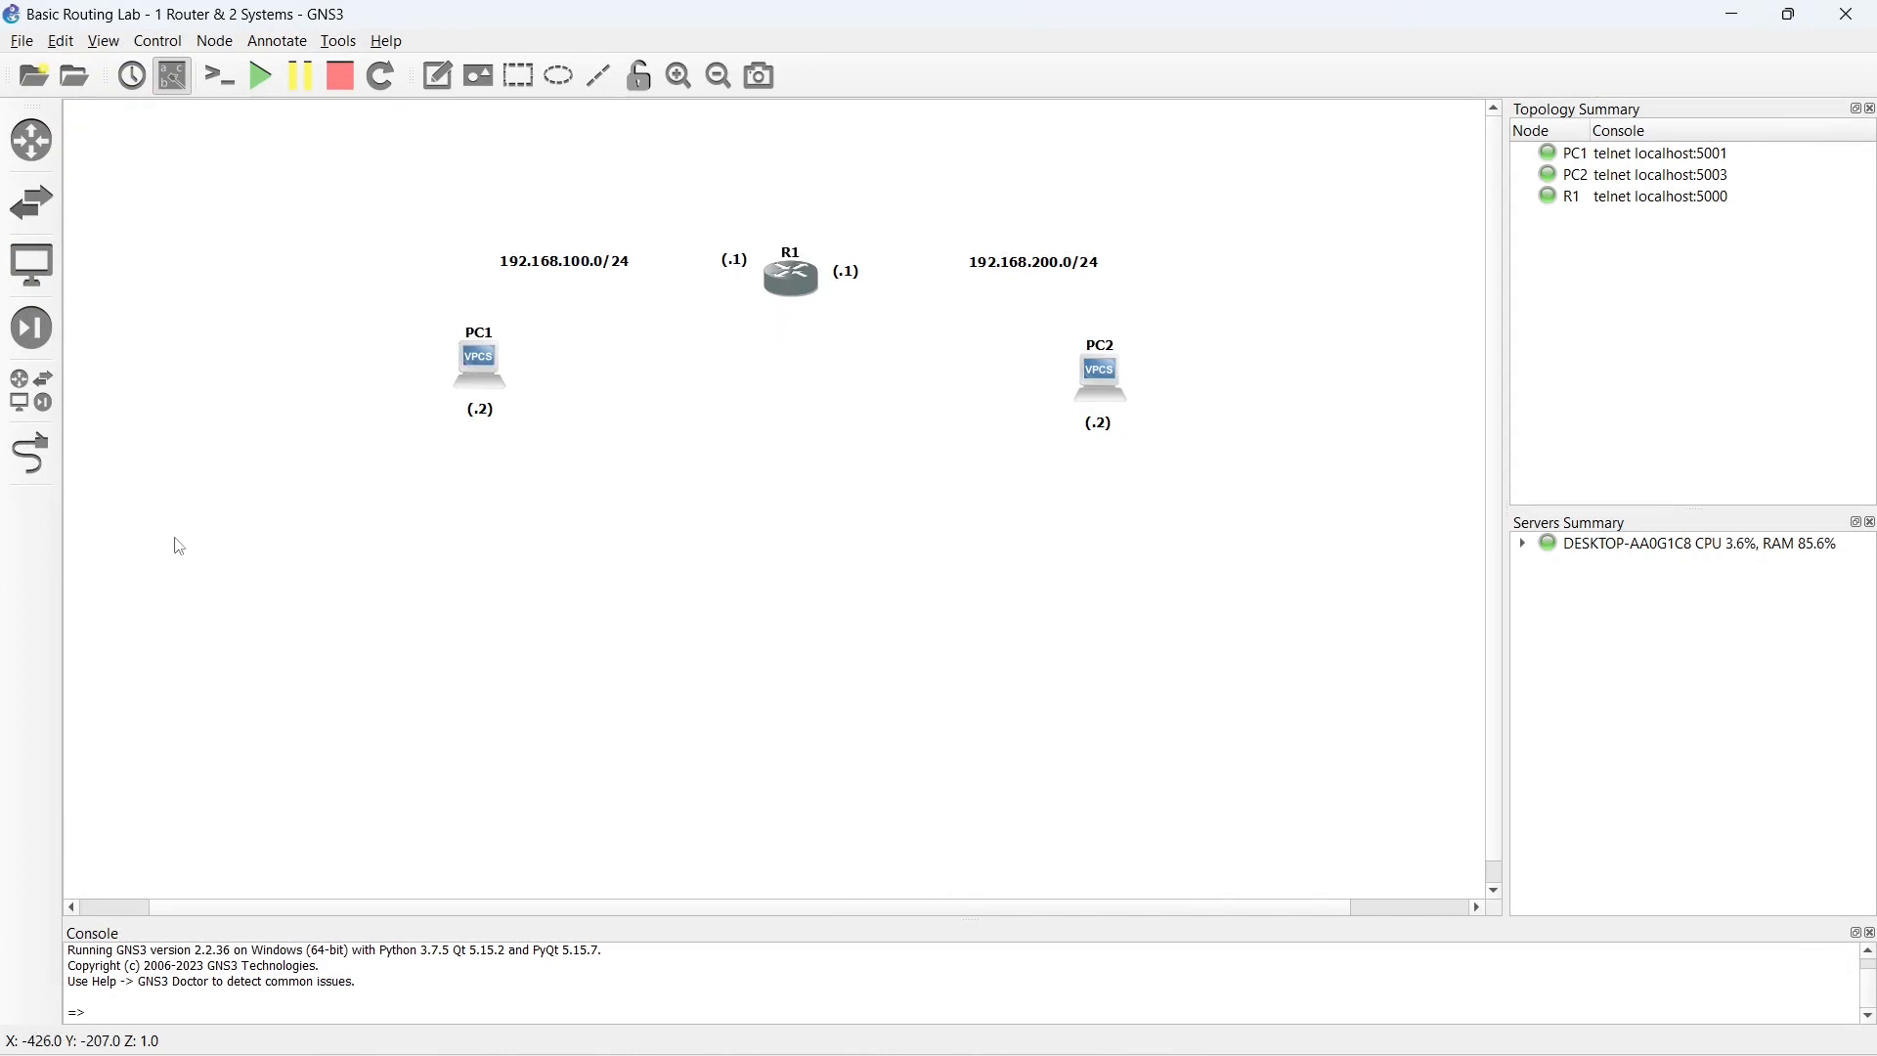
left_click(29, 455)
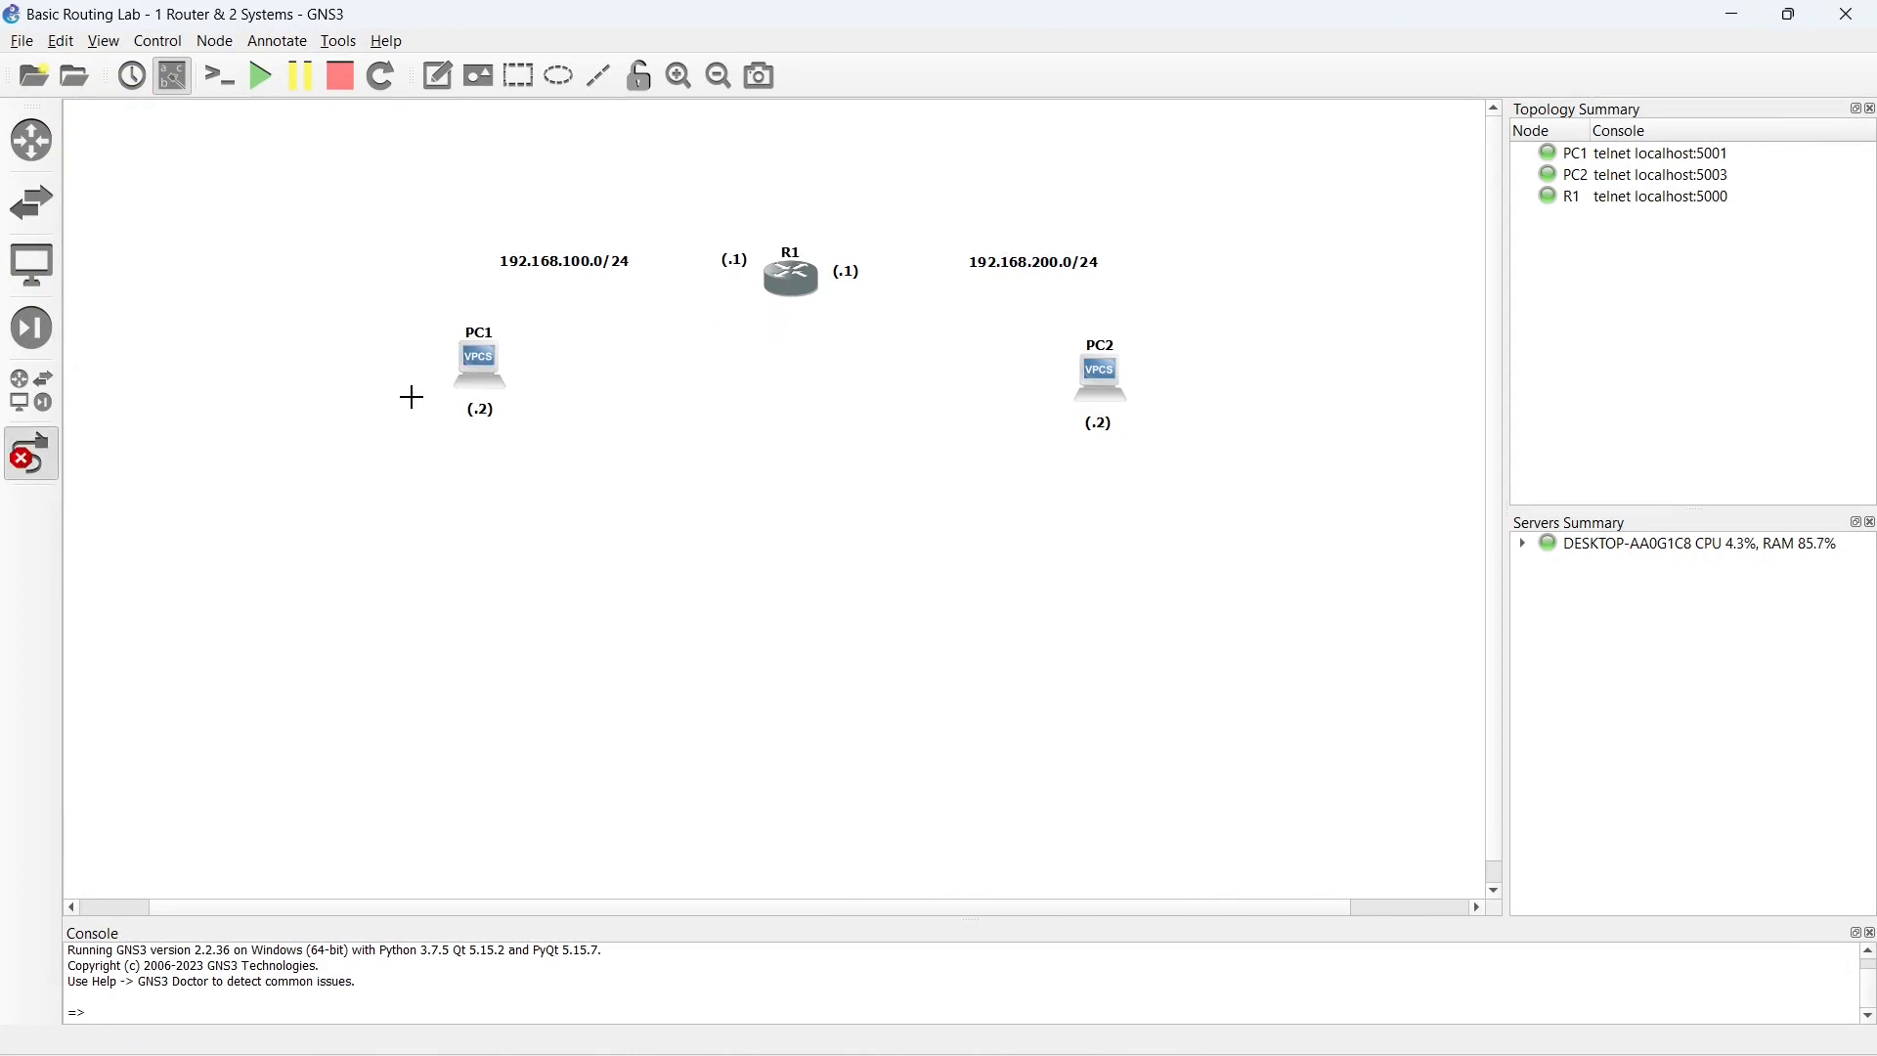
left_click(474, 374)
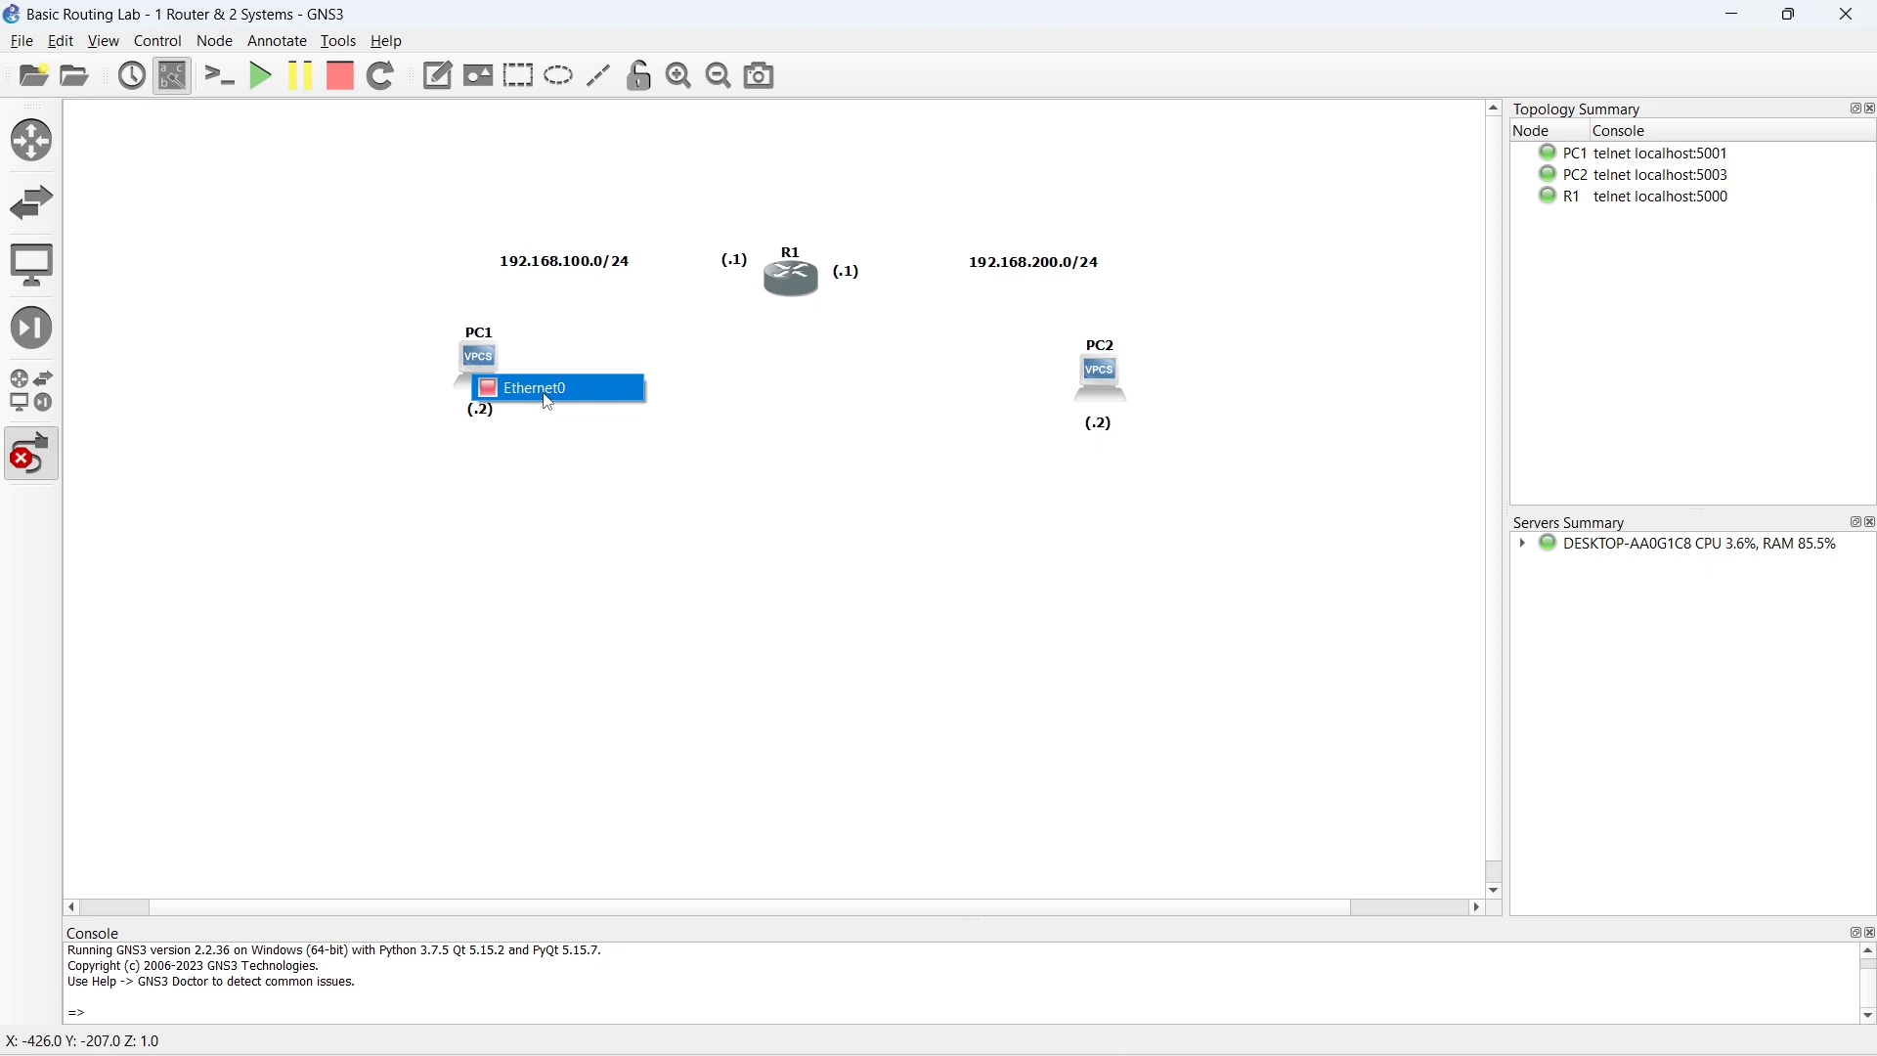
left_click(542, 396)
left_click(787, 285)
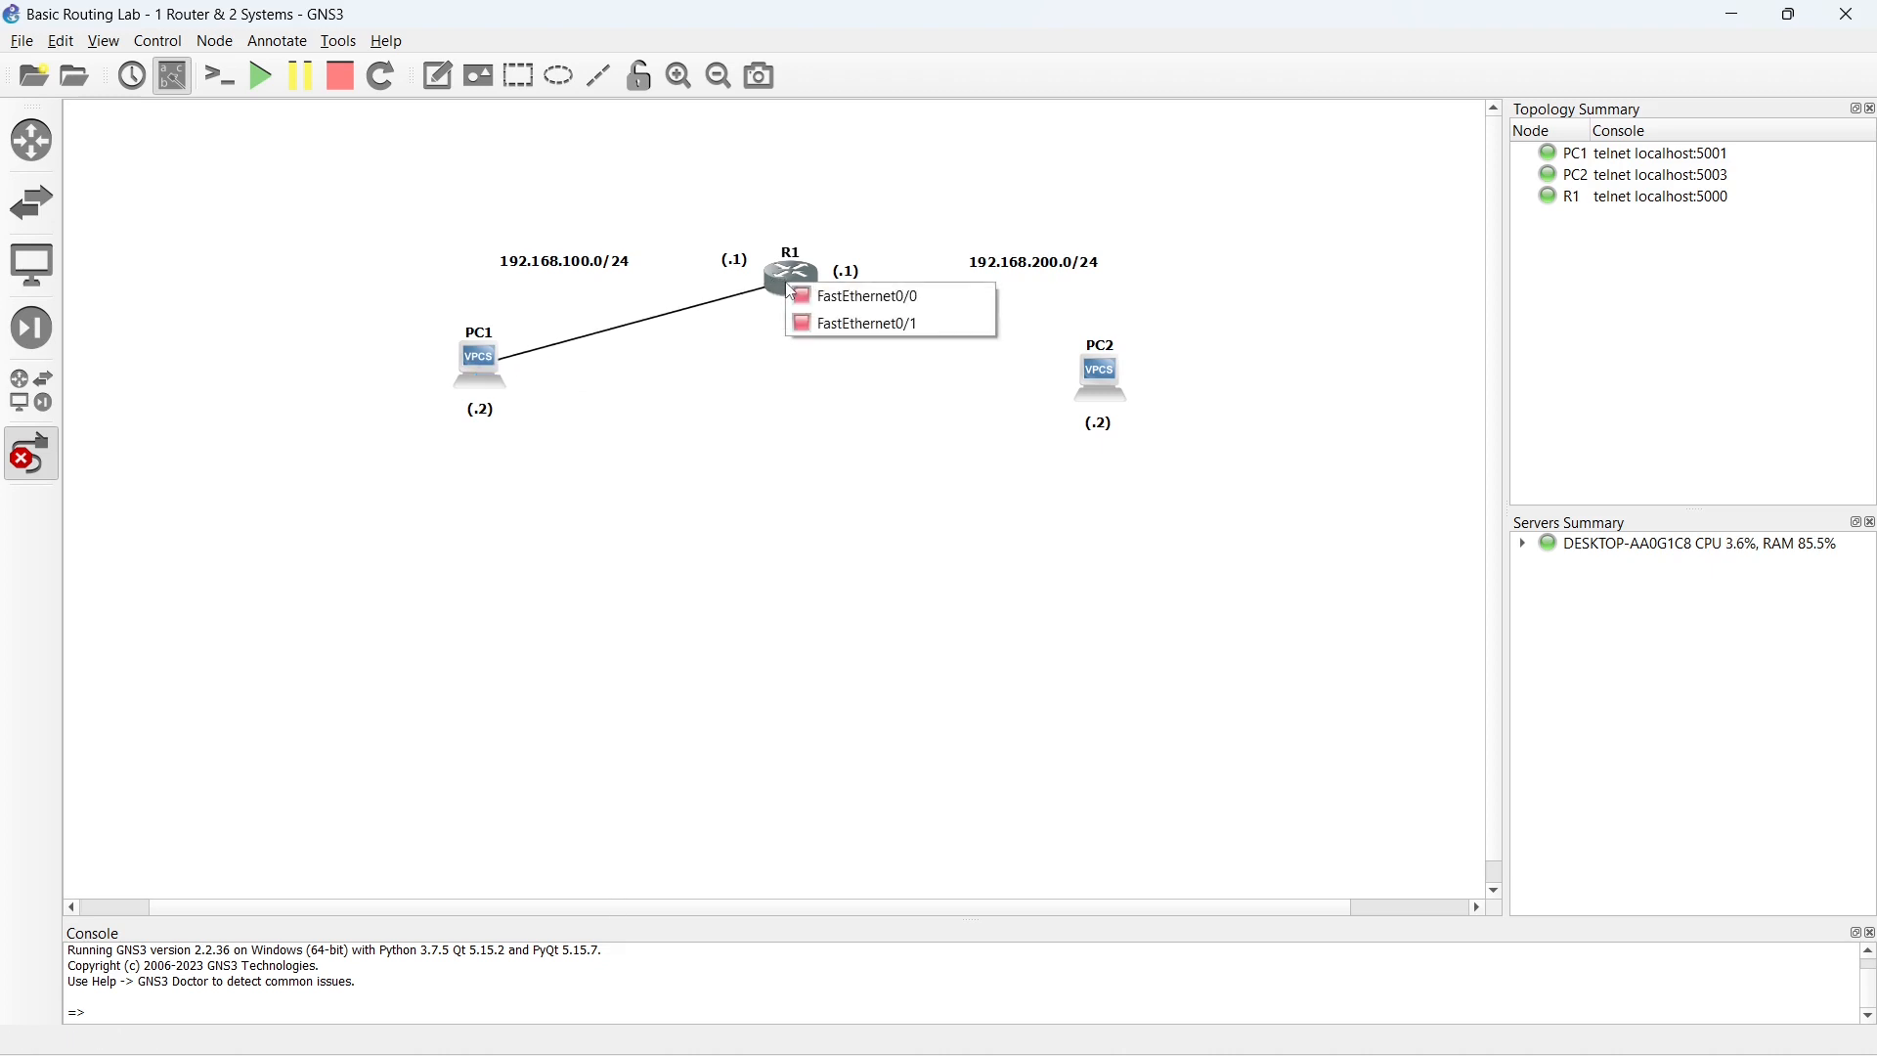
left_click(880, 309)
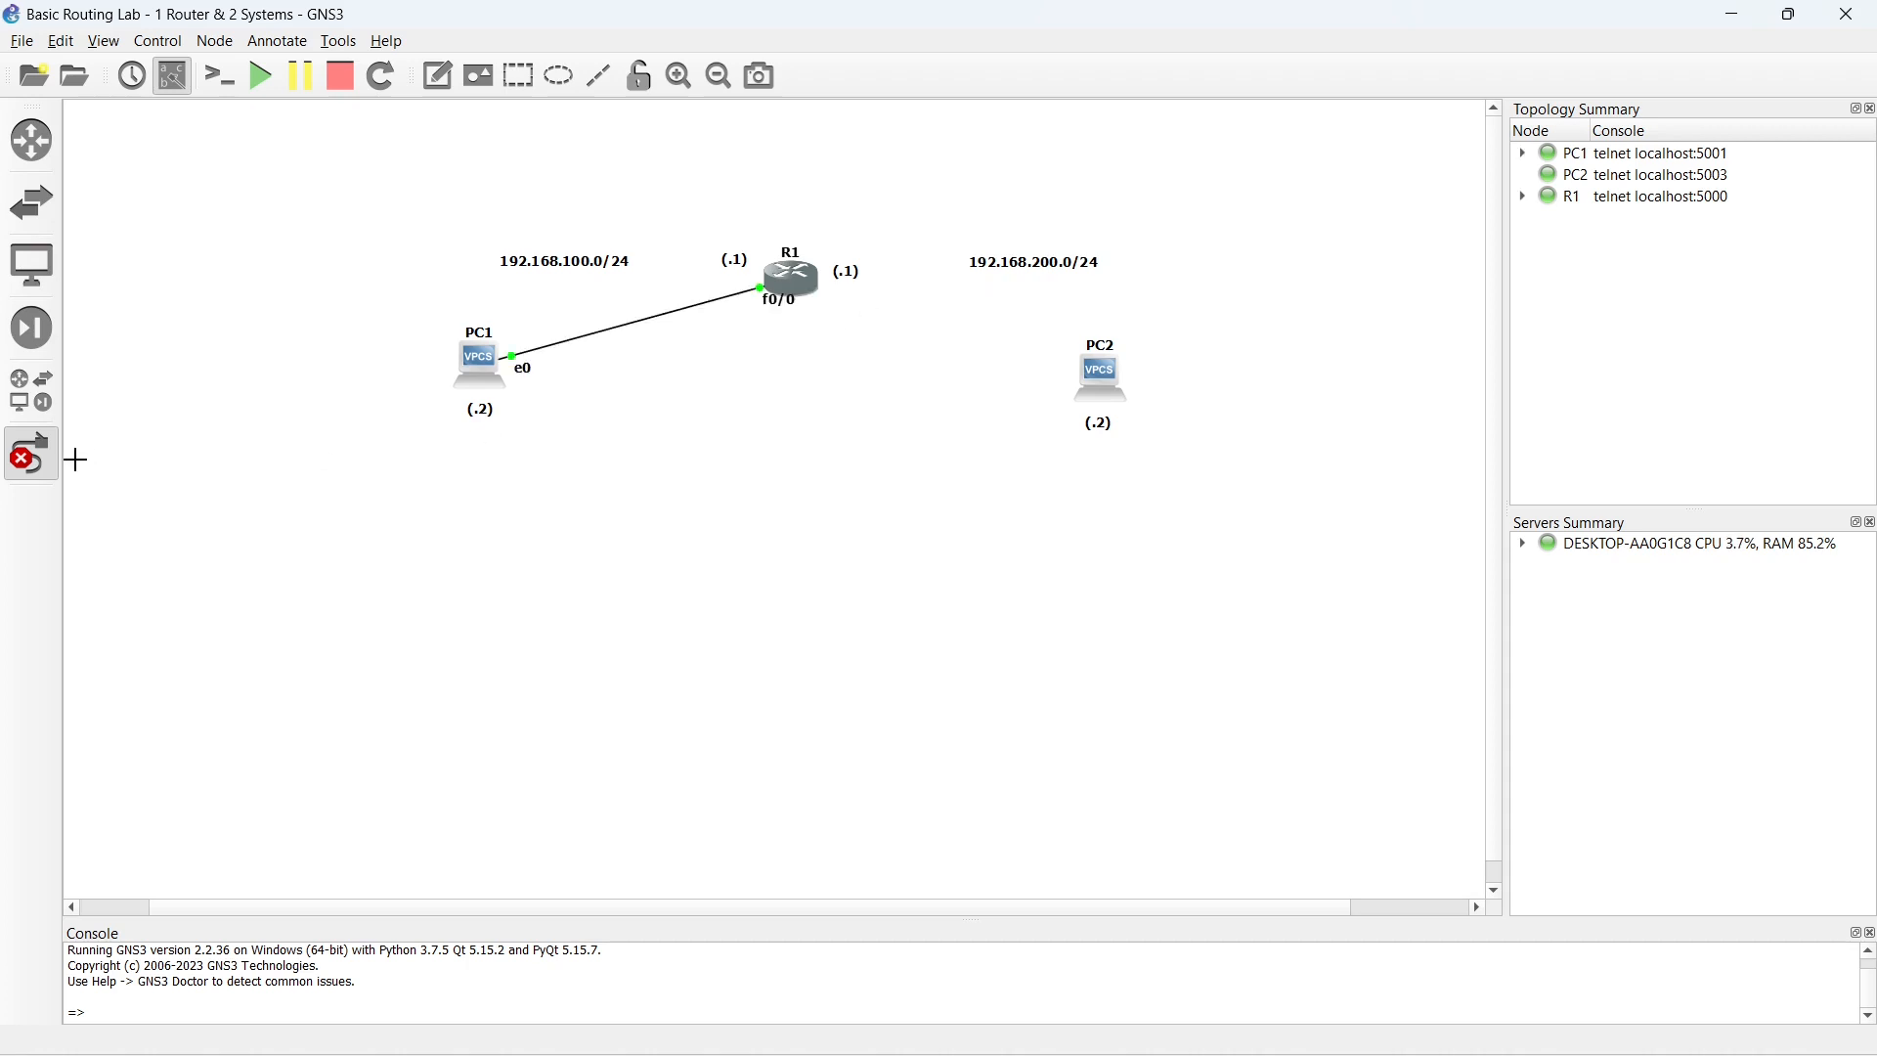
left_click(31, 453)
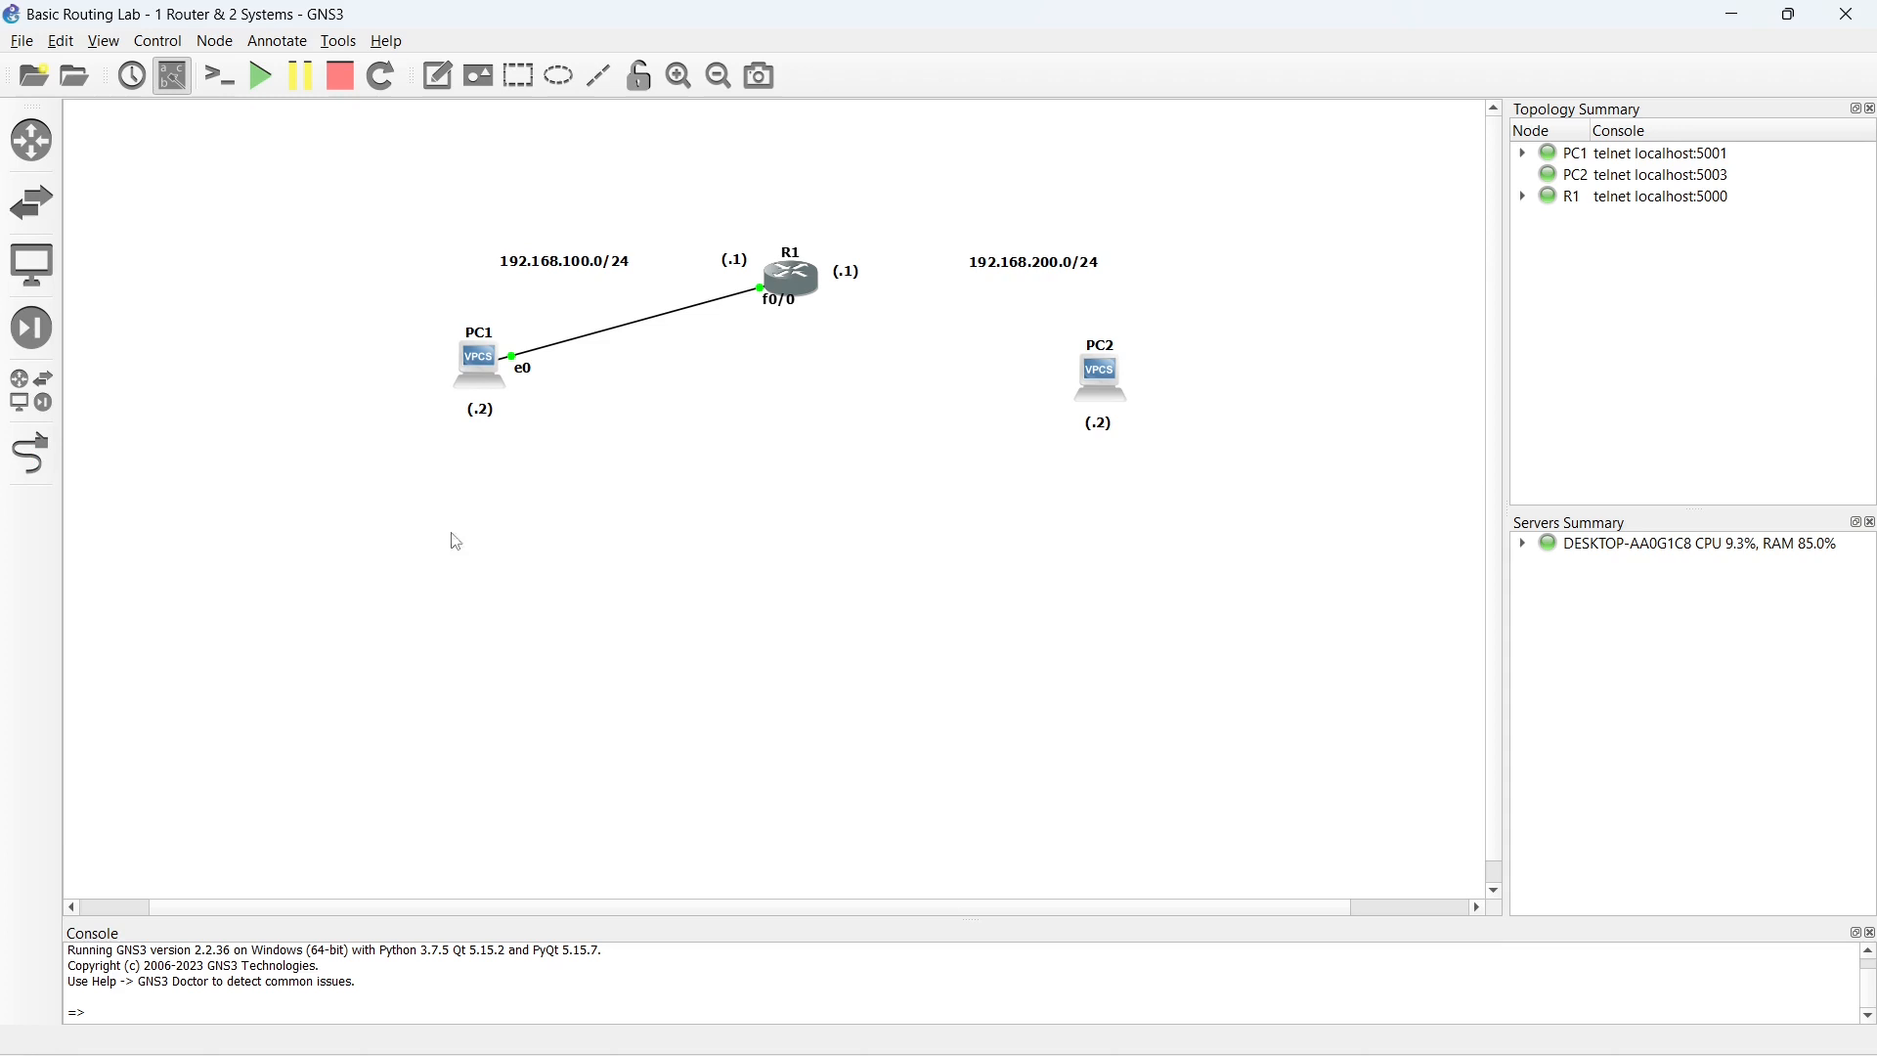
- Open PC1's console in a maximized window and assign PC1 the address 192.168.100.2/24
double_click(486, 363)
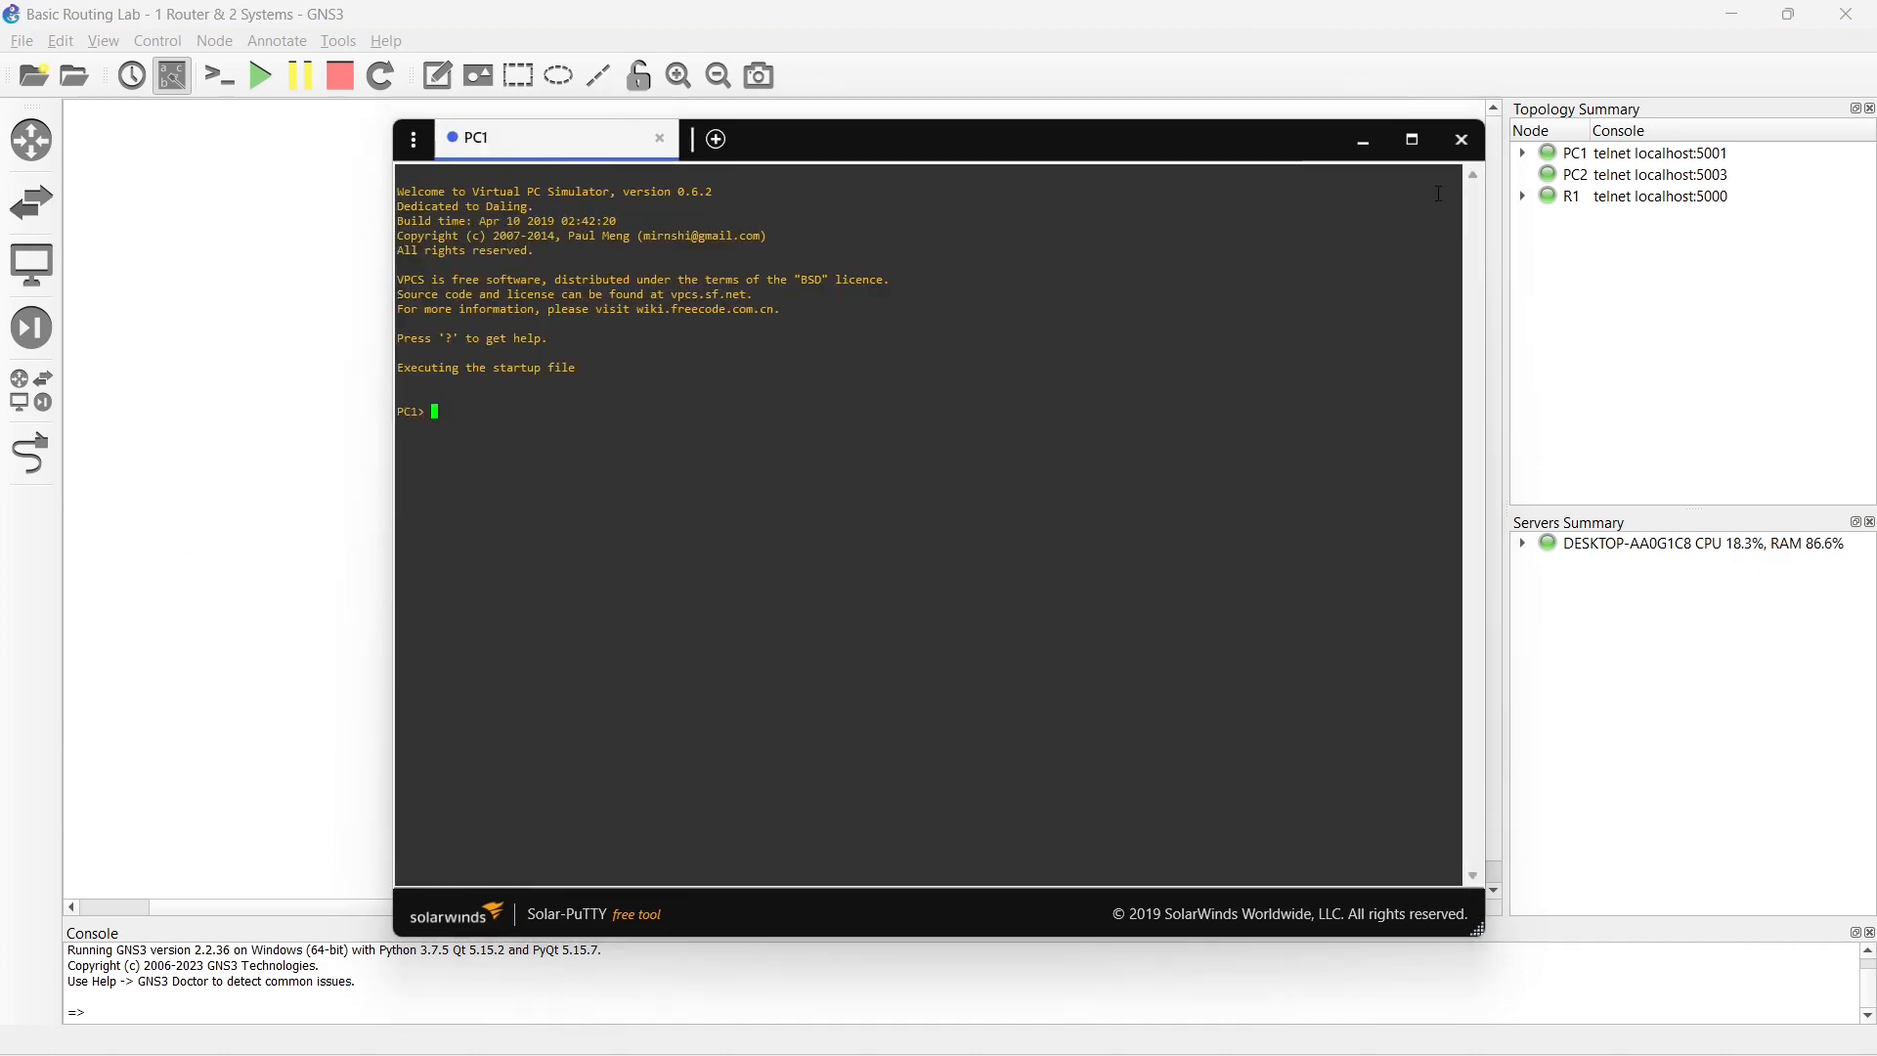
left_click(1412, 139)
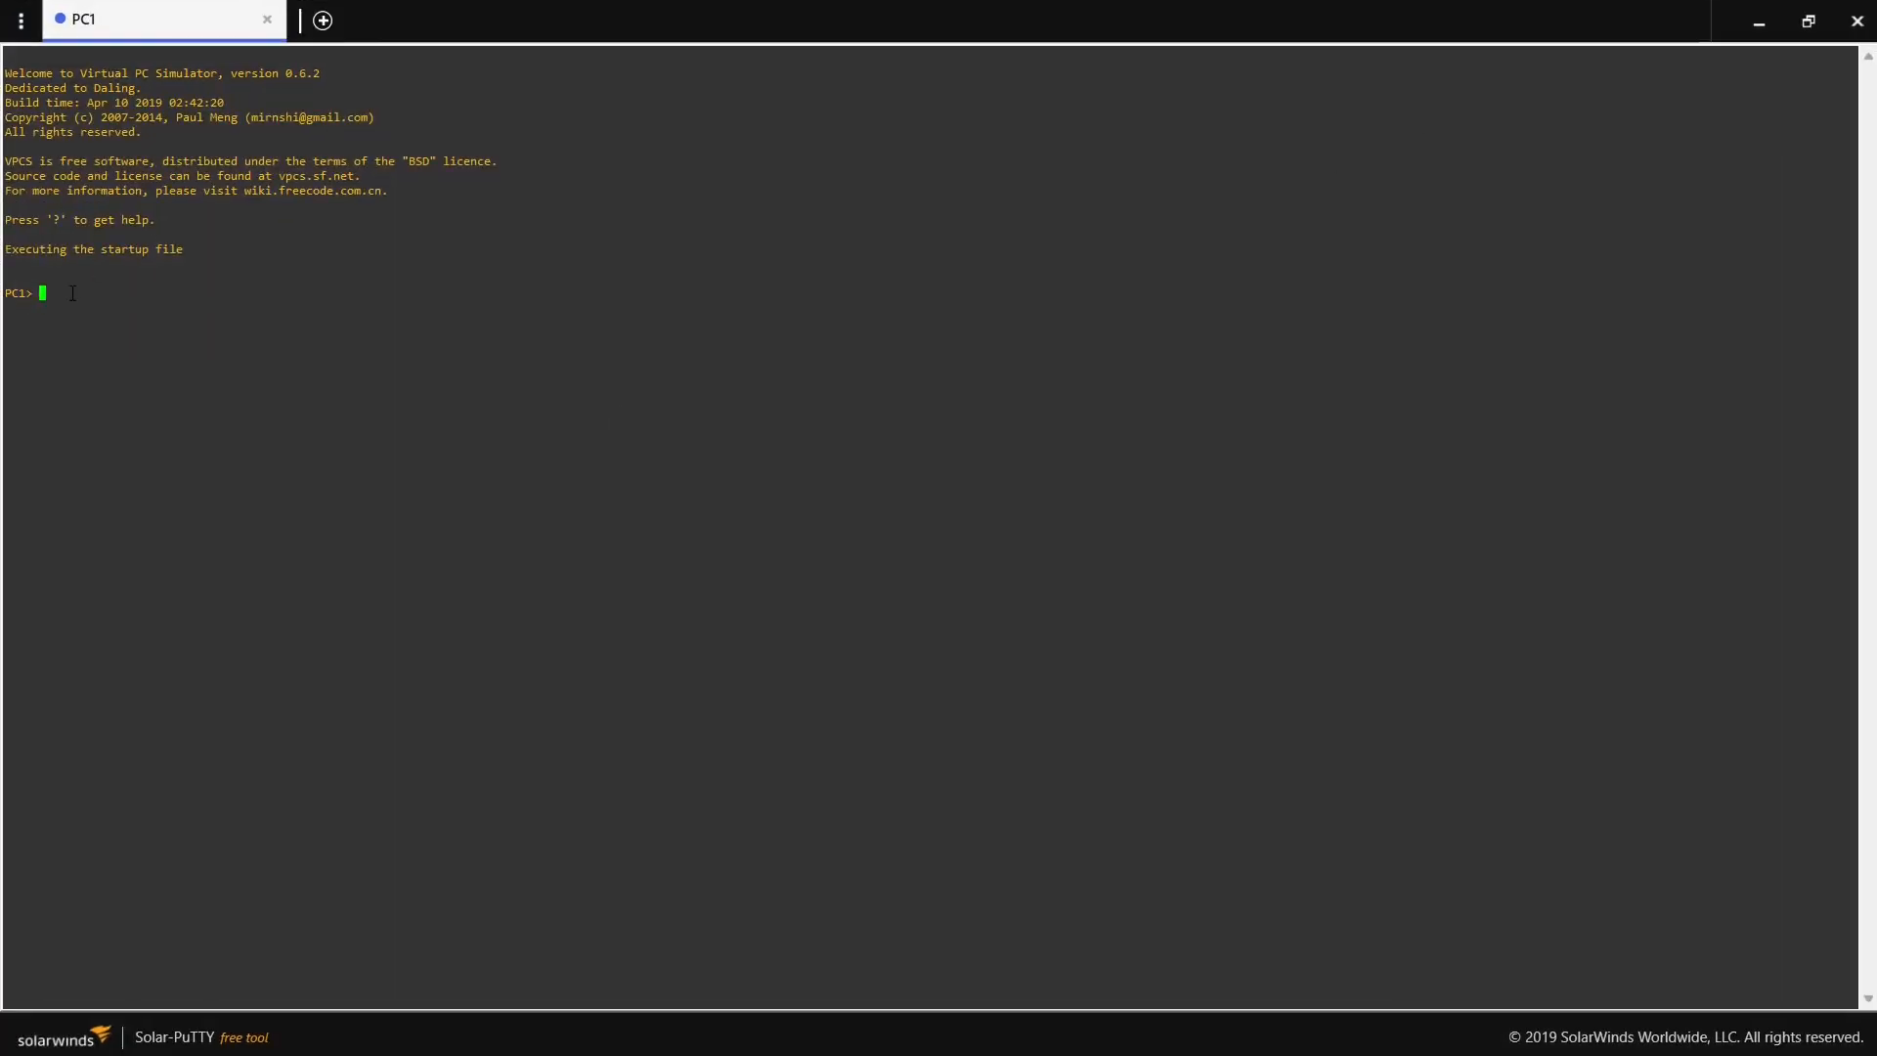
key("Return")
type("ip")
type("192.168.100.2/24")
key("Return")
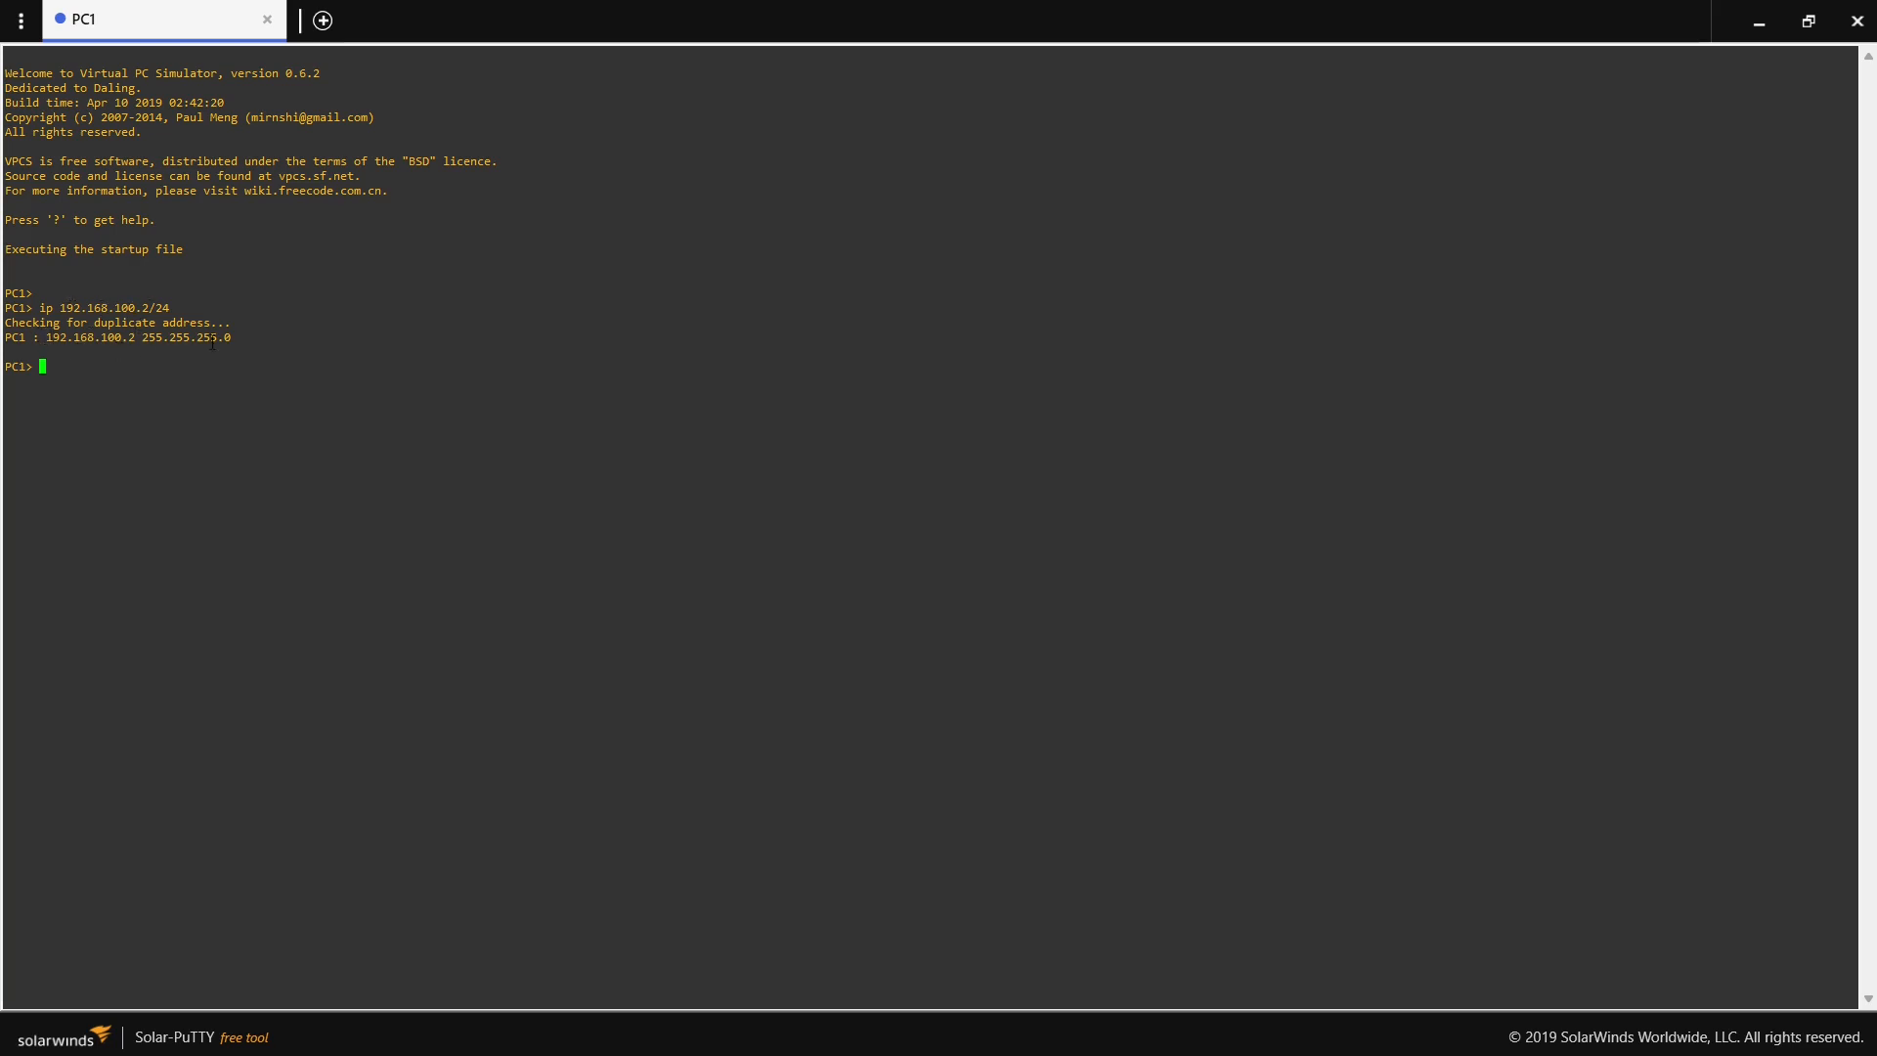
double_click(7, 336)
left_click_drag(41, 337, 228, 337)
- Ping R1's address 192.168.100.1 from PC1 and close PC1's console
key("Return")
key("Return")
key("Return")
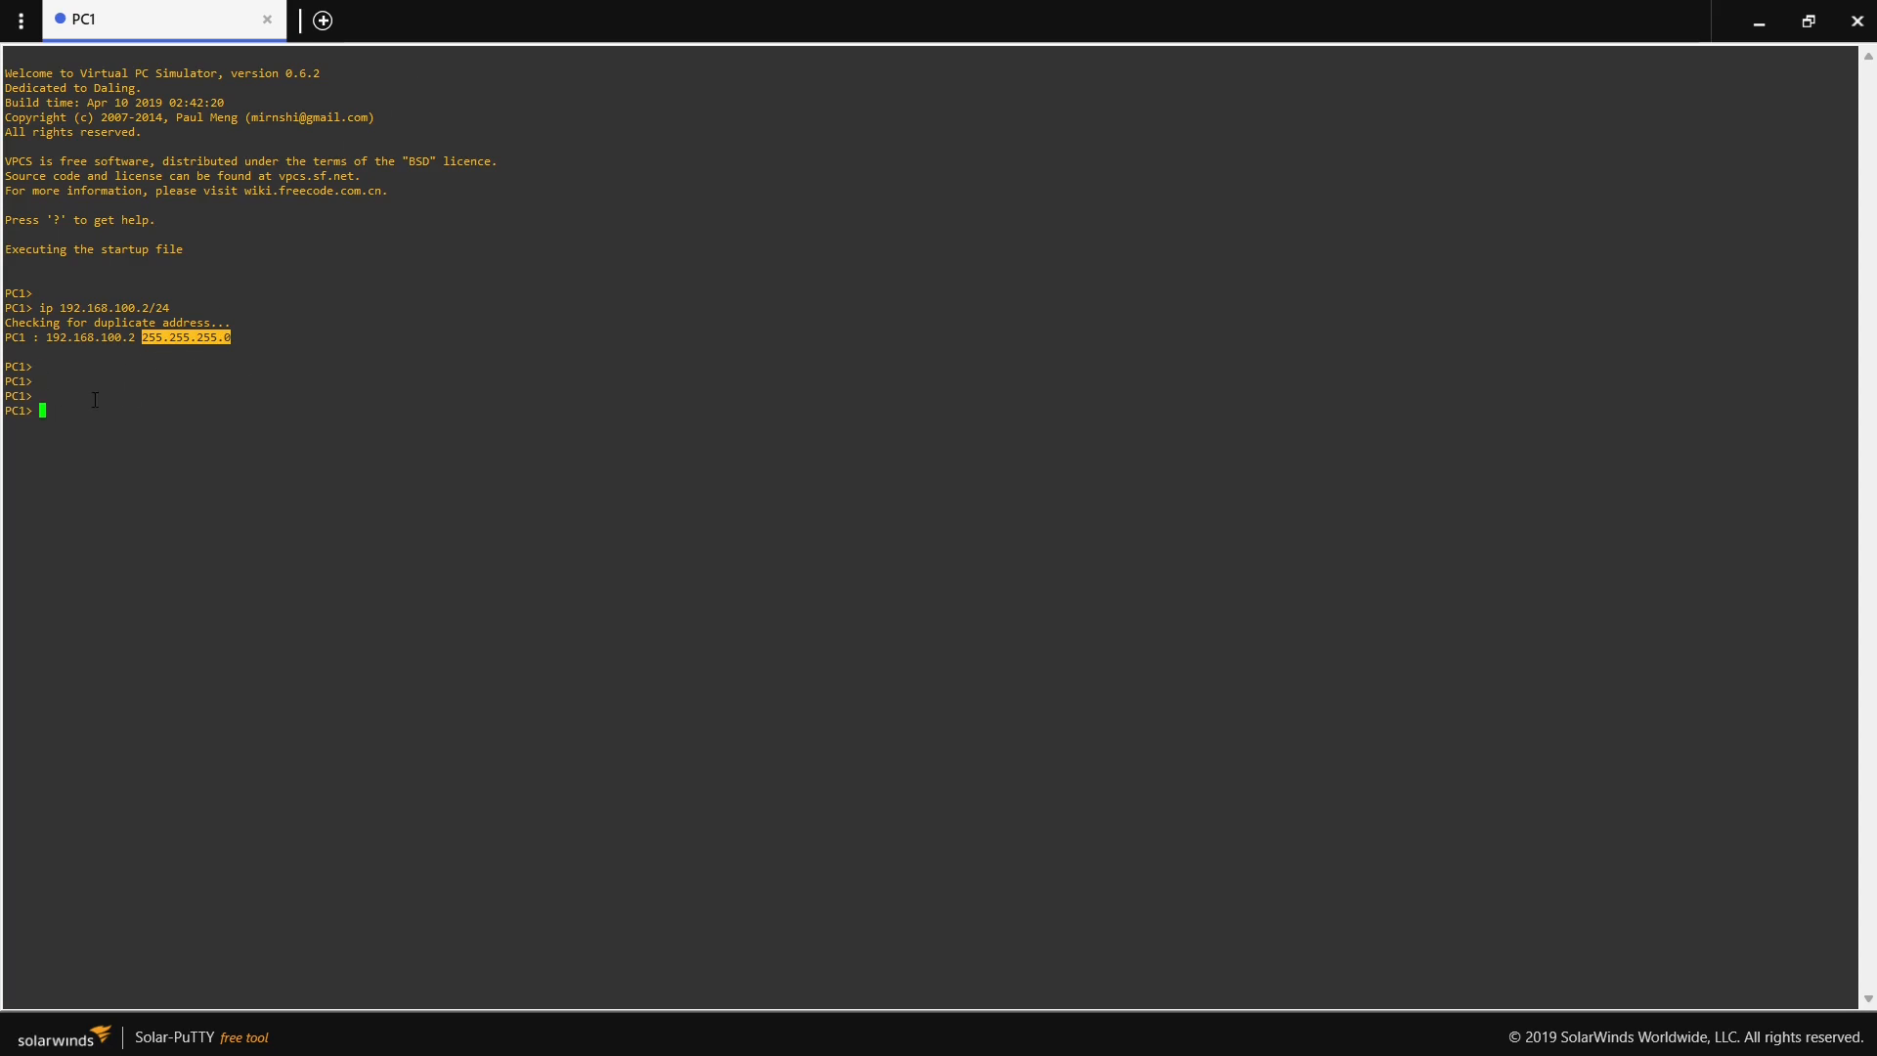
type("ping 192.168.100.1")
key("Return")
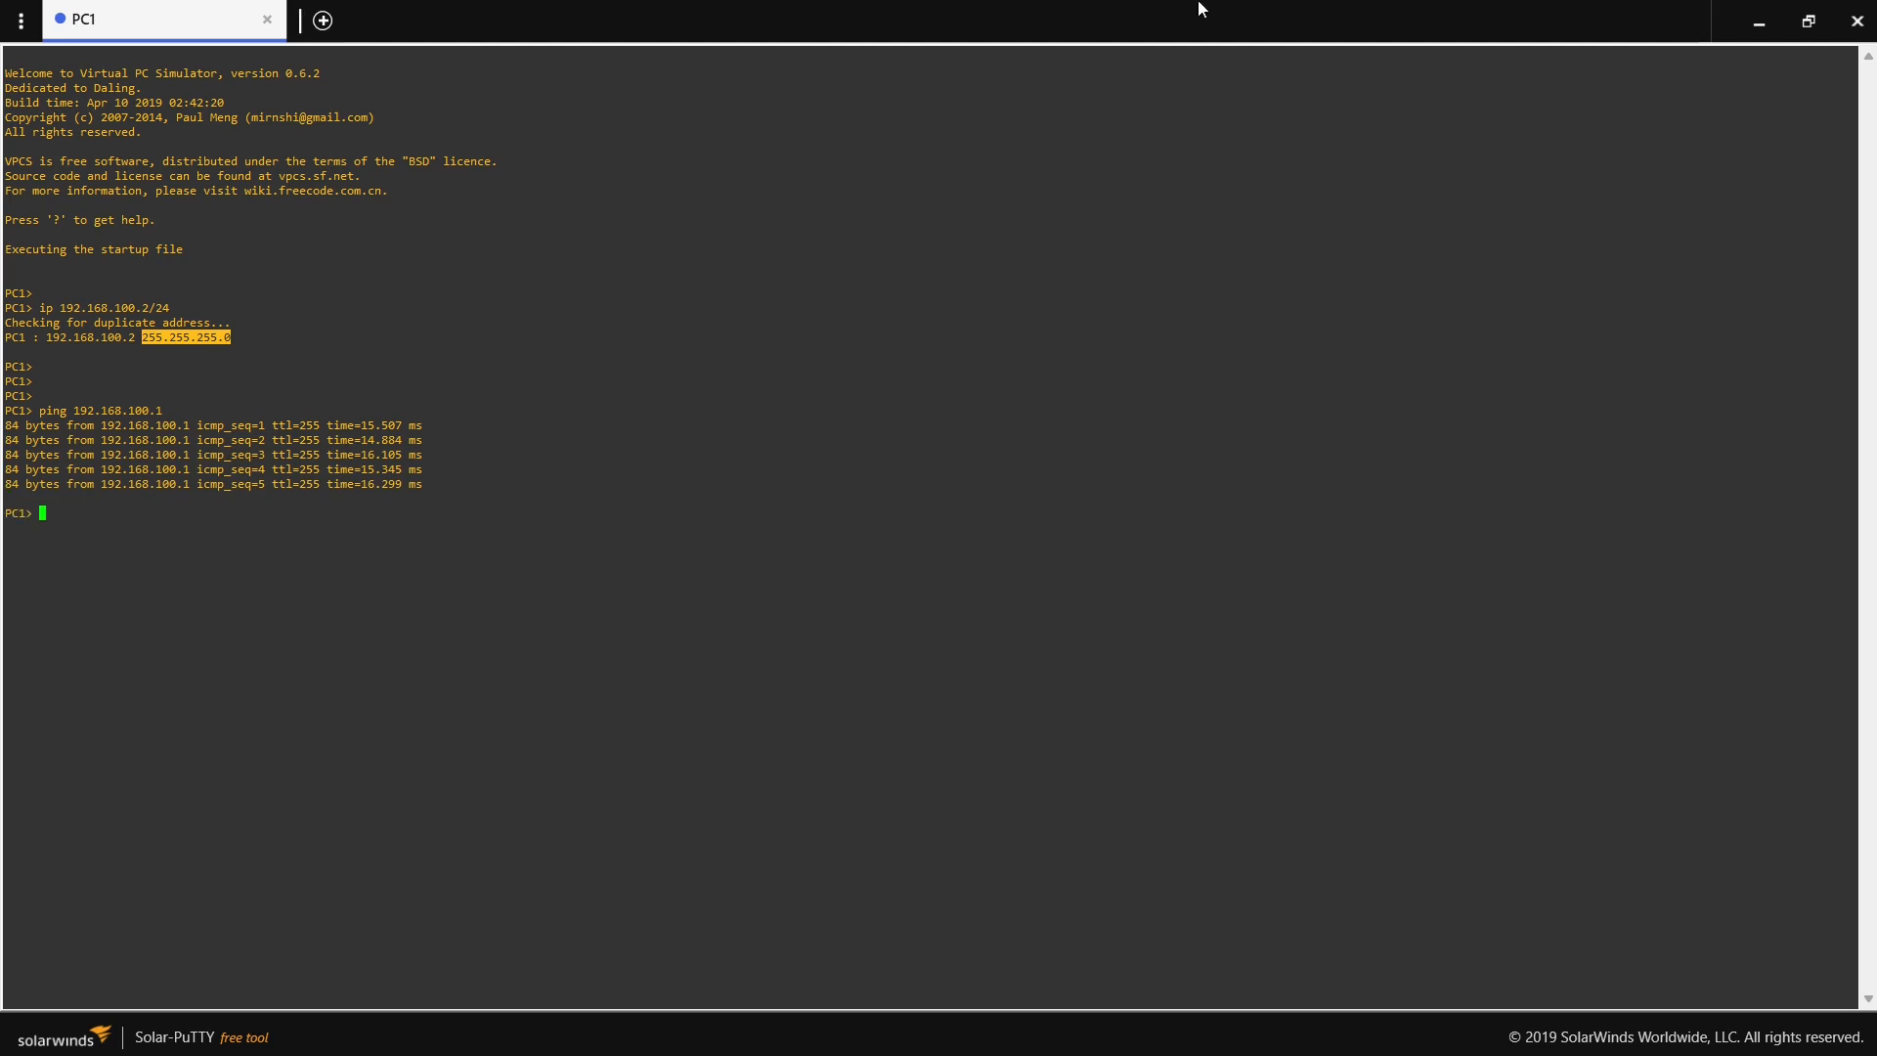
left_click(1860, 21)
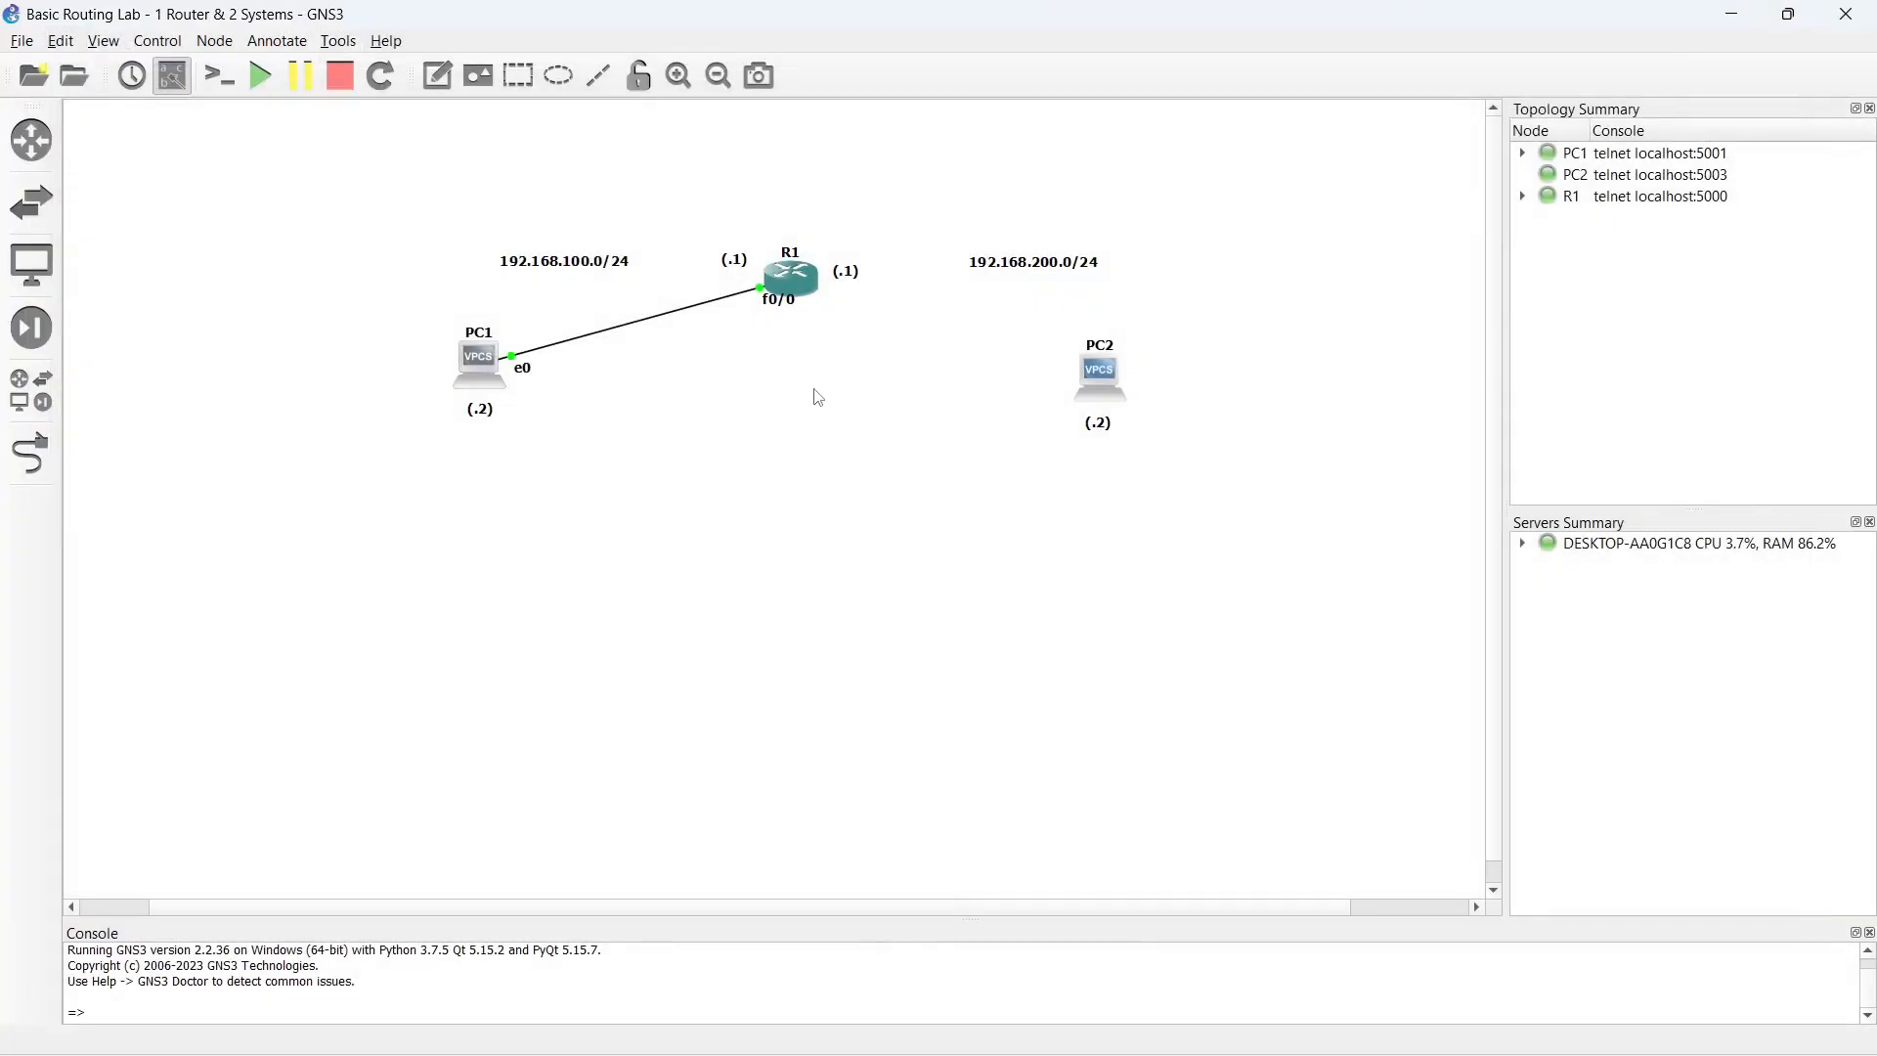
- Open R1's console in a maximized window and enter interface configuration mode for FastEthernet0/1
double_click(793, 279)
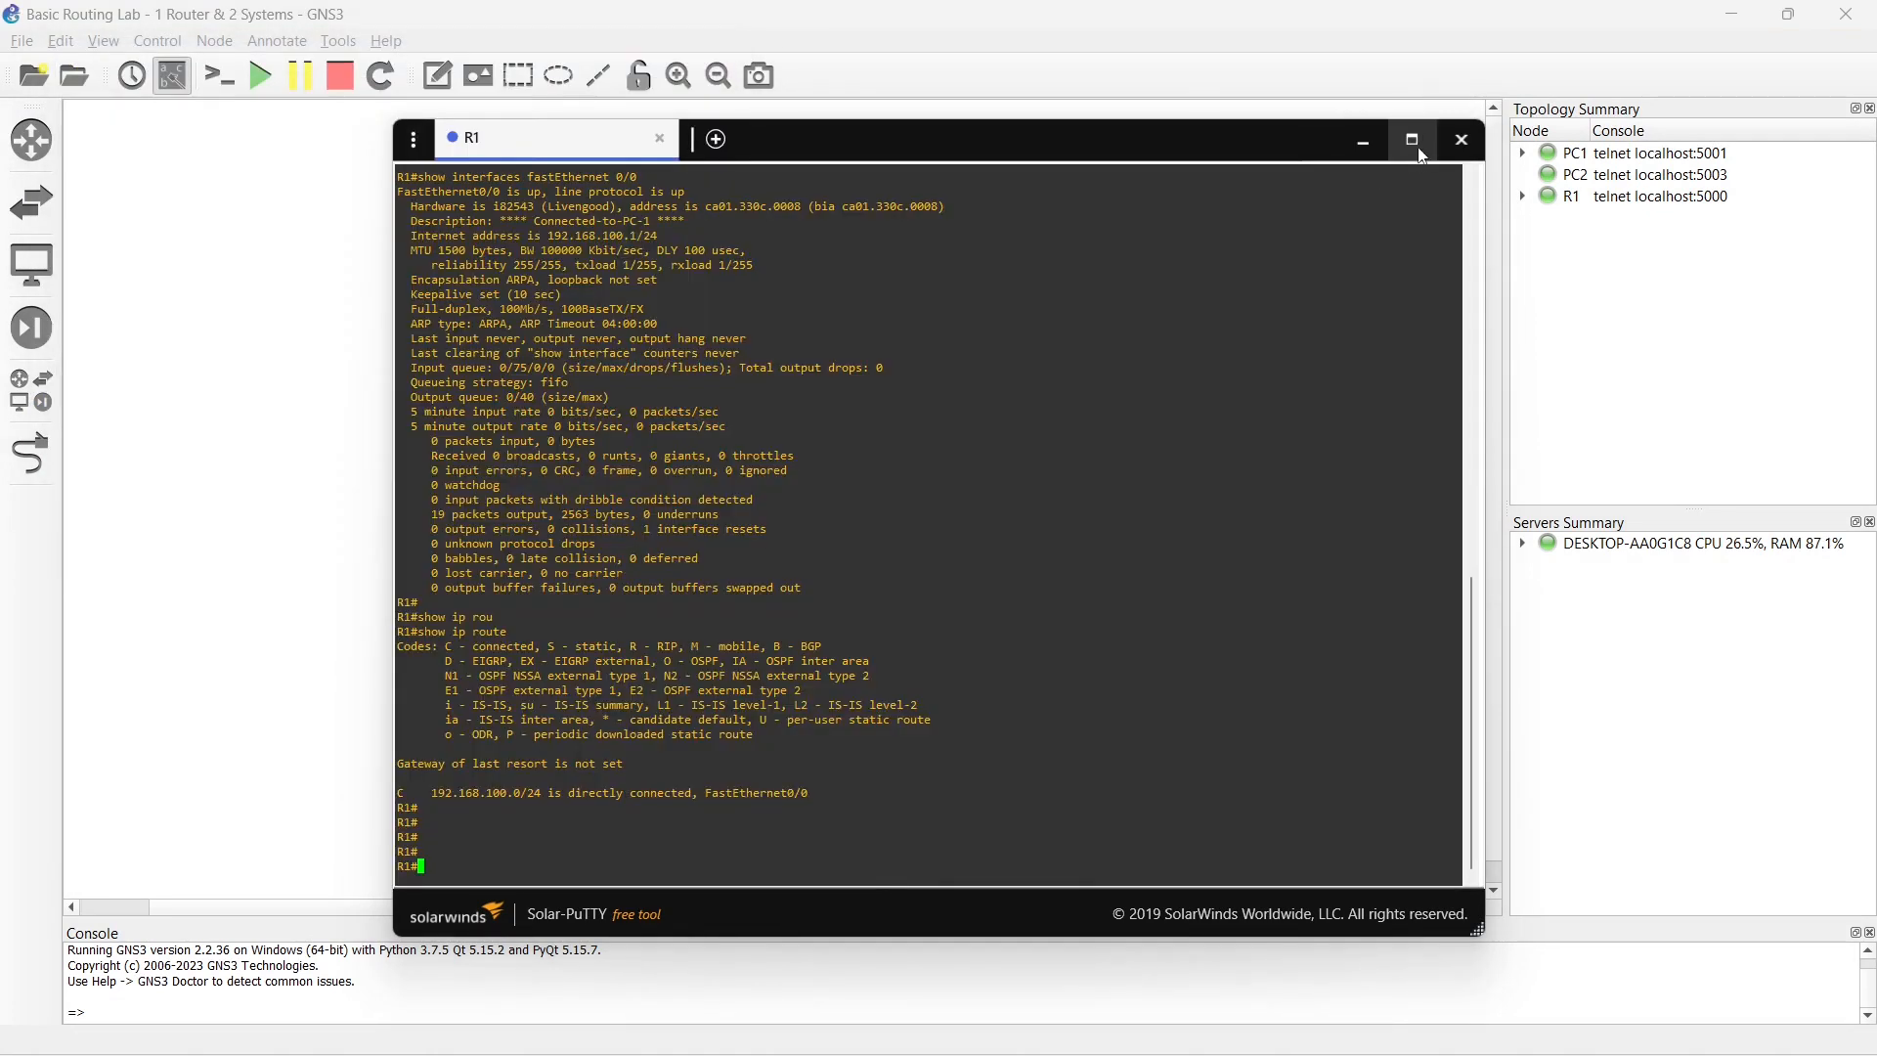
left_click(1412, 139)
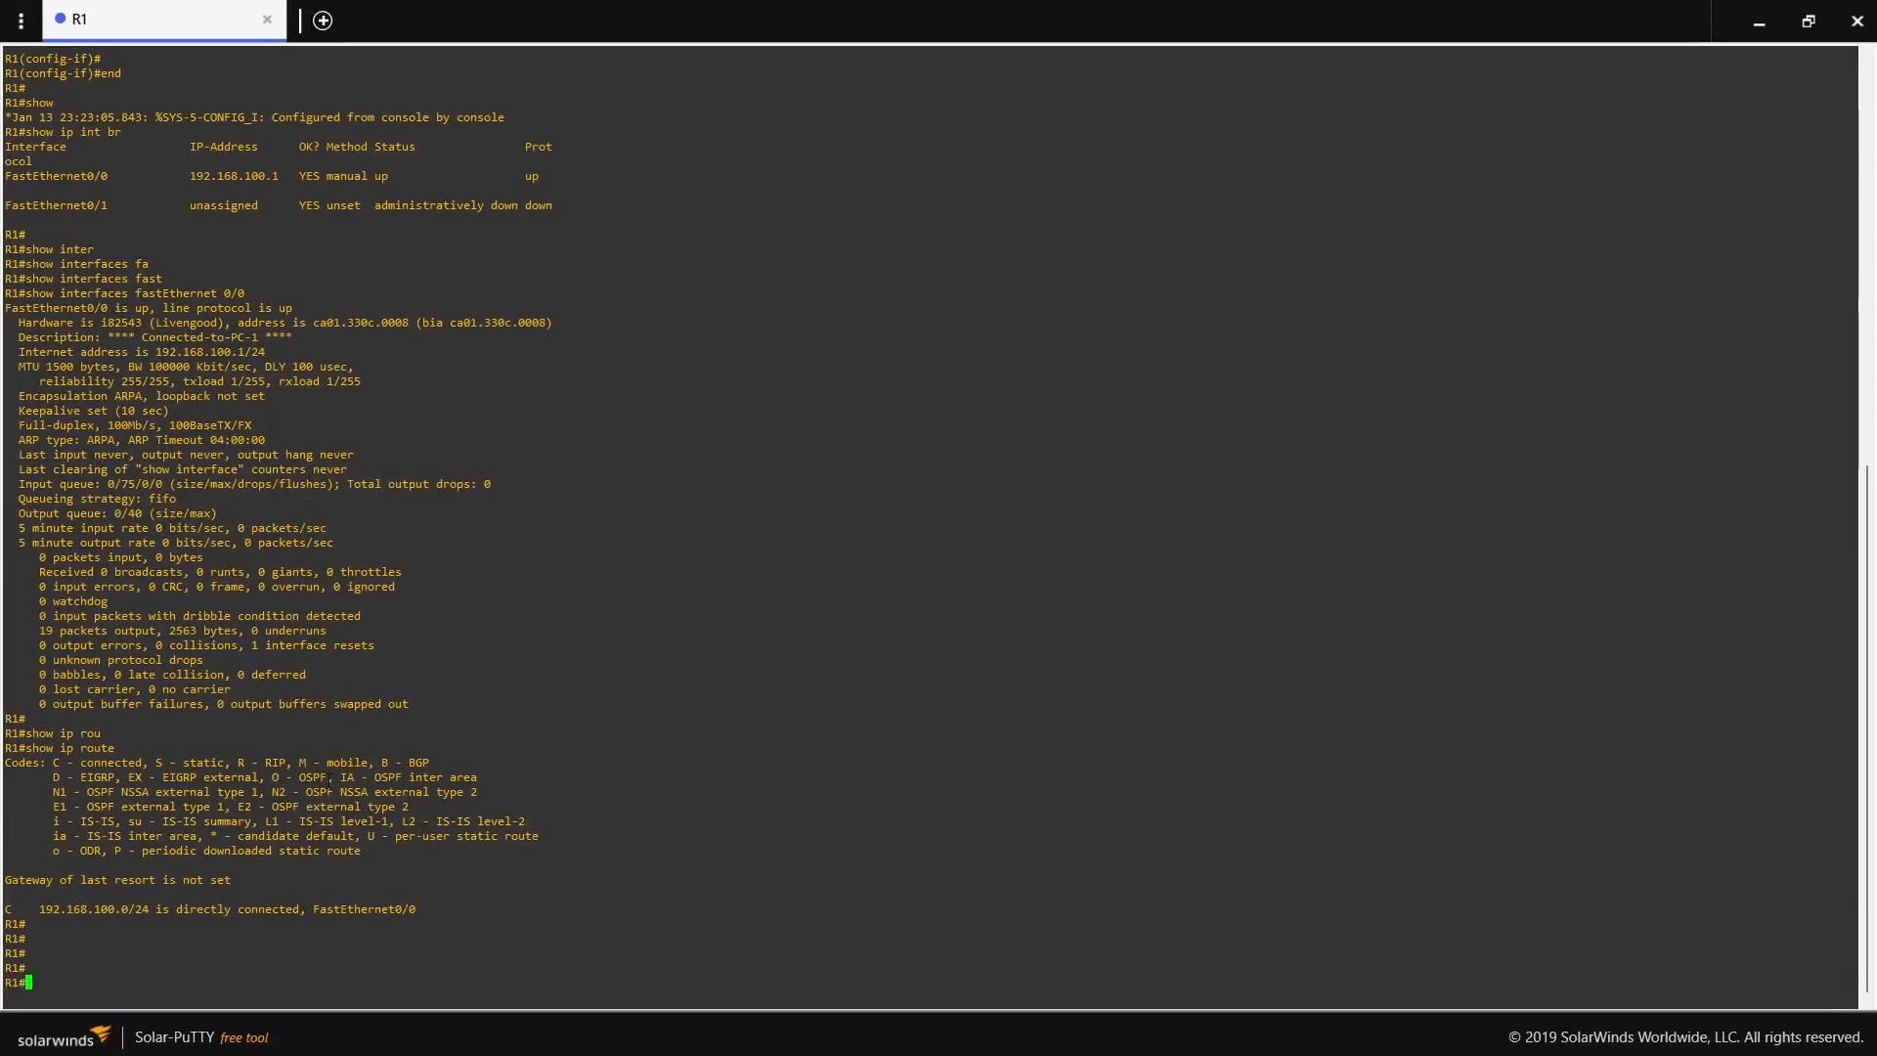
type("conf t")
key("Return")
type("inter")
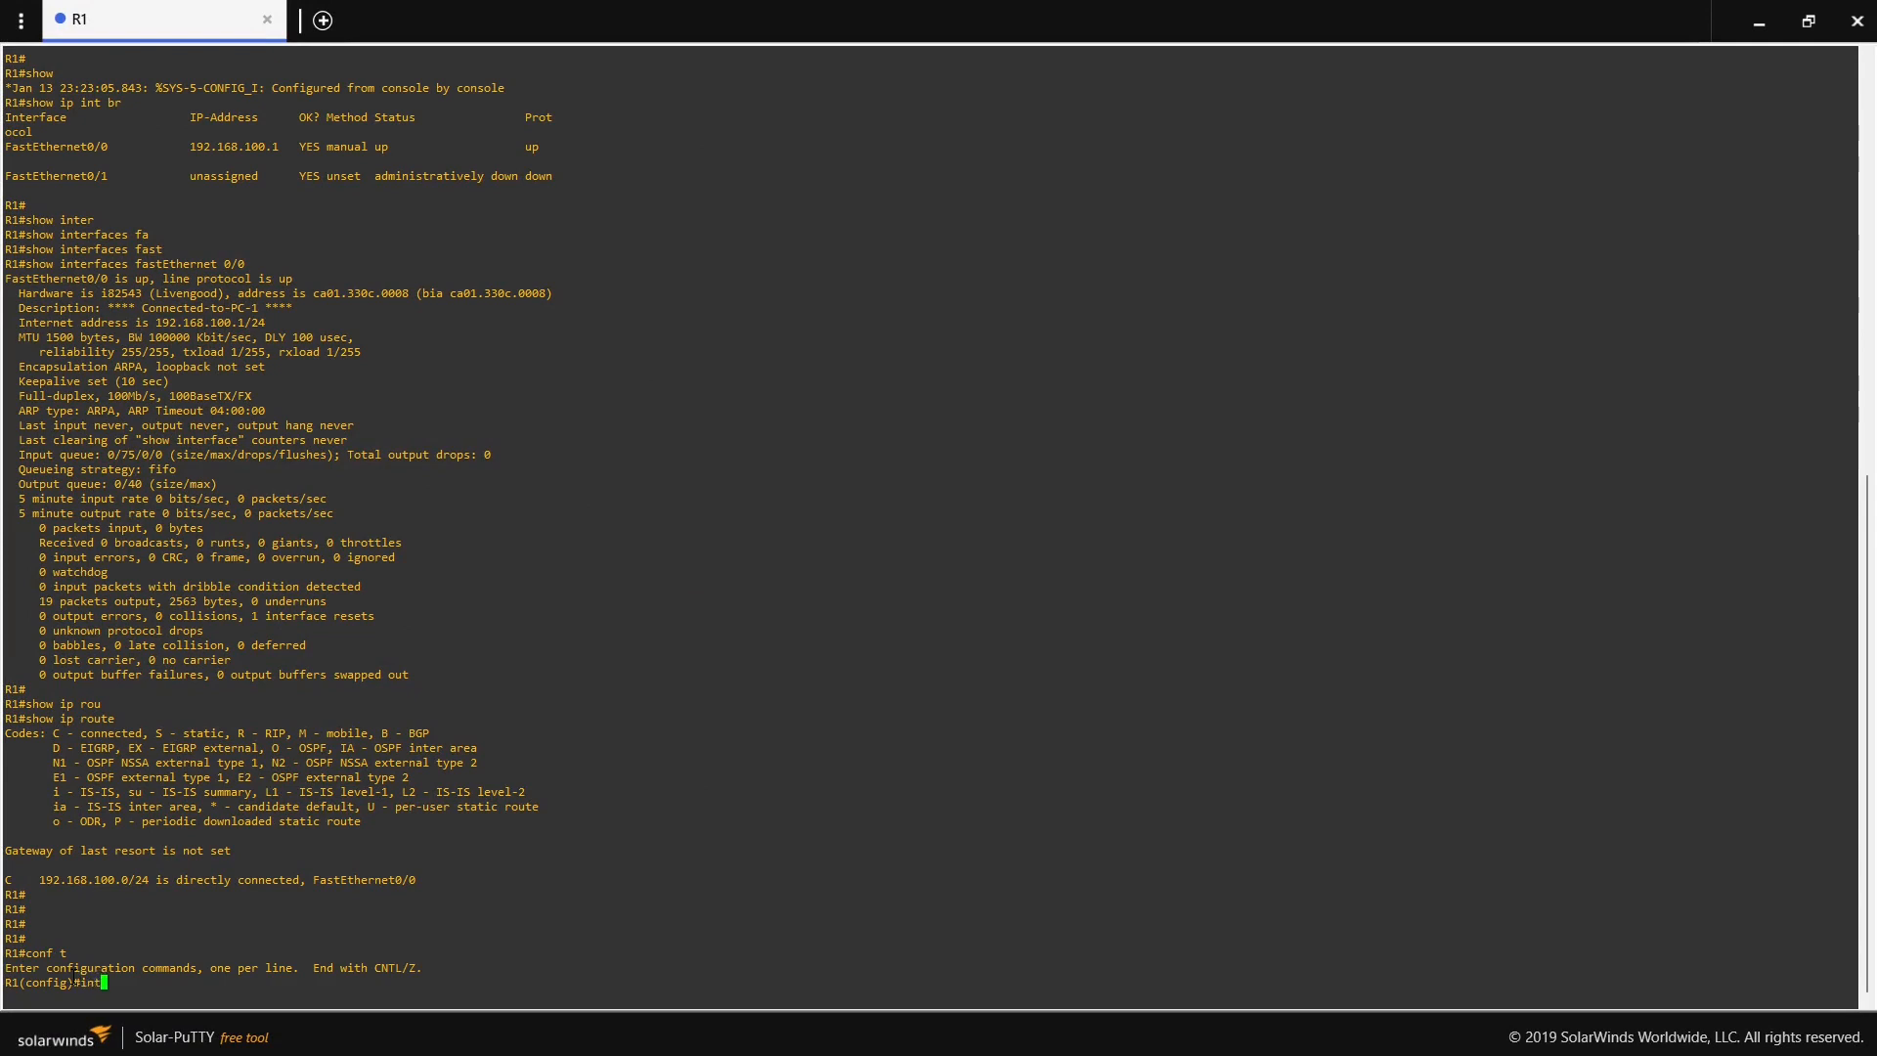
key("Tab")
type("fa")
key("Tab")
type("0/1")
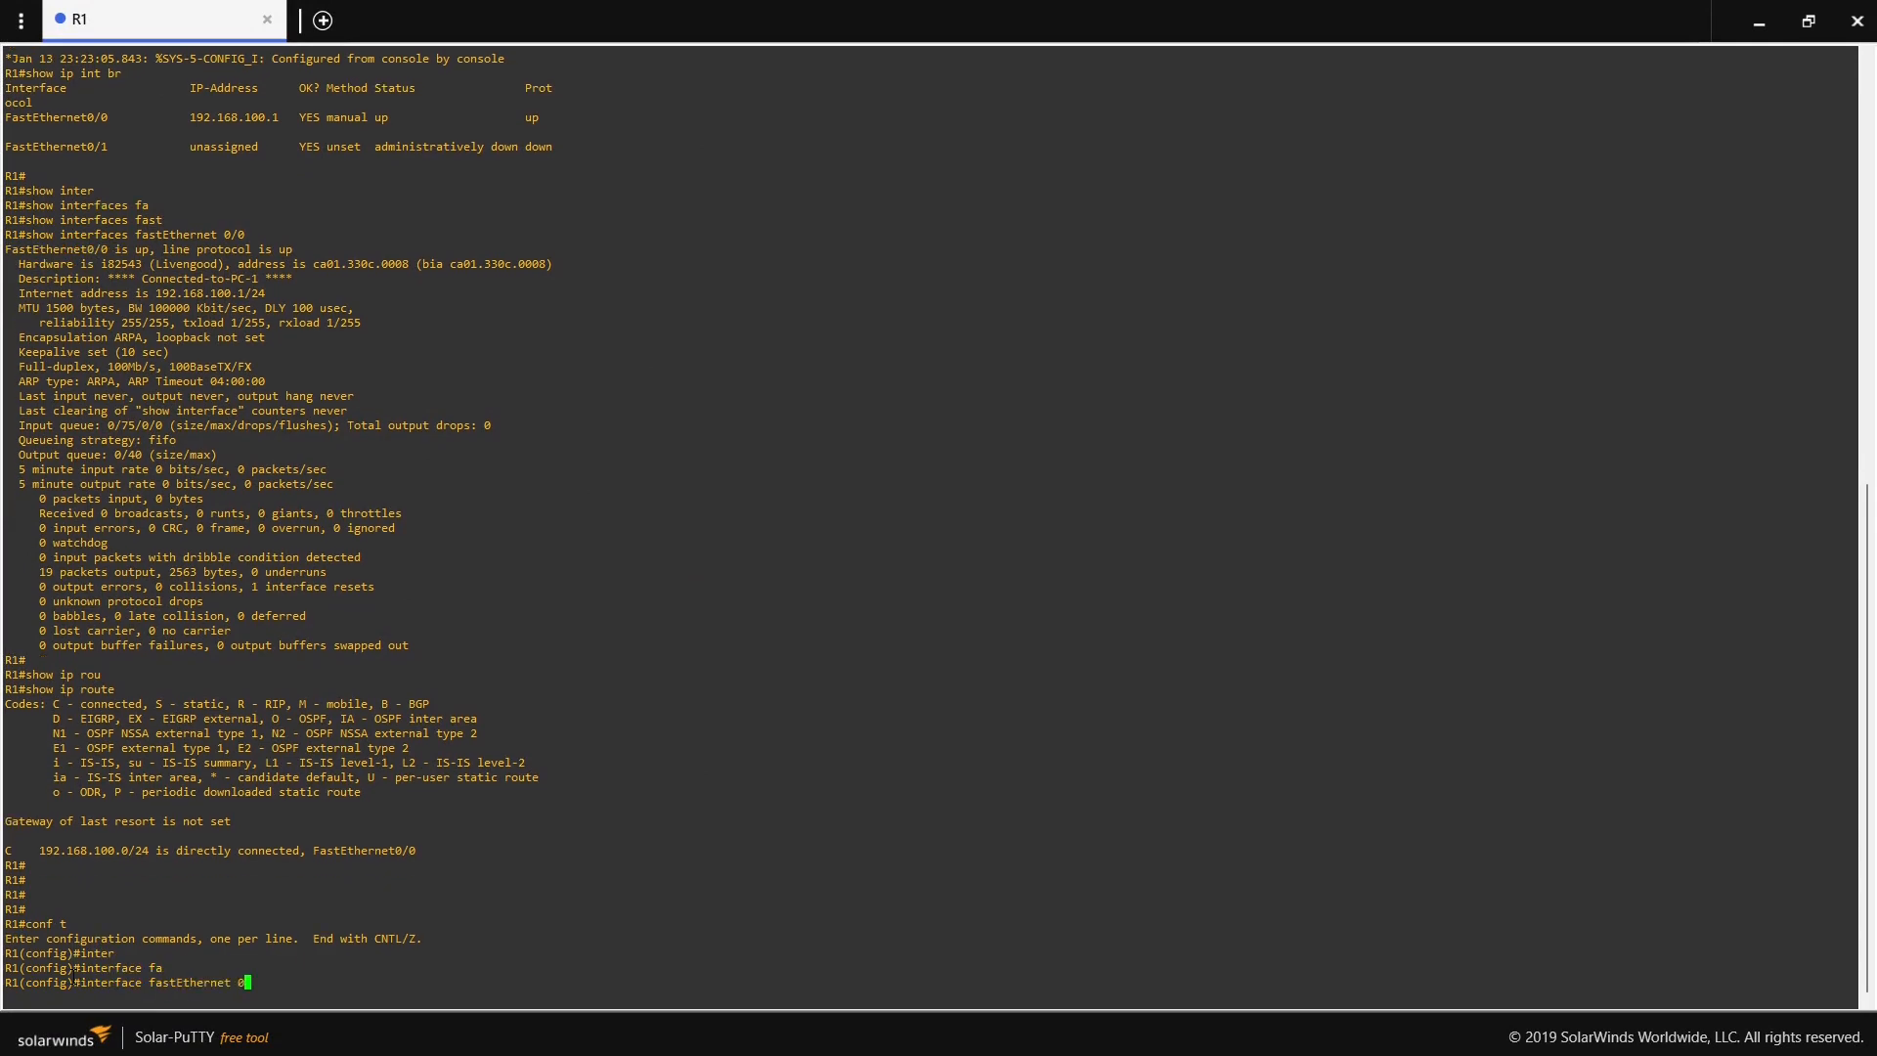
key("Return")
key("Return")
- Give FastEthernet0/1 the description "**** Connected-to-PC-2 ****" and enable it with no shutdown
type("des")
key("Tab")
type("***")
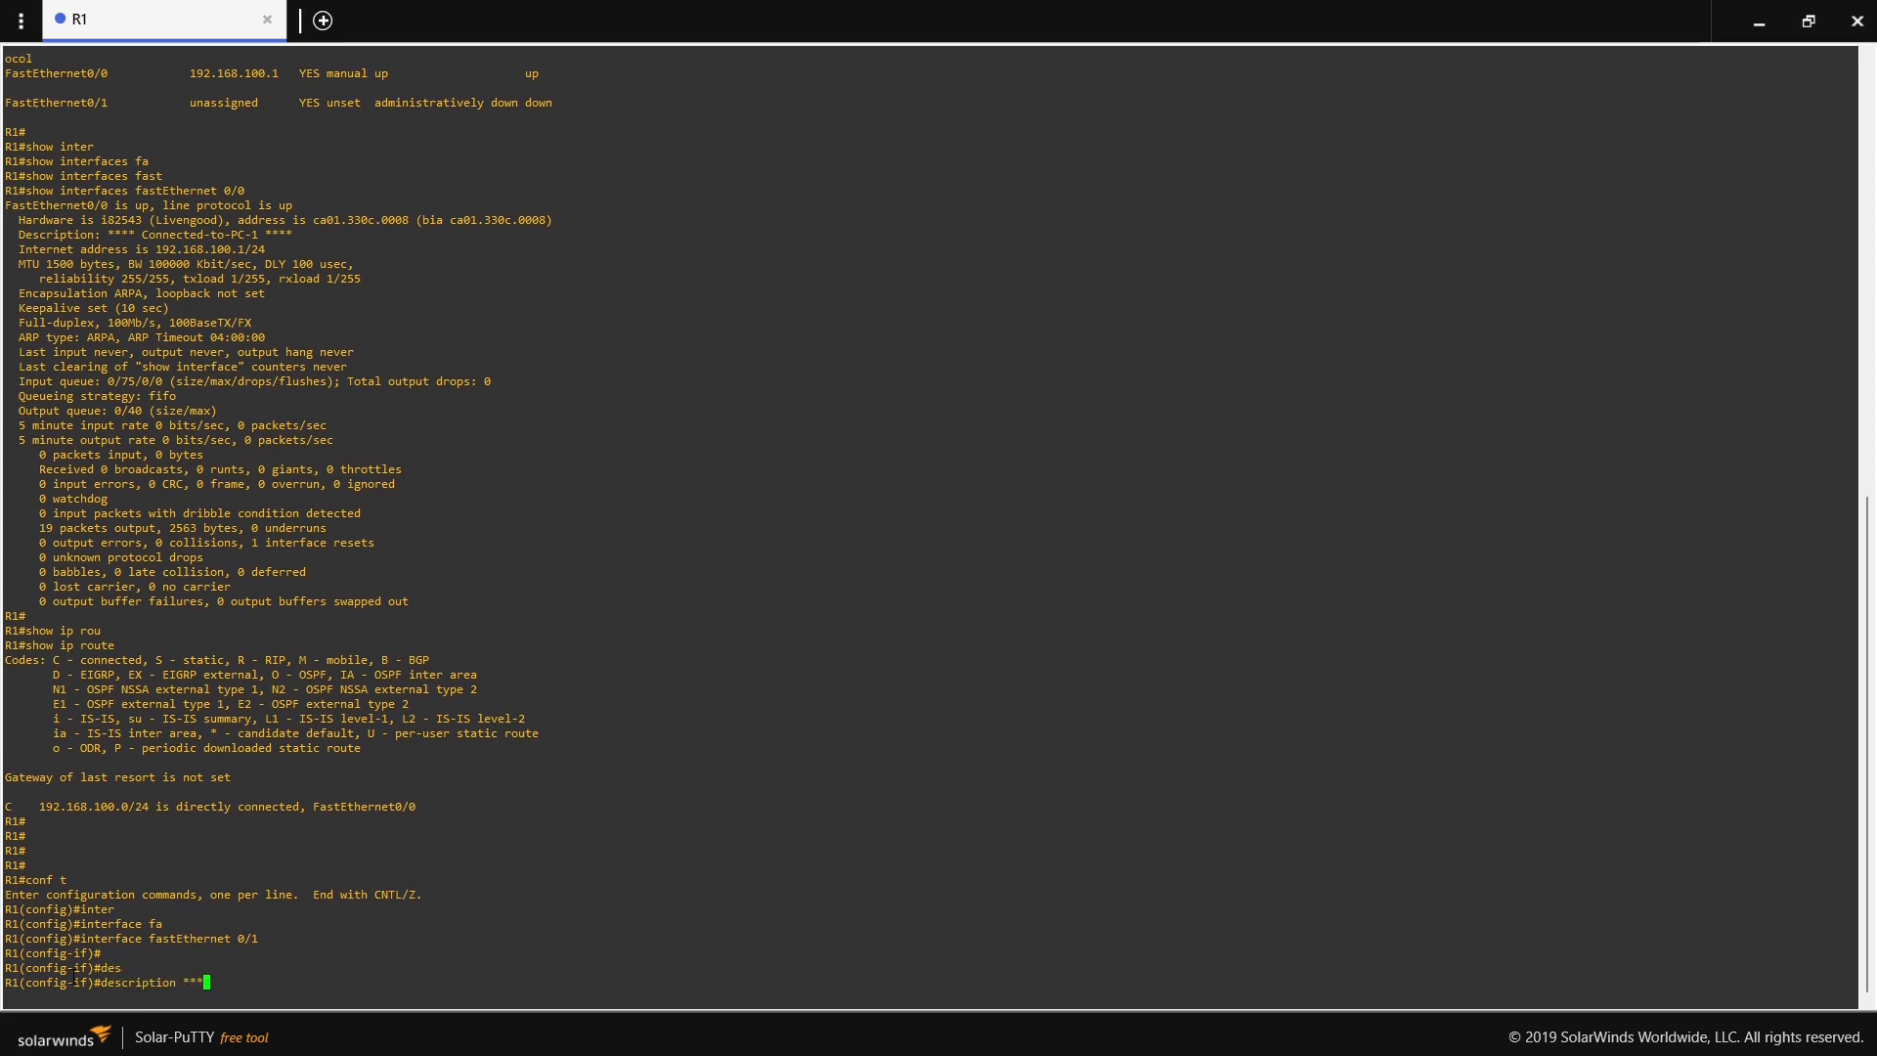
type("* Connected-to-PC-2 ****")
key("Return")
type("no shu")
key("Tab")
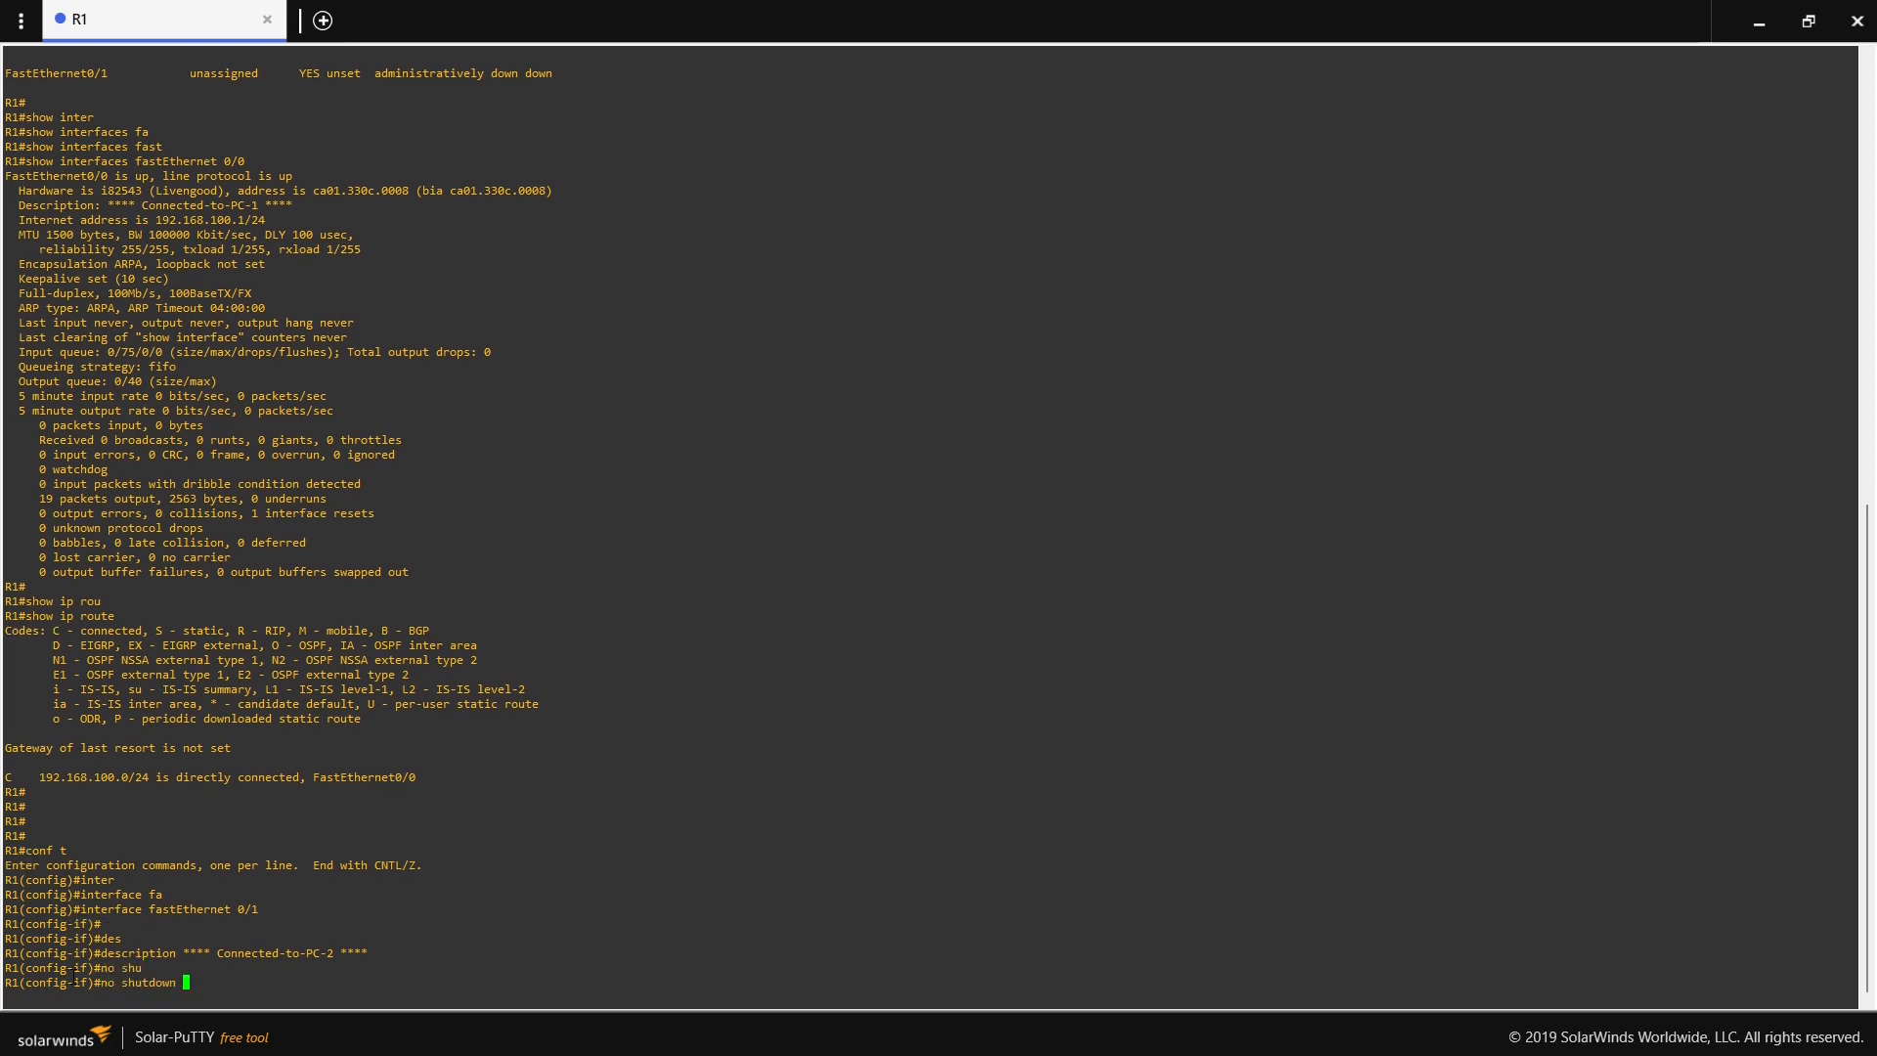
key("Return")
- Assign FastEthernet0/1 the address 192.168.200.1 with mask 255.255.255.0 and exit configuration mode with end
type("ip add")
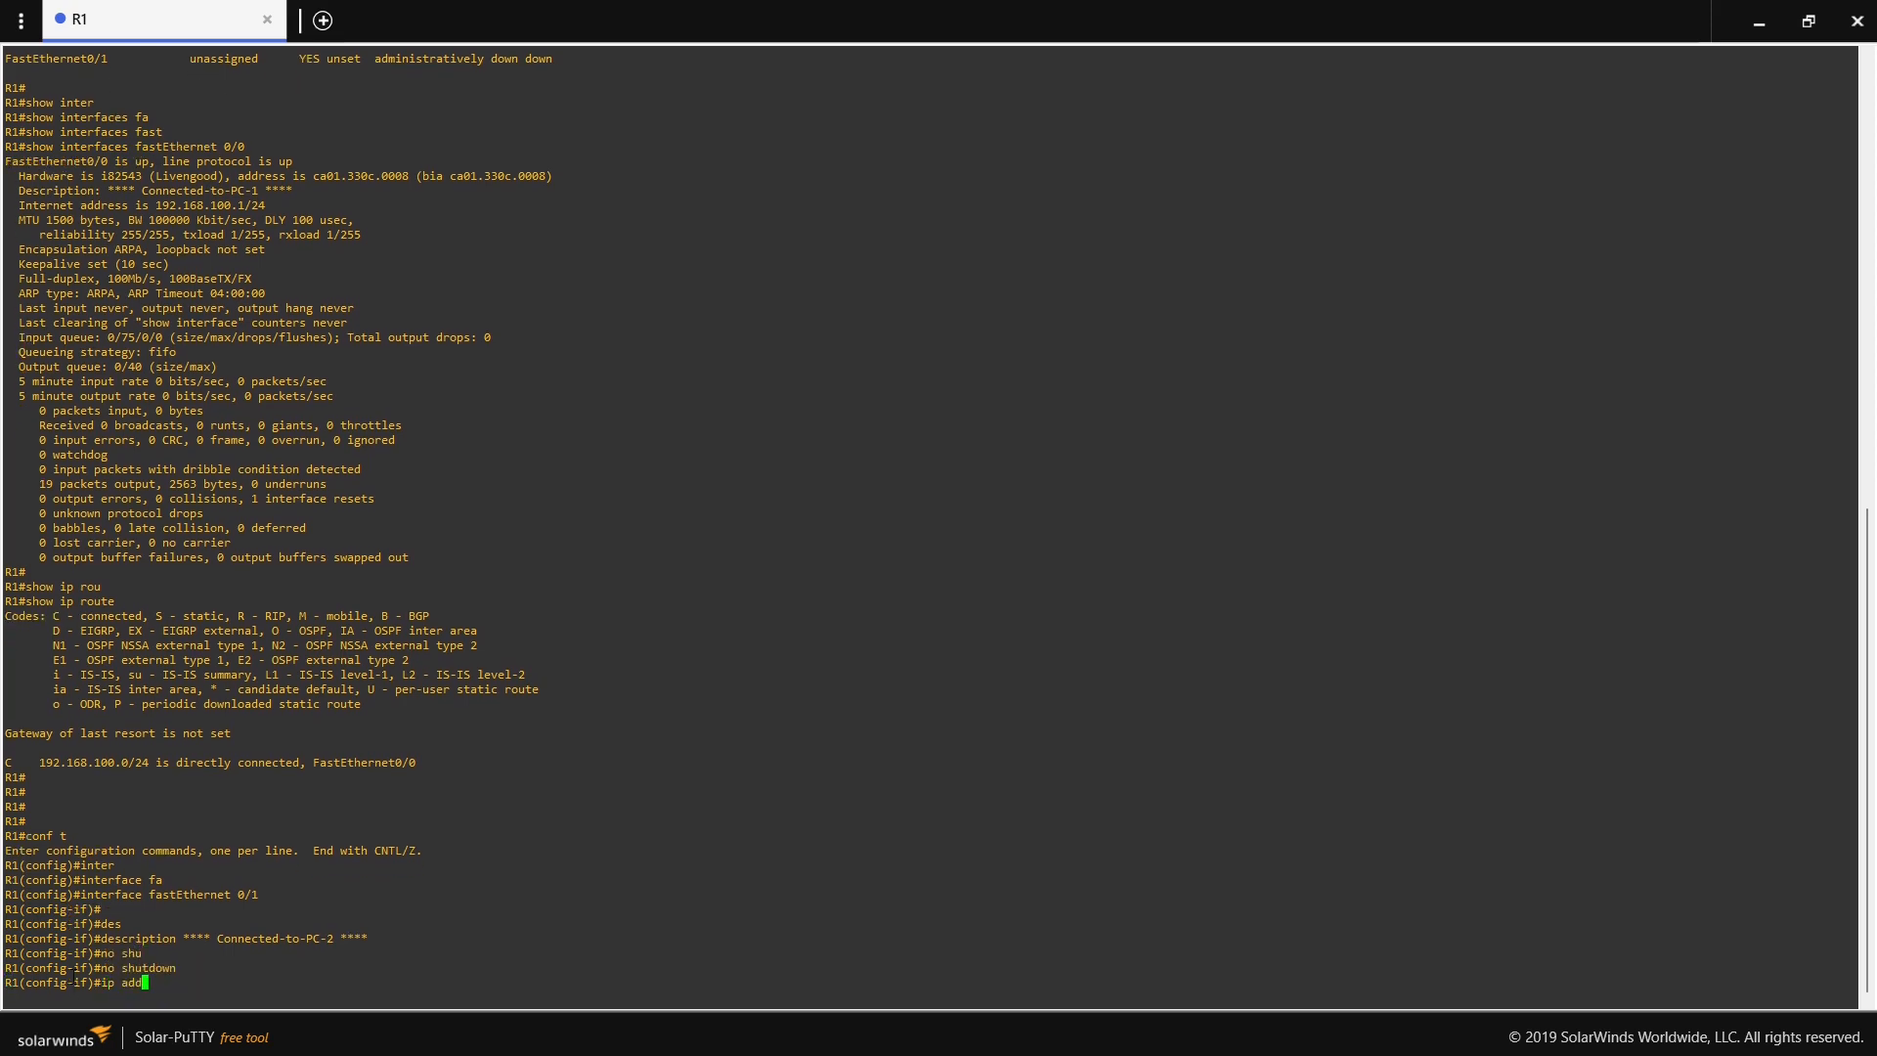
key("Tab")
type("192.16")
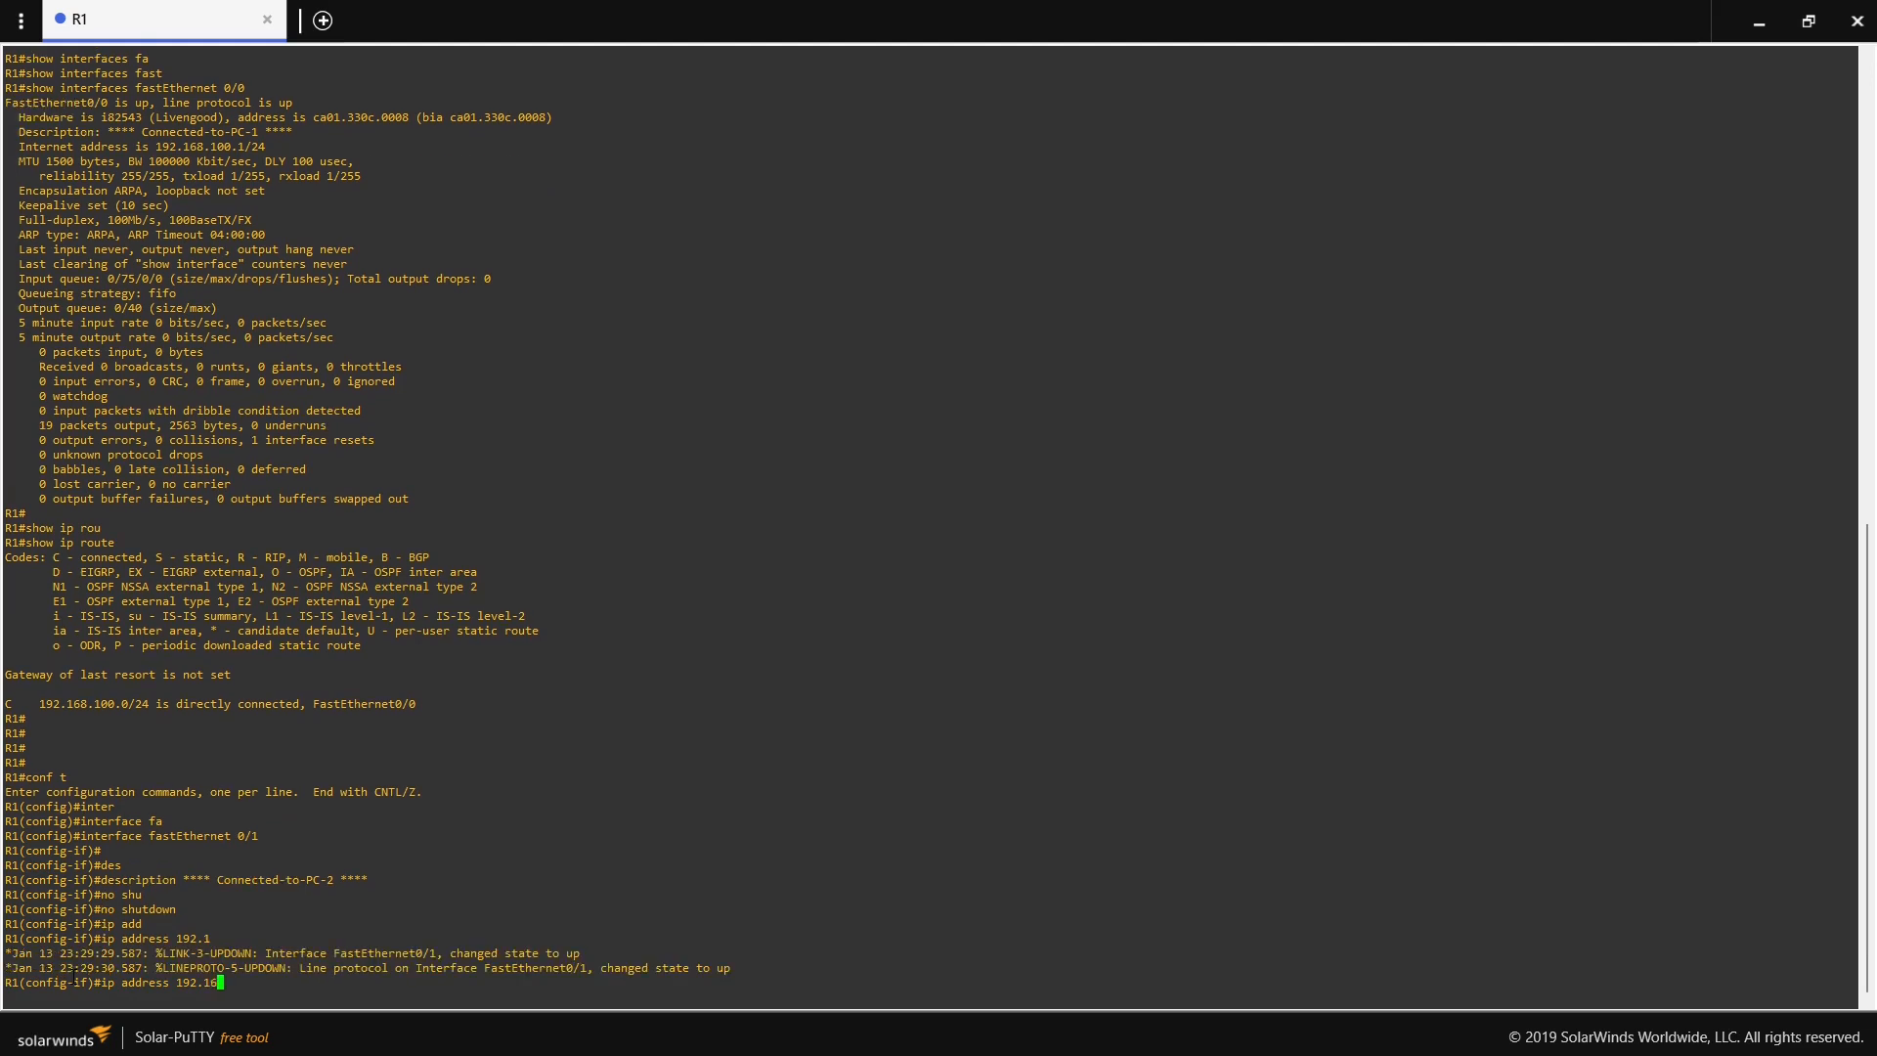
type("8.200.1")
type(" 244.2")
key("BackSpace")
key("BackSpace")
key("BackSpace")
key("BackSpace")
key("BackSpace")
type("255.255.255.0")
key("Return")
key("Return")
type("end")
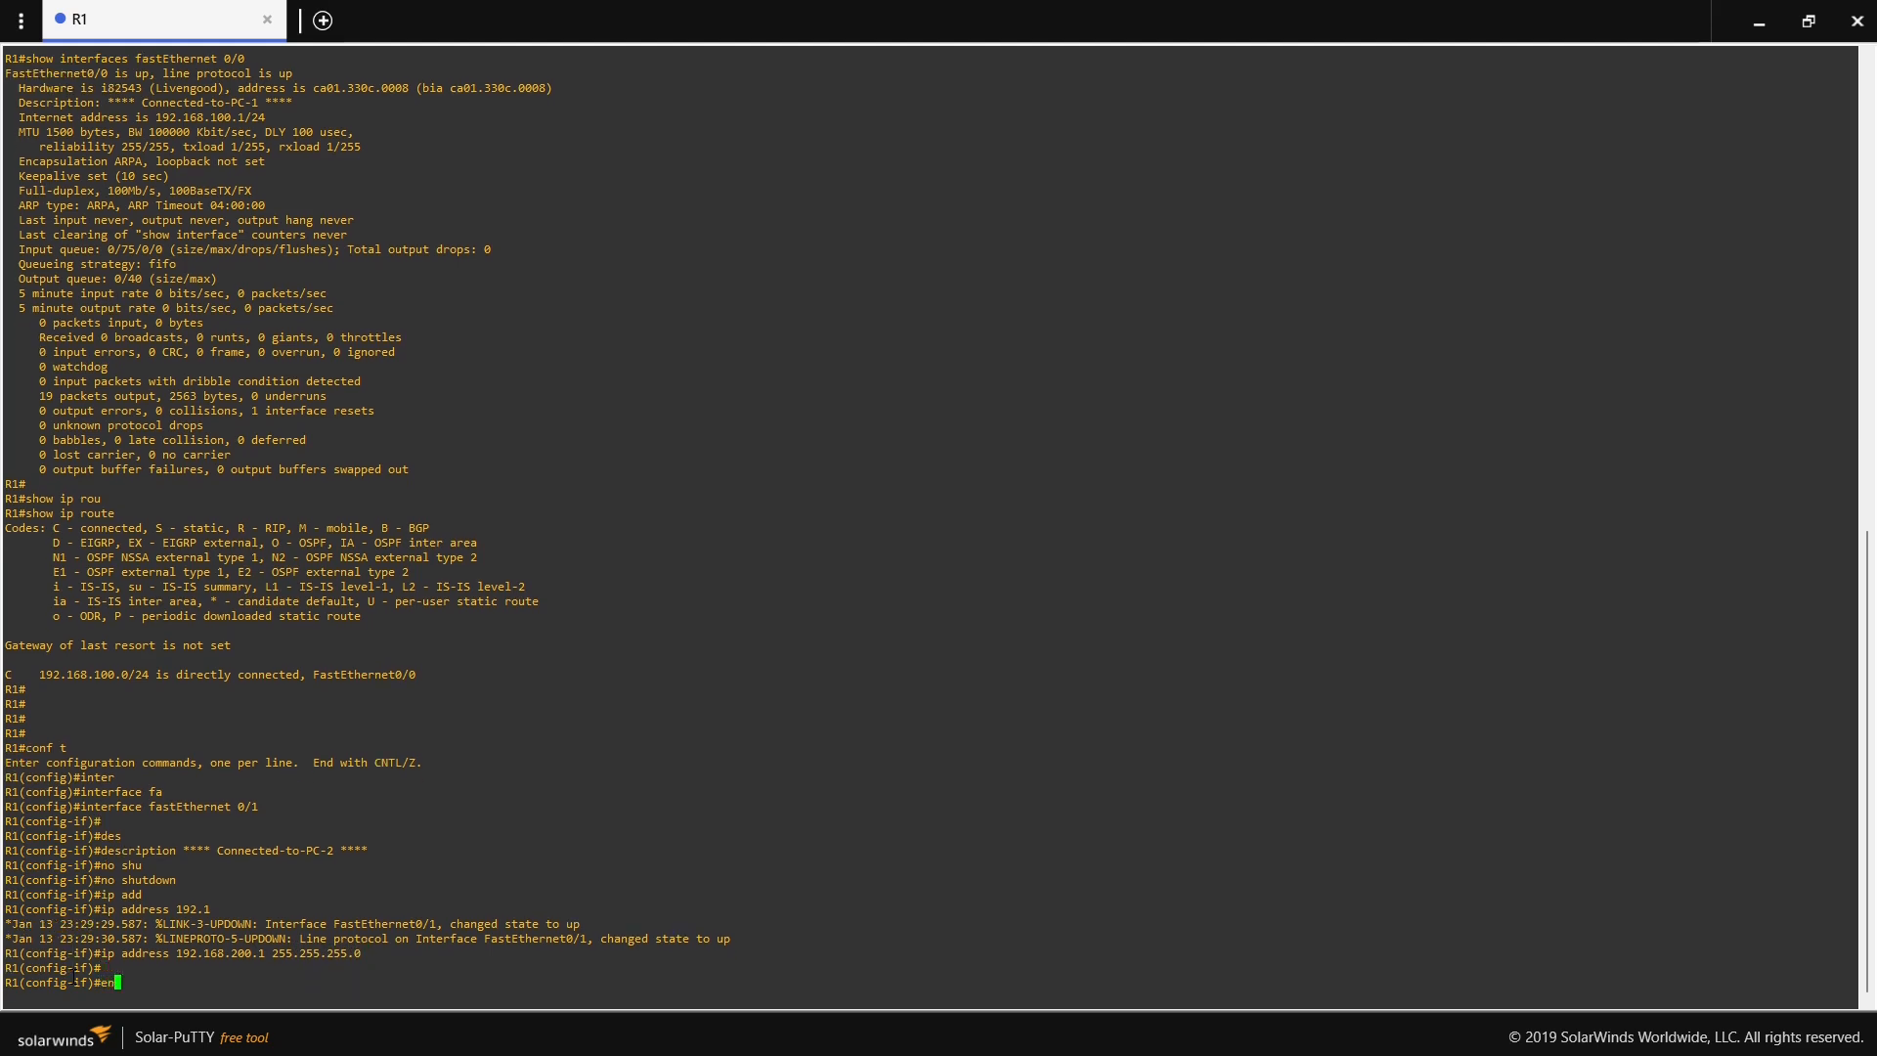
key("Return")
key("Return")
key("Return")
- Run show ip int br on R1 and check FastEthernet0/1's address and protocol status
type("sh")
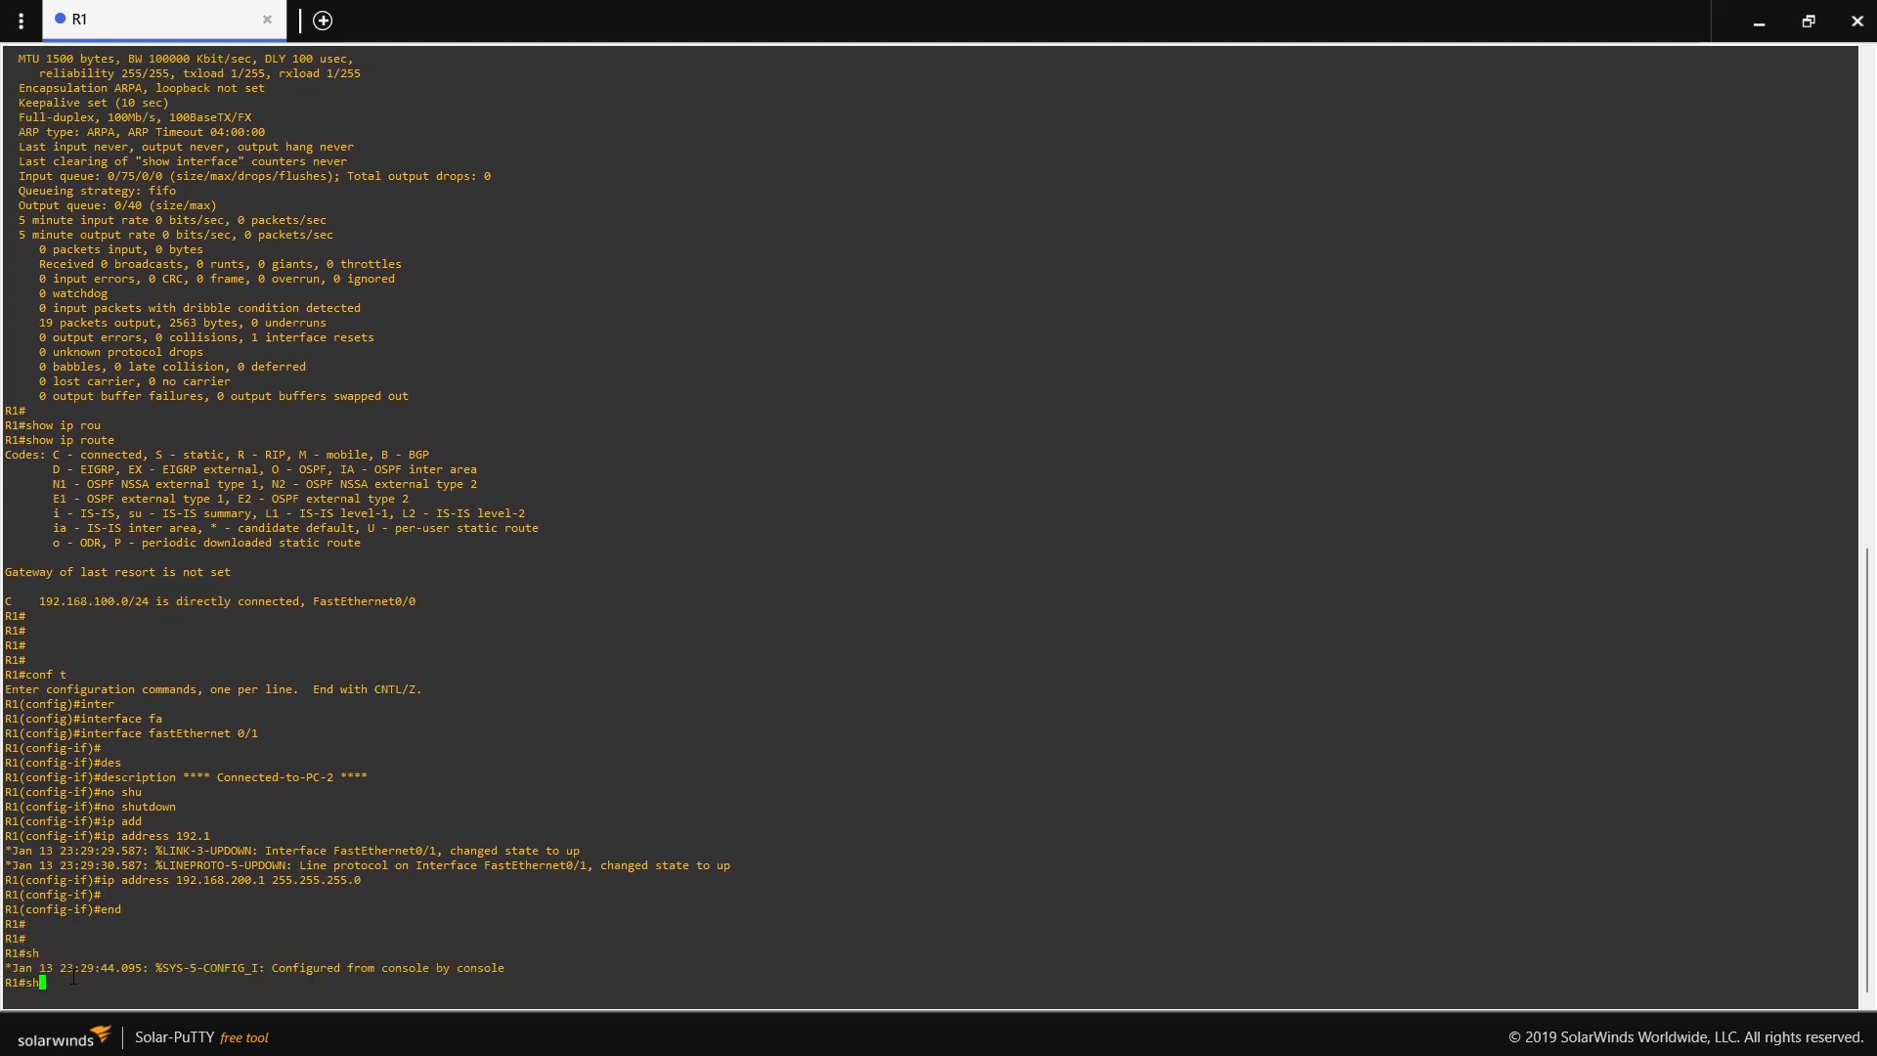
type("ow ip int br")
key("Return")
key("Return")
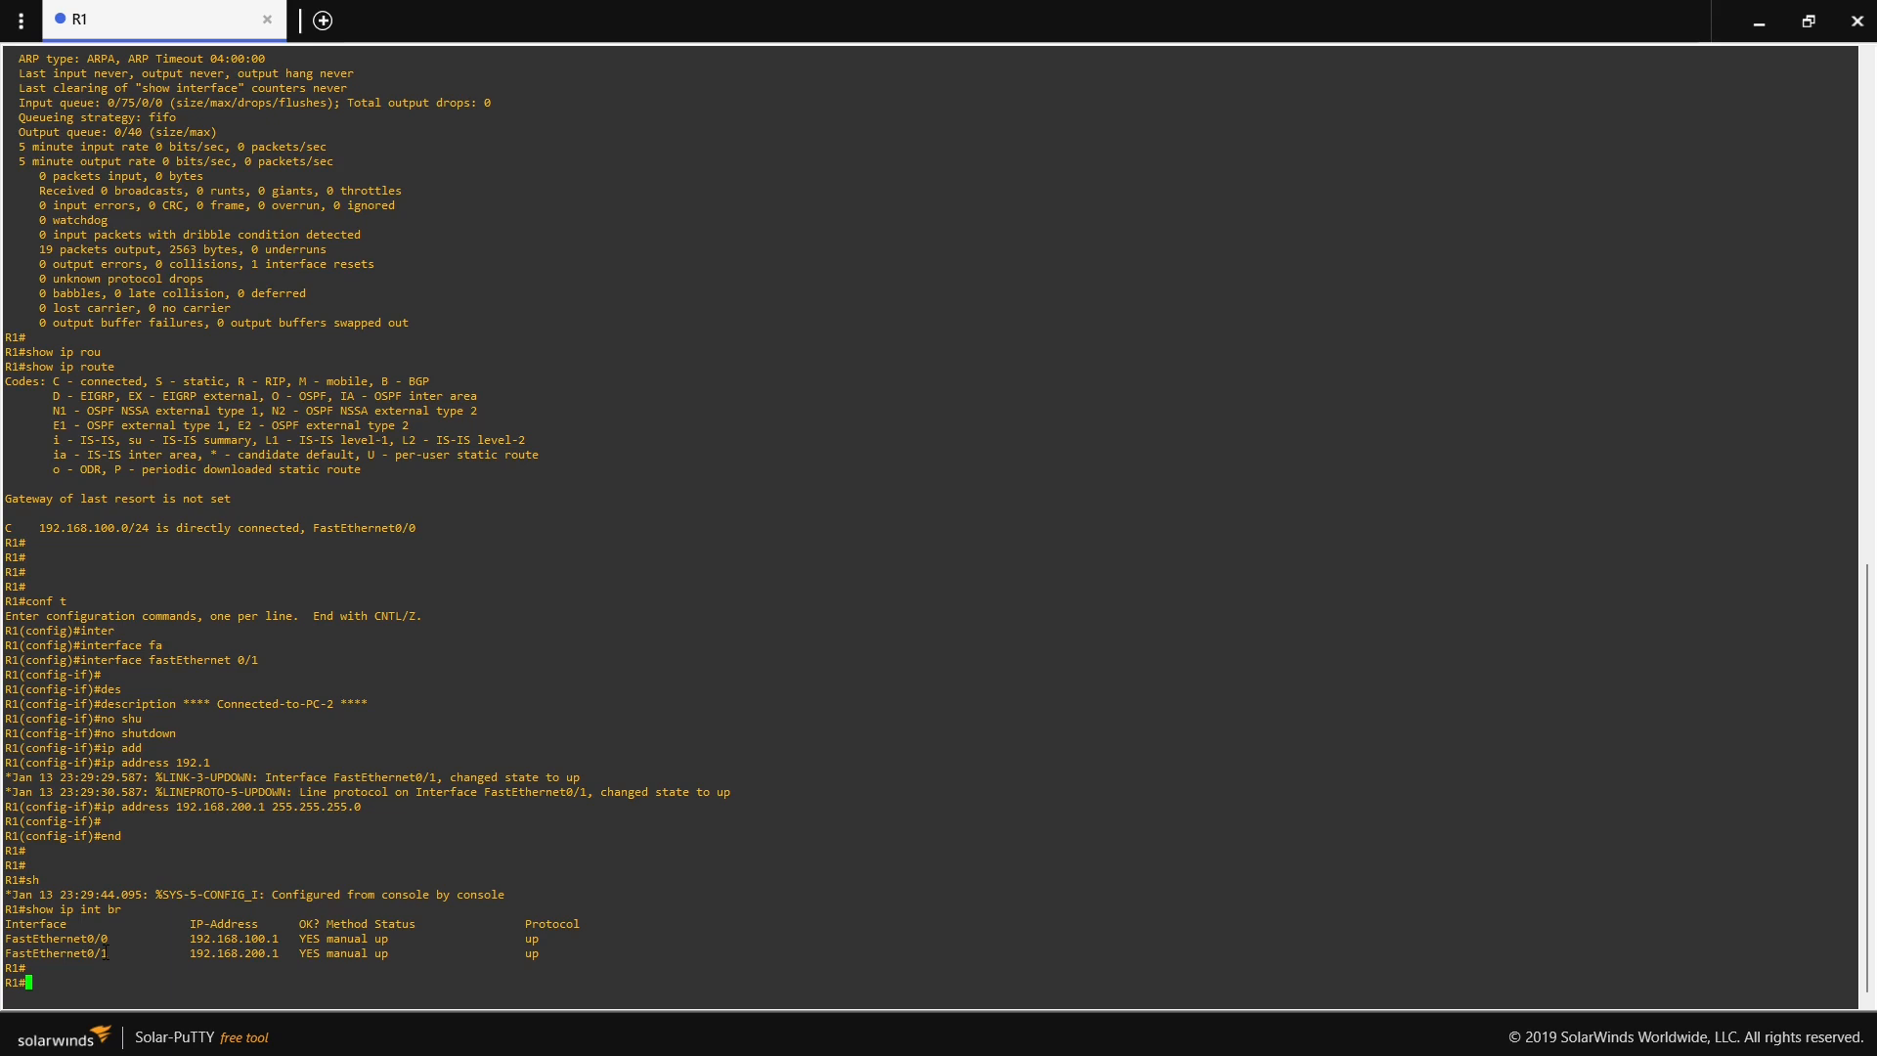
left_click_drag(114, 955, 6, 954)
left_click_drag(528, 955, 539, 955)
left_click_drag(193, 953, 279, 953)
- Display R1's routing table with show ip route and examine the directly connected network entries
type("show ip rou")
key("Tab")
key("Return")
key("Return")
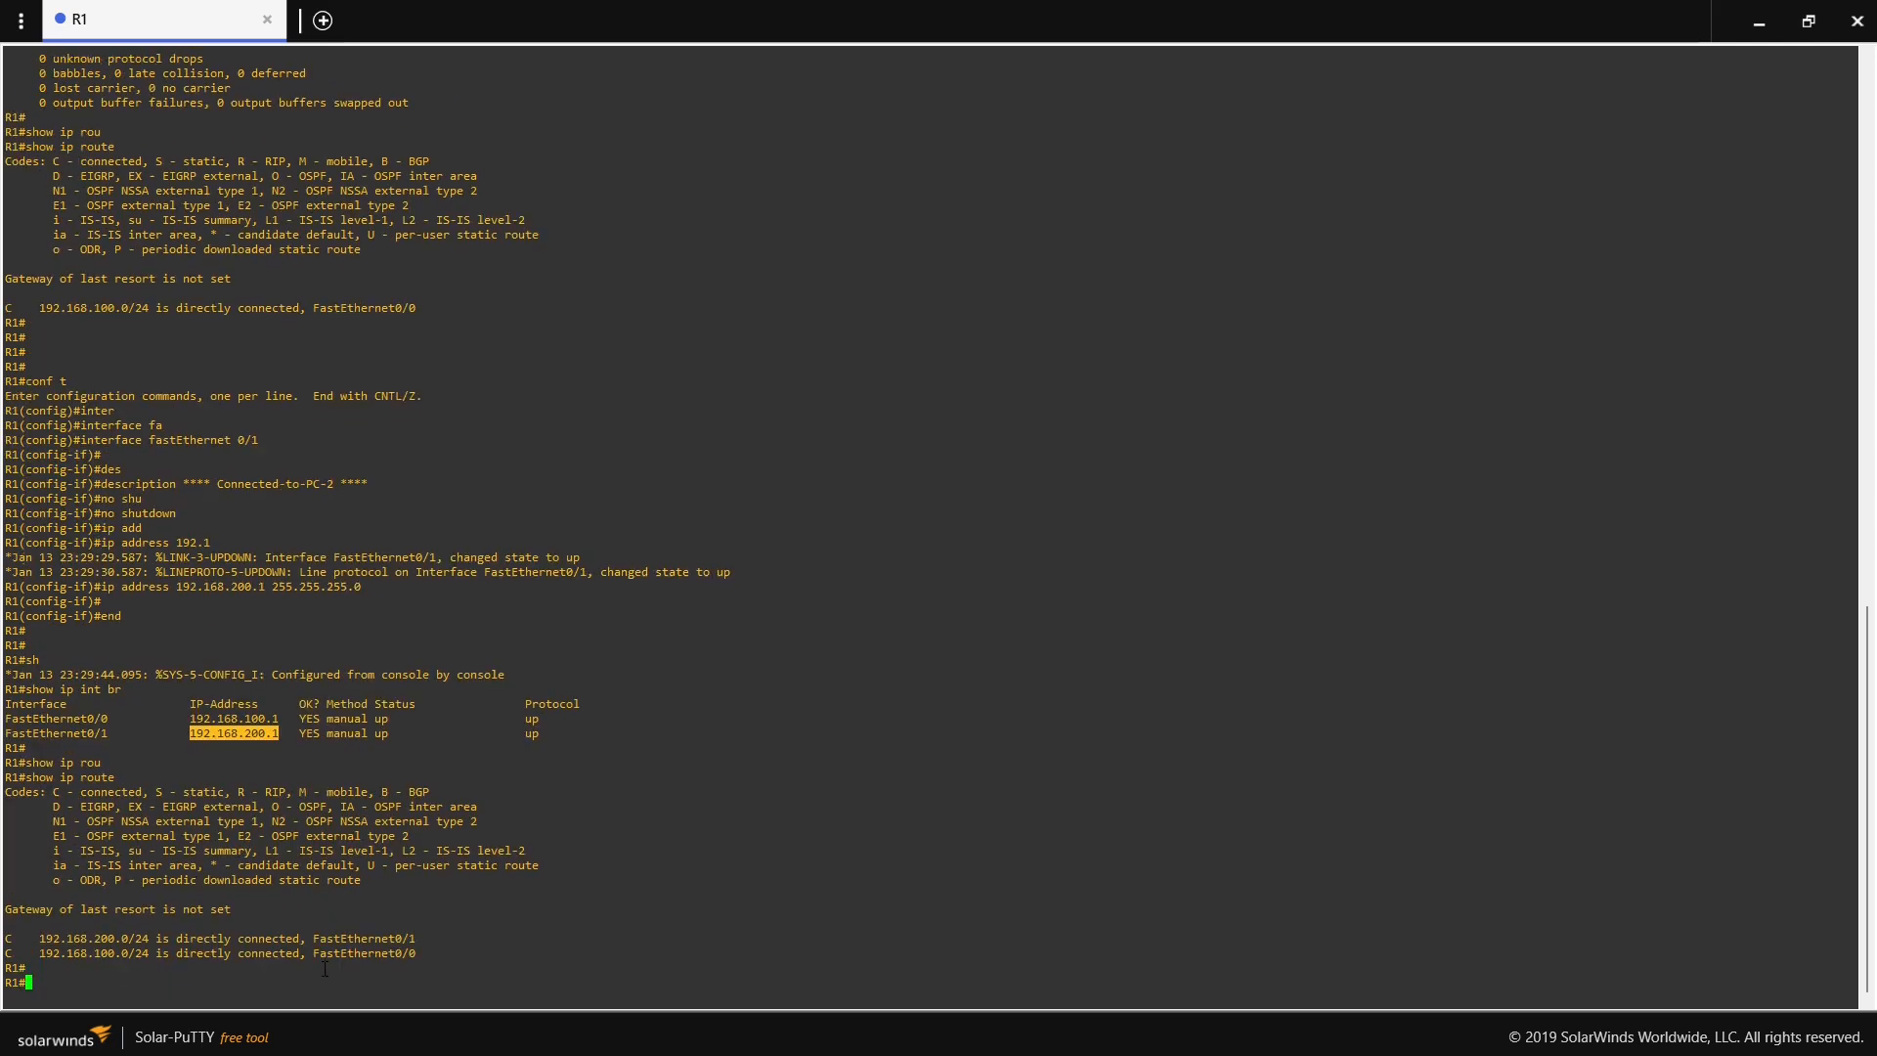
key("Return")
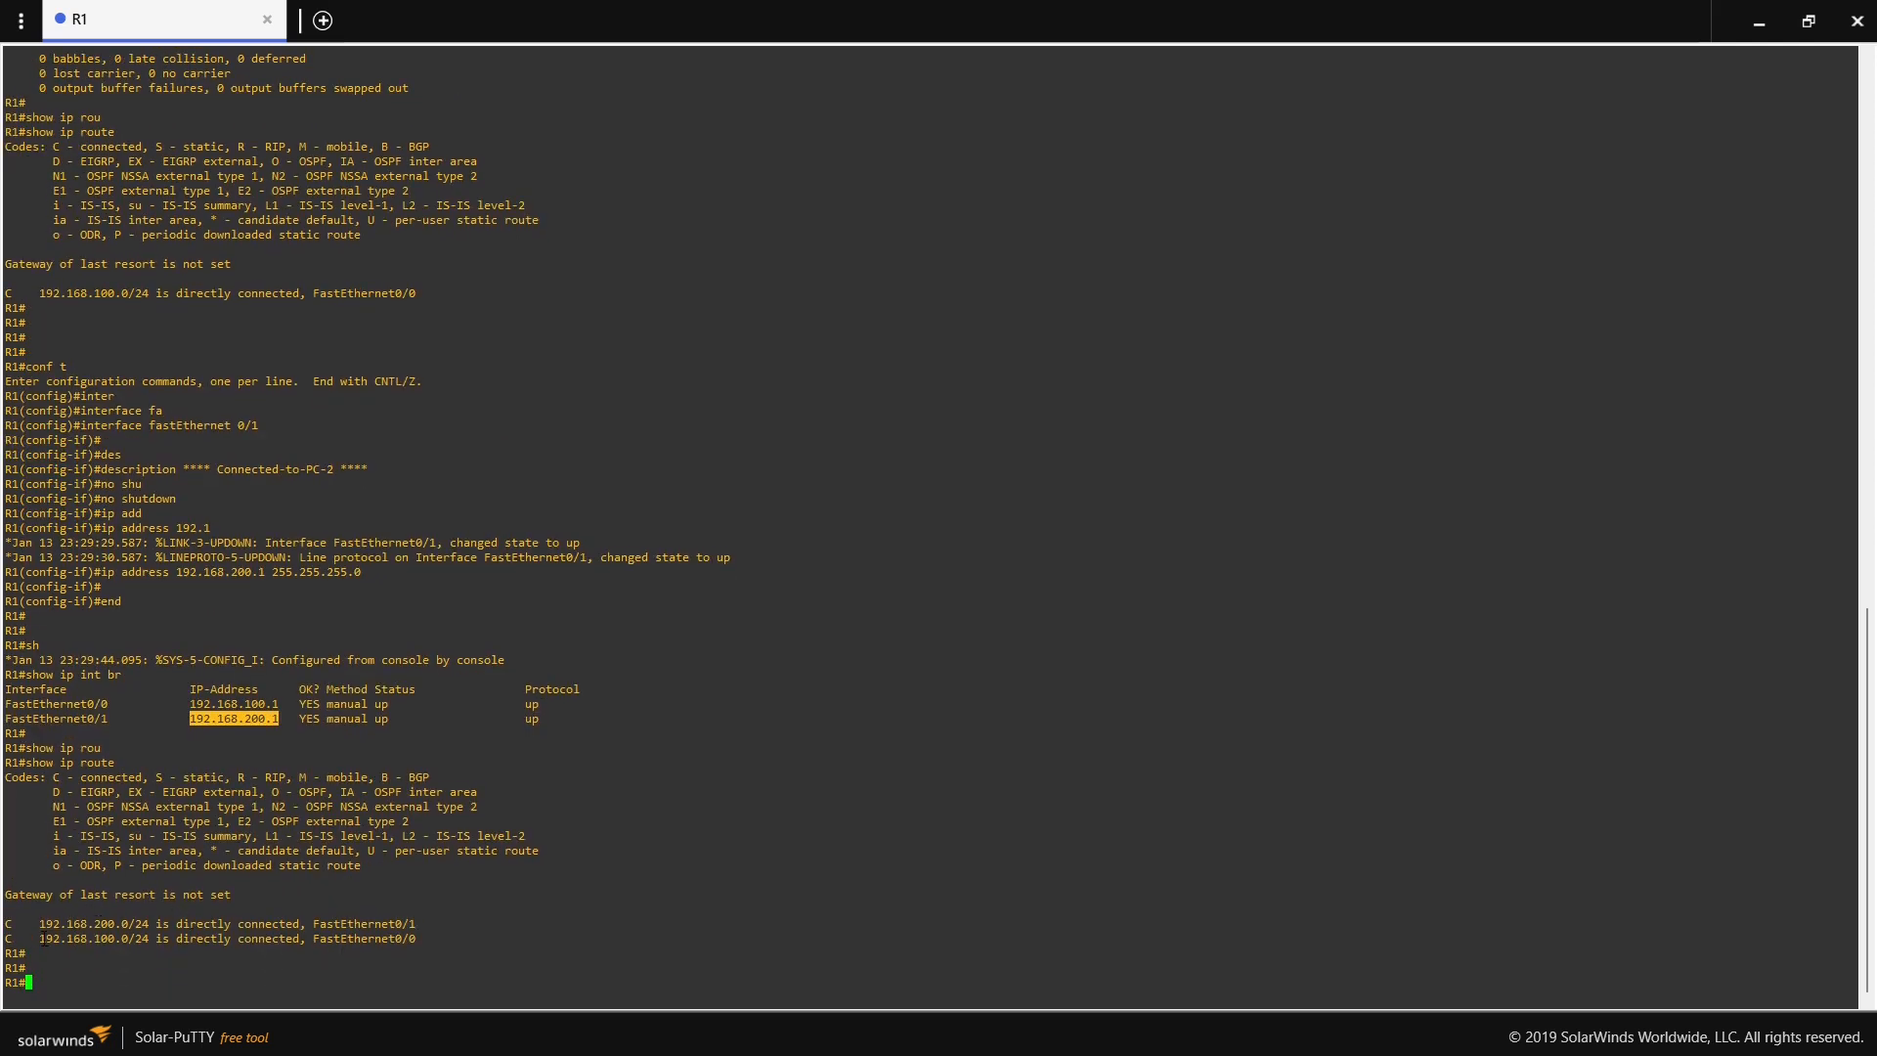
left_click_drag(40, 941, 409, 938)
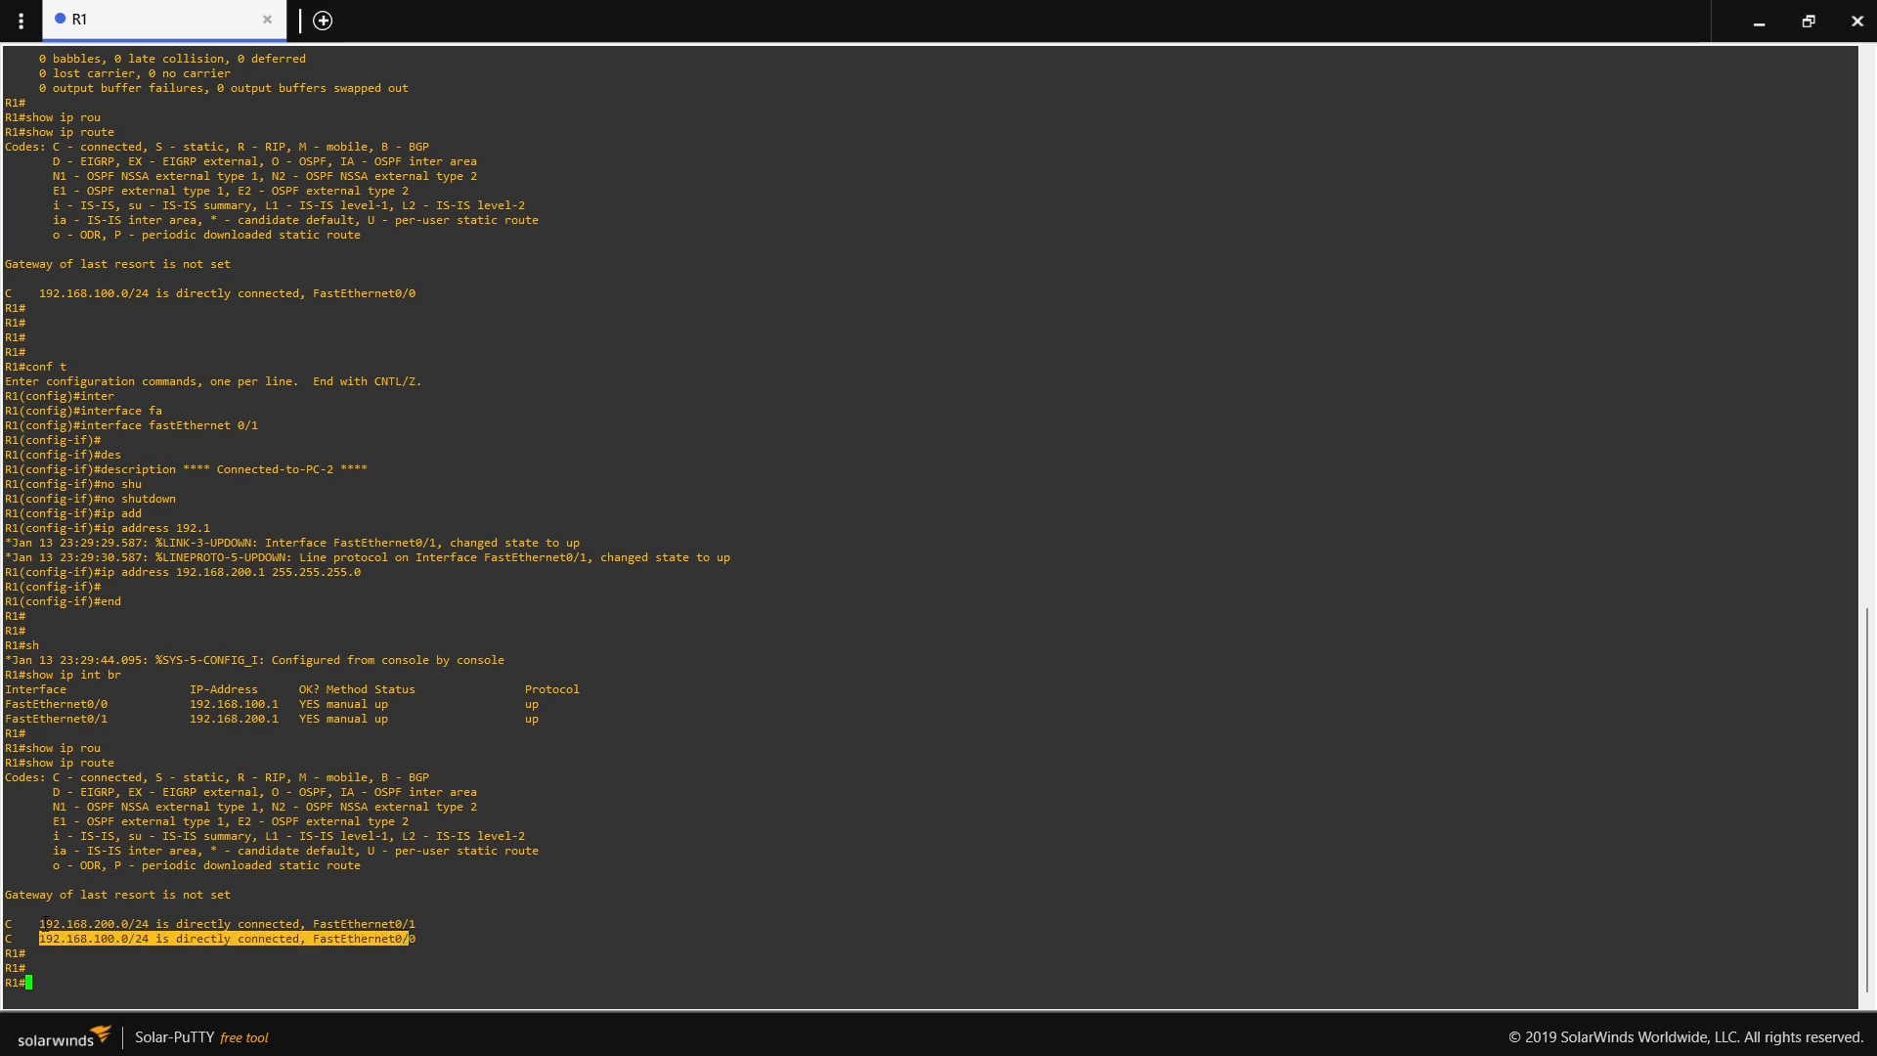
left_click_drag(45, 924, 418, 924)
left_click(139, 923)
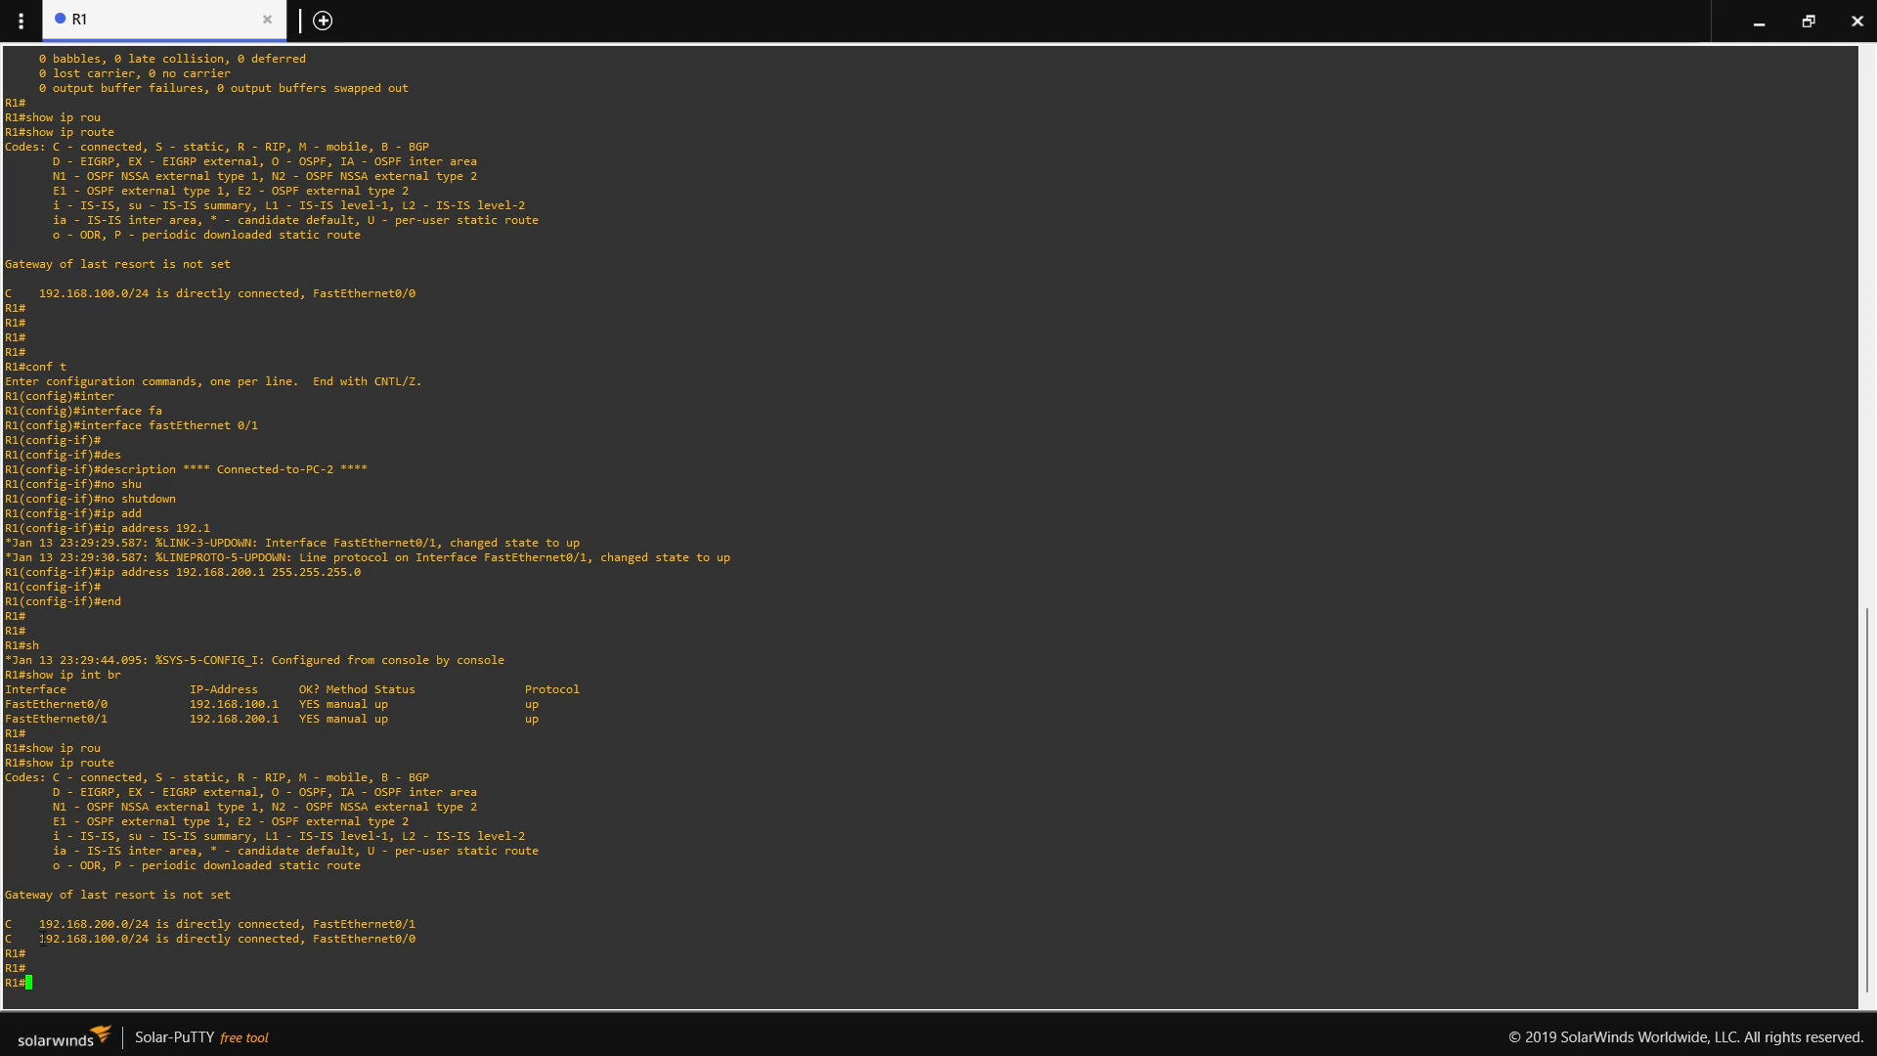
left_click_drag(42, 939, 150, 938)
left_click_drag(37, 923, 147, 922)
- Close R1's console and, back in the GNS3 topology, link R1's FastEthernet0/1 to PC2's Ethernet0
left_click(1855, 22)
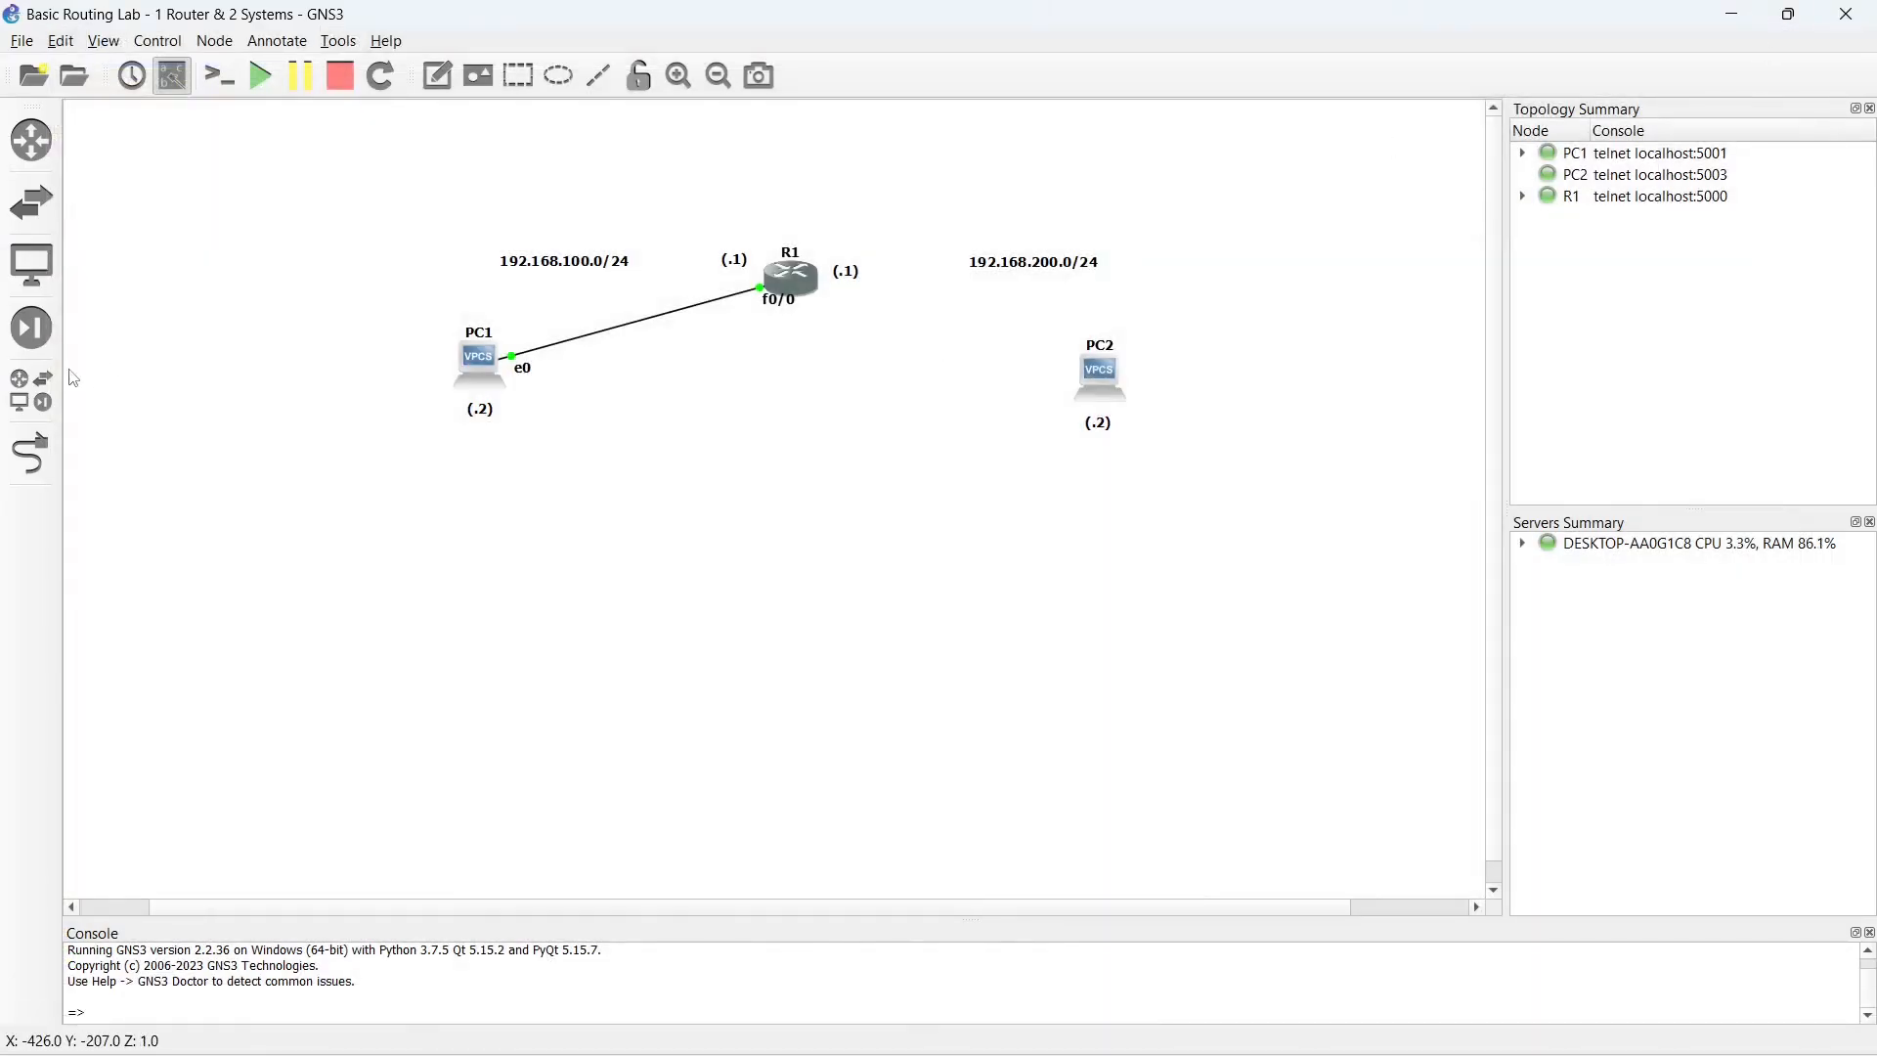
left_click(36, 450)
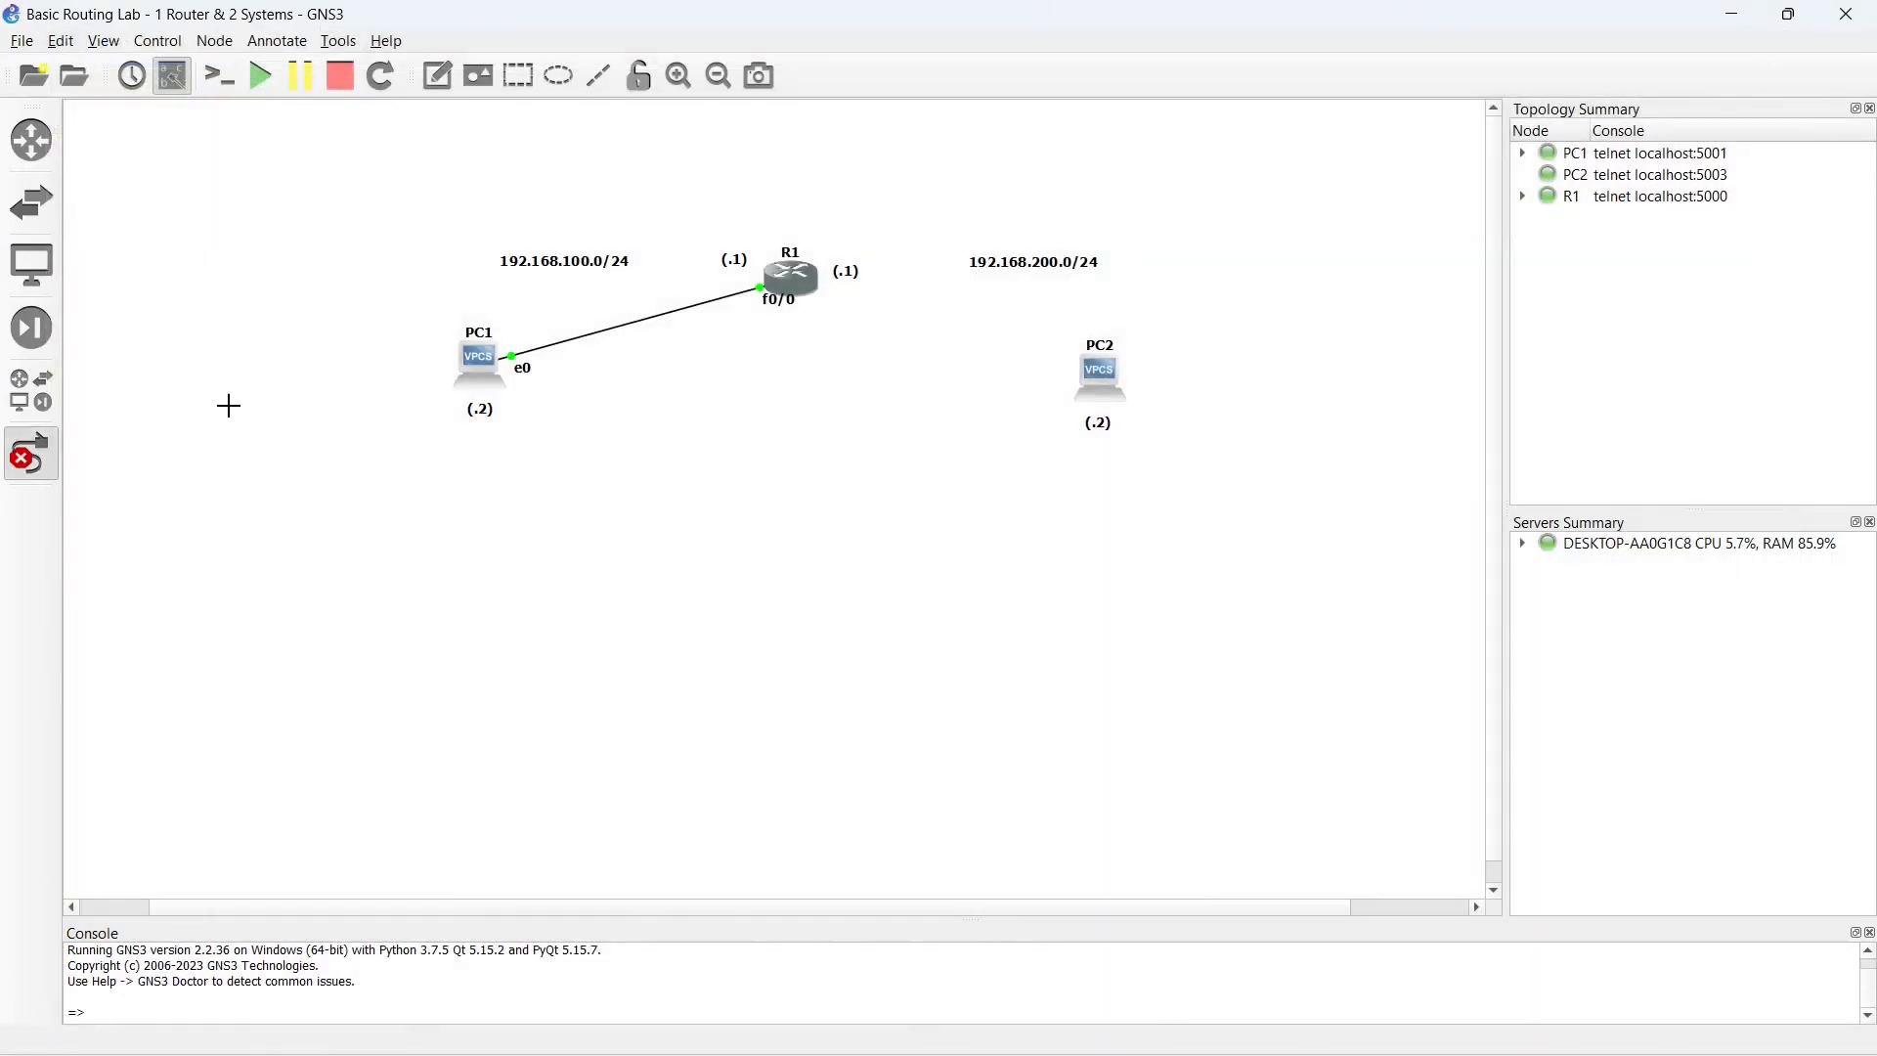
left_click(799, 282)
left_click(853, 323)
left_click(1102, 380)
left_click(1134, 411)
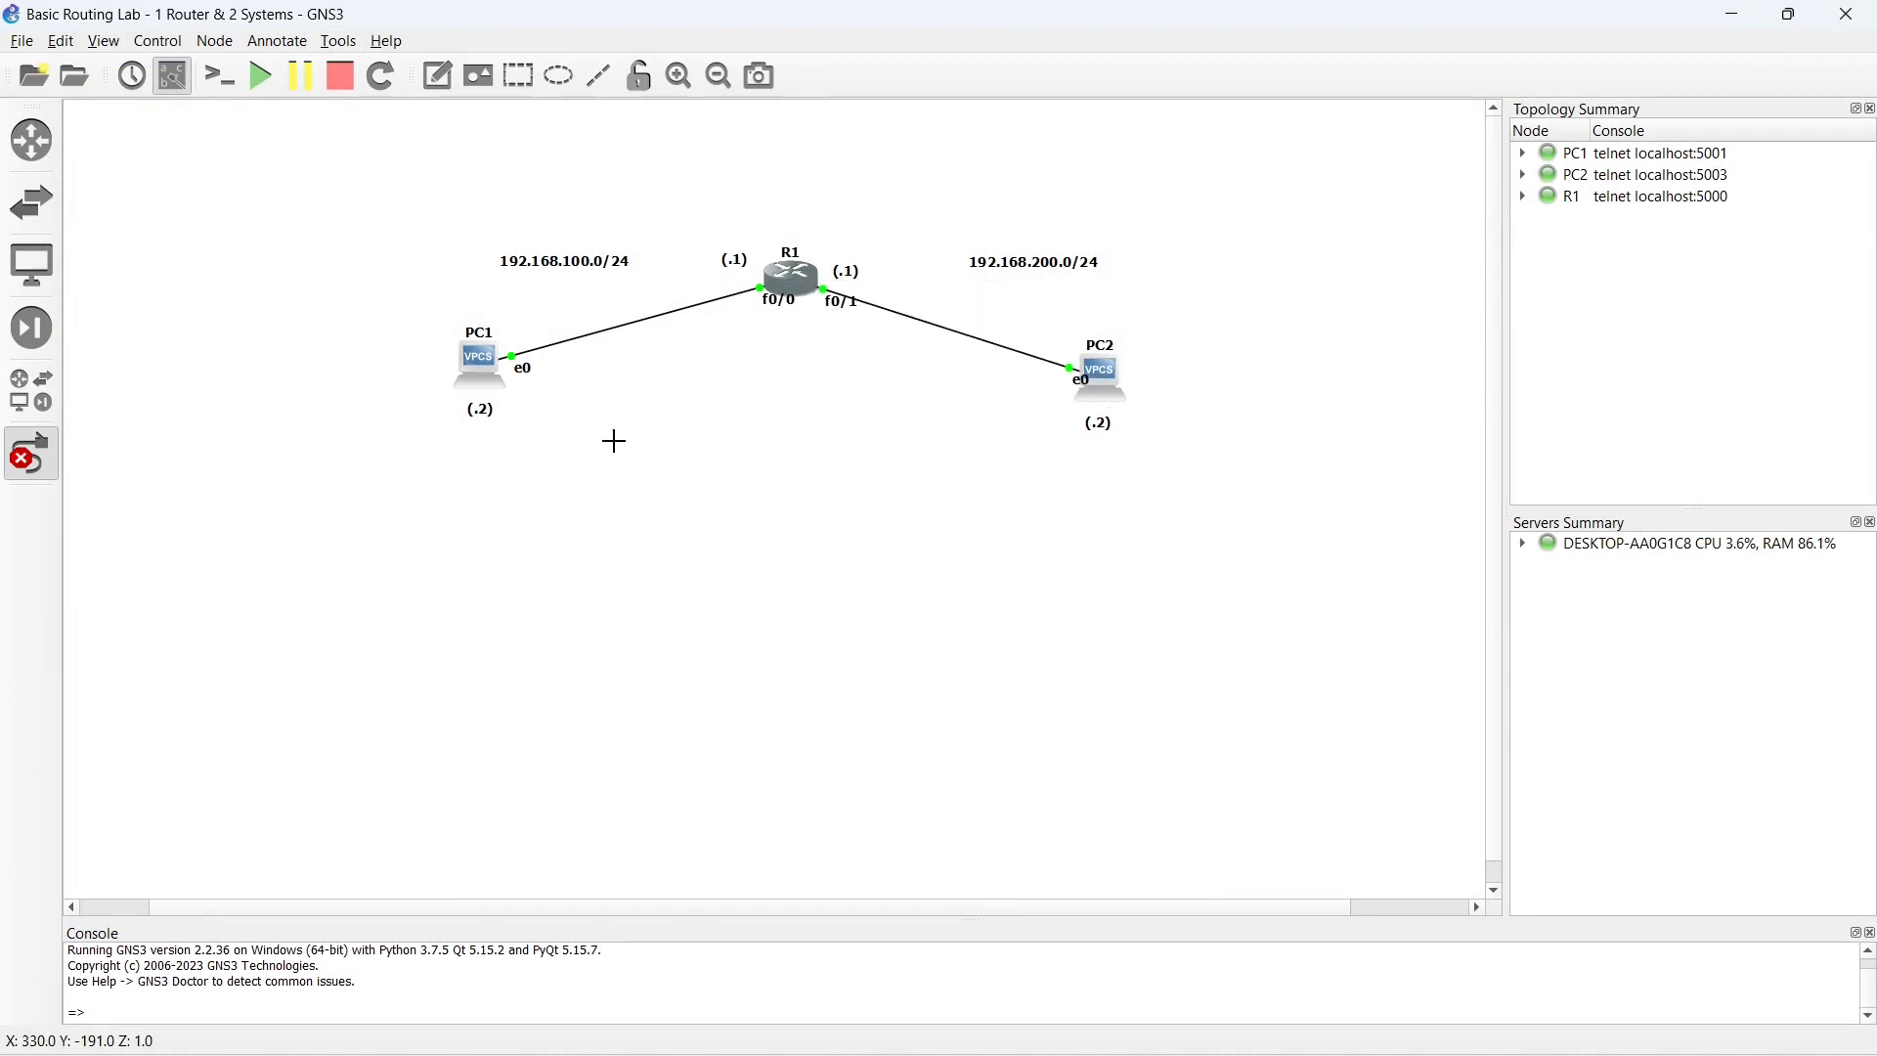
left_click(37, 467)
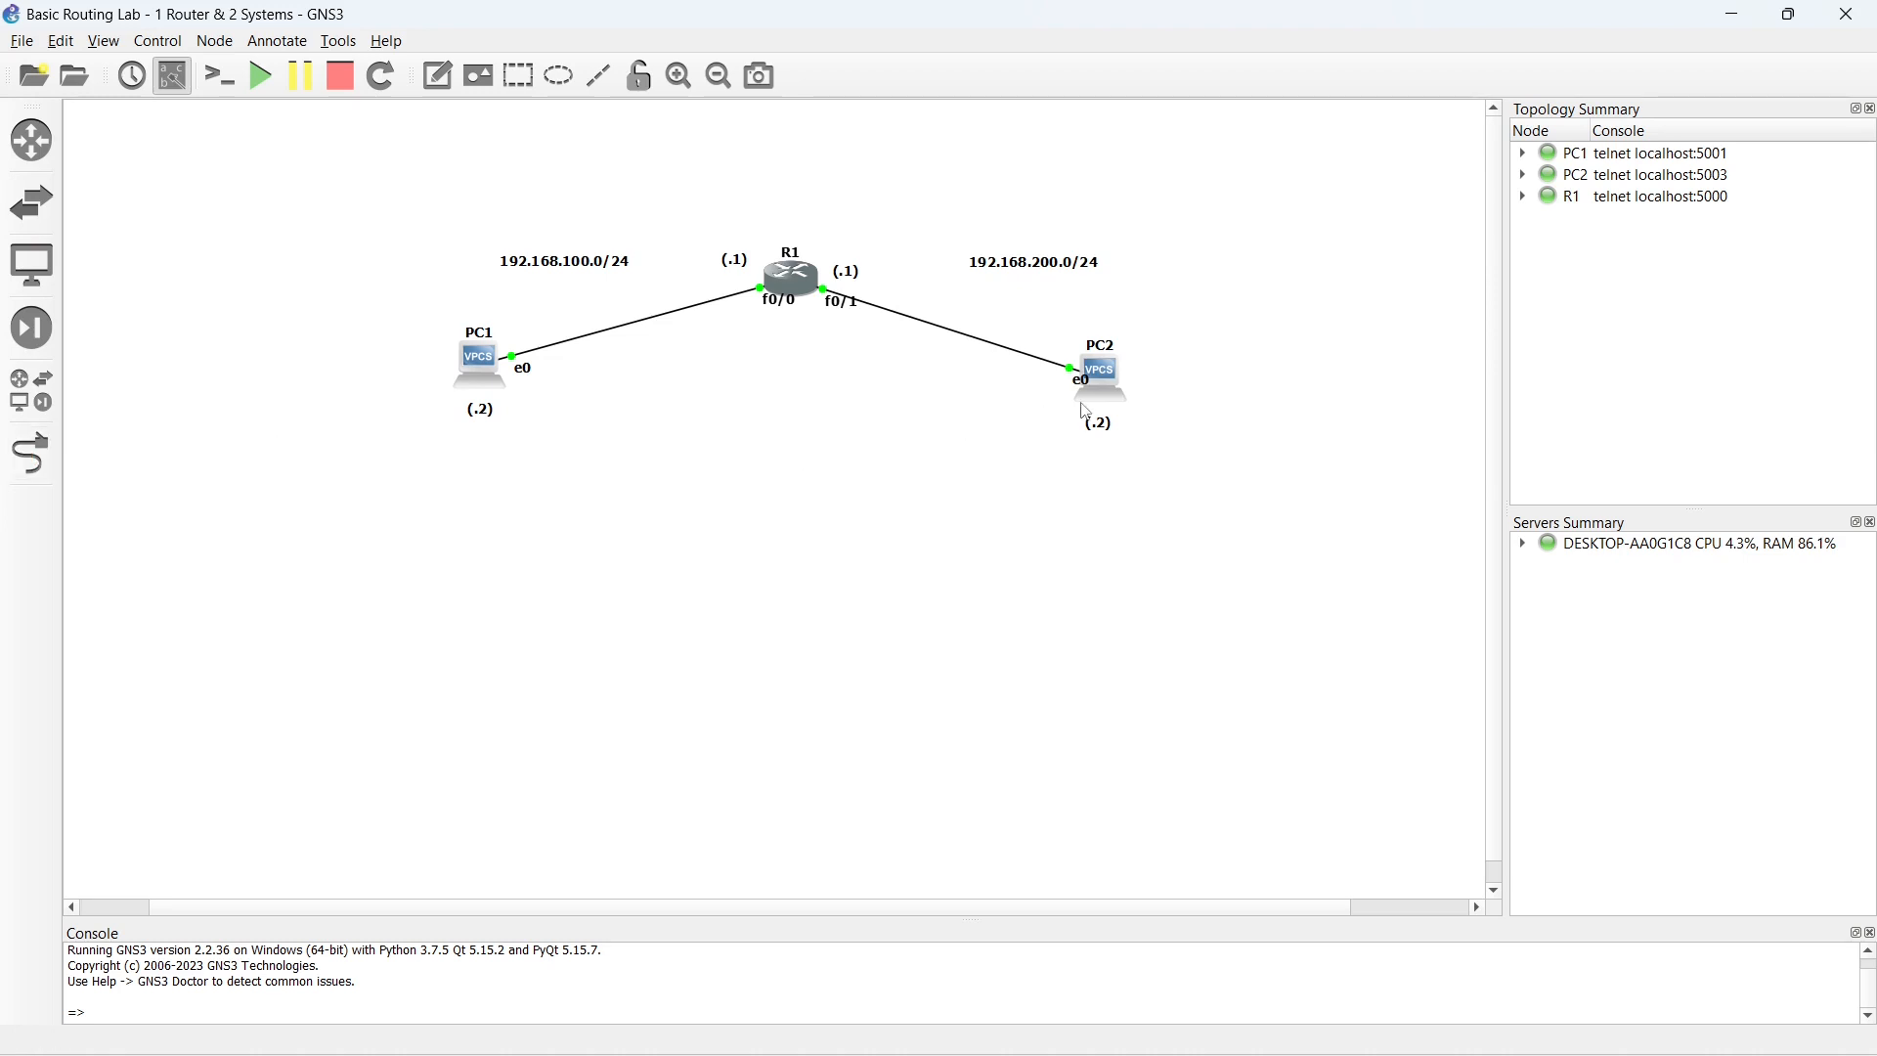
- Open PC2's console in a maximized window and assign PC2 the address 192.168.200.2/24
double_click(1115, 391)
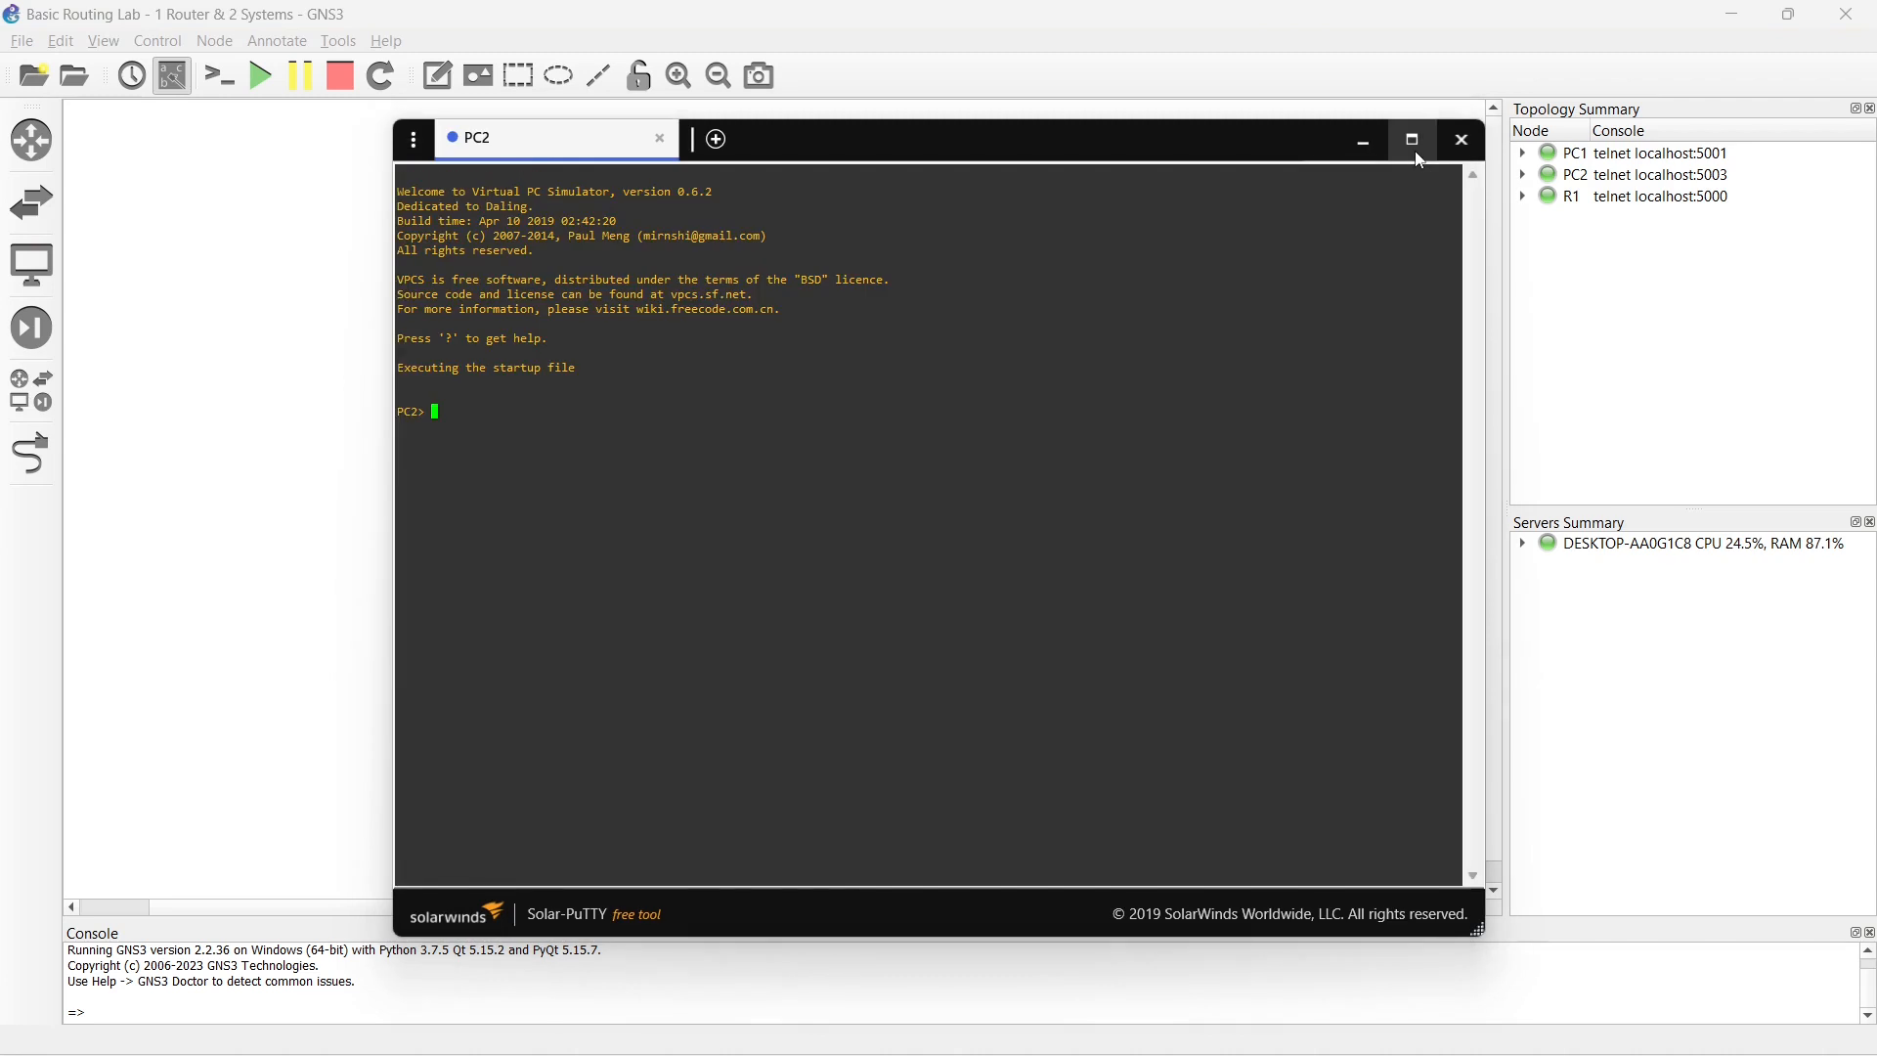
left_click(1413, 140)
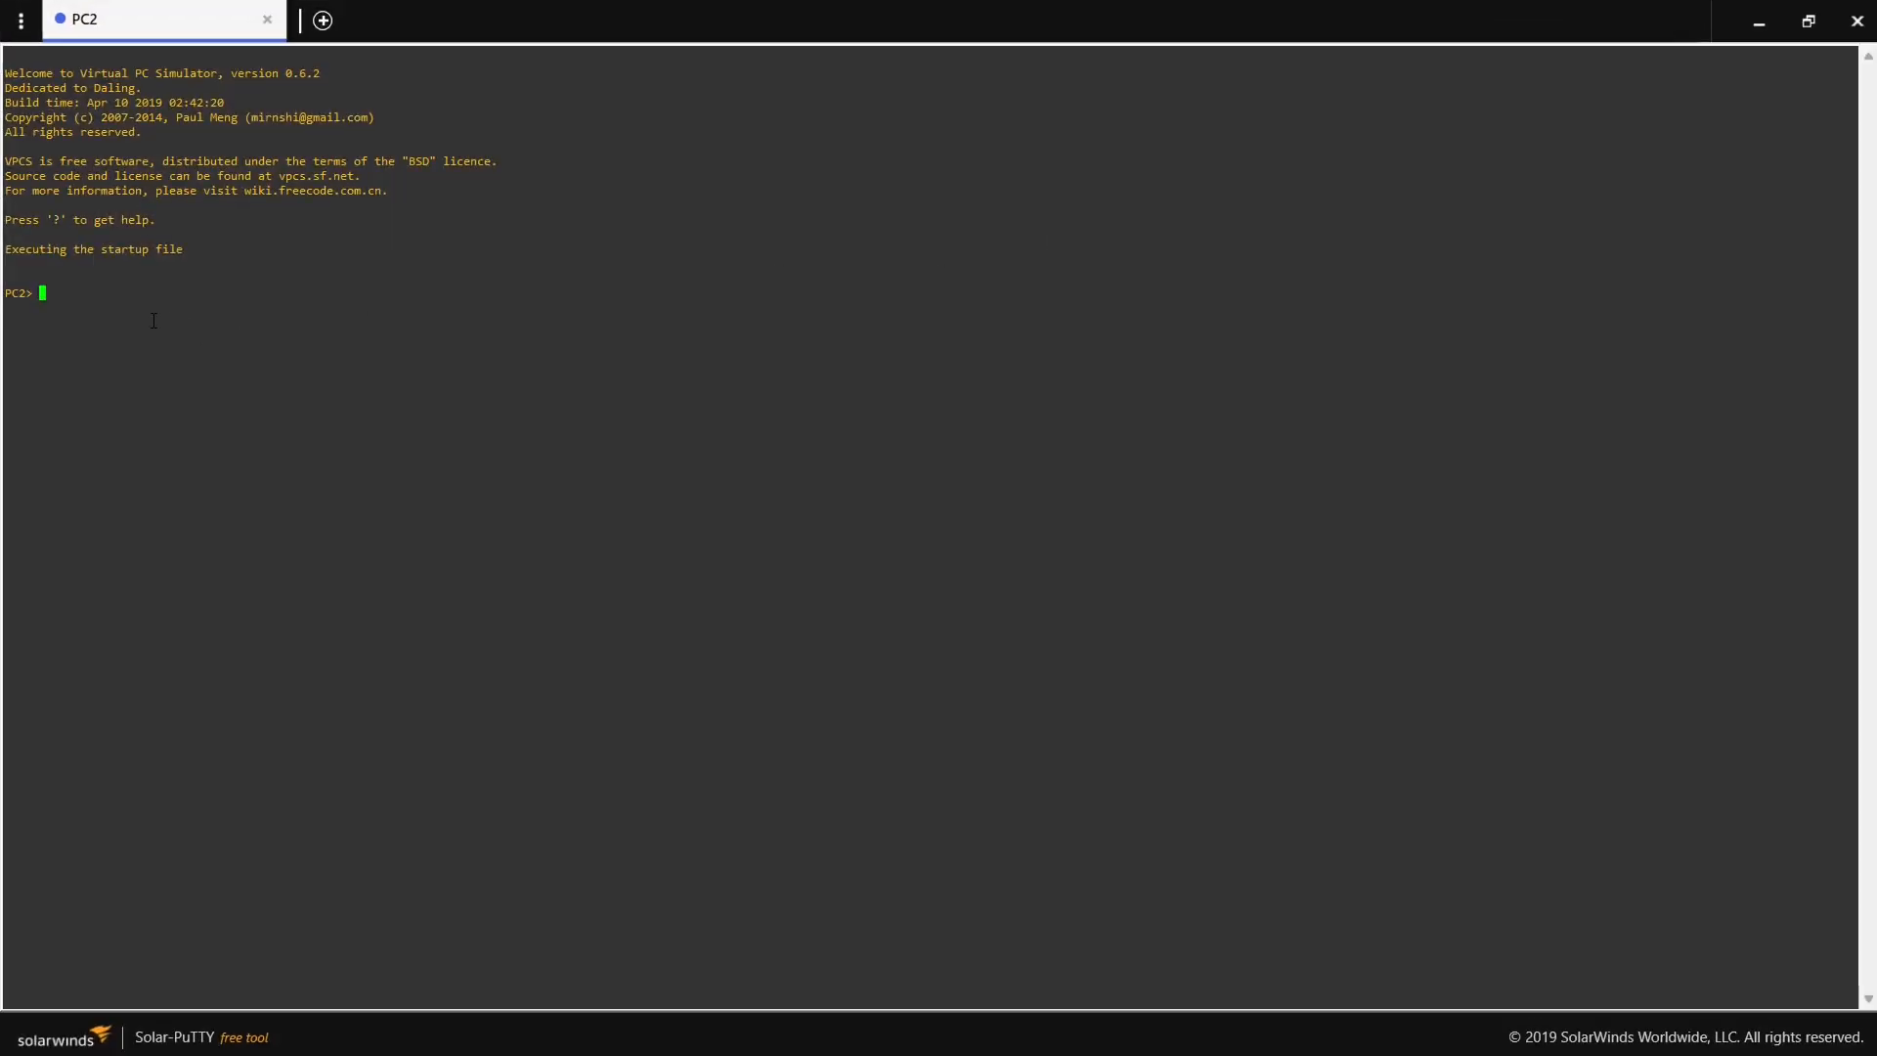
key("Return")
type("ip 192.168.200.2/24")
key("Return")
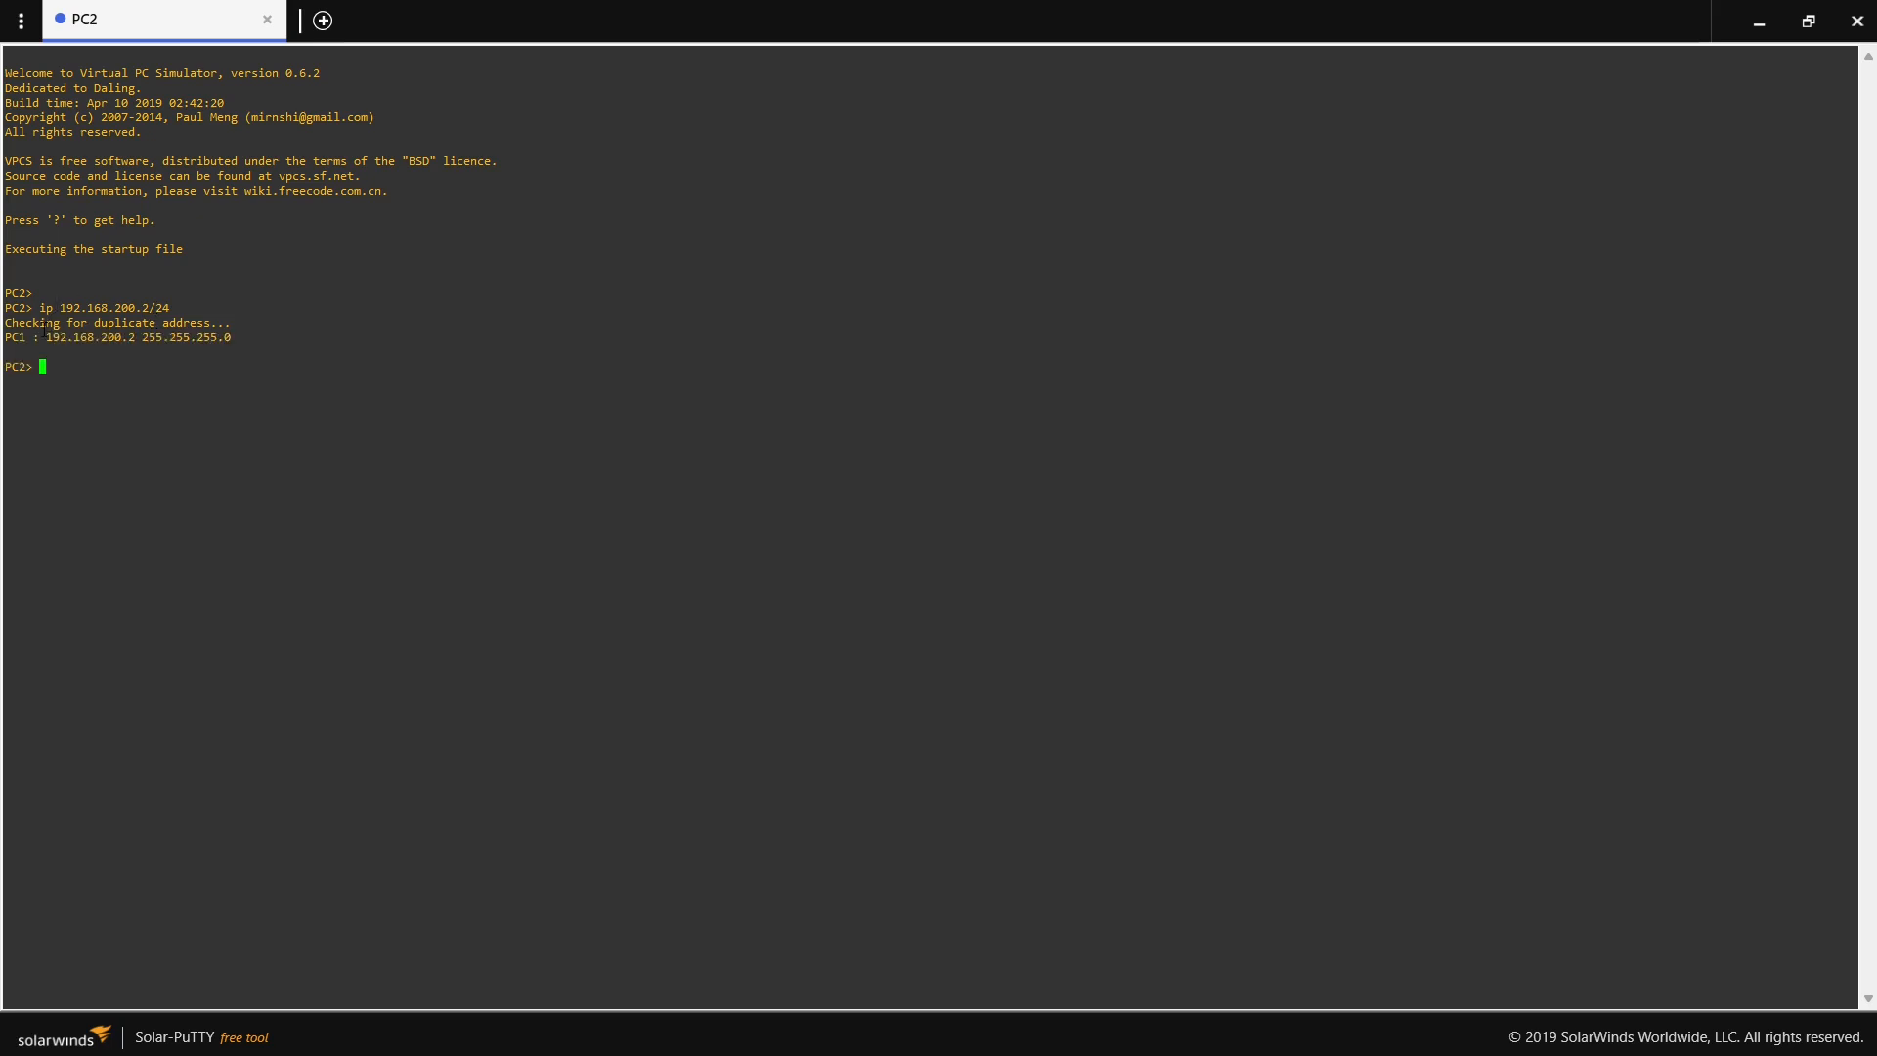
left_click_drag(46, 337, 233, 333)
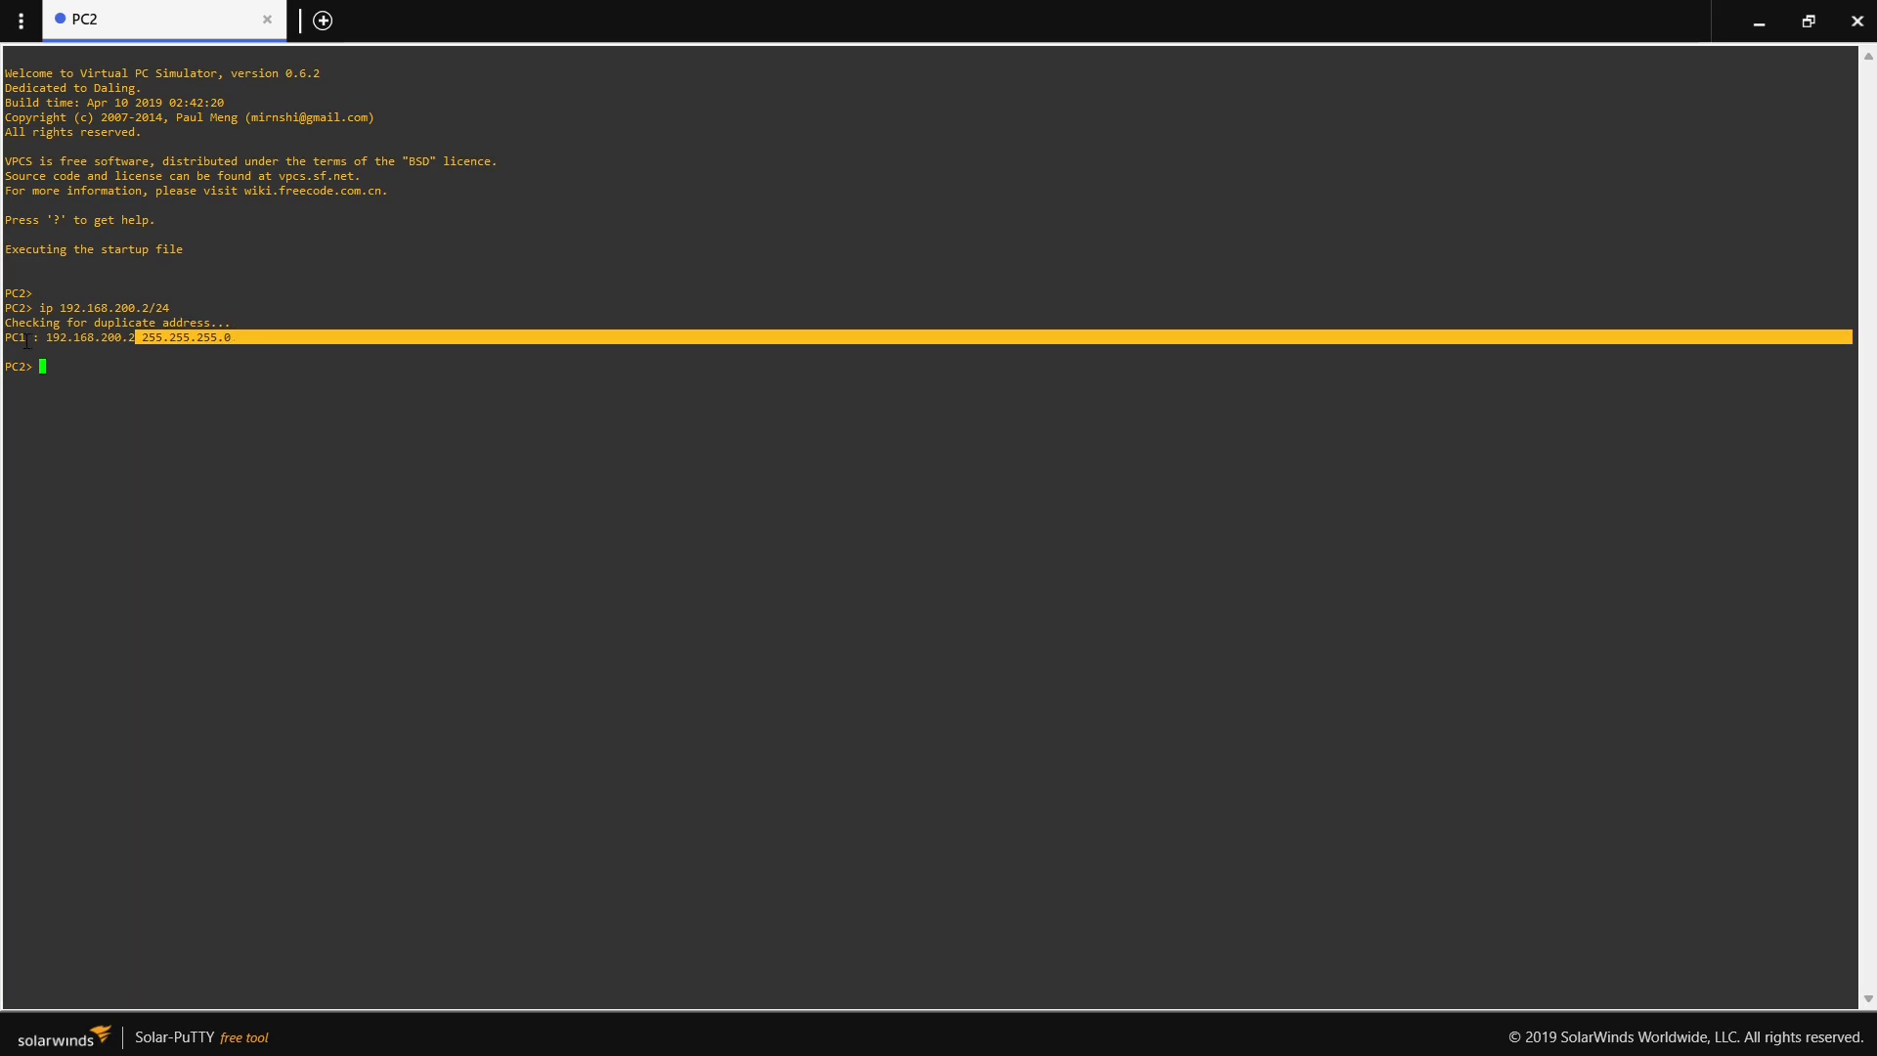
left_click_drag(35, 339, 12, 337)
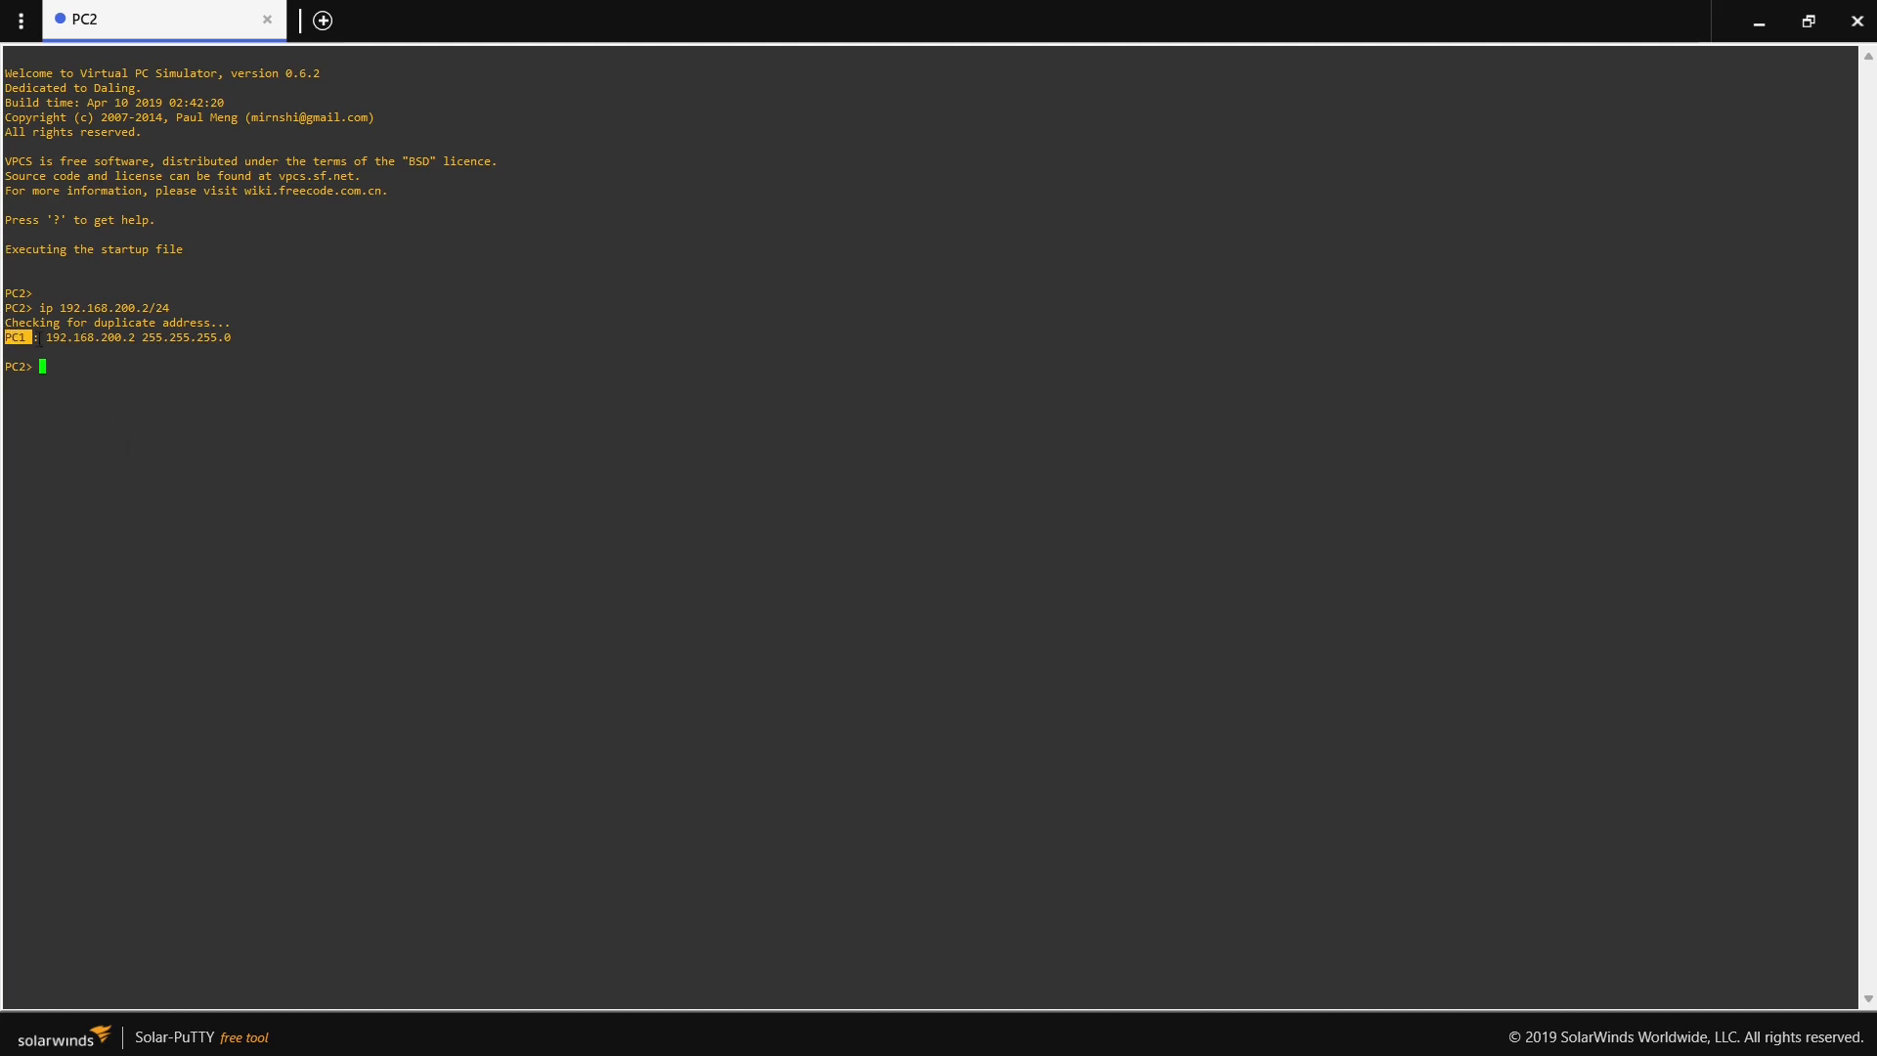
- Ping R1's address 192.168.200.1 from PC2 and close PC2's console
left_click(49, 363)
key("Return")
type("ping 19")
type("2.168.200.1")
key("Return")
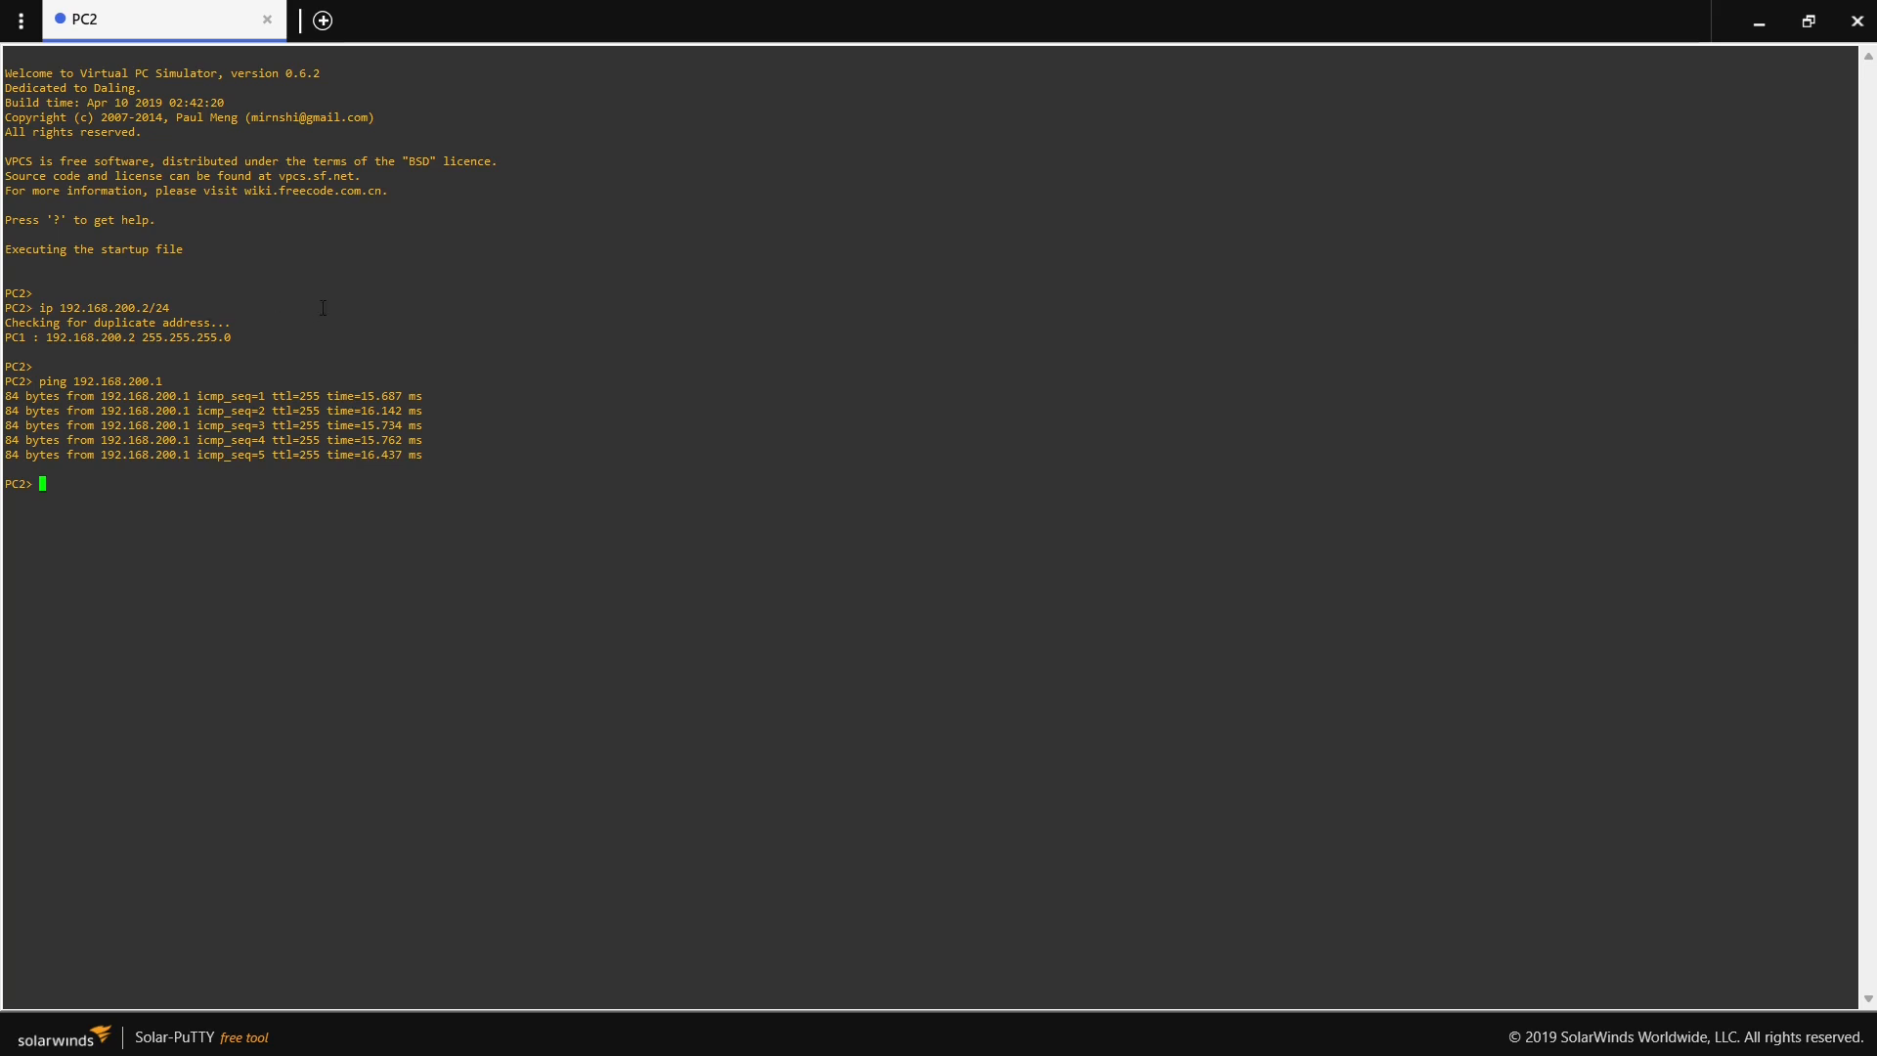
left_click(1857, 19)
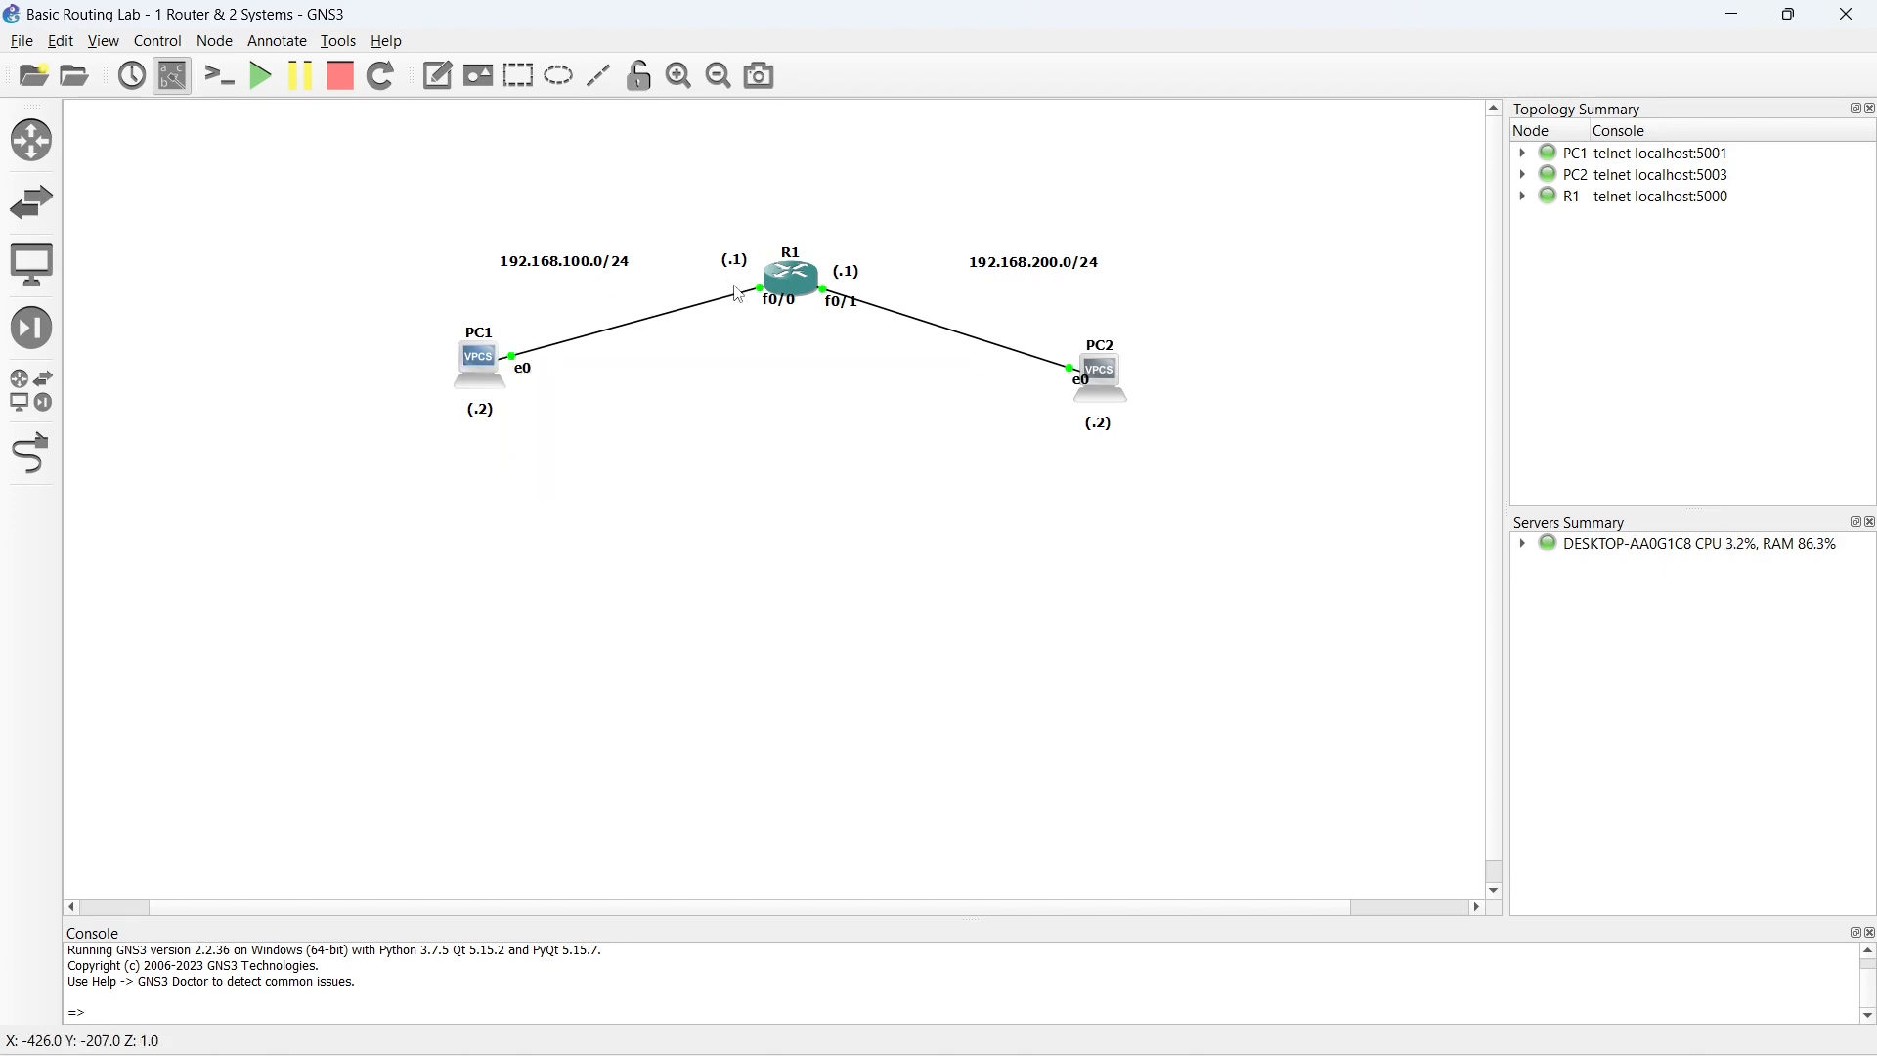
- Move the 192.168.200.0/24 network label slightly closer to R1 in the topology
left_click(563, 271)
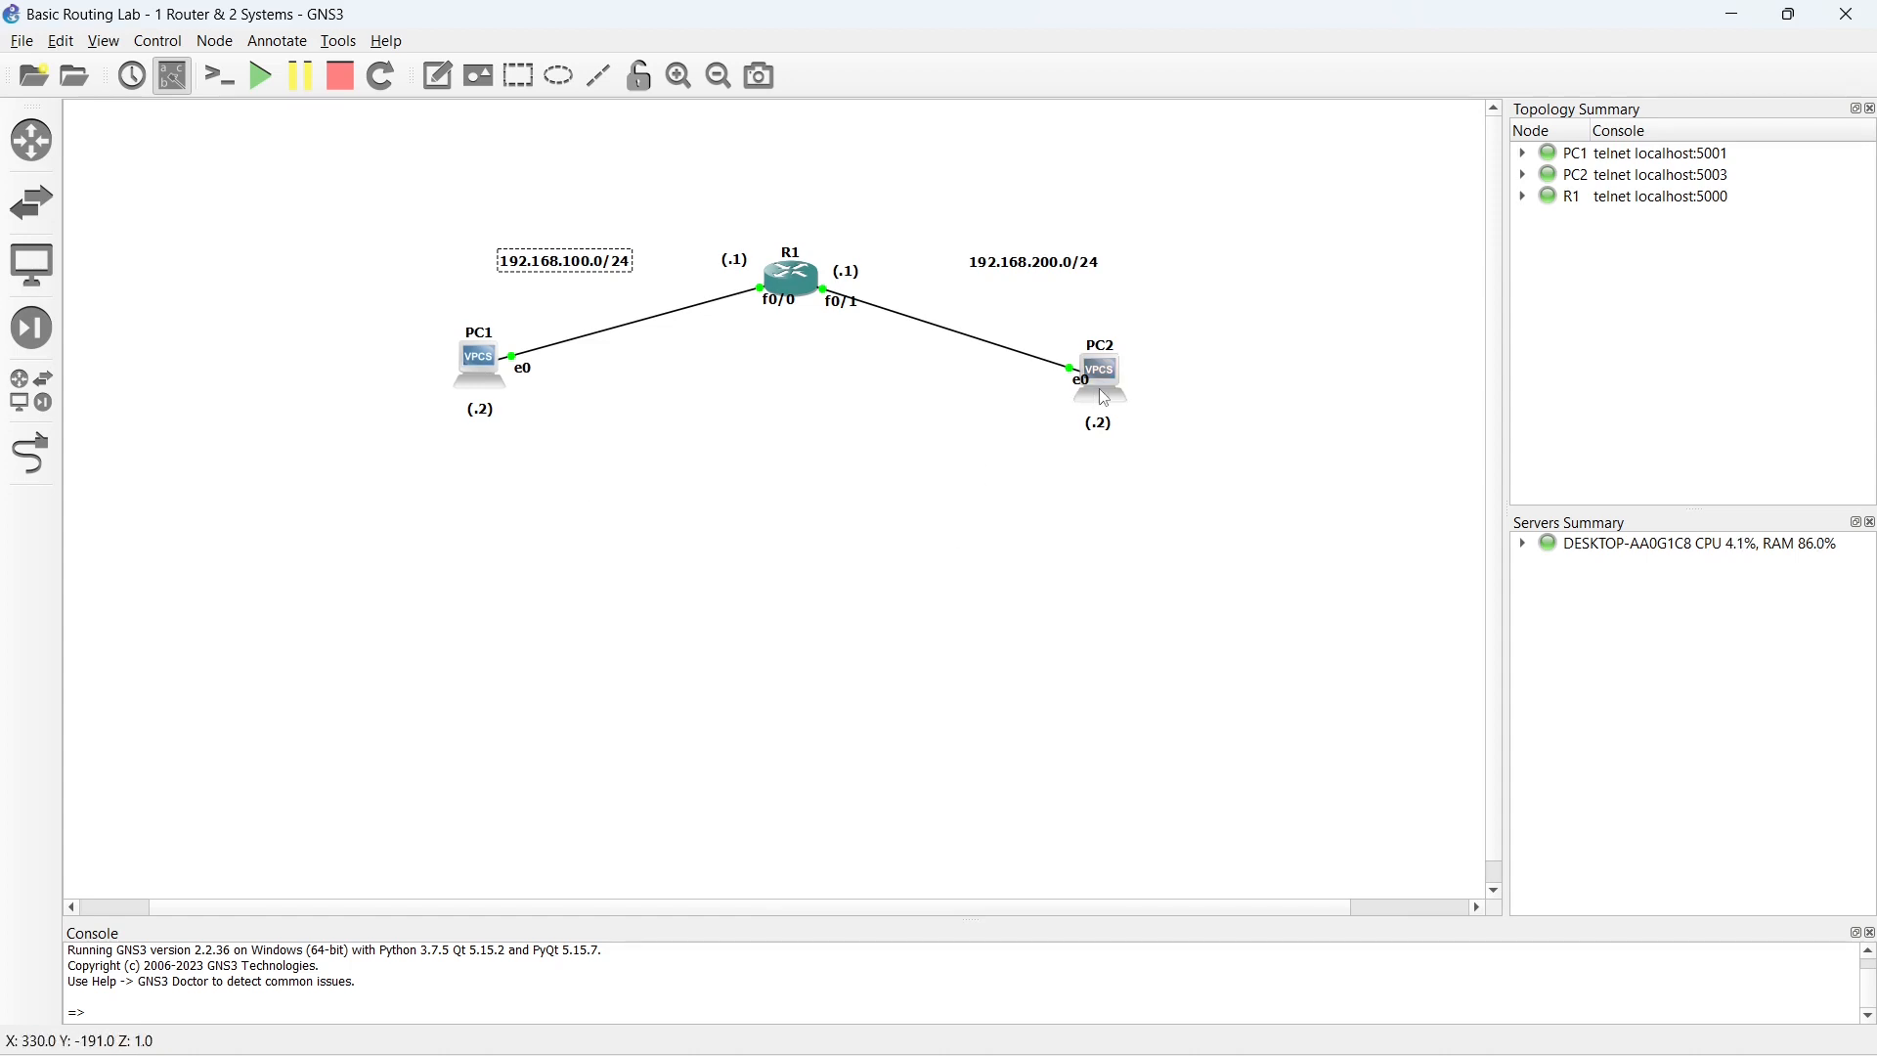
mouse_move(796, 296)
left_click_drag(1012, 268, 978, 271)
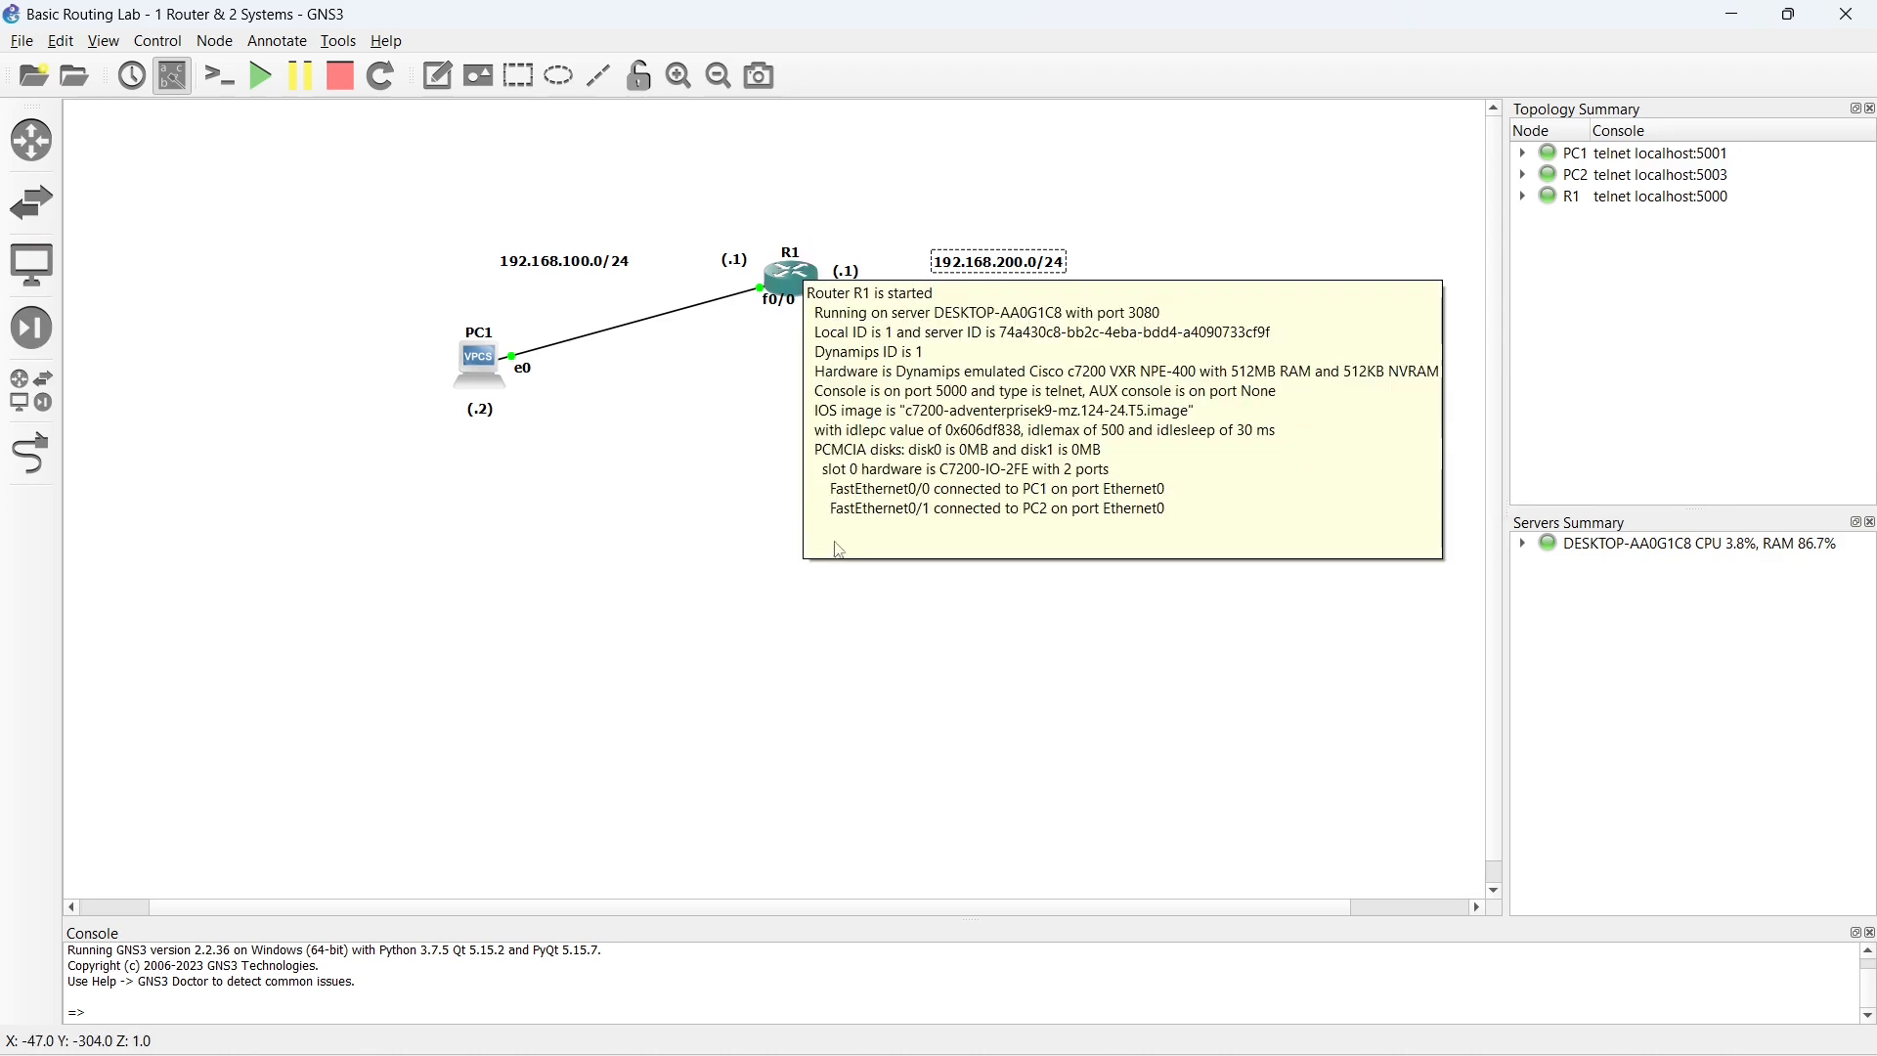
- Open R1's console in a maximized window and ping PC1's address 192.168.100.2 from the router
left_click(793, 285)
double_click(792, 285)
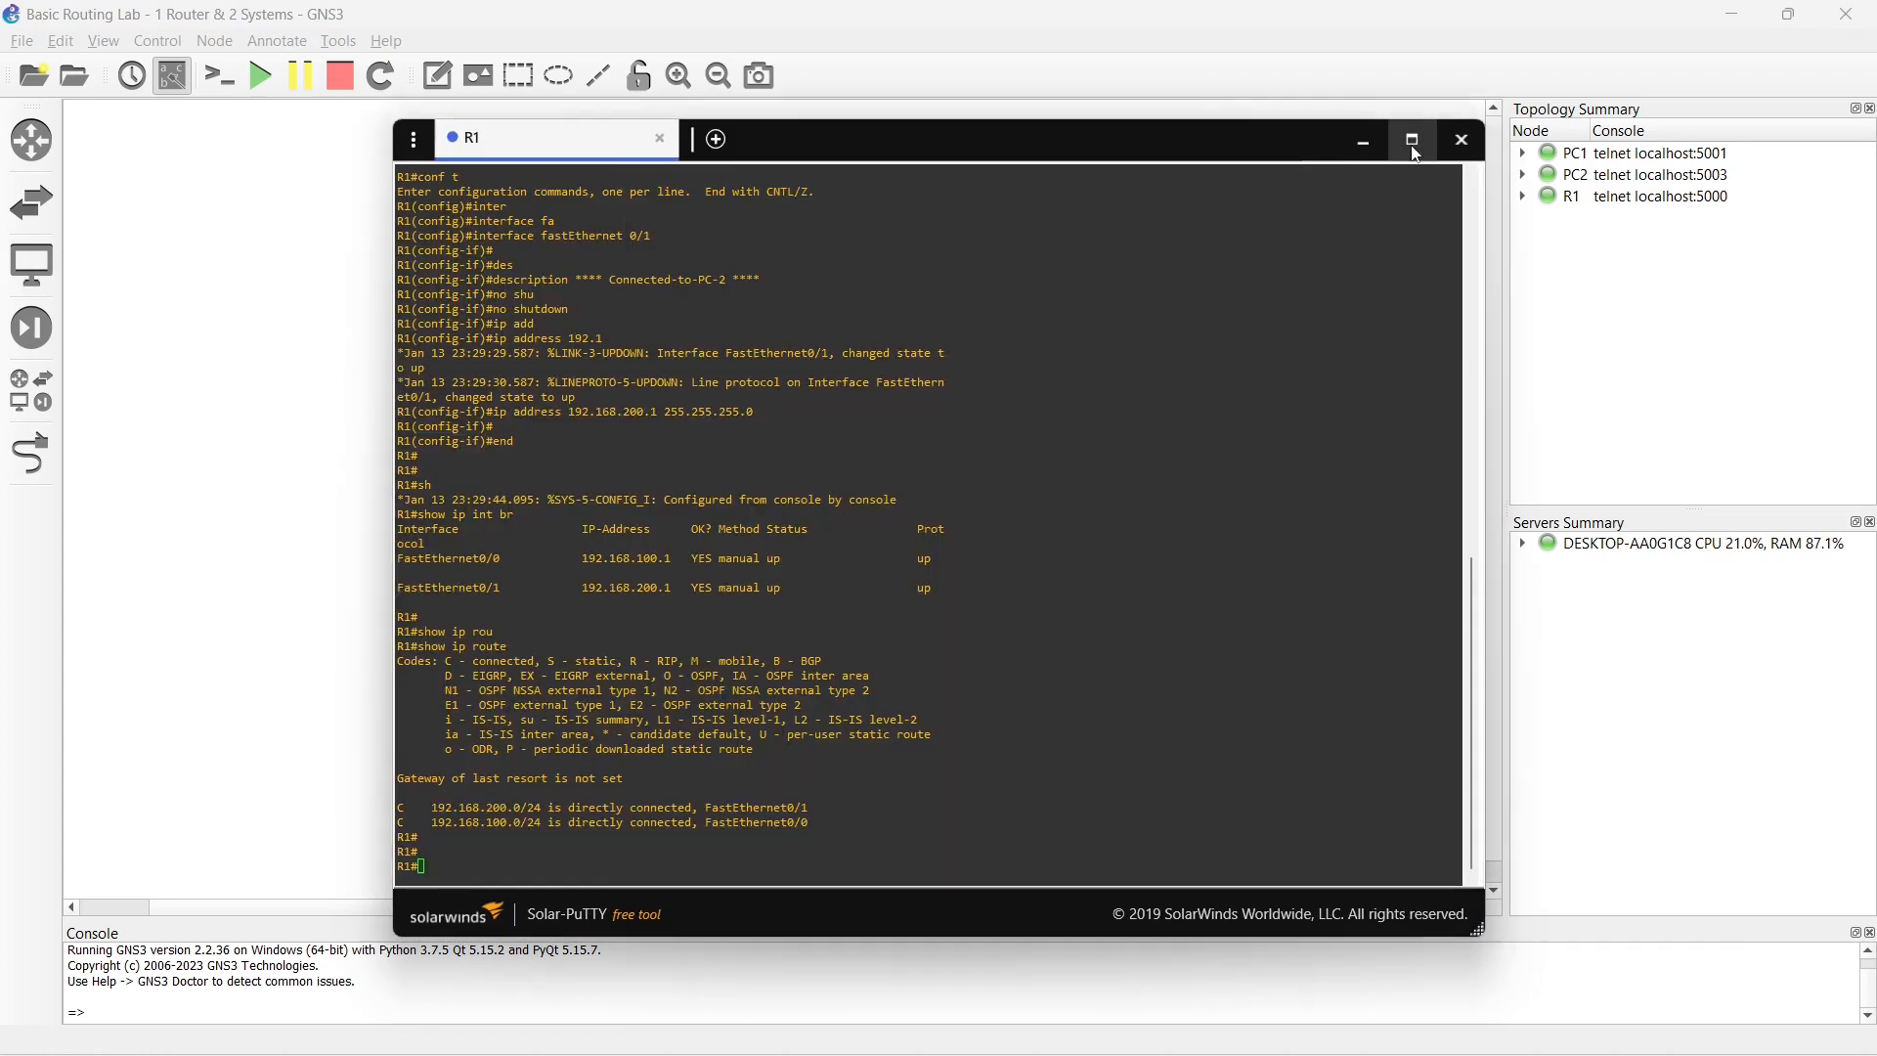
left_click(1413, 141)
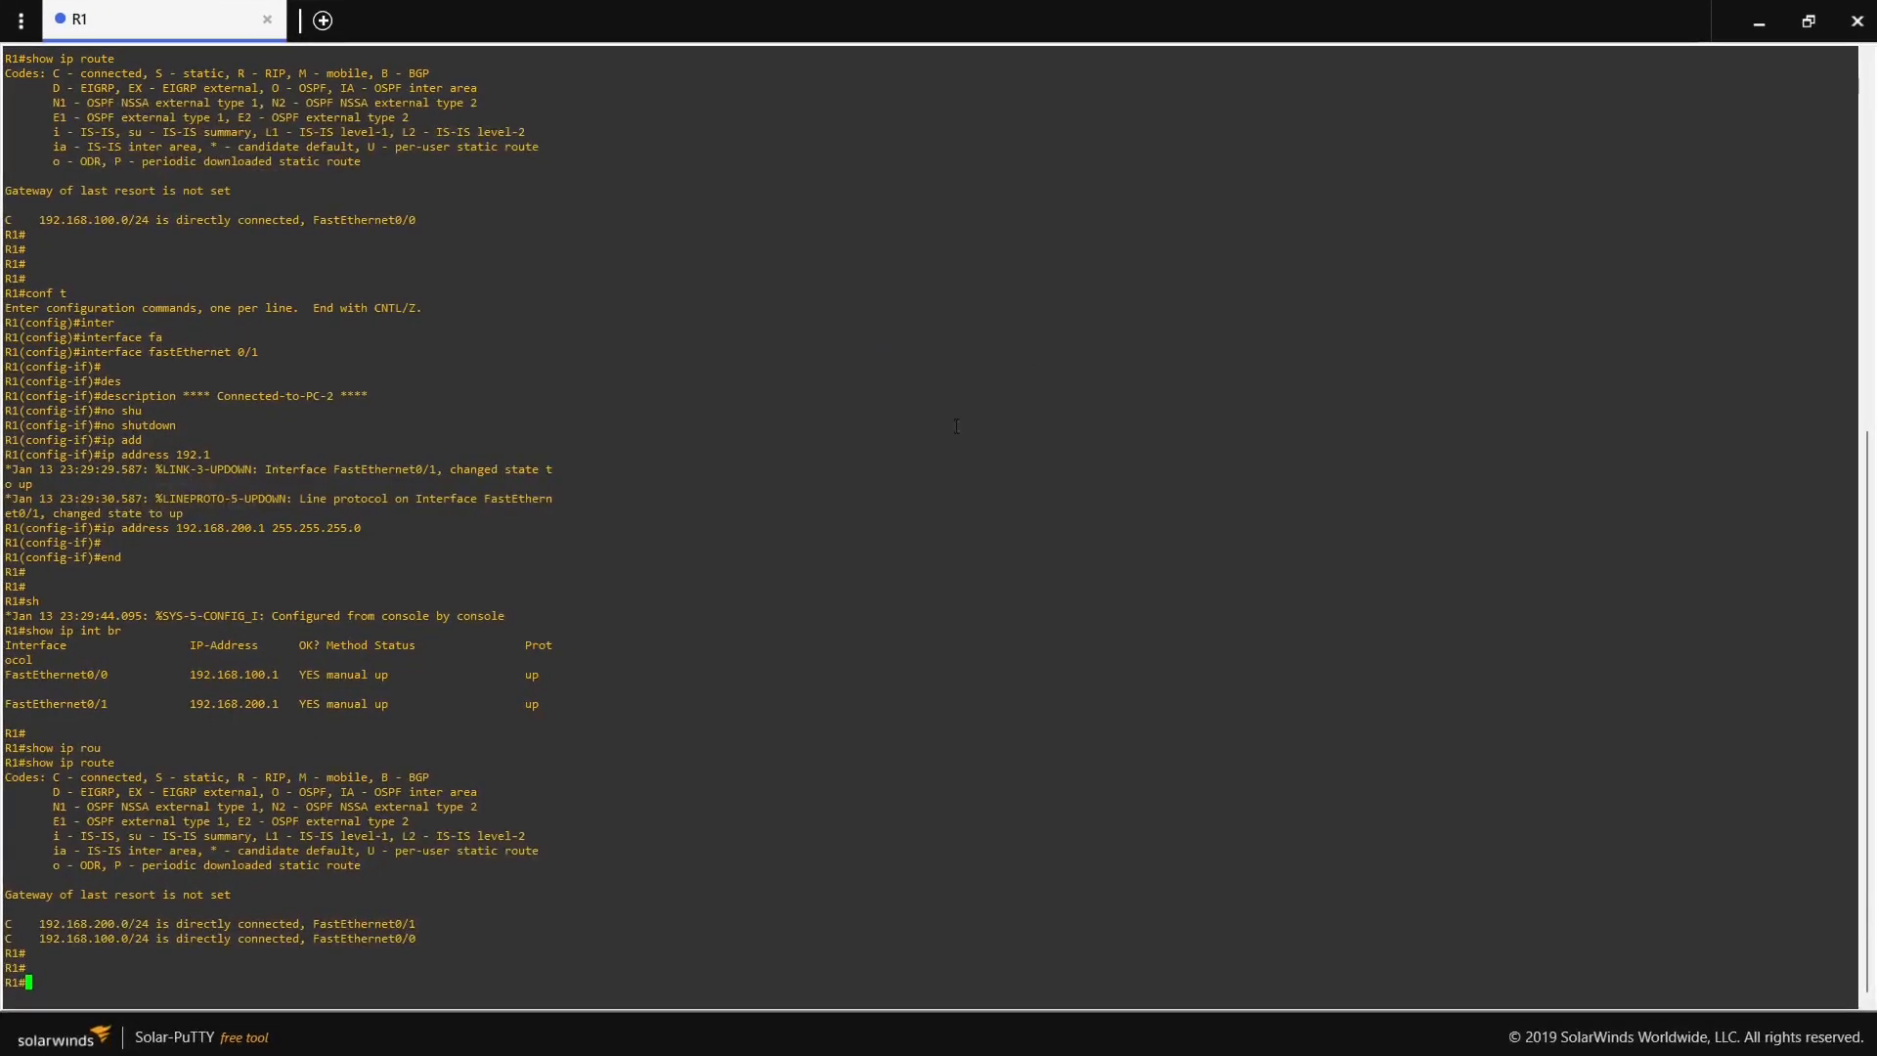
key("Return")
type("pi")
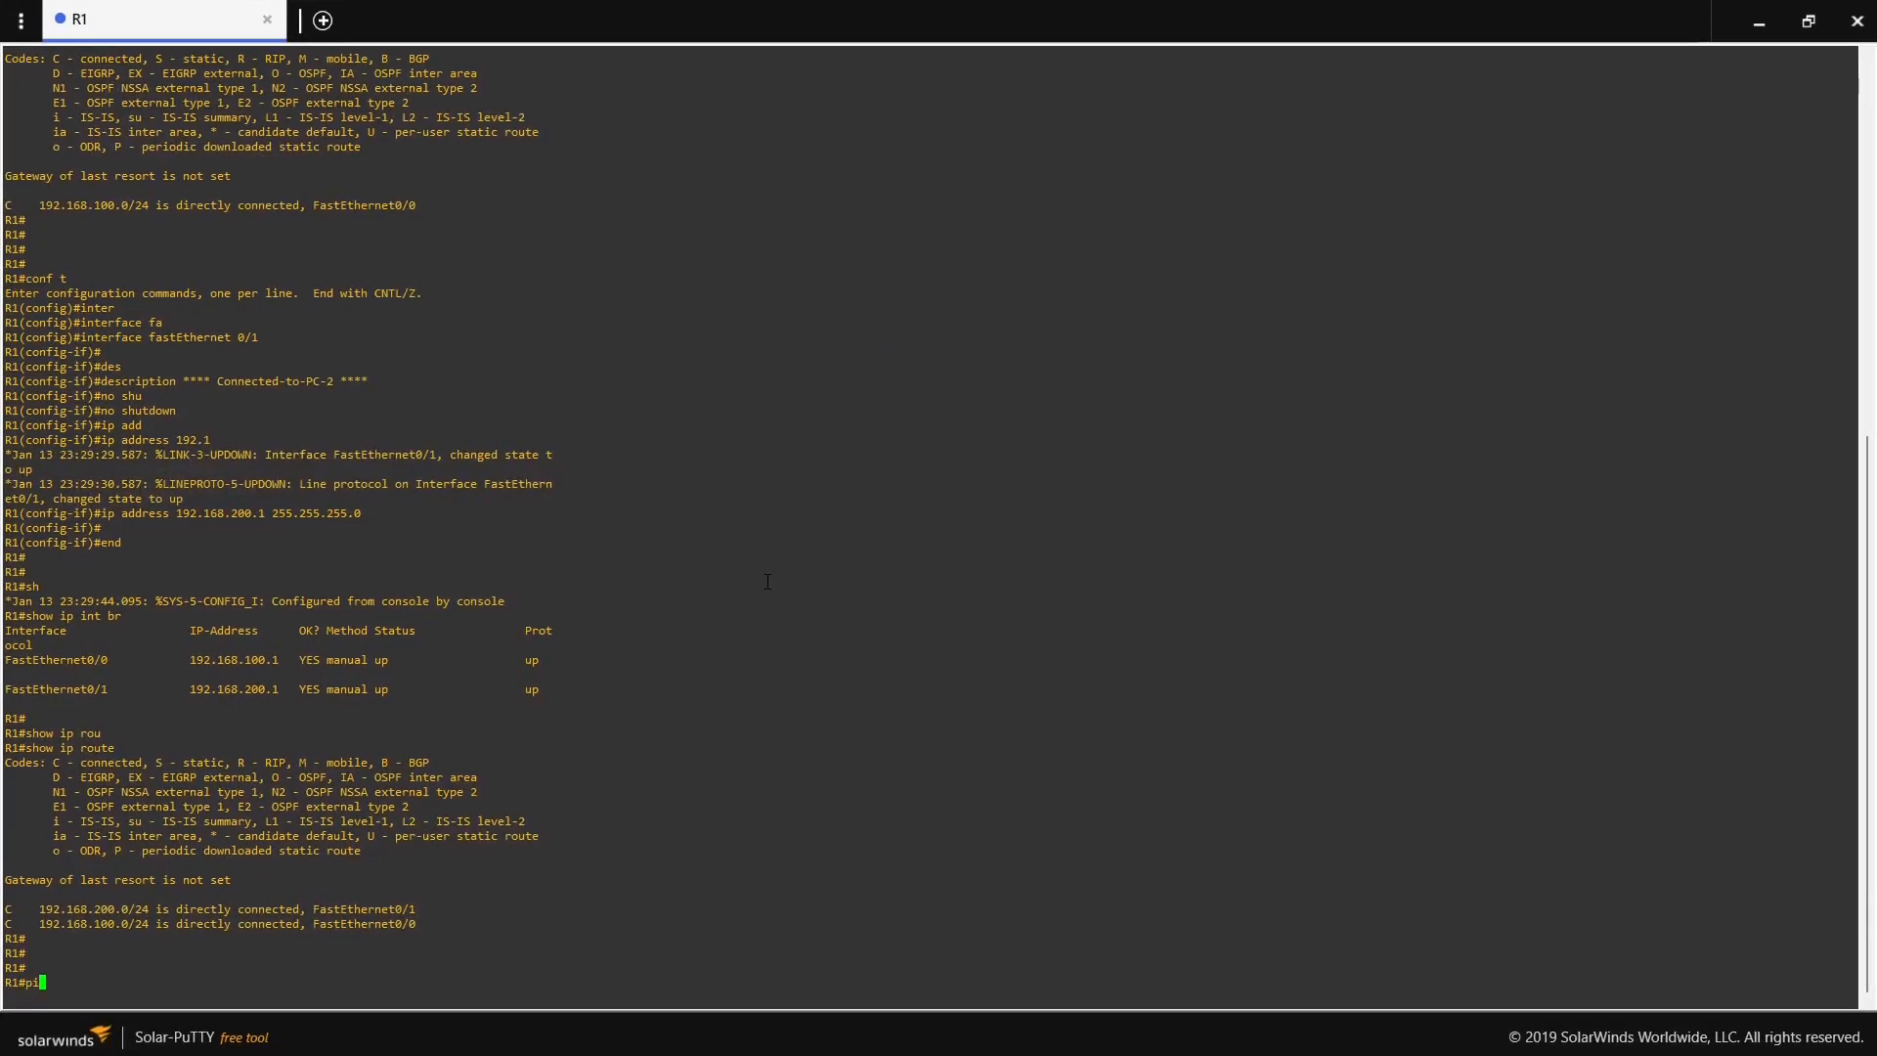
type("ng 192.168.100.2")
key("Return")
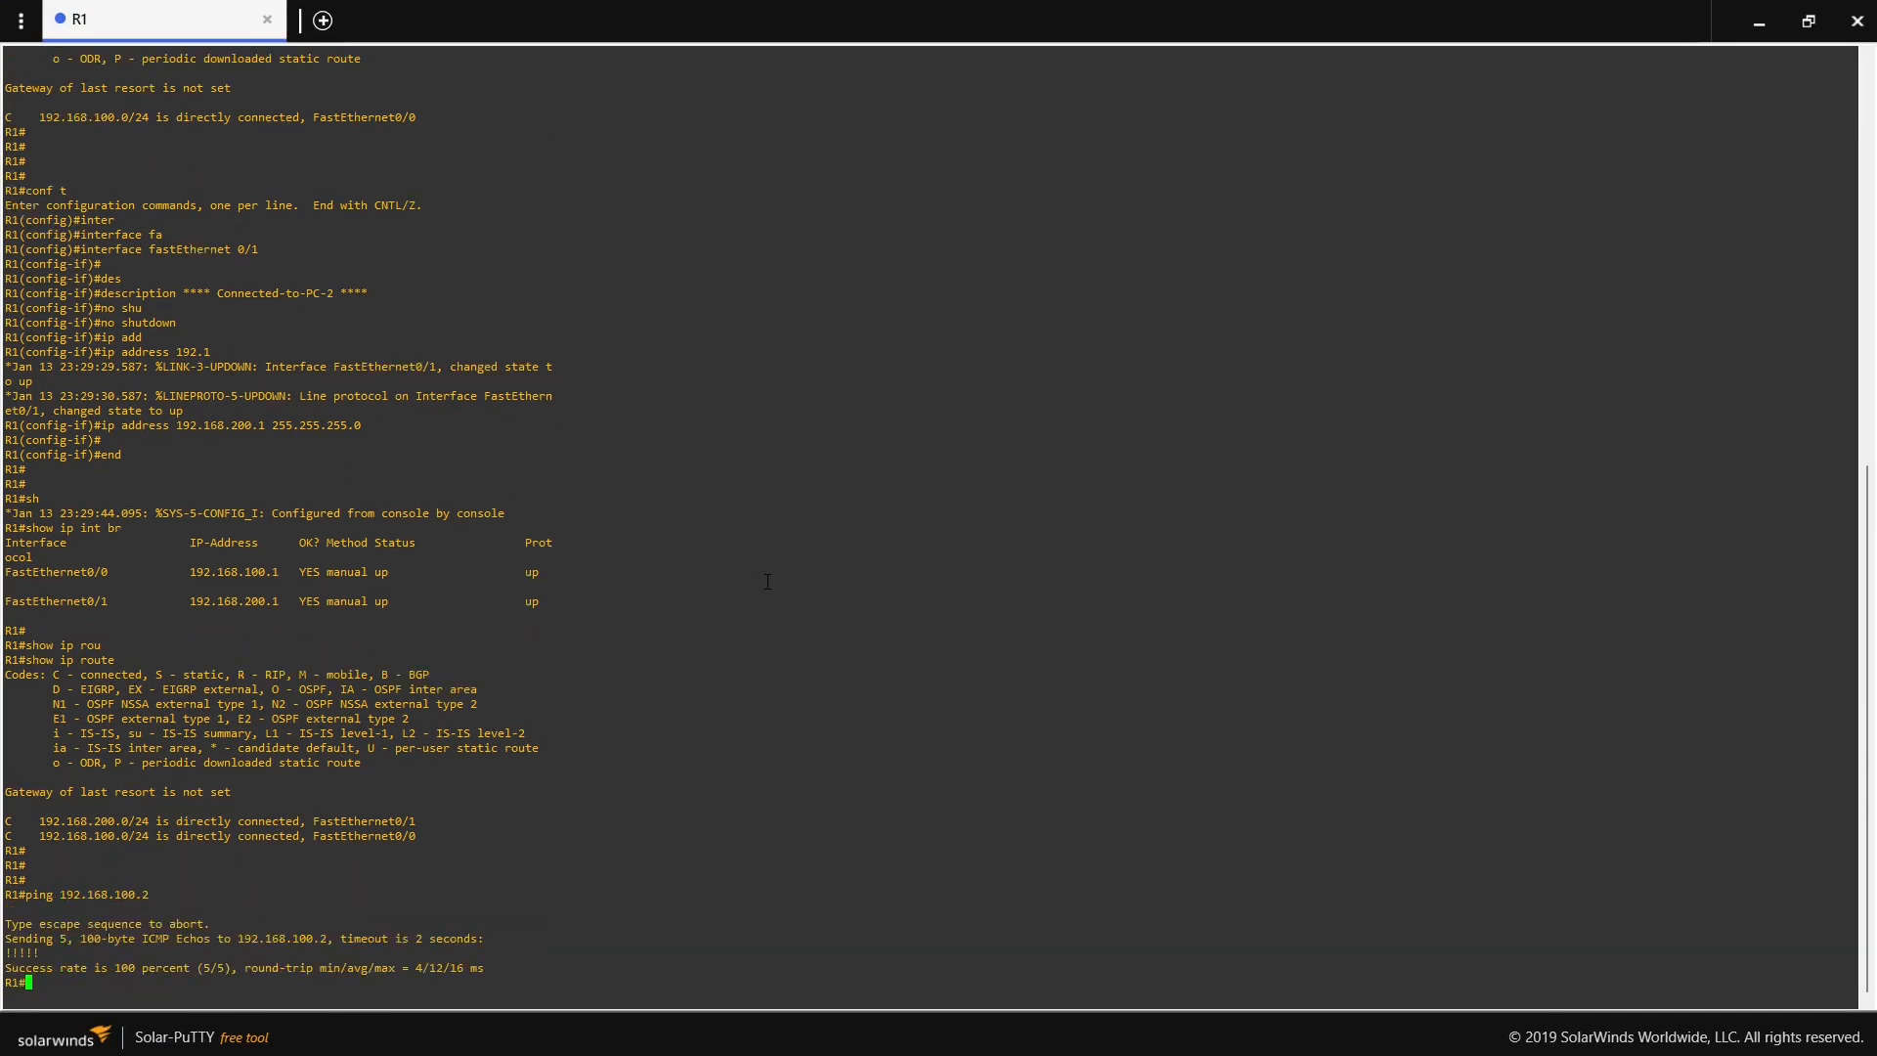
- Ping PC2's address 192.168.200.2 from R1, review both ping results and close R1's console
key("Up")
key("Left")
key("Left")
key("BackSpace")
type("2")
key("Return")
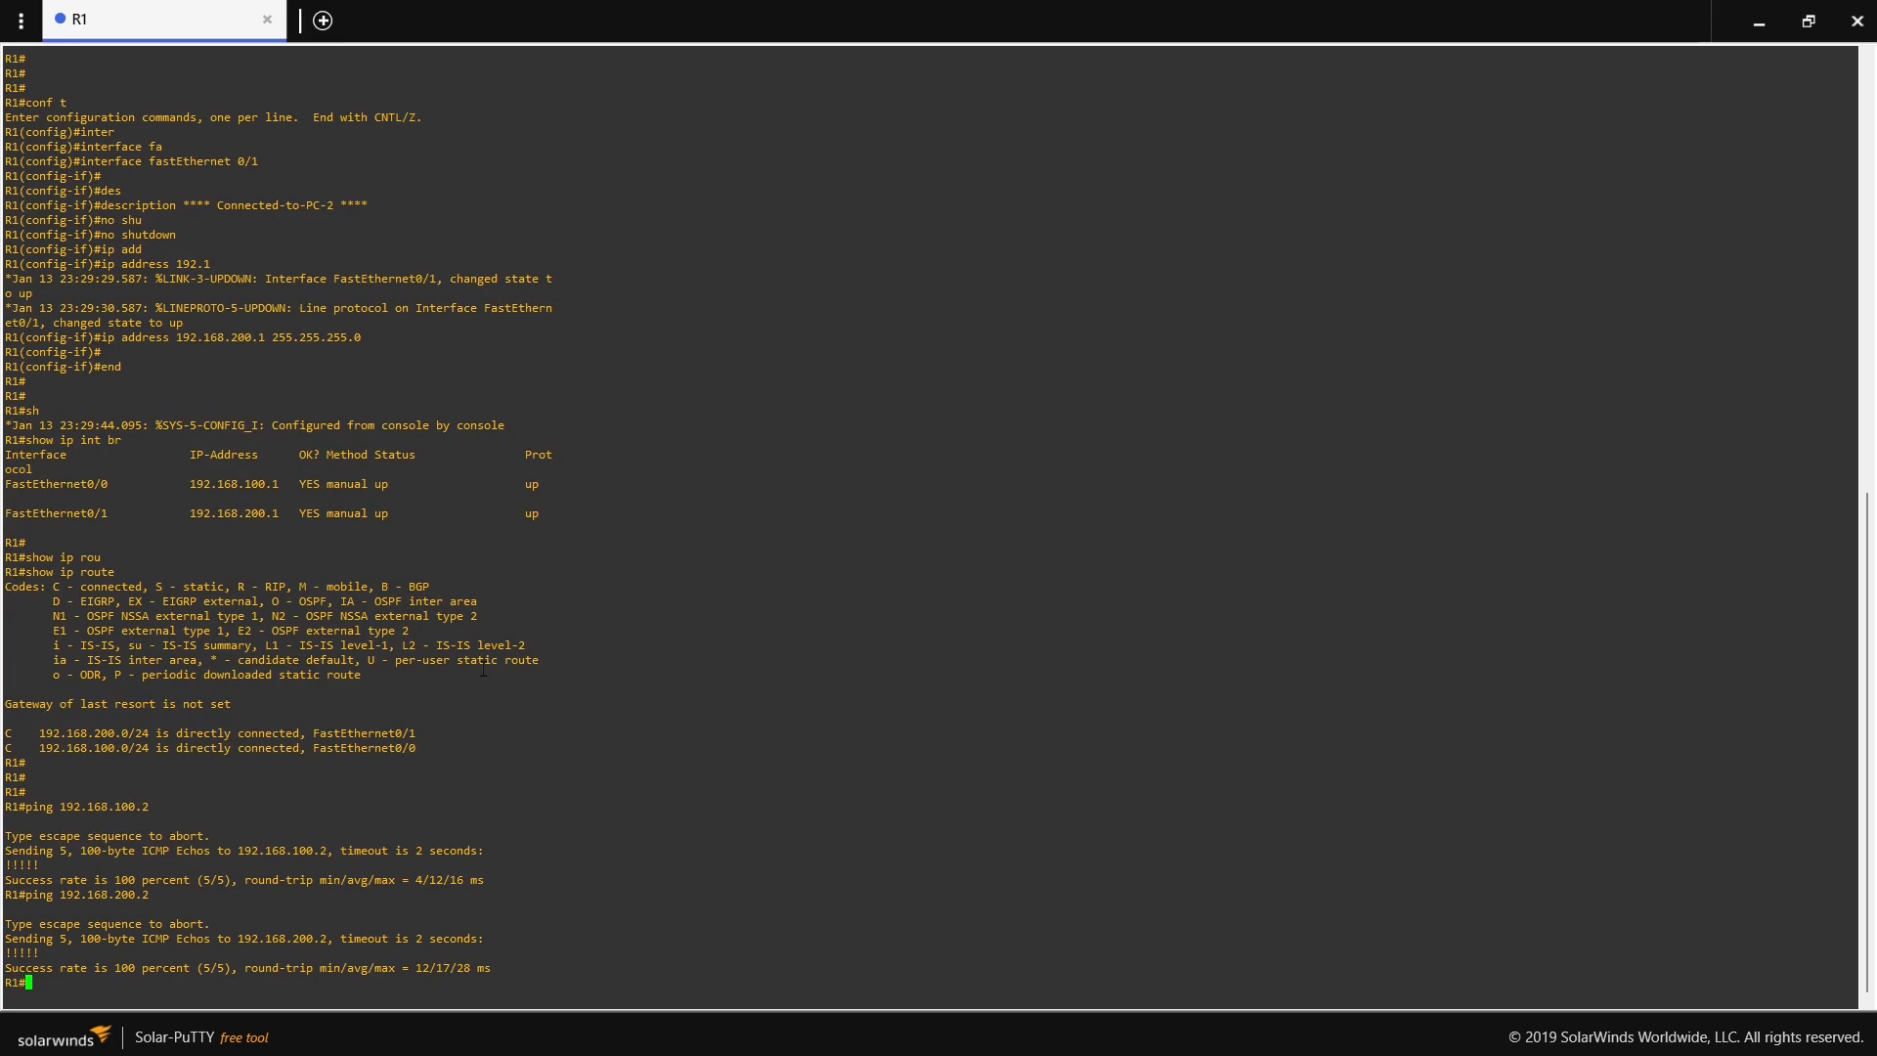
left_click_drag(4, 954, 32, 953)
left_click_drag(4, 865, 39, 866)
left_click(1857, 20)
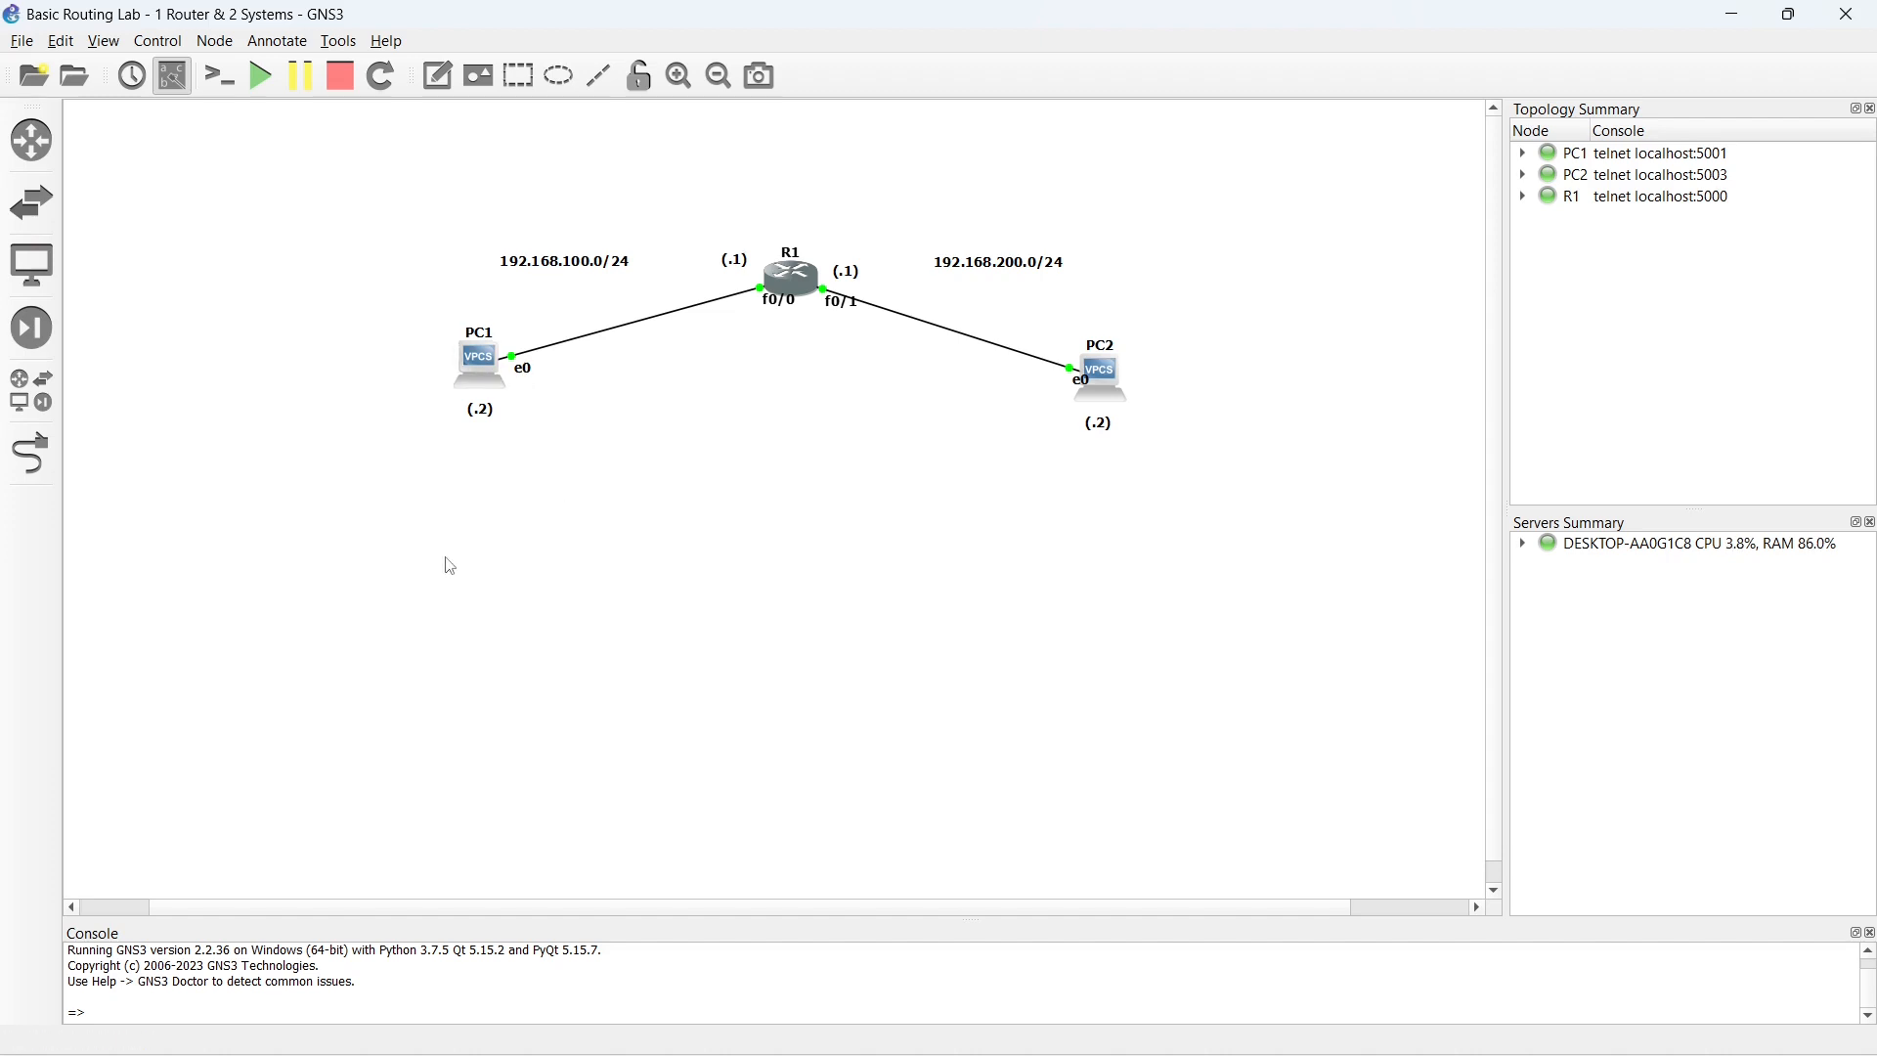
- Add a text note reading "default-gateway" to the topology and place it below PC1's (.2) label
left_click(440, 82)
left_click(430, 476)
type("Default-gateway")
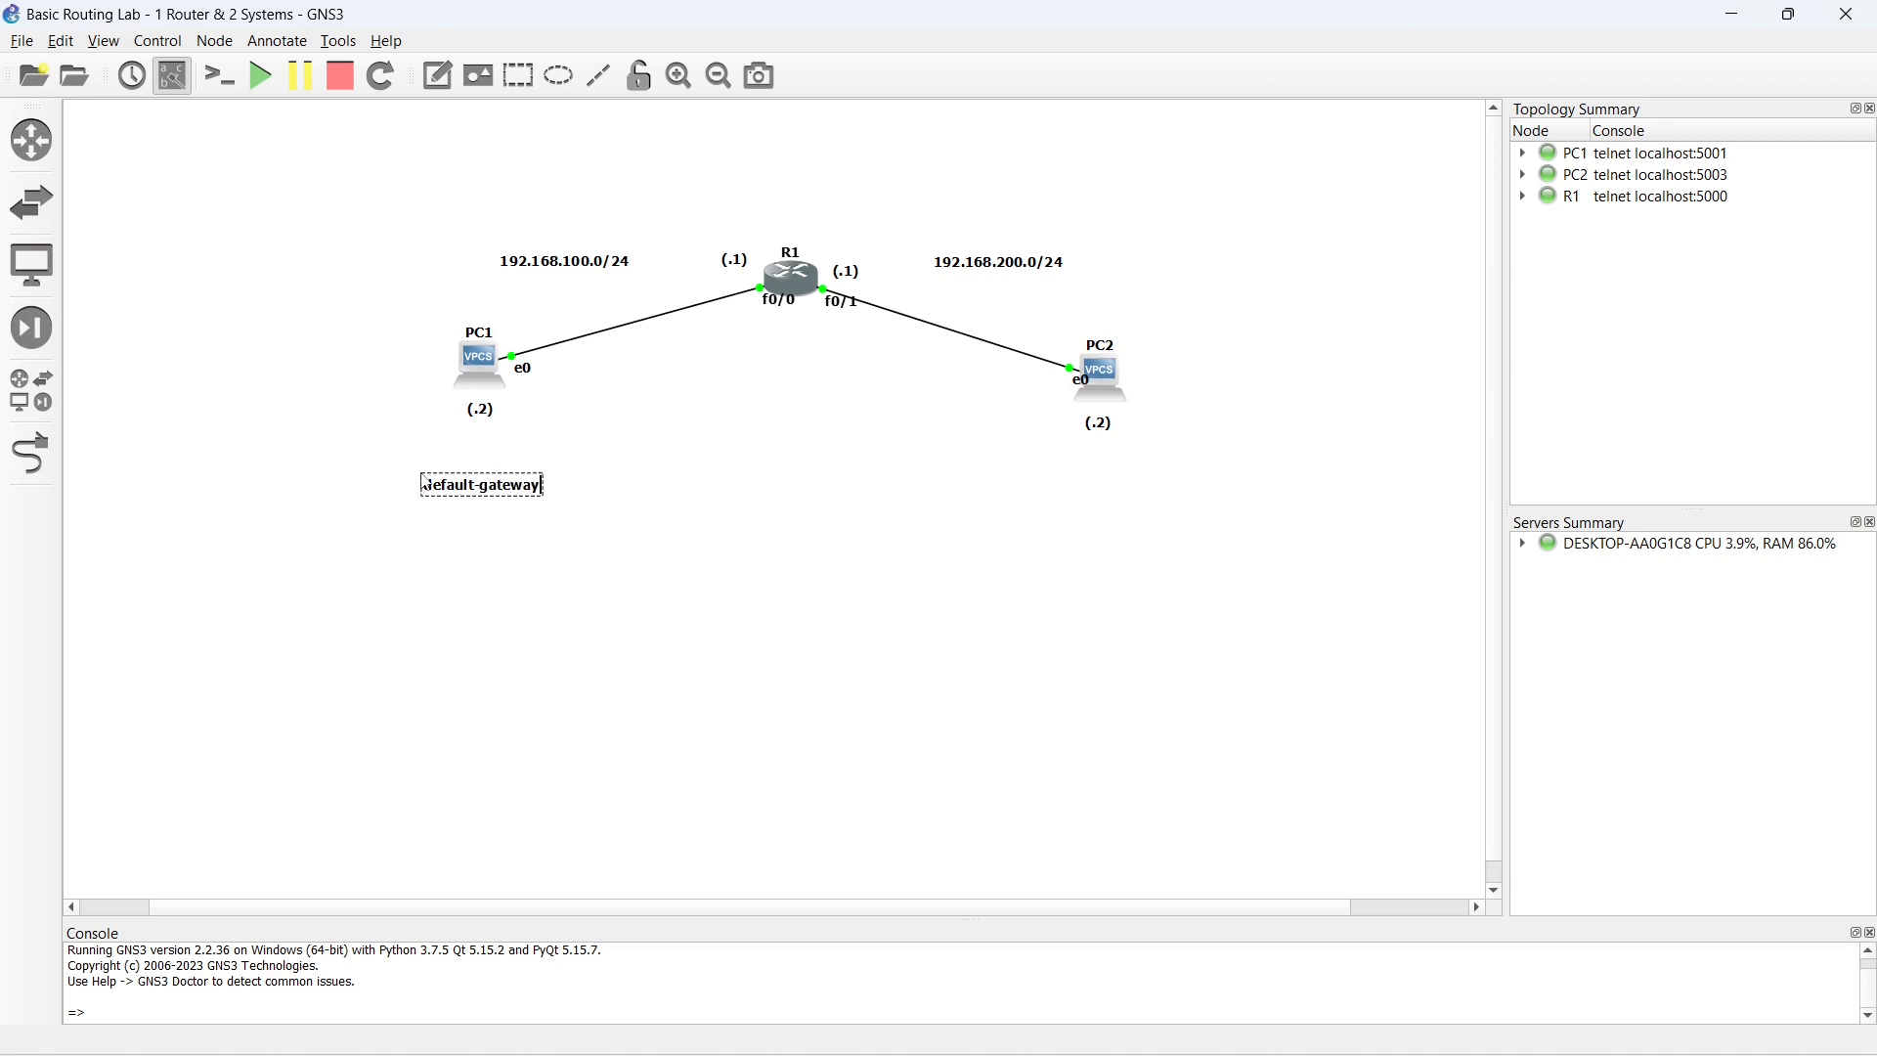
left_click(469, 540)
left_click(479, 496)
left_click_drag(479, 495, 475, 481)
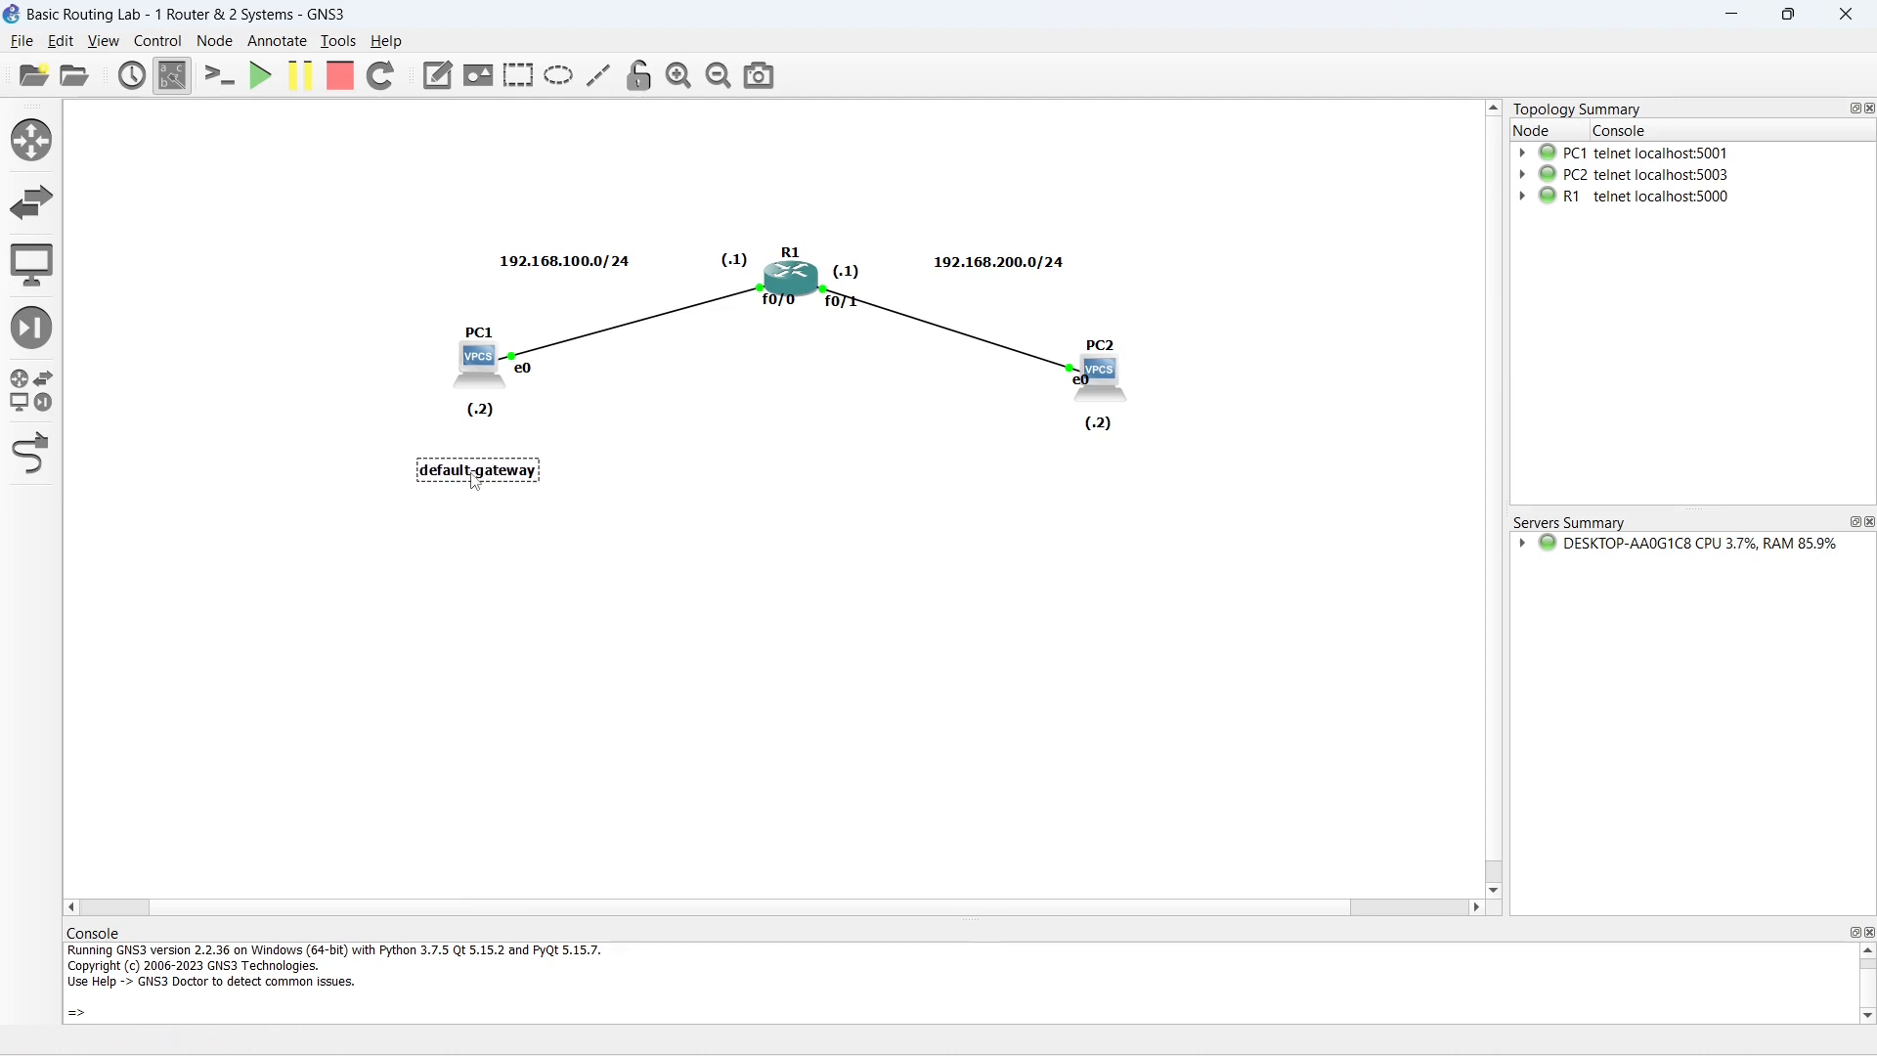
left_click(645, 420)
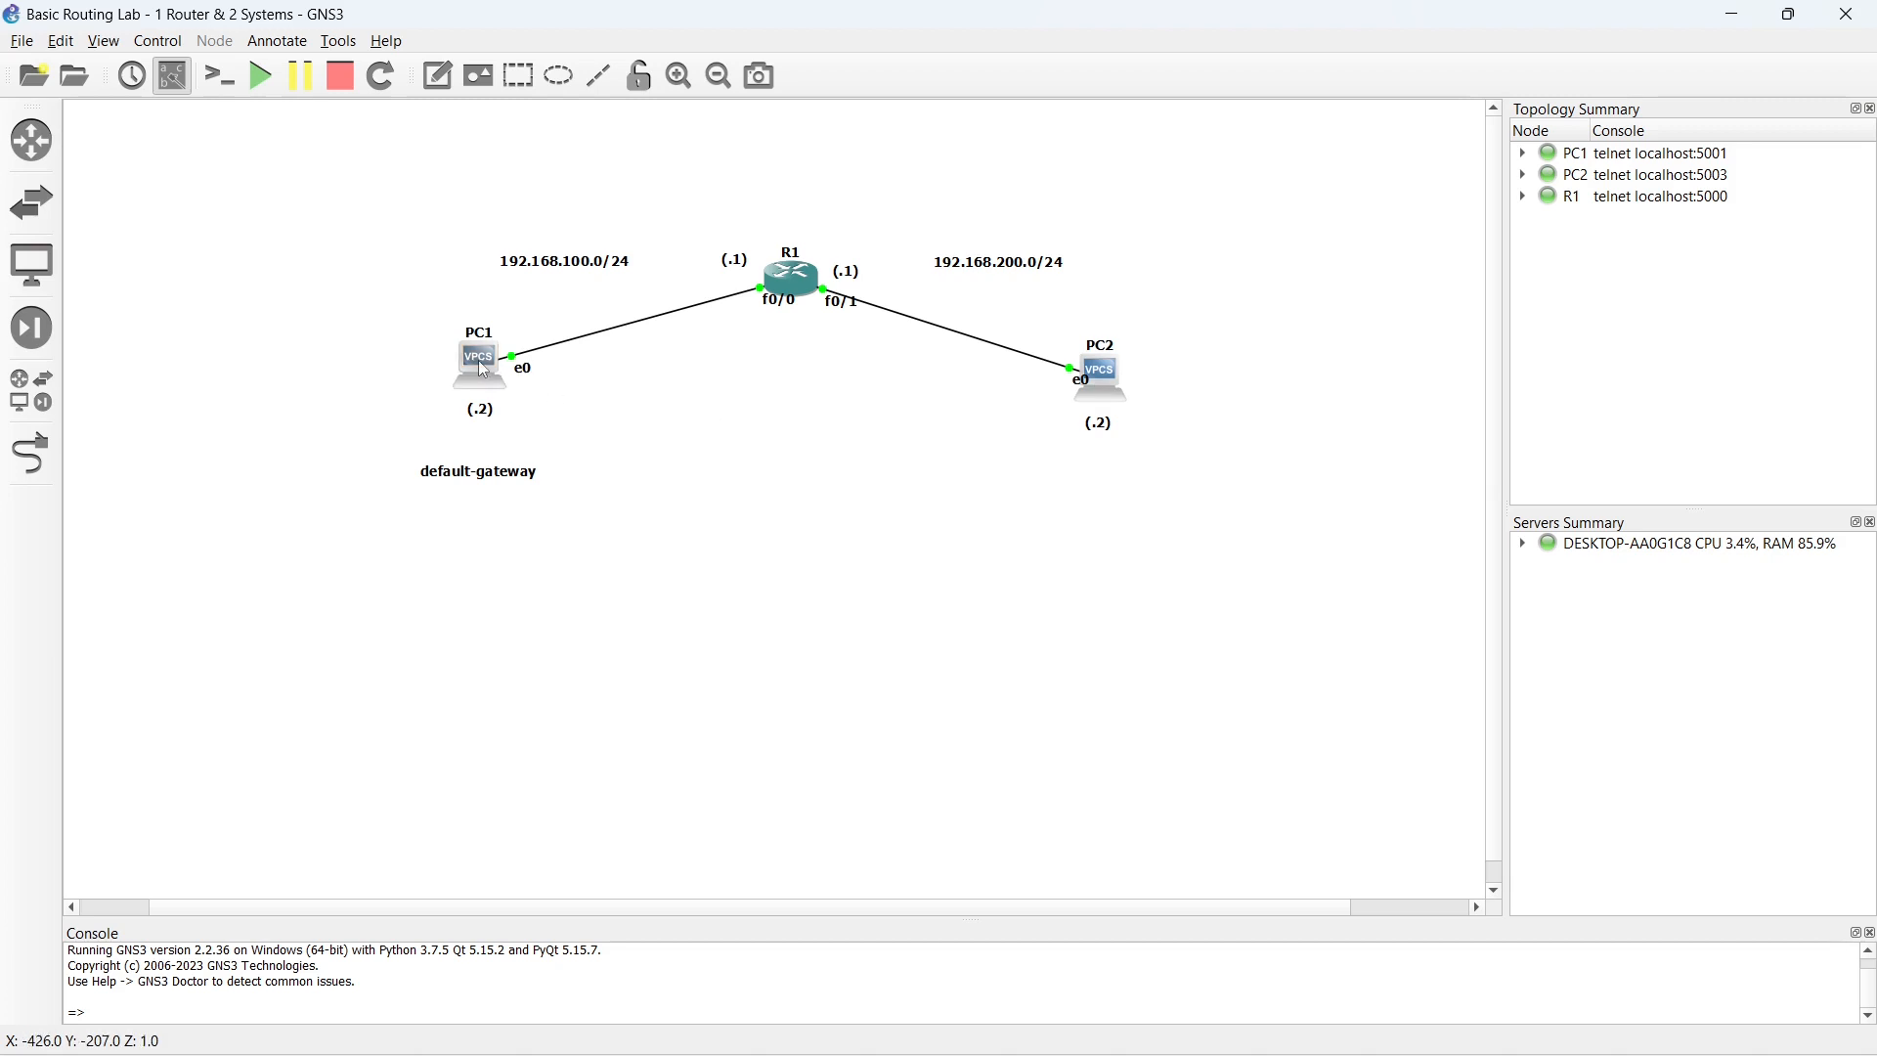
left_click(566, 264)
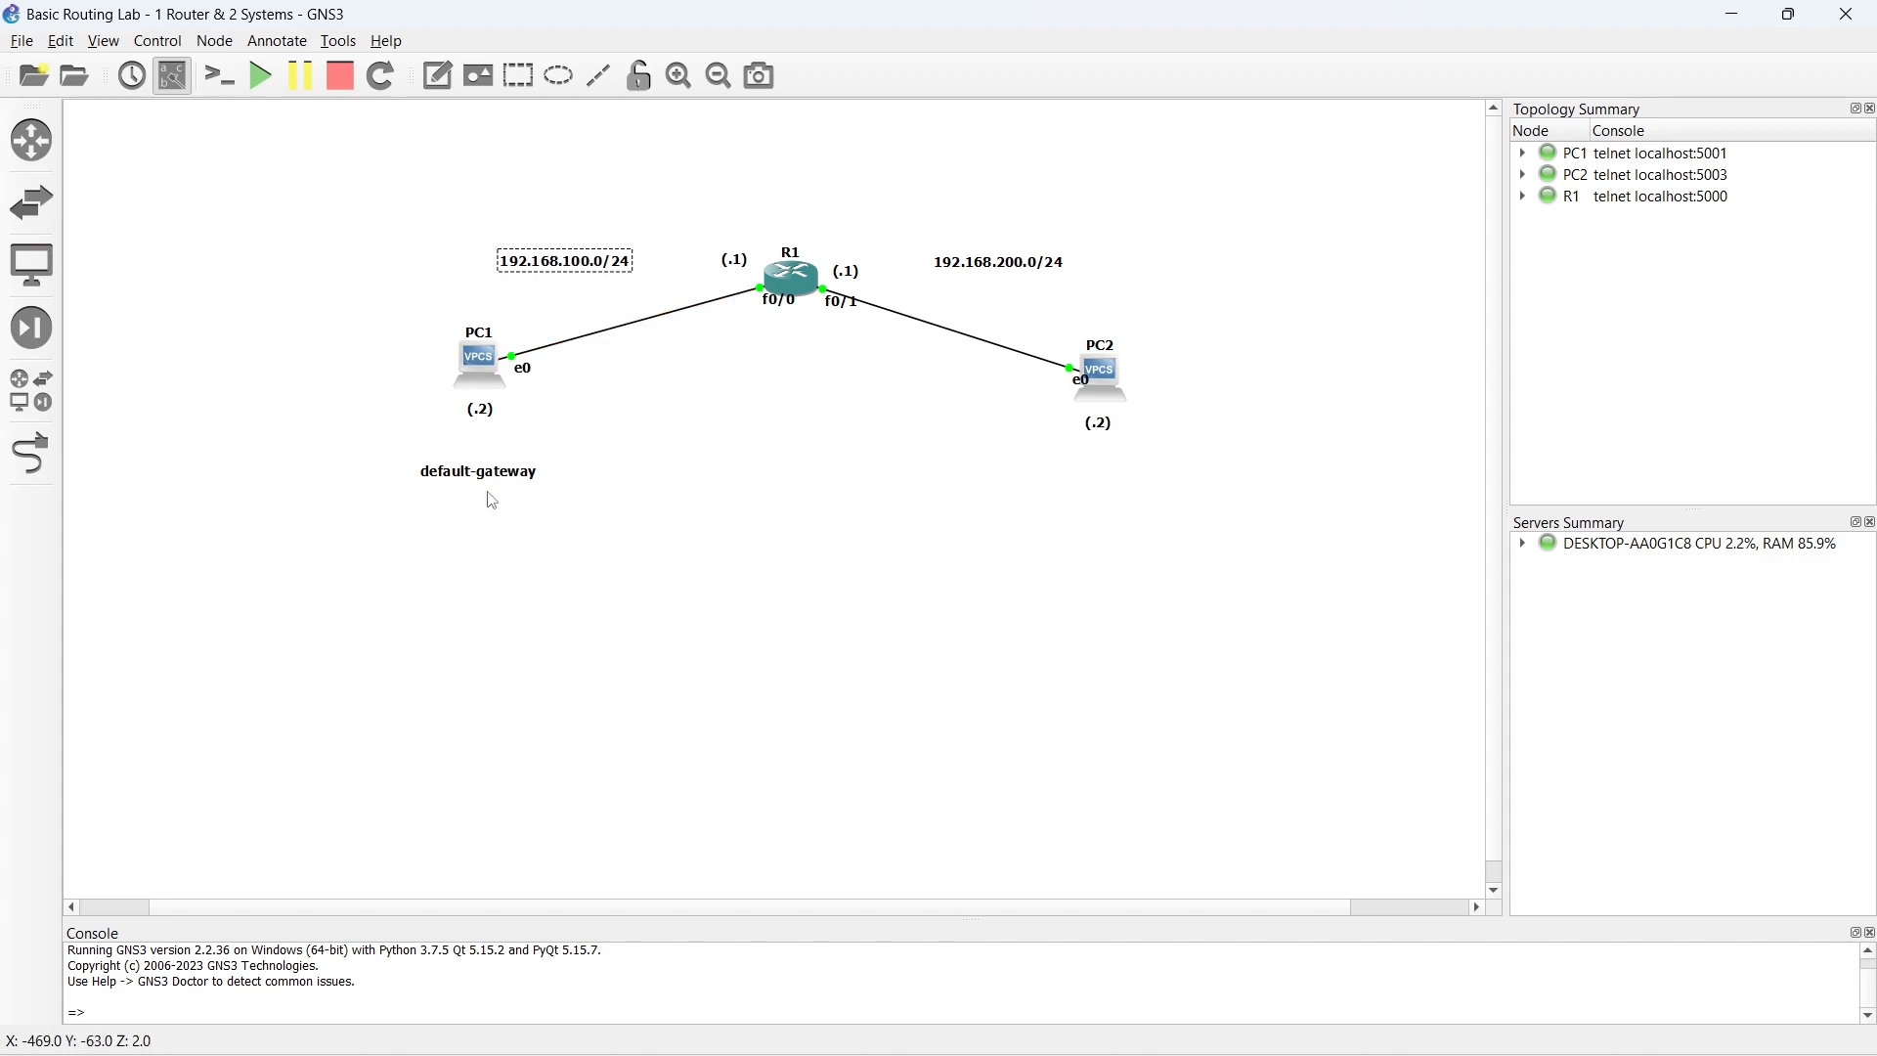
- Add a text note reading "A" beside PC1's (.2) label
left_click(437, 76)
left_click(515, 403)
type("A")
left_click(550, 422)
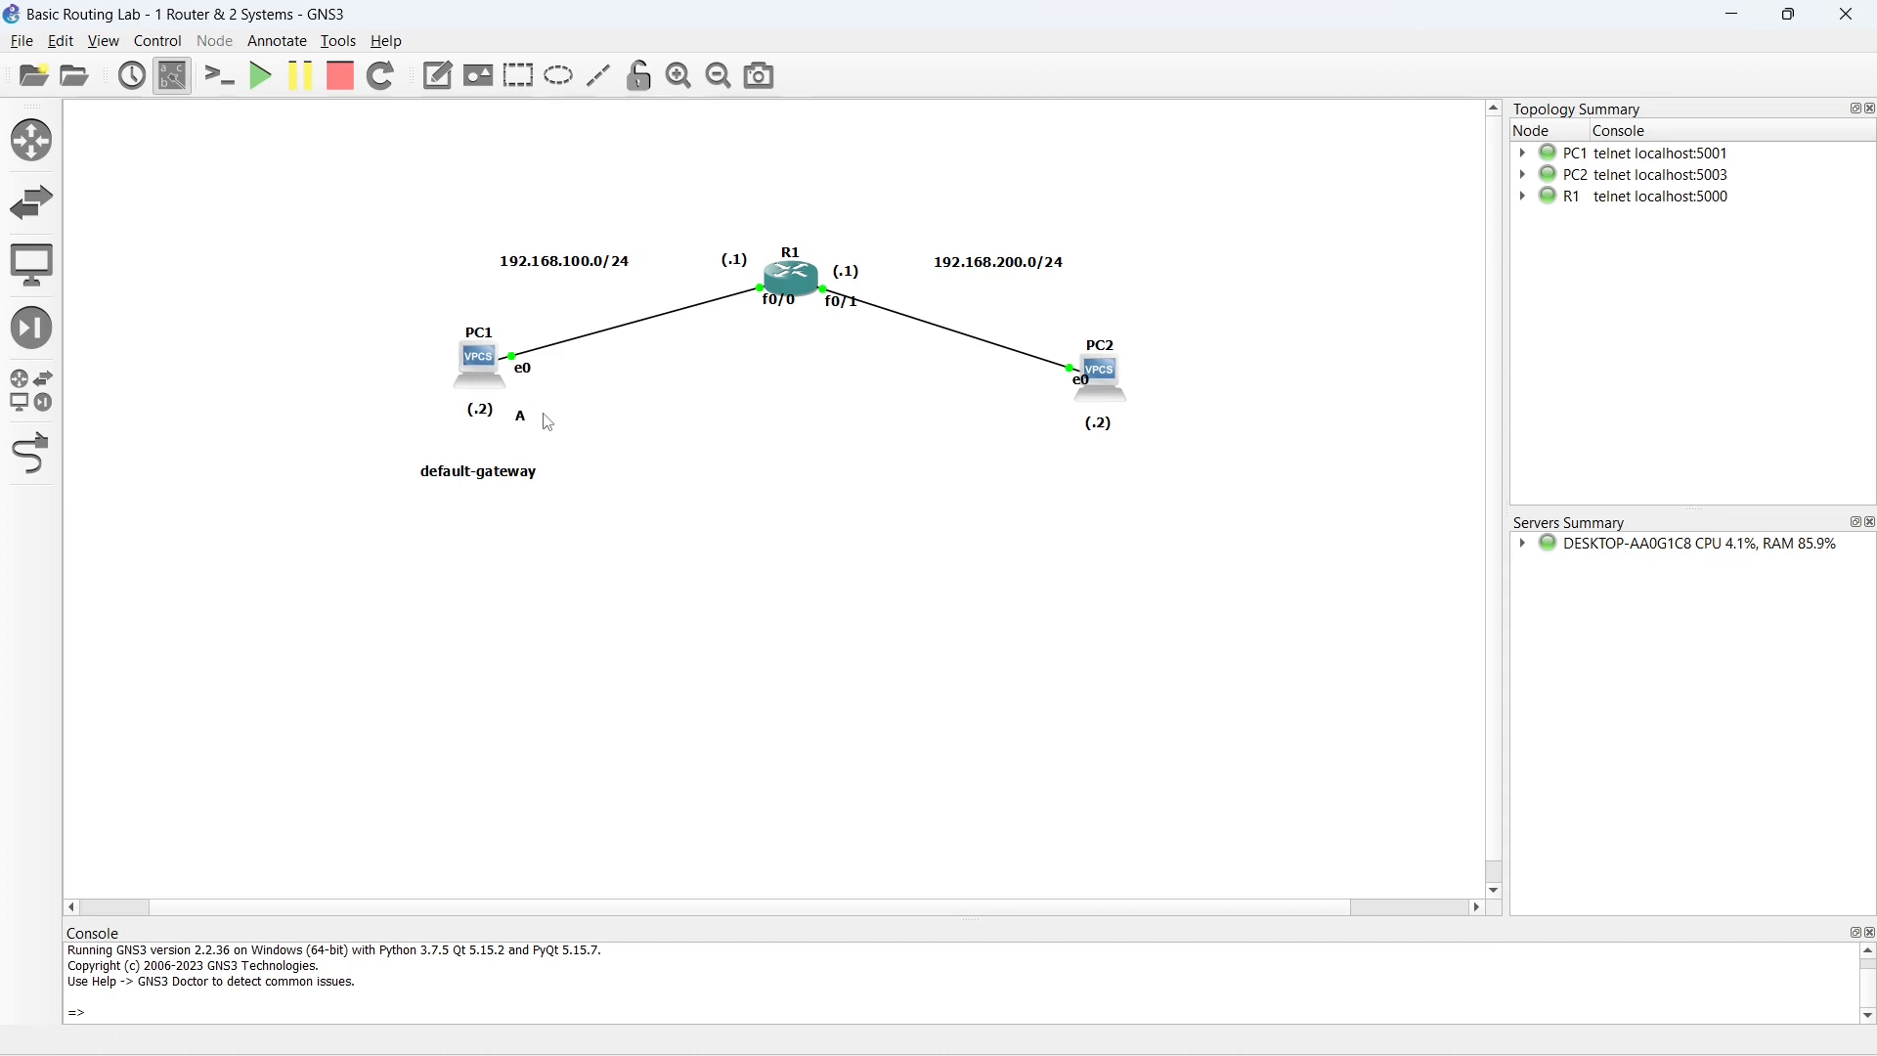
- Format the "A" note in blue #0000ff at font size 12 and move it just below PC1's e0 label
double_click(523, 417)
right_click(525, 421)
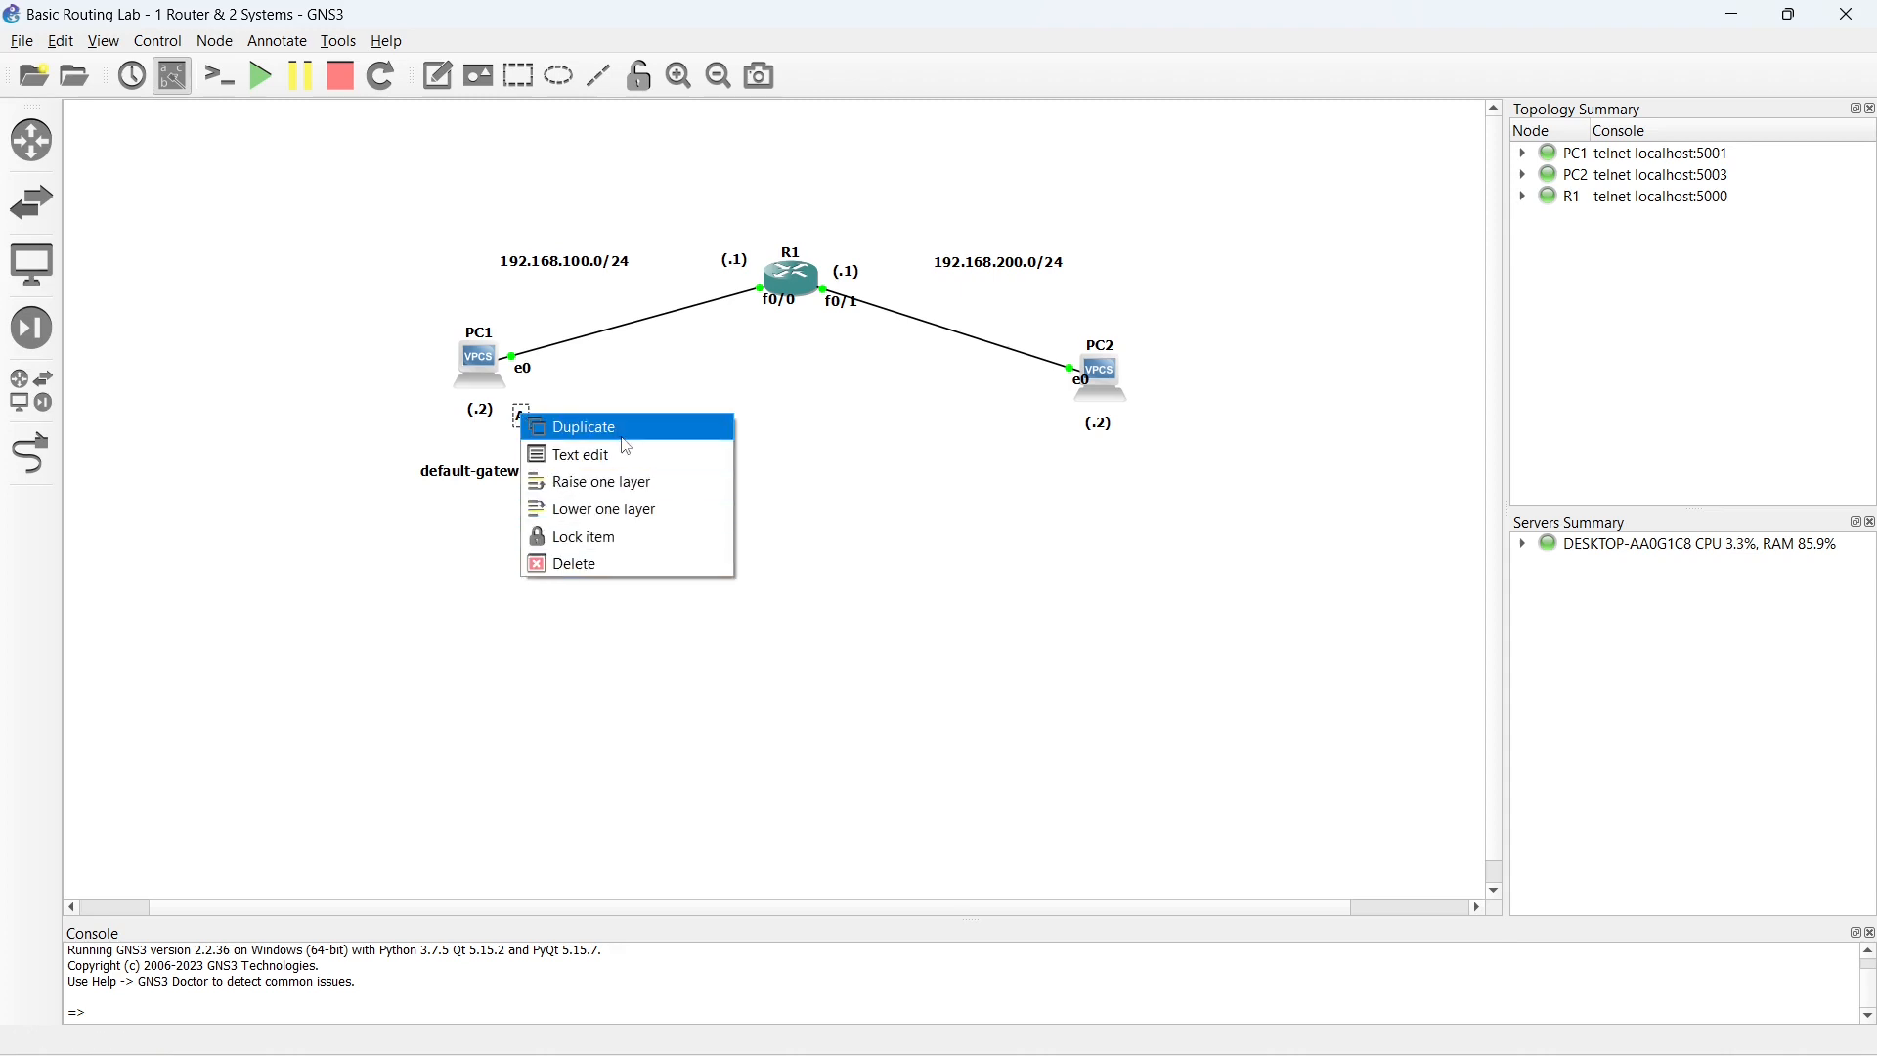
left_click(592, 454)
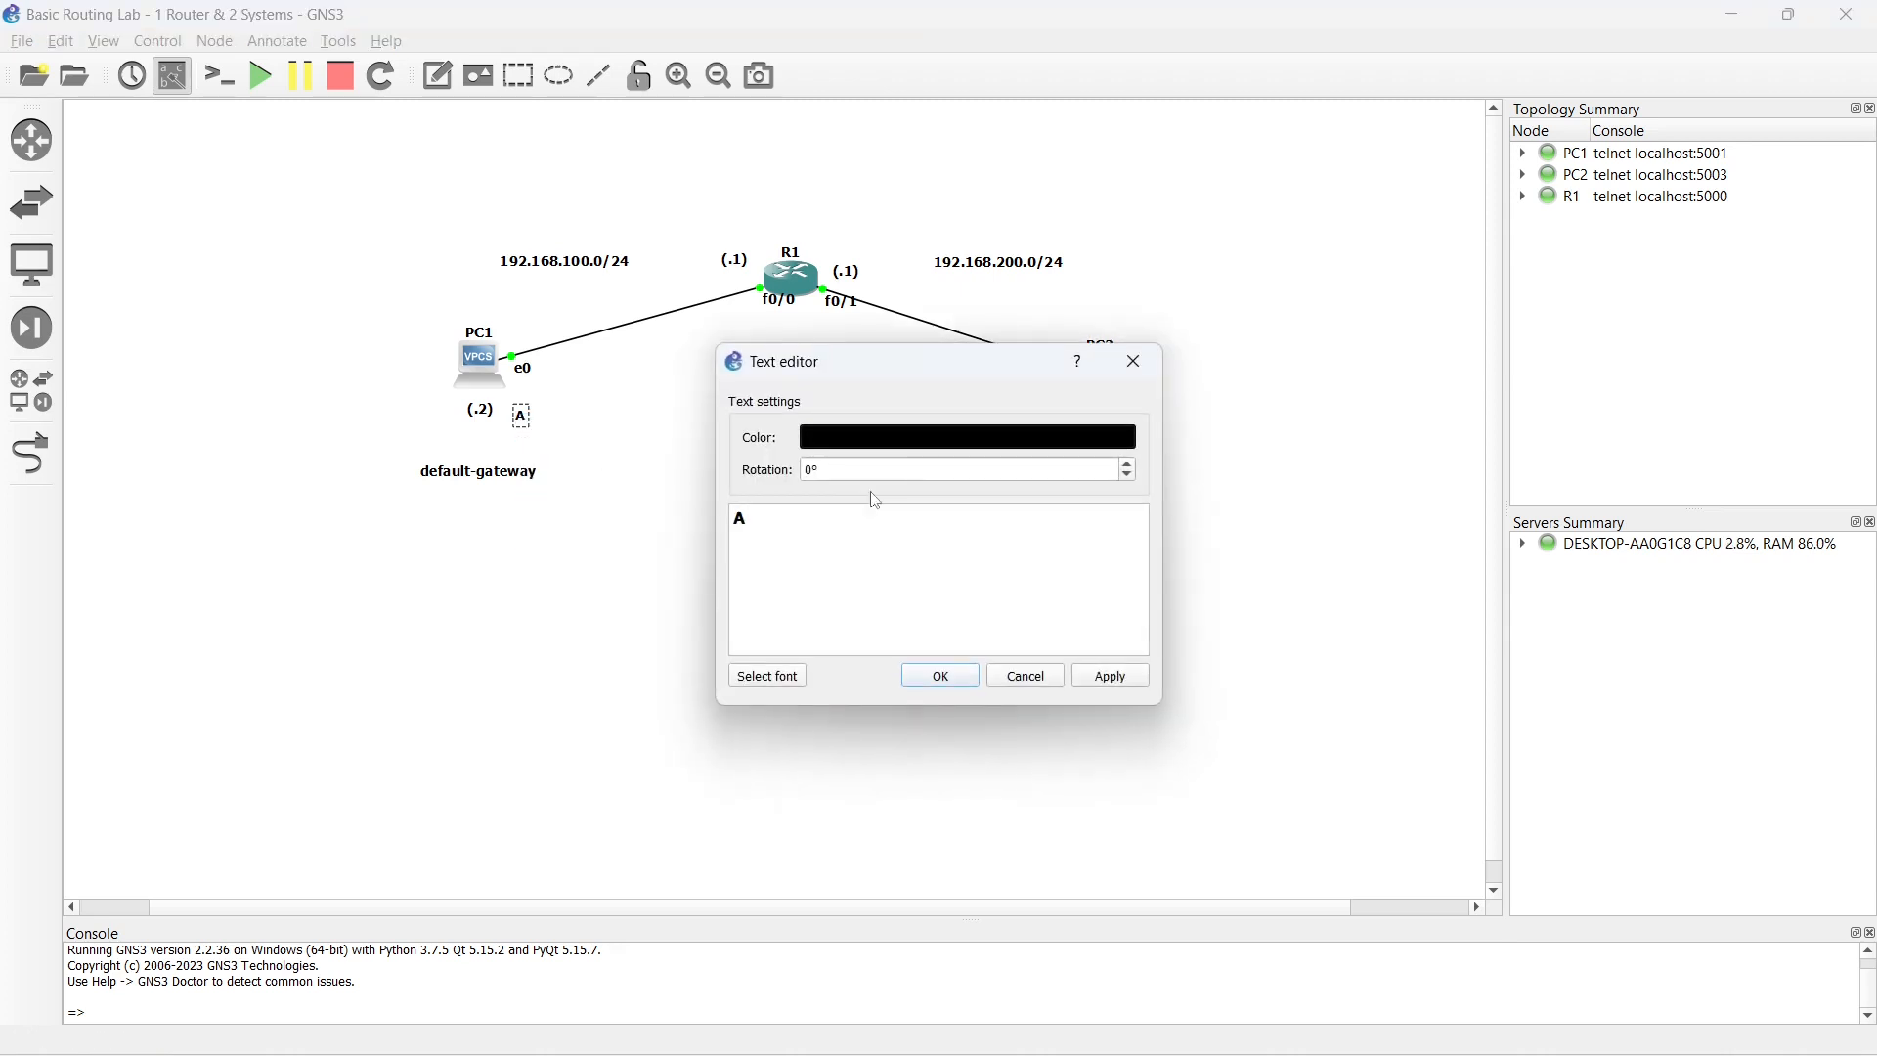
left_click(901, 446)
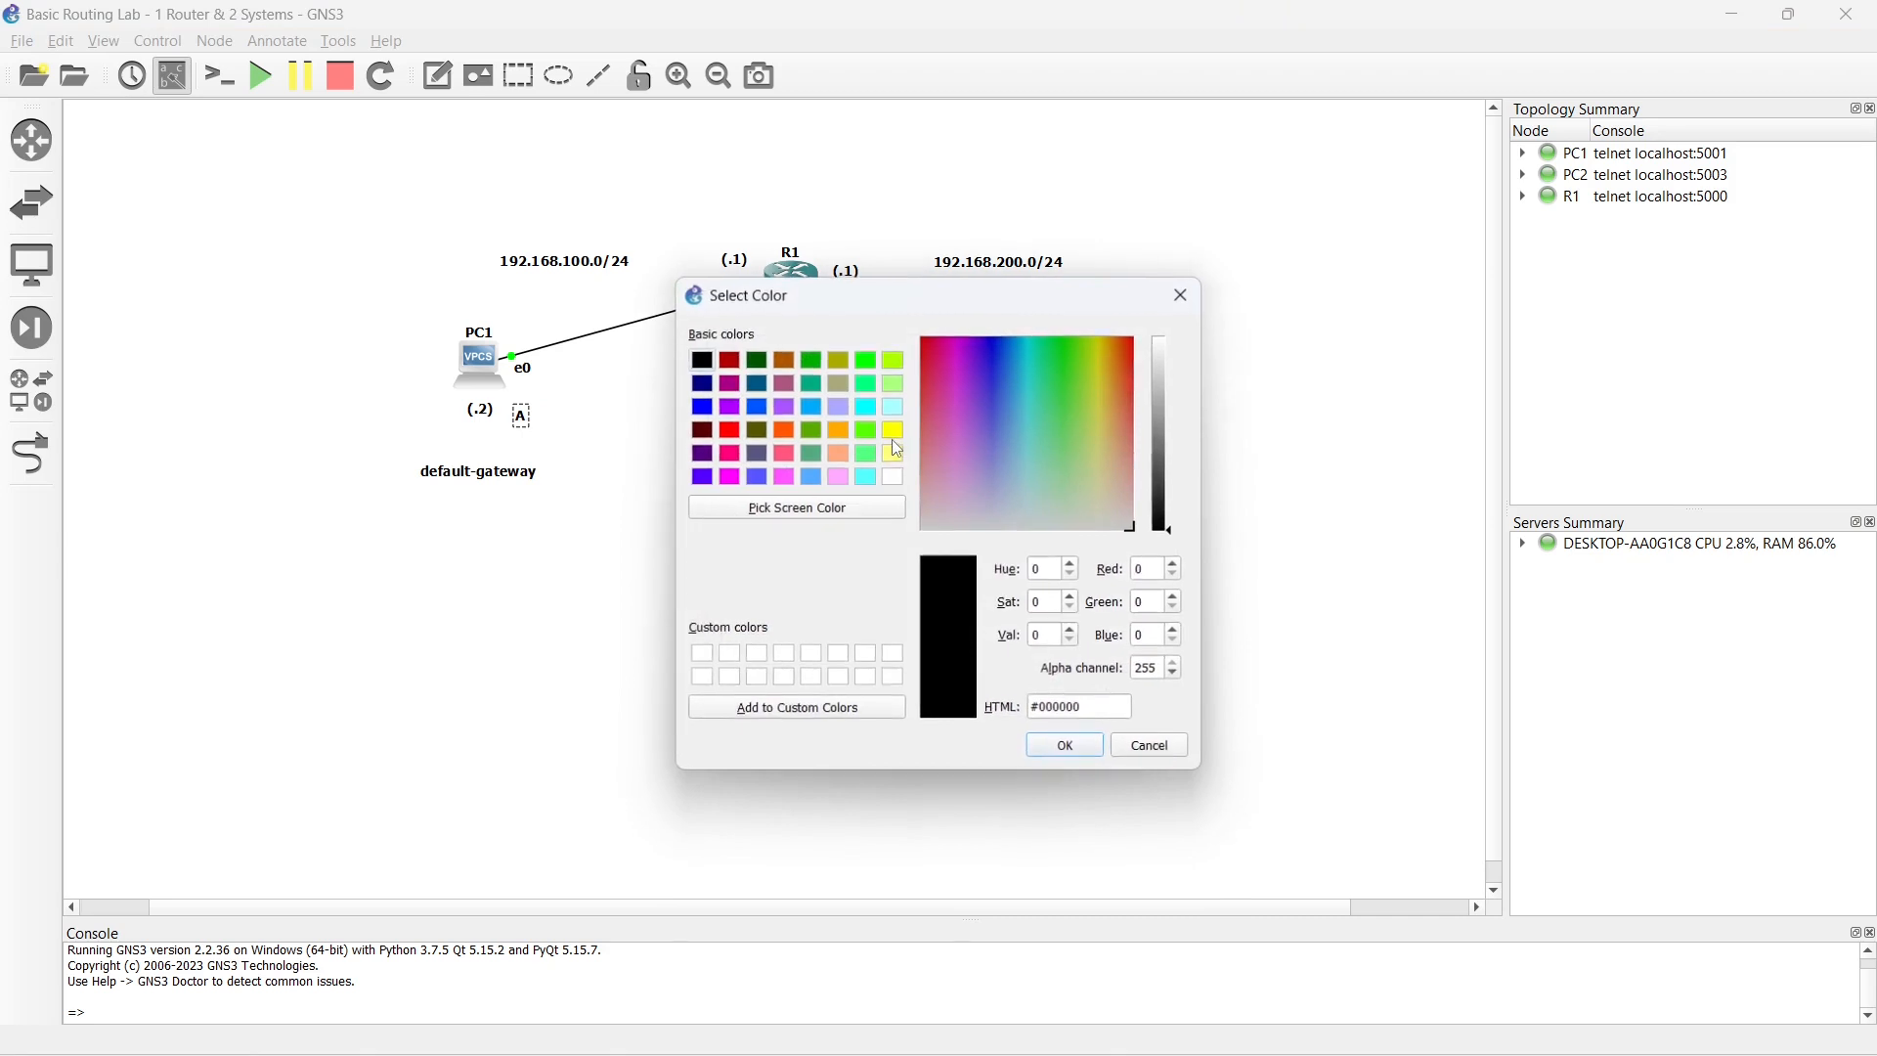
left_click(704, 406)
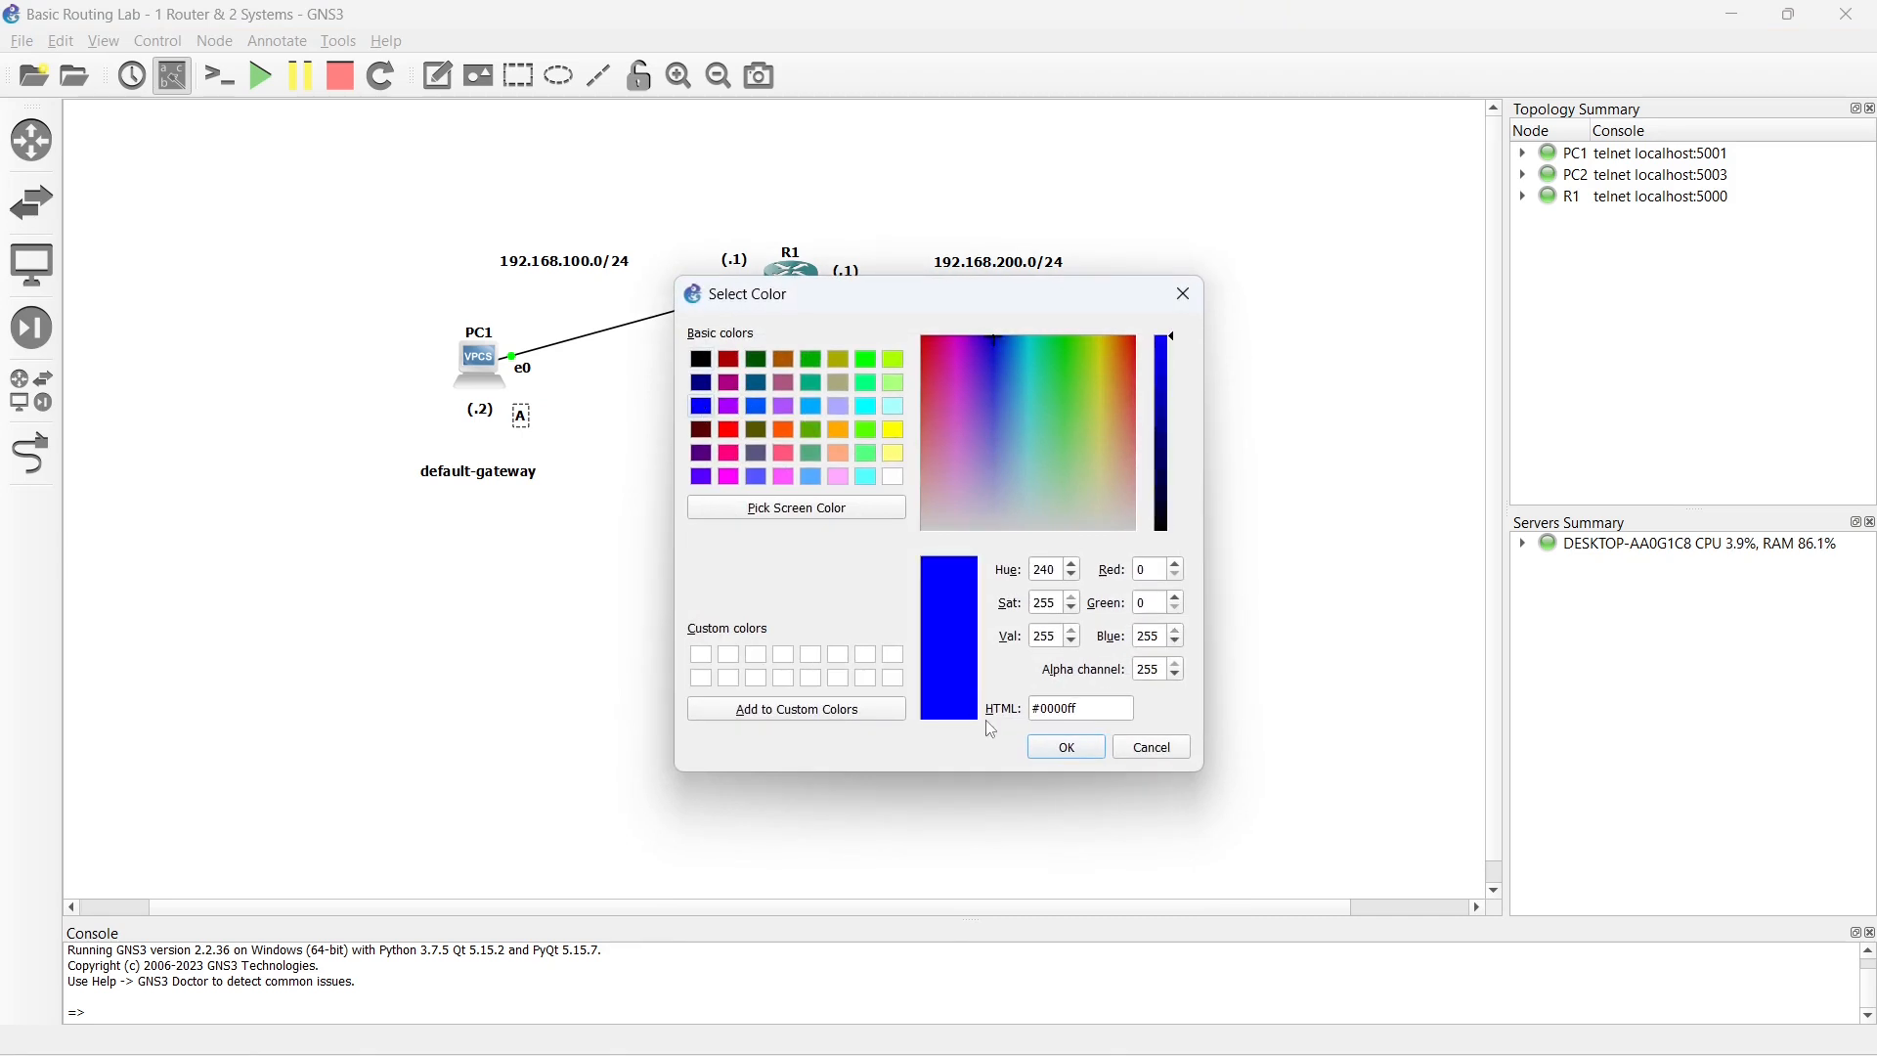
left_click(1067, 748)
left_click(769, 677)
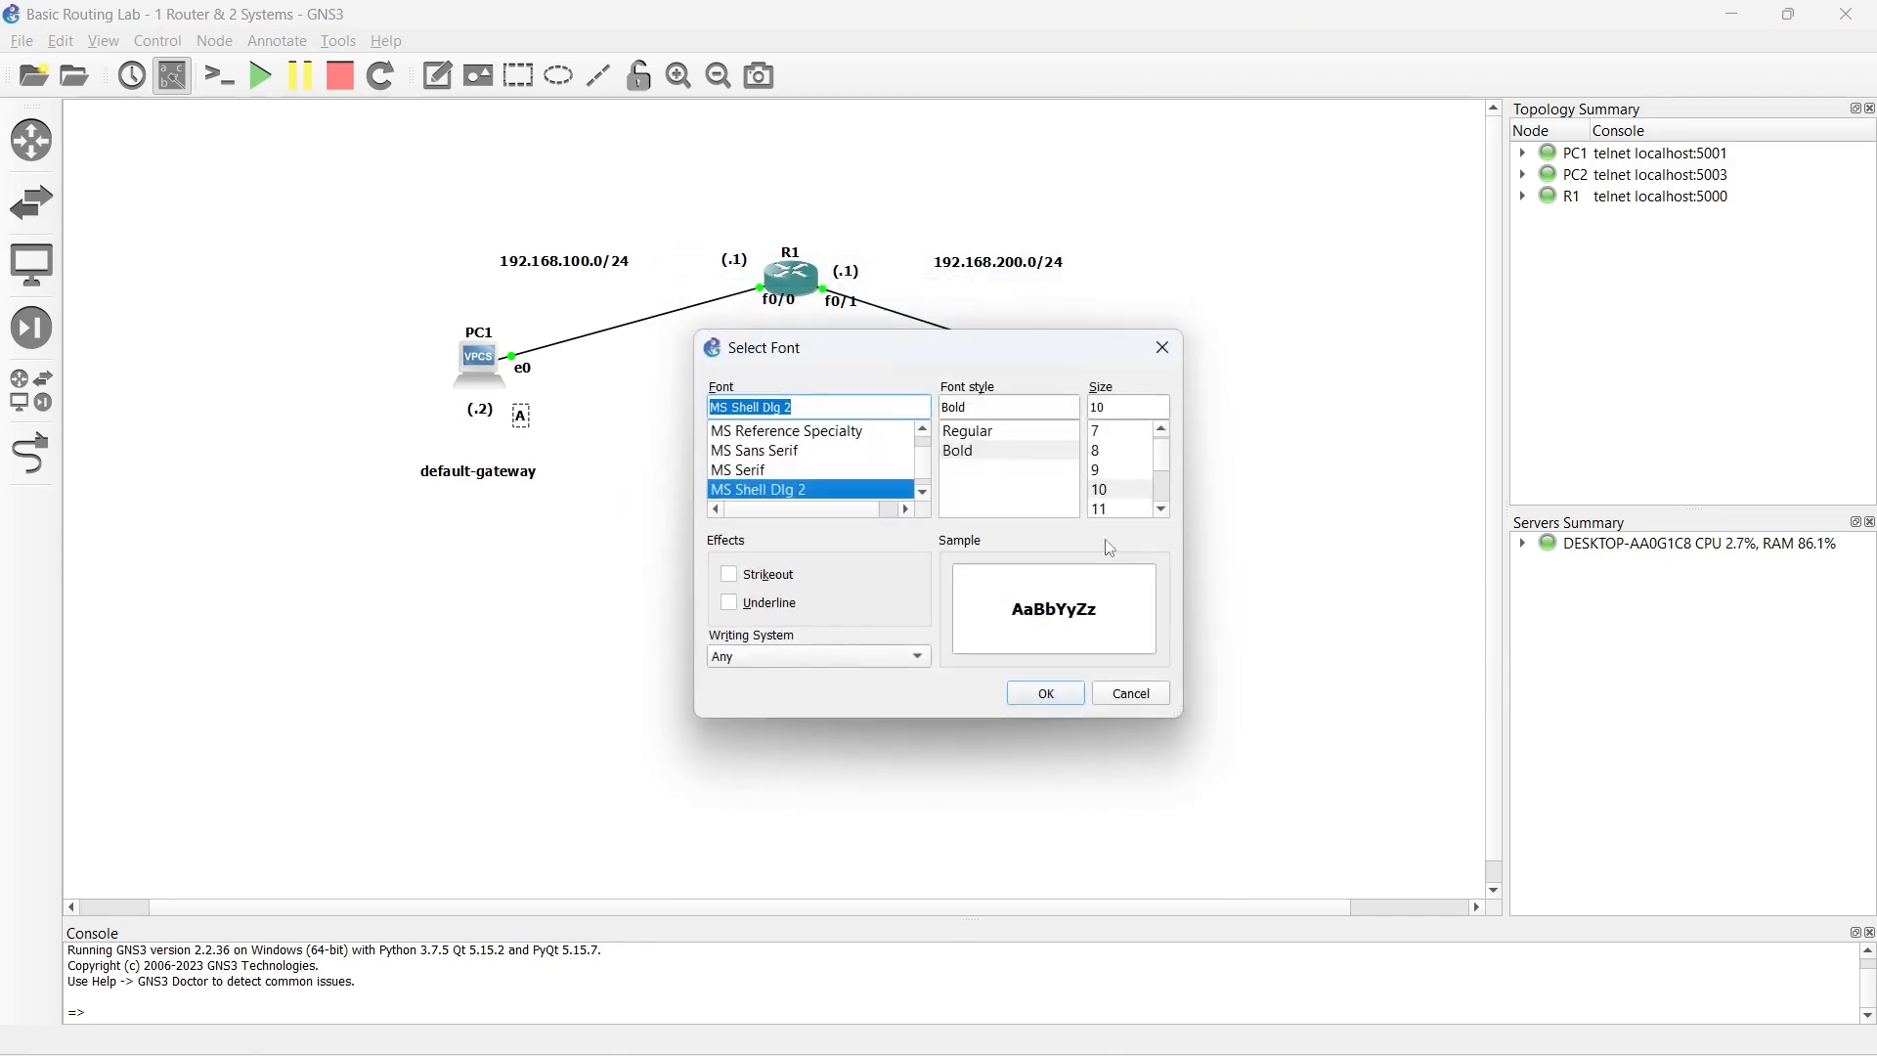
left_click(1162, 509)
left_click(1162, 509)
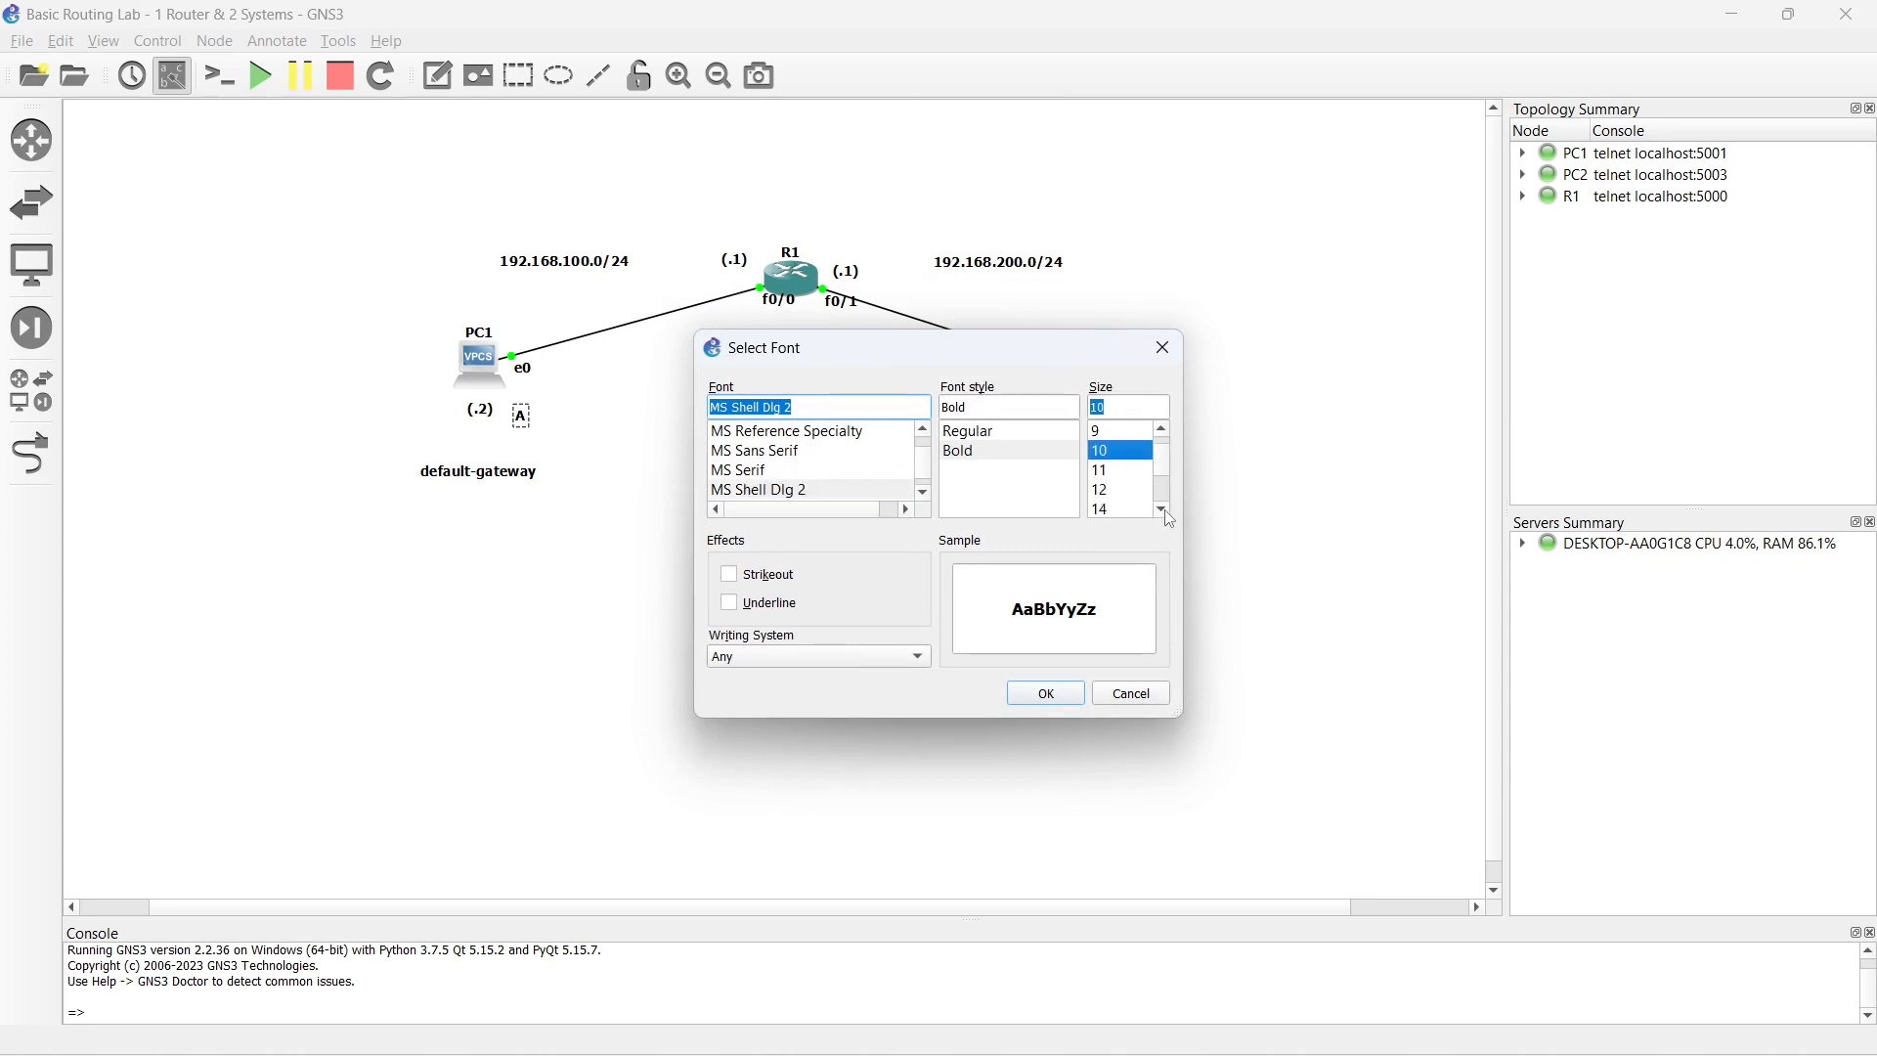
left_click(1114, 489)
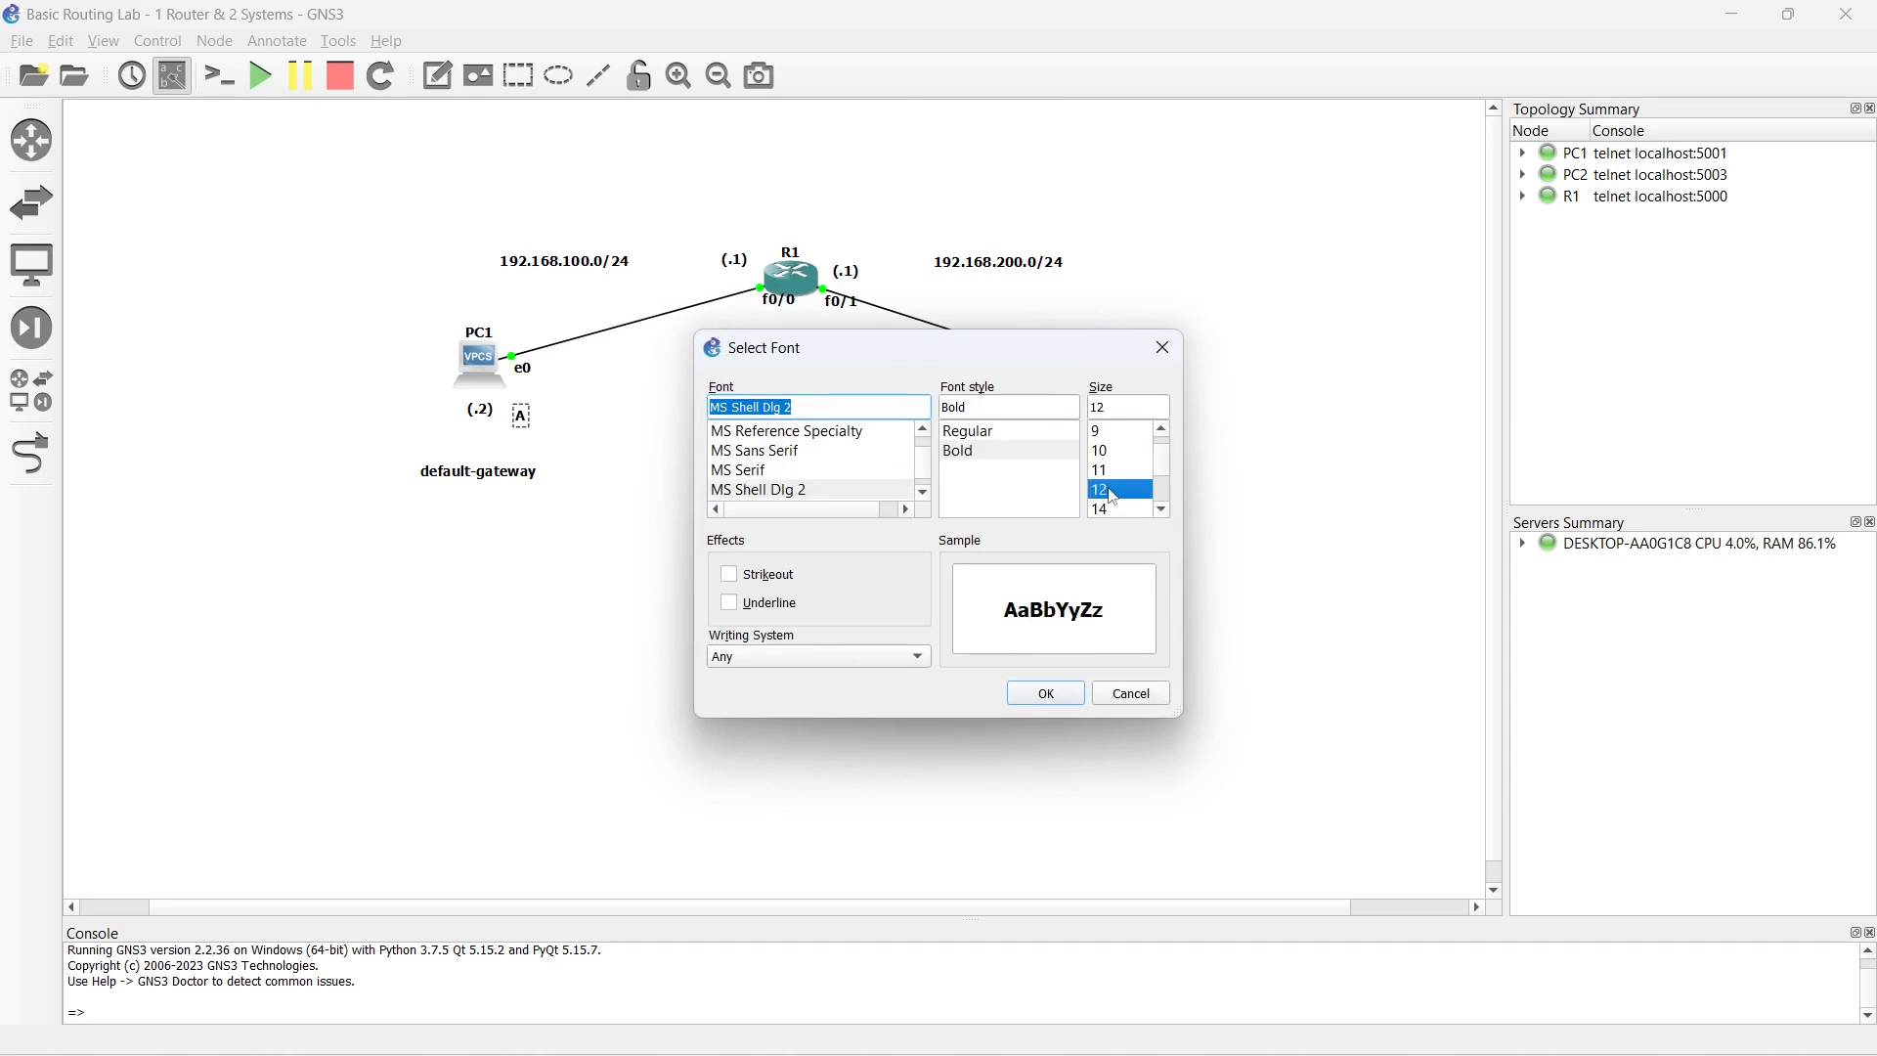
left_click(1046, 695)
left_click(937, 674)
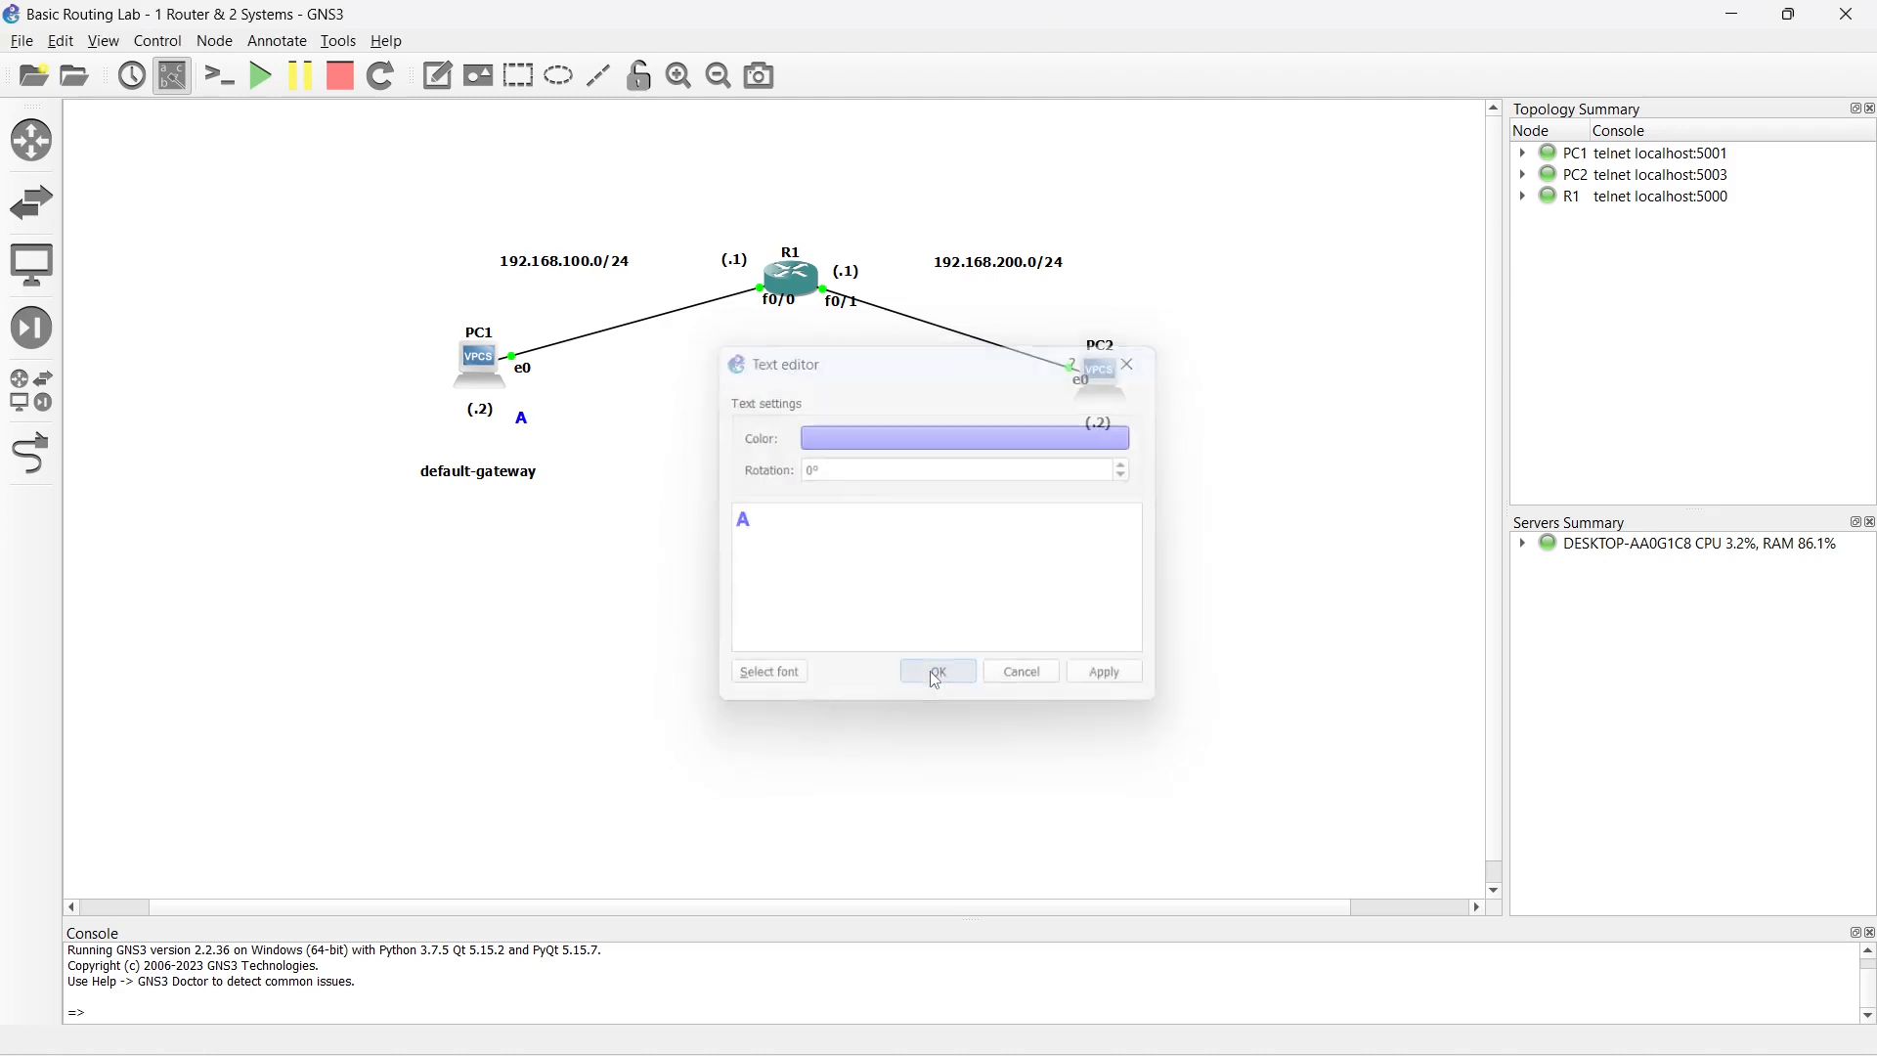
left_click_drag(528, 423, 529, 401)
- Duplicate the blue "A" note, place the copy below R1's f0/0 label and change its text to "B"
right_click(527, 395)
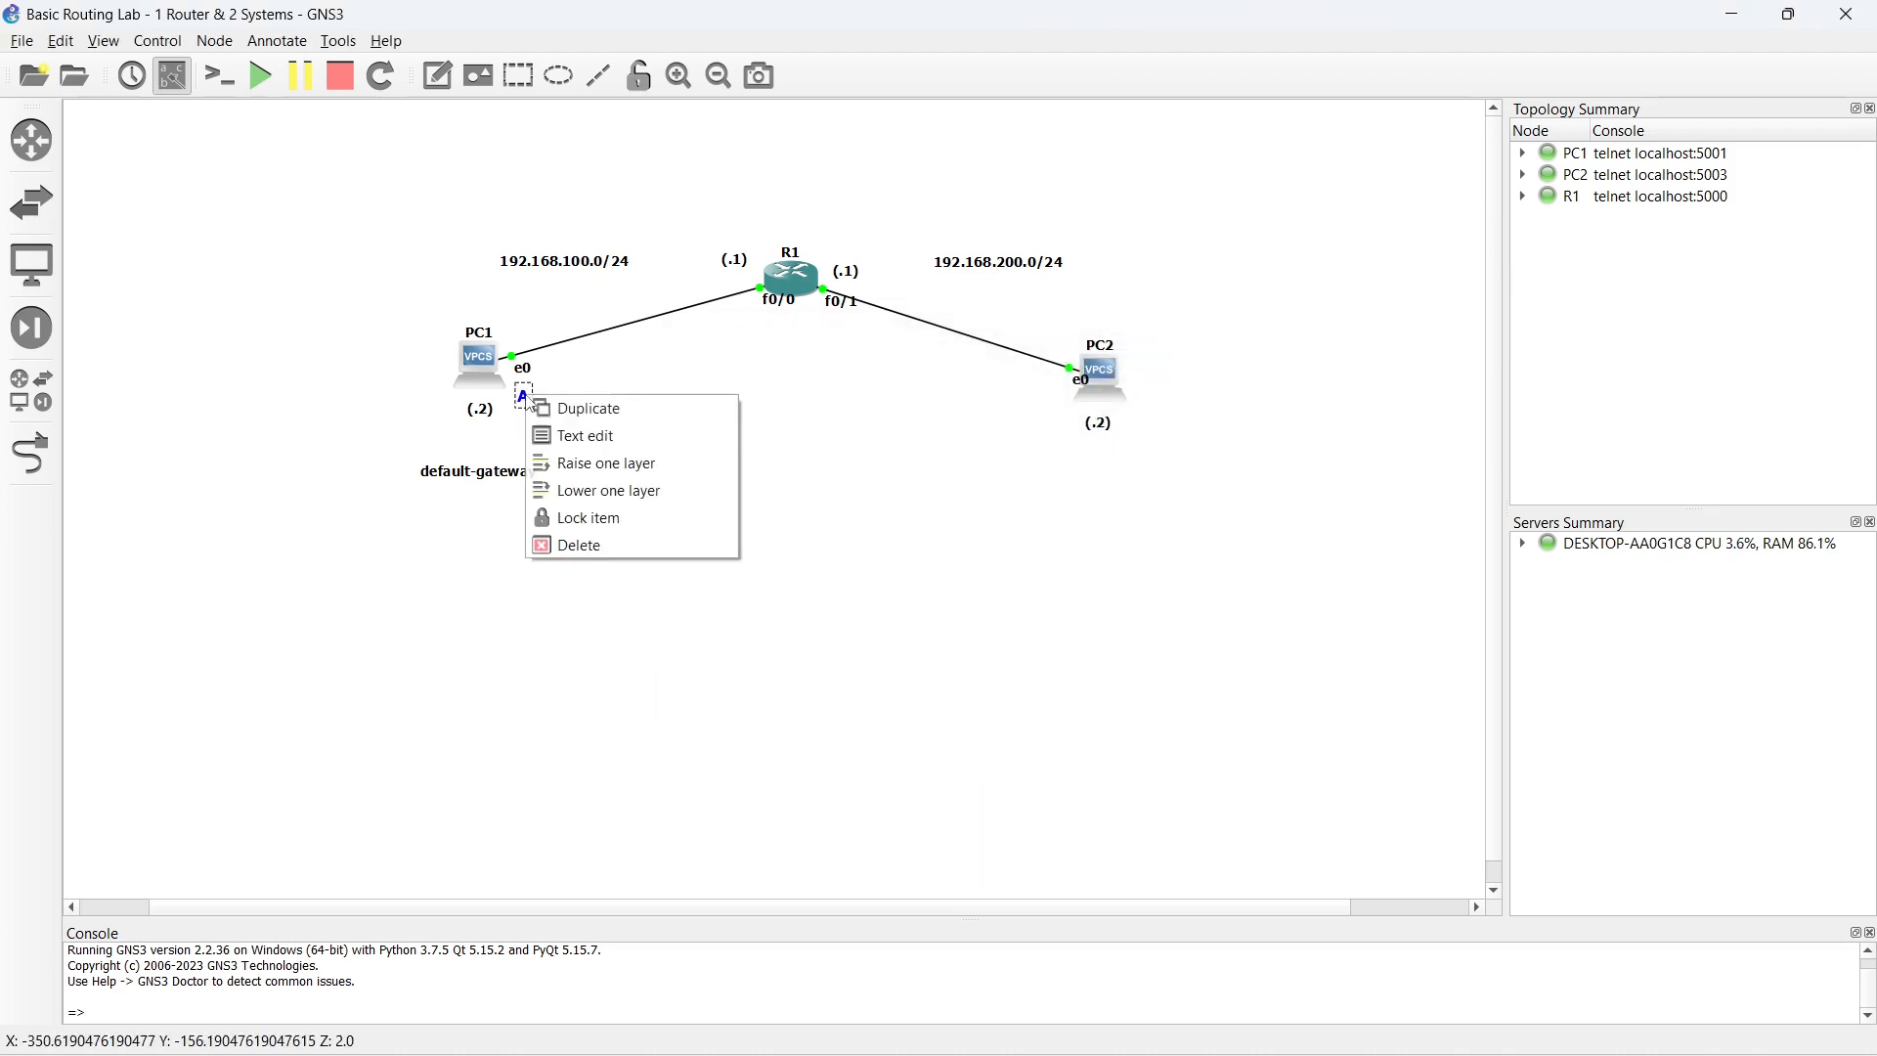
left_click(572, 409)
left_click_drag(542, 418, 746, 325)
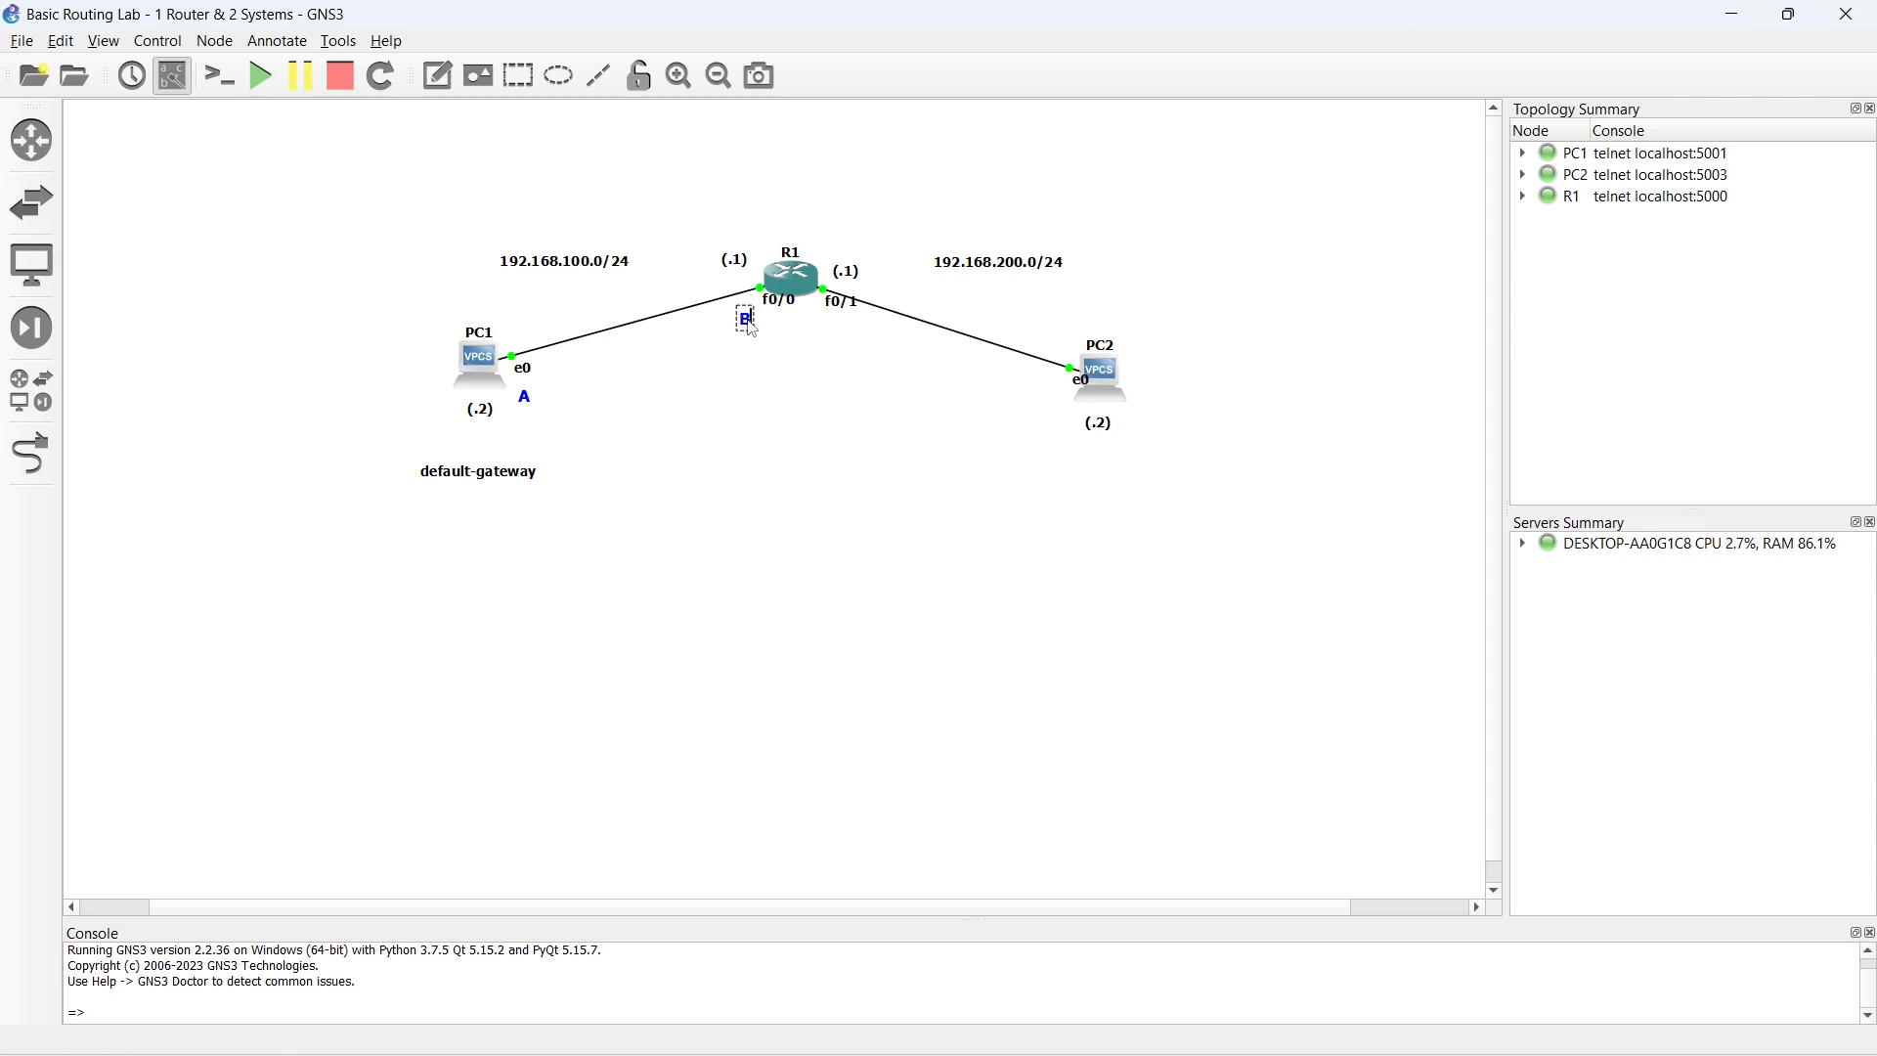
- Duplicate the "B" note, place the copy below R1's f0/1 label and change its text to "C"
right_click(748, 323)
left_click(778, 332)
left_click_drag(763, 347, 827, 335)
- Duplicate the "C" note, place the copy beside PC2's e0 label and change its text to "D"
right_click(829, 326)
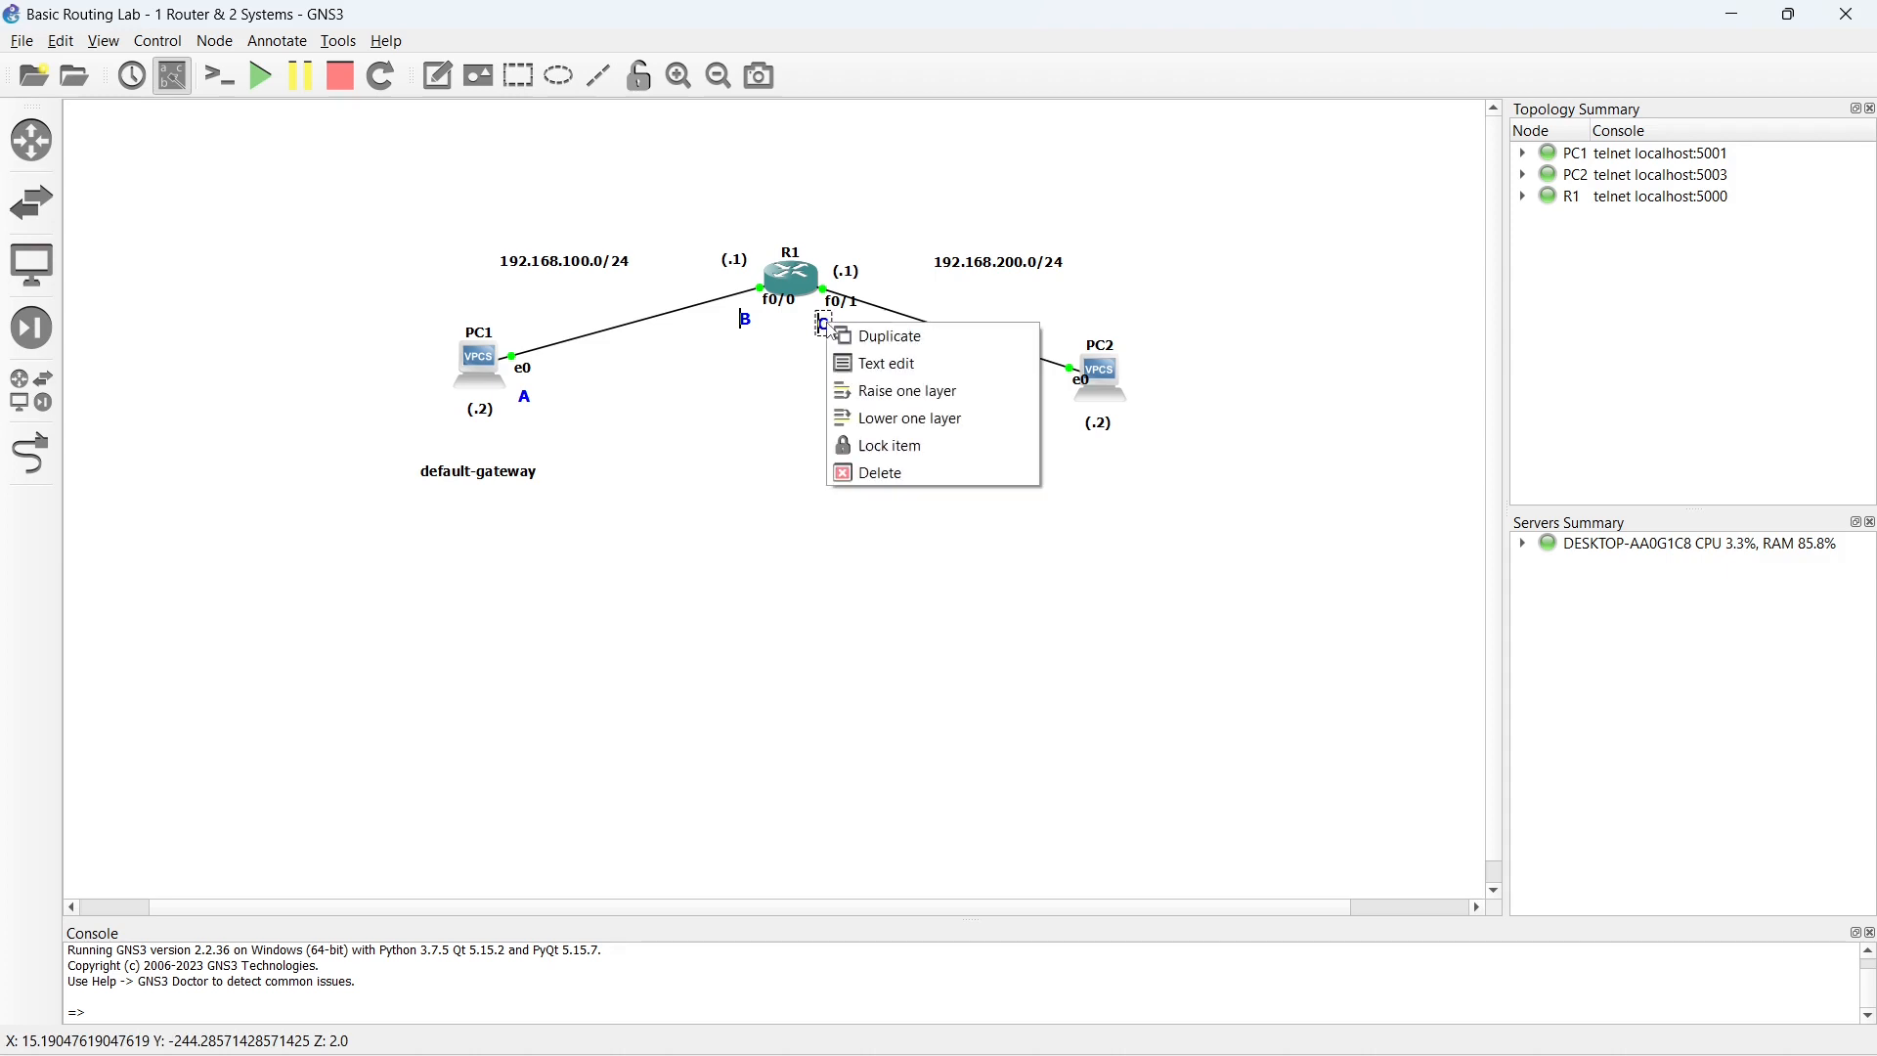
left_click(853, 336)
left_click_drag(845, 346, 1058, 389)
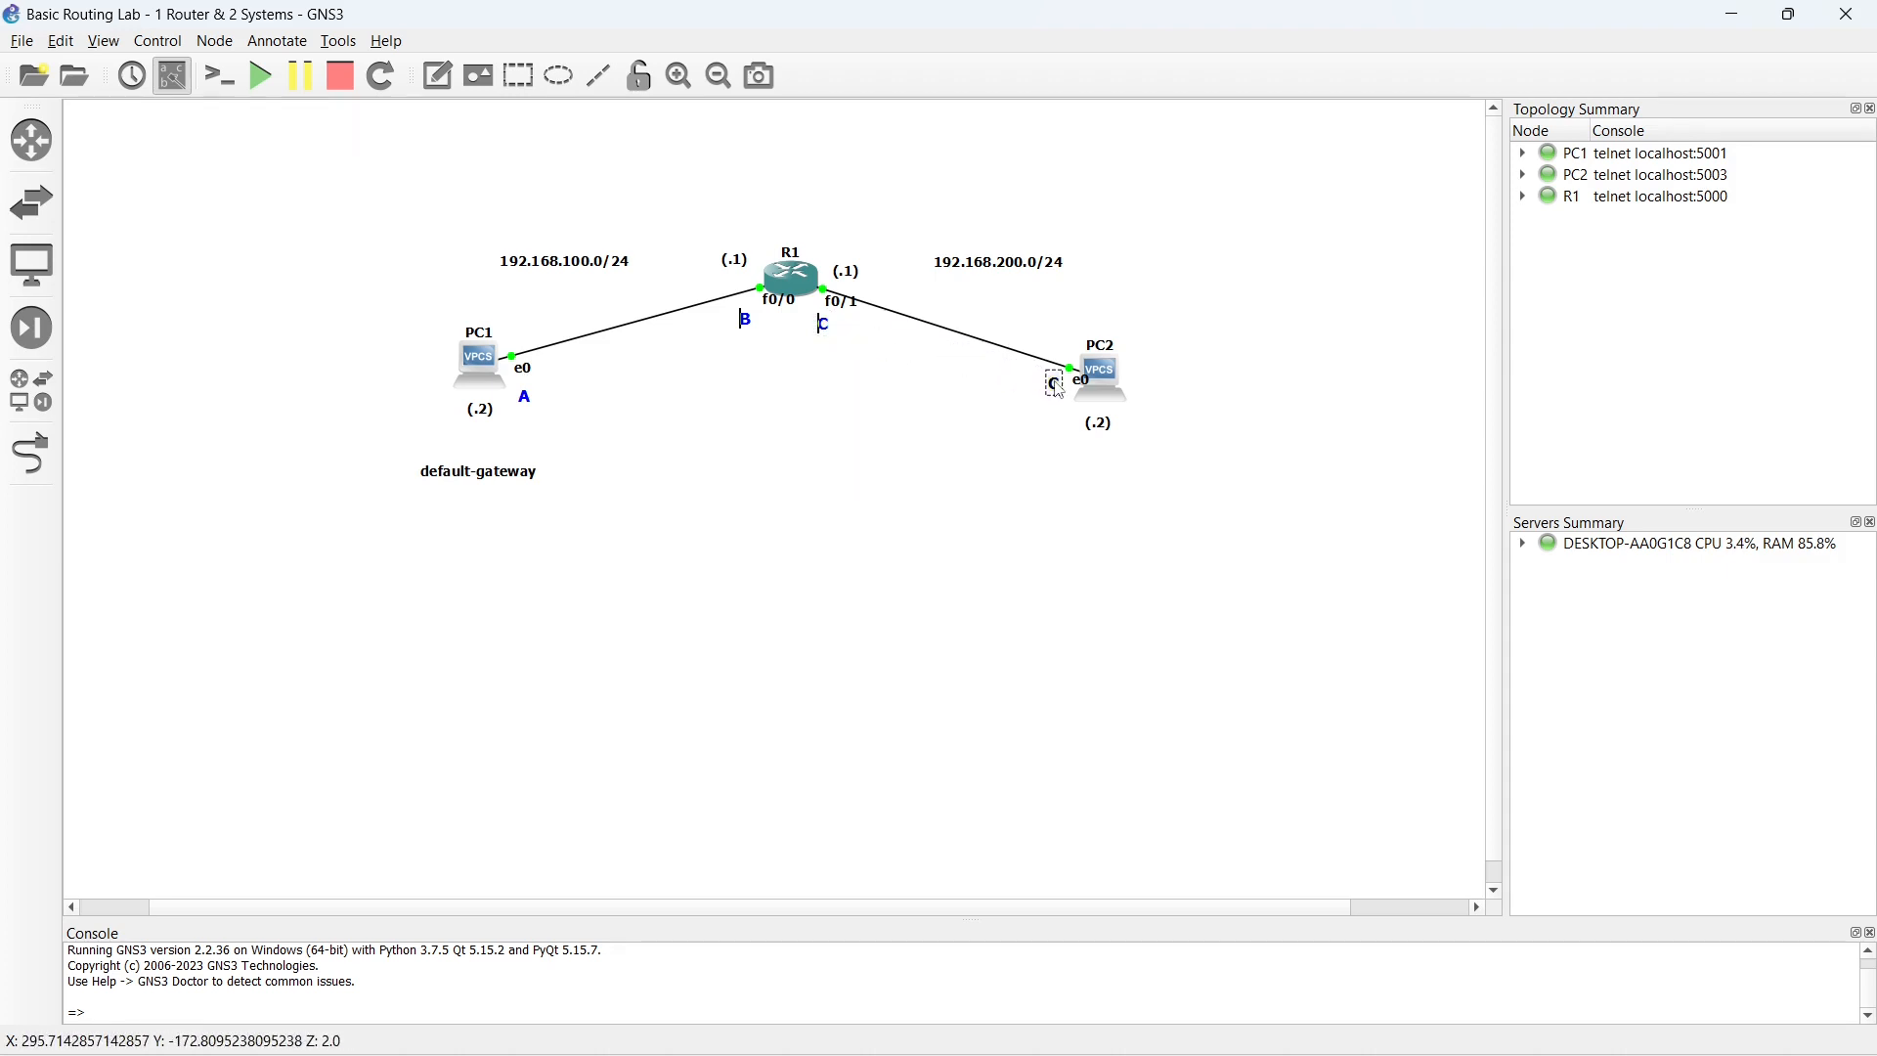
left_click(914, 464)
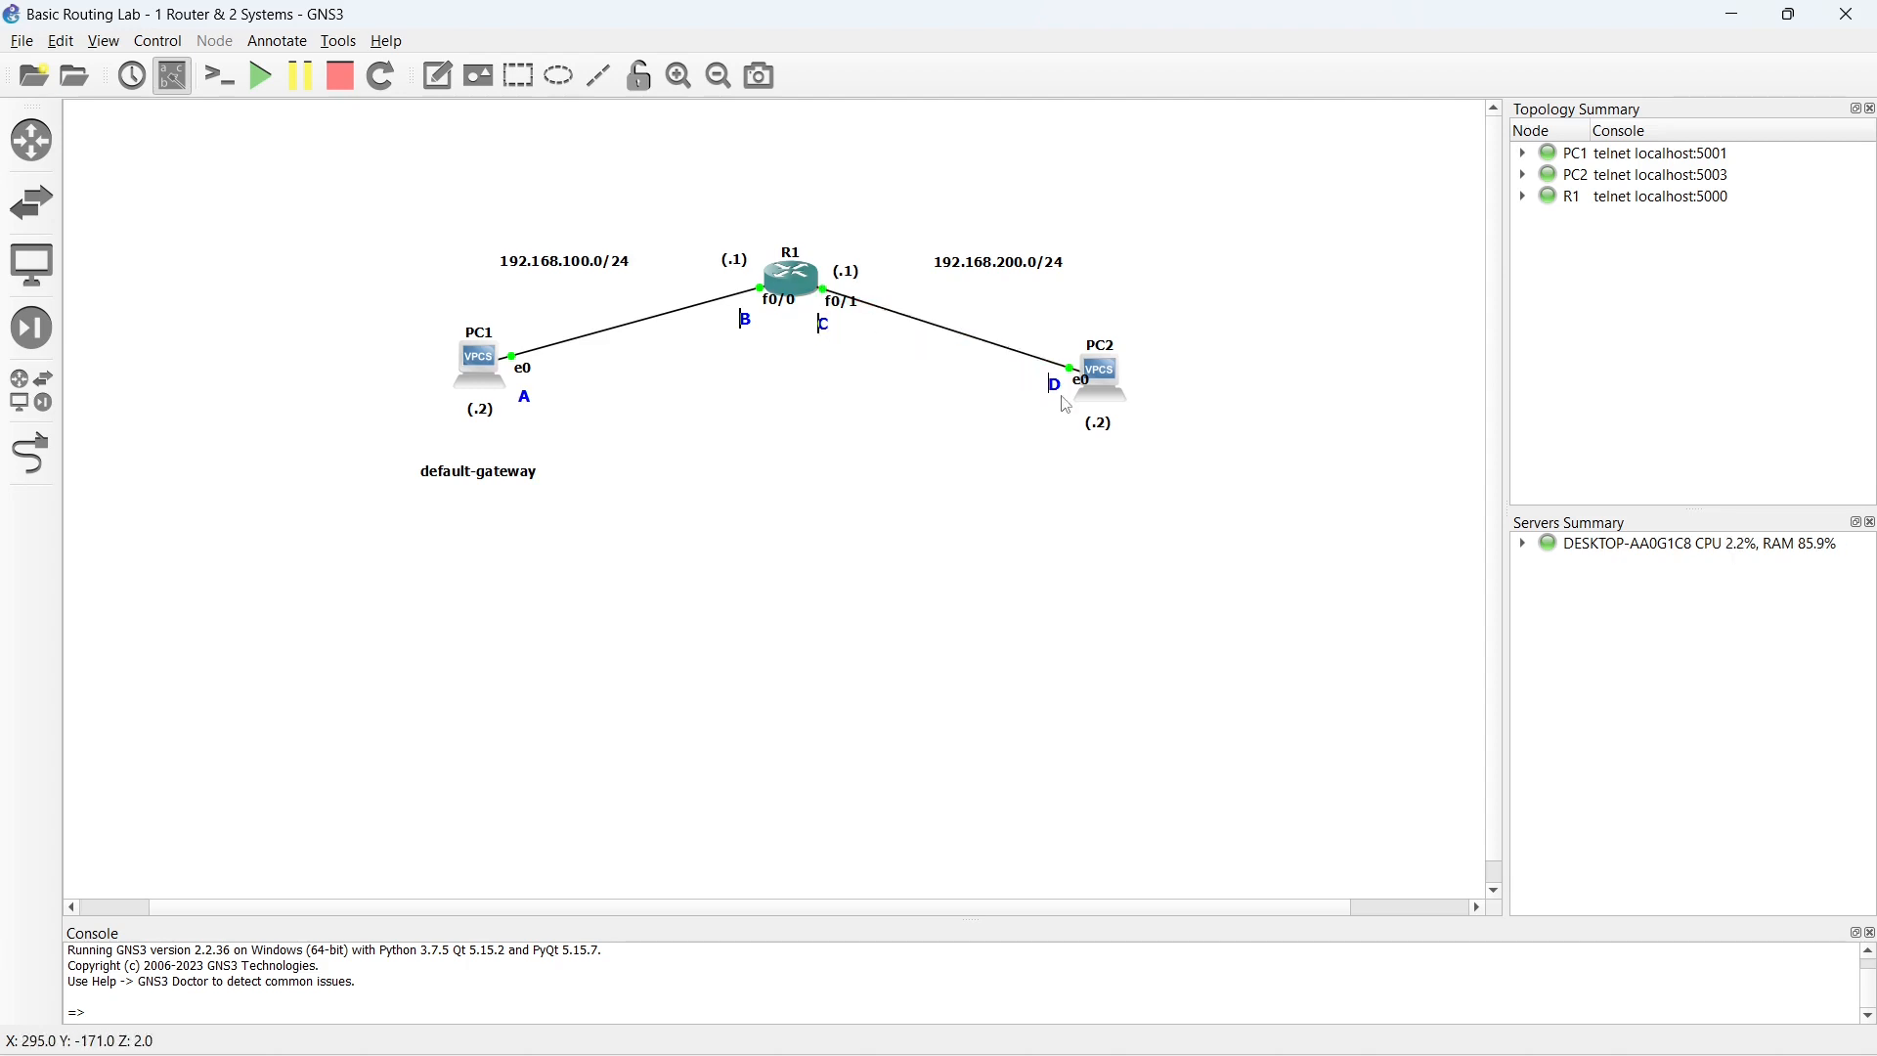
left_click(987, 270)
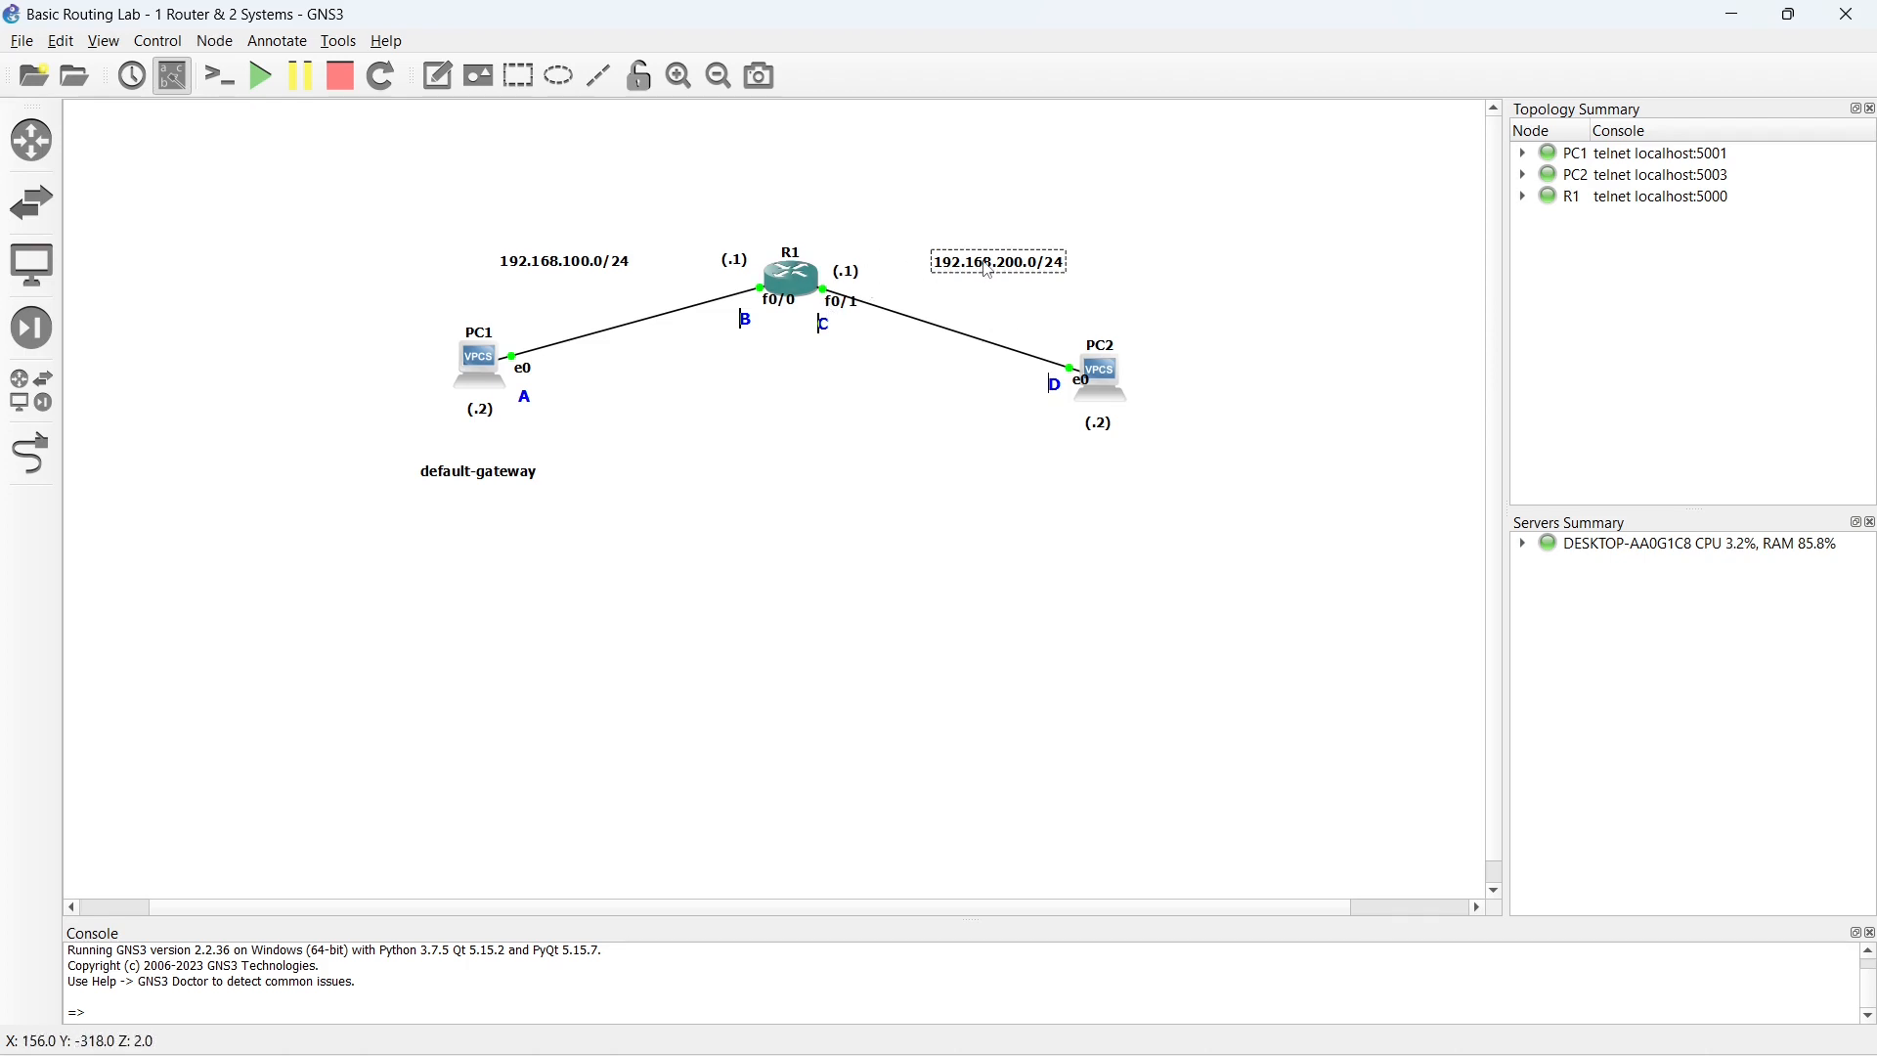
left_click(575, 266)
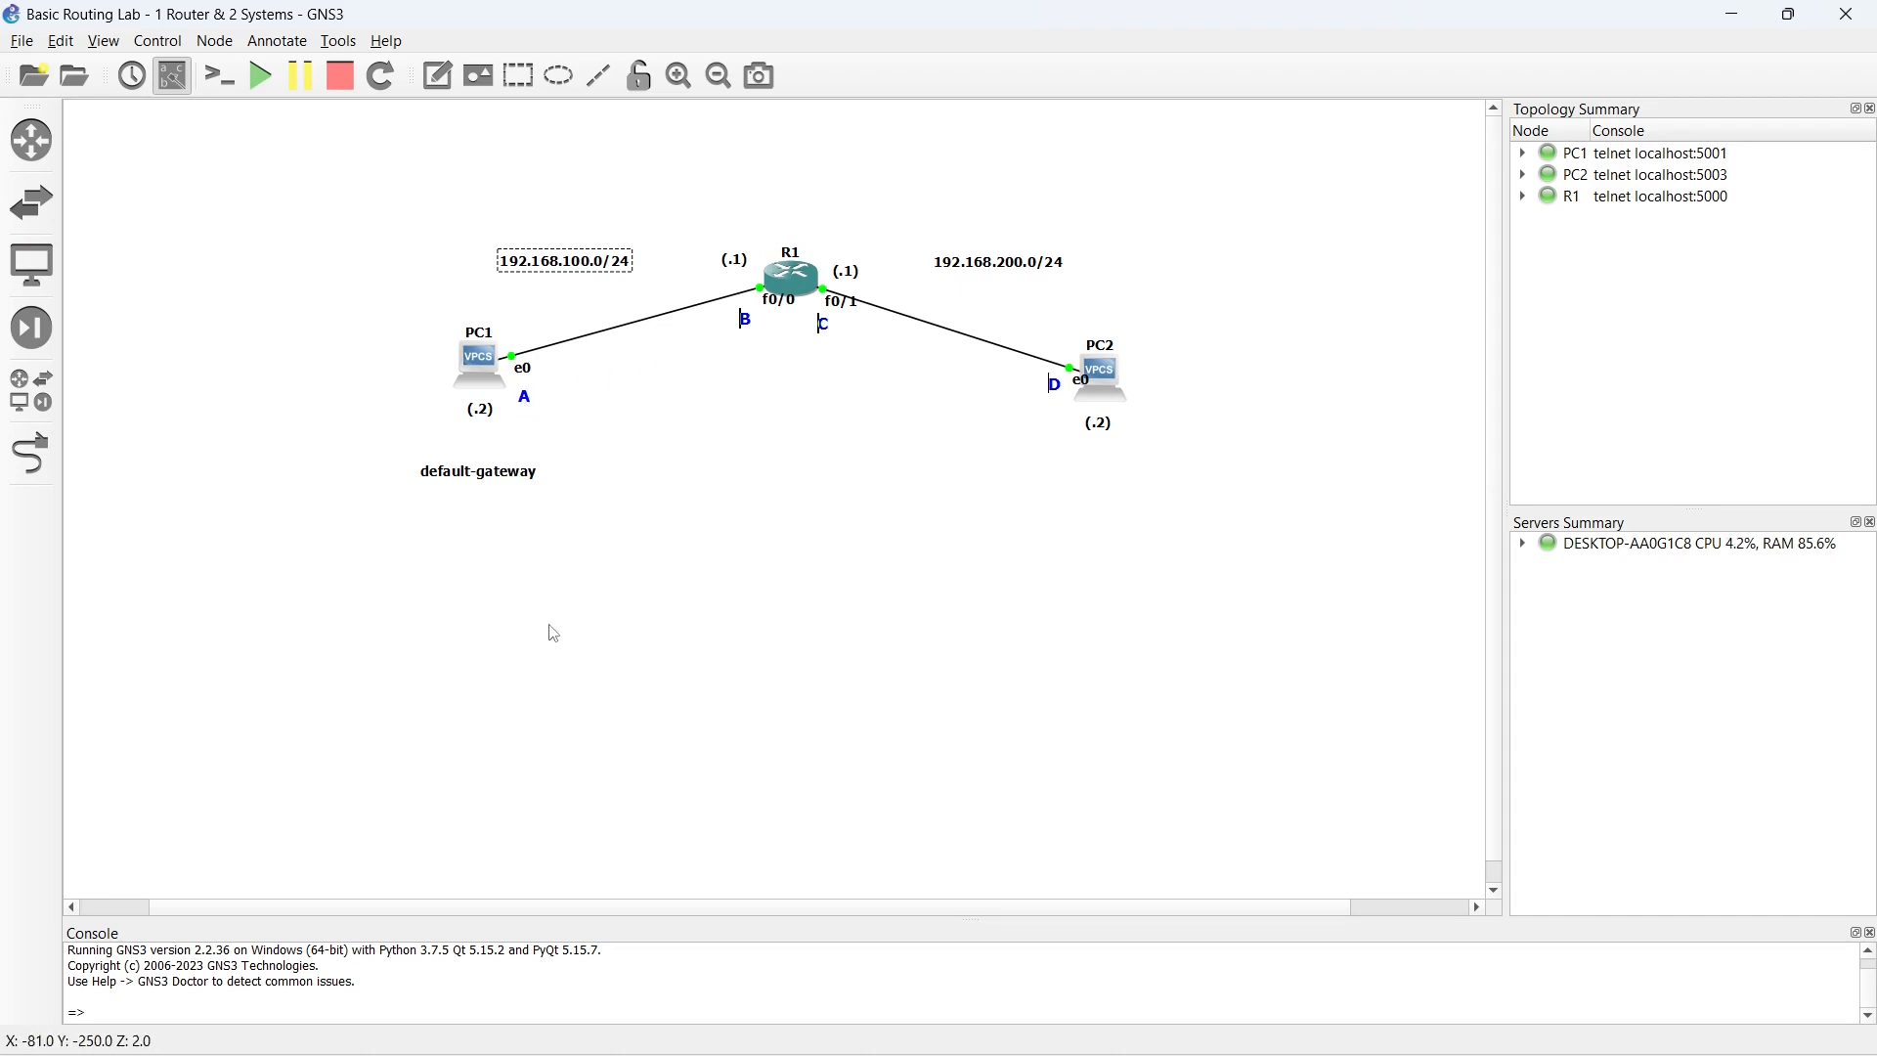
- Add a three-line note reading "A - B", "A - C" and "A - D" and place it below the default-gateway label
left_click(437, 75)
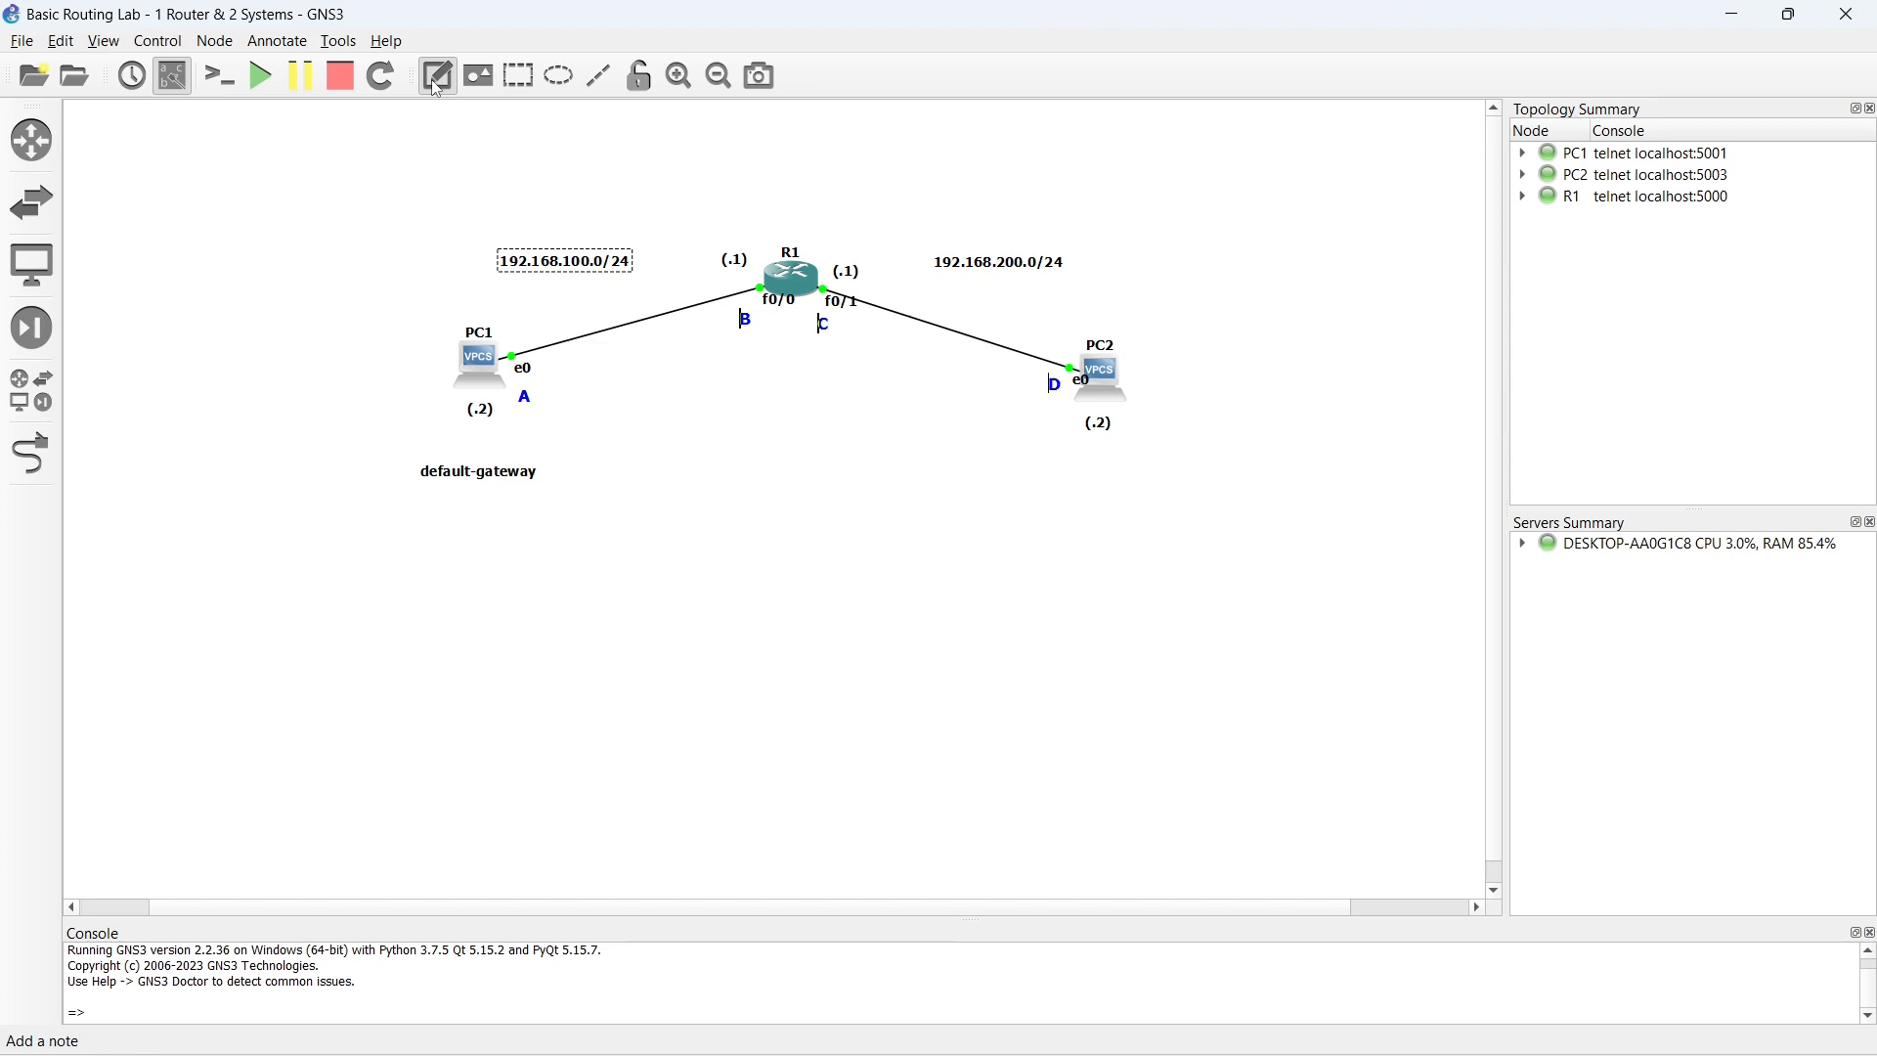
left_click(513, 555)
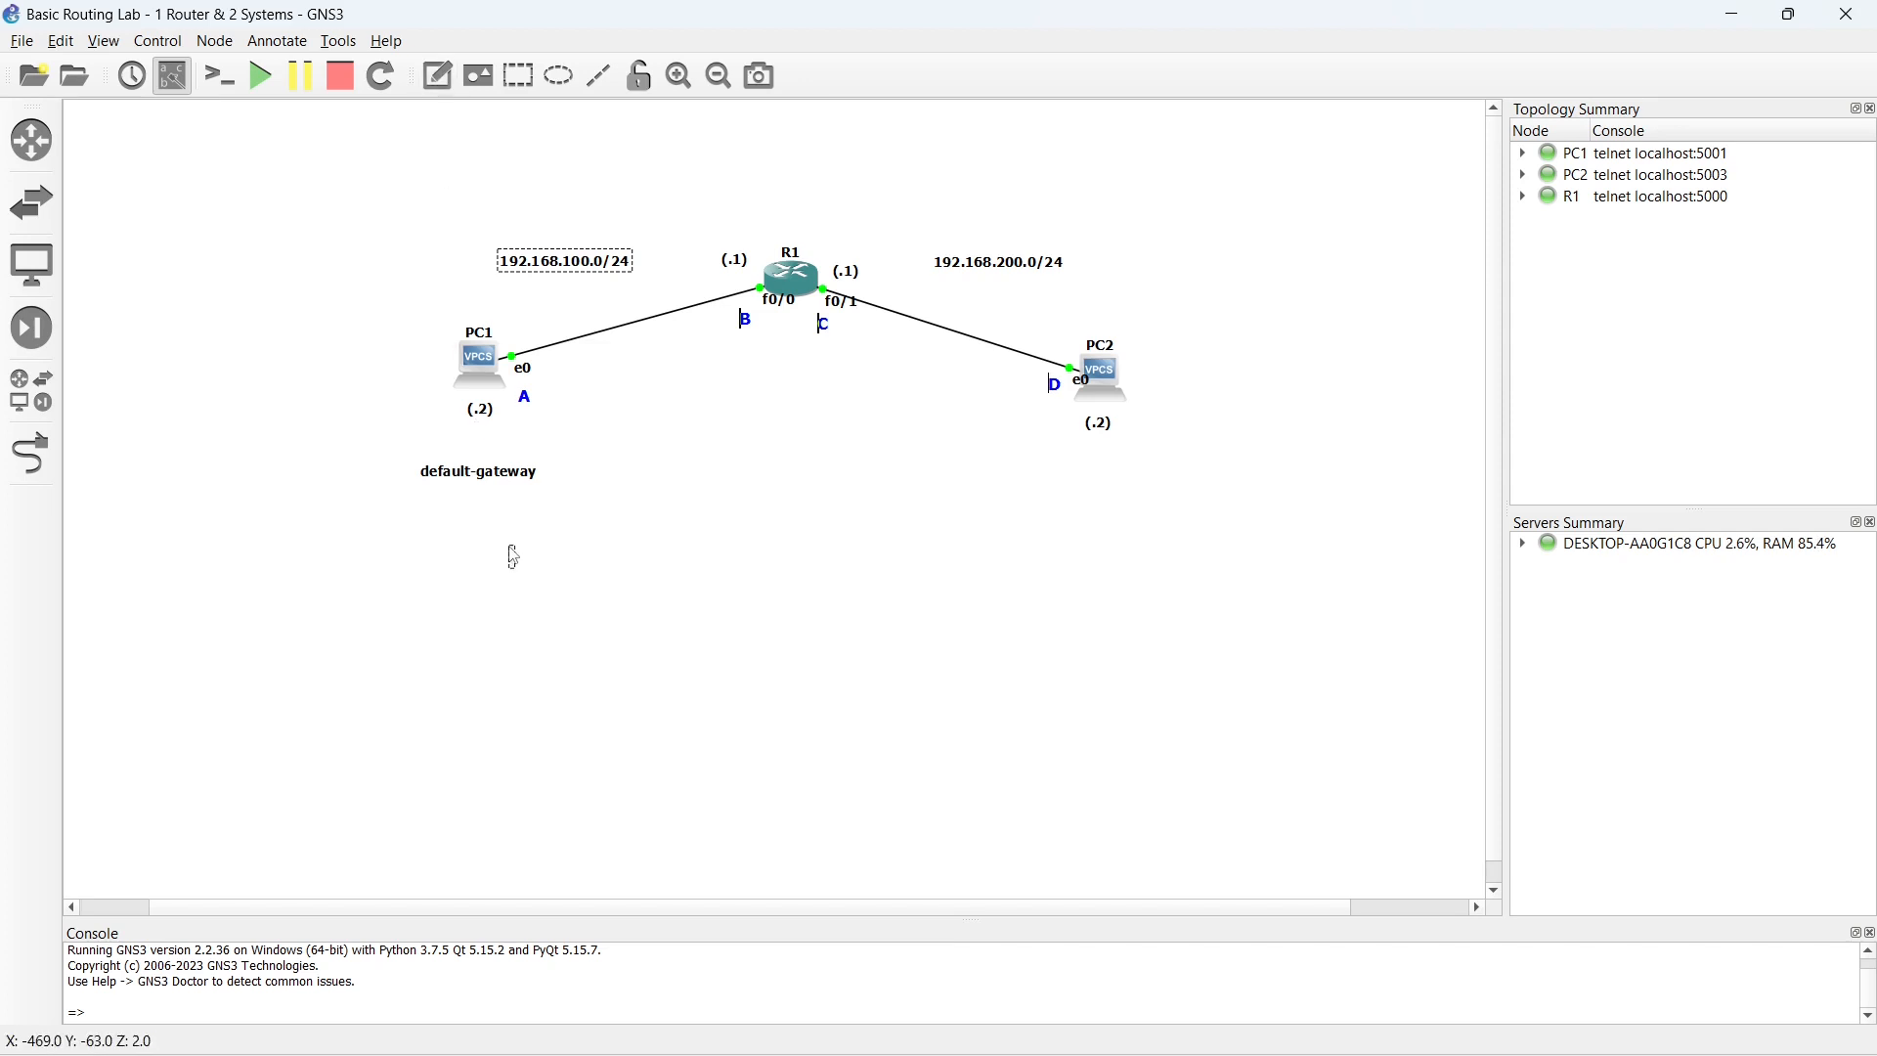
type("A - B")
key("Return")
type("A - C")
key("Return")
type("A - D")
left_click(750, 588)
left_click_drag(541, 577, 493, 594)
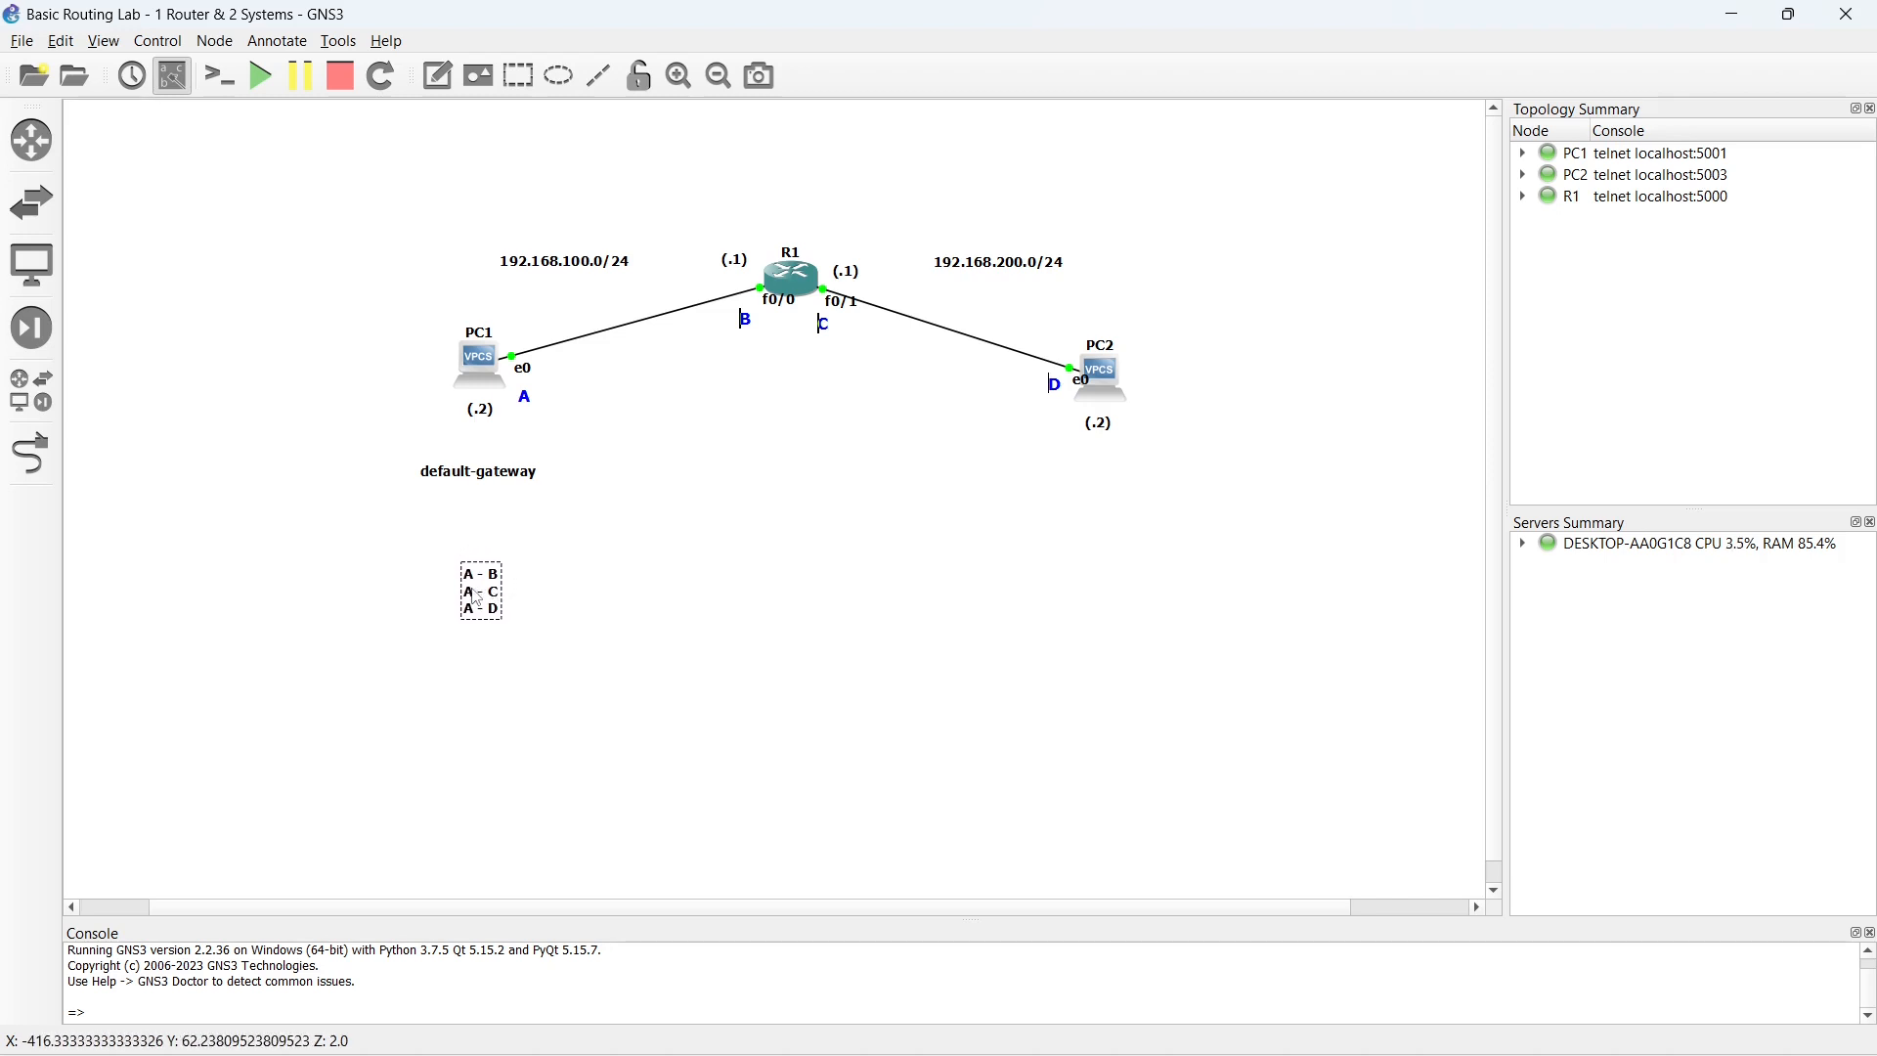
- Duplicate the "A" pair list, place the copy below R1's B label and replace its text with "B - A", "B - C" and "B - D"
right_click(476, 597)
left_click(512, 604)
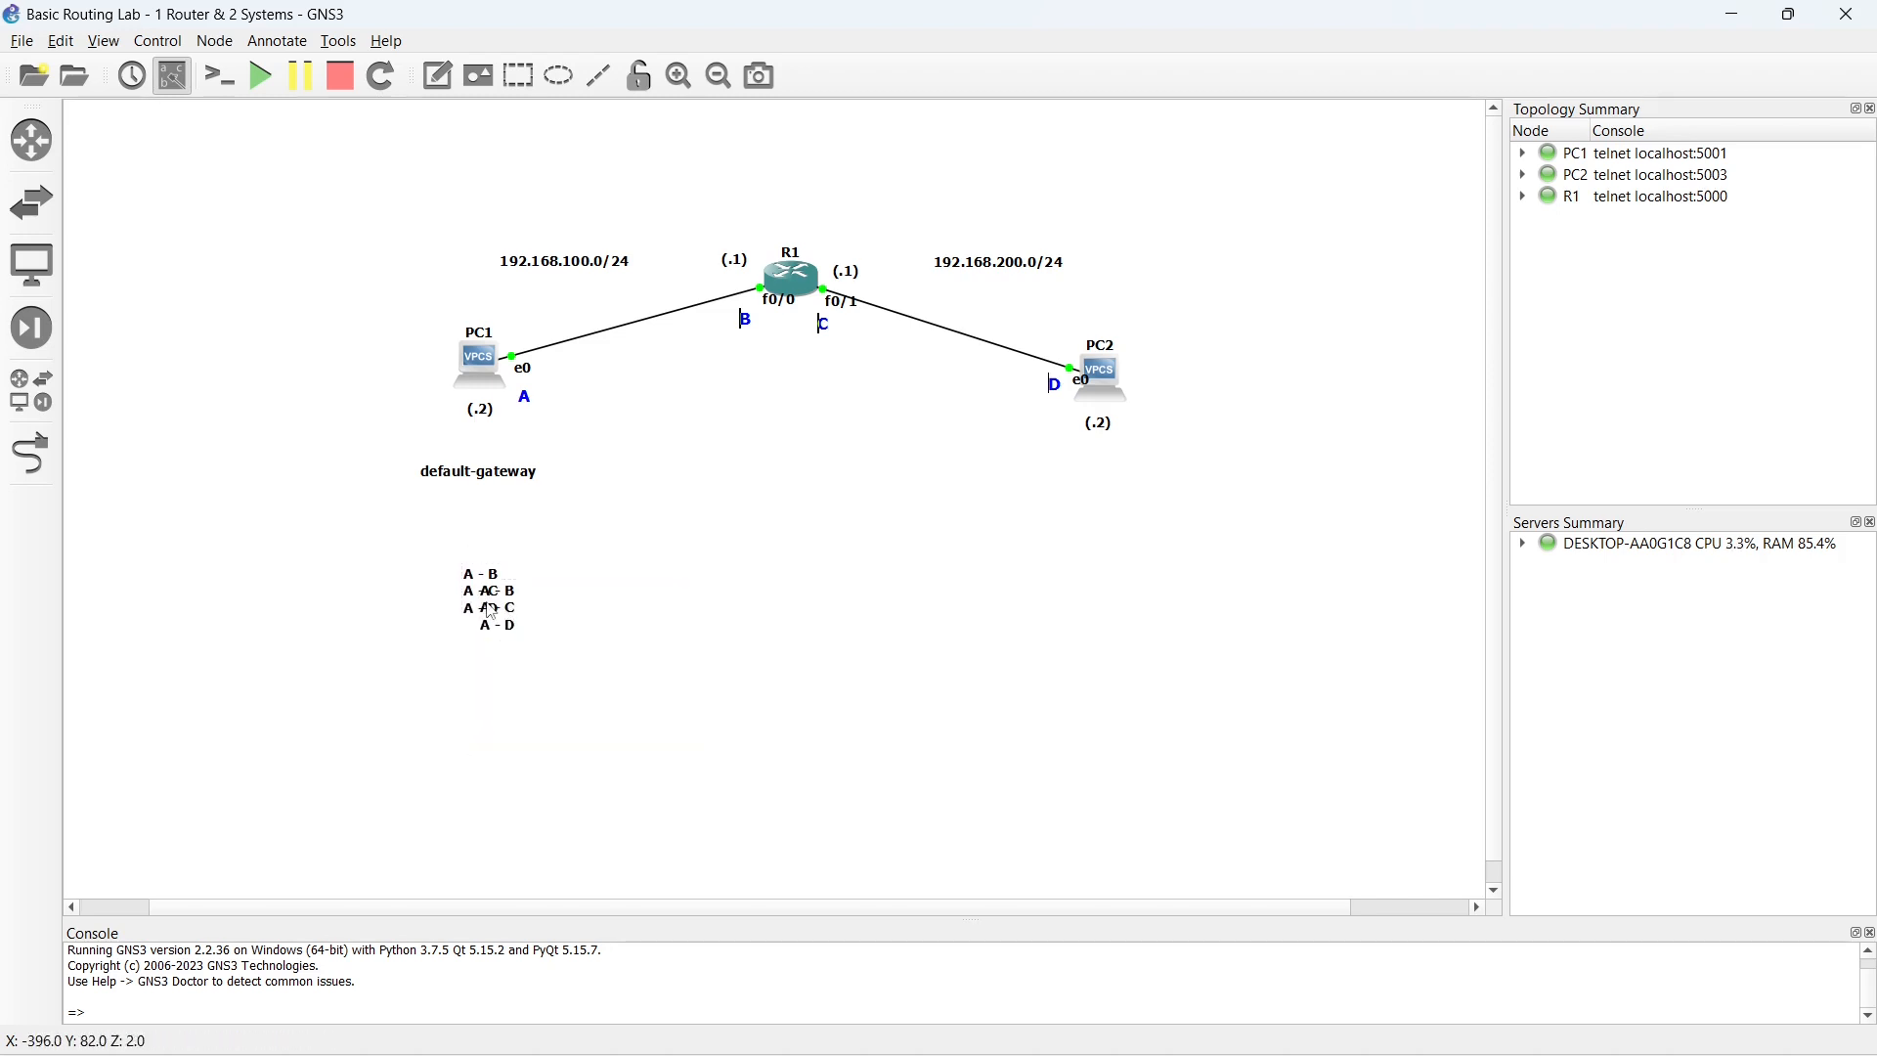
left_click_drag(501, 619, 706, 596)
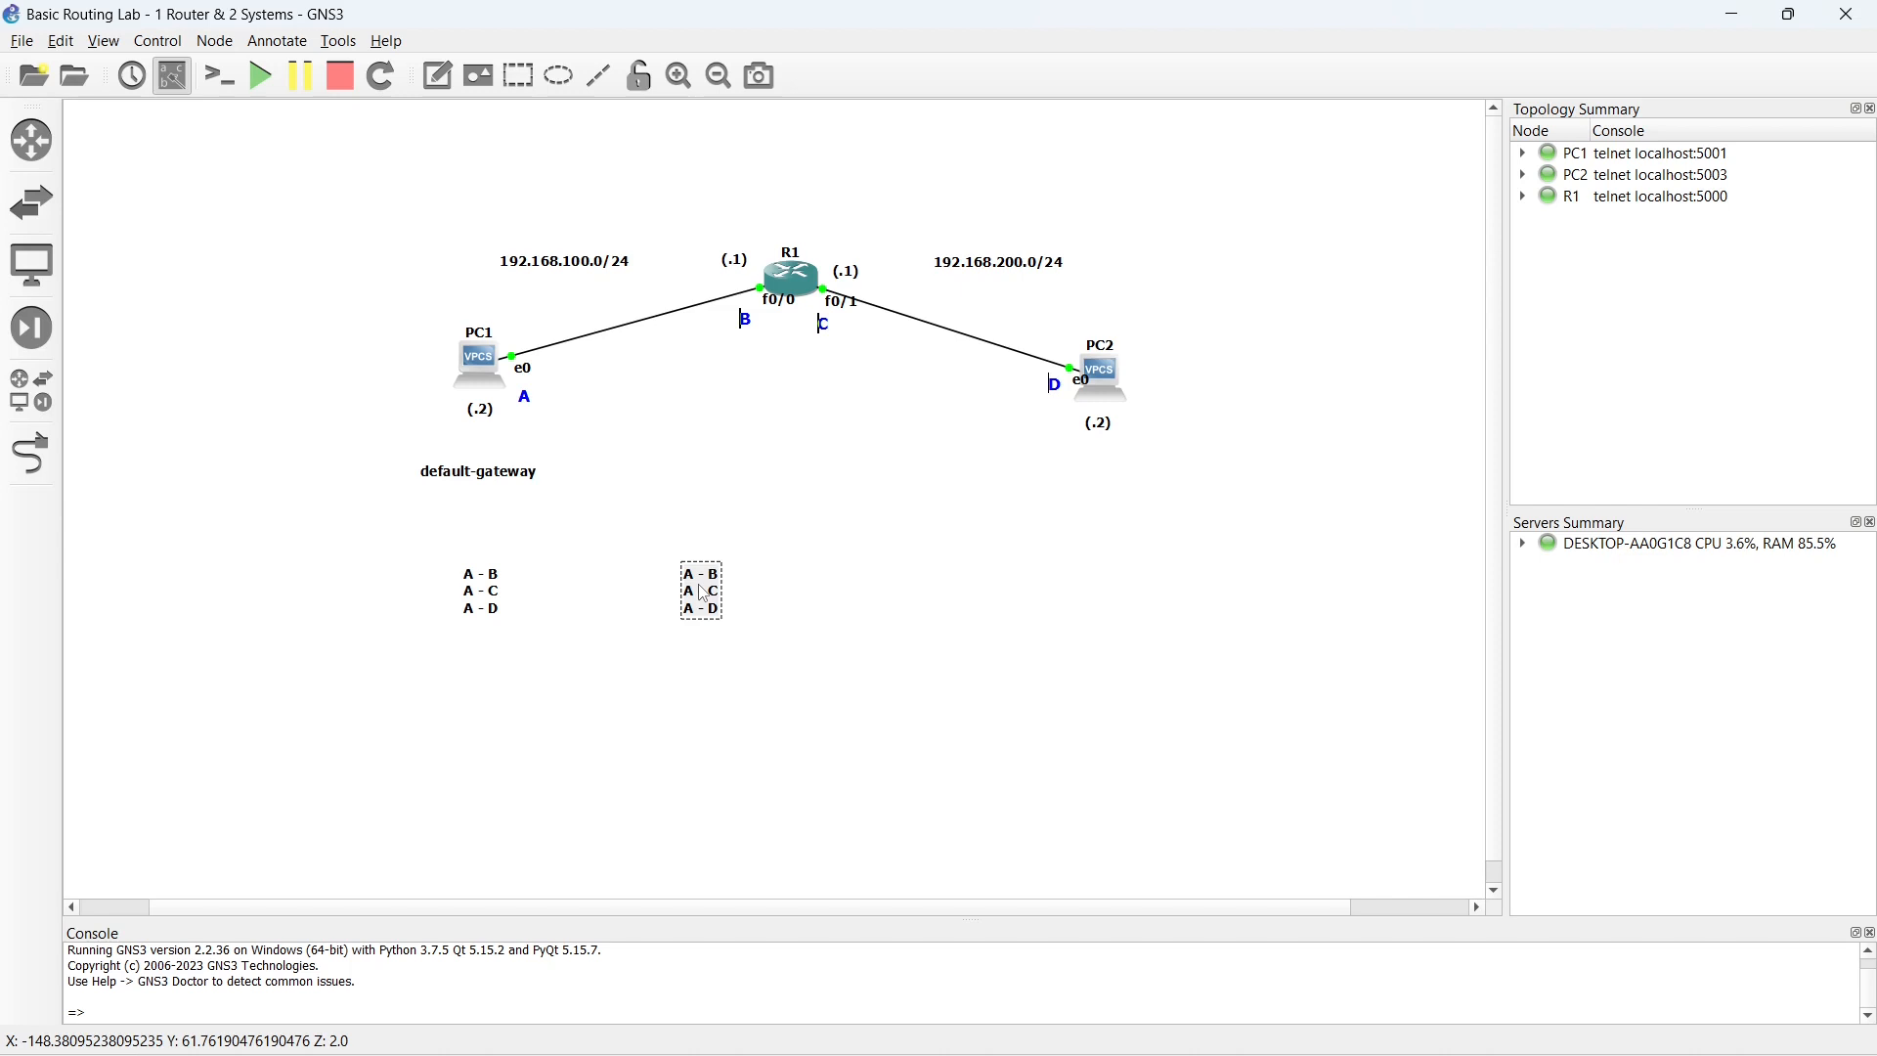
type("-")
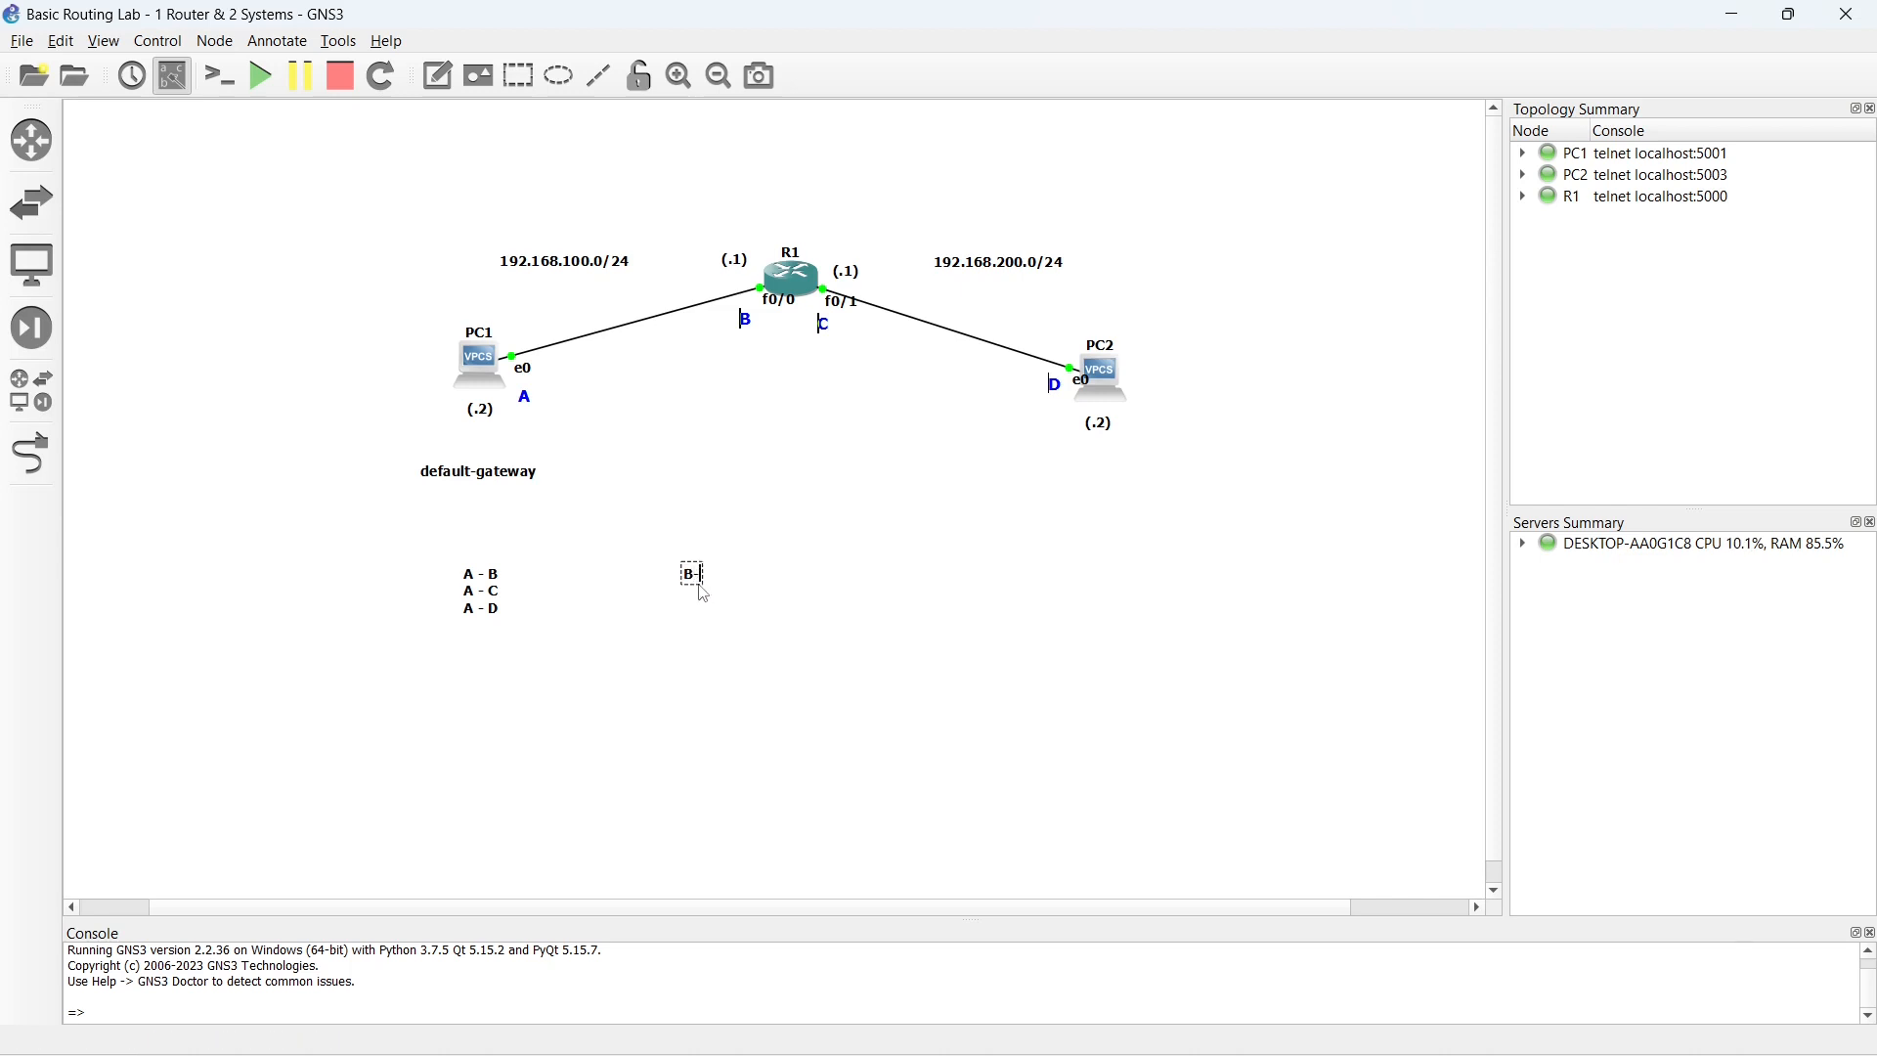
type(" A")
key("Return")
type("B - C")
key("Return")
type("B - D")
left_click(773, 587)
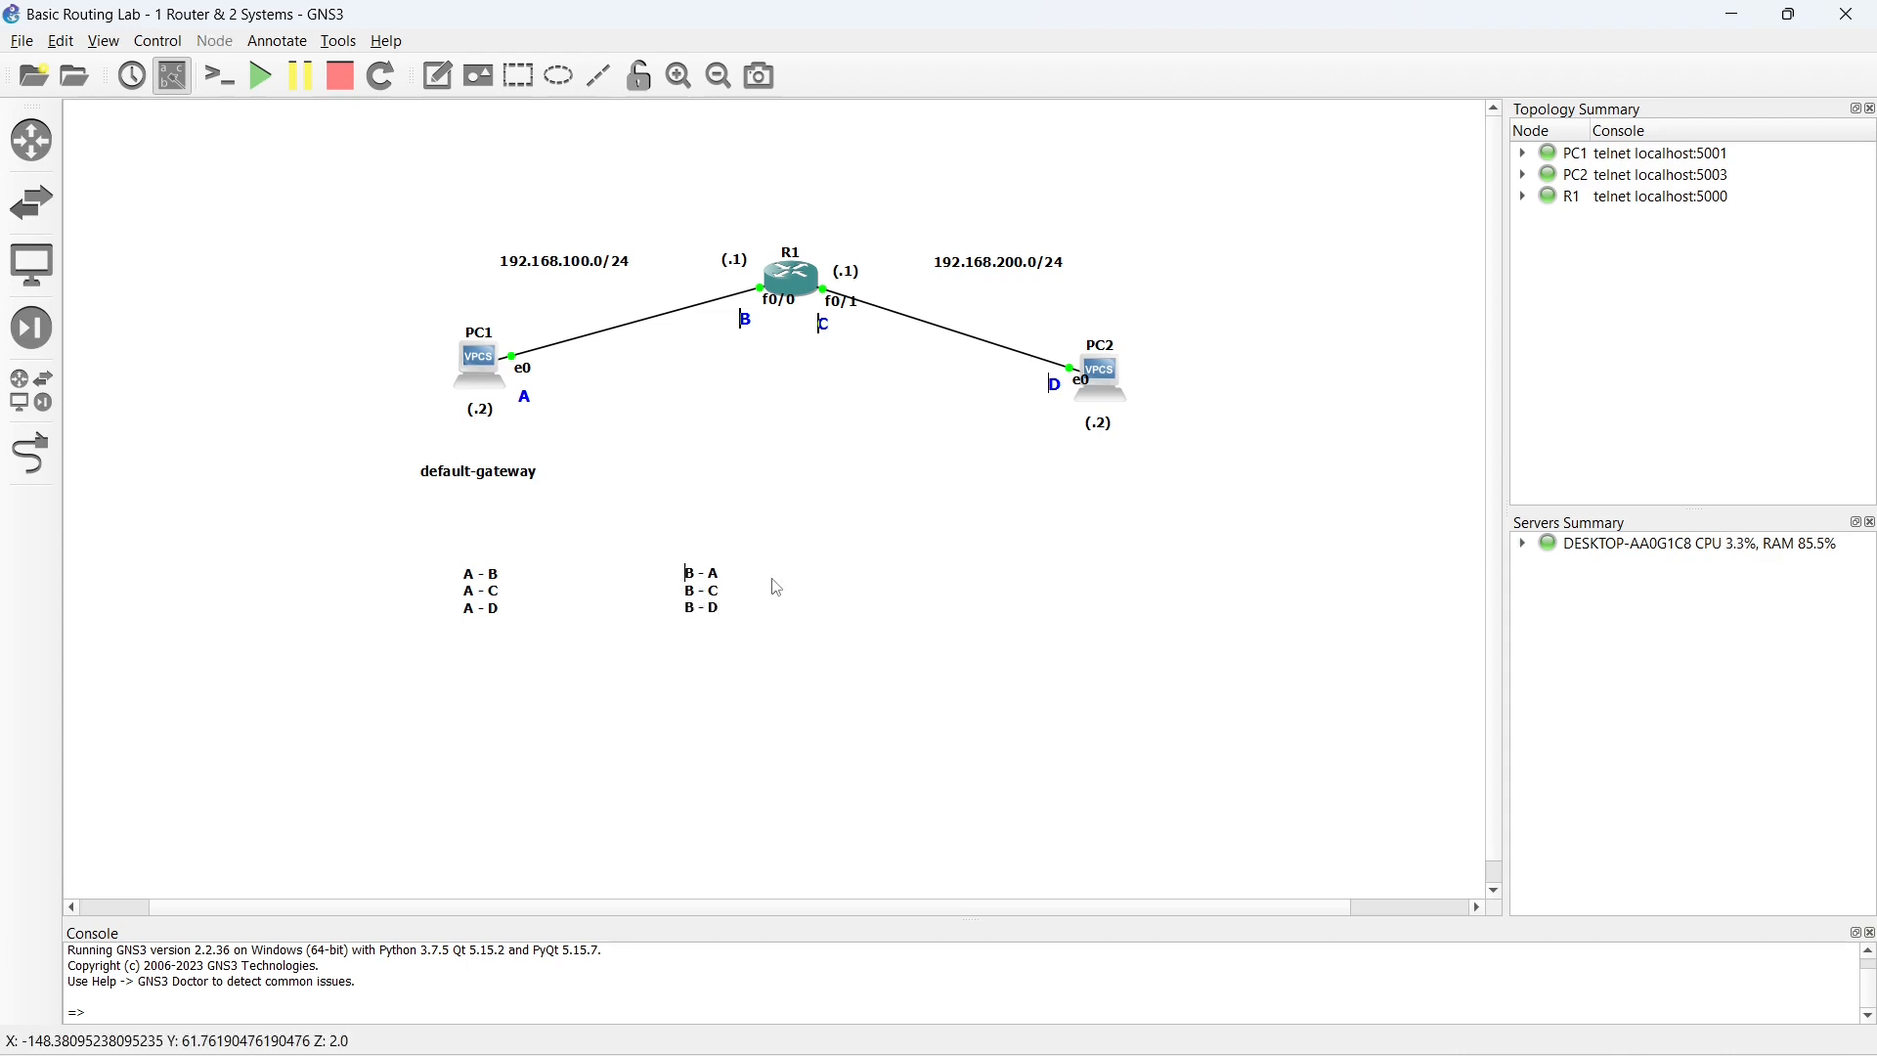
mouse_move(706, 604)
left_mouse_down()
mouse_move(683, 608)
mouse_move(711, 607)
left_mouse_up()
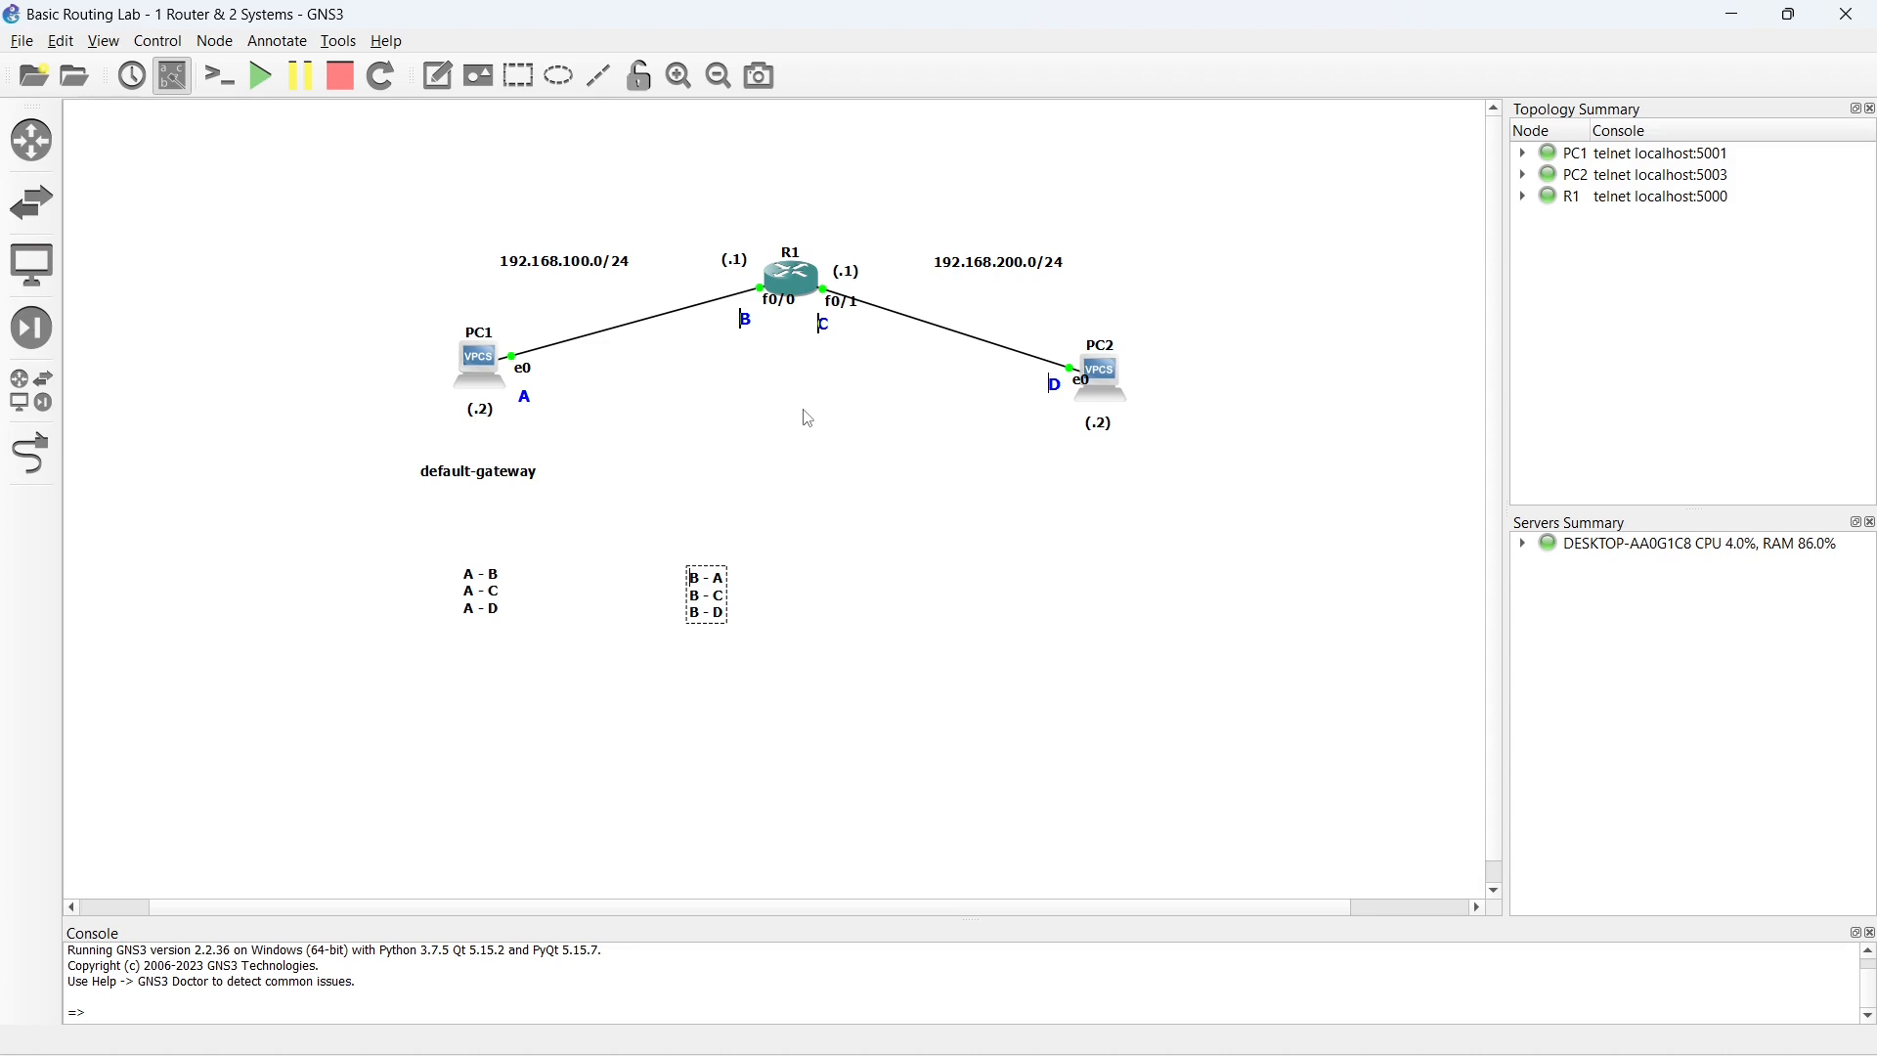
left_click_drag(707, 598, 697, 597)
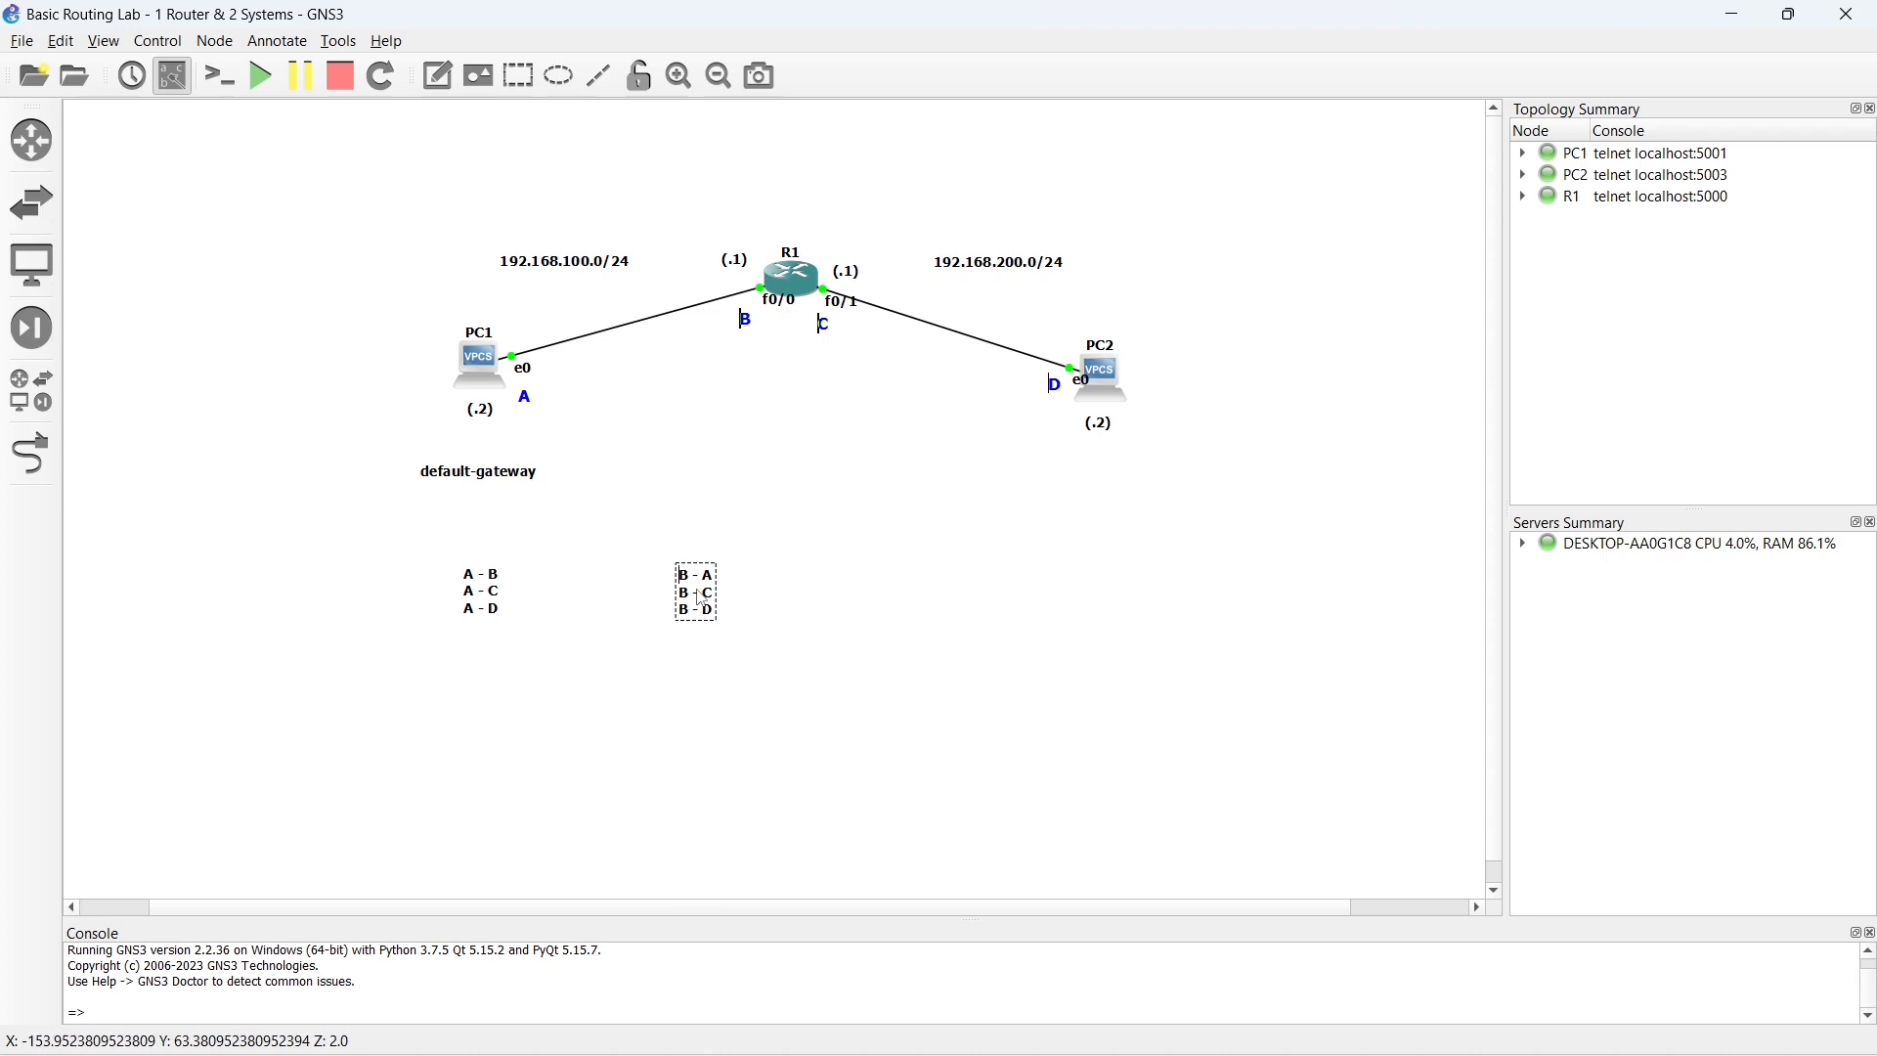
- Duplicate the "B" pair list, place the copy beside it and change its lines to "C - A", "C - B" and "C - D"
right_click(704, 590)
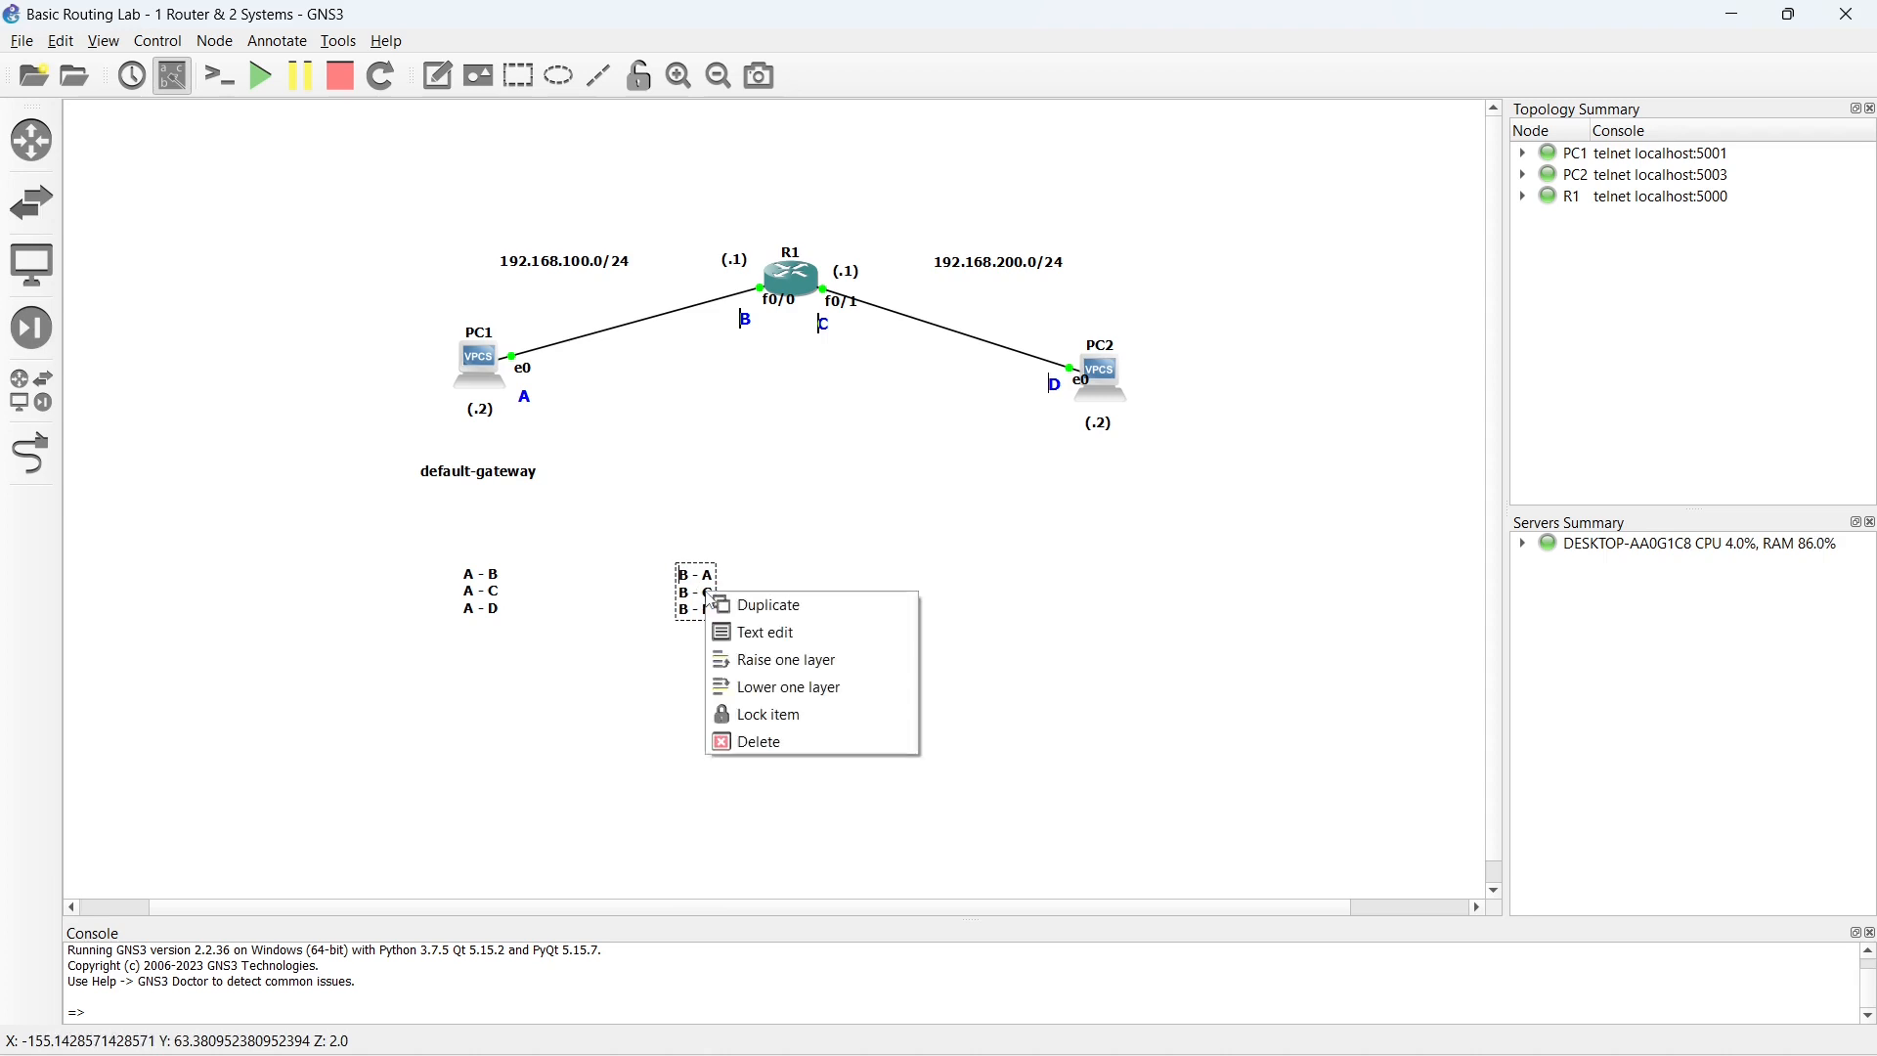
left_click(787, 606)
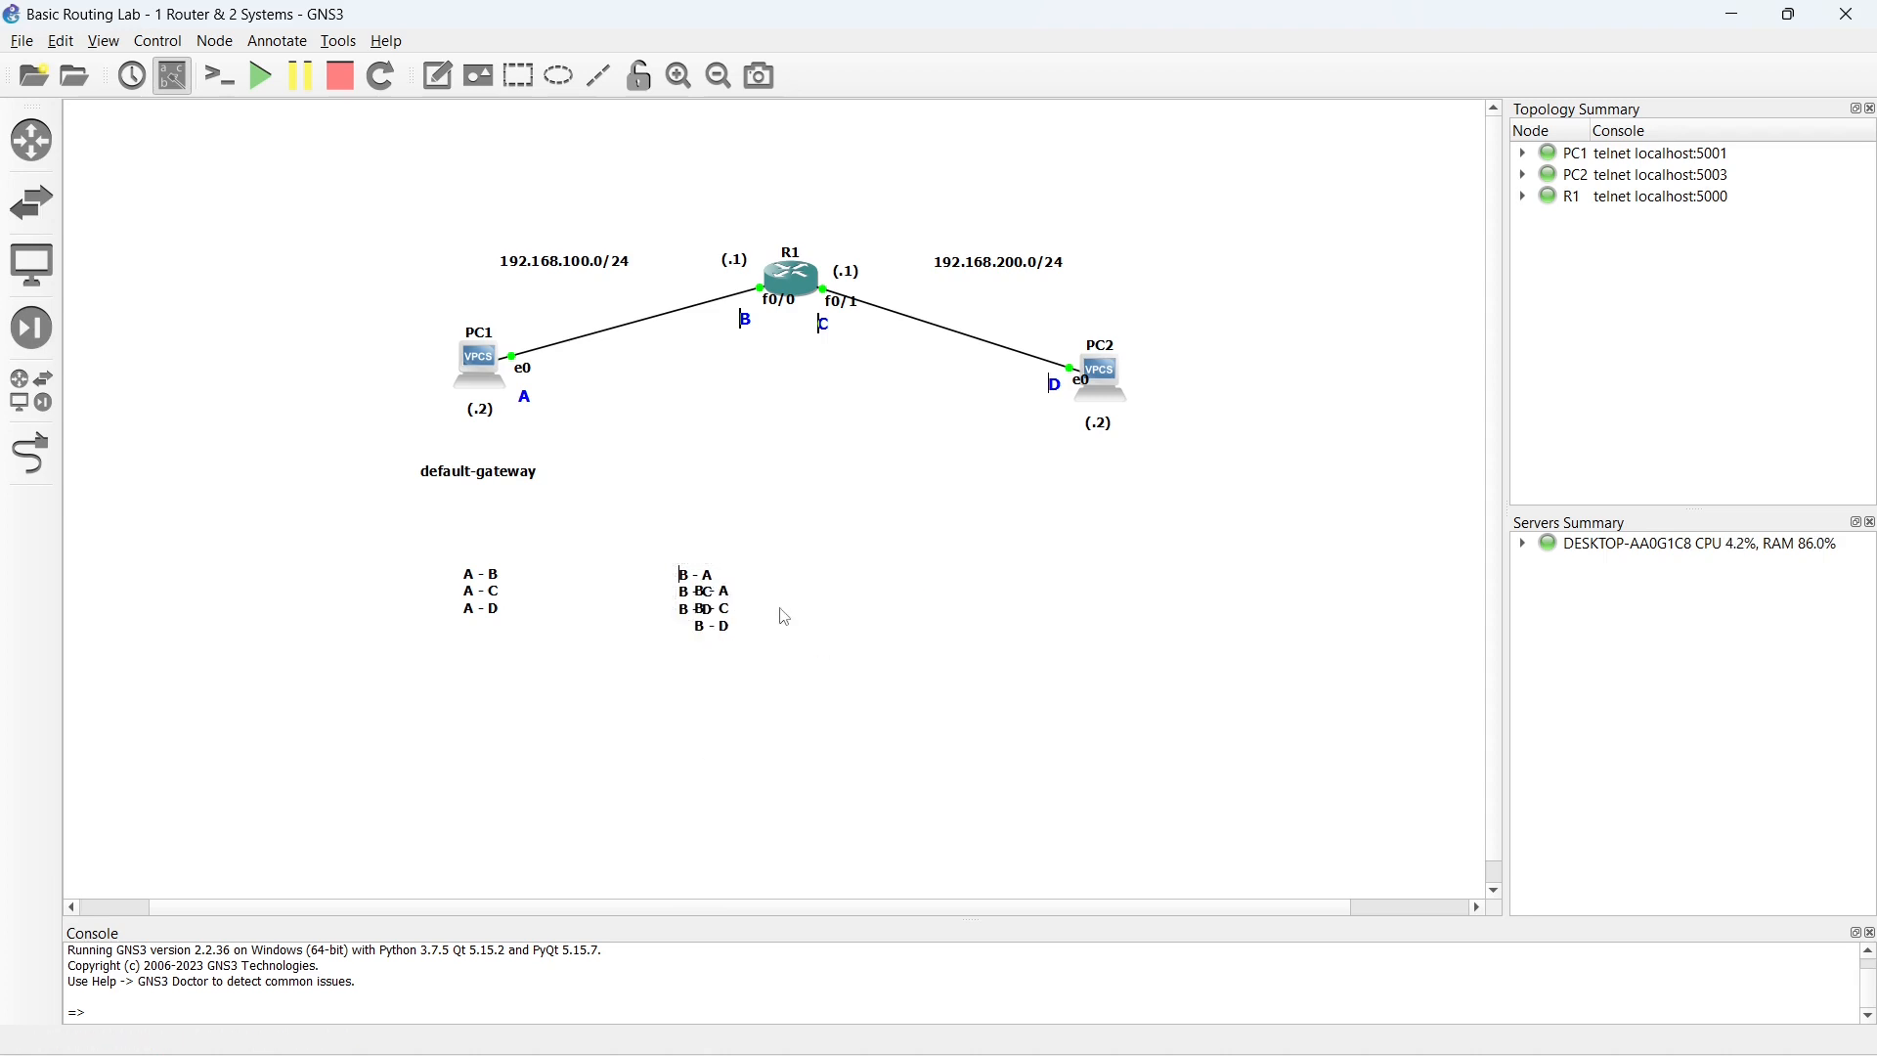
left_click_drag(720, 613, 818, 586)
key("Delete")
type("C")
key("Down")
key("BackSpace")
type("C")
key("Right")
key("Right")
key("BackSpace")
type("B")
key("Down")
key("BackSpace")
type("C")
left_click(850, 662)
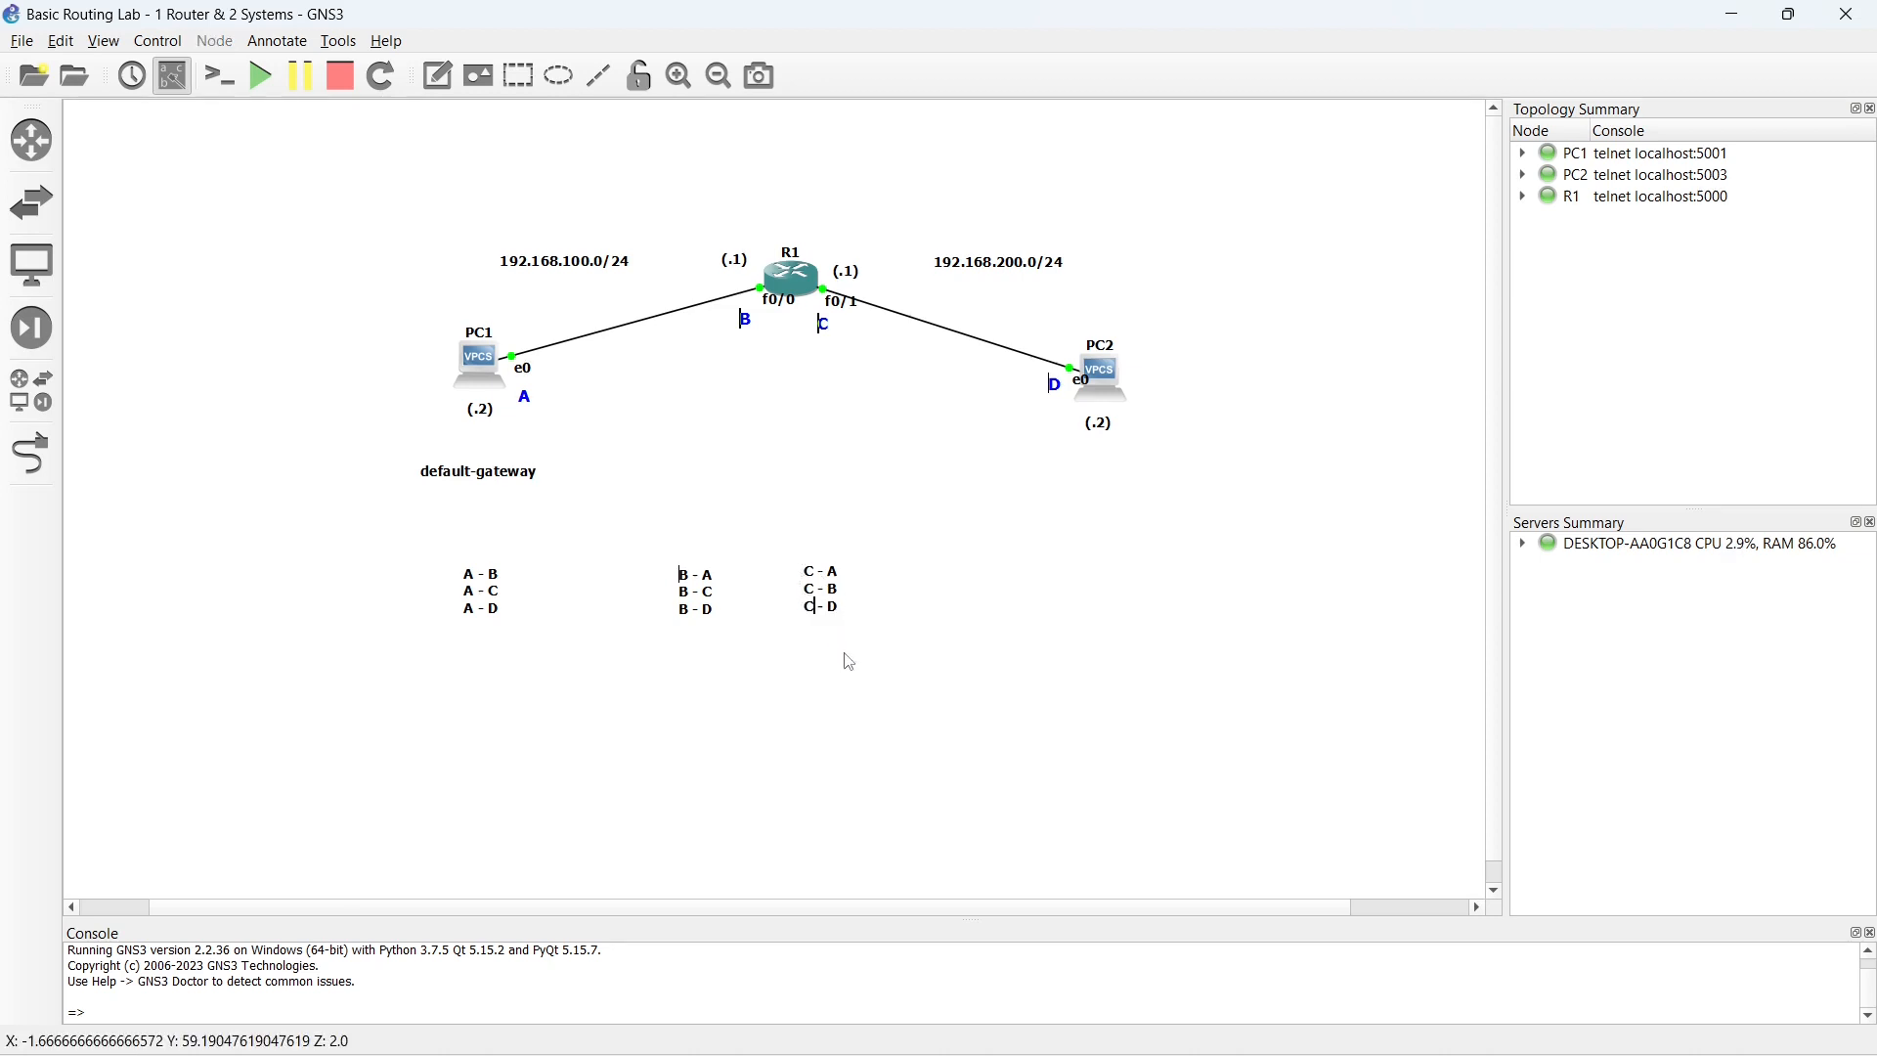
- Duplicate the "C" pair list, place the copy below PC2 and change its lines to "D - A", "D - B" and "D - C"
right_click(819, 572)
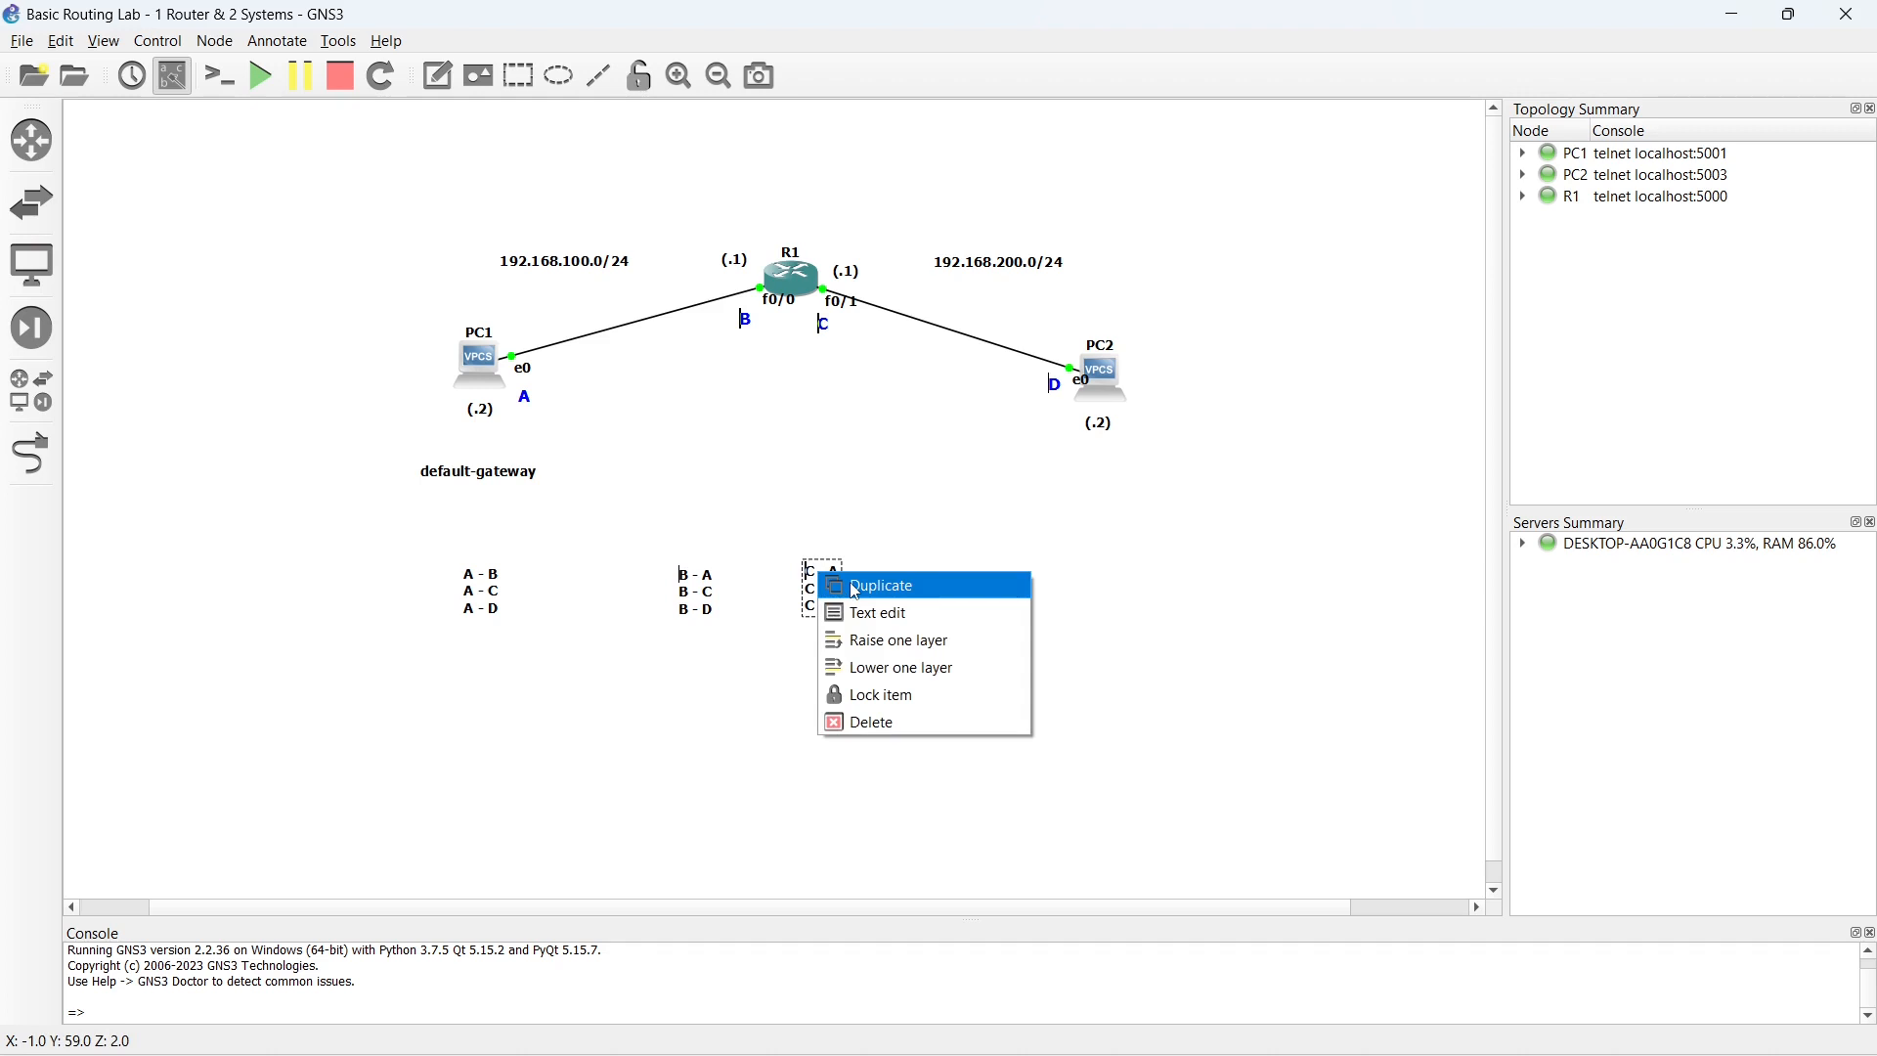
left_click(855, 591)
left_click_drag(836, 595, 1055, 594)
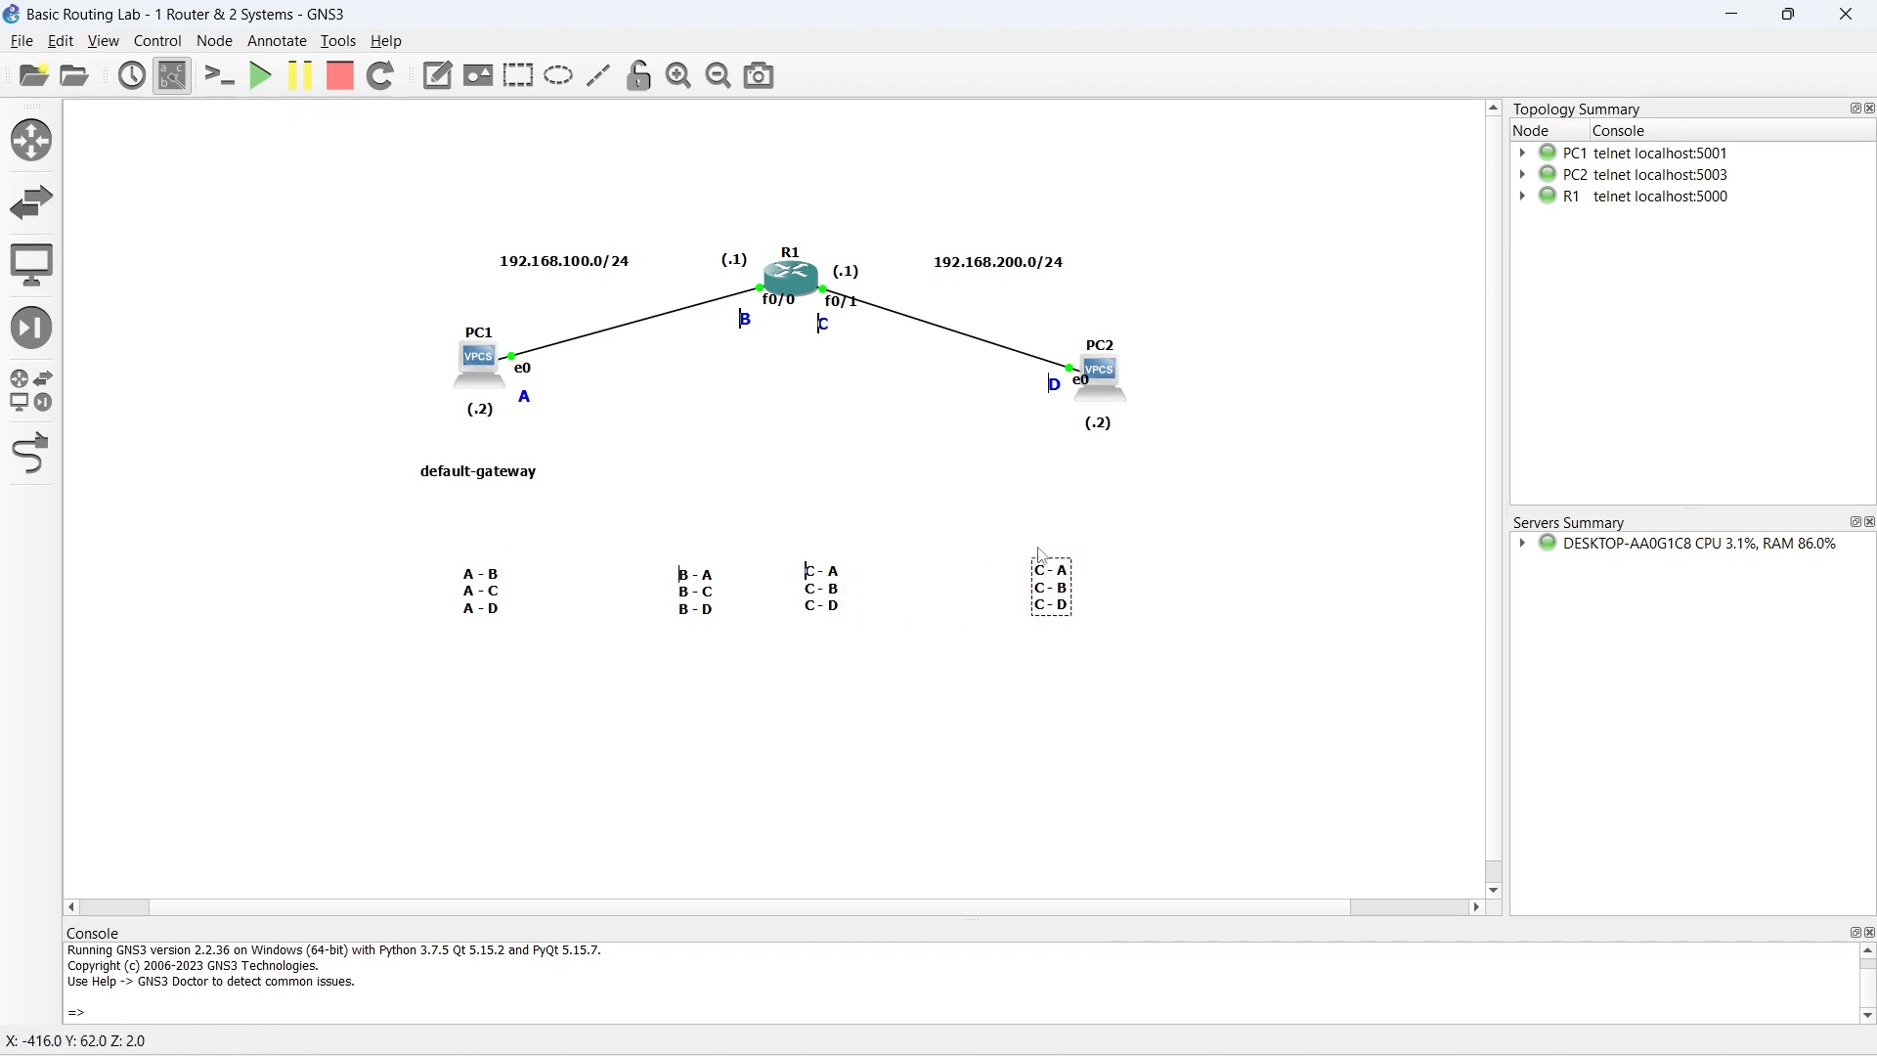
key("Up")
key("Up")
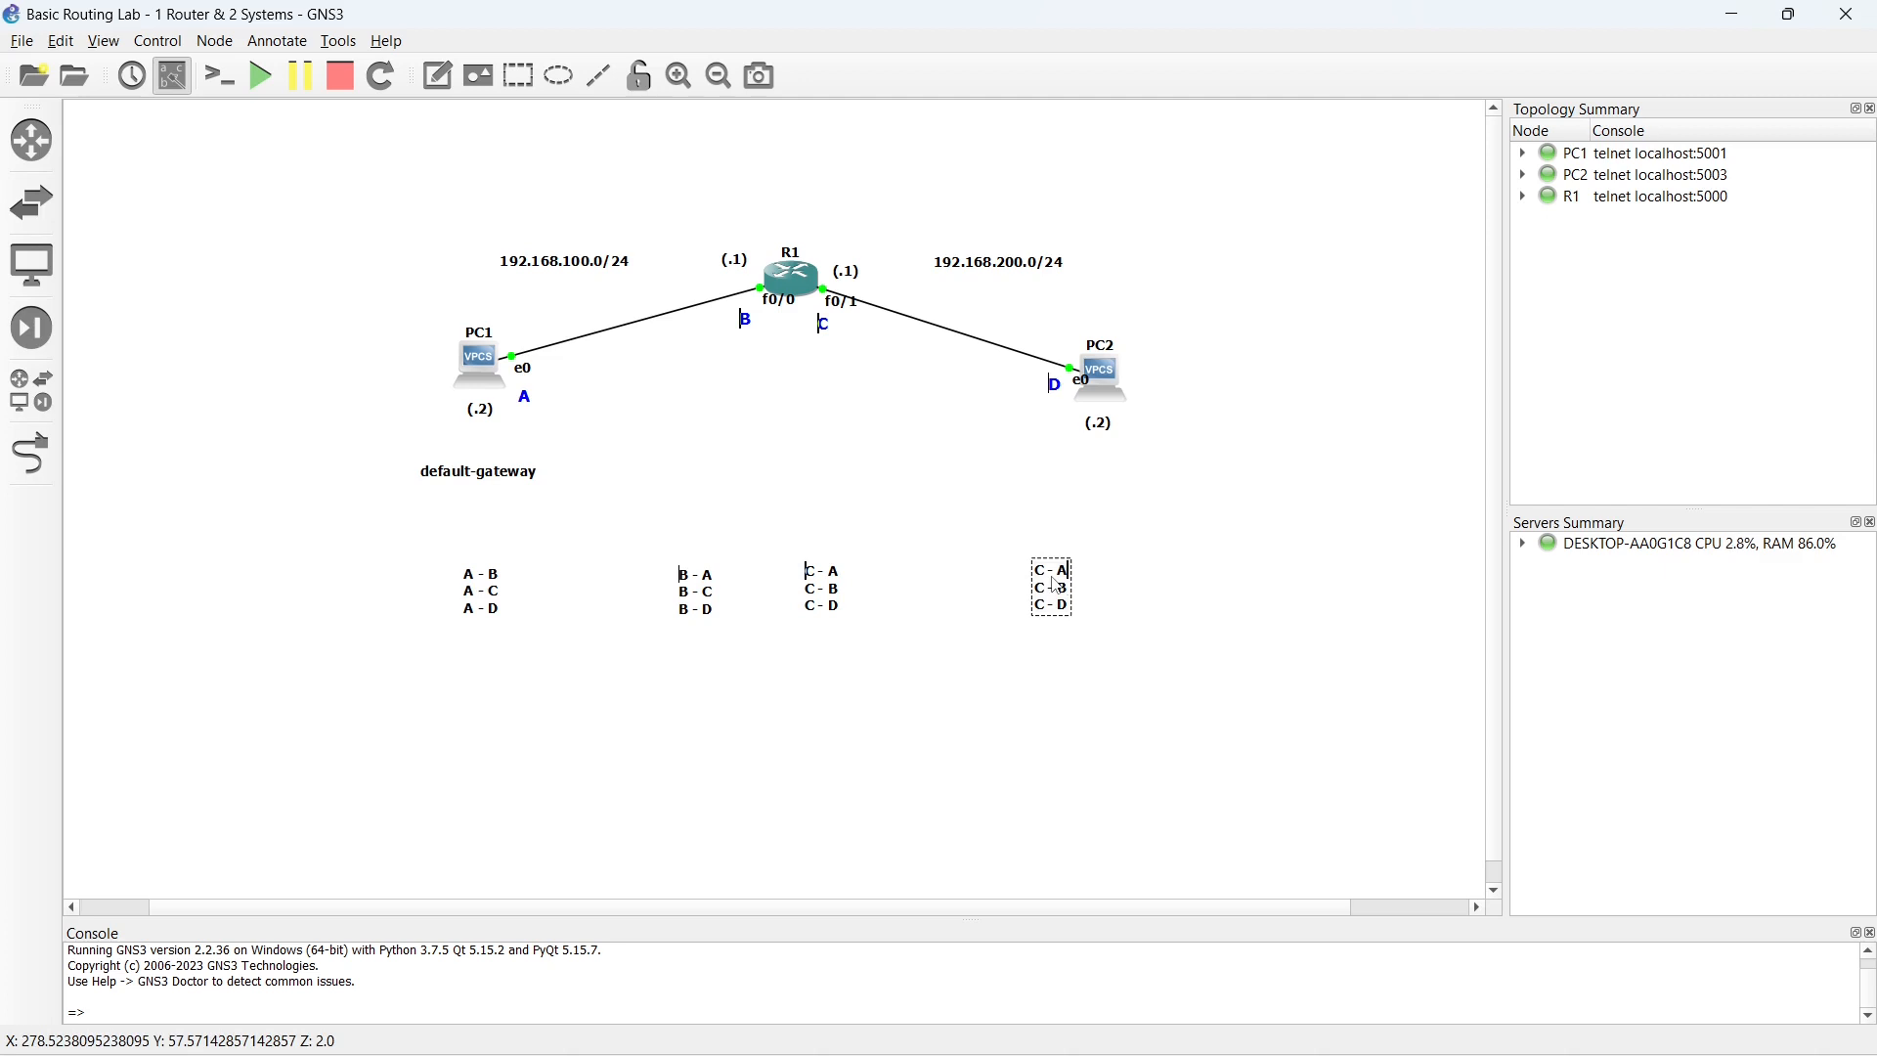
key("Left")
key("Left")
key("Left")
key("Left")
key("BackSpace")
key("BackSpace")
type("D")
key("Down")
key("BackSpace")
key("BackSpace")
type("D")
key("Down")
key("BackSpace")
key("BackSpace")
type("D")
key("Right")
key("Right")
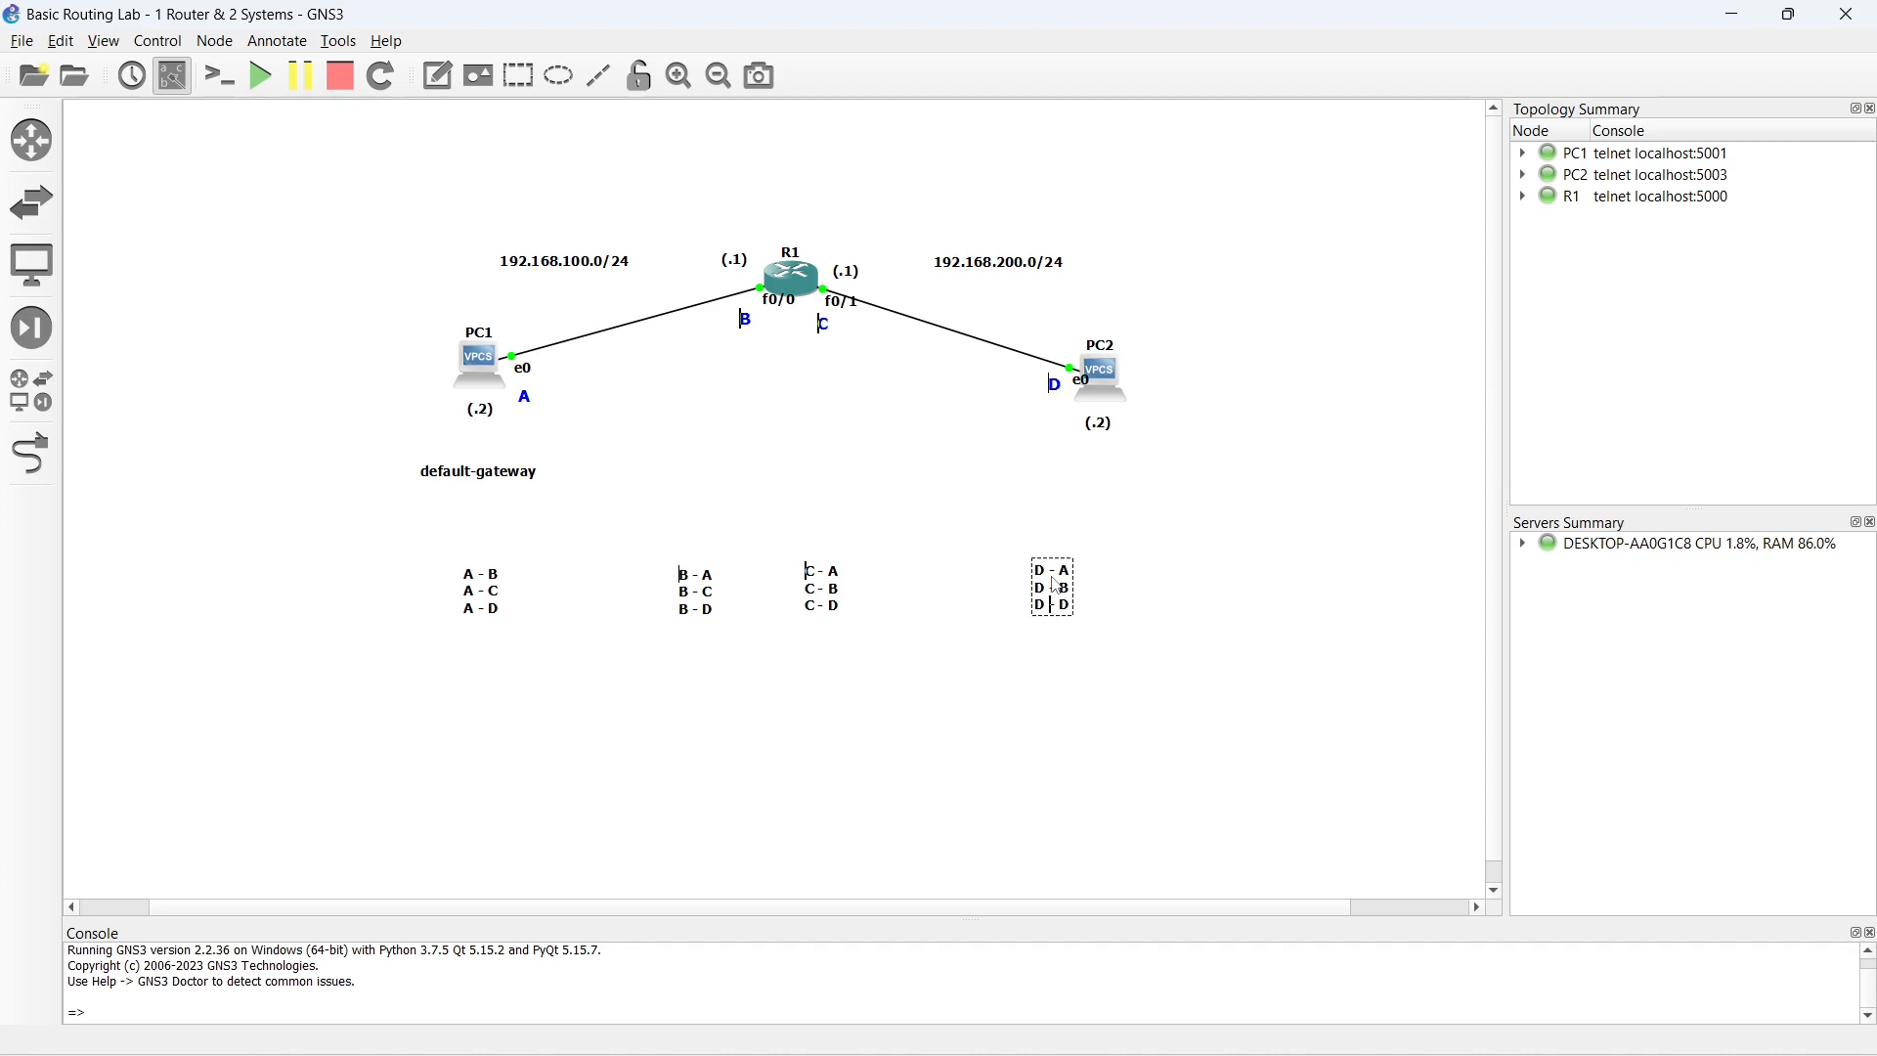
key("BackSpace")
type("C")
left_click(981, 735)
- Nudge the "A", "B" and "C" pair lists slightly upward so all four lists line up in a row
left_click(690, 592)
left_click_drag(690, 592, 690, 585)
left_click(494, 590)
left_click_drag(489, 583, 489, 582)
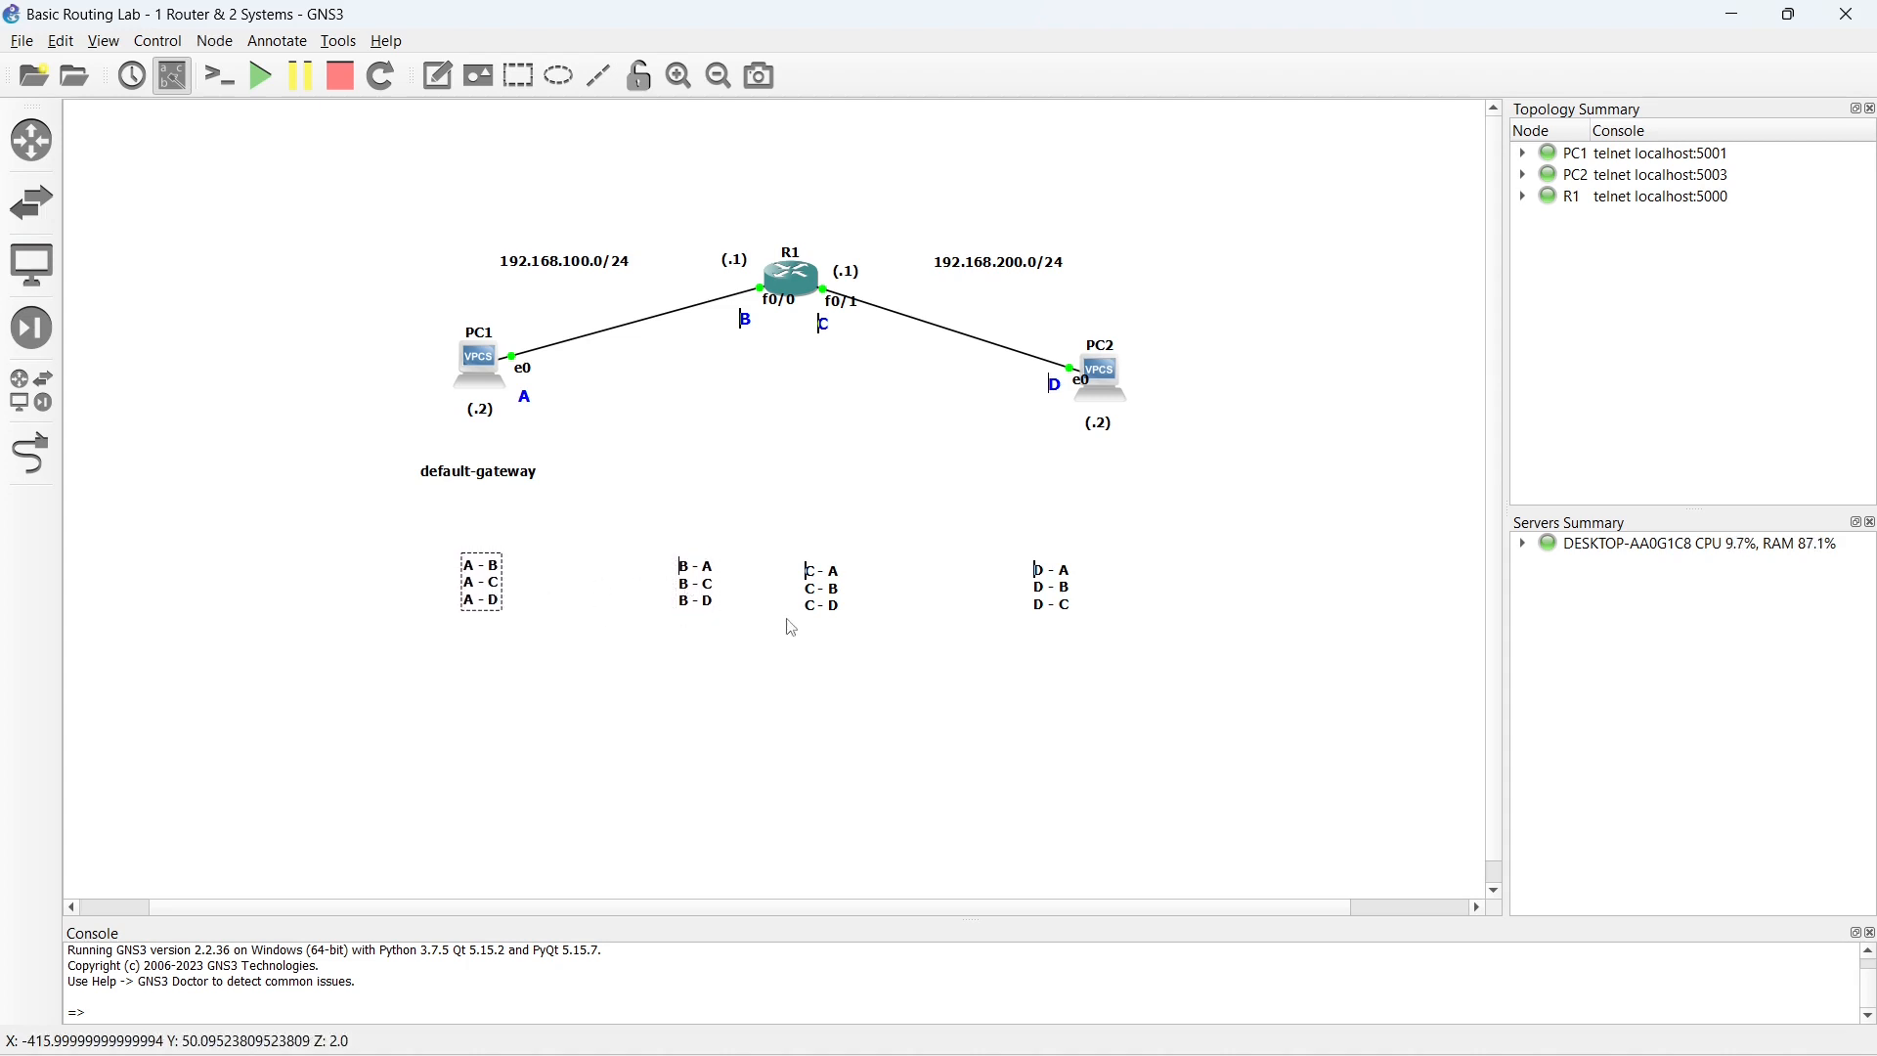
left_click_drag(826, 593, 831, 587)
left_click(572, 676)
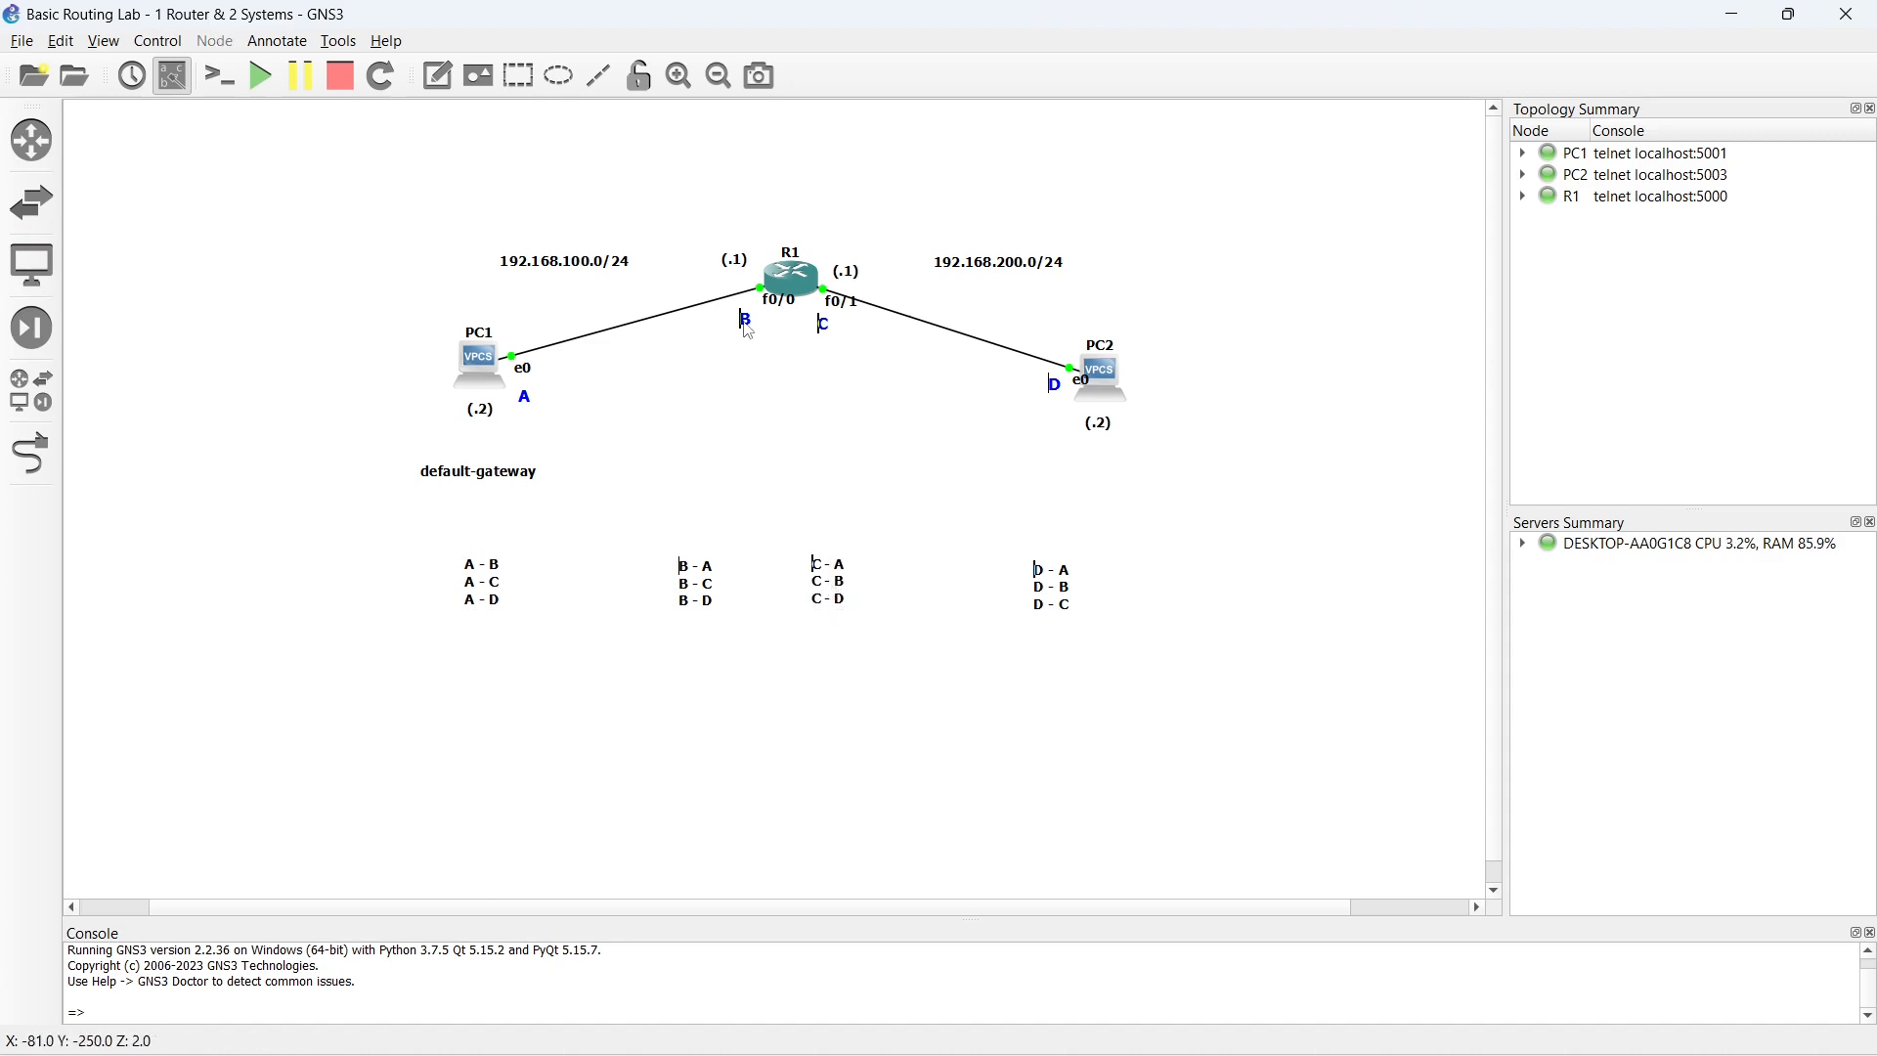
- Append "= P2P" to the "A - B" line of the pair list below PC1
left_click(471, 580)
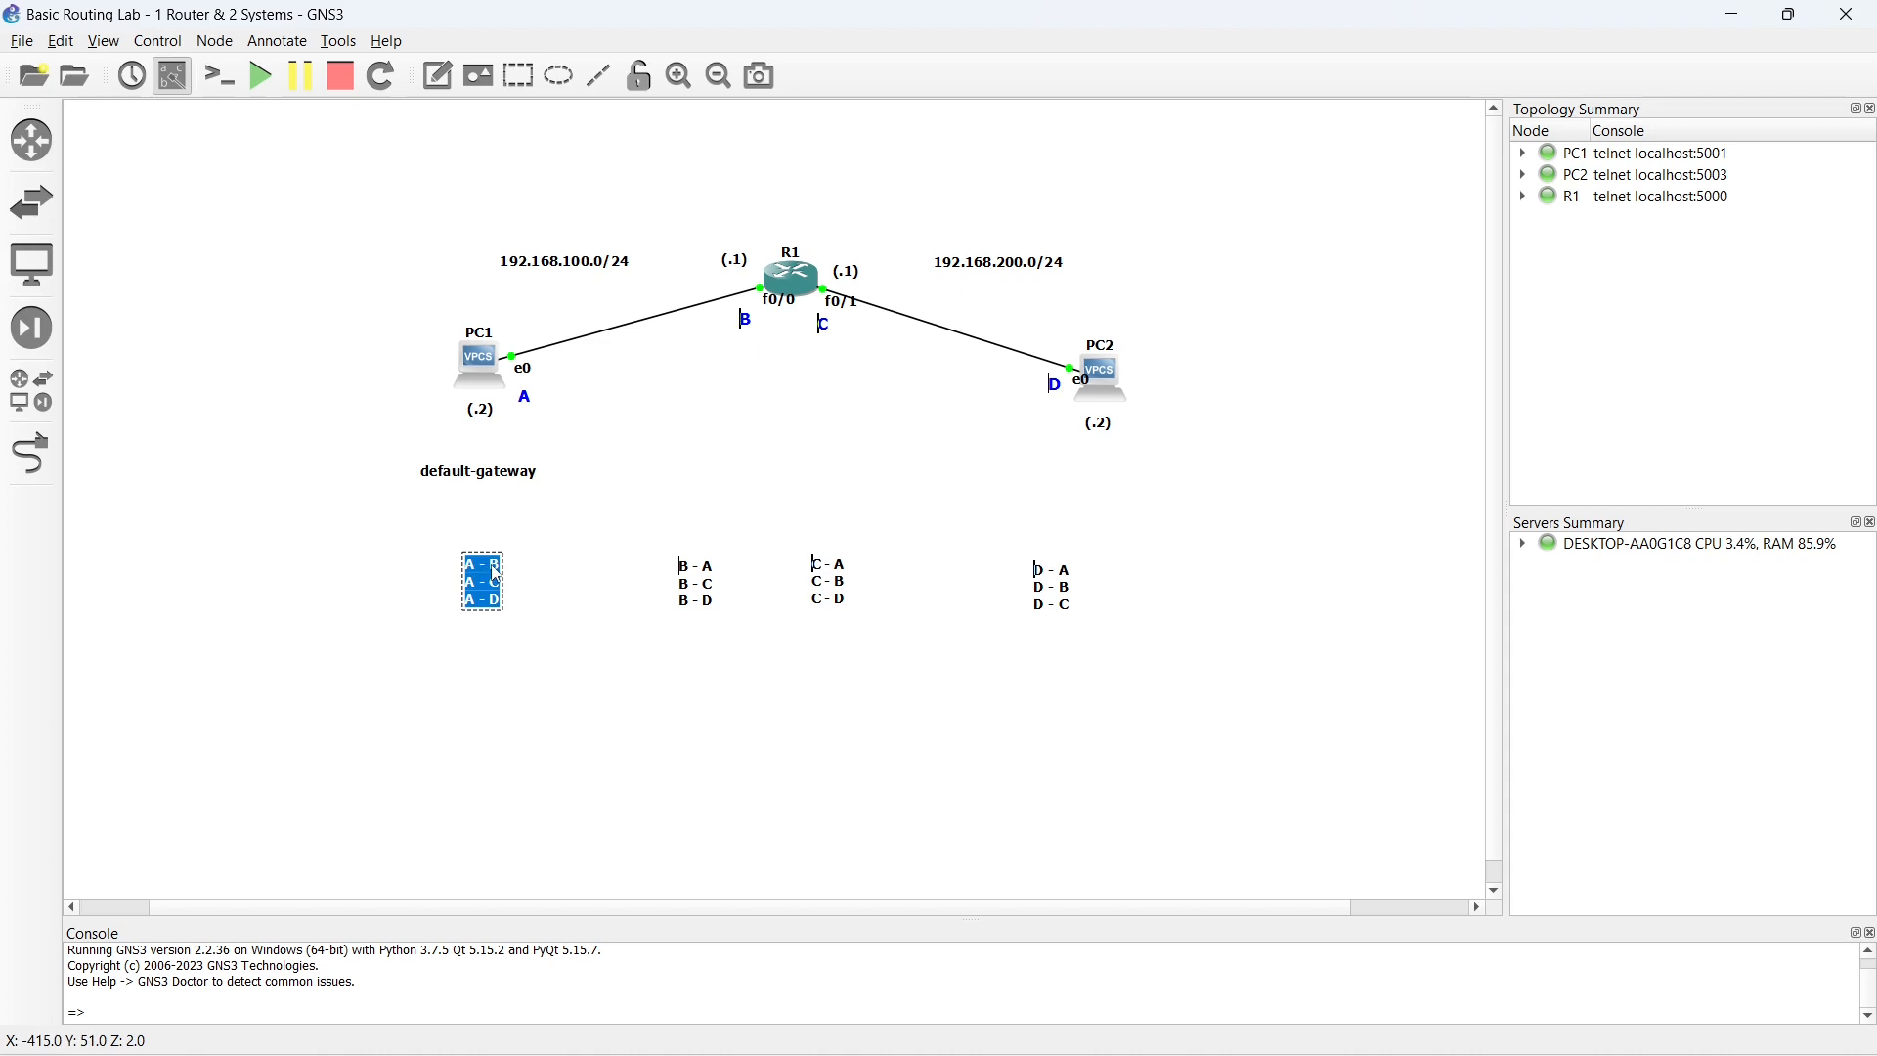
double_click(497, 576)
type("=")
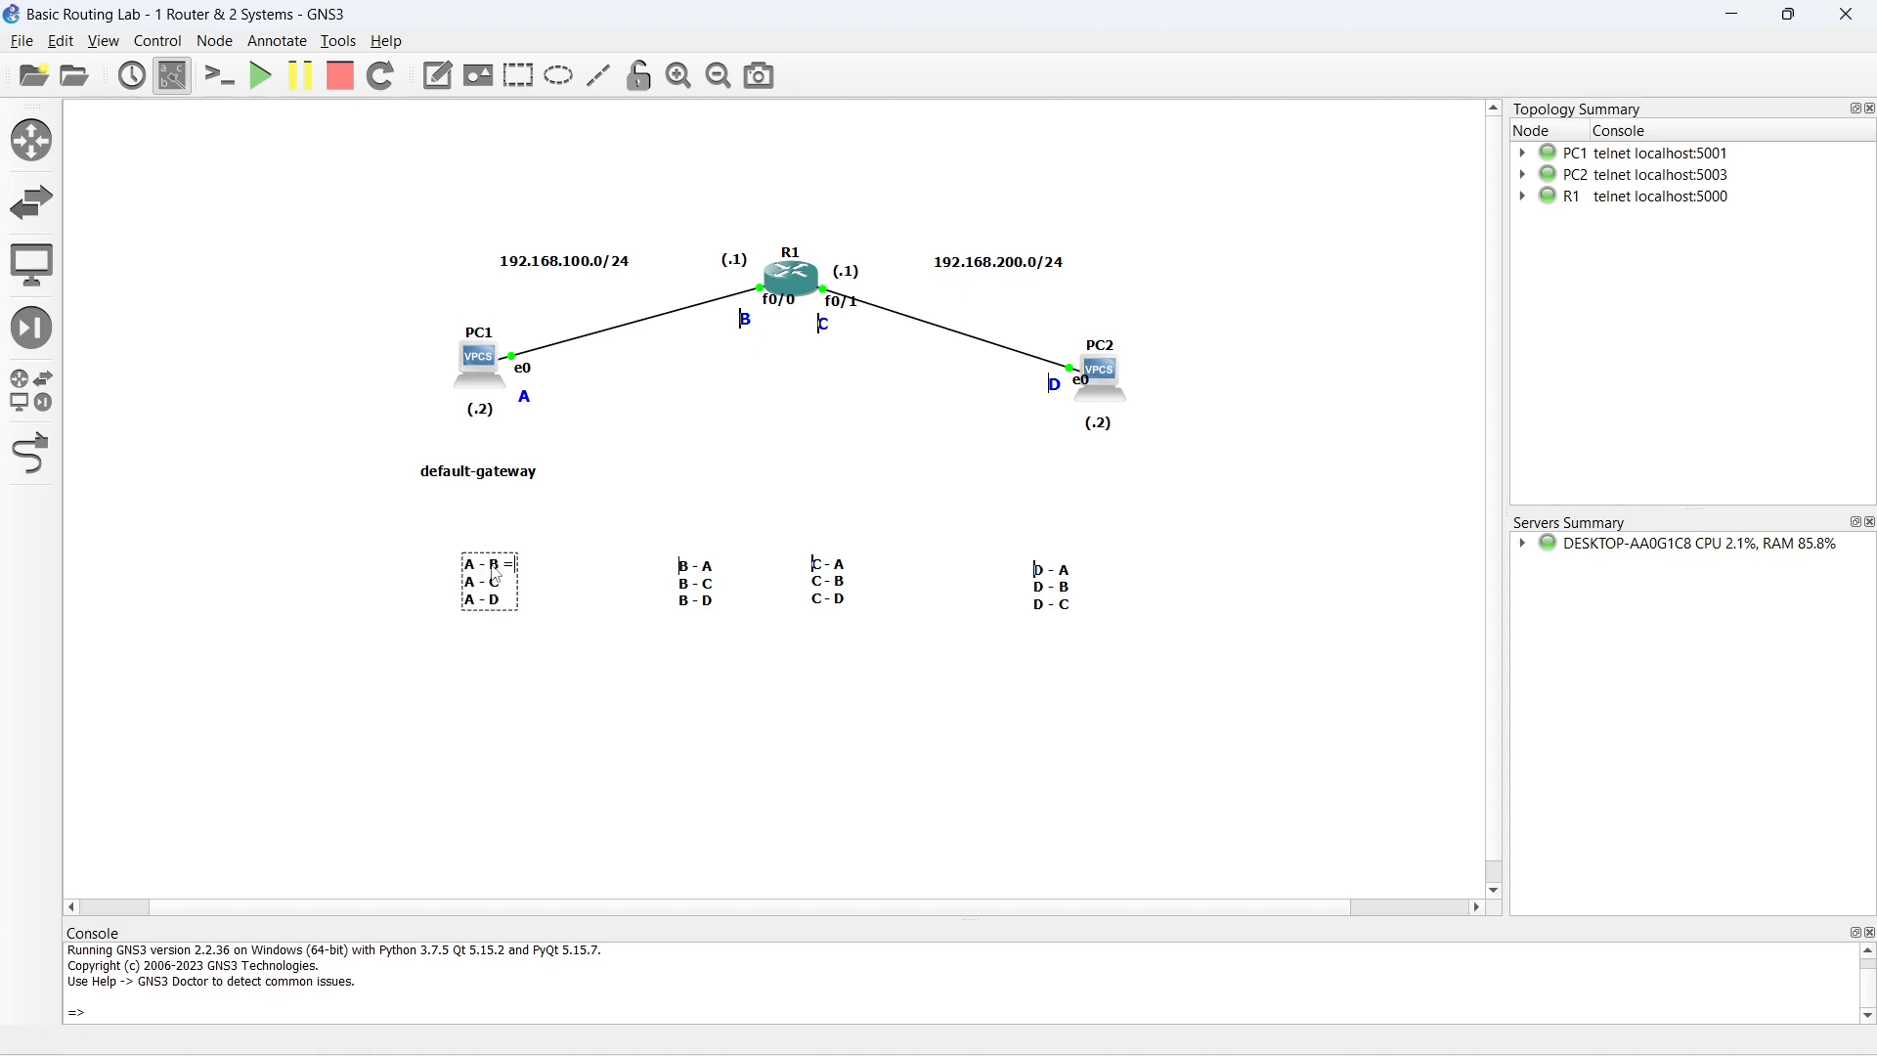
type(" P2P")
left_click(628, 678)
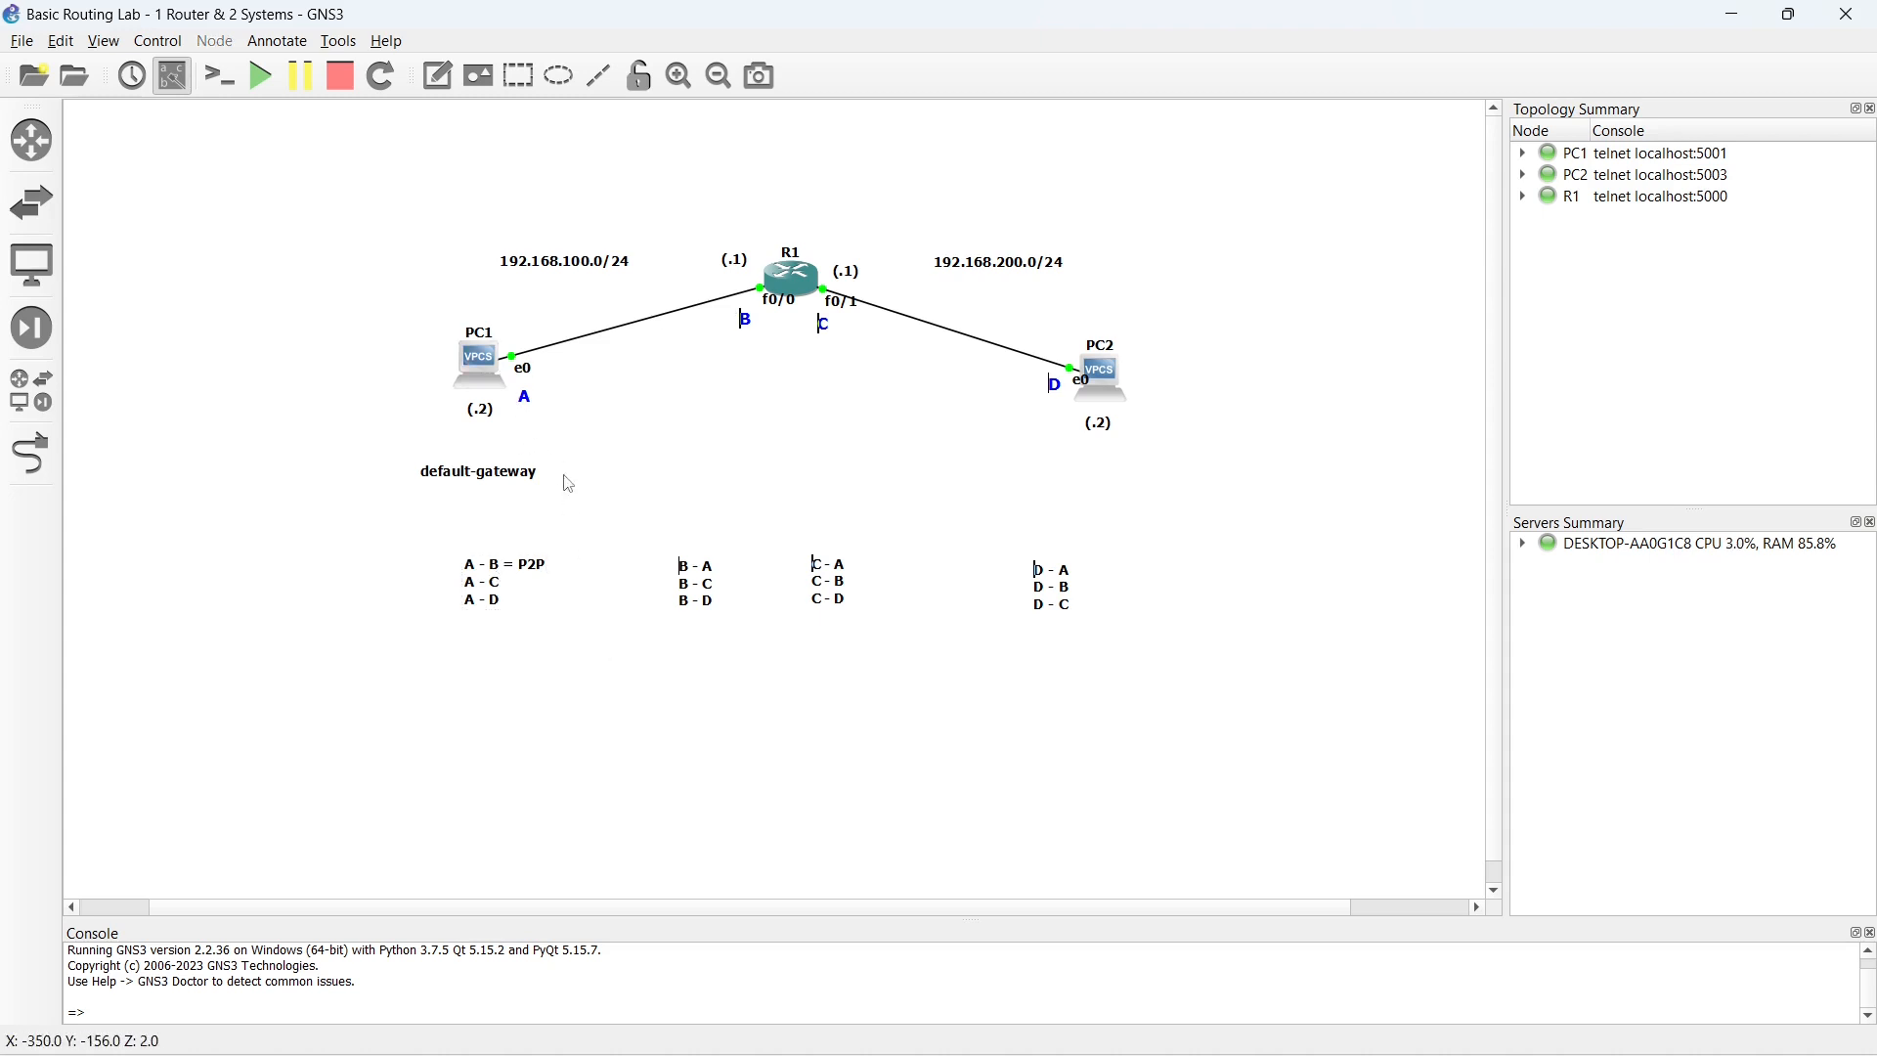
- Try to open PC1's console in Solar-PuTTY and close the session again
left_click(482, 372)
double_click(479, 364)
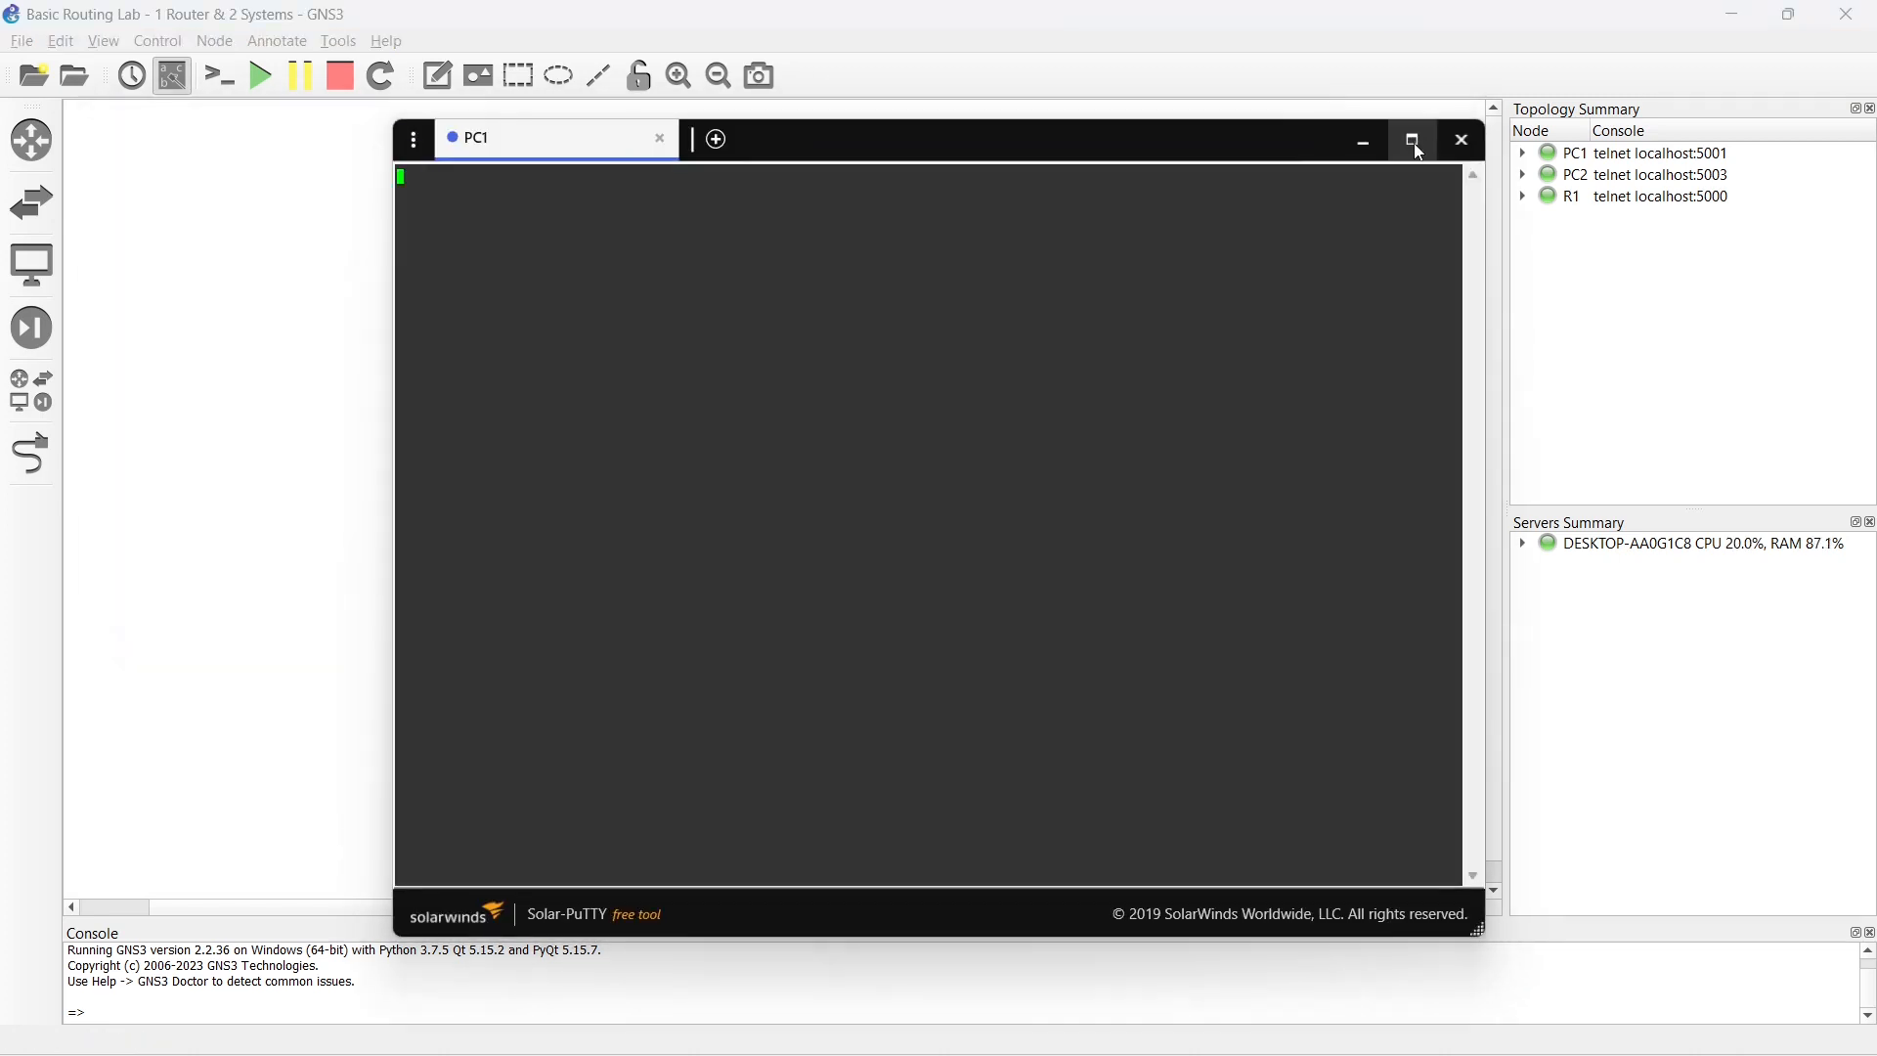
left_click(1413, 142)
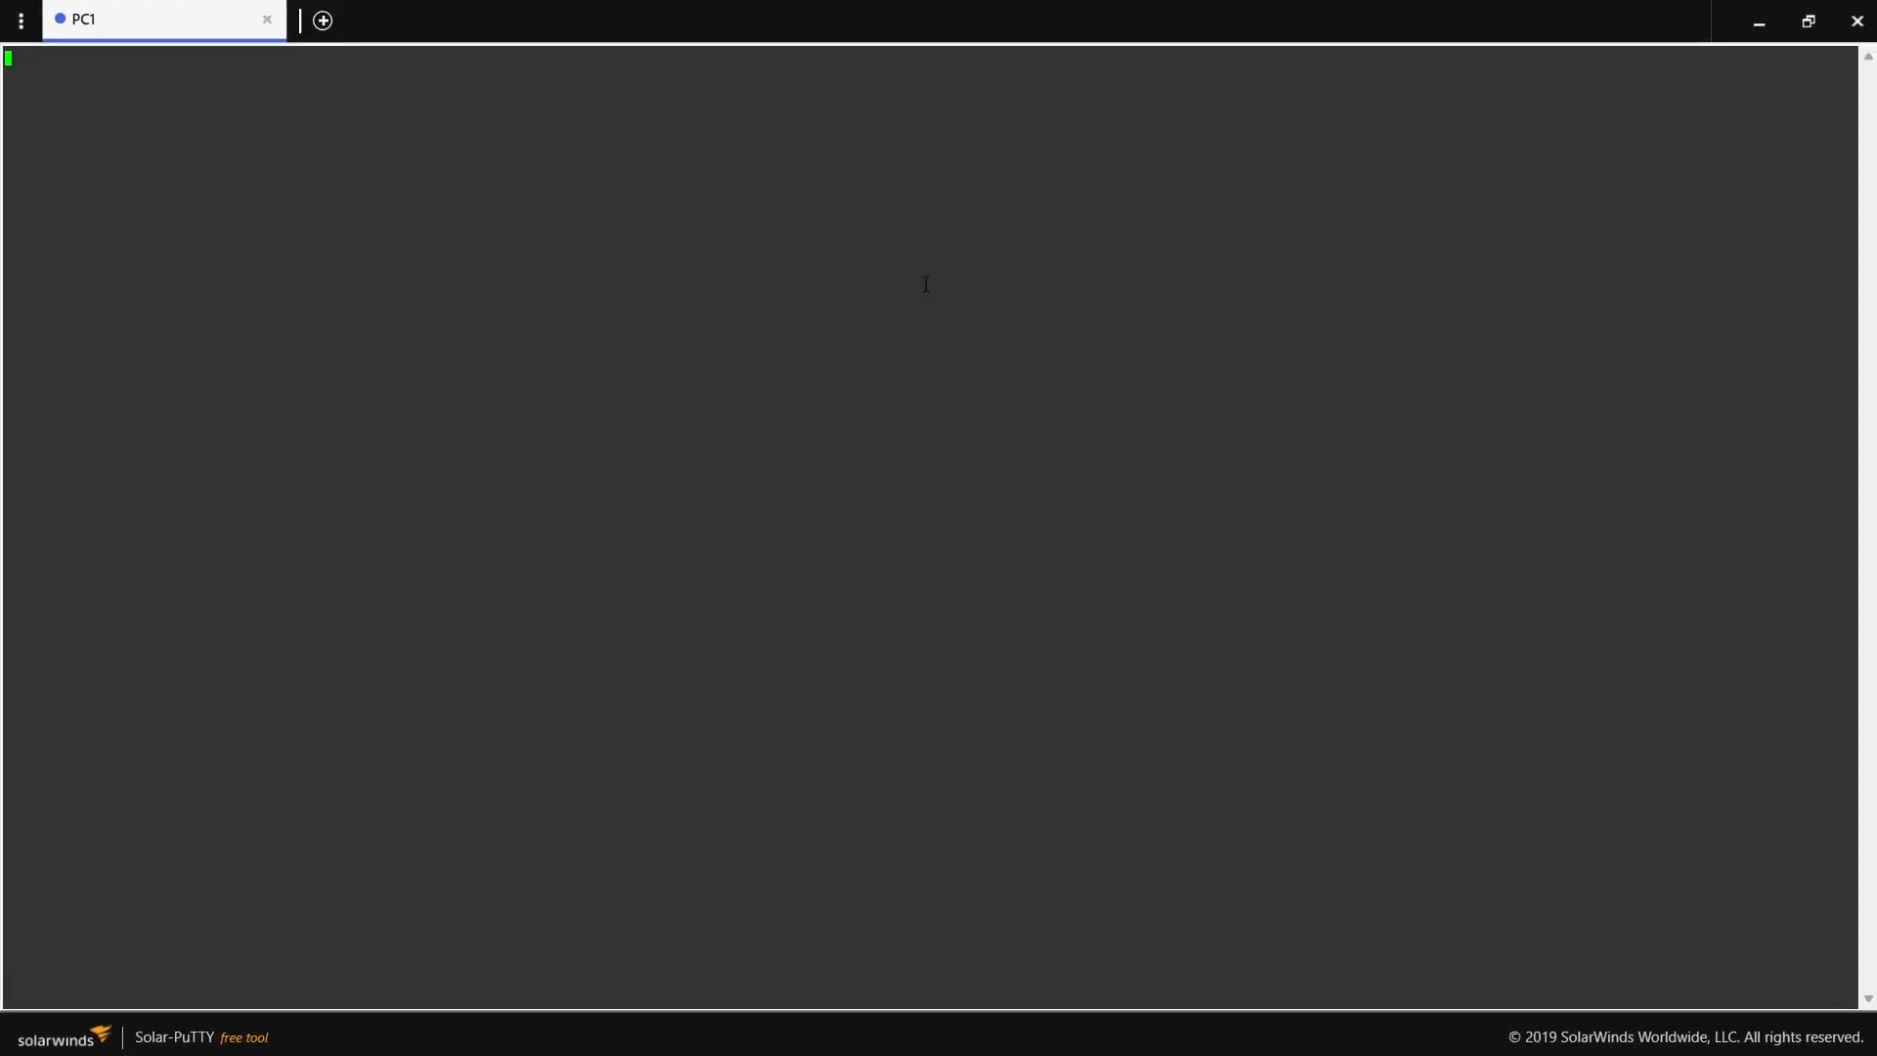
double_click(545, 319)
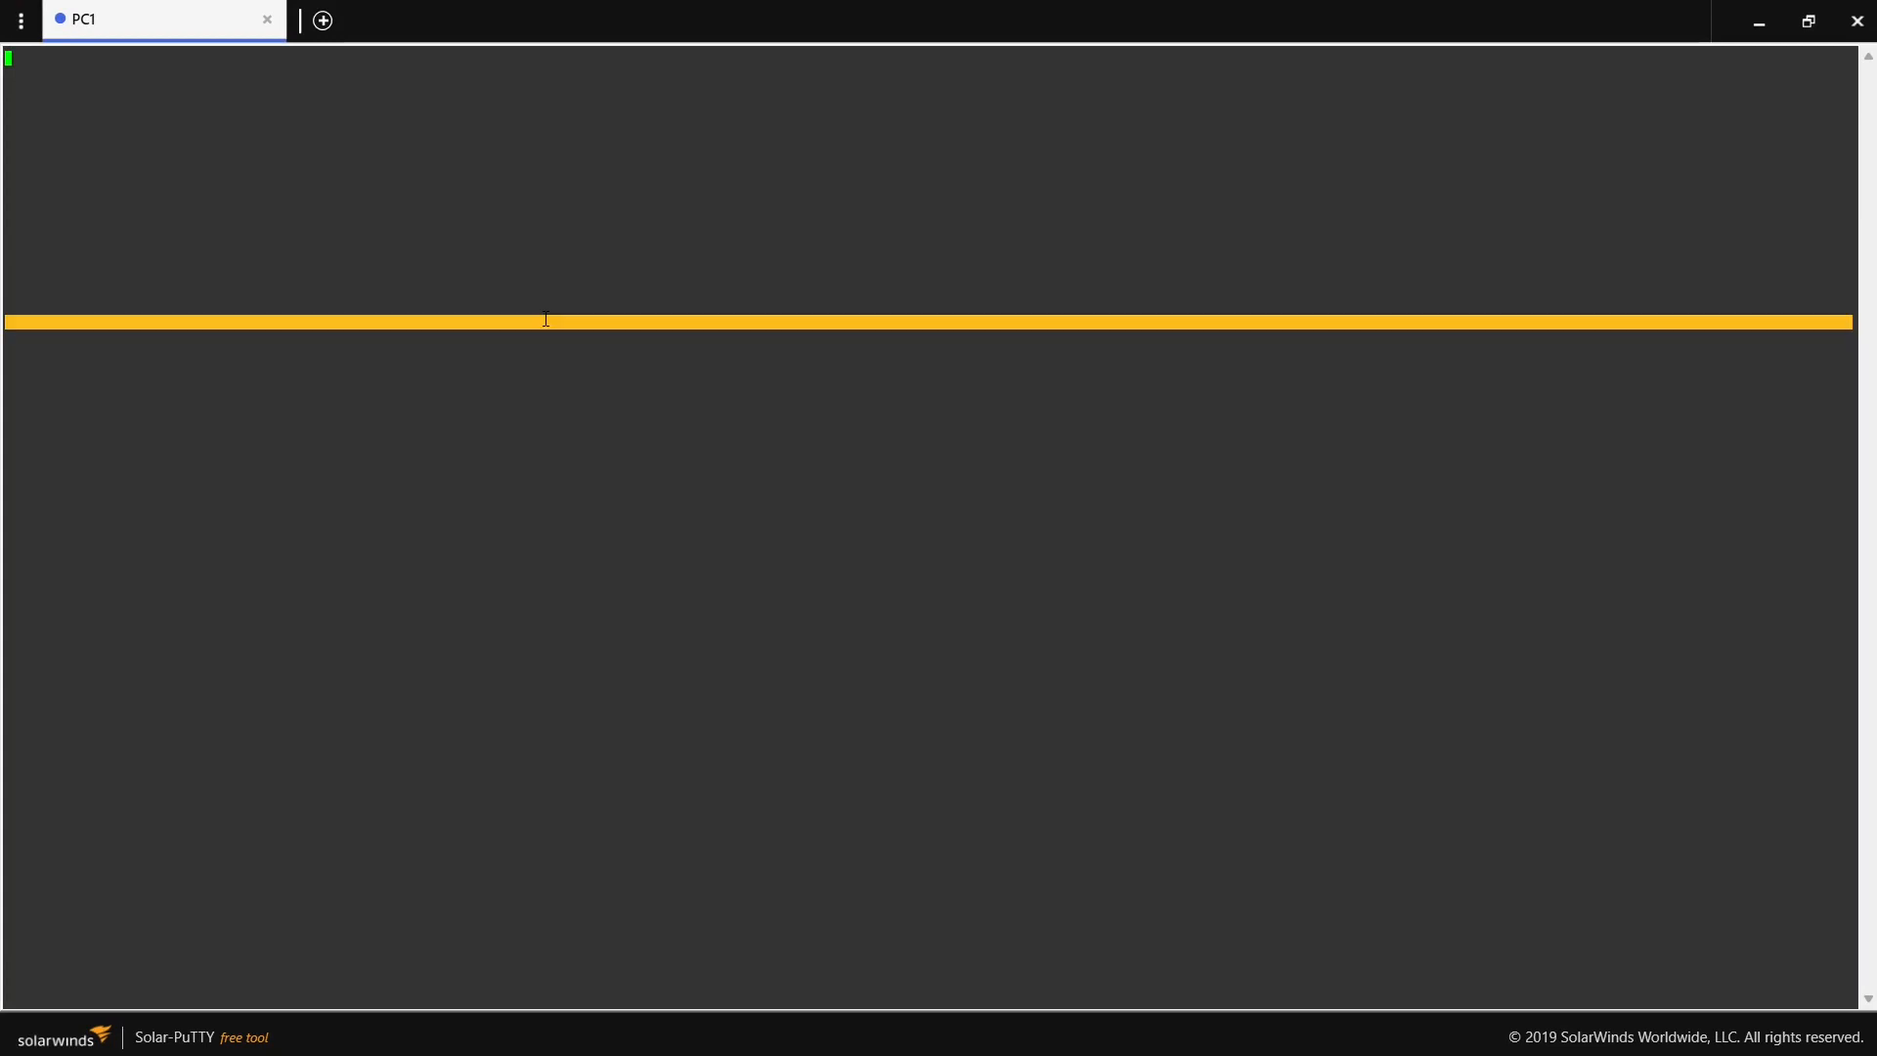
left_click(176, 92)
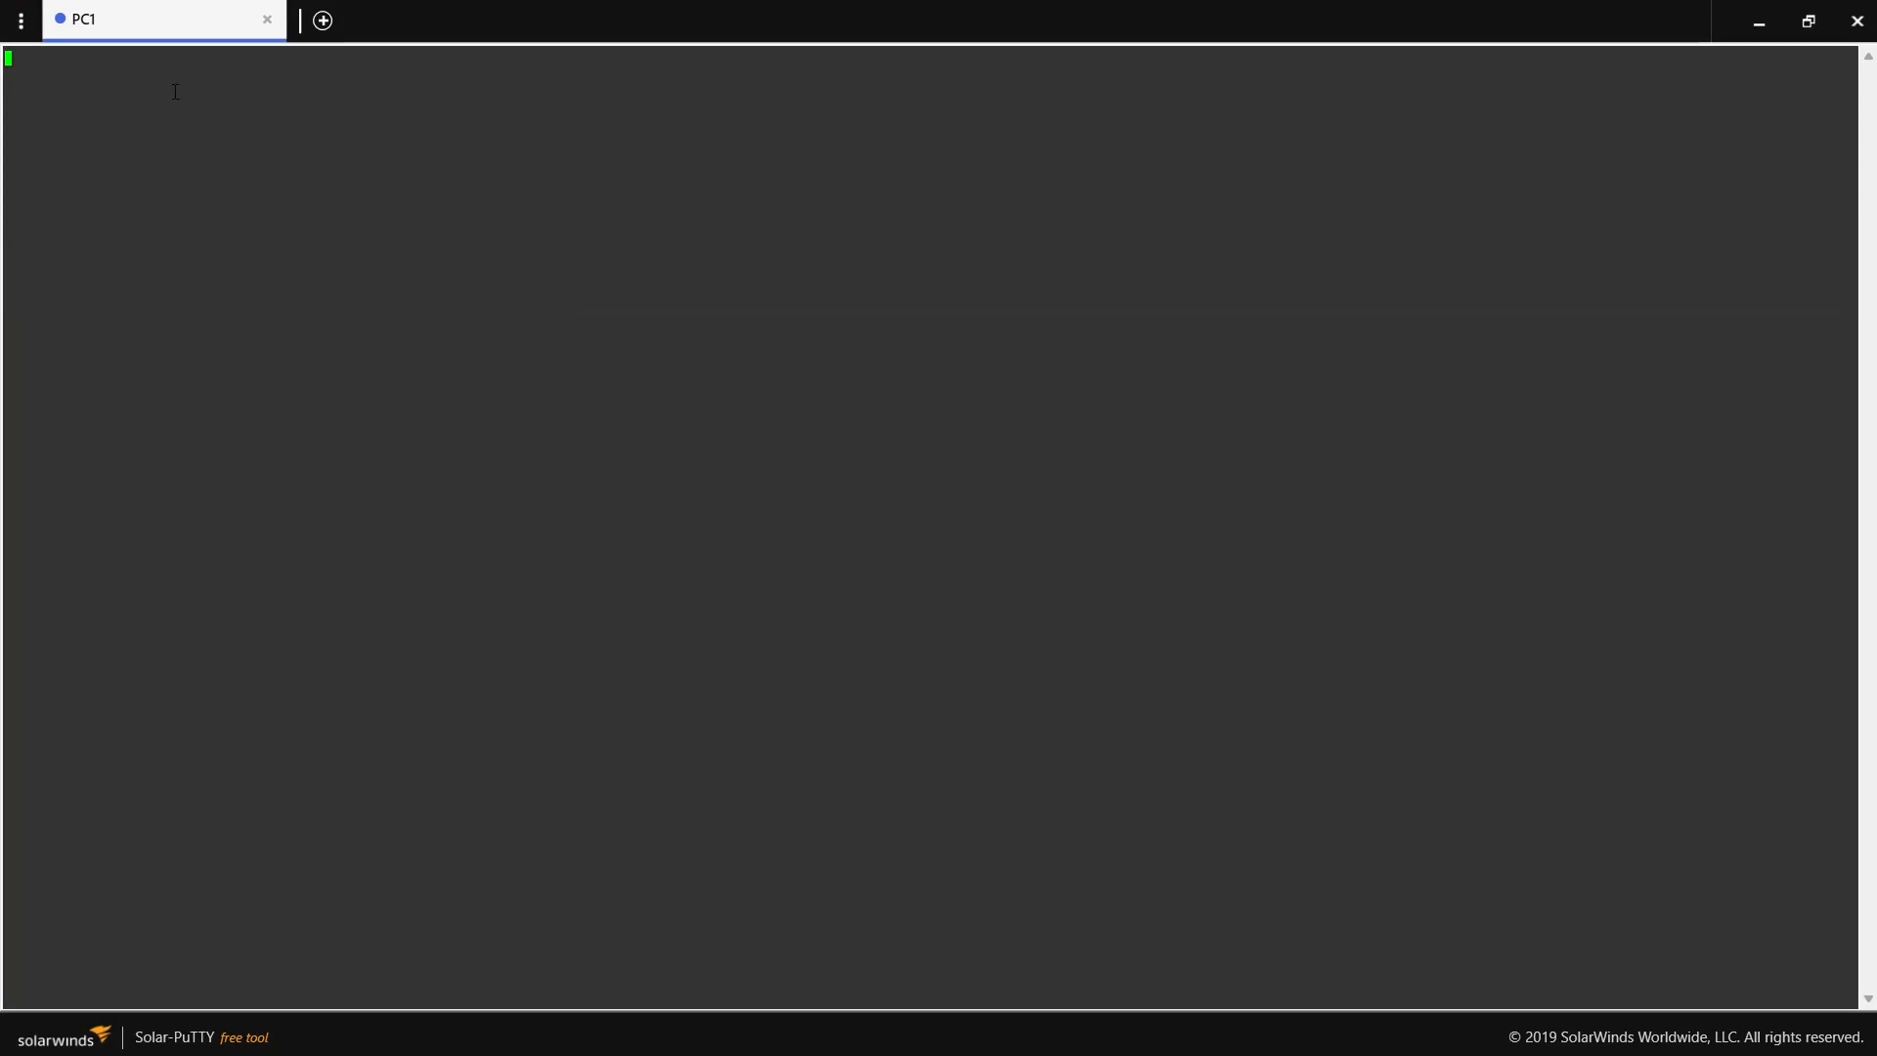
left_click(1862, 37)
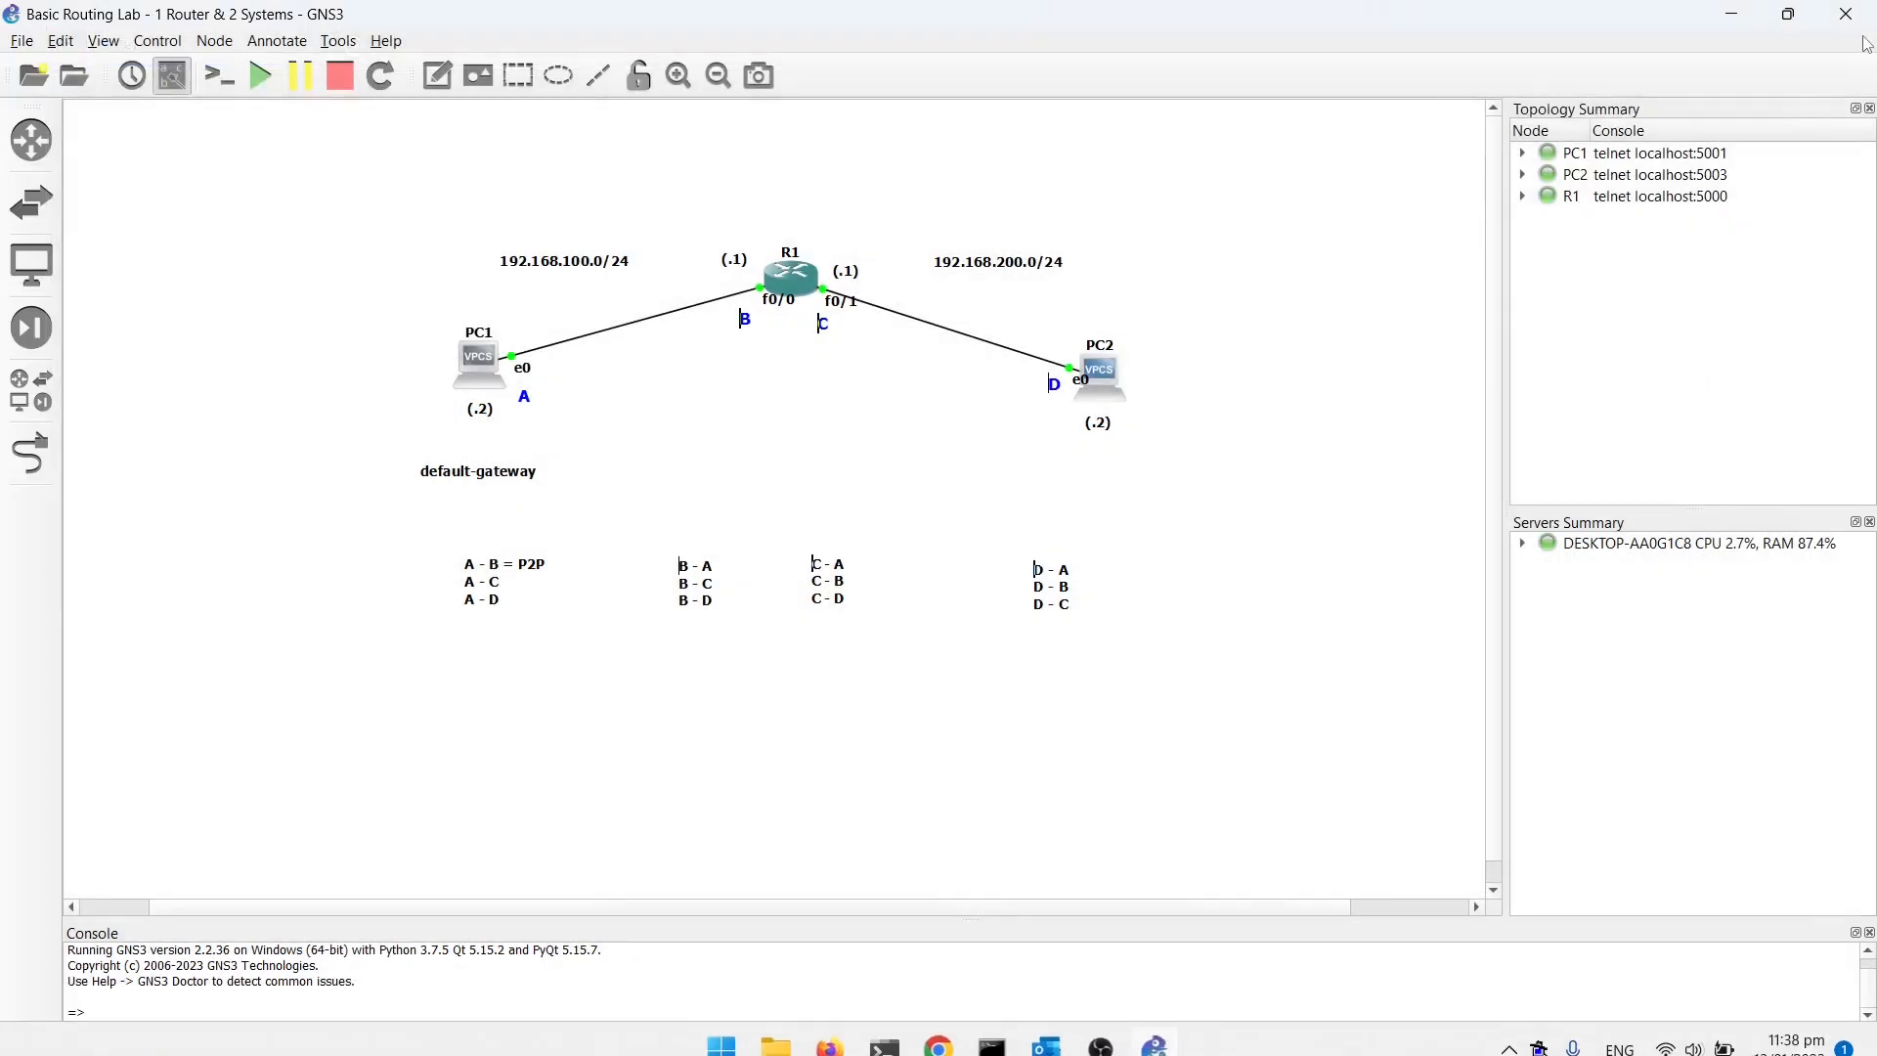
left_click(1523, 154)
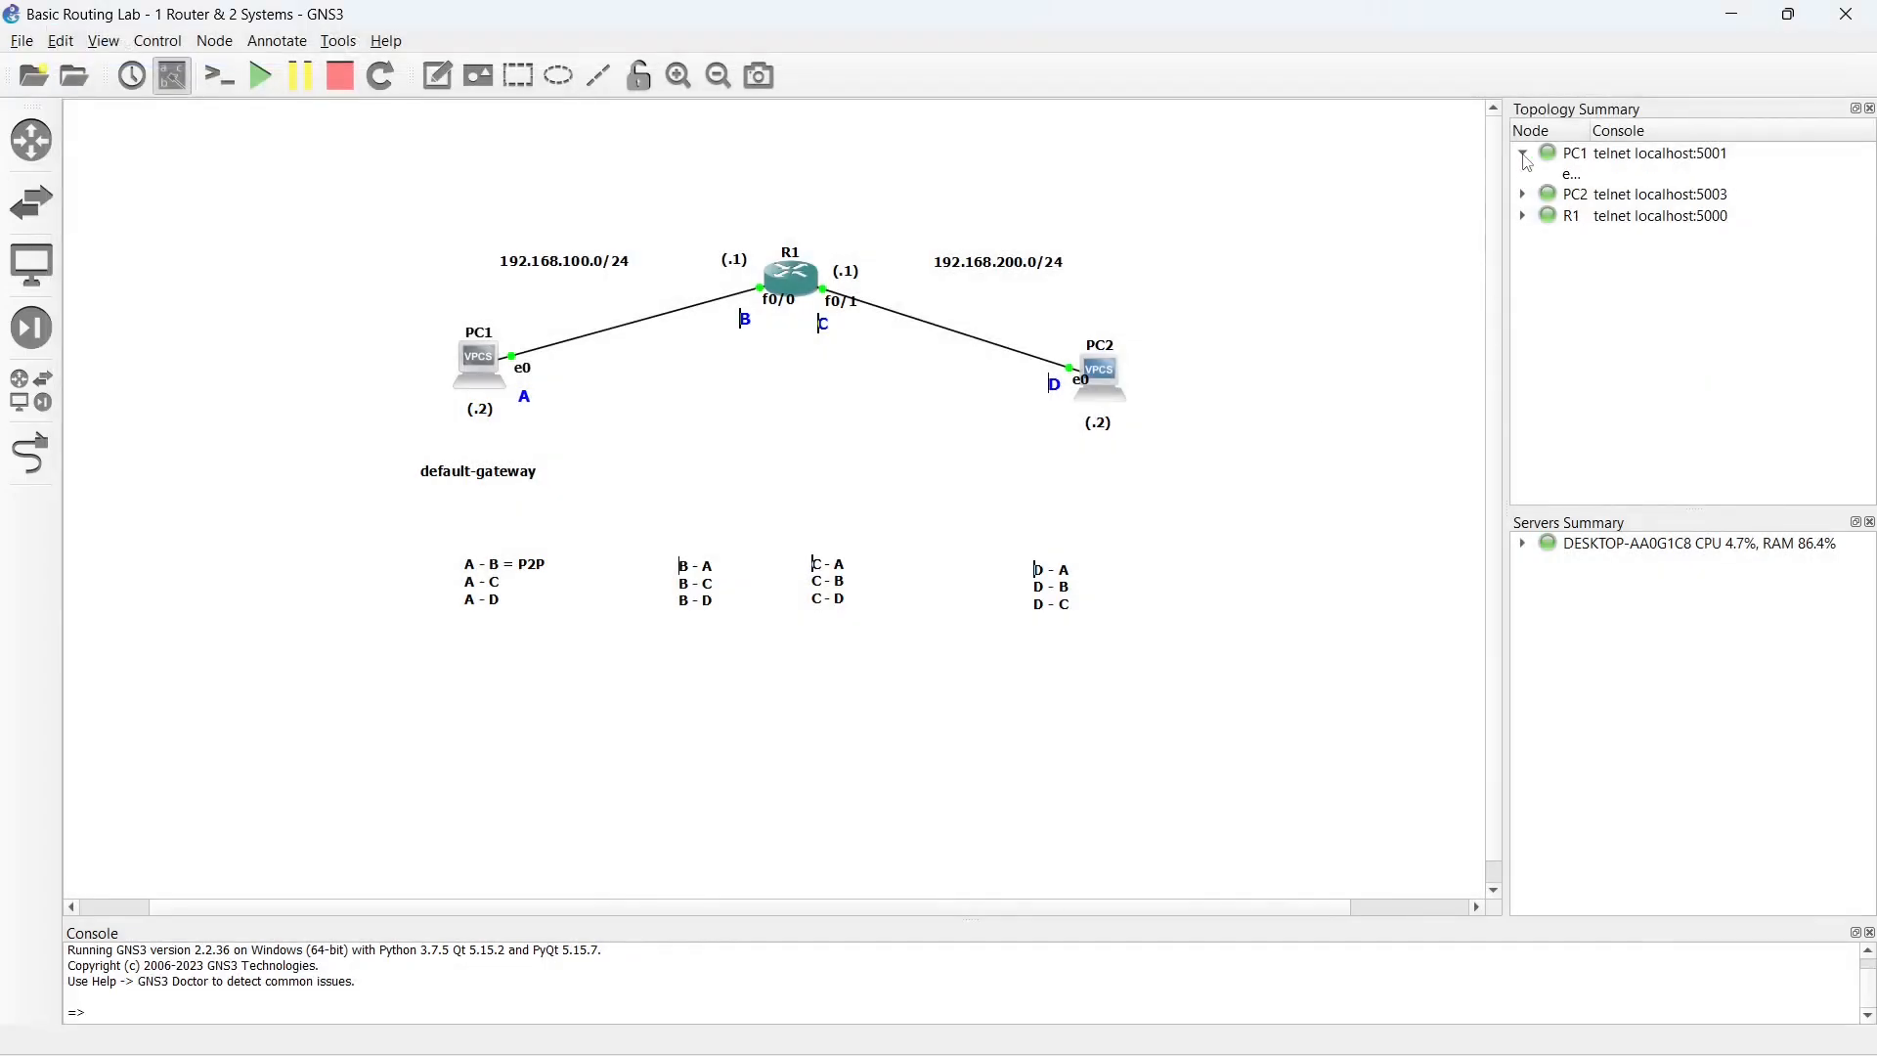
left_click(1525, 157)
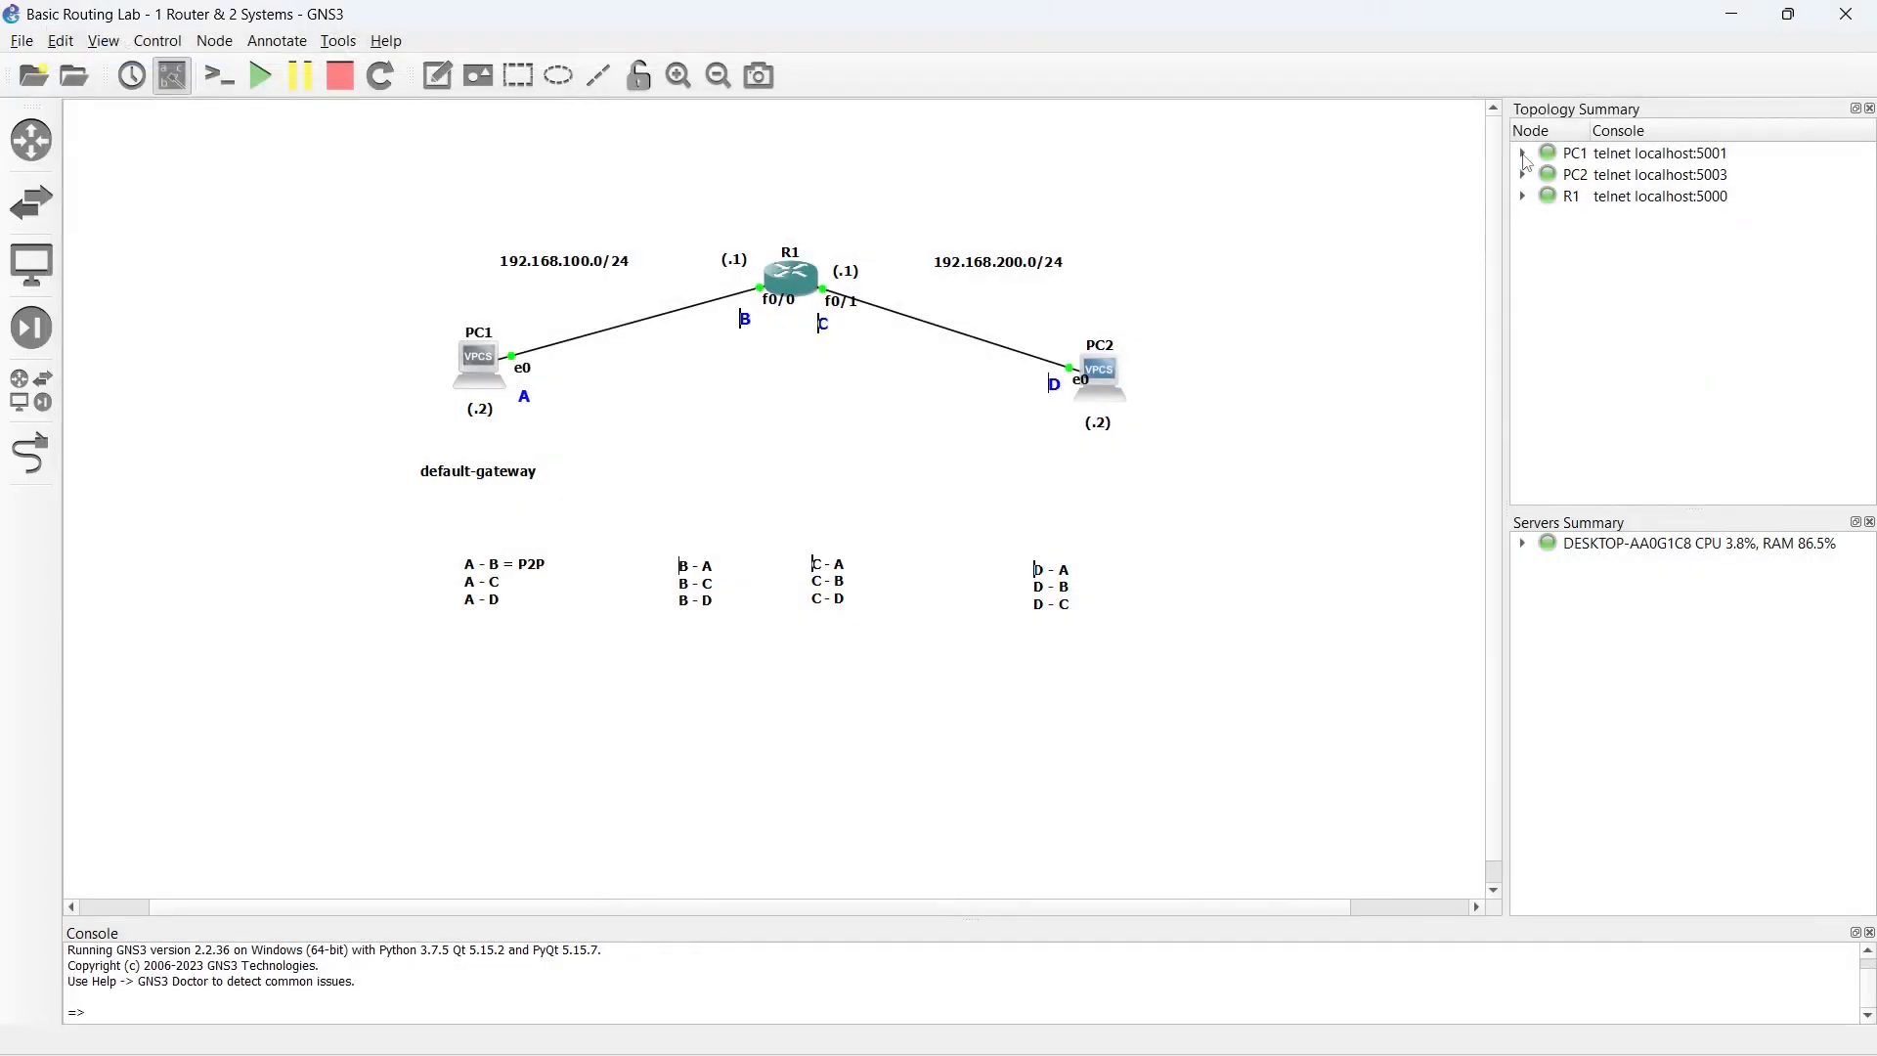
double_click(479, 373)
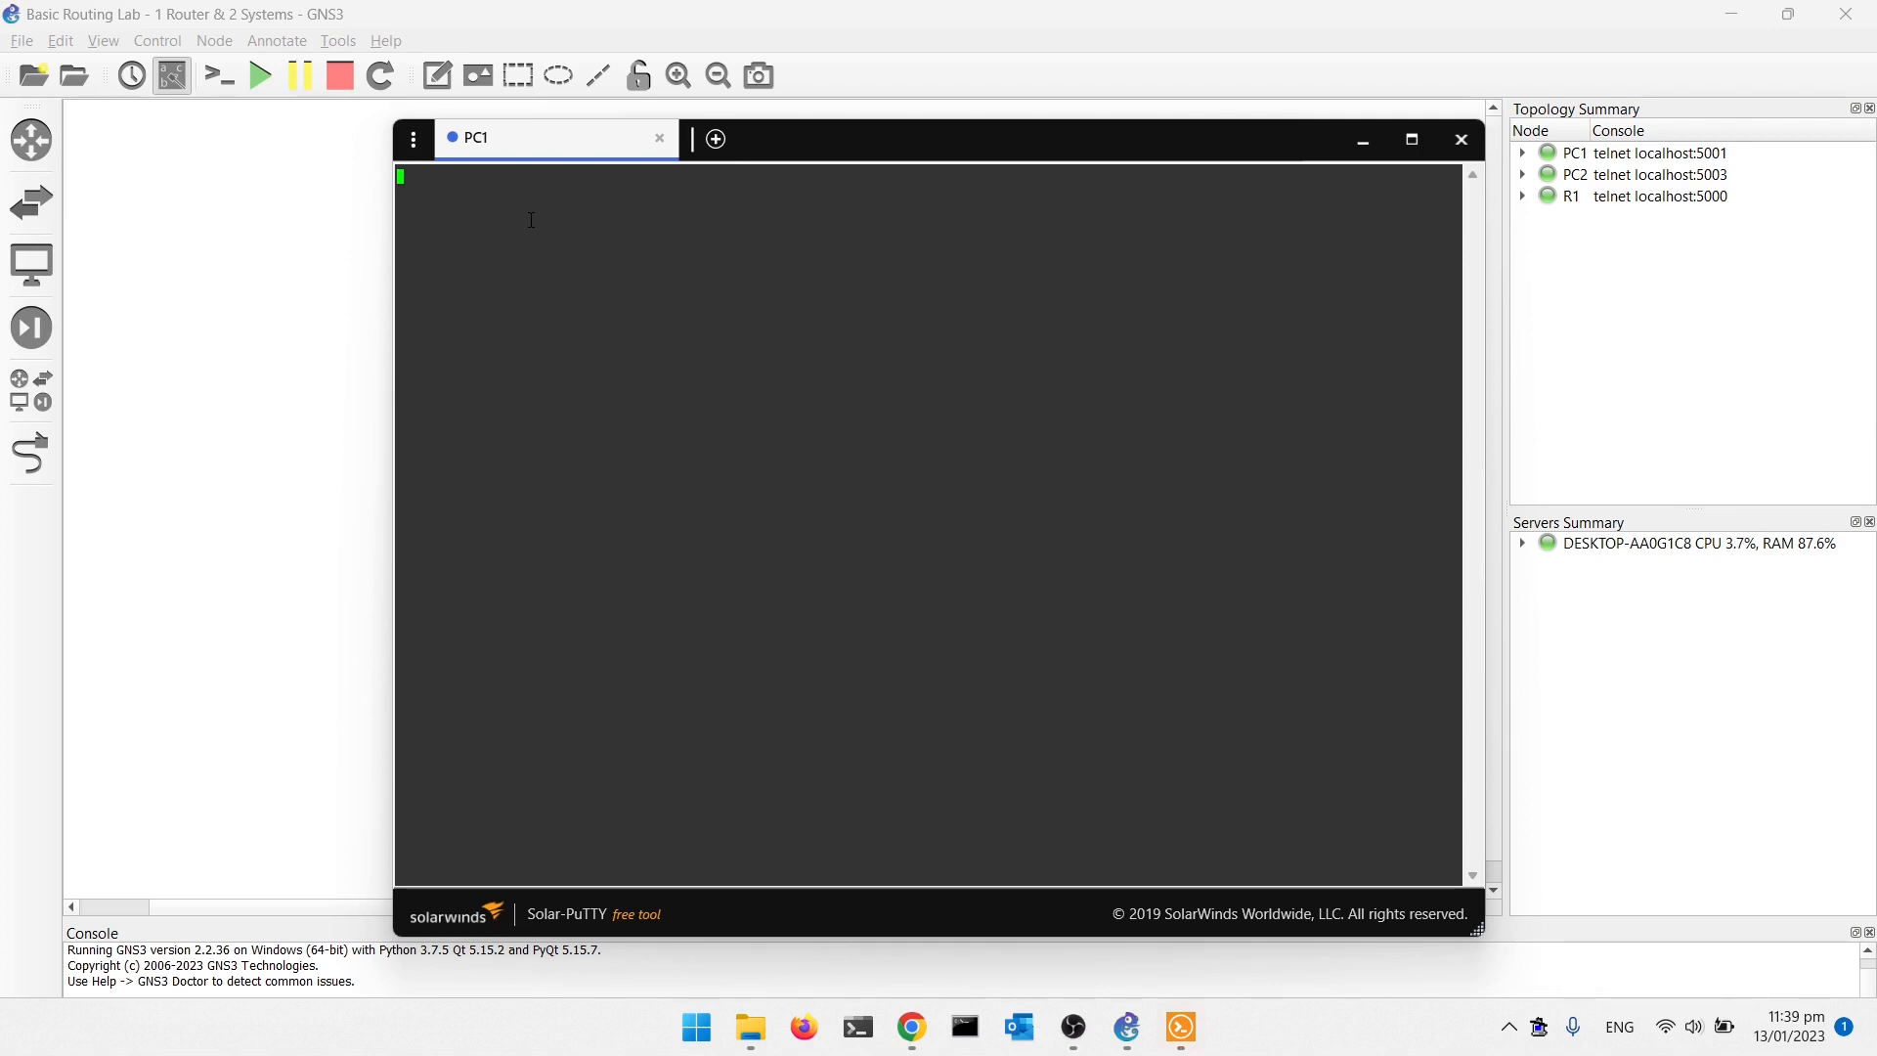
left_click(1462, 139)
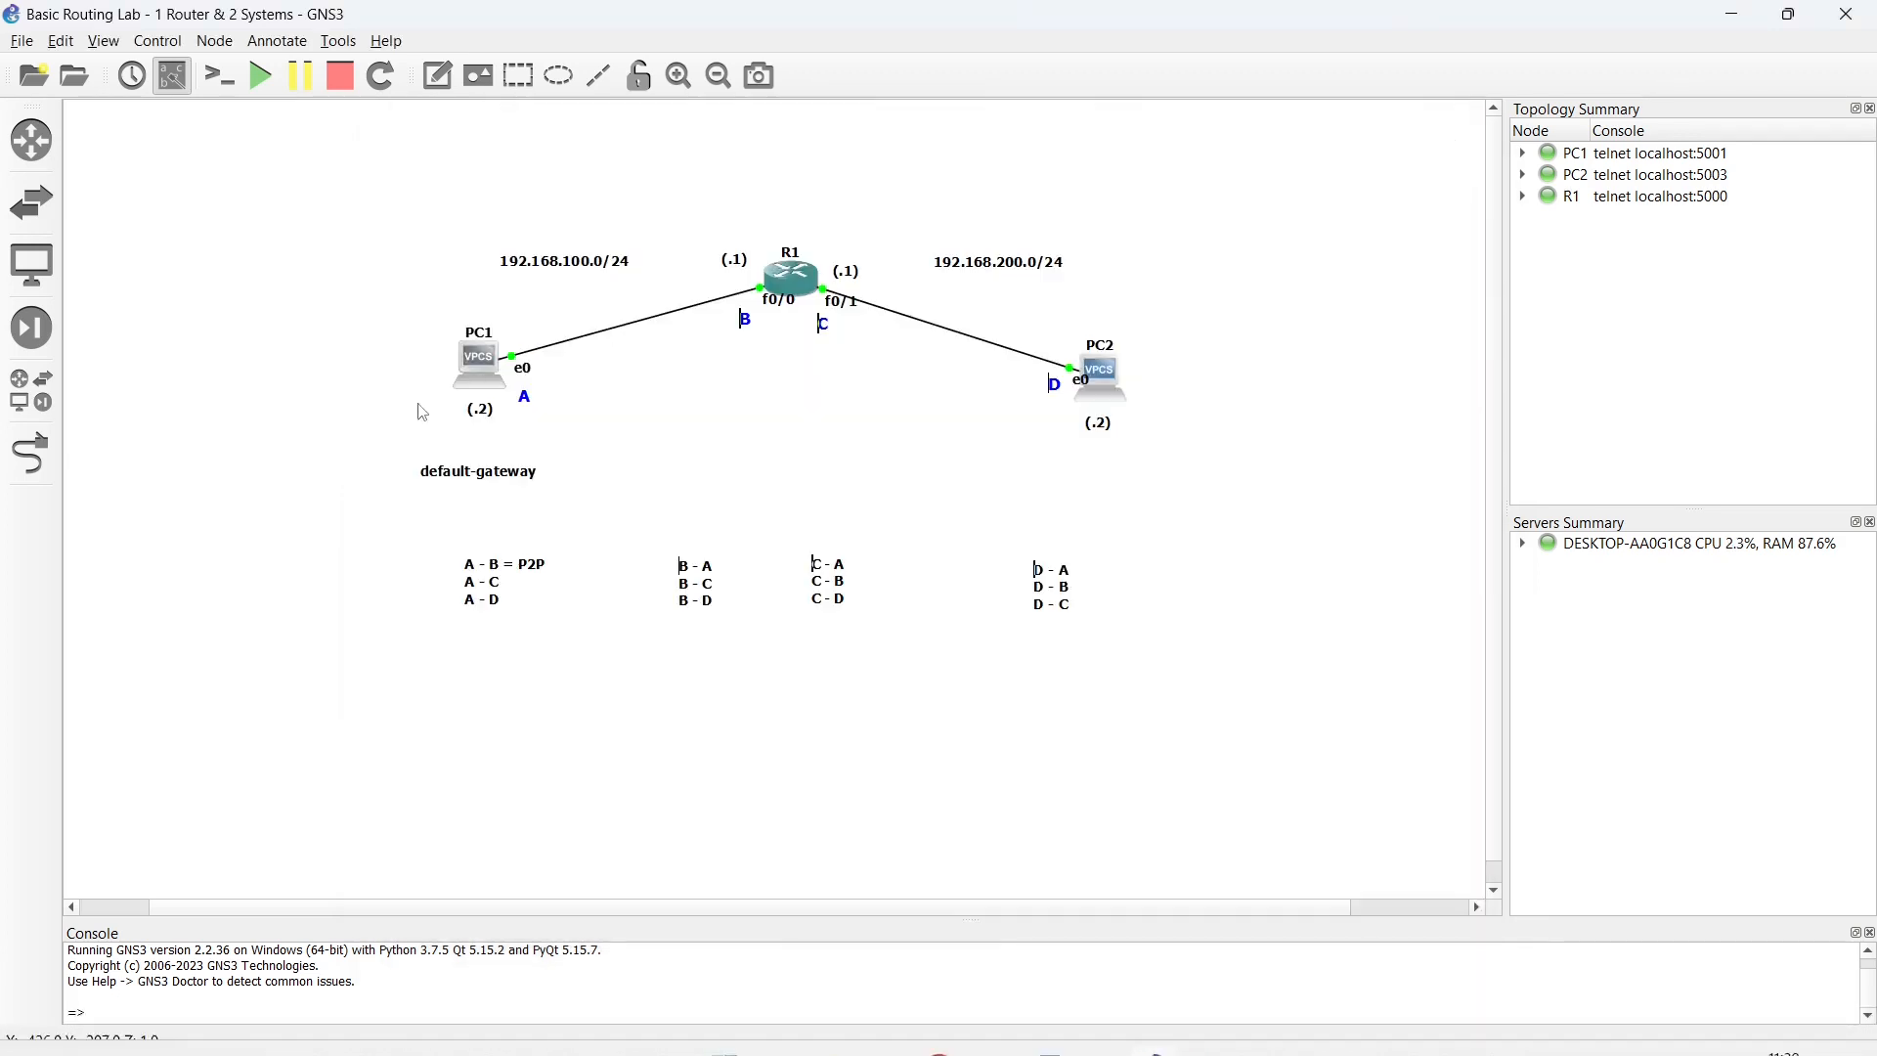
- Stop and start PC1, and open its console in a maximized Solar-PuTTY window
right_click(470, 376)
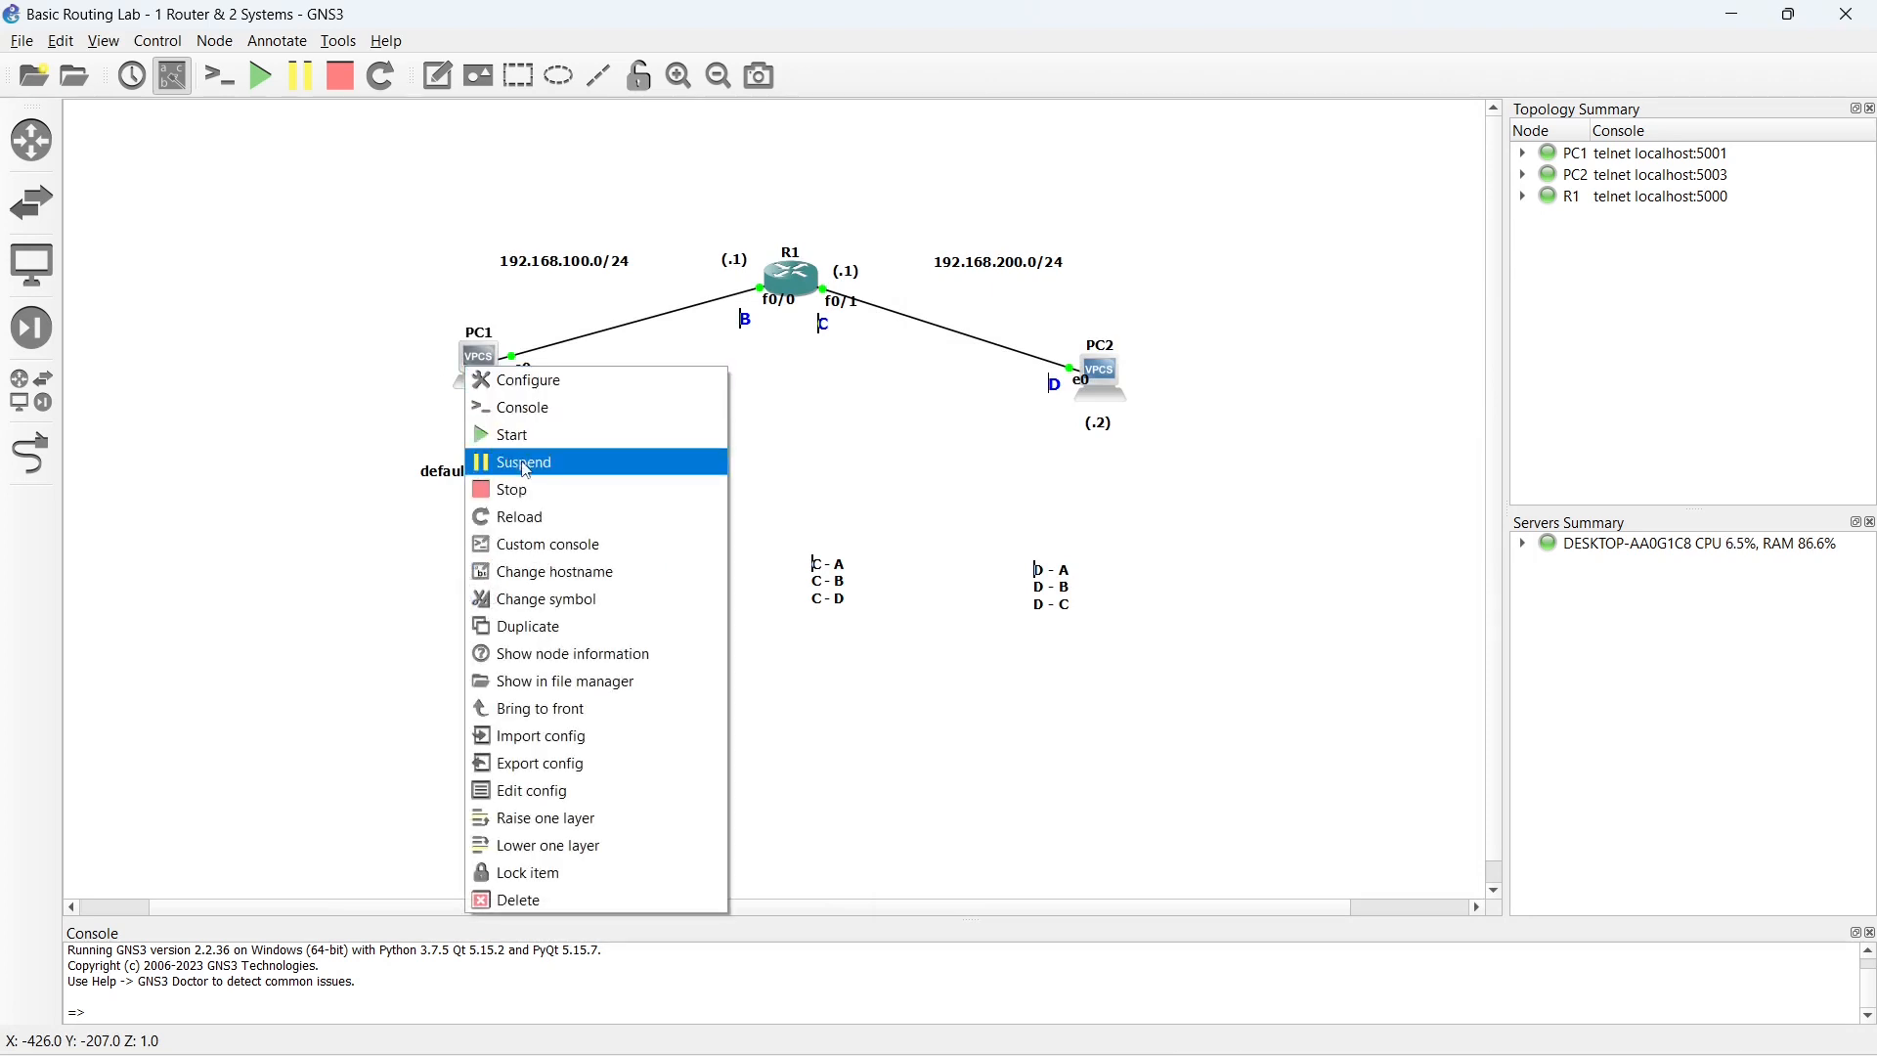
left_click(538, 499)
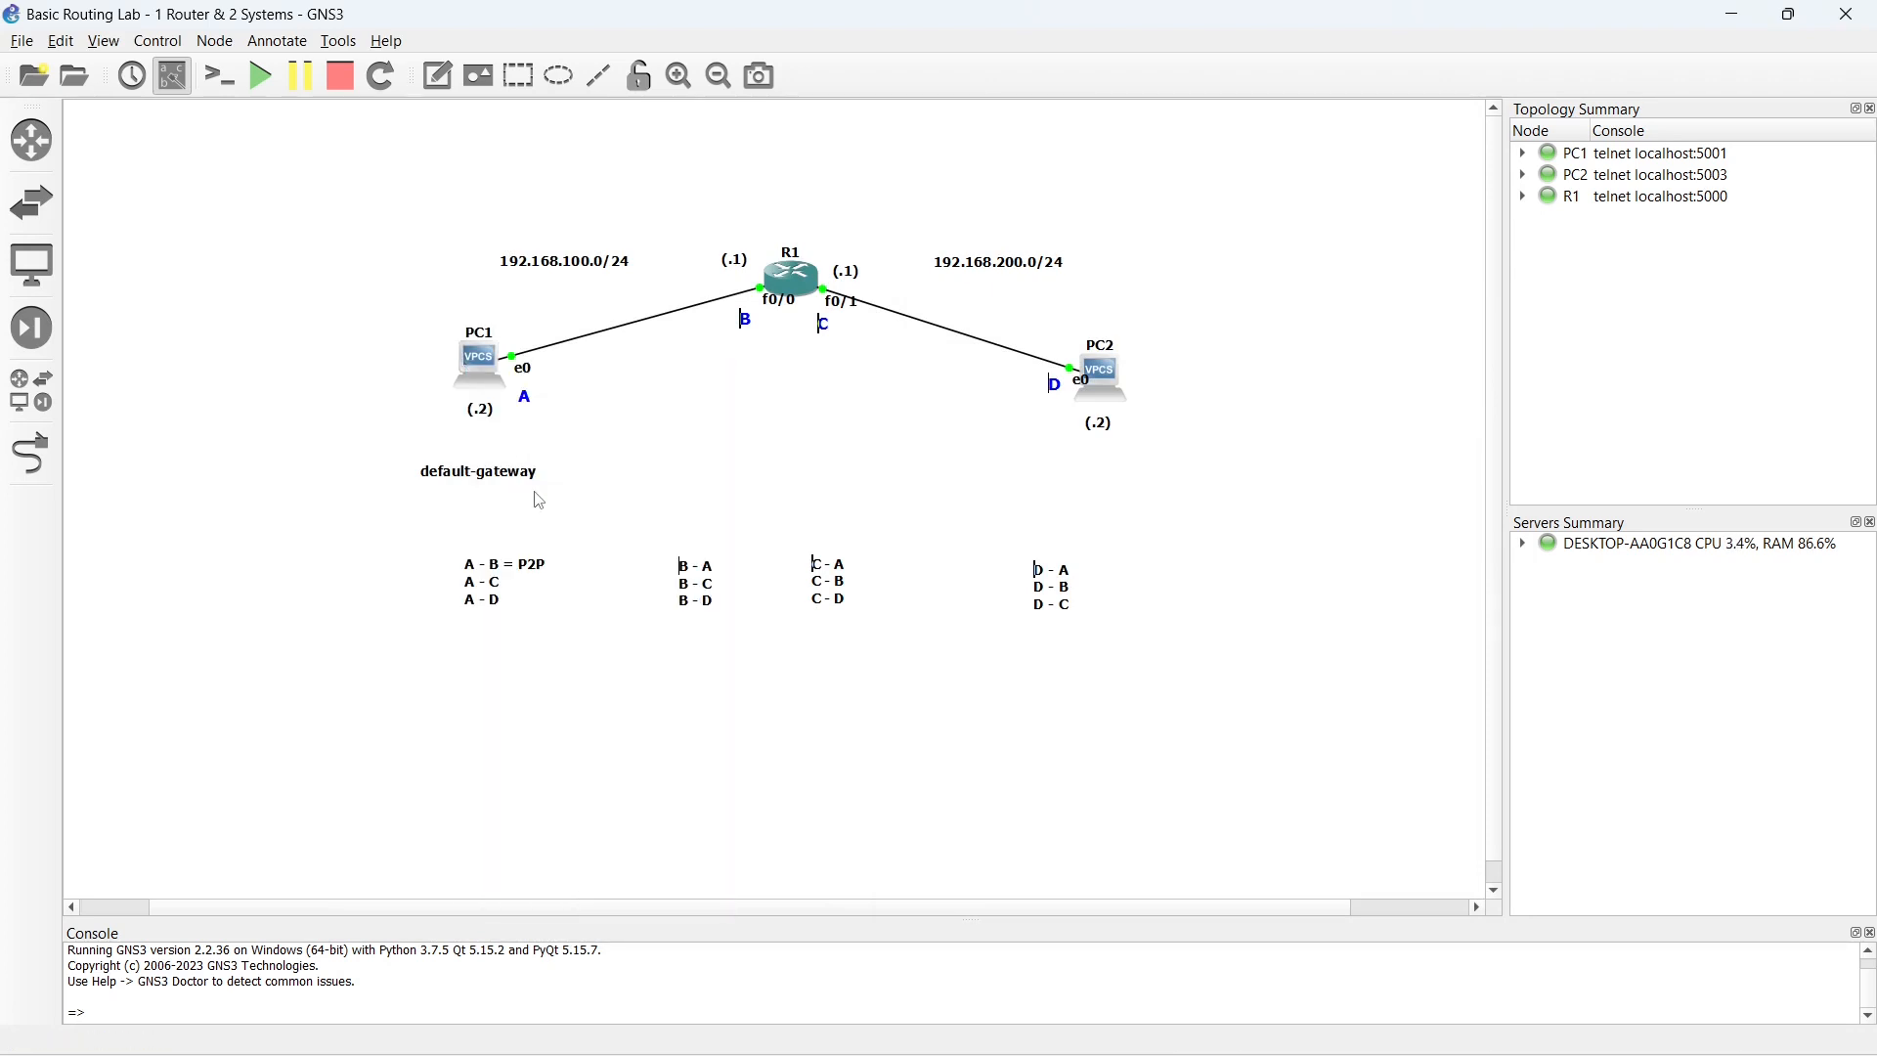
right_click(470, 365)
left_click(528, 431)
left_click(484, 376)
double_click(480, 368)
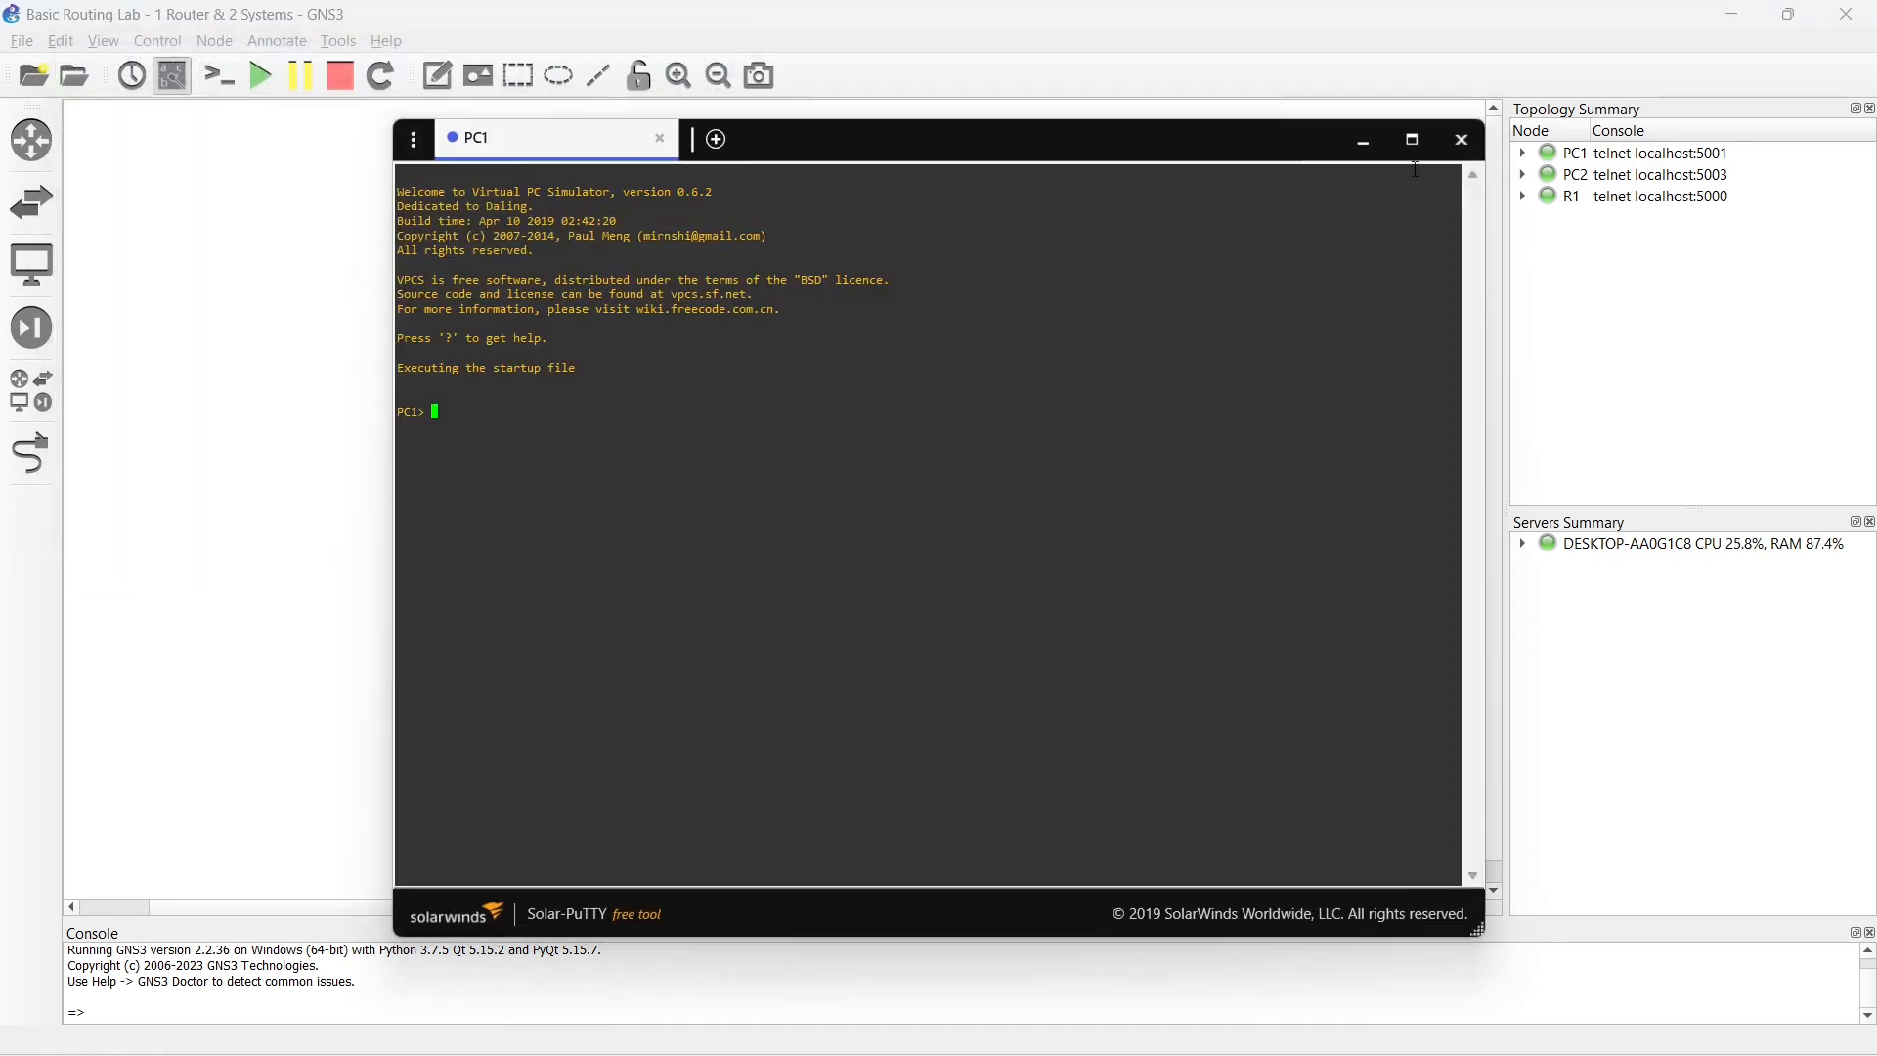
left_click(1413, 139)
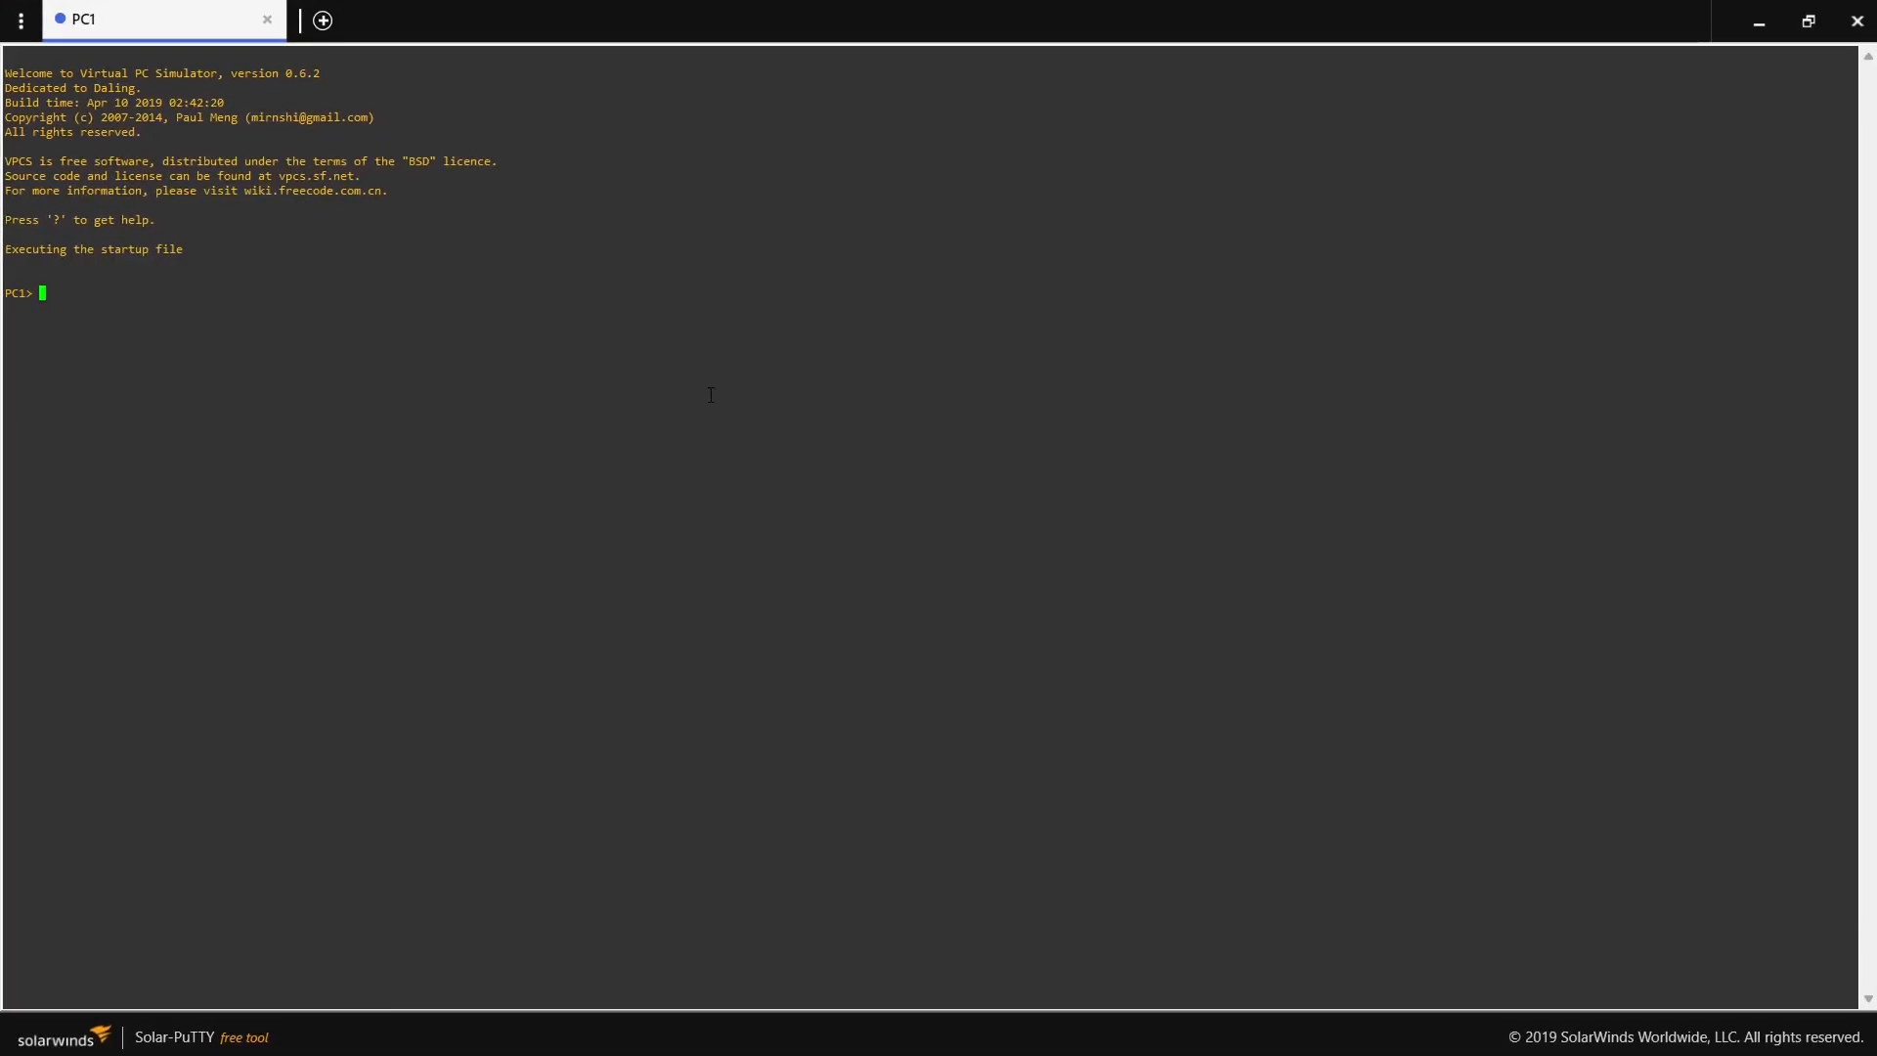
- Assign PC1 the address 192.168.100.2/24 with the ip command
key("Return")
type("ip ")
type("192.16")
type("8")
type(".100.")
type("1")
key("BackSpace")
type("/24")
key("Return")
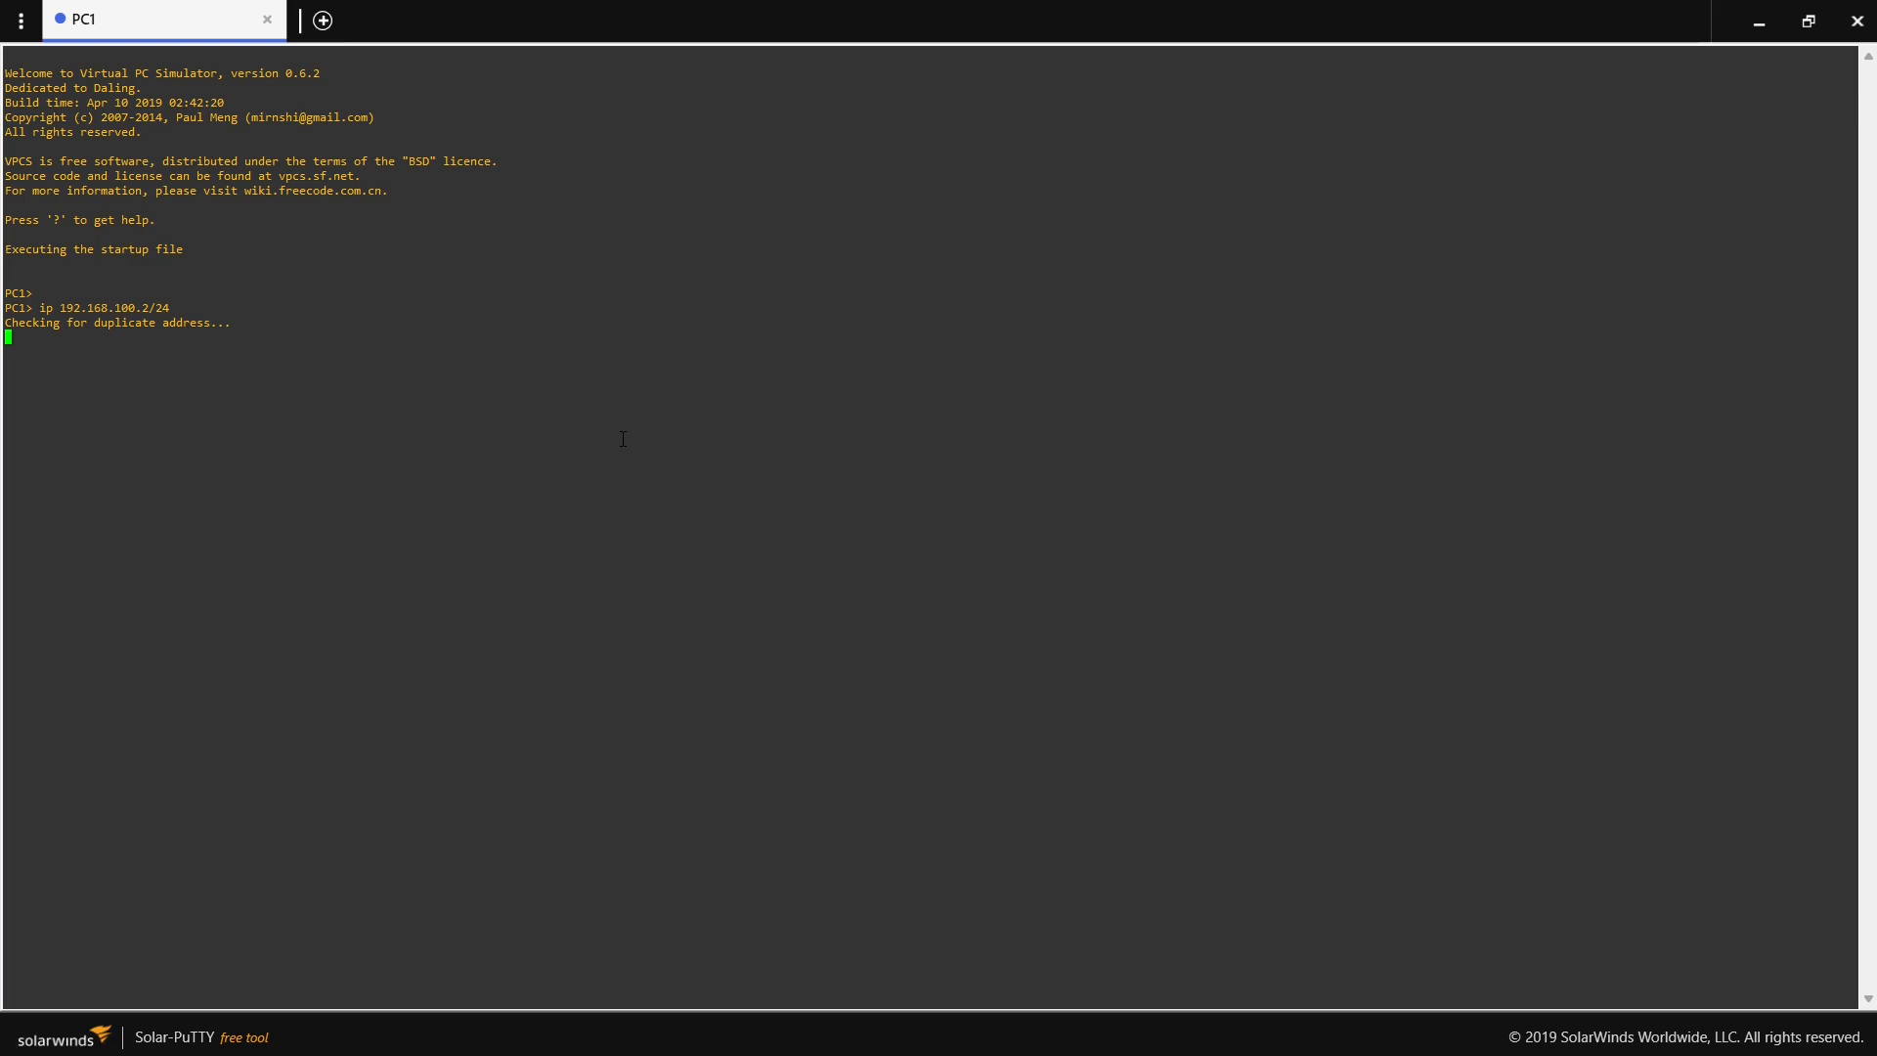
- Save PC1's startup configuration with the save command and close its console
type("save")
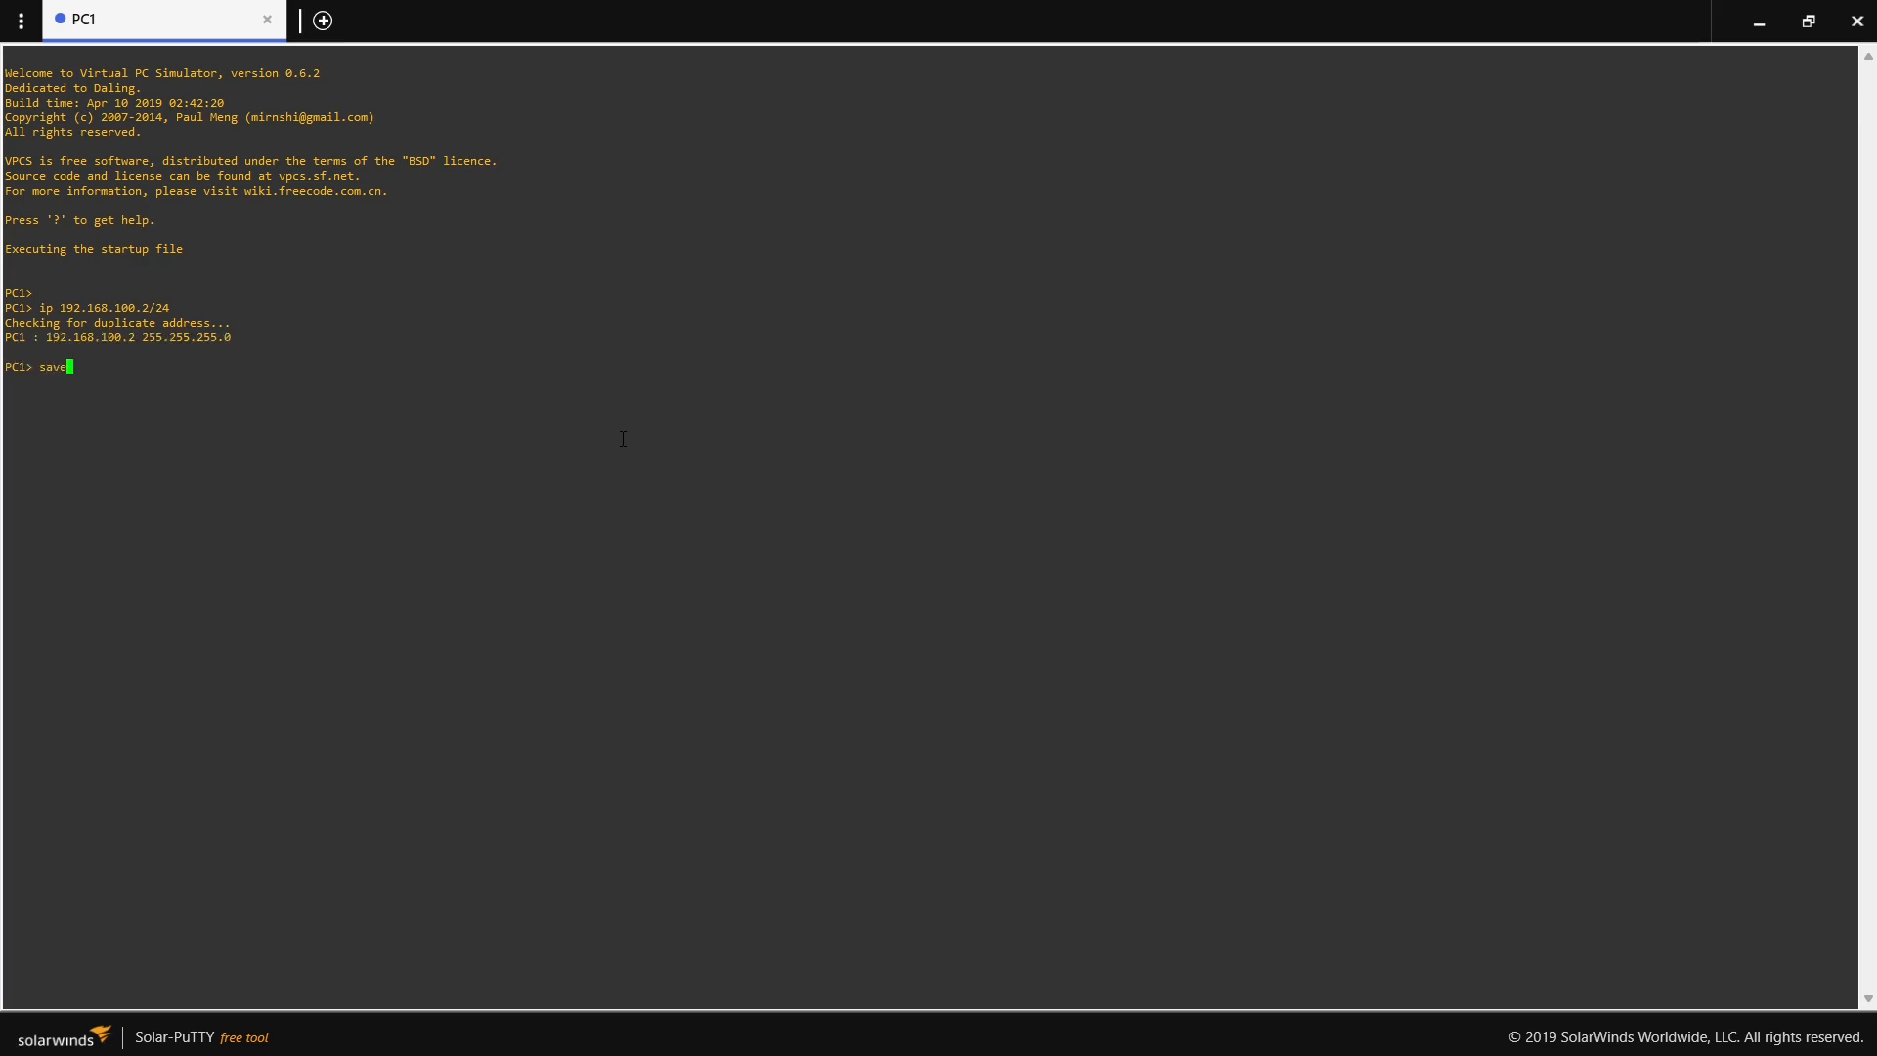
key("Return")
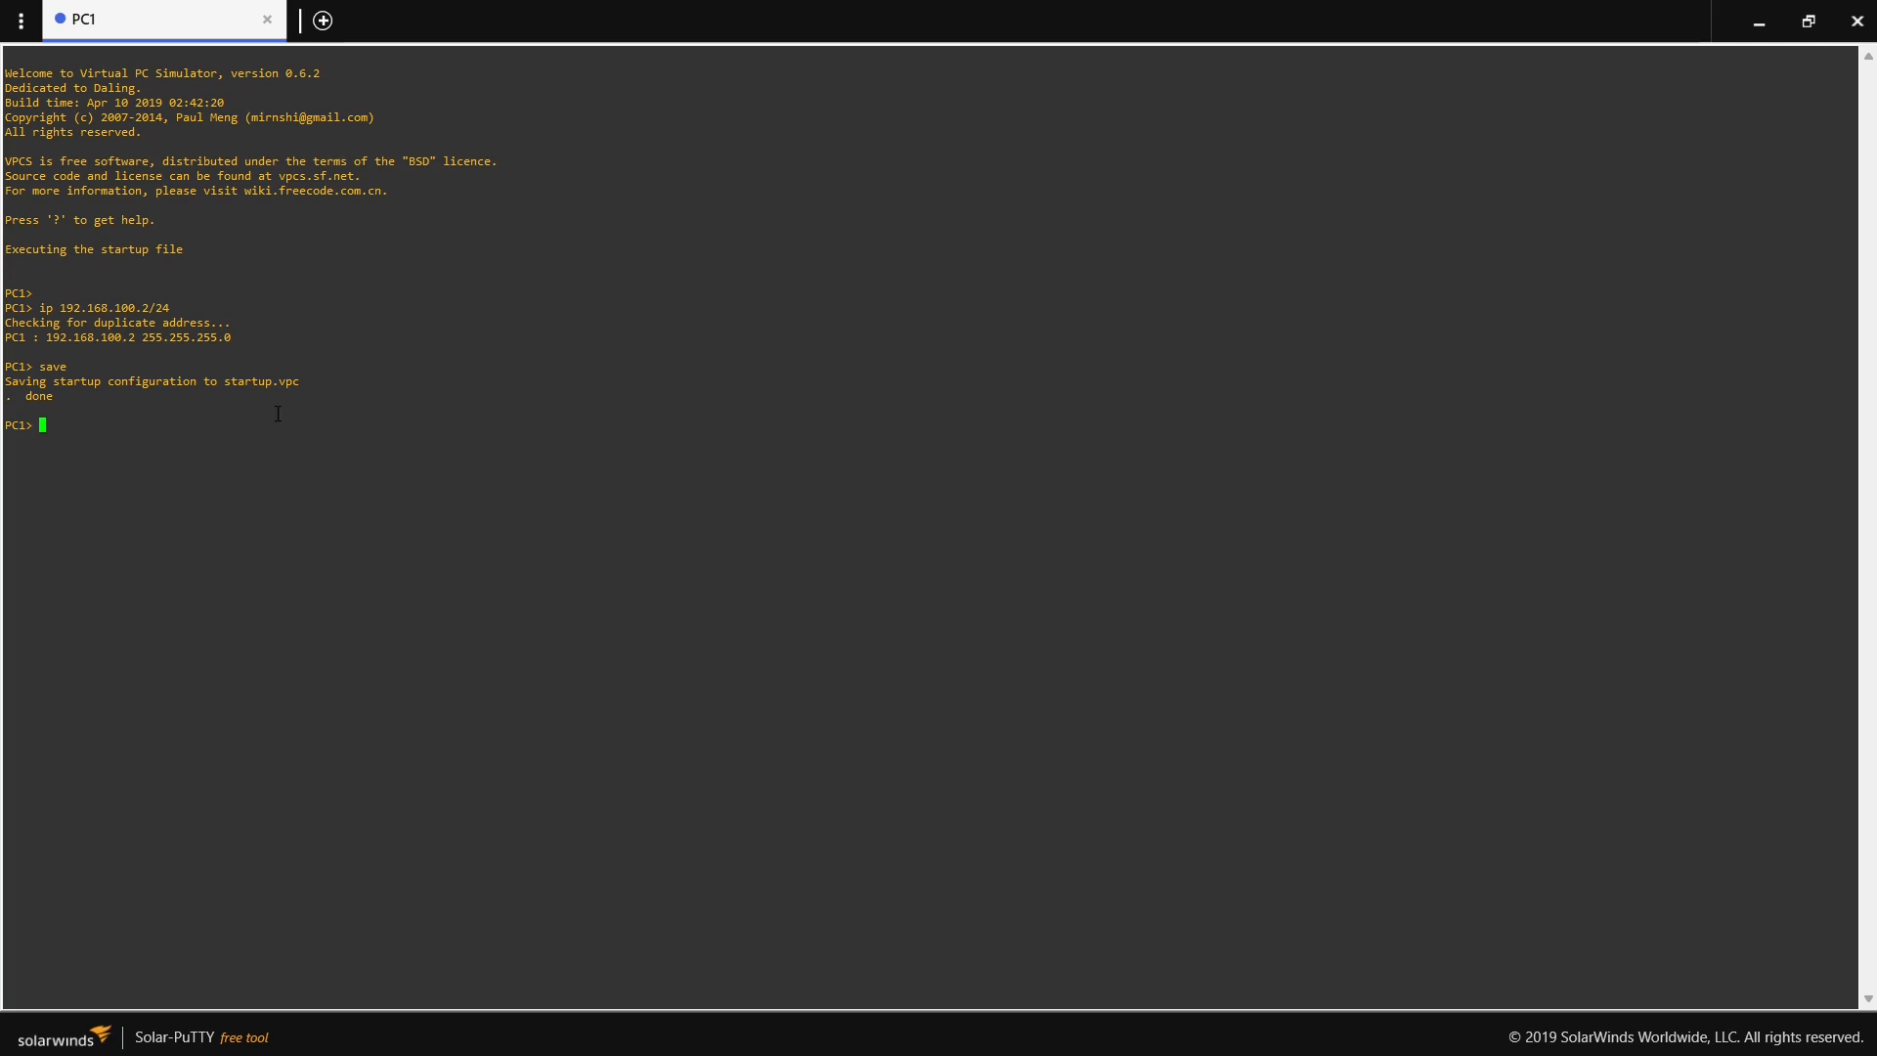
key("Return")
left_click(1857, 20)
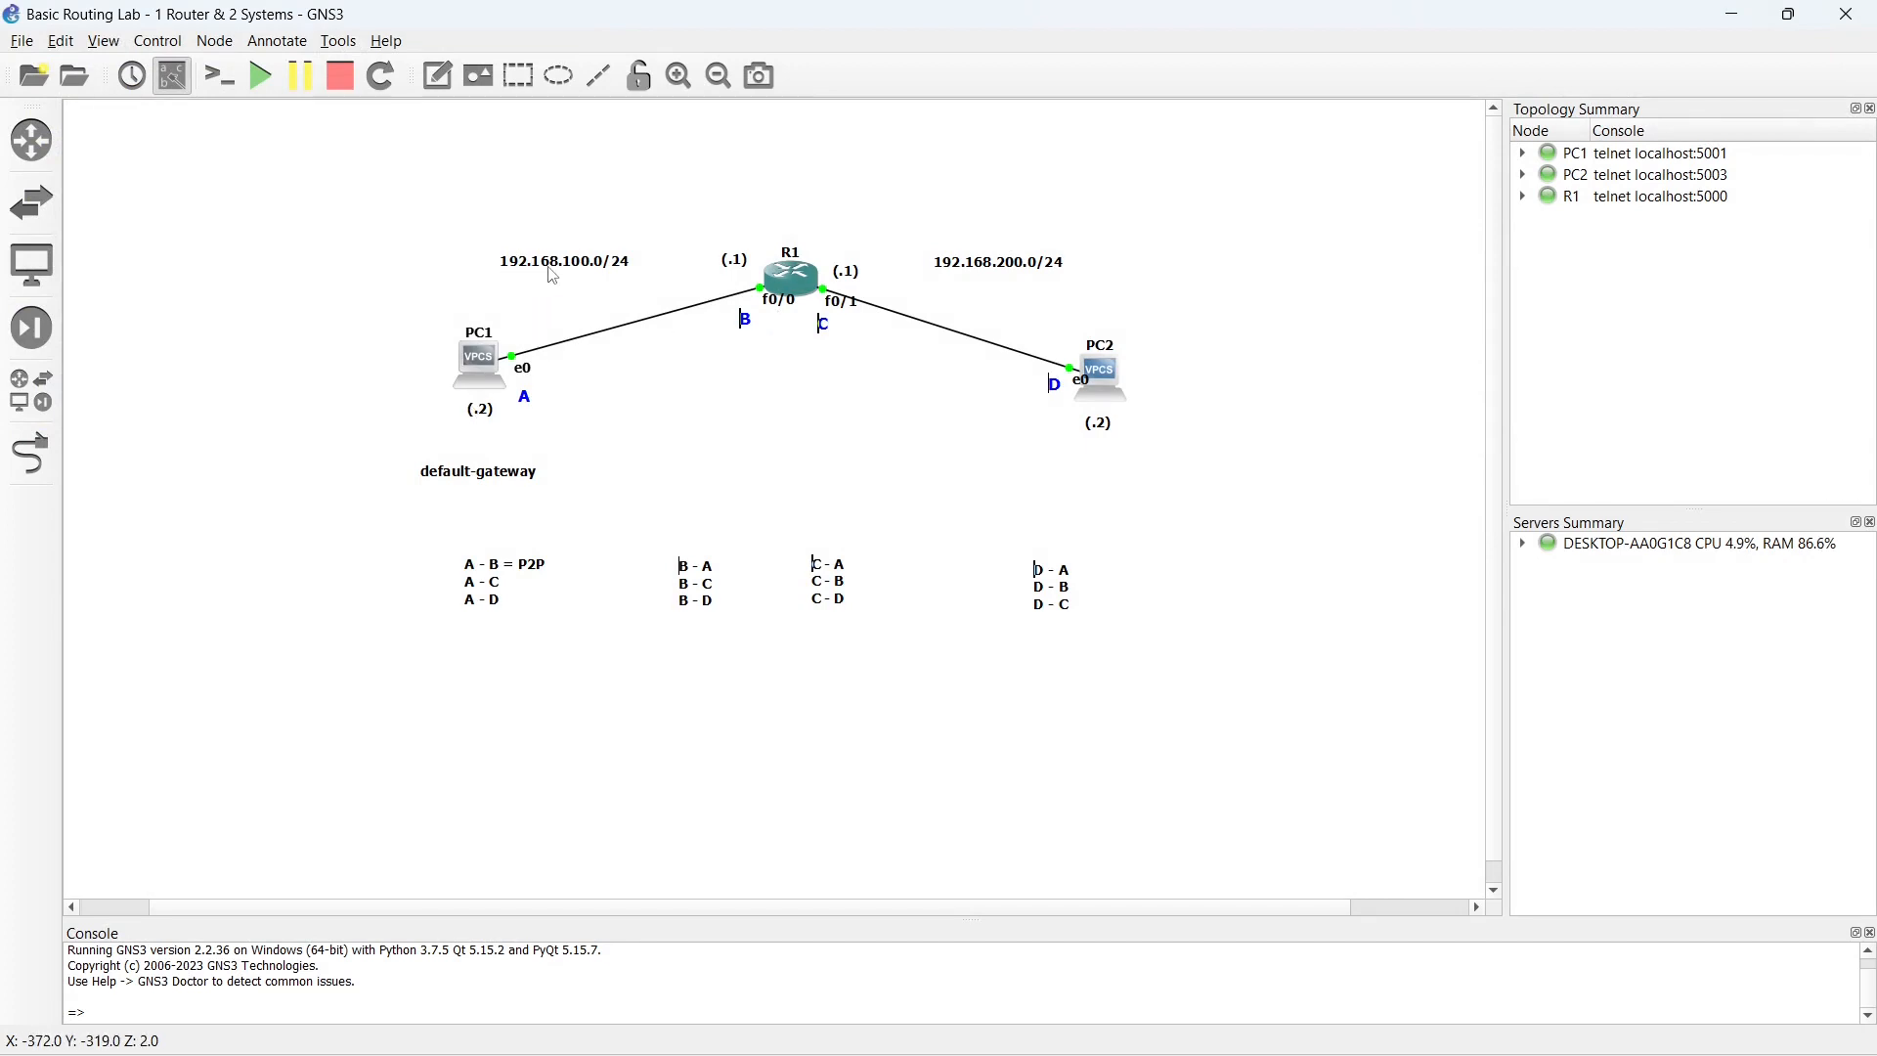
- Stop and start PC1 again, and reopen its console in Solar-PuTTY
double_click(462, 360)
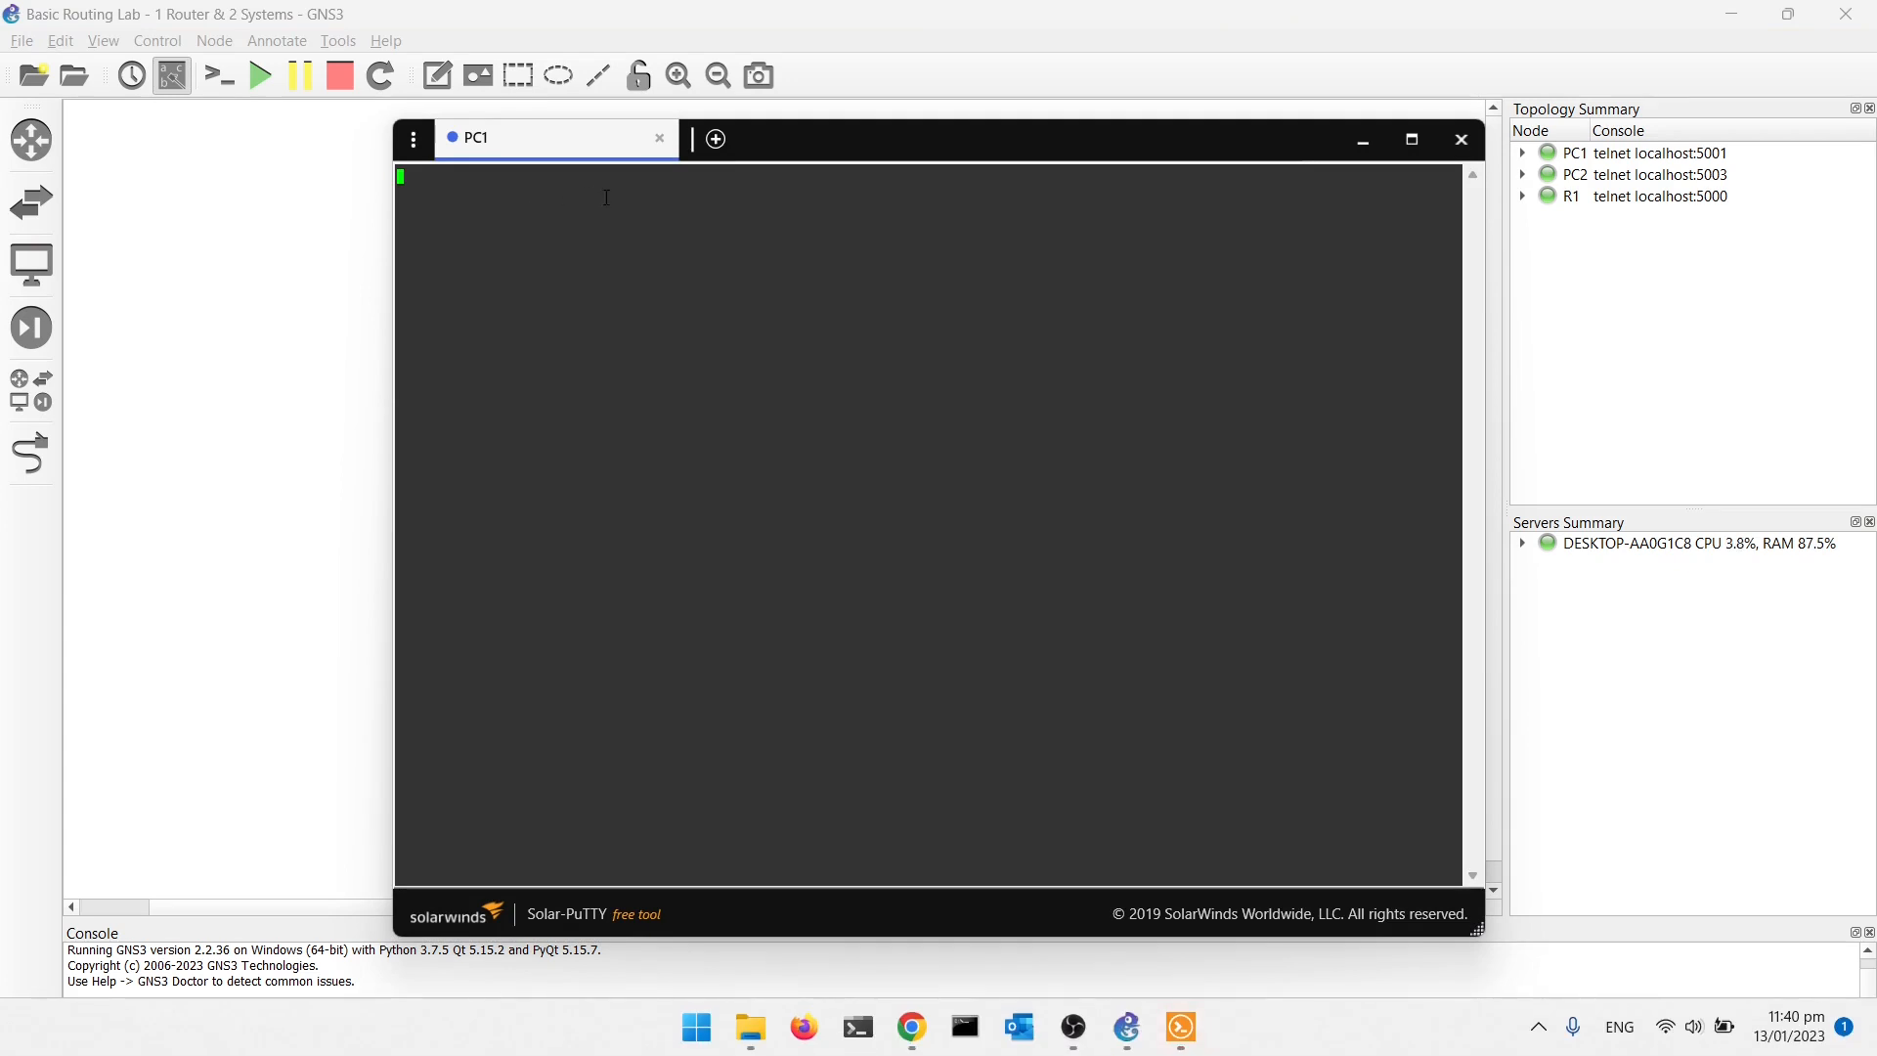
left_click(1461, 139)
right_click(481, 358)
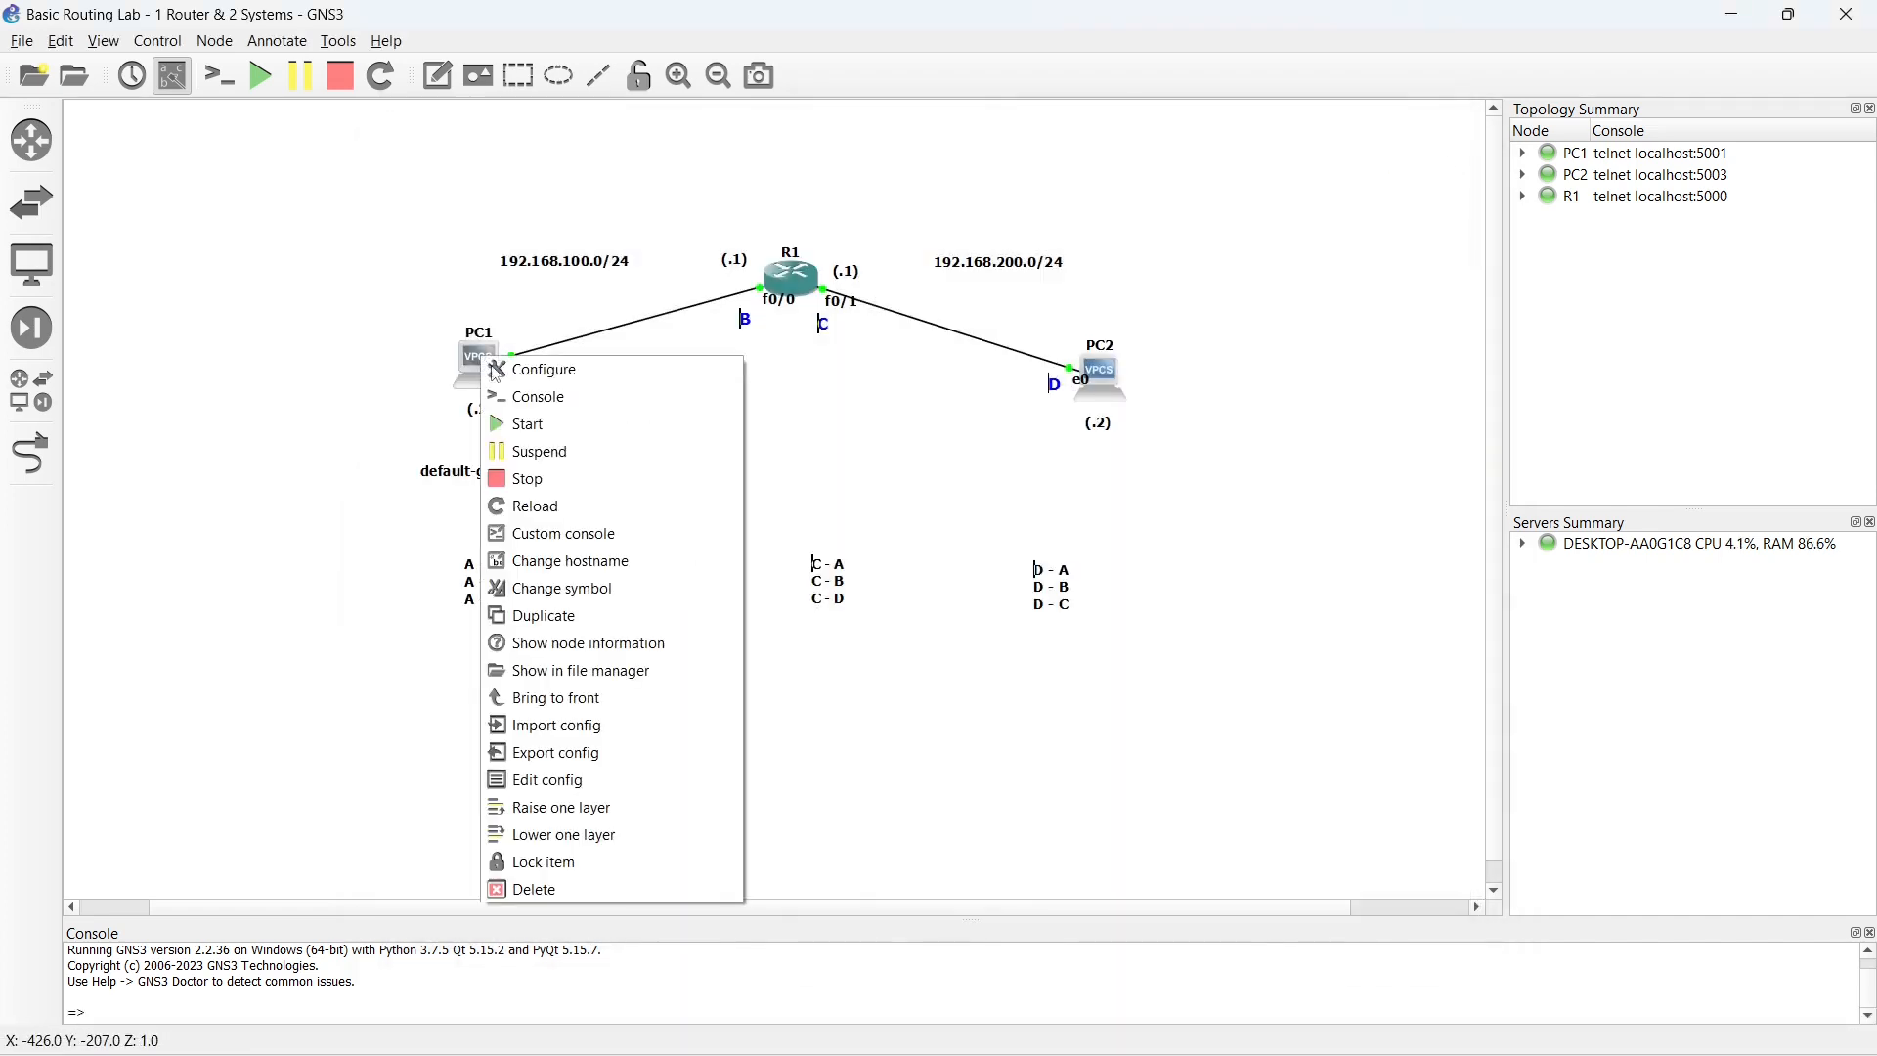
left_click(522, 478)
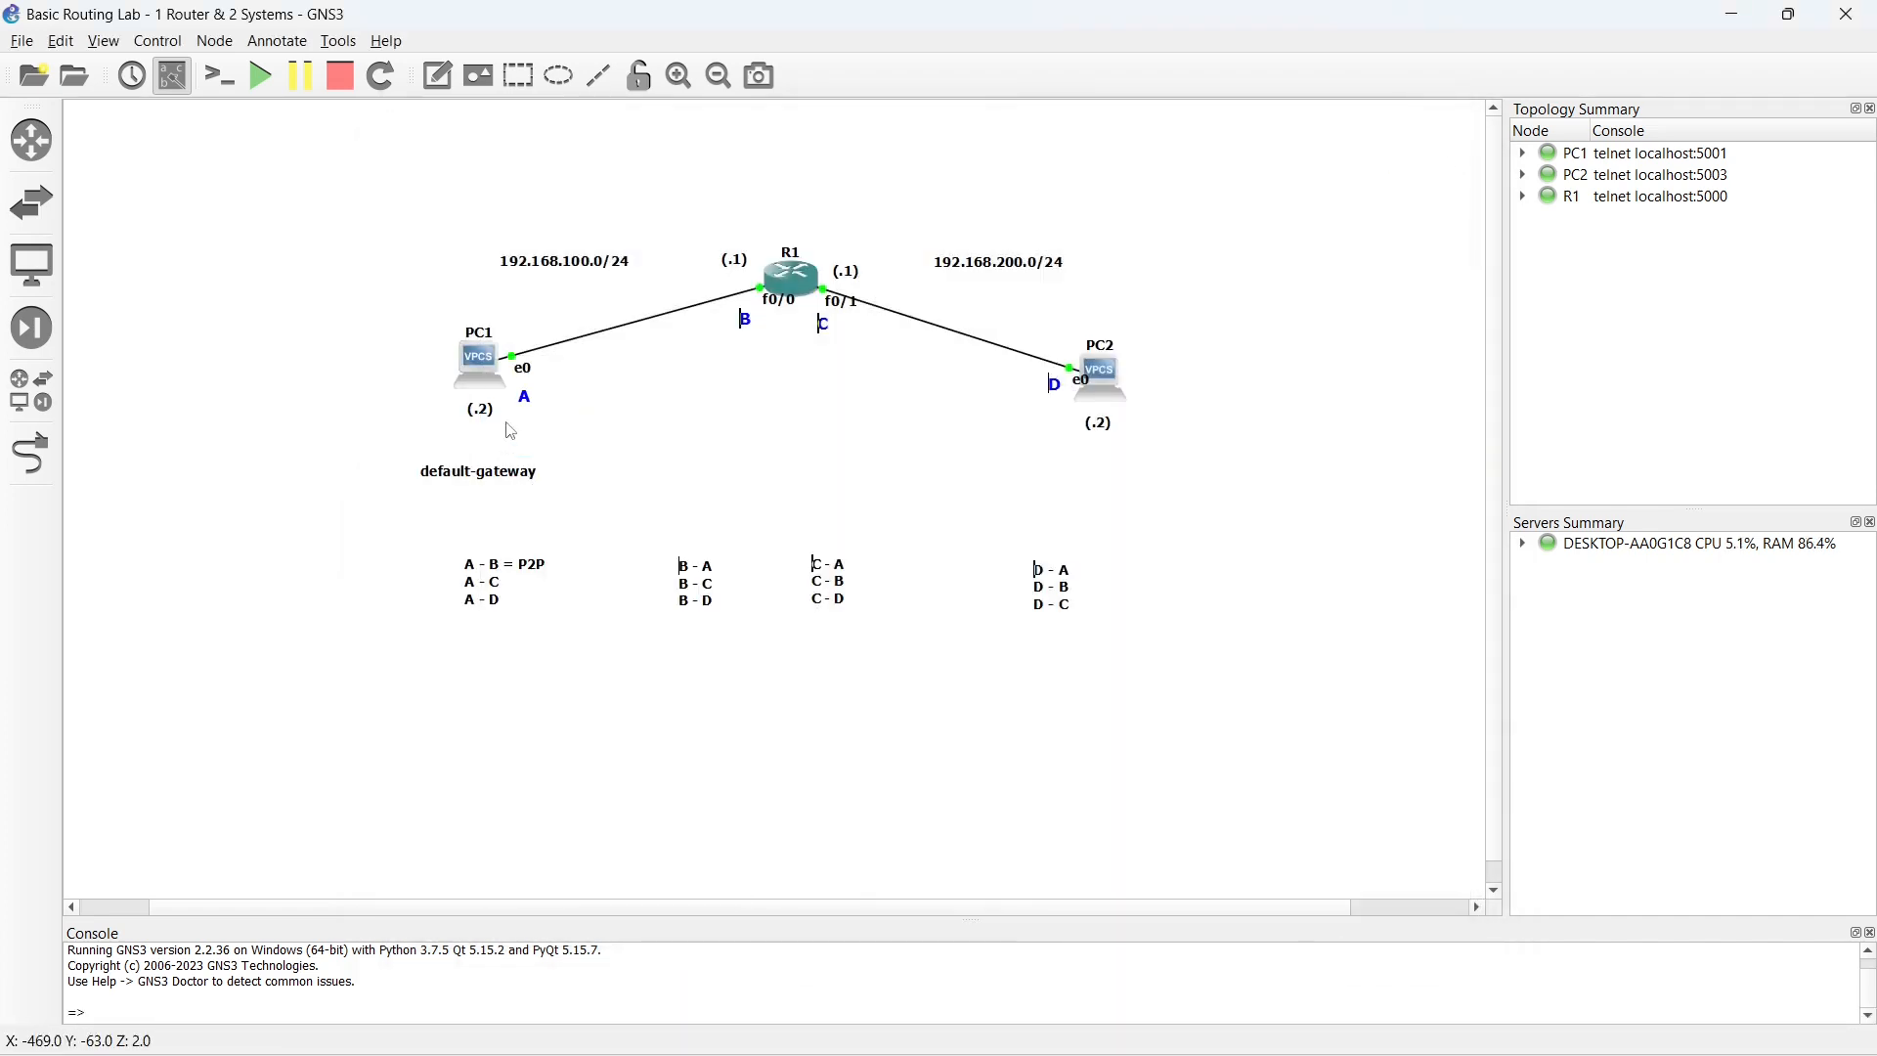
right_click(482, 371)
left_click(531, 440)
left_click(649, 447)
left_click(490, 373)
double_click(484, 364)
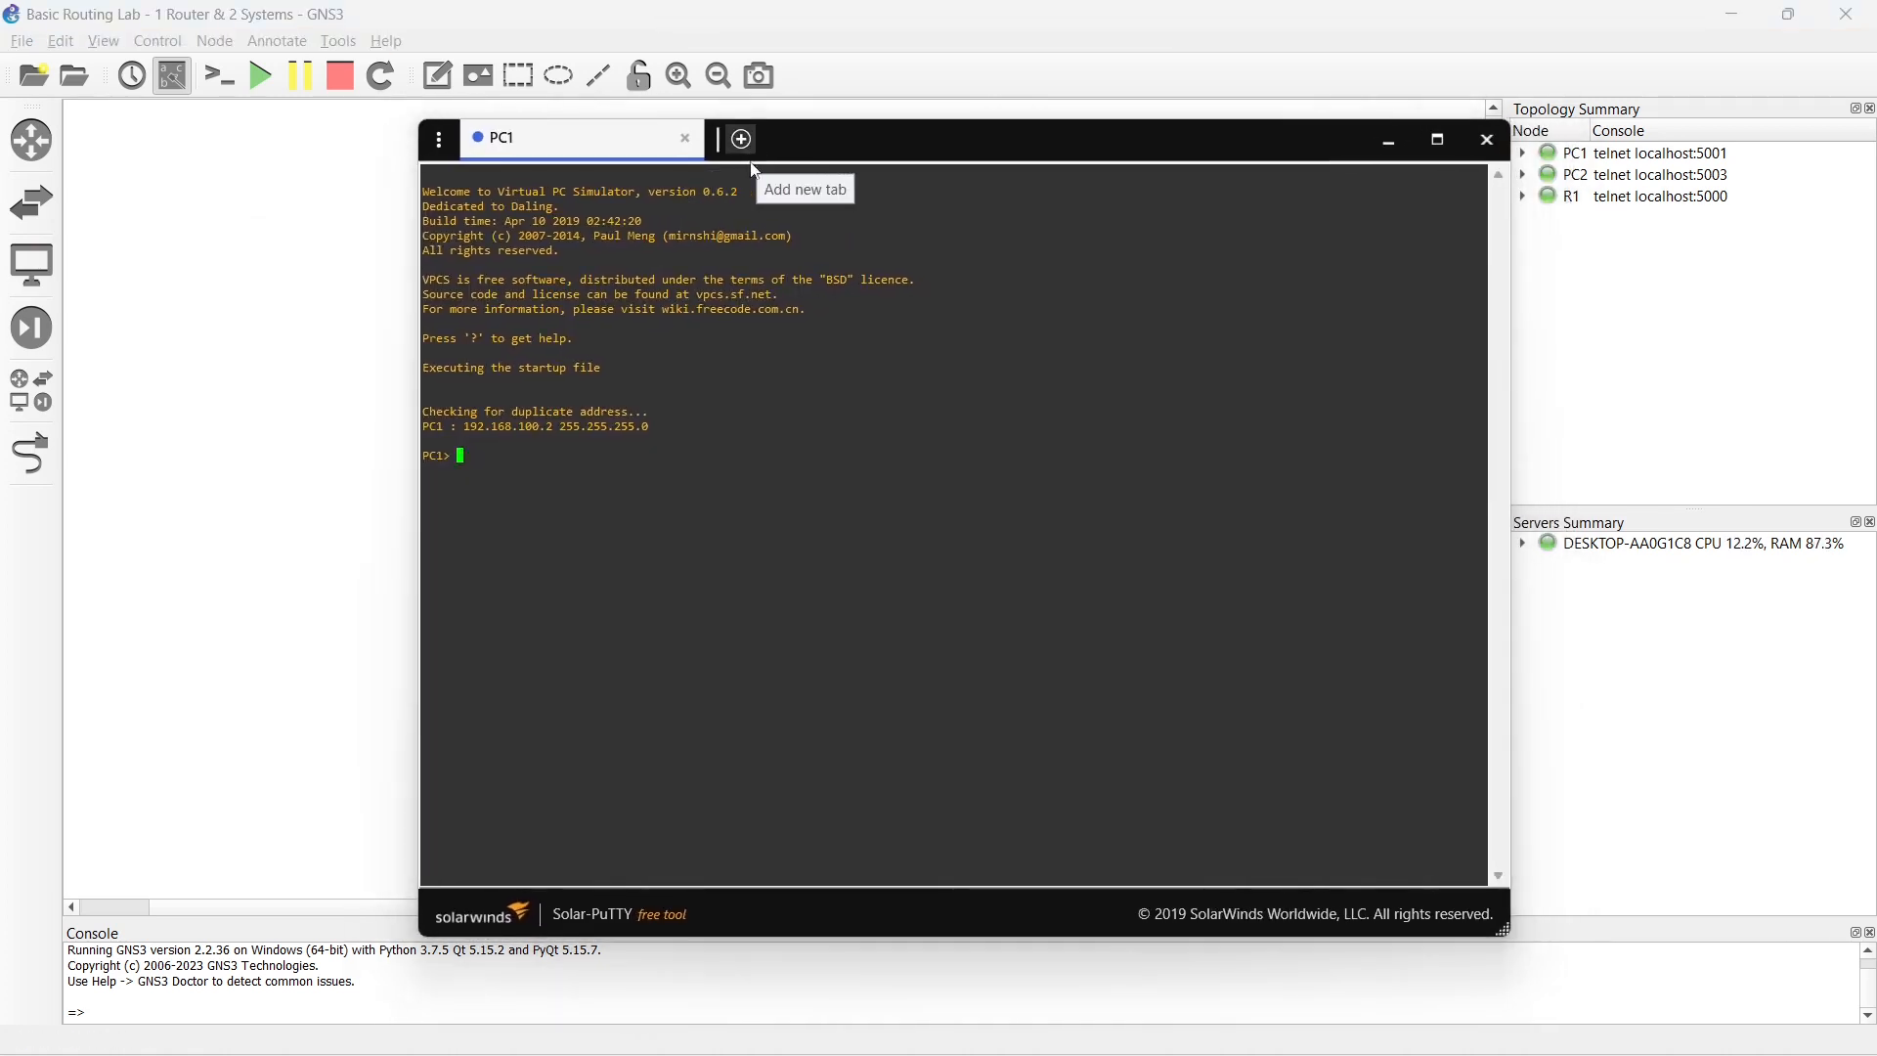
- Ping 192.168.100.1 from PC1 to test the A - B connection, and minimize the console window
key("Return")
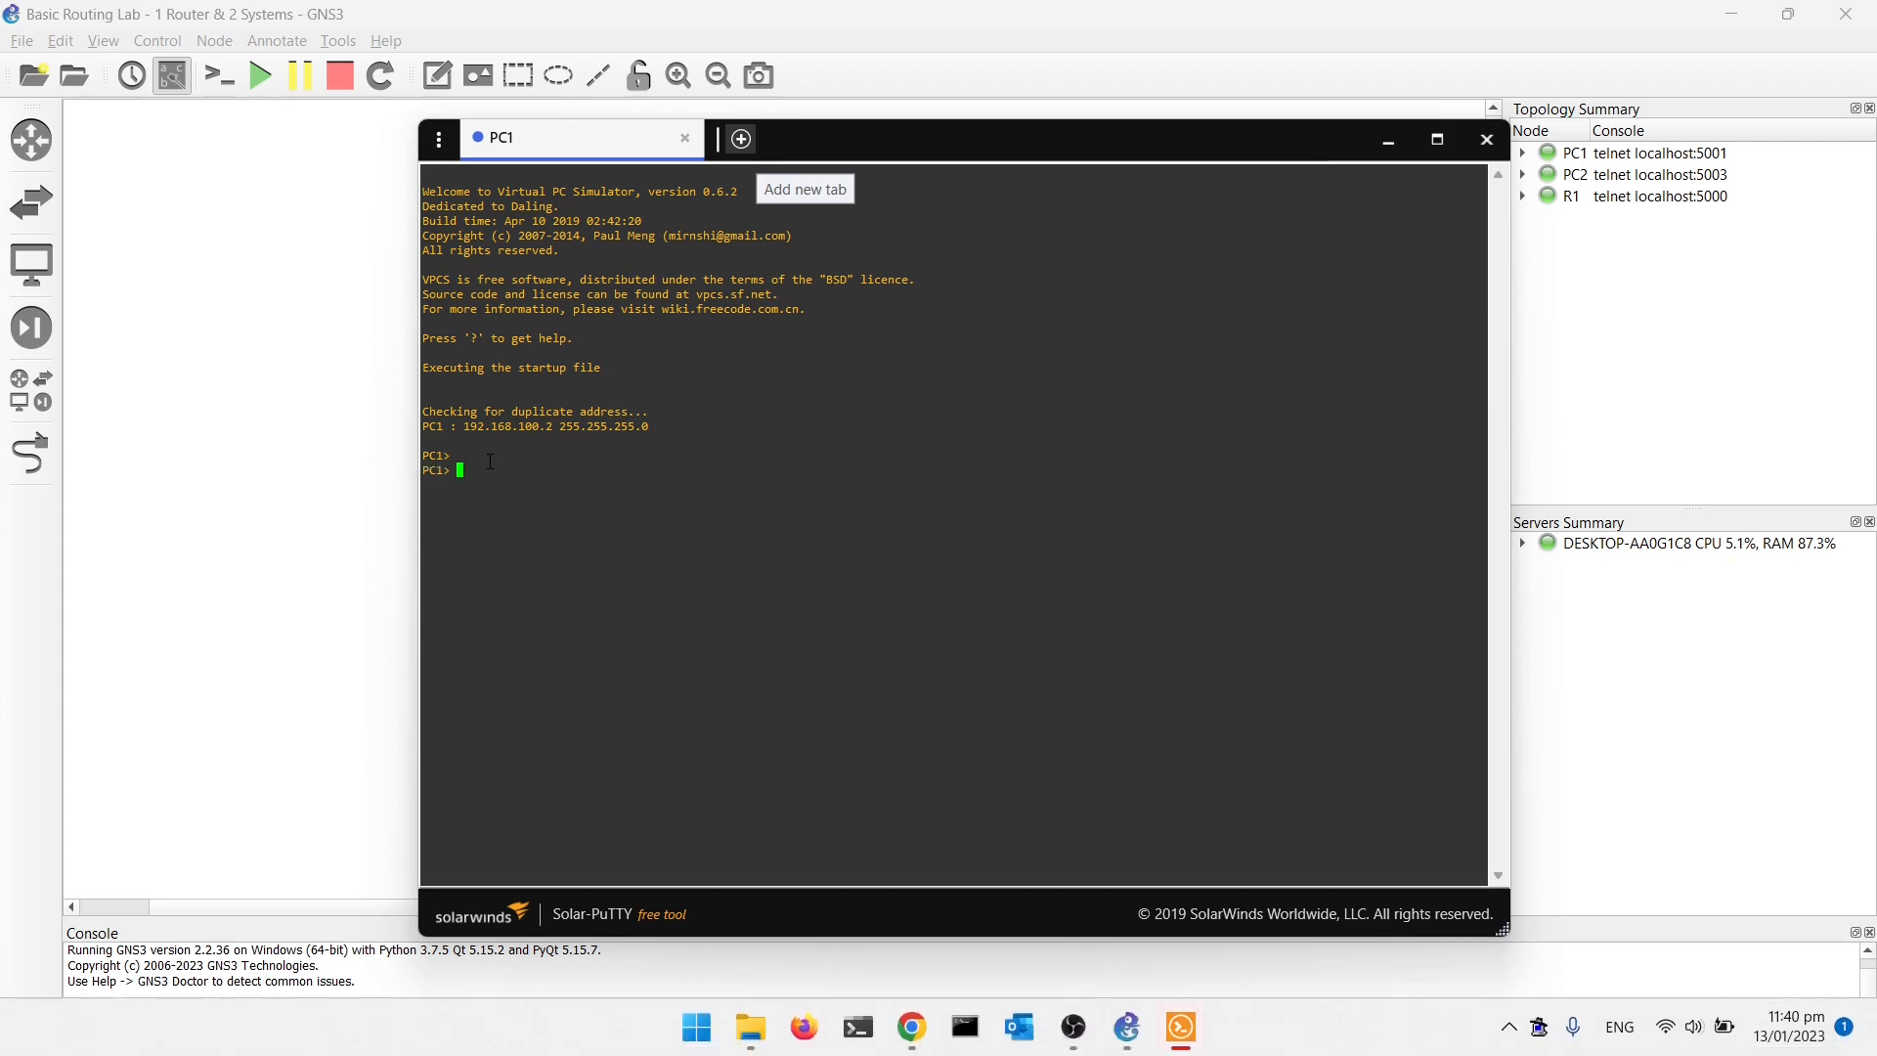
type("ping 192.168.100.1")
key("Return")
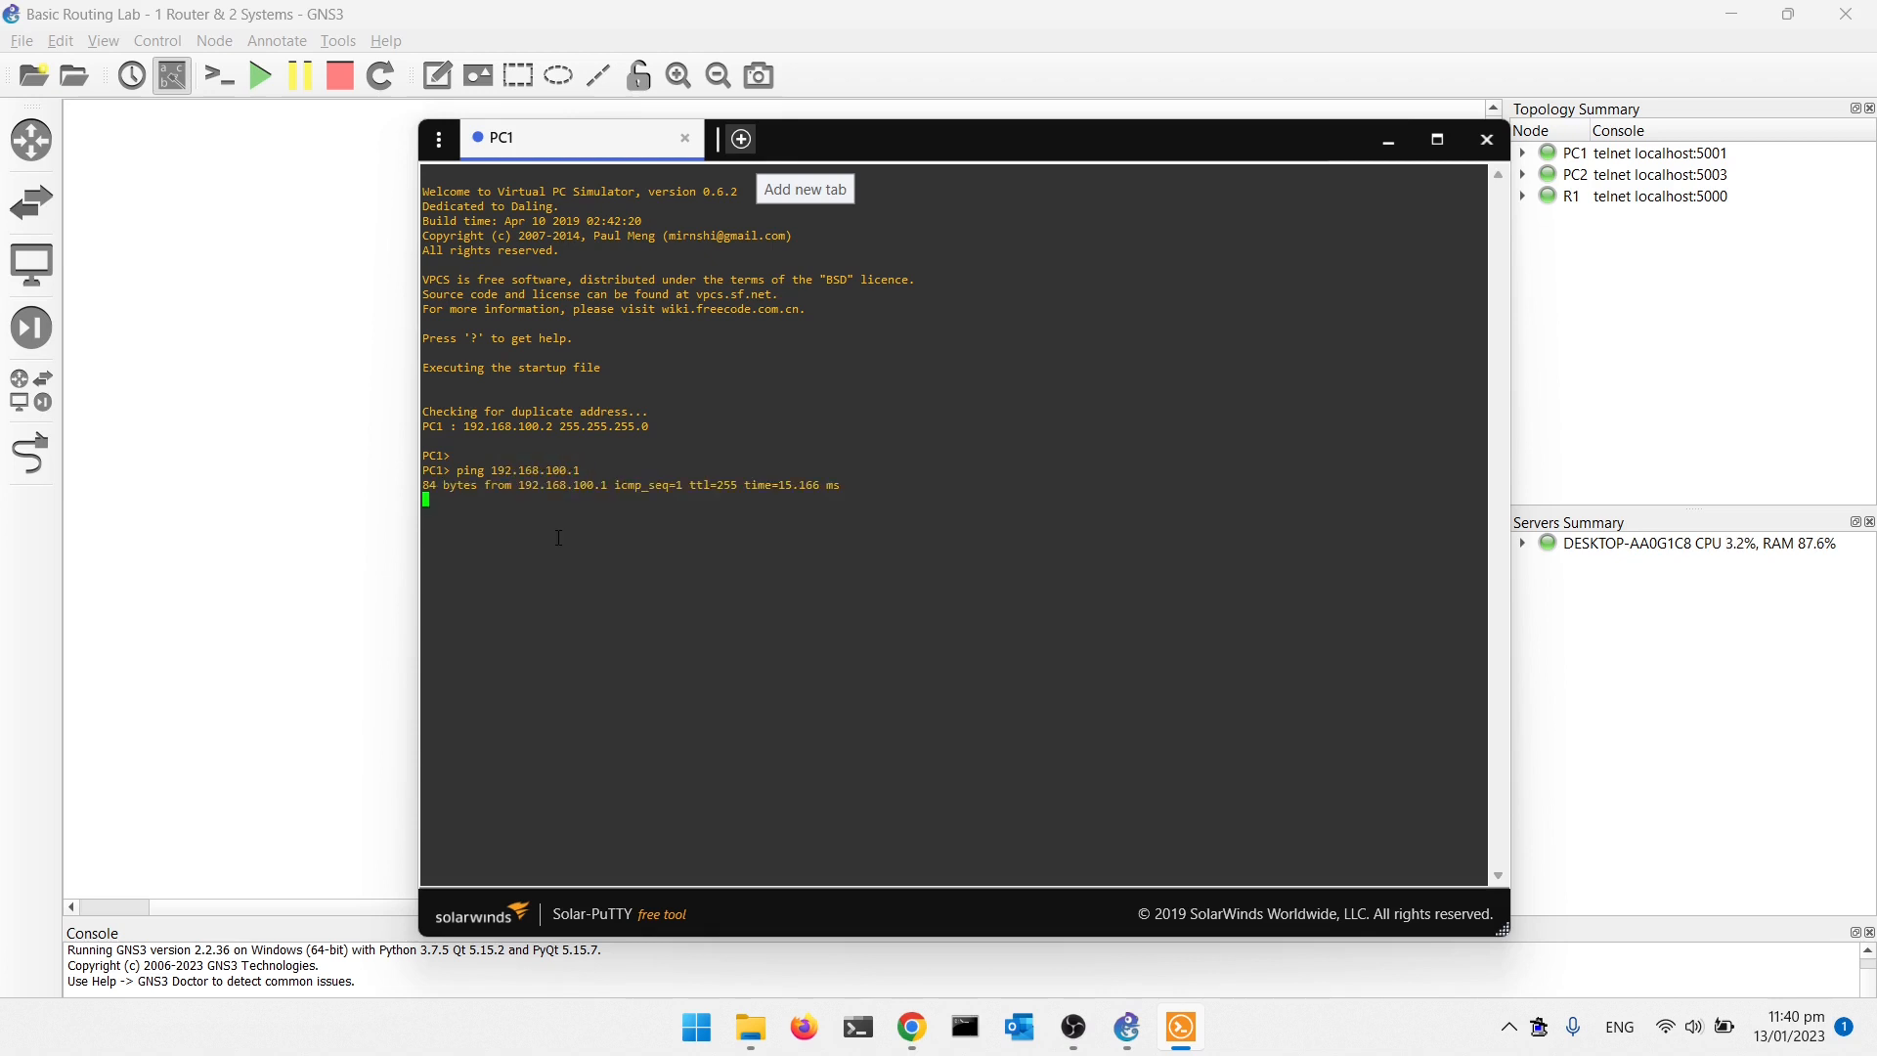
left_click(1388, 139)
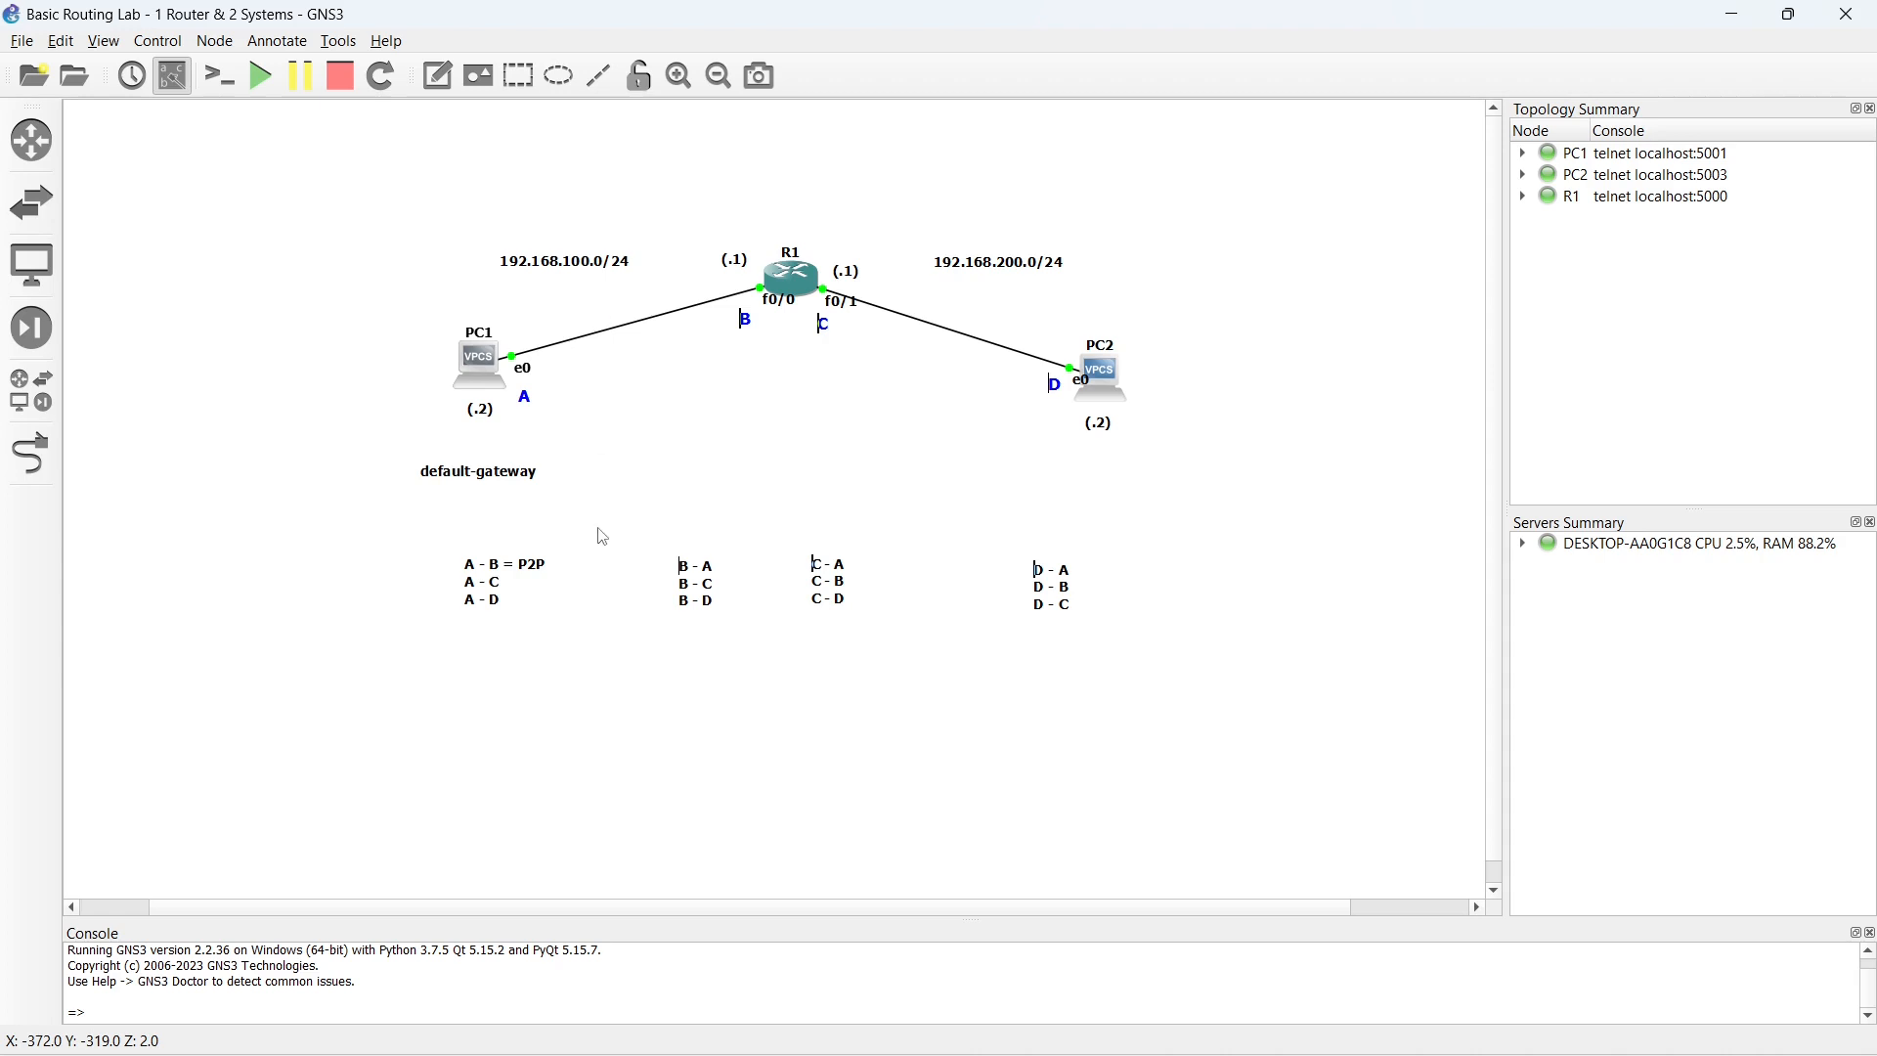
- Add a two-line text note reading "Source:" and "Destination:" beside the default-gateway label
left_click(442, 78)
left_click(570, 441)
type("Source:")
key("Return")
type("Destination:")
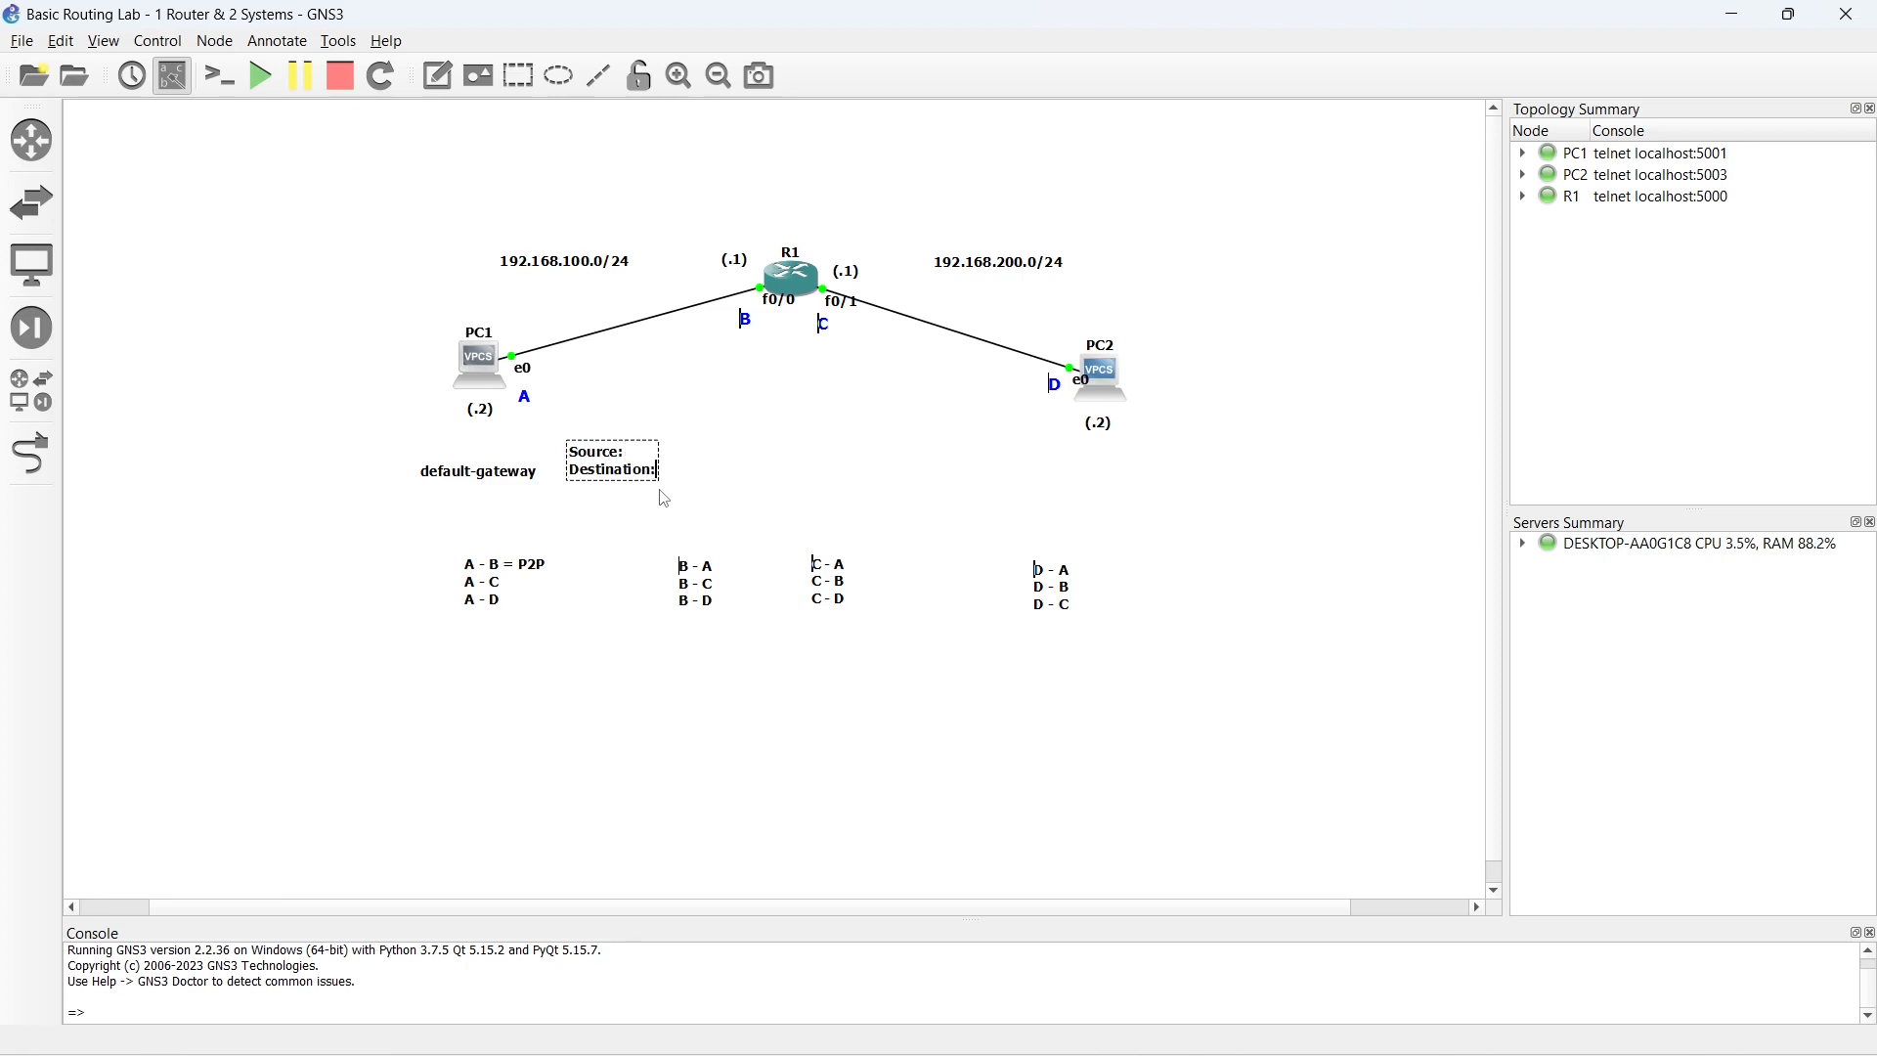
left_click(691, 421)
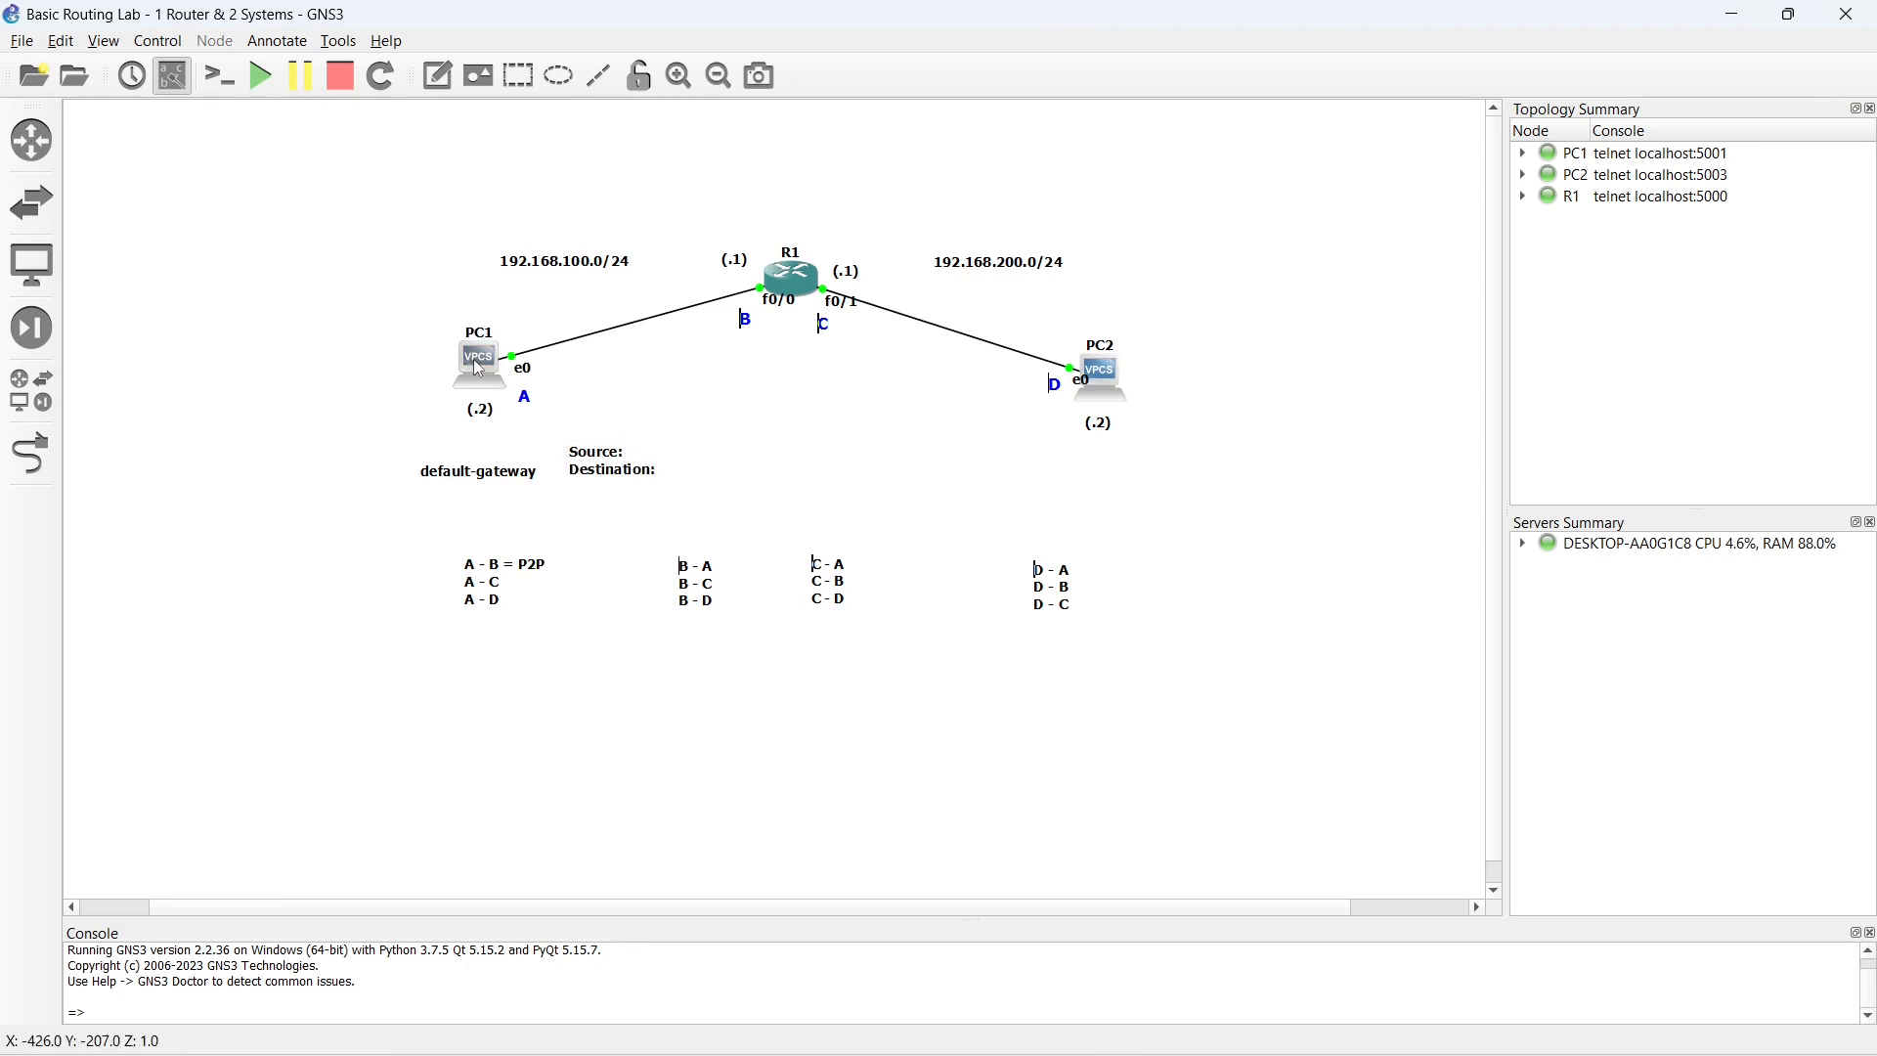
left_click(614, 463)
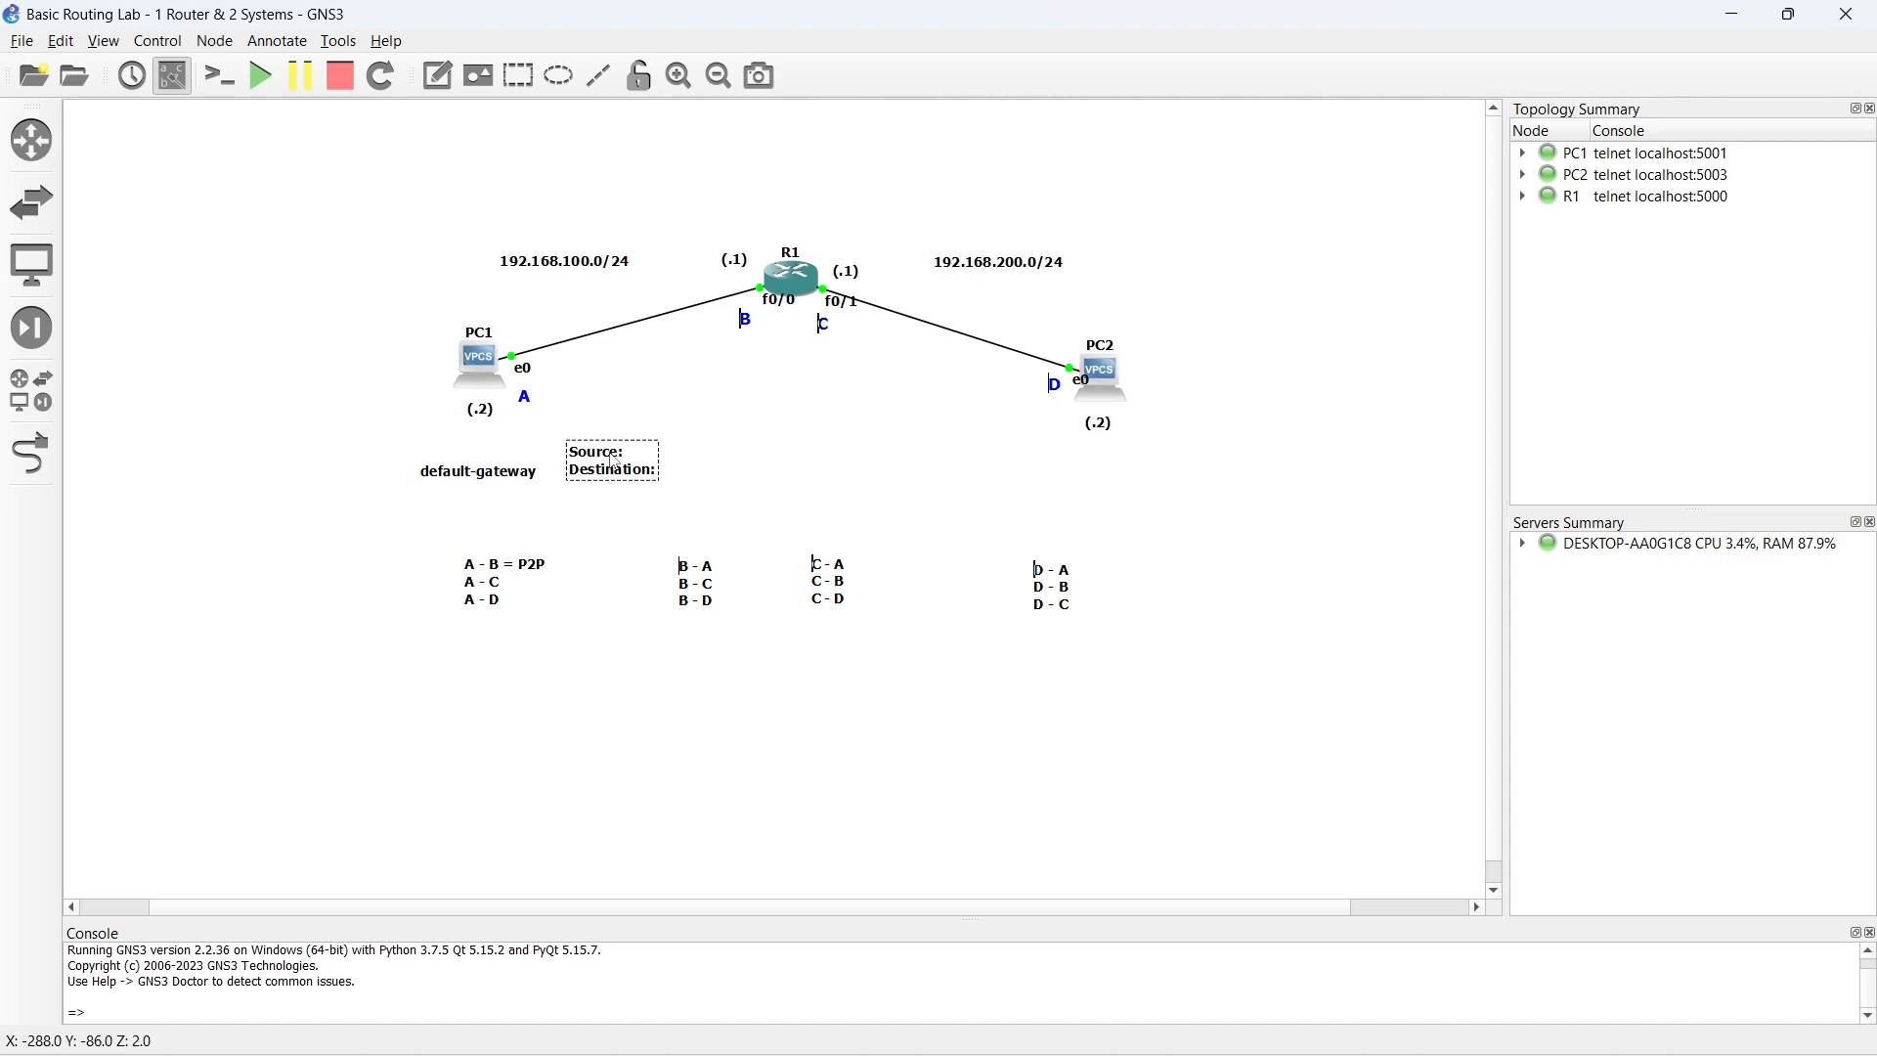
right_click(614, 462)
left_click(700, 454)
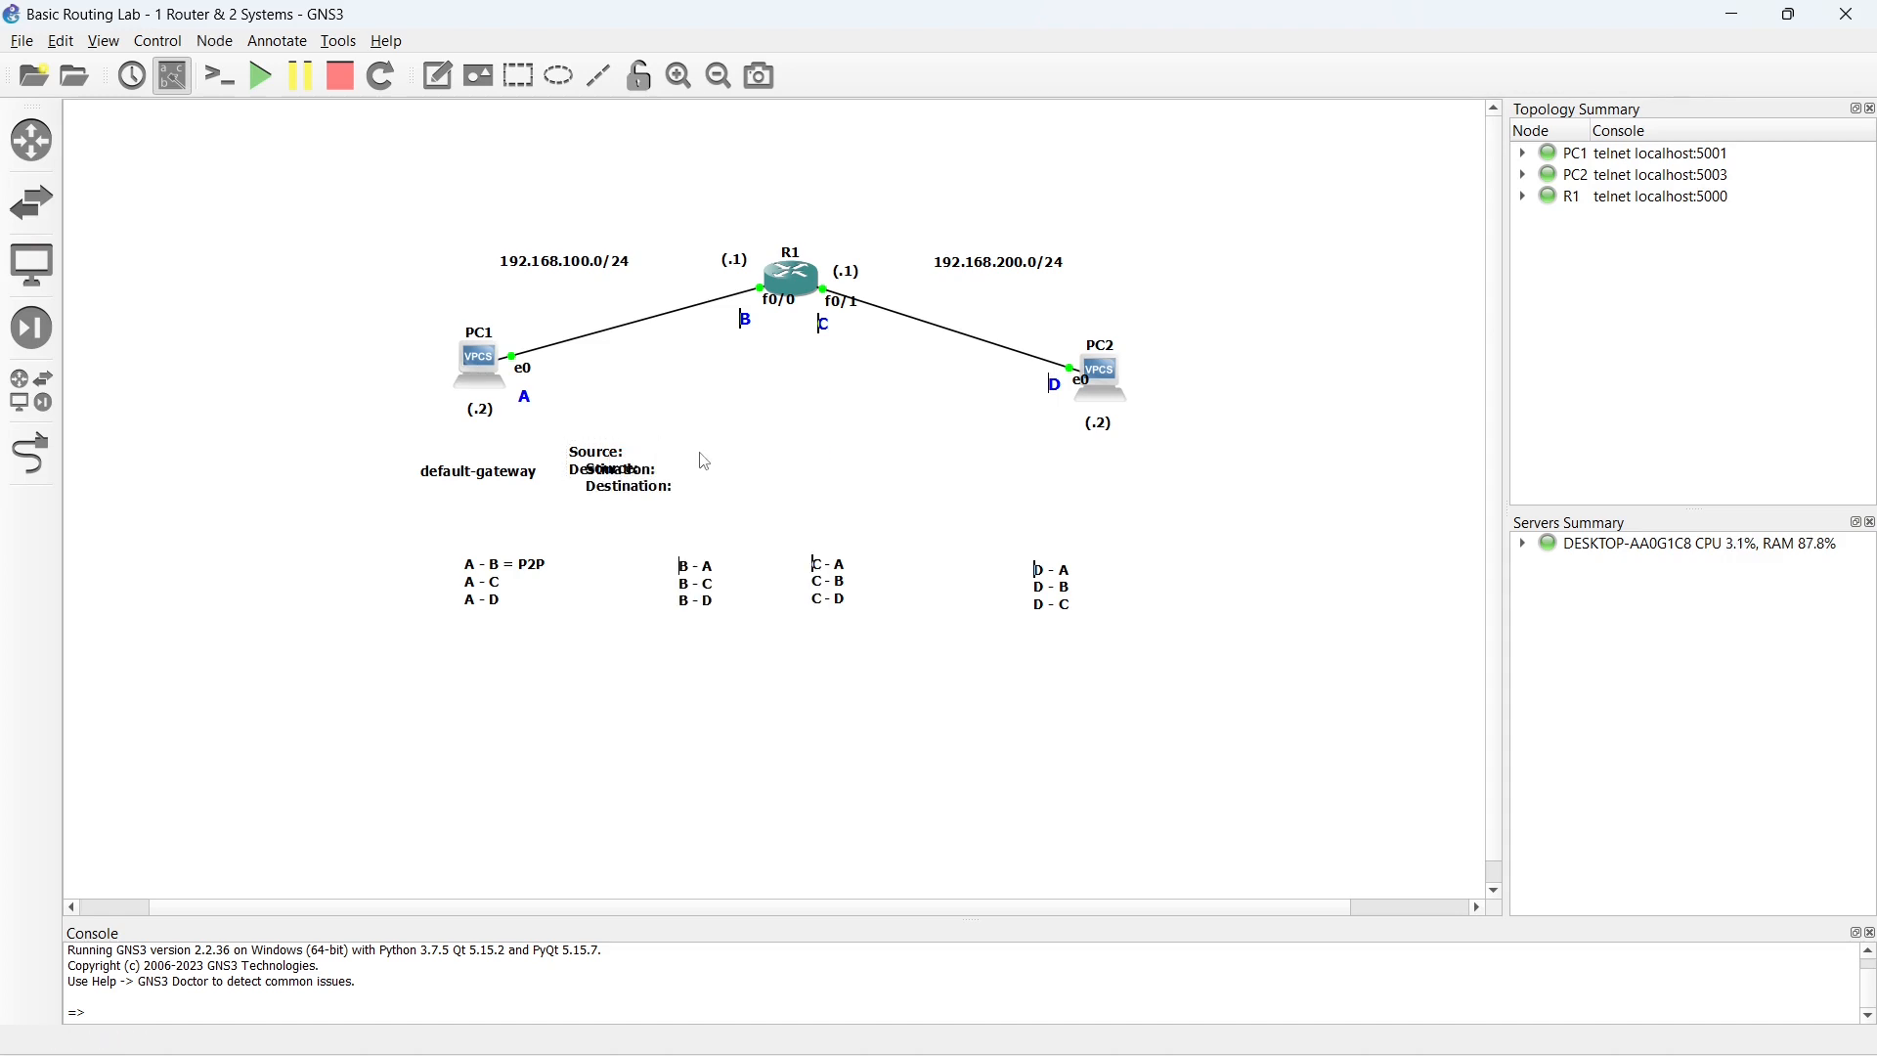
left_click_drag(643, 480, 714, 486)
right_click(714, 486)
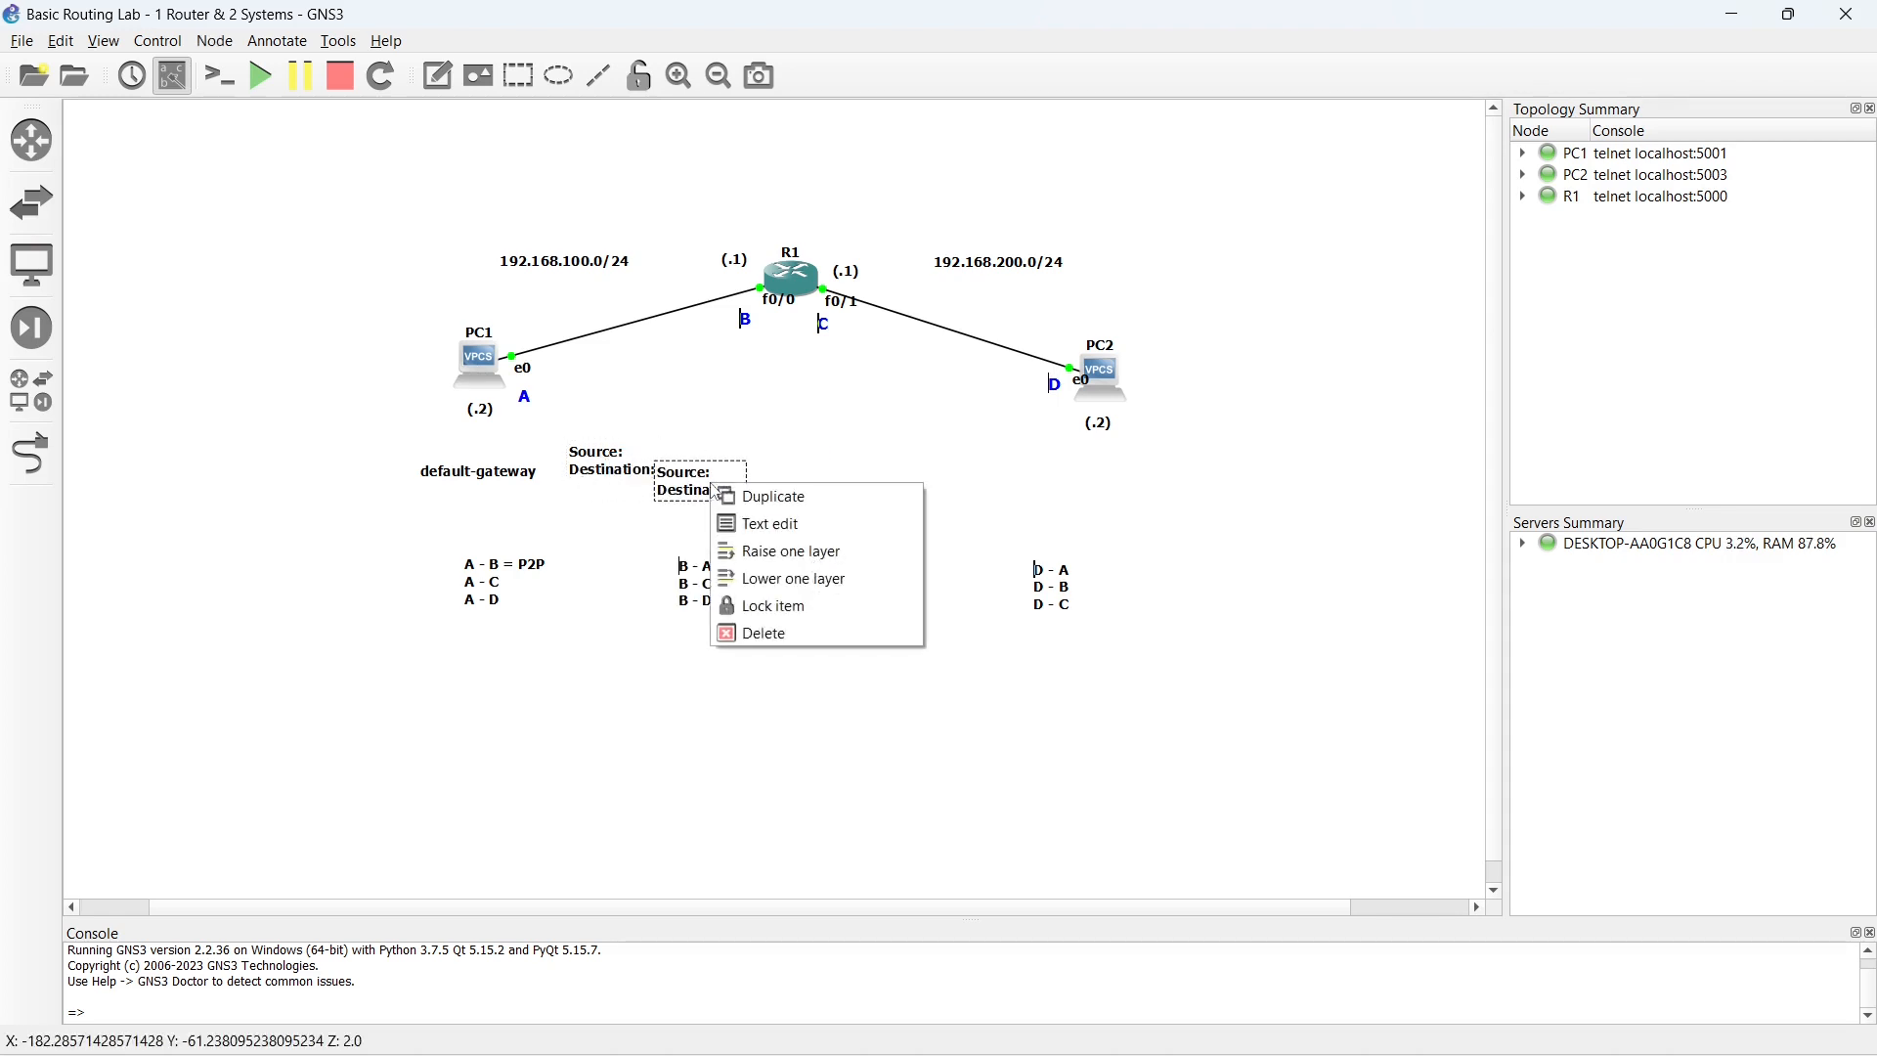
left_click(757, 634)
- Set the text colour of the Source/Destination note to bright green (#00ff00)
right_click(617, 471)
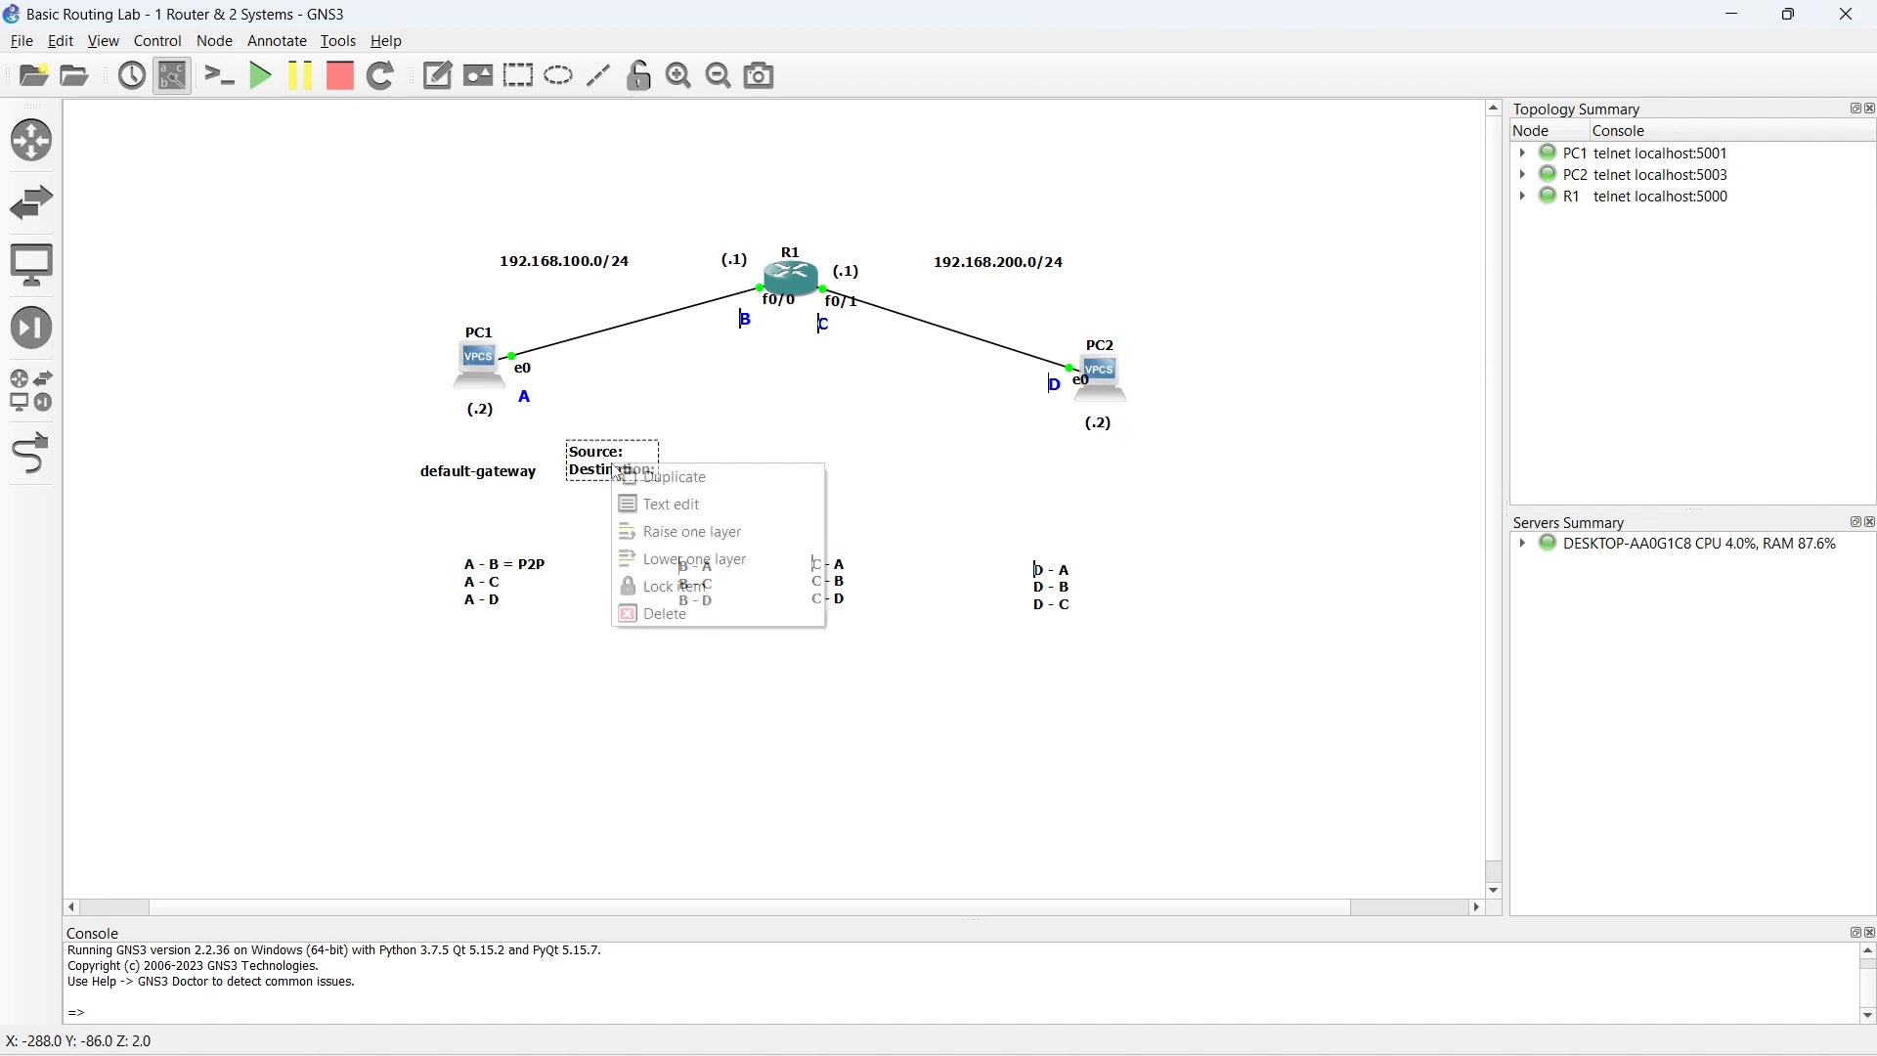
left_click(666, 505)
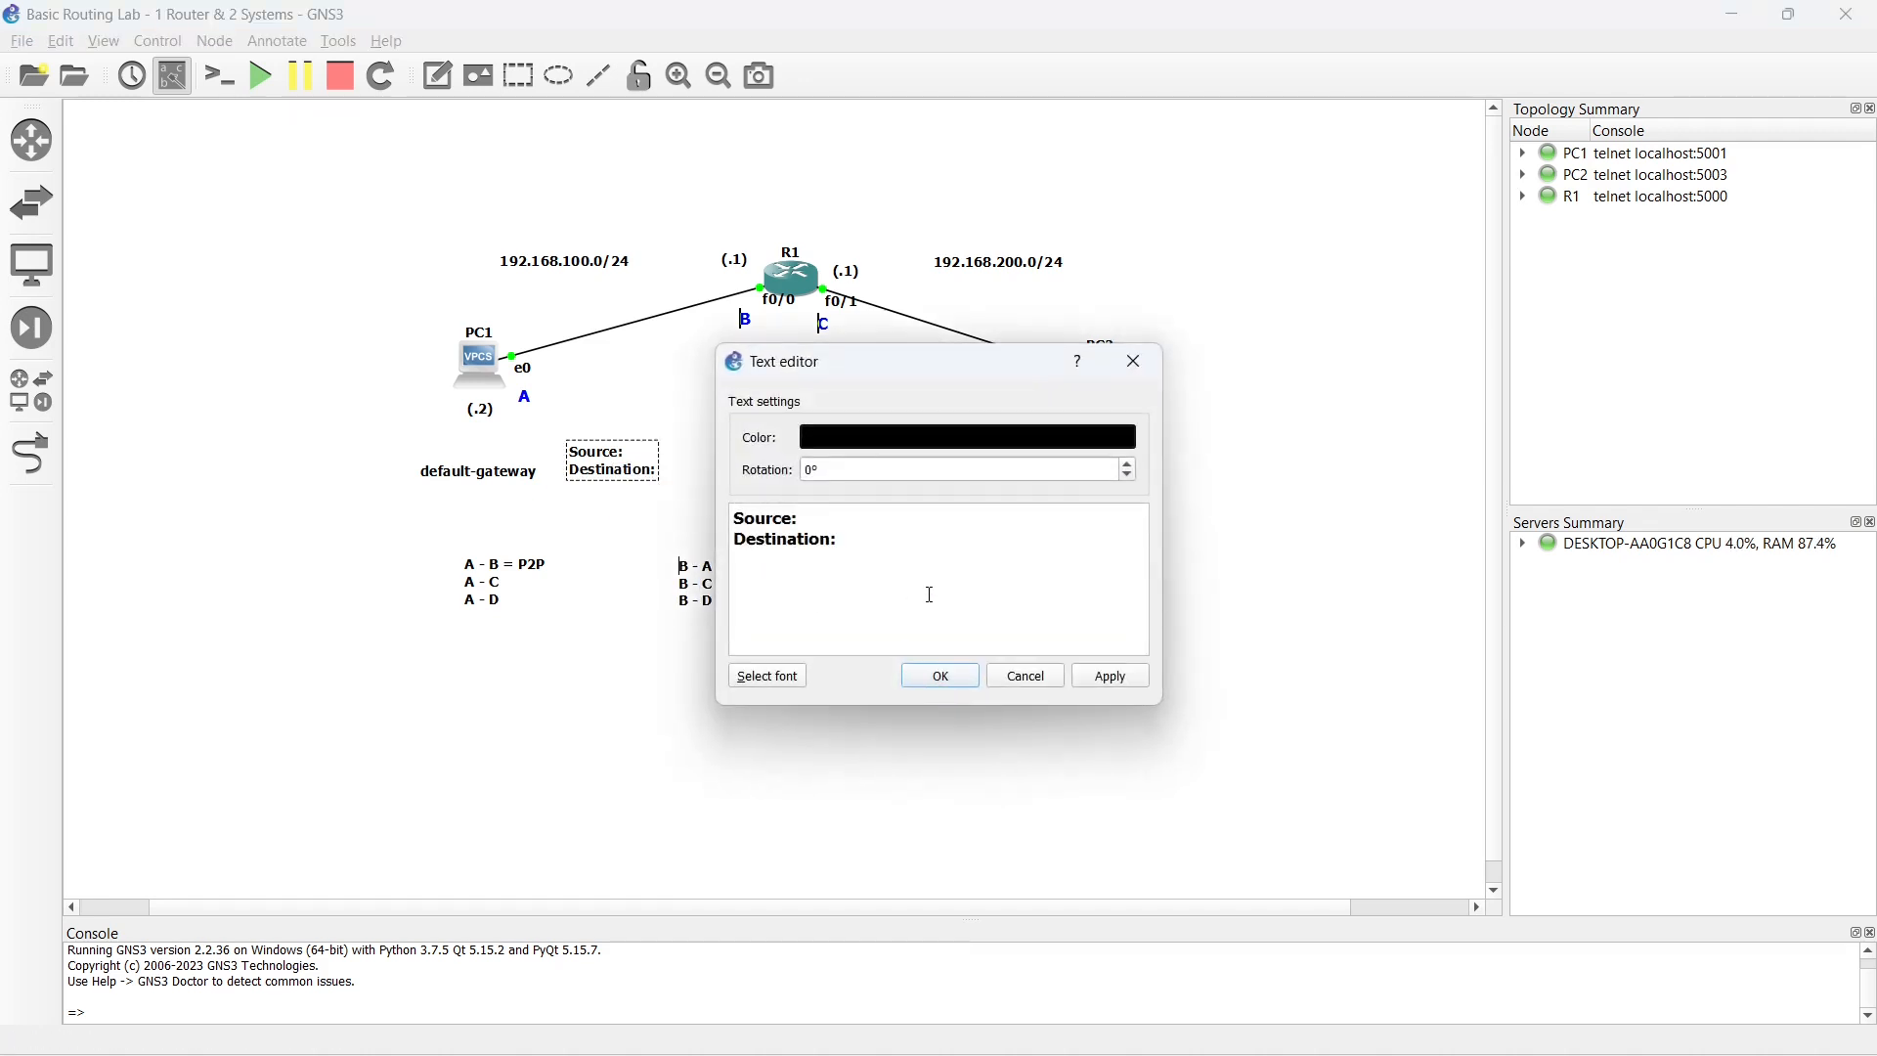
left_click(765, 676)
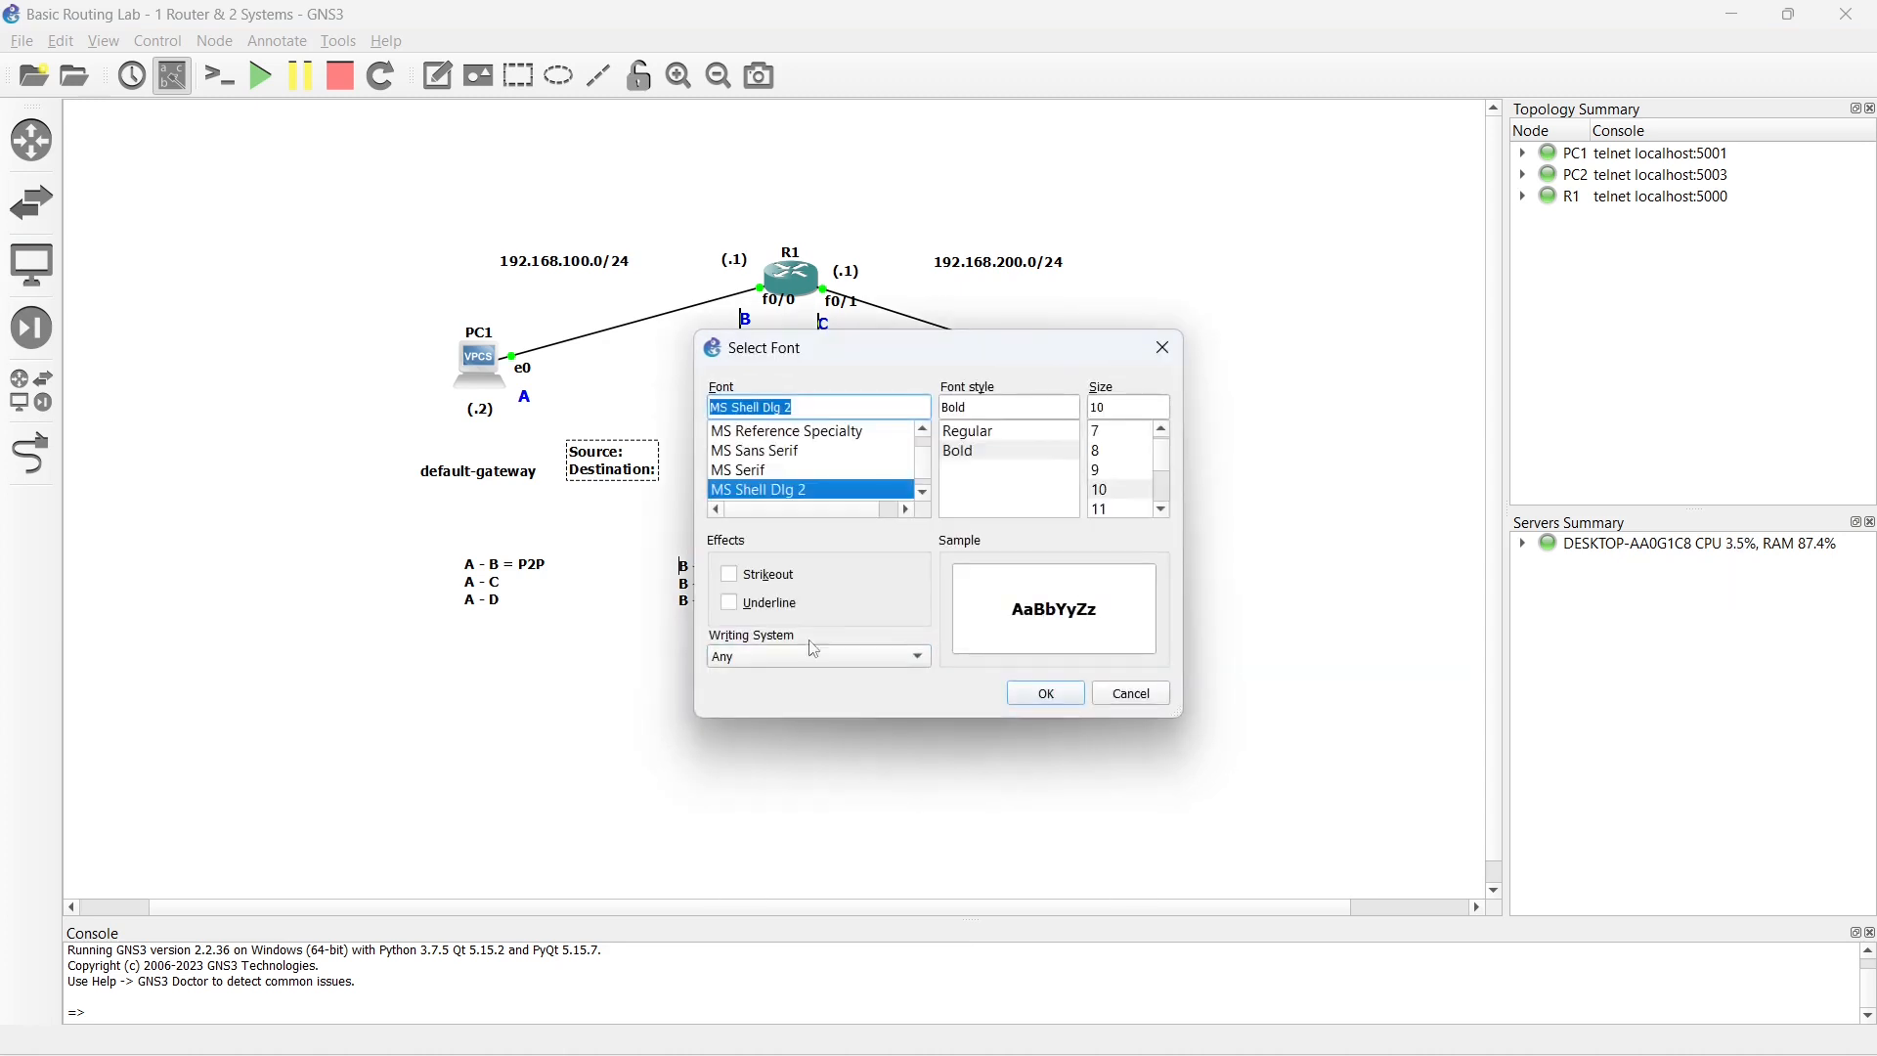
left_click(1129, 694)
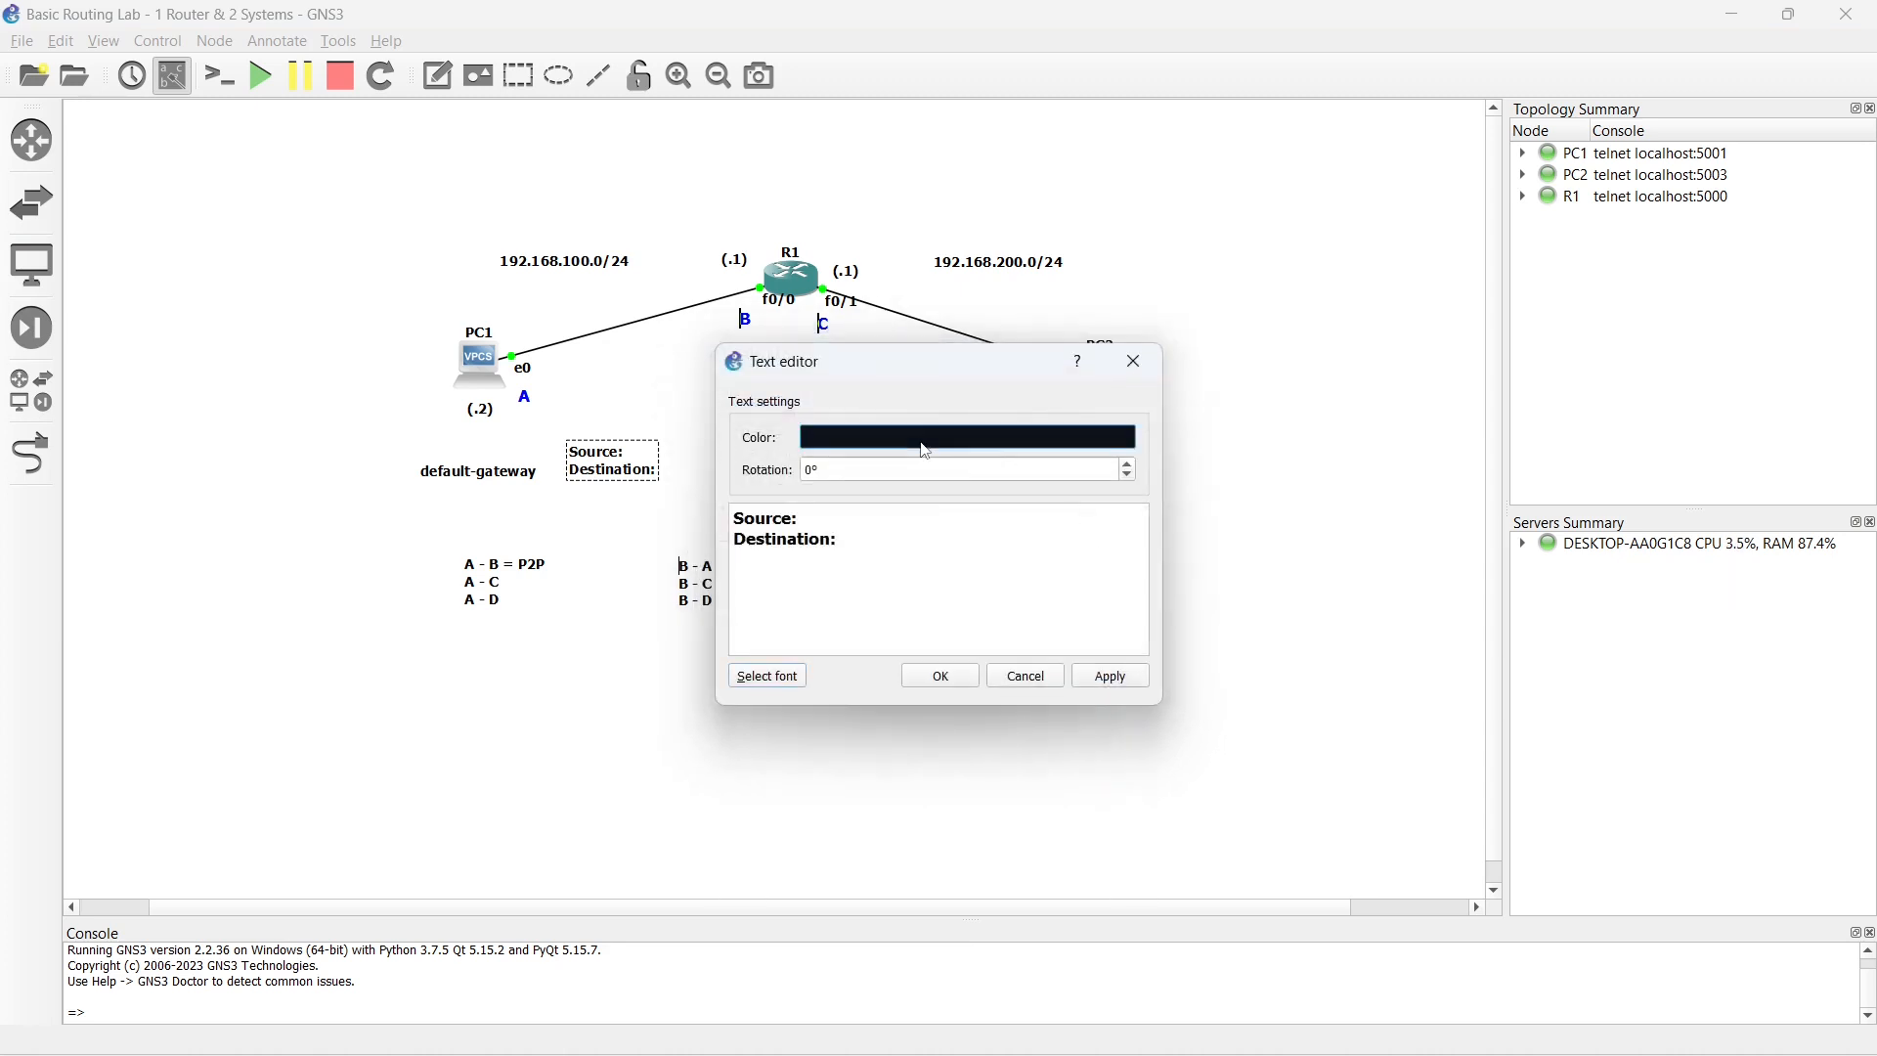
left_click(924, 441)
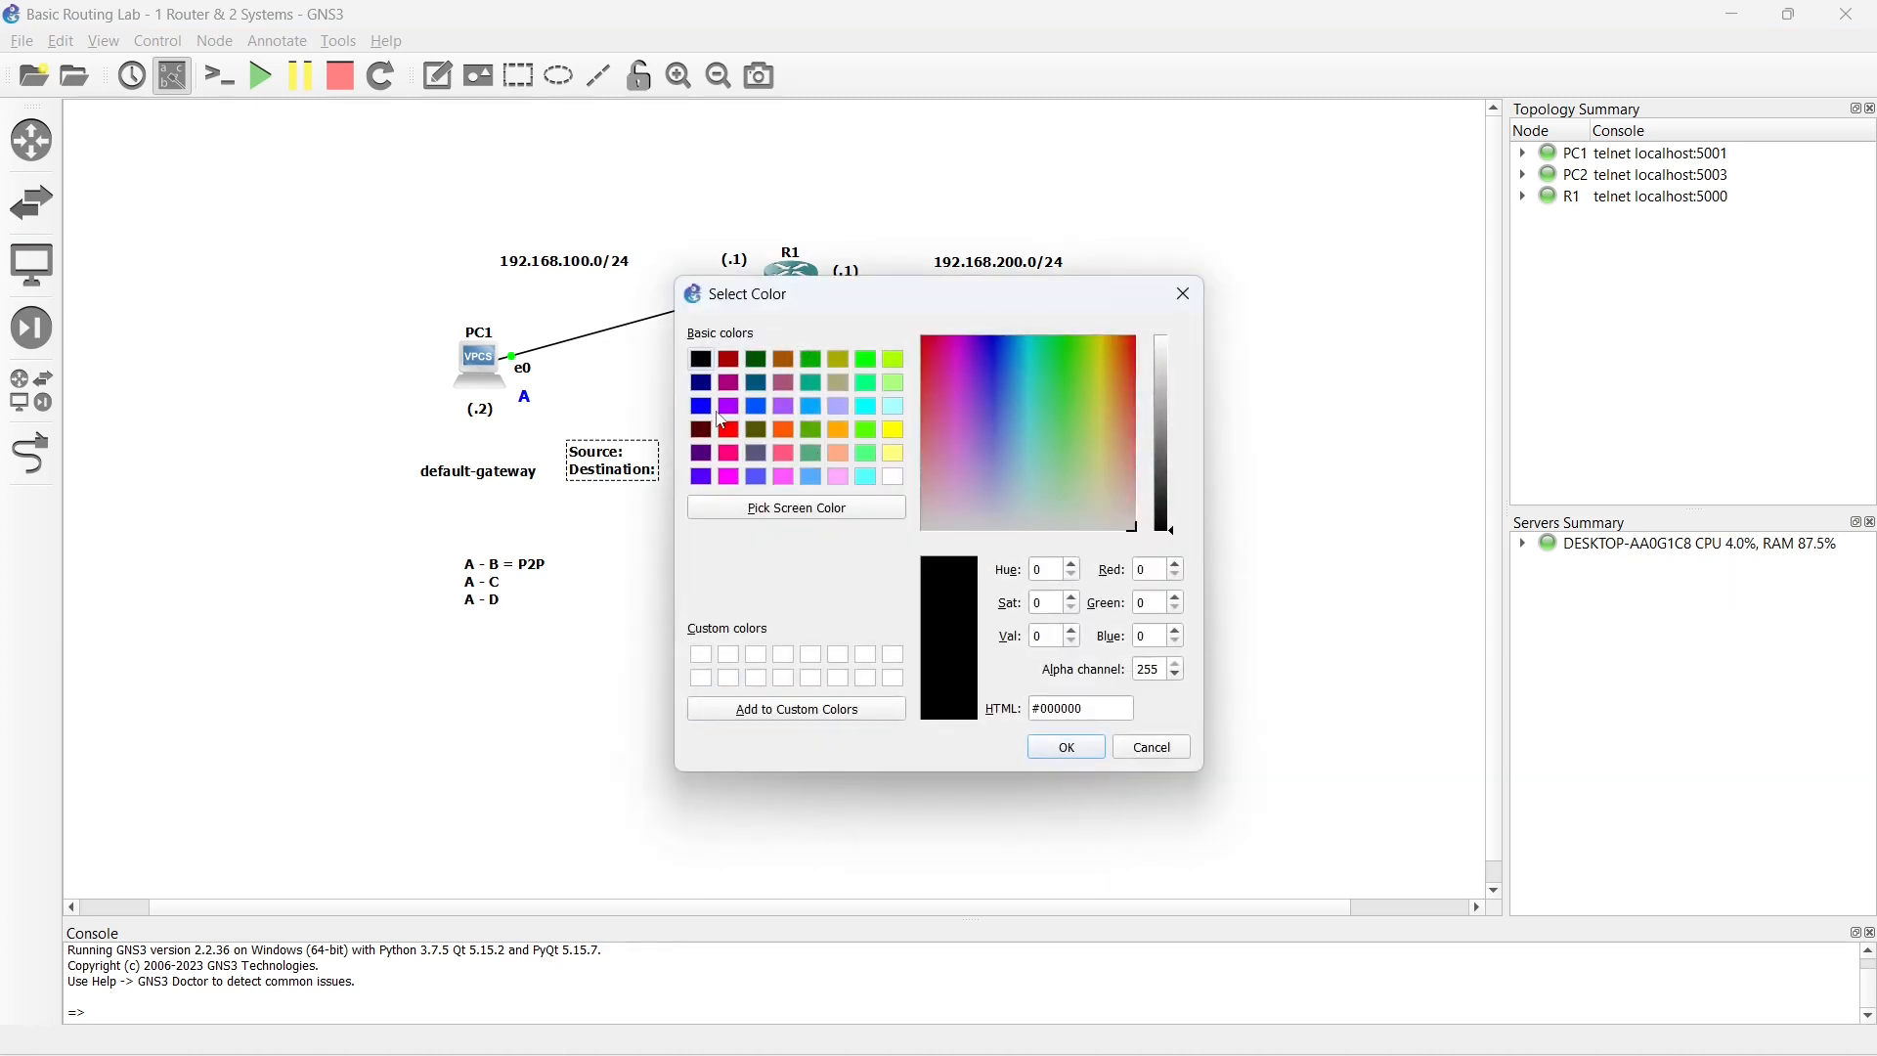
left_click(865, 359)
left_click(1044, 749)
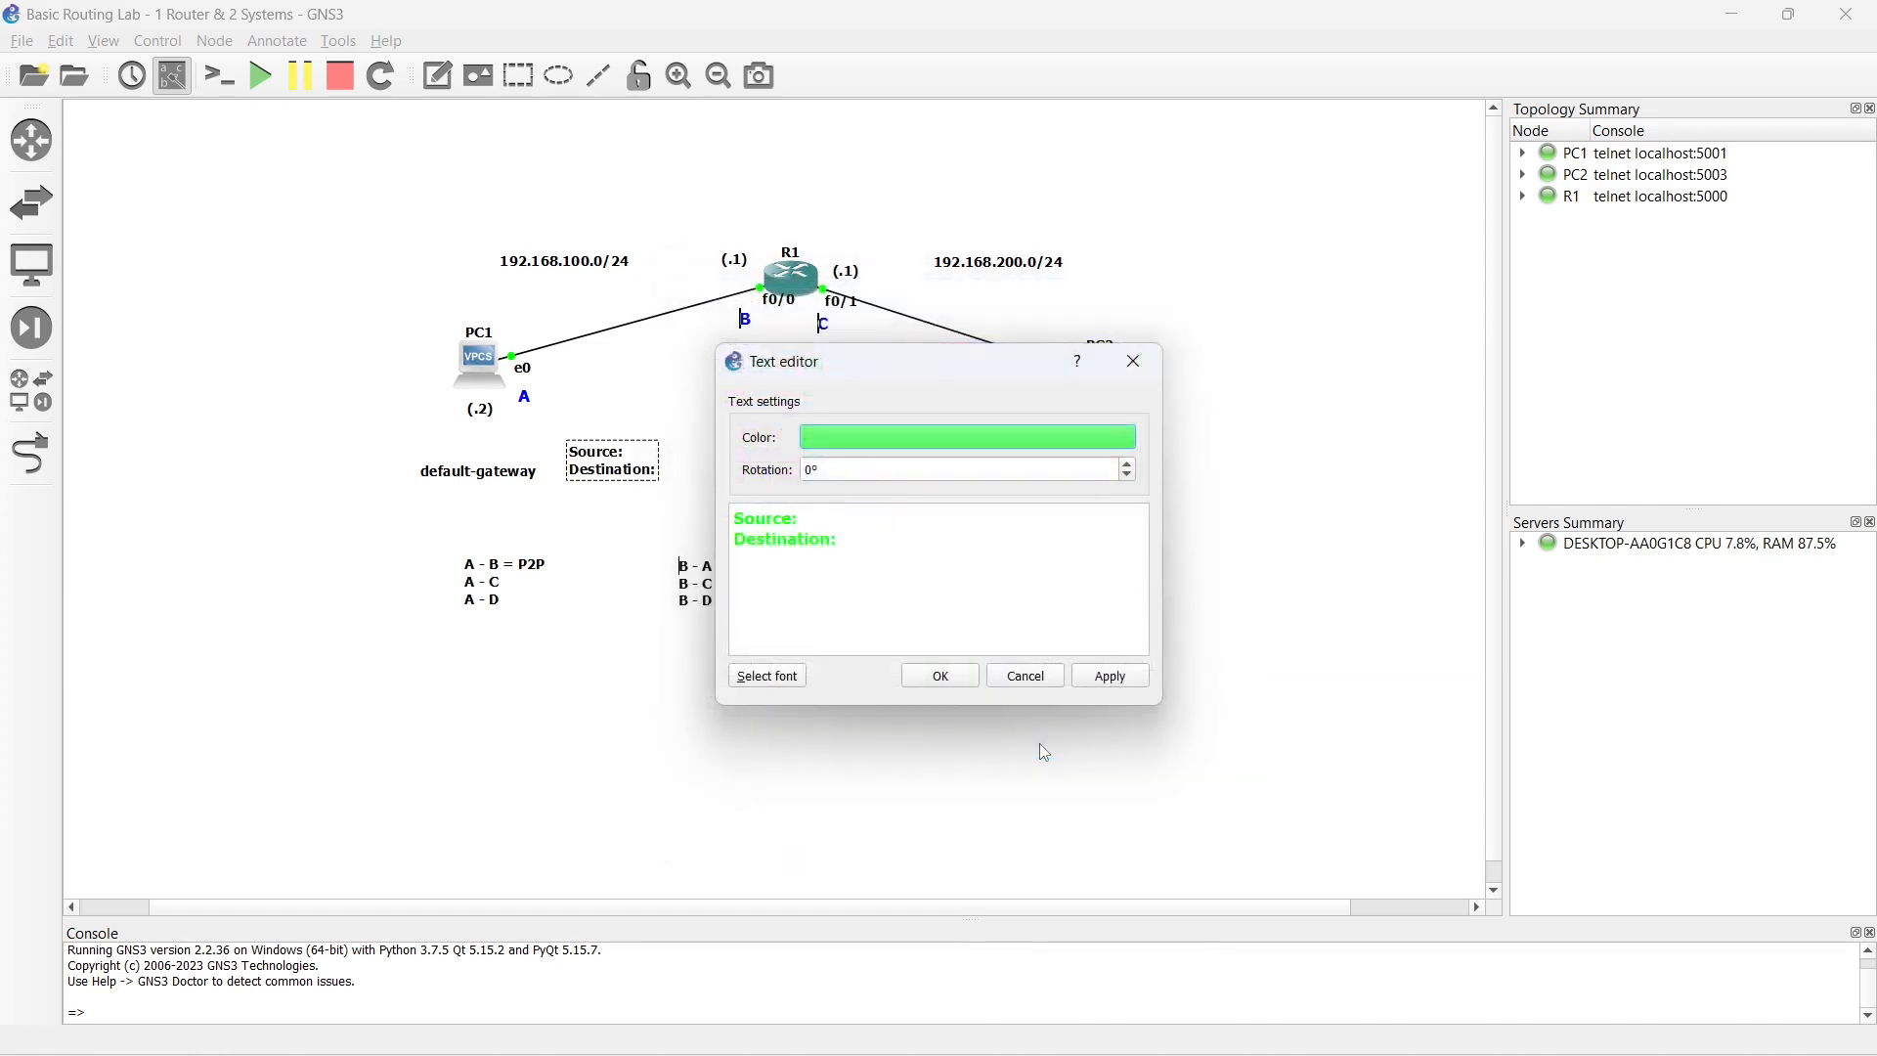
left_click(940, 674)
- Complete the Source/Destination note with source 192.168.100.2 and destination 192.168.200.1
left_click(623, 464)
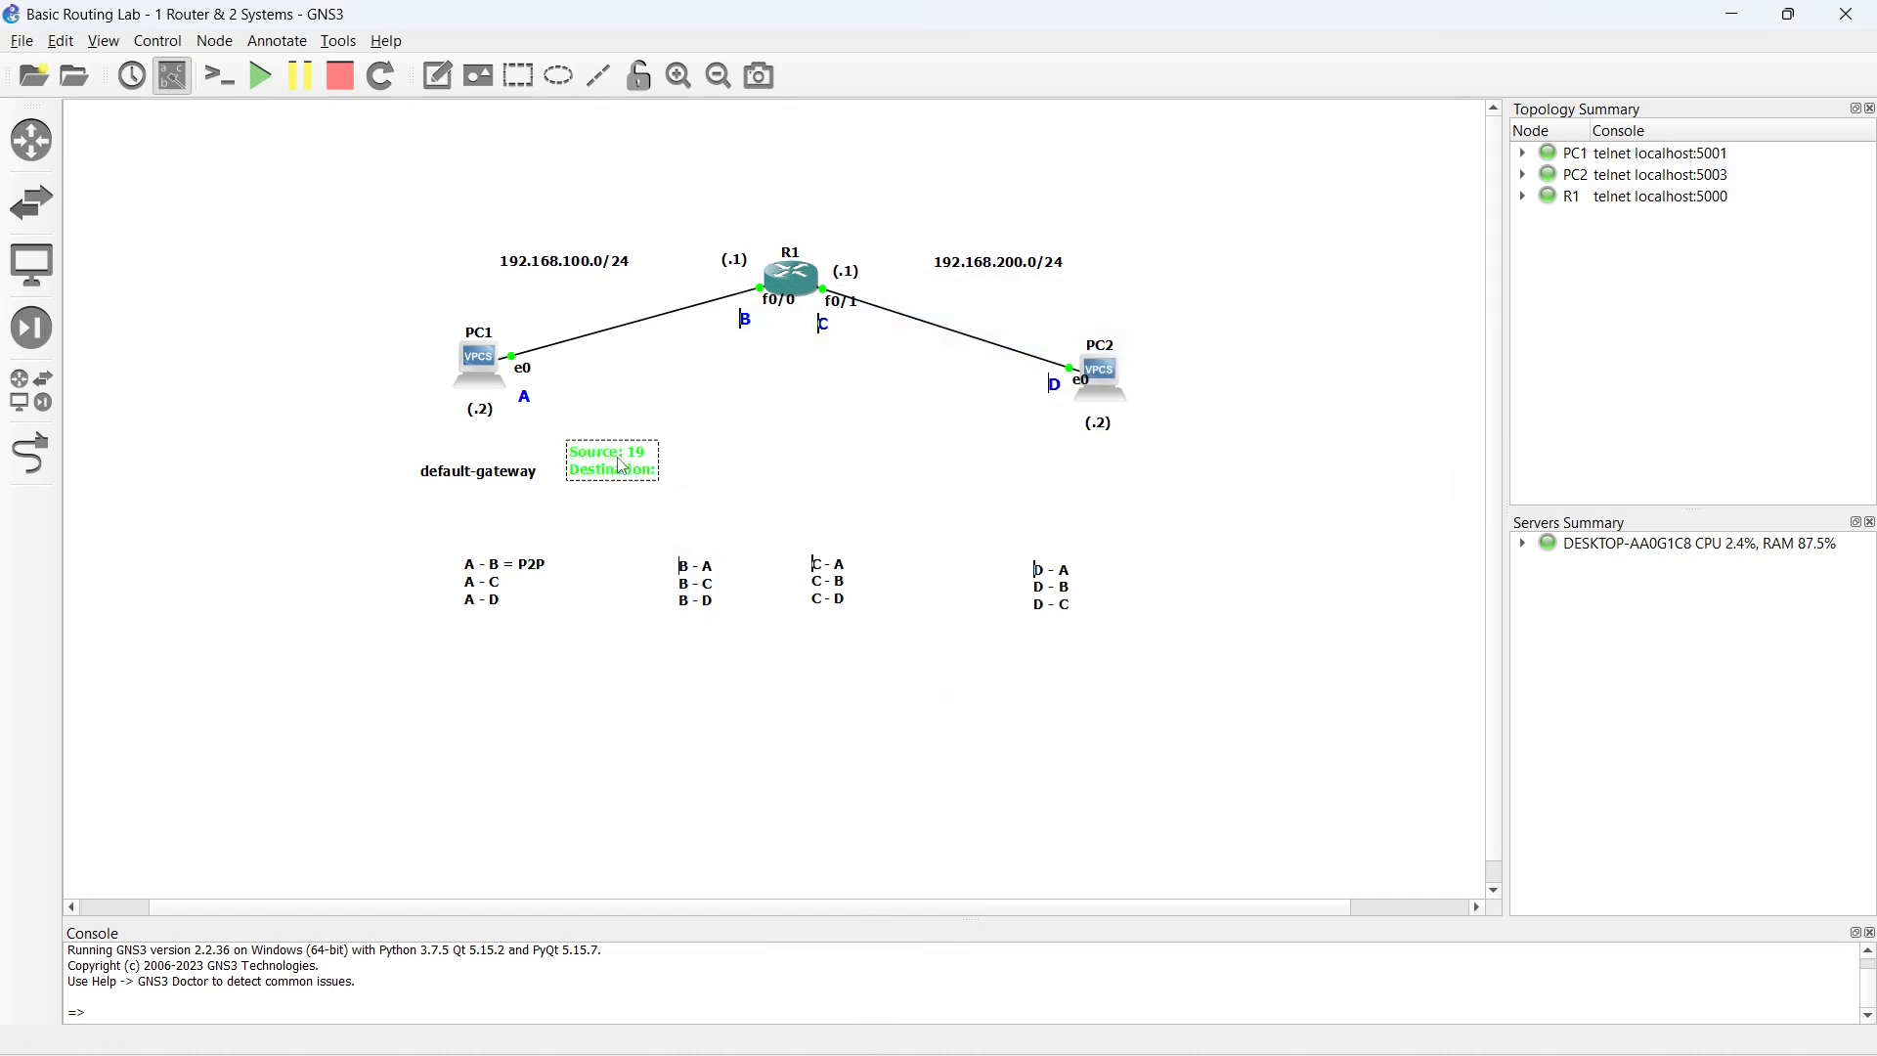
type("192.168.100.2 Destination: ")
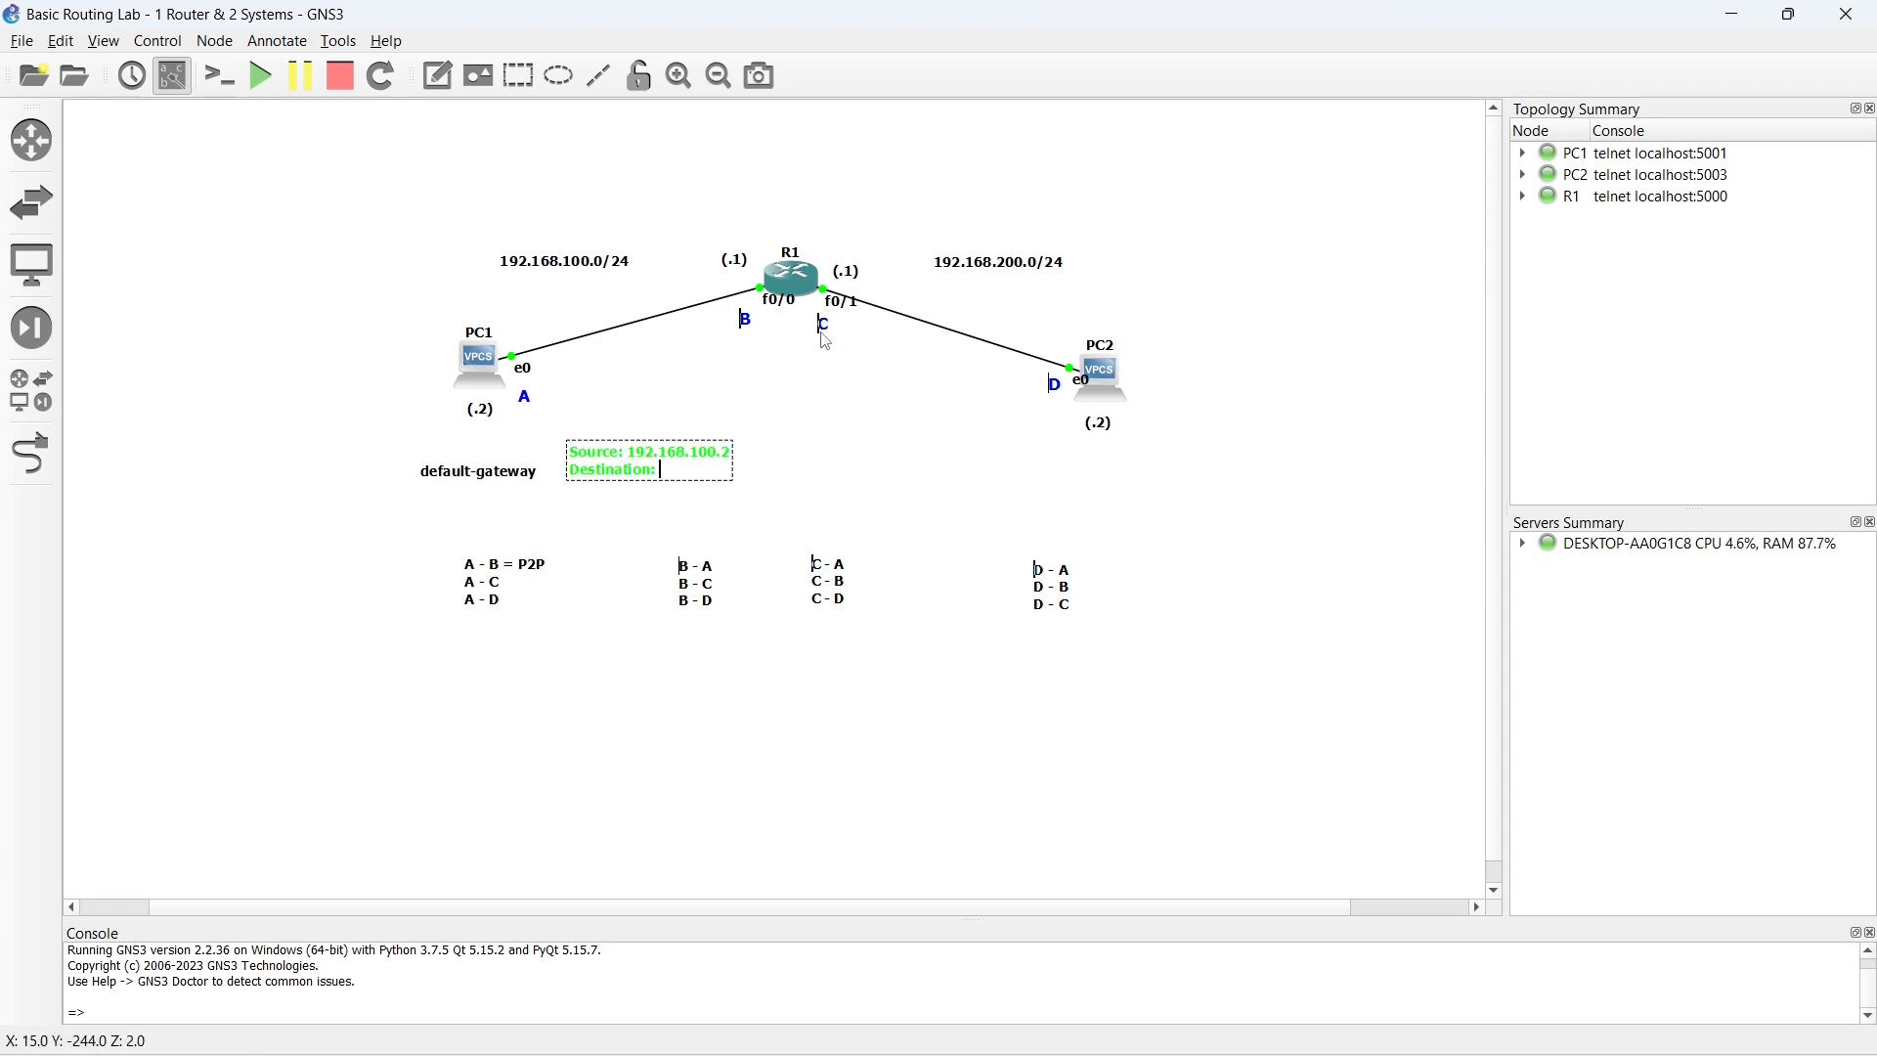
type("192.168.200.")
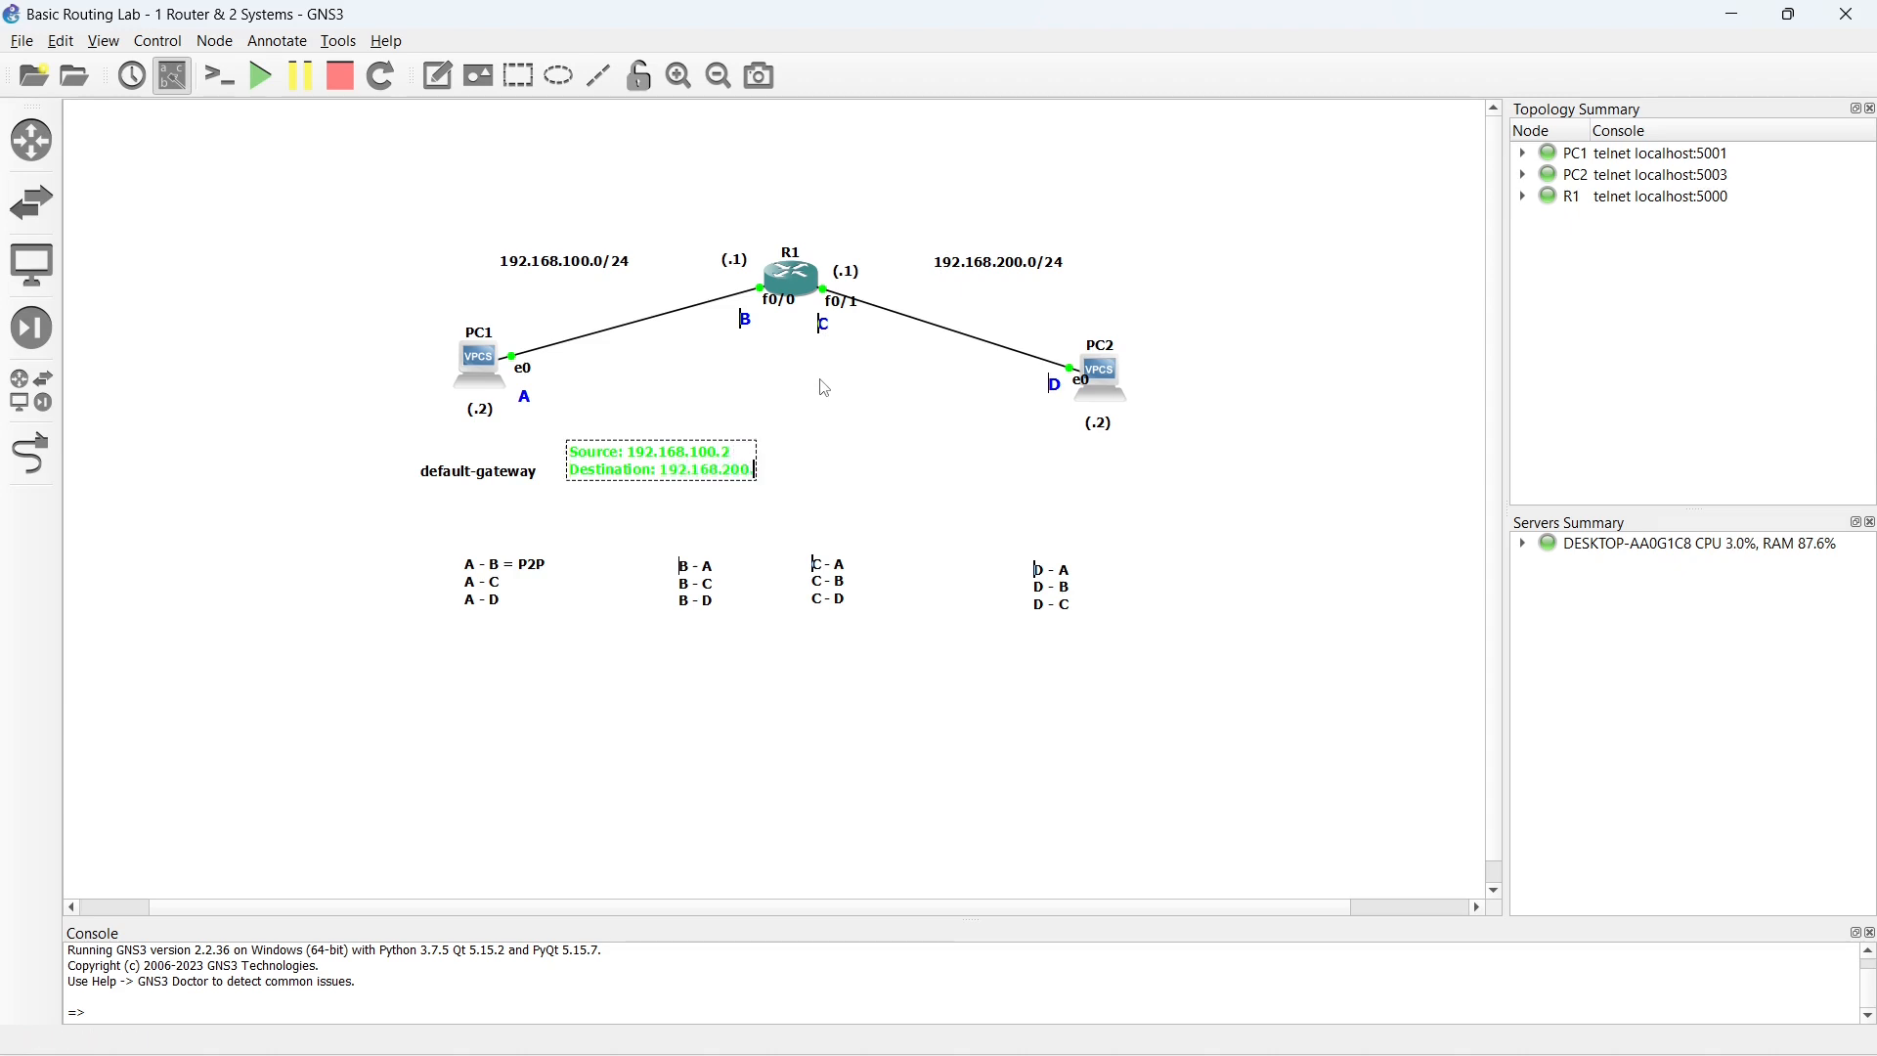
type("1")
left_click(841, 455)
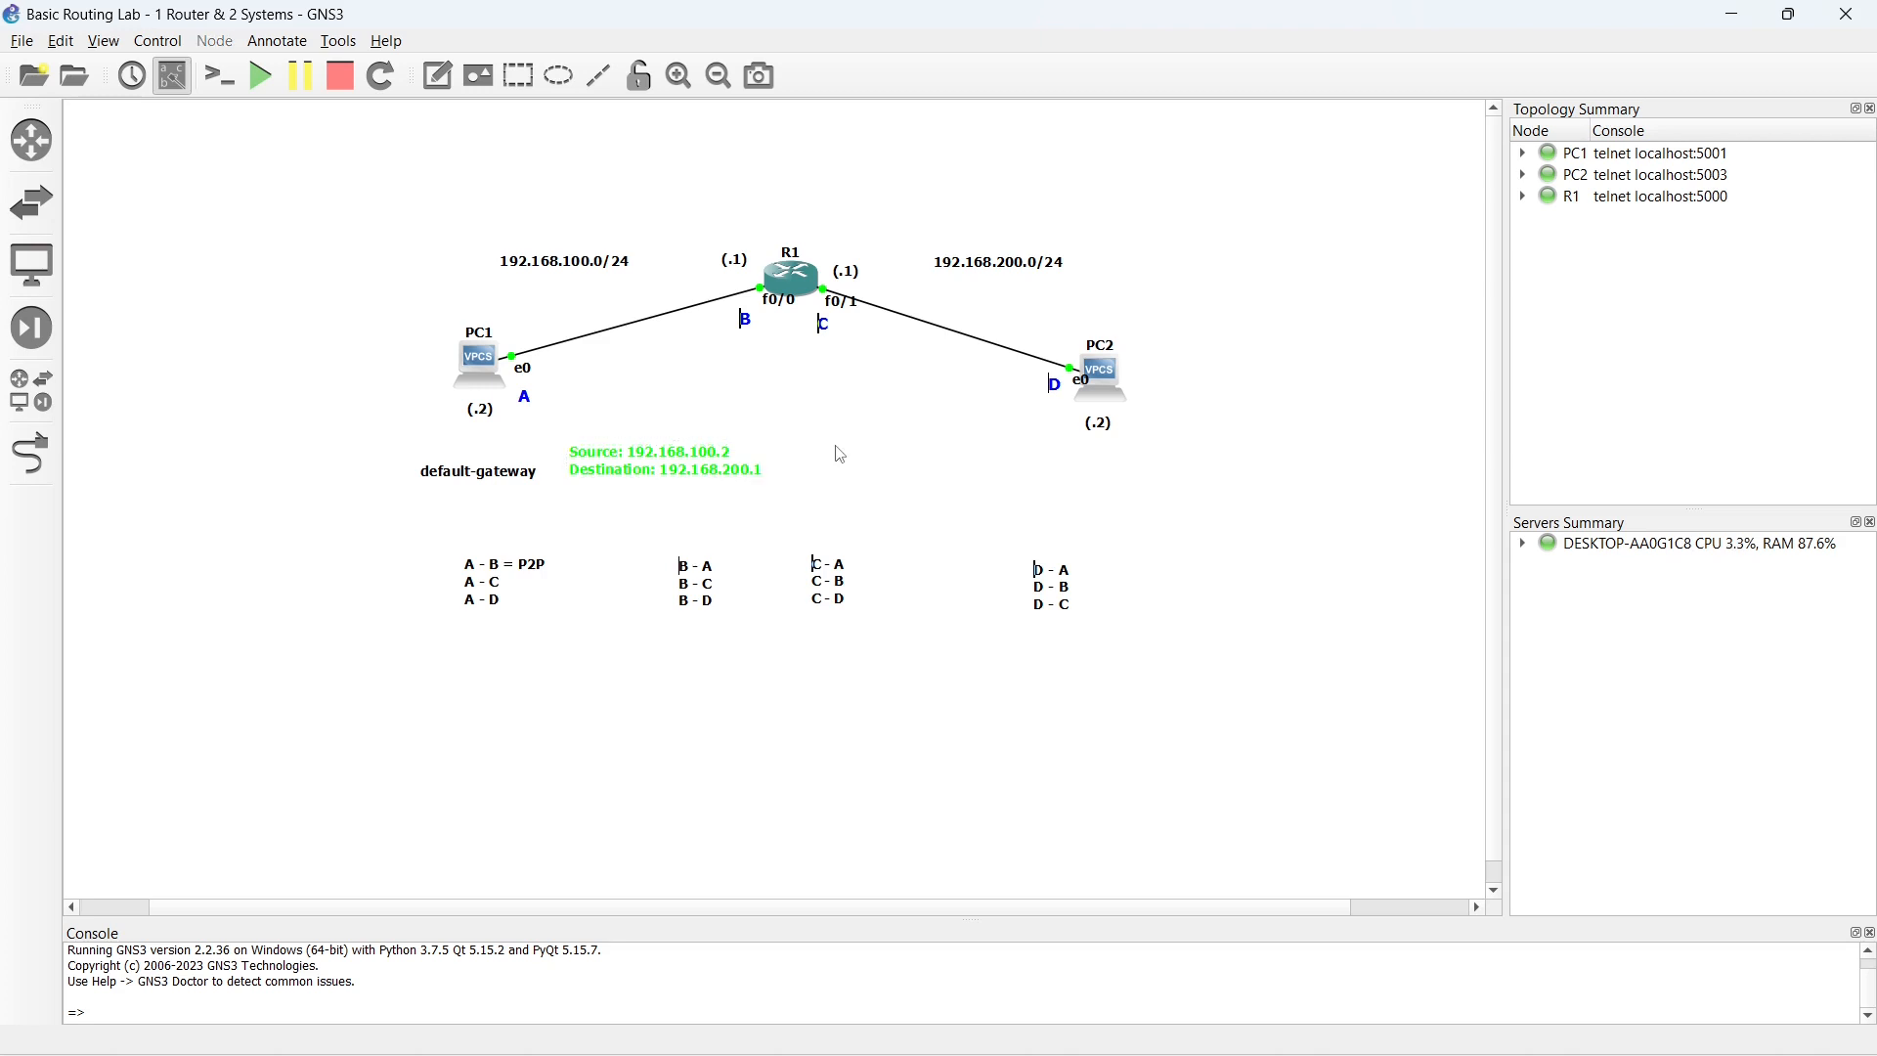
- Change the Source/Destination note's text colour to dark red and shift the note slightly upward and to the right
right_click(662, 454)
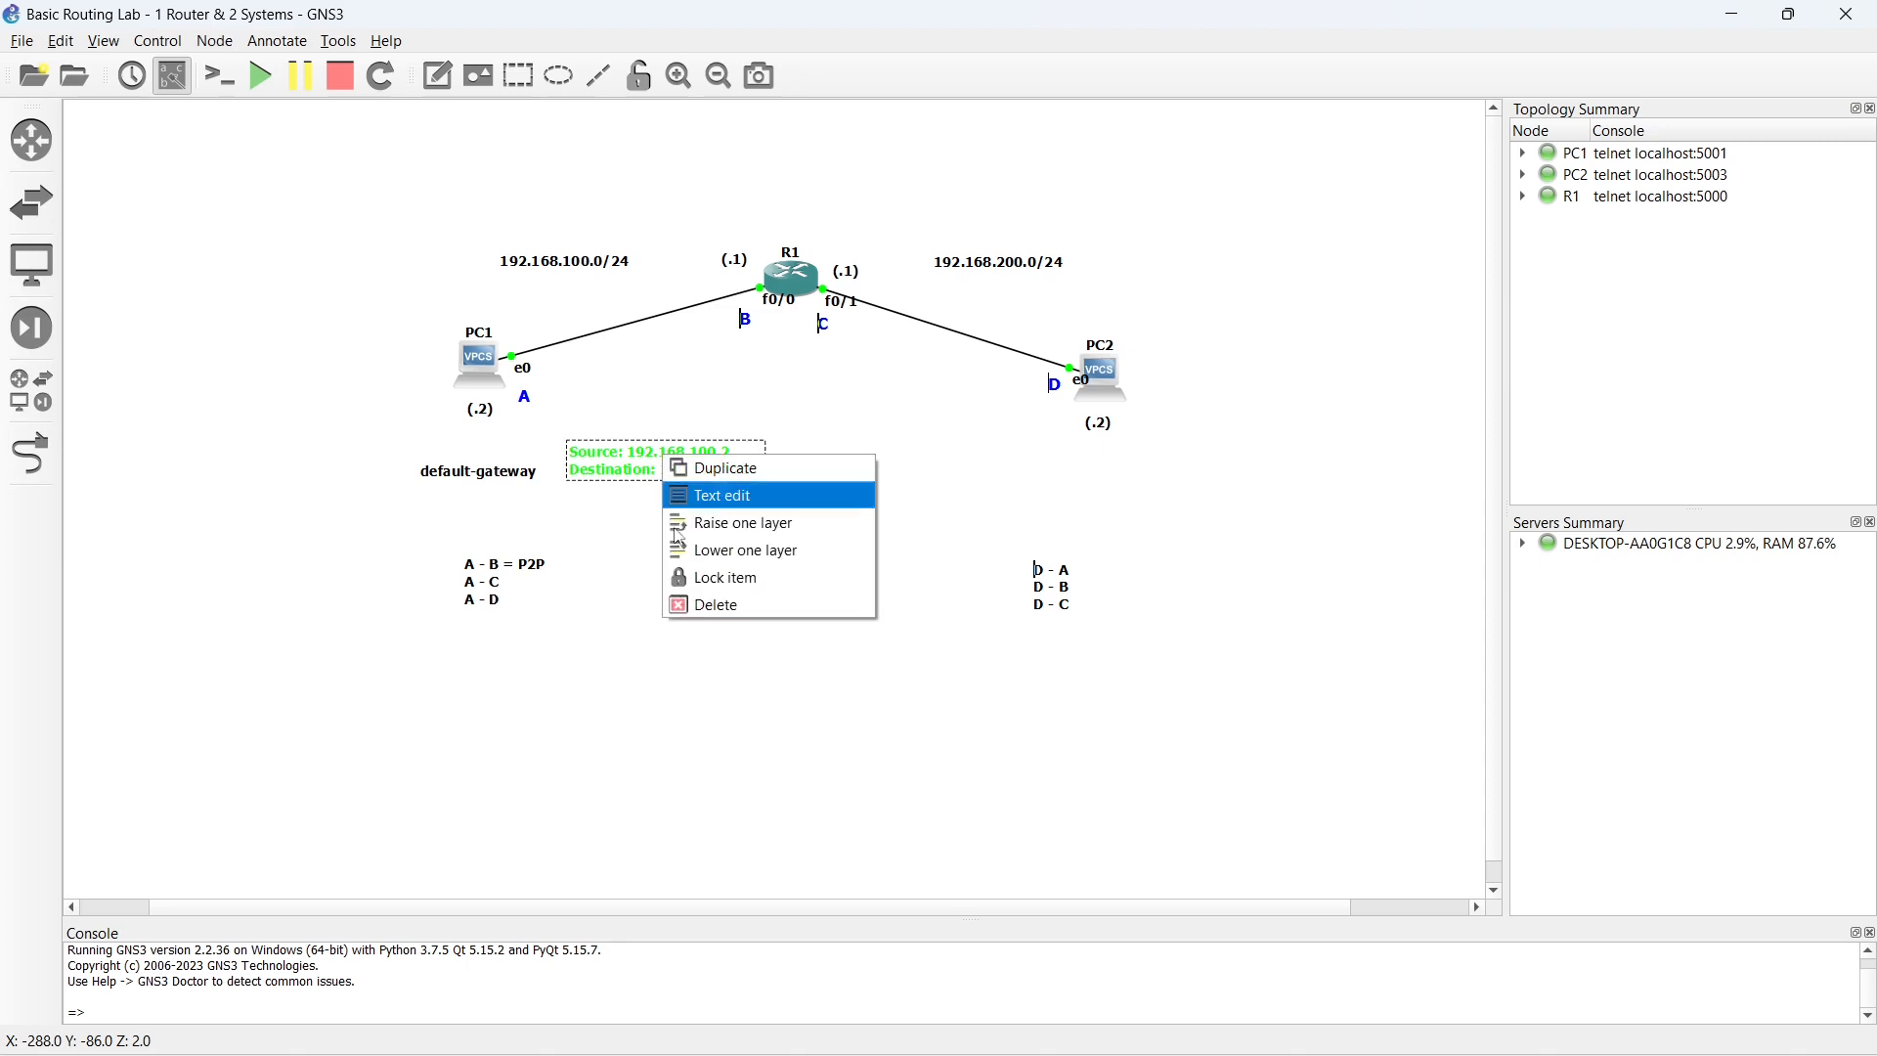
left_click(731, 501)
left_click(889, 447)
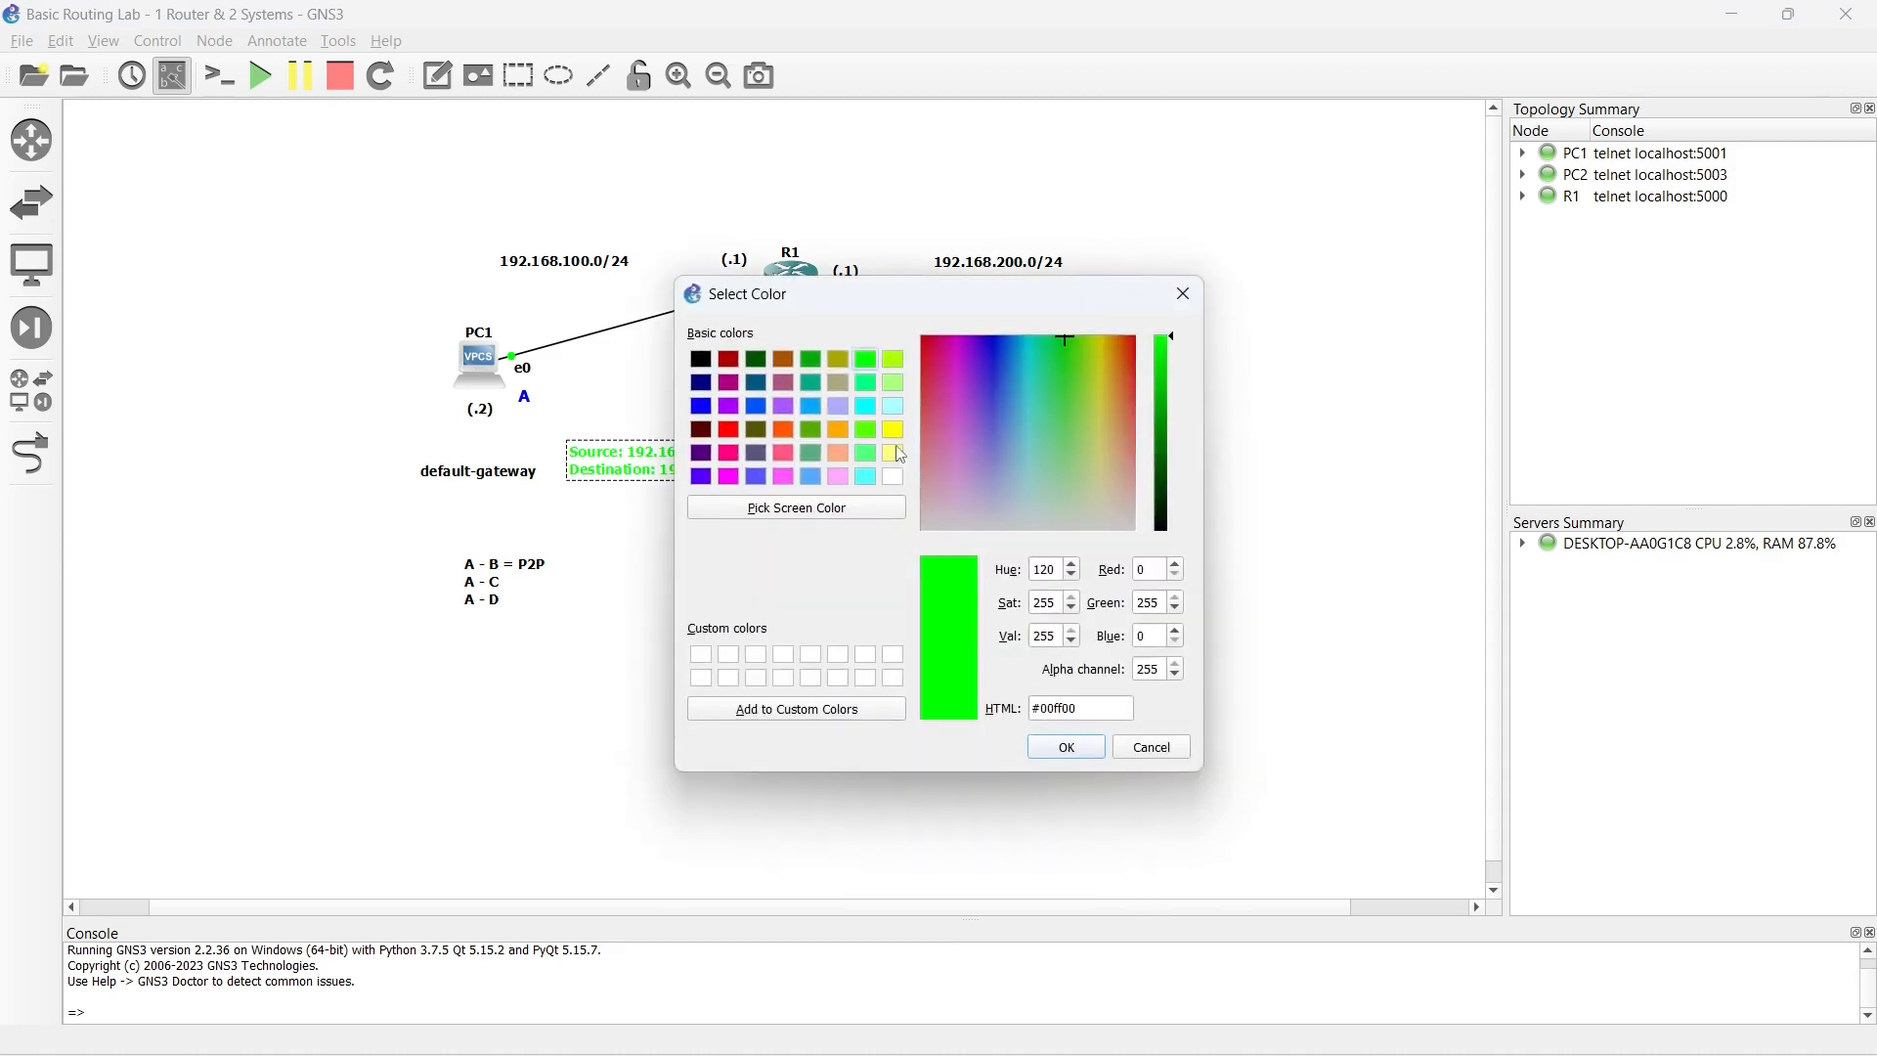
left_click(809, 434)
left_click(729, 358)
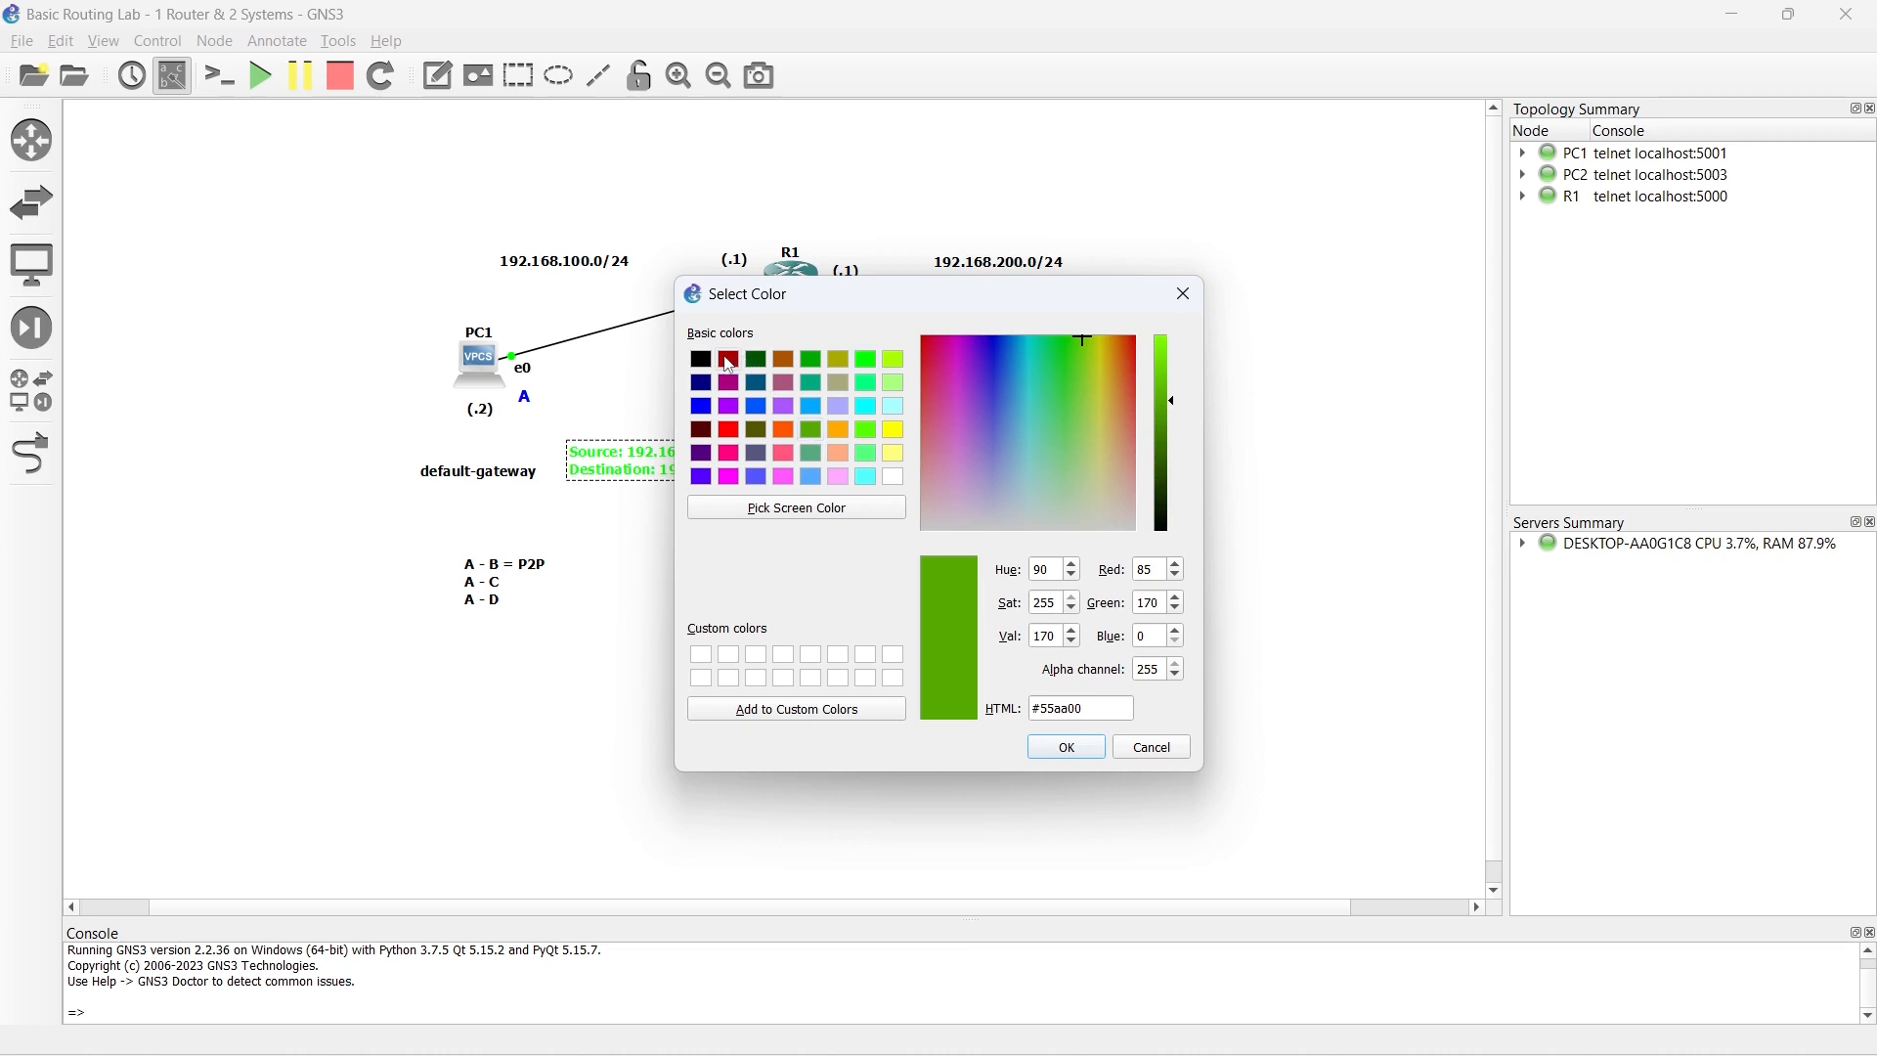
left_click(1064, 749)
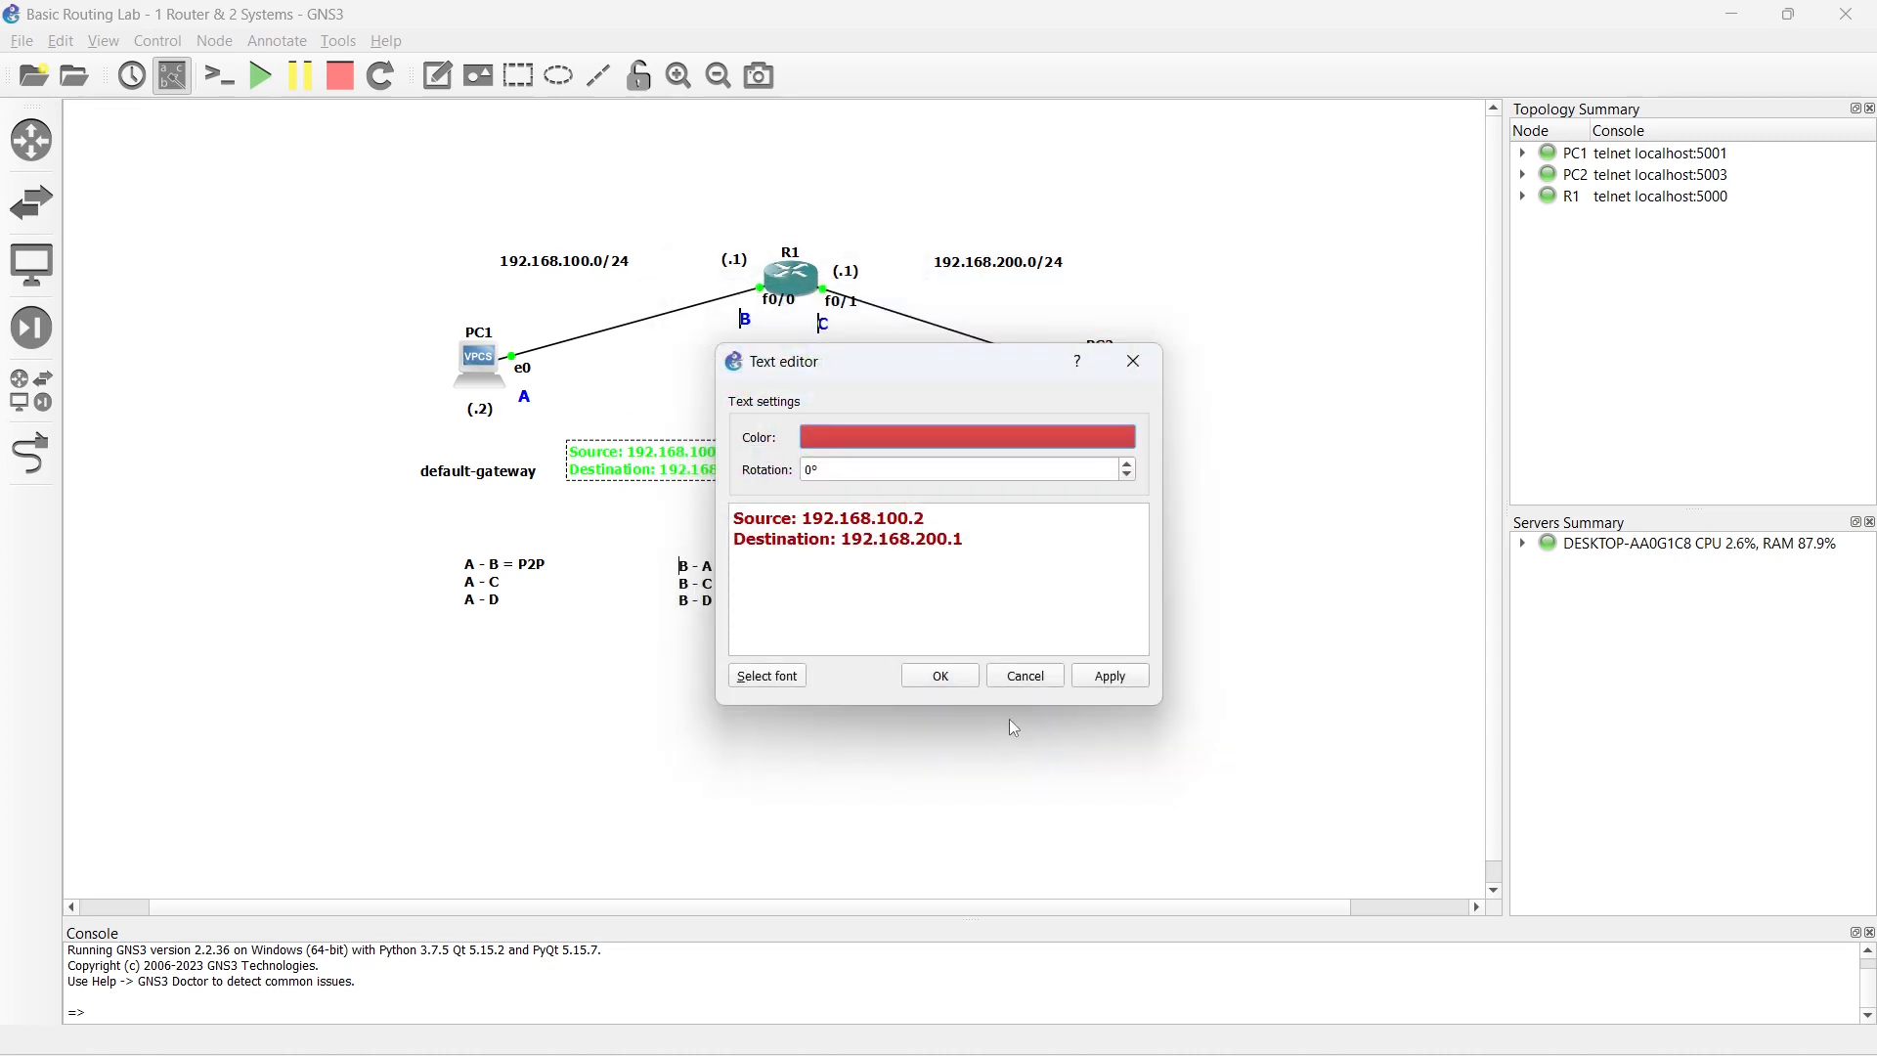
left_click(946, 676)
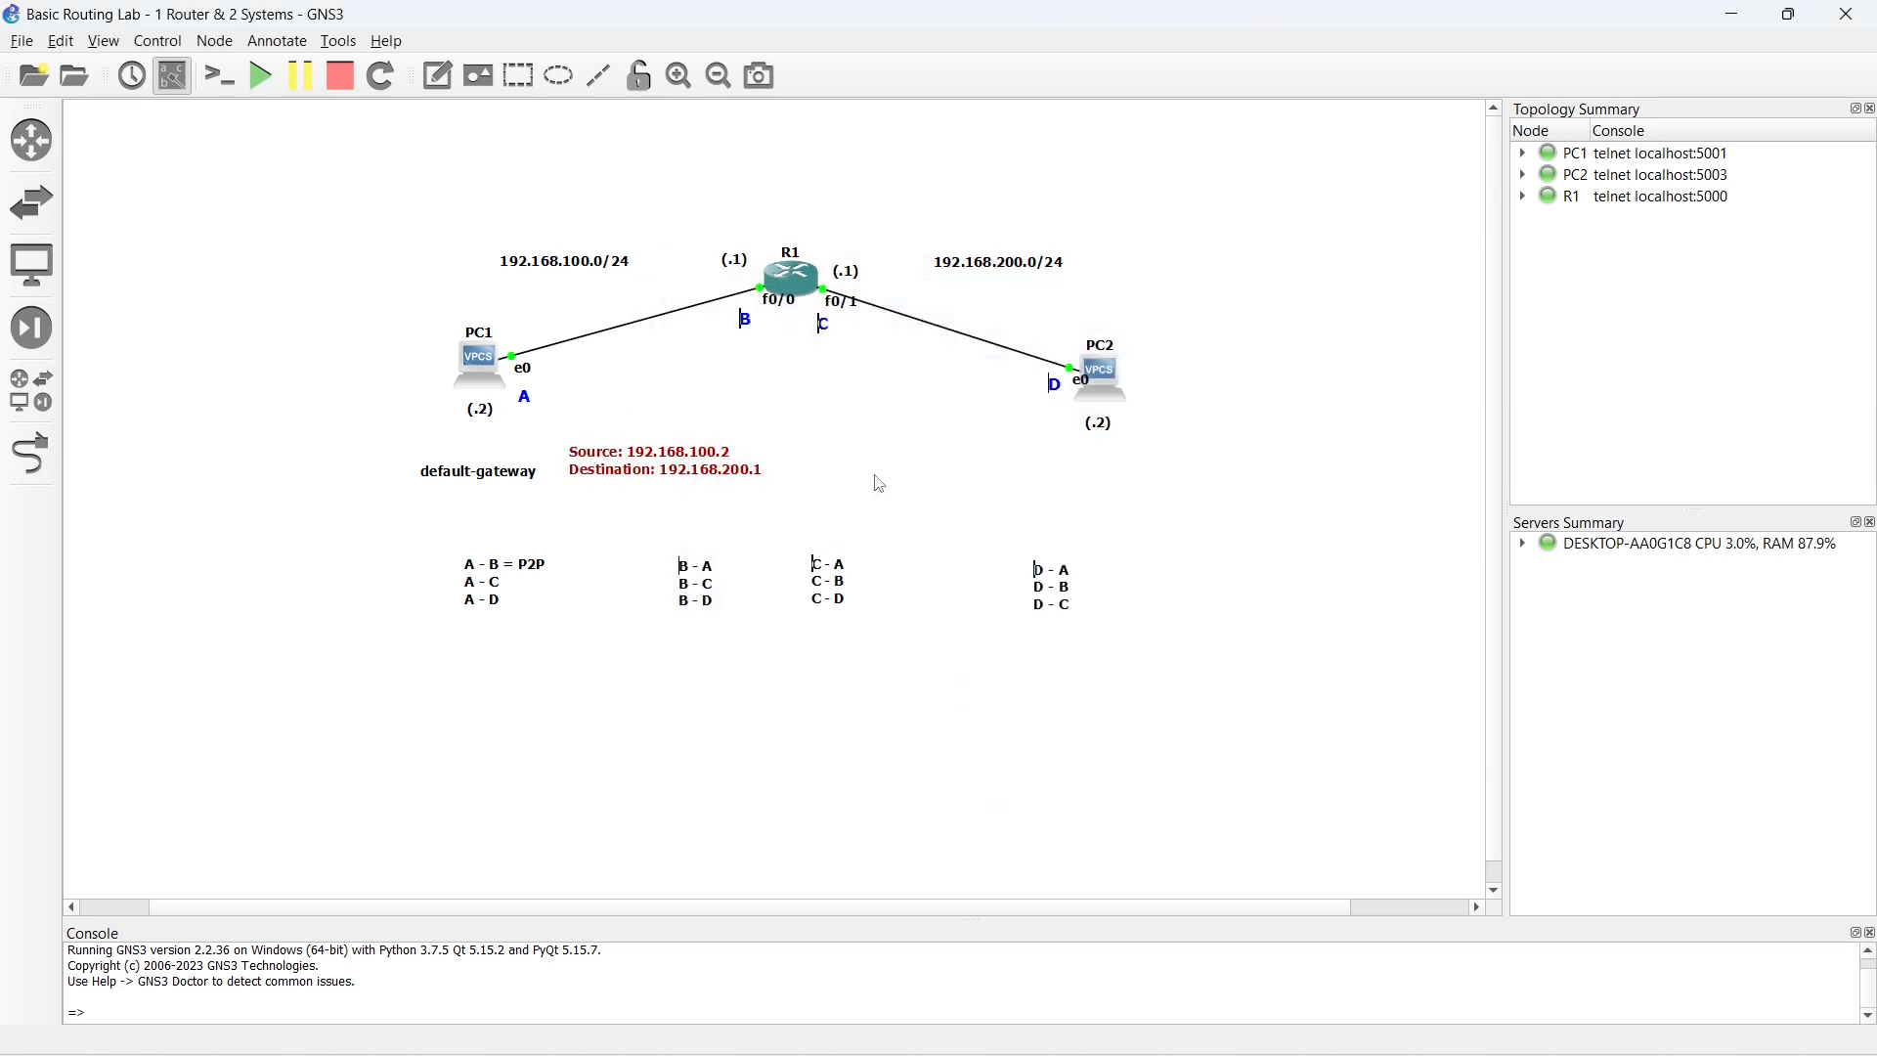
left_click_drag(671, 462, 680, 452)
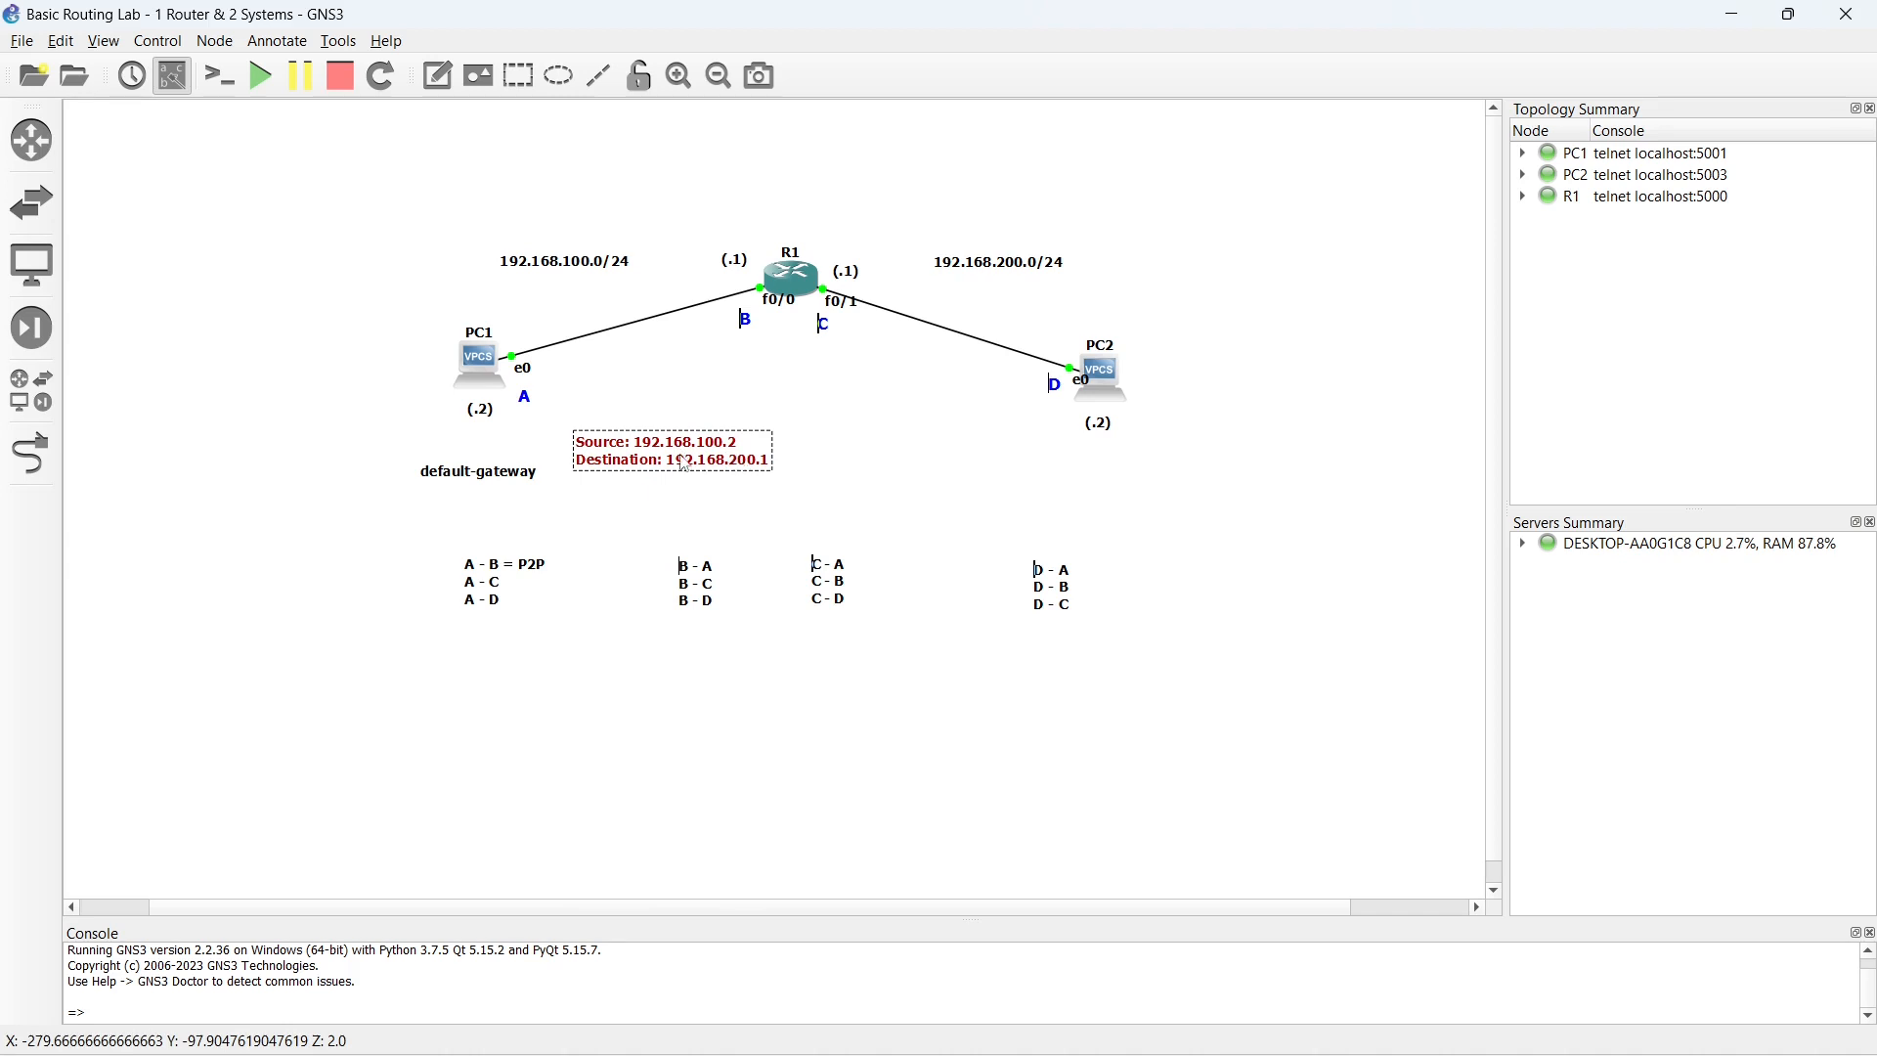
left_click(665, 515)
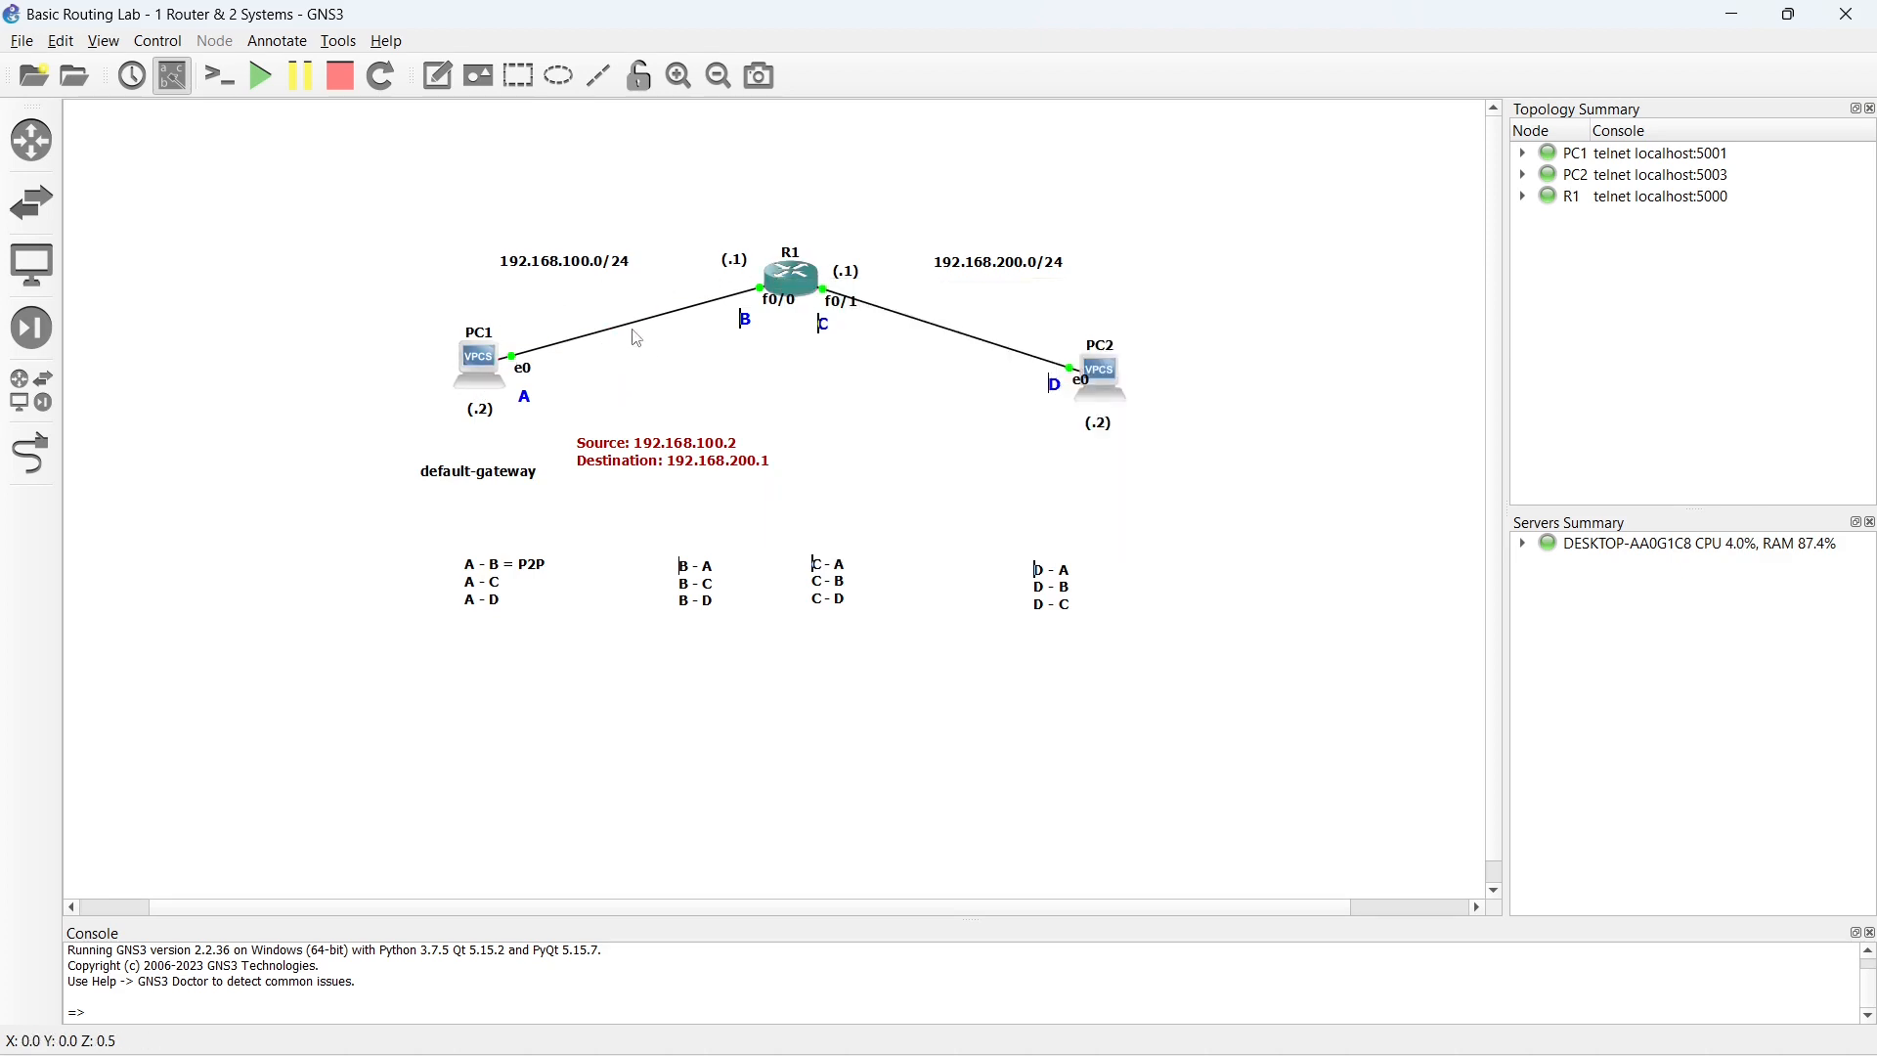
- Add a text note reading "1. Same network communication Layer-2" in the empty area above and left of the topology
left_click(437, 82)
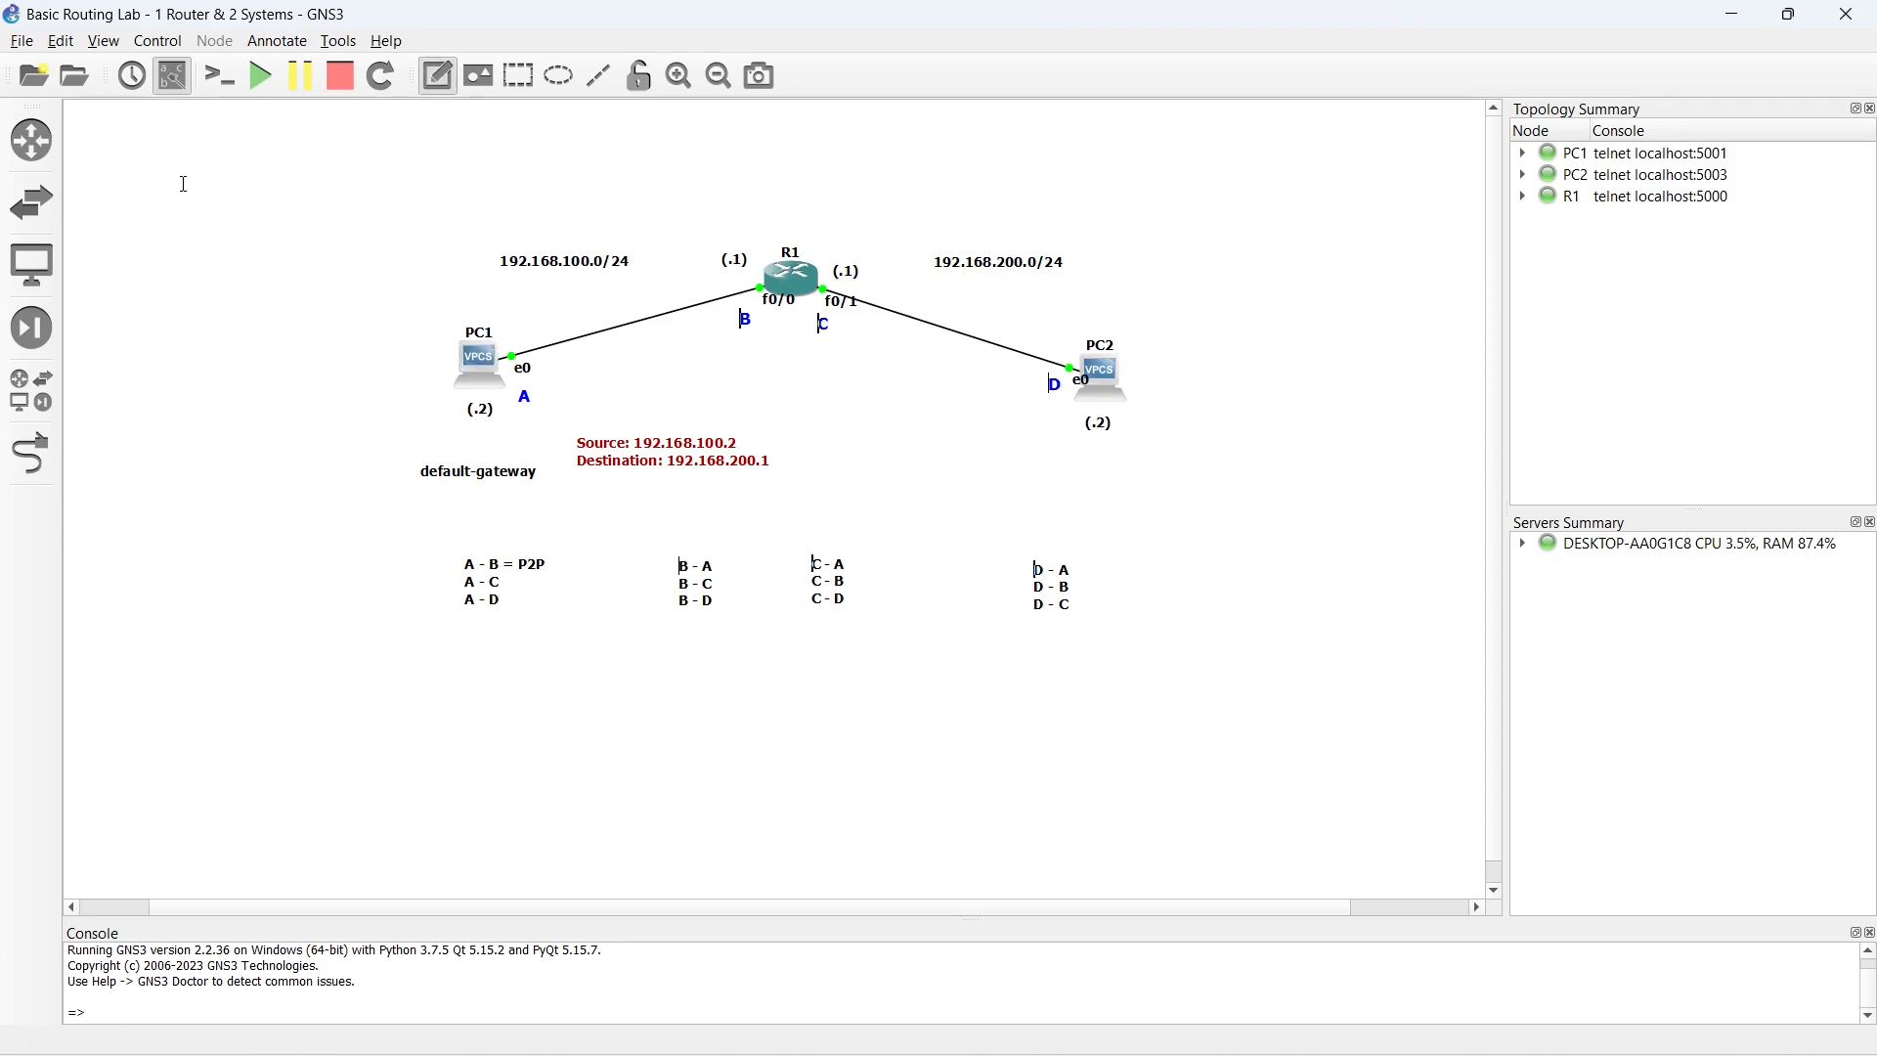
left_click(181, 187)
type("Same net")
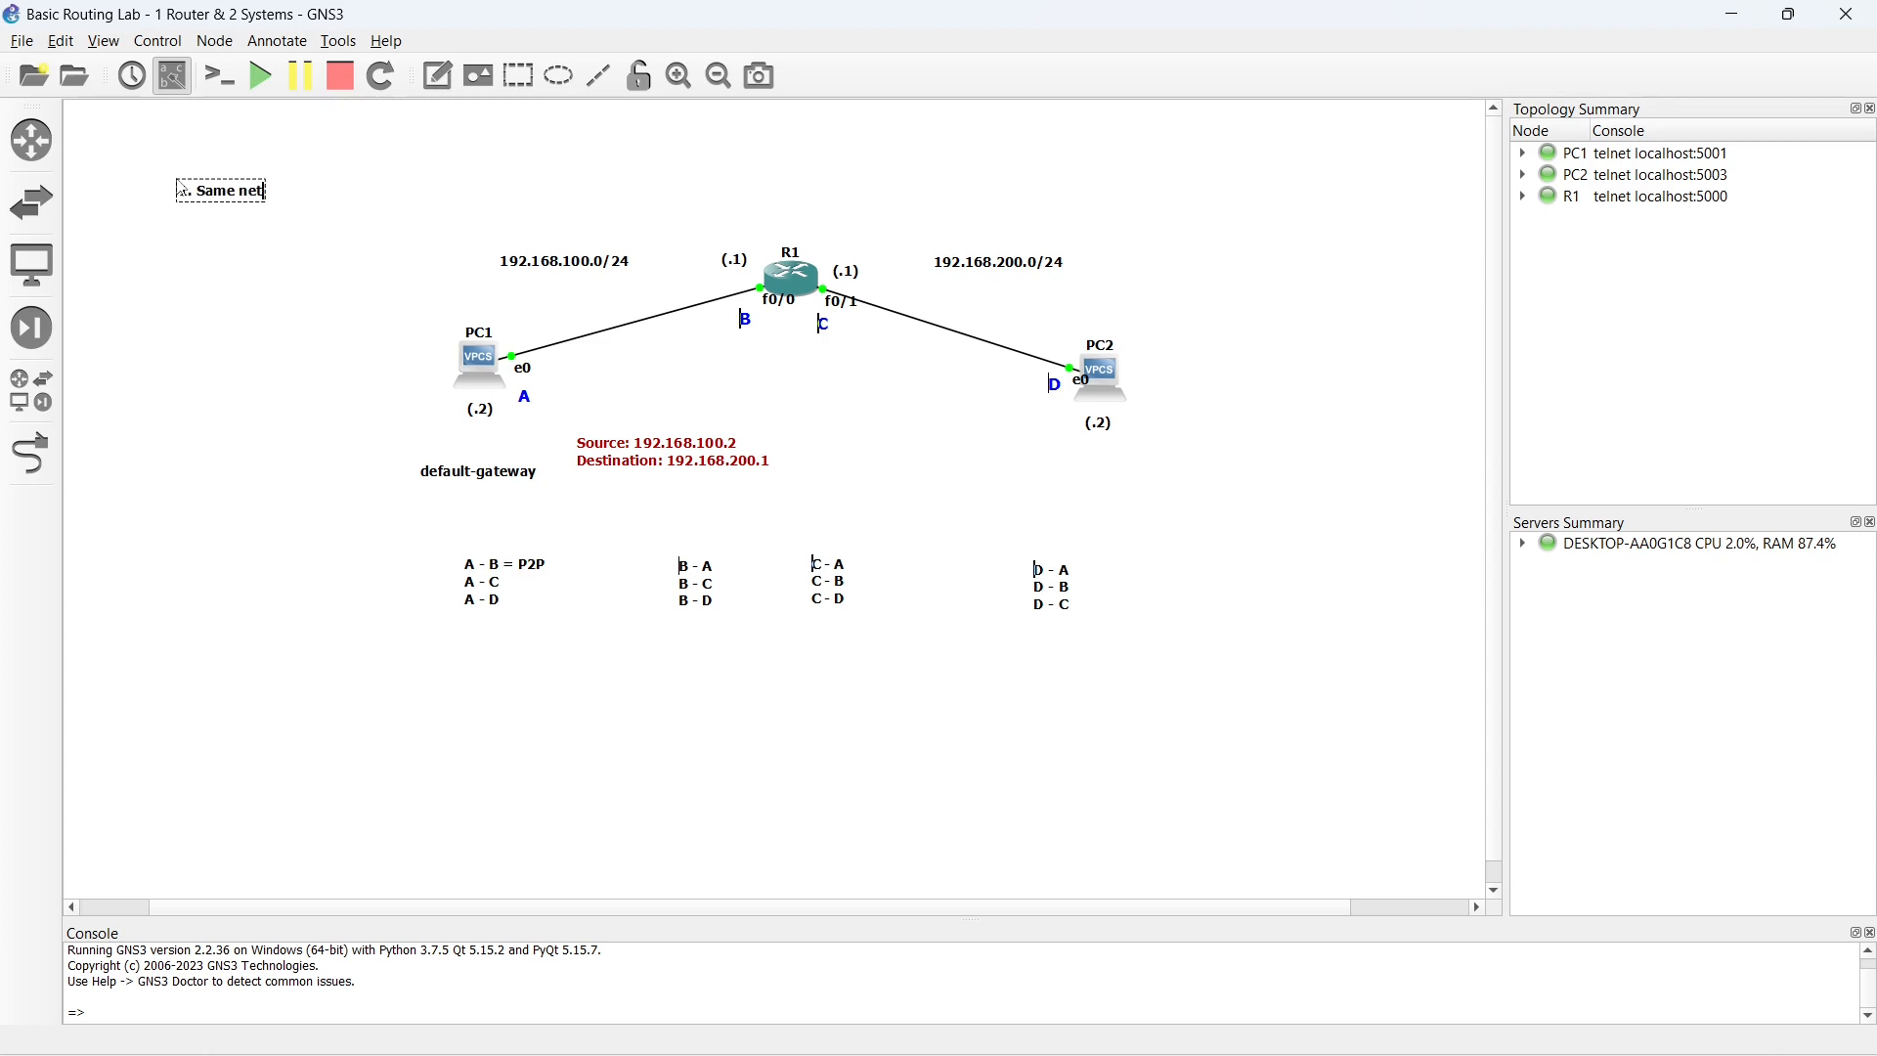
type("work communication ")
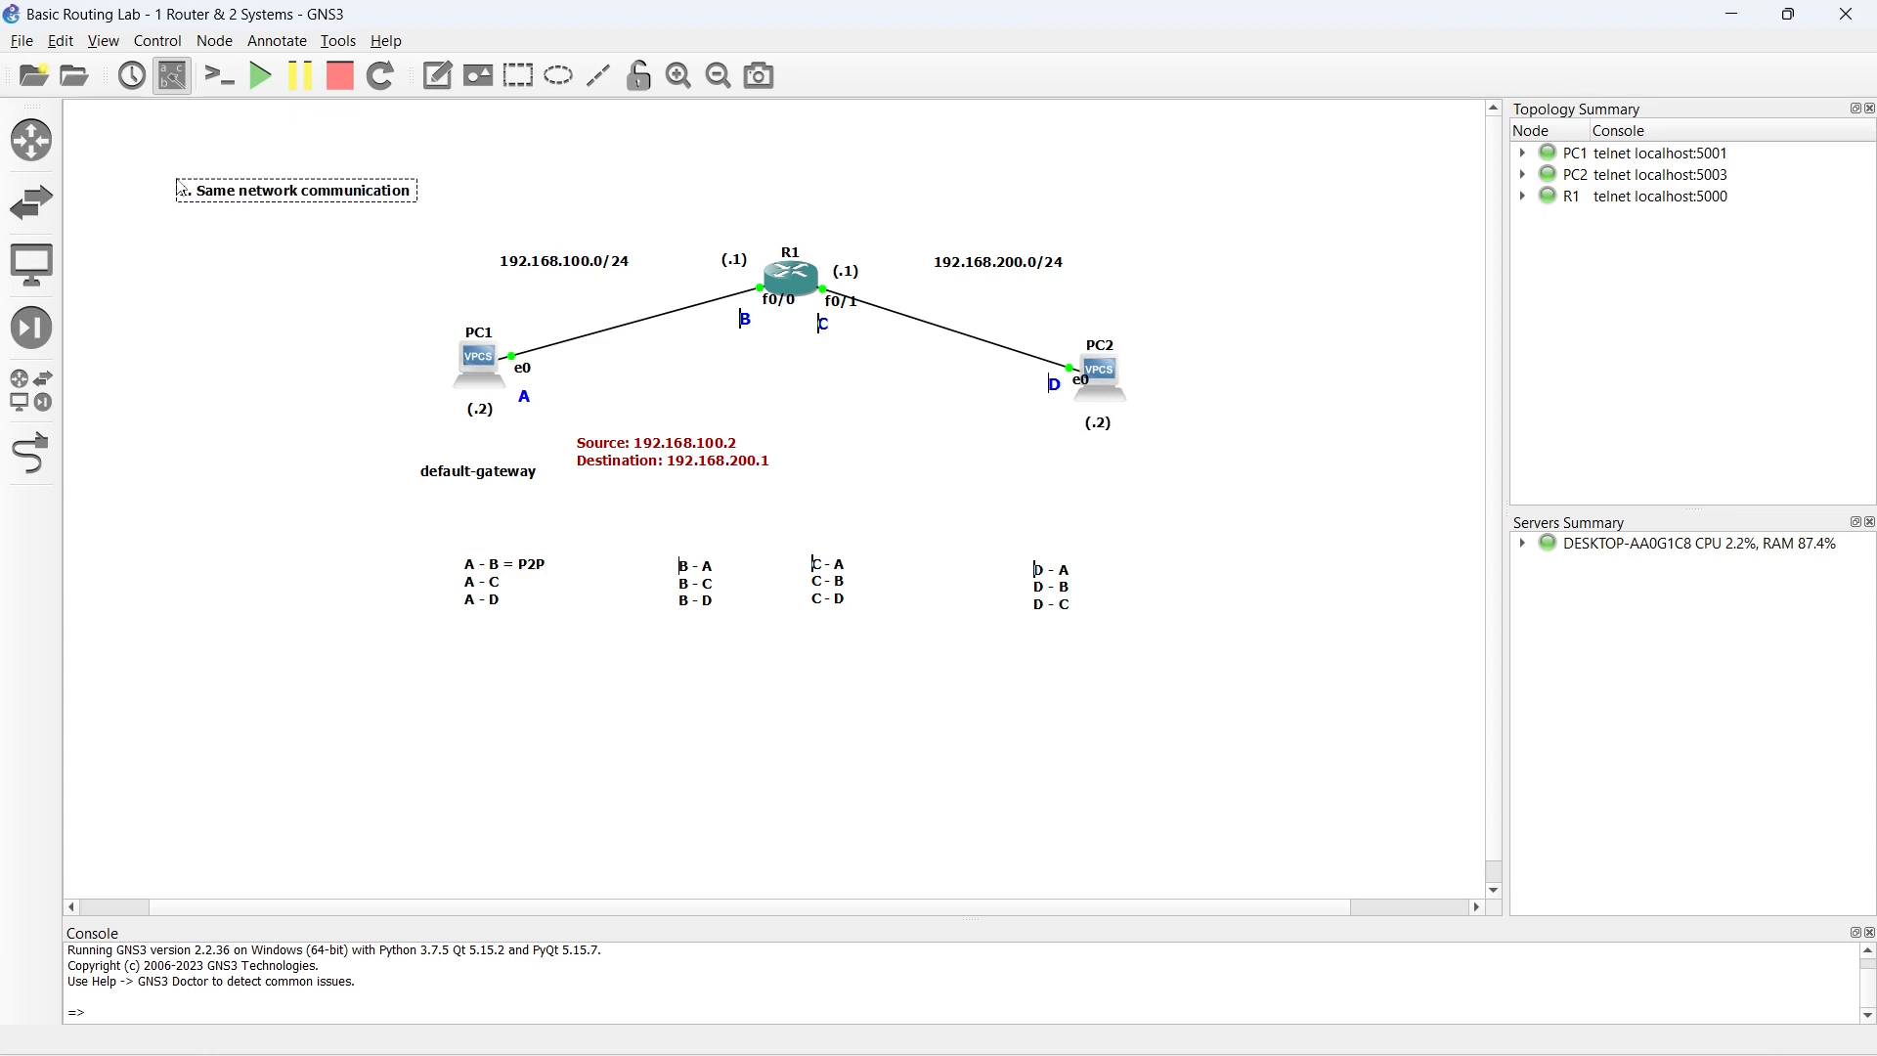
type("Layer-2")
left_click(234, 261)
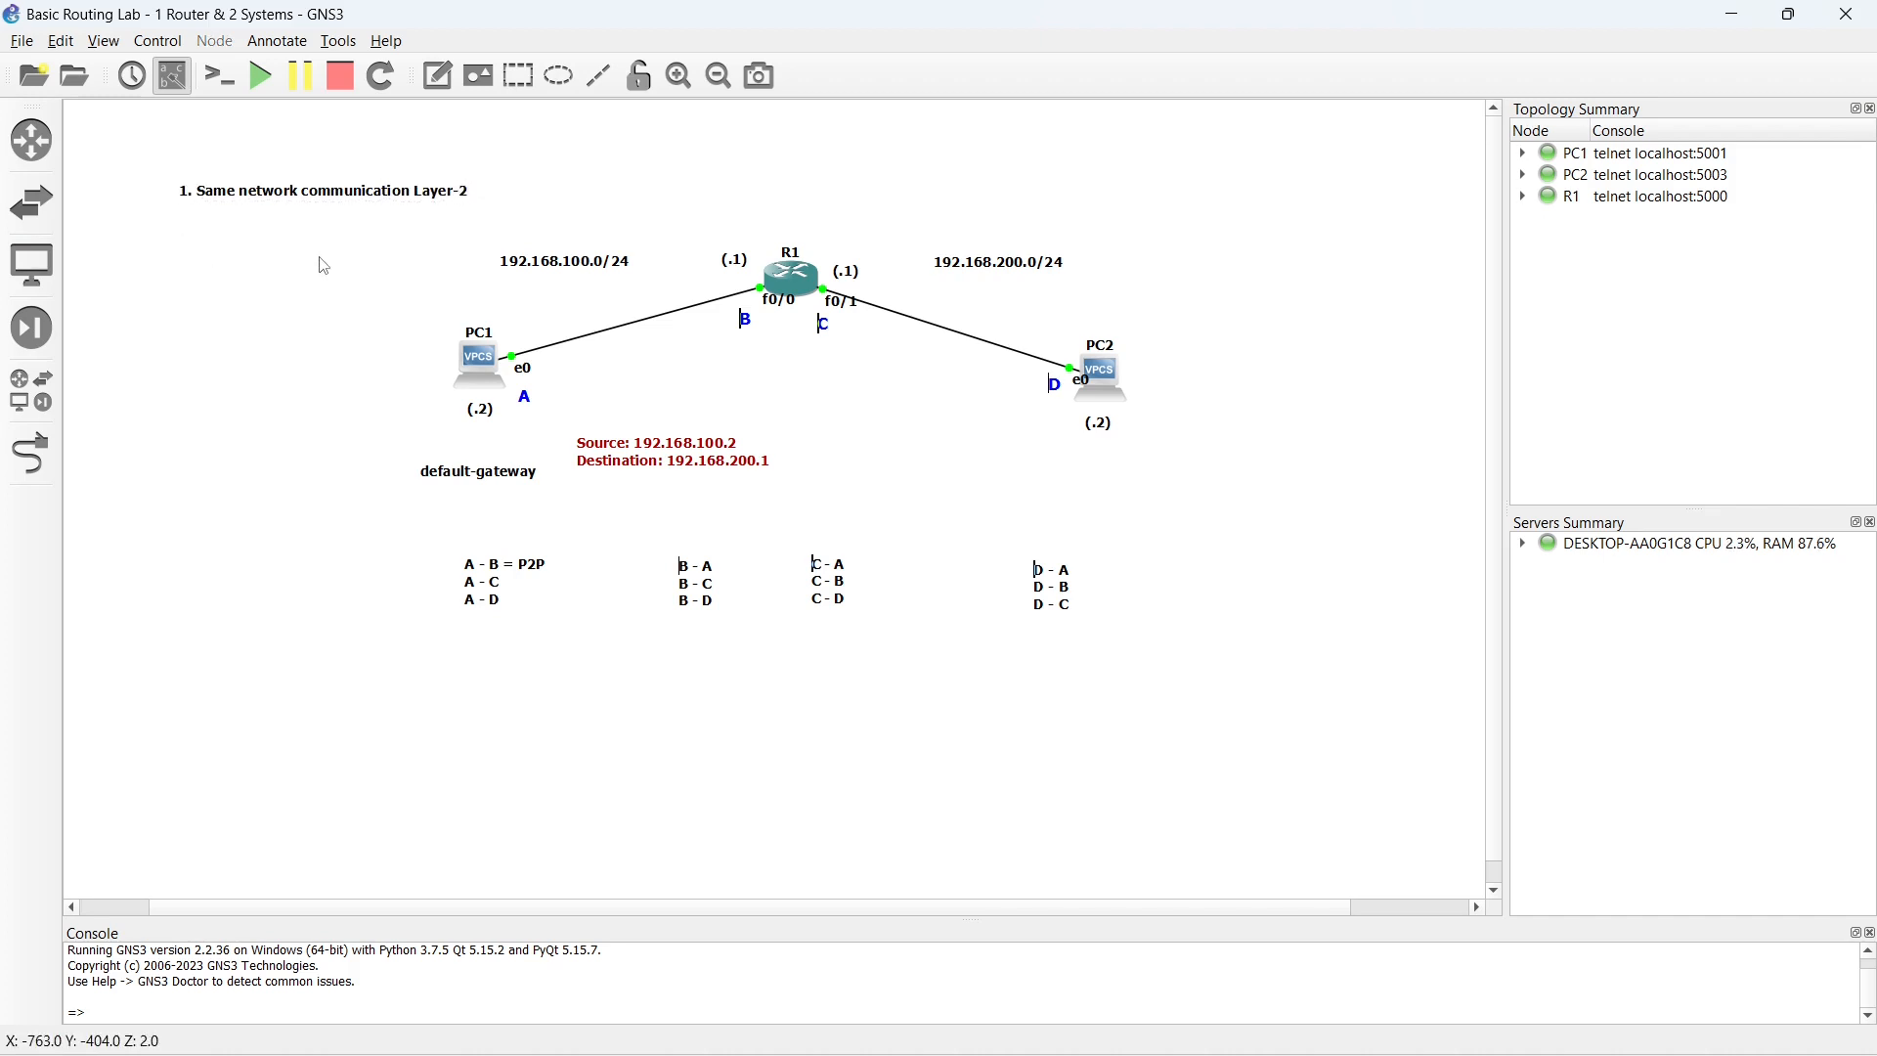
- Shift the network communication note slightly up and left, and add a second line "2. Different network gateway / route"
left_click_drag(343, 183, 301, 148)
double_click(362, 160)
key("End")
key("Return")
type("2")
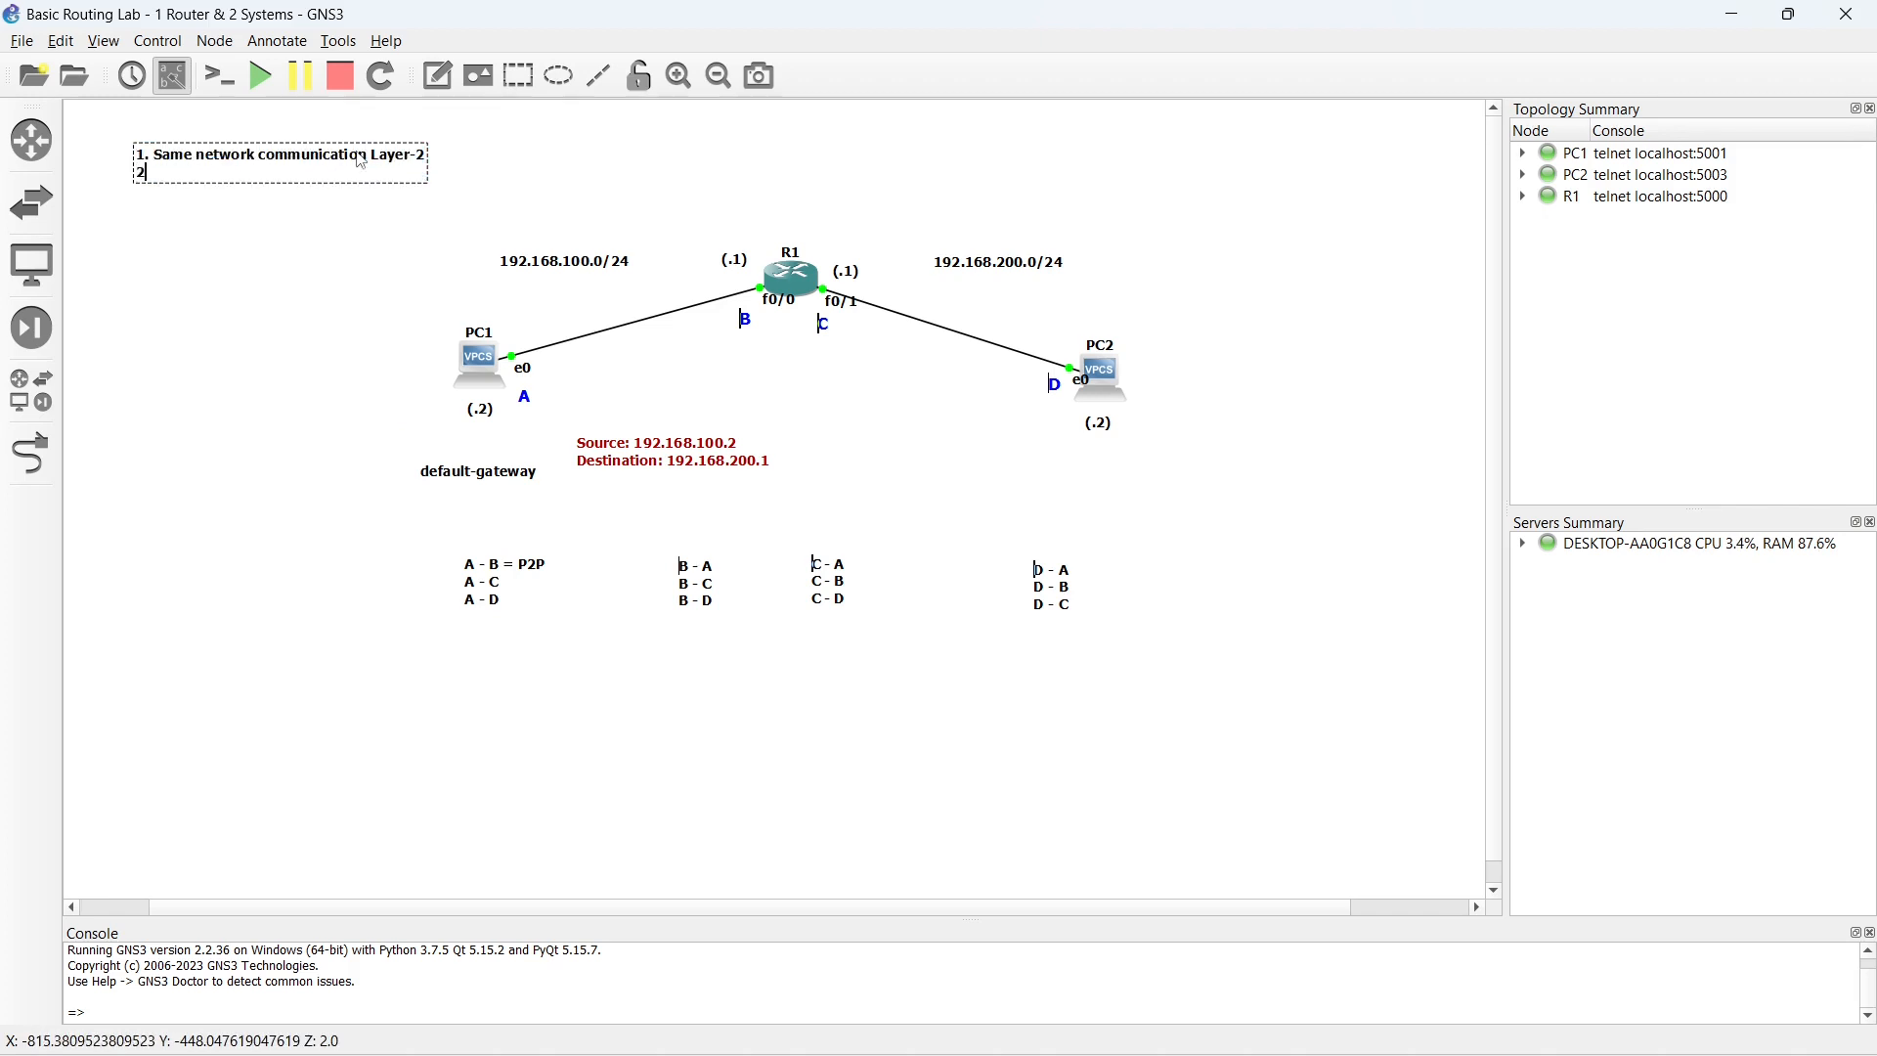
type(". Different network gateway")
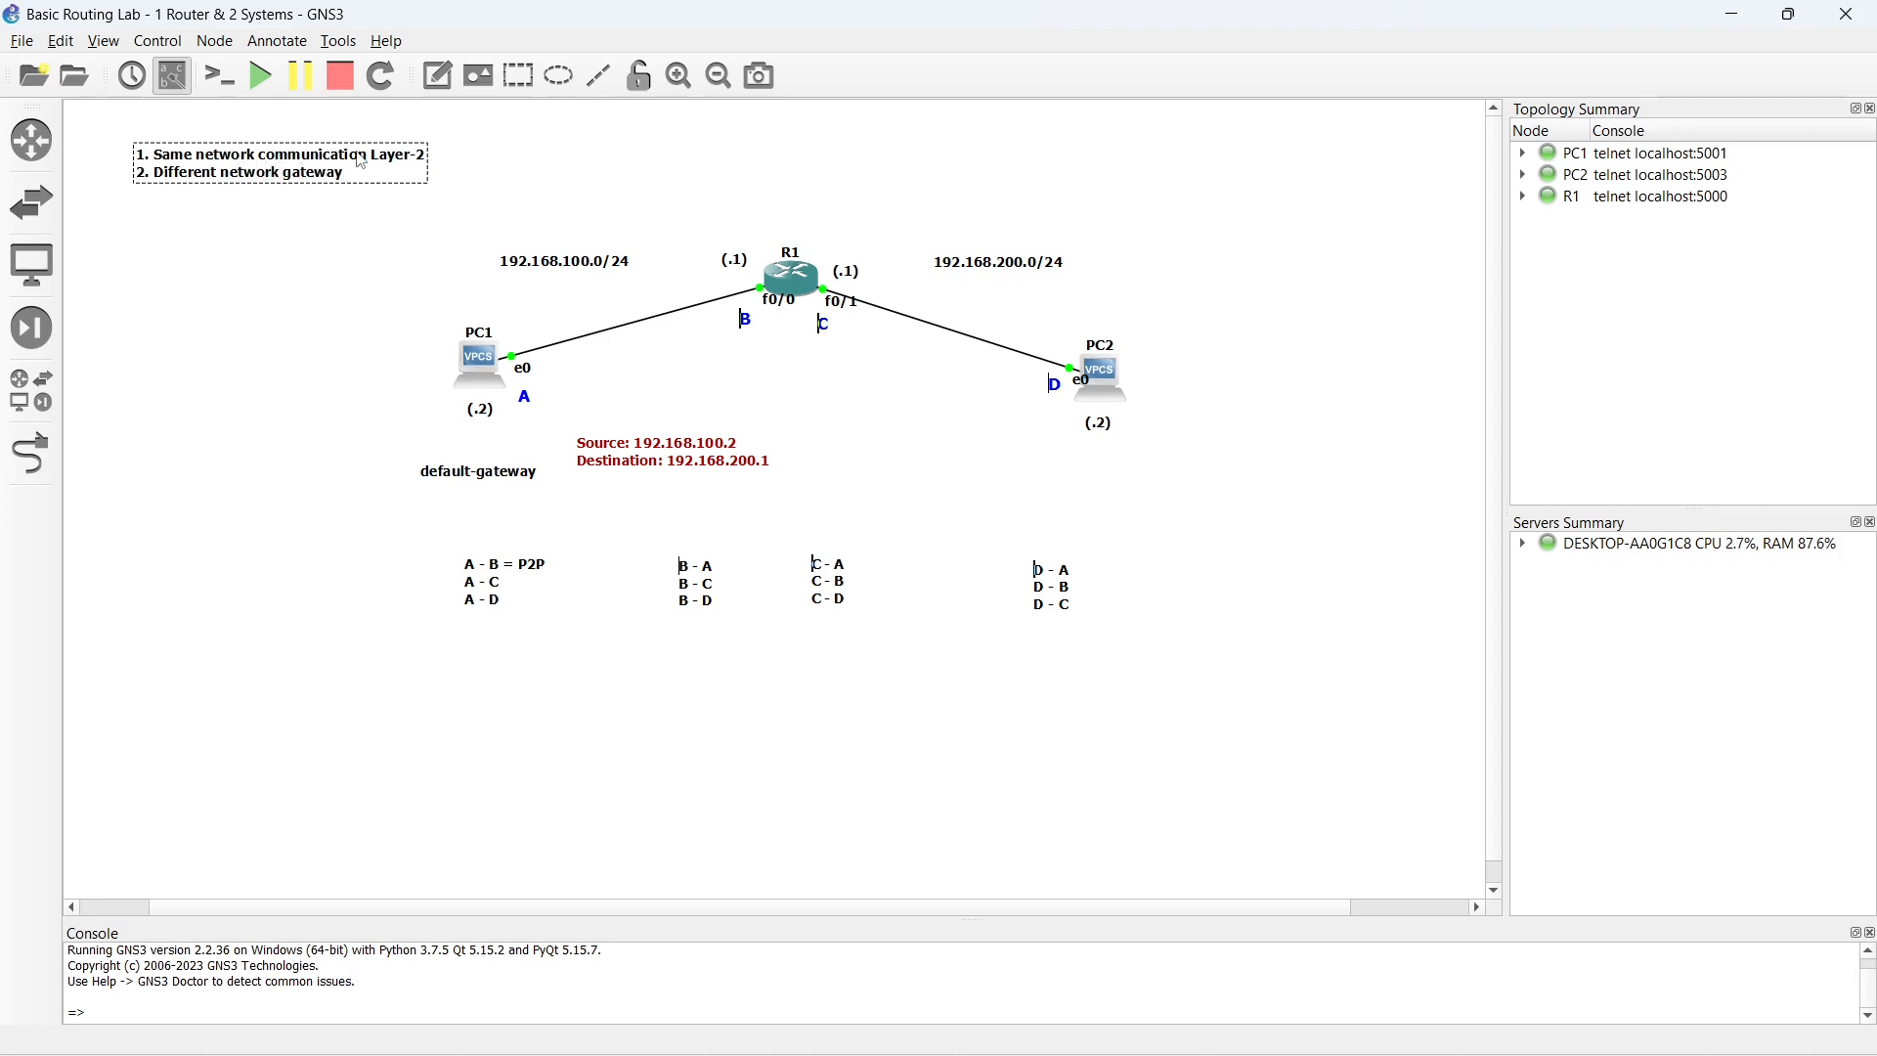
type("rou")
type("/")
left_click(333, 243)
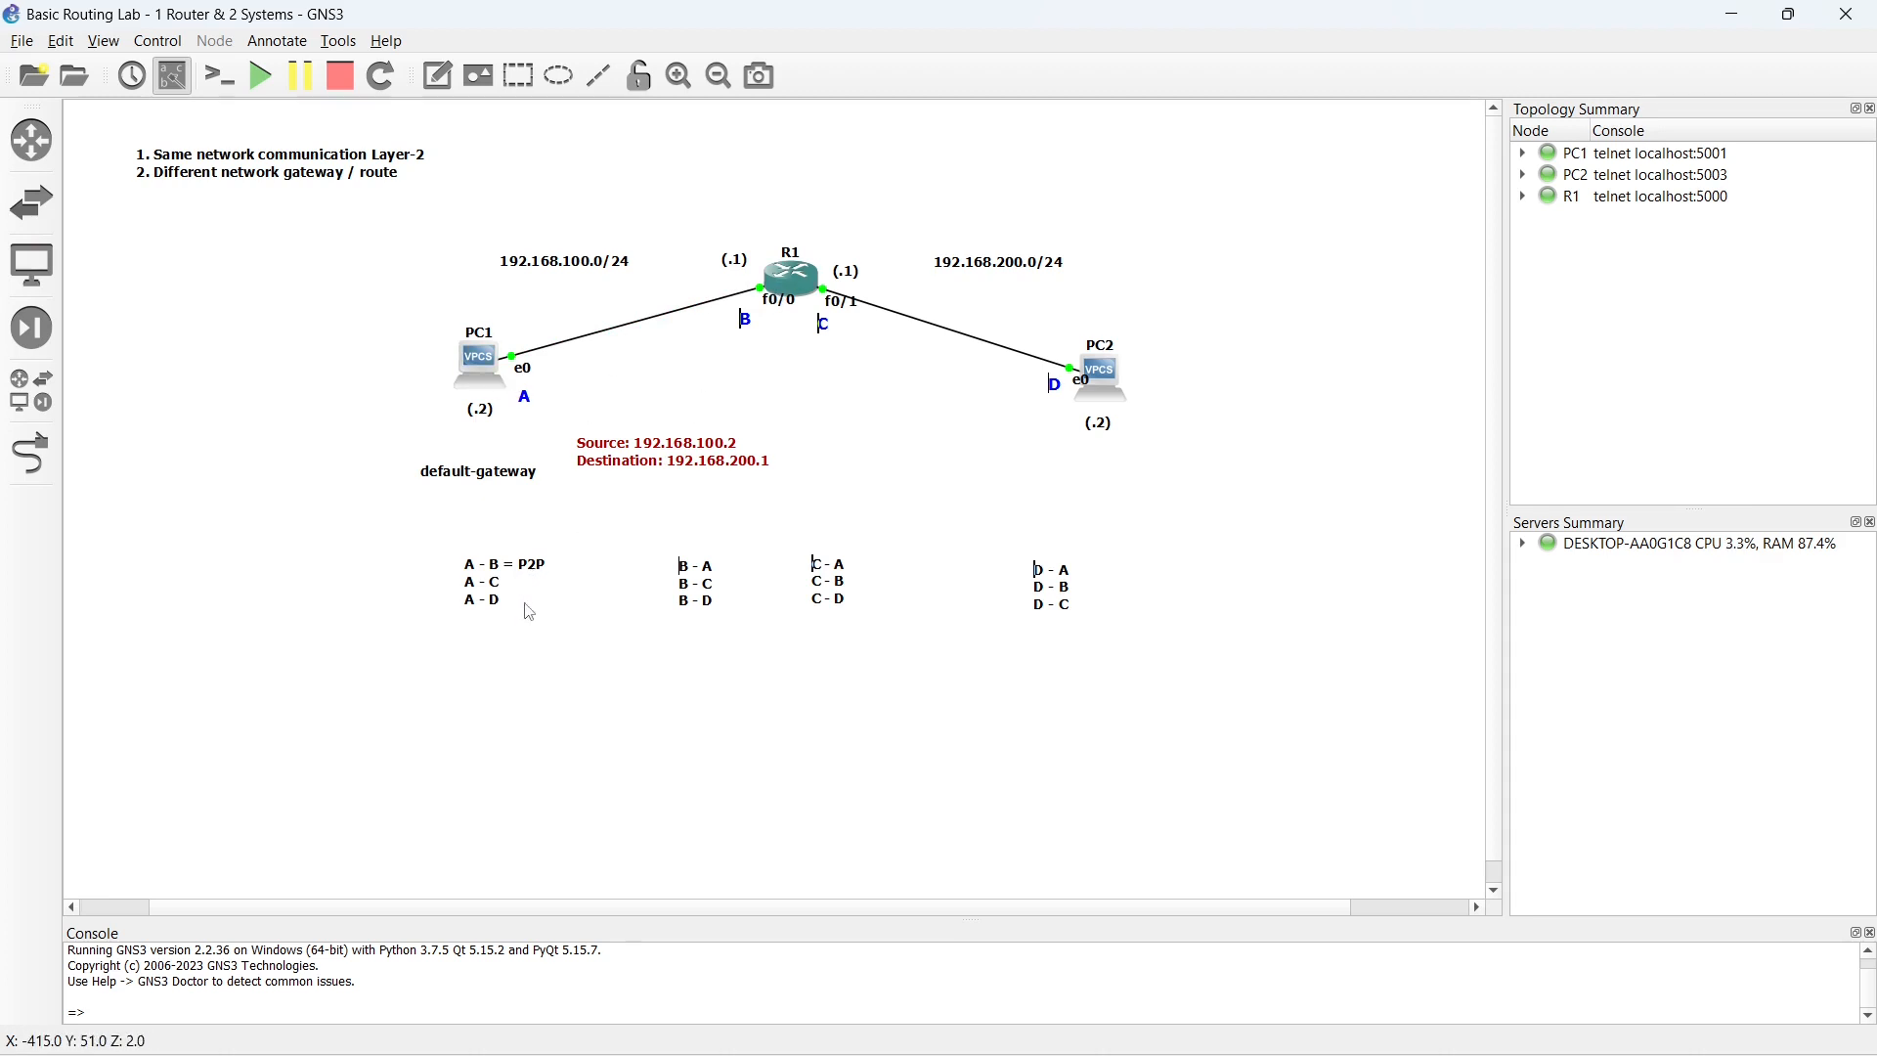
- Ping 192.168.200.1 from PC1's console, examine the reply, and close the console
double_click(480, 373)
type("p")
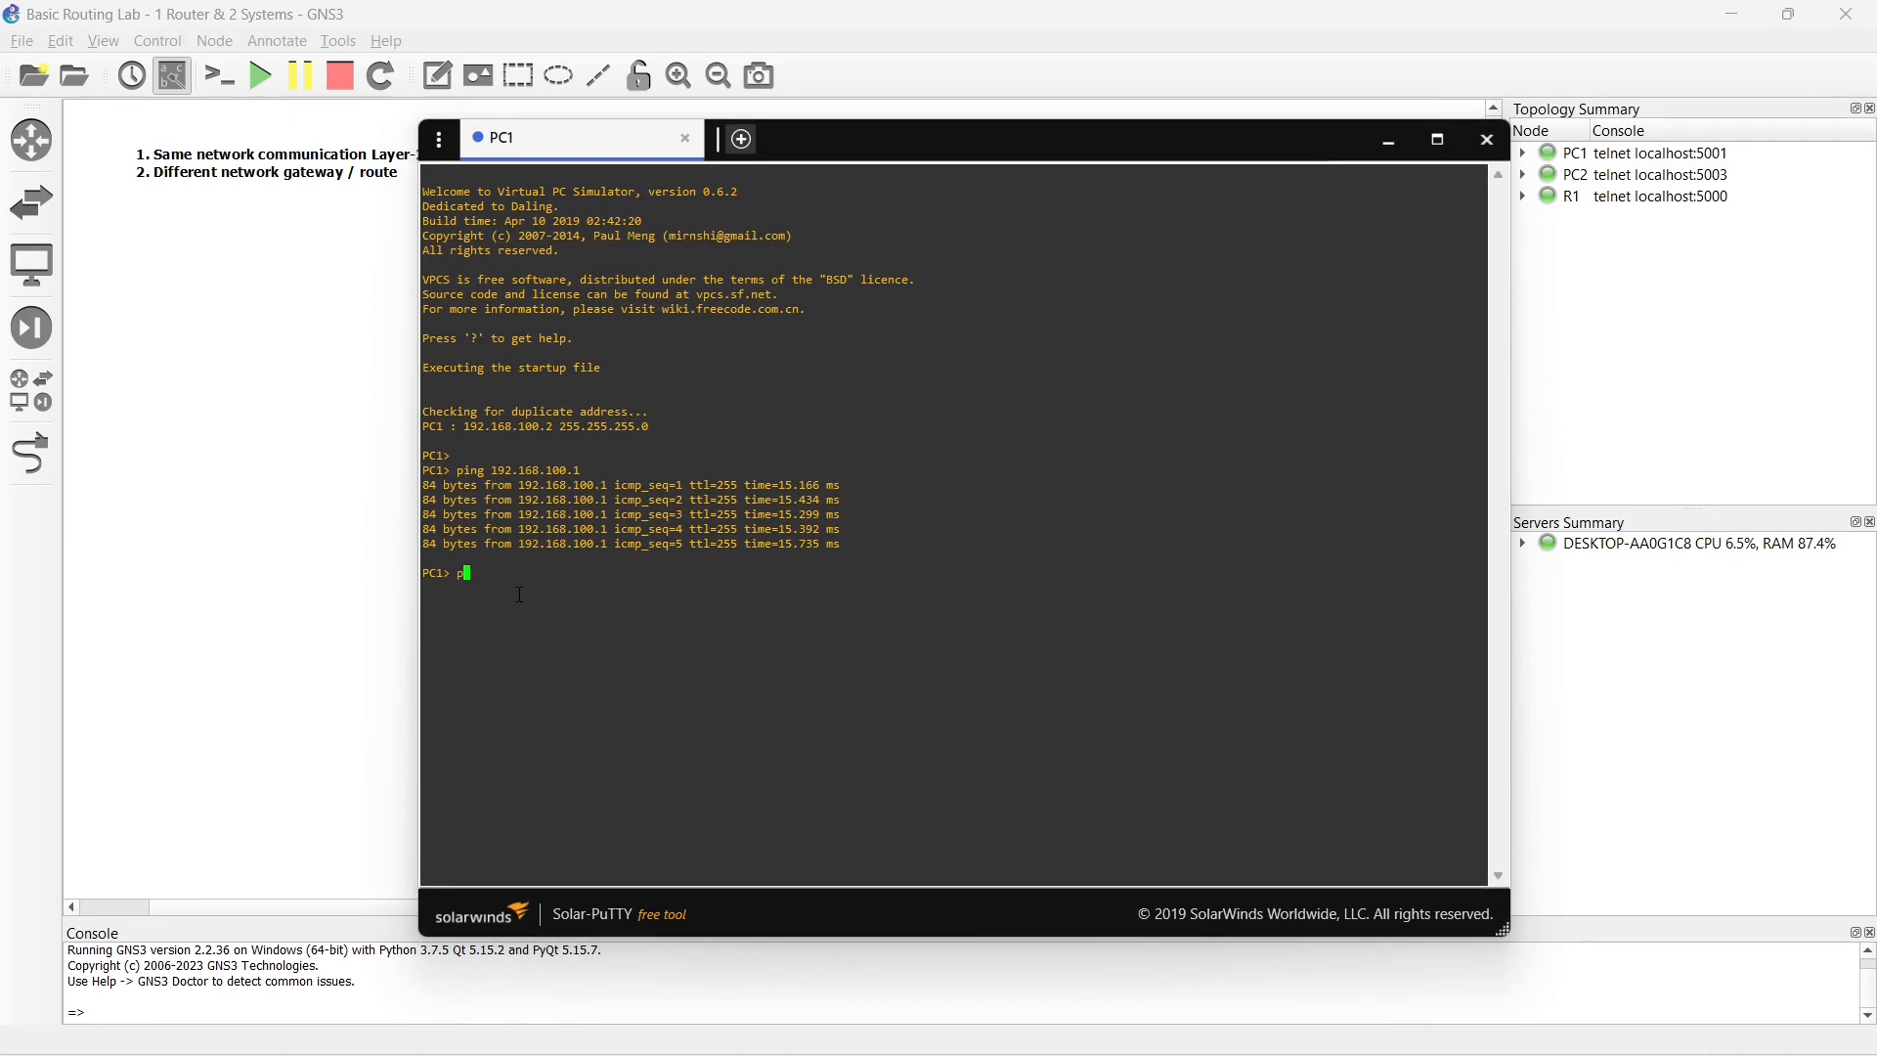
type("ing 192.168.200.1")
key("Return")
left_click_drag(426, 589, 528, 587)
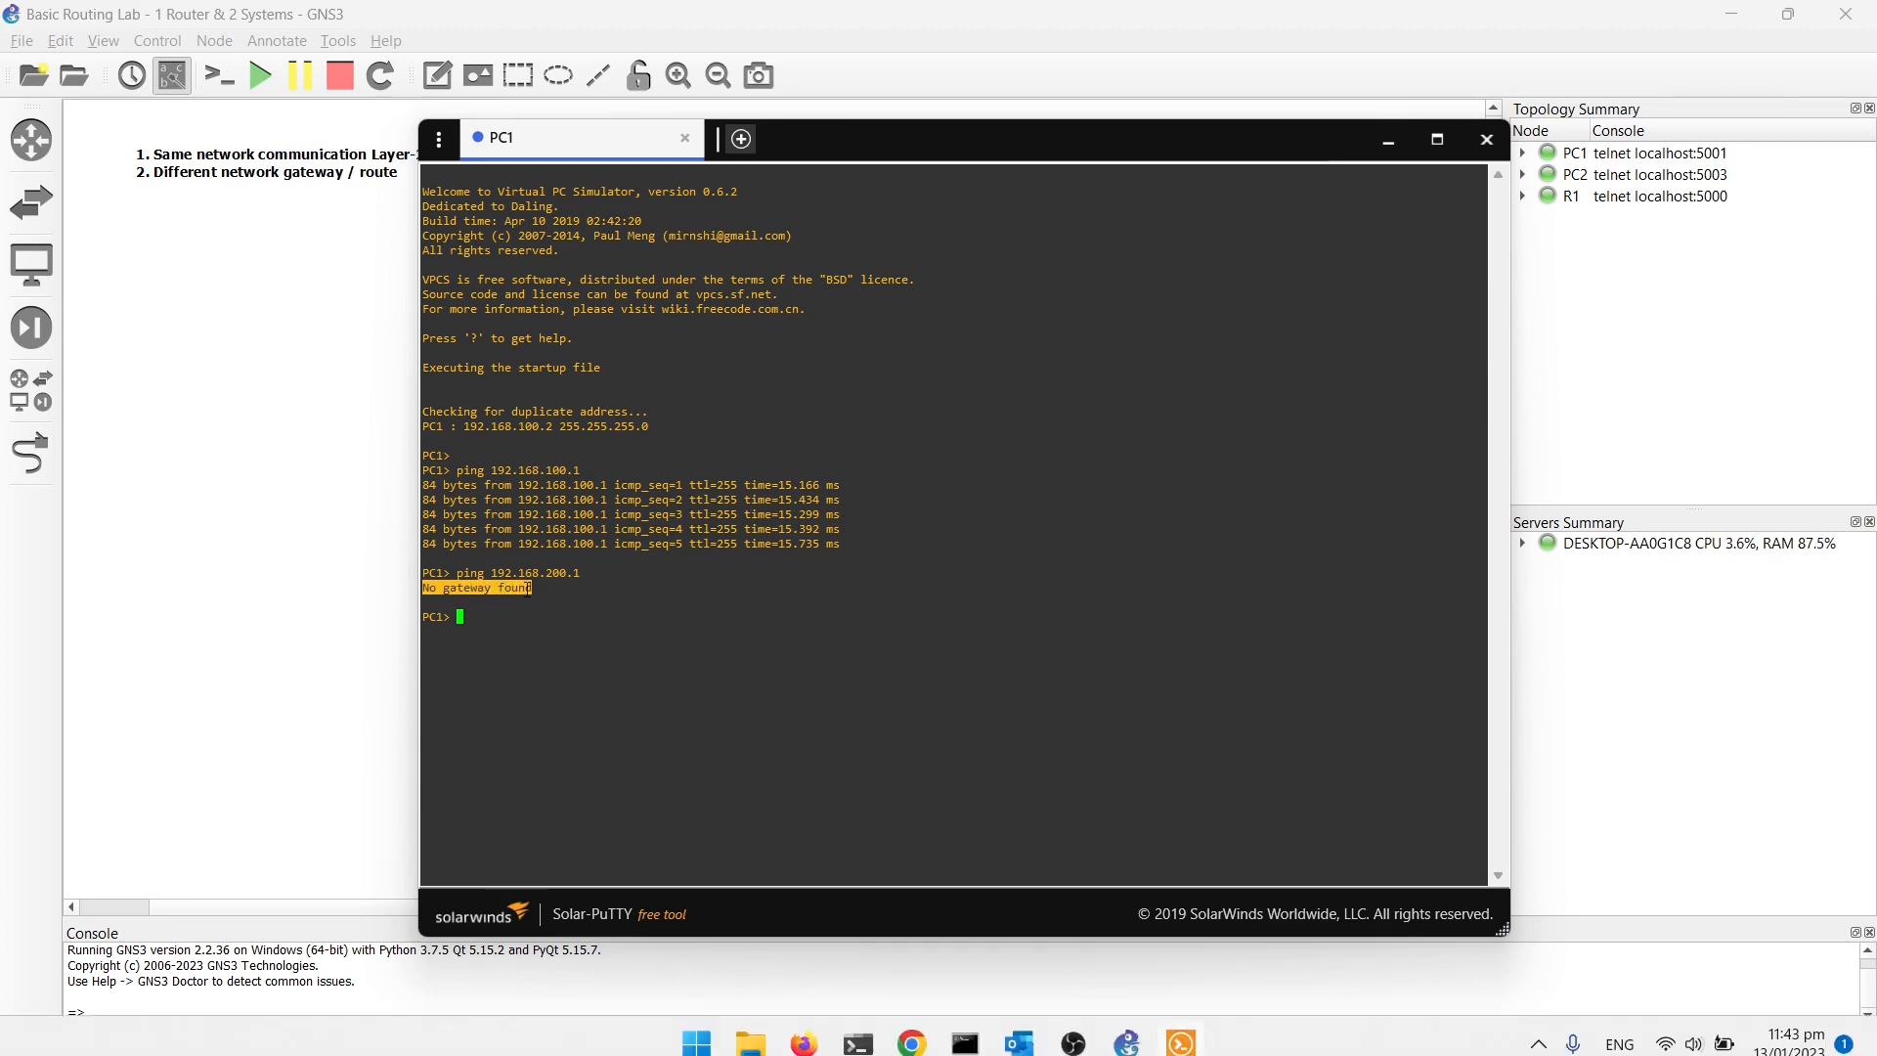
left_click(1482, 144)
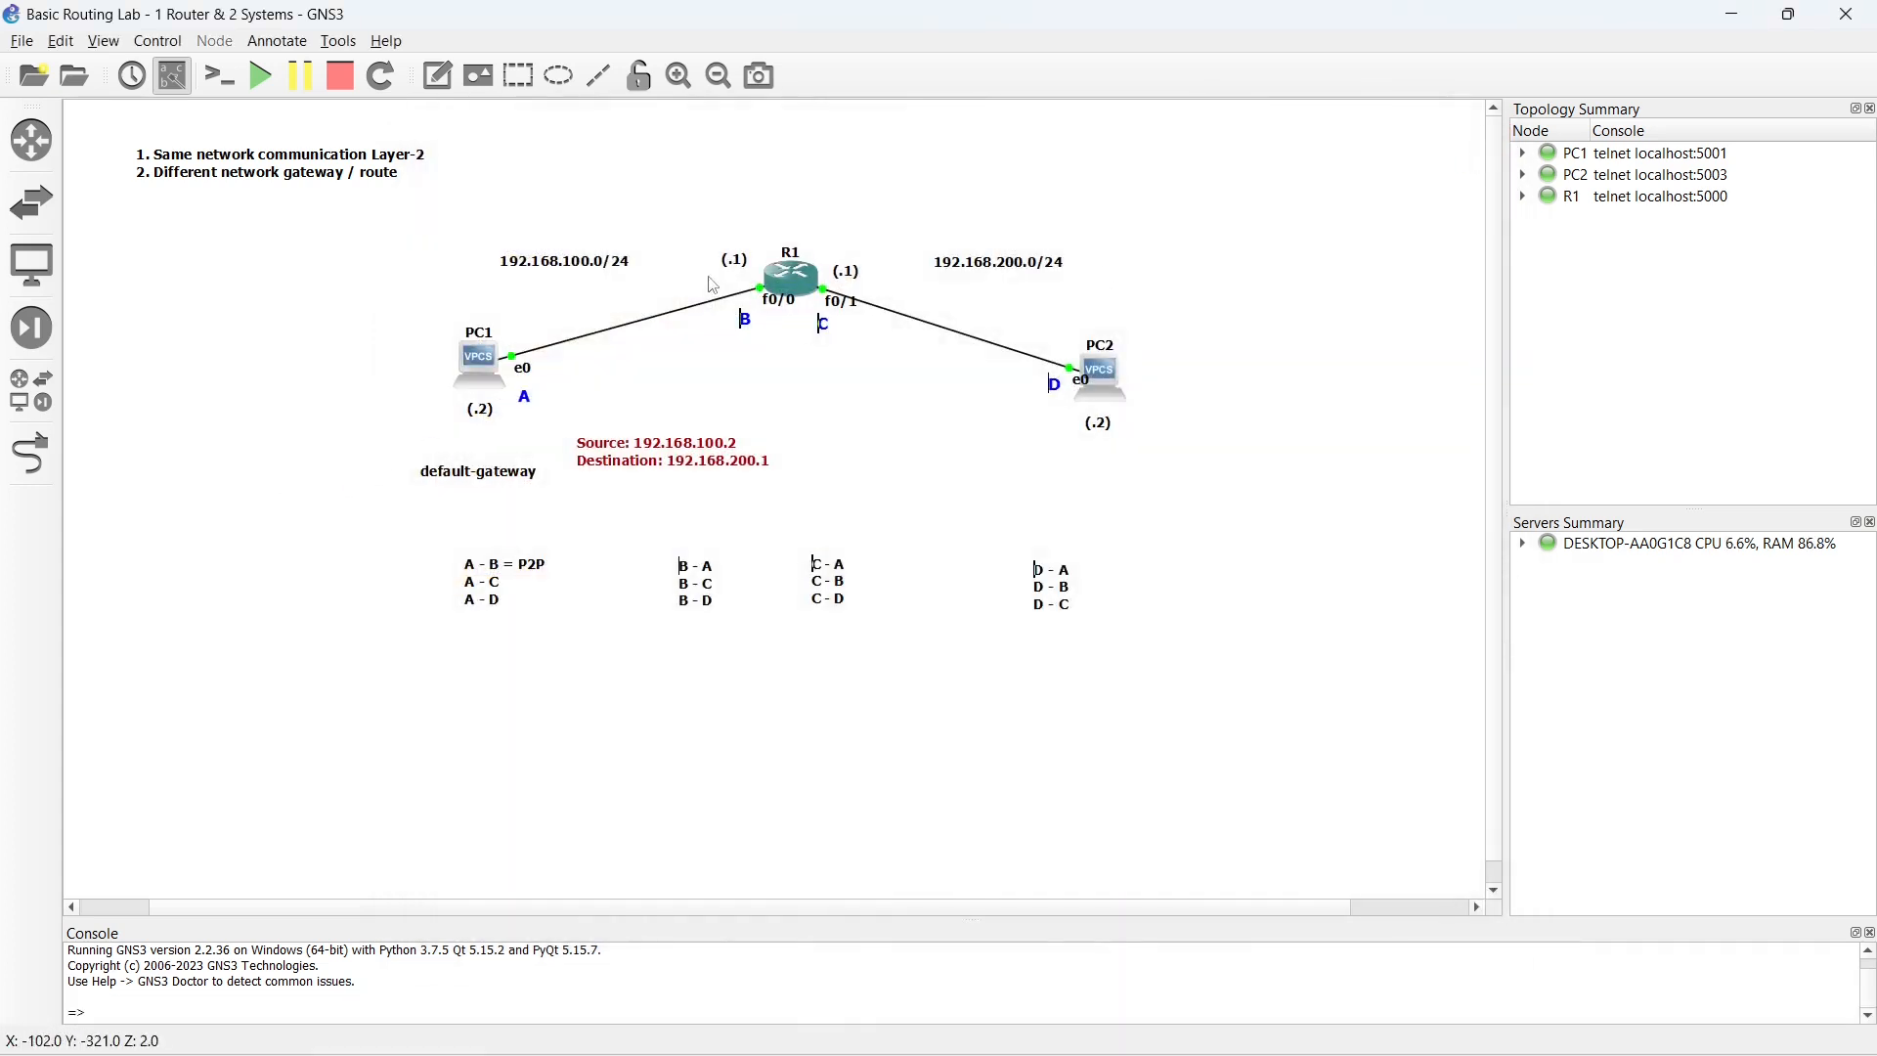
- Close PC1's blank console, and stop and start the PC1 node
left_click(489, 365)
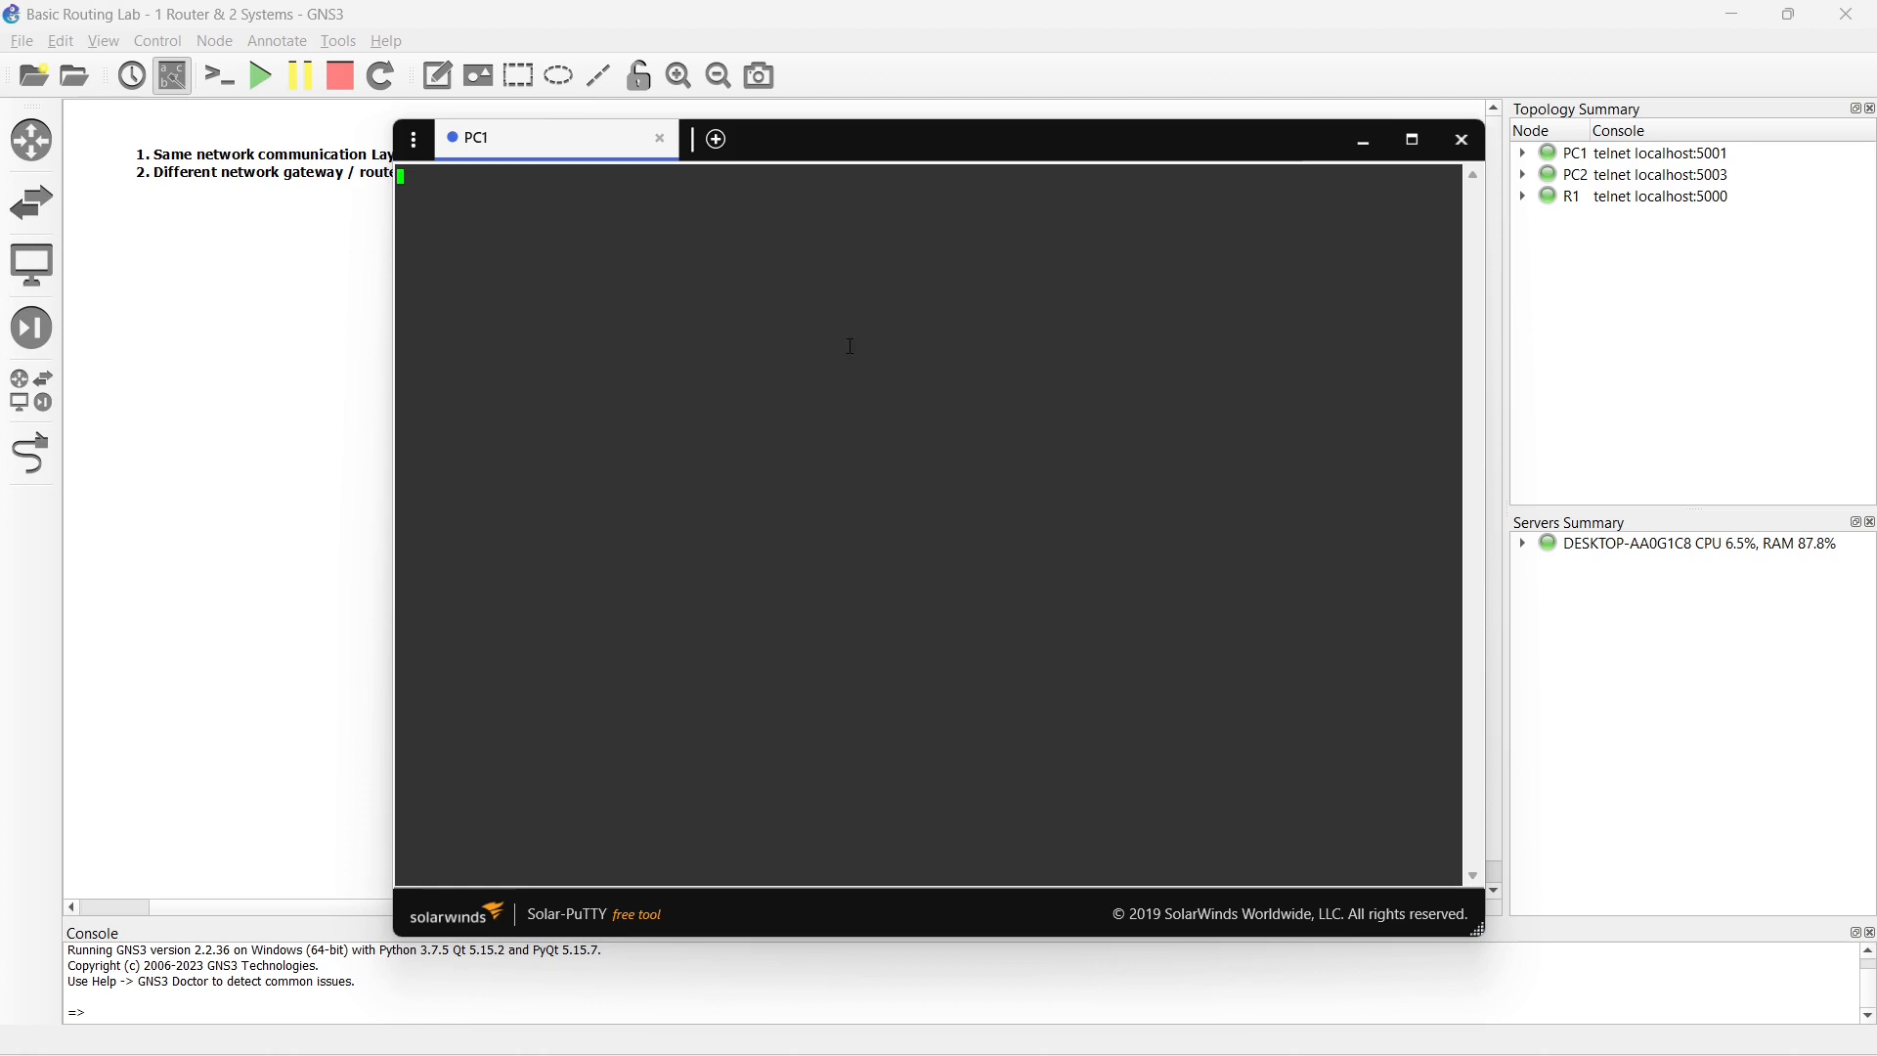
left_click(1462, 140)
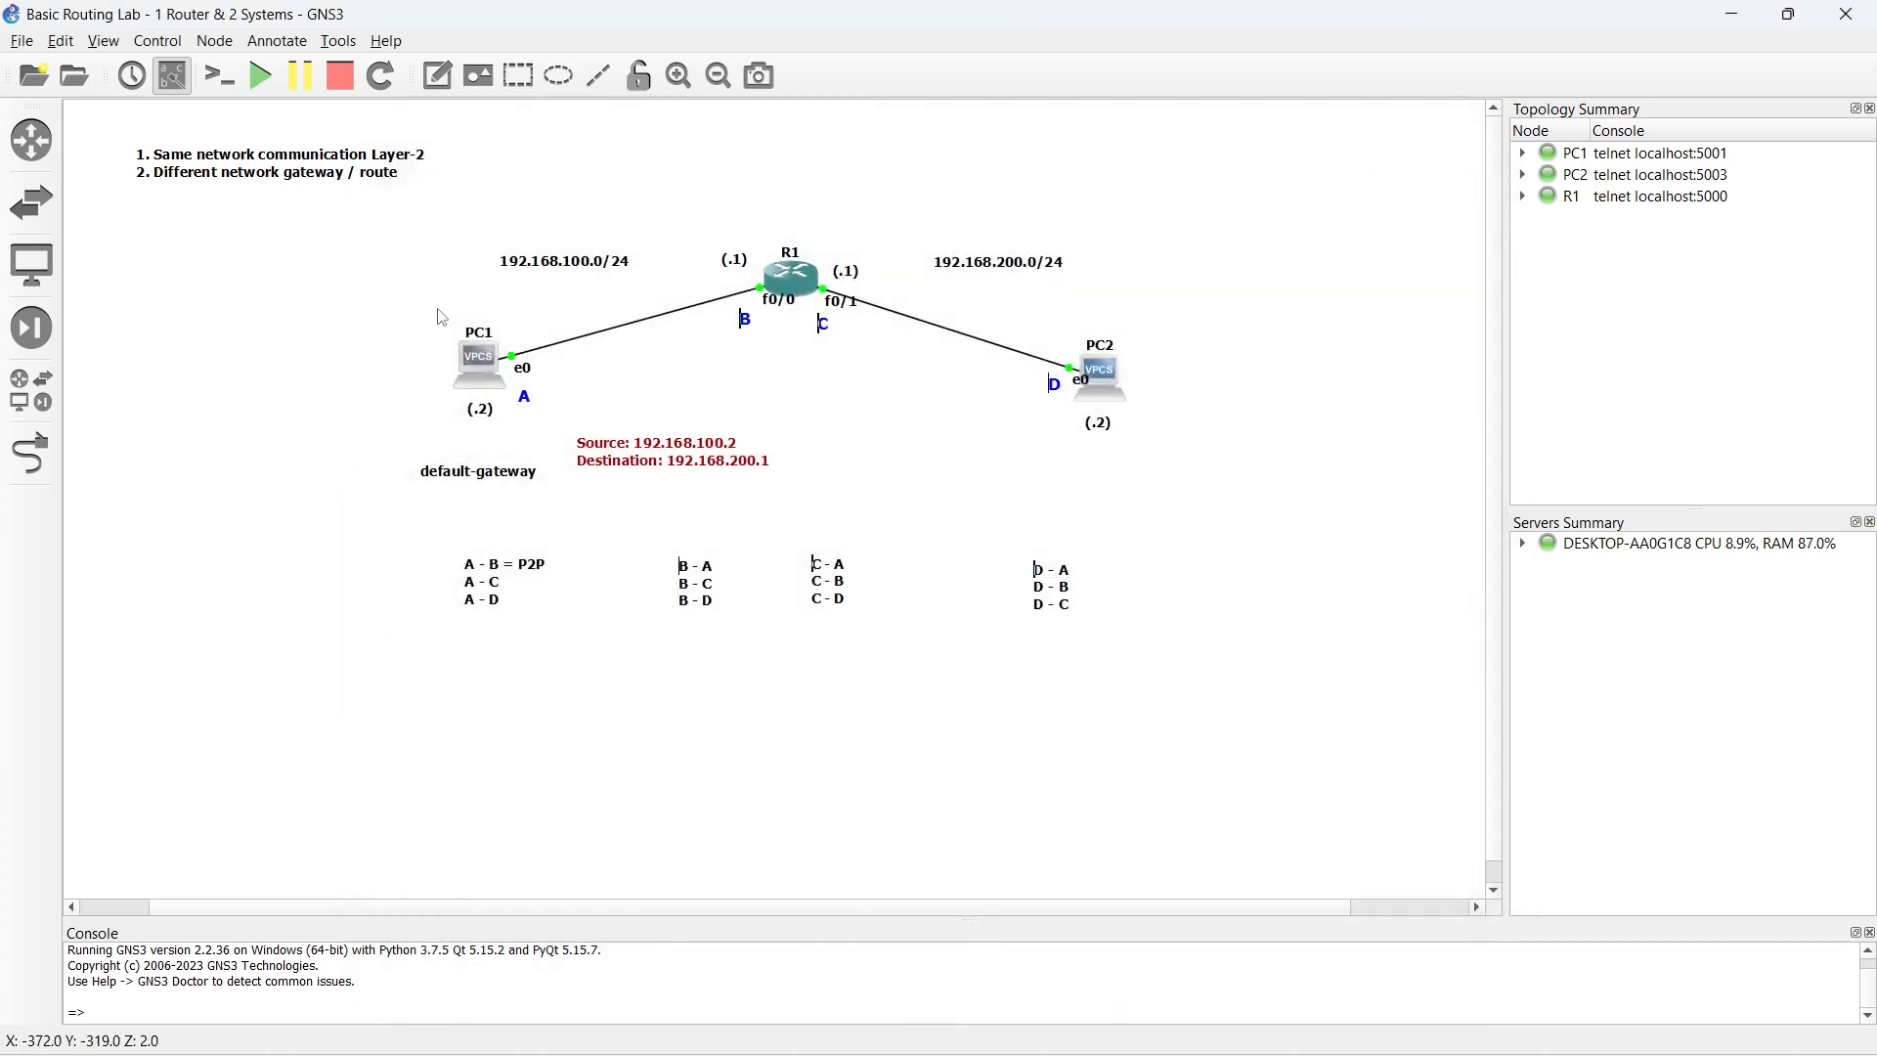
right_click(482, 361)
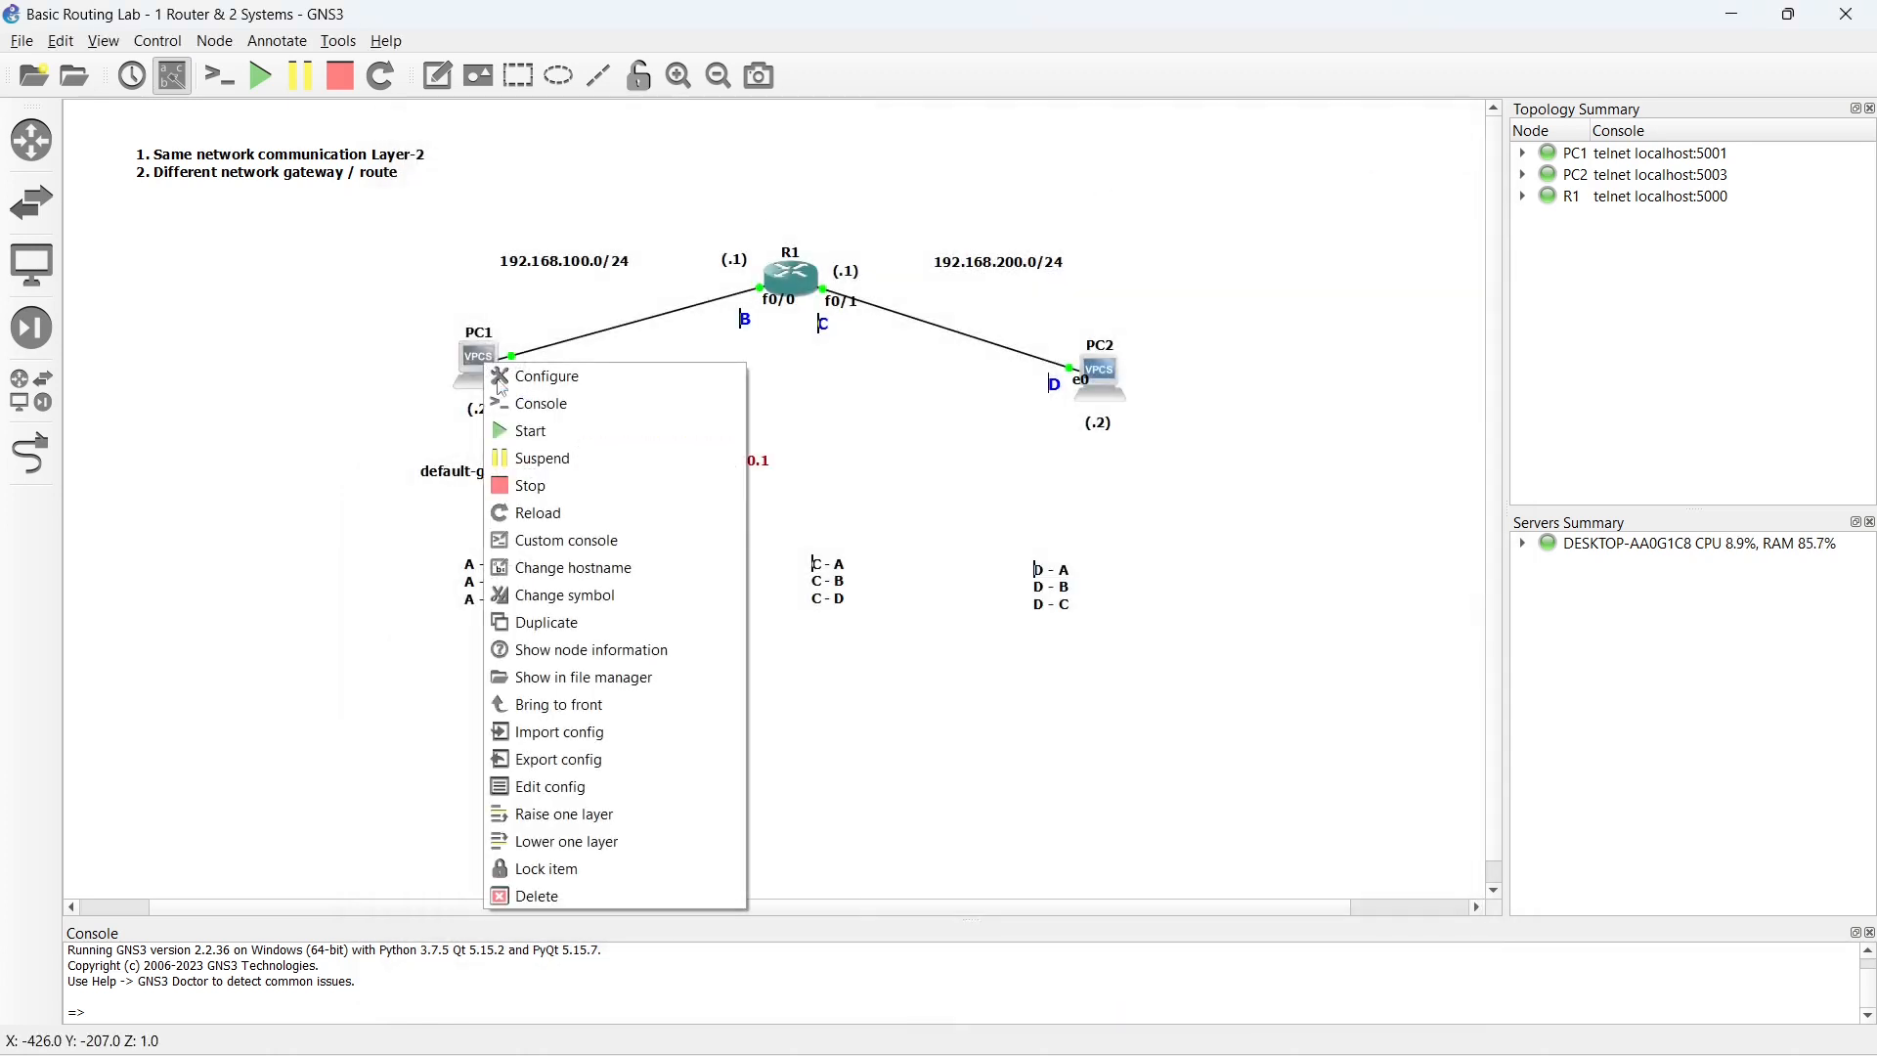
left_click(545, 489)
right_click(486, 364)
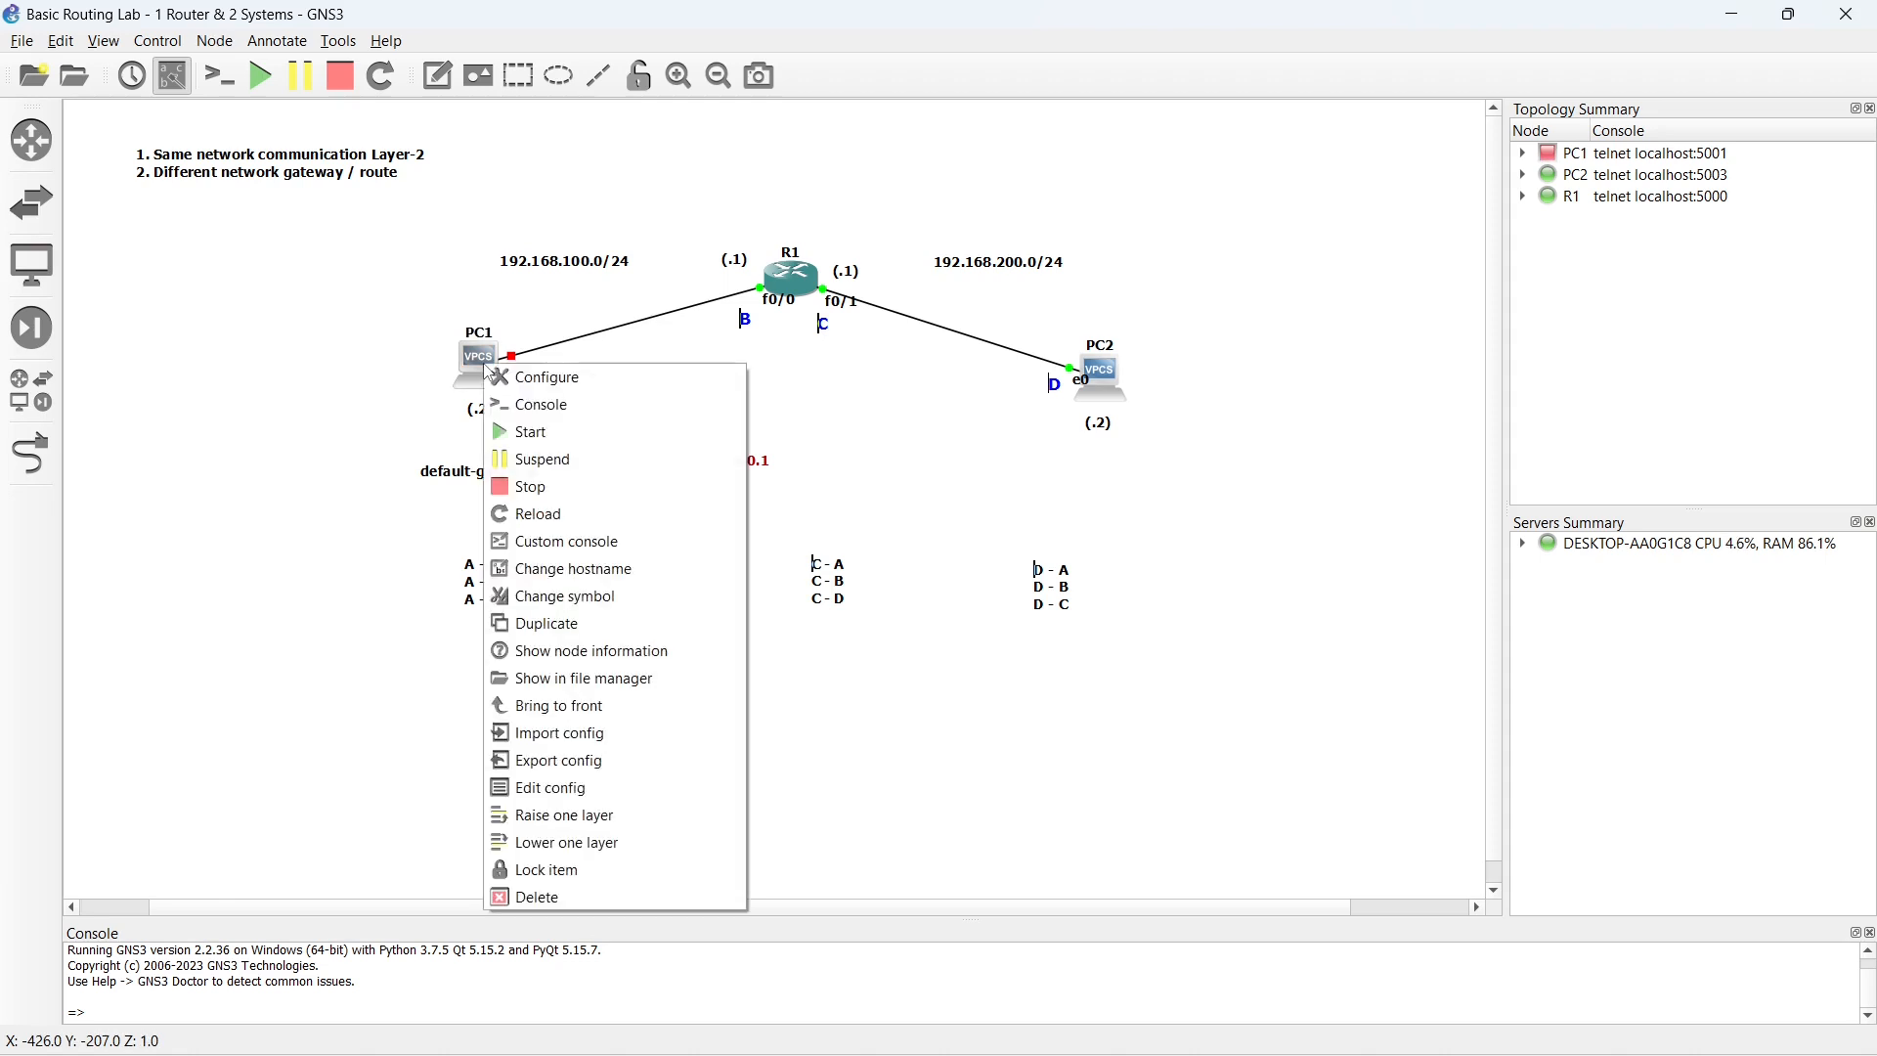
left_click(539, 435)
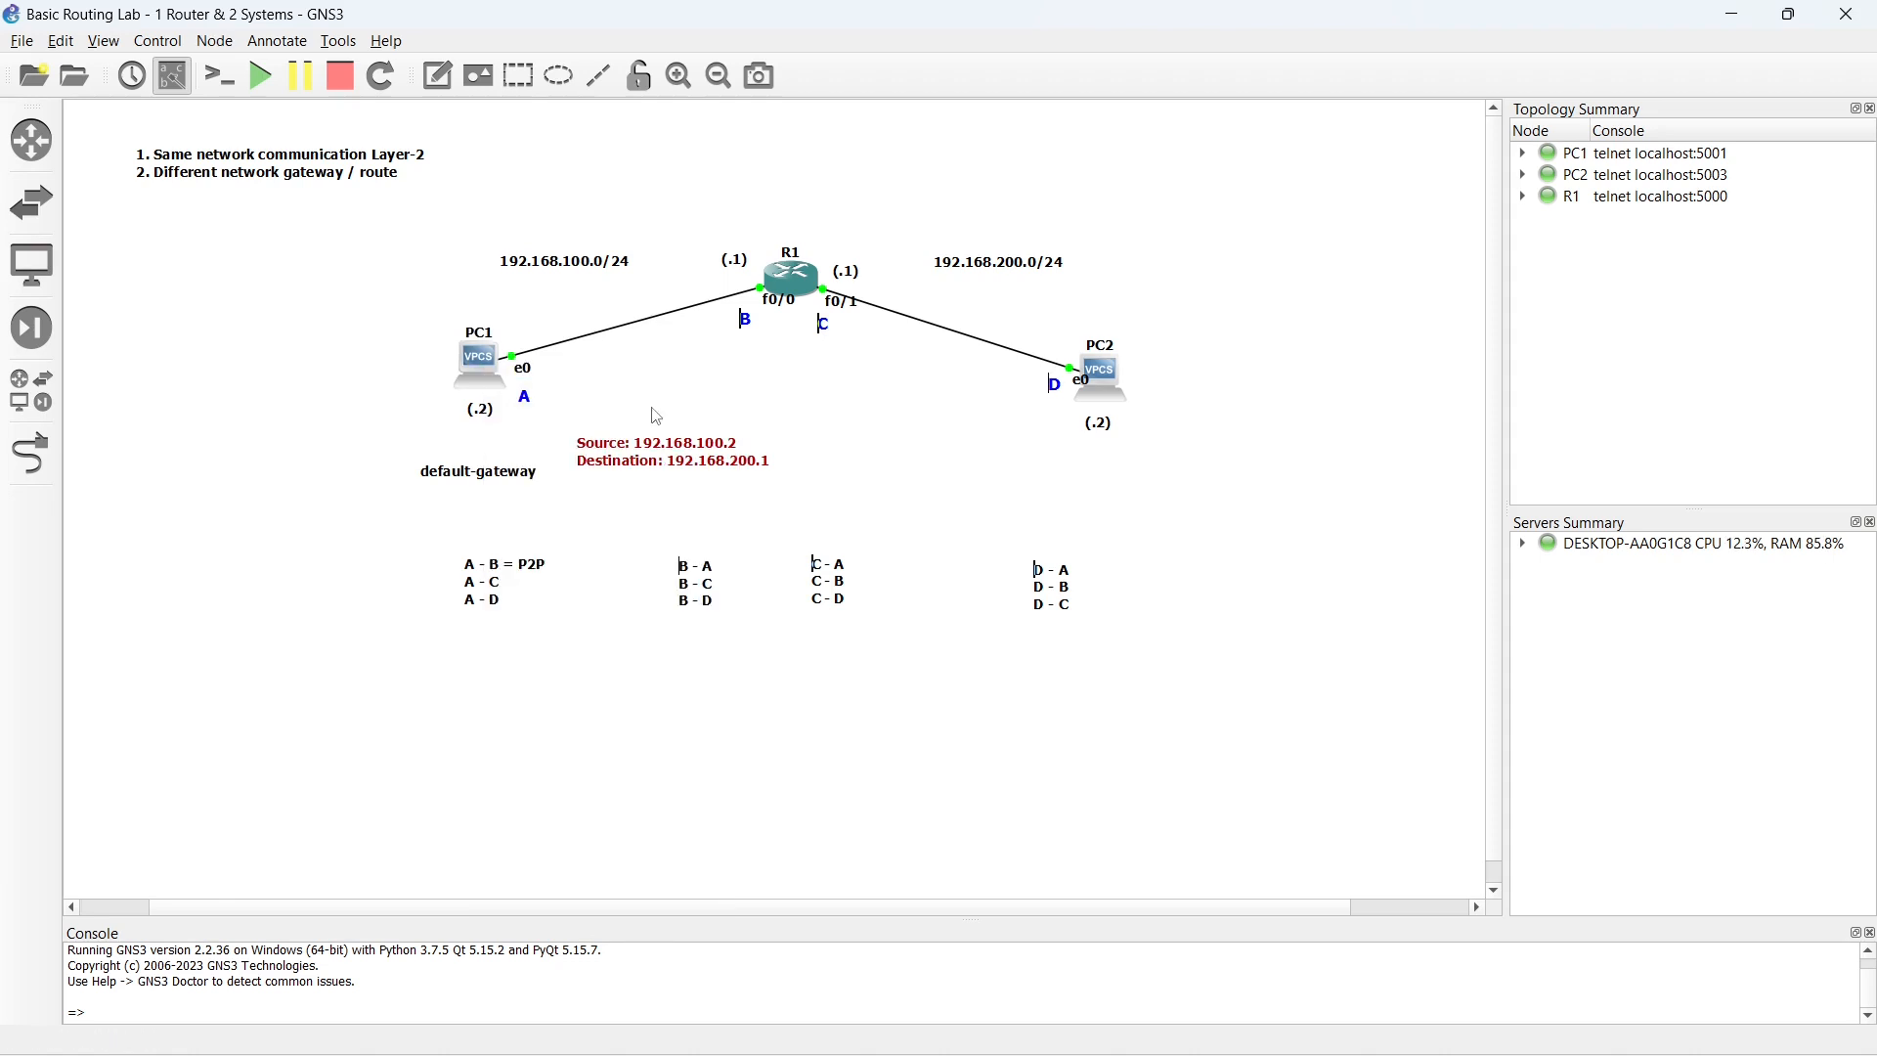
- Reopen PC1's console, check its startup address, and ping 192.168.200.1 with the console moved clear of PC1
double_click(479, 360)
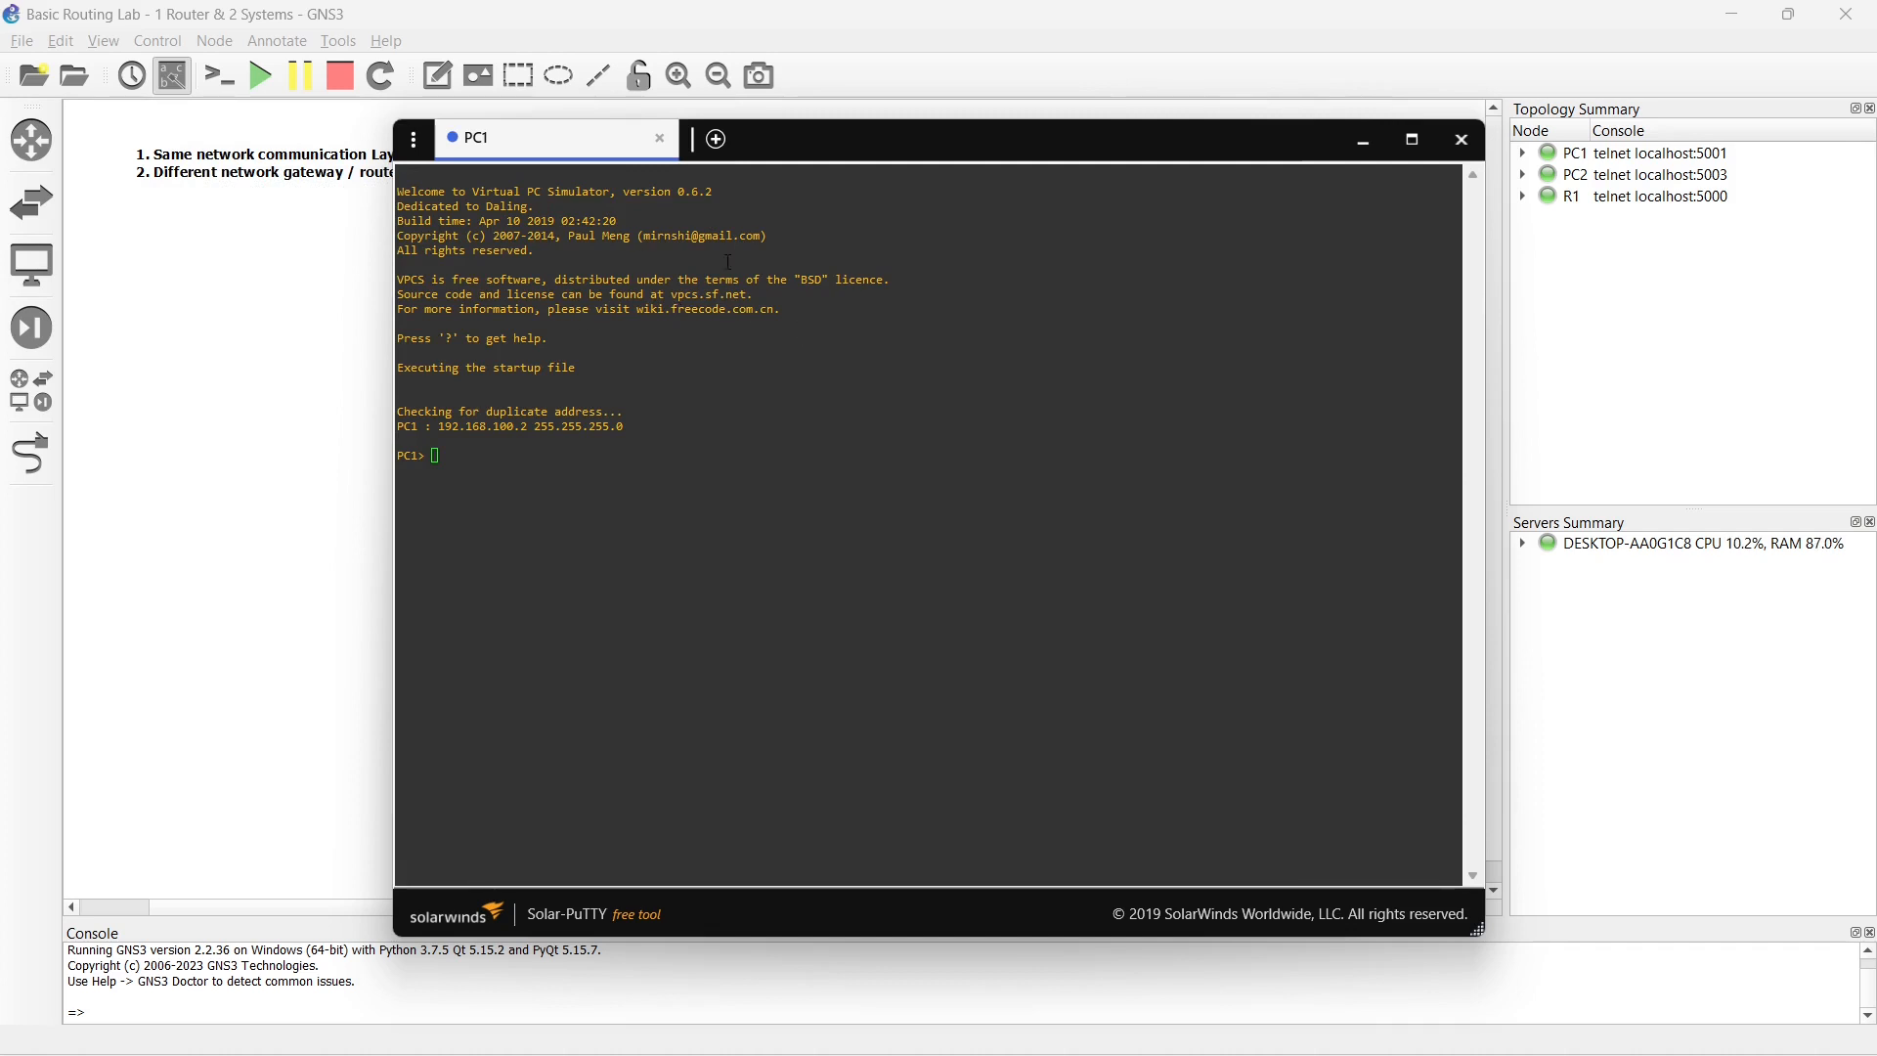
left_click_drag(433, 427, 624, 428)
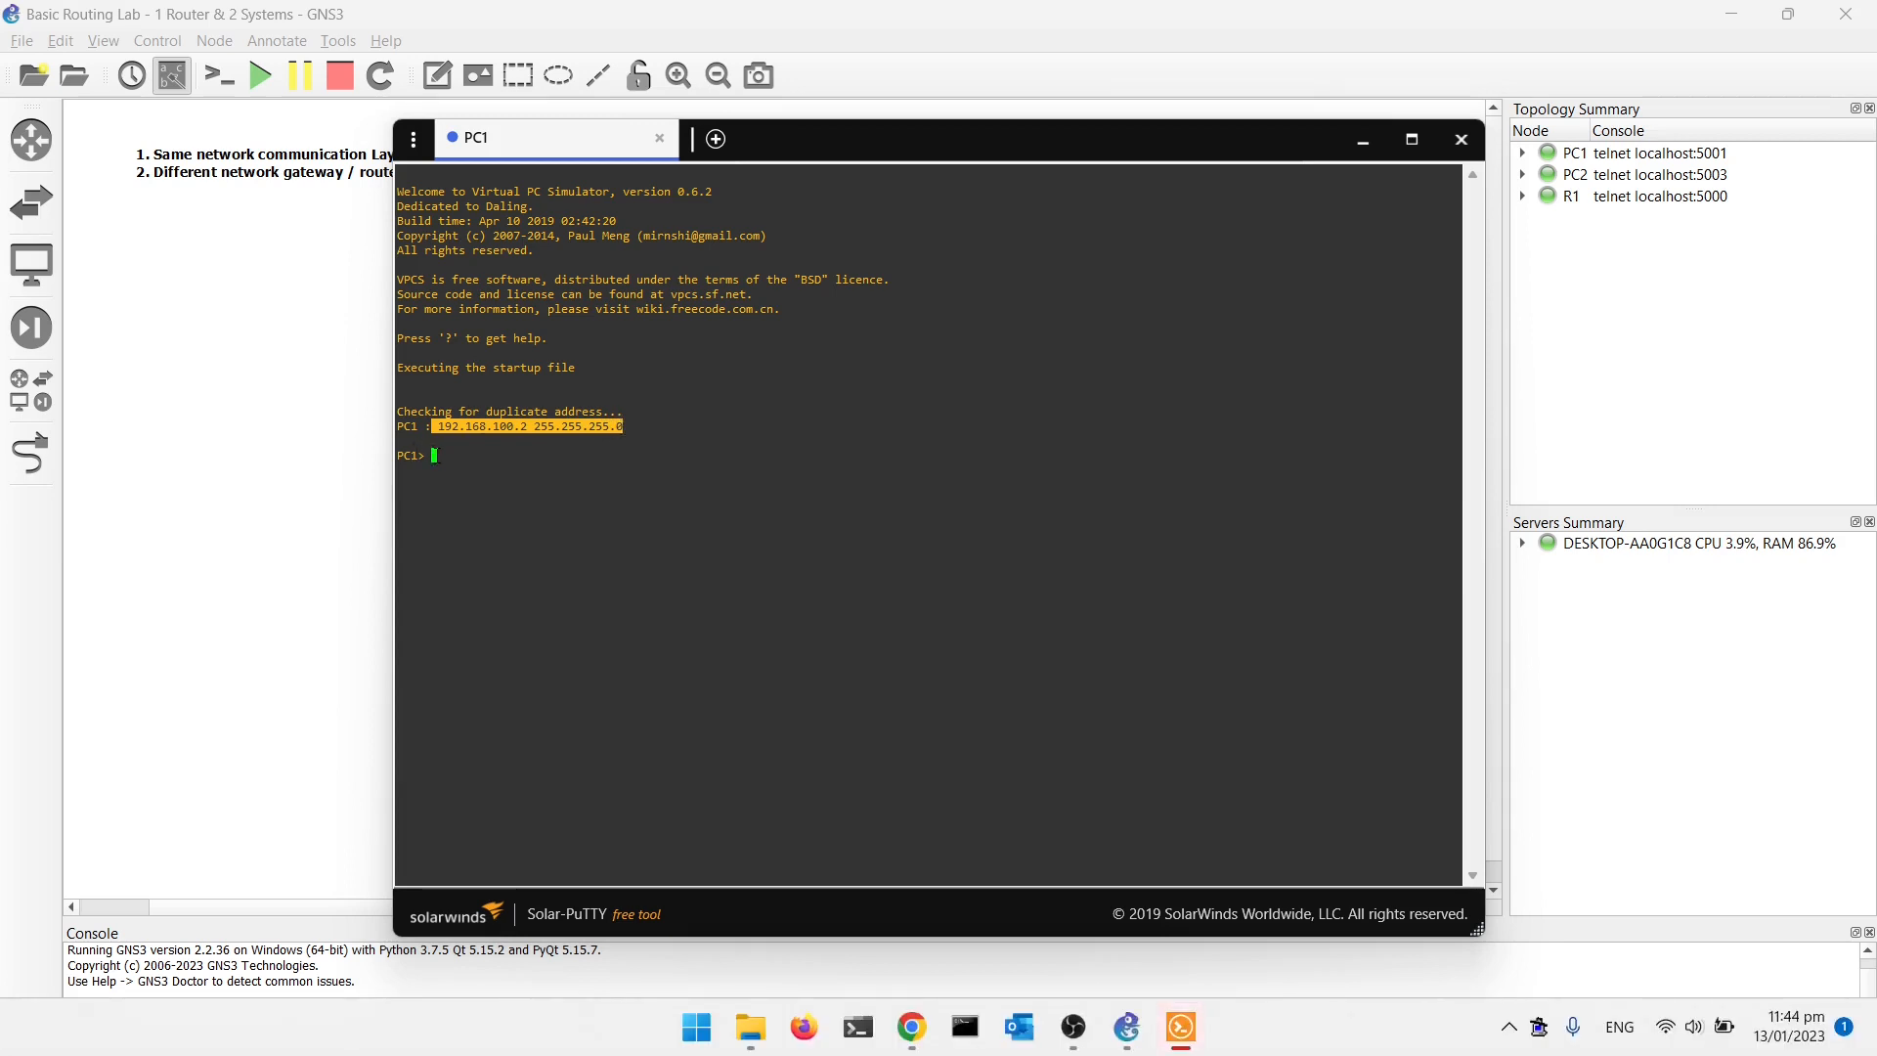
left_click_drag(848, 152, 1140, 142)
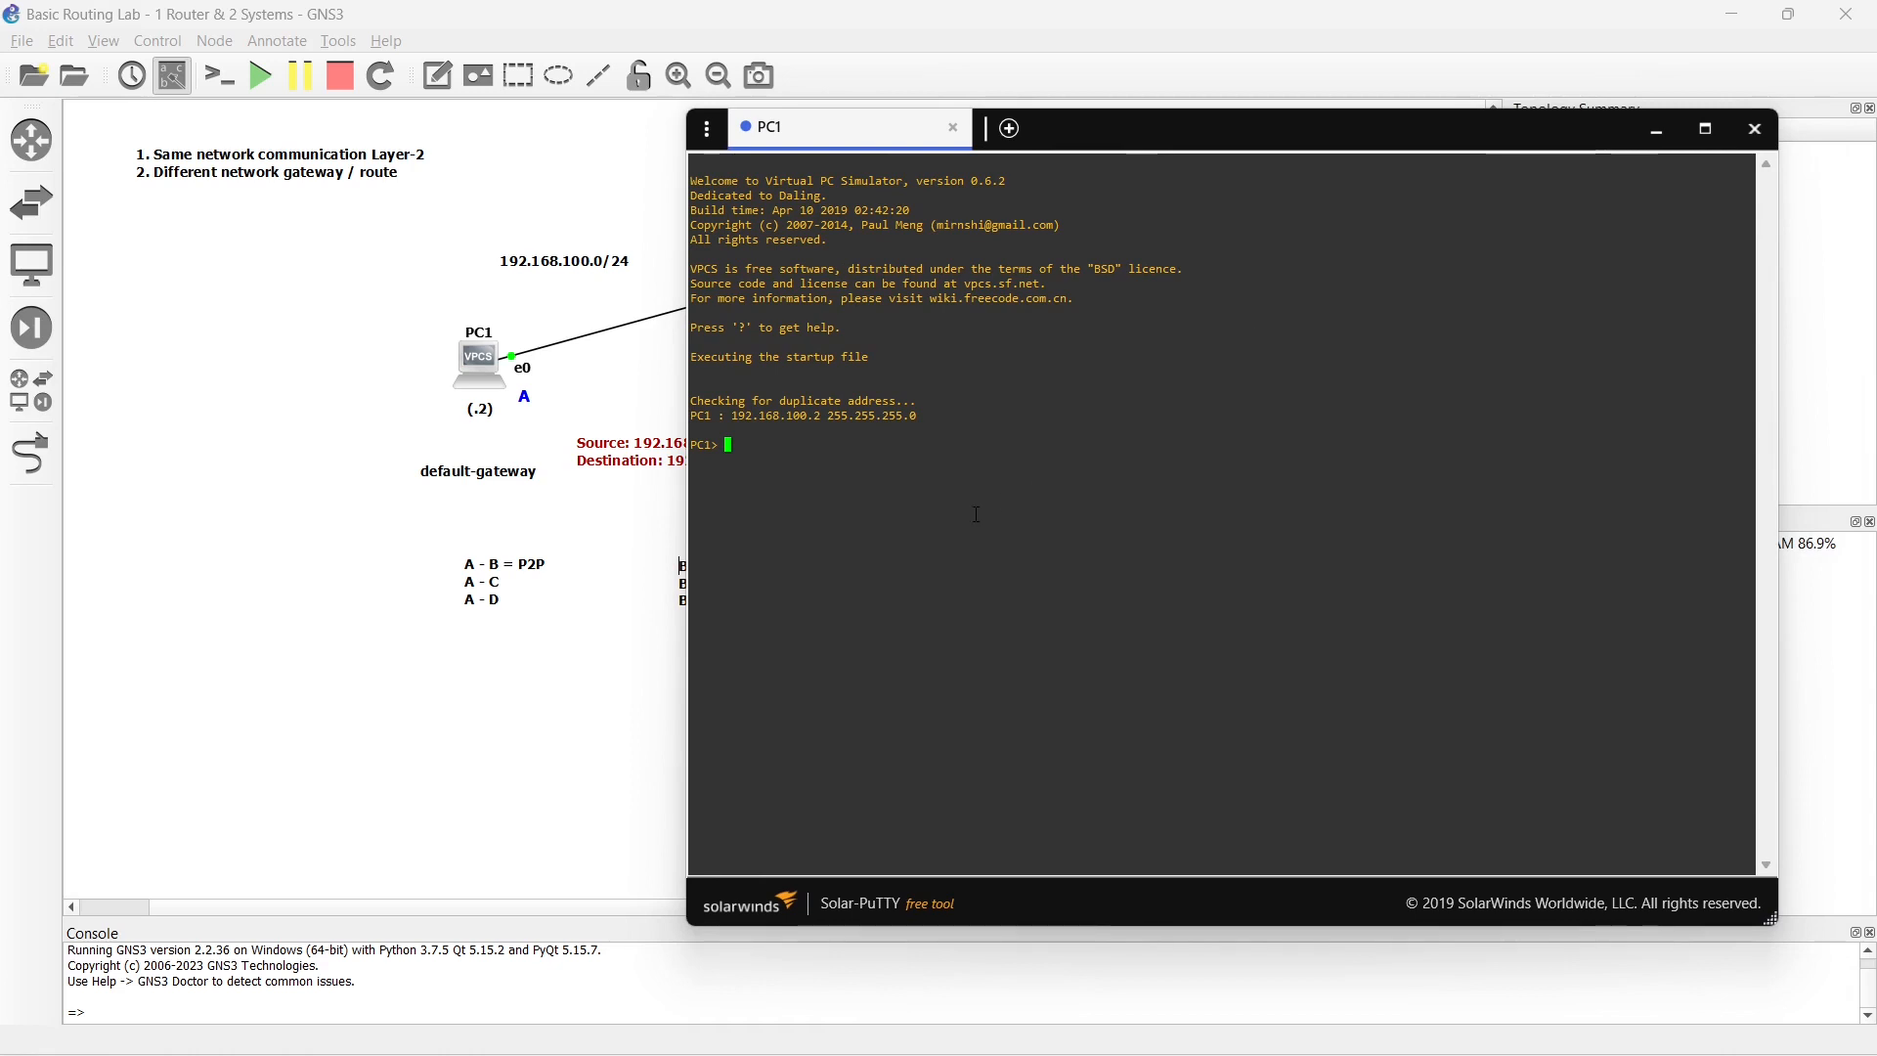
type("ping 192.1")
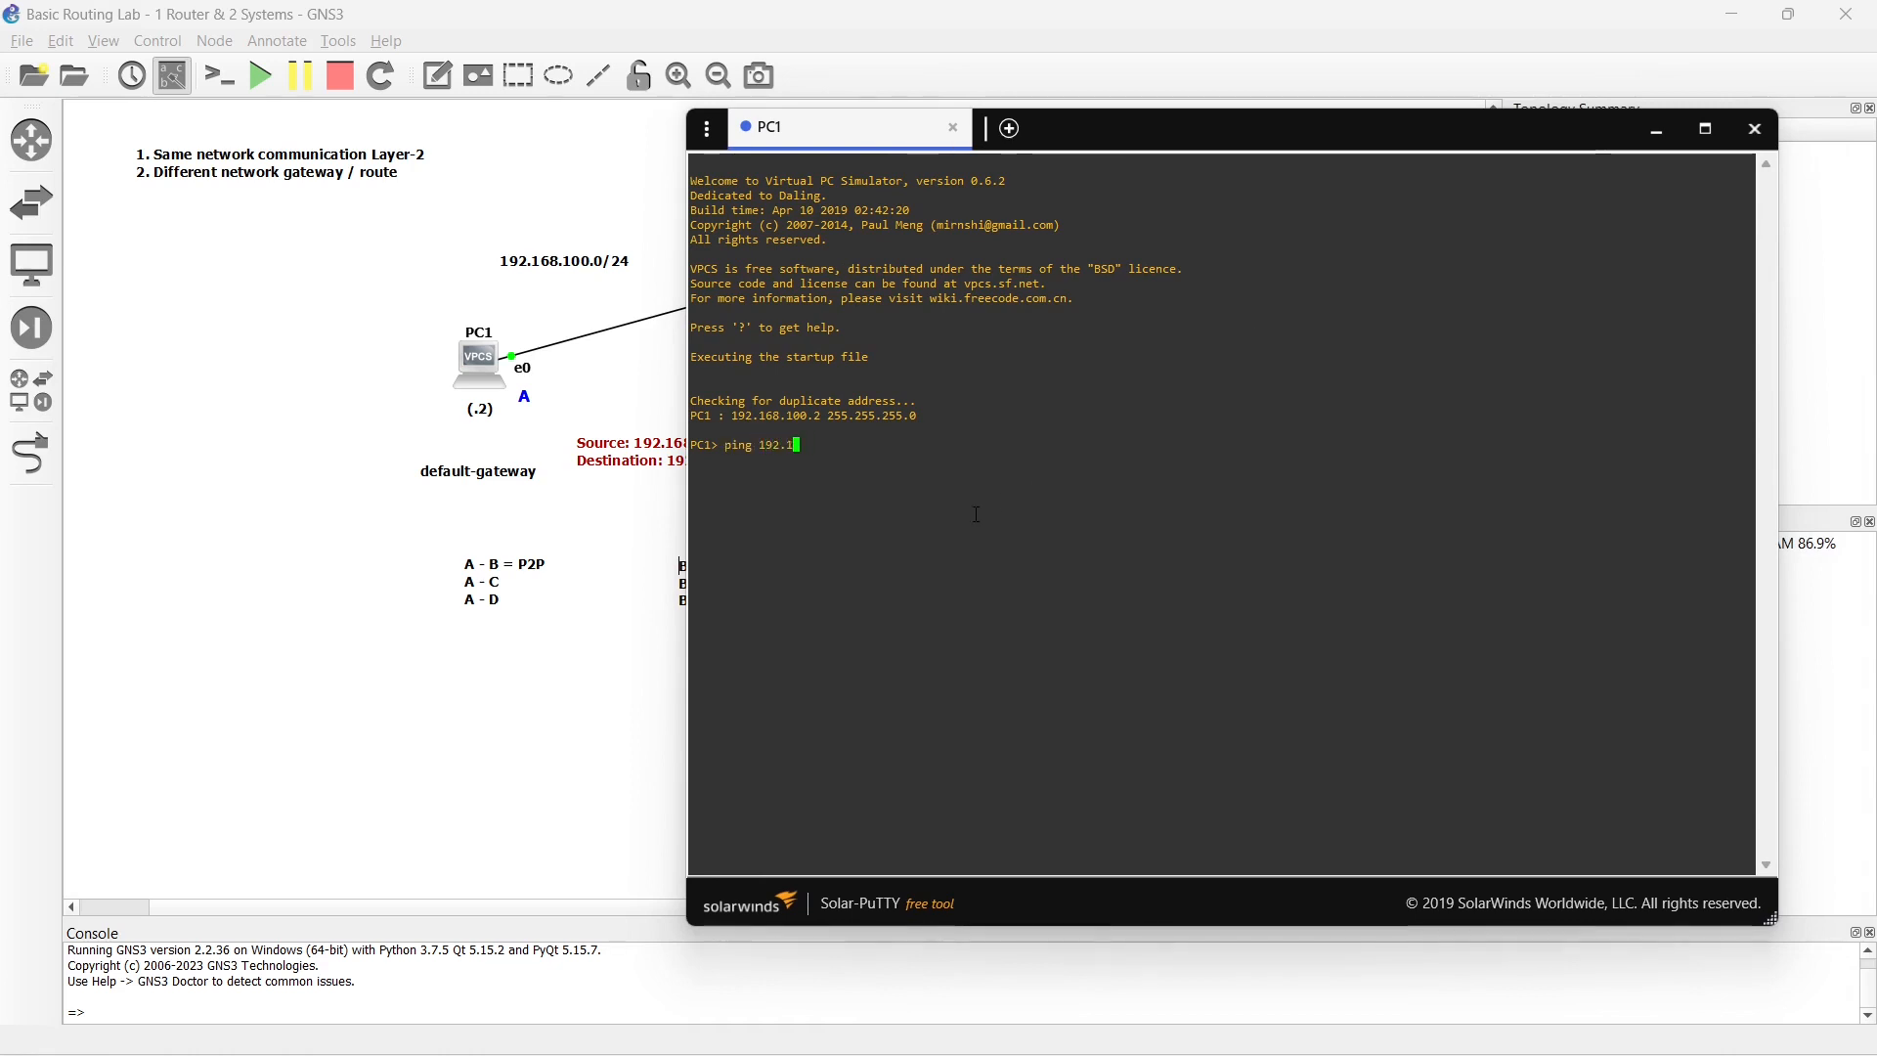
type("68.")
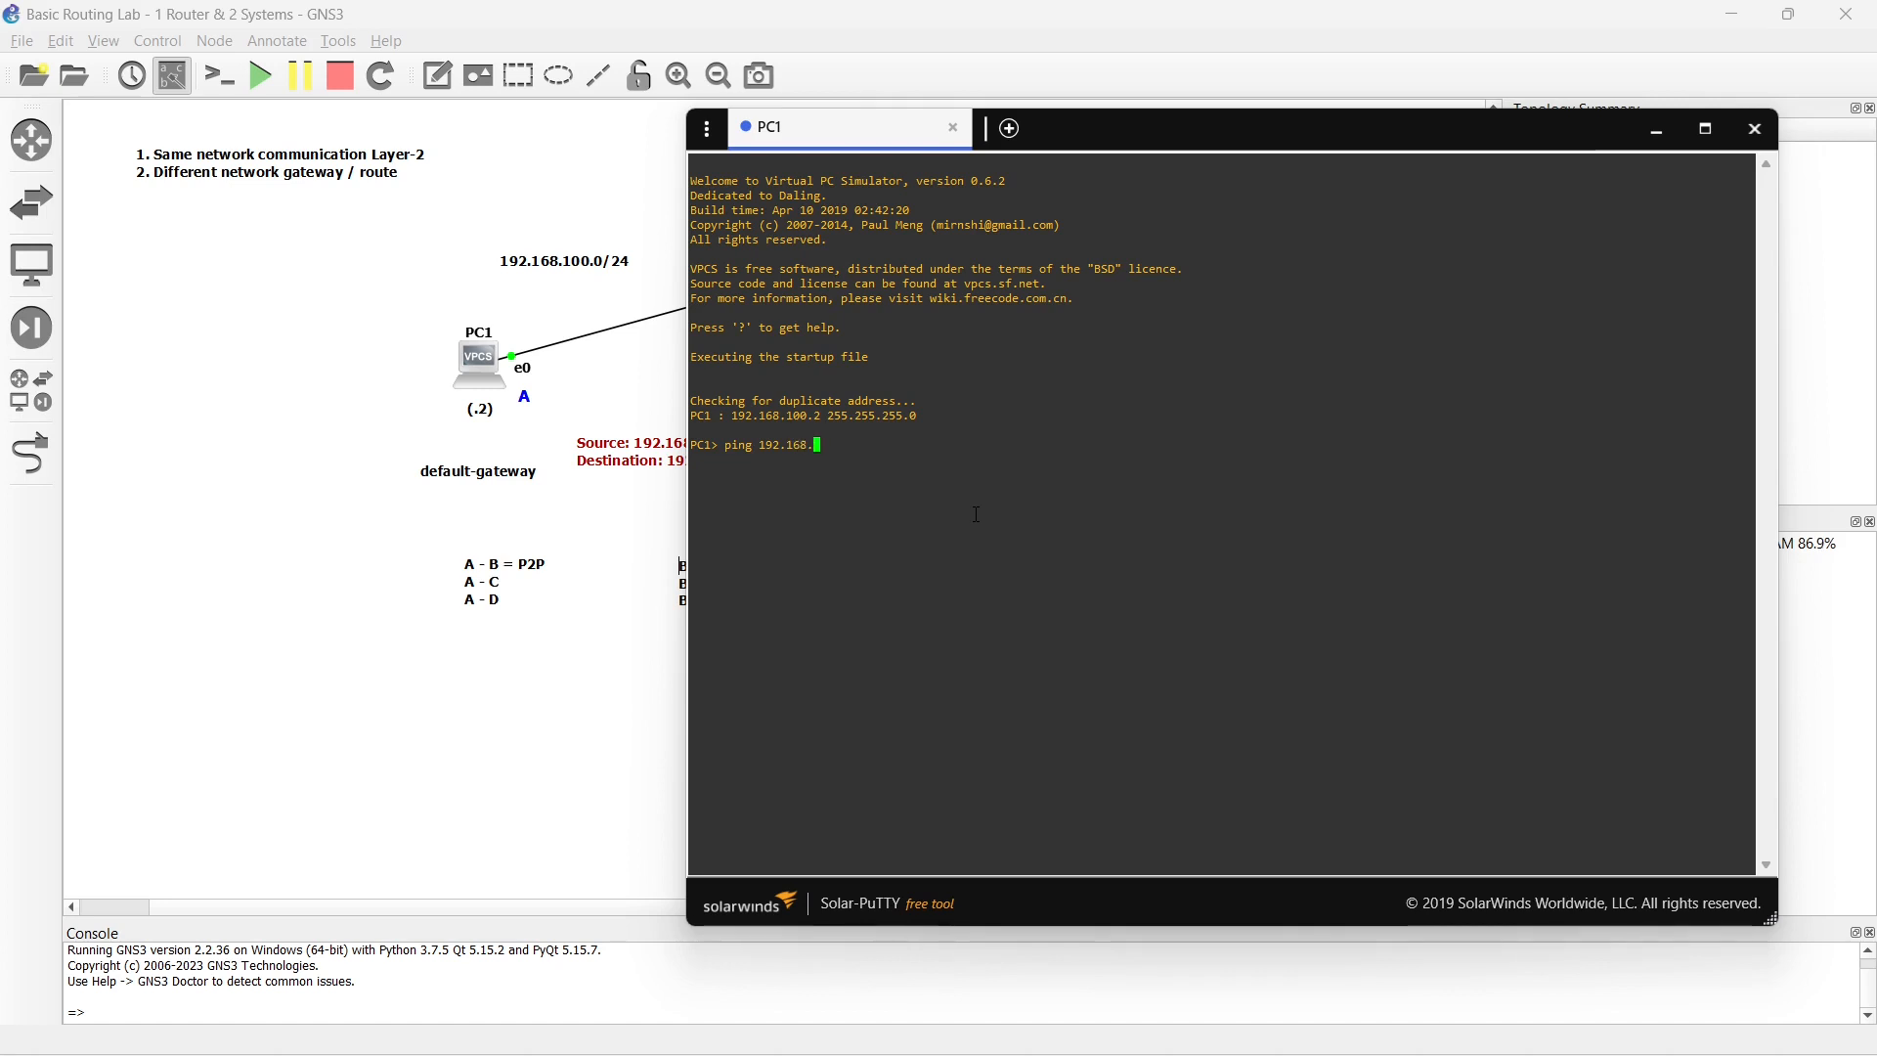
type("200.1")
key("Return")
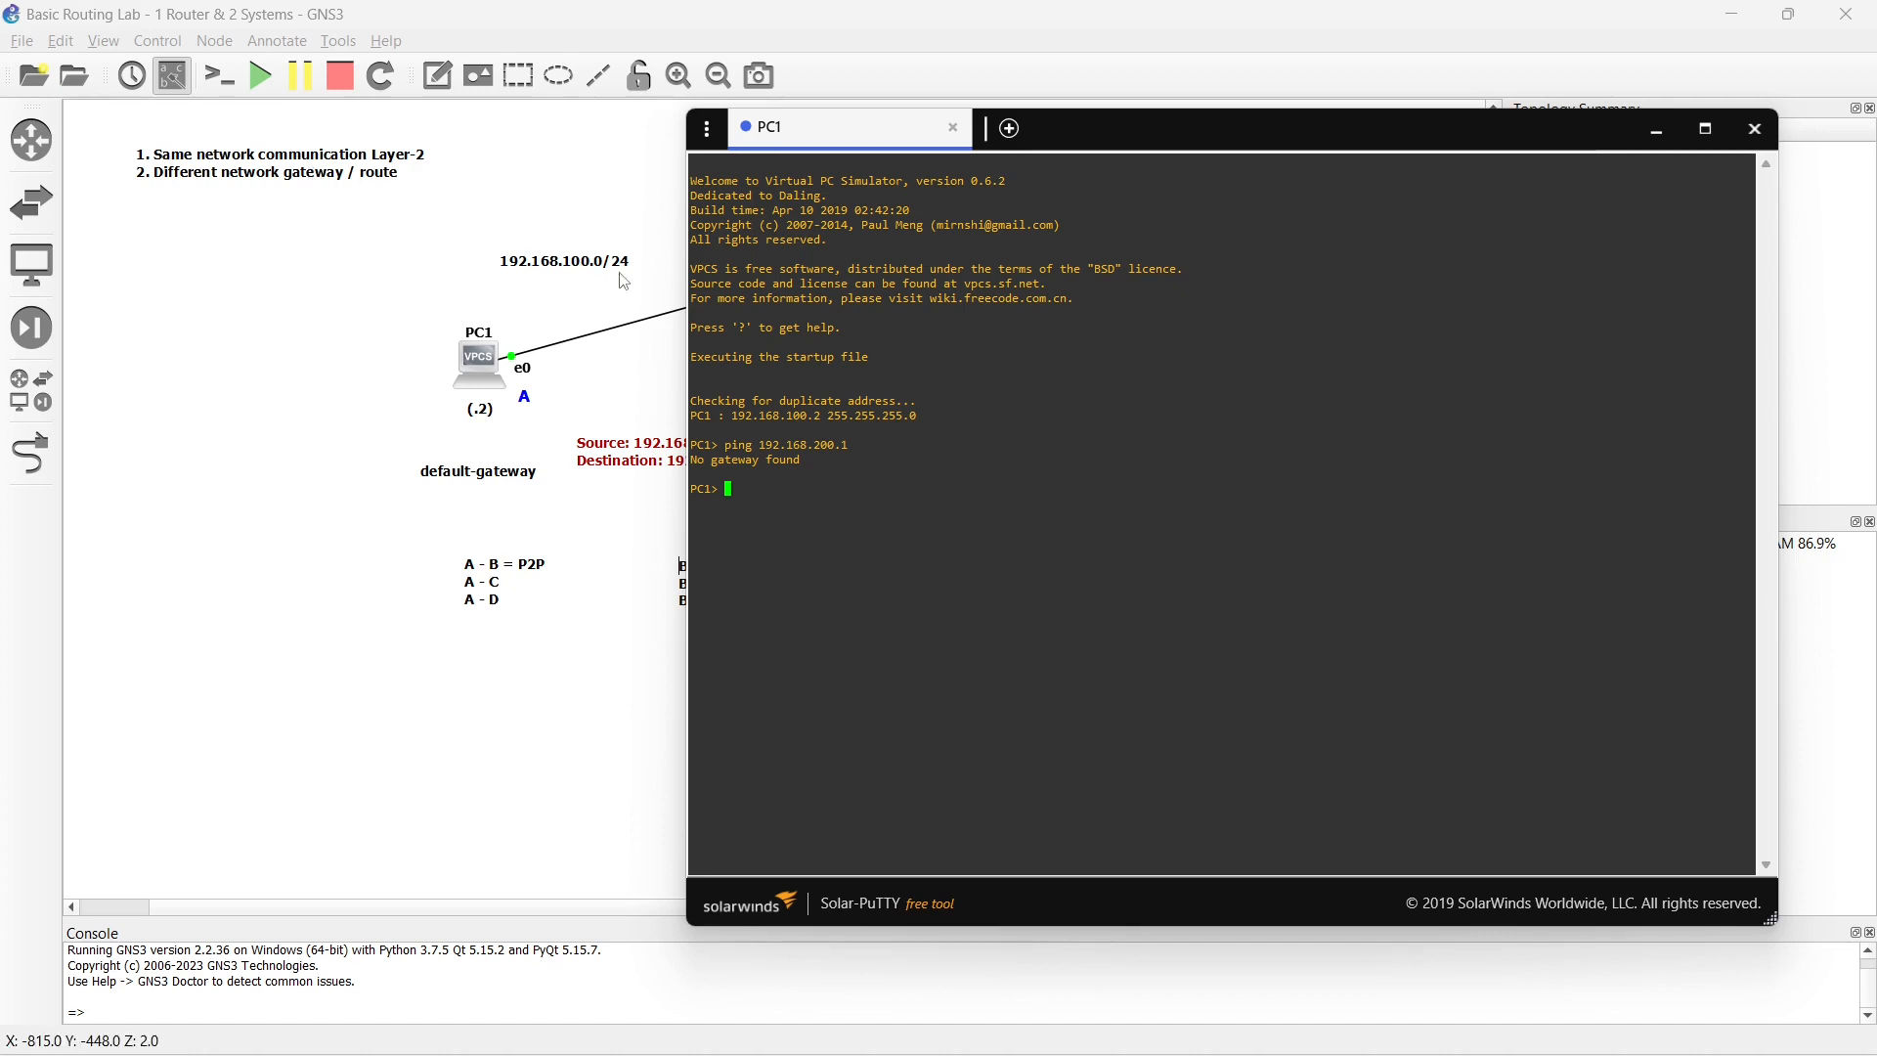
left_click(730, 487)
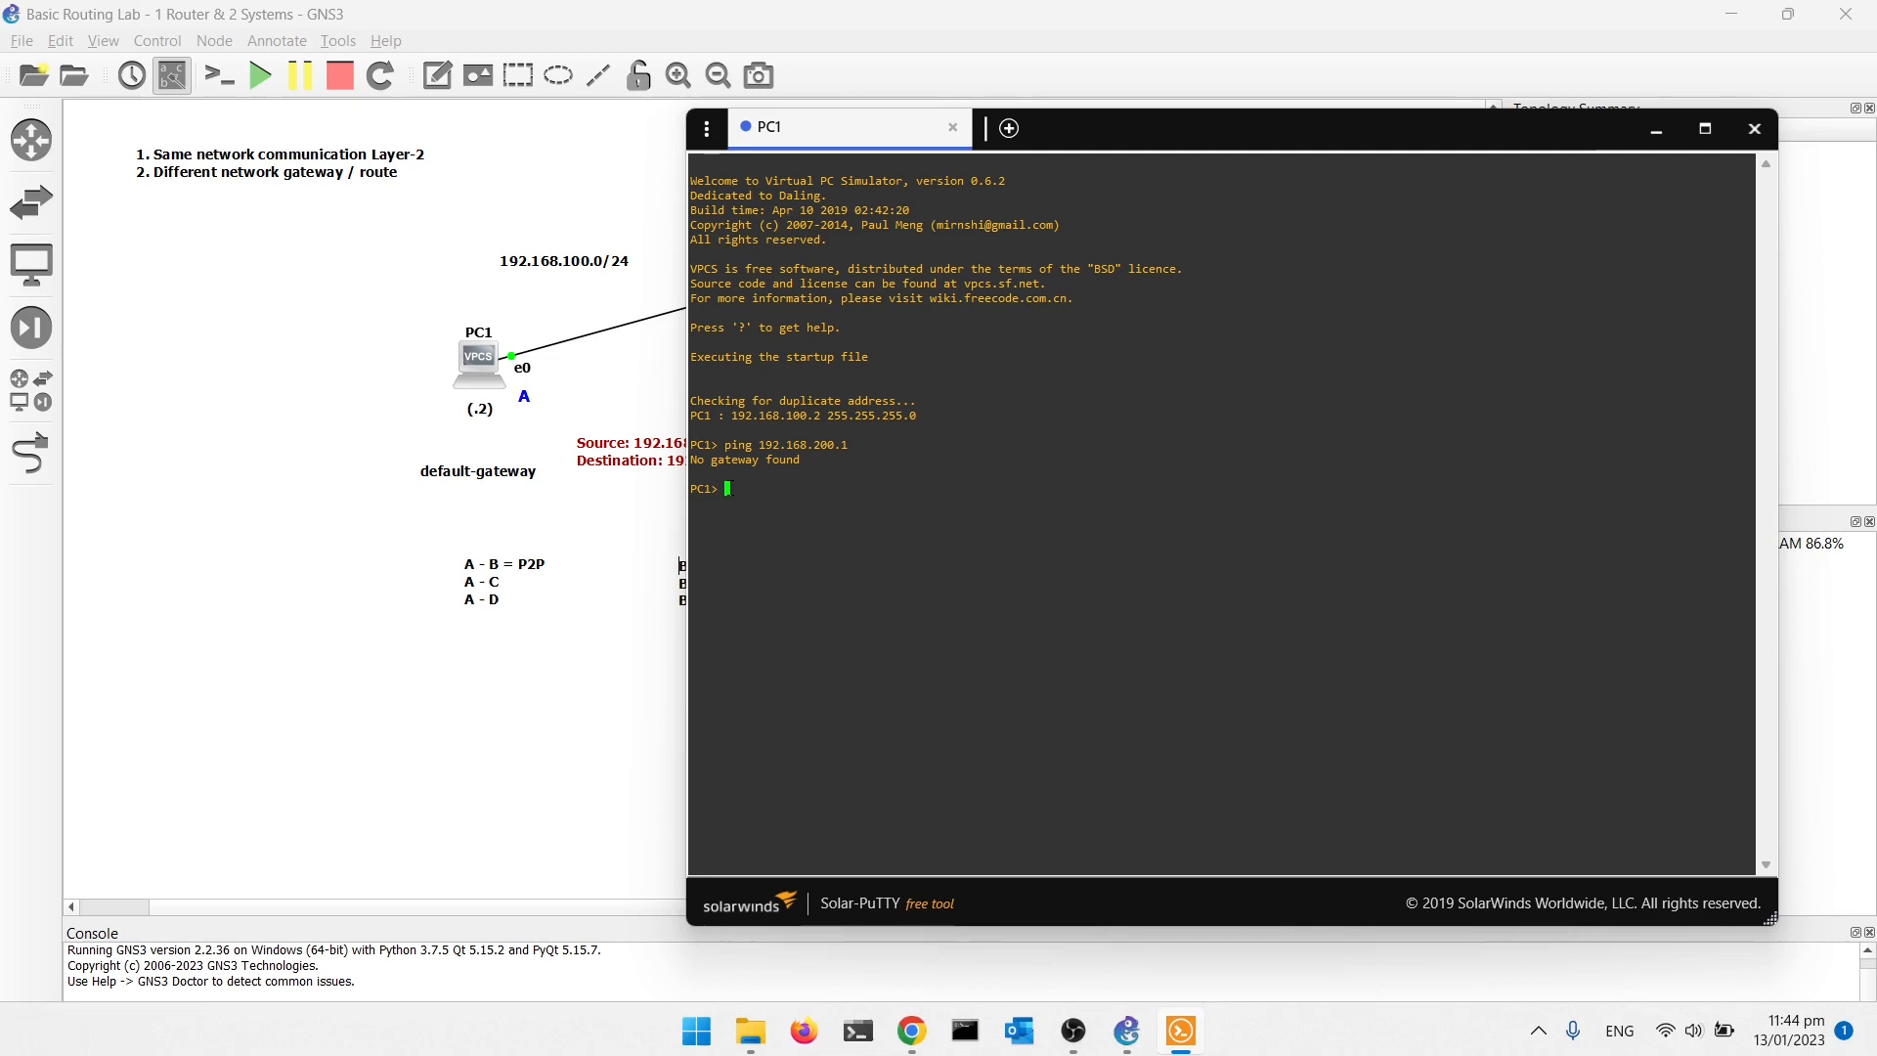
- Configure PC1 in the maximized console with IP 192.168.100.2, mask 255.255.255.0 and gateway 192.168.100.1
left_click(1705, 129)
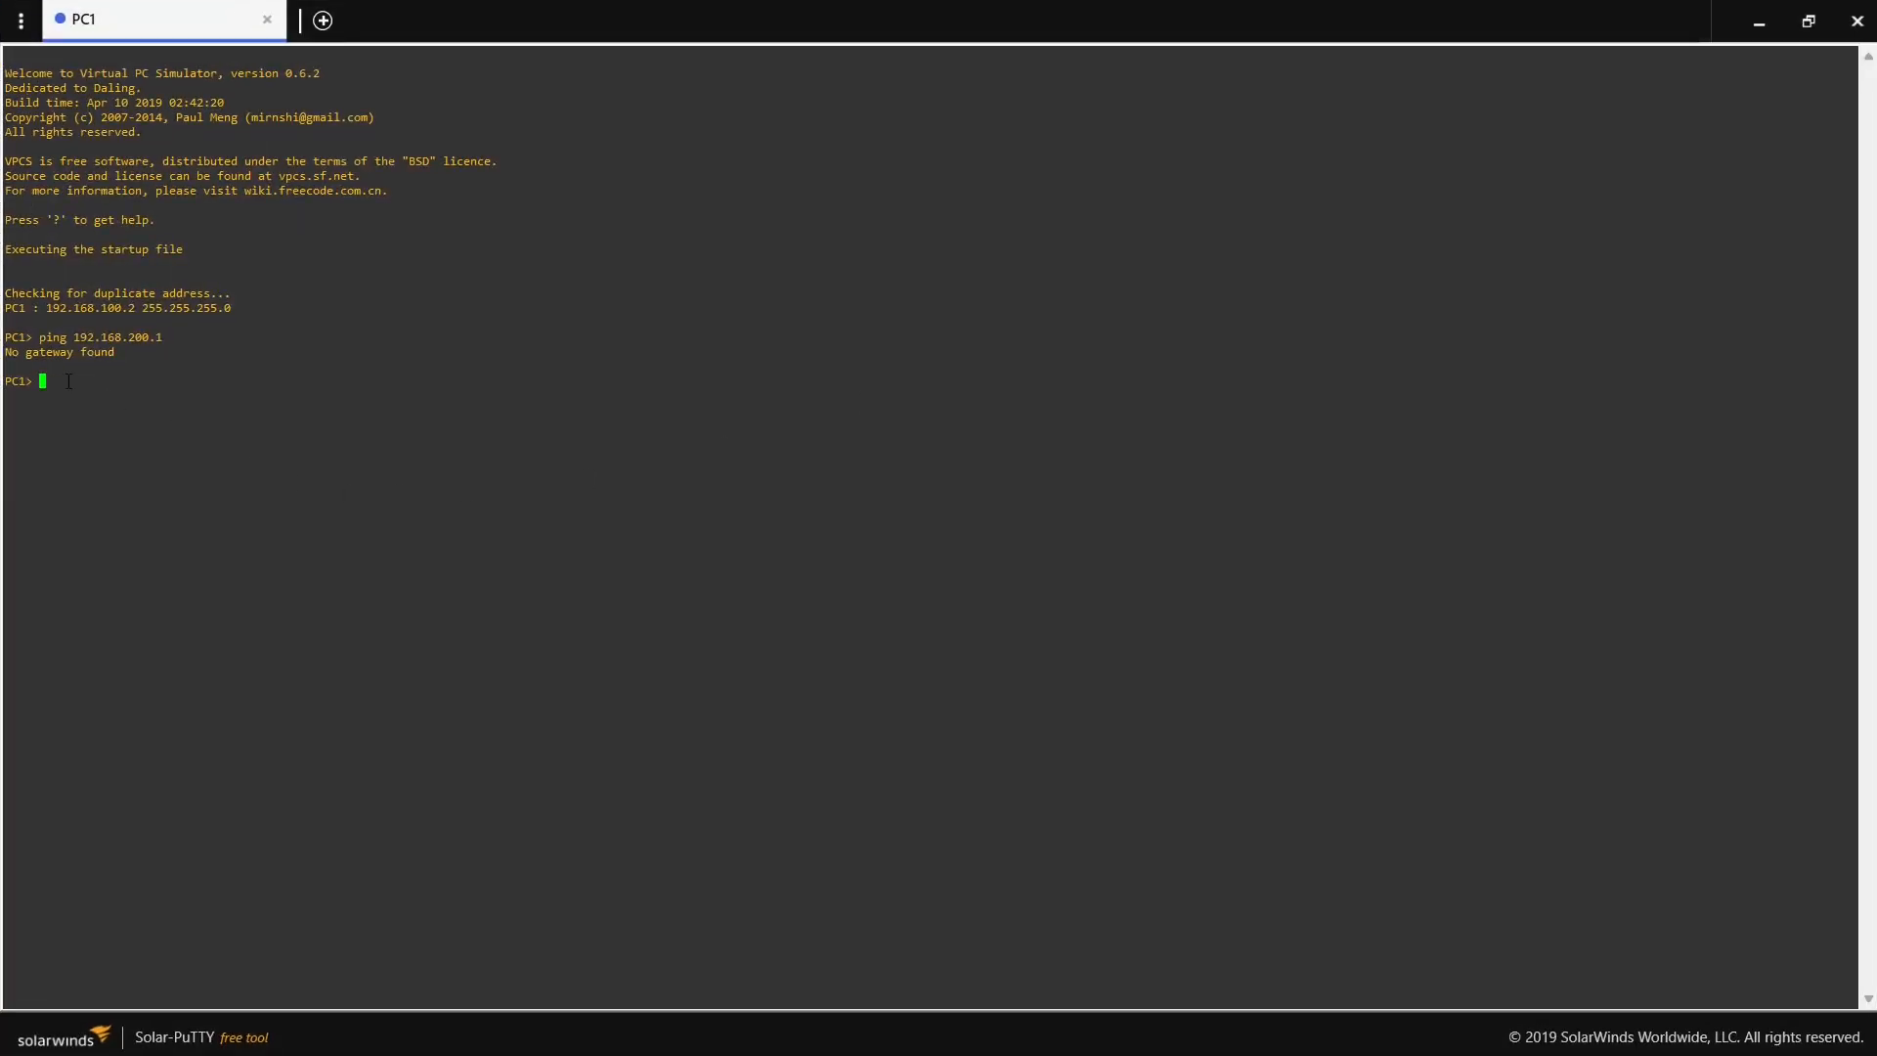
type("ip 192.168.100.2 255.255.255.0 192.168.100.1")
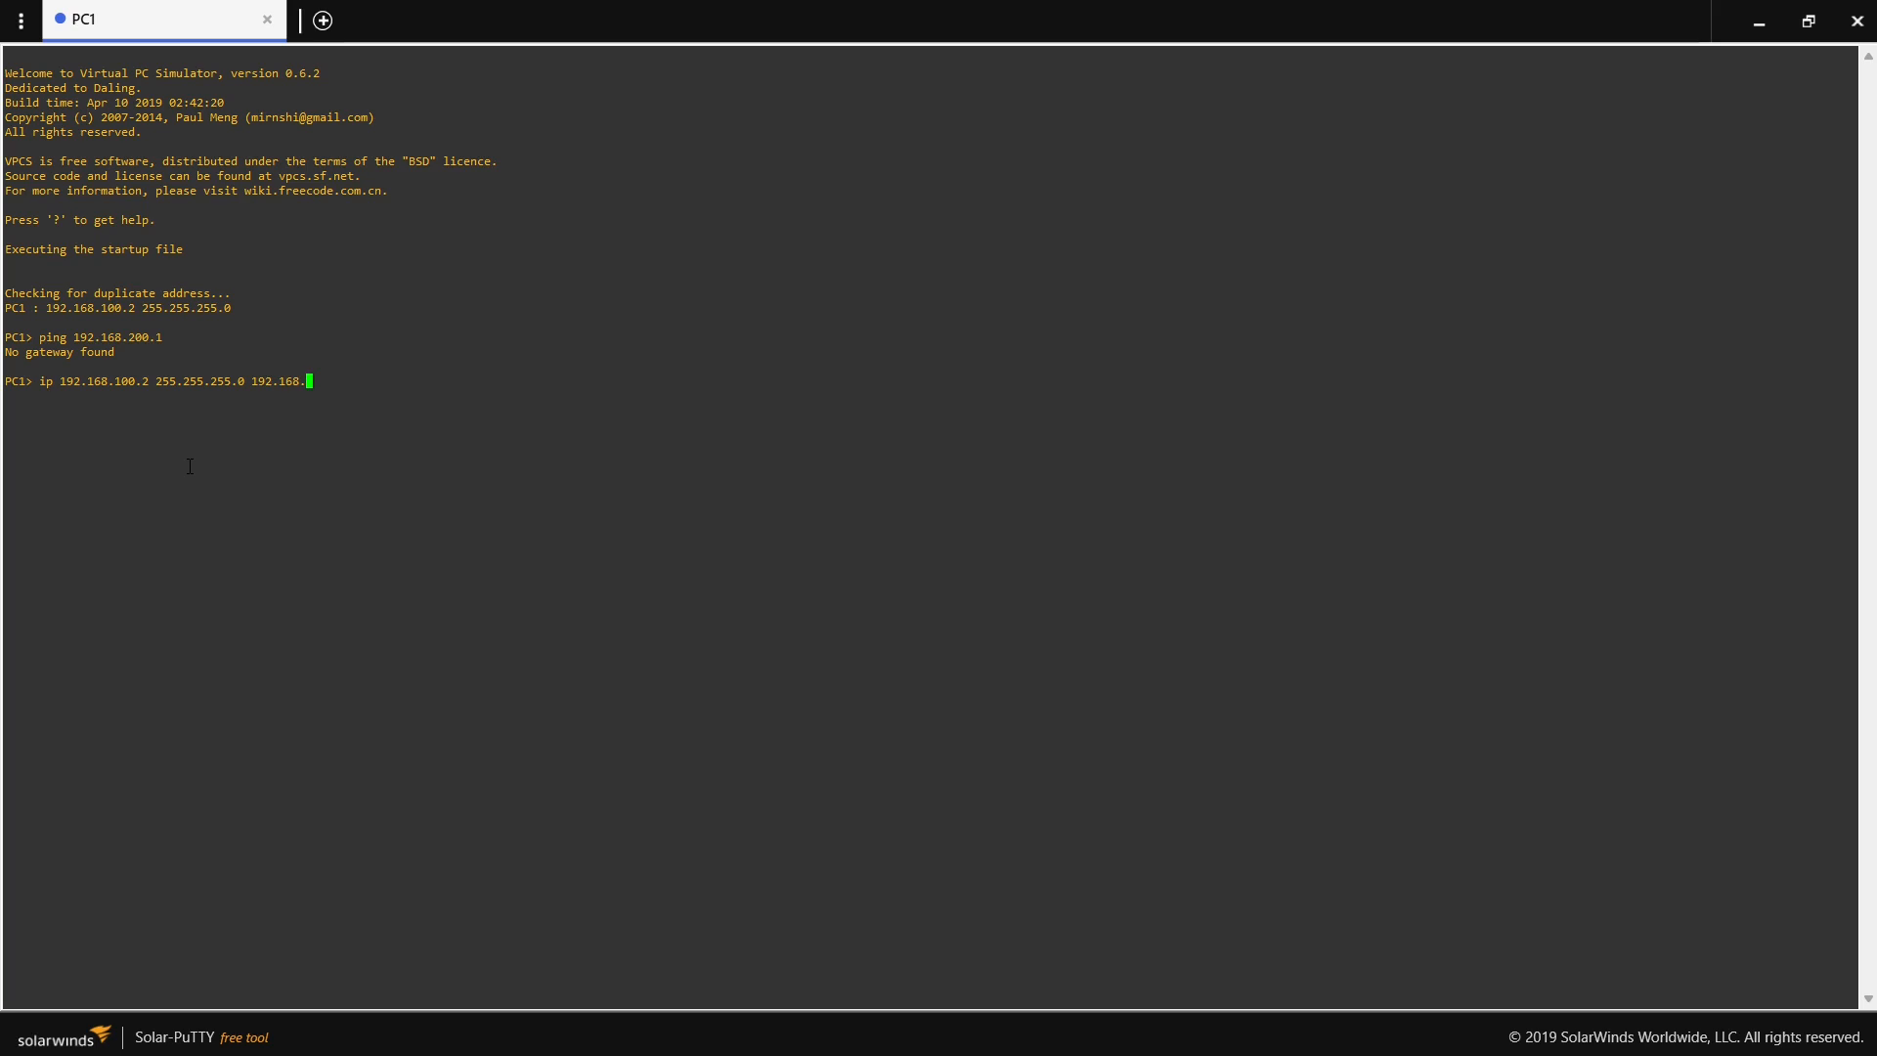
key("Return")
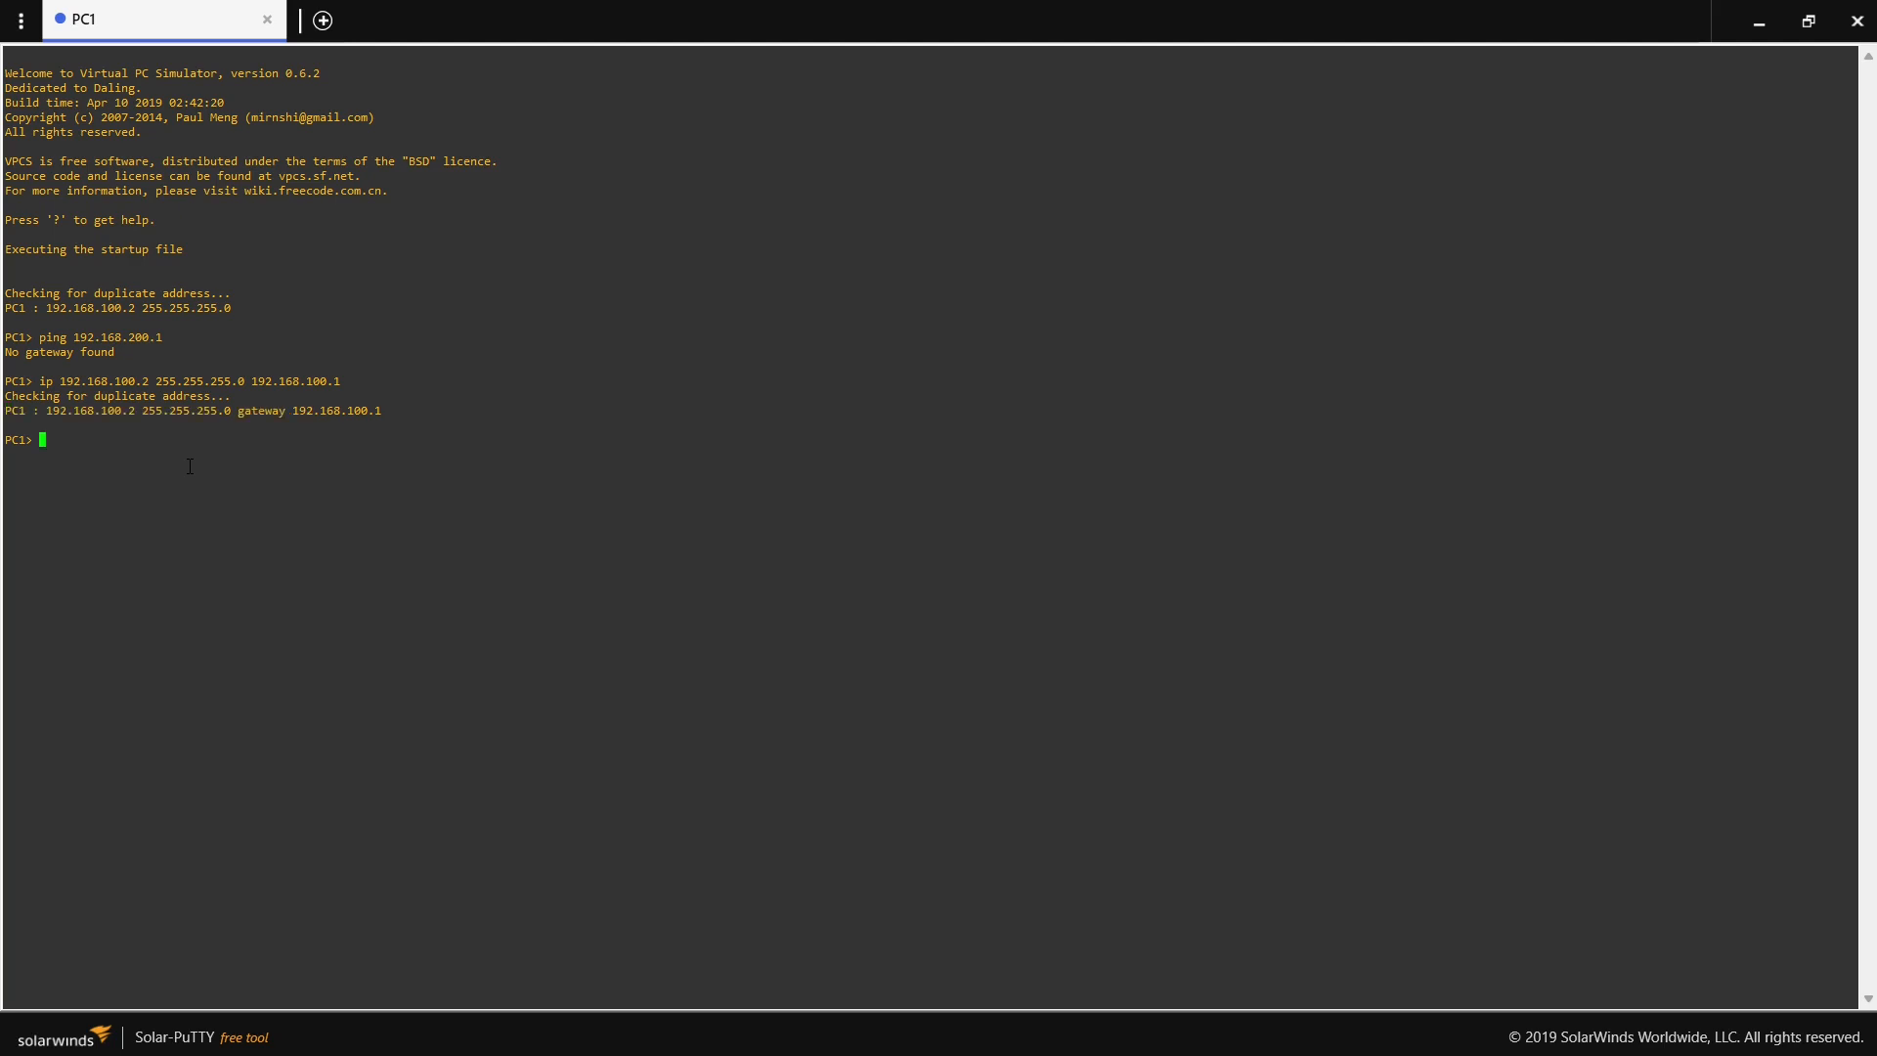
left_click_drag(241, 411, 384, 412)
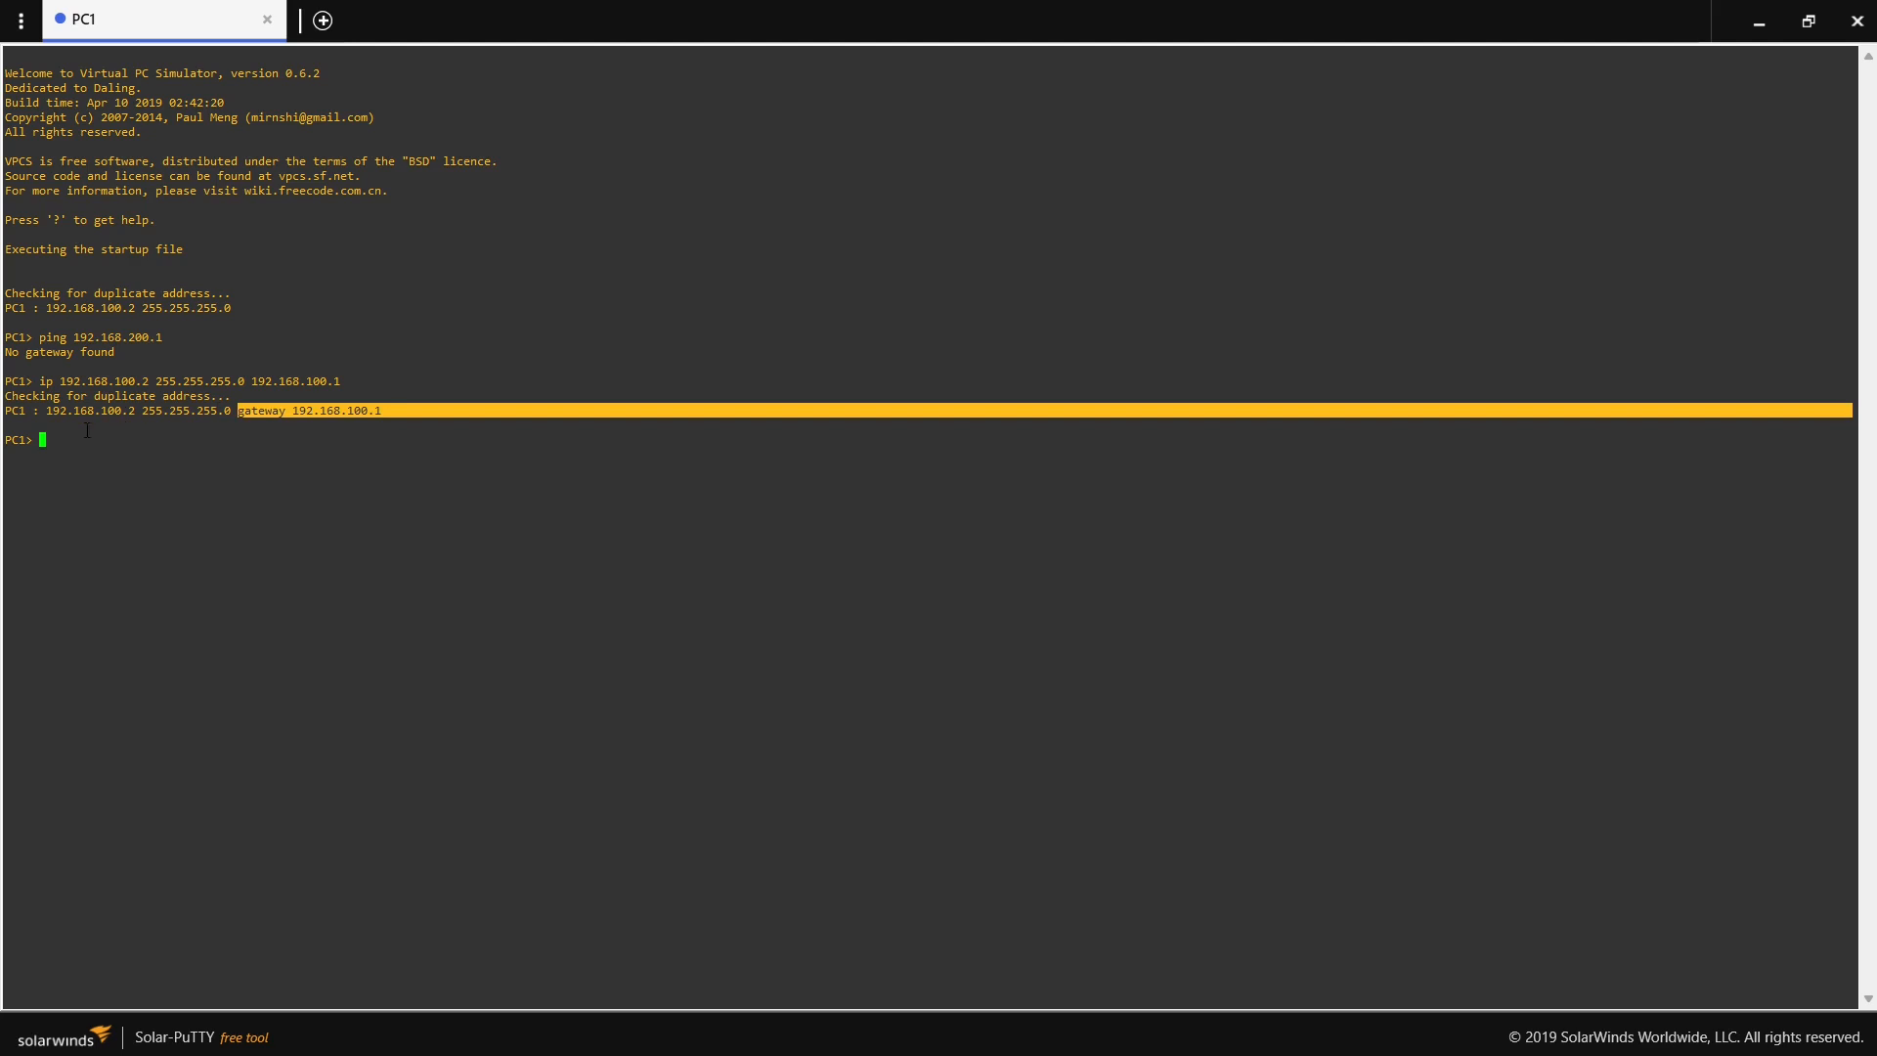
- Repeat the ping from PC1 to 192.168.200.1 and minimize the console to return to the topology
left_click(51, 449)
key("Return")
key("Return")
key("Return")
key("Up")
key("Up")
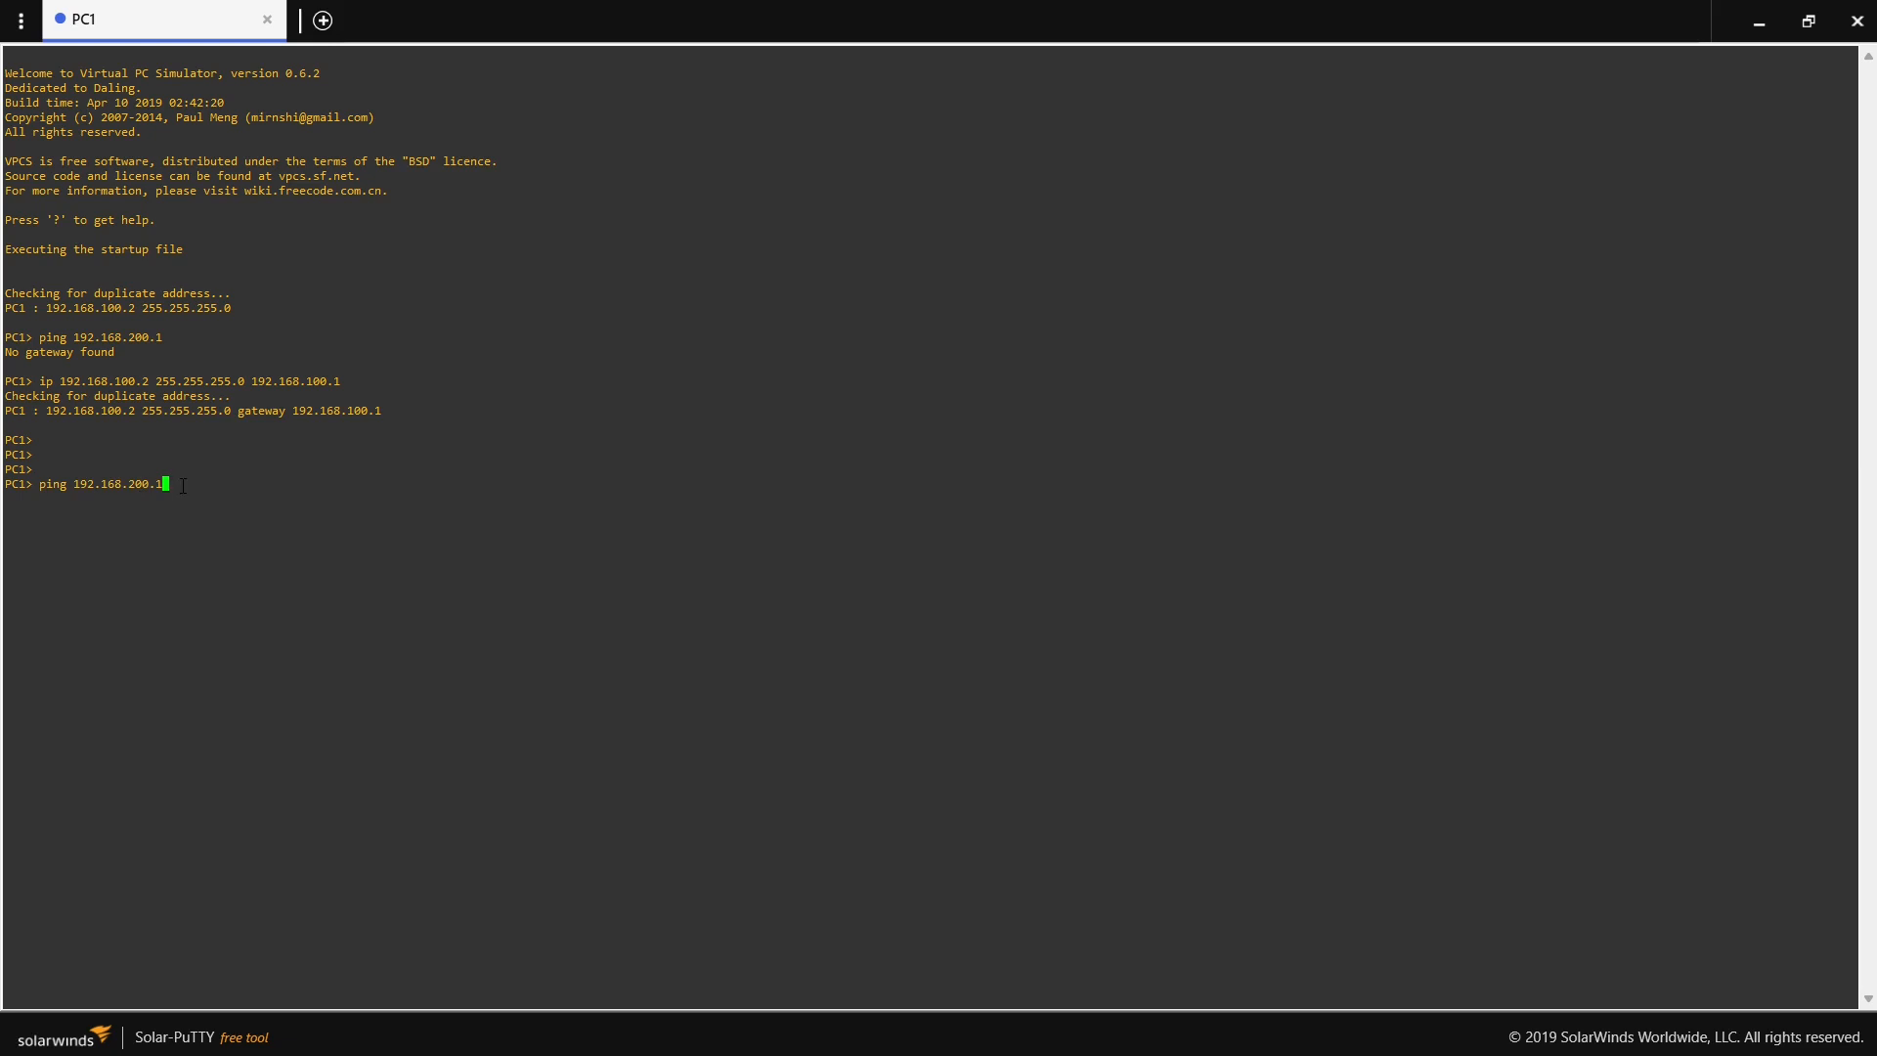
key("Return")
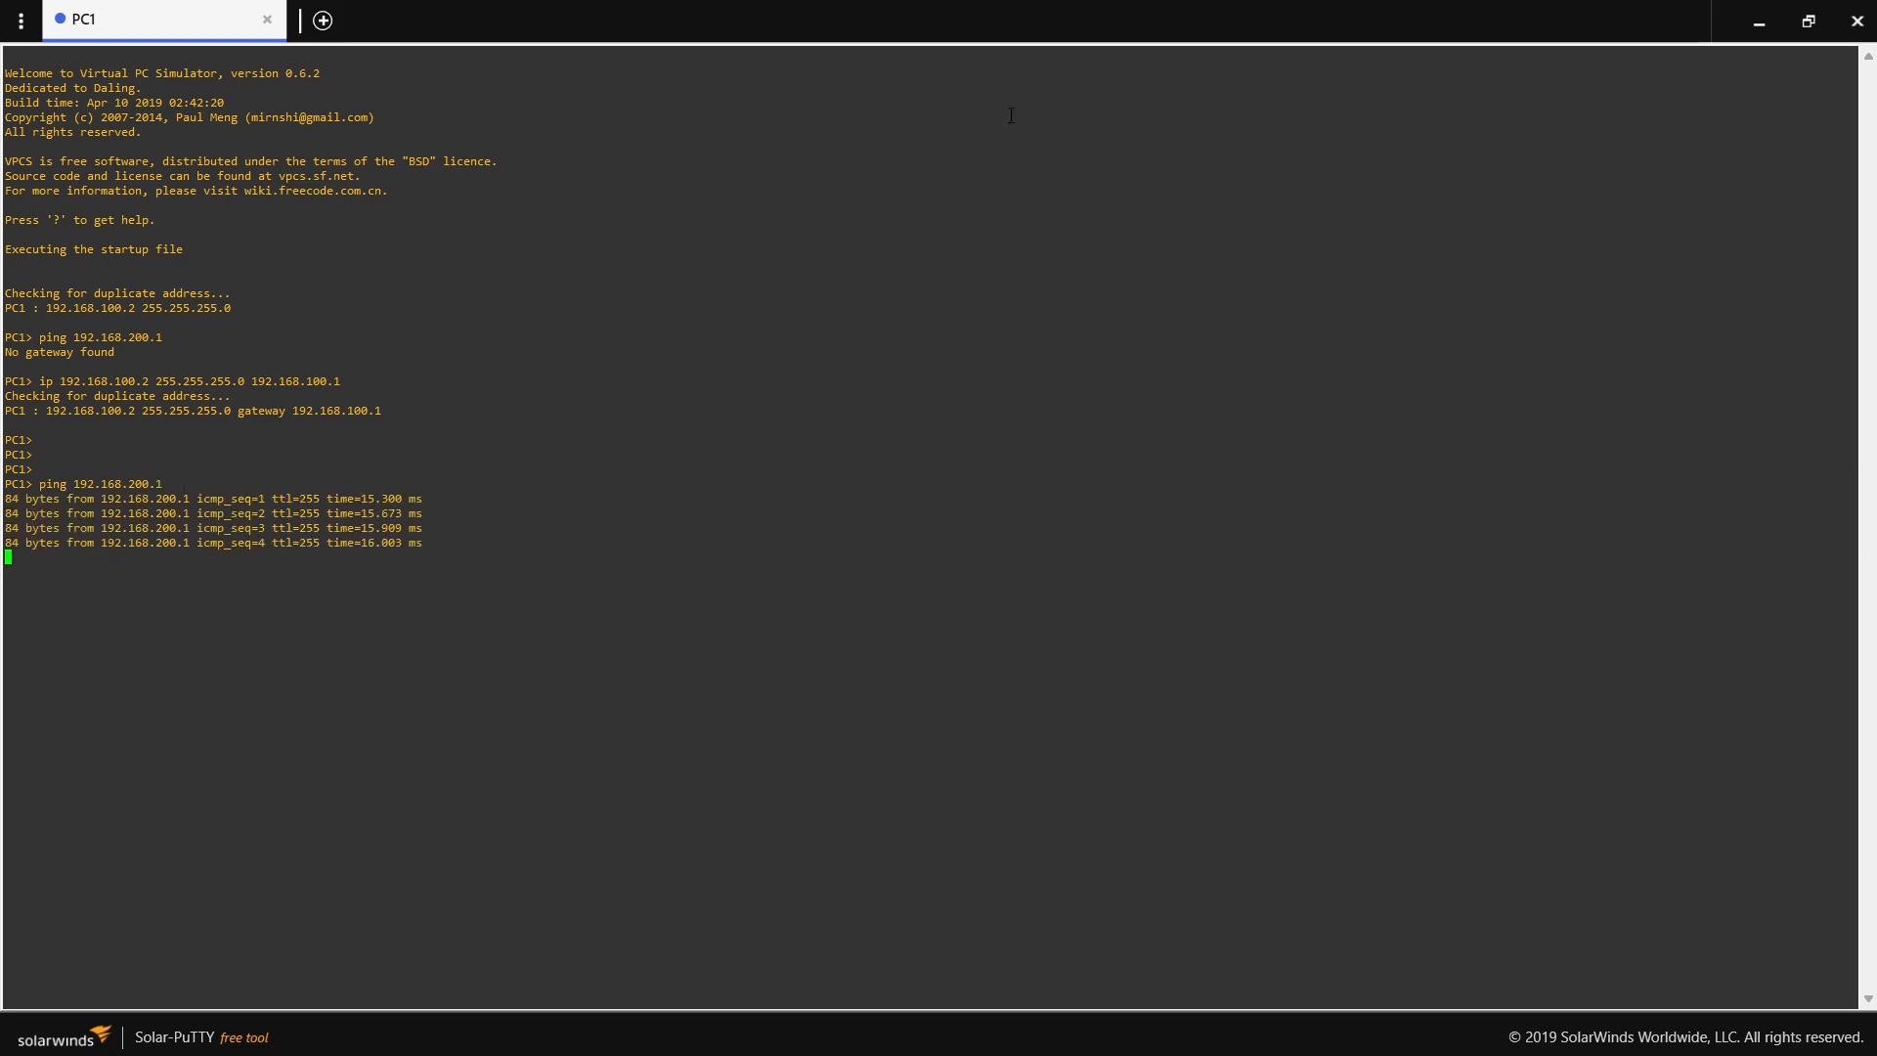
left_click(1759, 22)
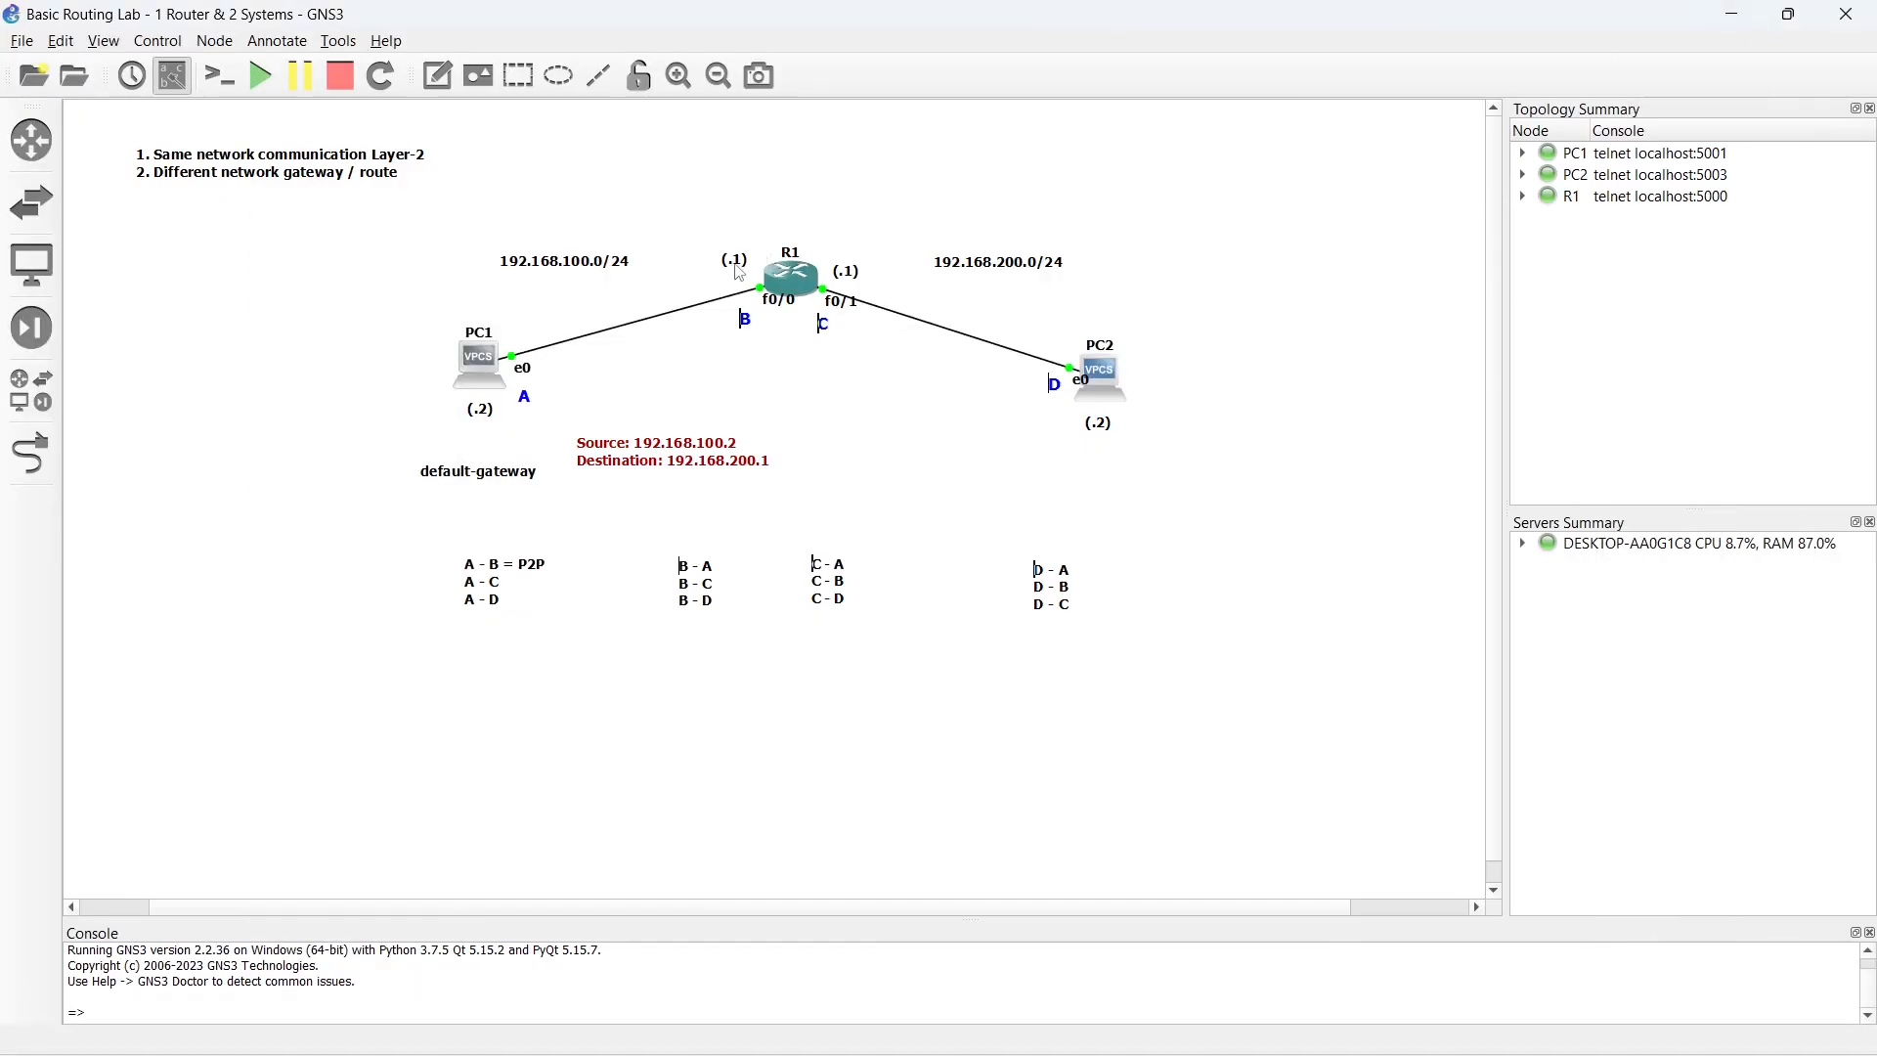
- Complete the default-gateway label as "default-gateway: 192.168.100.1" and place it below and left of PC1
left_click_drag(486, 474, 381, 429)
double_click(384, 430)
key("End")
type(": 192.168.")
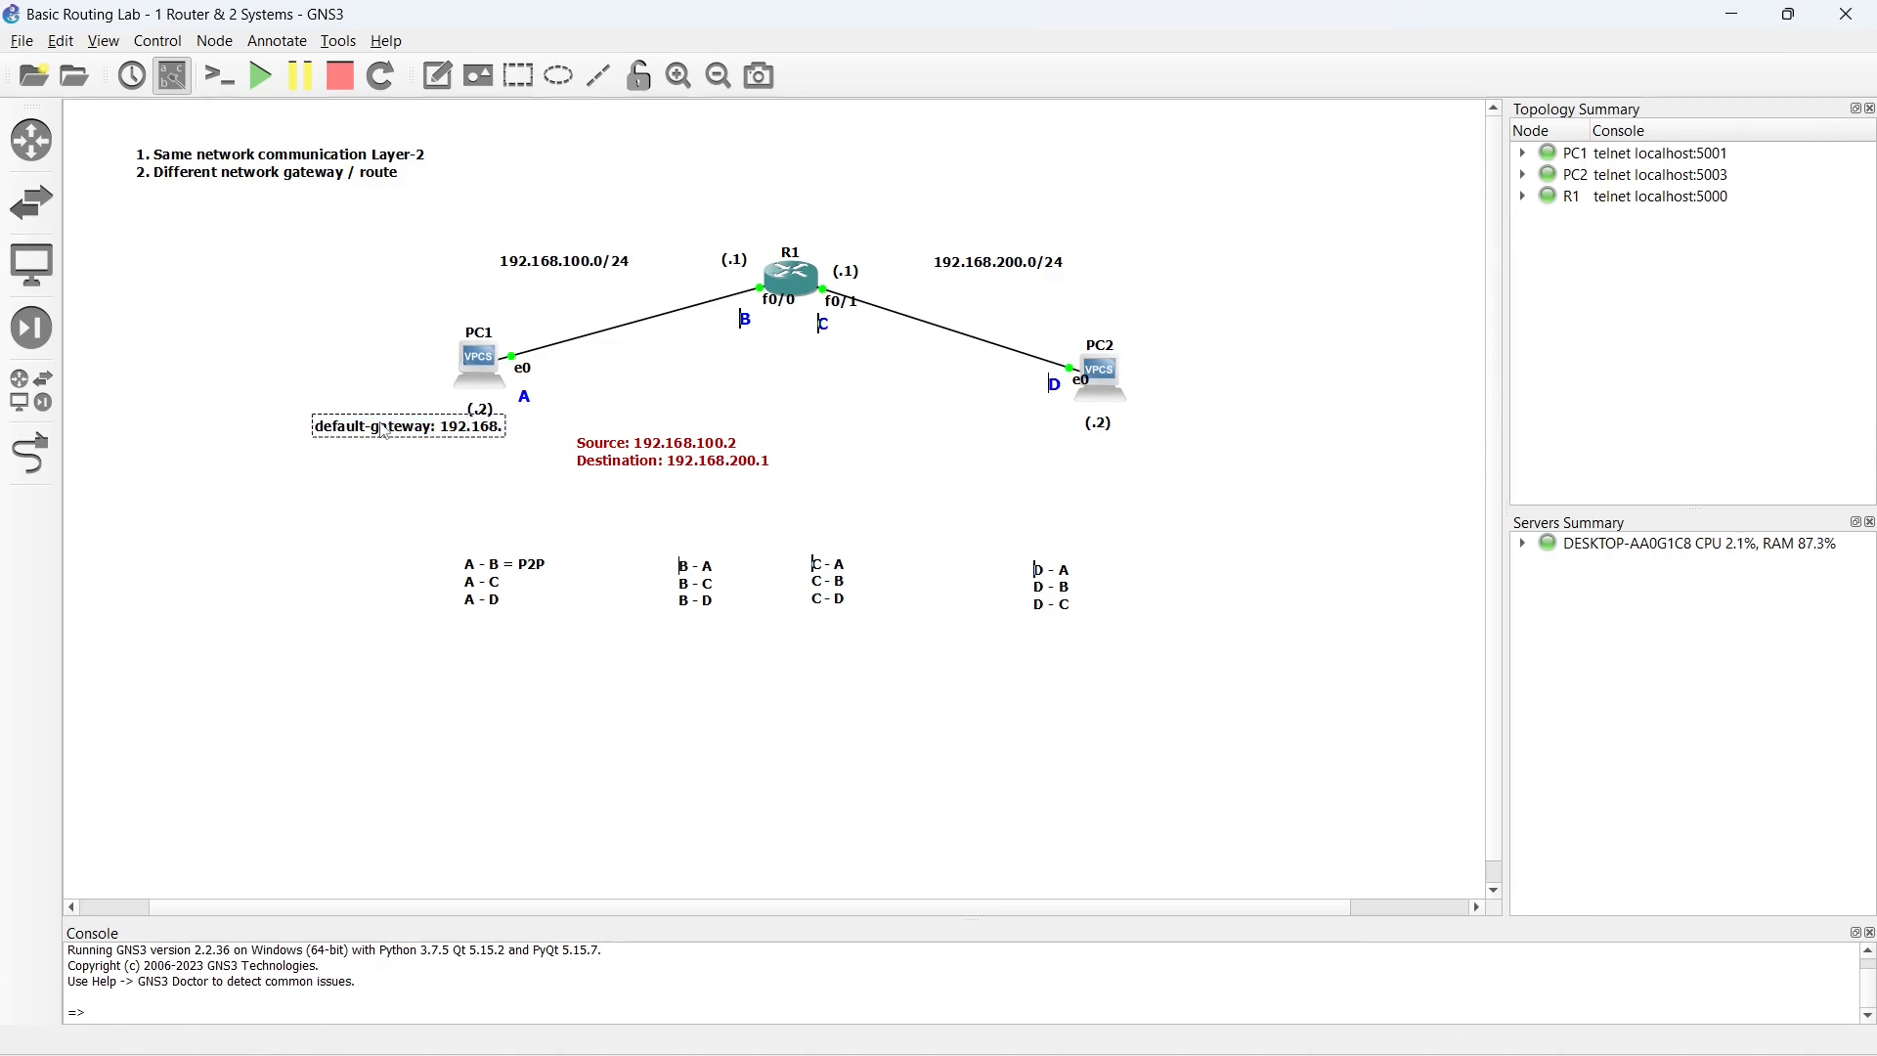
type("100.1")
left_click(367, 512)
left_click(421, 430)
left_click_drag(420, 430, 384, 450)
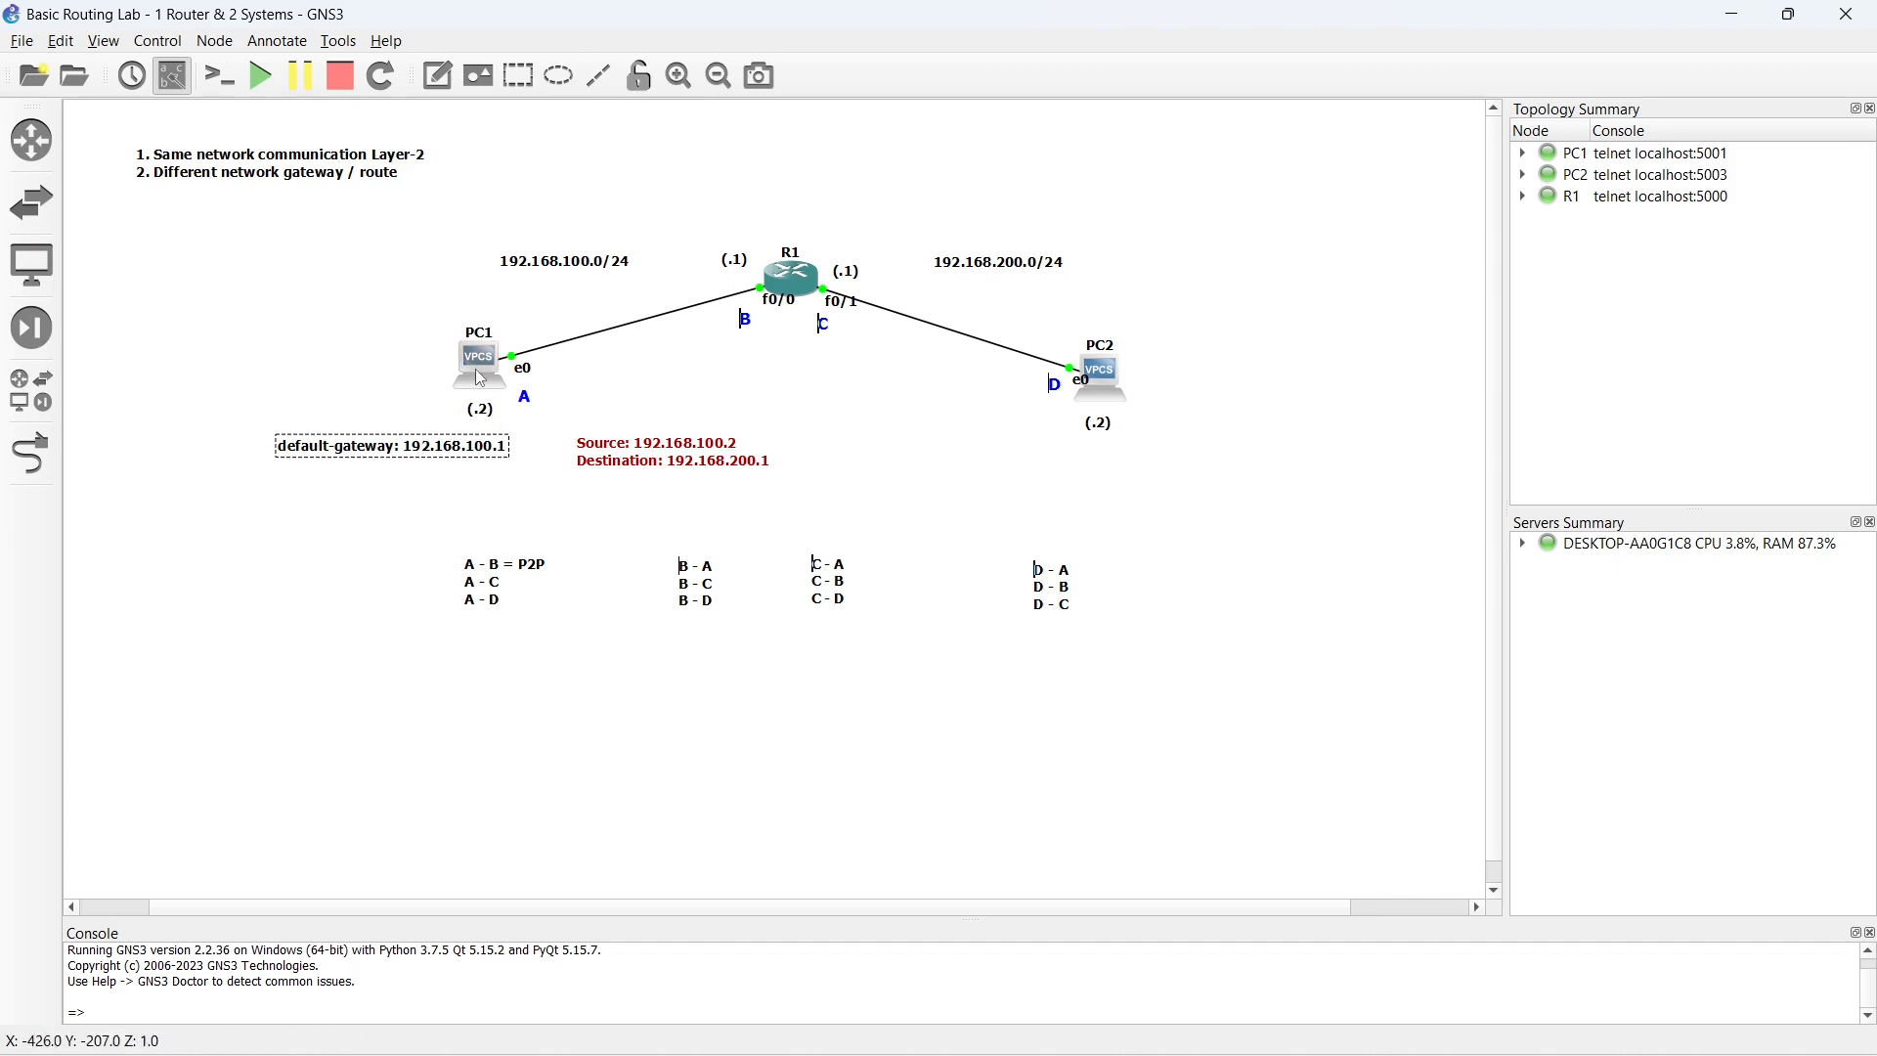
- Move the Source/Destination note directly beneath R1 and select its destination address 192.168.200.1
mouse_move(481, 380)
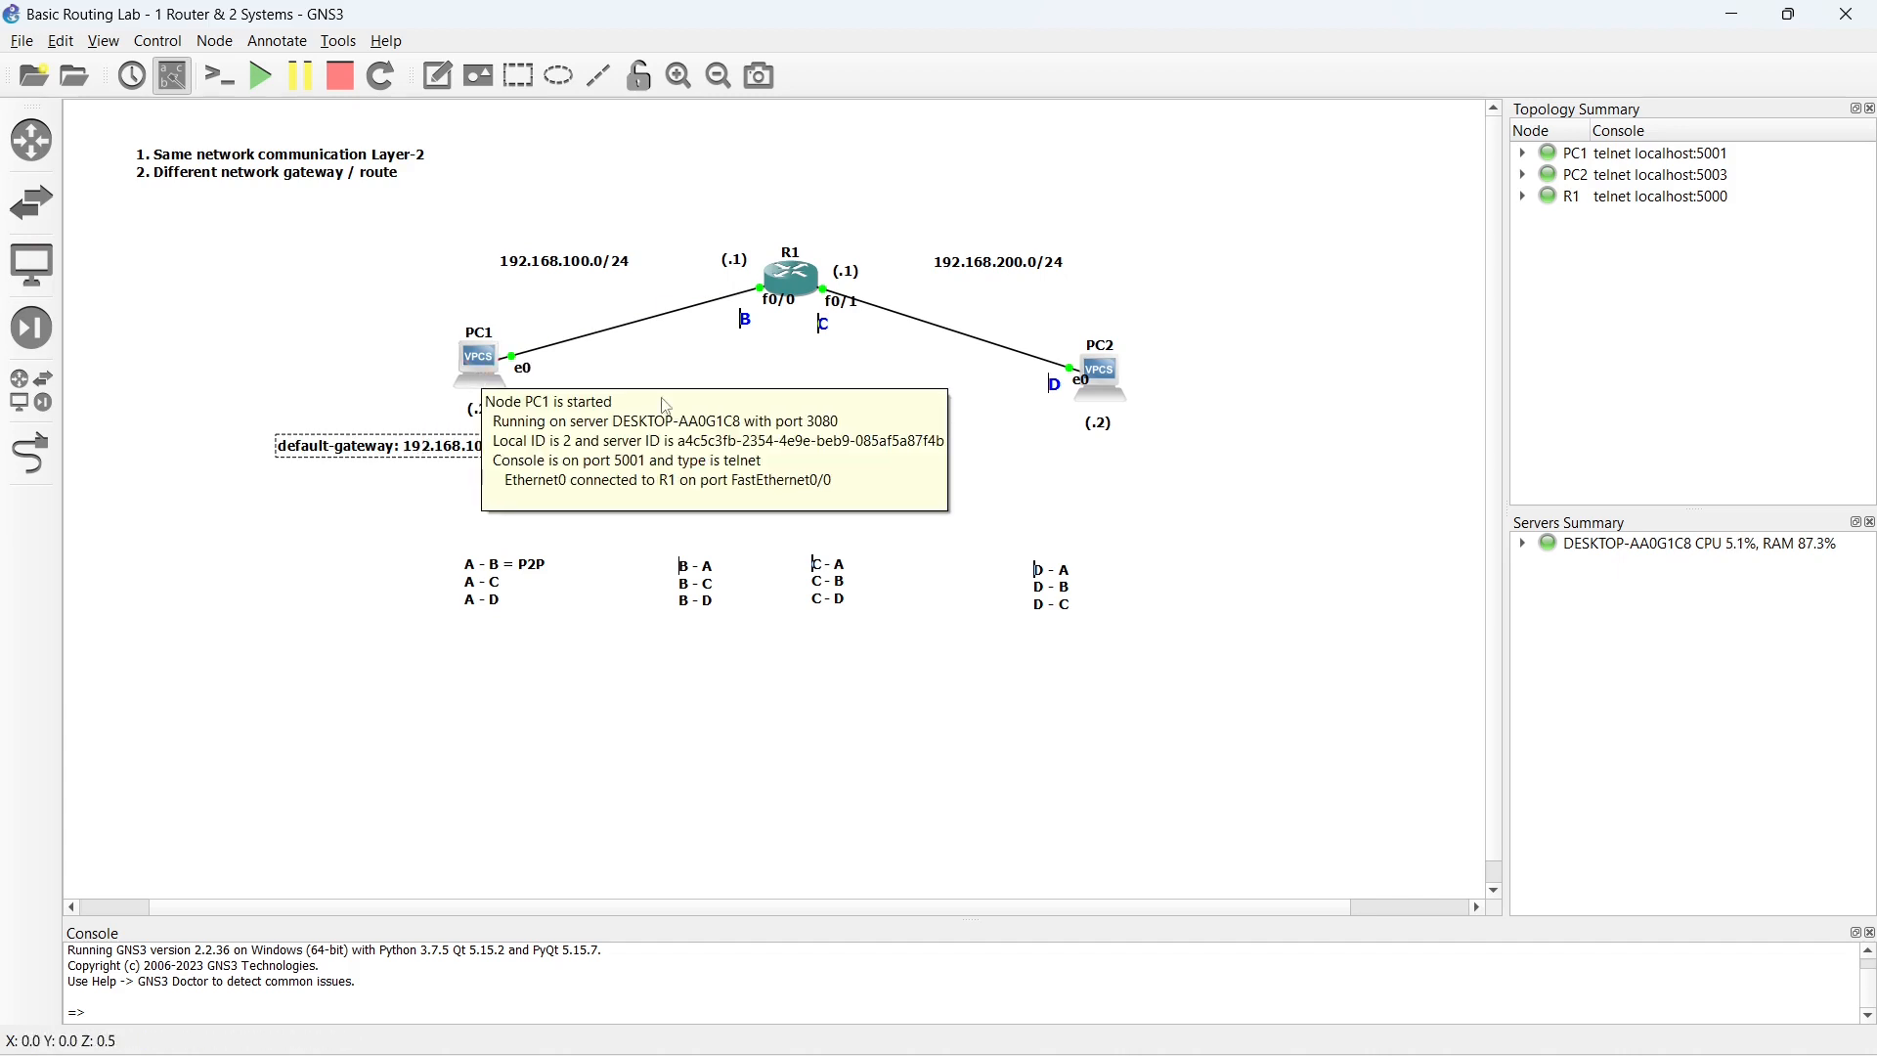
left_click(580, 467)
mouse_move(580, 467)
left_mouse_down()
mouse_move(775, 355)
mouse_move(775, 384)
left_mouse_up()
double_click(800, 378)
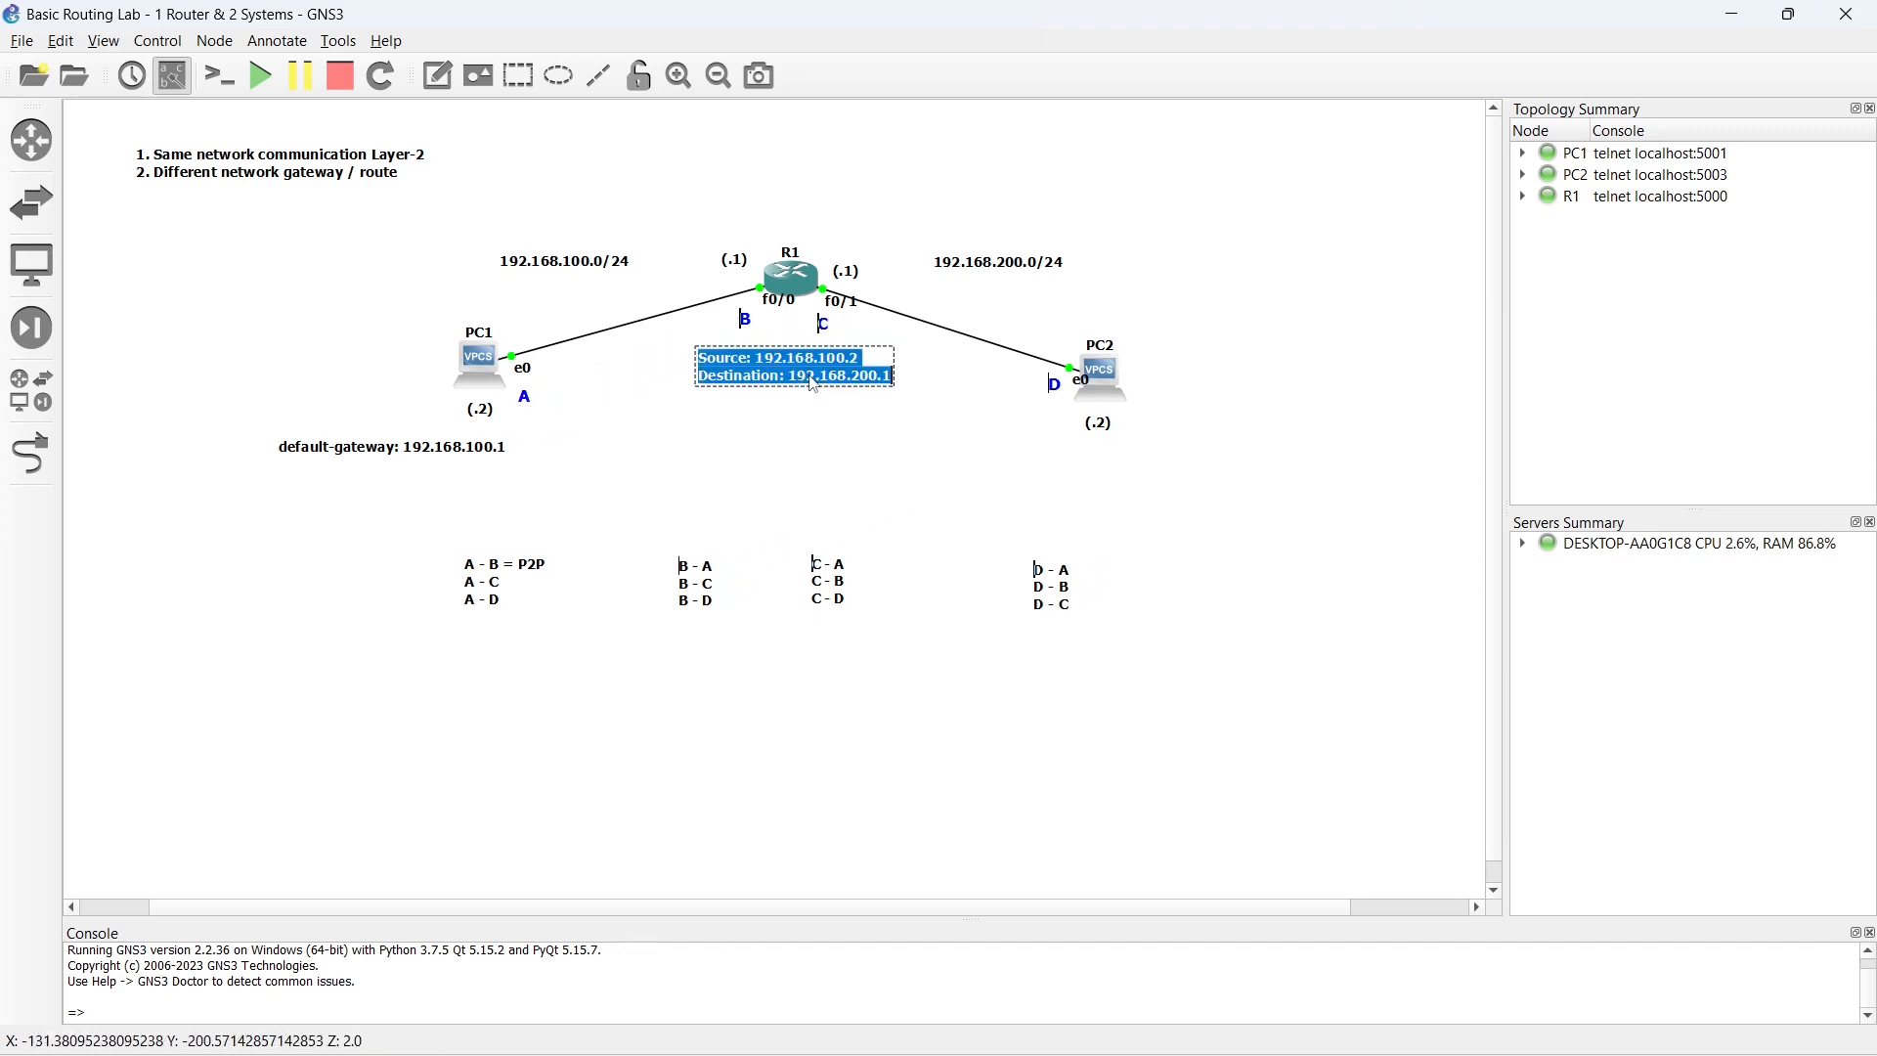
left_click(794, 387)
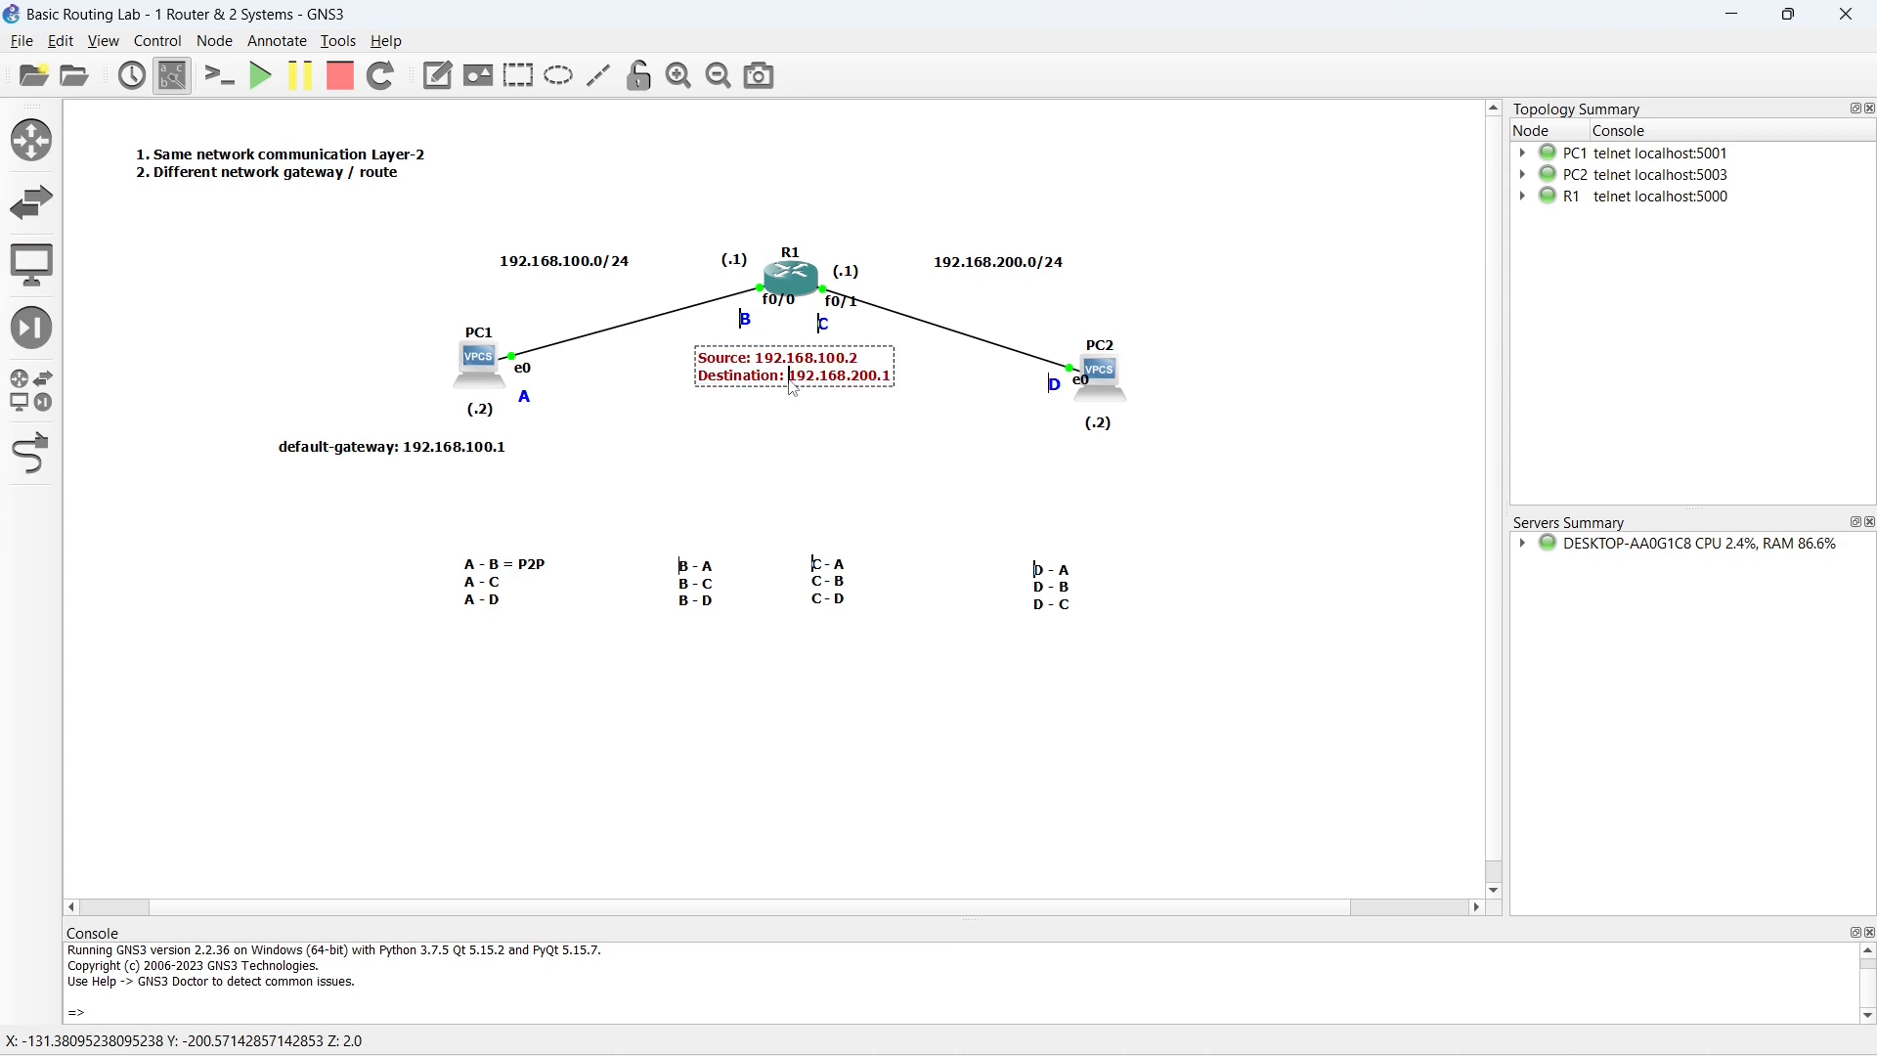
left_click_drag(790, 379, 900, 385)
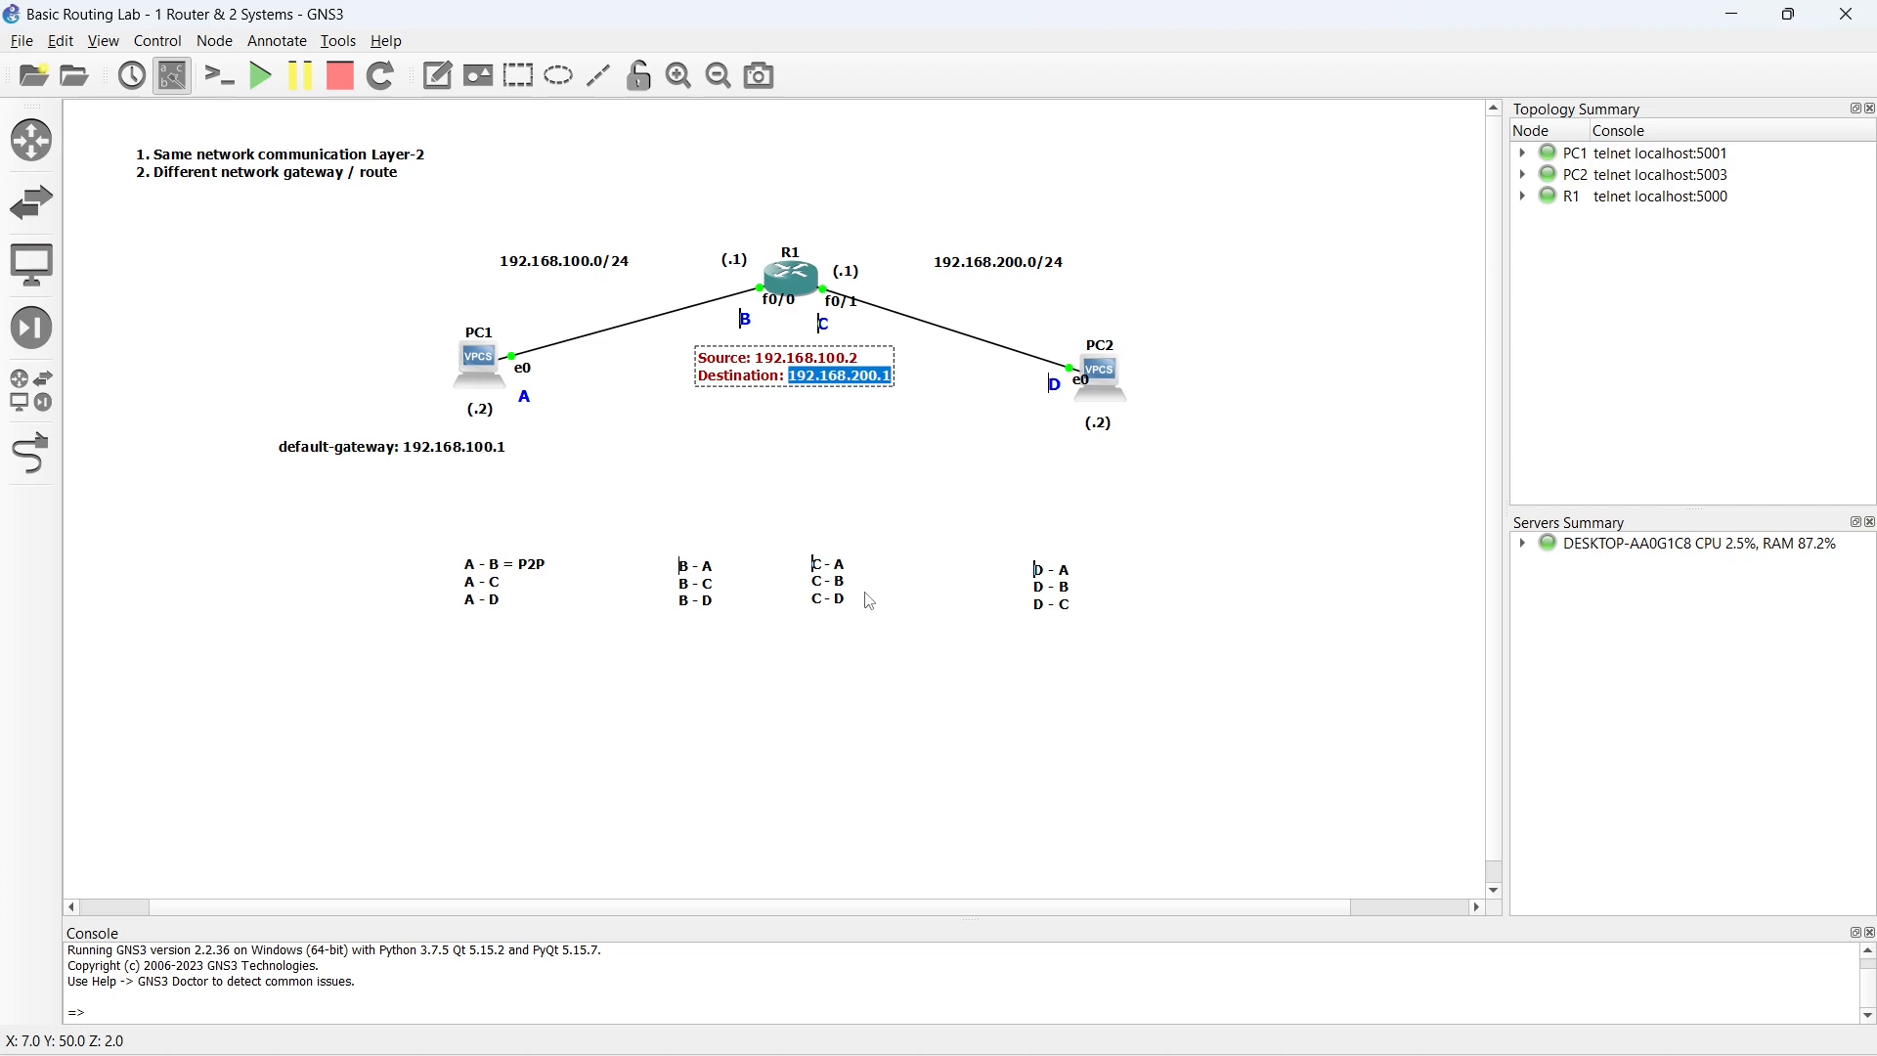
- Nudge the Source/Destination note lower beneath R1, and highlight the 192.168.200.0/24 route in R1's show ip route output
left_click(805, 456)
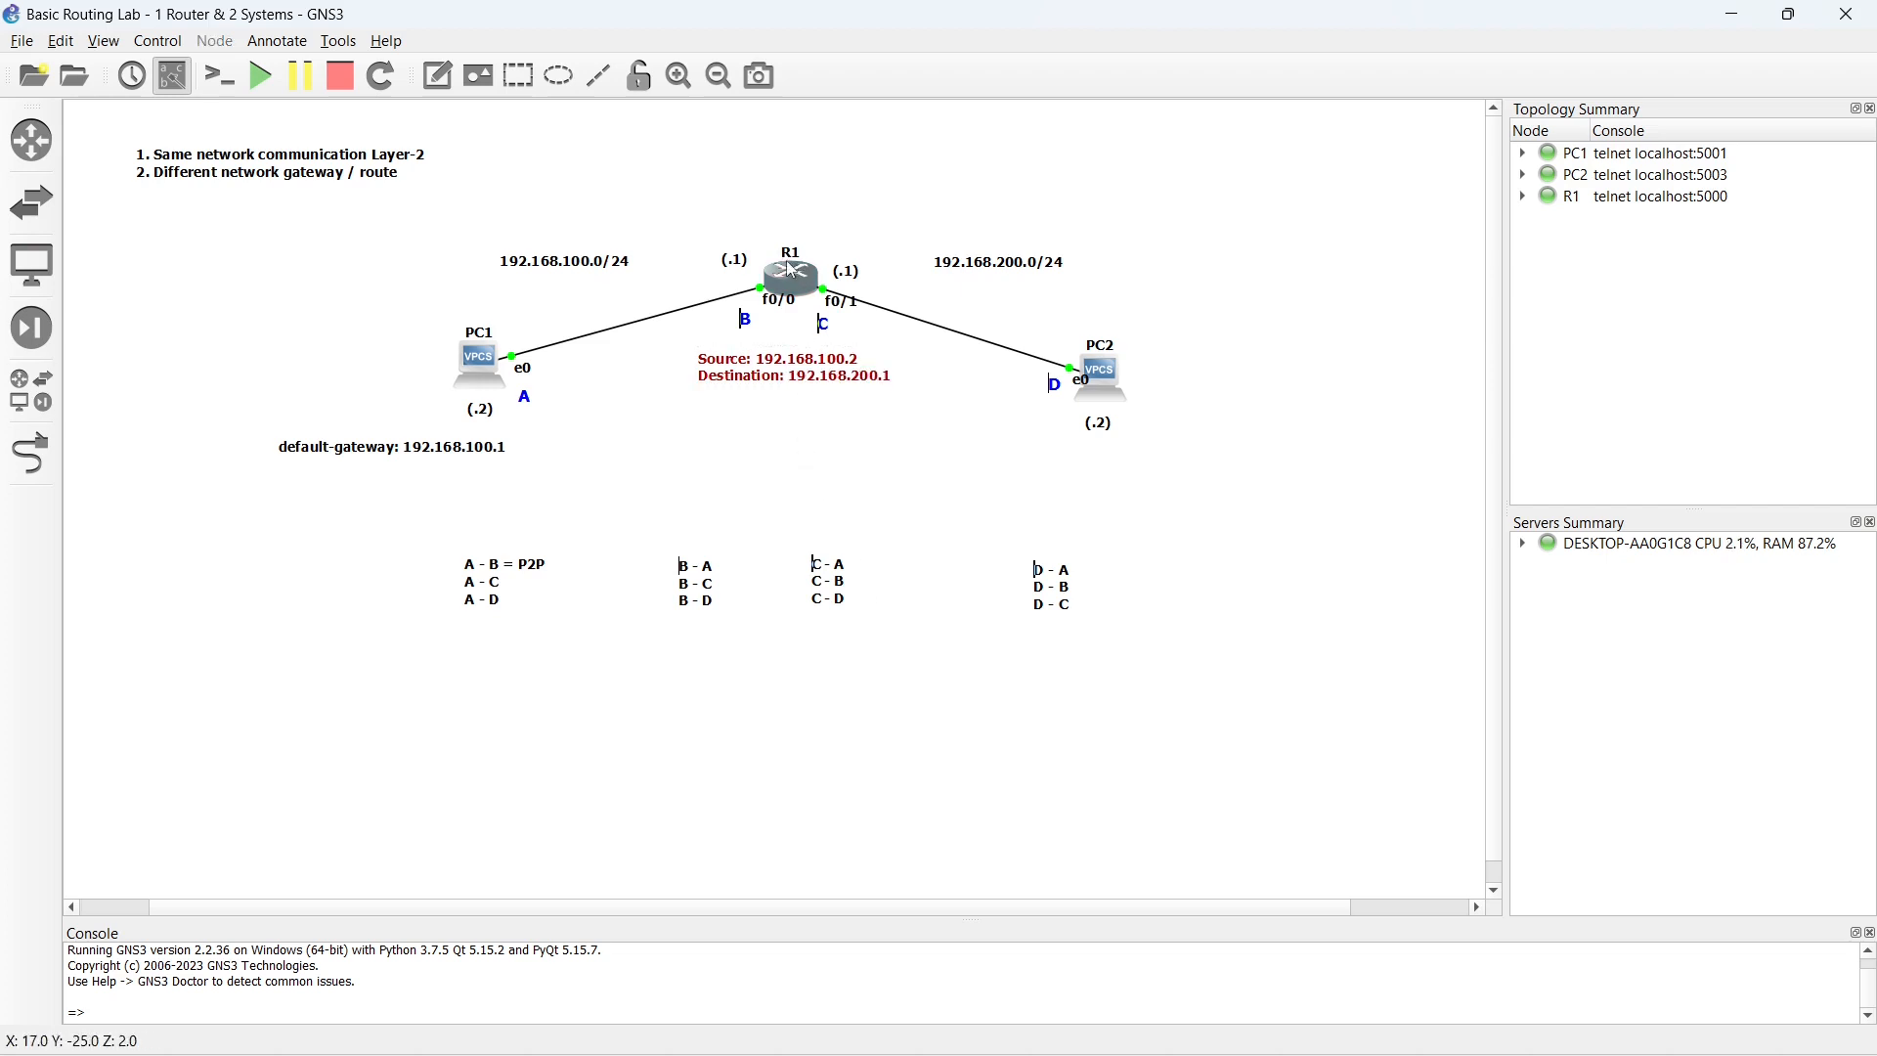
left_click_drag(785, 383, 791, 397)
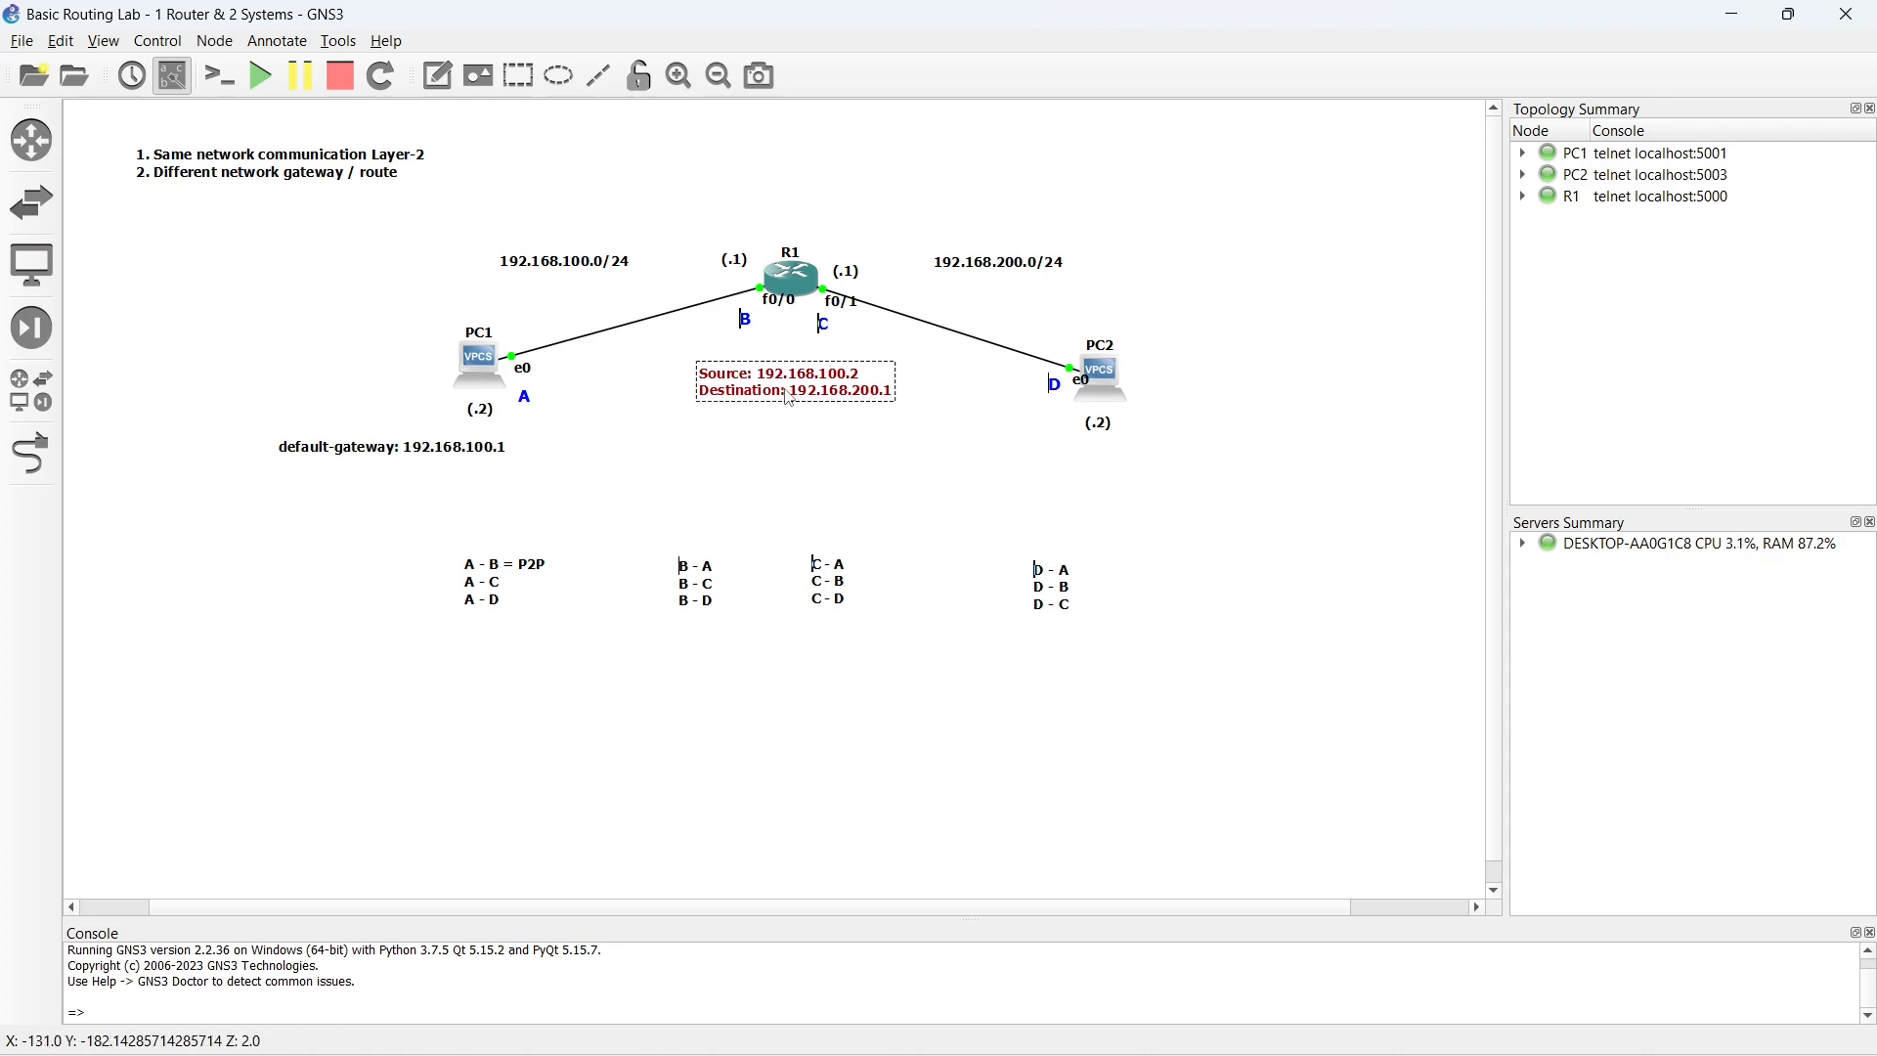
left_click(789, 286)
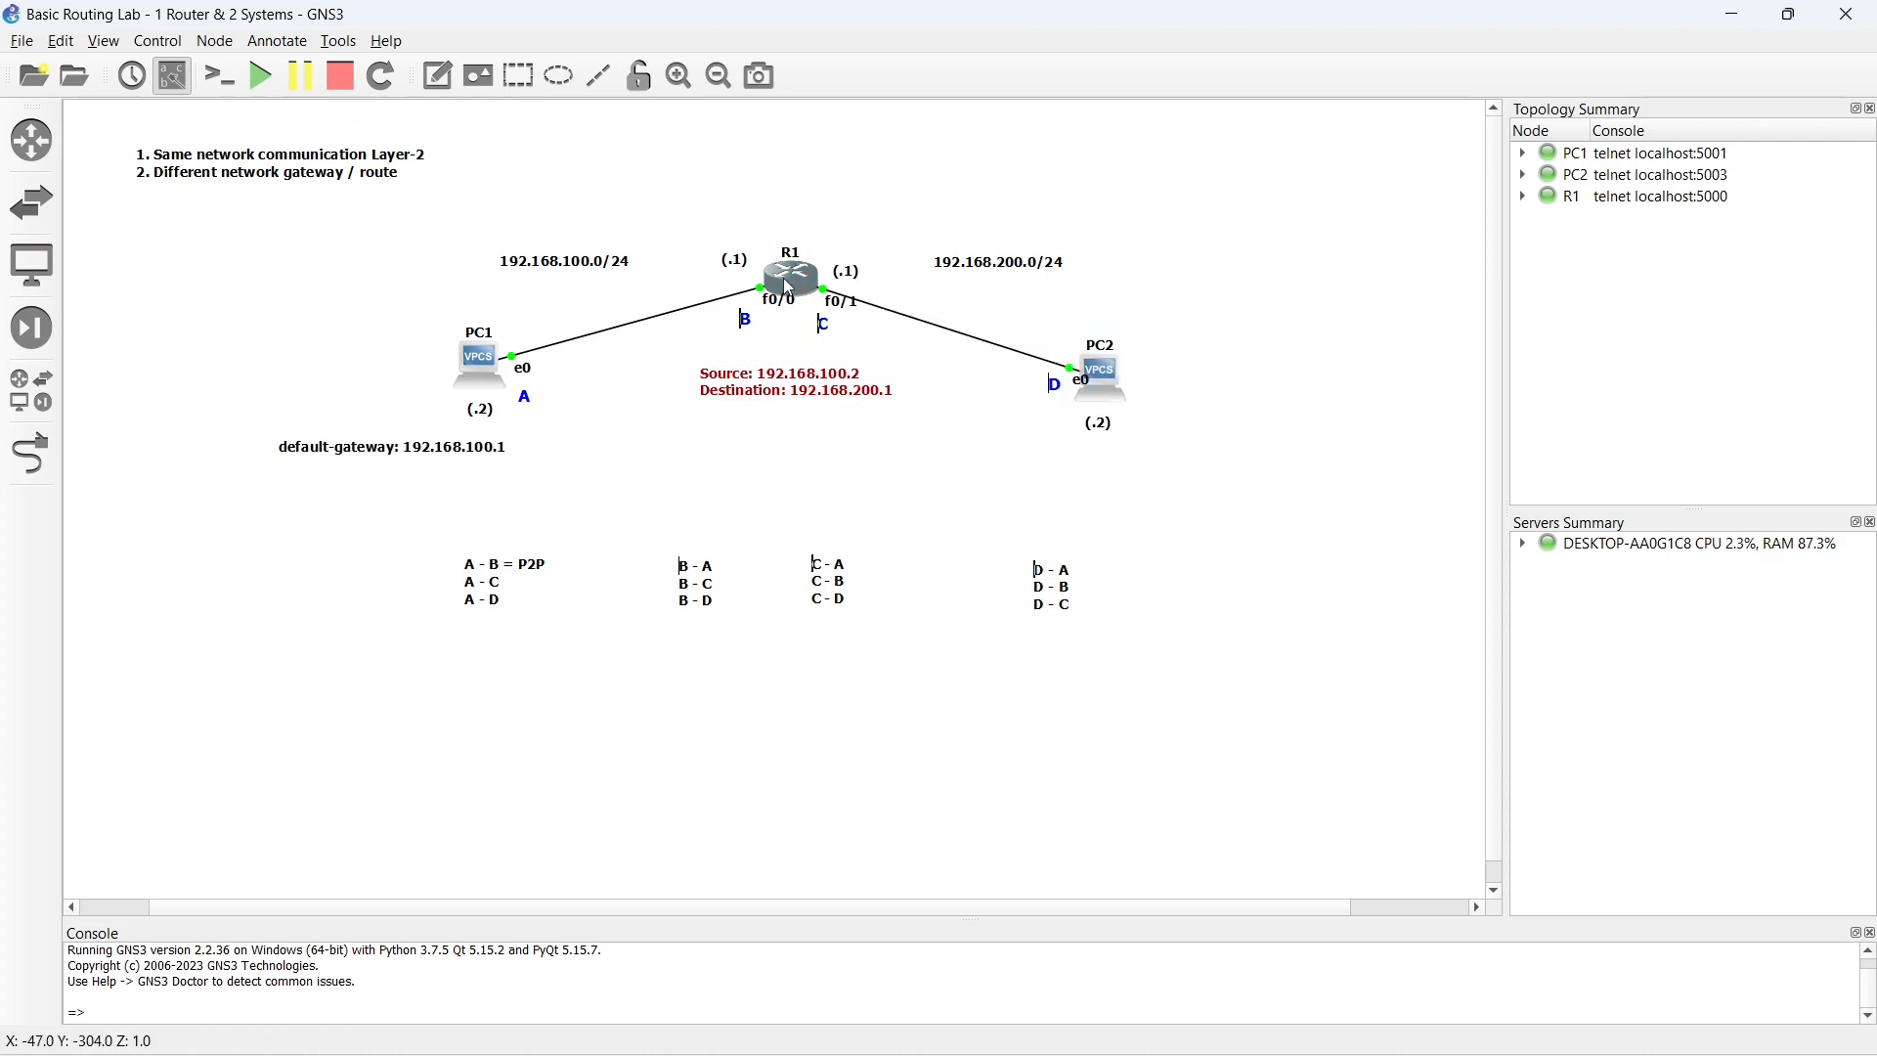
double_click(790, 287)
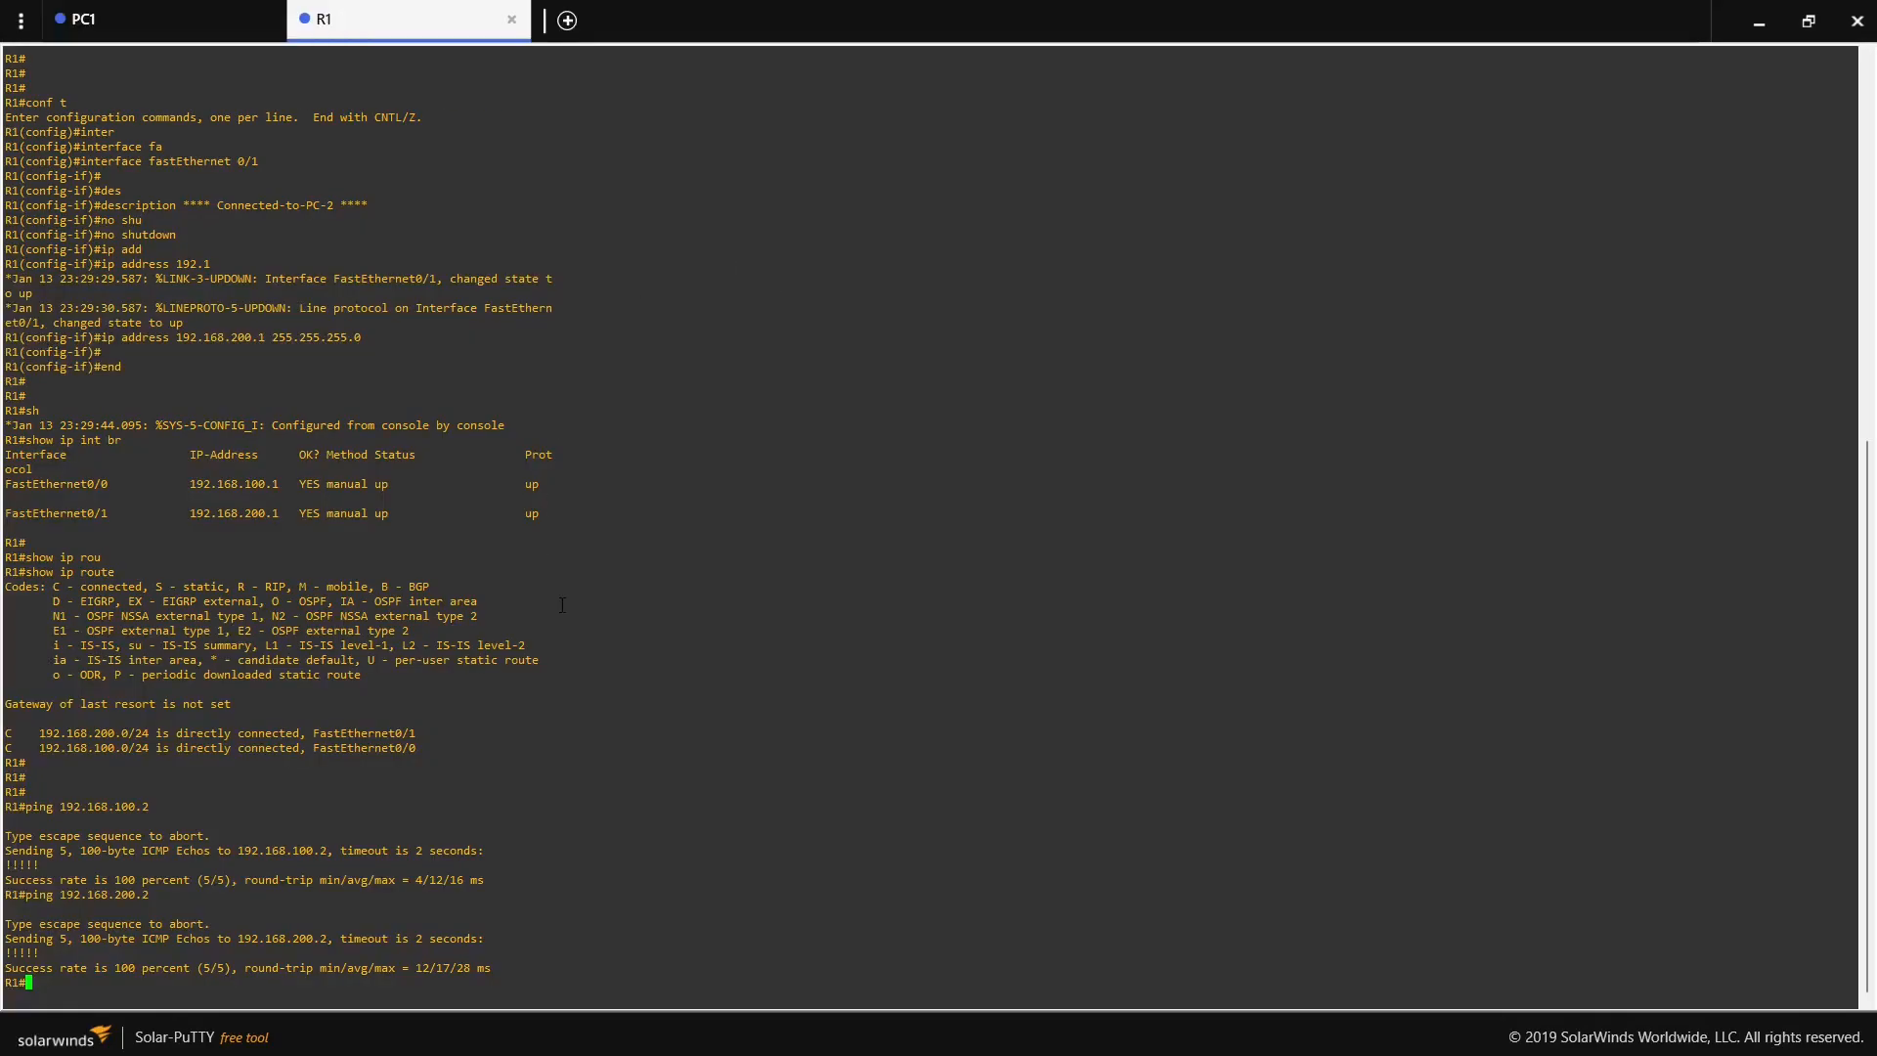
key("Return")
type("show ip rou")
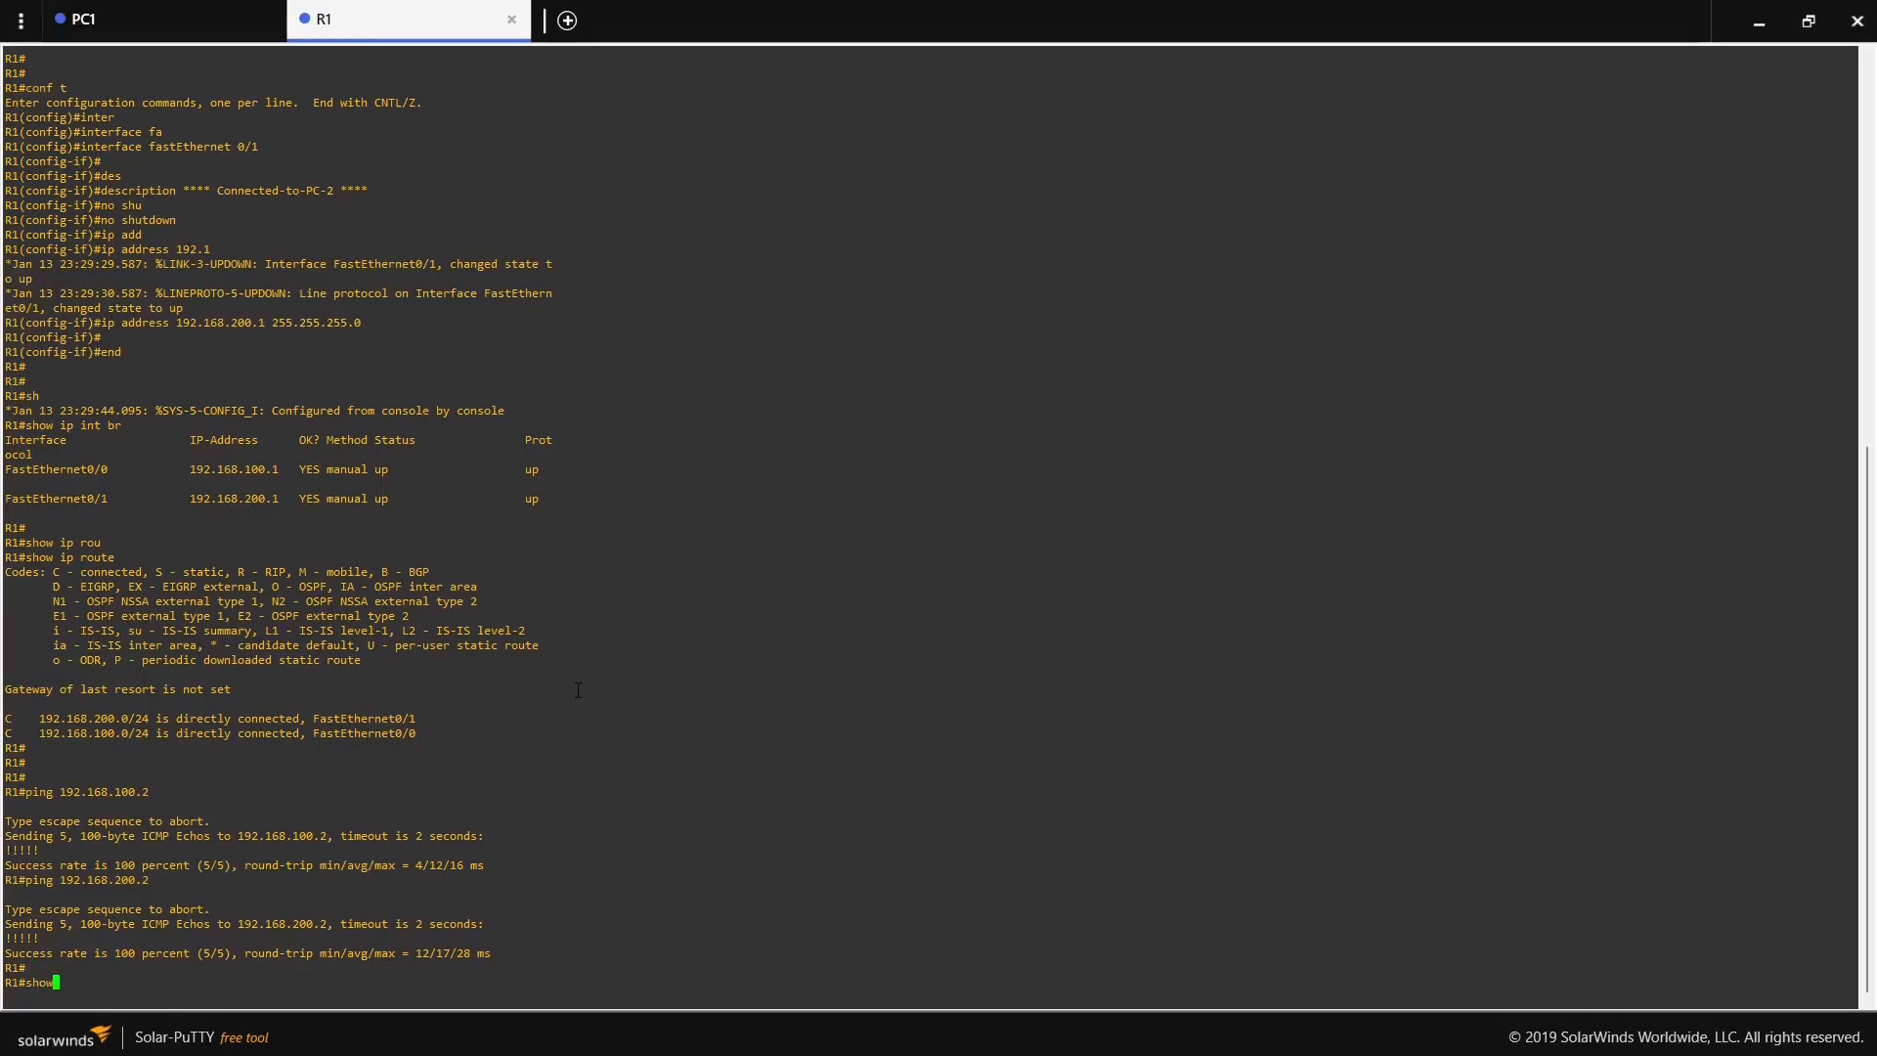
key("Tab")
key("Return")
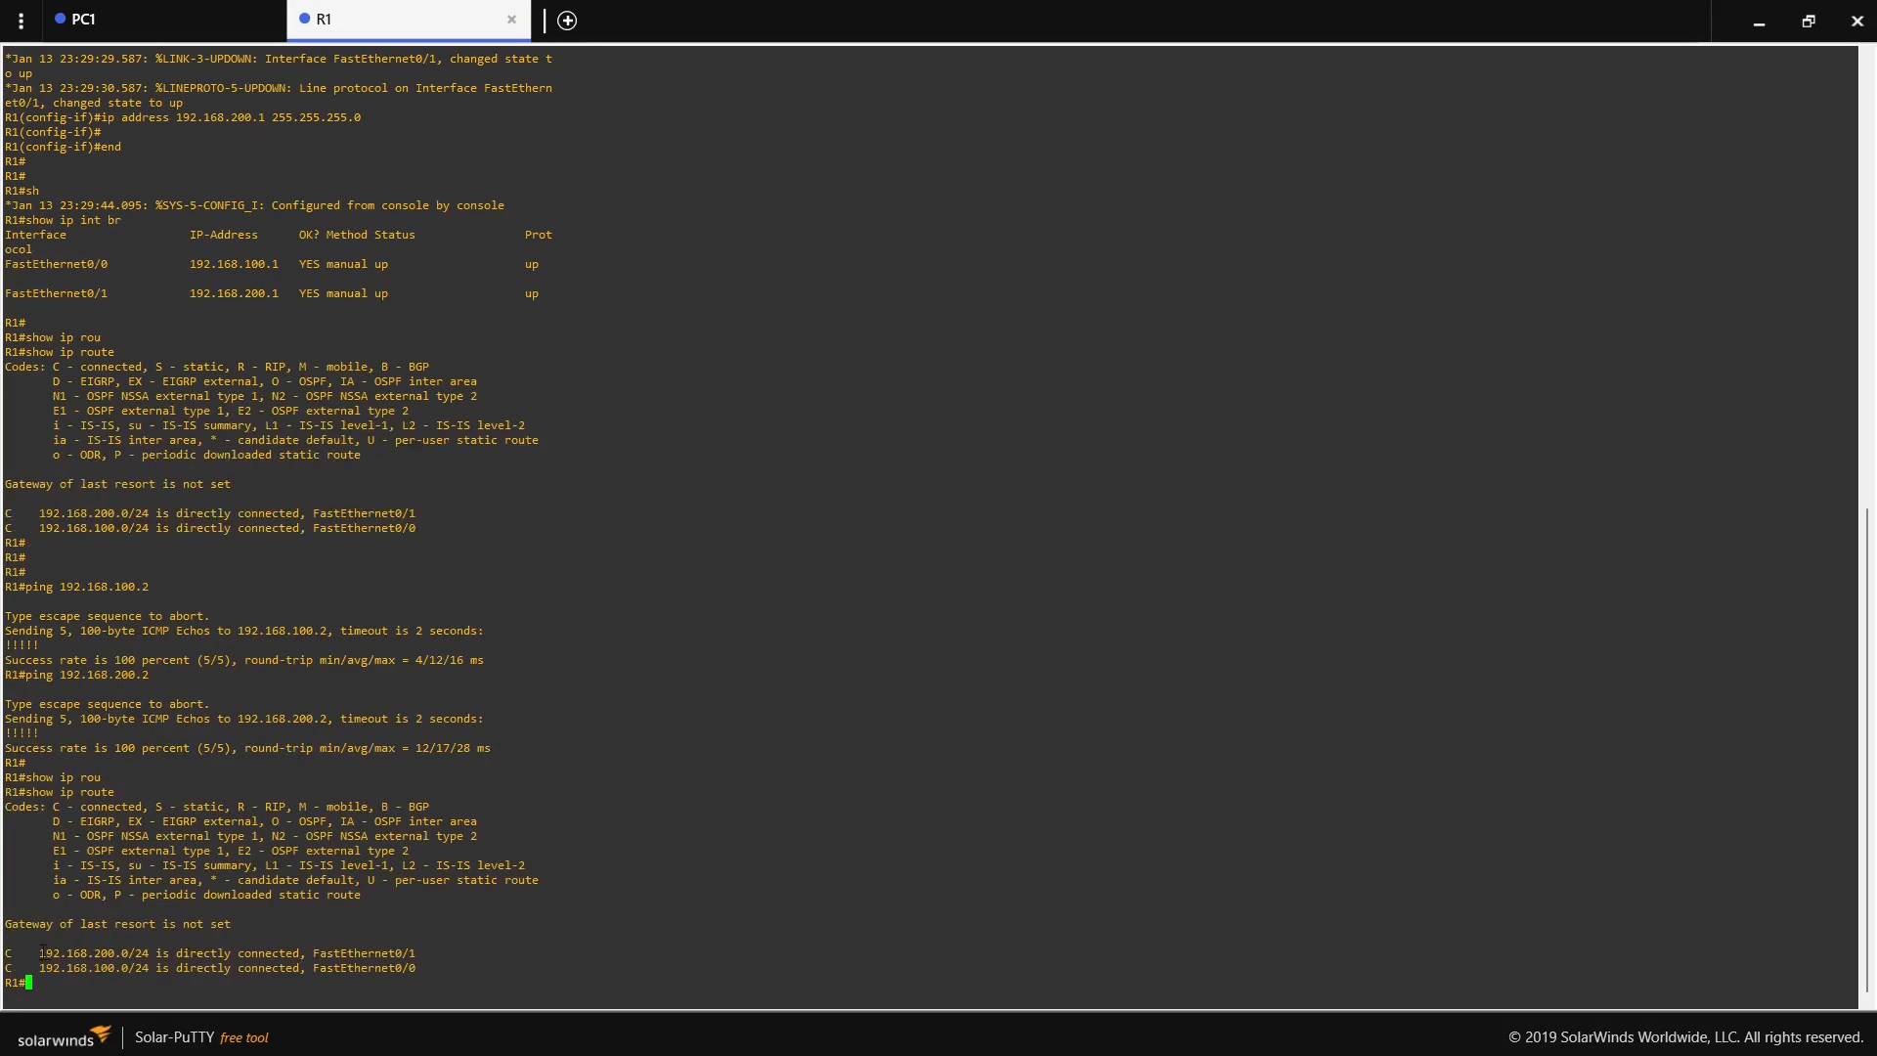
left_click_drag(41, 953, 146, 953)
left_click(1758, 20)
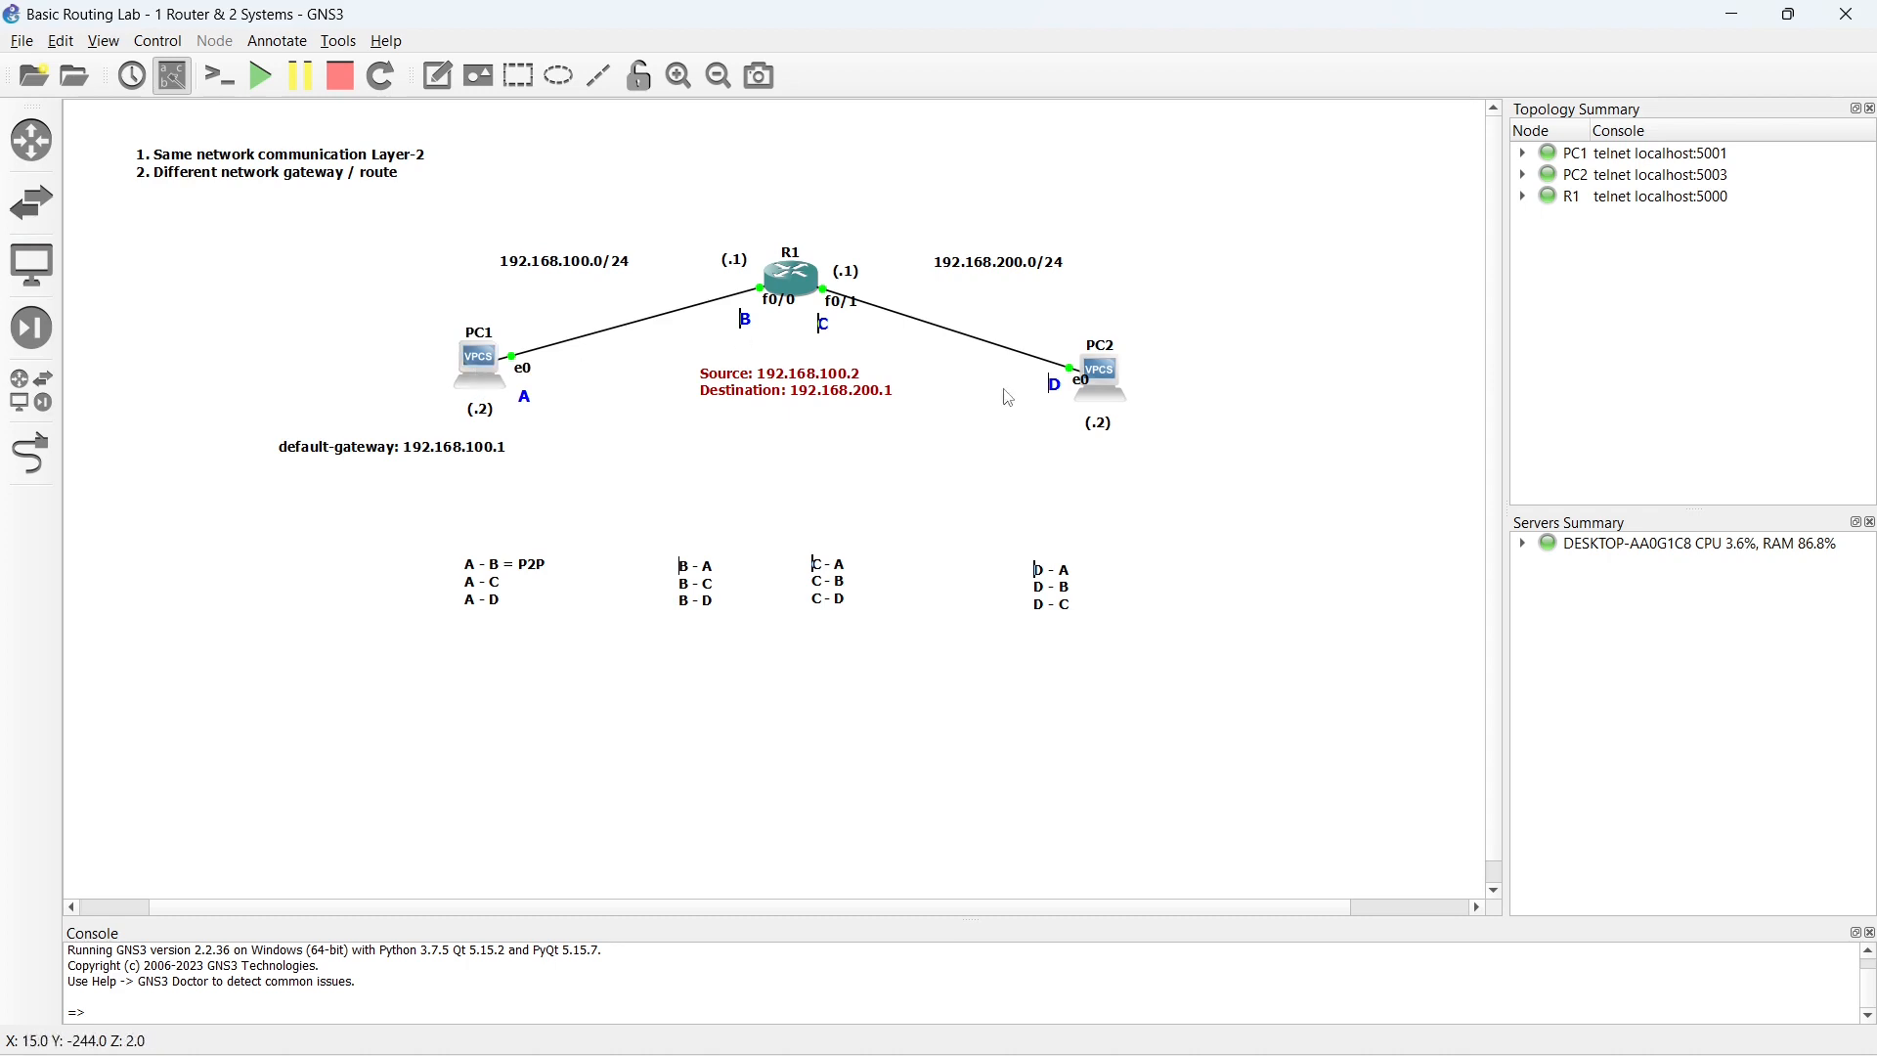
- Complete the A - C line in the connection list as "A - C = Gateway"
double_click(503, 584)
left_click(504, 584)
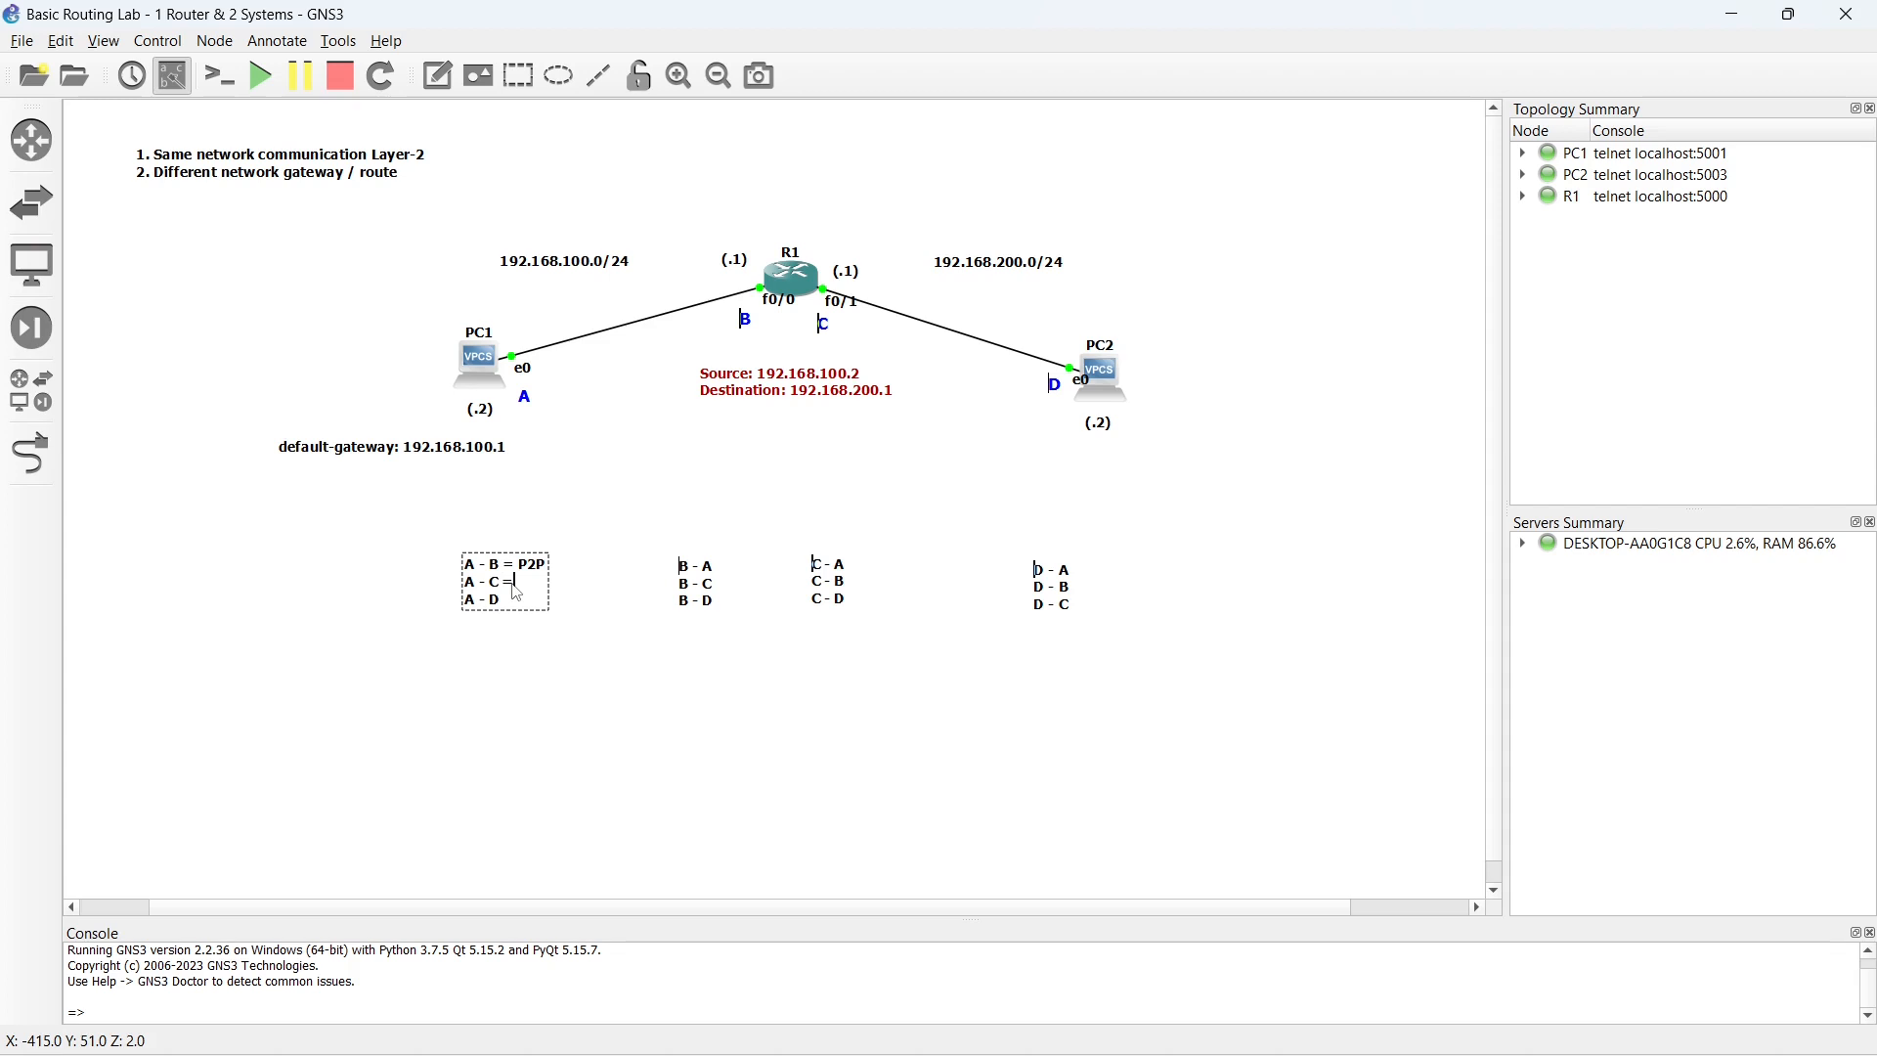
type("= Gateway")
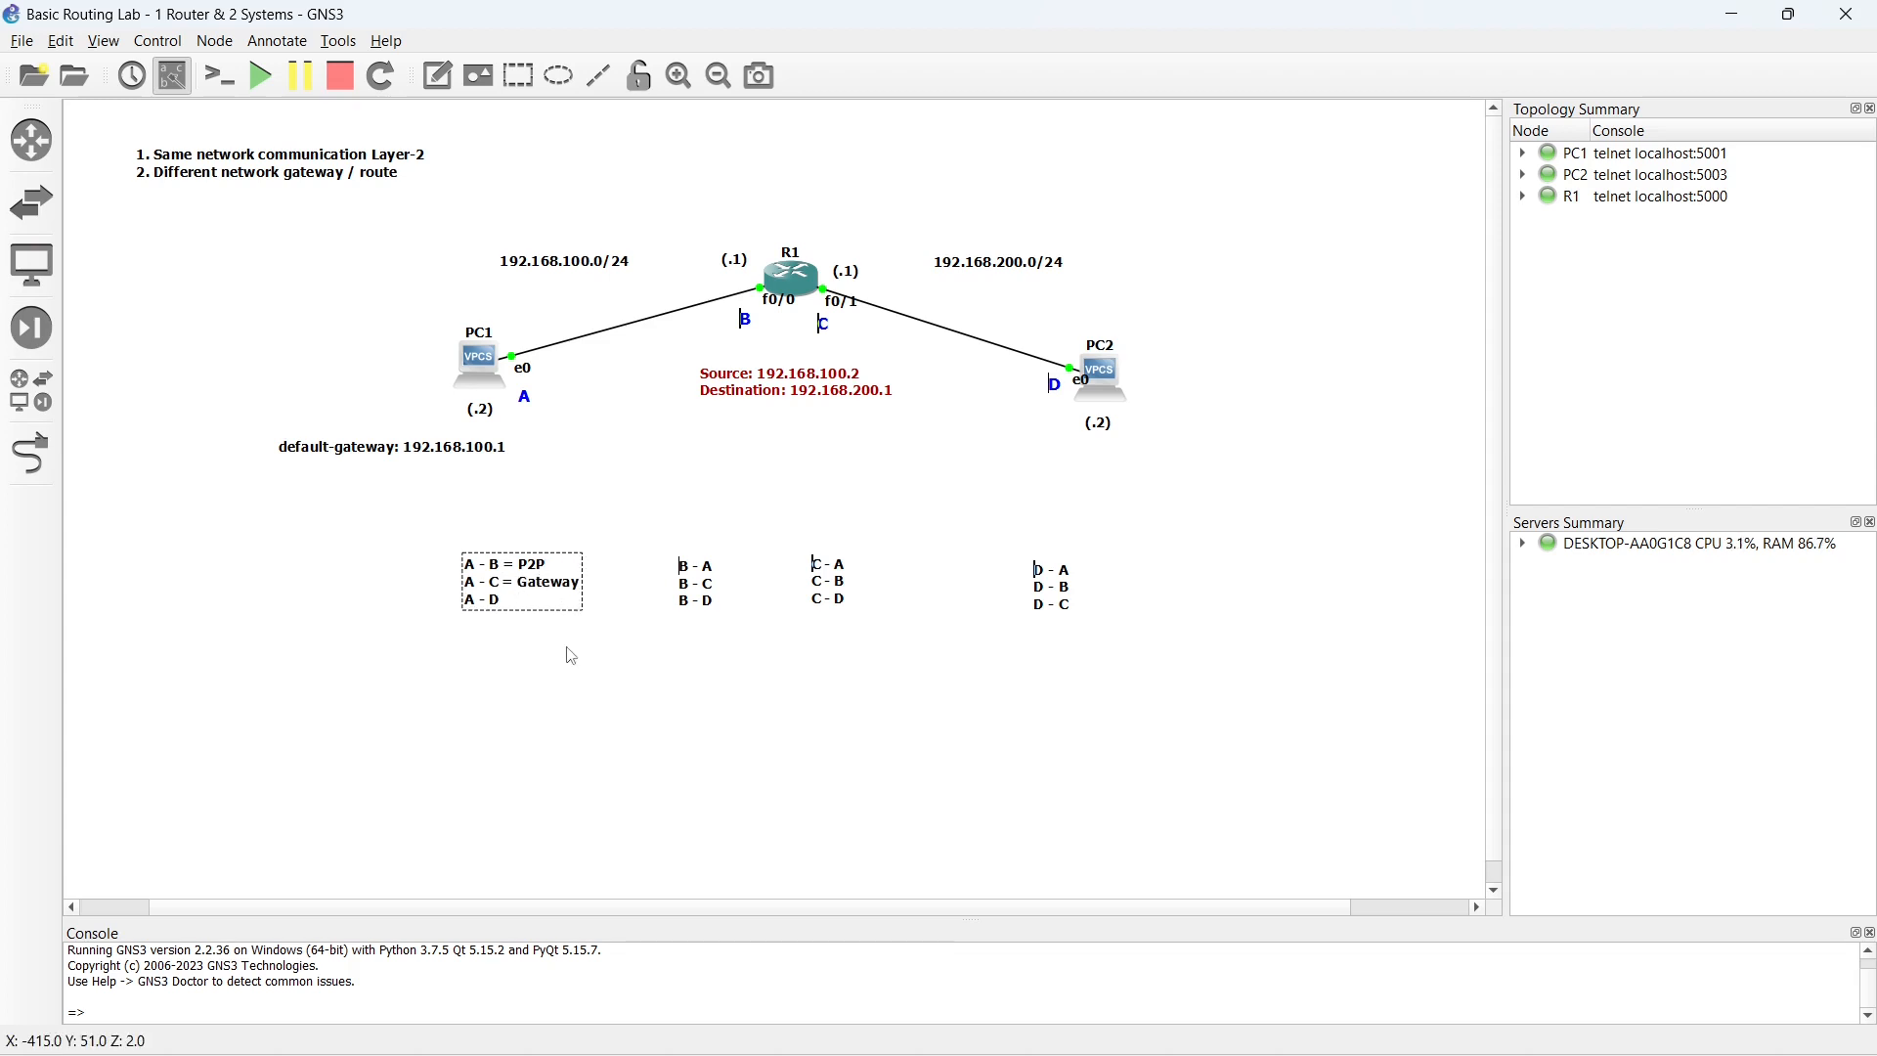
left_click(494, 674)
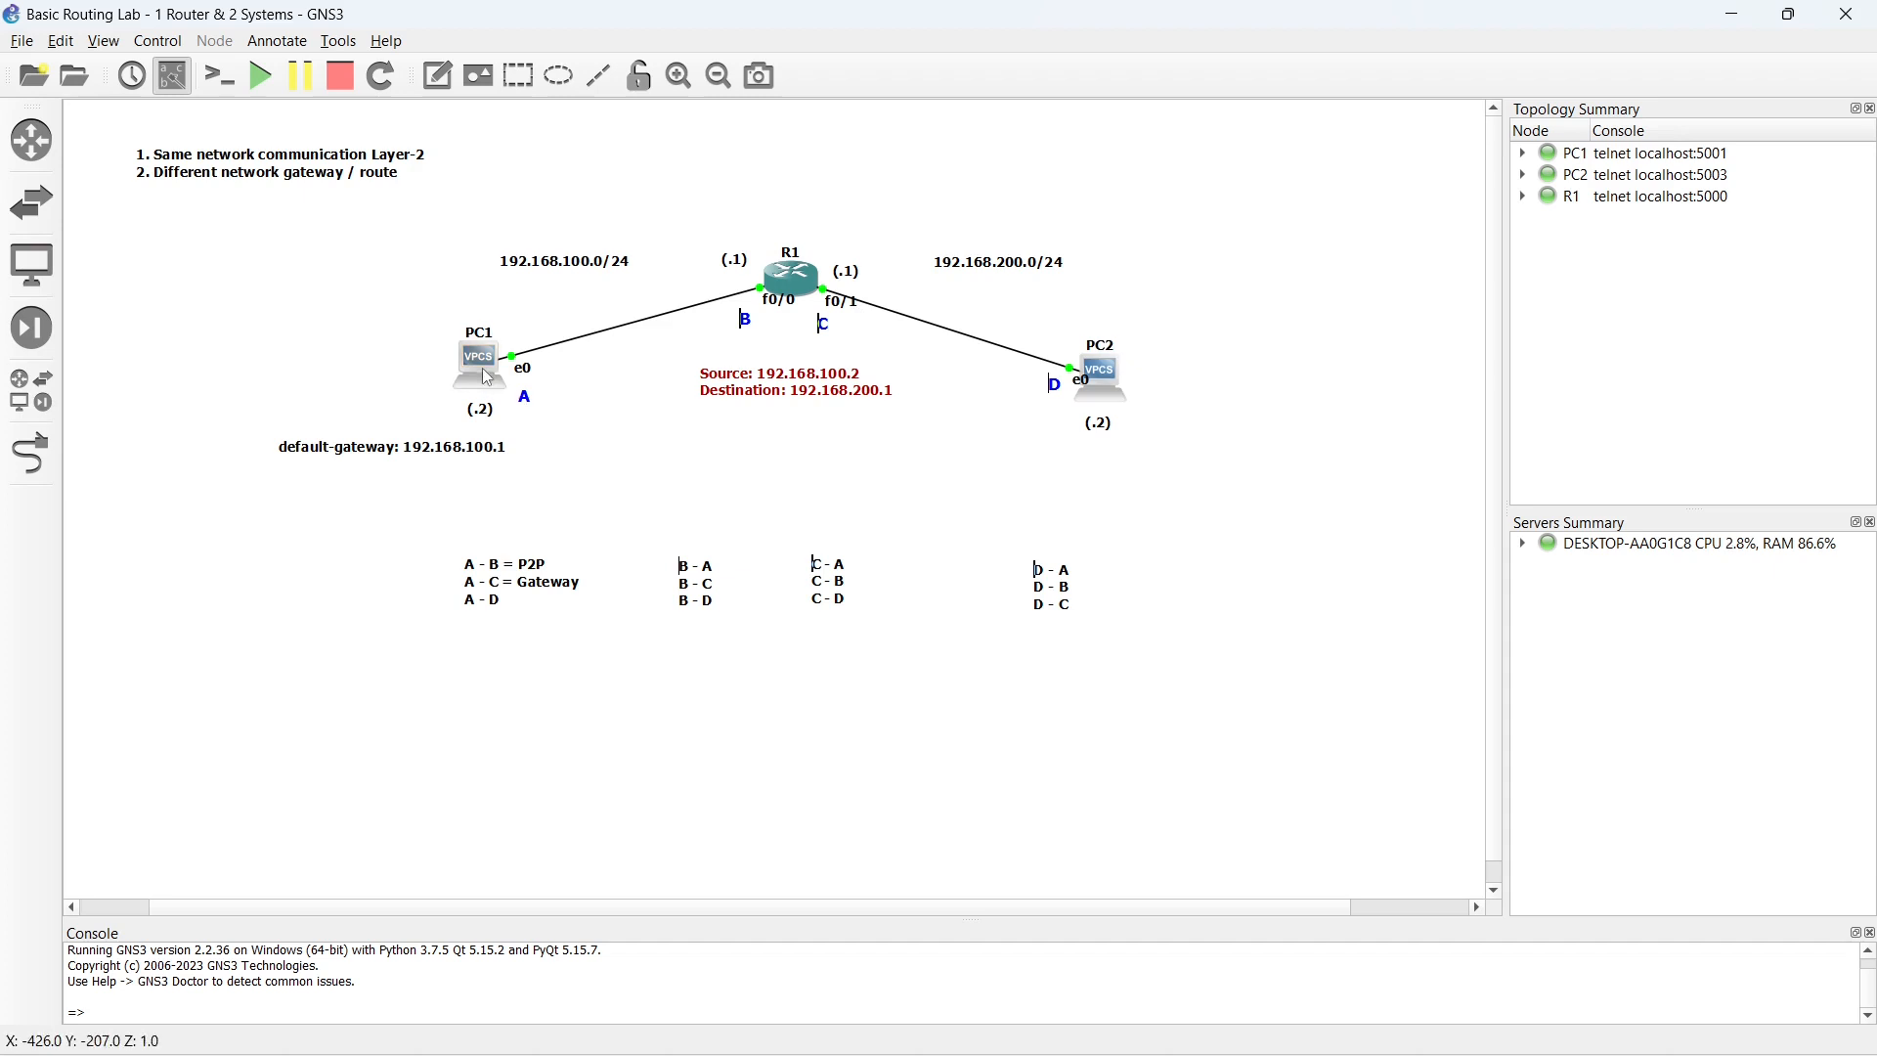
- Move the Source/Destination note beside PC1's default-gateway label and change its destination to 192.168.200.2
mouse_move(808, 389)
left_mouse_down()
mouse_move(624, 424)
mouse_move(621, 450)
left_mouse_up()
double_click(626, 455)
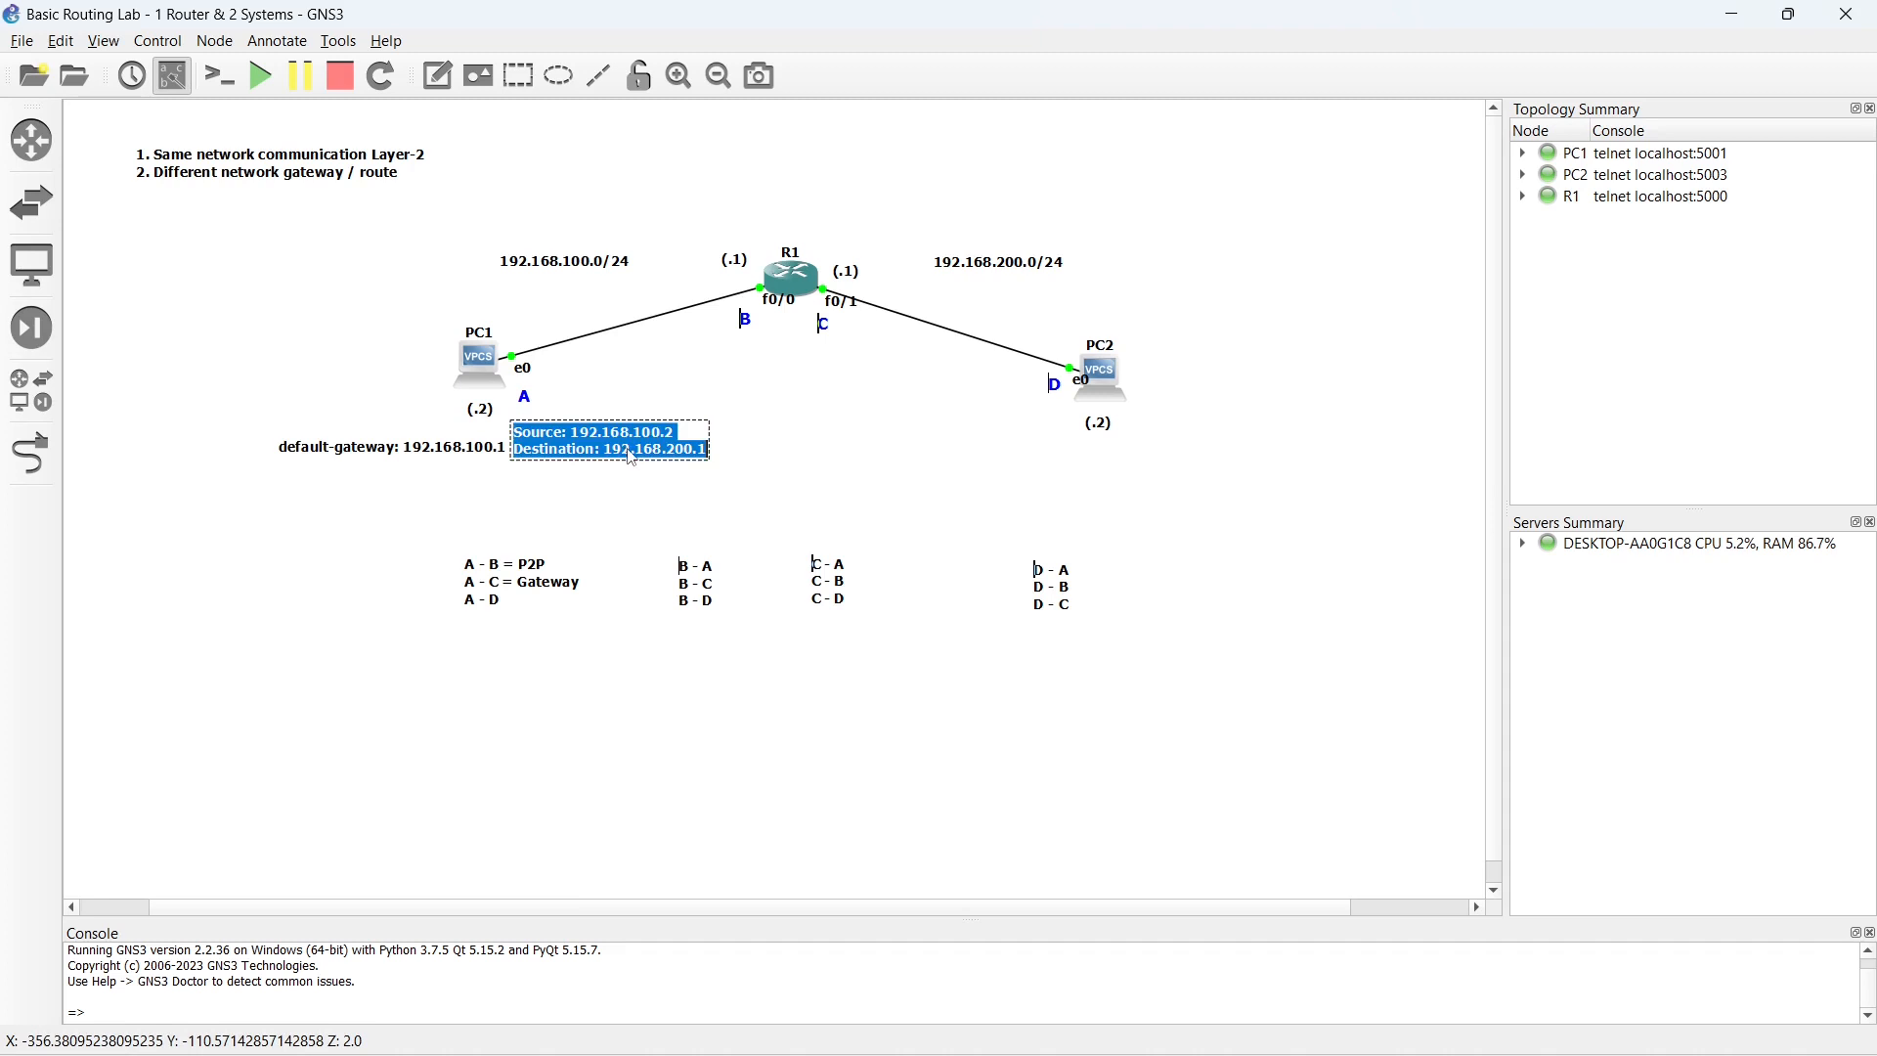
left_click(630, 453)
left_click_drag(603, 452, 701, 453)
left_click(702, 455)
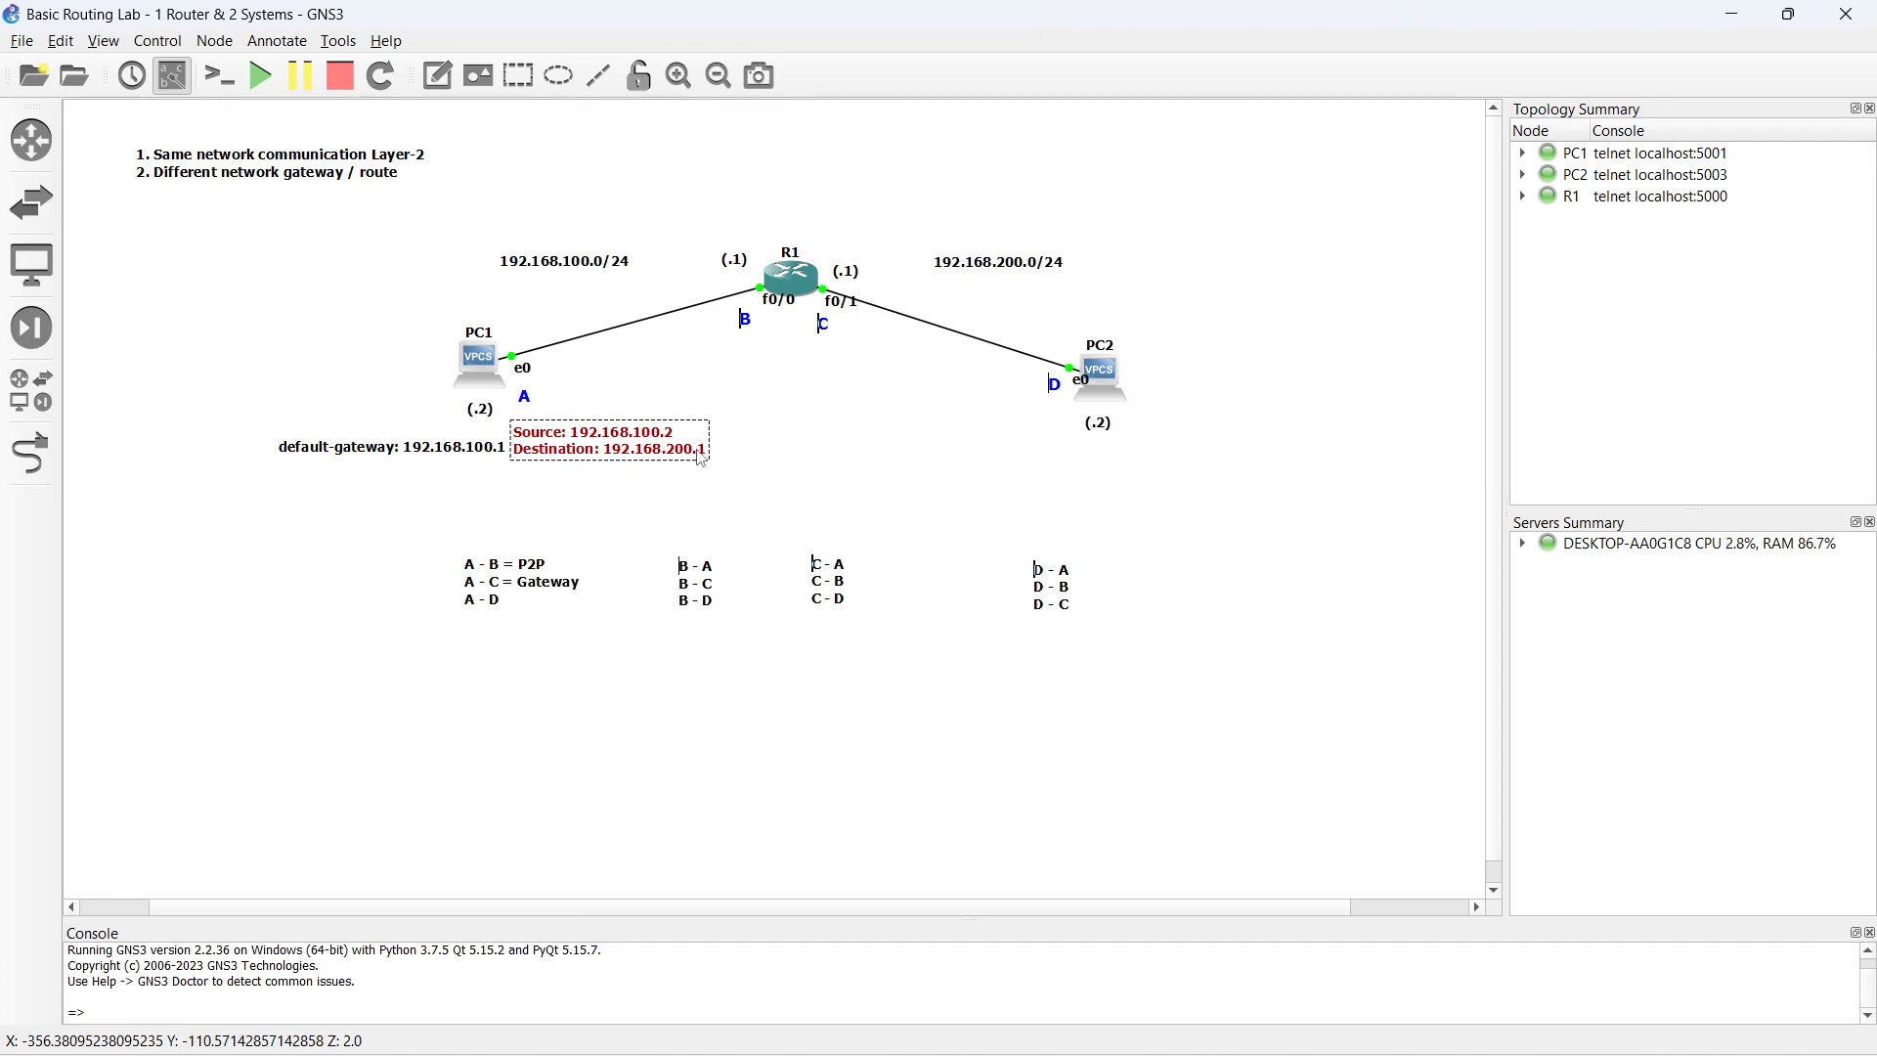
key("BackSpace")
type("2")
left_click(684, 493)
- Move the Source/Destination note along the packet path, first beneath R1 and finally beneath PC2
mouse_move(567, 454)
left_mouse_down()
mouse_move(549, 441)
mouse_move(750, 372)
left_mouse_up()
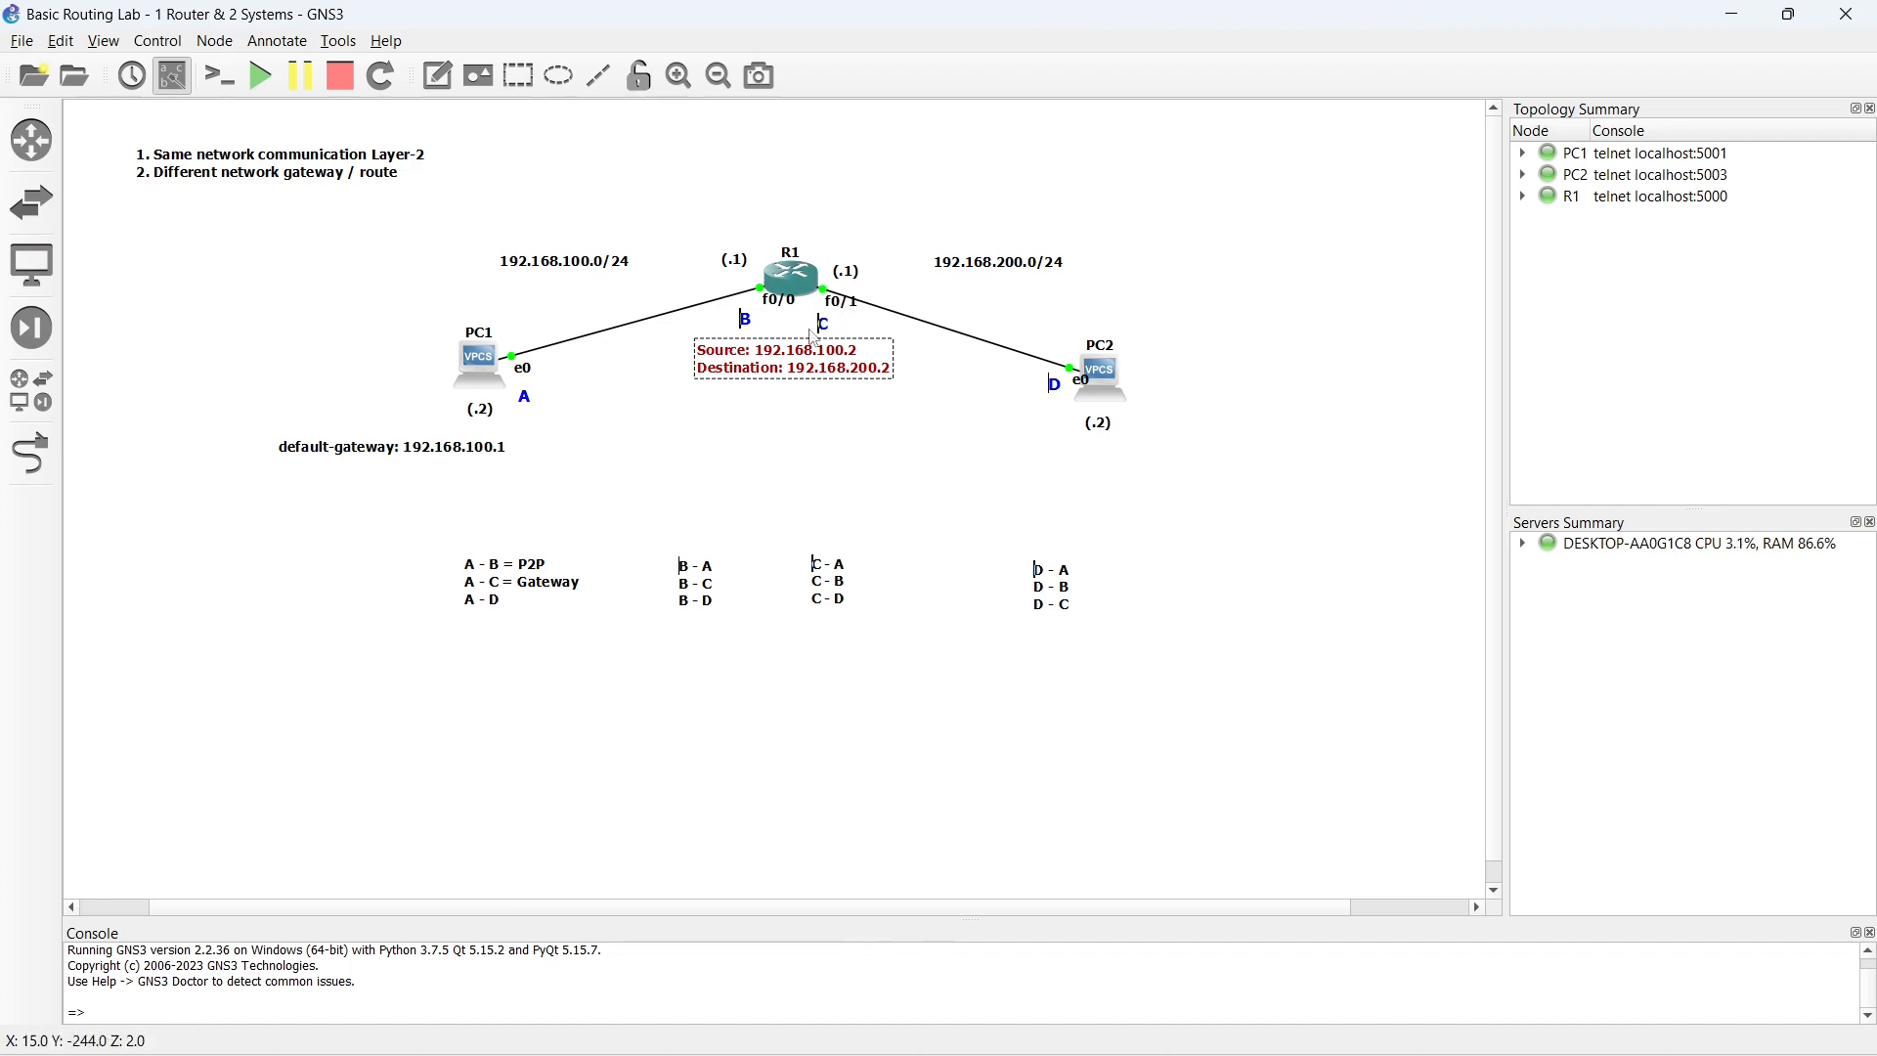
mouse_move(772, 362)
left_mouse_down()
mouse_move(885, 318)
mouse_move(1154, 453)
mouse_move(1088, 467)
left_mouse_up()
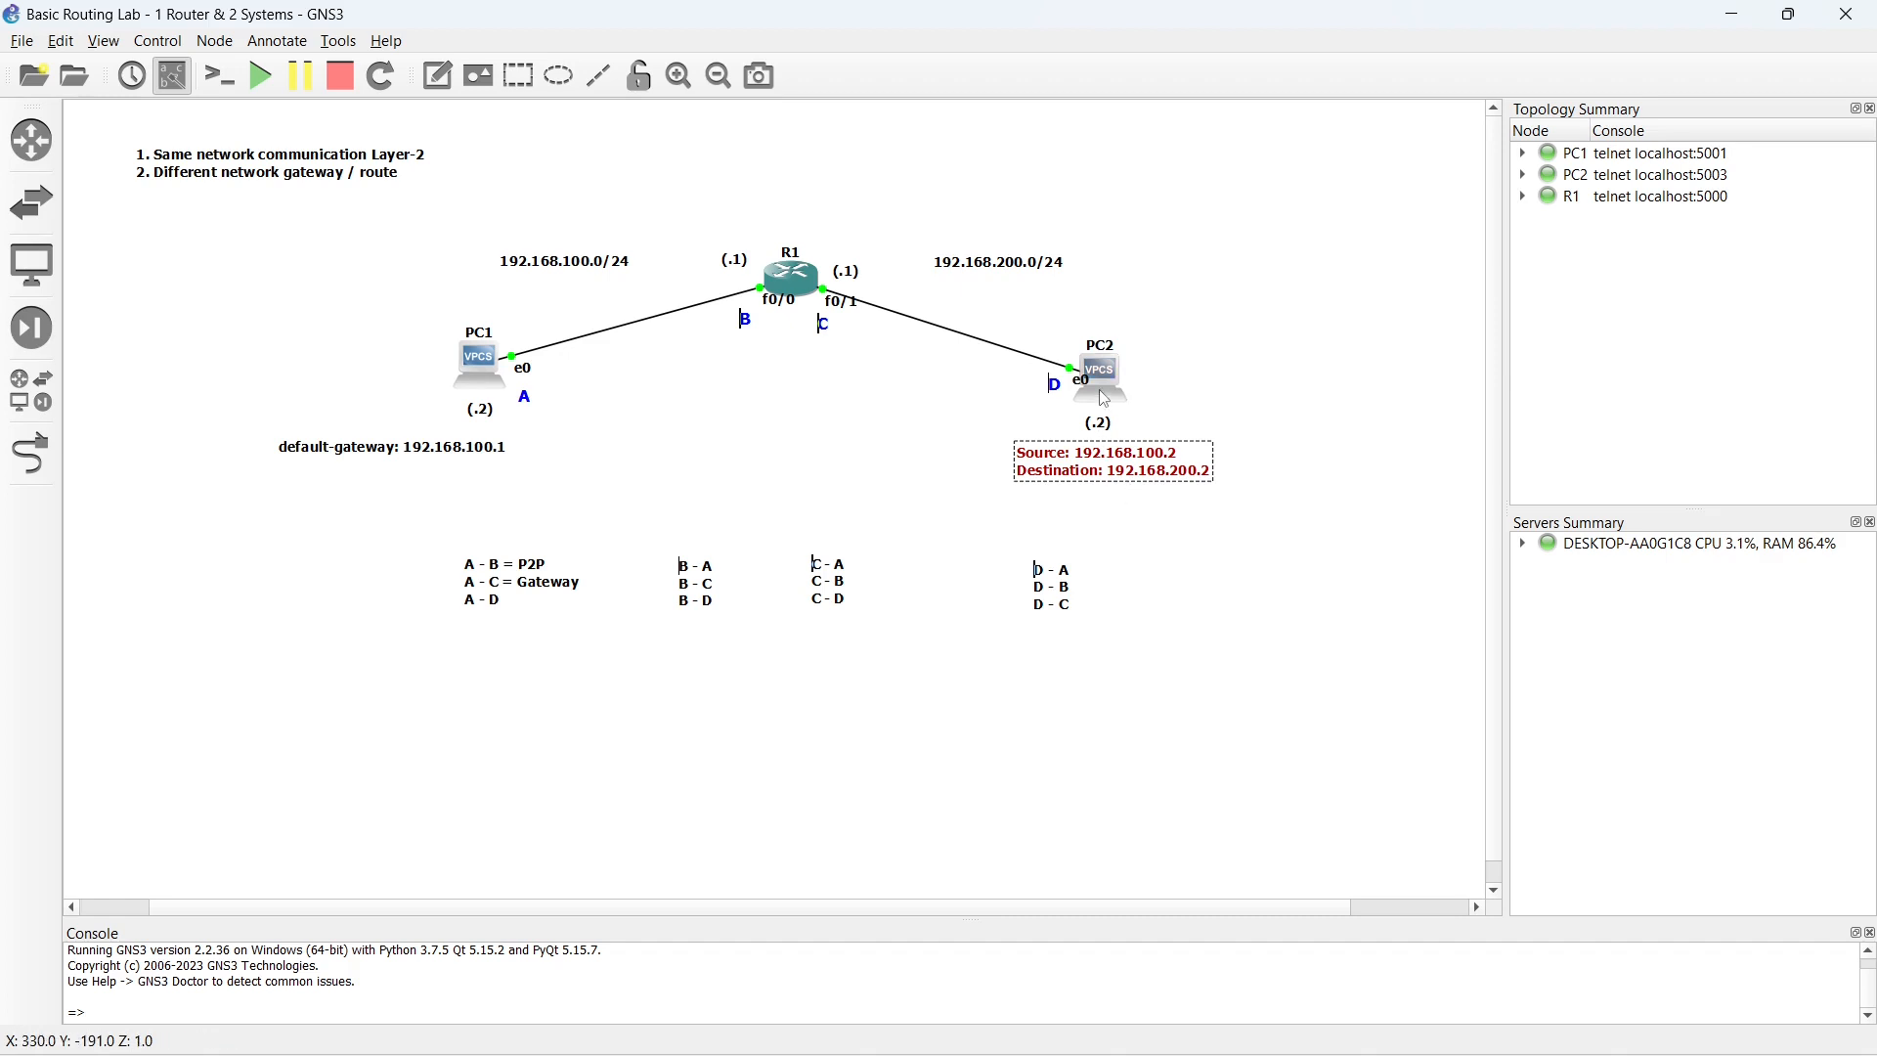
mouse_move(1104, 389)
left_click(466, 355)
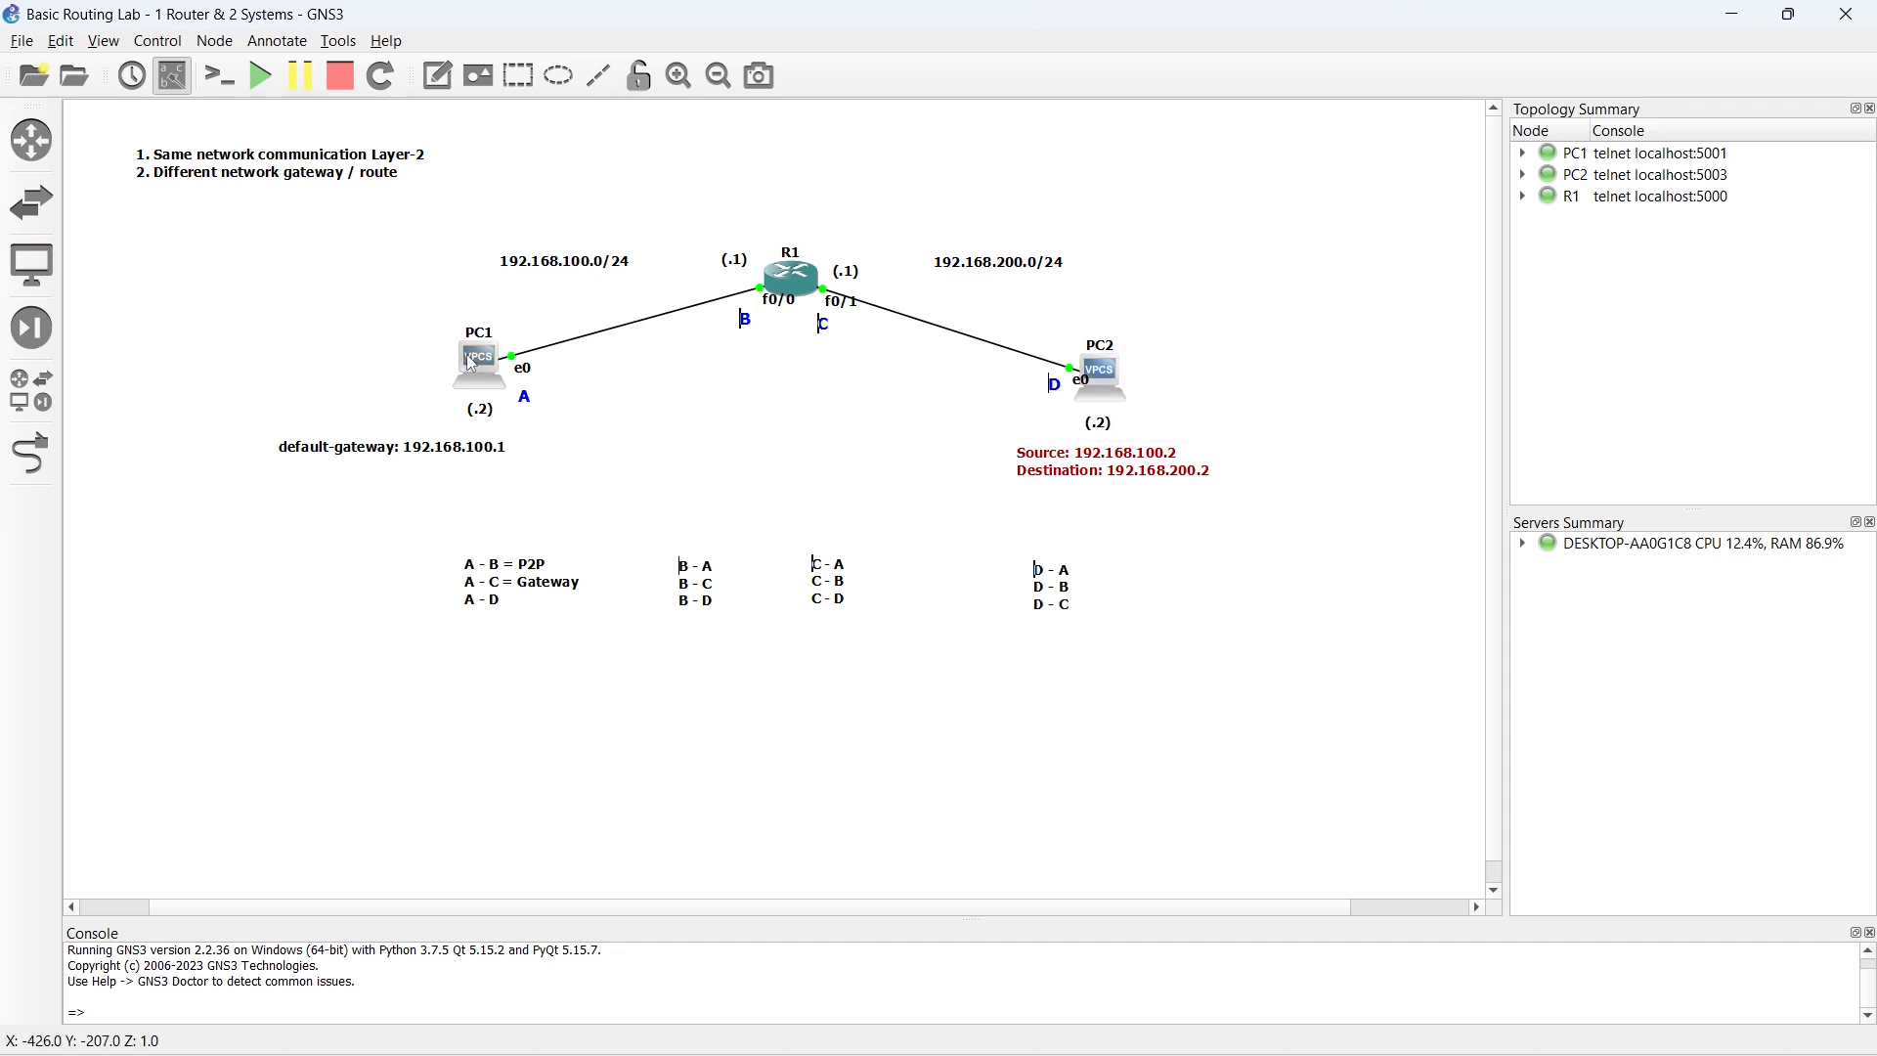
double_click(466, 354)
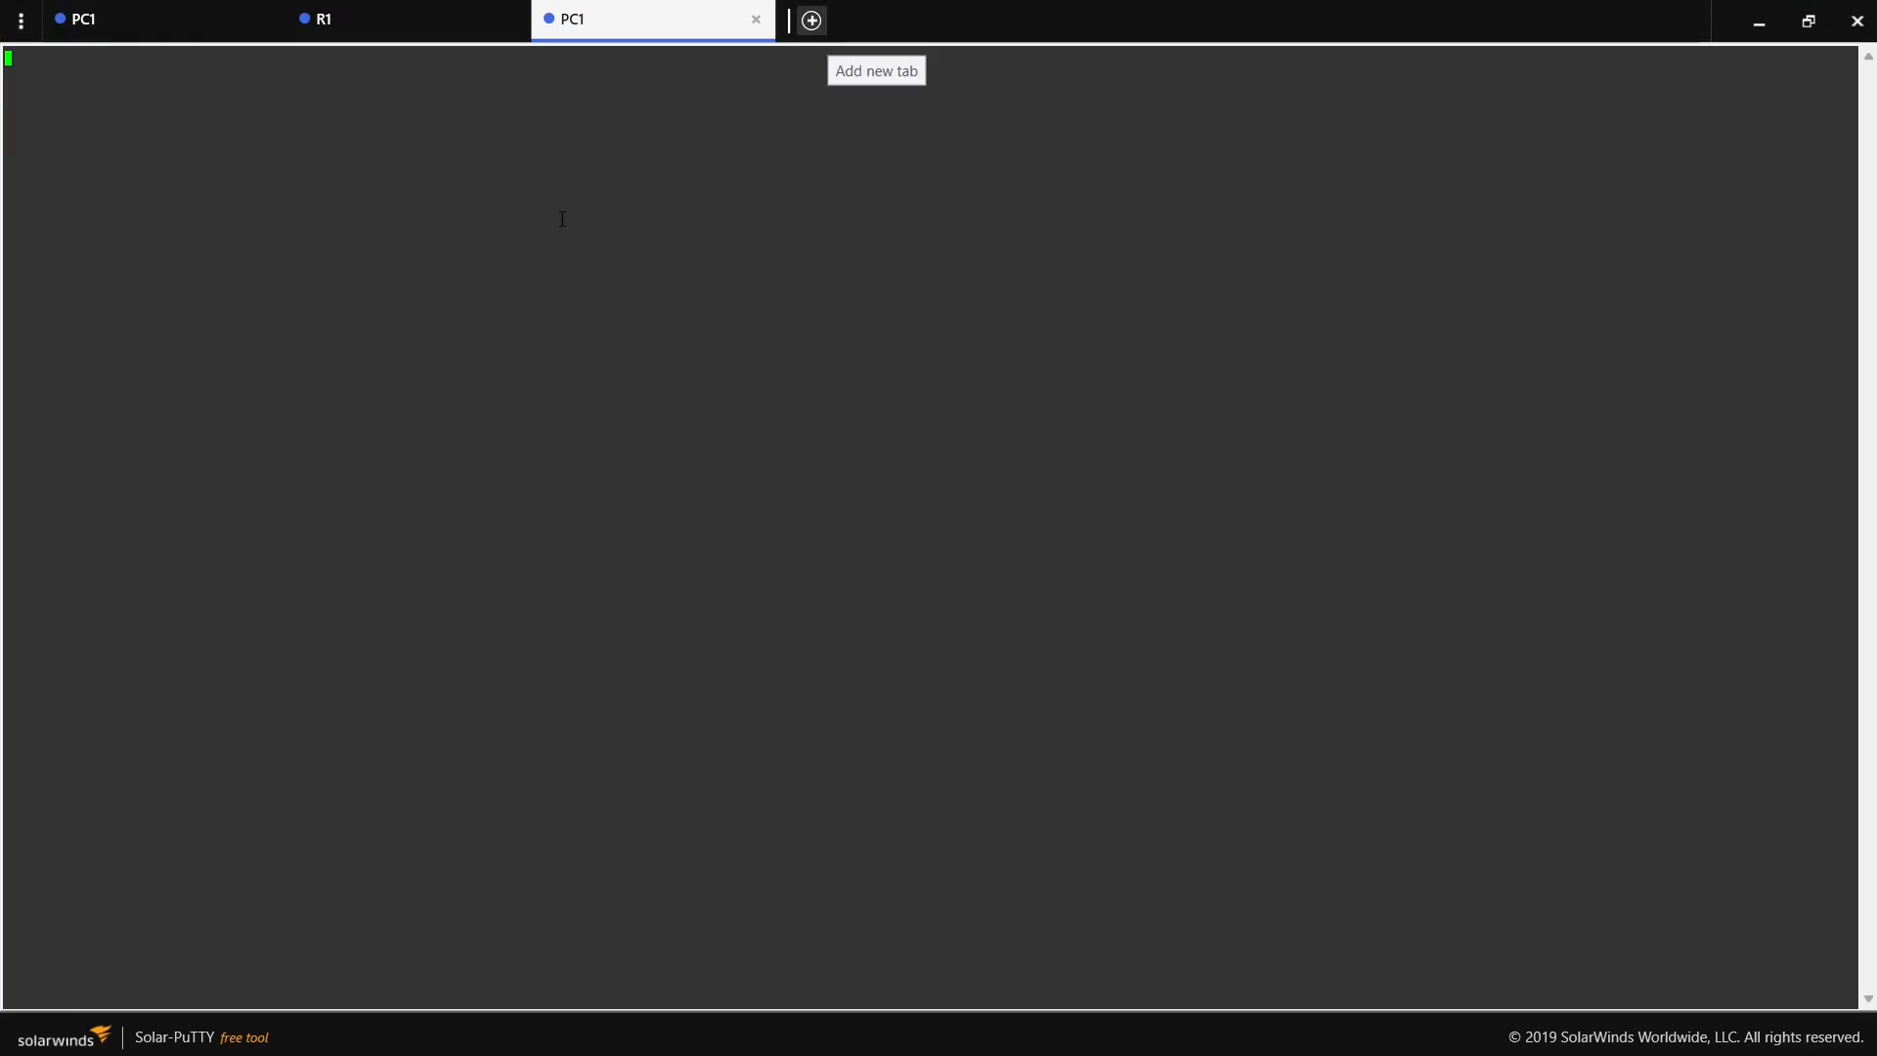
left_click(170, 18)
key("Return")
key("Return")
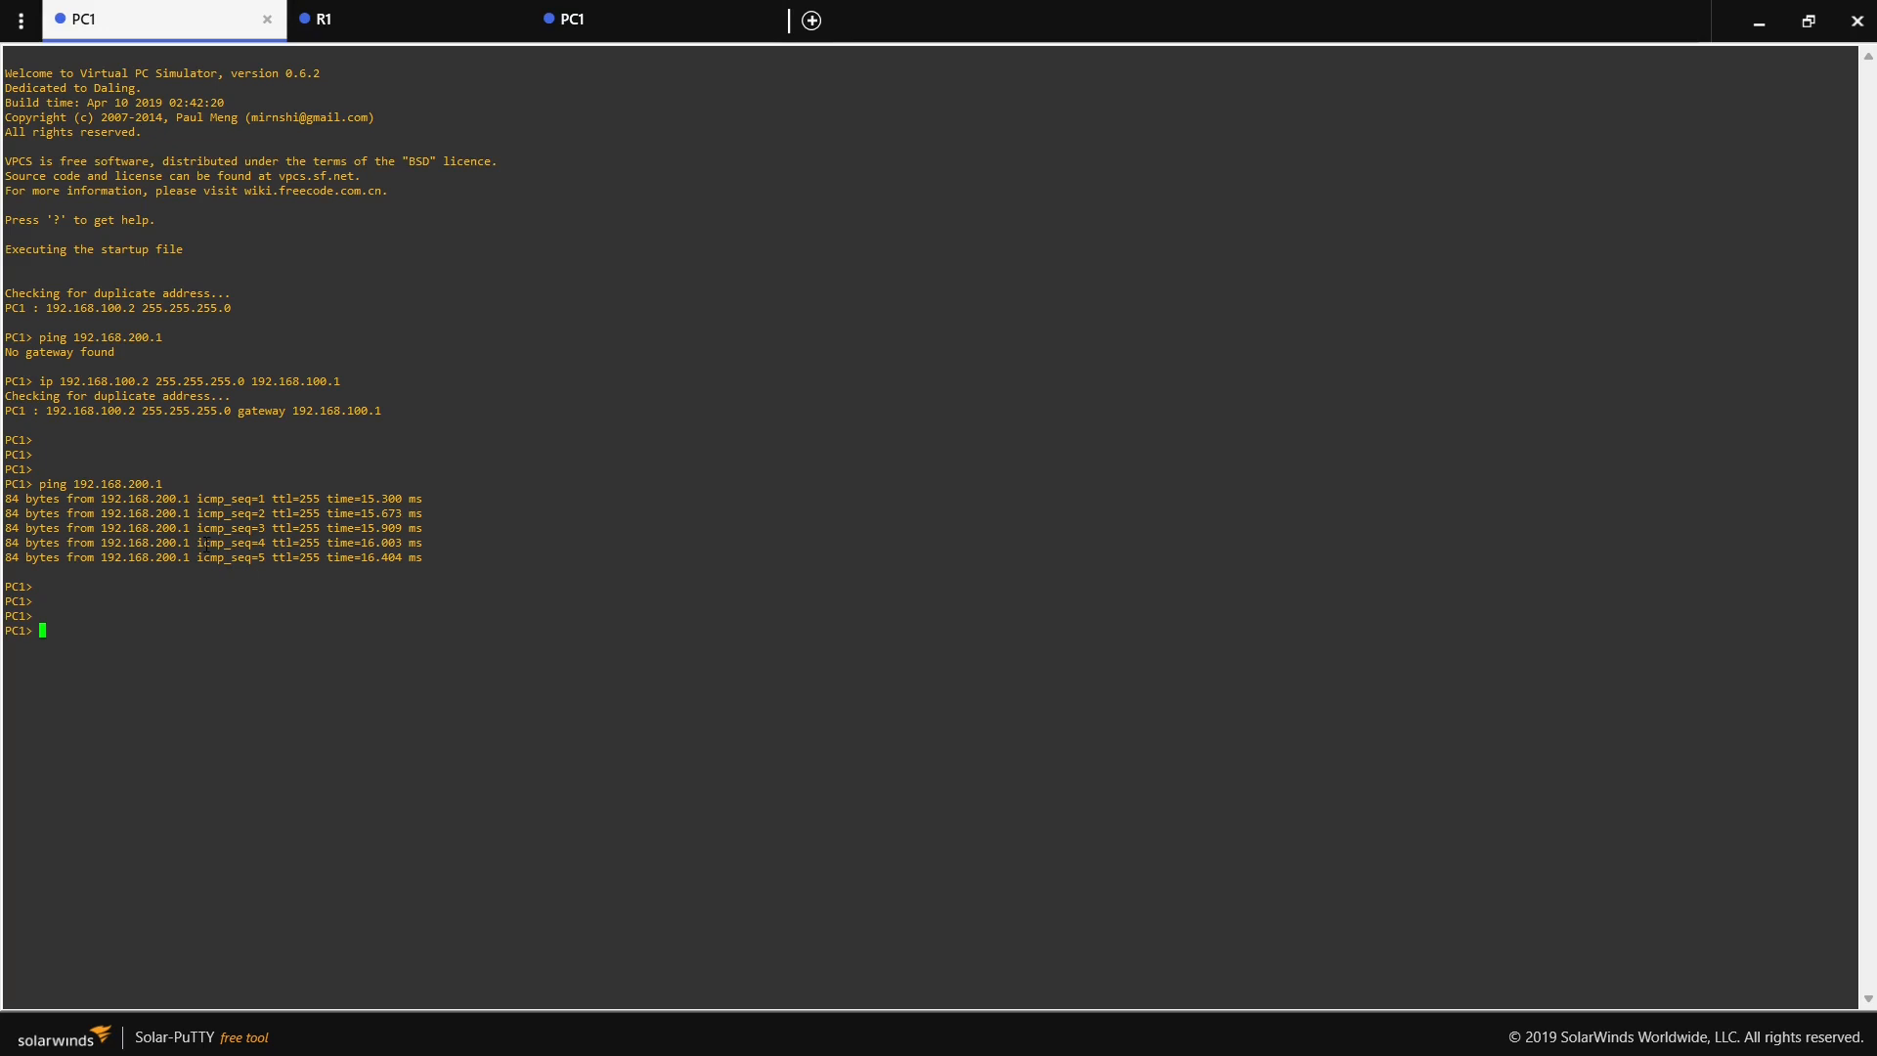
type("ping 19")
left_click(733, 29)
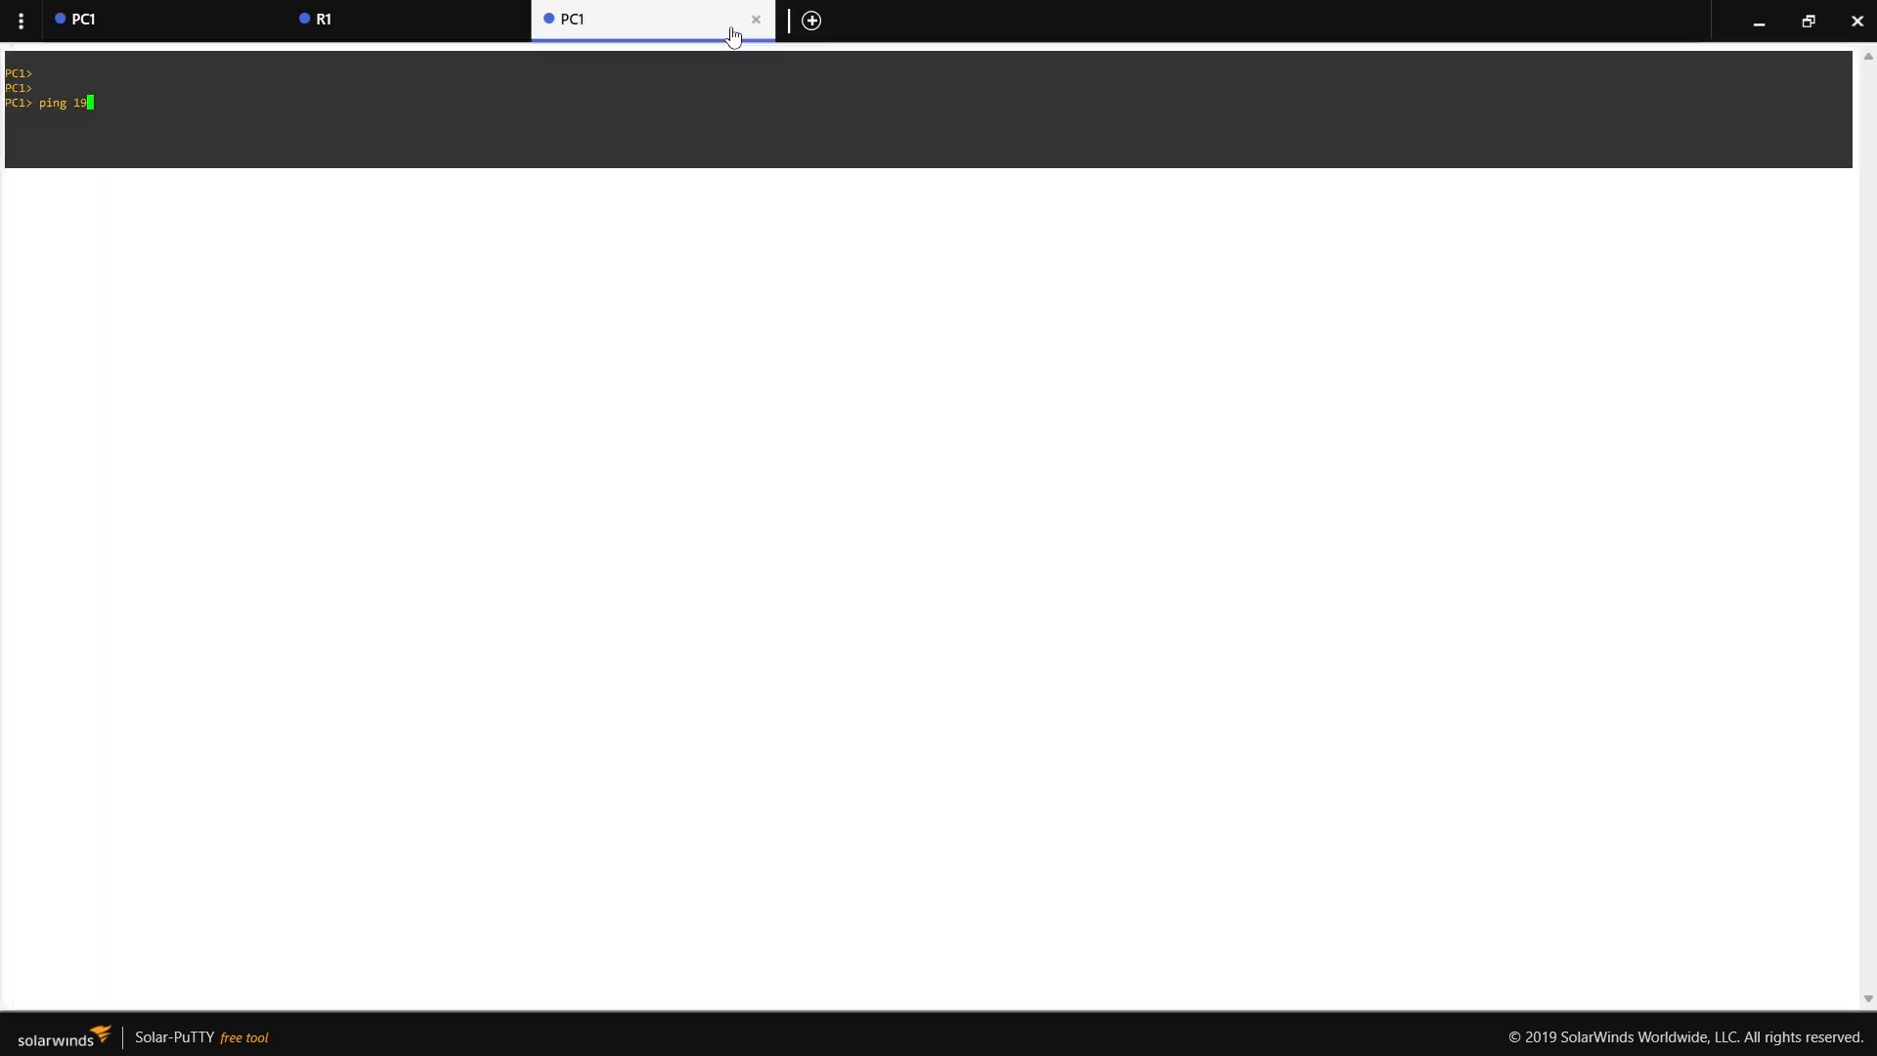
left_click(757, 19)
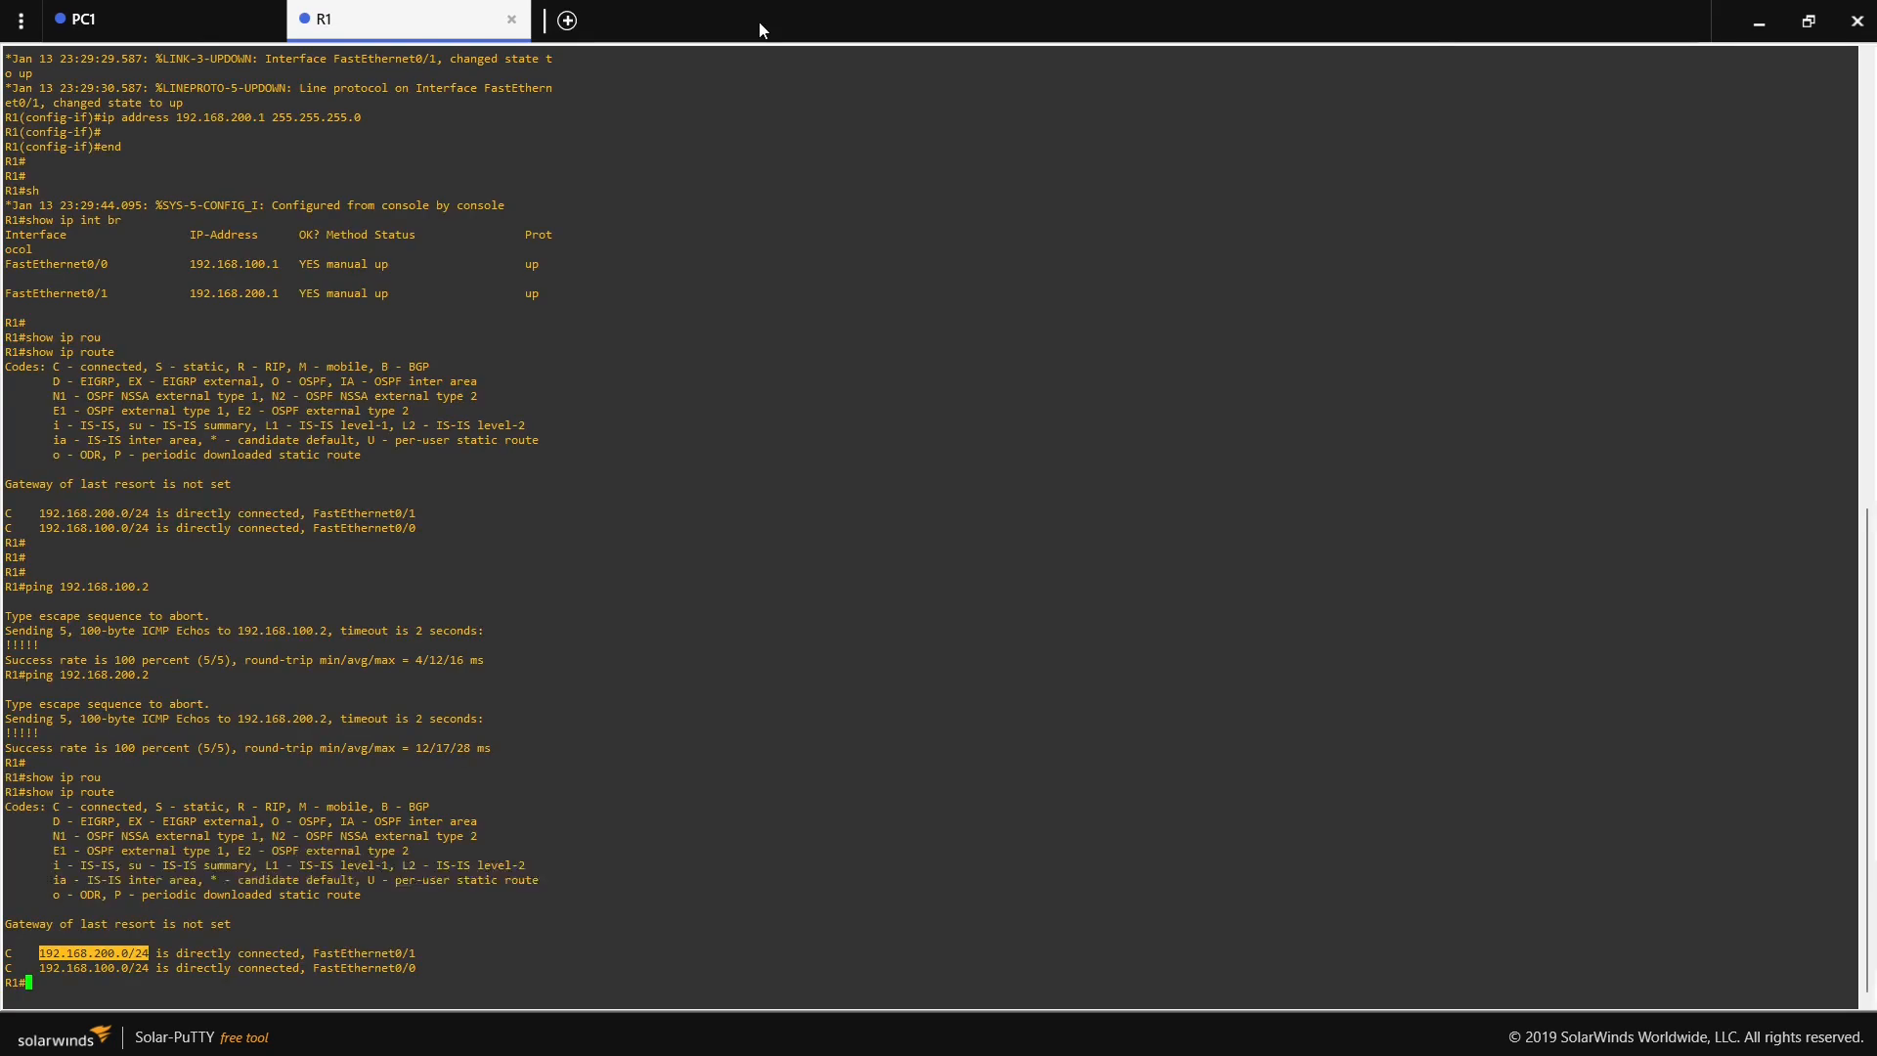
- Close the disconnected PC1 console session and minimize the console window to return to the topology
left_click(176, 23)
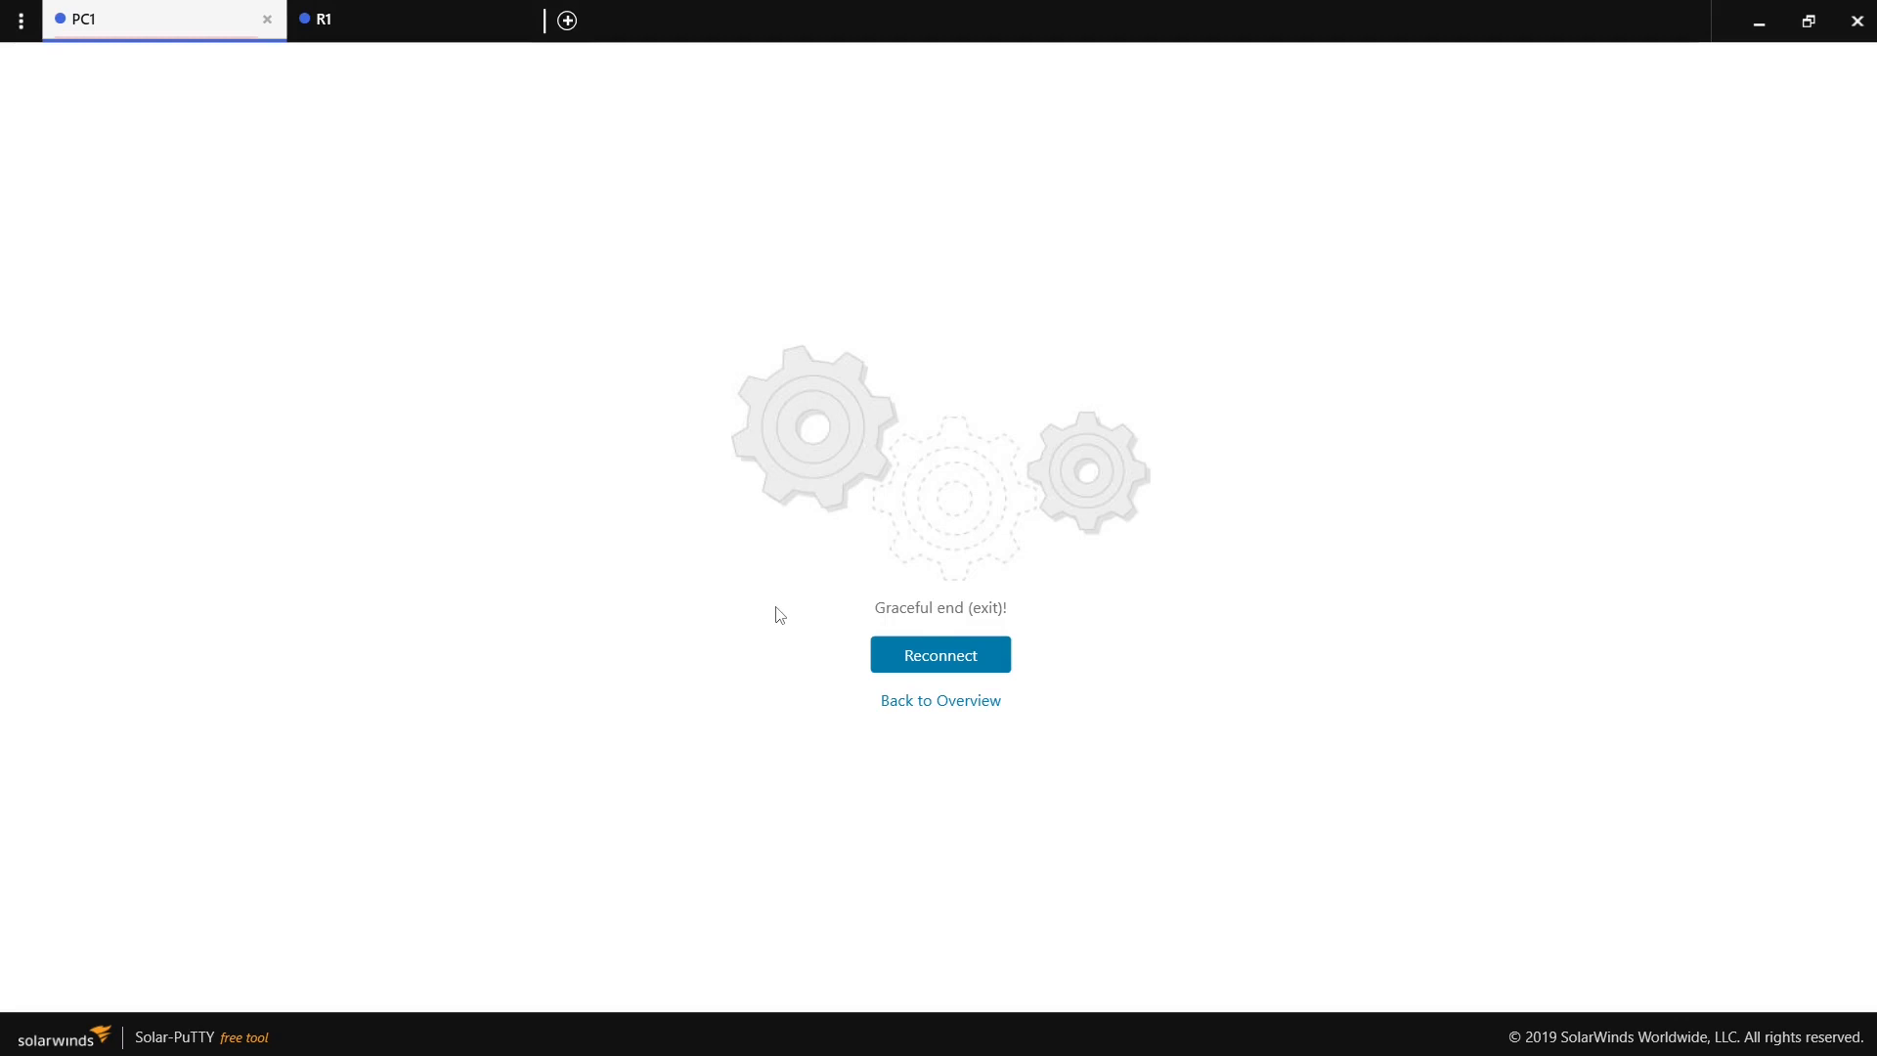
left_click(938, 645)
left_click(267, 20)
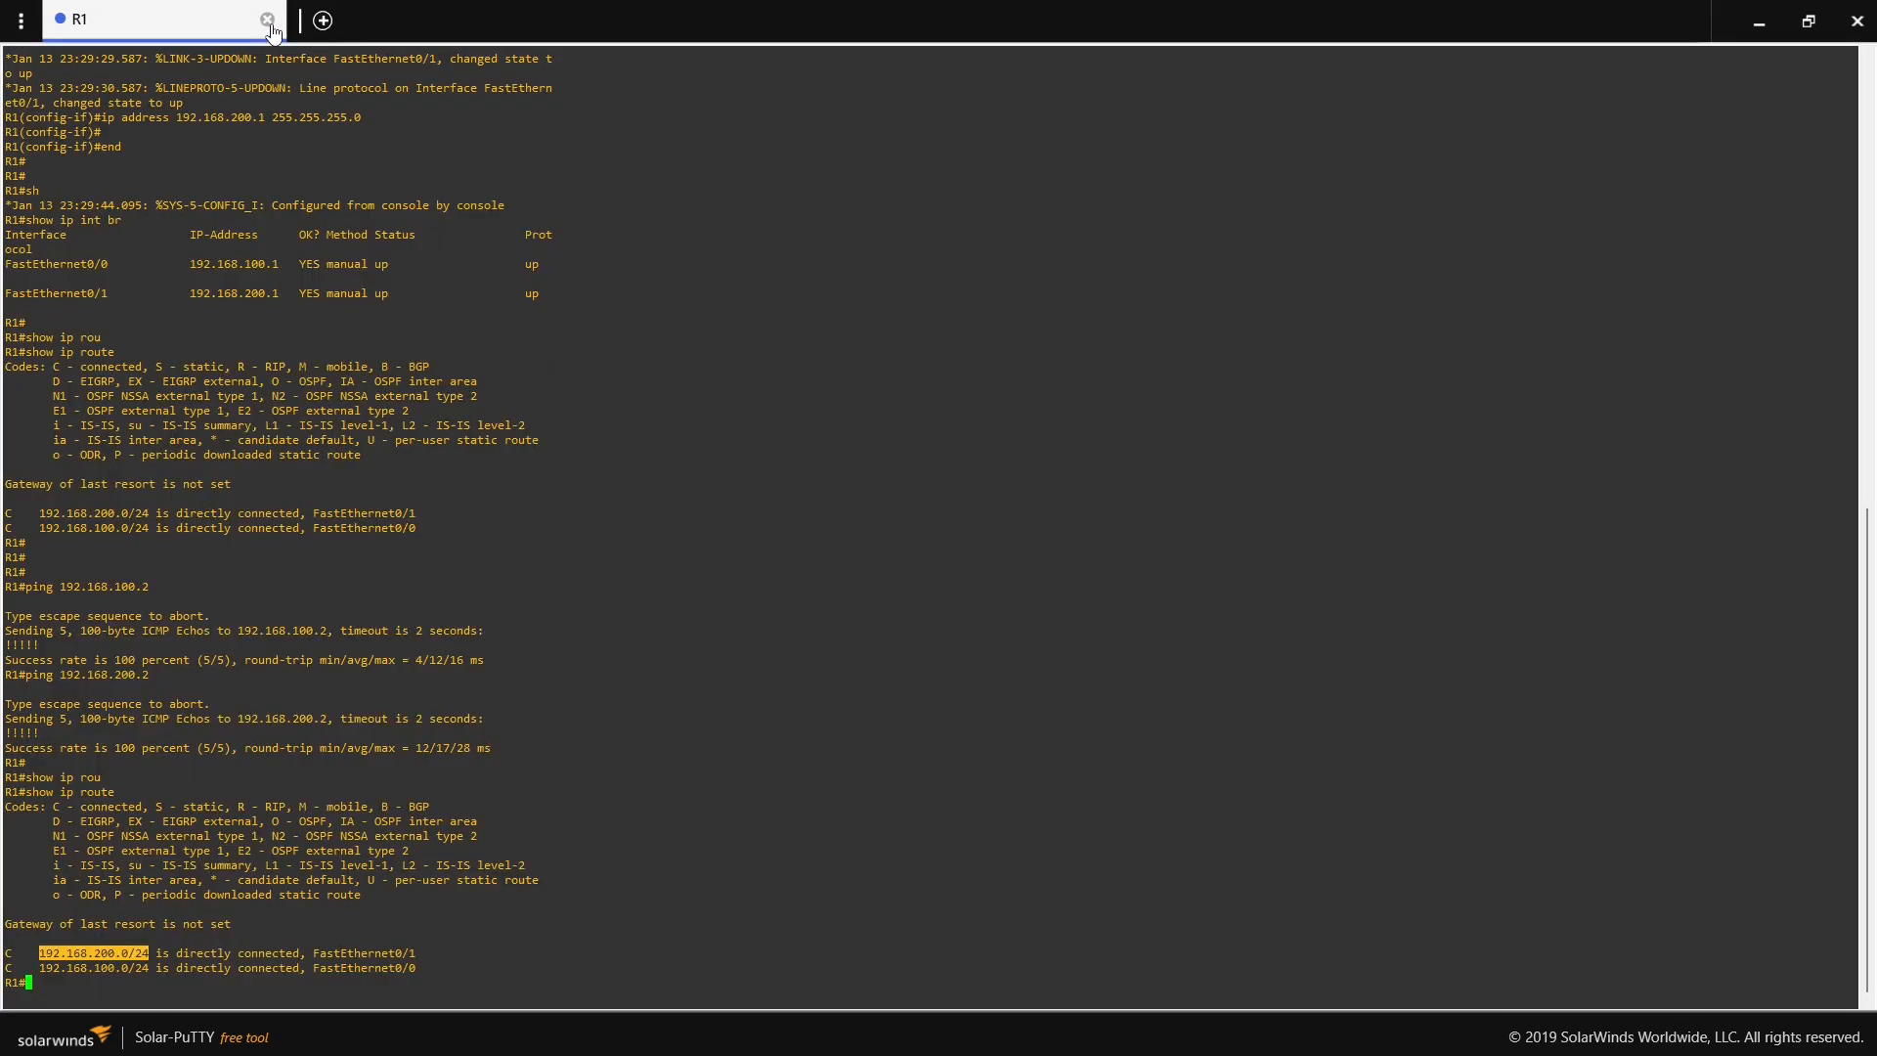
left_click(1765, 27)
left_click(1768, 36)
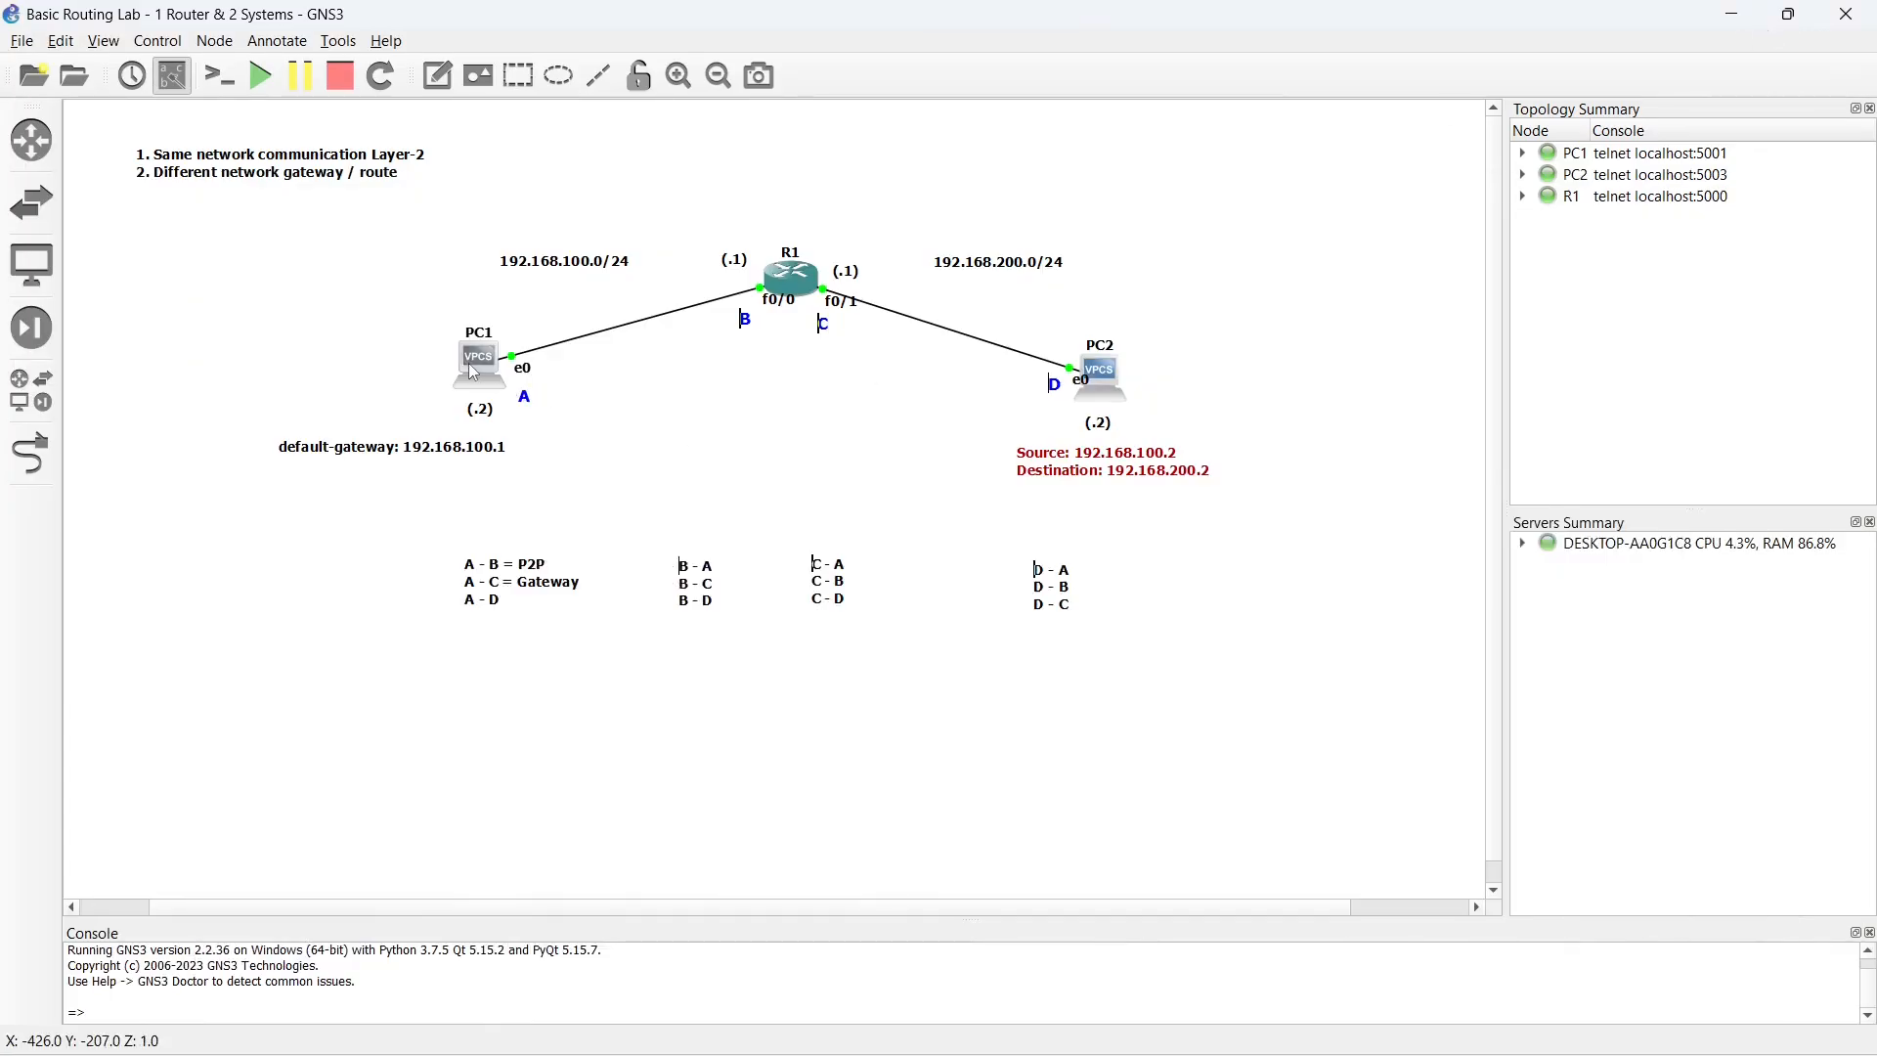
- Stop the PC1 node in the topology and start it again
right_click(467, 362)
left_click(513, 486)
right_click(481, 374)
left_click(534, 445)
left_click(618, 432)
right_click(481, 365)
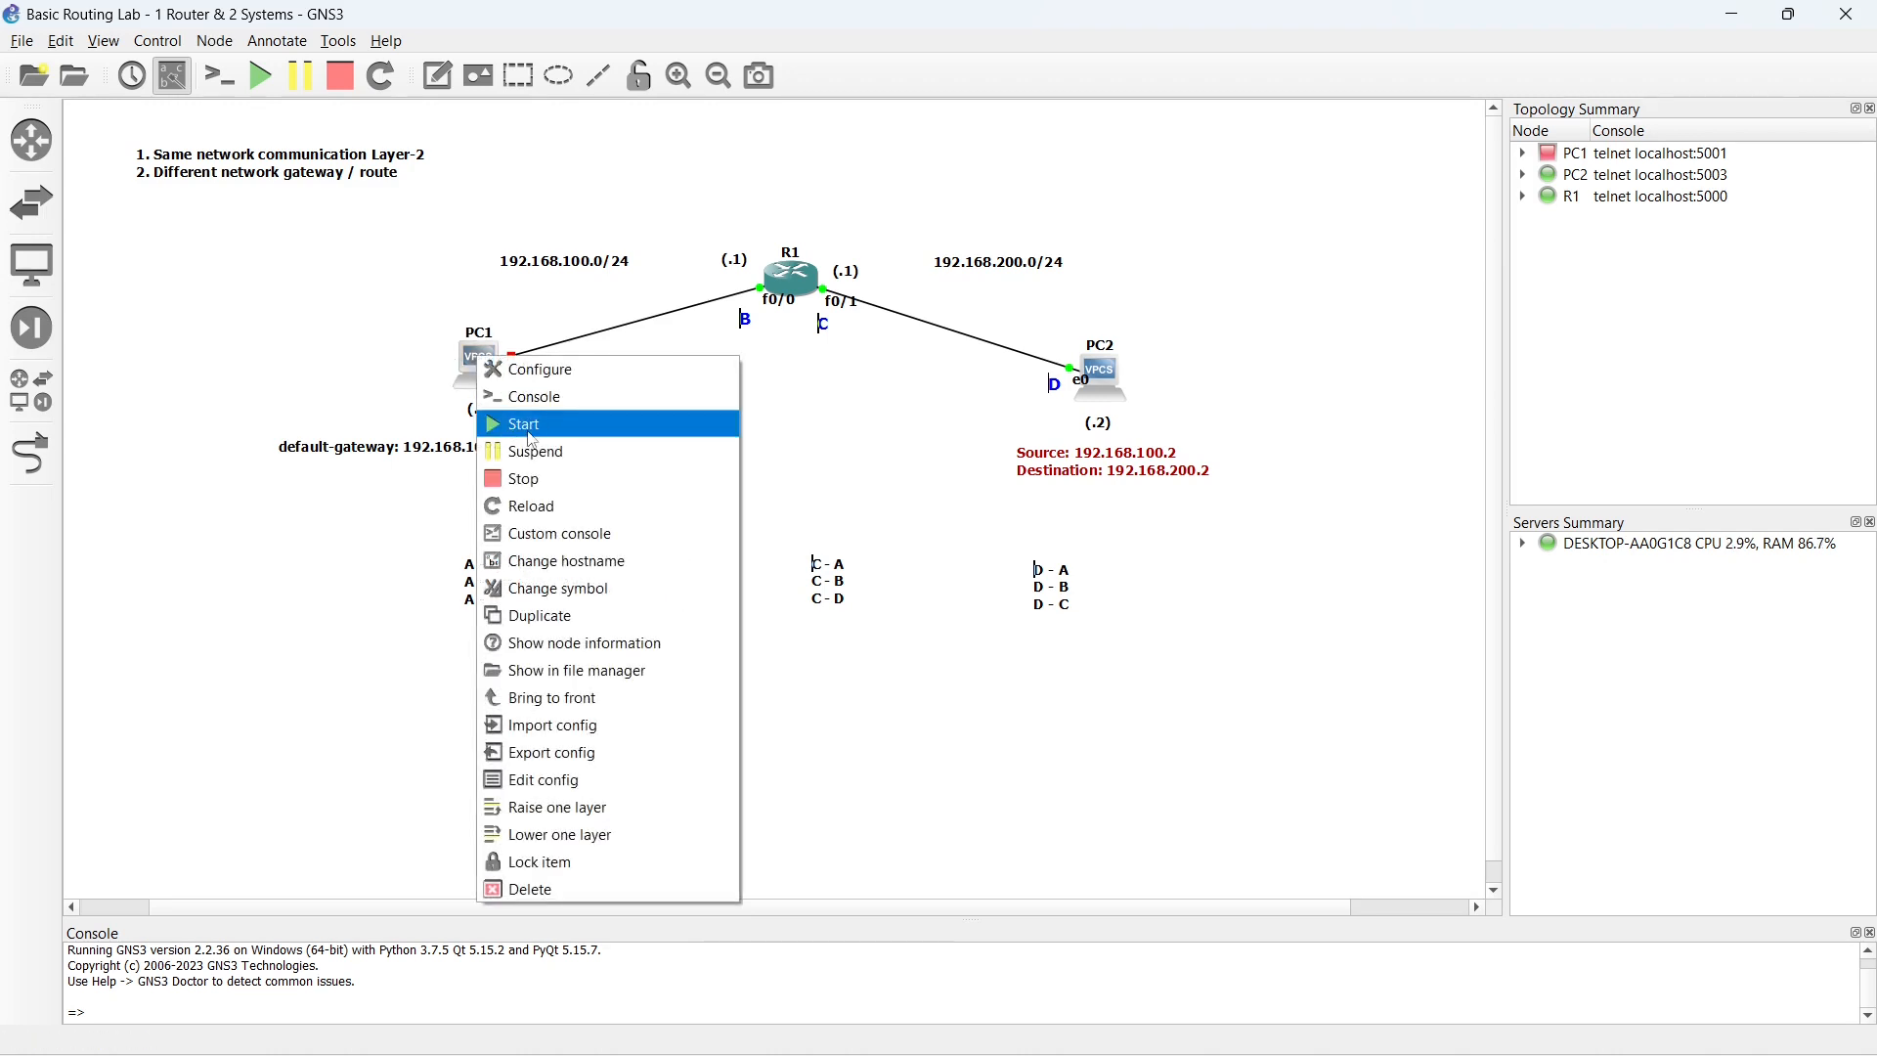
left_click(524, 423)
left_click(655, 434)
- Open a fresh PC1 console and ping 192.168.200.2
left_click(478, 372)
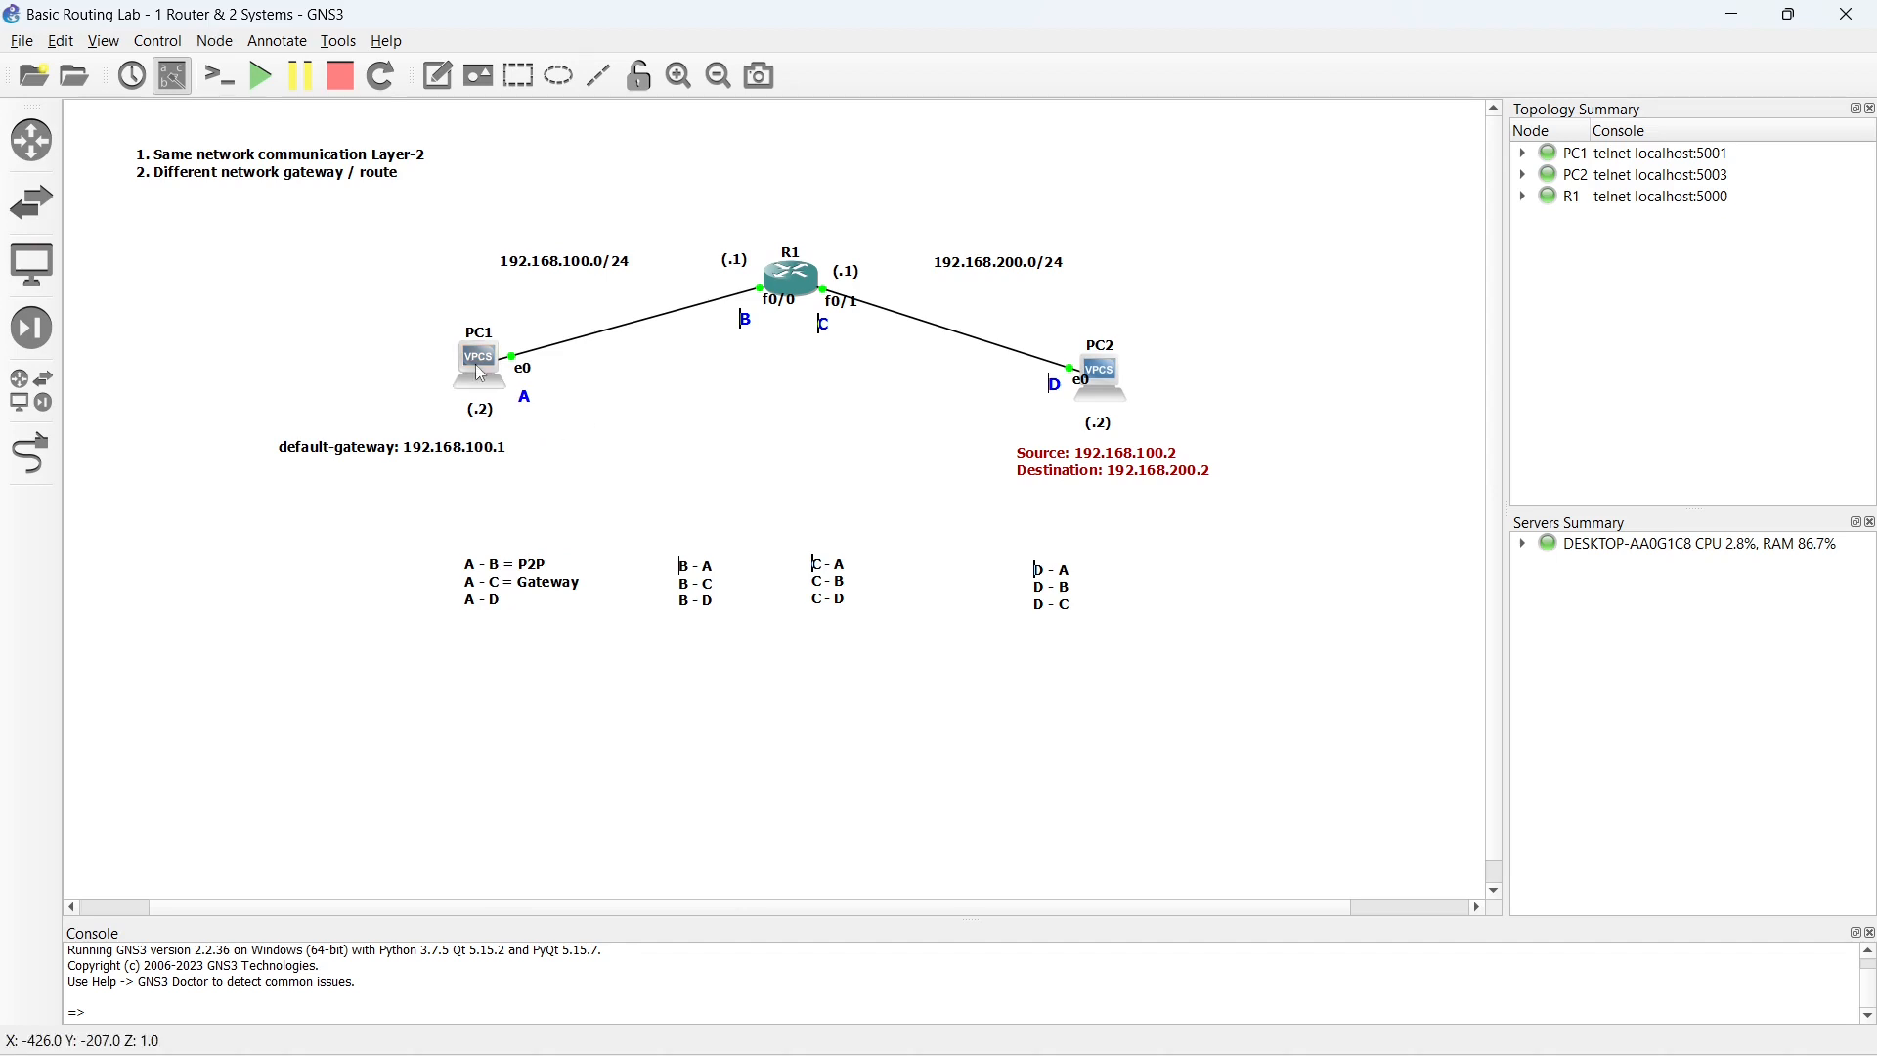
double_click(481, 374)
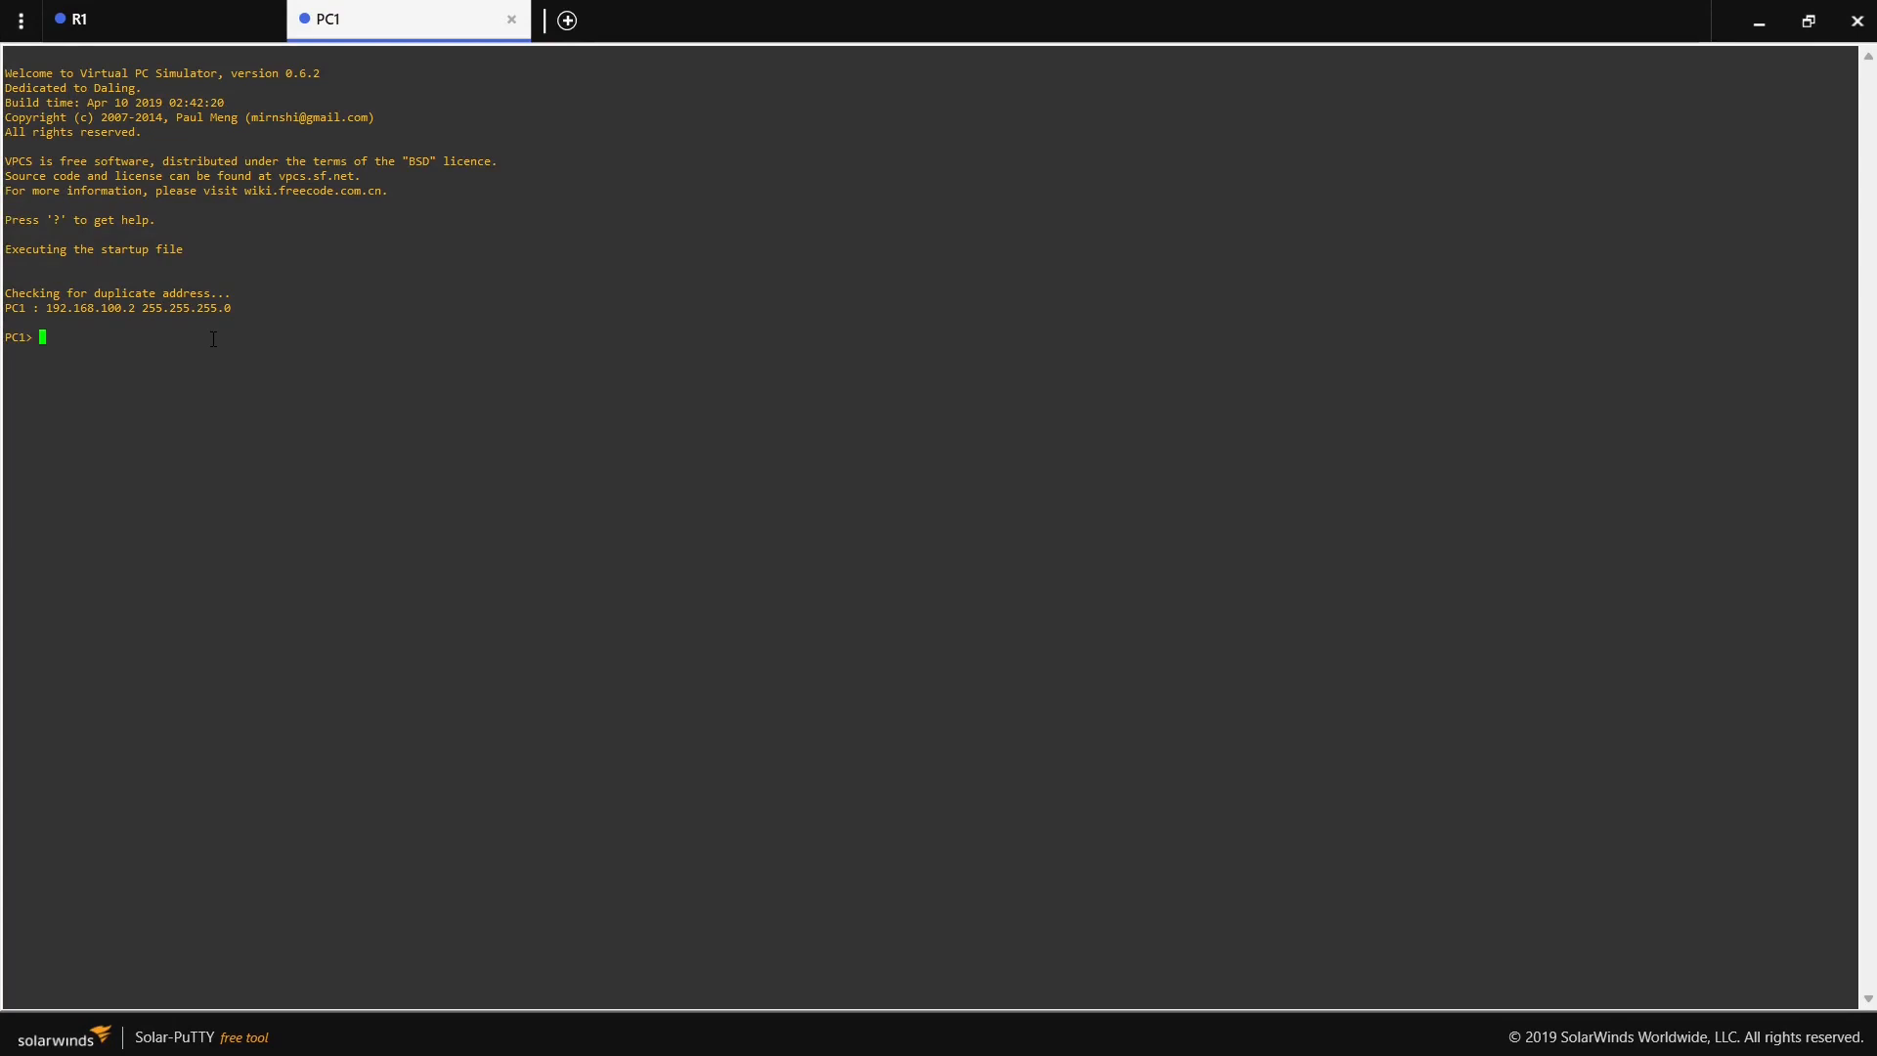
key("Return")
type("ping")
key("BackSpace")
key("BackSpace")
key("BackSpace")
key("BackSpace")
key("BackSpace")
type("ping 192.168.200.2")
key("Return")
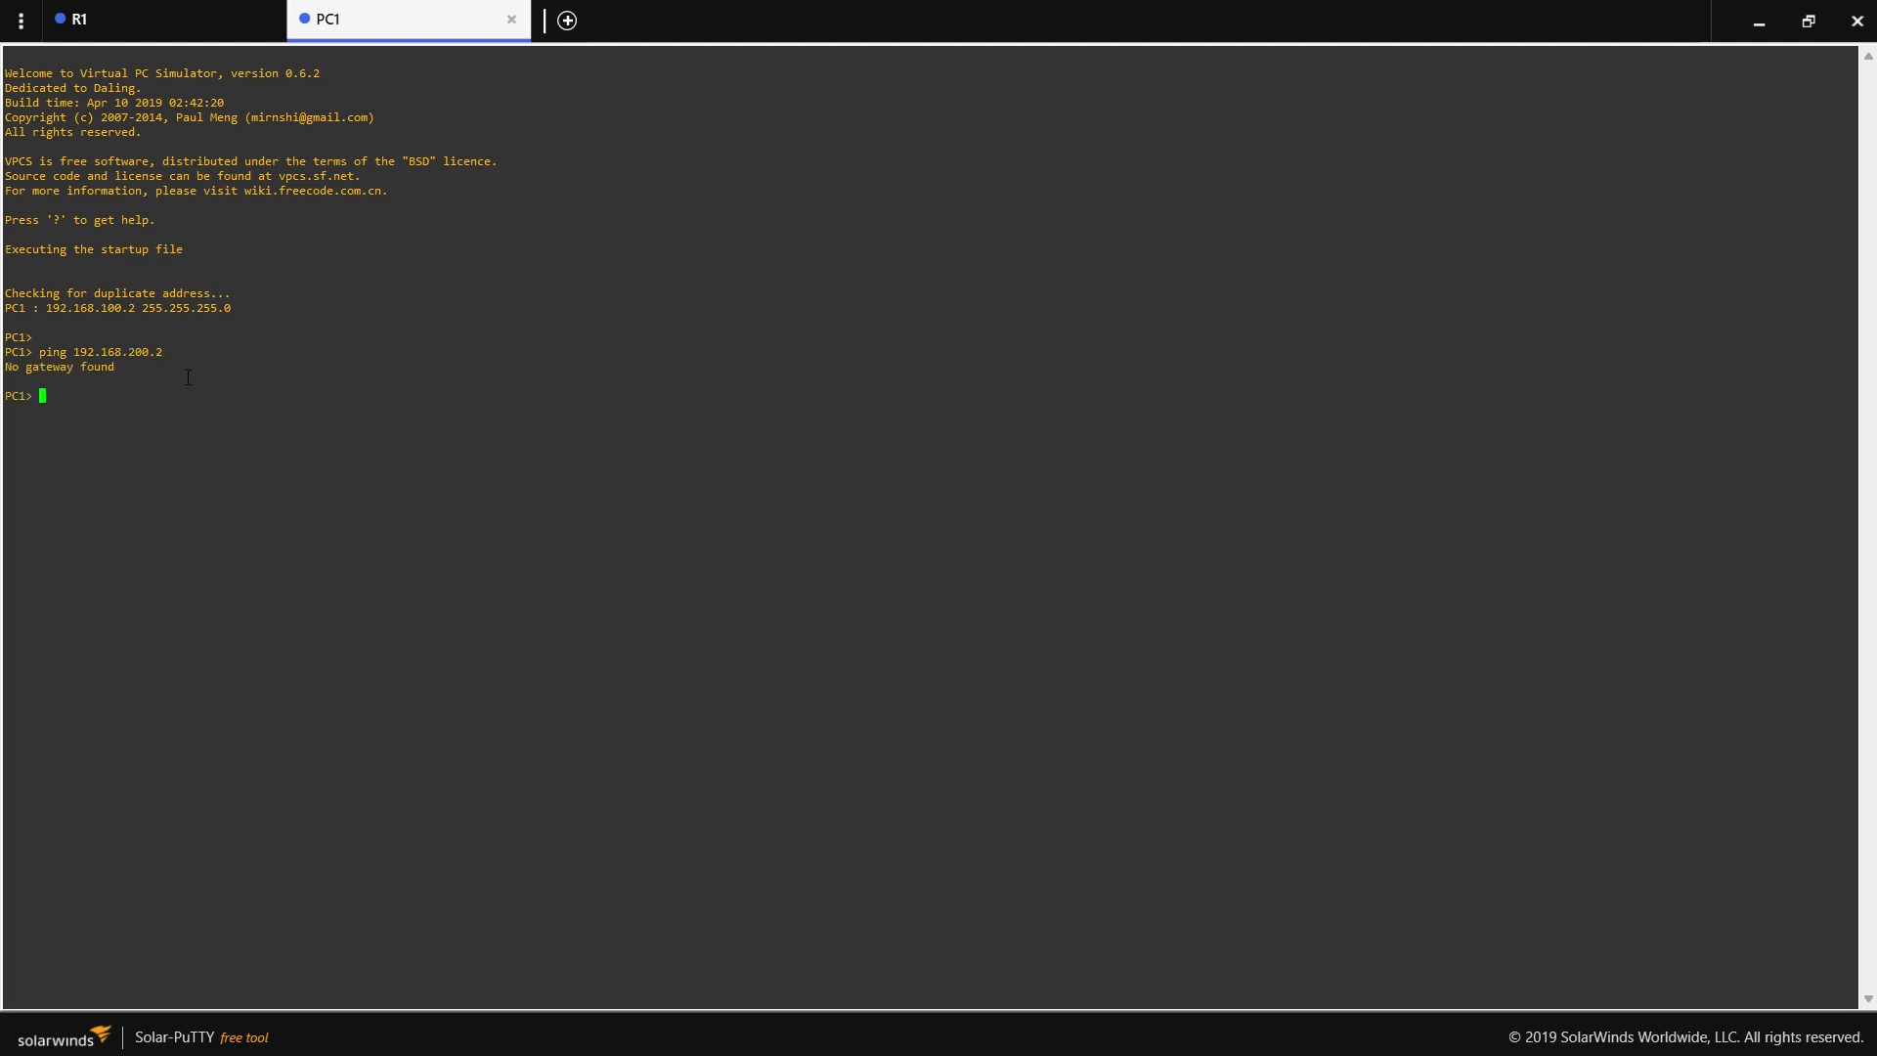
- Configure PC1 with address 192.168.100.2/24 and gateway 192.168.100.1, and highlight the gateway in the output
type("ip ")
type("192.1")
type("68.")
type("200")
key("BackSpace")
type("/24 192.168.100.1")
key("Return")
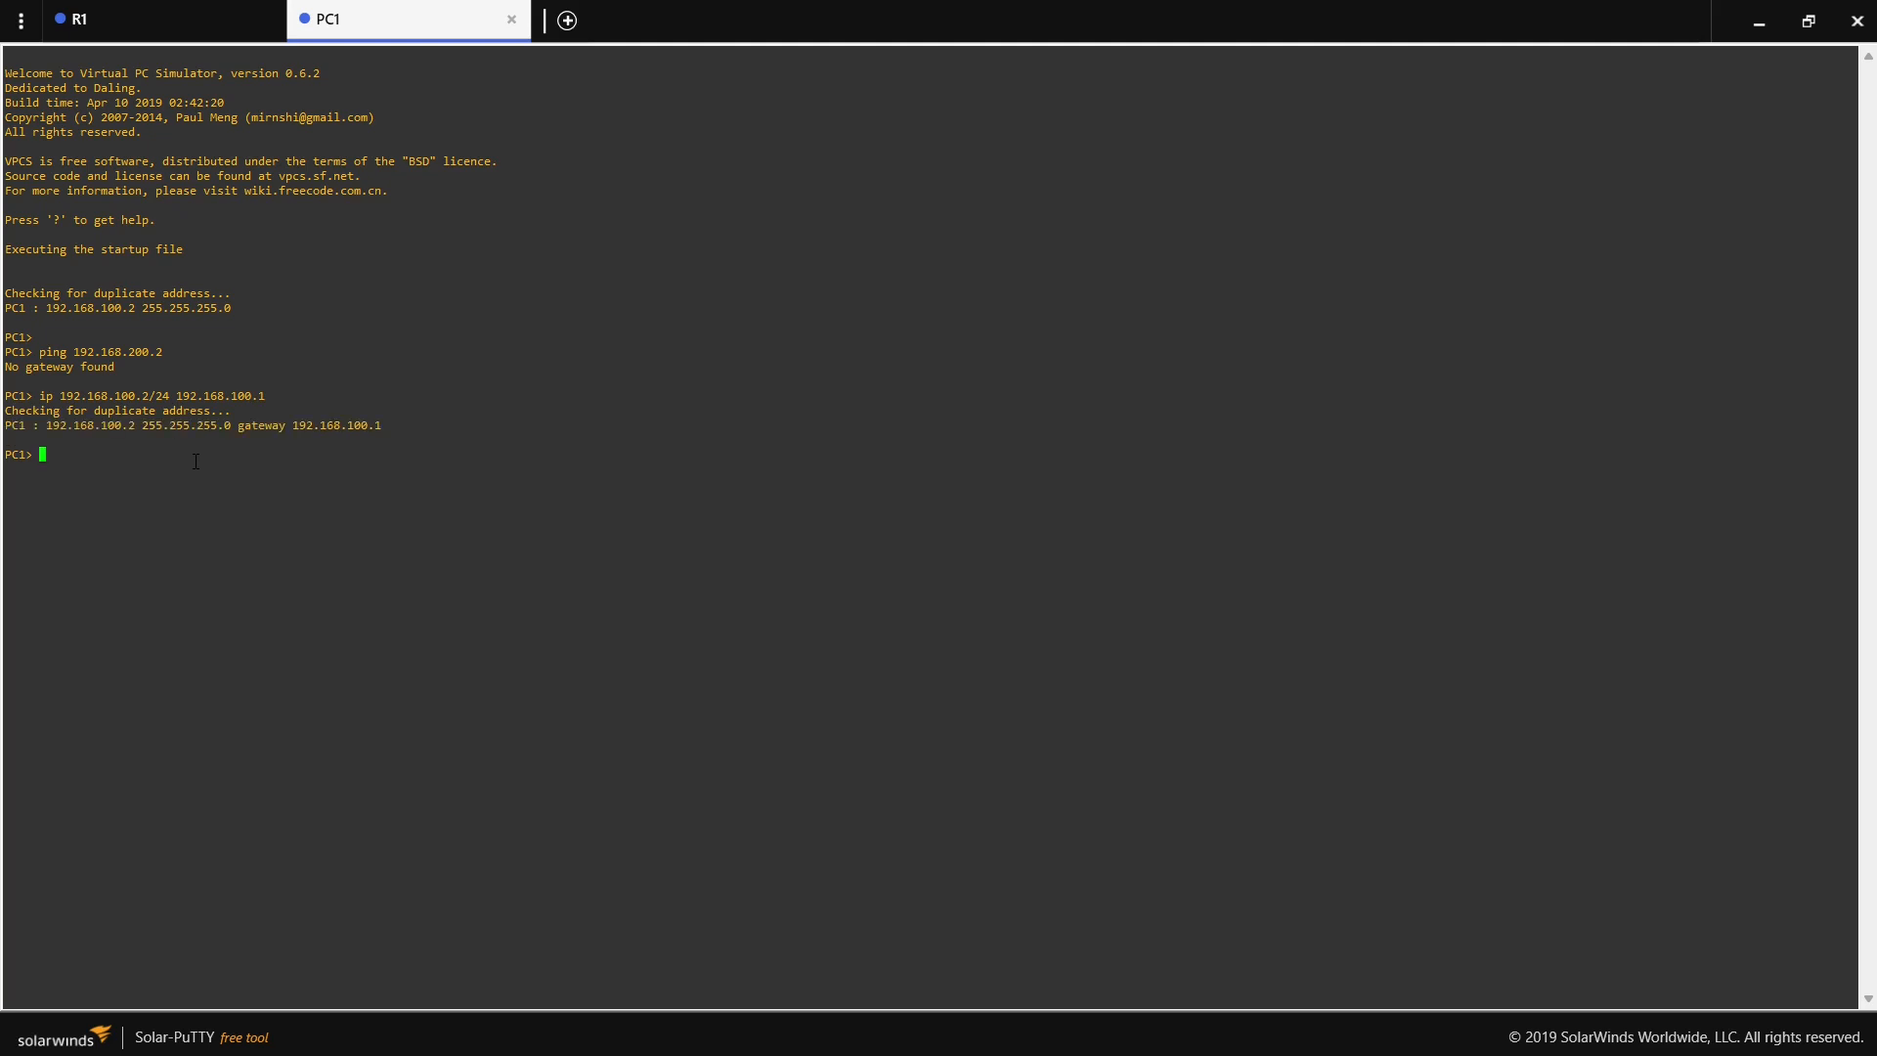
left_click_drag(236, 422, 366, 428)
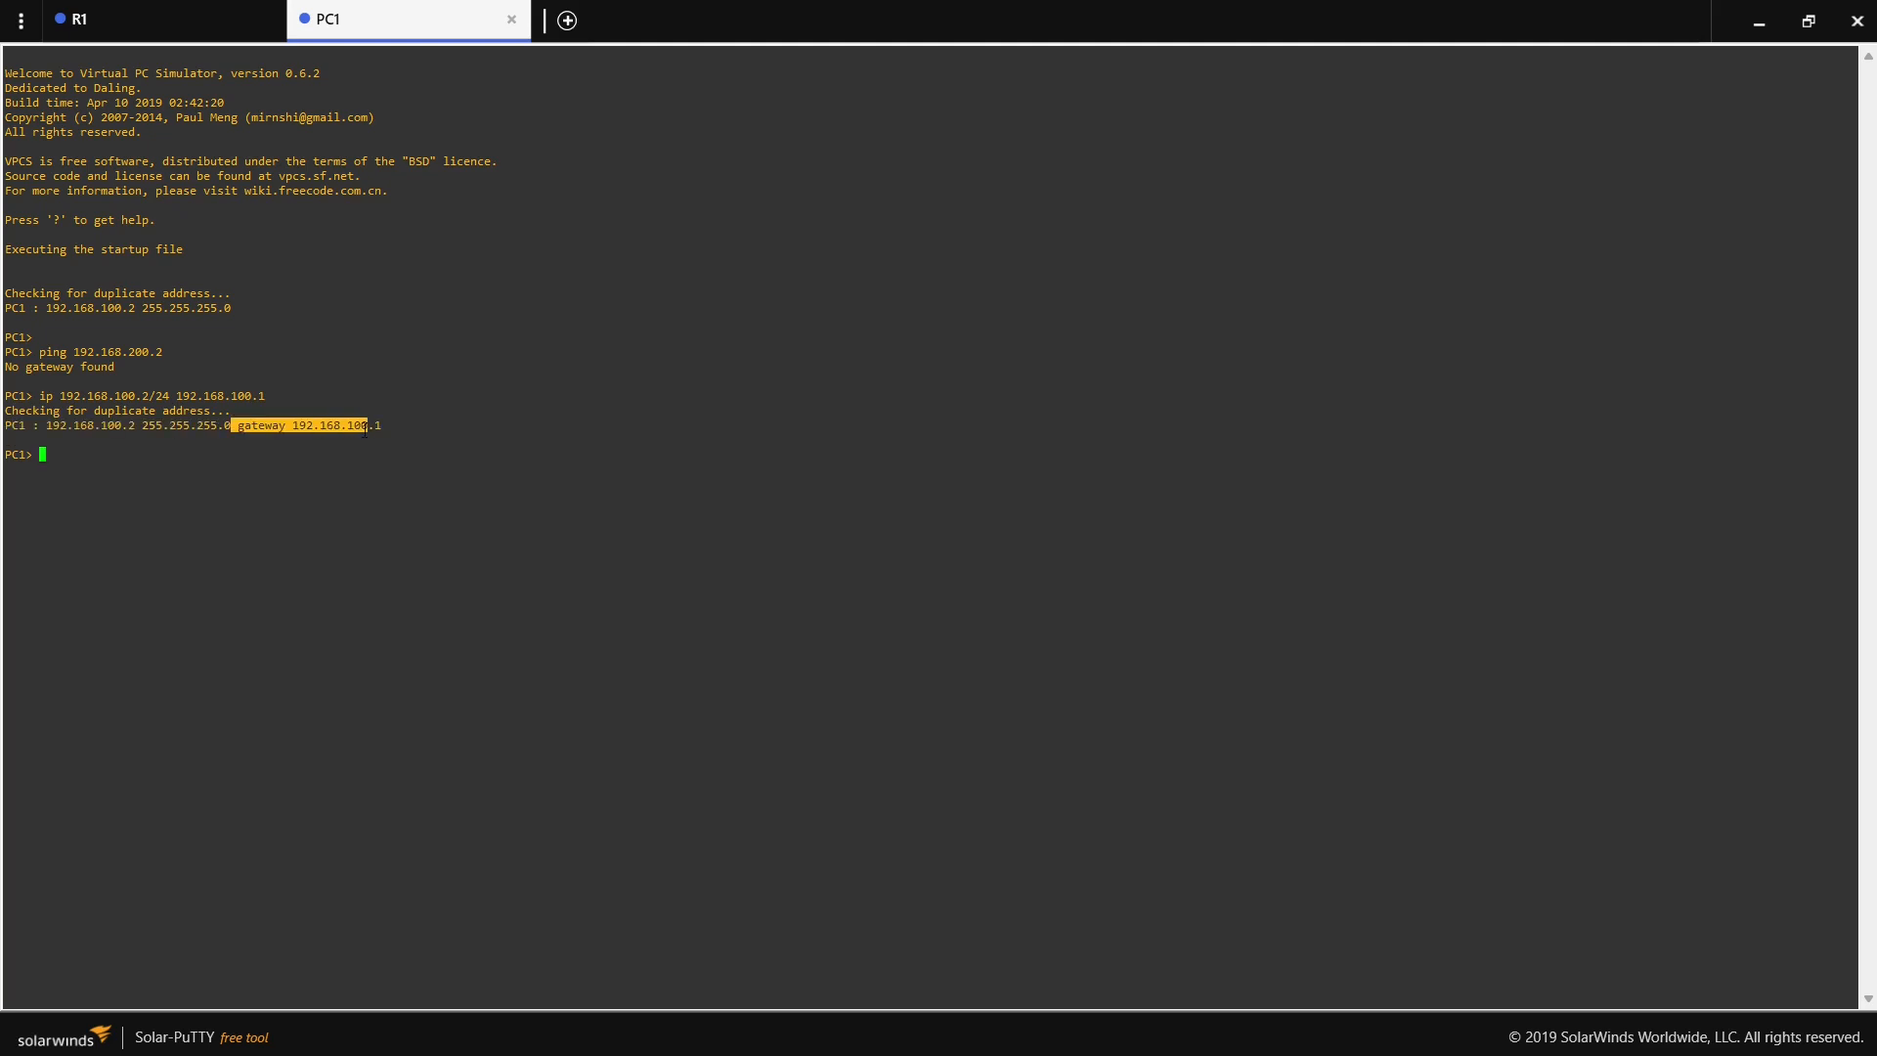
- Save PC1's IP configuration to its startup file
left_click(184, 458)
type("save")
key("Return")
key("Return")
- Repeat the ping from PC1 to 192.168.200.2, highlight the first reply's status and return to the topology
key("Up")
key("Up")
key("Up")
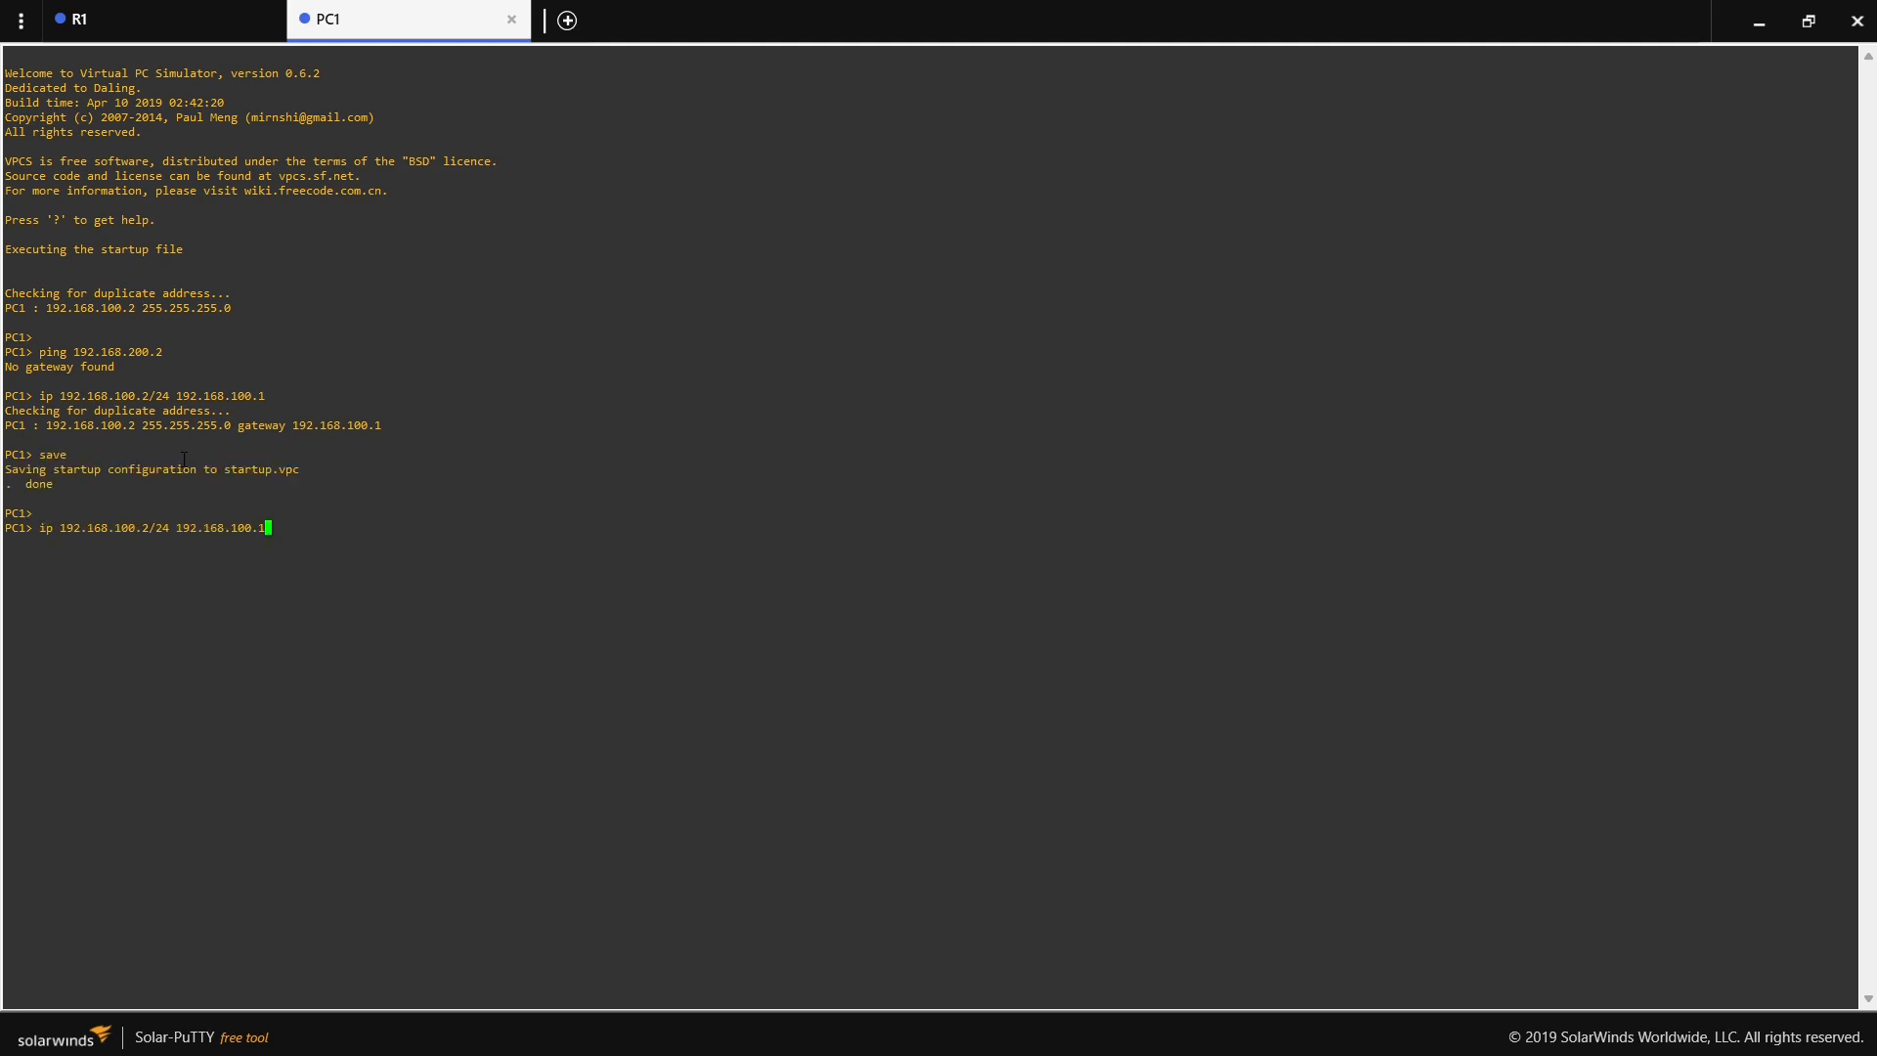
key("Return")
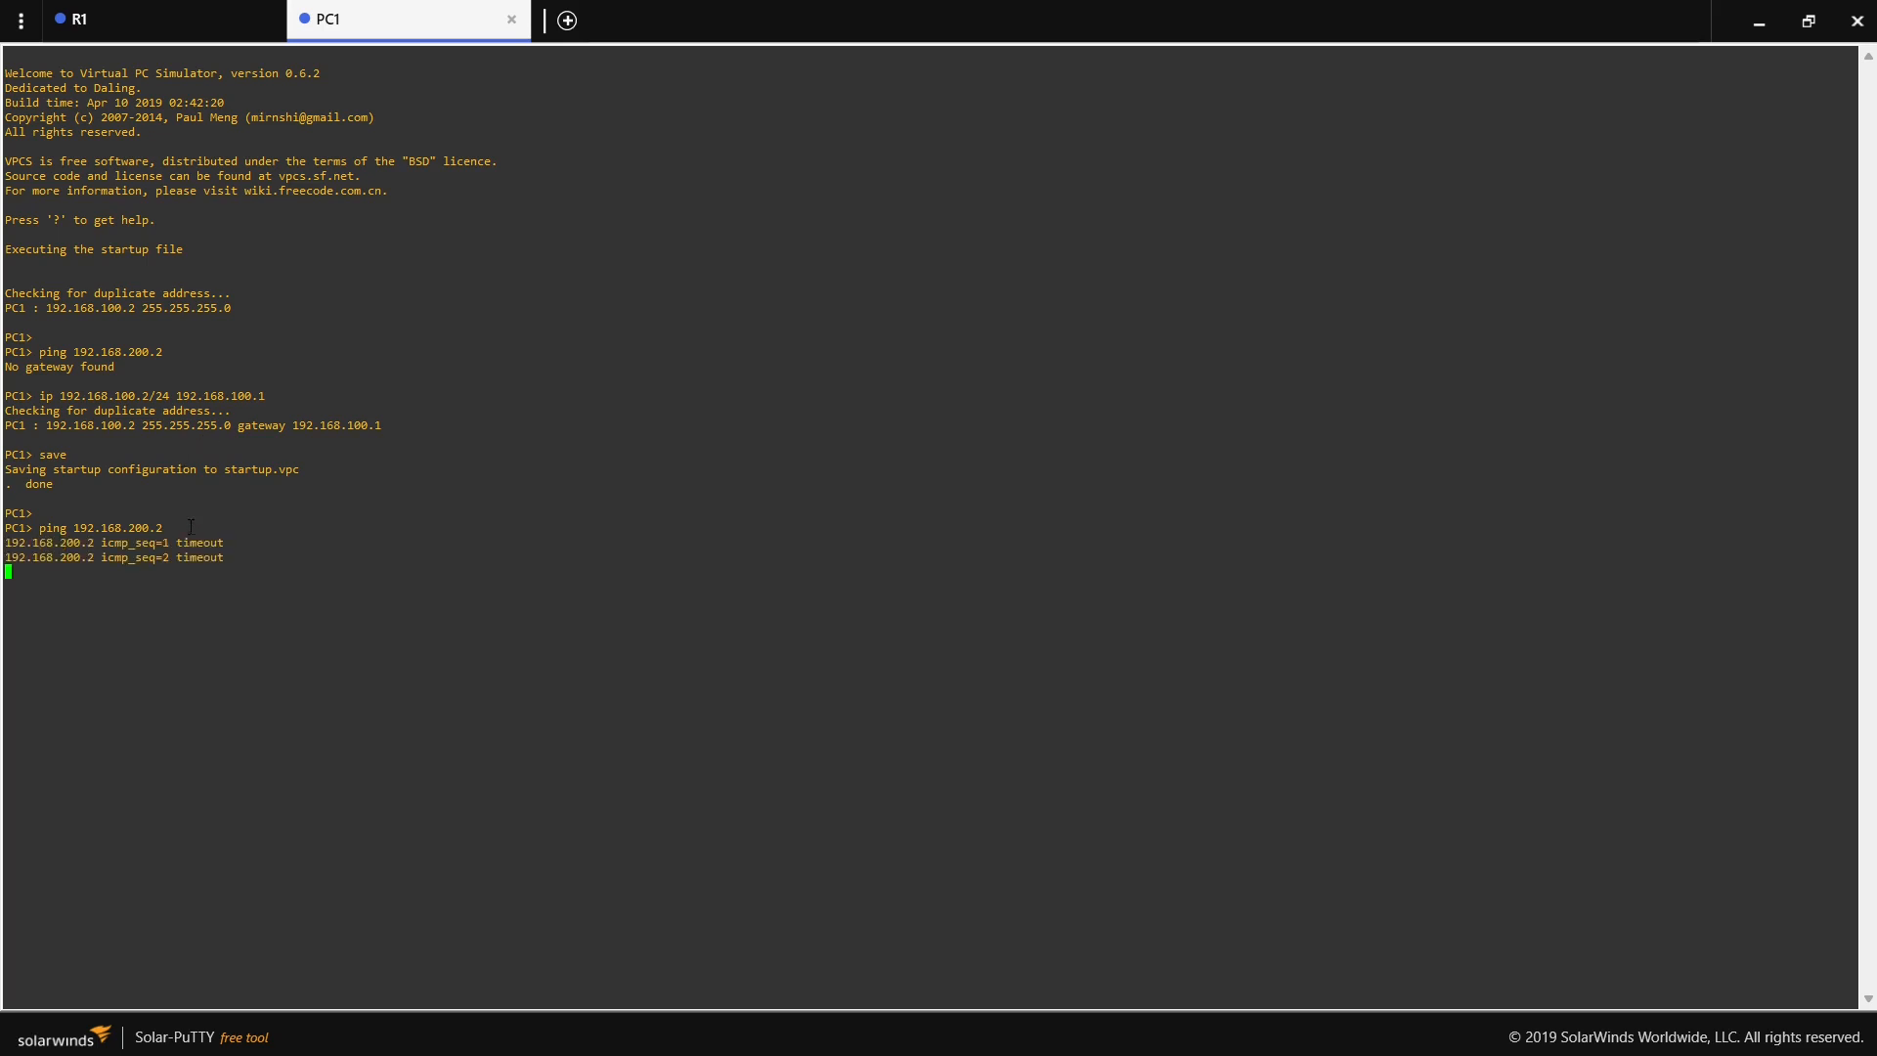
left_click_drag(178, 539, 217, 538)
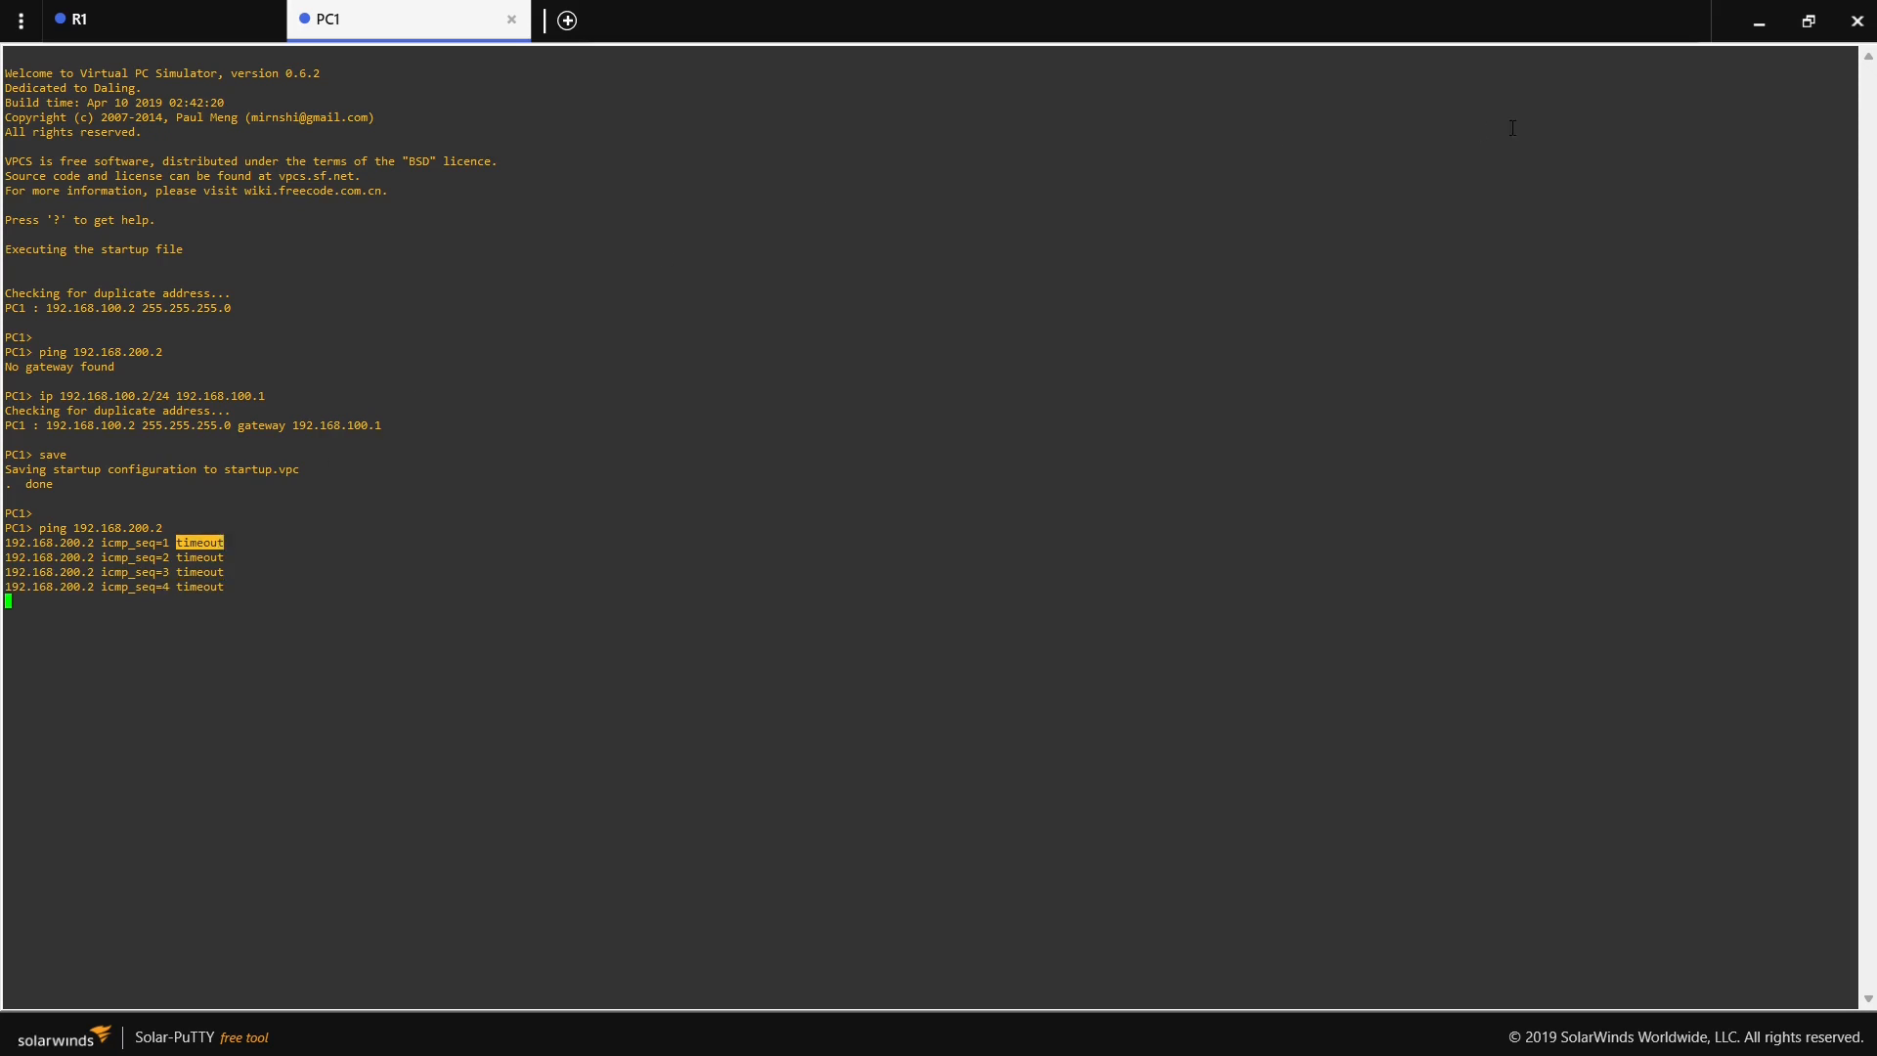
left_click(1758, 20)
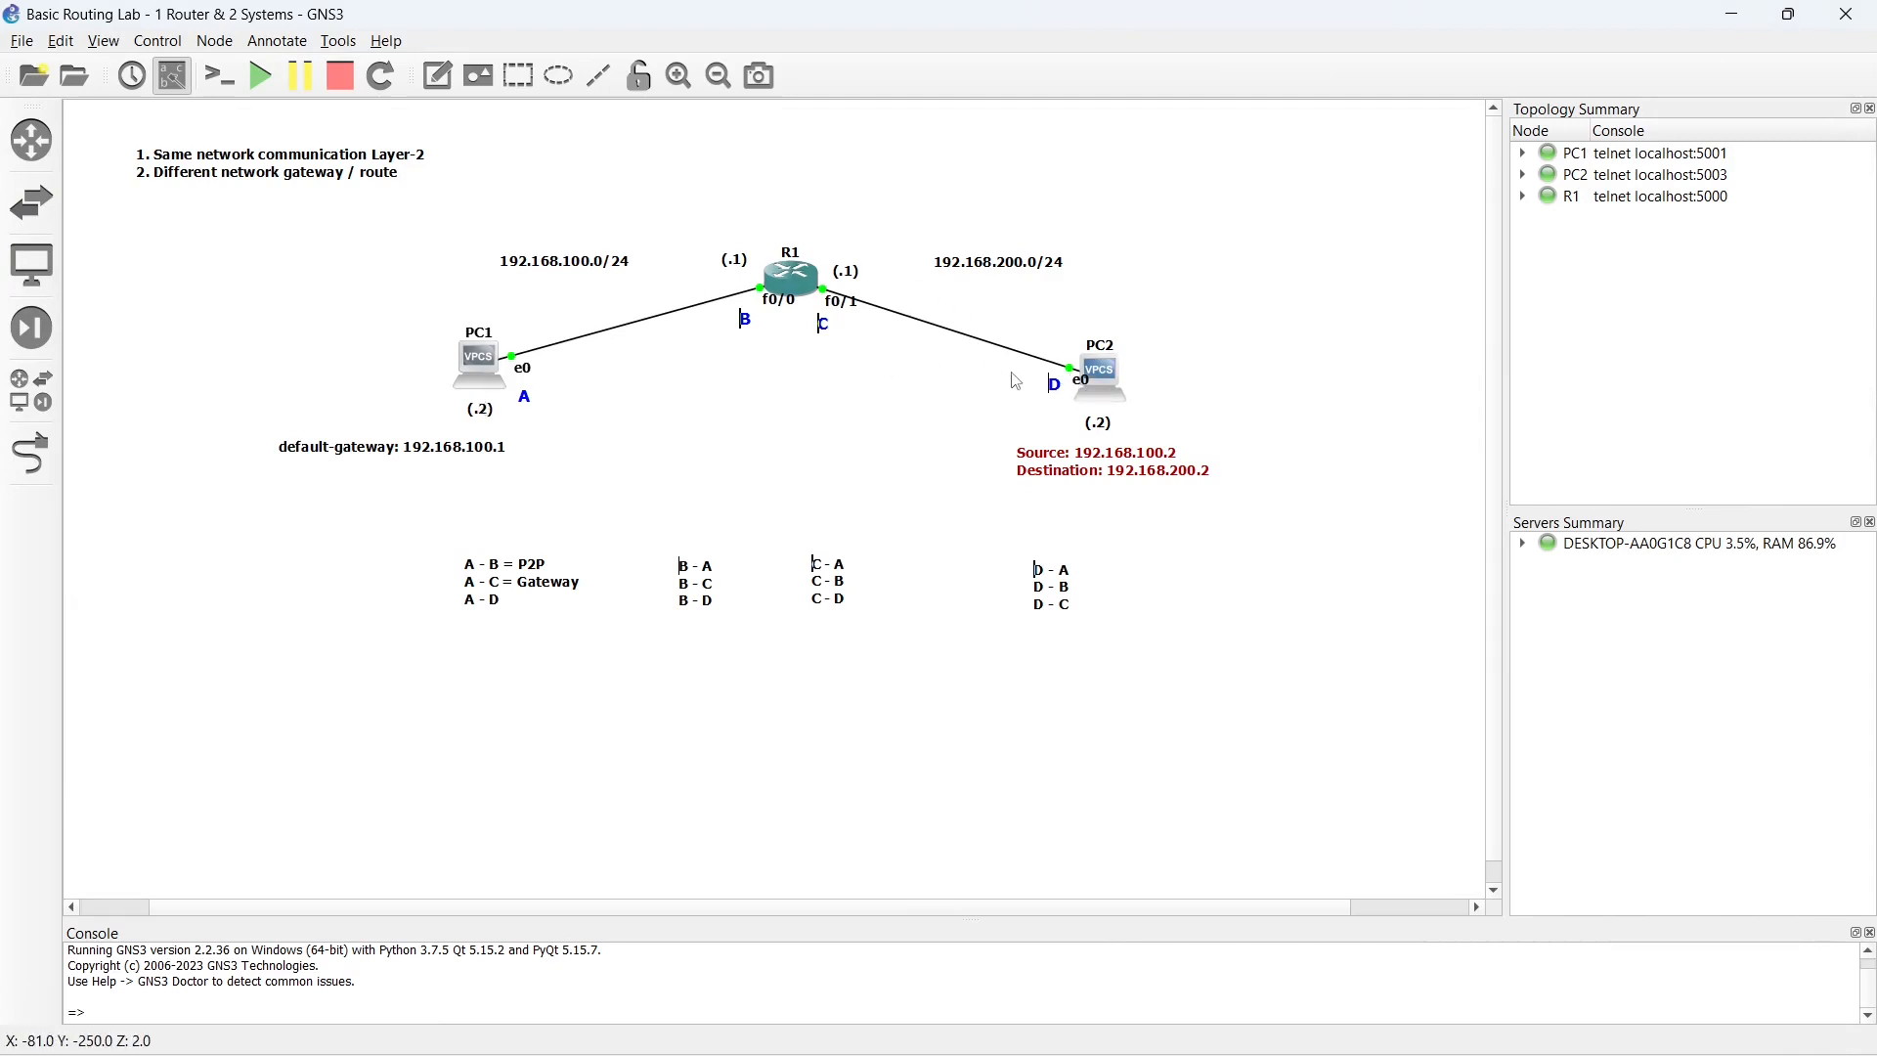
mouse_move(1103, 375)
double_click(1102, 380)
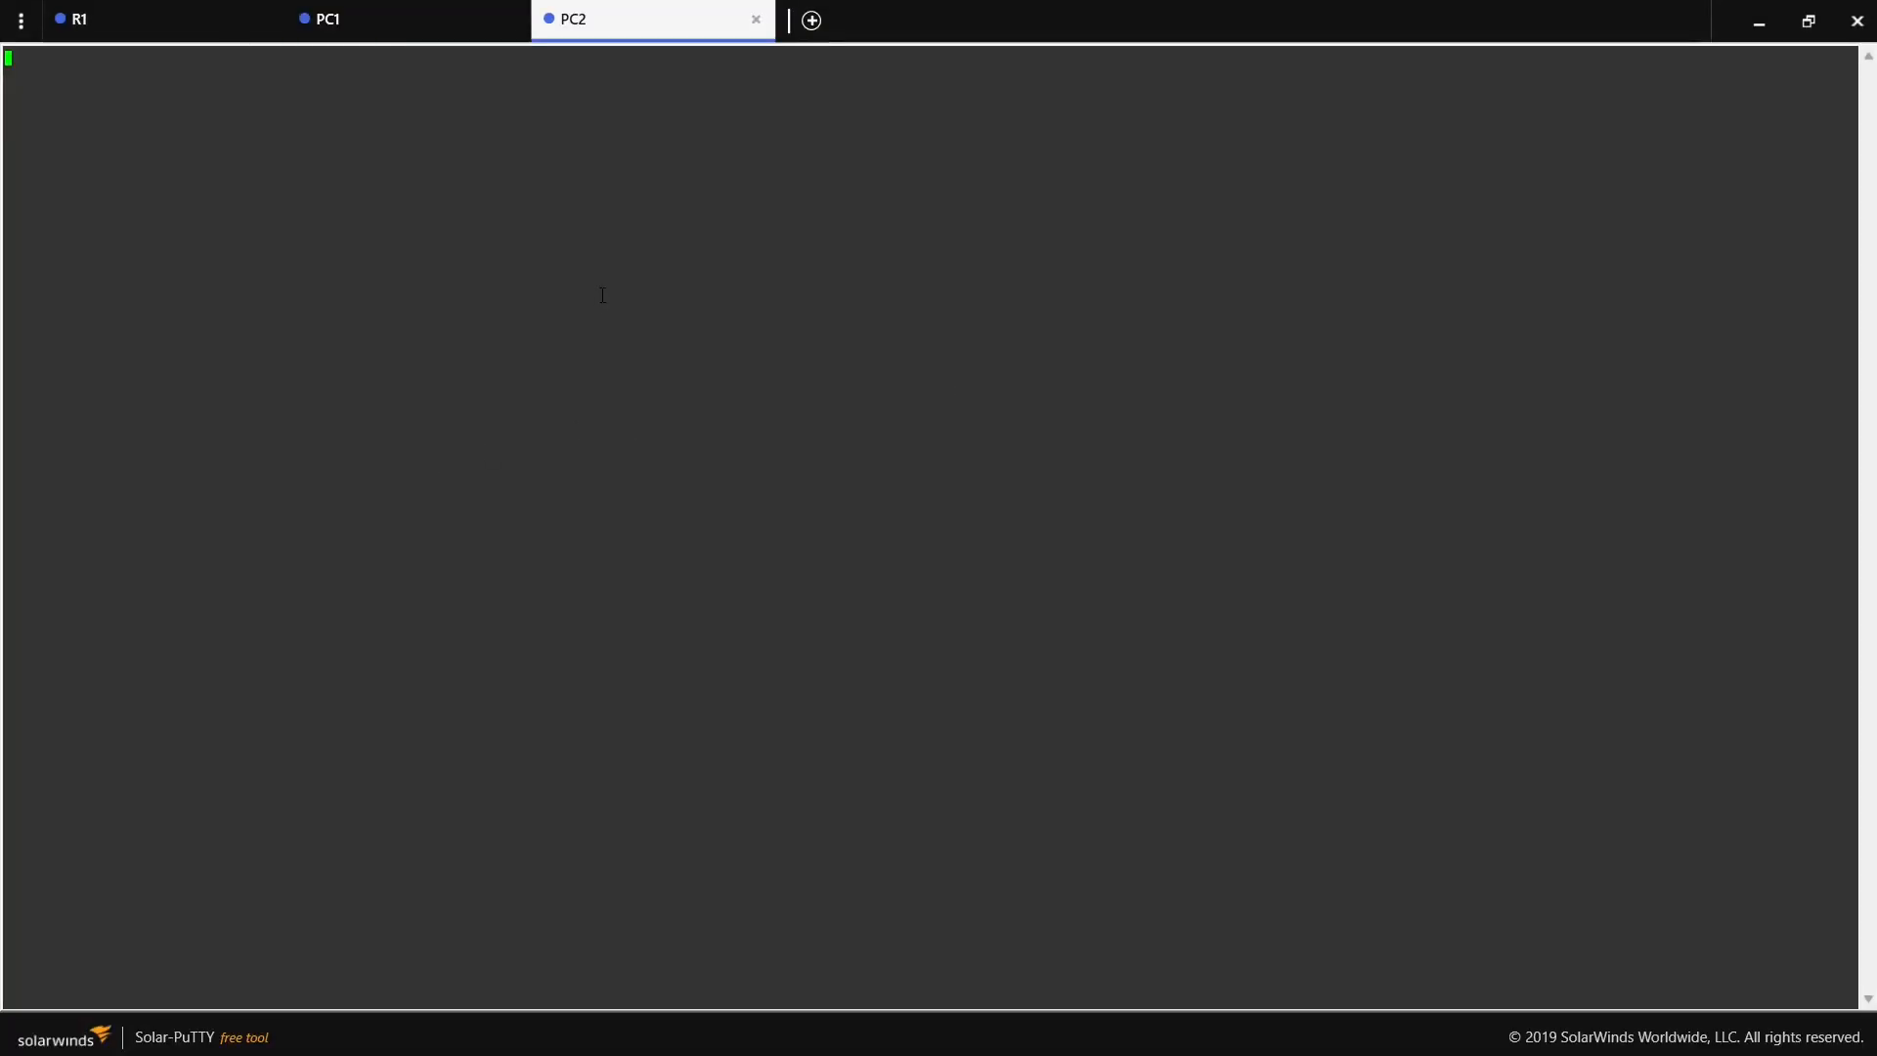
left_click(758, 21)
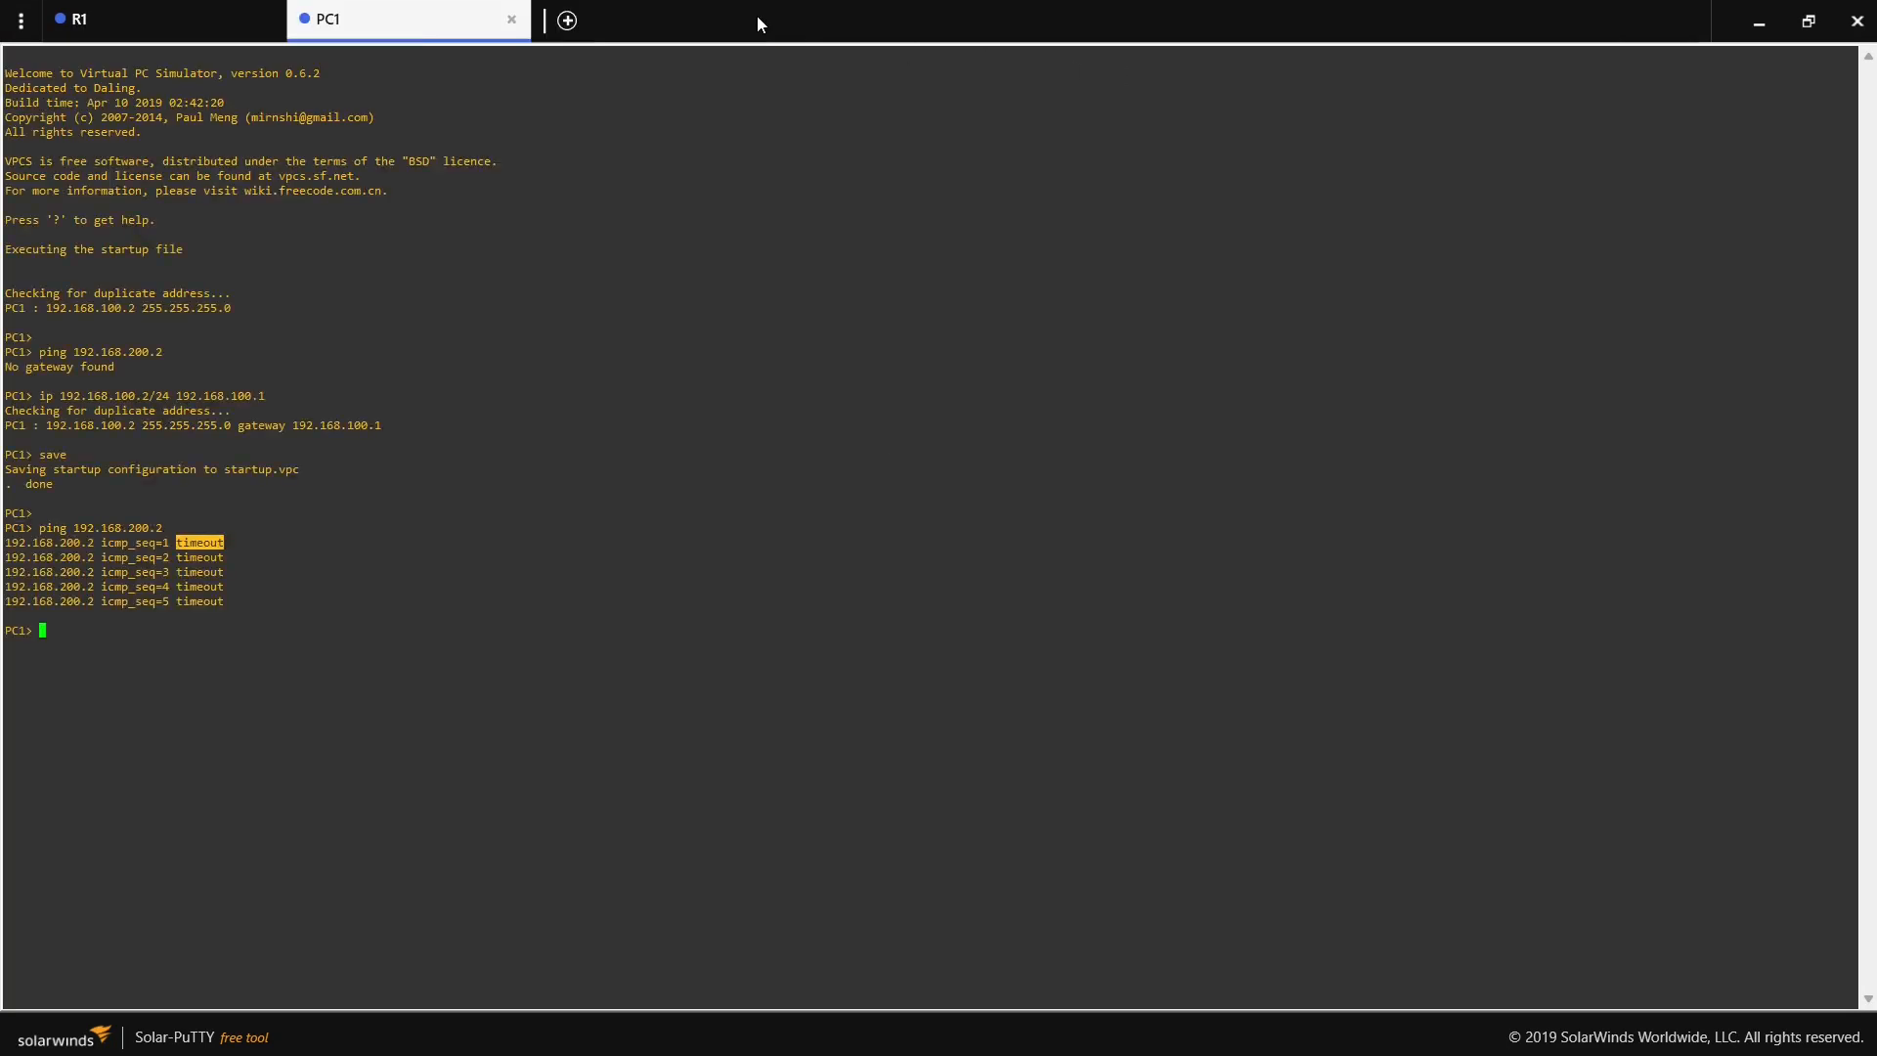
- Return to the topology and restart PC2 by stopping it and starting it again
left_click(1757, 19)
right_click(1100, 370)
left_click(1162, 489)
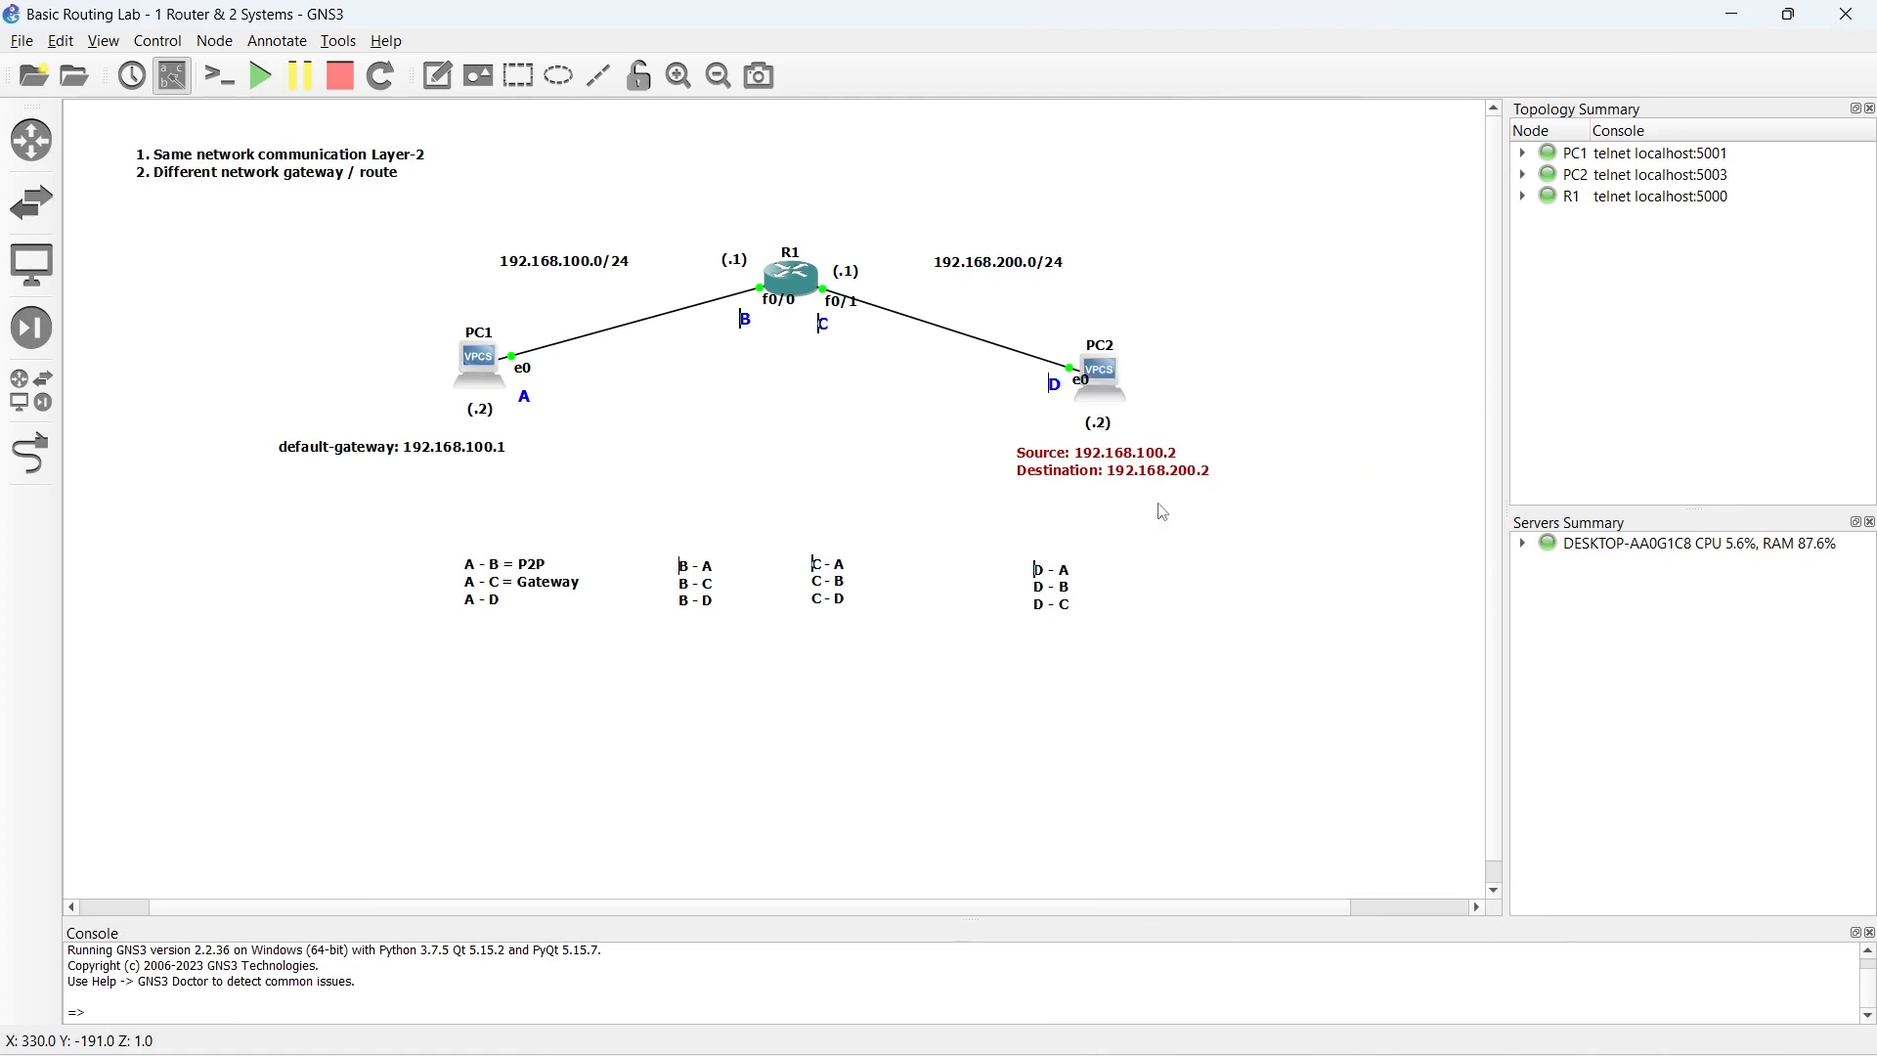
right_click(1097, 382)
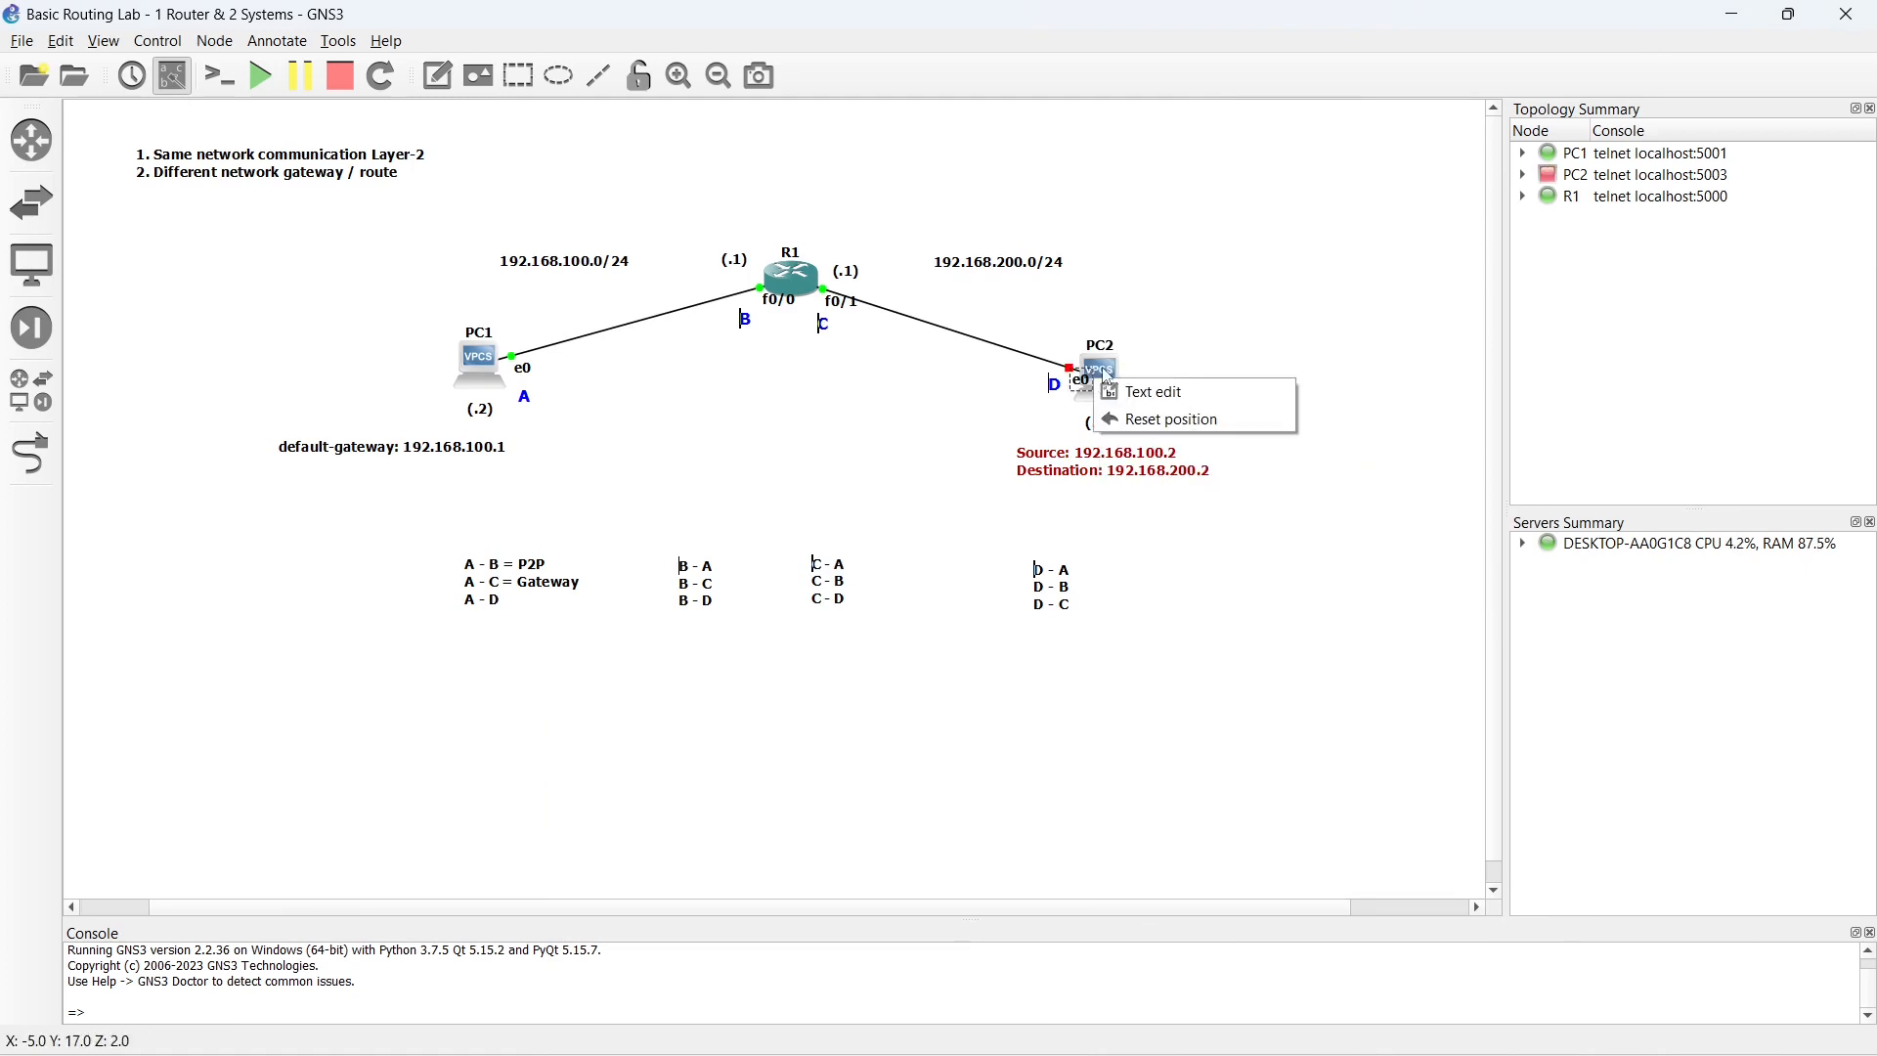
right_click(1101, 369)
left_click(1150, 436)
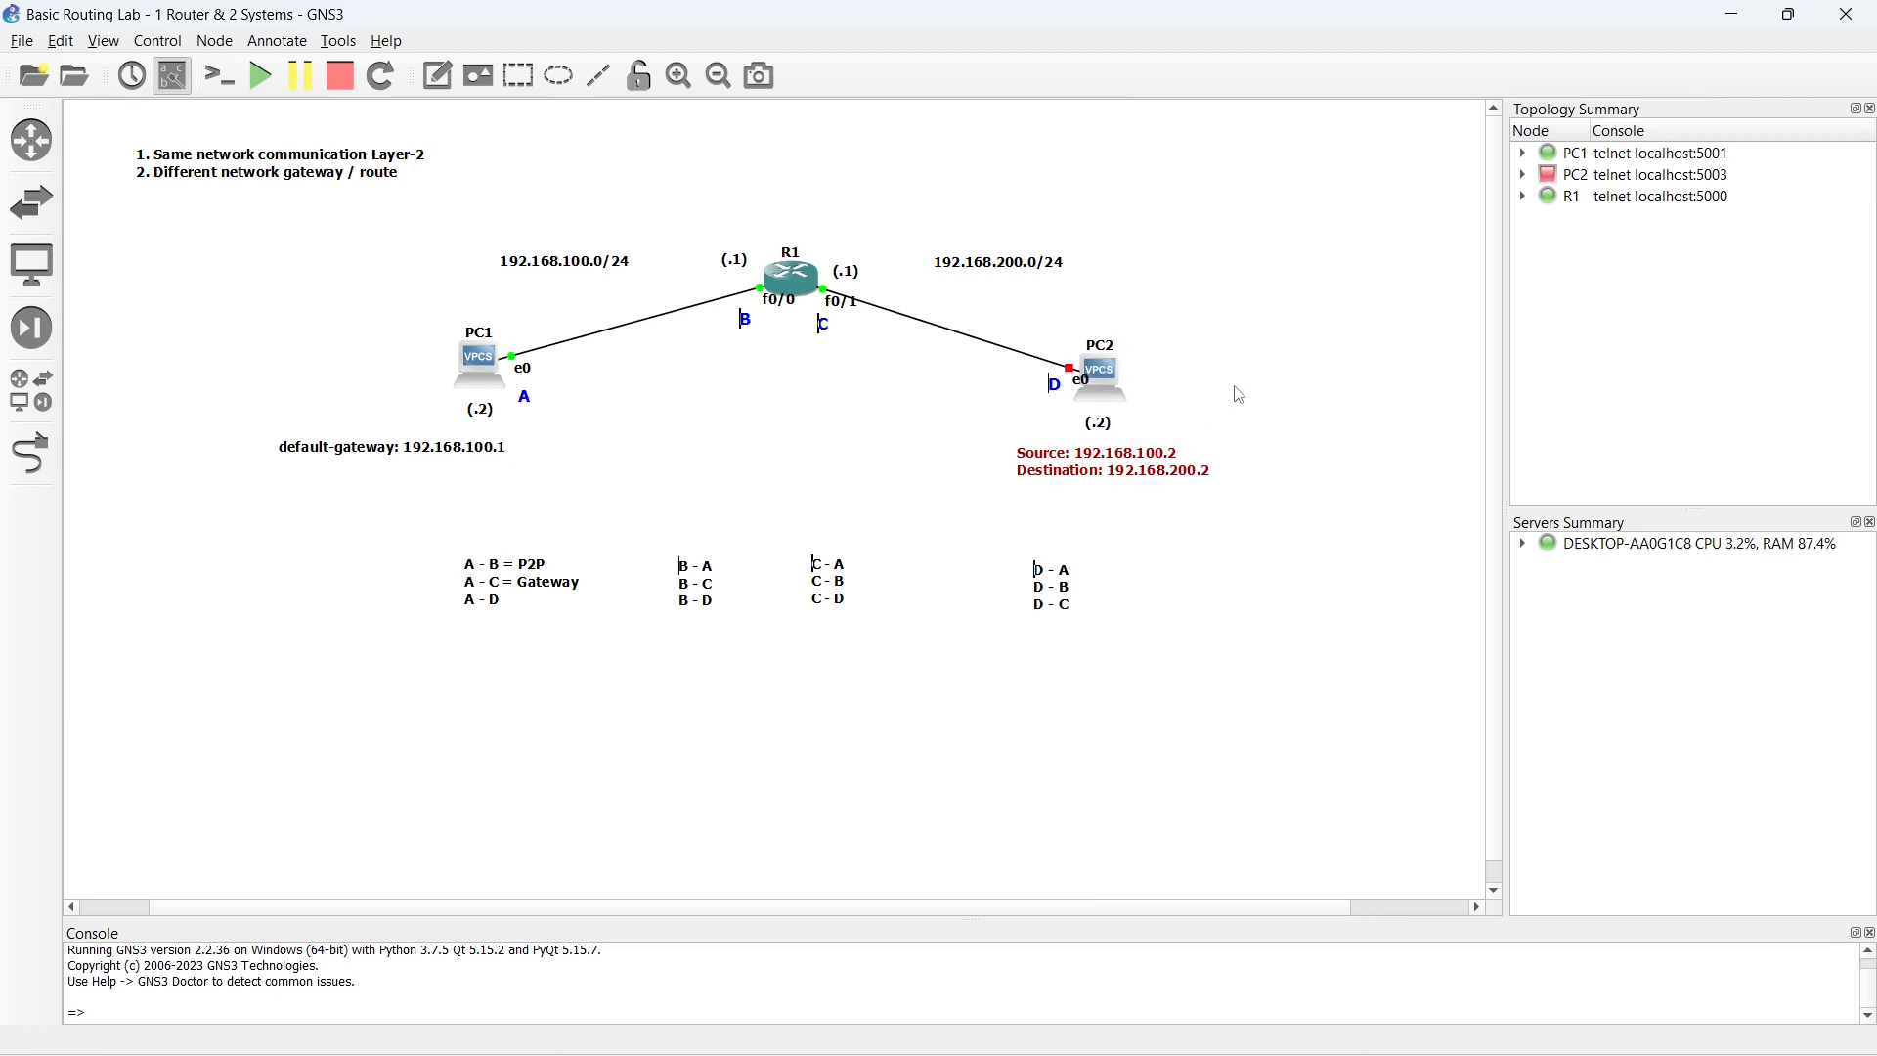
right_click(1115, 373)
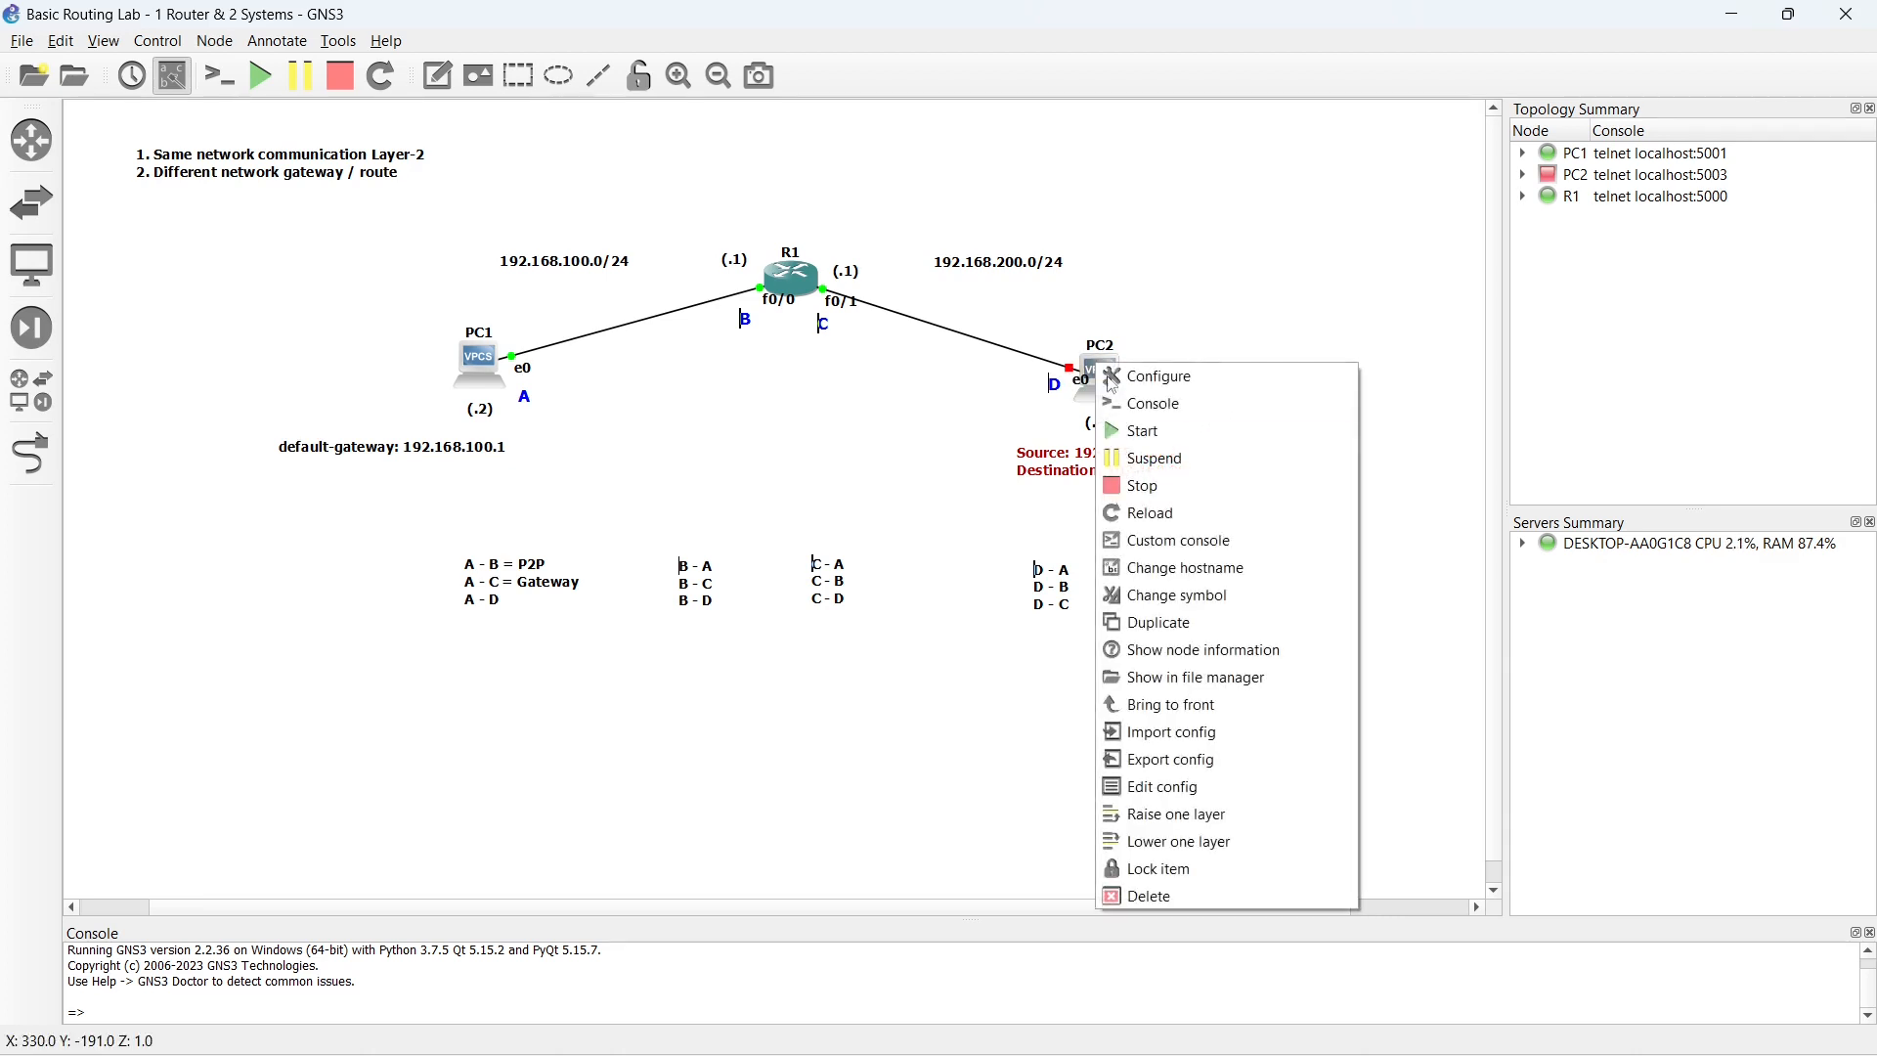
left_click(1142, 427)
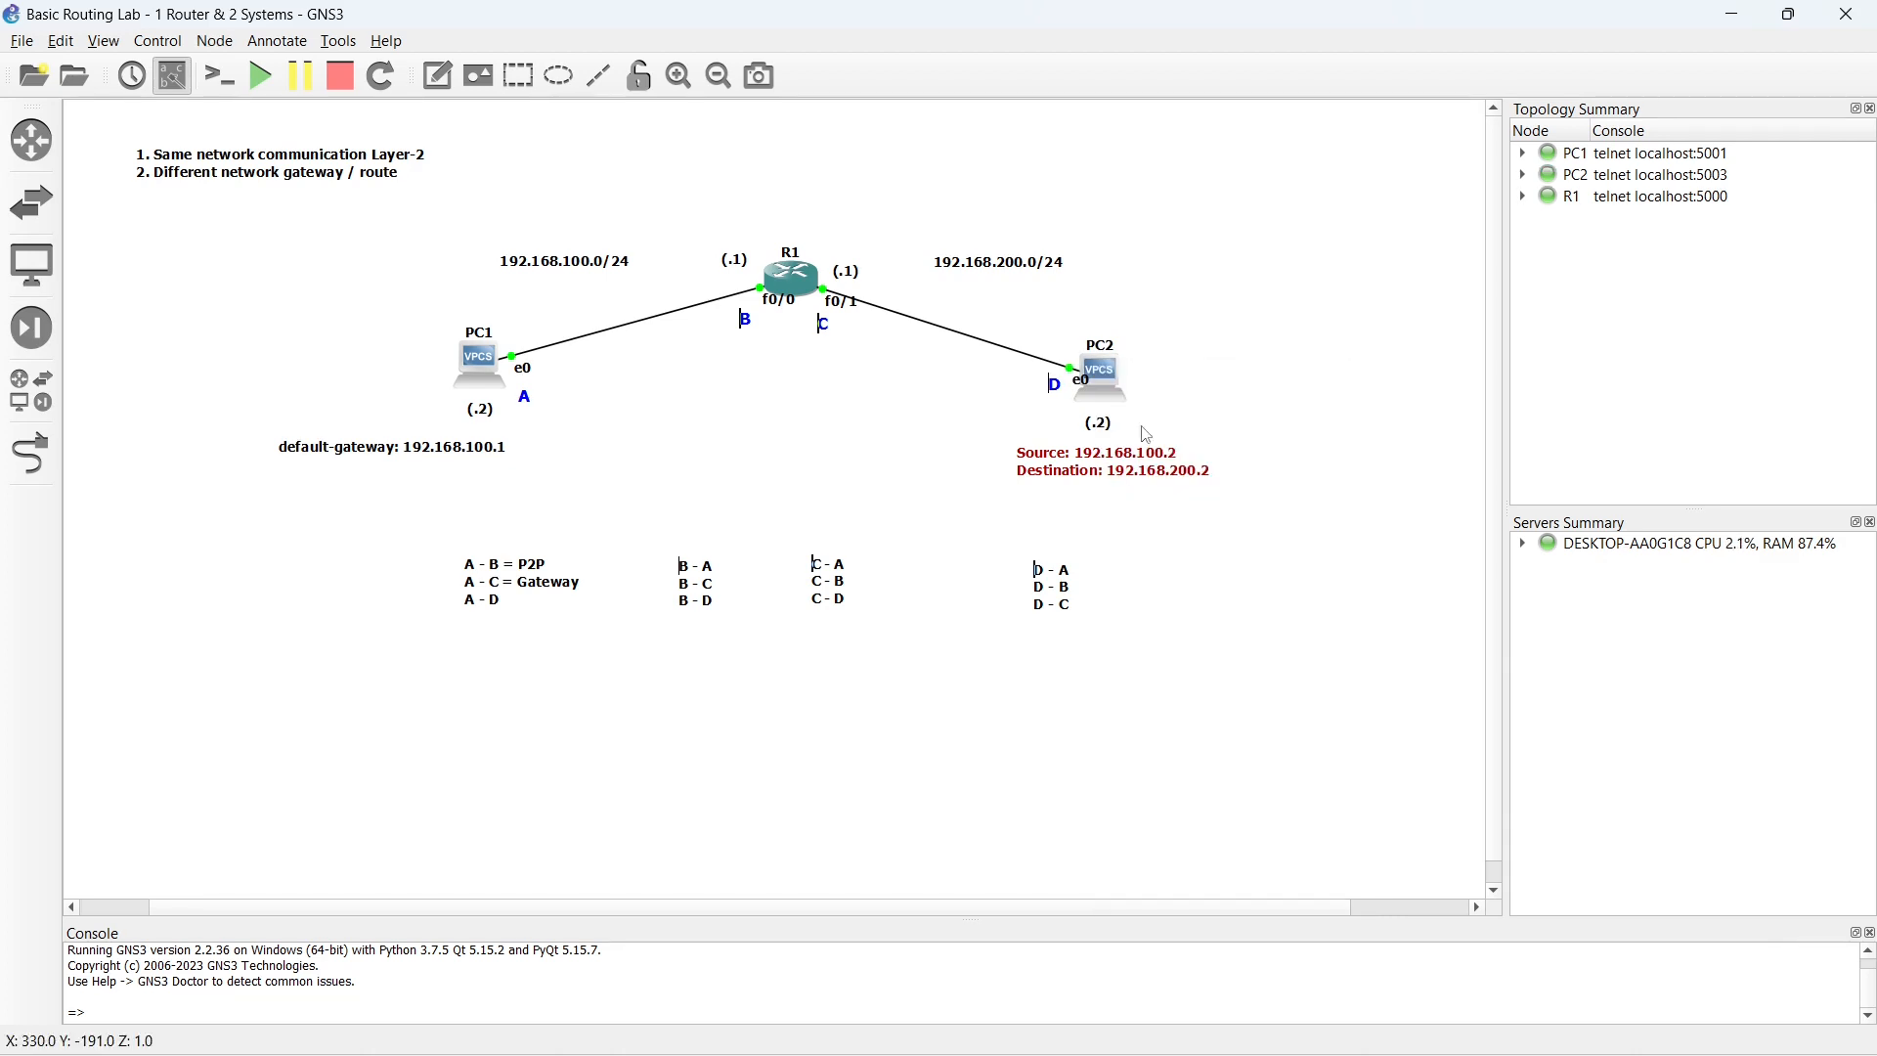
- Open PC2's console and configure address 192.168.200.2/24 with gateway 192.168.200.1
double_click(1101, 371)
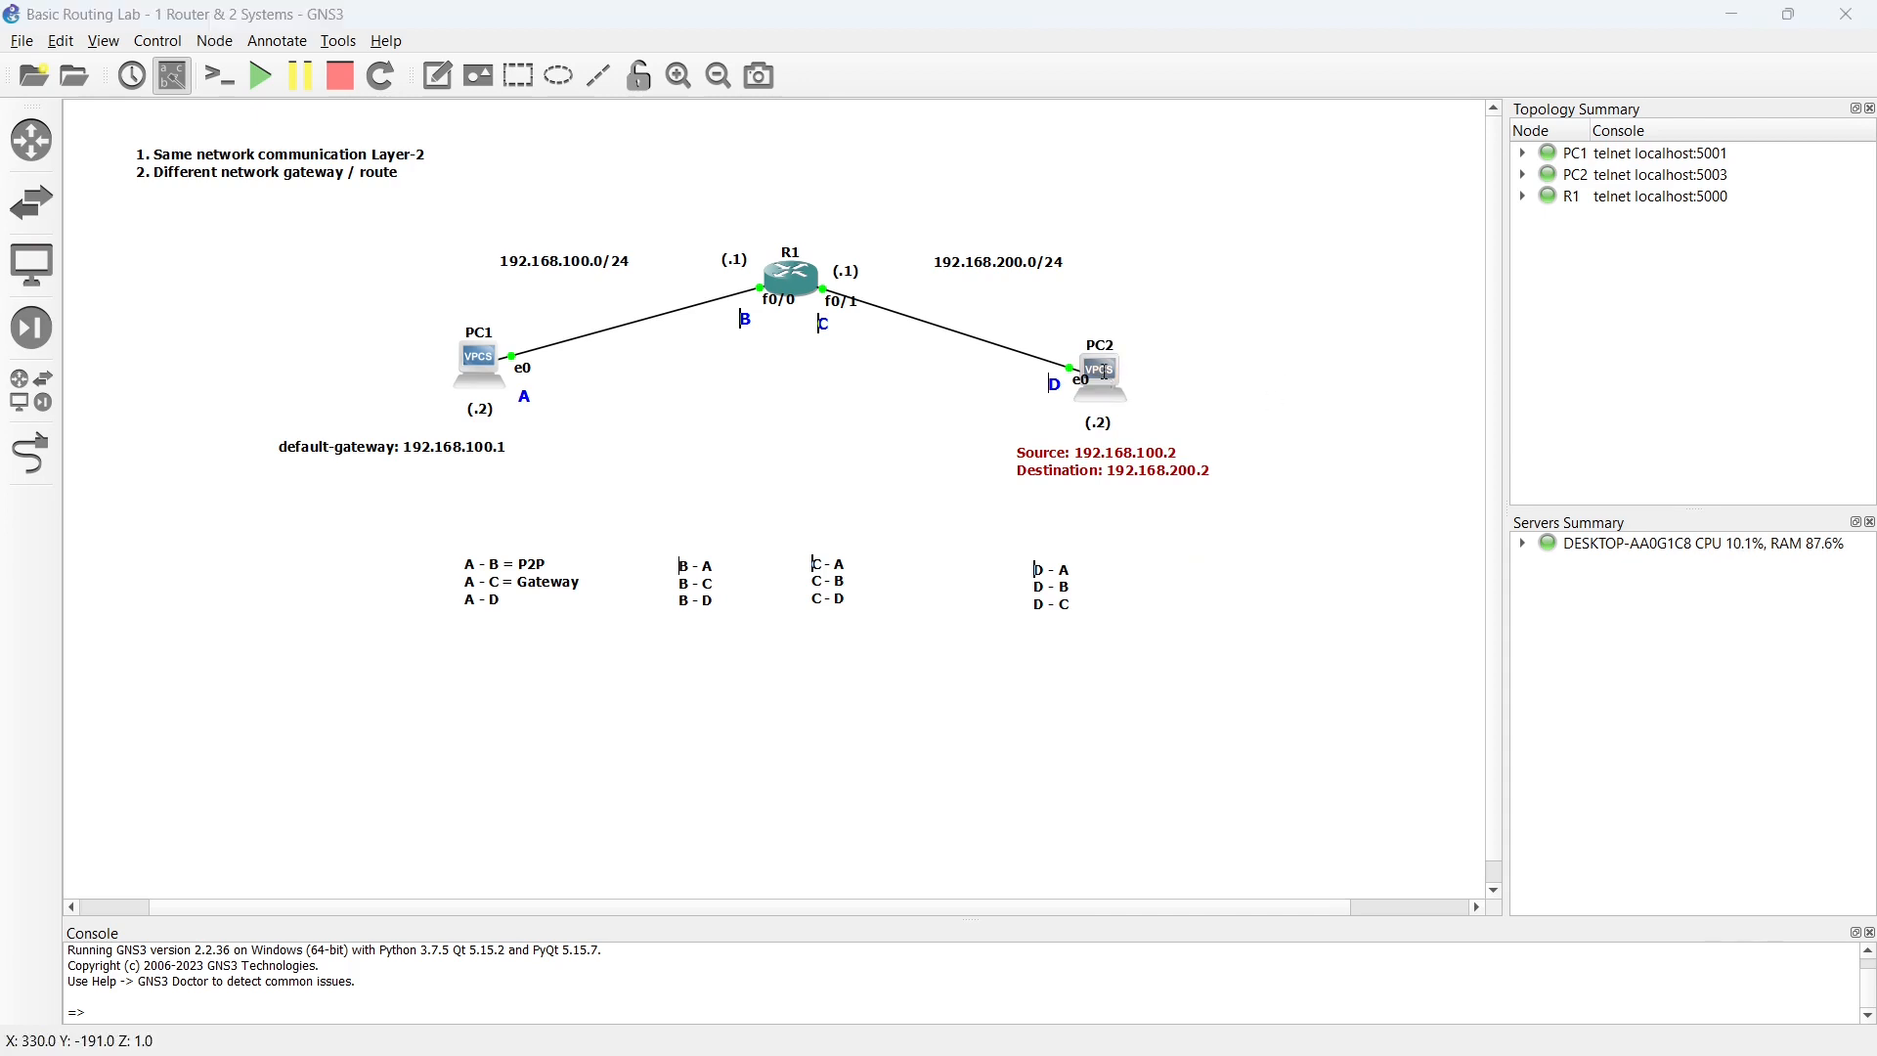
type("ip")
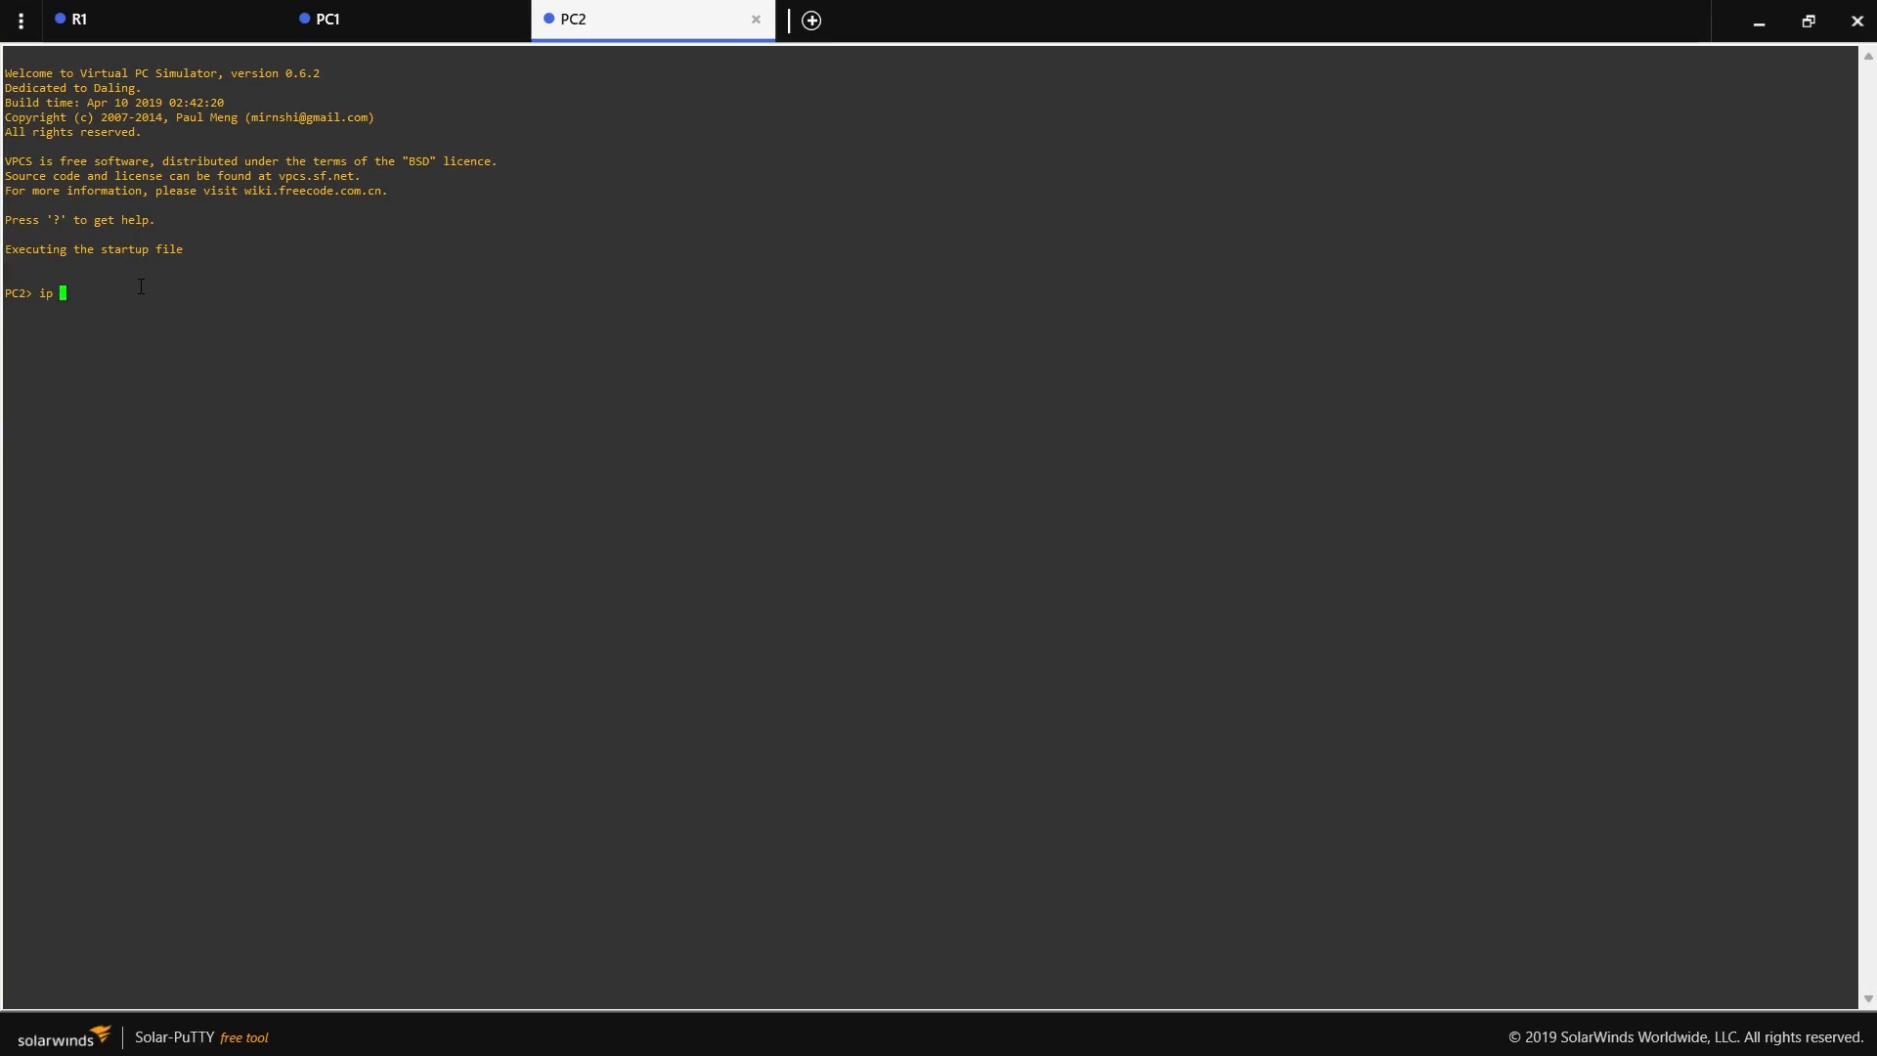
type(" 192.168.200.2/24 192.168.200.1")
key("Return")
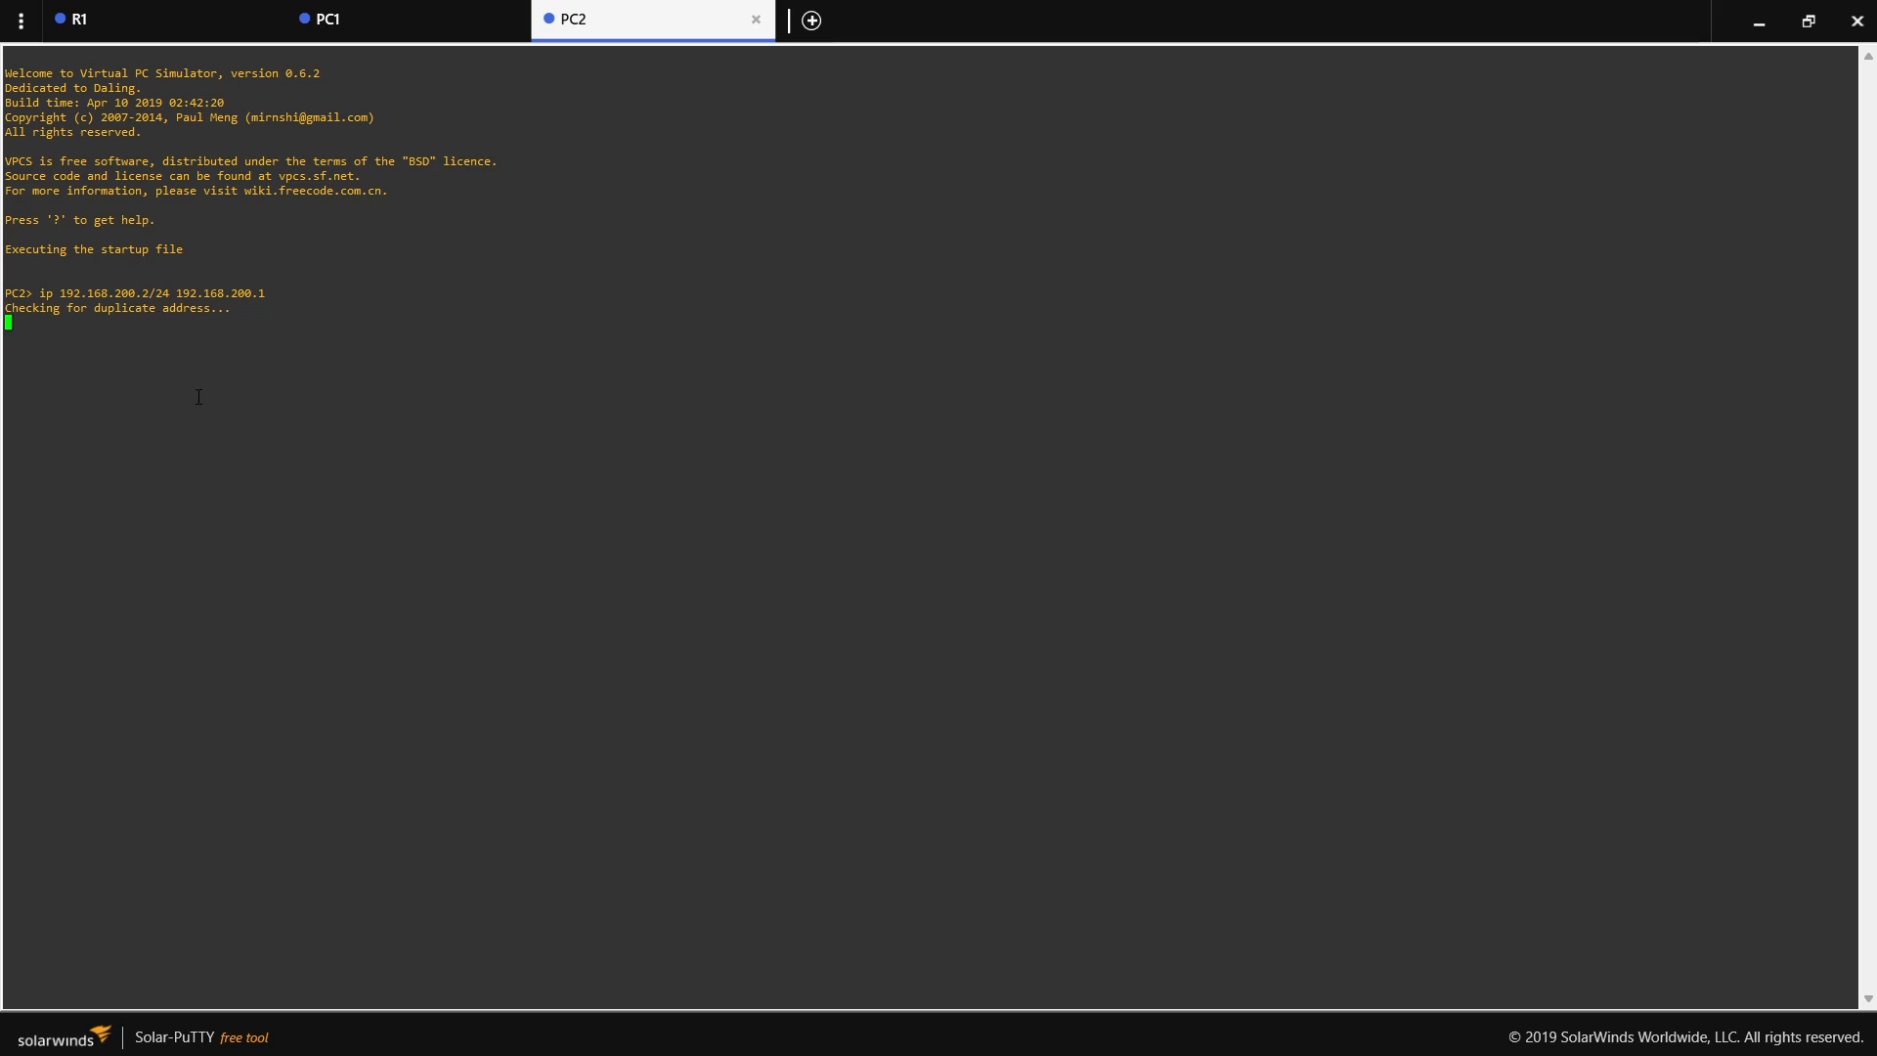
- Save PC2's IP configuration to its startup file
type("save")
key("Return")
key("Return")
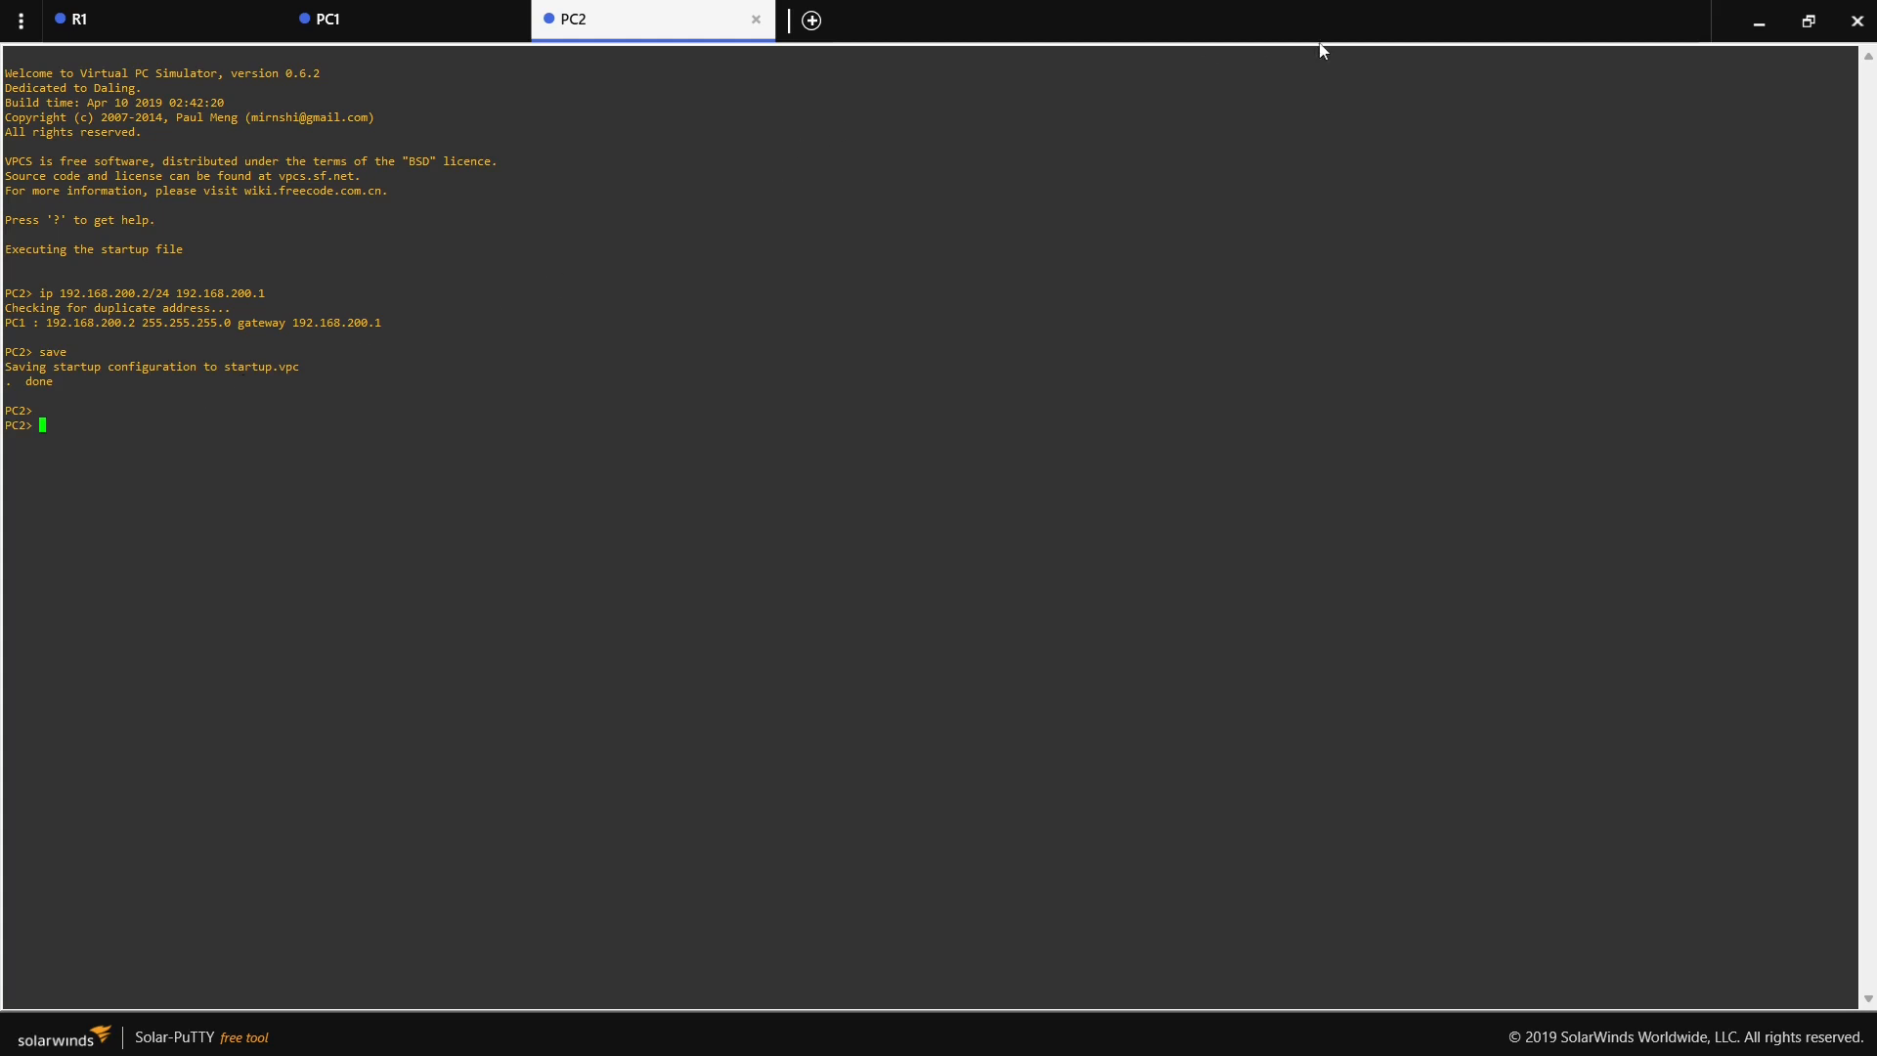
- Ping 192.168.200.2 twice from the existing PC1 console, and return to the topology
left_click(123, 31)
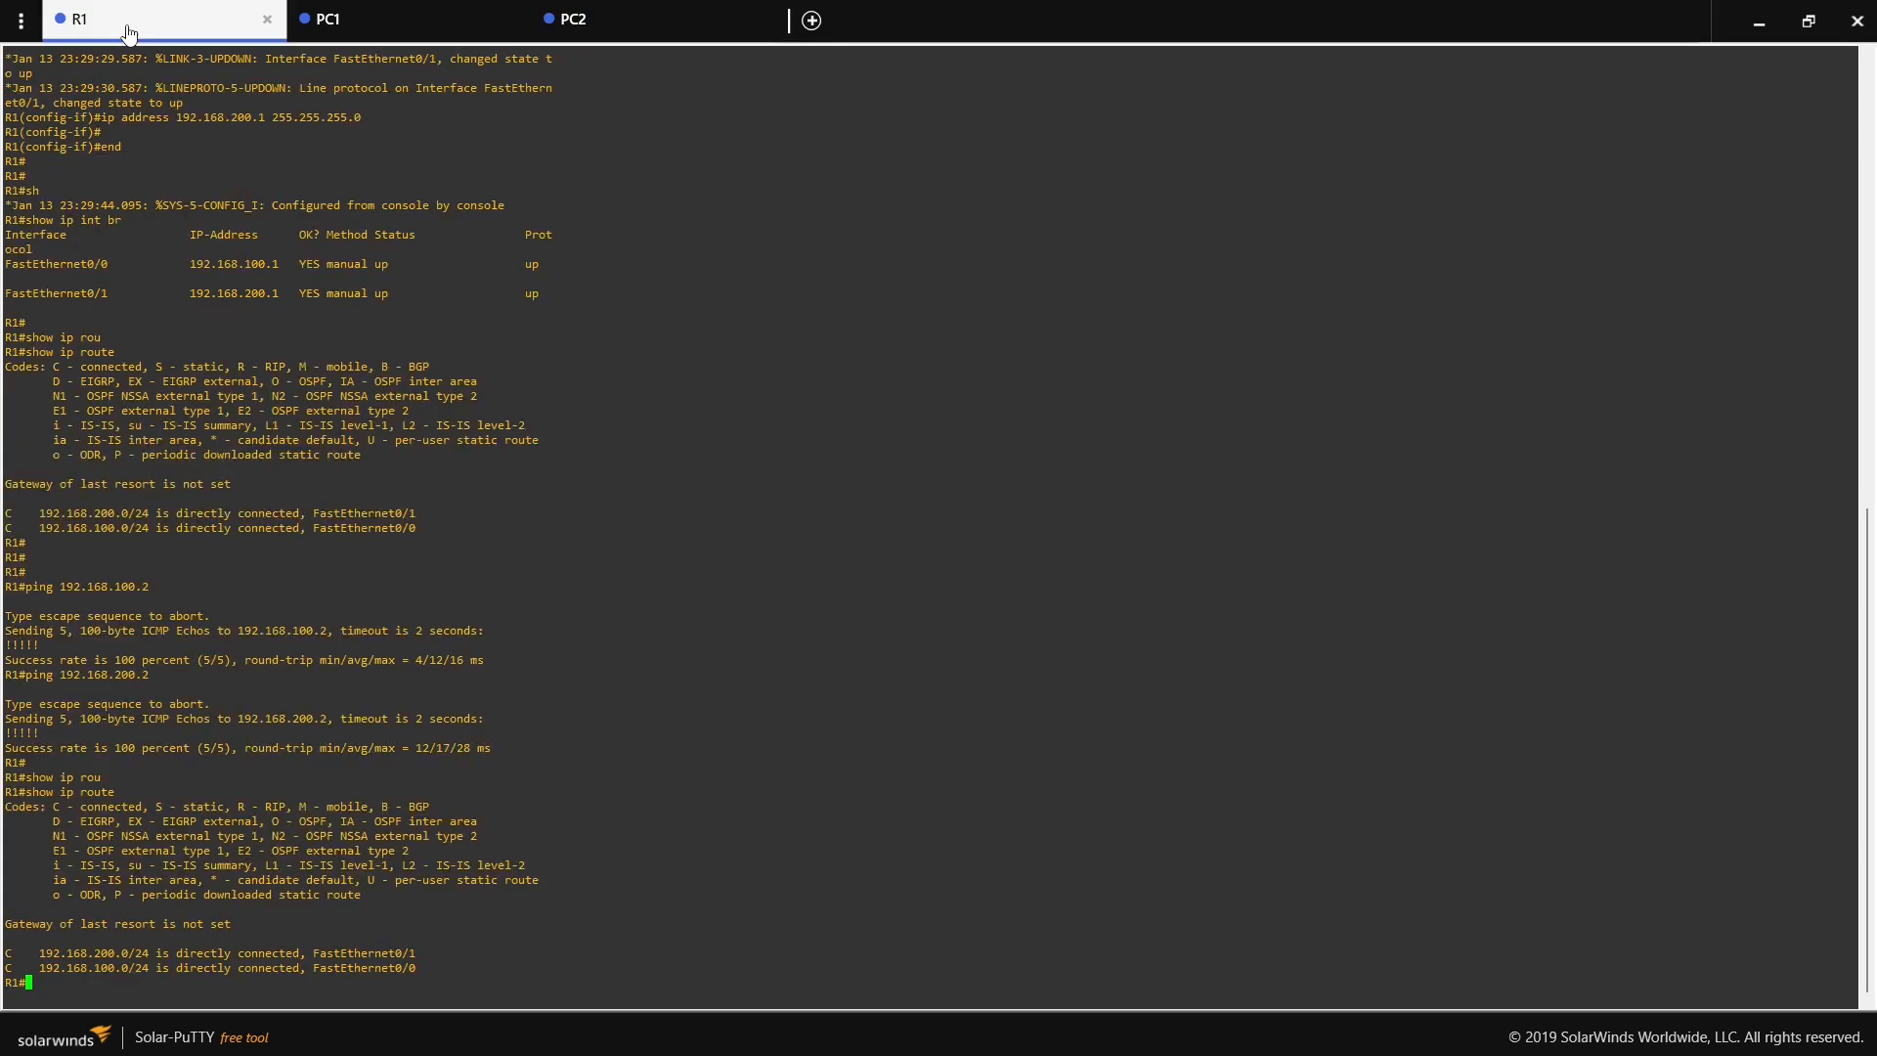
left_click(427, 26)
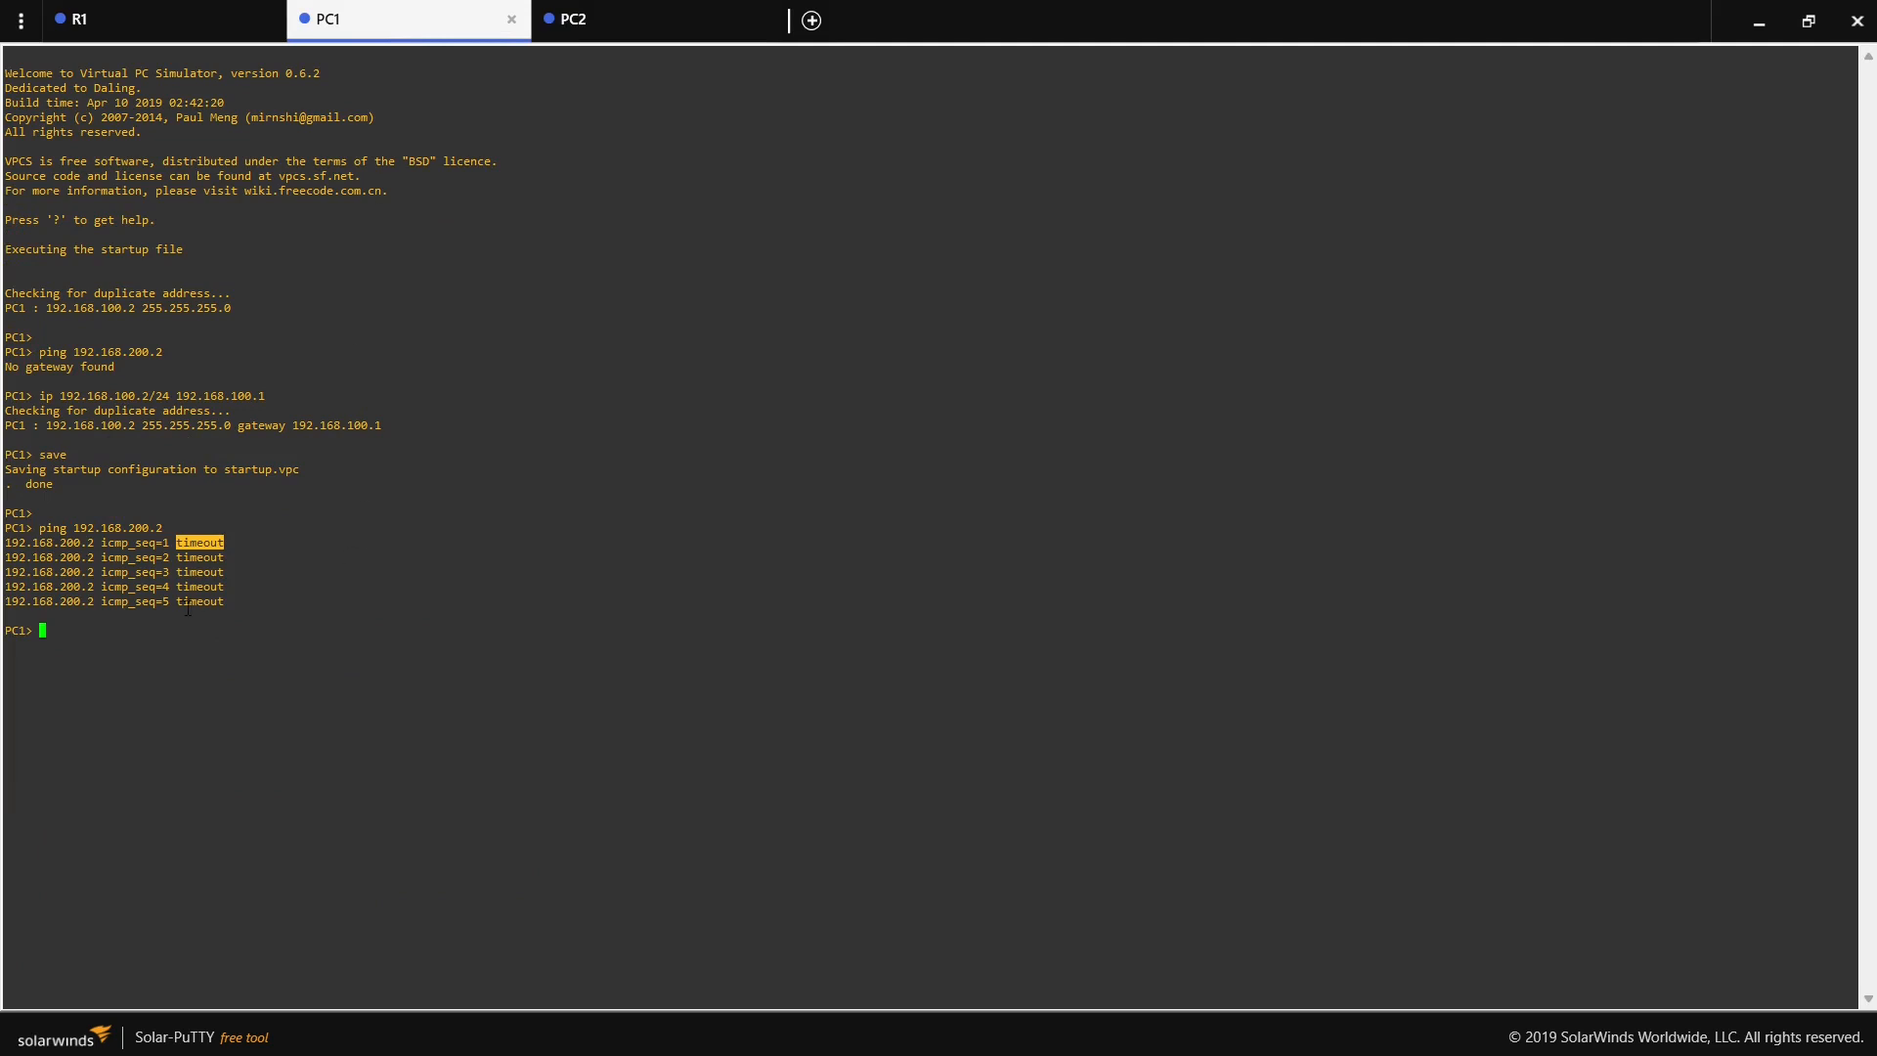
key("Up")
key("Return")
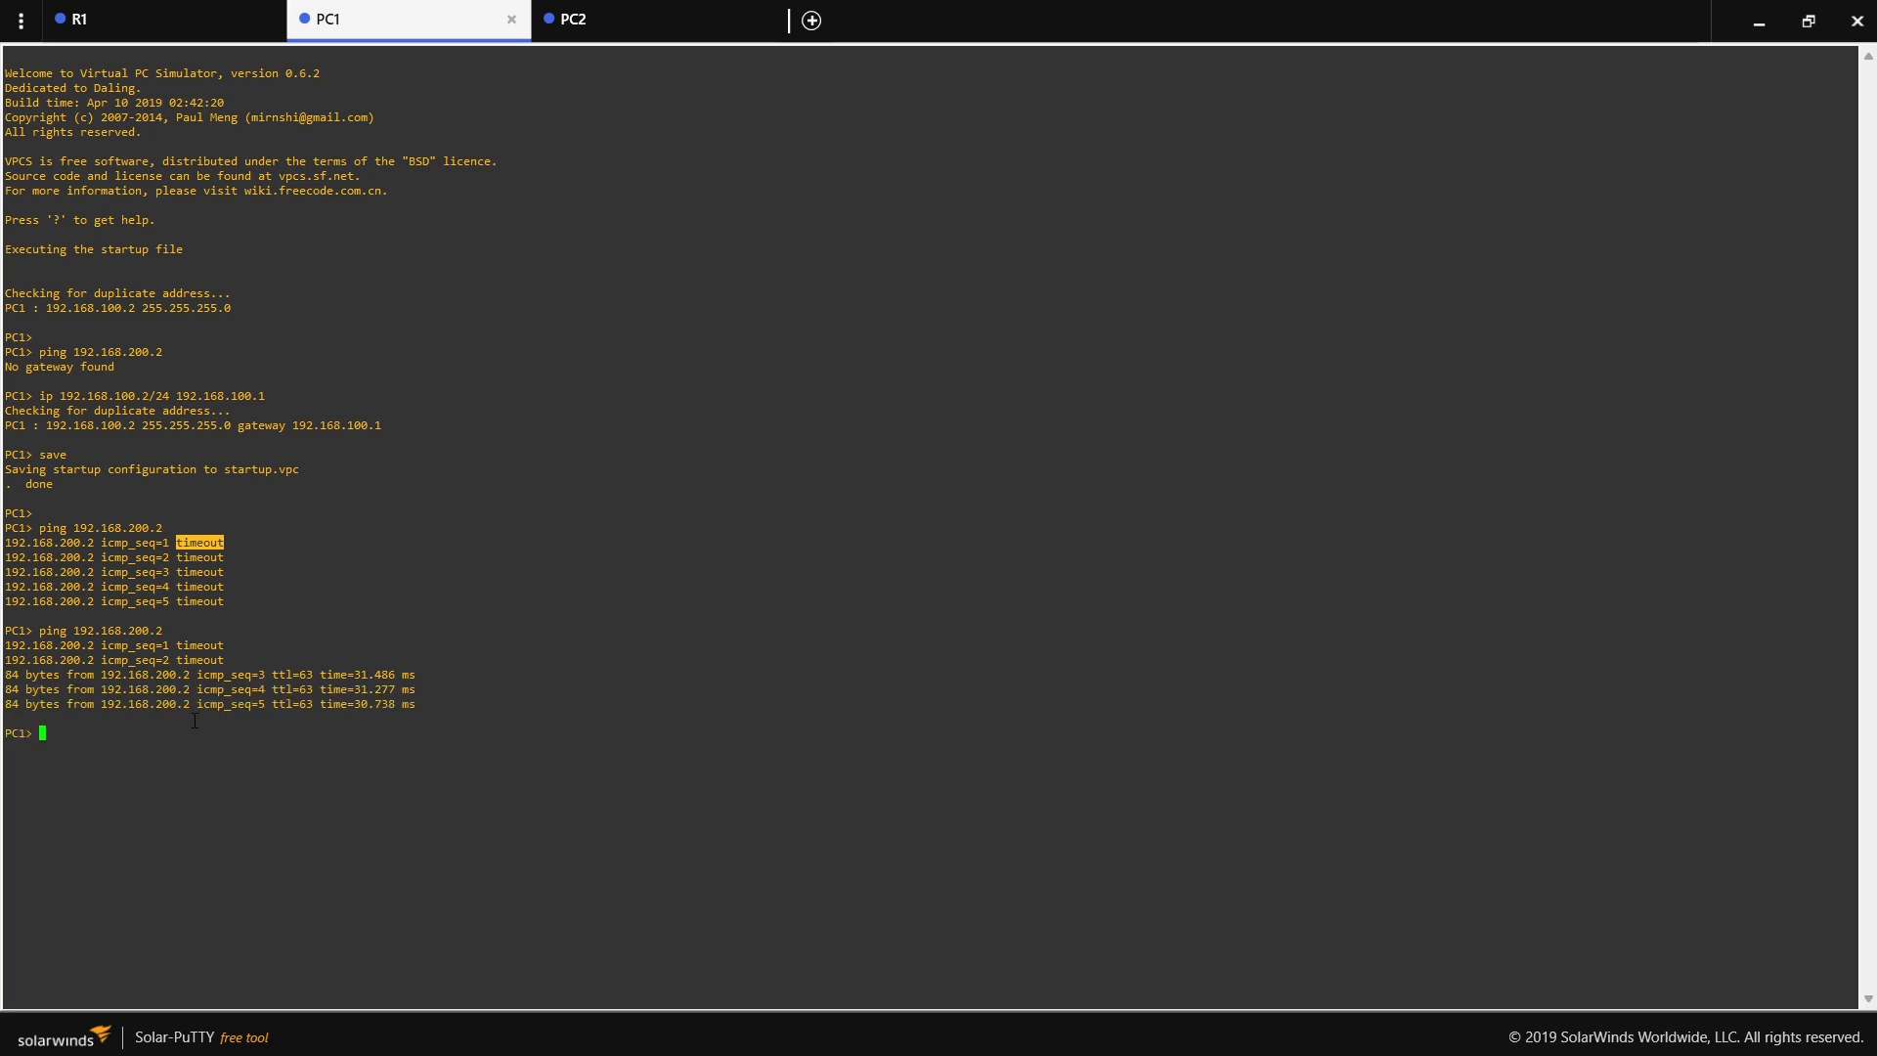
key("Up")
key("Return")
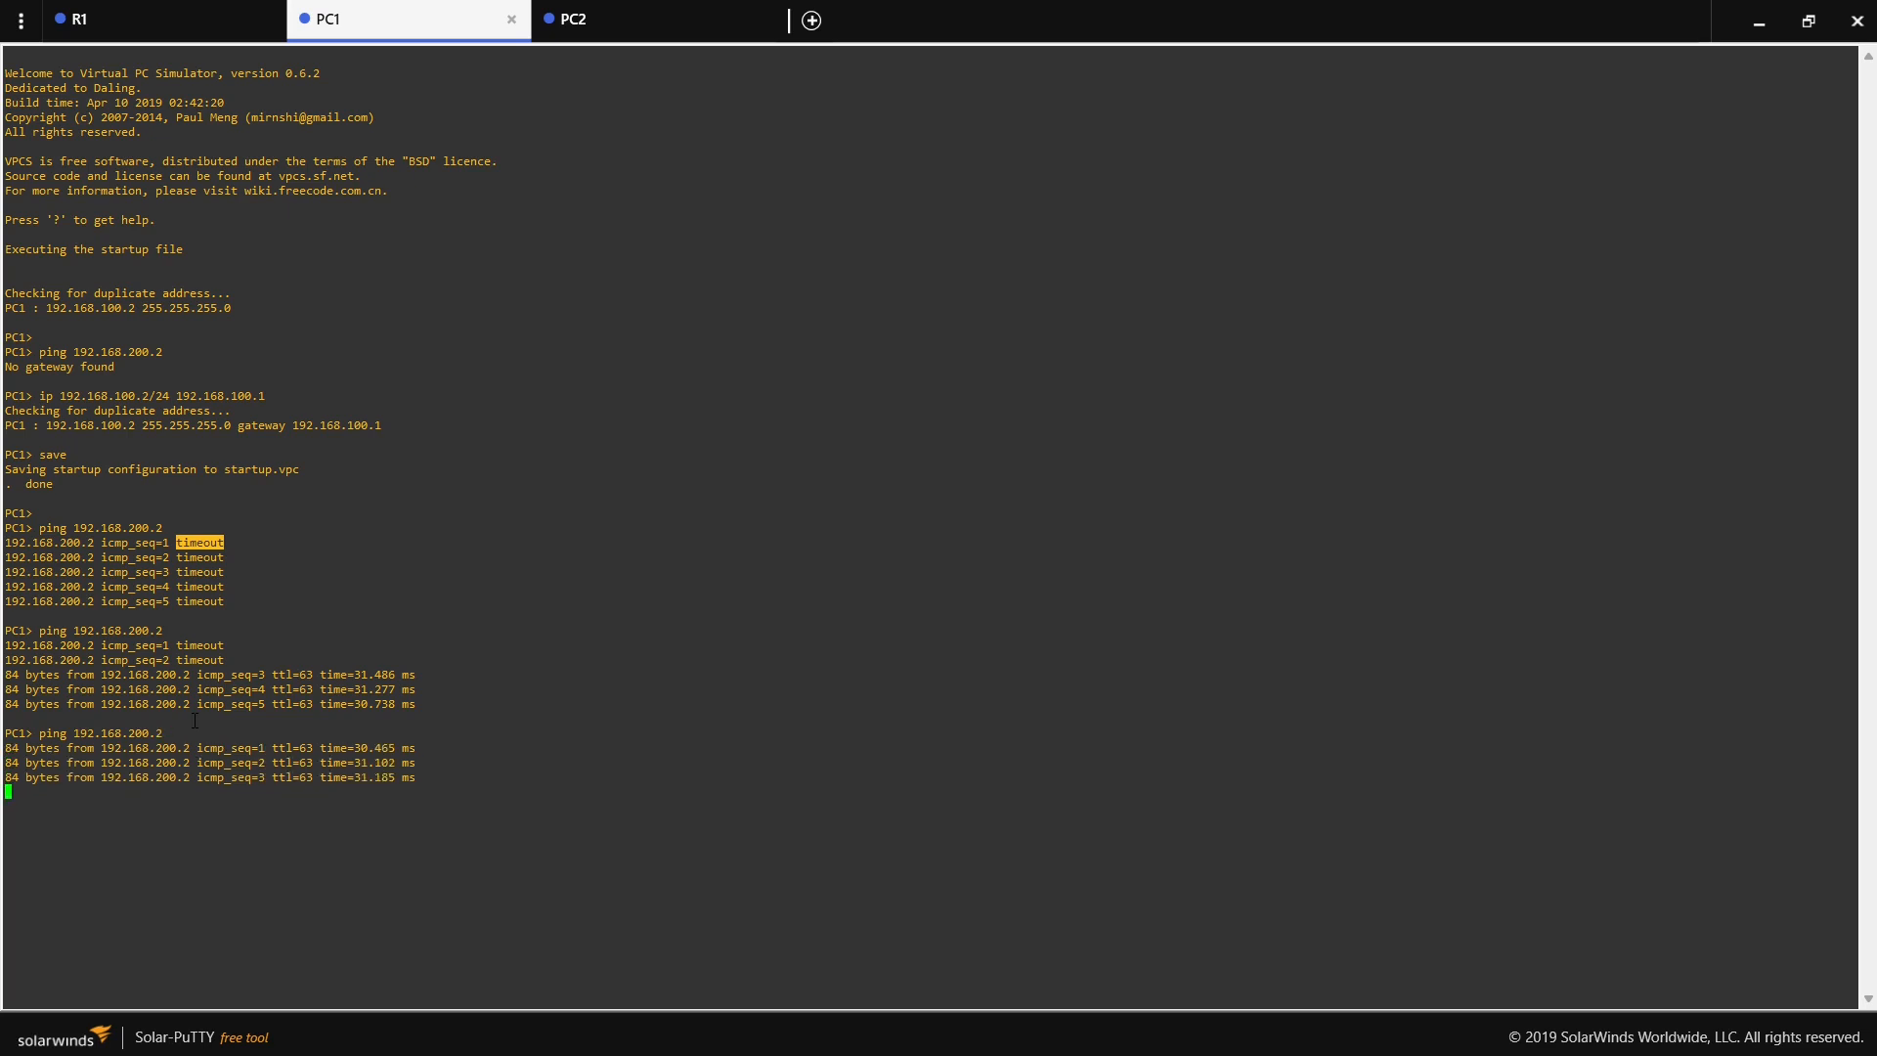
left_click(1759, 18)
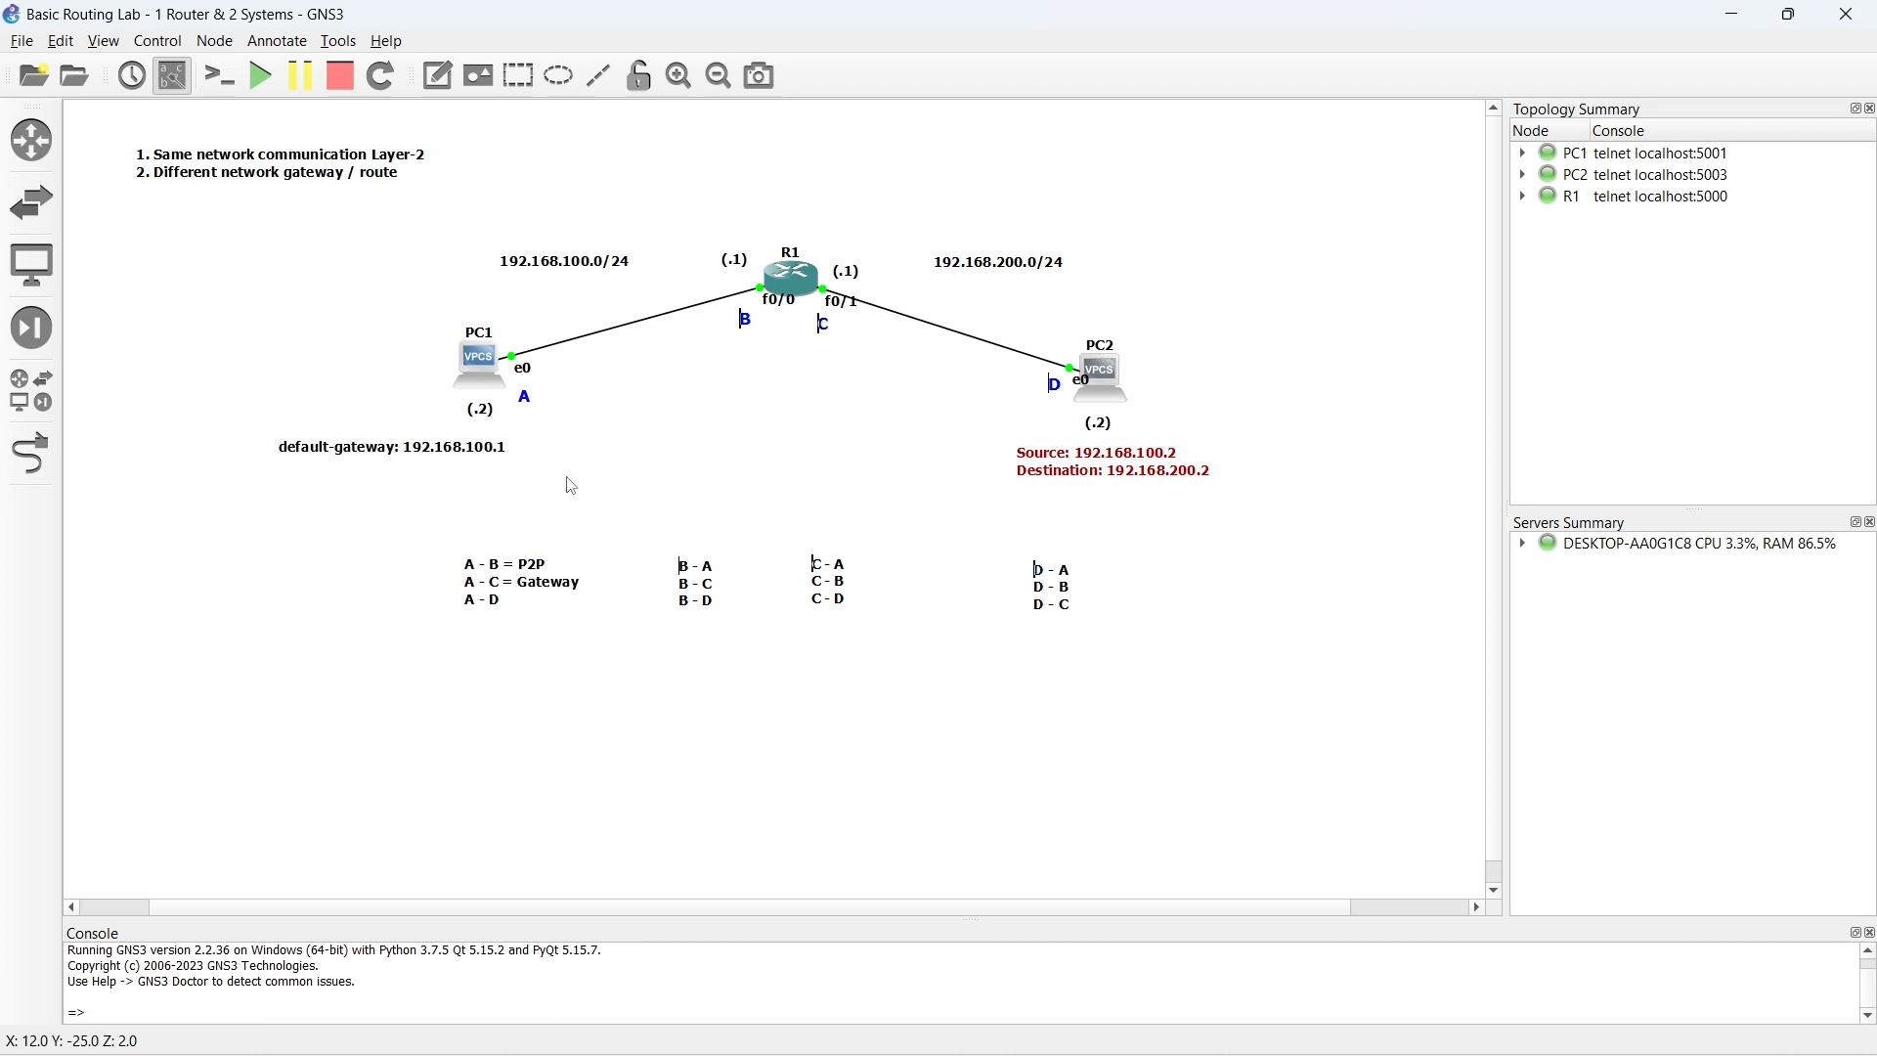
- Duplicate PC1's default-gateway note, place the copy beside PC2 and change its address to 192.168.200.1
right_click(403, 447)
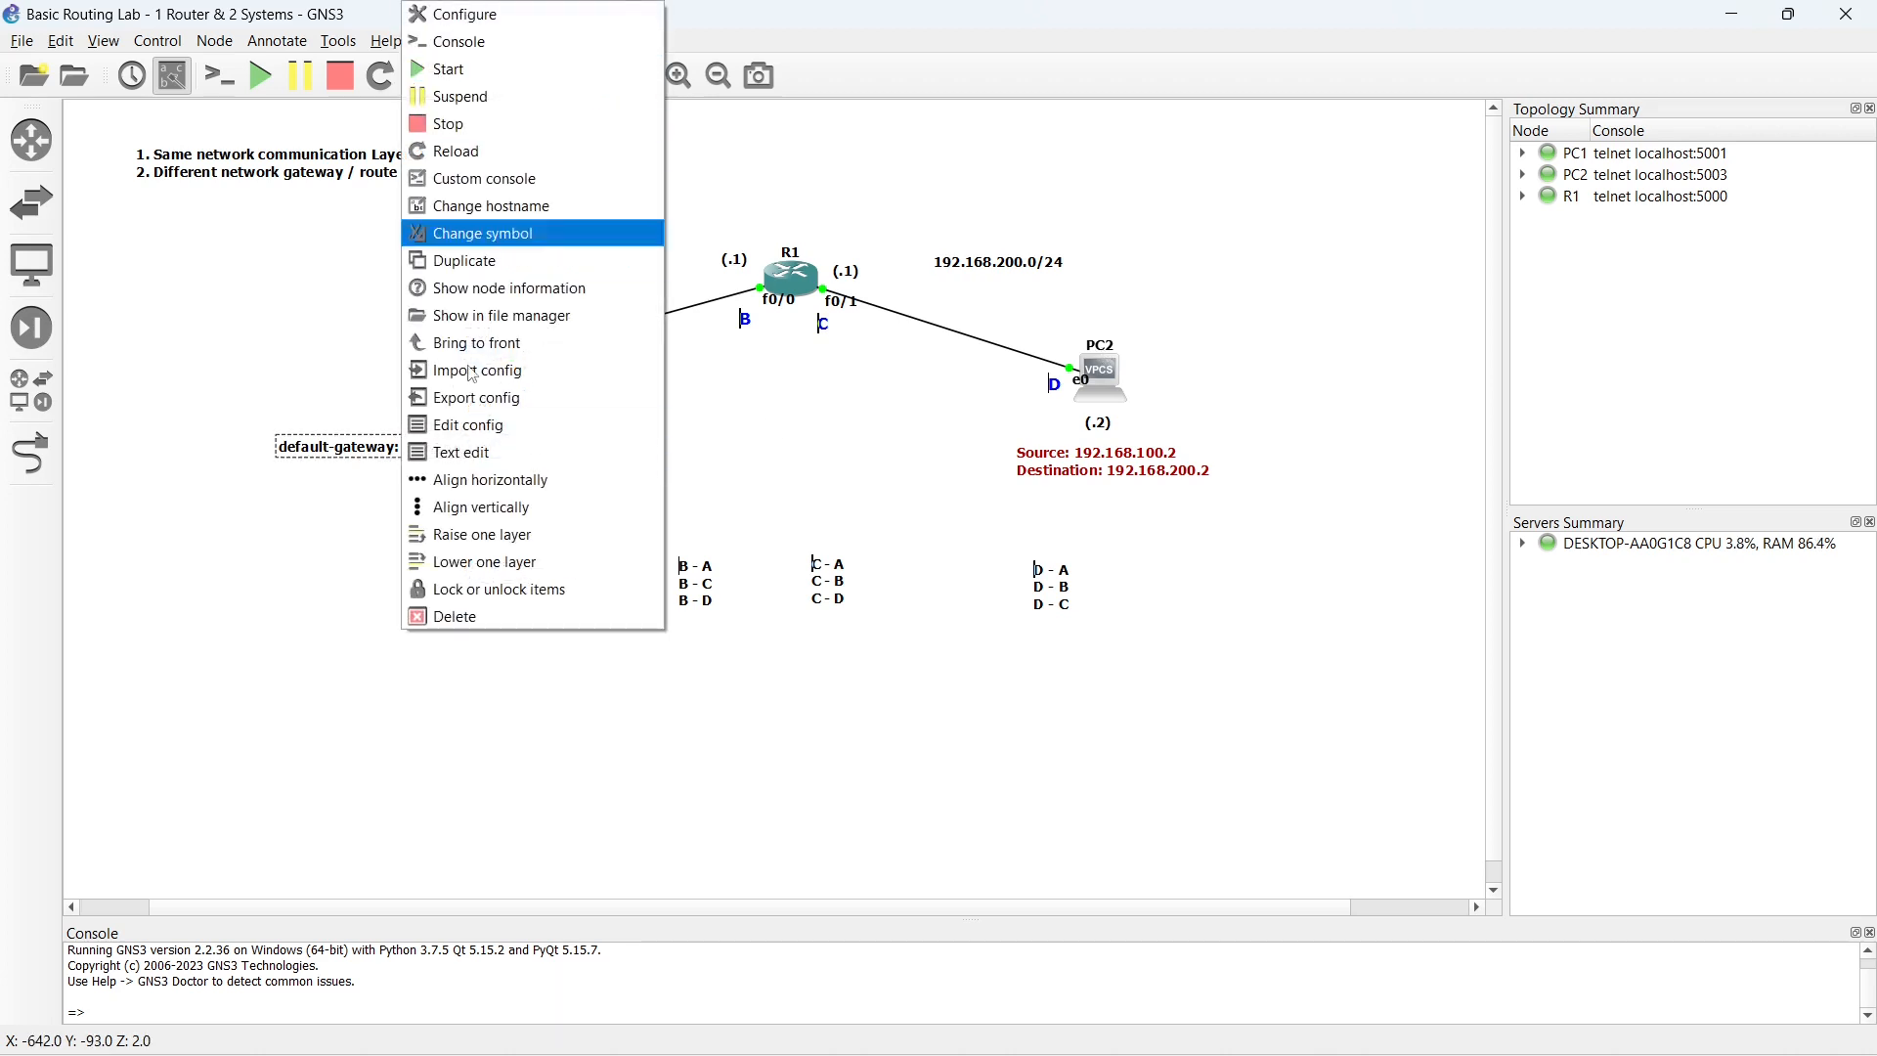
right_click(326, 455)
left_click(364, 458)
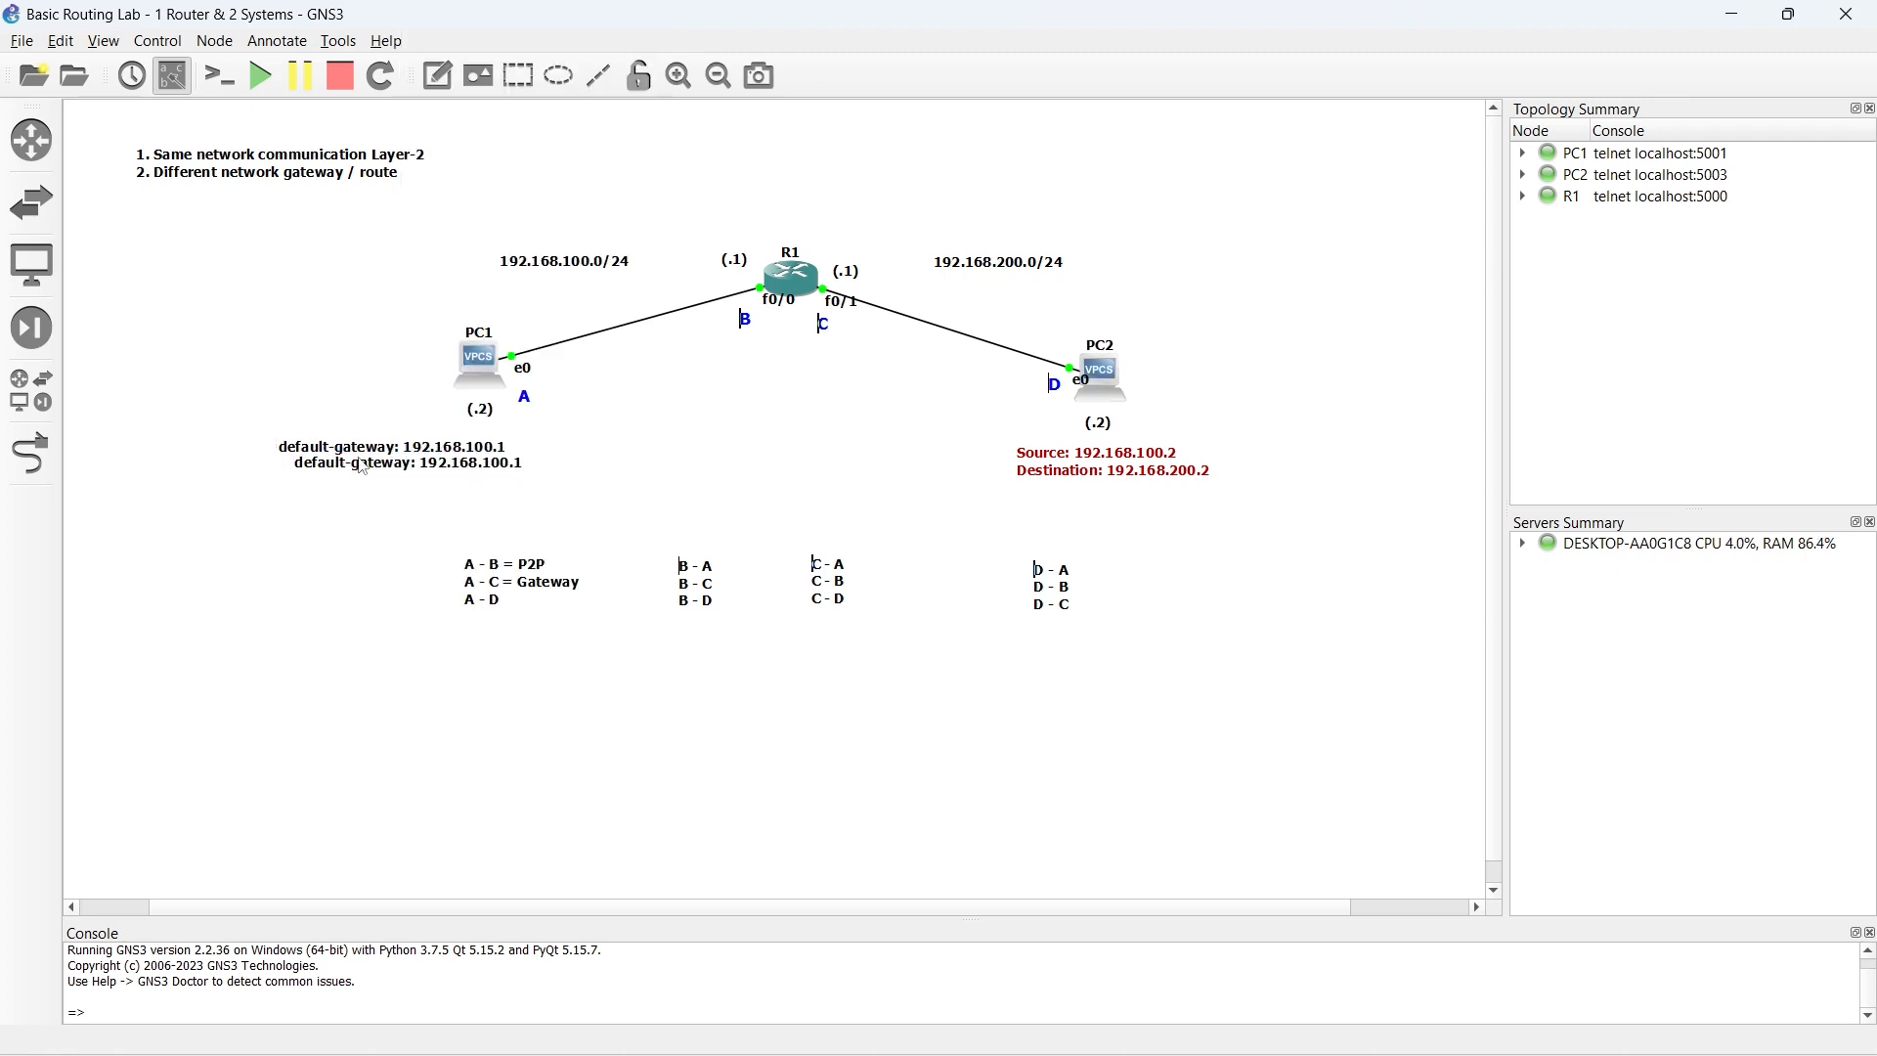
left_click_drag(371, 475, 1234, 431)
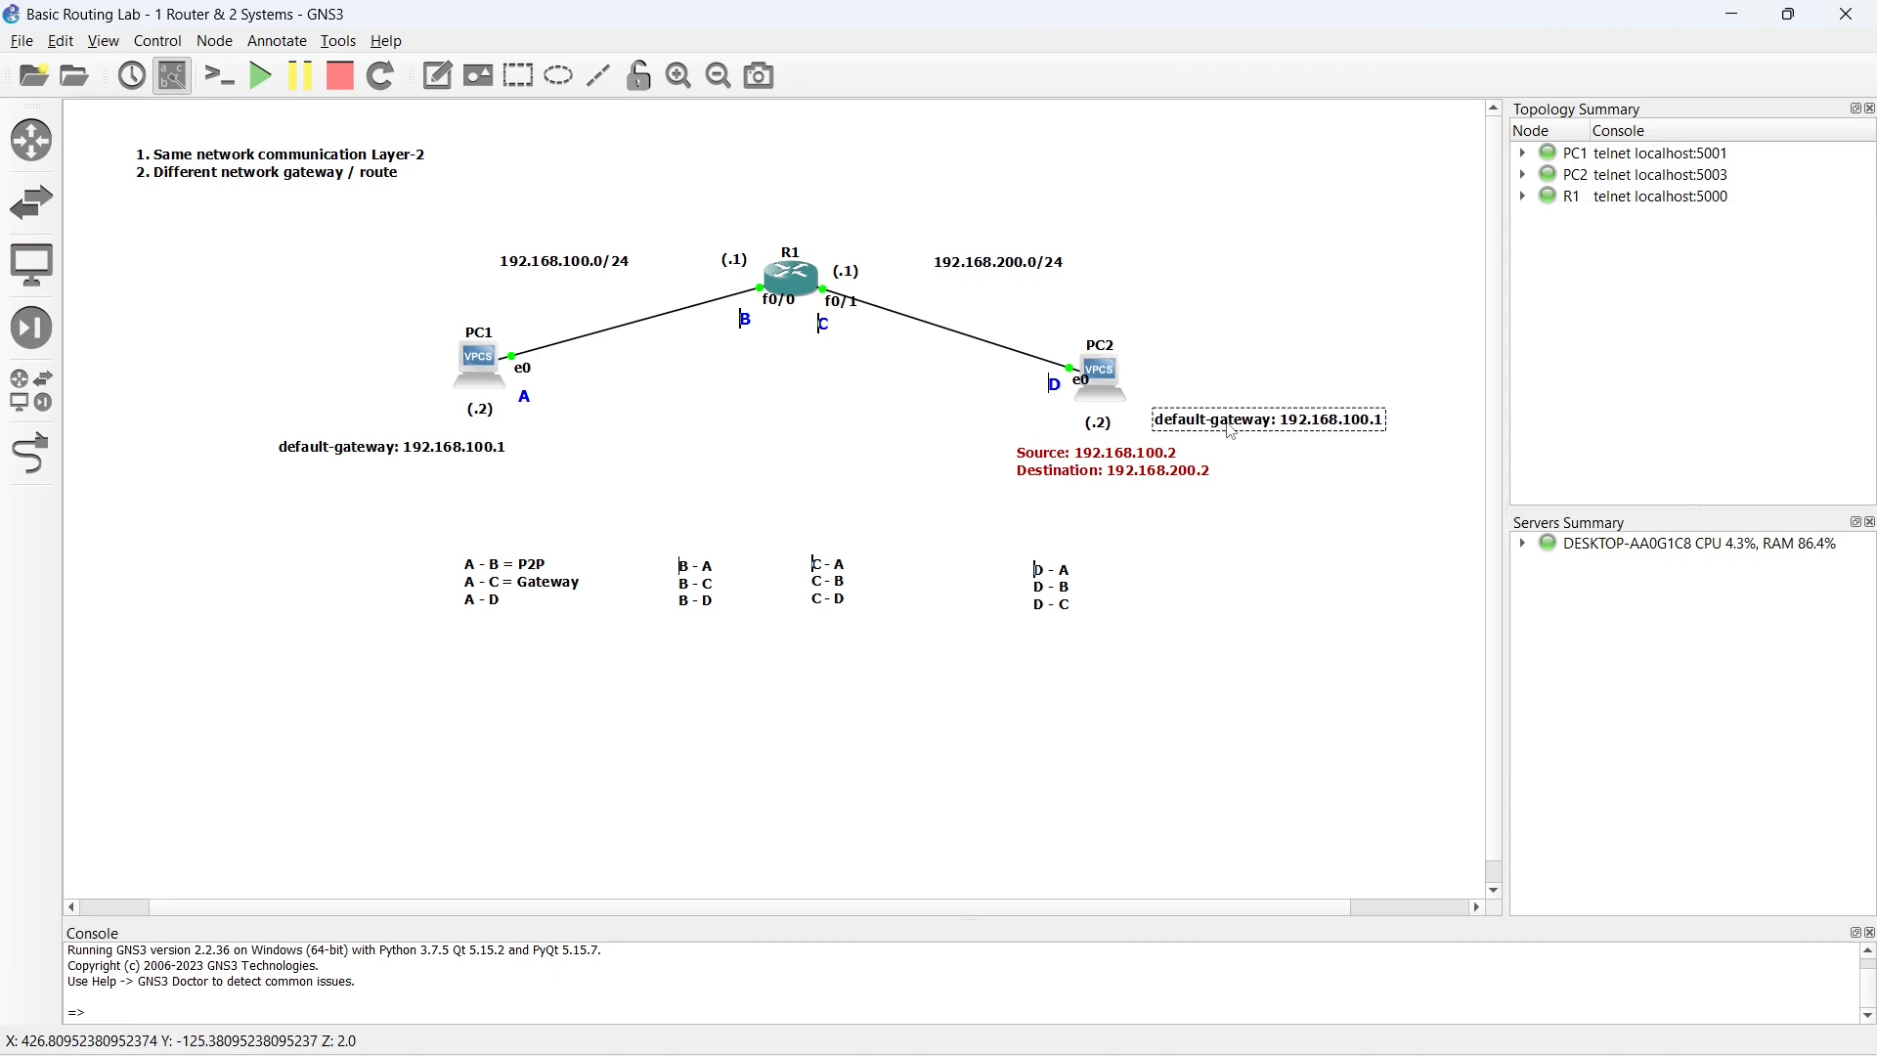
double_click(1346, 430)
left_click(1349, 427)
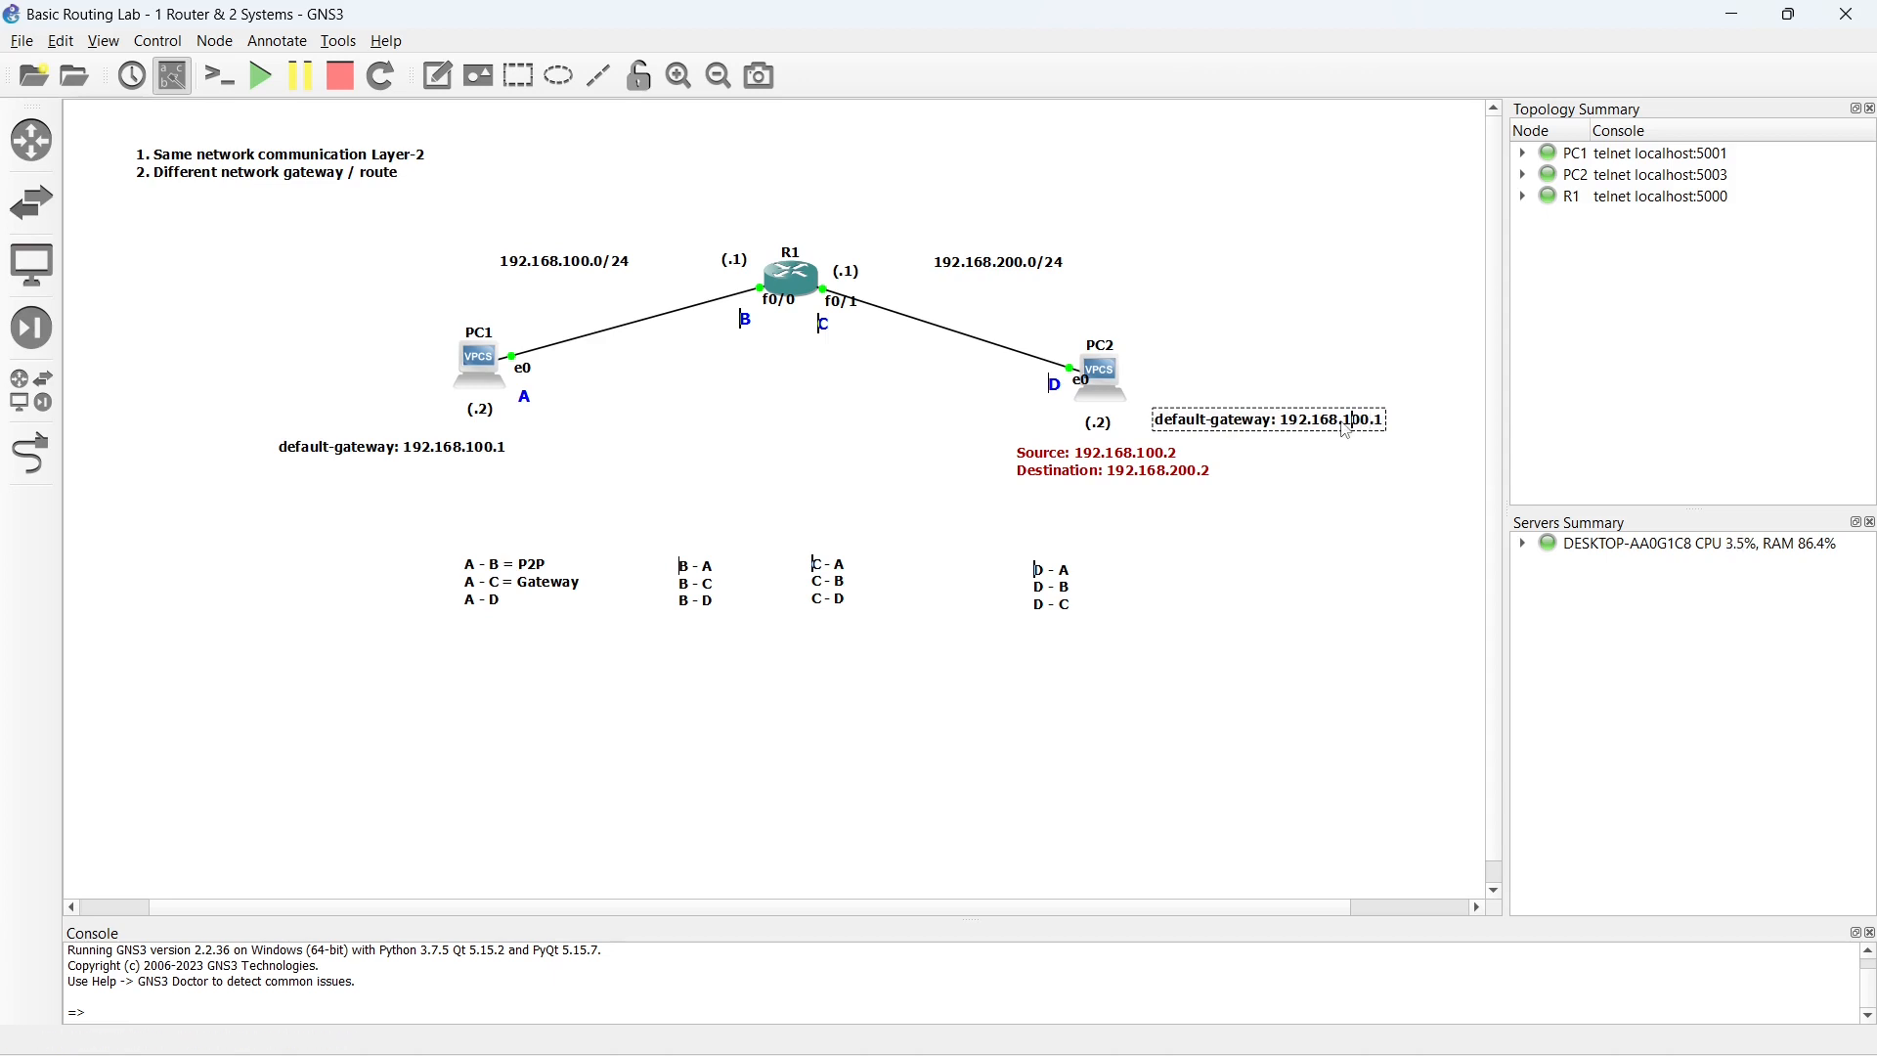
type("2")
left_click(1313, 494)
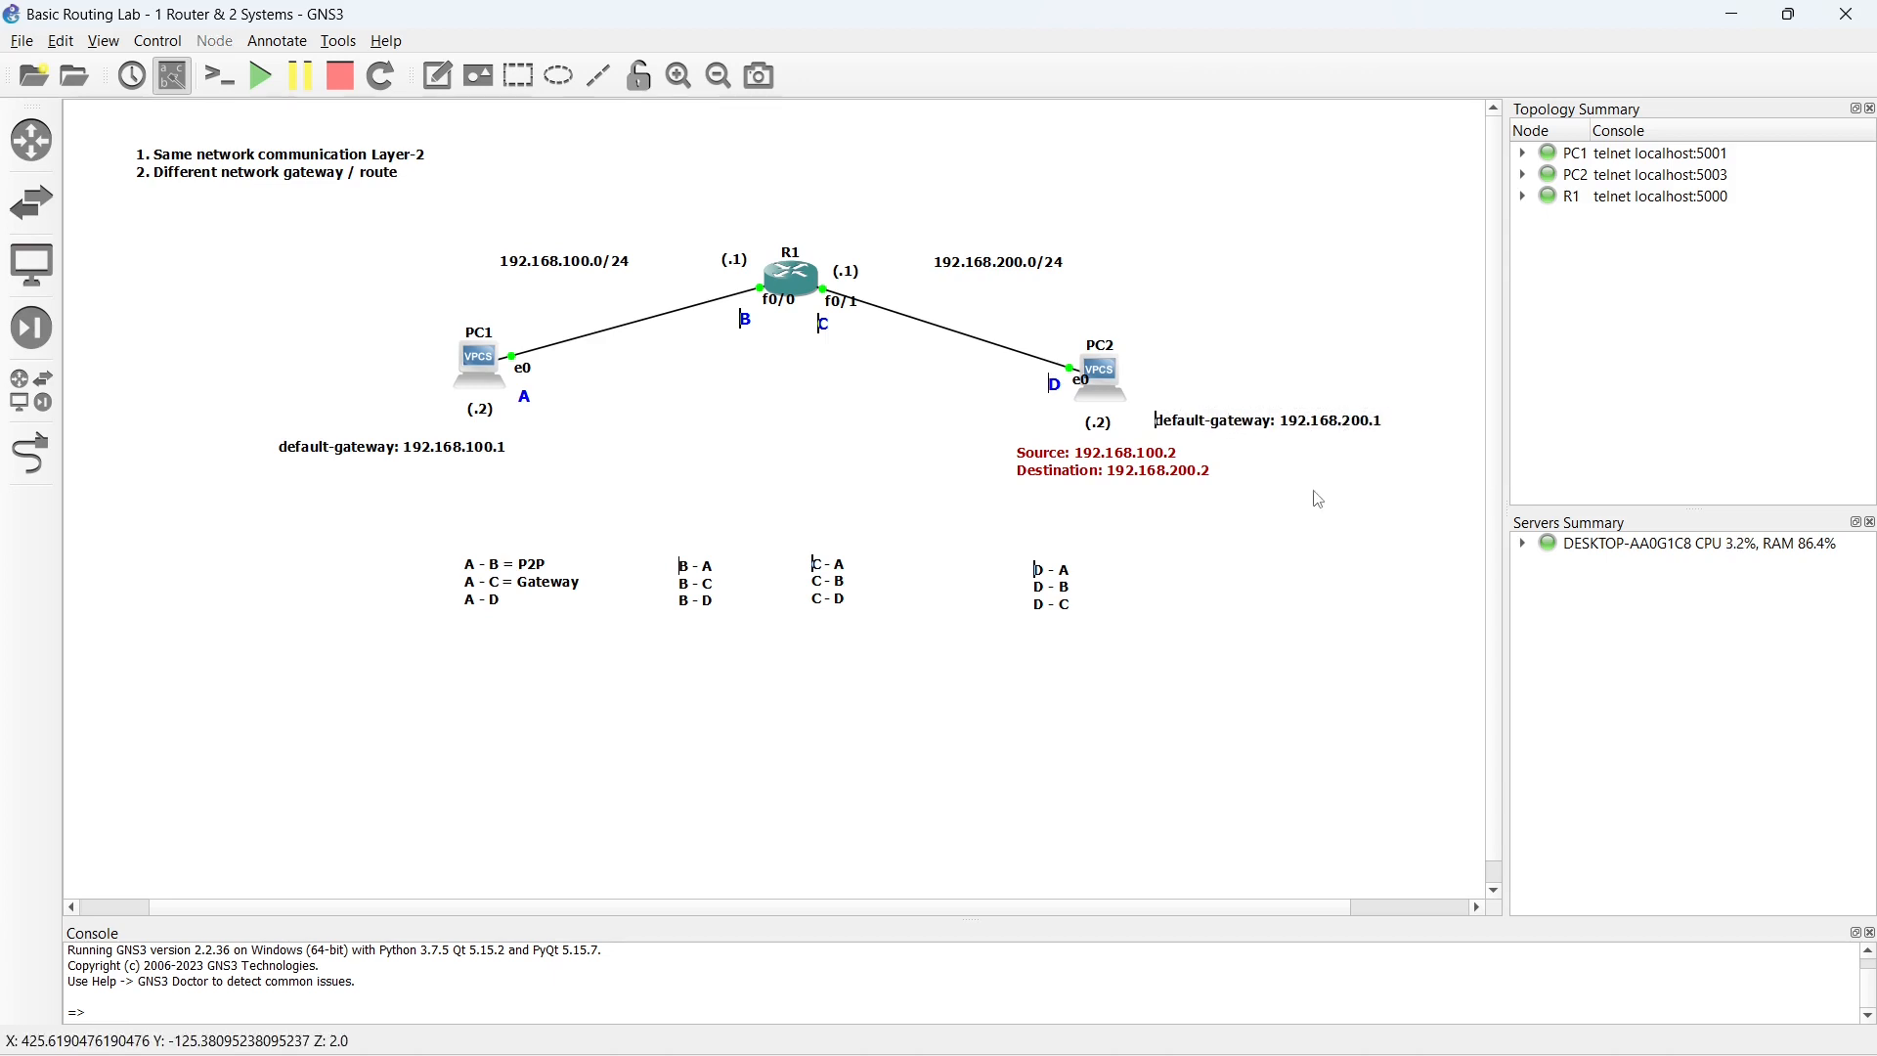
- Edit the red packet note under PC2 to read Source: 192.168.200.2 and Destination: 192.168.100.2
left_click(1084, 473)
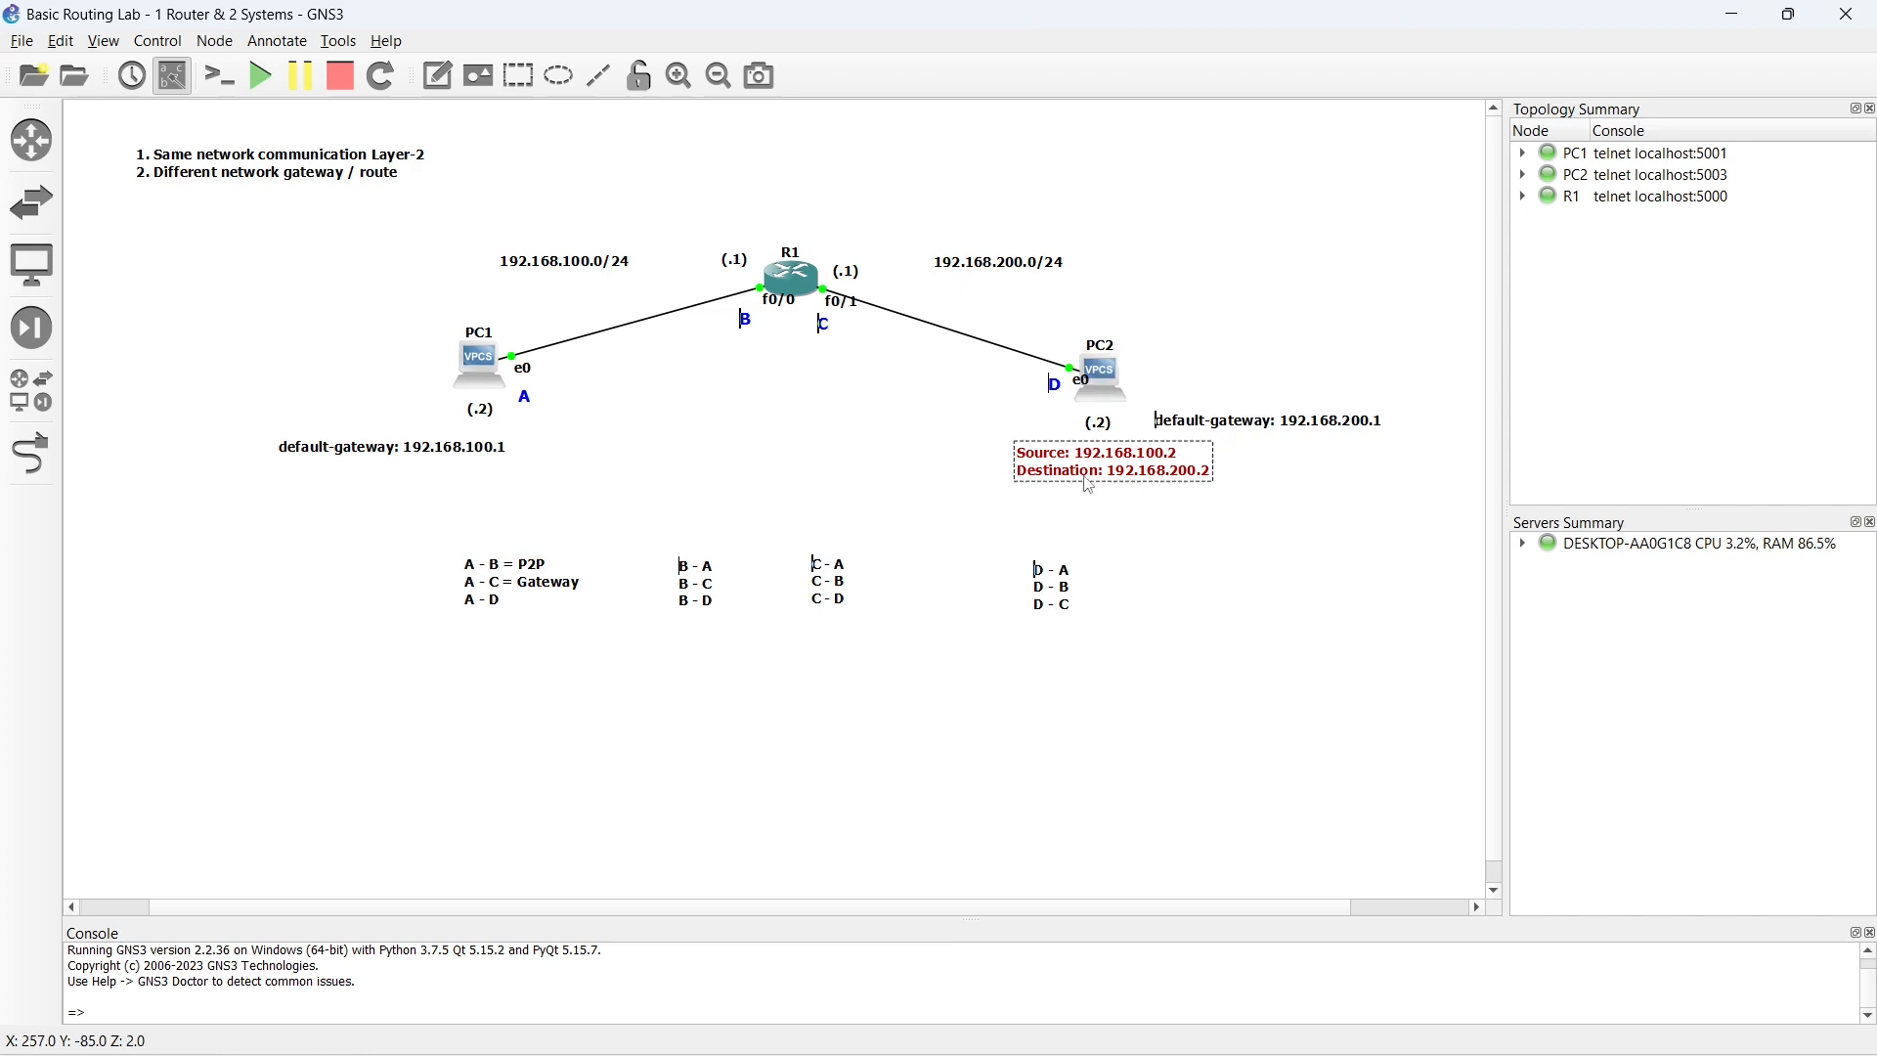
left_click_drag(1066, 454, 1025, 467)
left_click(1150, 455)
key("BackSpace")
type("2")
left_click(1173, 526)
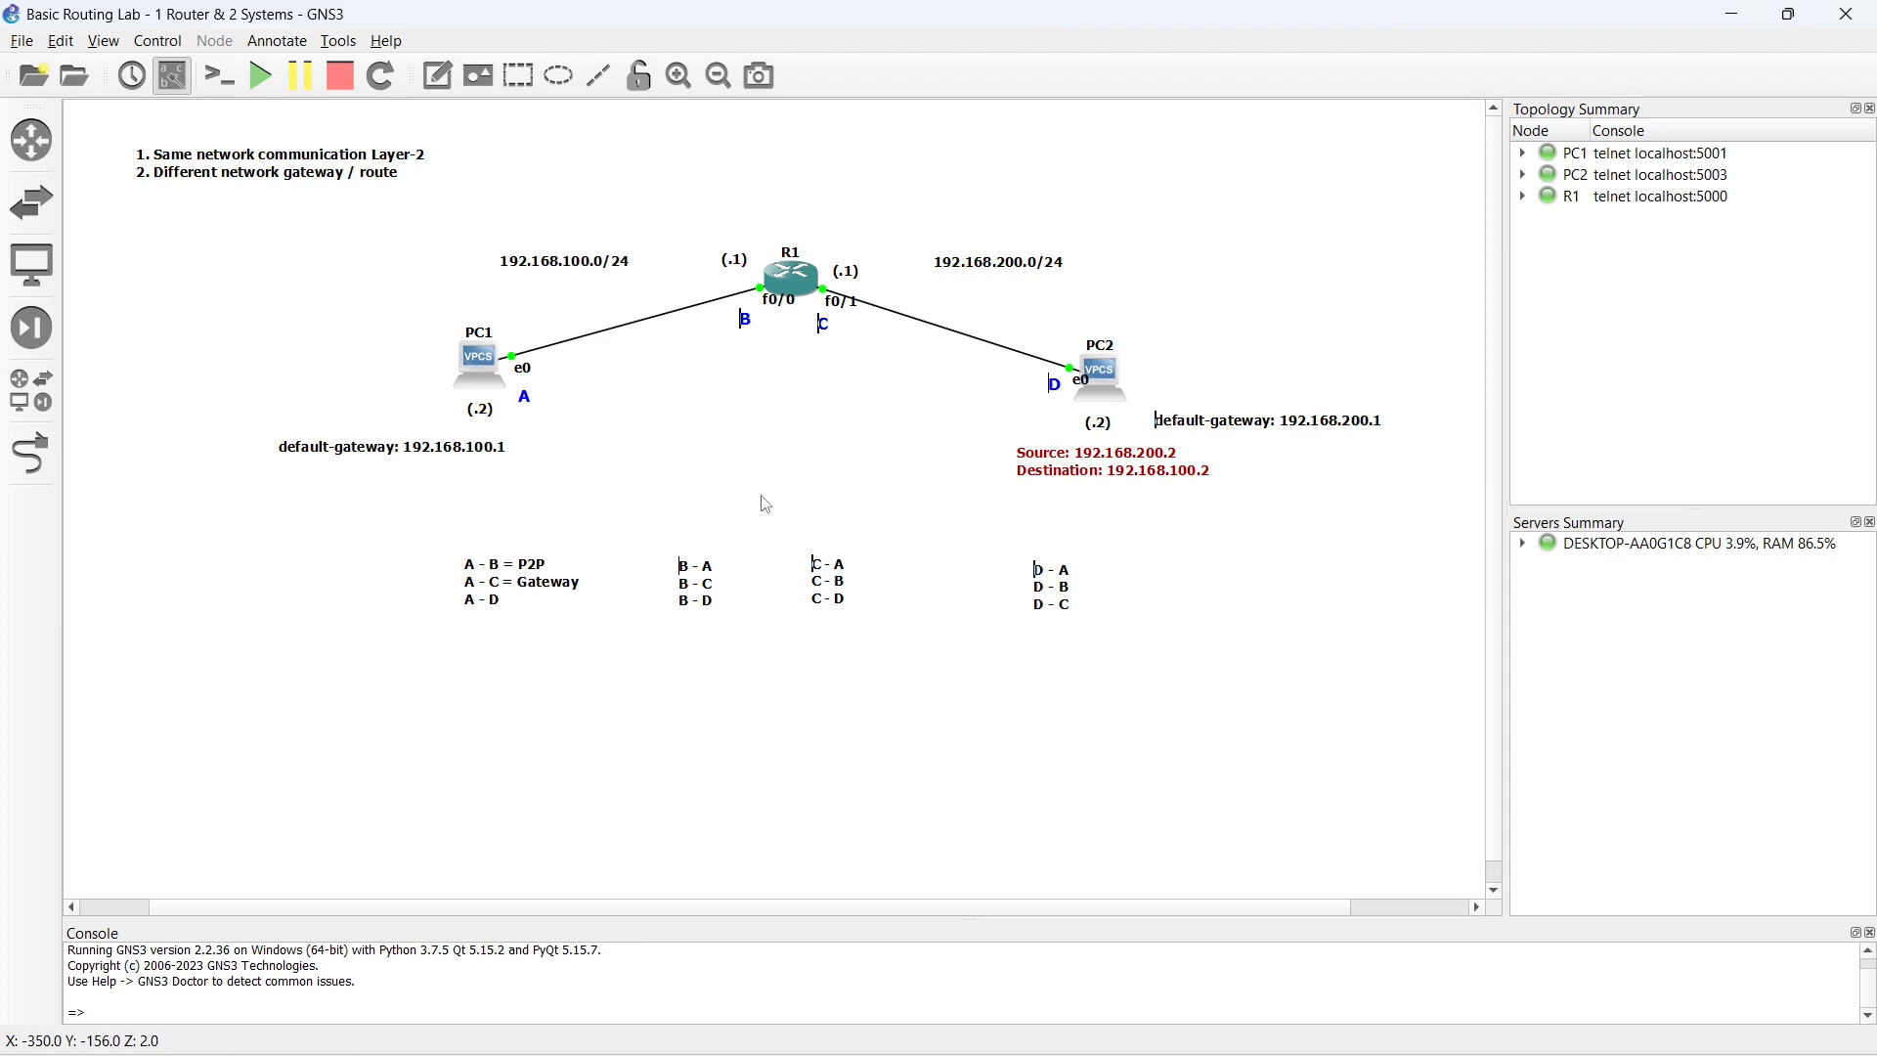
- Move the red source/destination note from PC2 to R1 and on to below PC1's default-gateway note
left_click_drag(1103, 469, 813, 363)
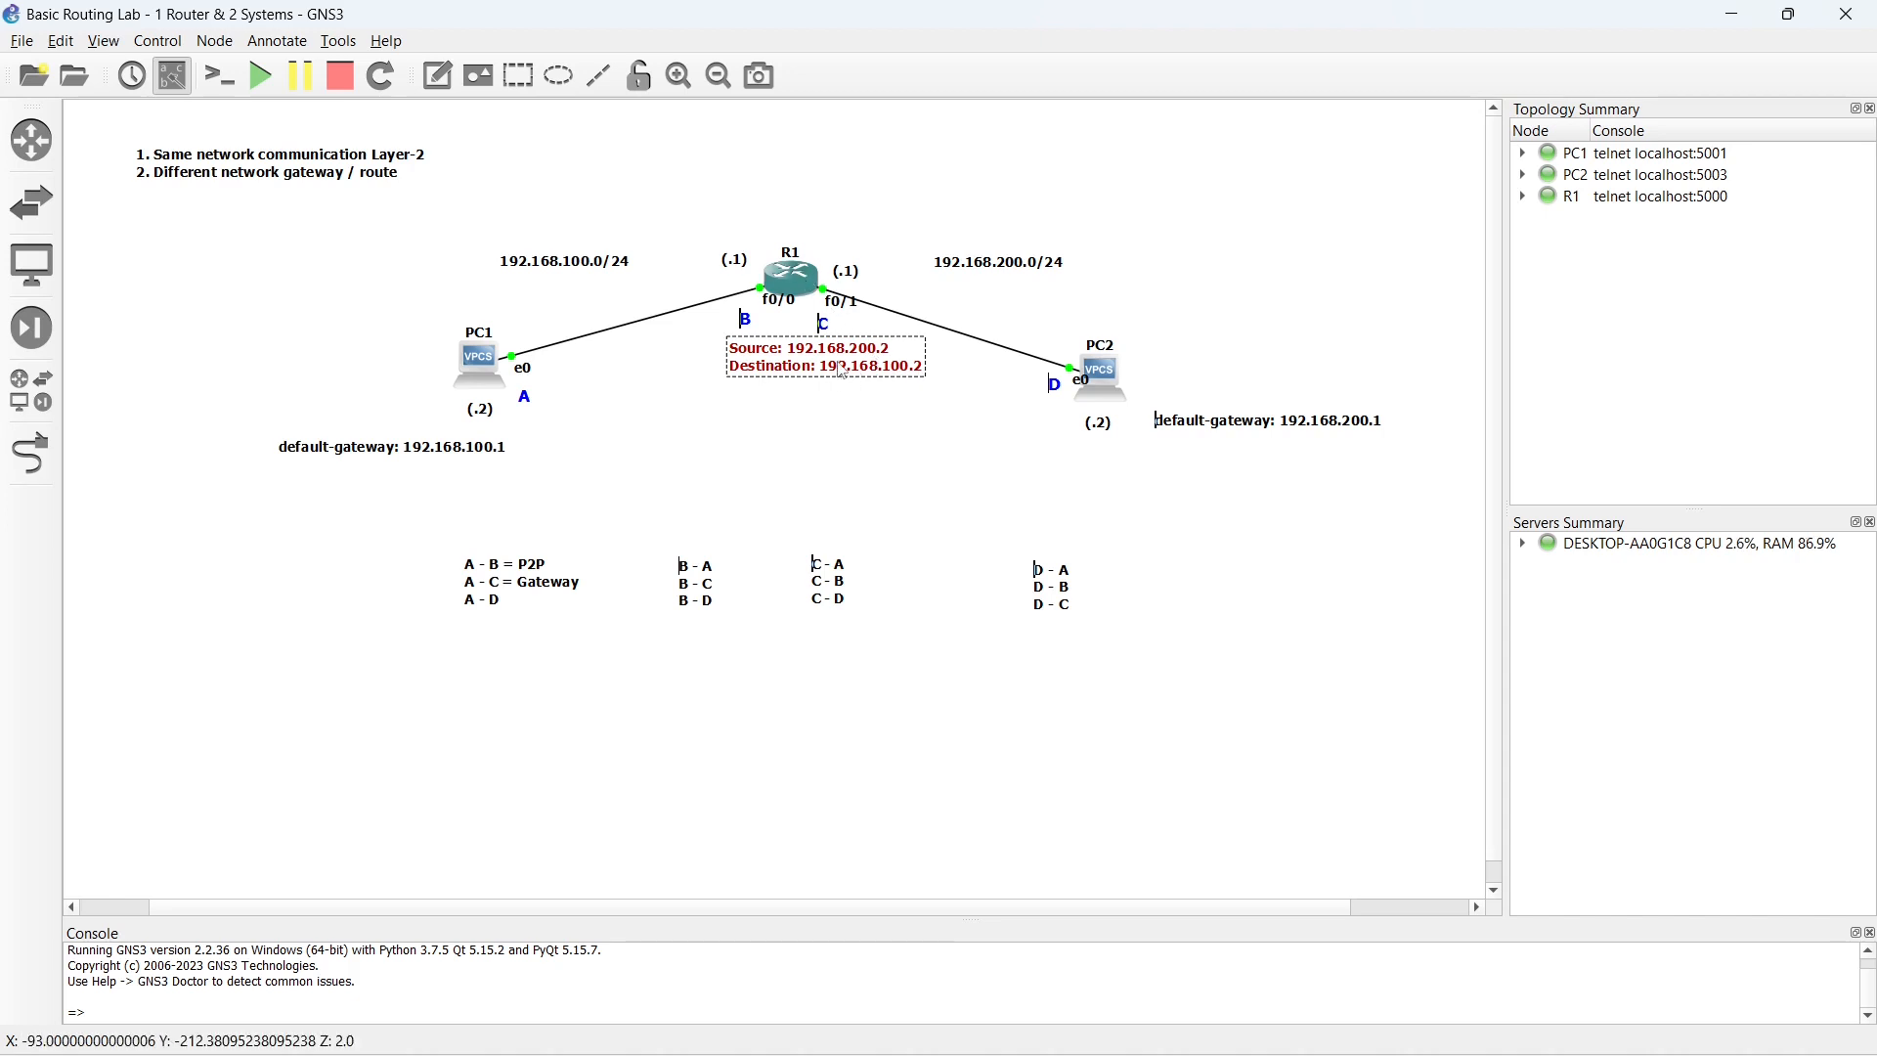
left_click_drag(826, 367, 466, 491)
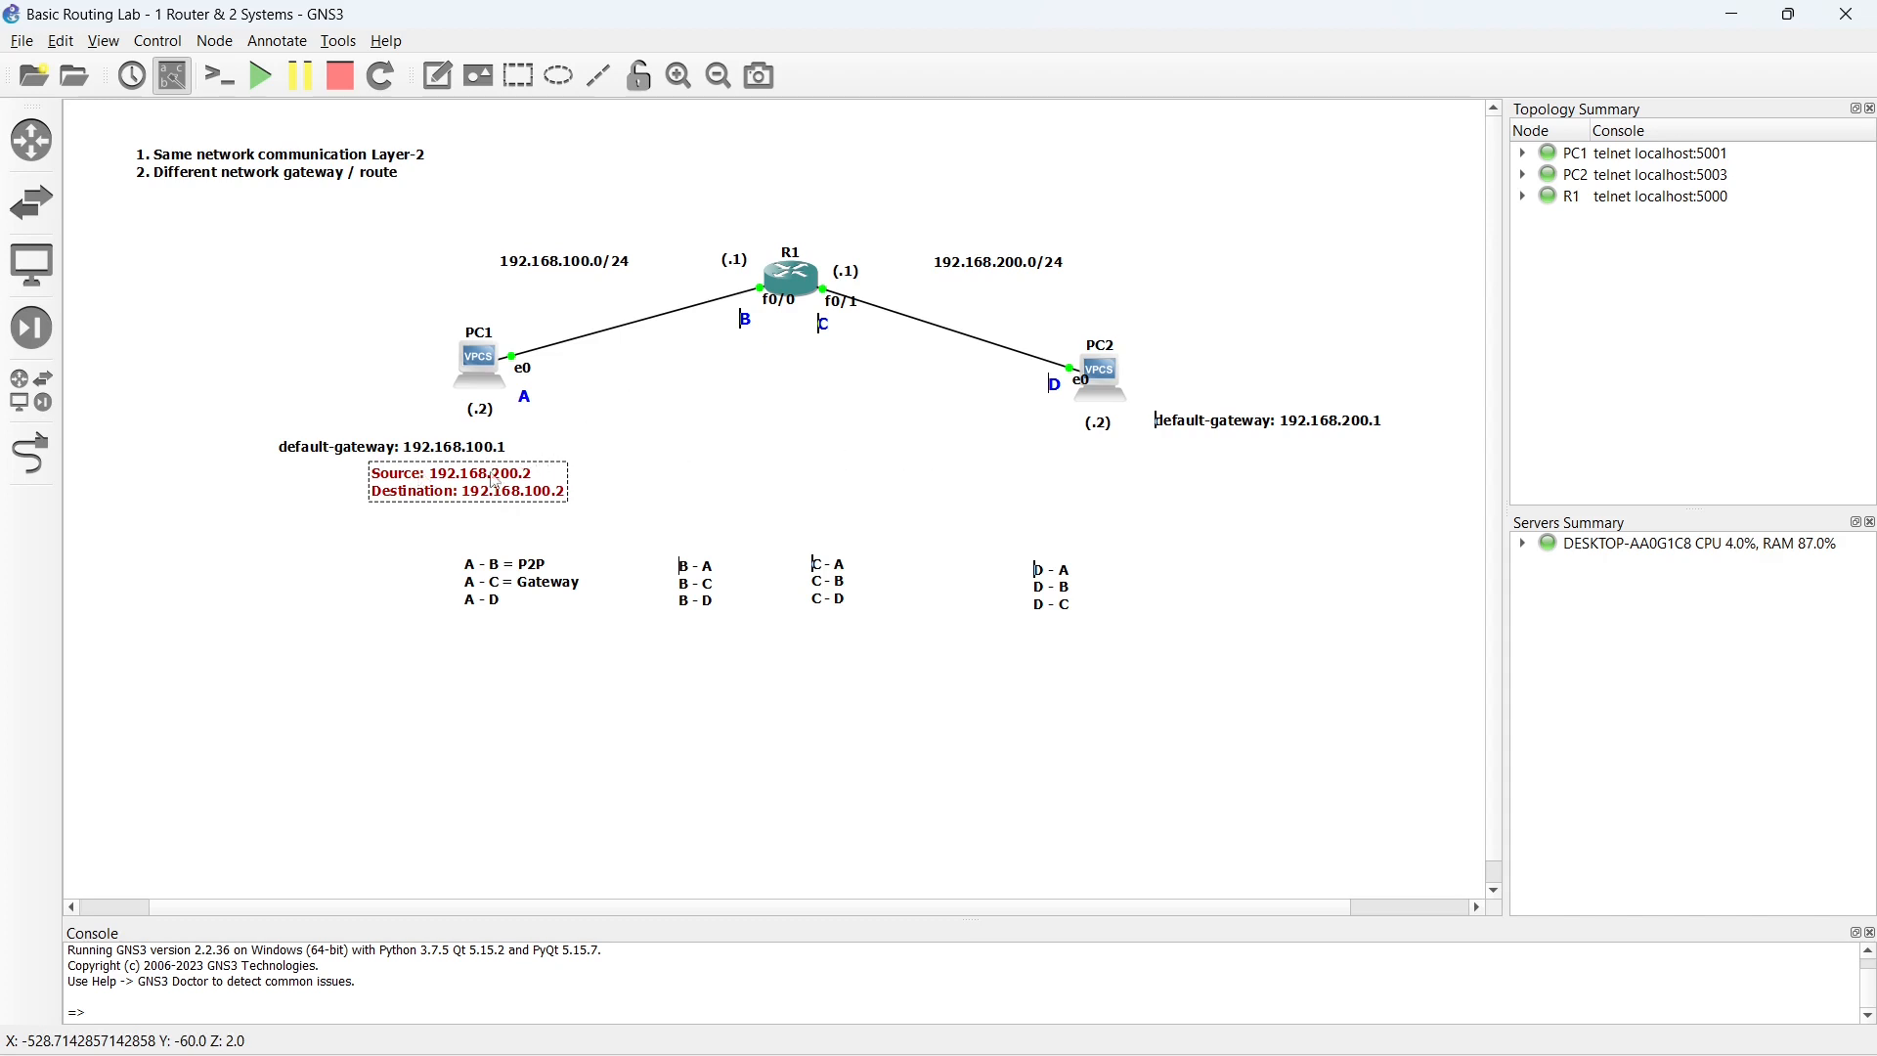
mouse_move(486, 485)
left_mouse_down()
mouse_move(463, 489)
mouse_move(480, 495)
left_mouse_up()
- Complete the last line of the A list as "A - D = Gateway" and shift the A and B lists to the left
double_click(518, 601)
left_click(518, 604)
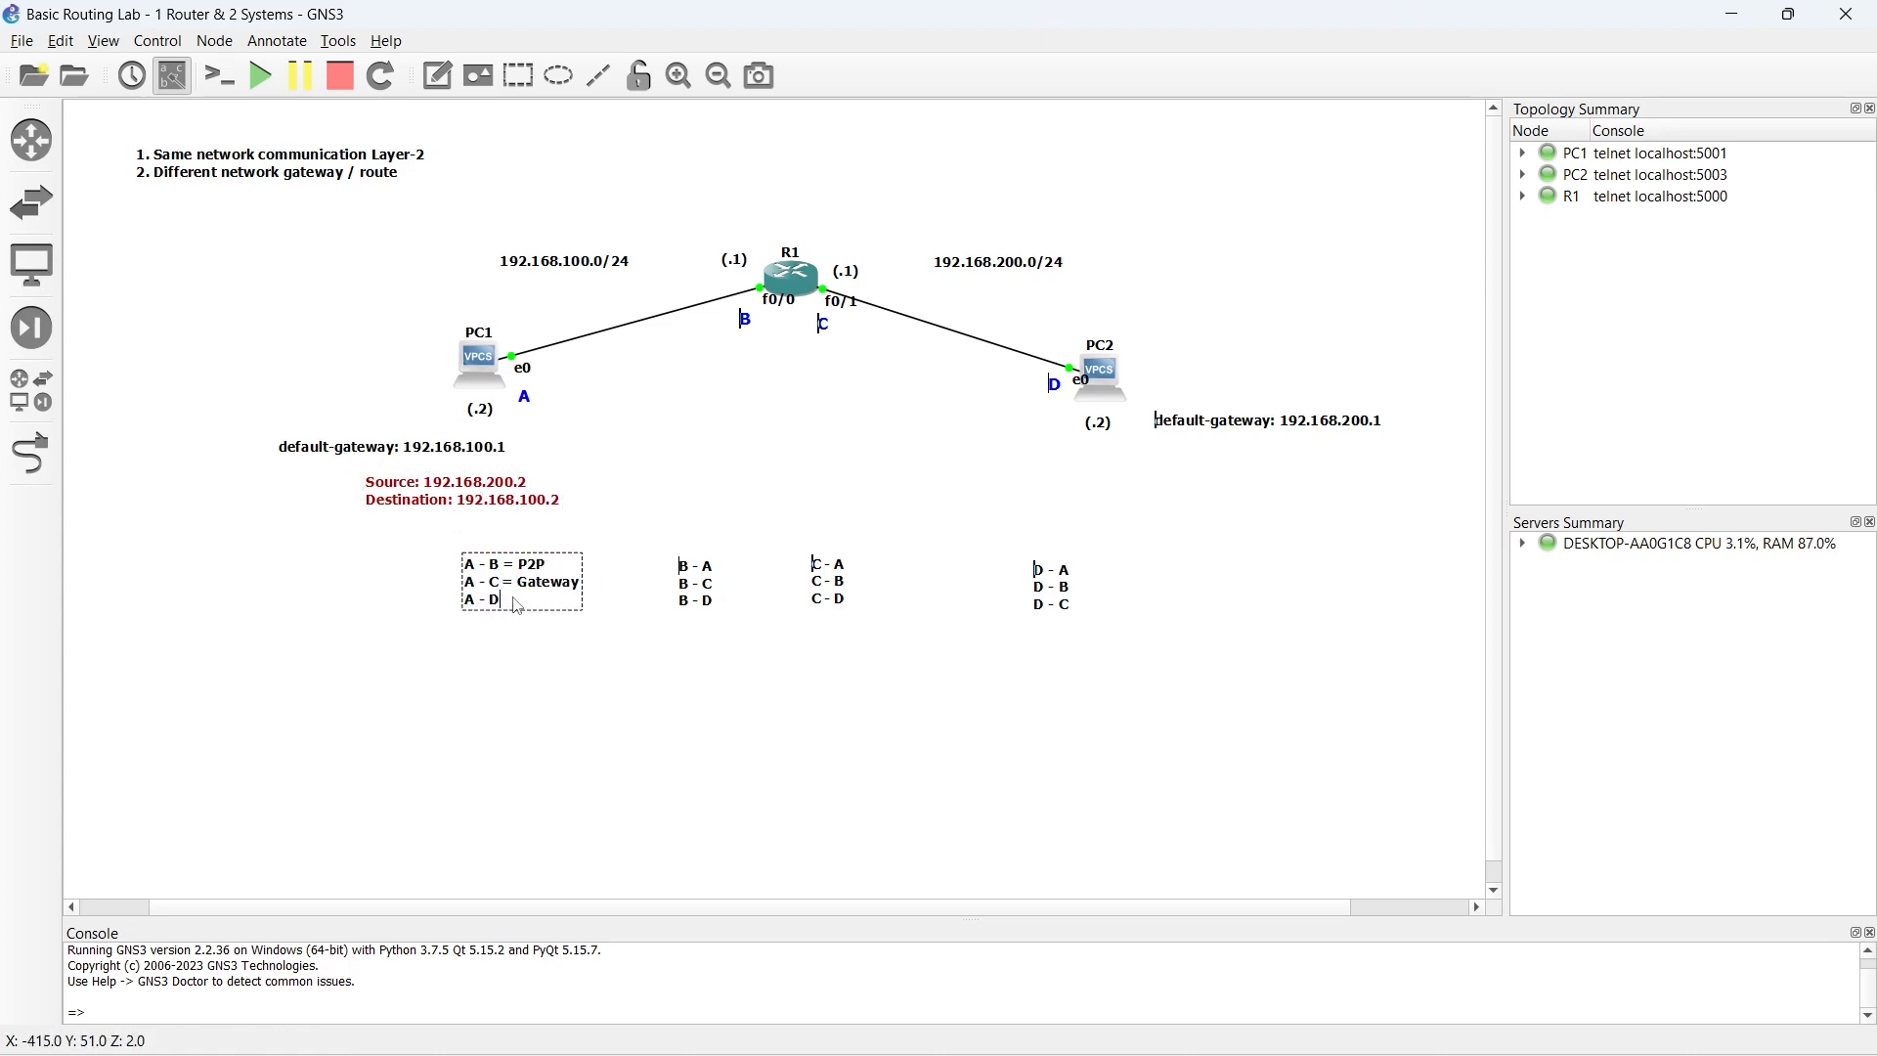
type("= Gateway")
left_click(587, 693)
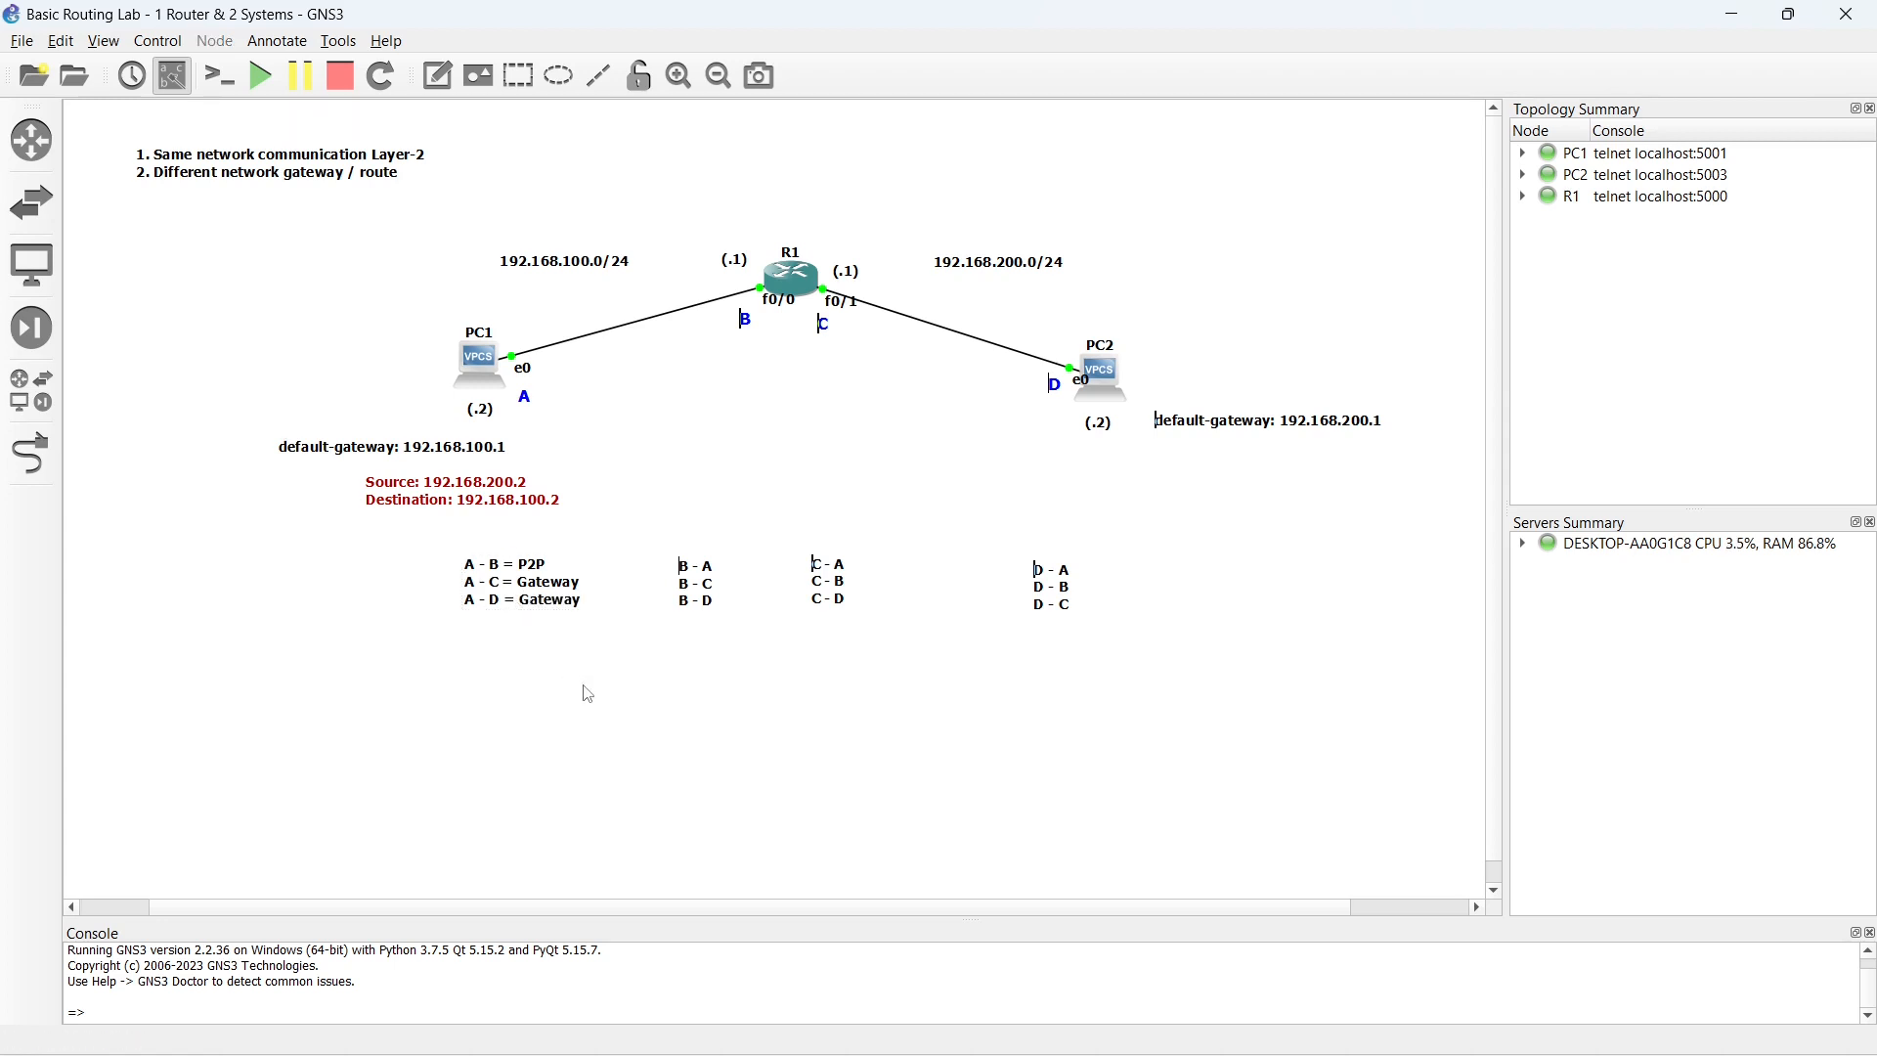
left_click_drag(518, 587, 297, 600)
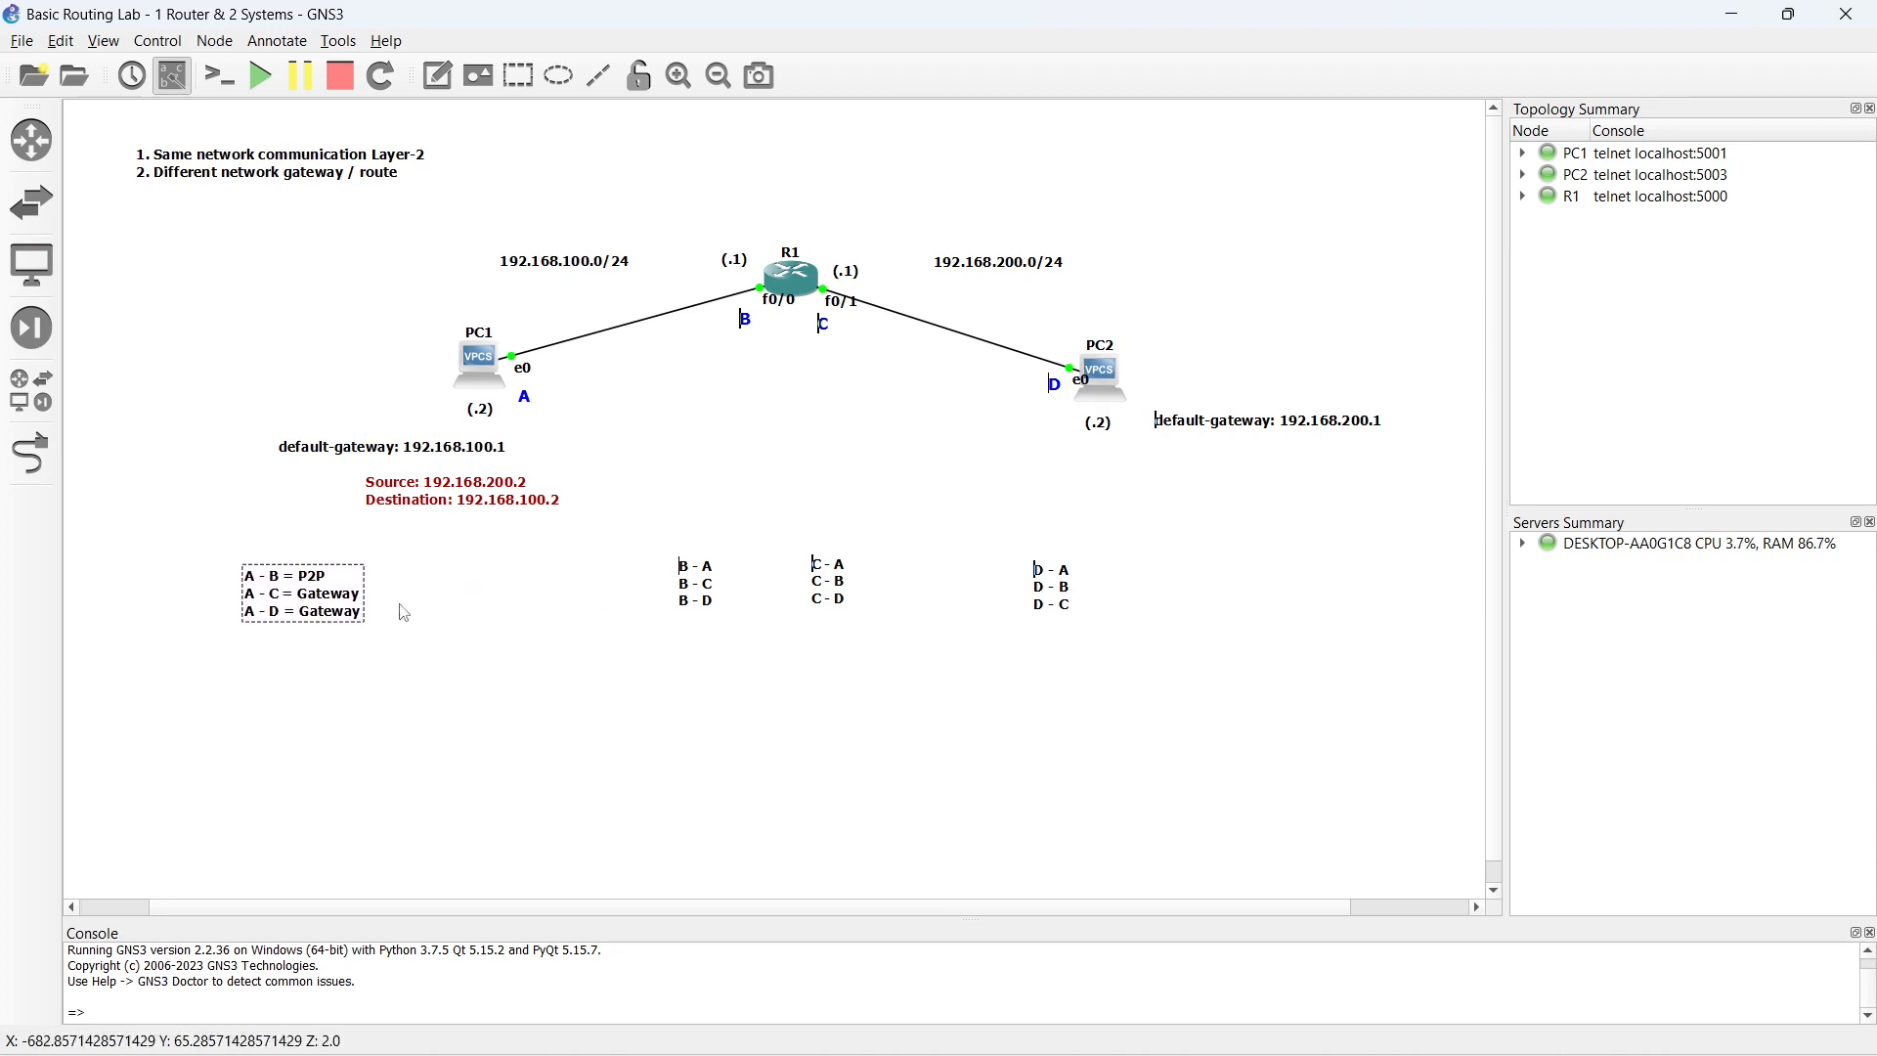
left_click_drag(706, 592, 666, 592)
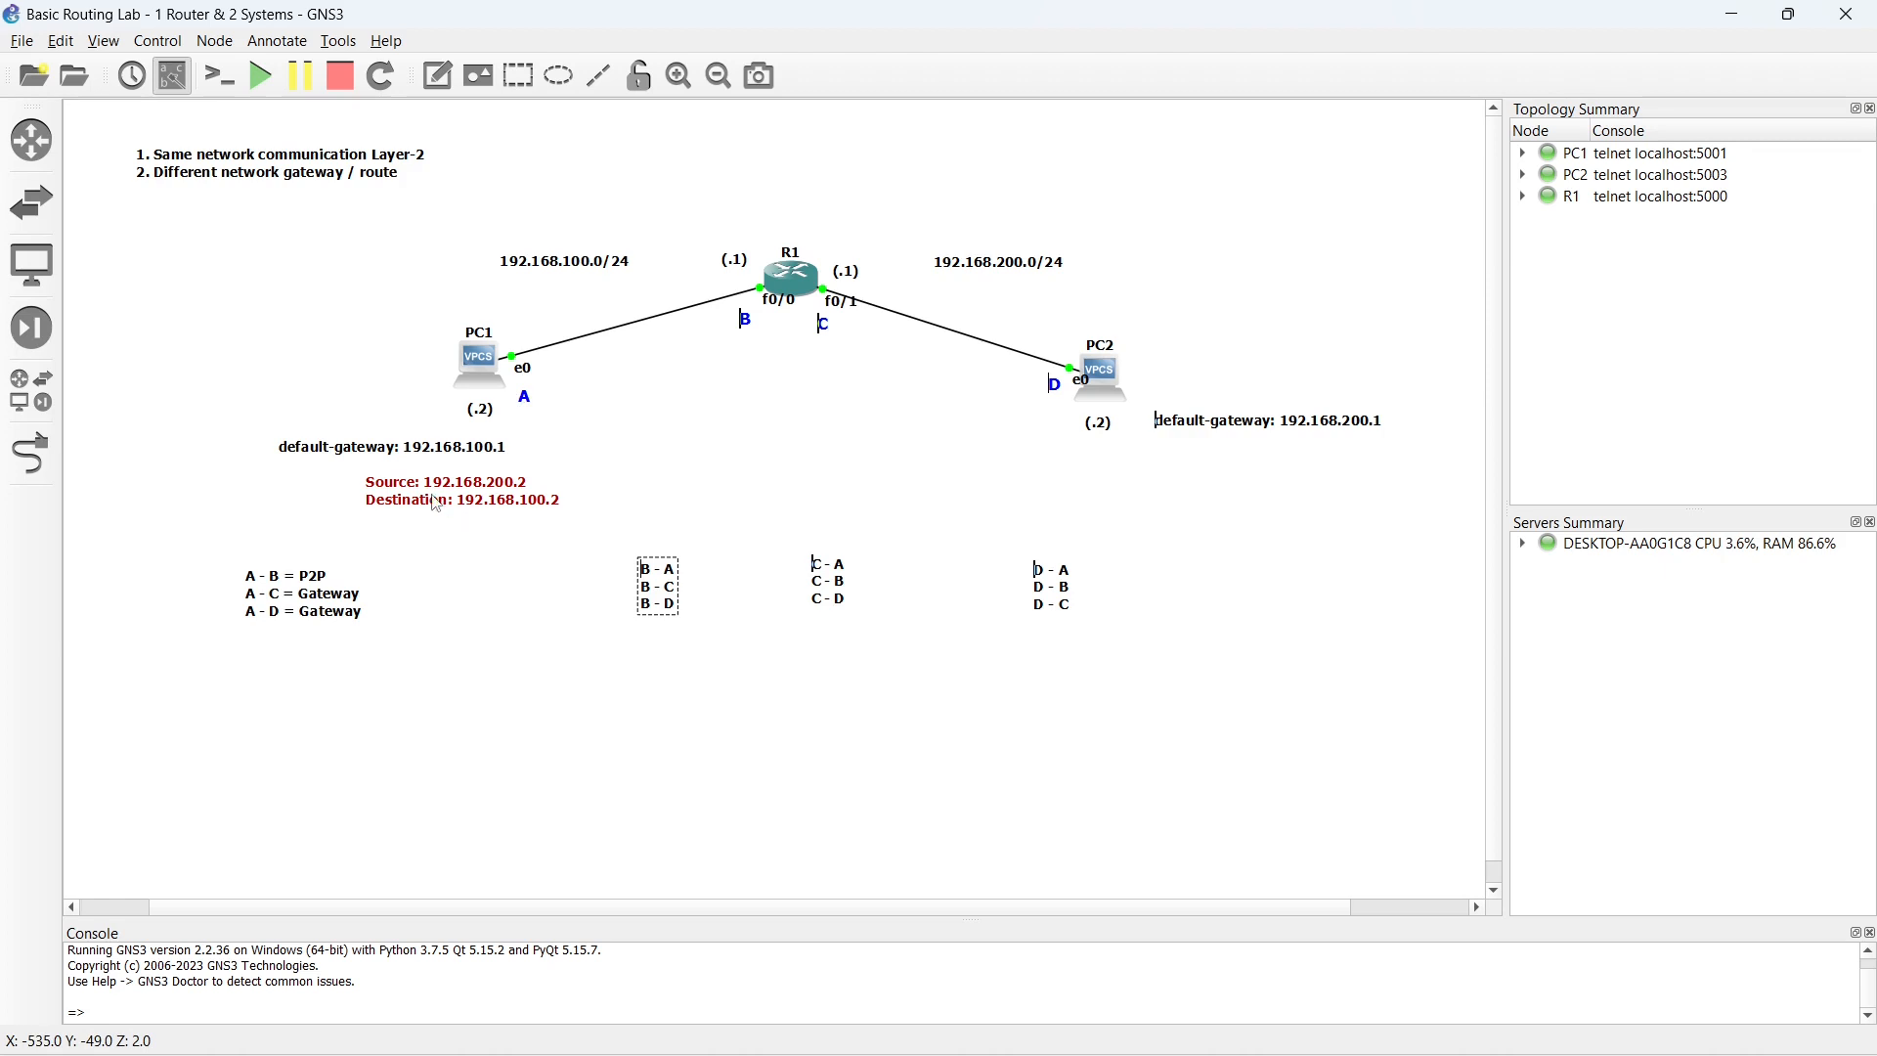
- Open another R1 console, ping 192.168.100.2 with source 192.168.100.1, and return to the topology
double_click(788, 271)
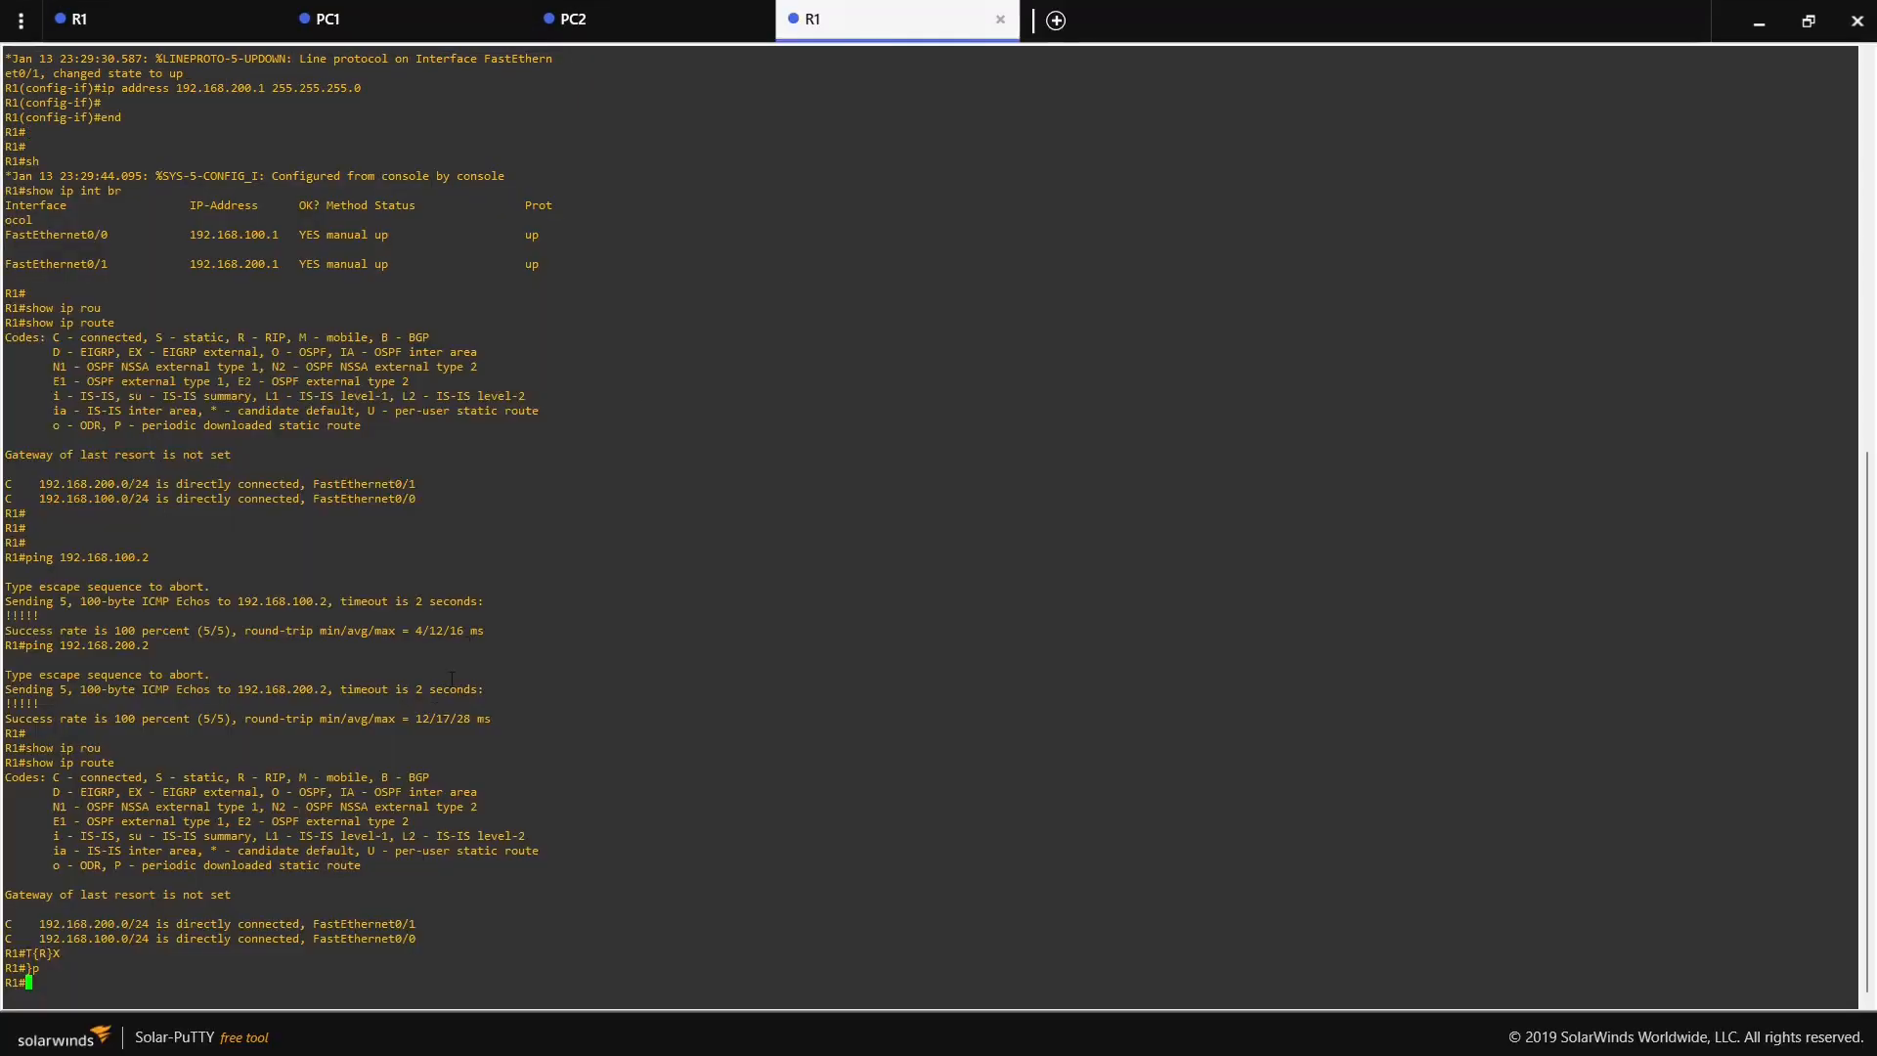
key("Return")
key("Return")
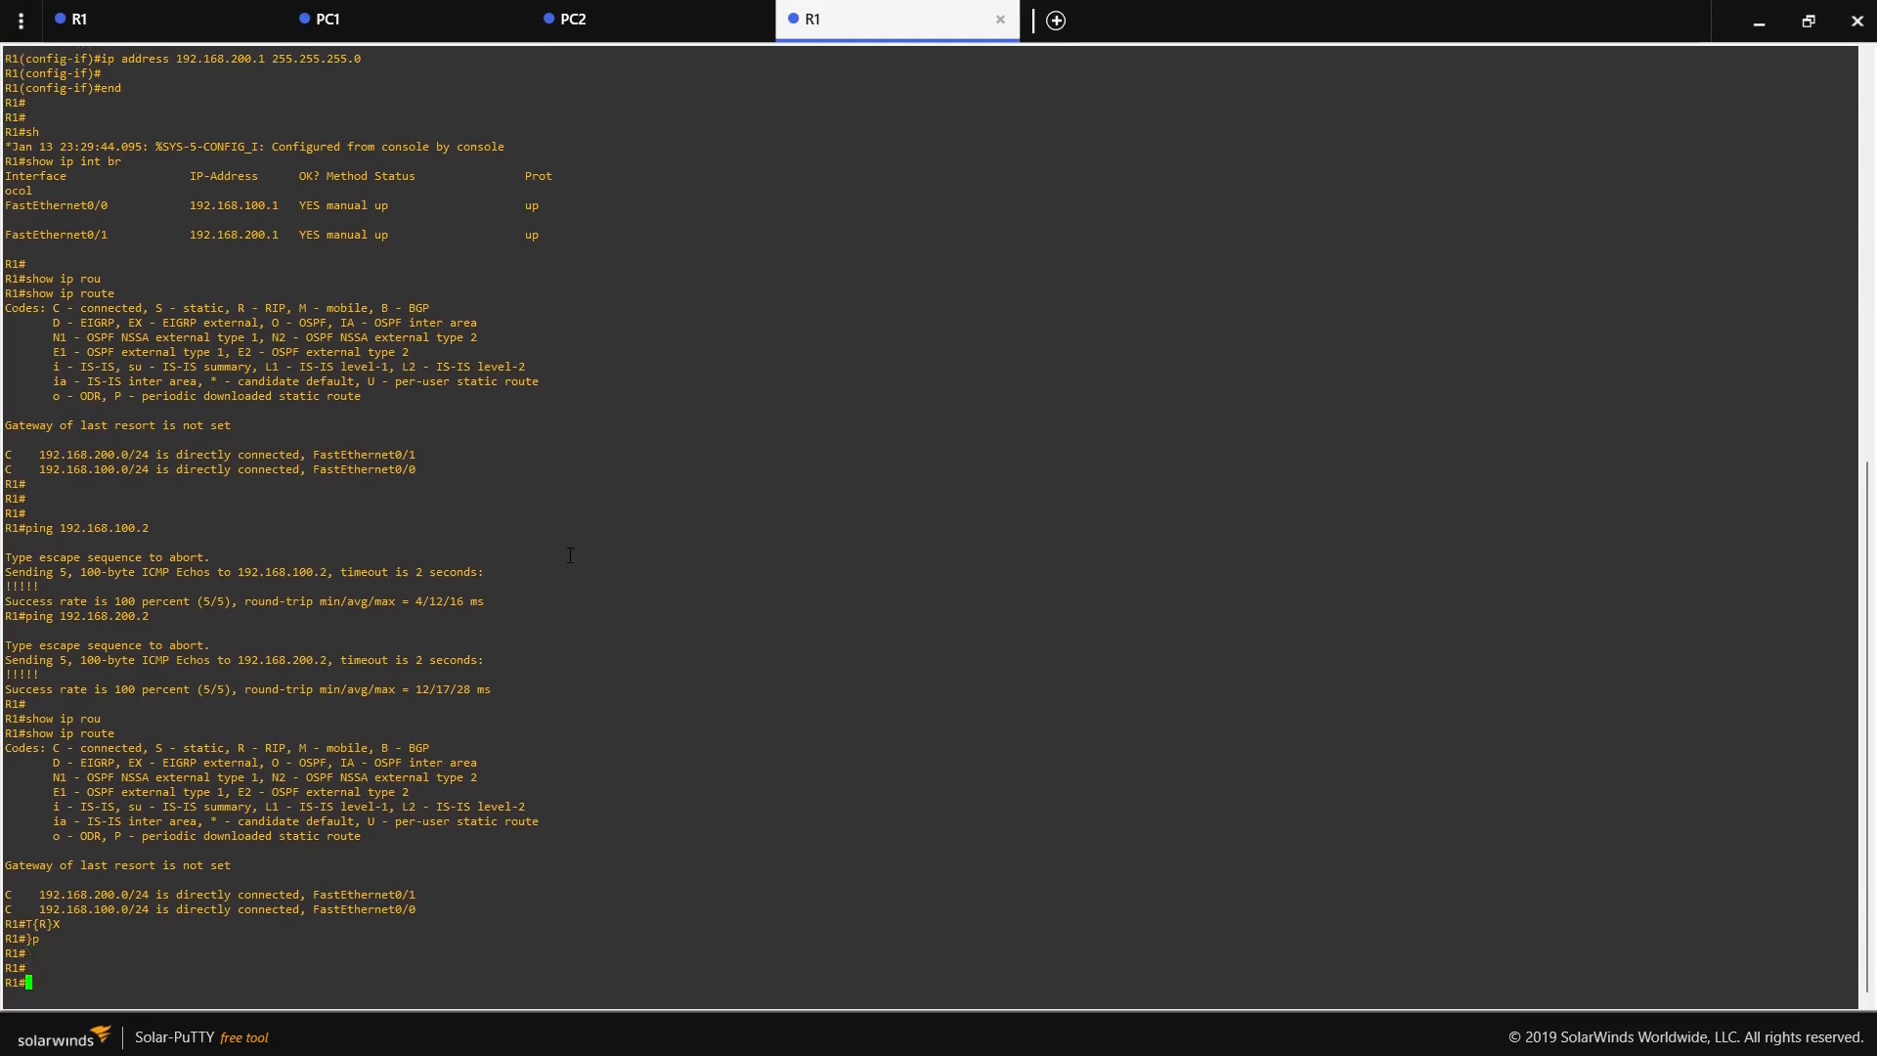
type("ping 192.168.100.2 sou")
key("Tab")
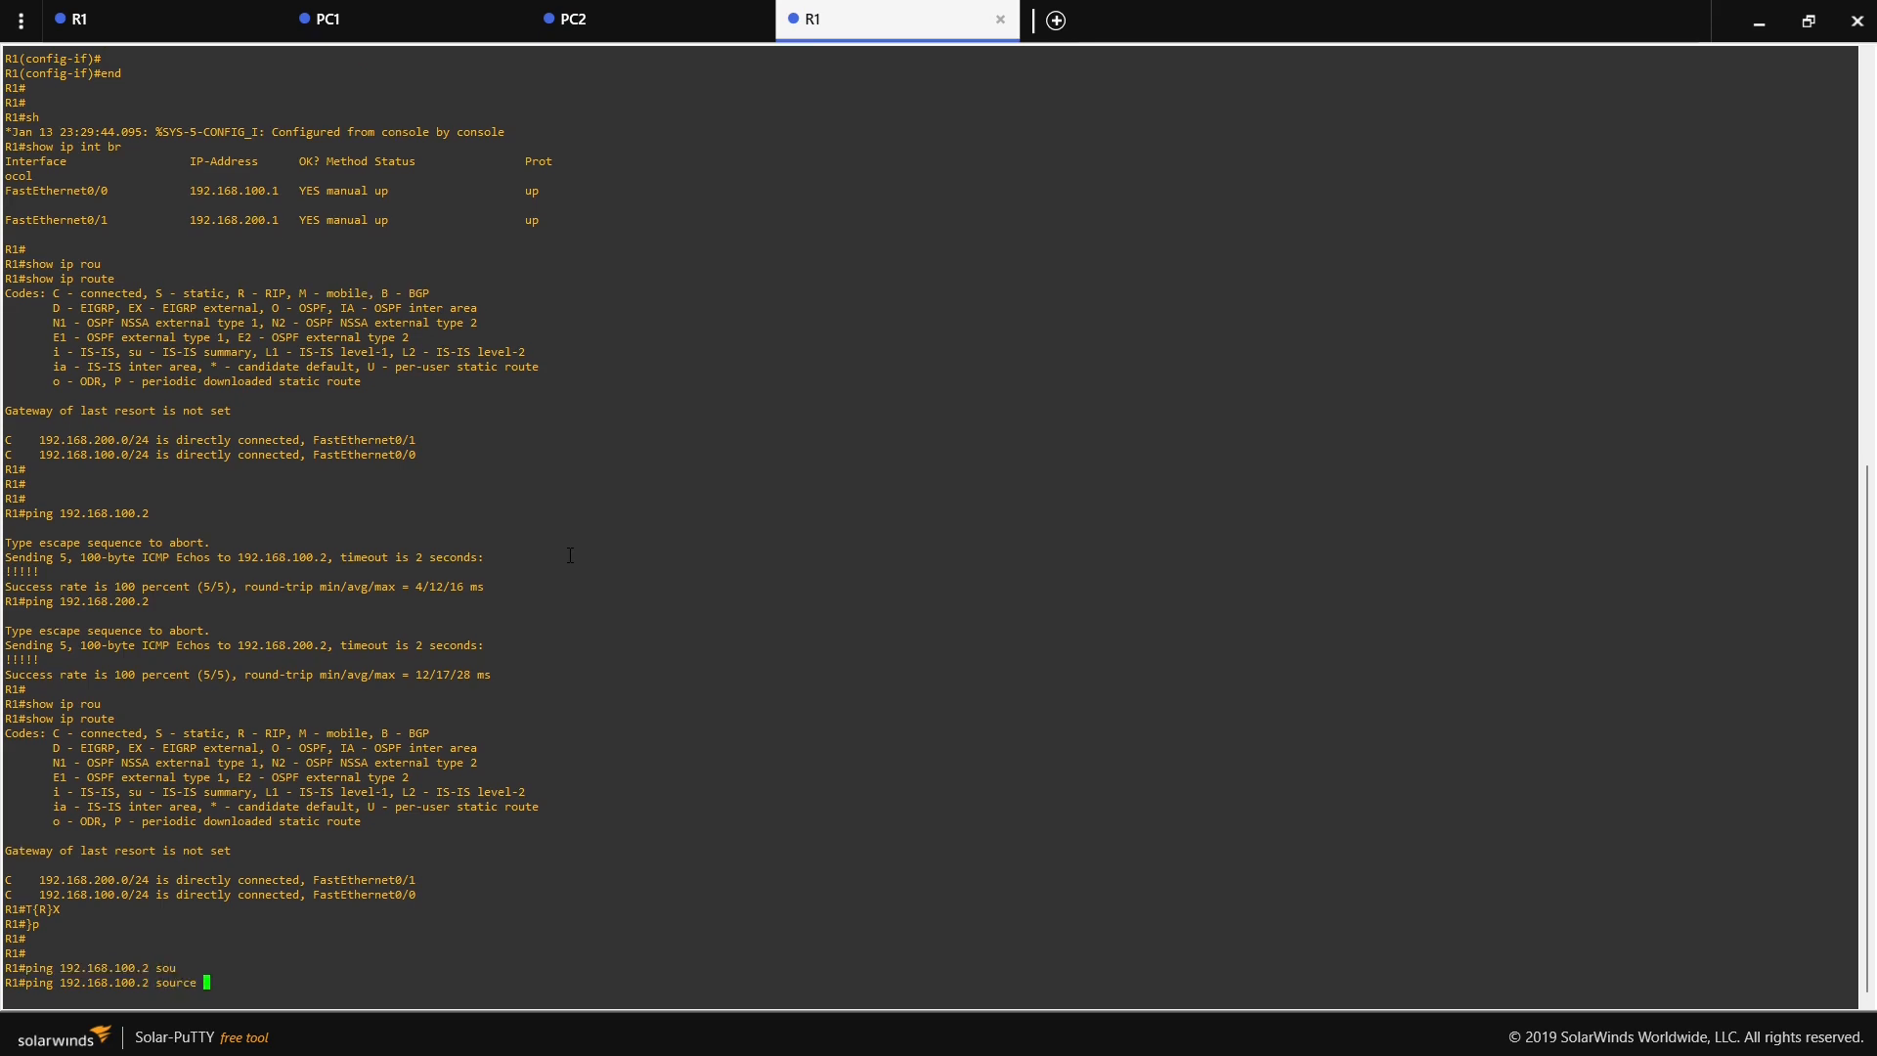
type("192.168.100.2")
left_click_drag(158, 985, 196, 983)
left_click(323, 968)
key("Return")
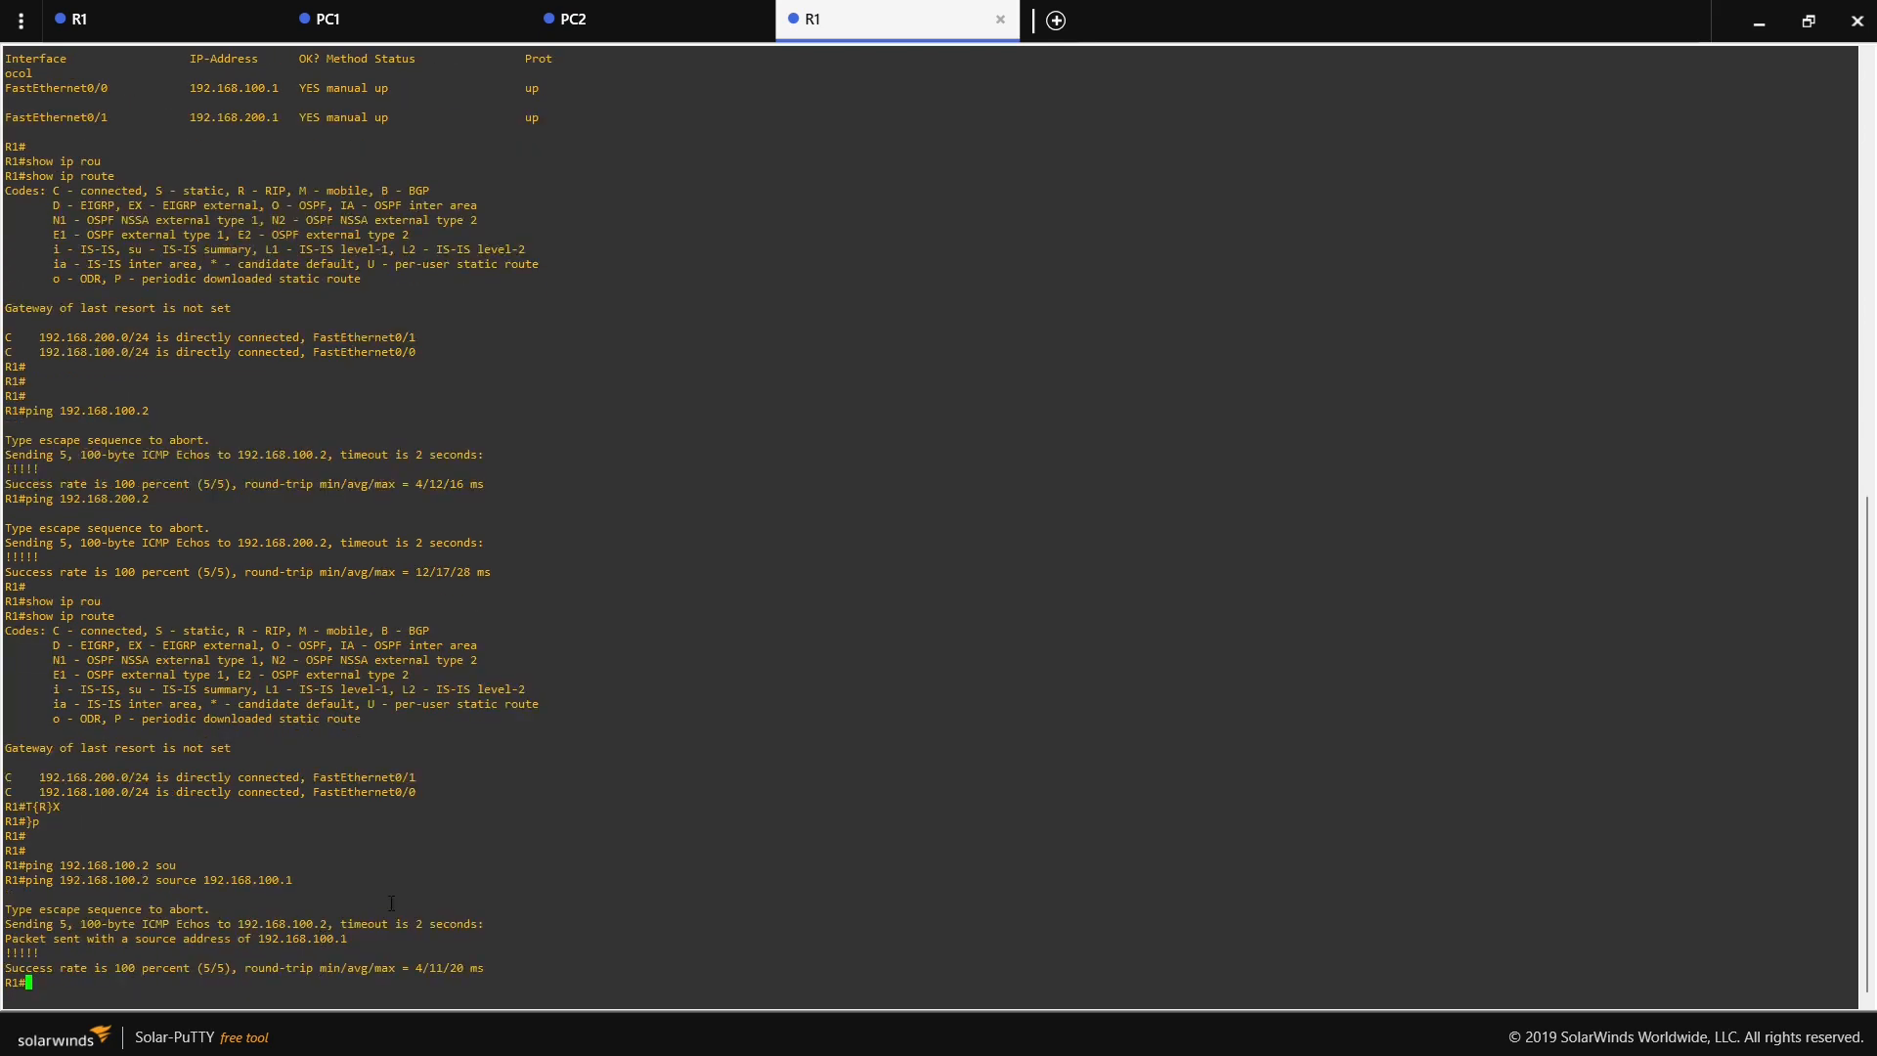
left_click(1758, 21)
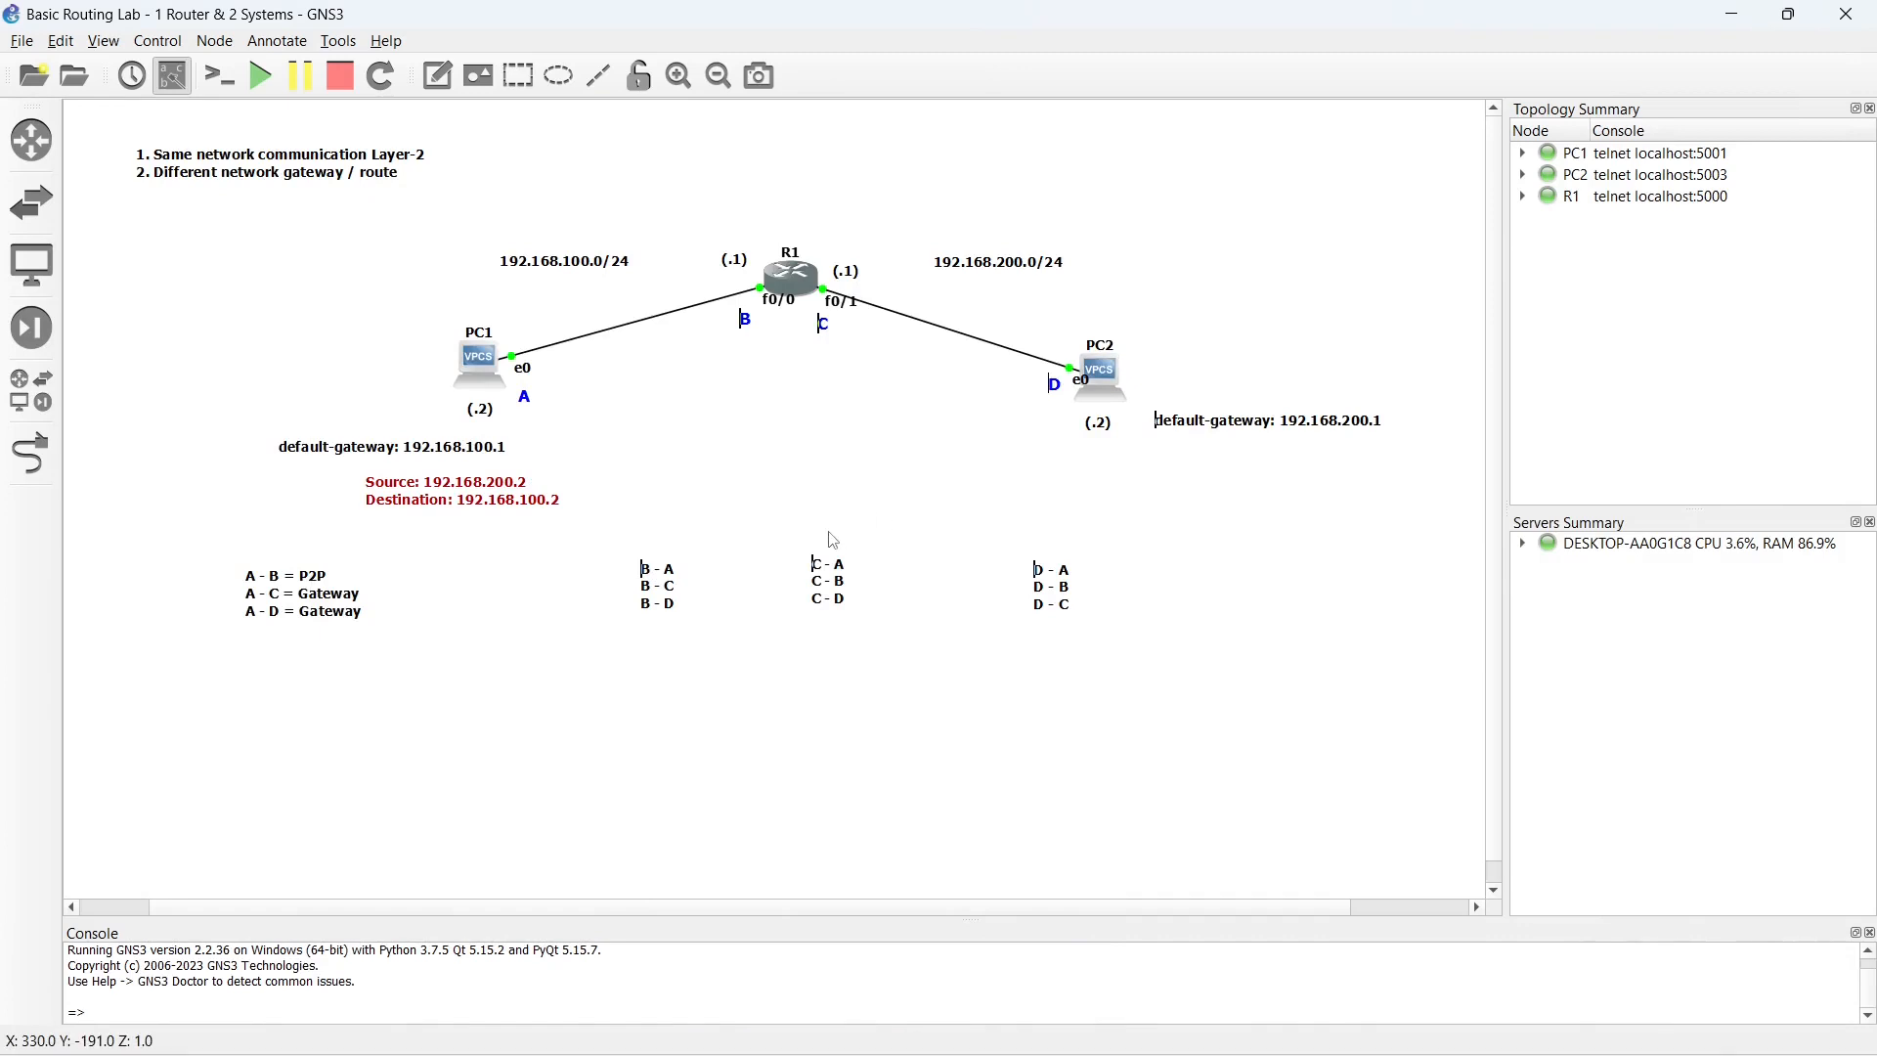
- Complete the first line of the B list as "B - A = P2P"
left_click(669, 581)
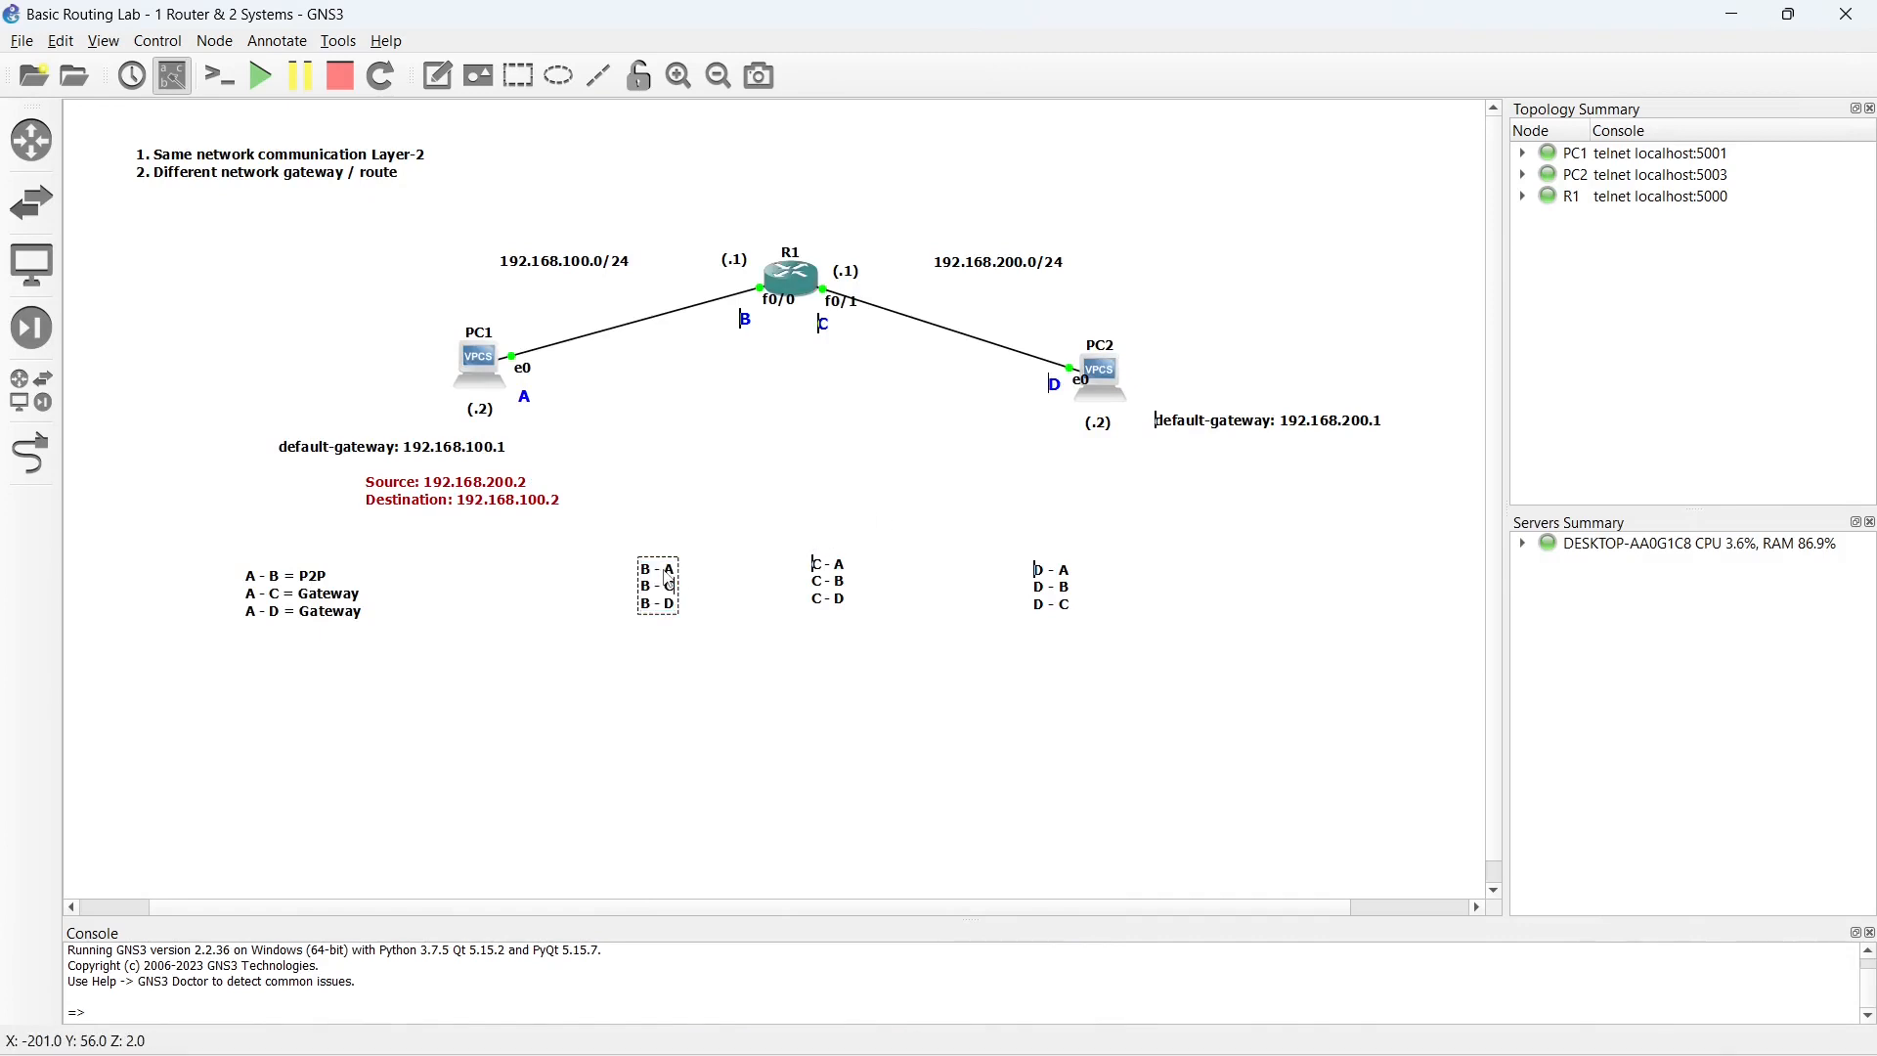
key("Up")
key("Up")
key("Right")
key("Right")
type("= P2")
type("P")
- Complete the second line of the B list as "B - C = same router | different network" and move the B list up beneath R1
type("=")
type(" same")
type(" router")
type(" |")
type(" dif")
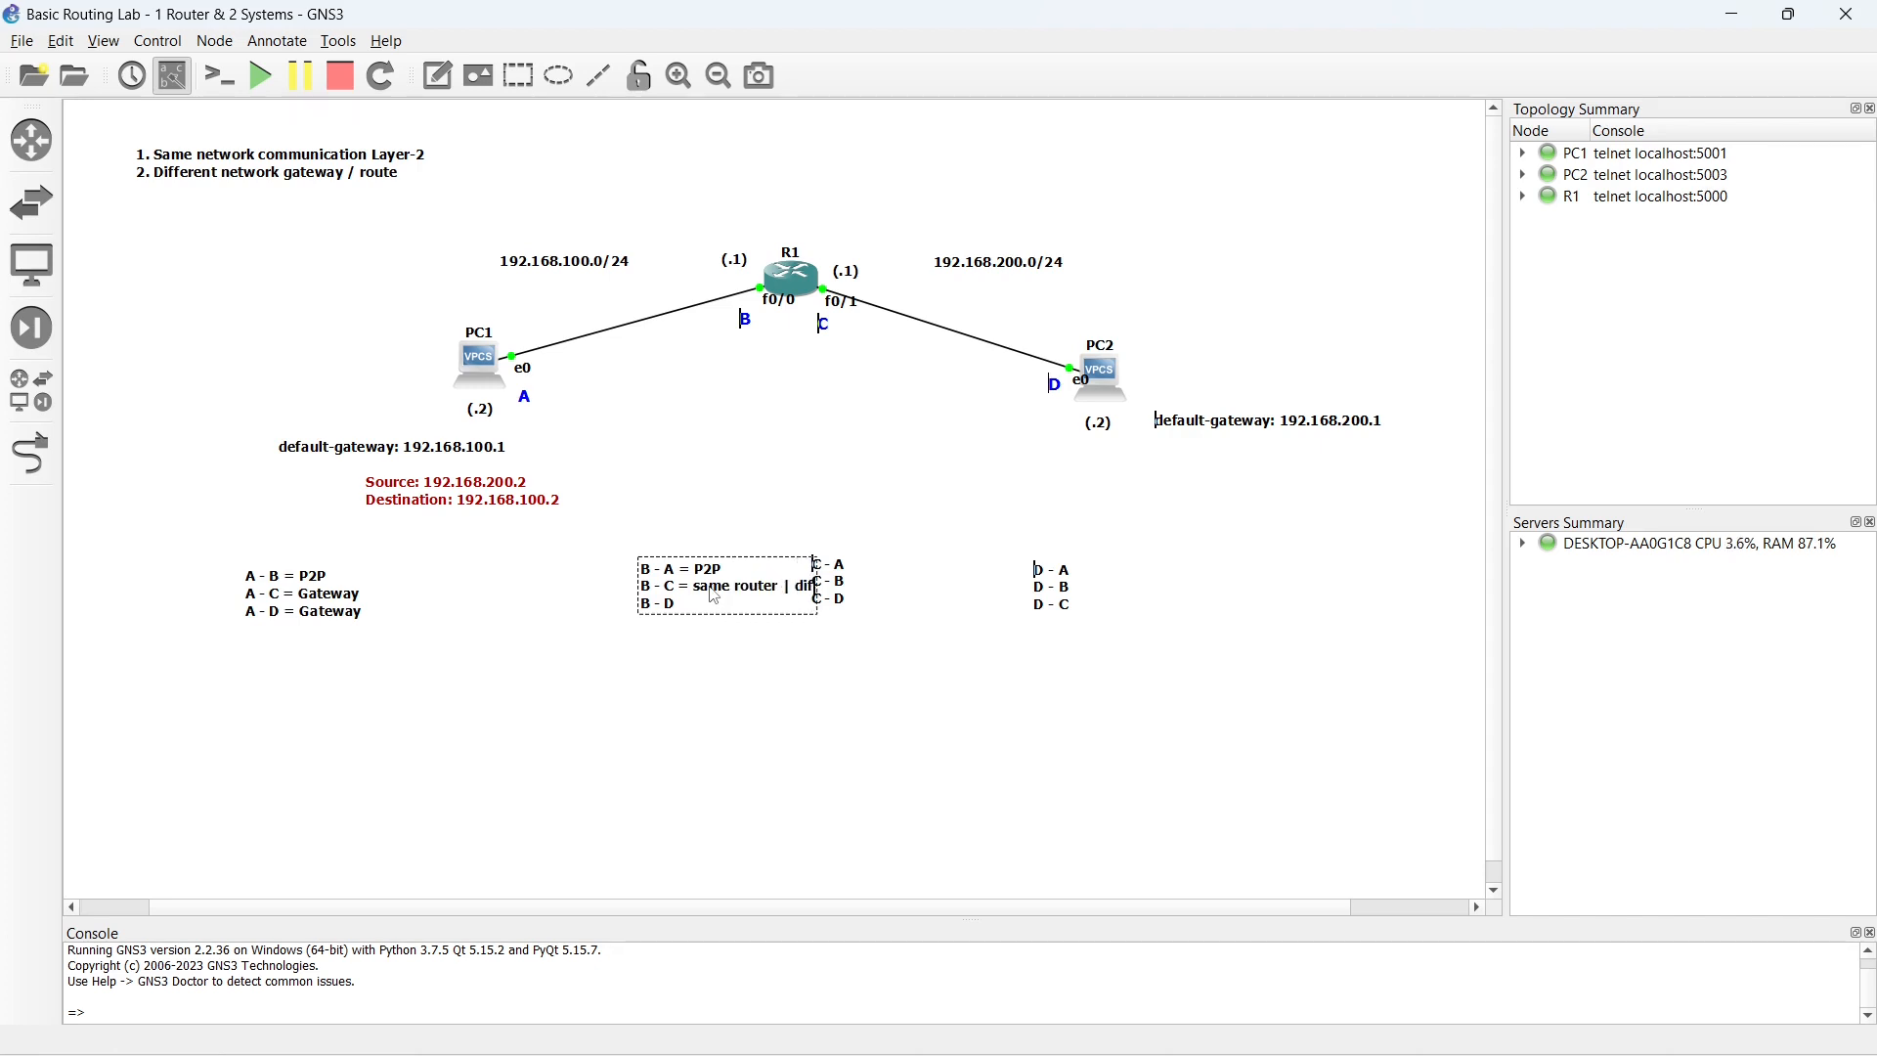
type("ferent network")
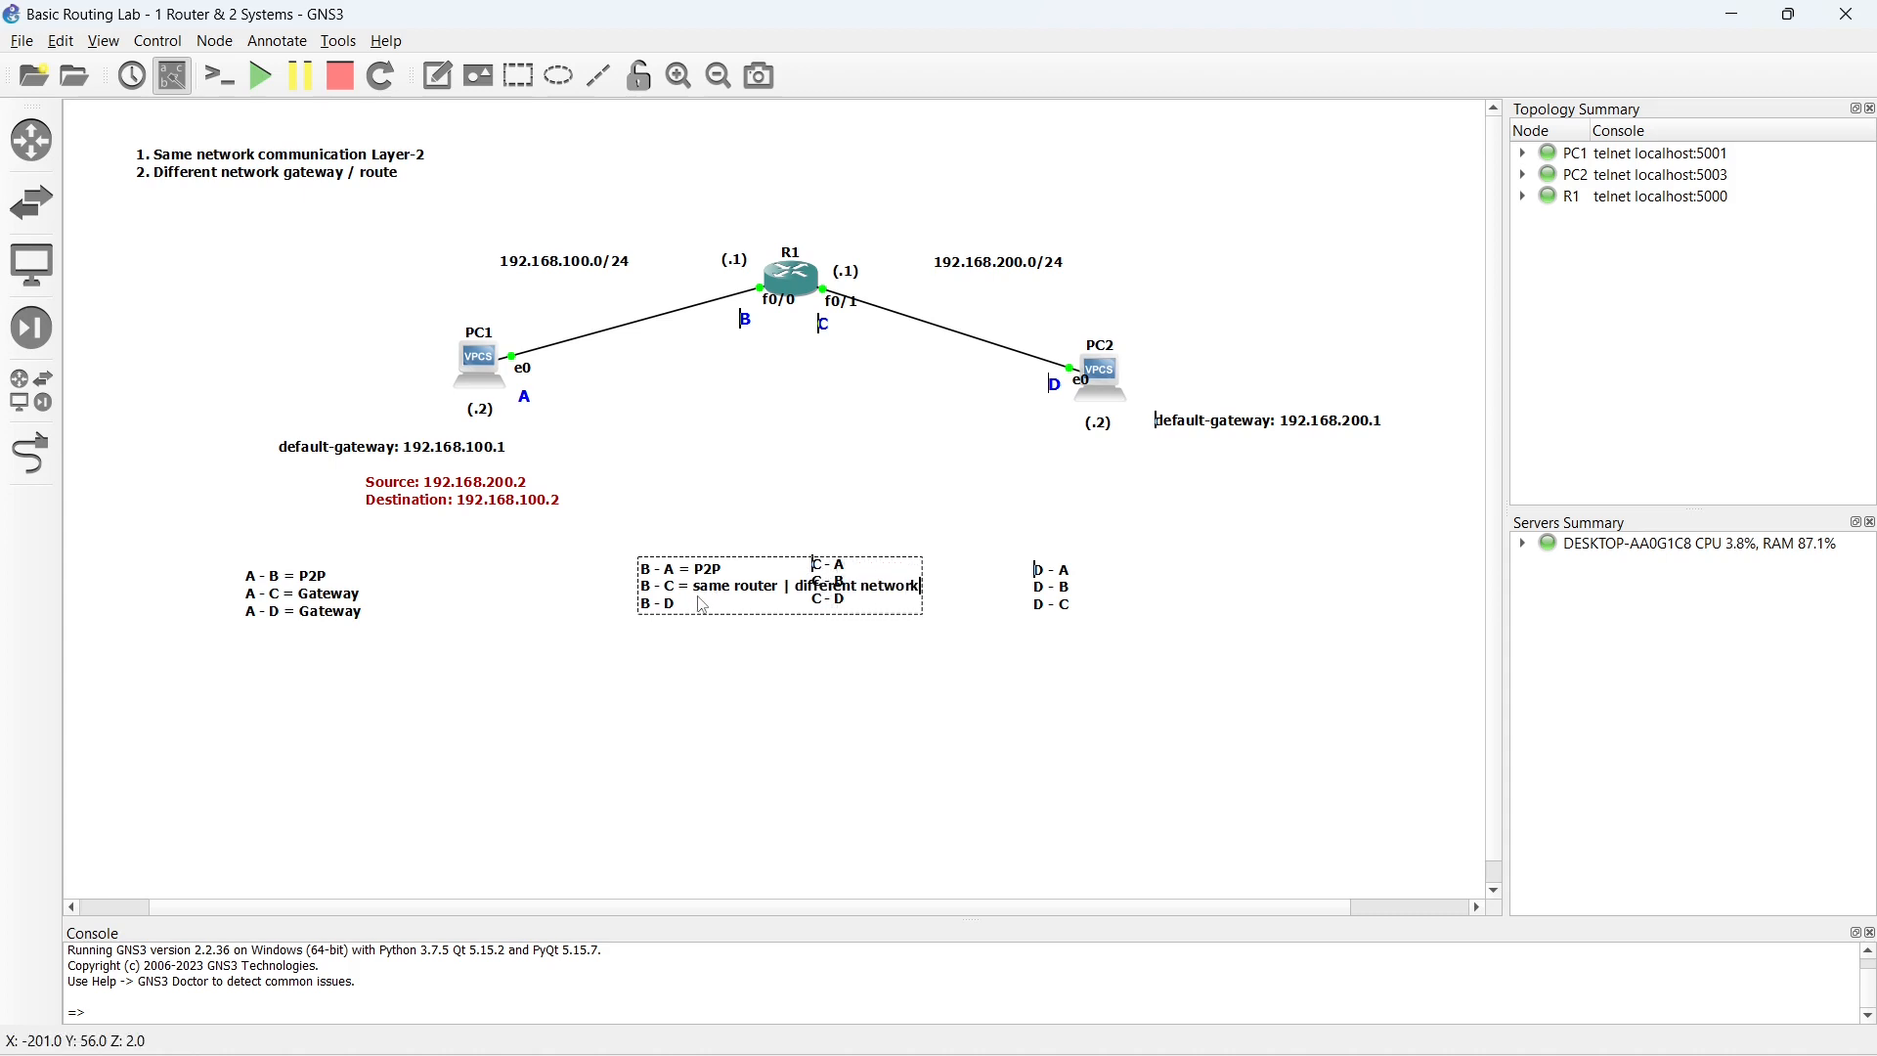
left_click(667, 653)
mouse_move(669, 662)
left_mouse_down()
mouse_move(670, 586)
mouse_move(725, 460)
mouse_move(682, 460)
left_mouse_up()
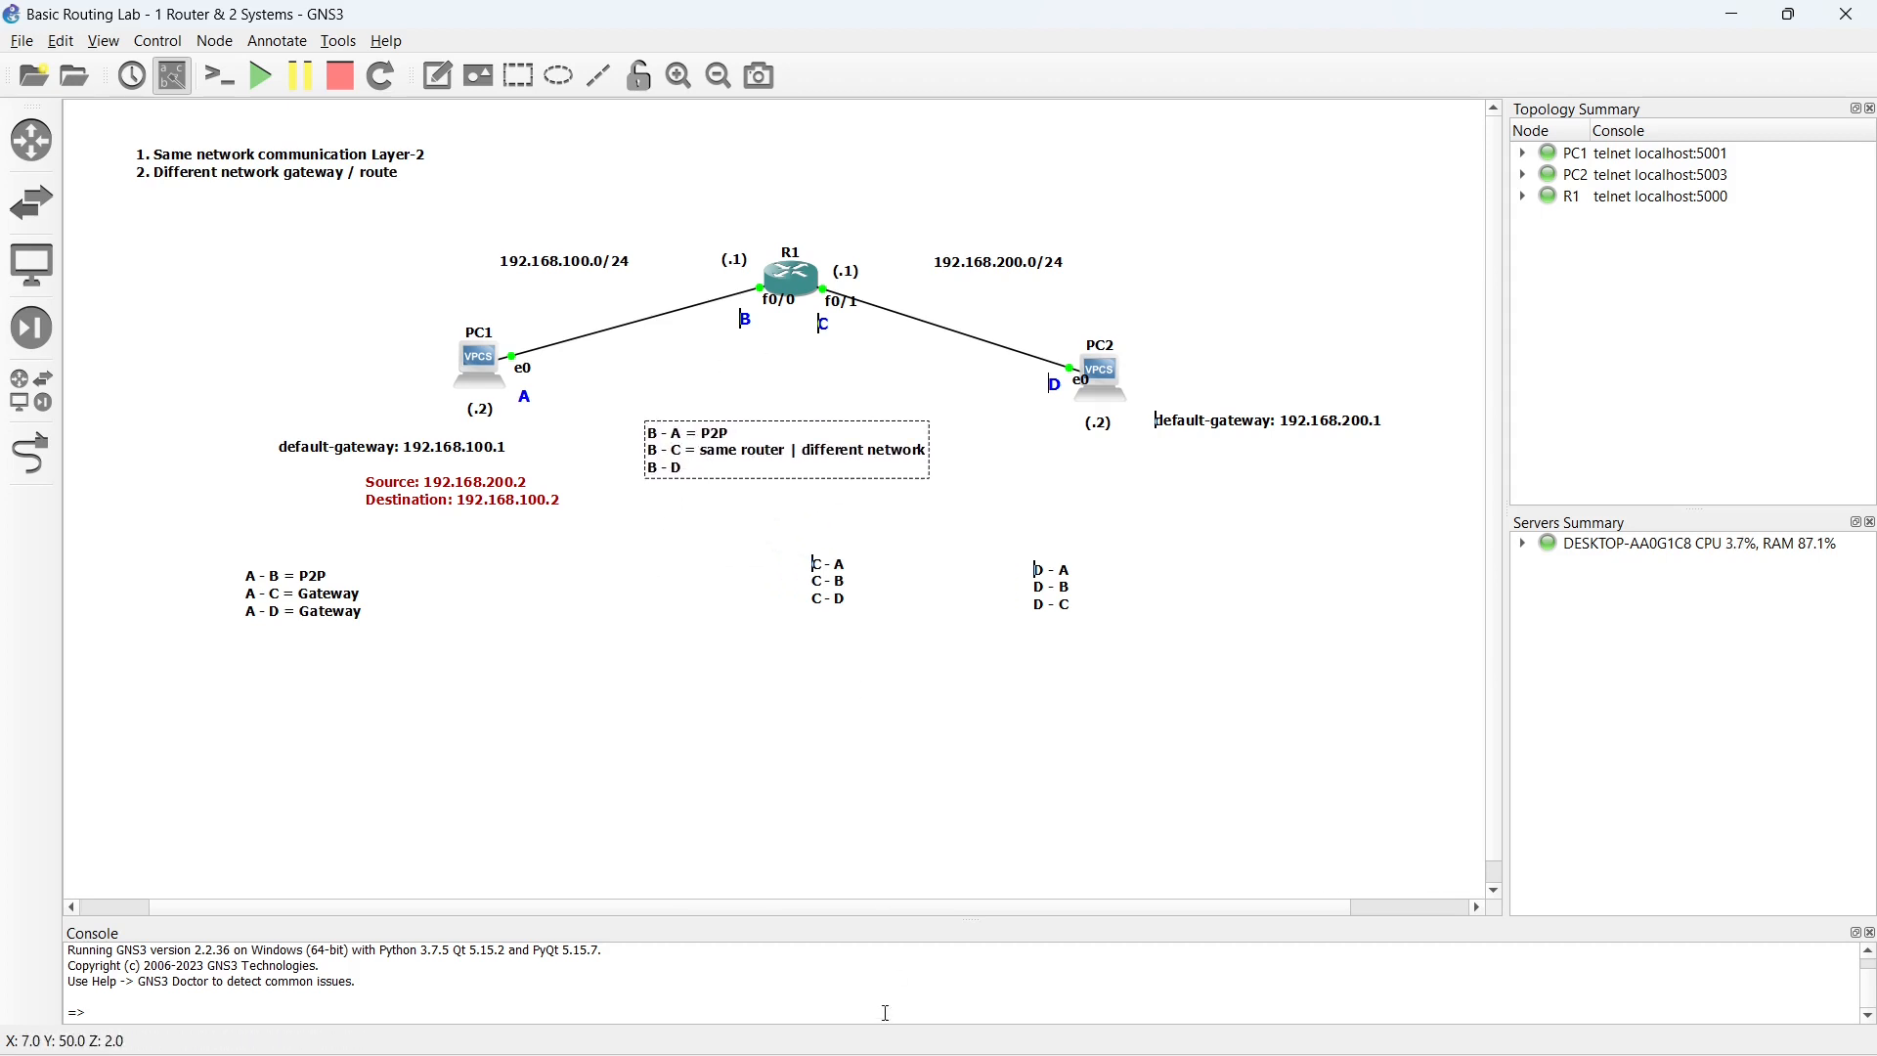
- Switch to the R1 console in Solar-PuTTY and ping 192.168.200.1 with source 192.168.100.1
left_click(1180, 1026)
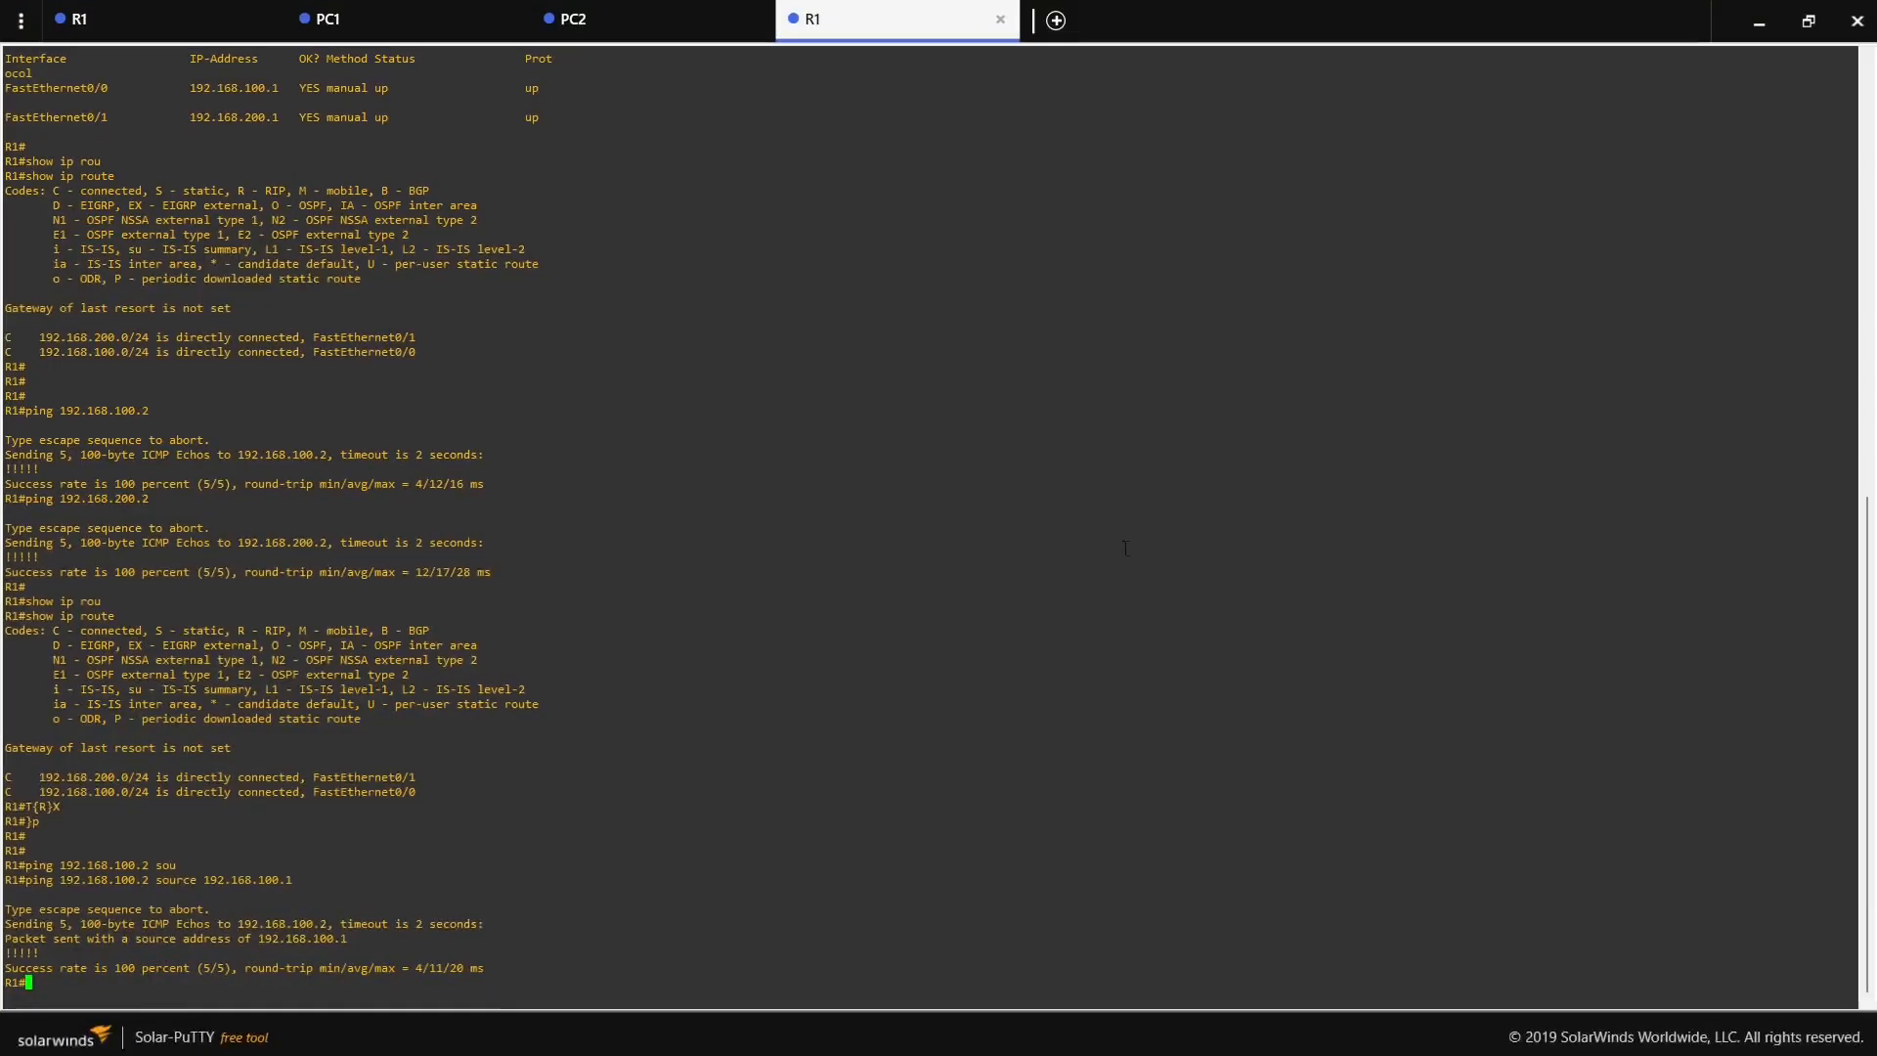
type("ping 192.168.200.1 sou")
key("Tab")
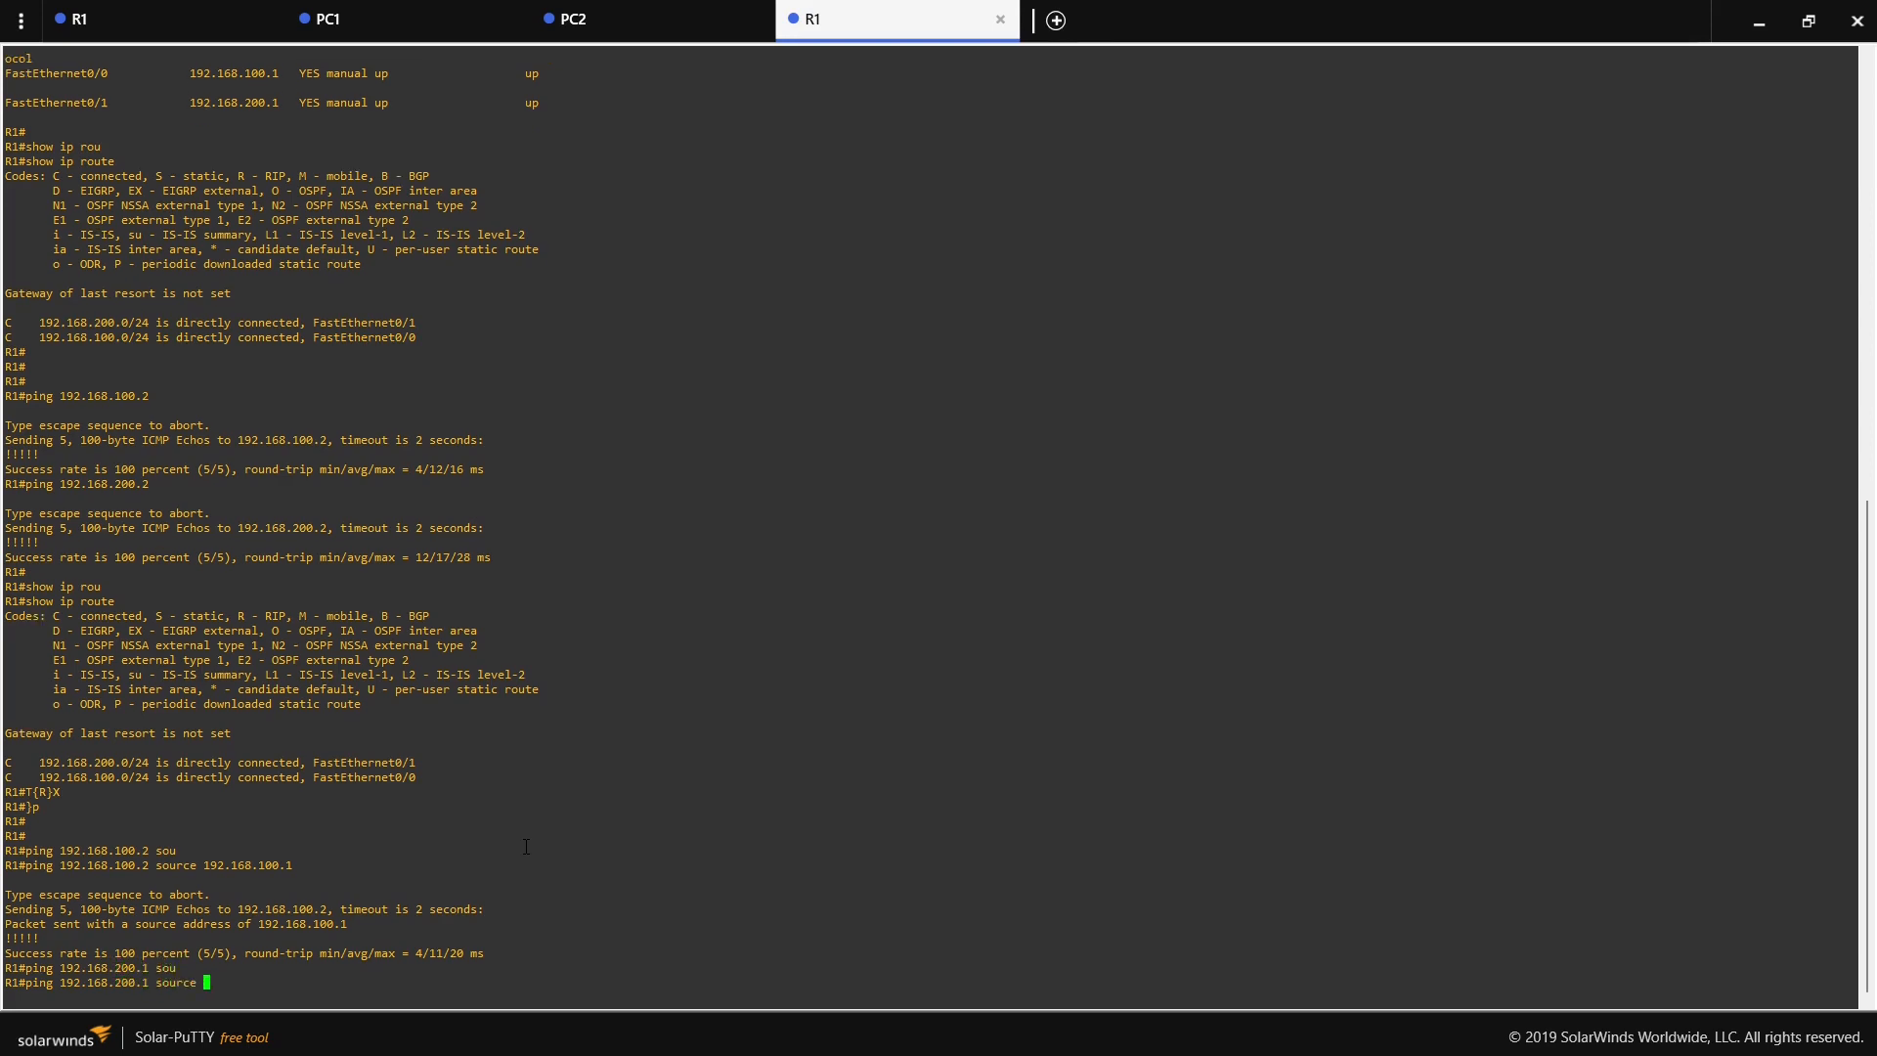
type("192.168.100.1")
key("Return")
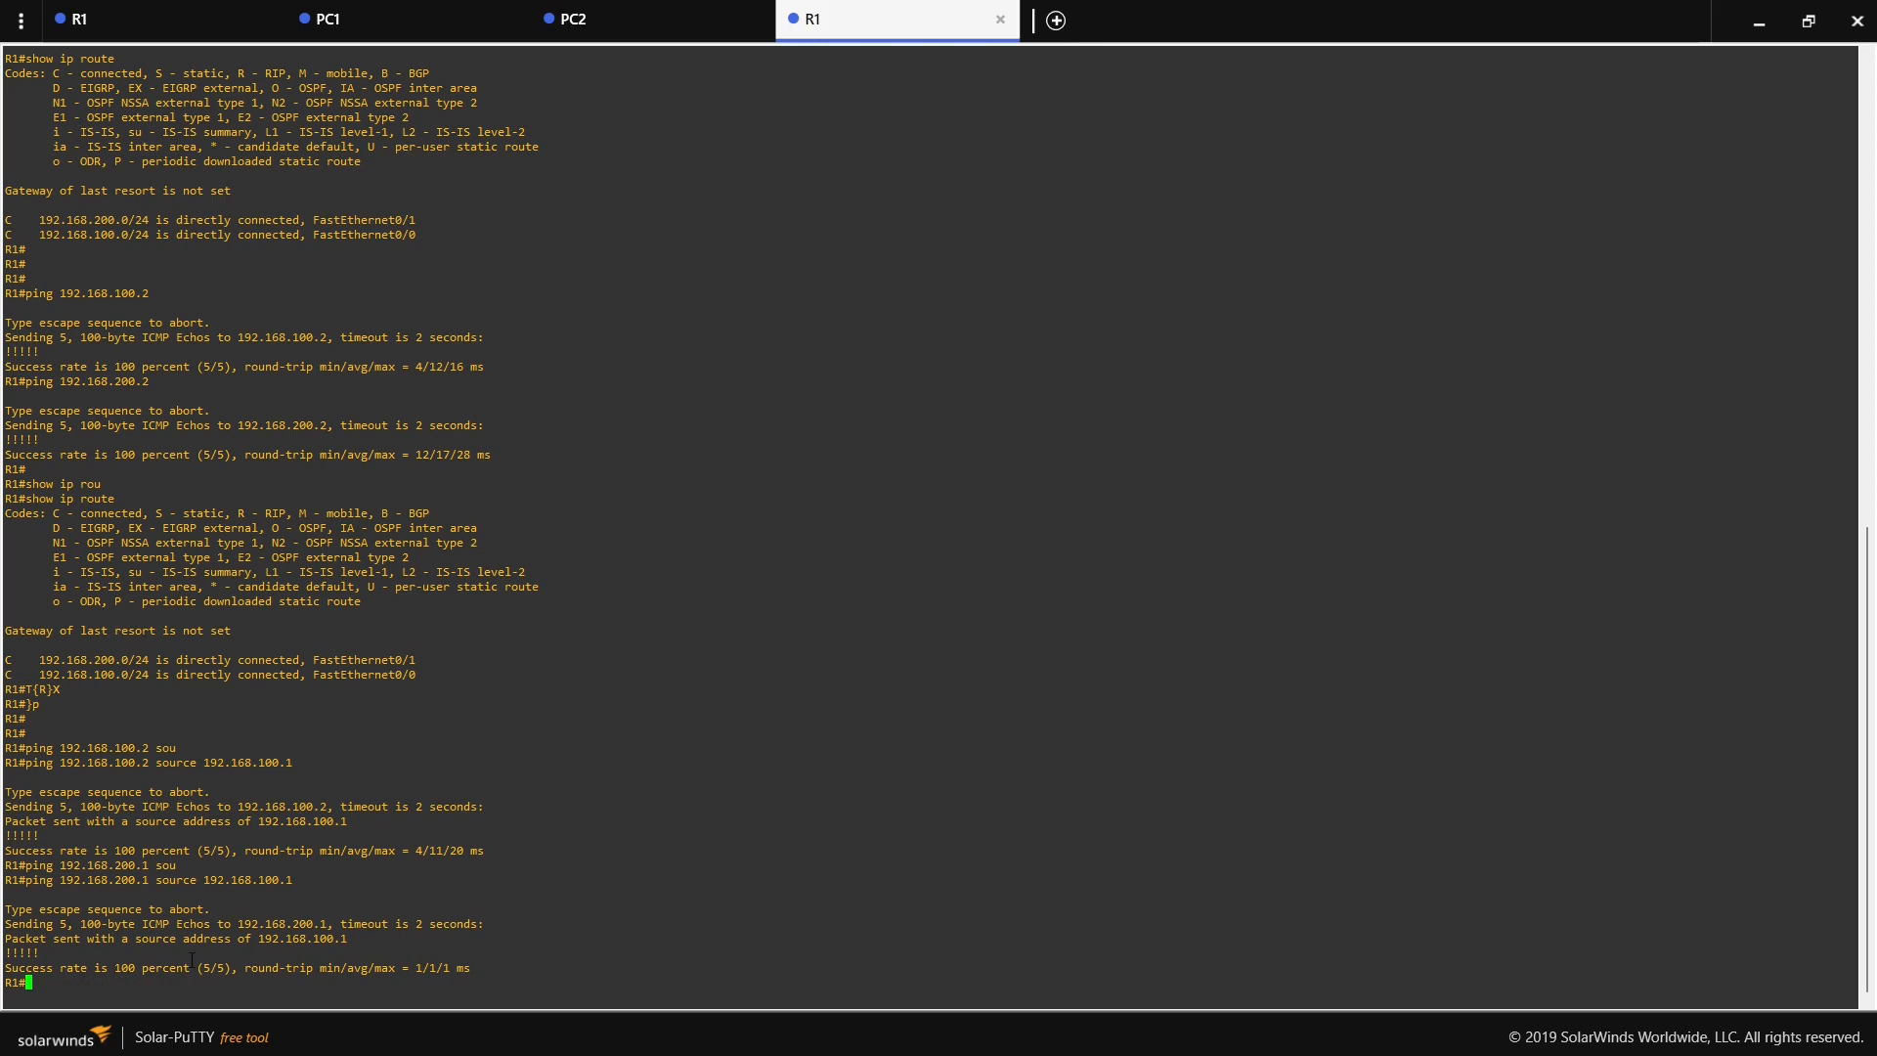
- Display R1's brief IP interface summary with show ip int br, examine the interface addresses, and return to the topology
type("show ip int br")
key("Return")
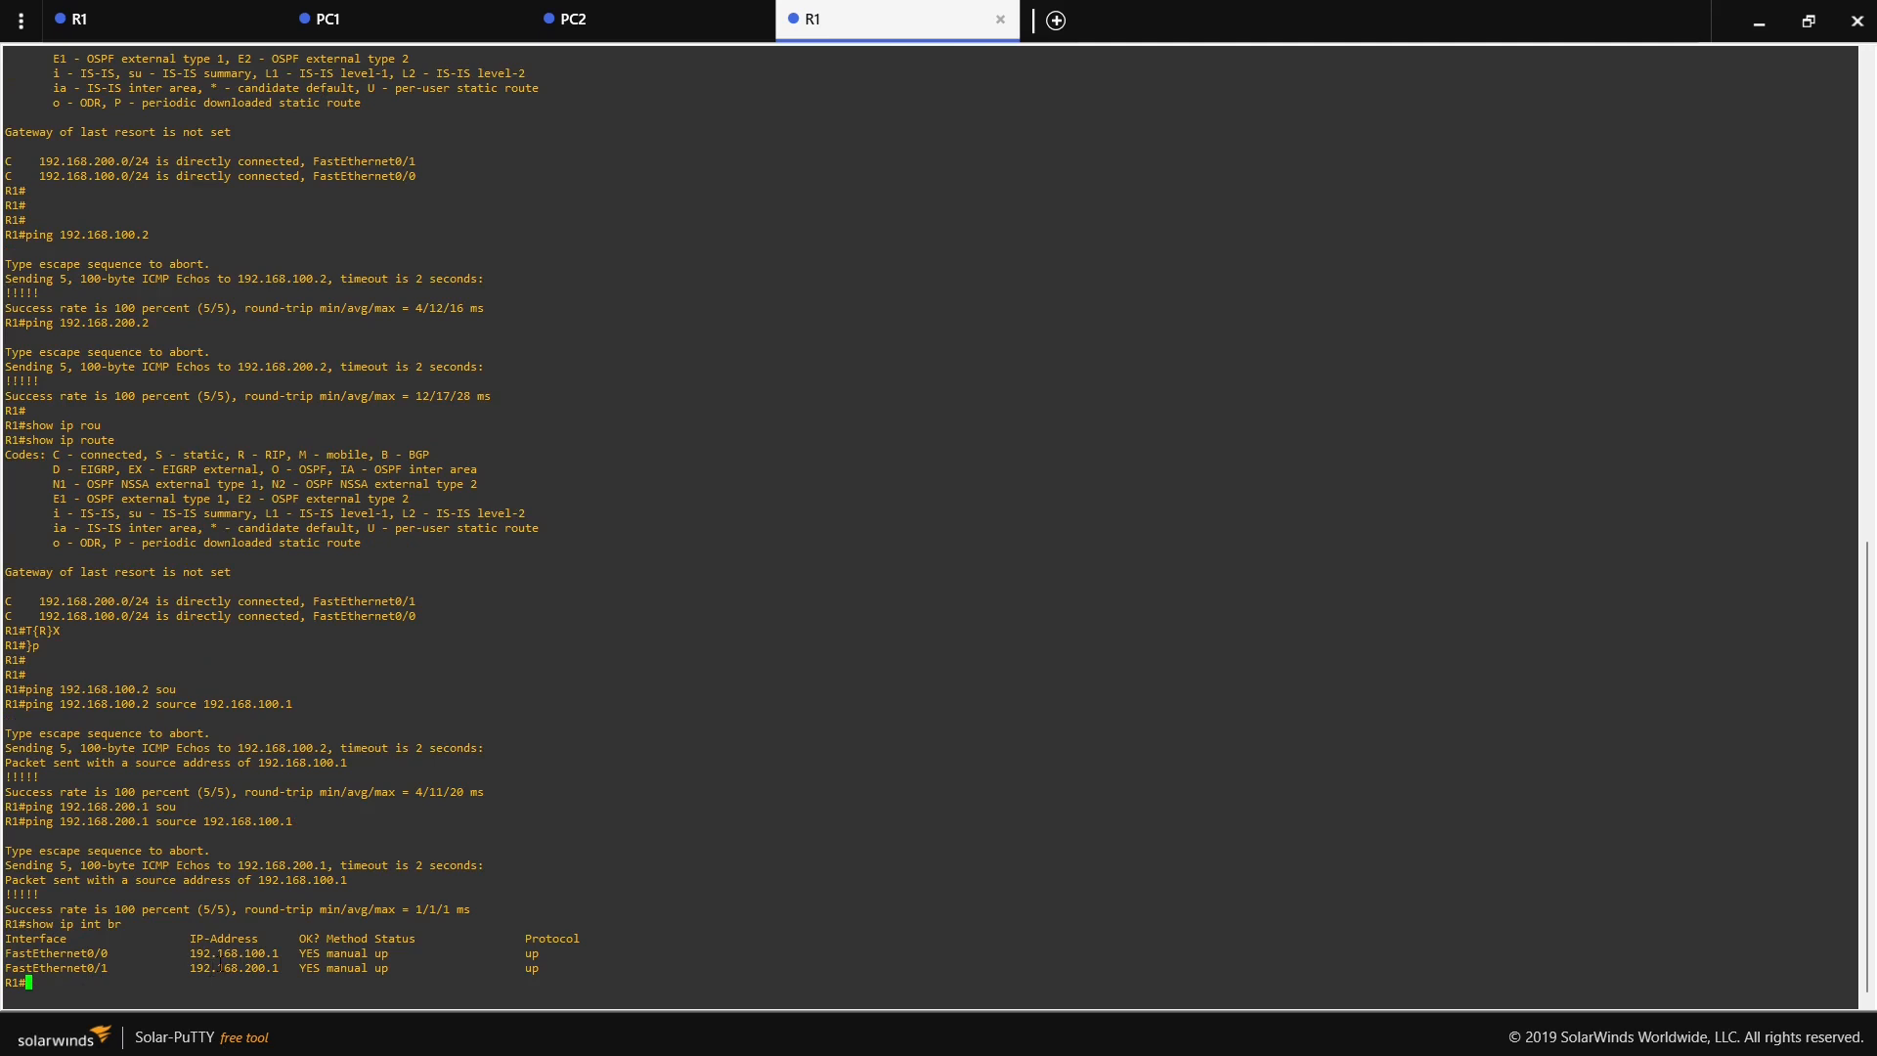
left_click_drag(190, 967, 278, 953)
left_click(1759, 21)
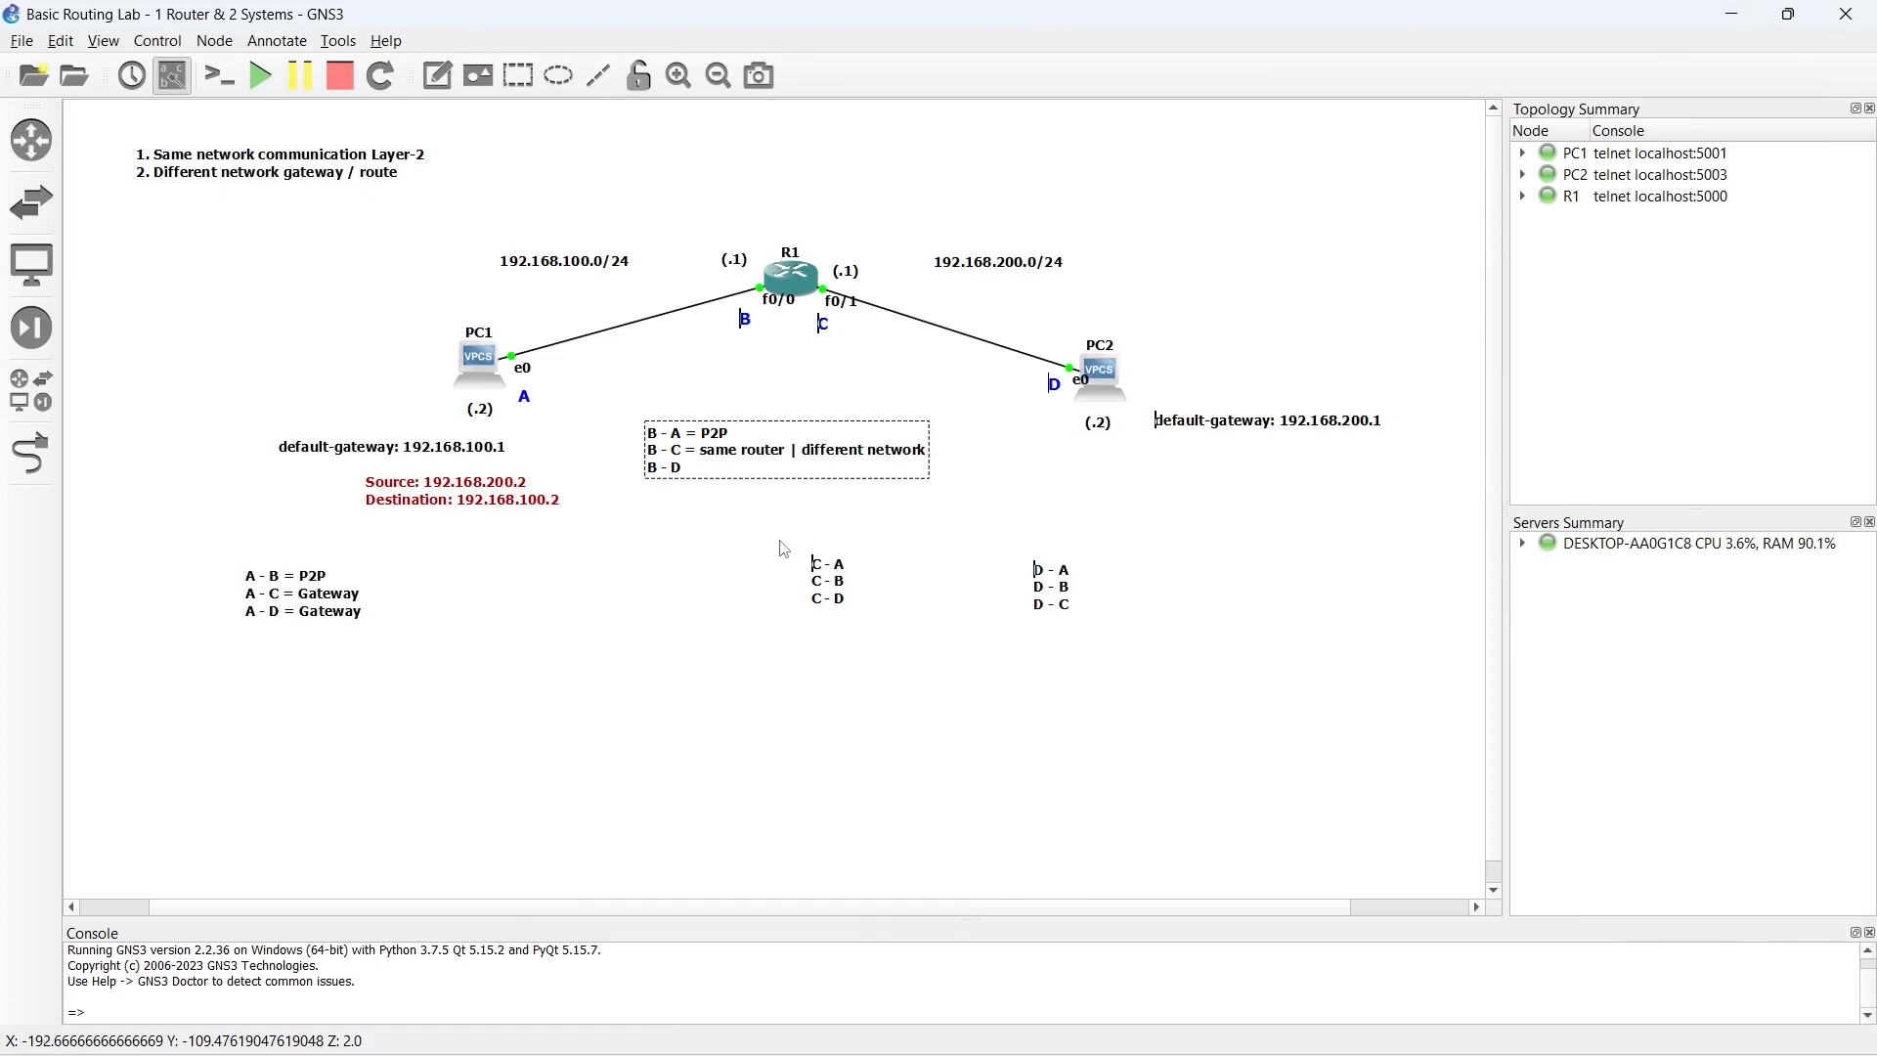
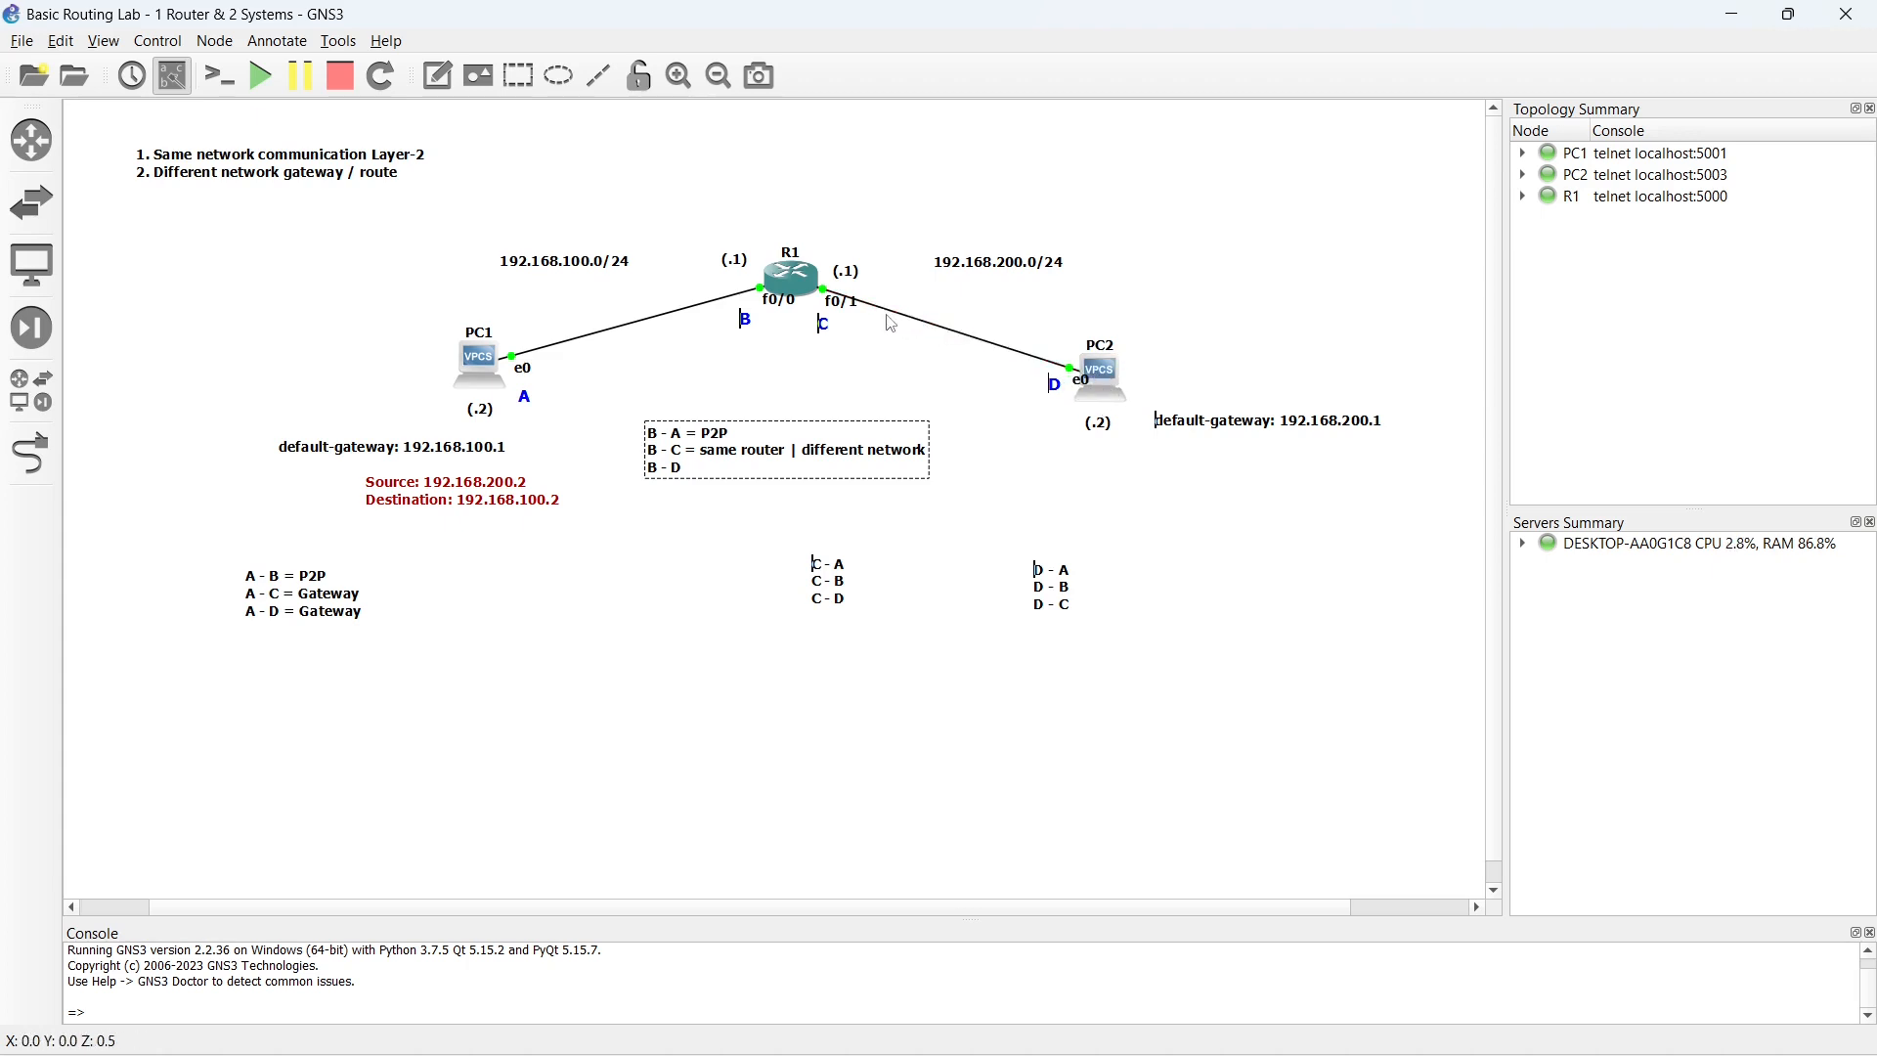
- Complete the third line of the B list as "B - D = Gateway"
double_click(690, 470)
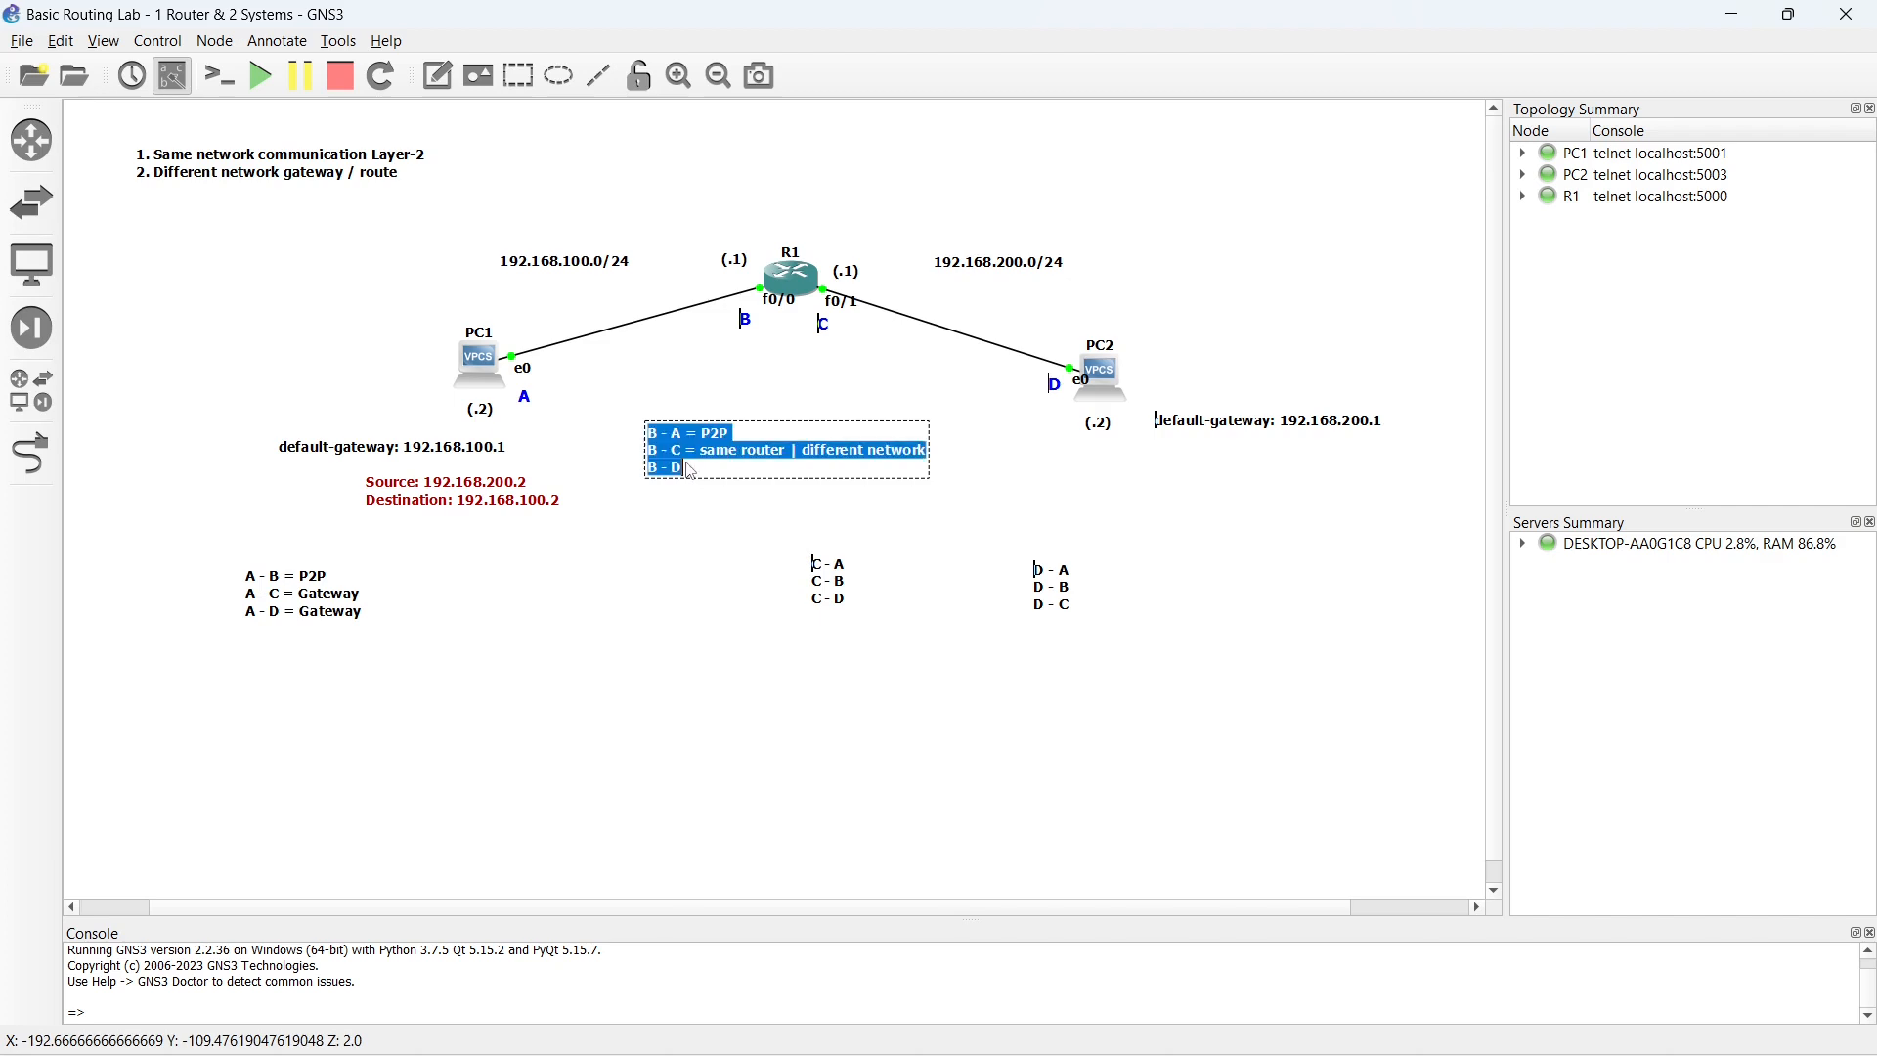
left_click(690, 470)
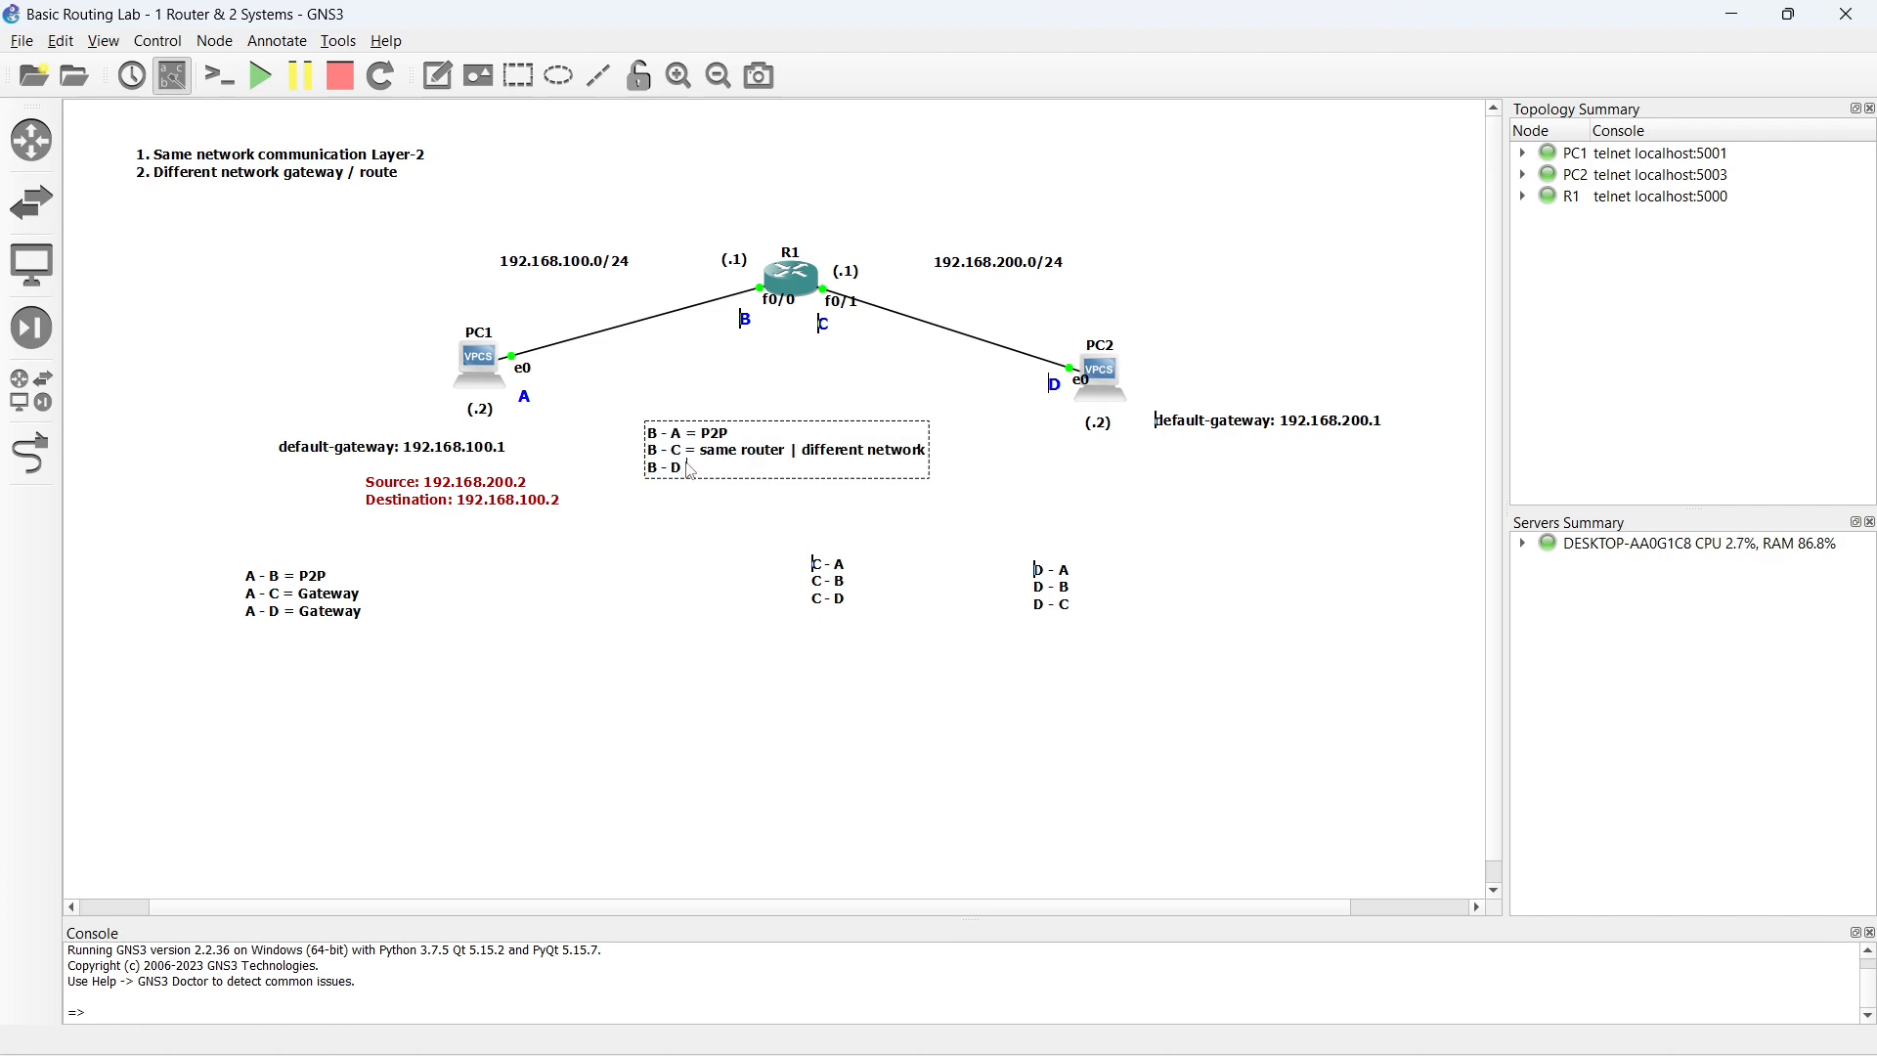
type("Gateway")
left_click(972, 515)
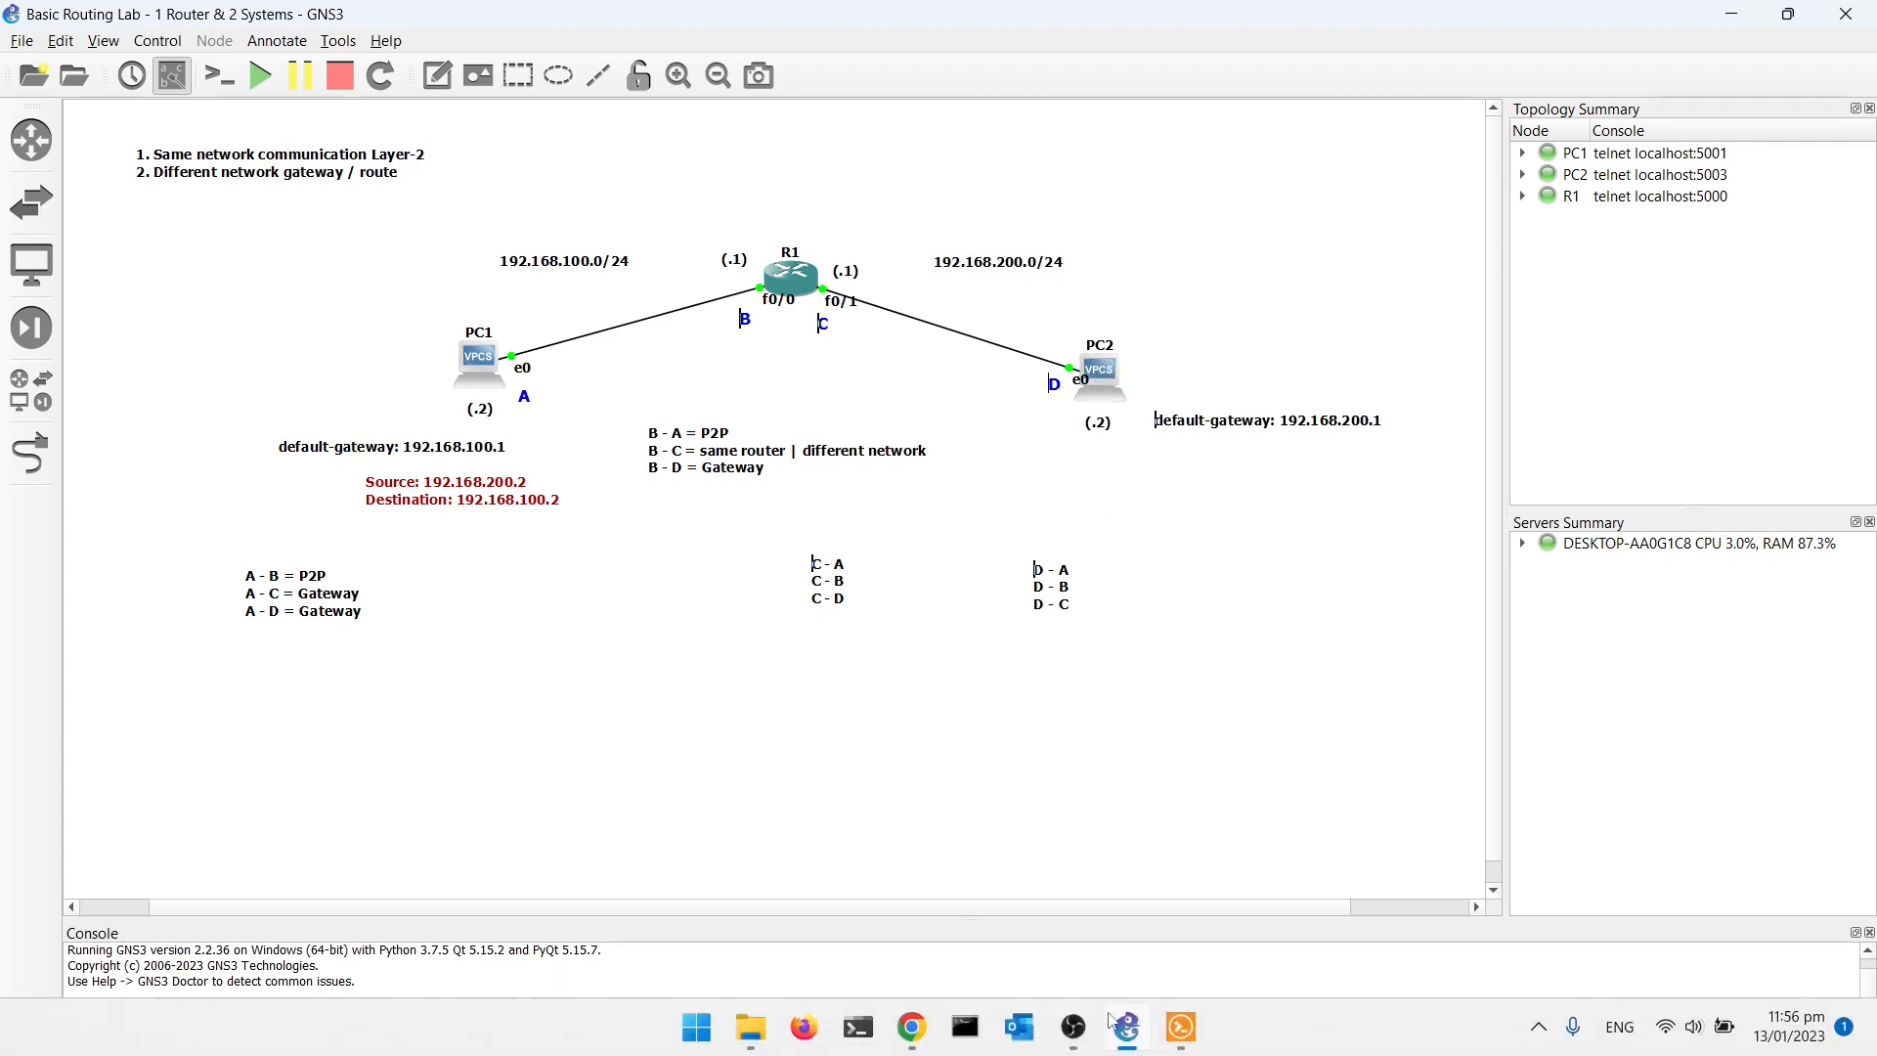
- Switch to the R1 console in Solar-PuTTY and ping 192.168.200.2 with source 192.168.100.1, running the command twice
left_click(1176, 1028)
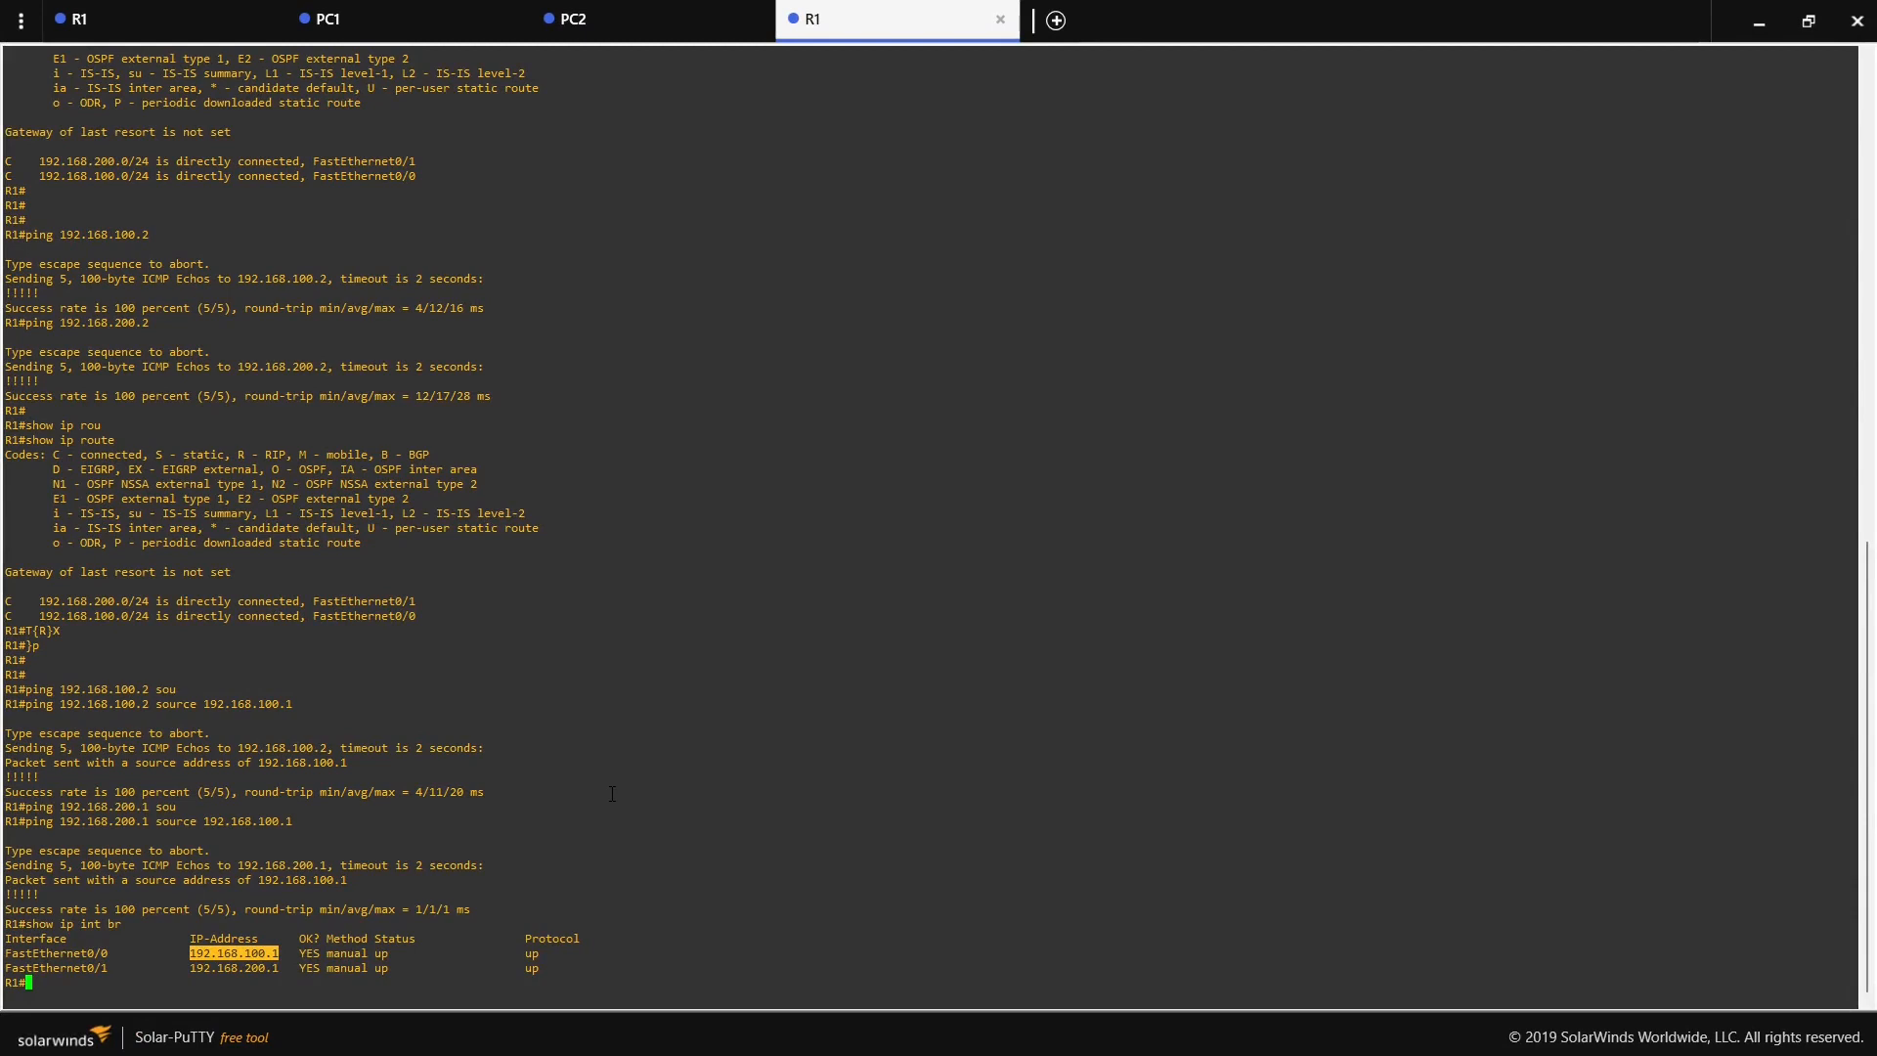
key("Return")
key("Return")
type("ping")
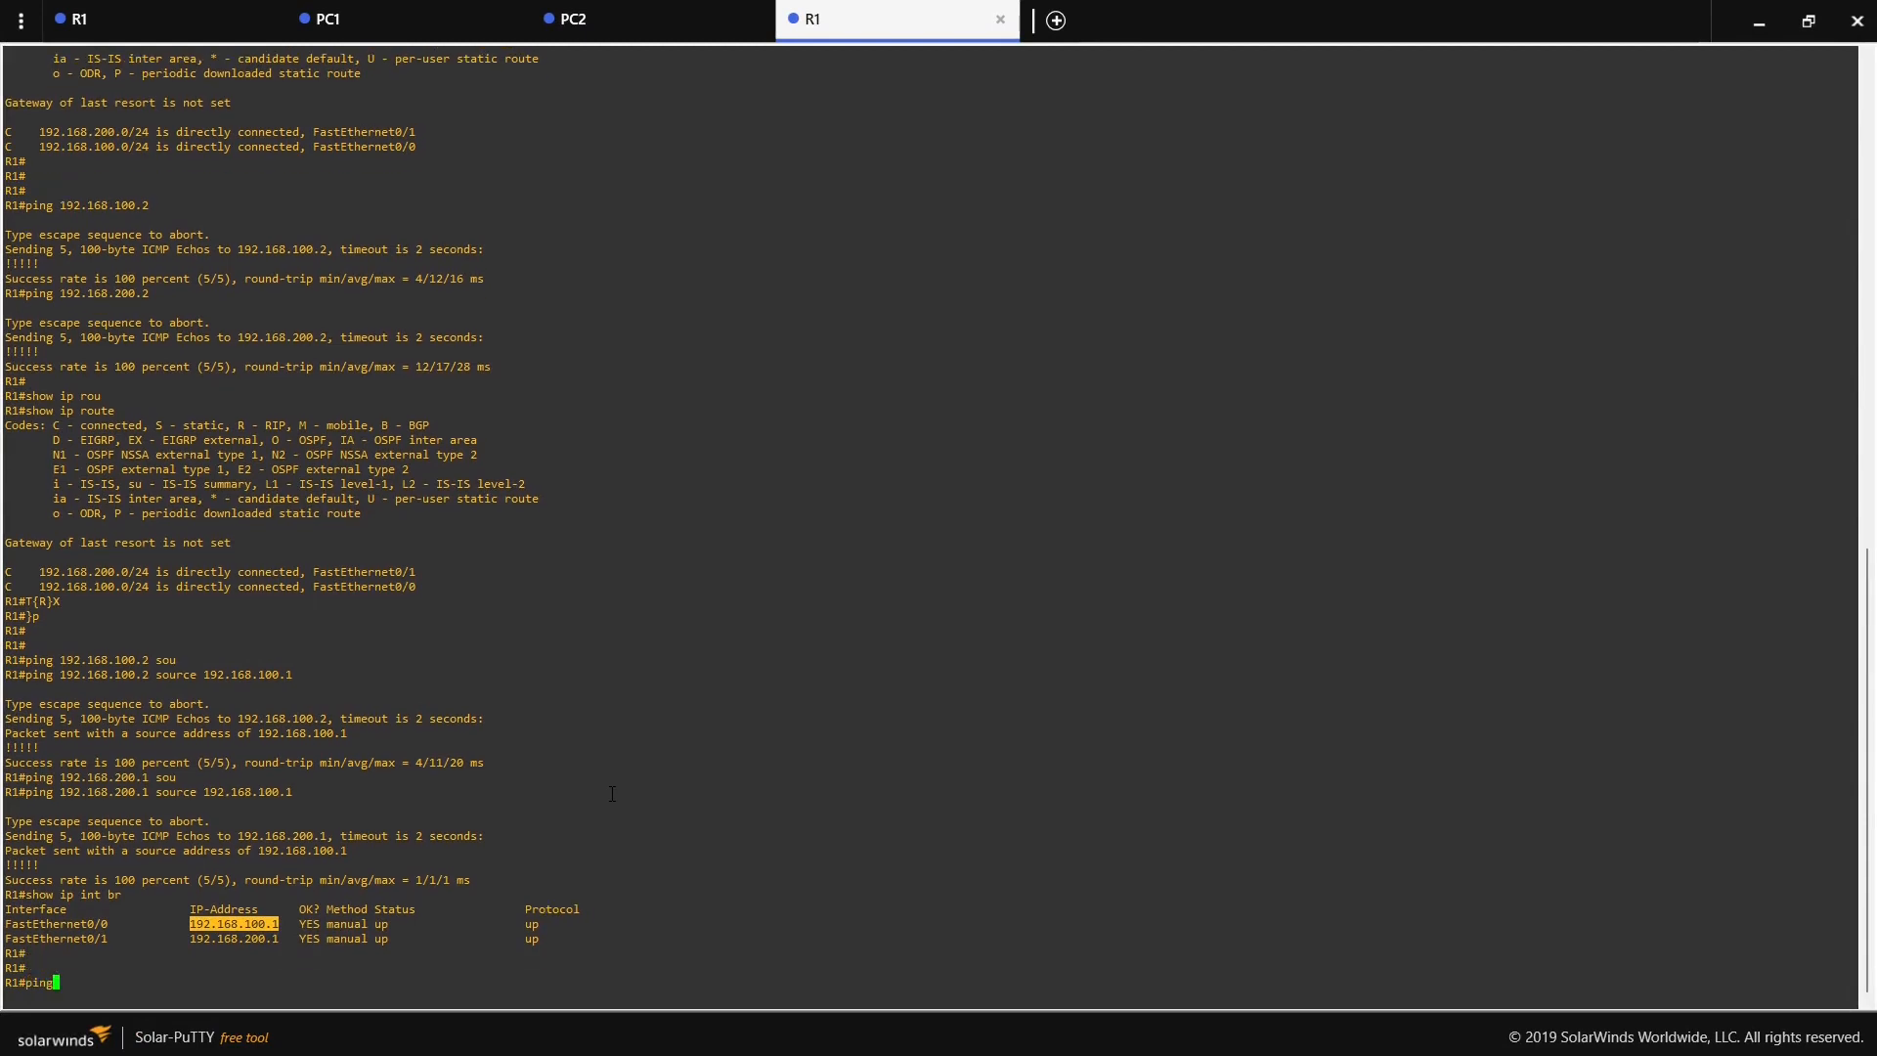
type(" 192.168.200.2 sou")
key("Tab")
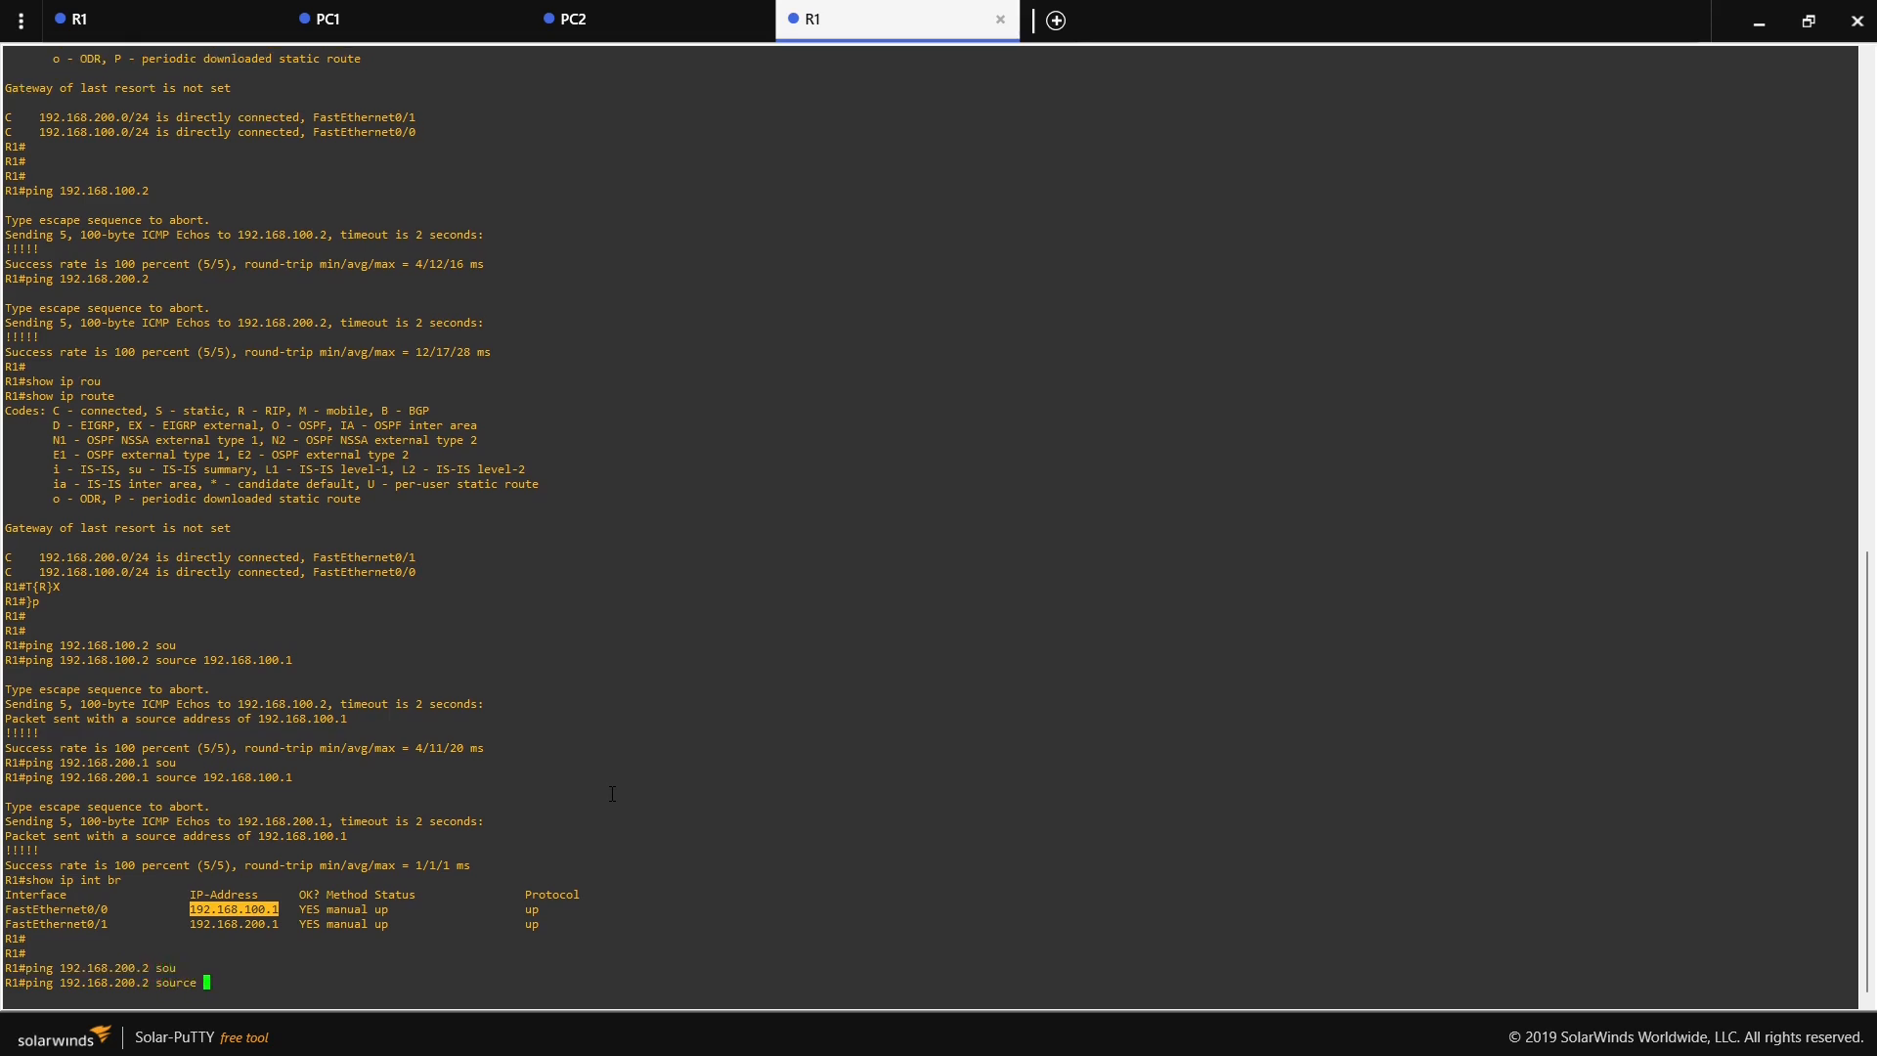
type("192.168.100.1")
key("Return")
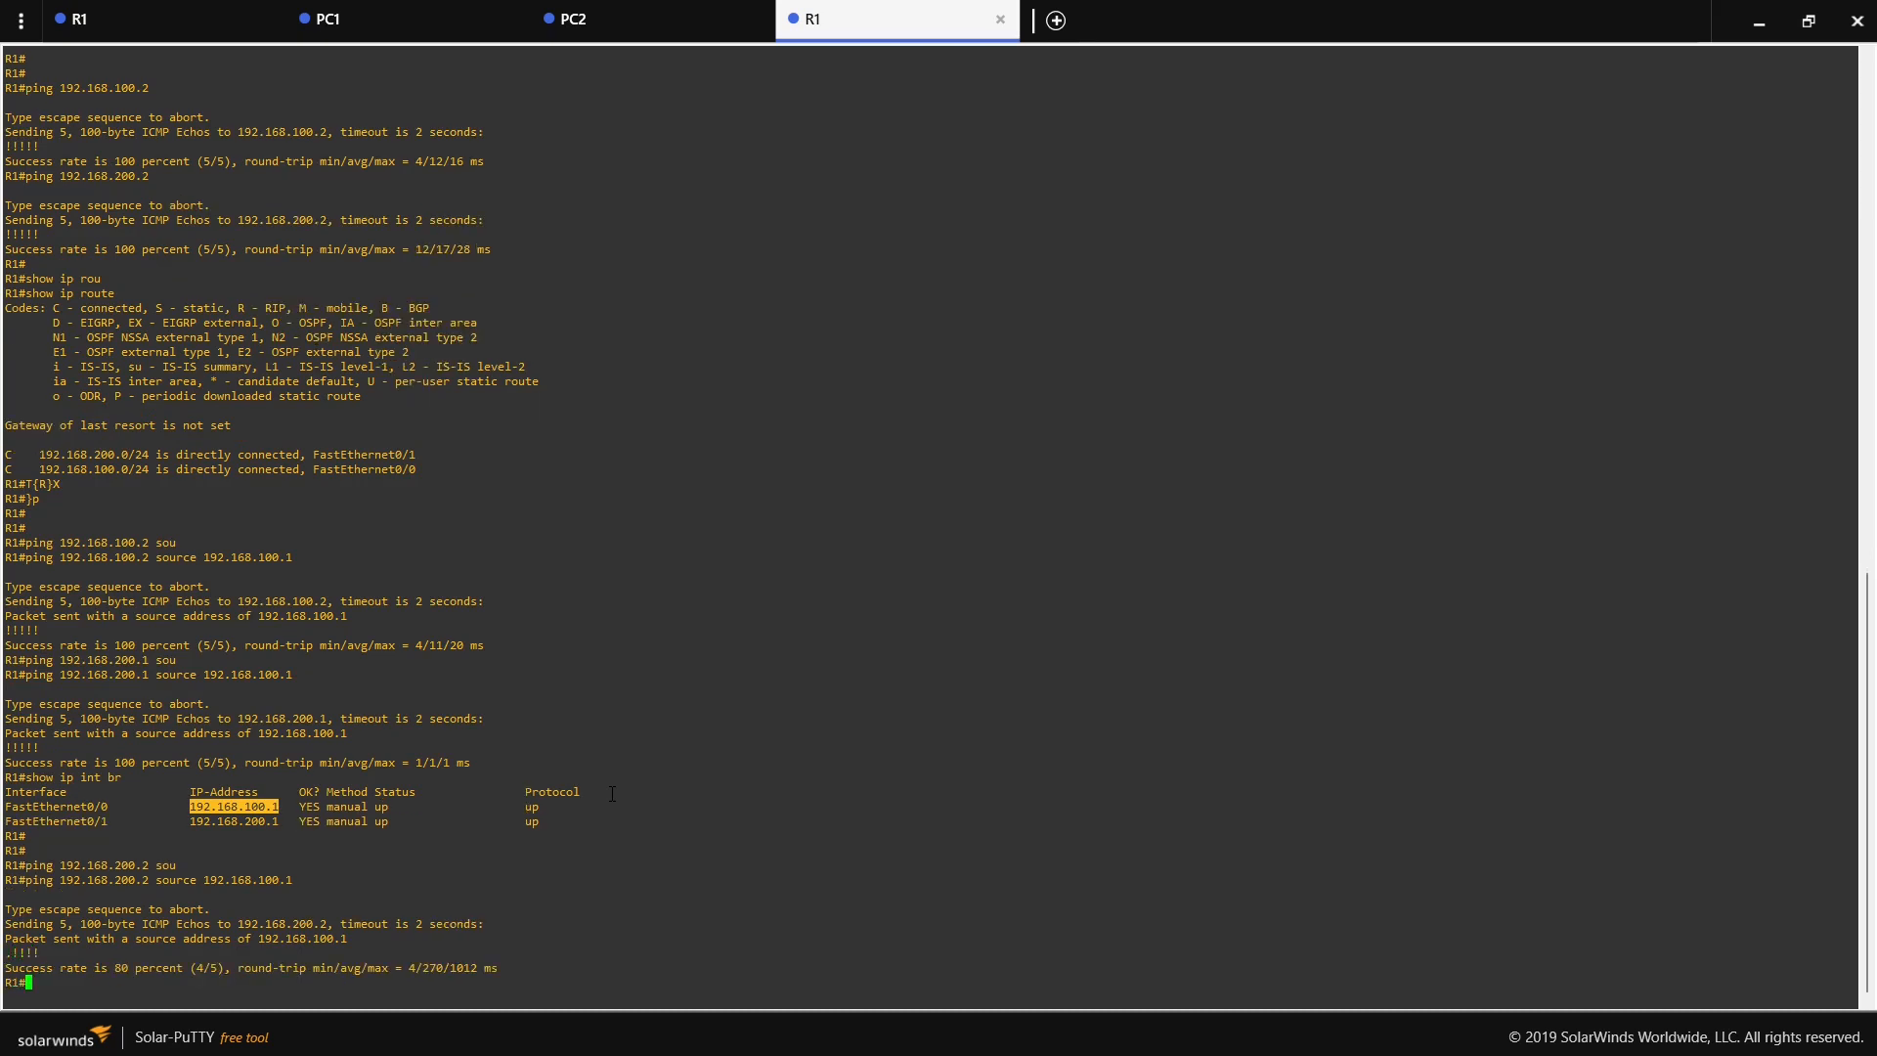
key("Up")
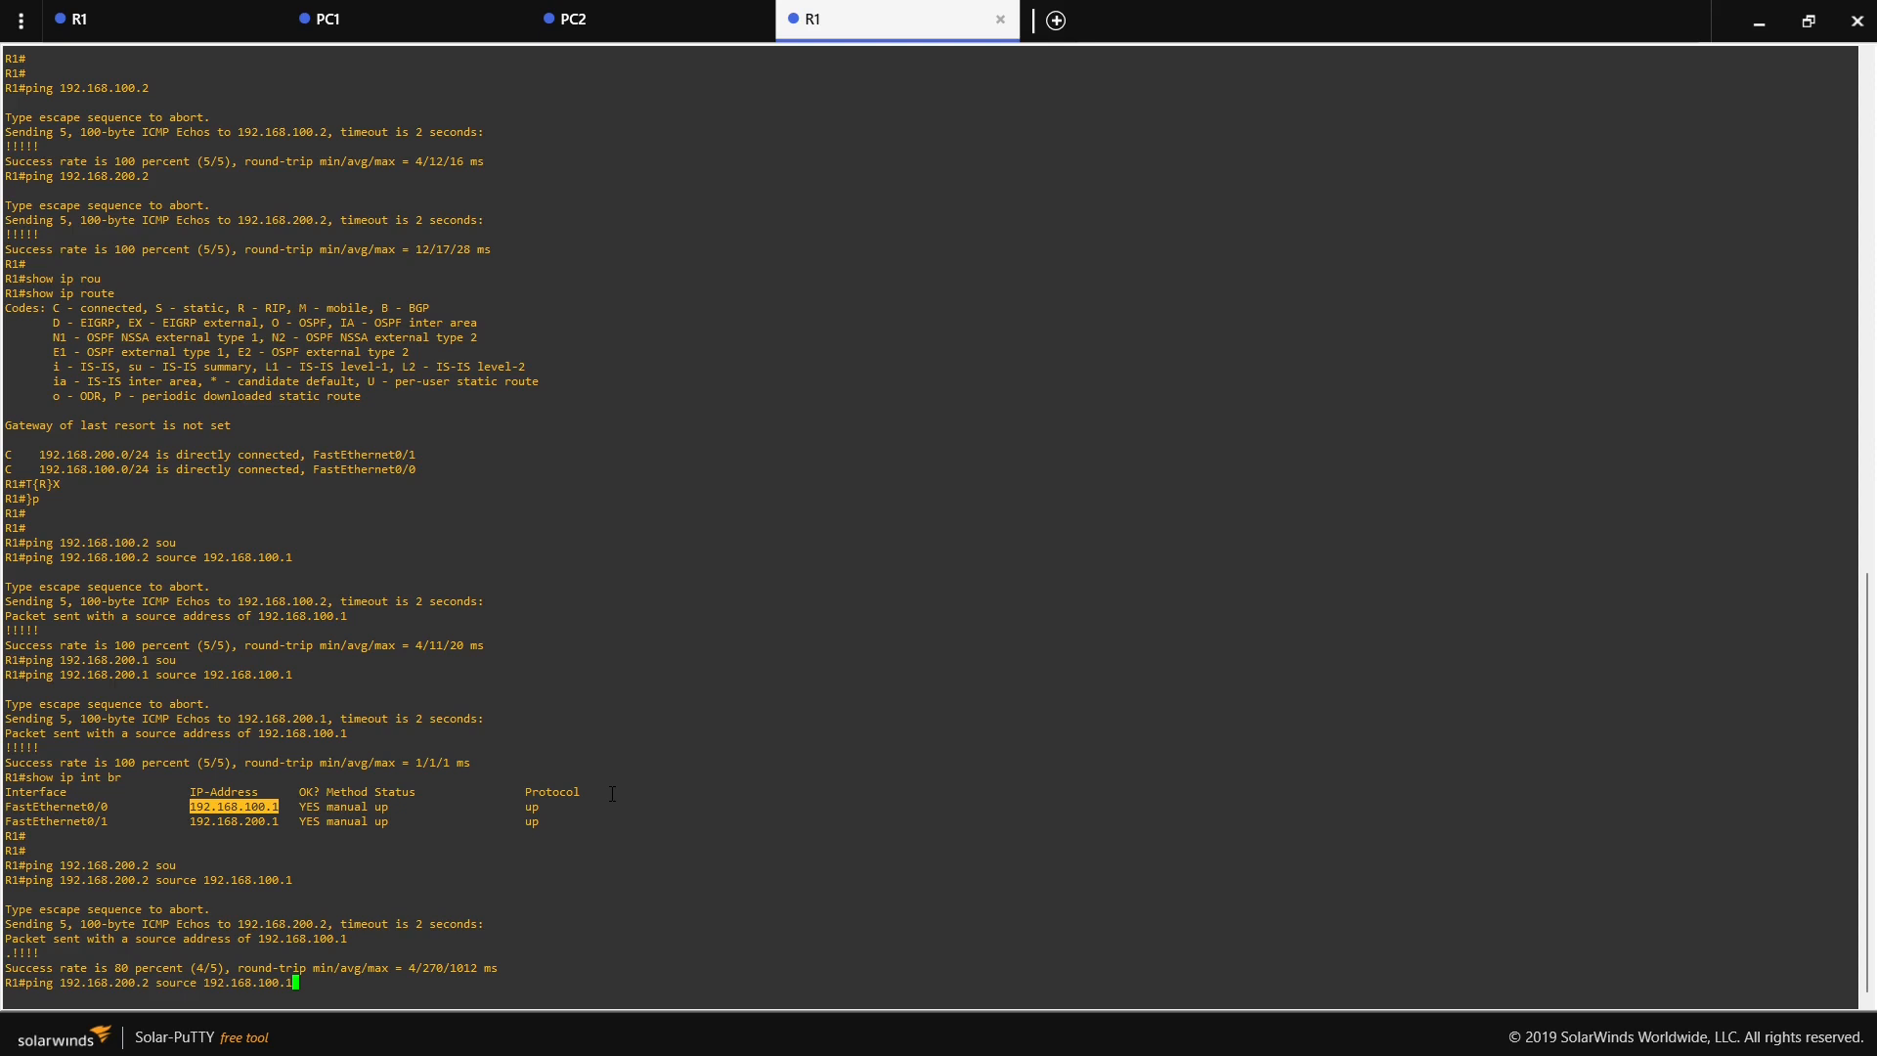
key("Return")
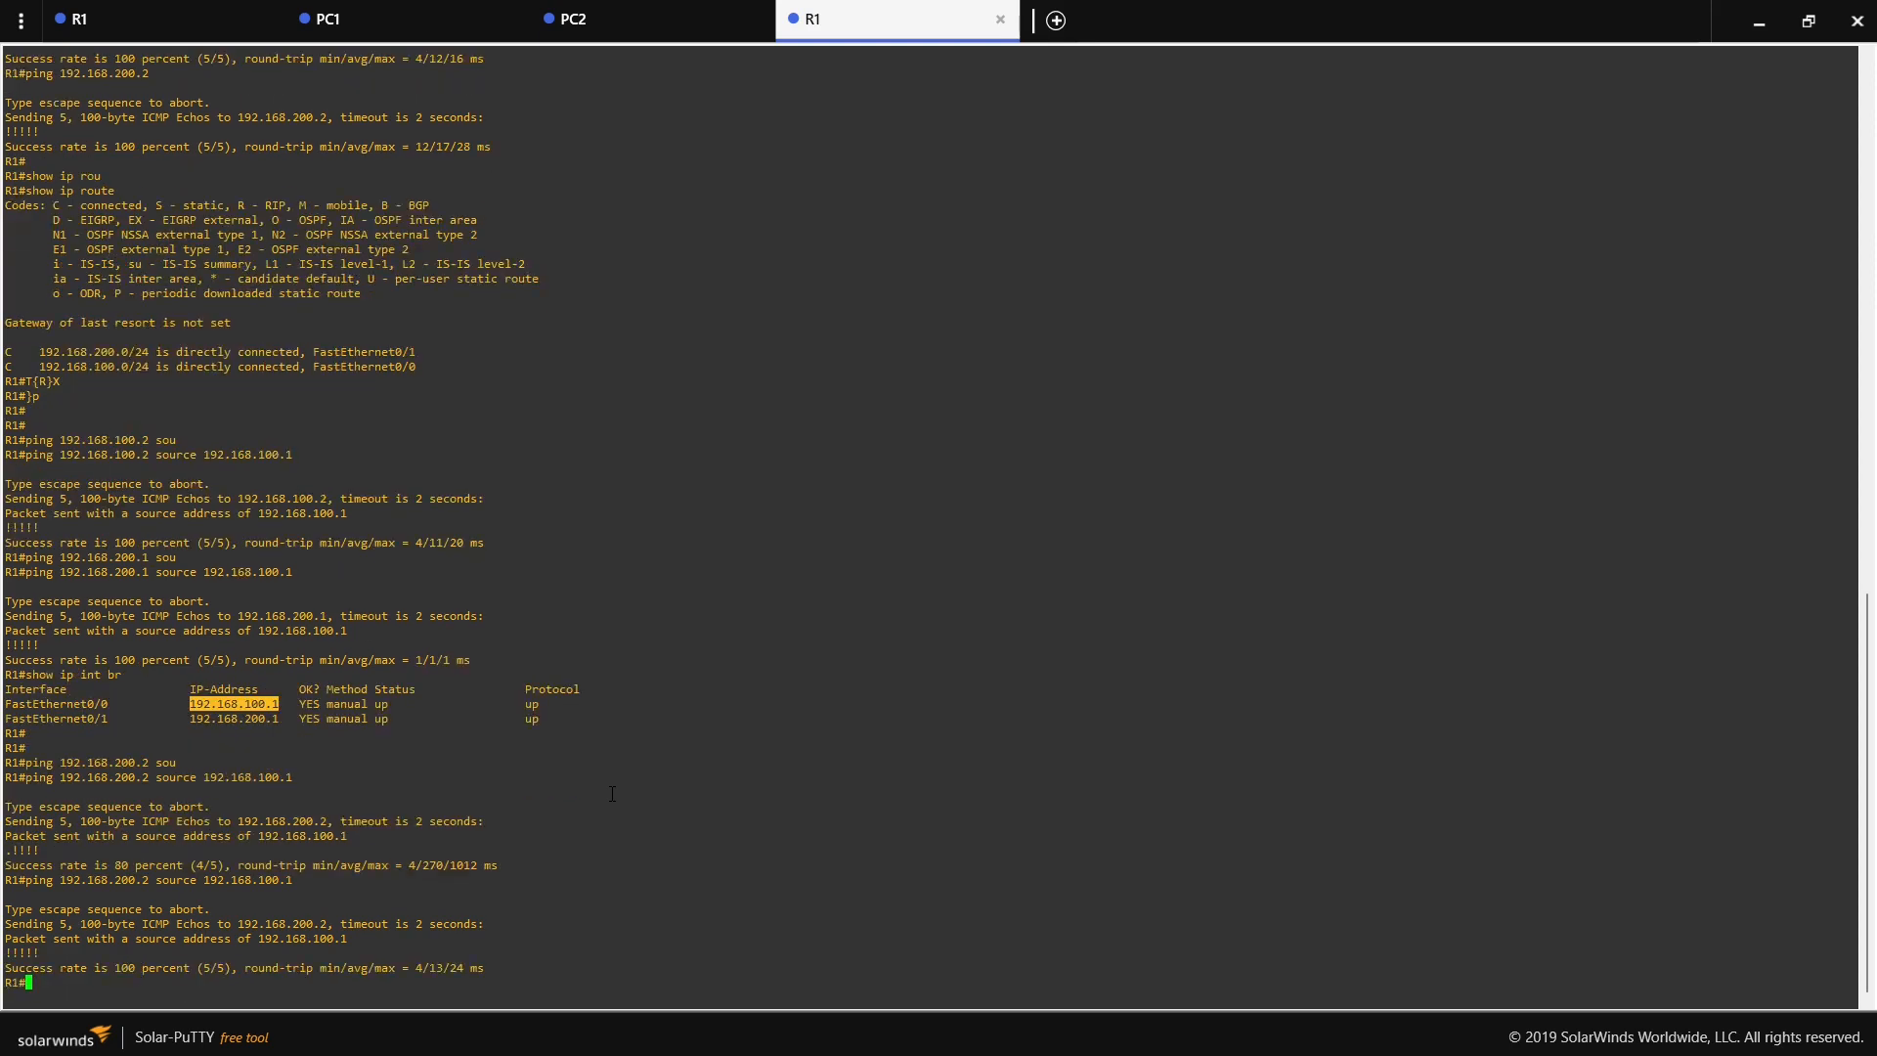
- Ping 192.168.200.2 from source 192.168.100.1 with repeat 1000, abort the run partway, and return to the topology
key("Up")
type("re")
key("Tab")
type("1")
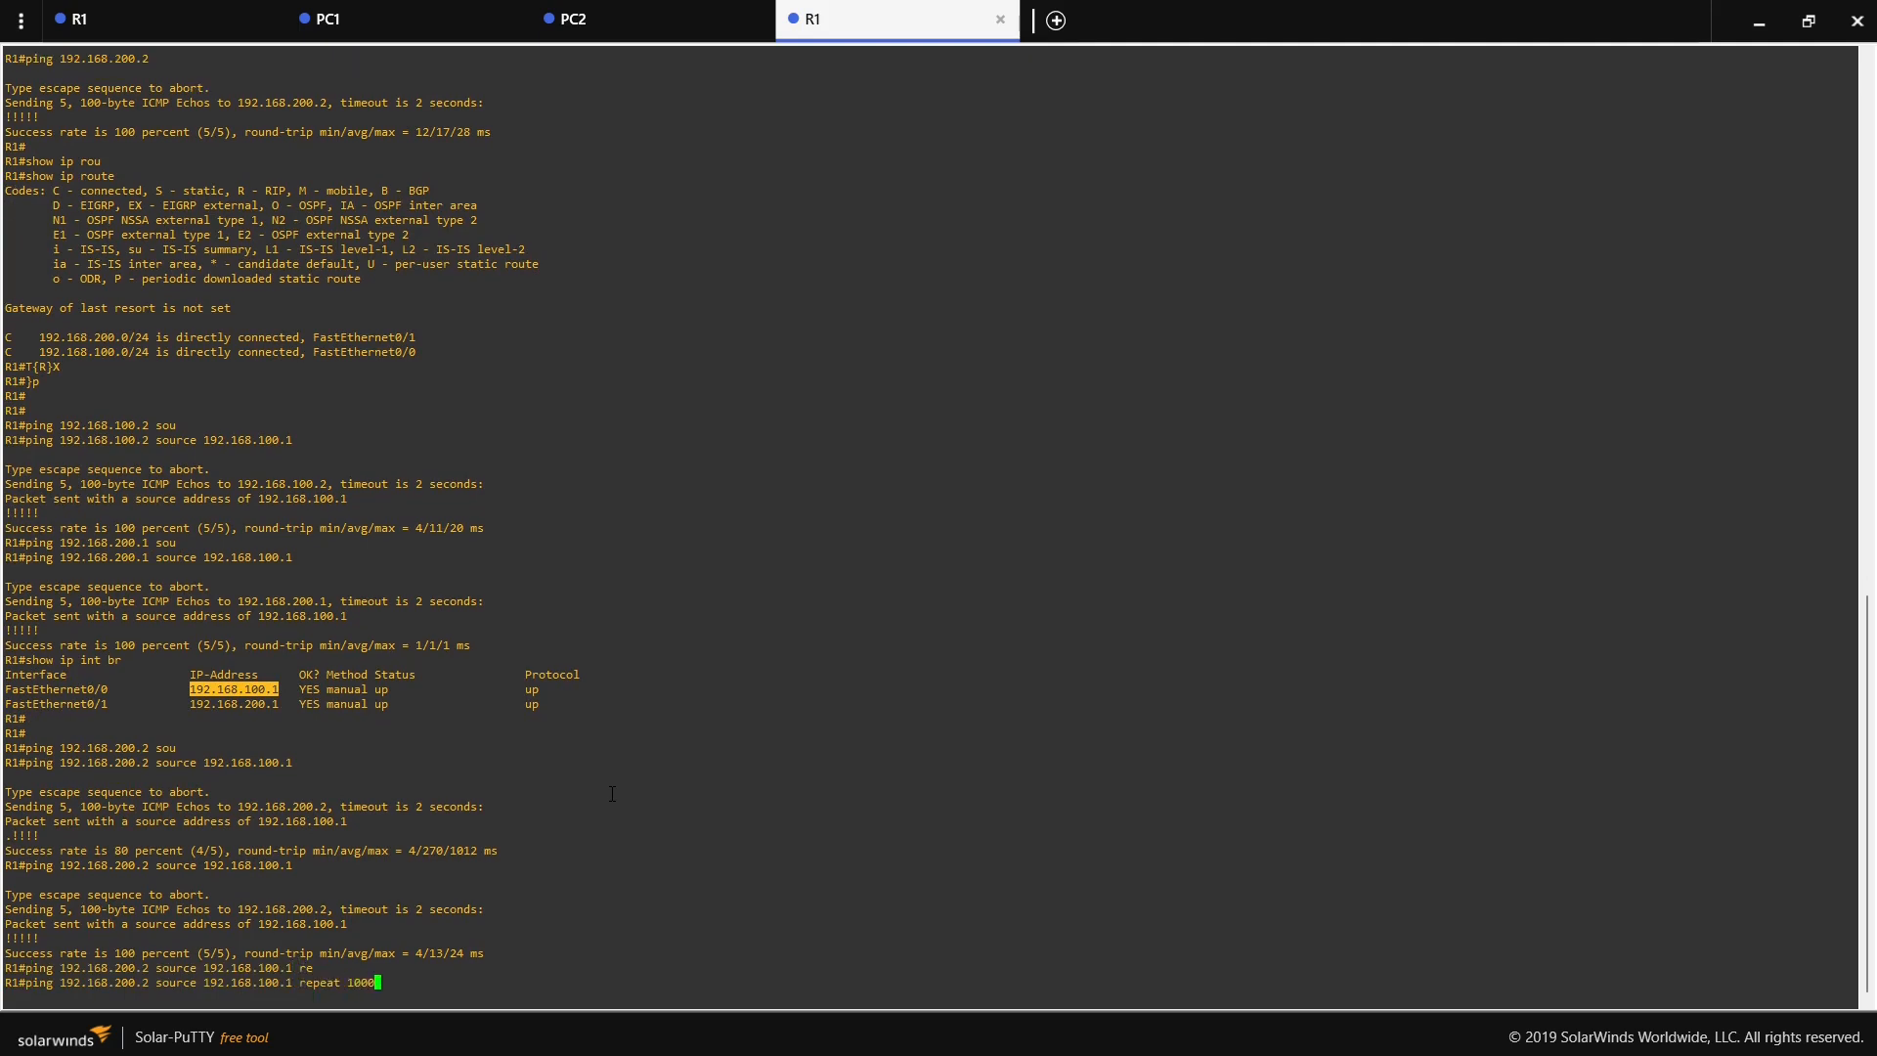
type("000")
key("Return")
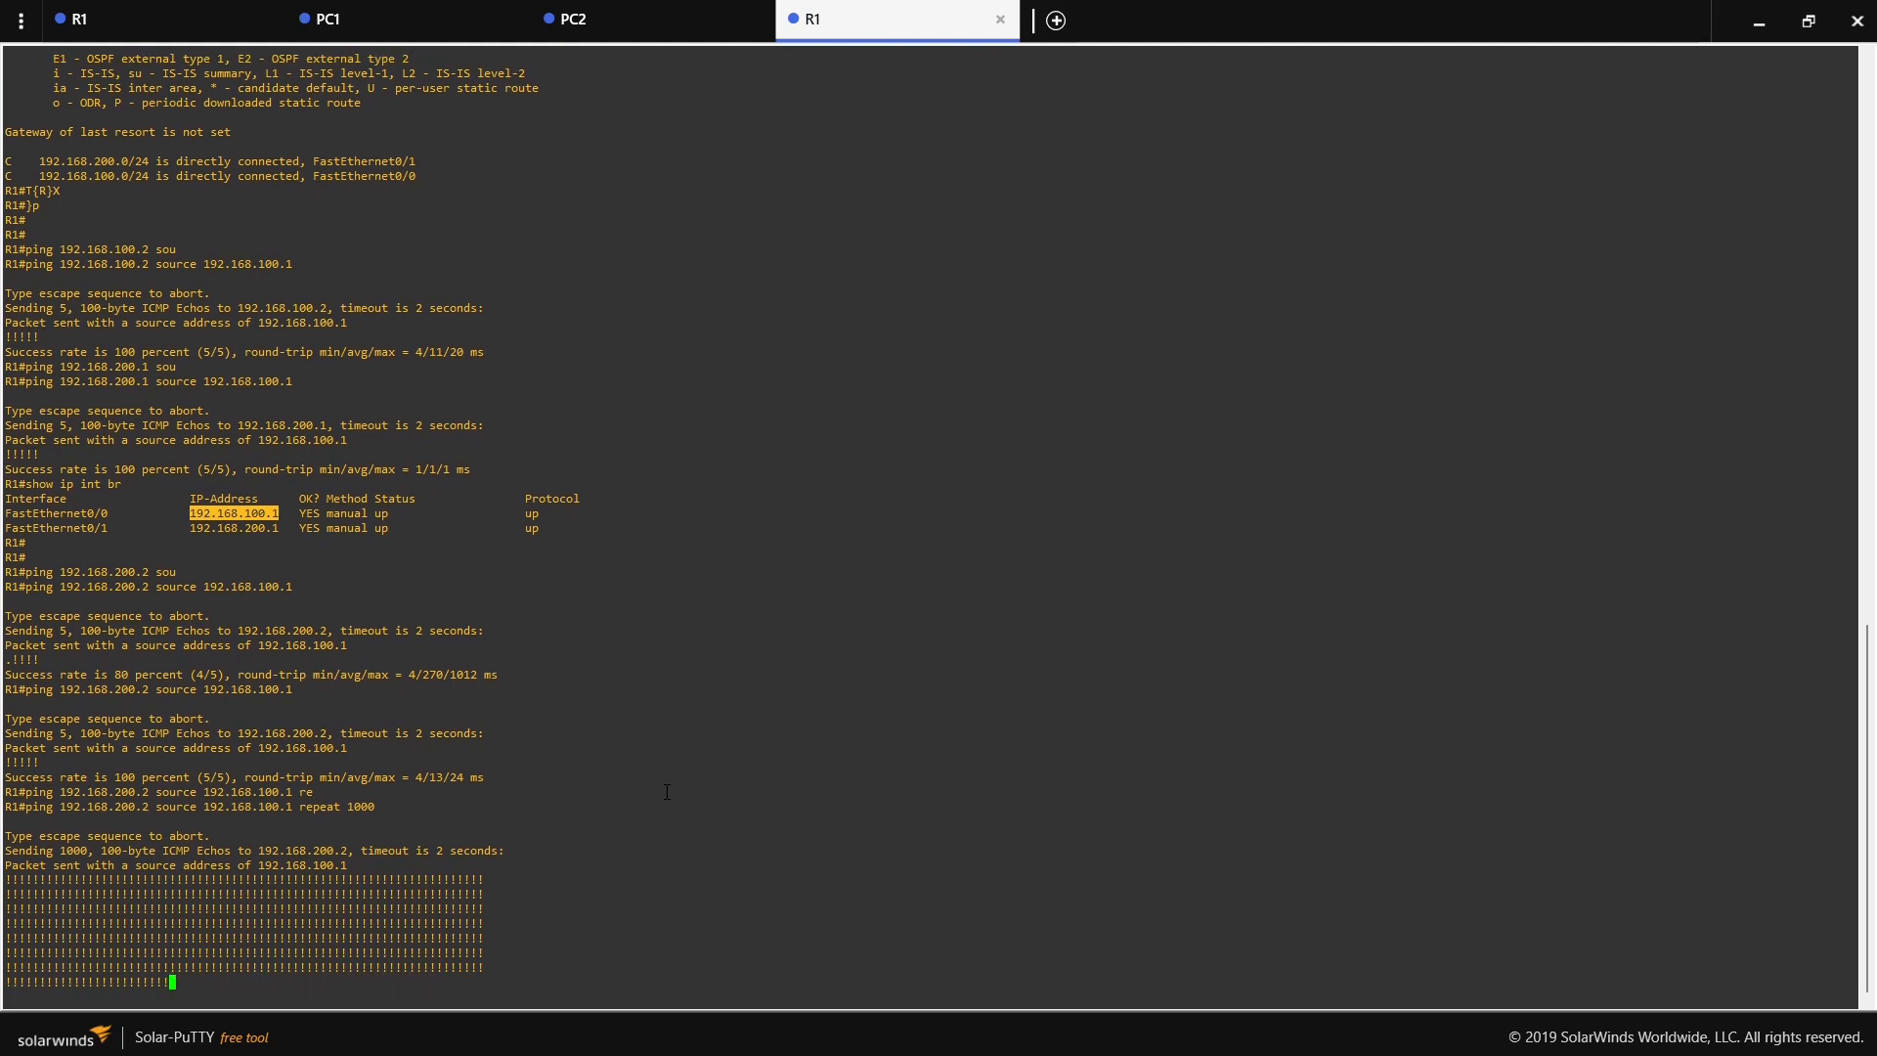
key("ctrl+shift+6")
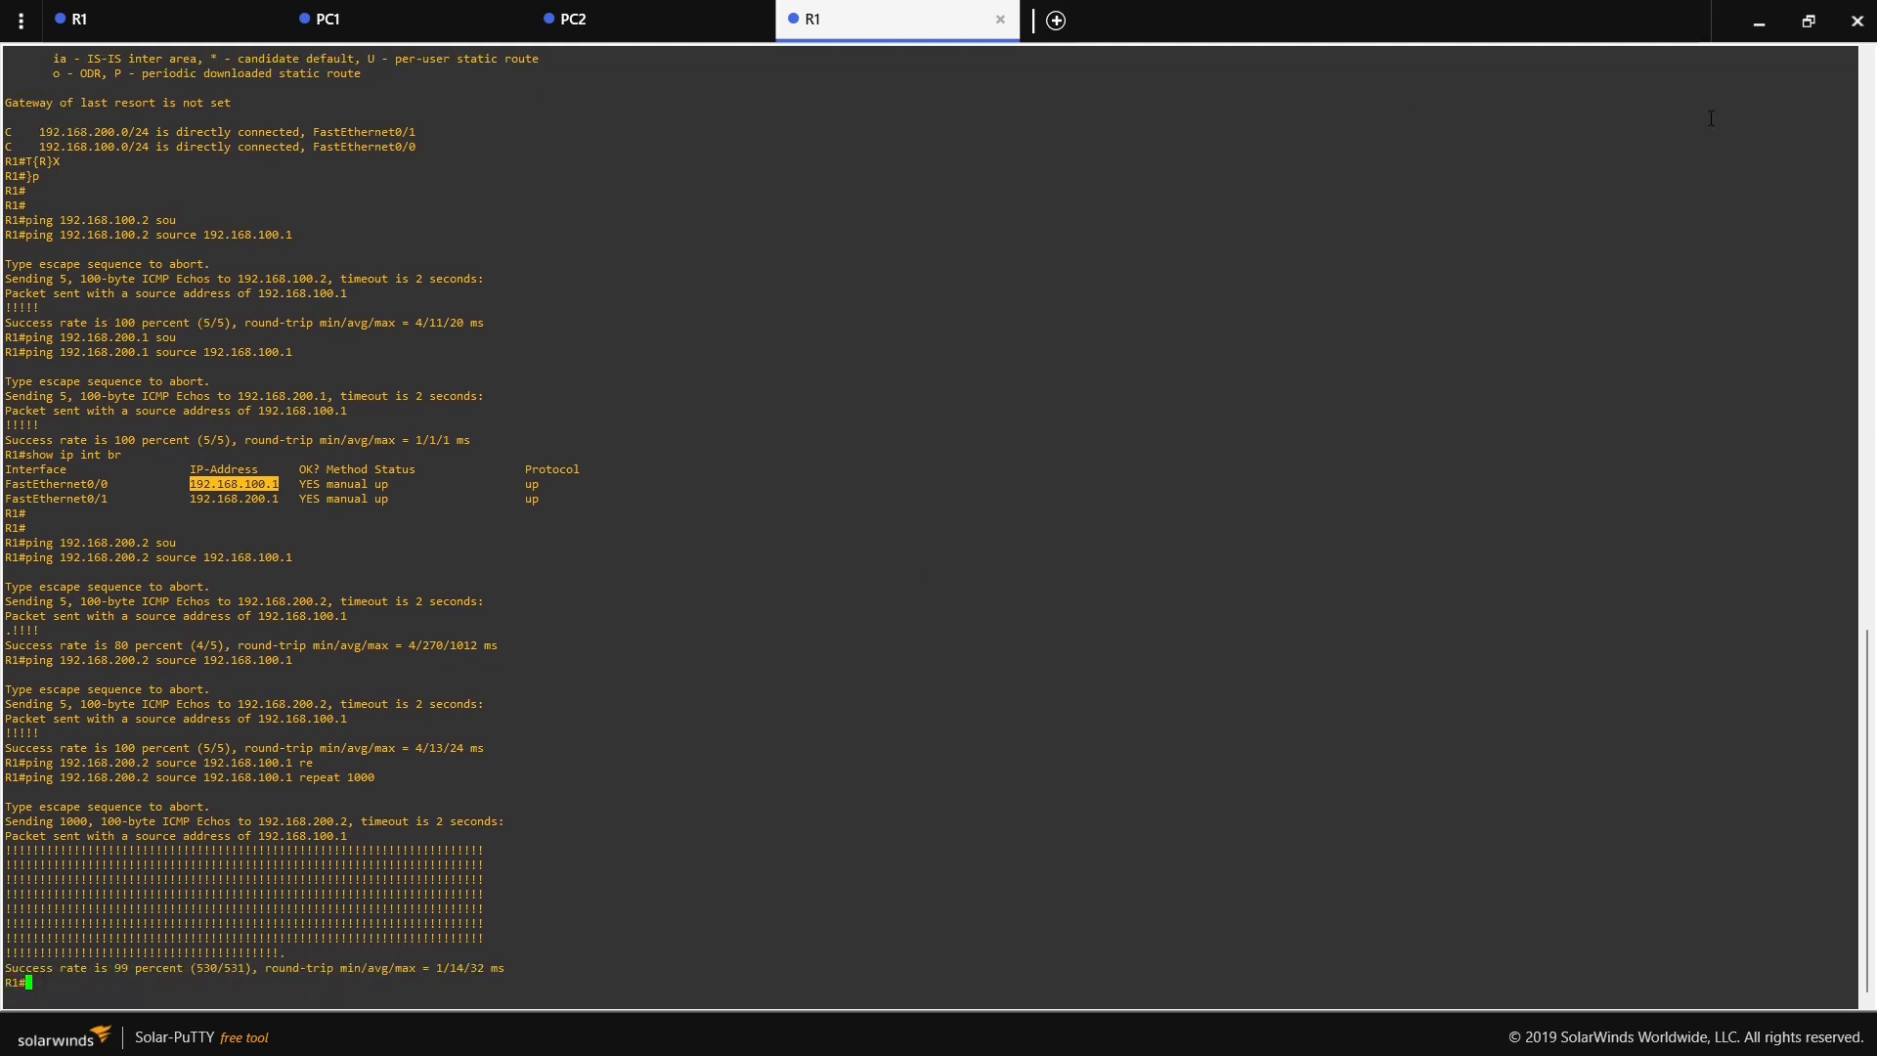
left_click(1758, 20)
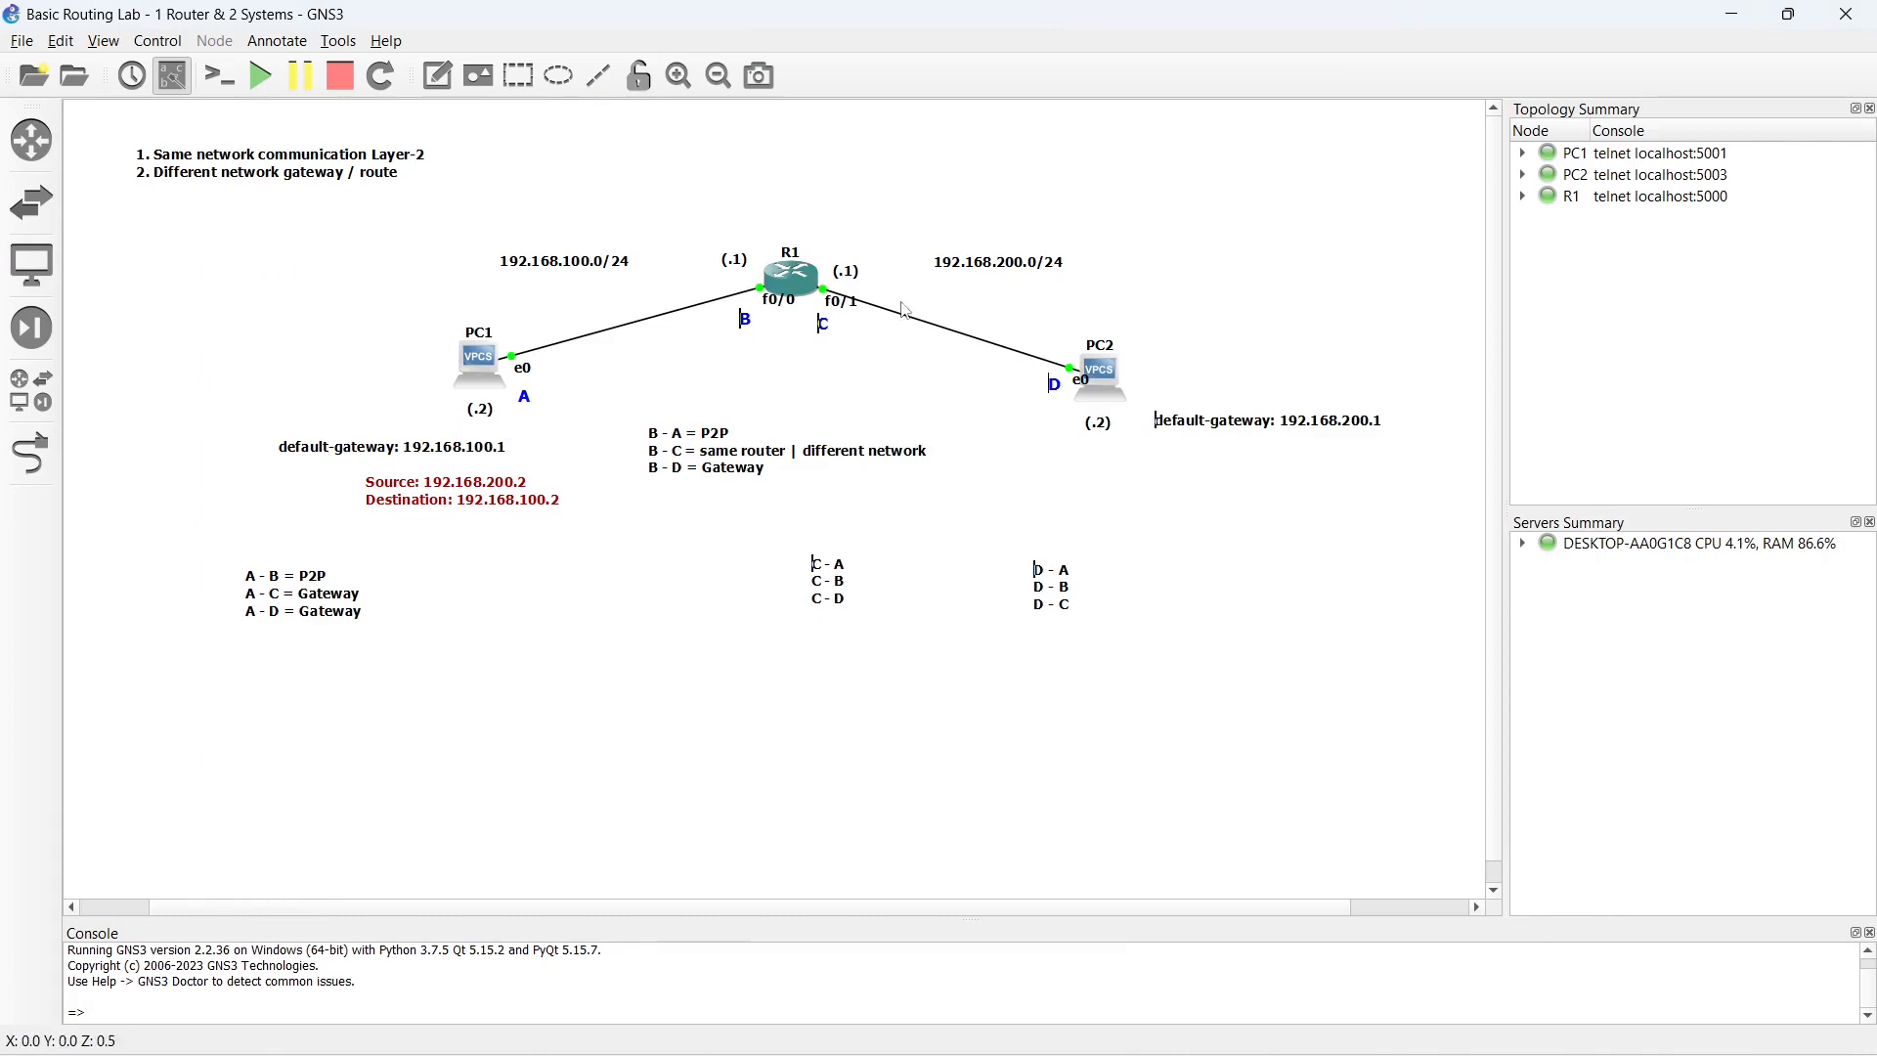
- Move the B list down beside the A list and complete the first line of the C list as "C - A = Gateway"
left_click_drag(704, 469, 500, 606)
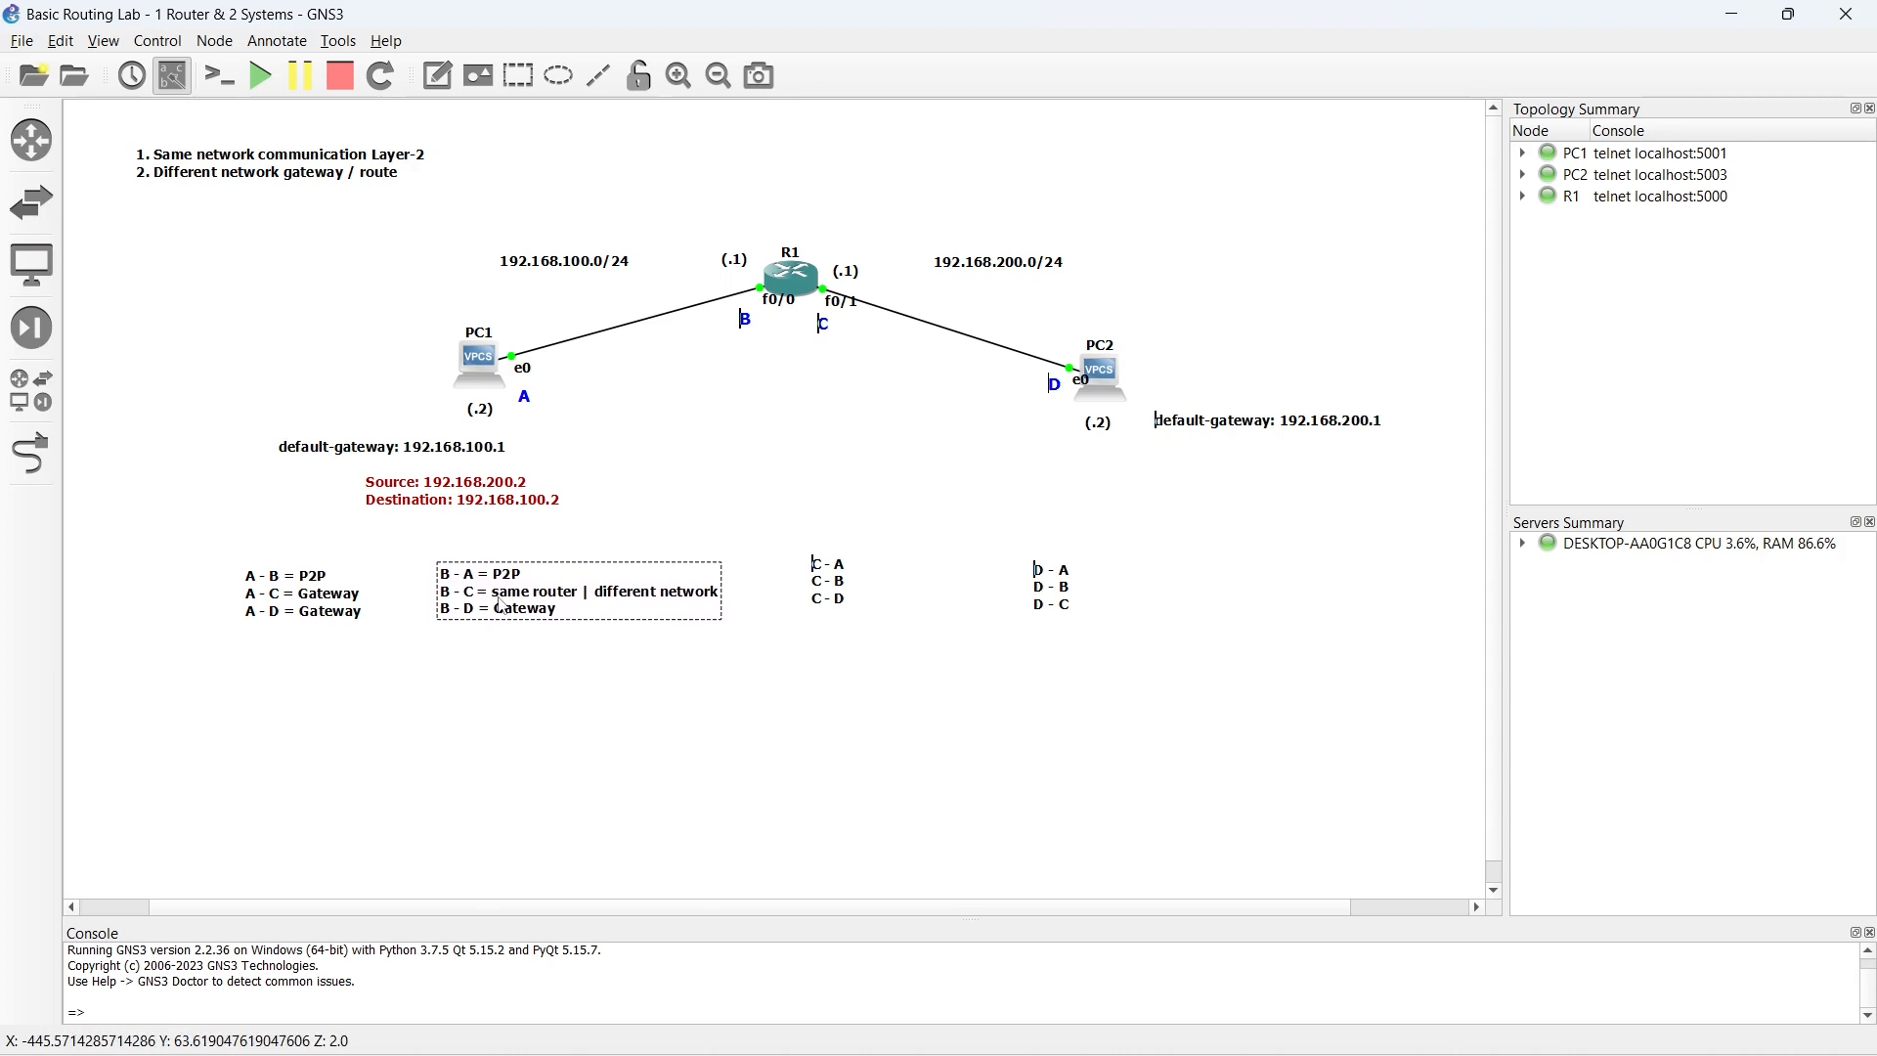
left_click(823, 446)
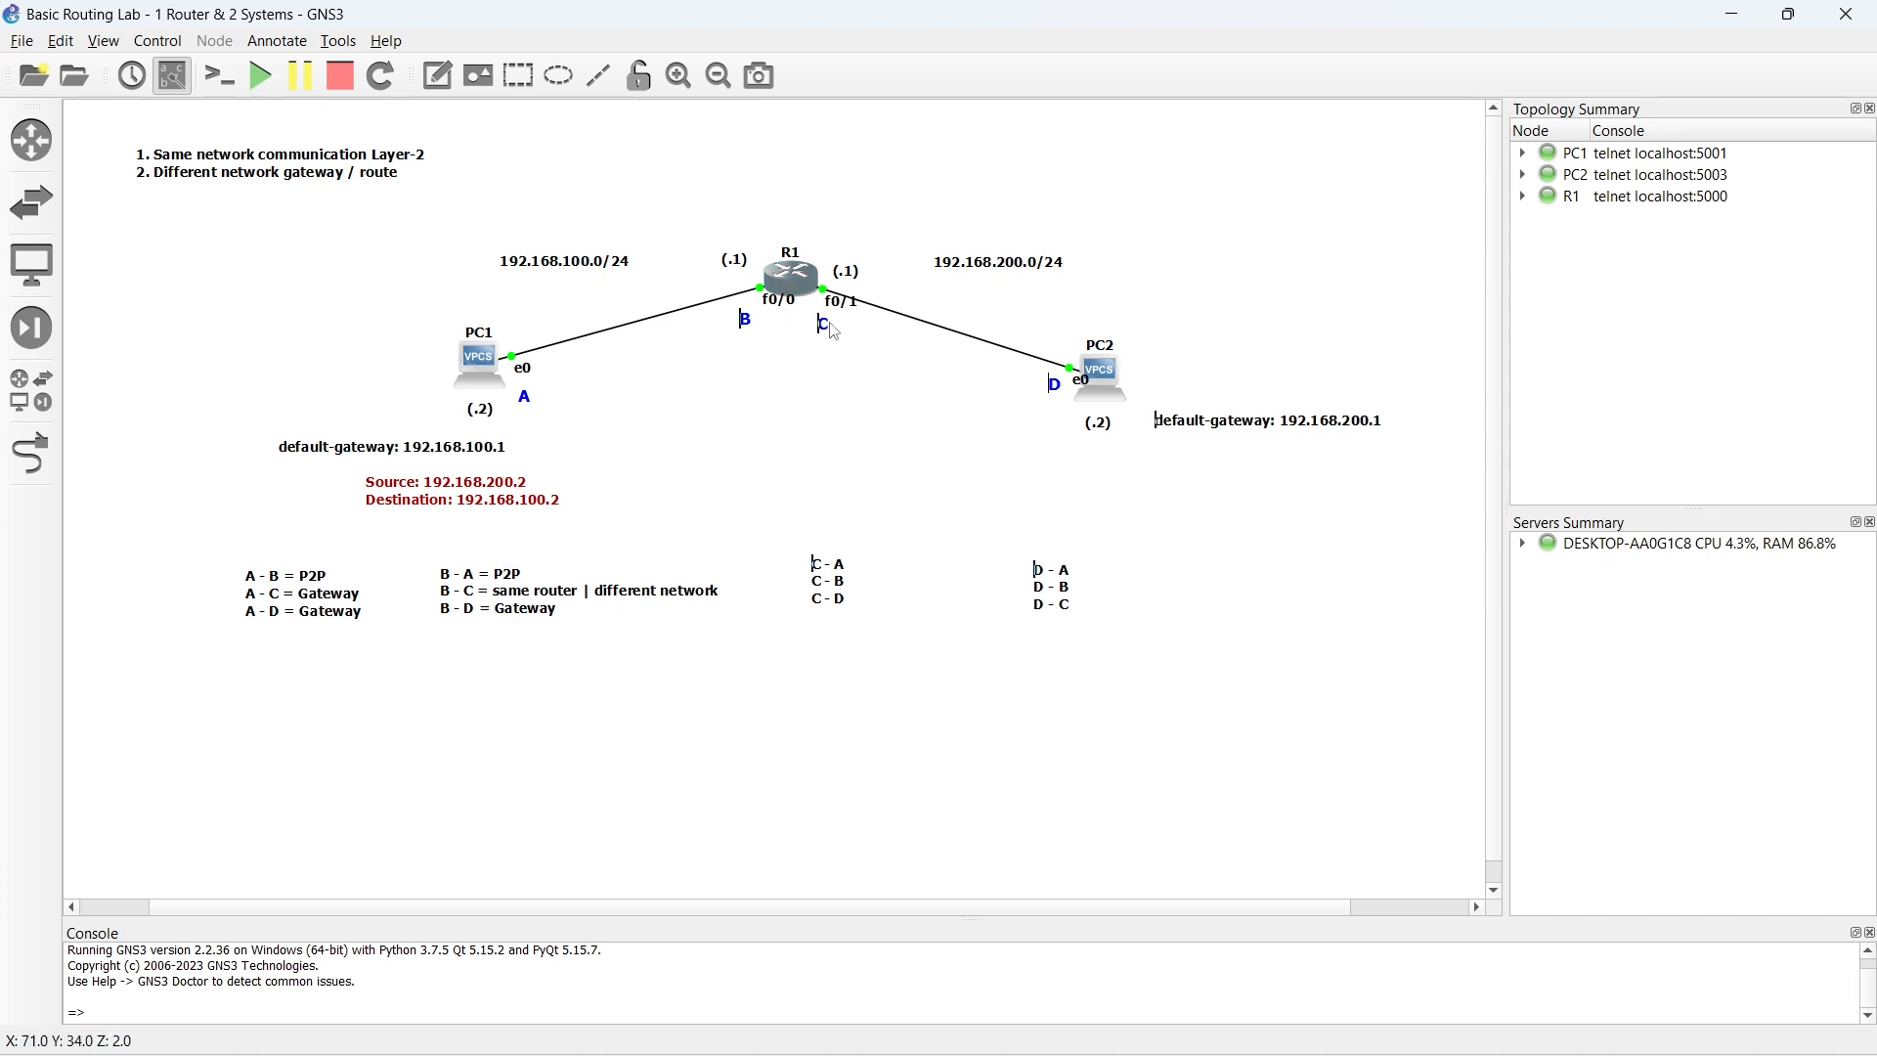
left_click(846, 576)
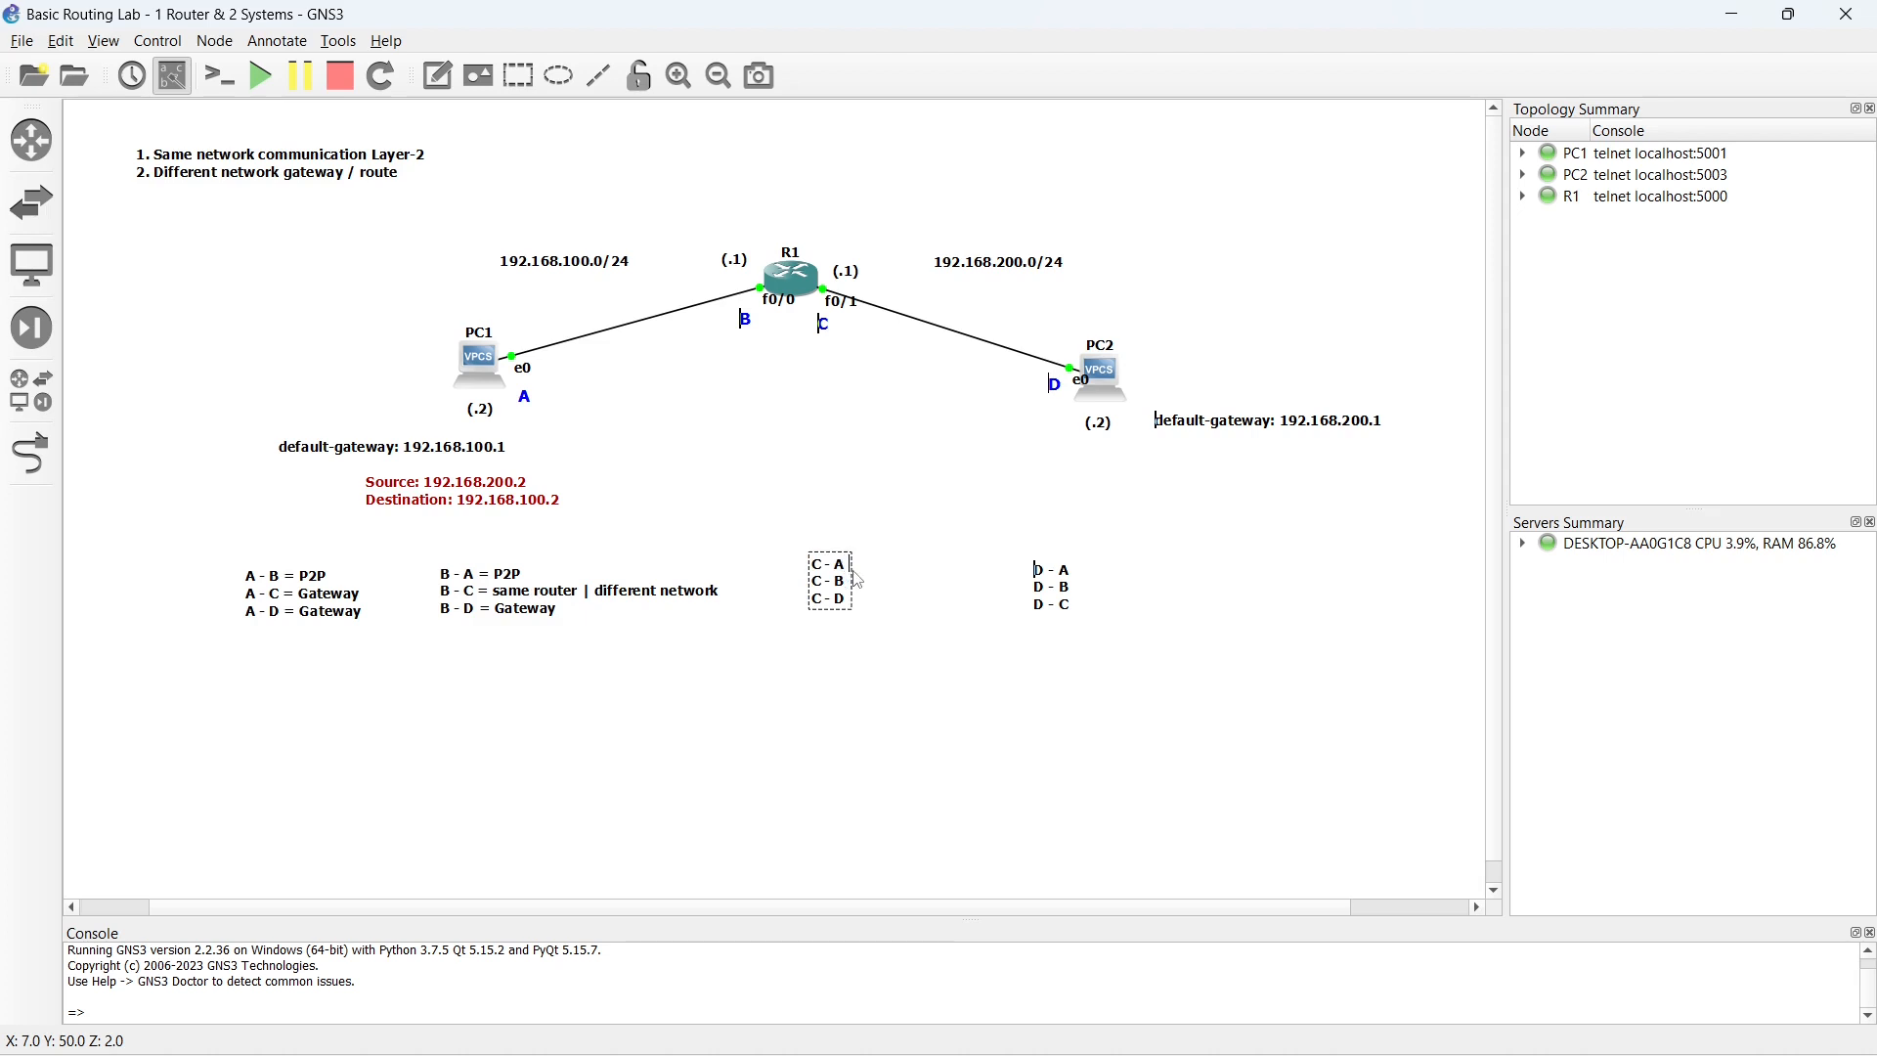
type("= Gateway")
left_click(834, 533)
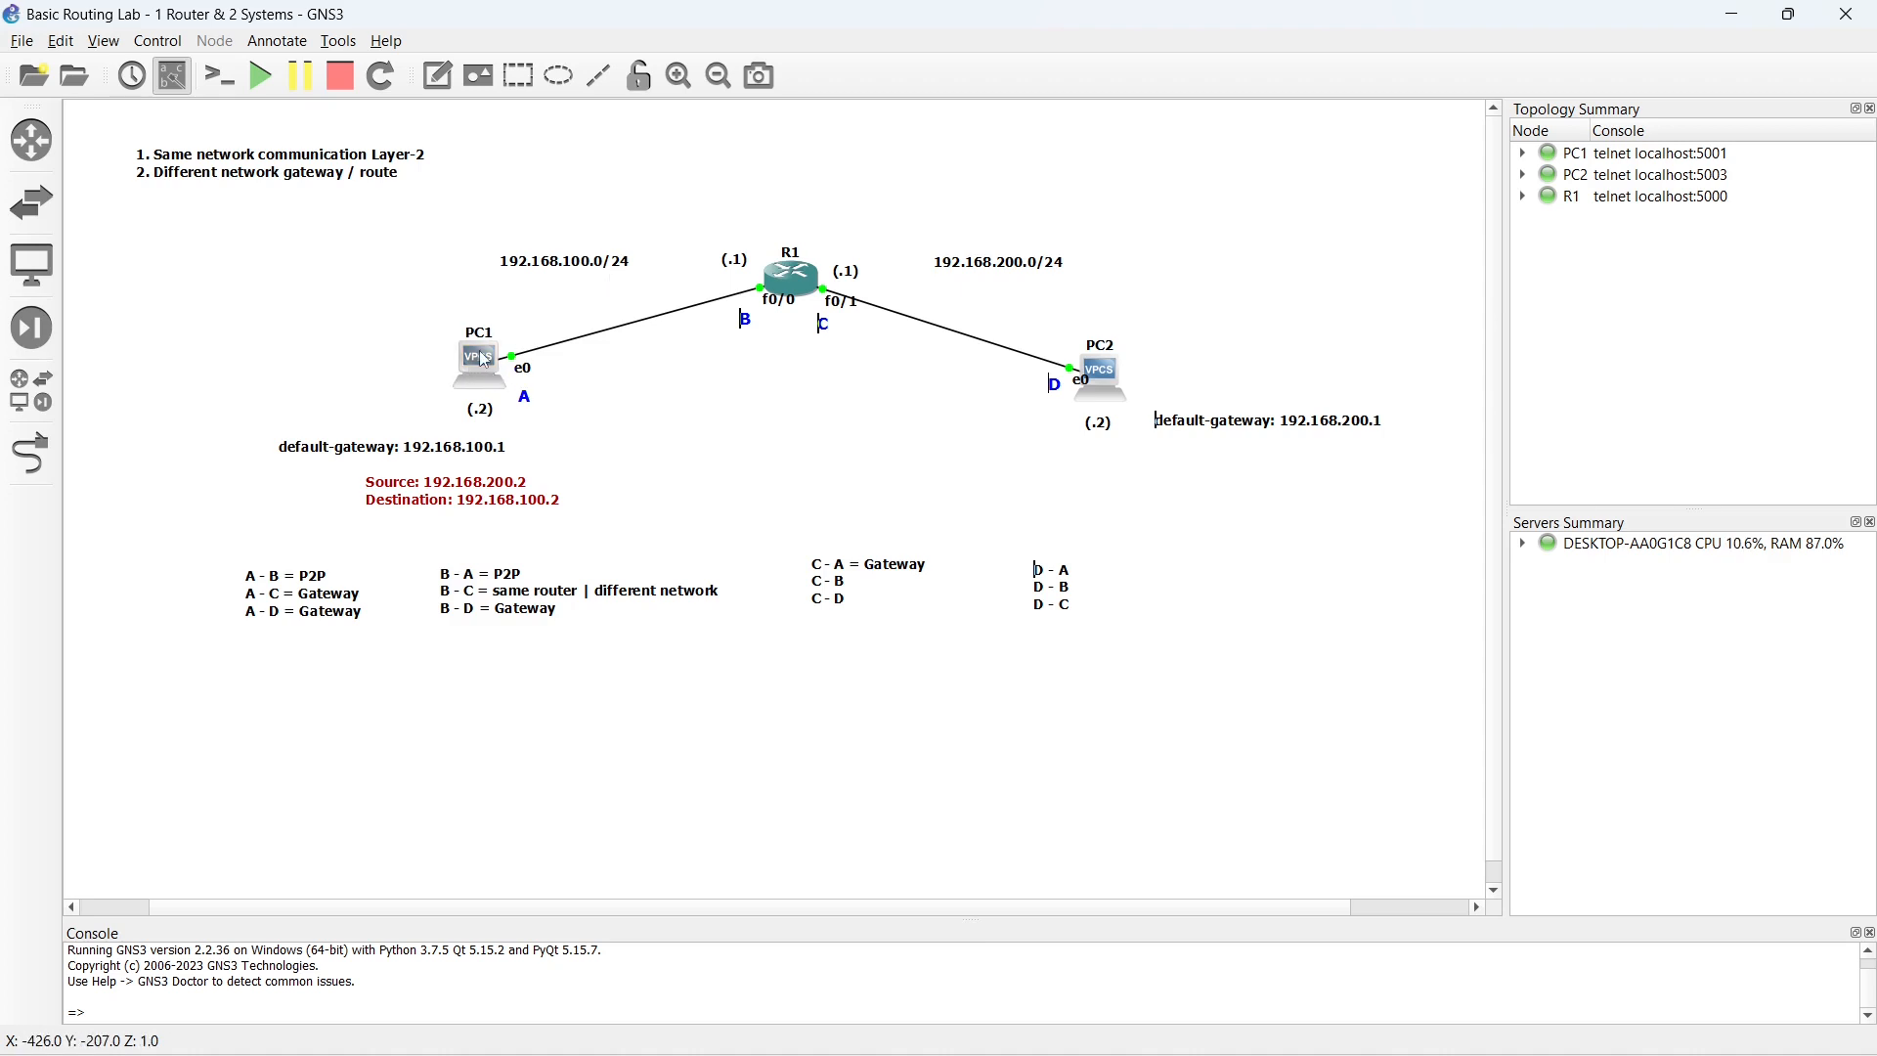
- Move the red Source/Destination note beneath R1 and set its source address to 192.168.200.1
mouse_move(483, 360)
left_click_drag(433, 508, 818, 387)
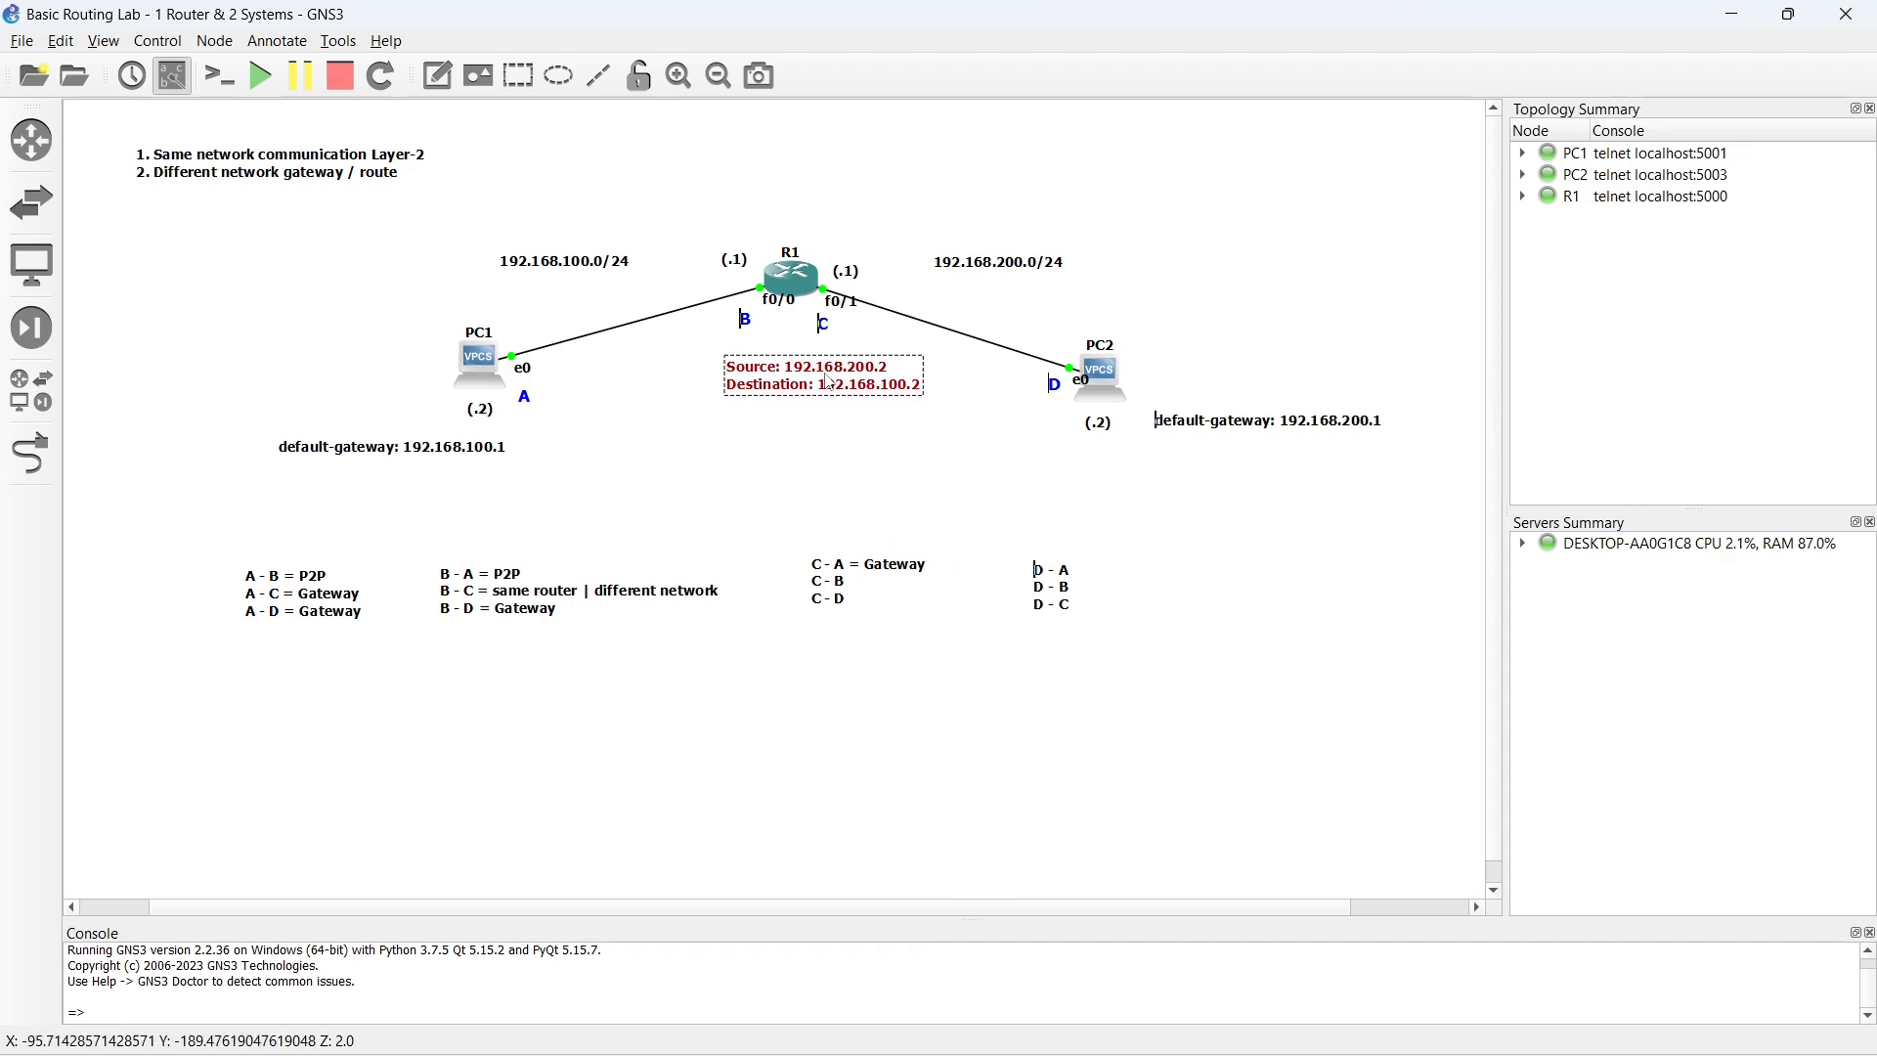
double_click(861, 378)
left_click(860, 372)
key("BackSpace")
type("2.1")
left_click(868, 440)
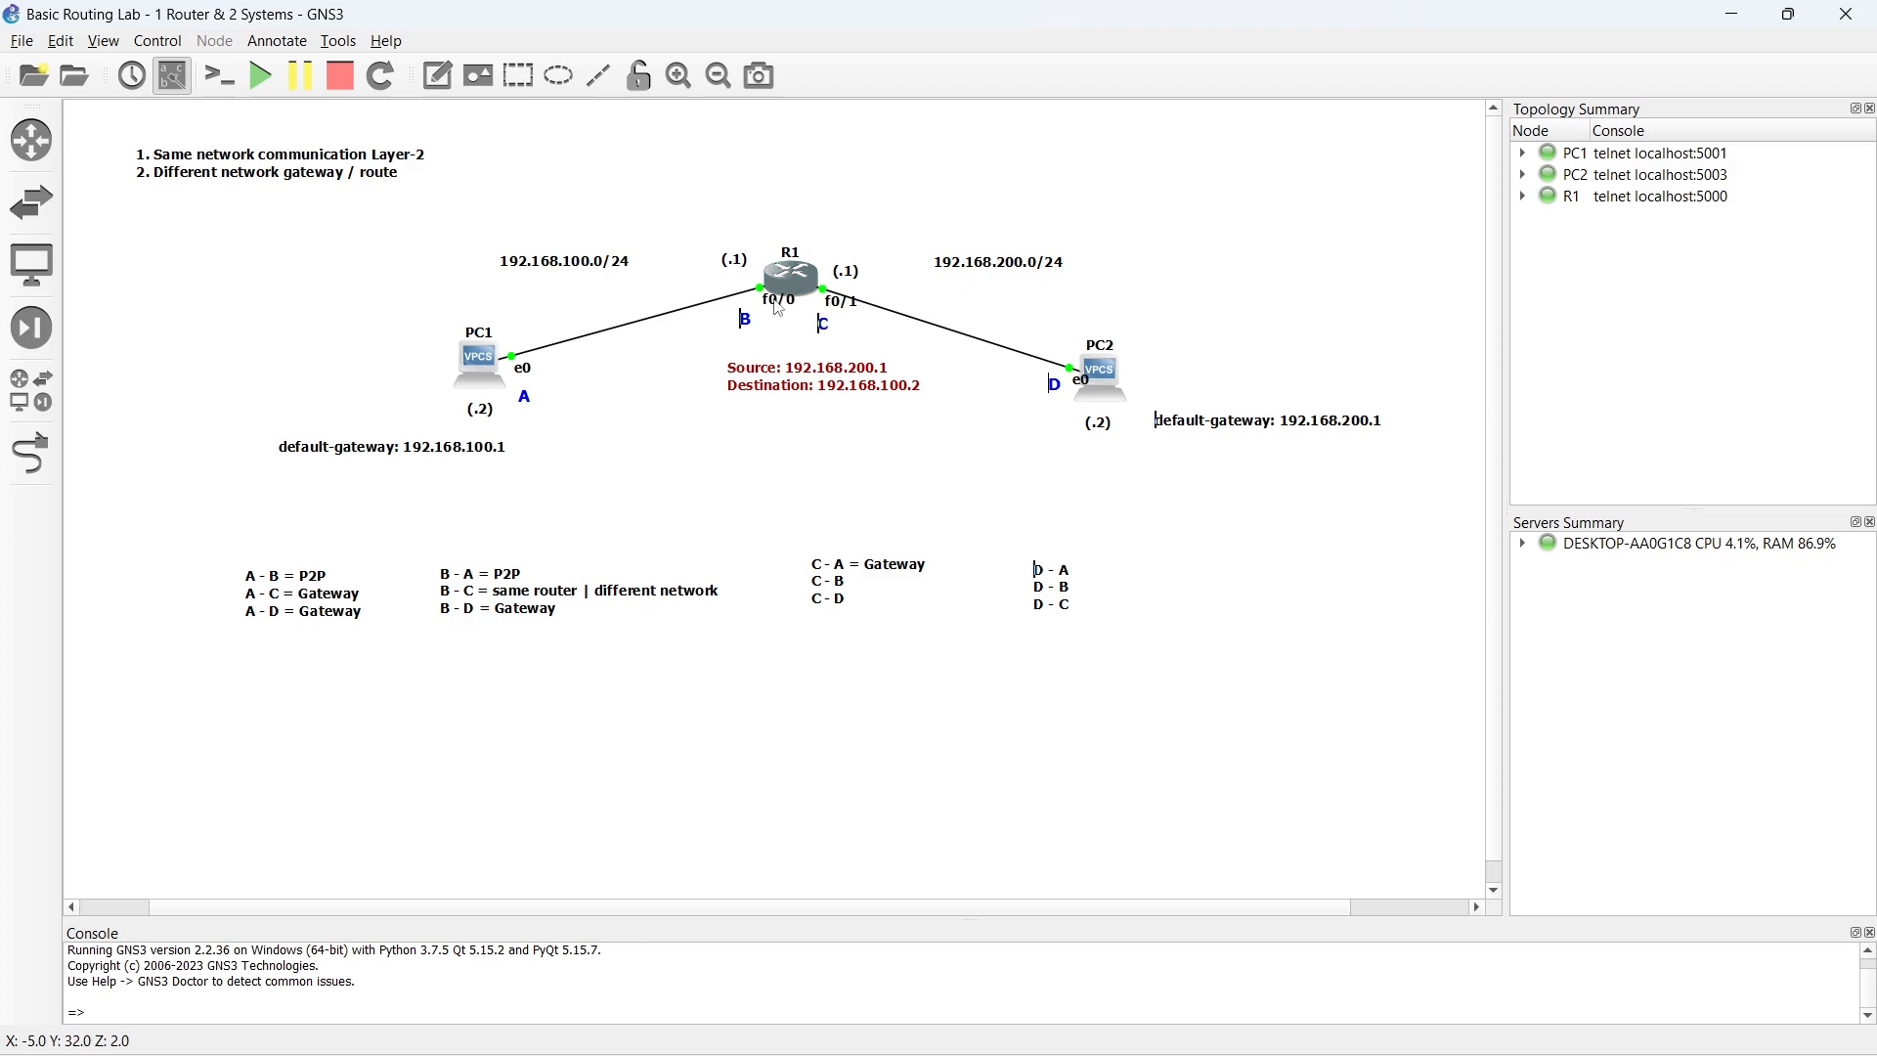
- Move the red note beside PC1's default gateway label and set its source to 192.168.100.2 and its destination to 192.168.200.1
left_click_drag(780, 389, 581, 454)
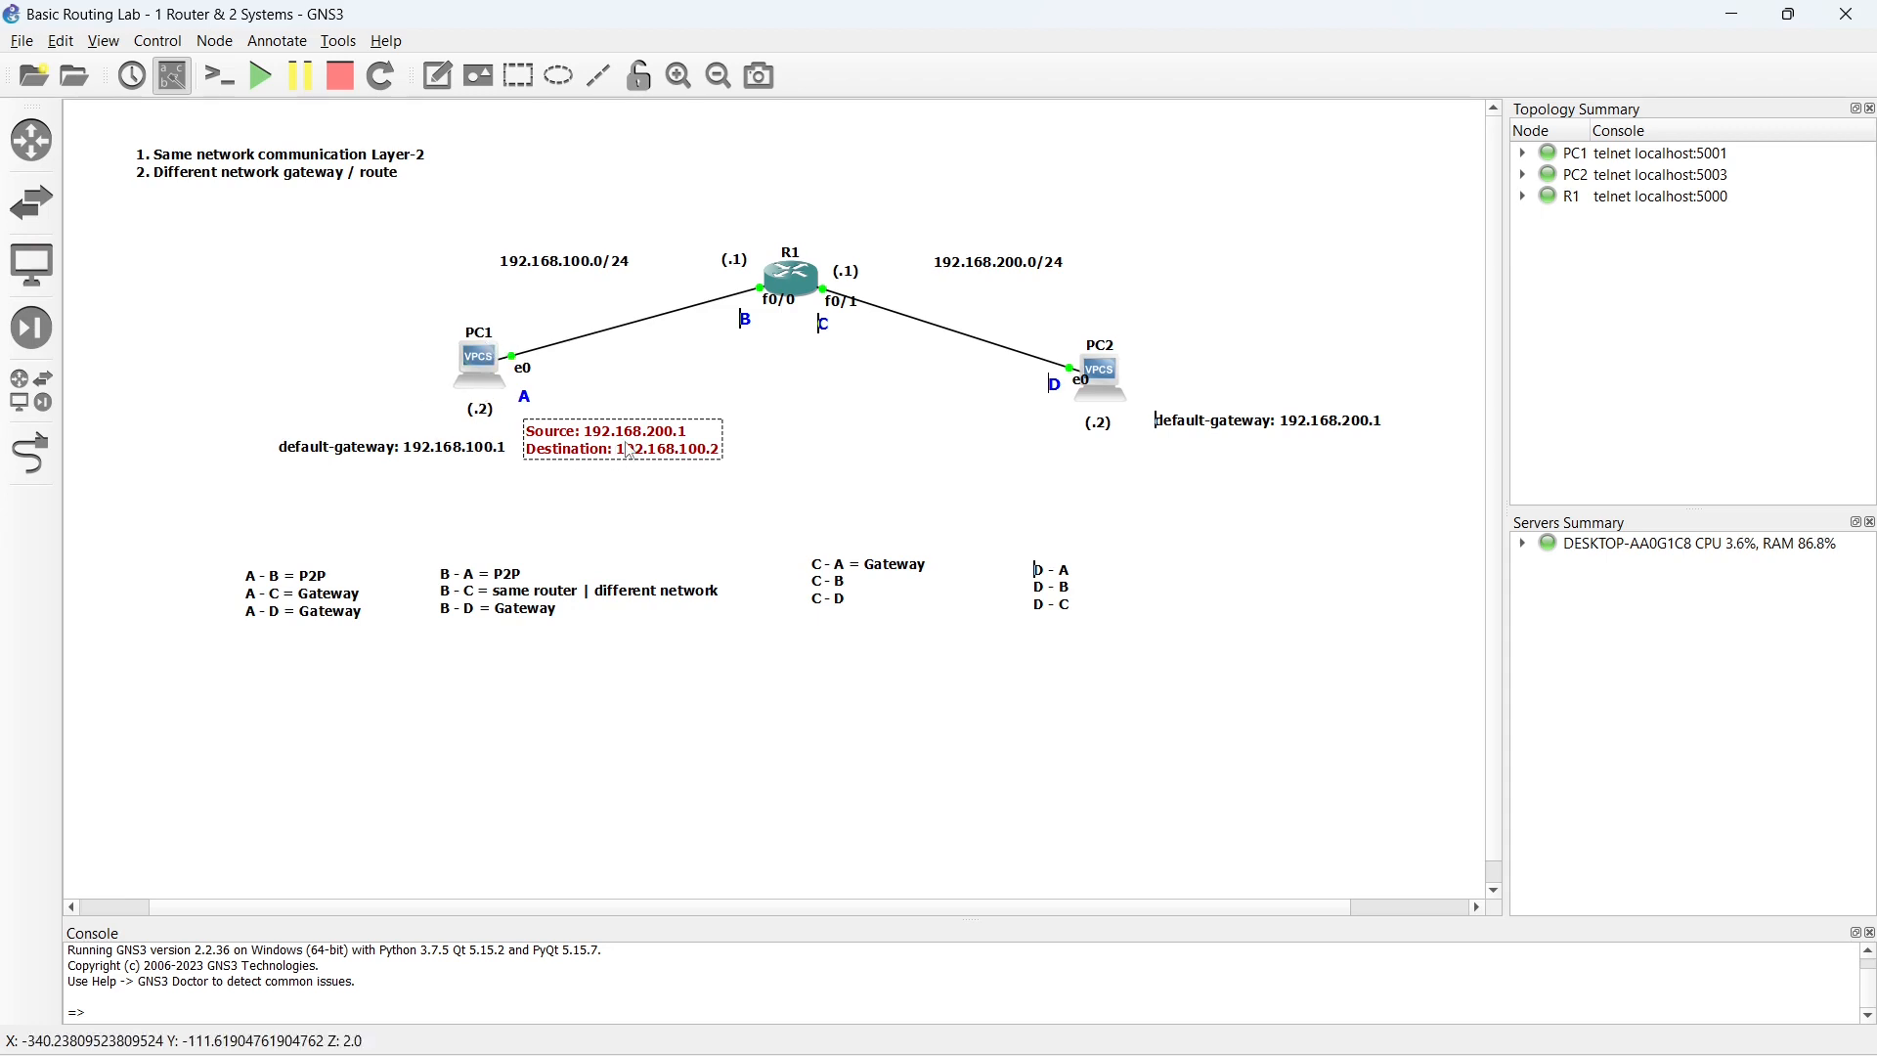
left_click(665, 448)
key("BackSpace")
type("1")
key("Right")
key("Left")
key("Left")
key("Left")
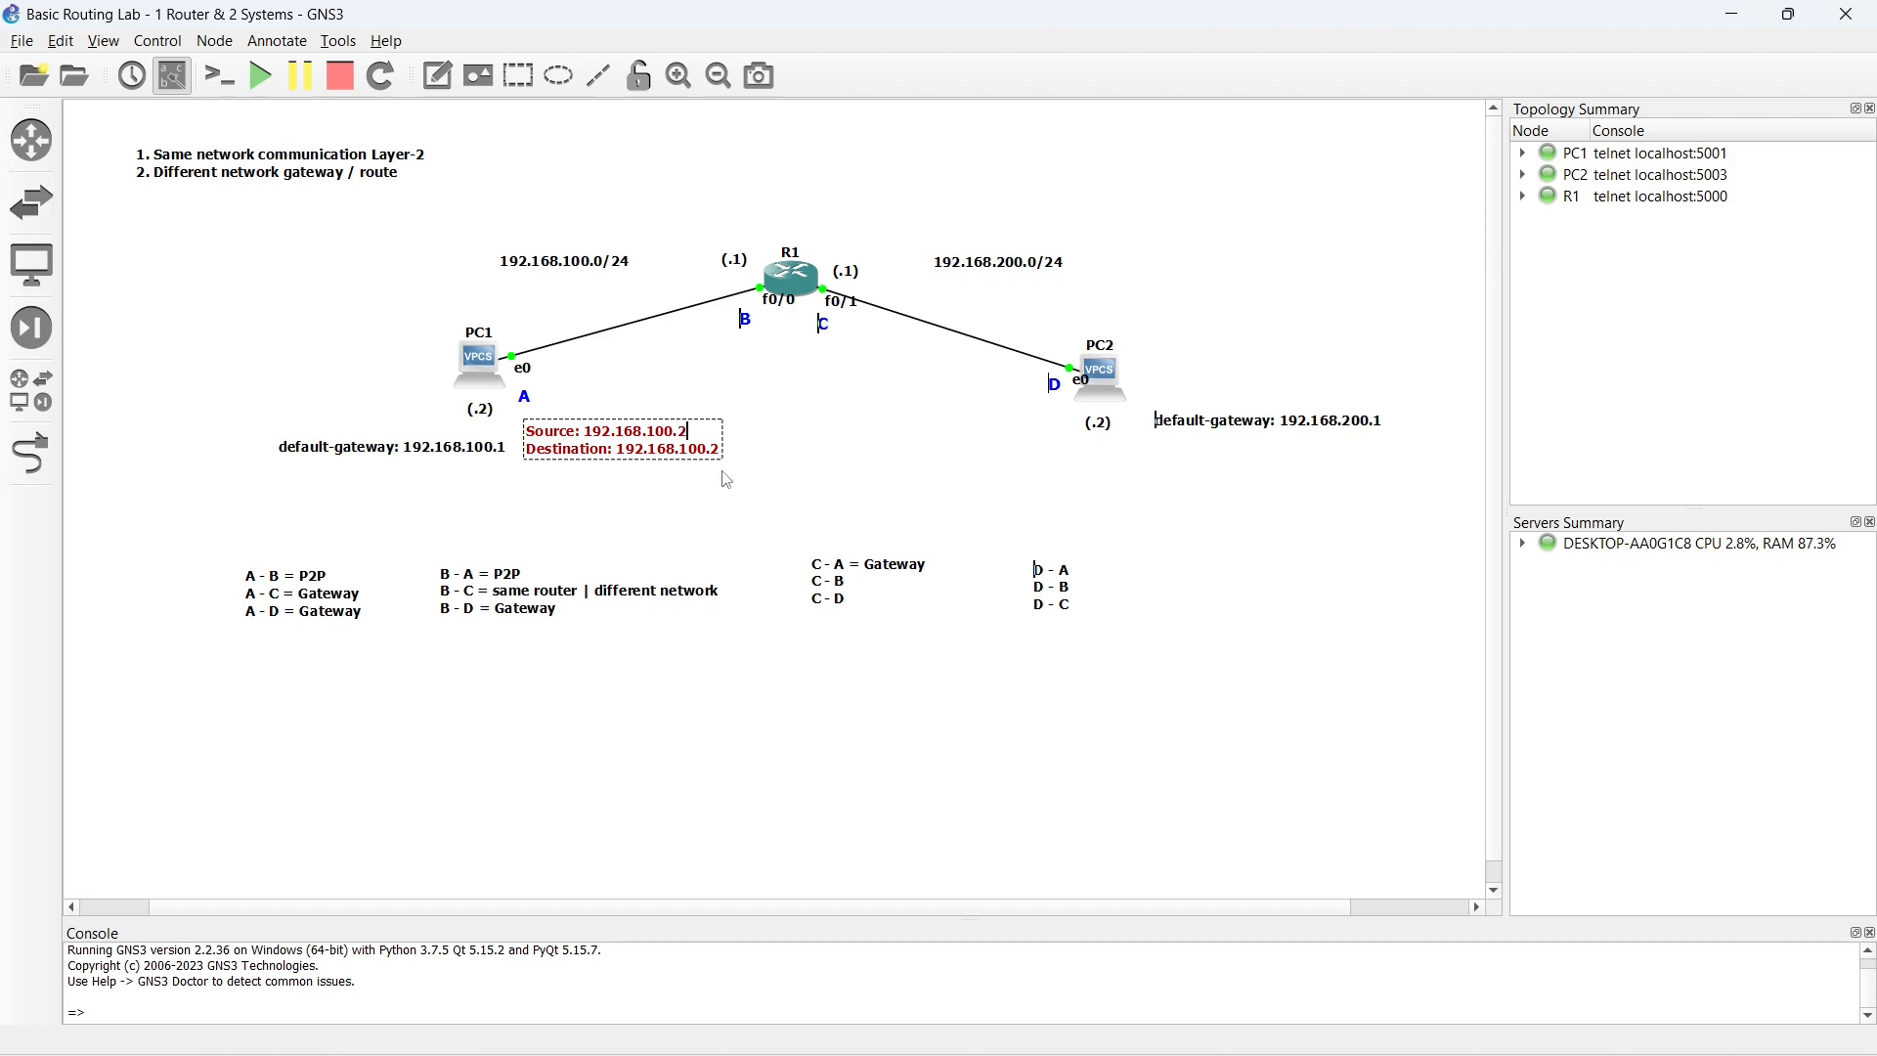
key("BackSpace")
type("2")
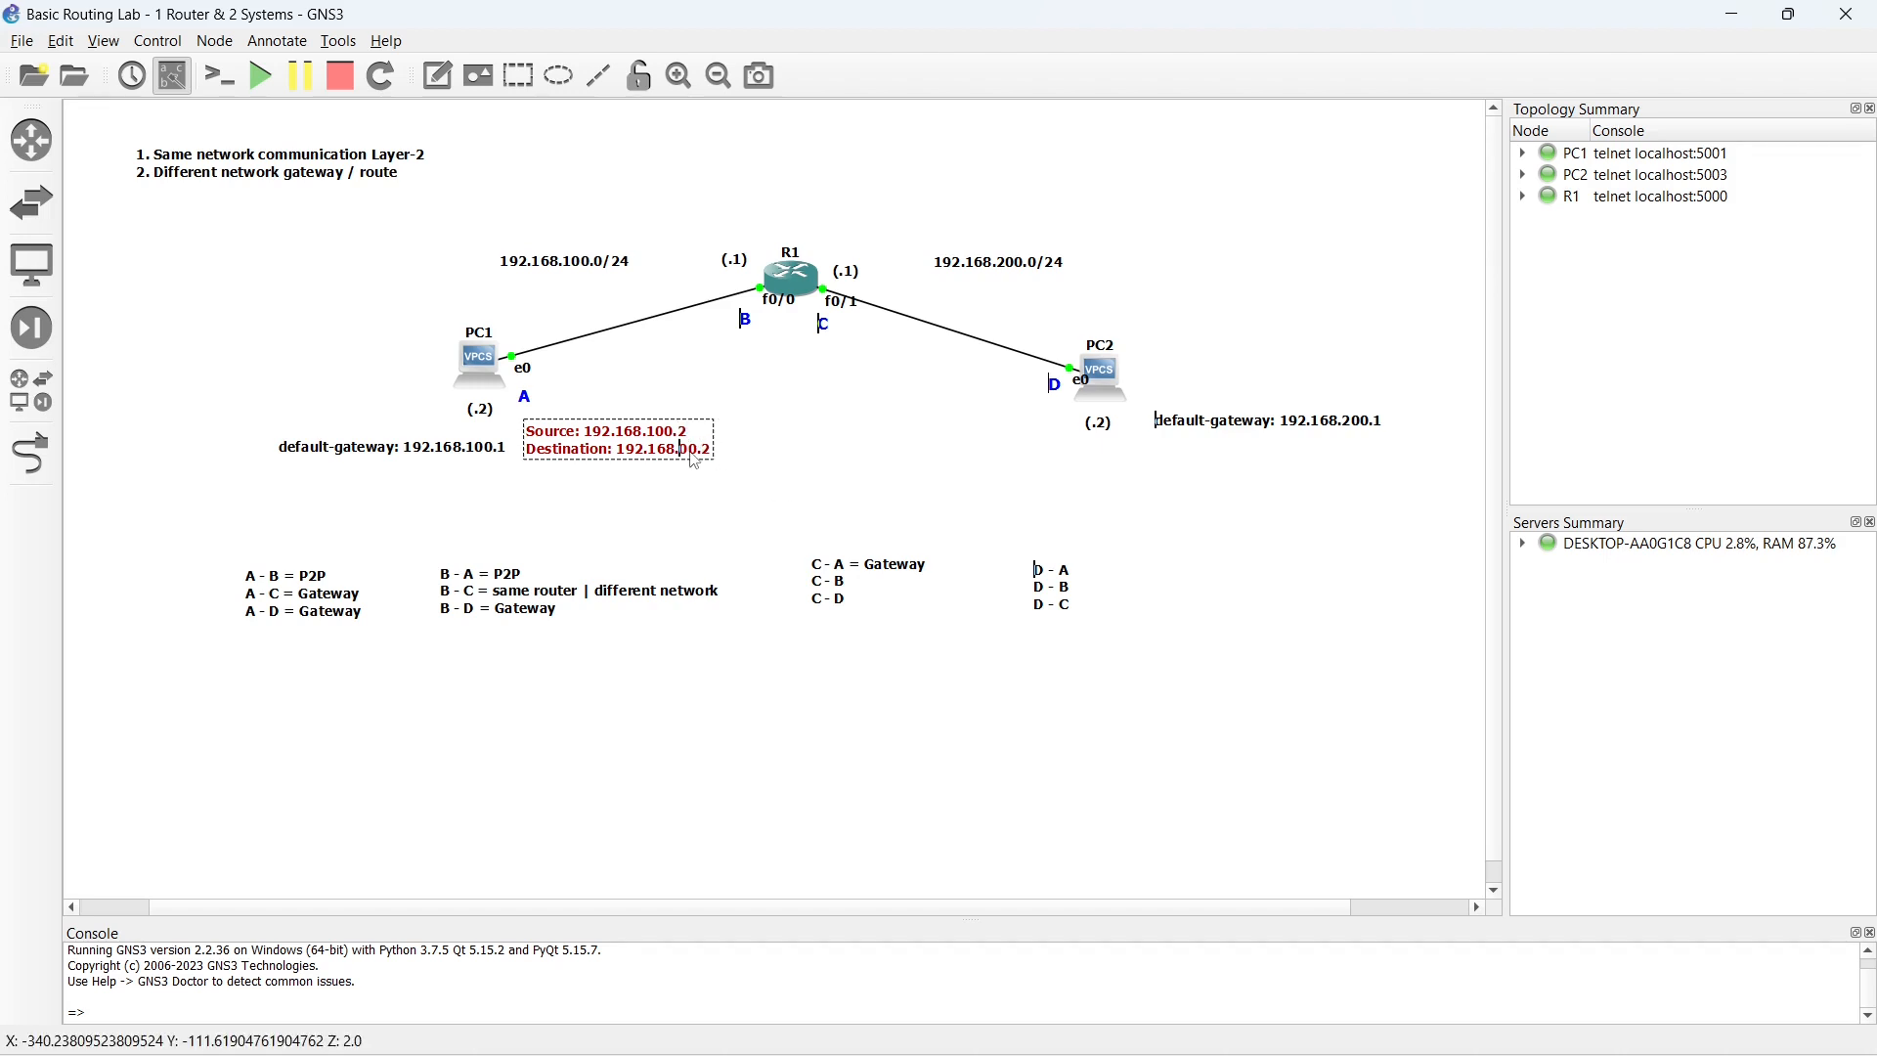
key("Delete")
type("1")
left_click(626, 466)
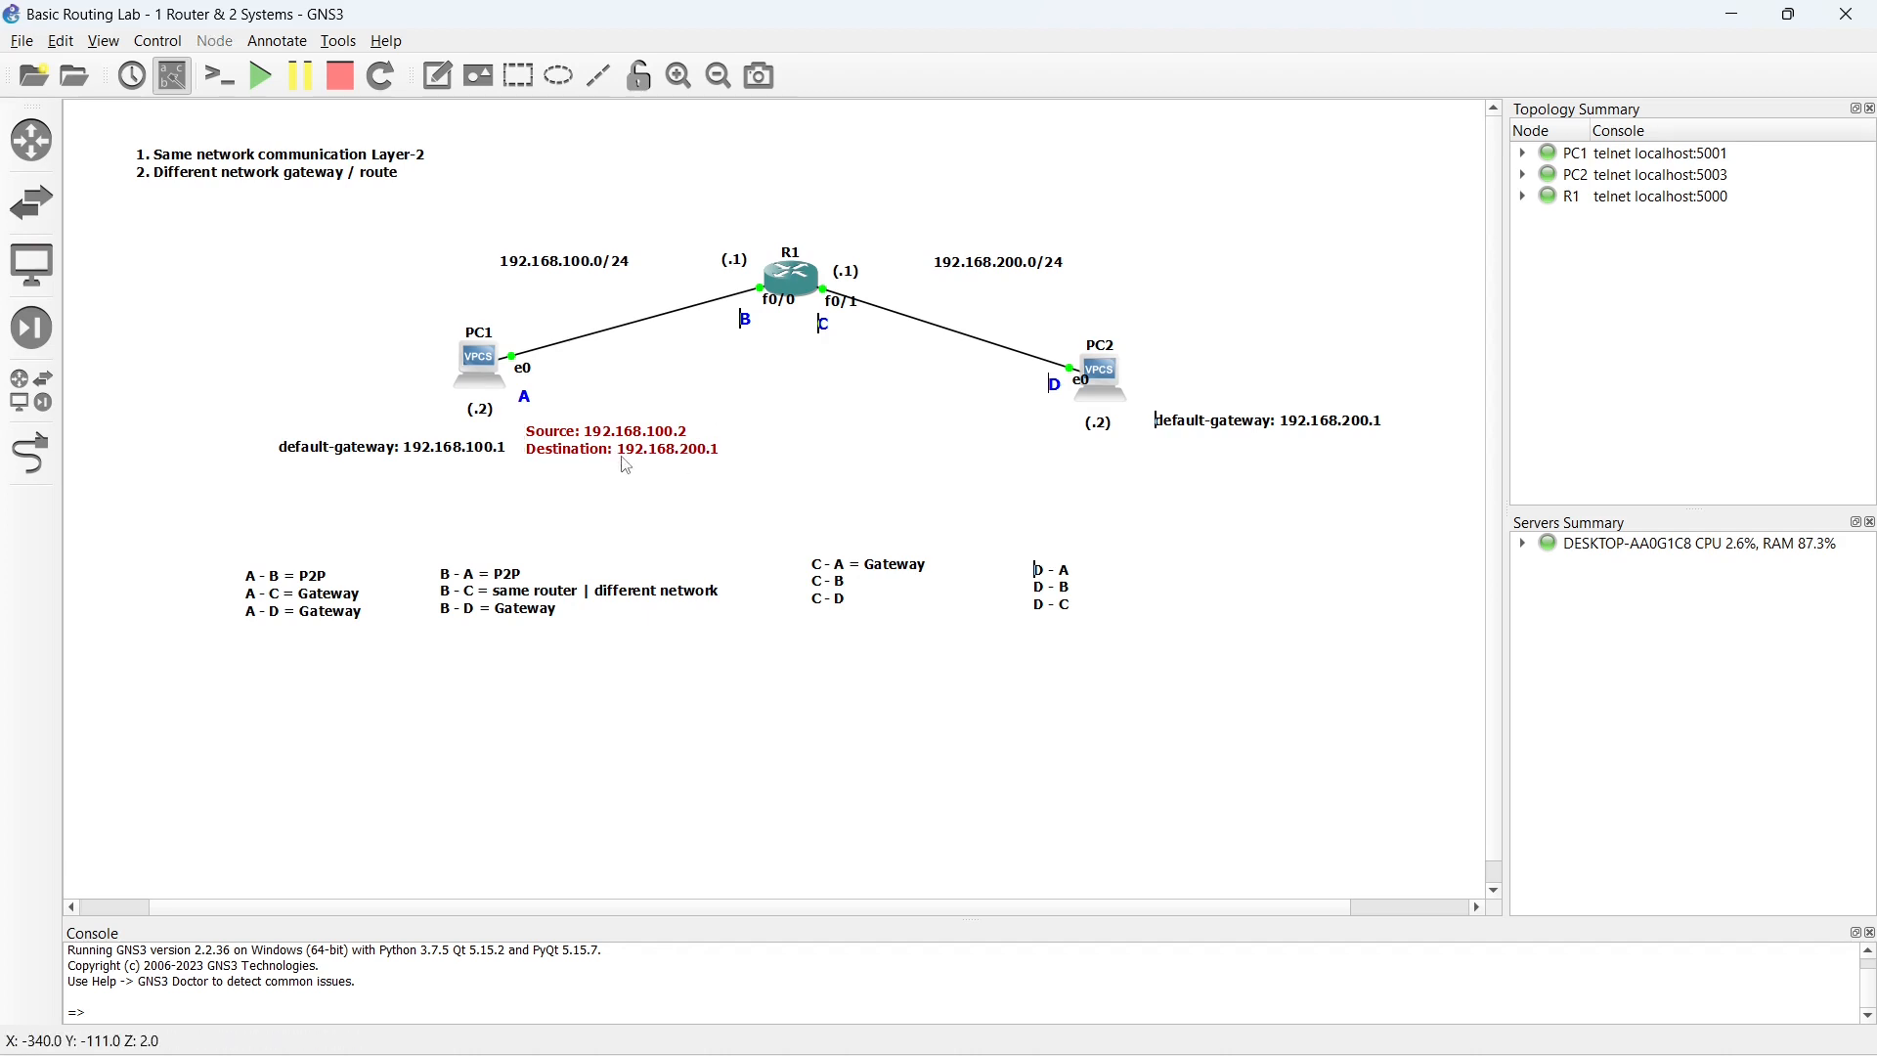
- Trace the packet's path by moving the red Source/Destination note to PC1 and on to just beneath R1
left_click(592, 451)
left_click_drag(592, 451, 536, 433)
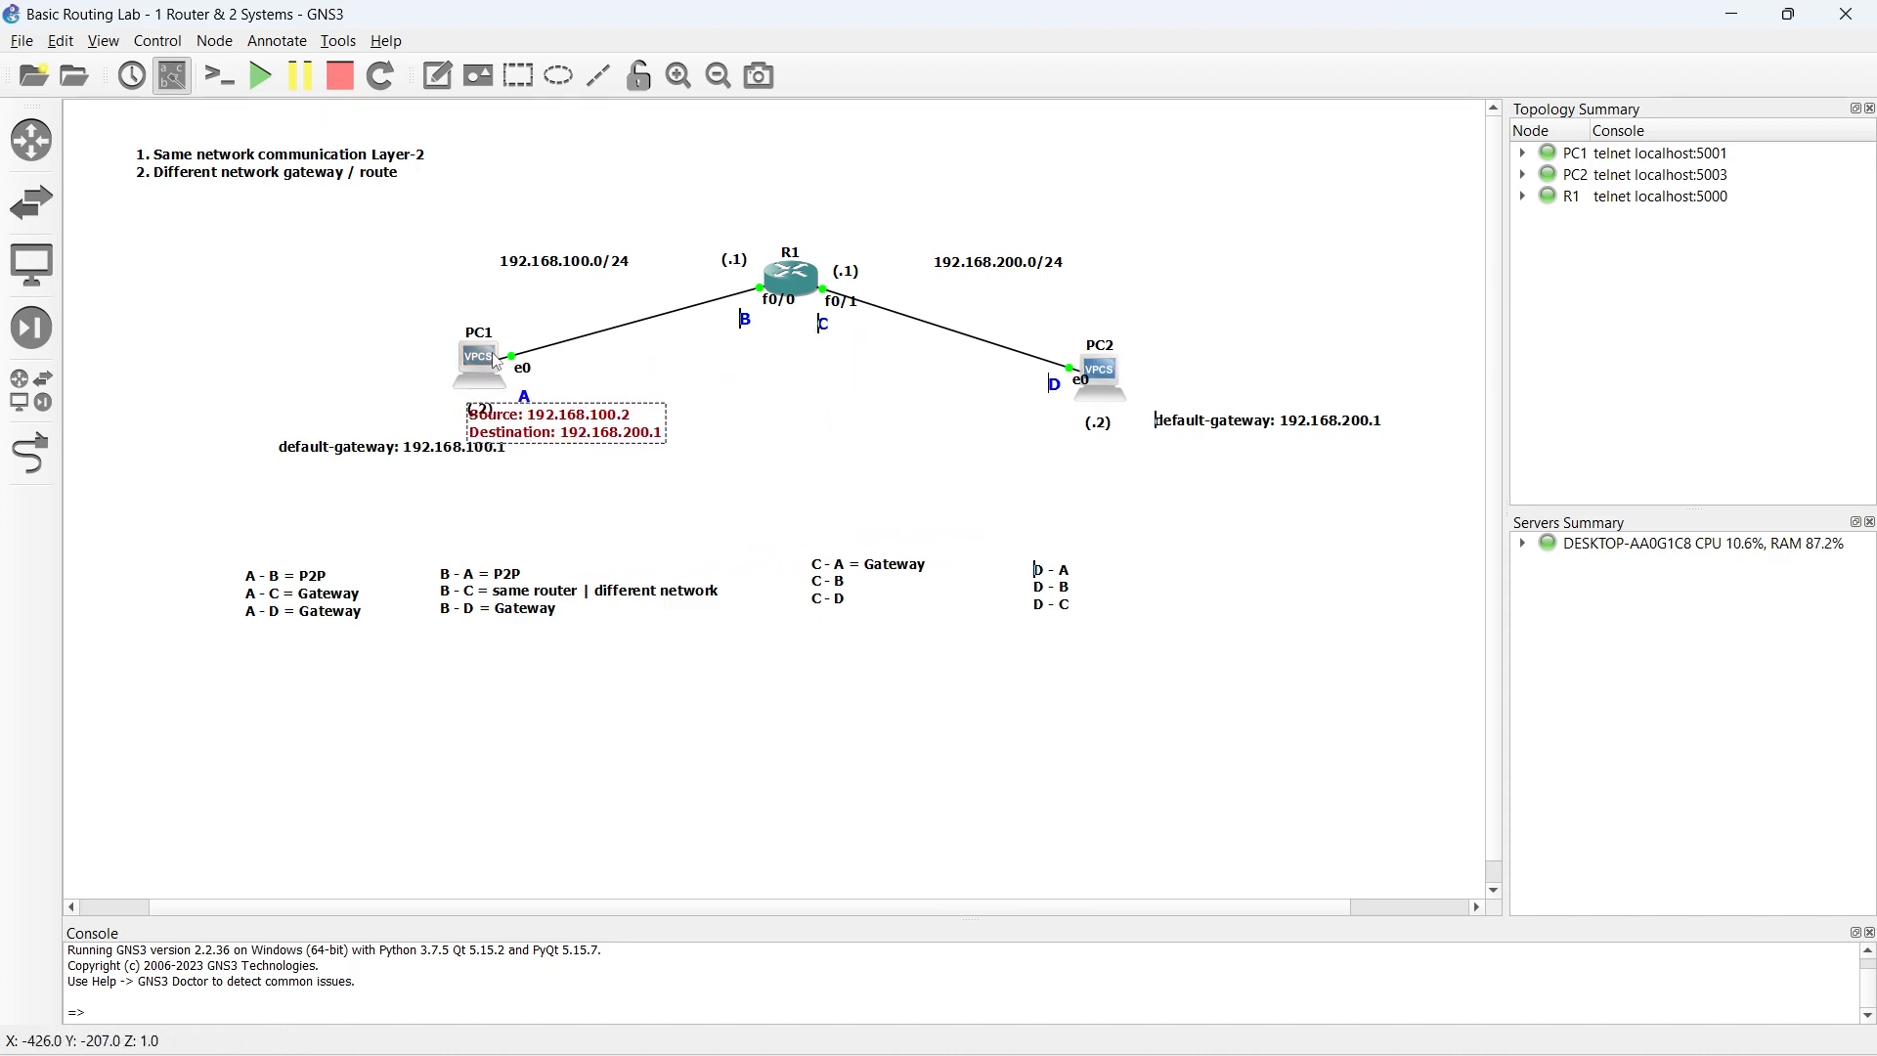
left_click_drag(543, 441, 765, 376)
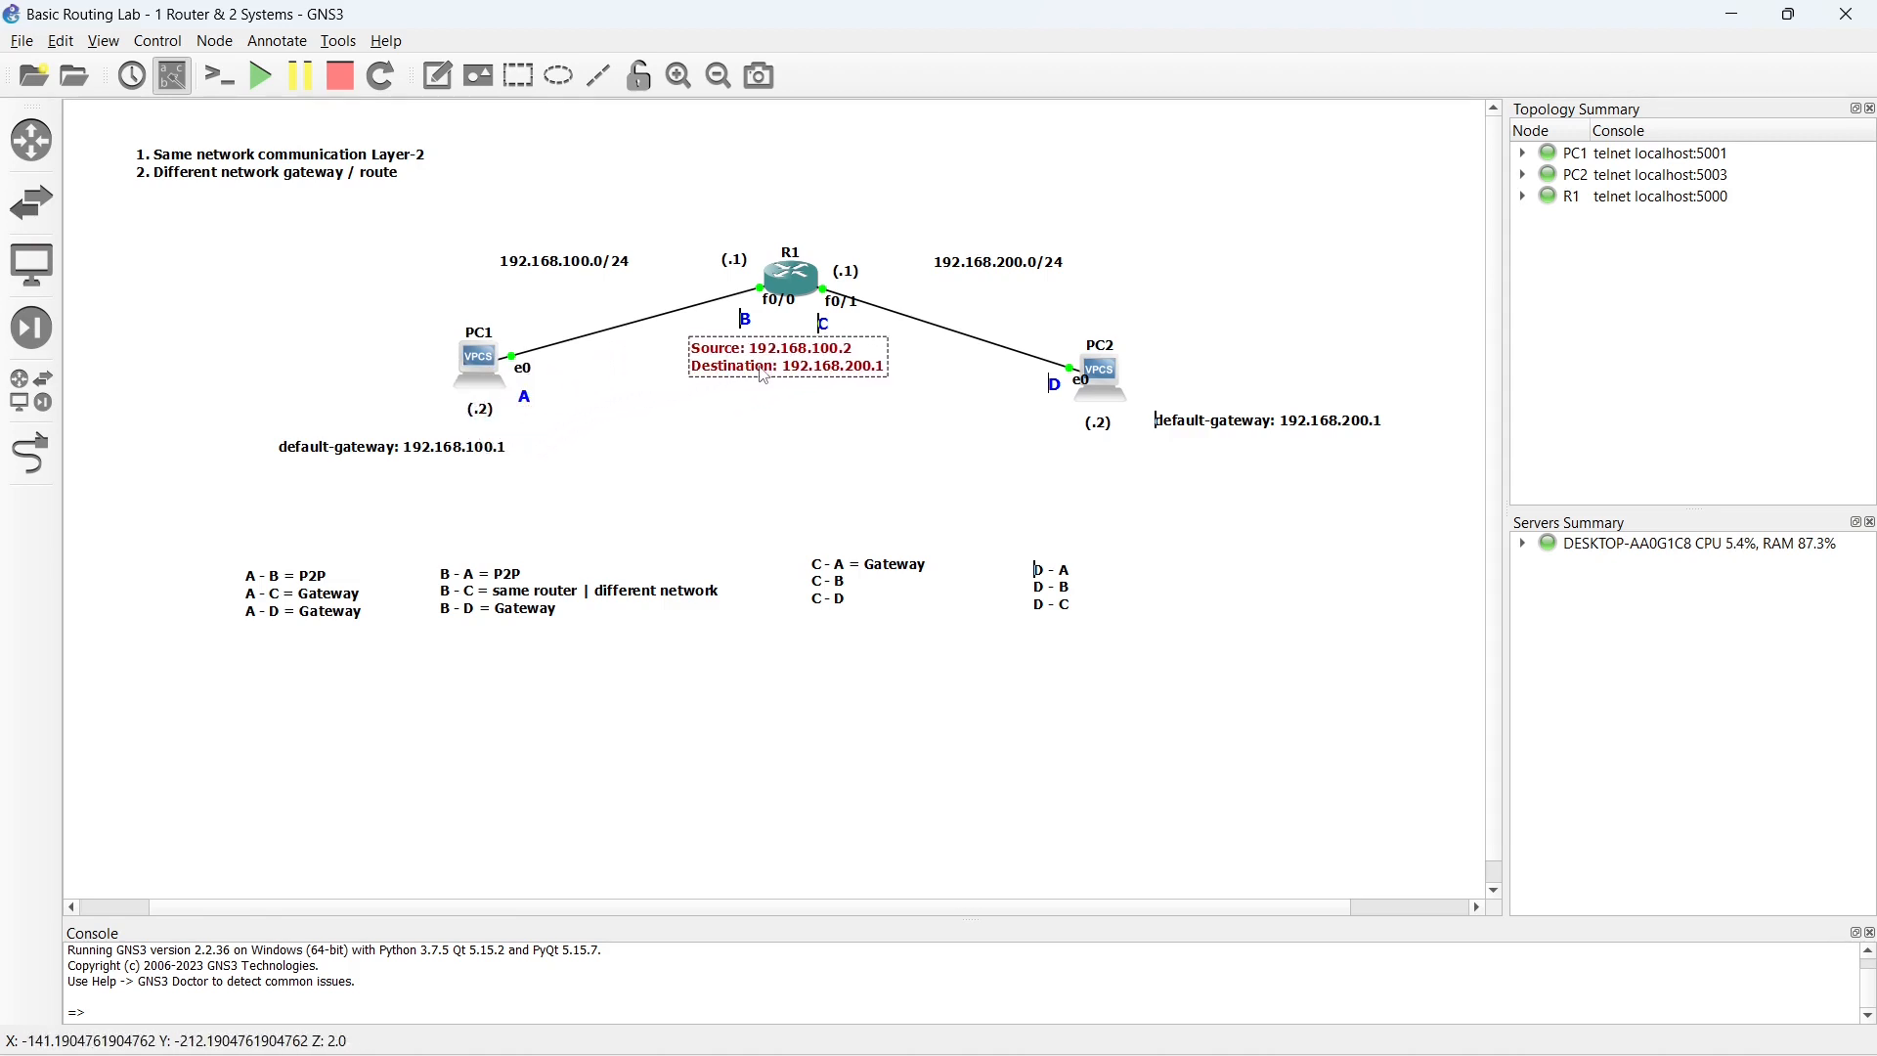
- Open R1's console and ping 192.168.100.2 with source 192.168.200.1, running the command twice
double_click(794, 276)
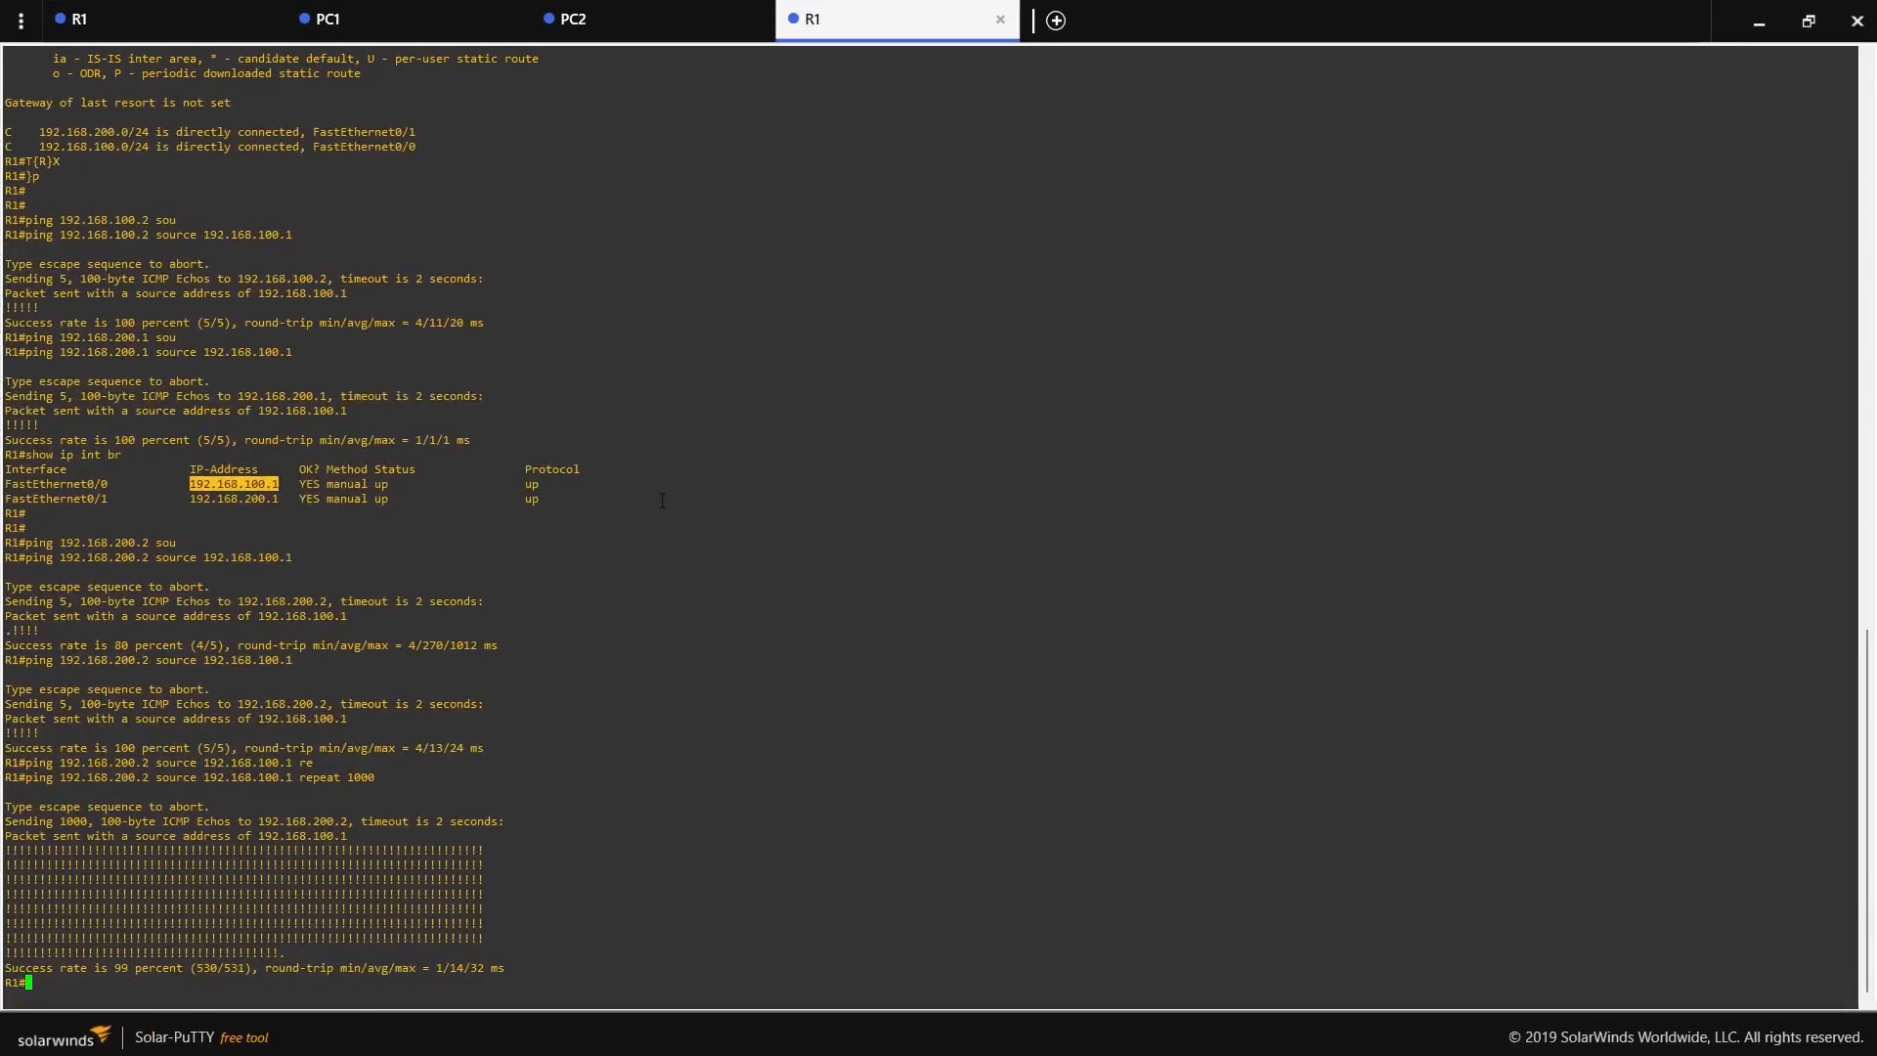
key("Return")
key("Return")
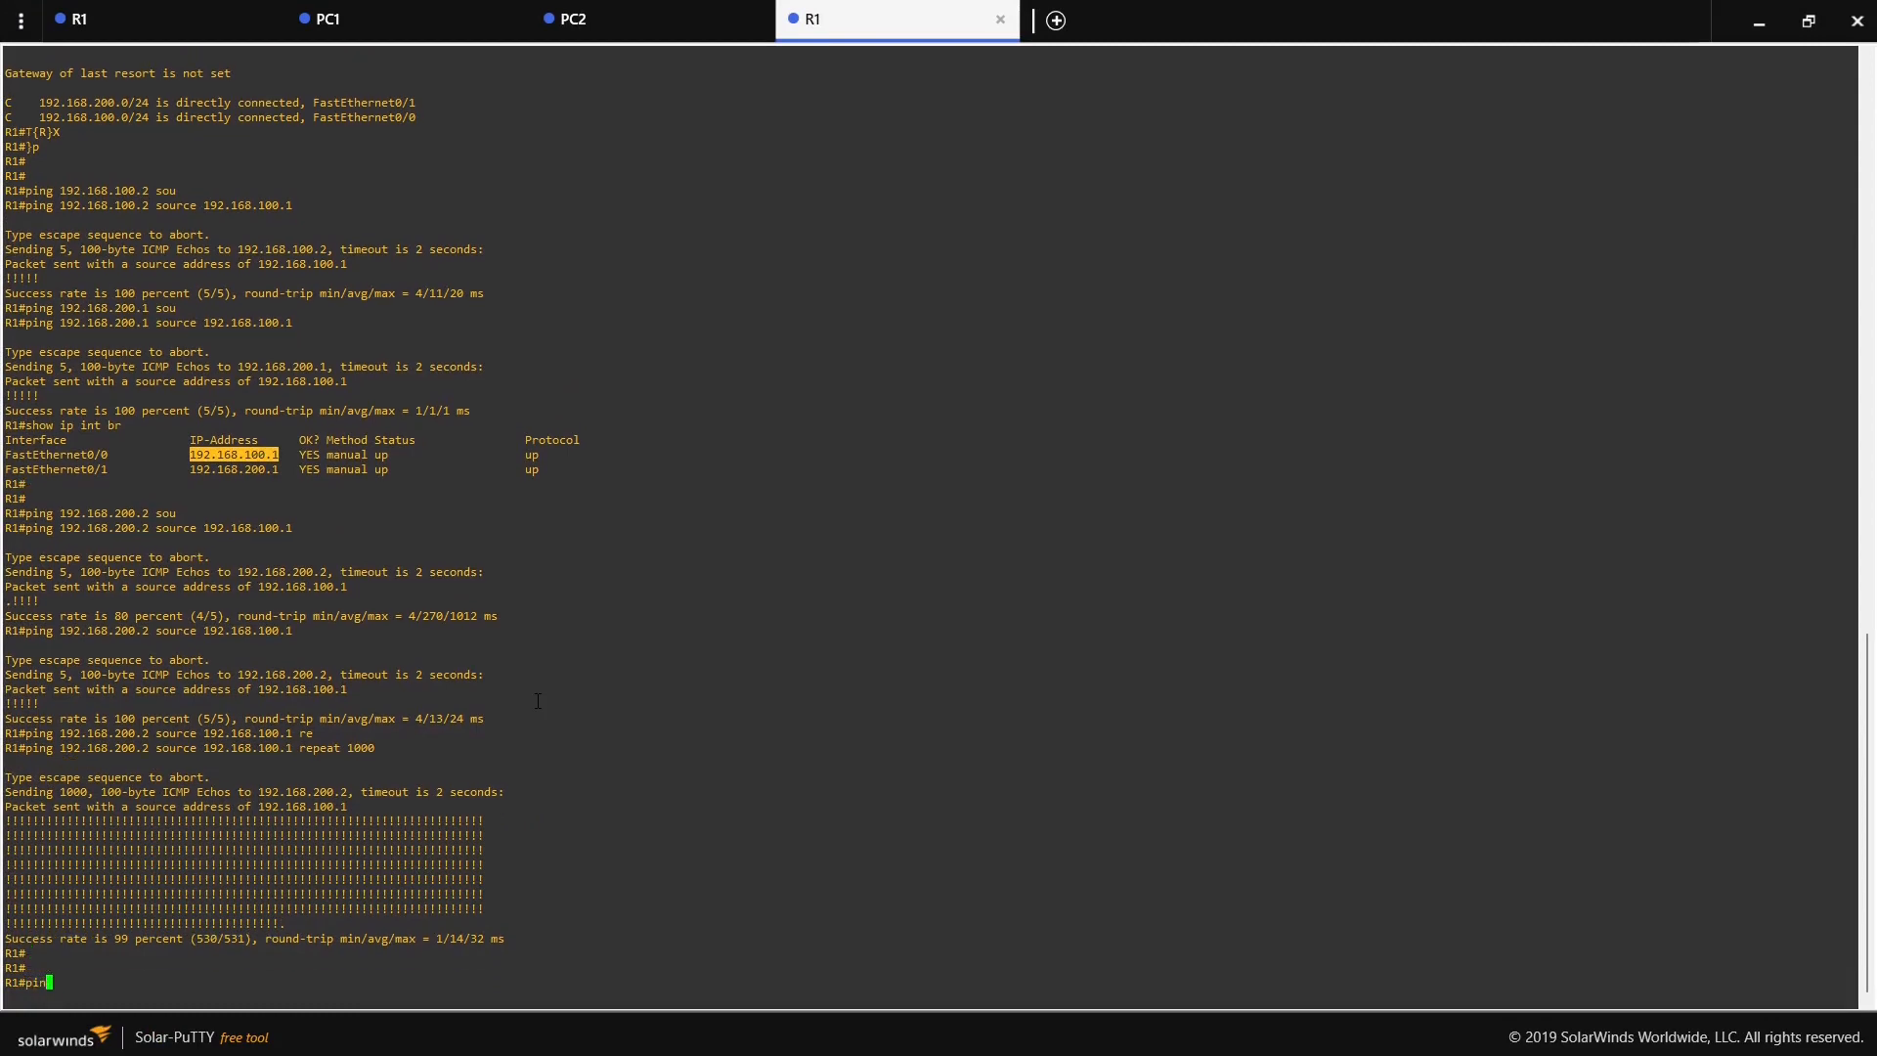
type("ping 192.168.100.2 sou")
key("Tab")
type("192.")
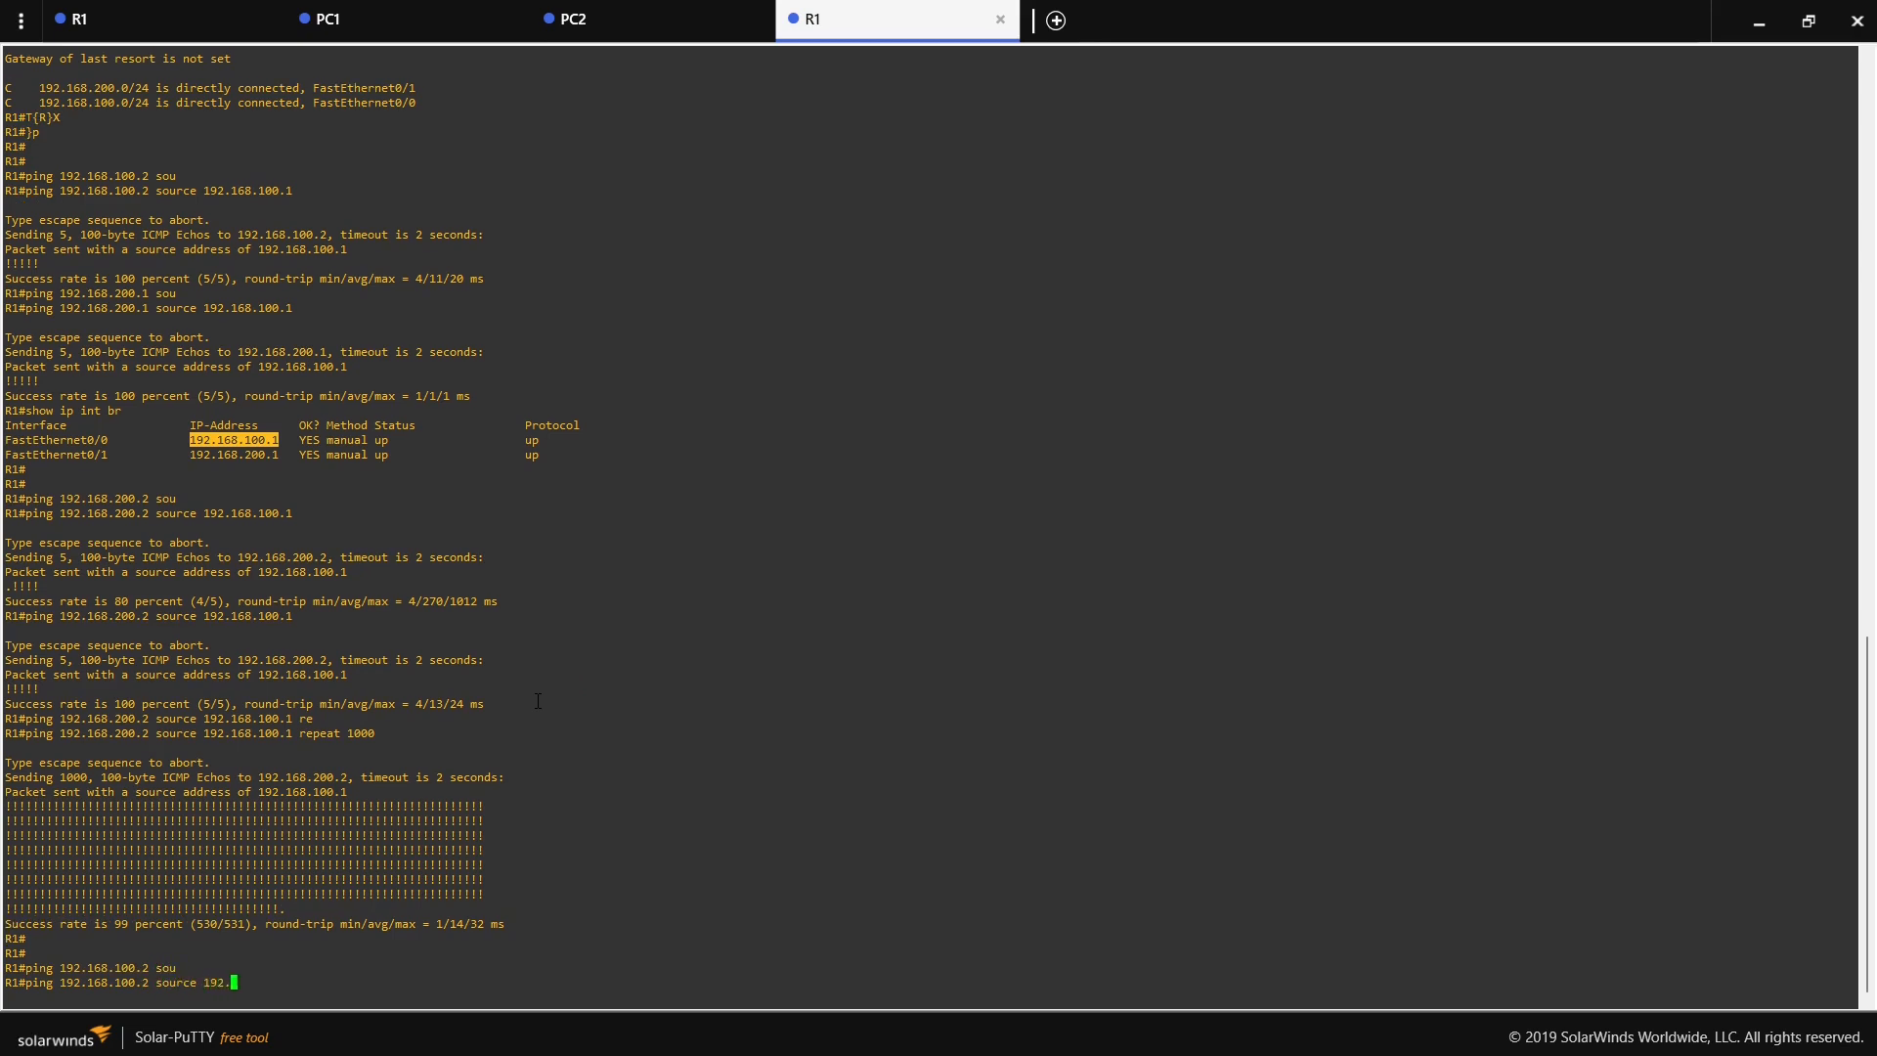
type("168.200.1")
key("Return")
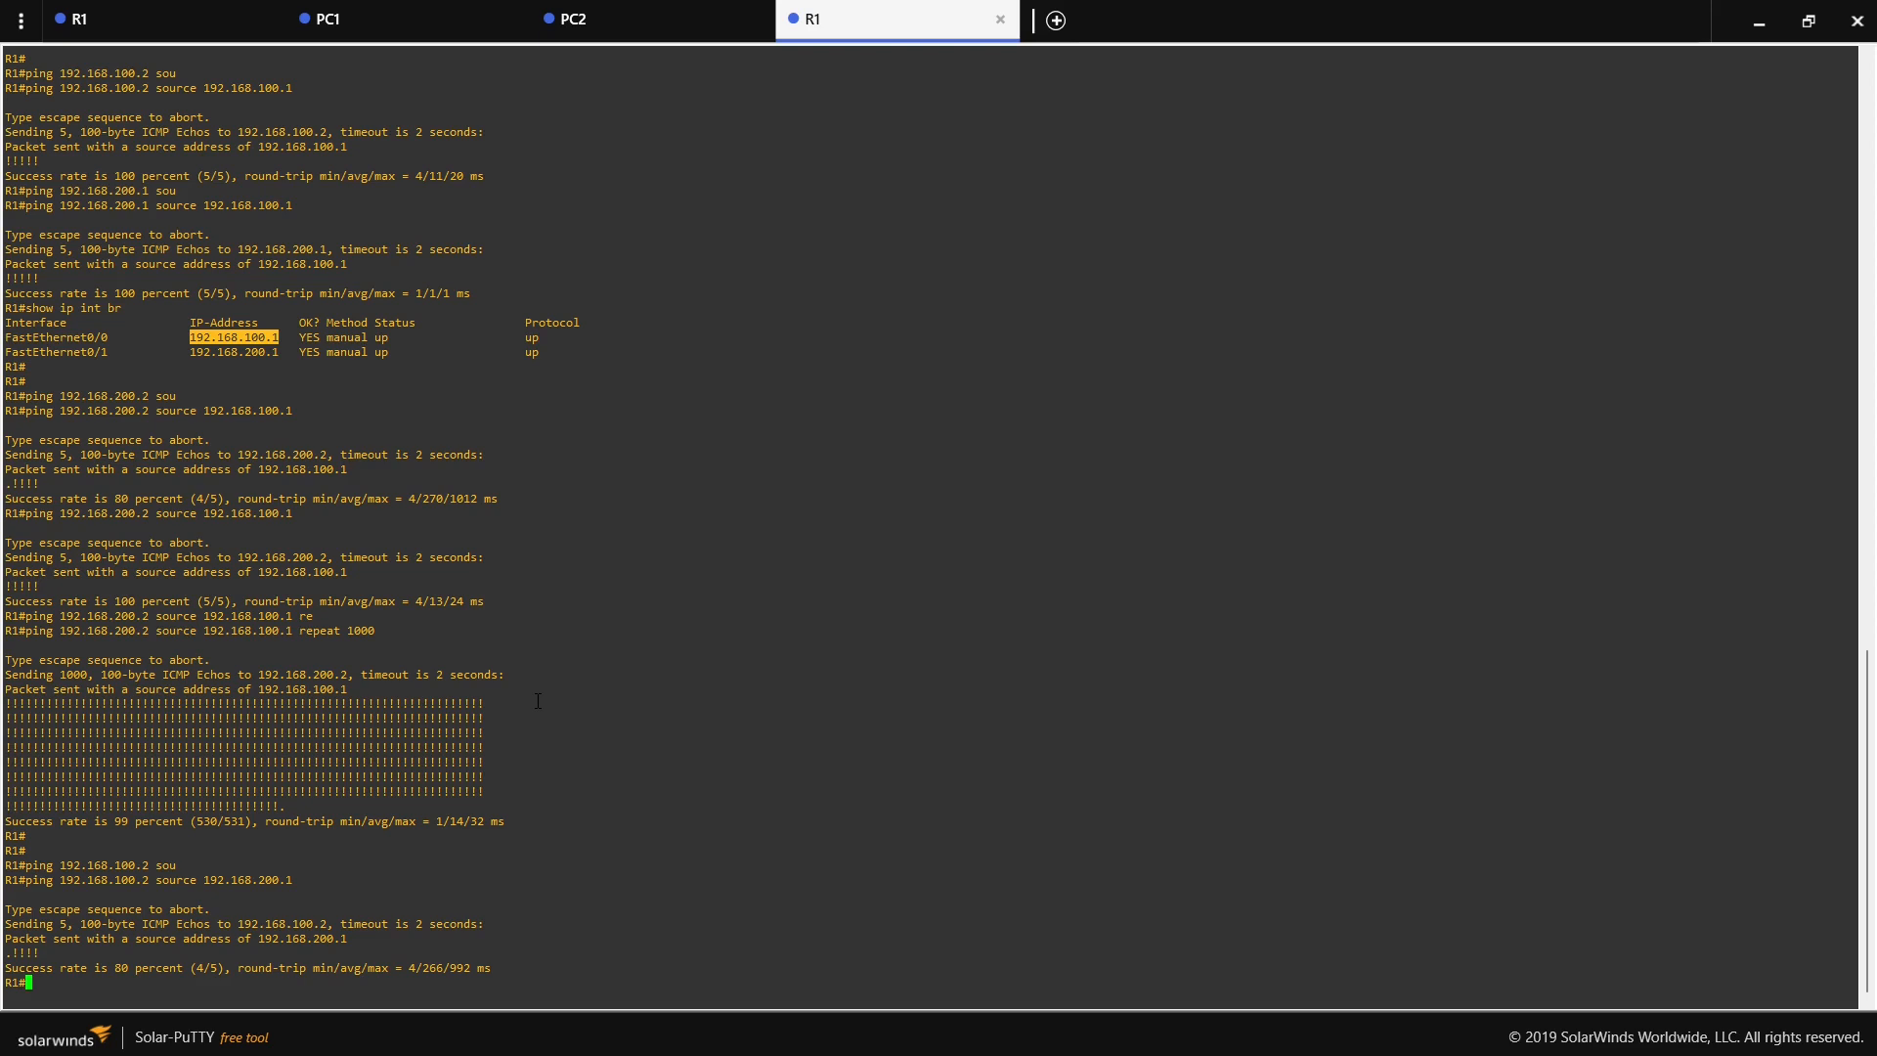
key("Up")
key("Return")
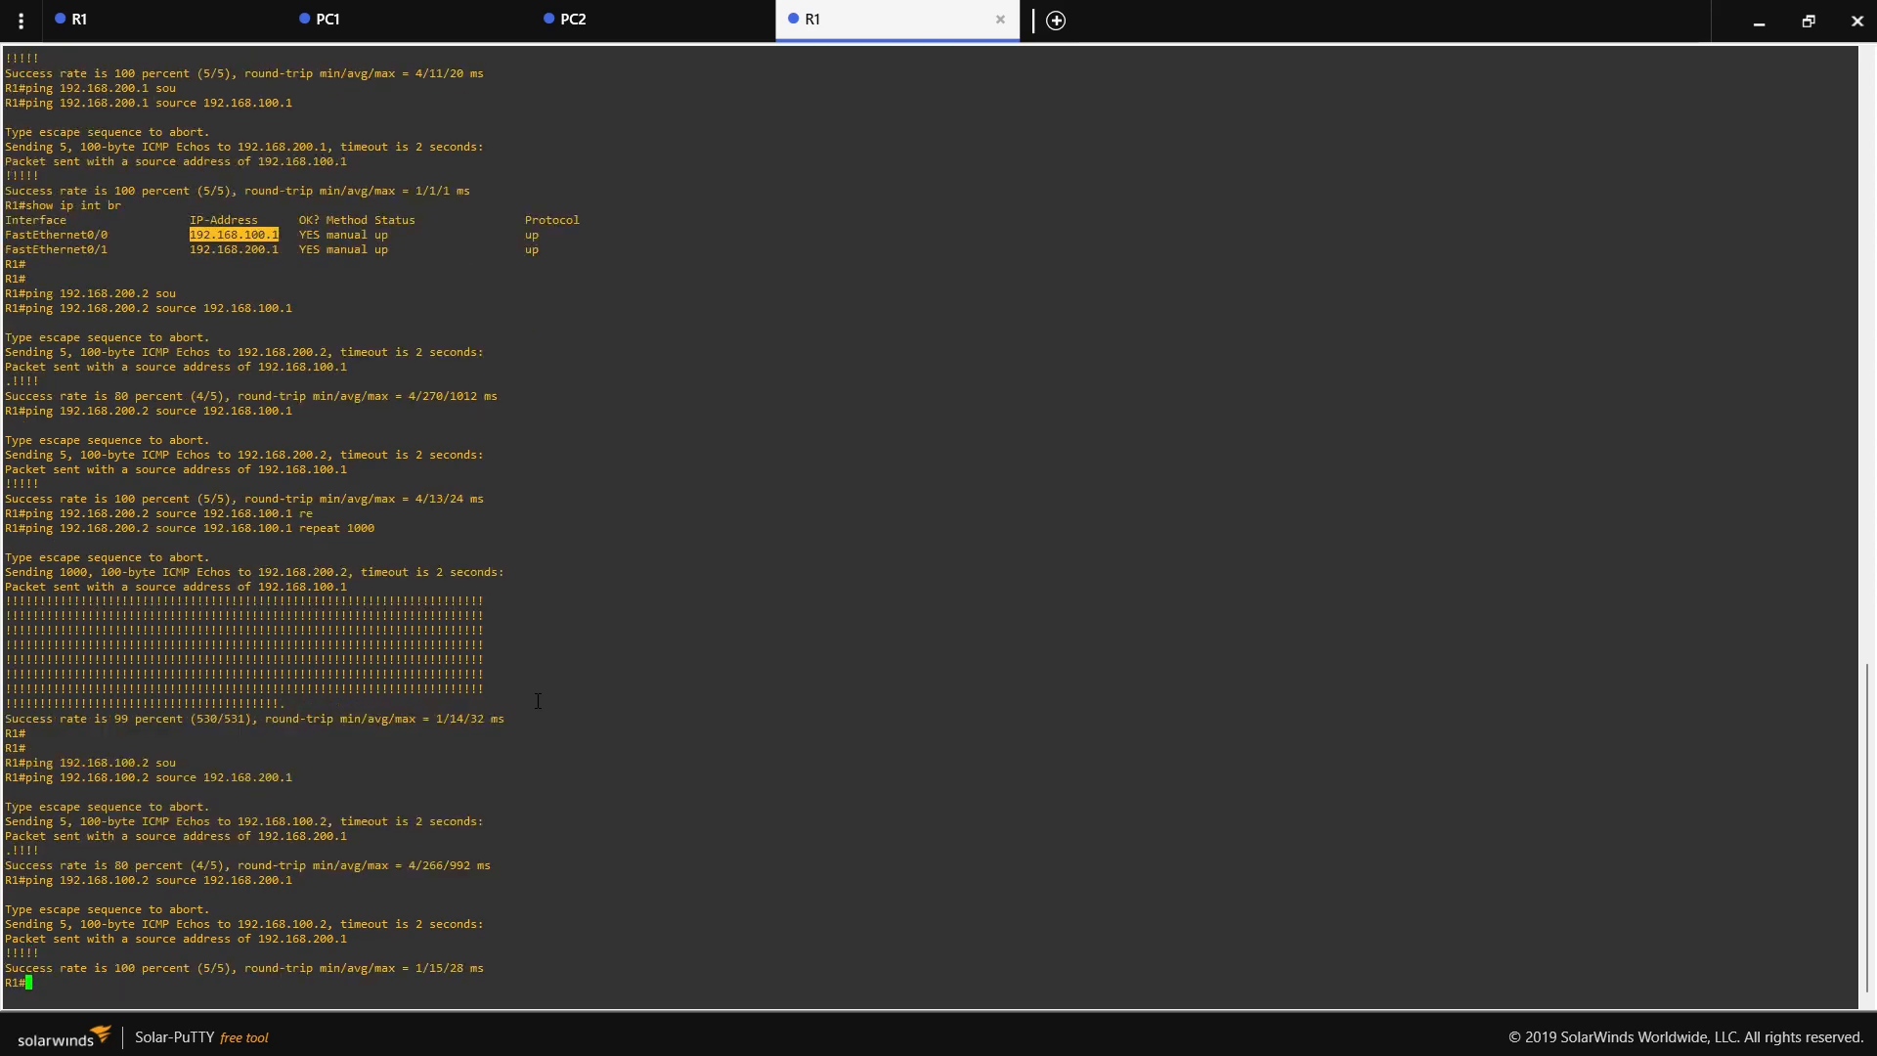
- Ping 192.168.100.2 from source 192.168.200.1 with repeat 100, and return to the topology
key("Up")
type("re")
key("Tab")
type("100")
key("Return")
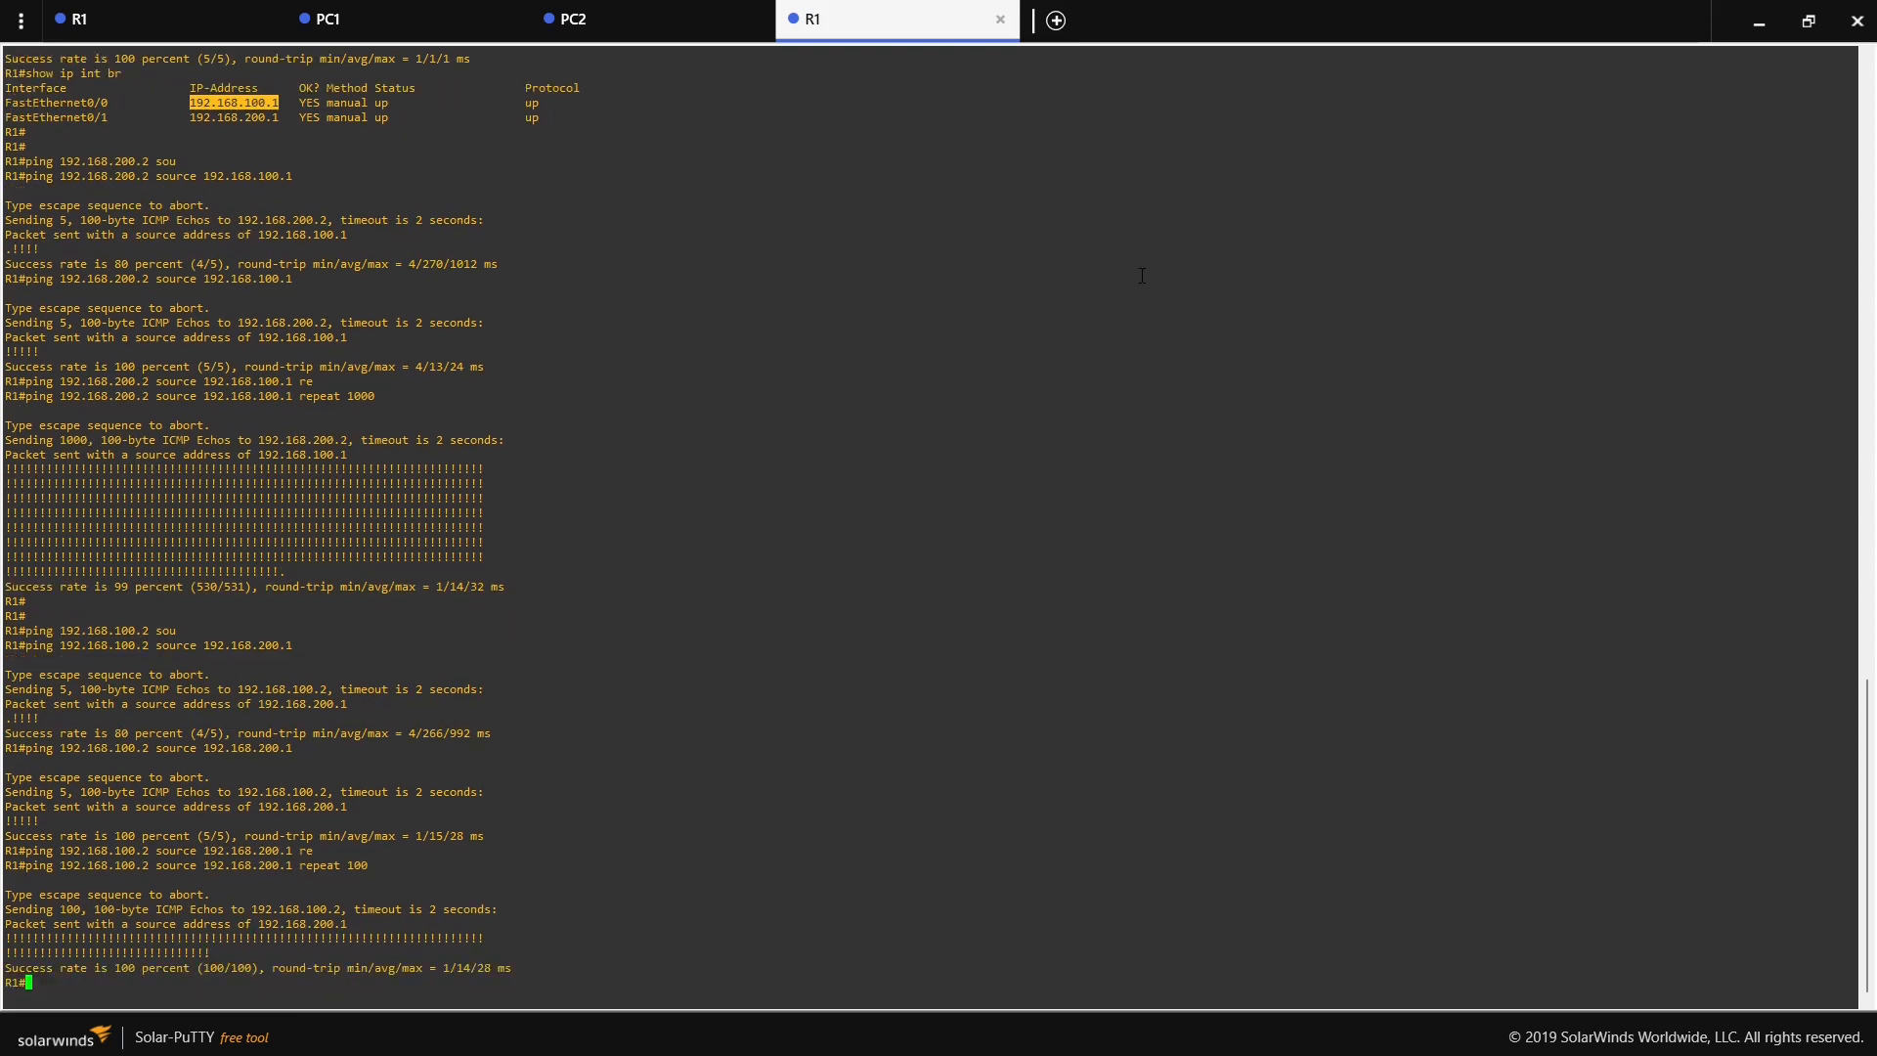
left_click(1758, 21)
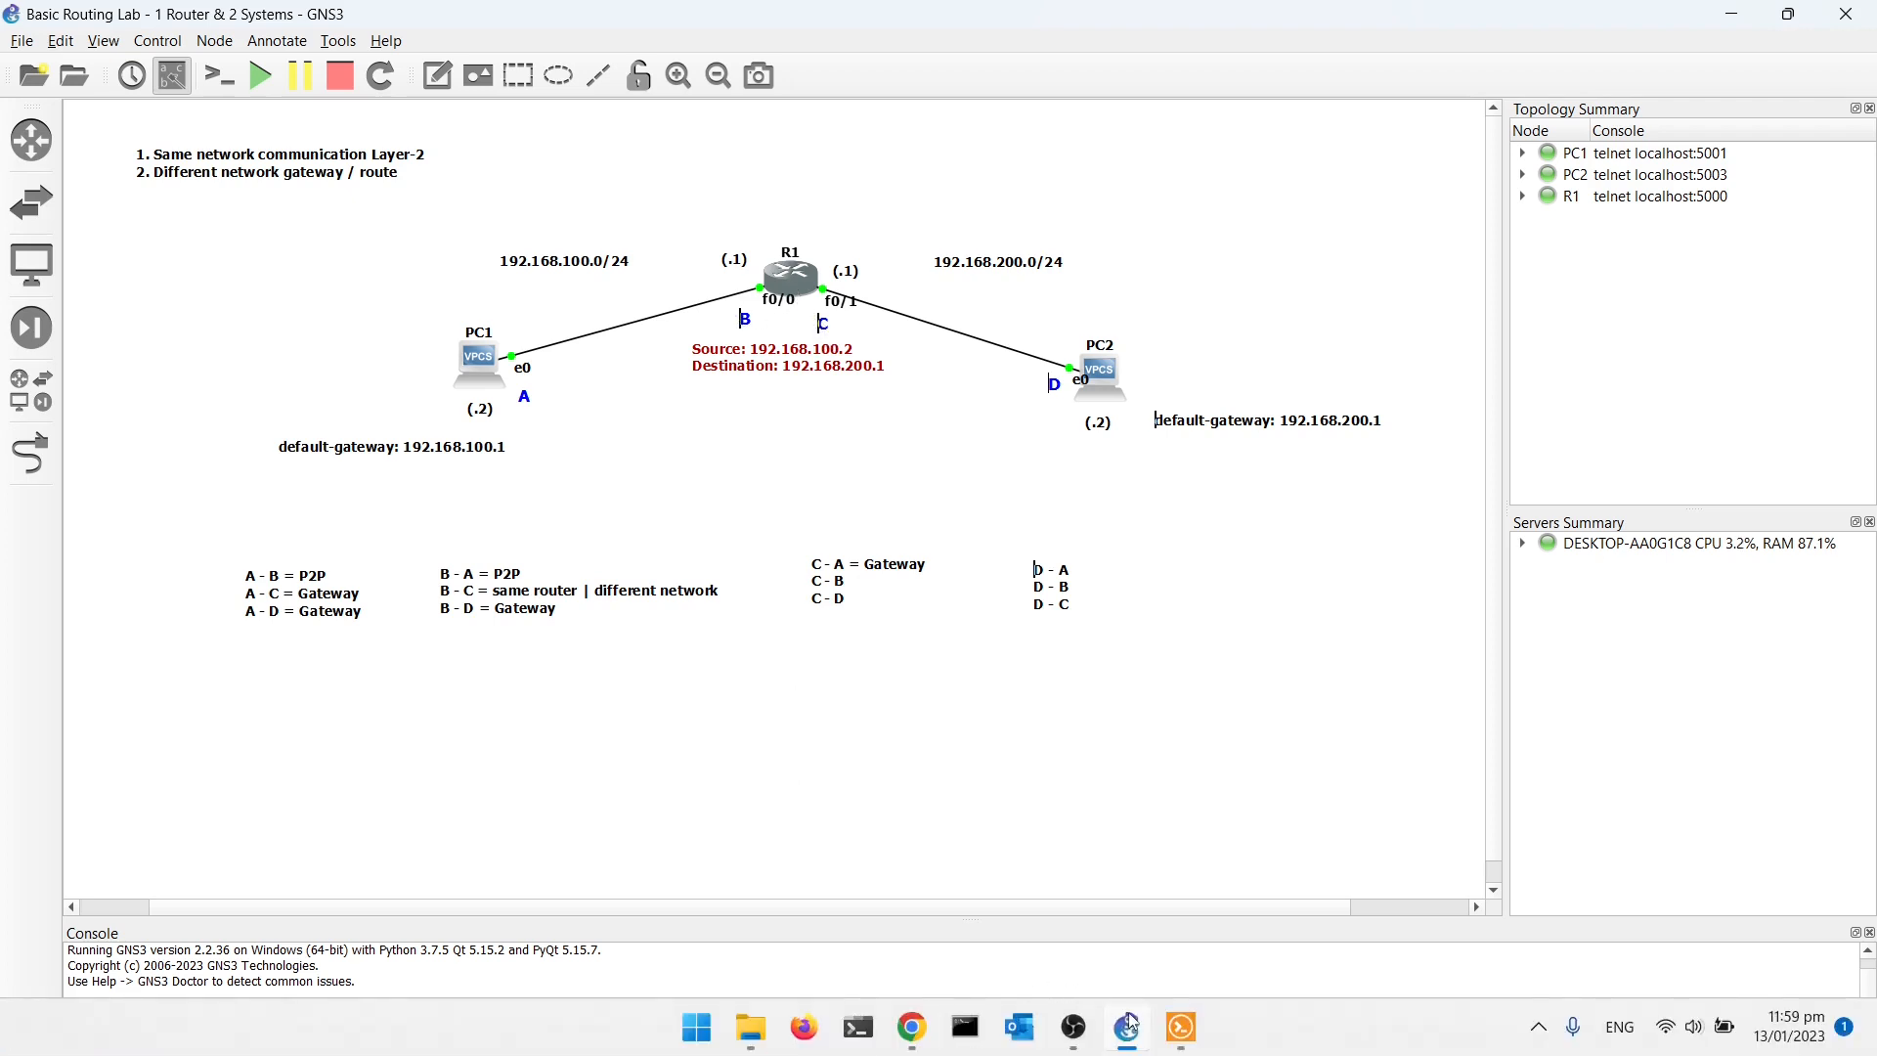
- Open R1's console and try to ping 192.168.100.1 with source 192.169.200.1
left_click(1180, 1026)
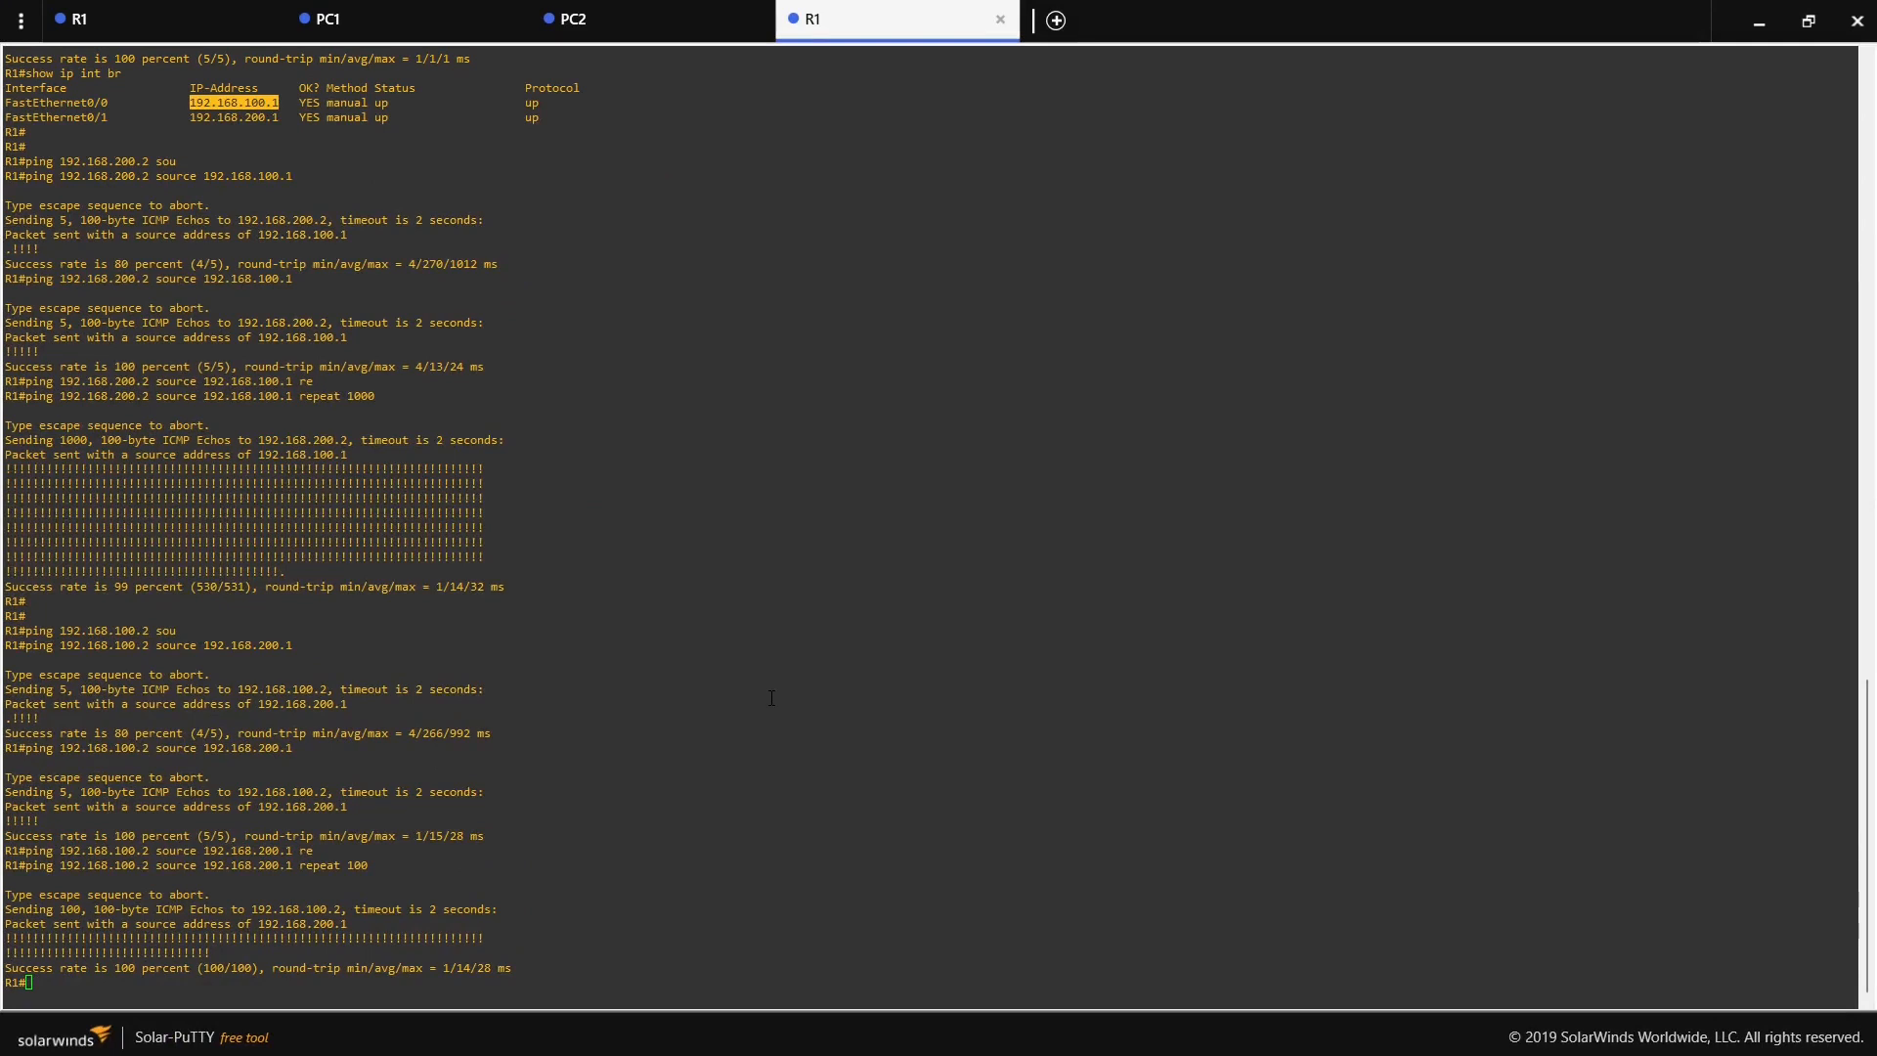
key("Return")
type("ping 192")
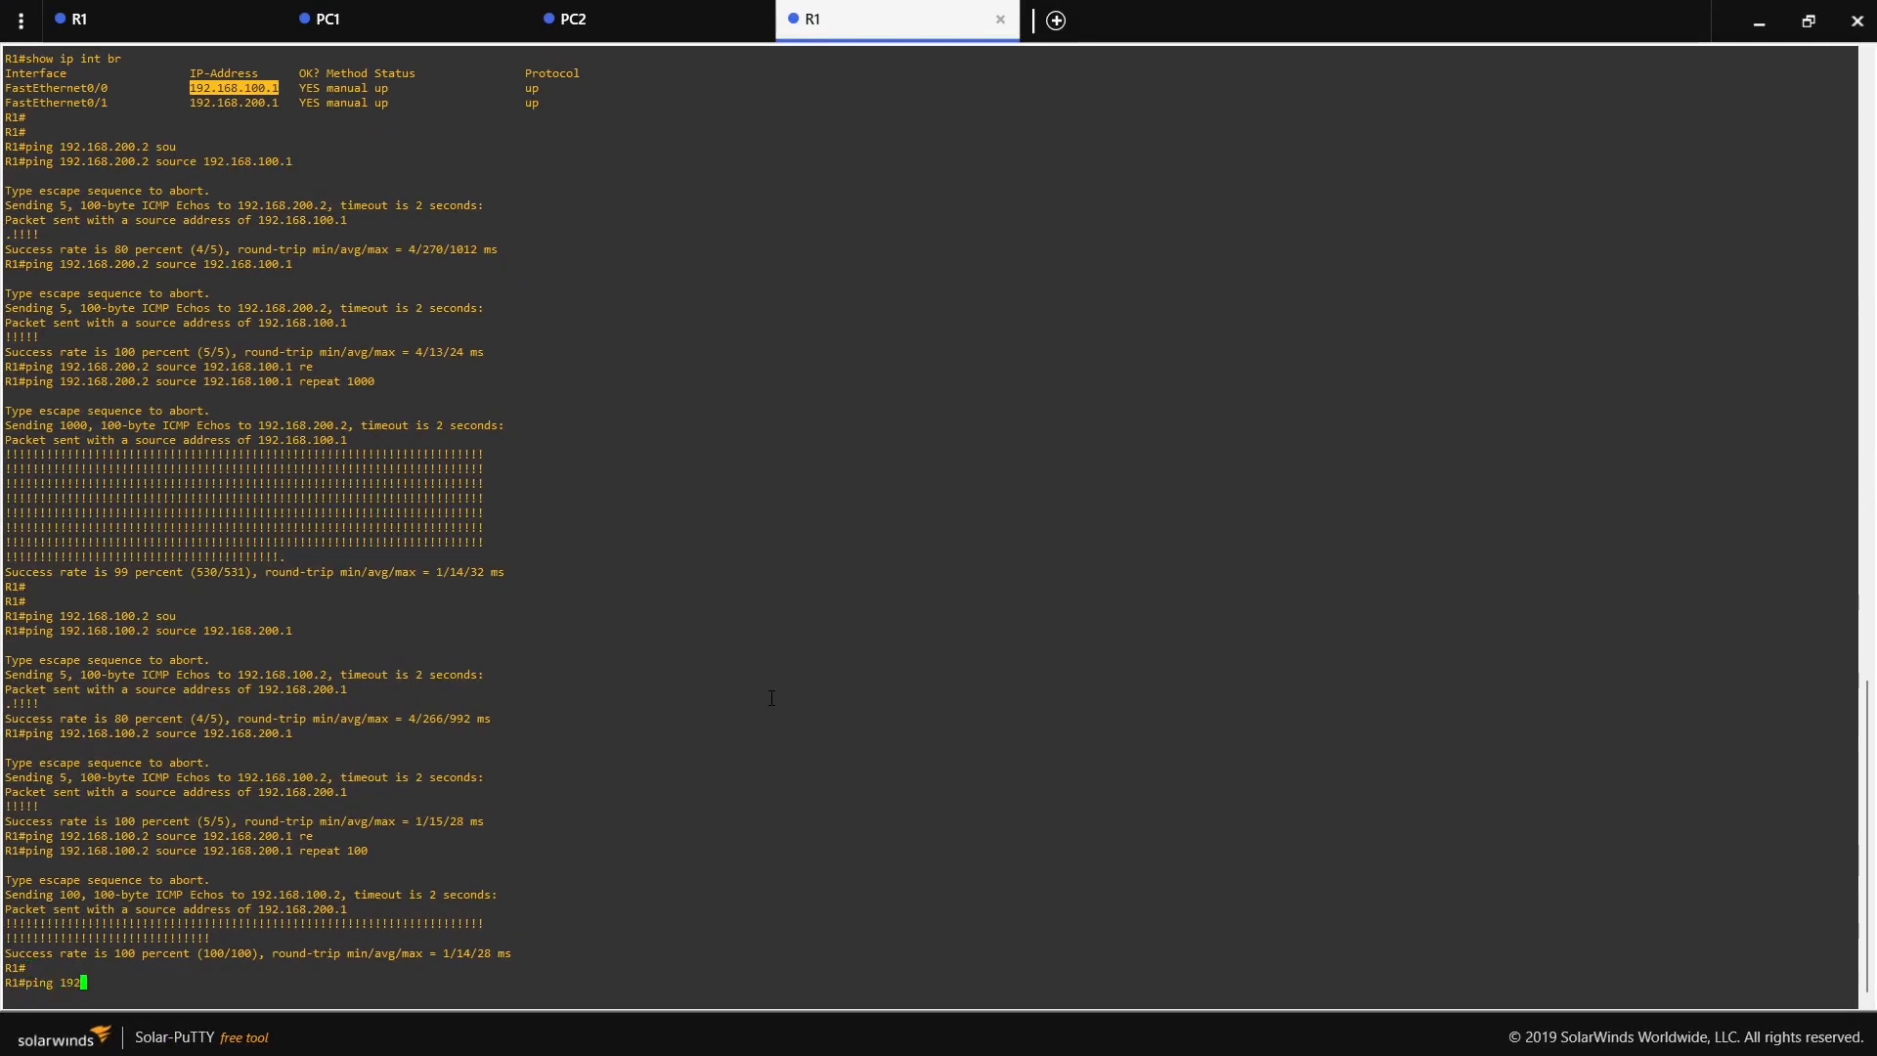
type("100.1 sou")
key("Tab")
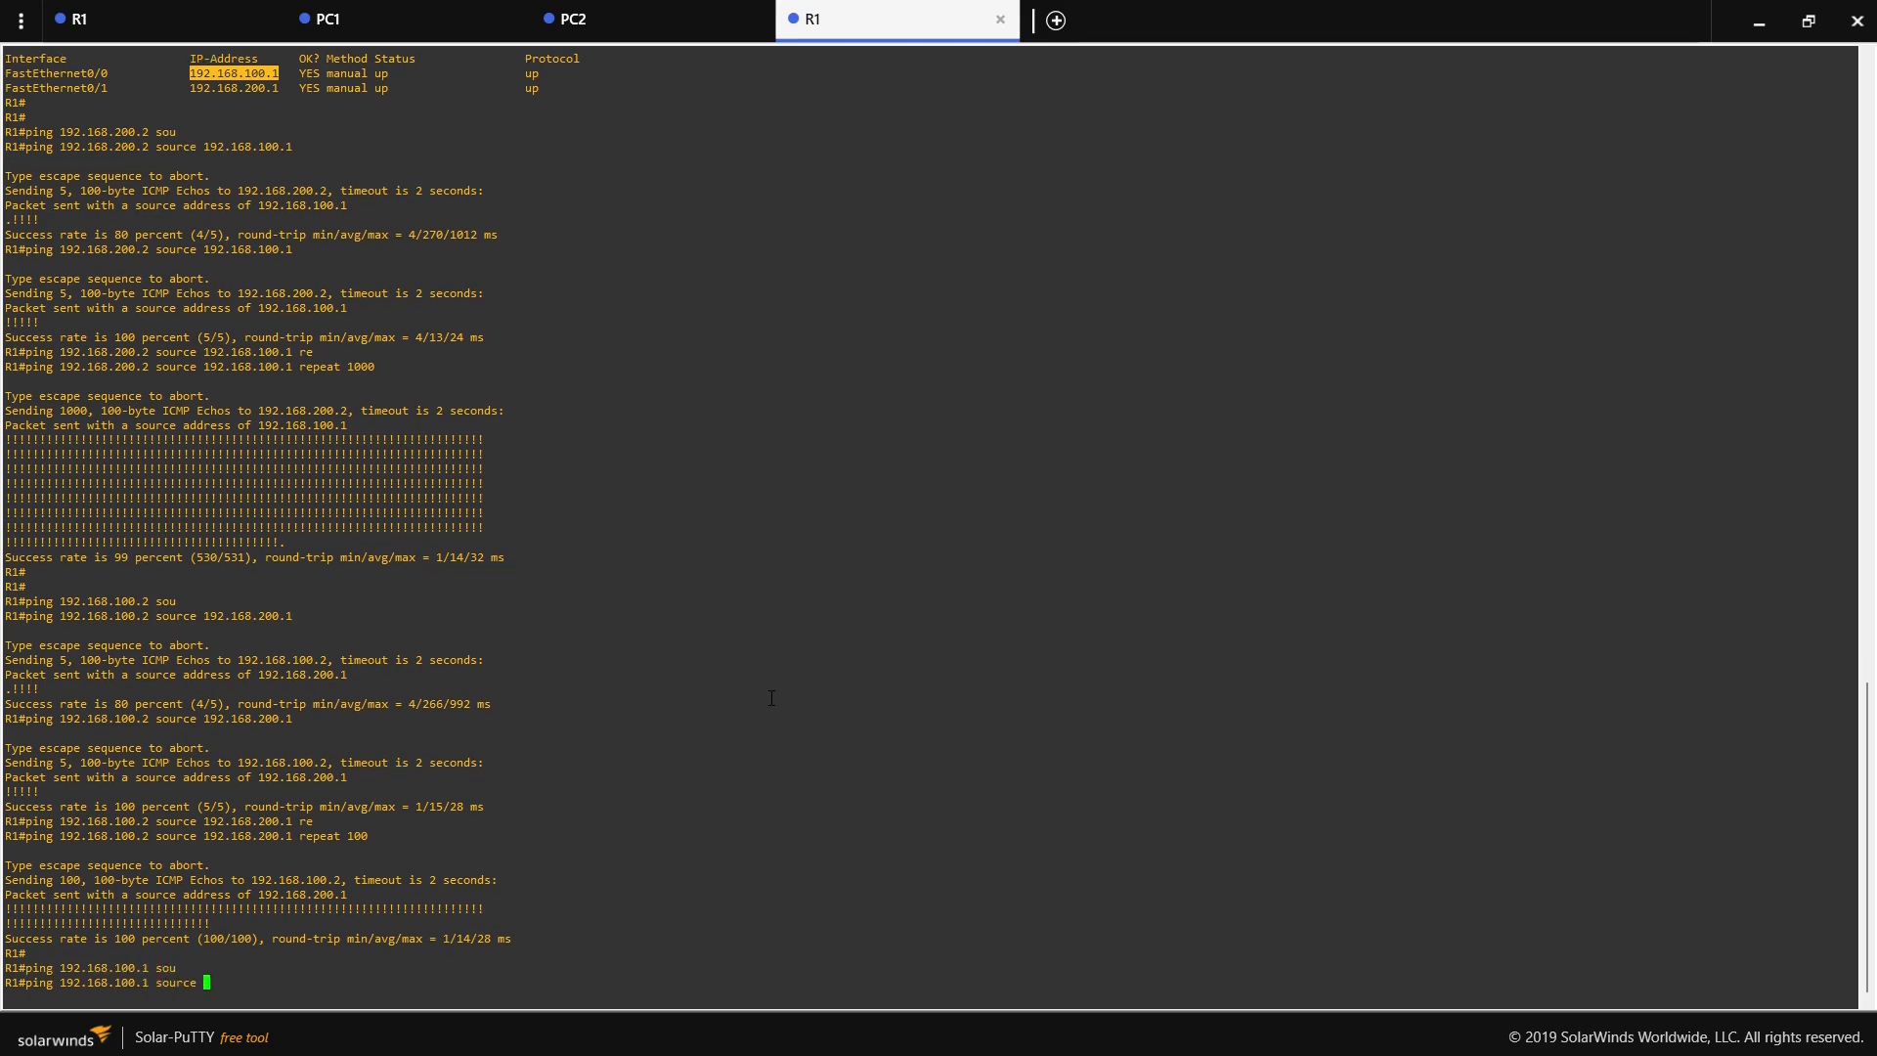
type("192")
type(".169.200.1")
key("Return")
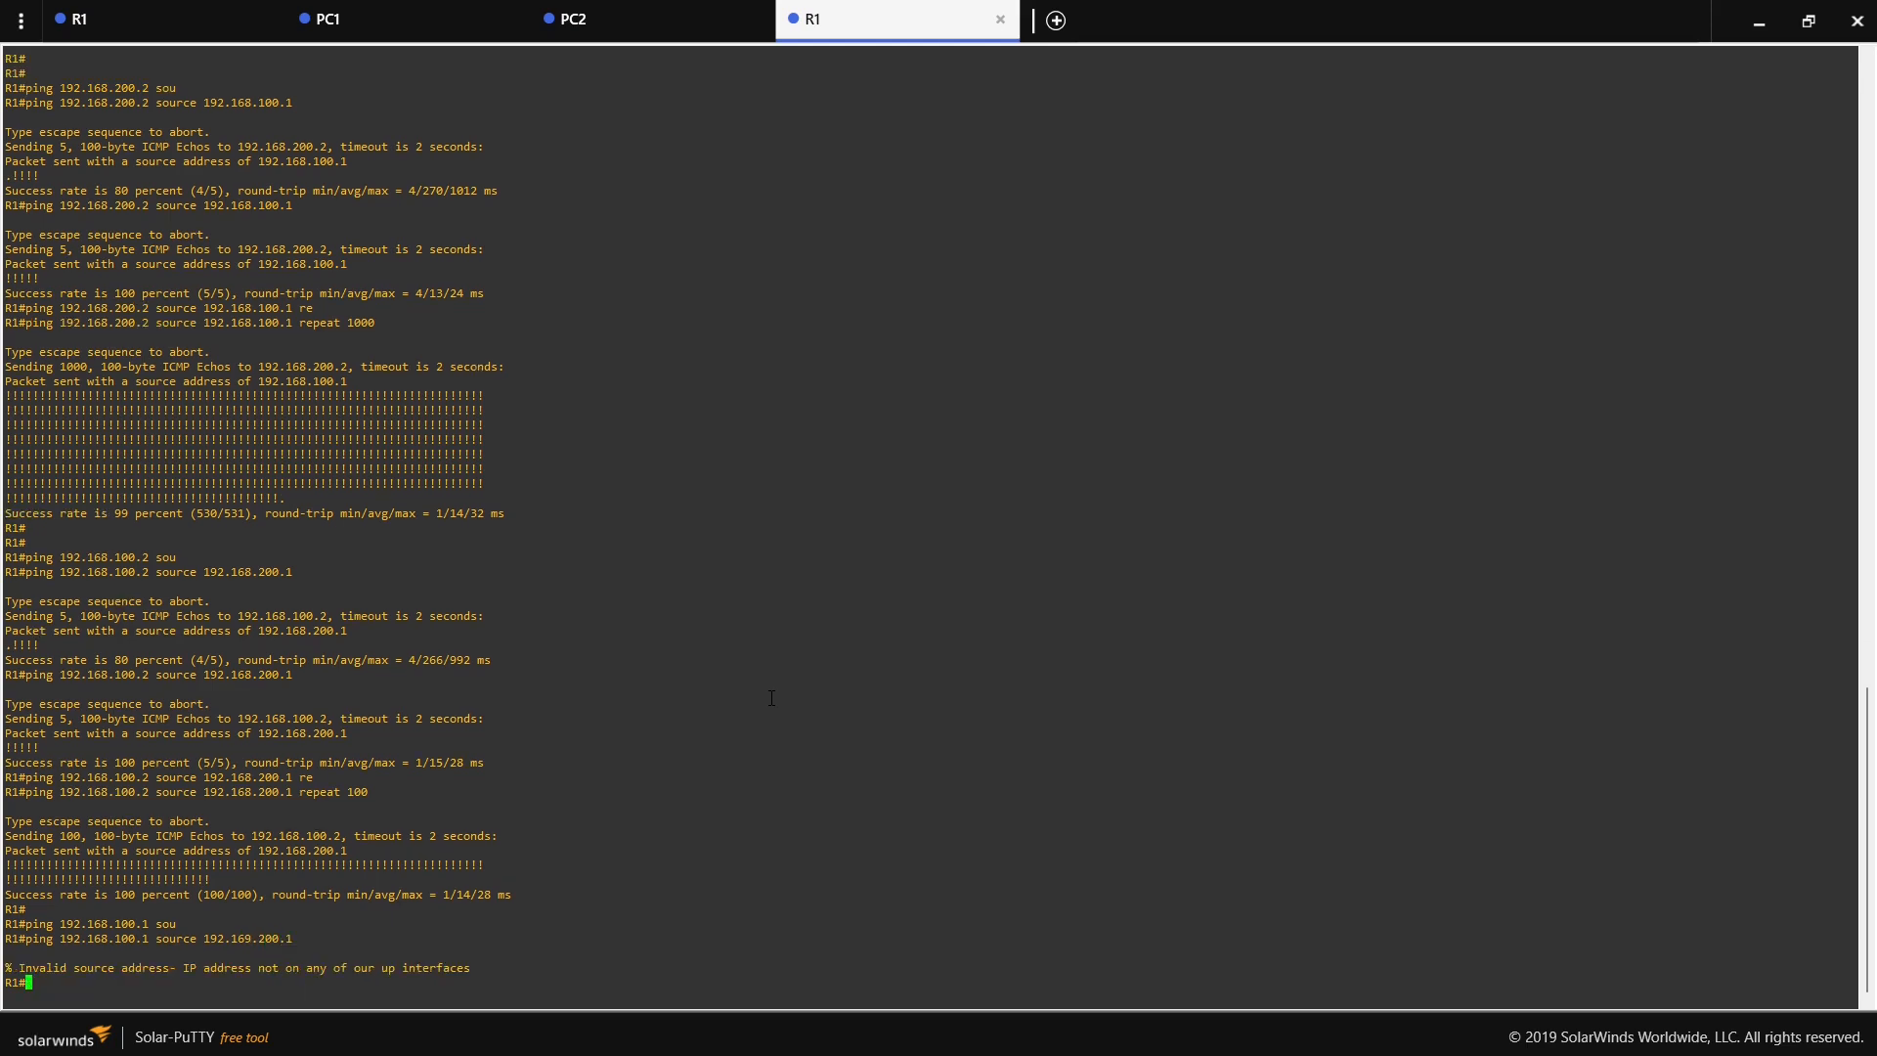
- Correct the source address to 192.168.200.1 in the previous command and ping 192.168.100.1 again
key("Up")
key("Left")
key("Left")
key("Left")
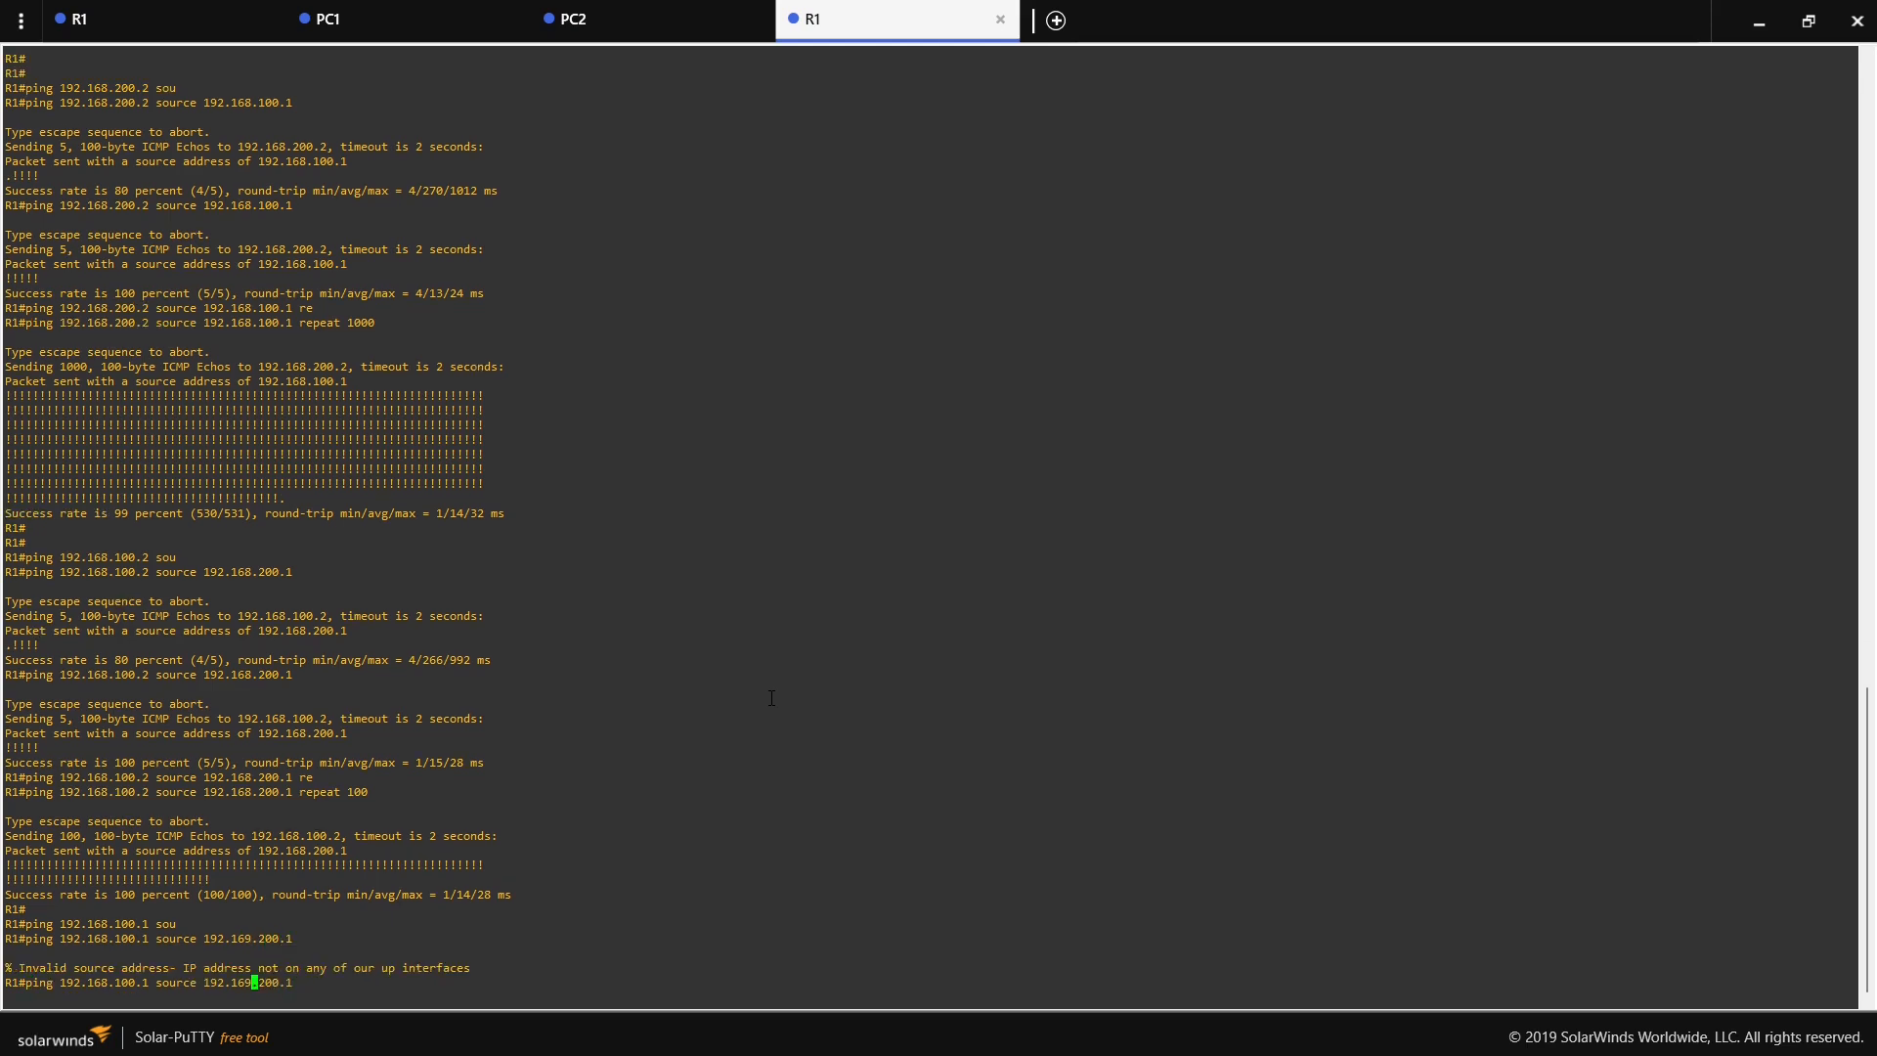
key("BackSpace")
type("8")
key("Return")
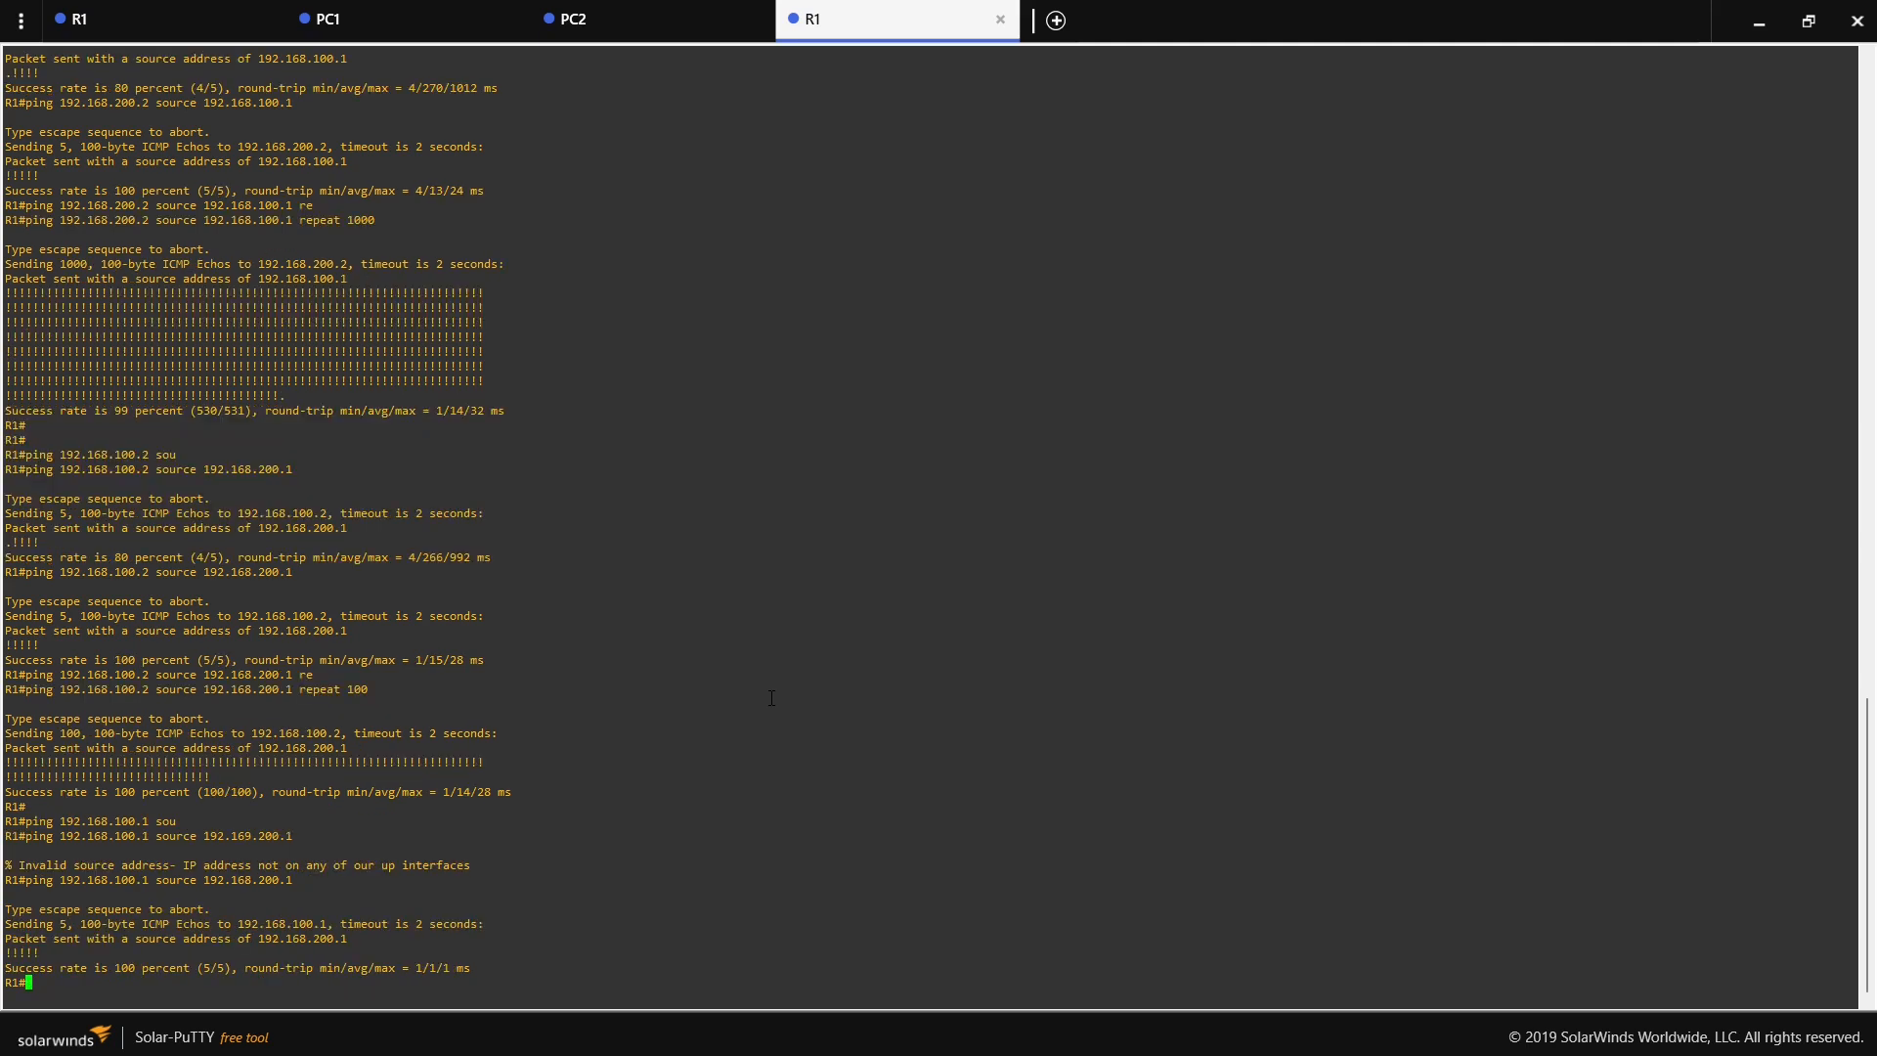
- Ping 192.168.100.1 from source 192.168.200.1 with repeat 1000, and return to the topology
key("Up")
type("re")
key("Tab")
type("1000")
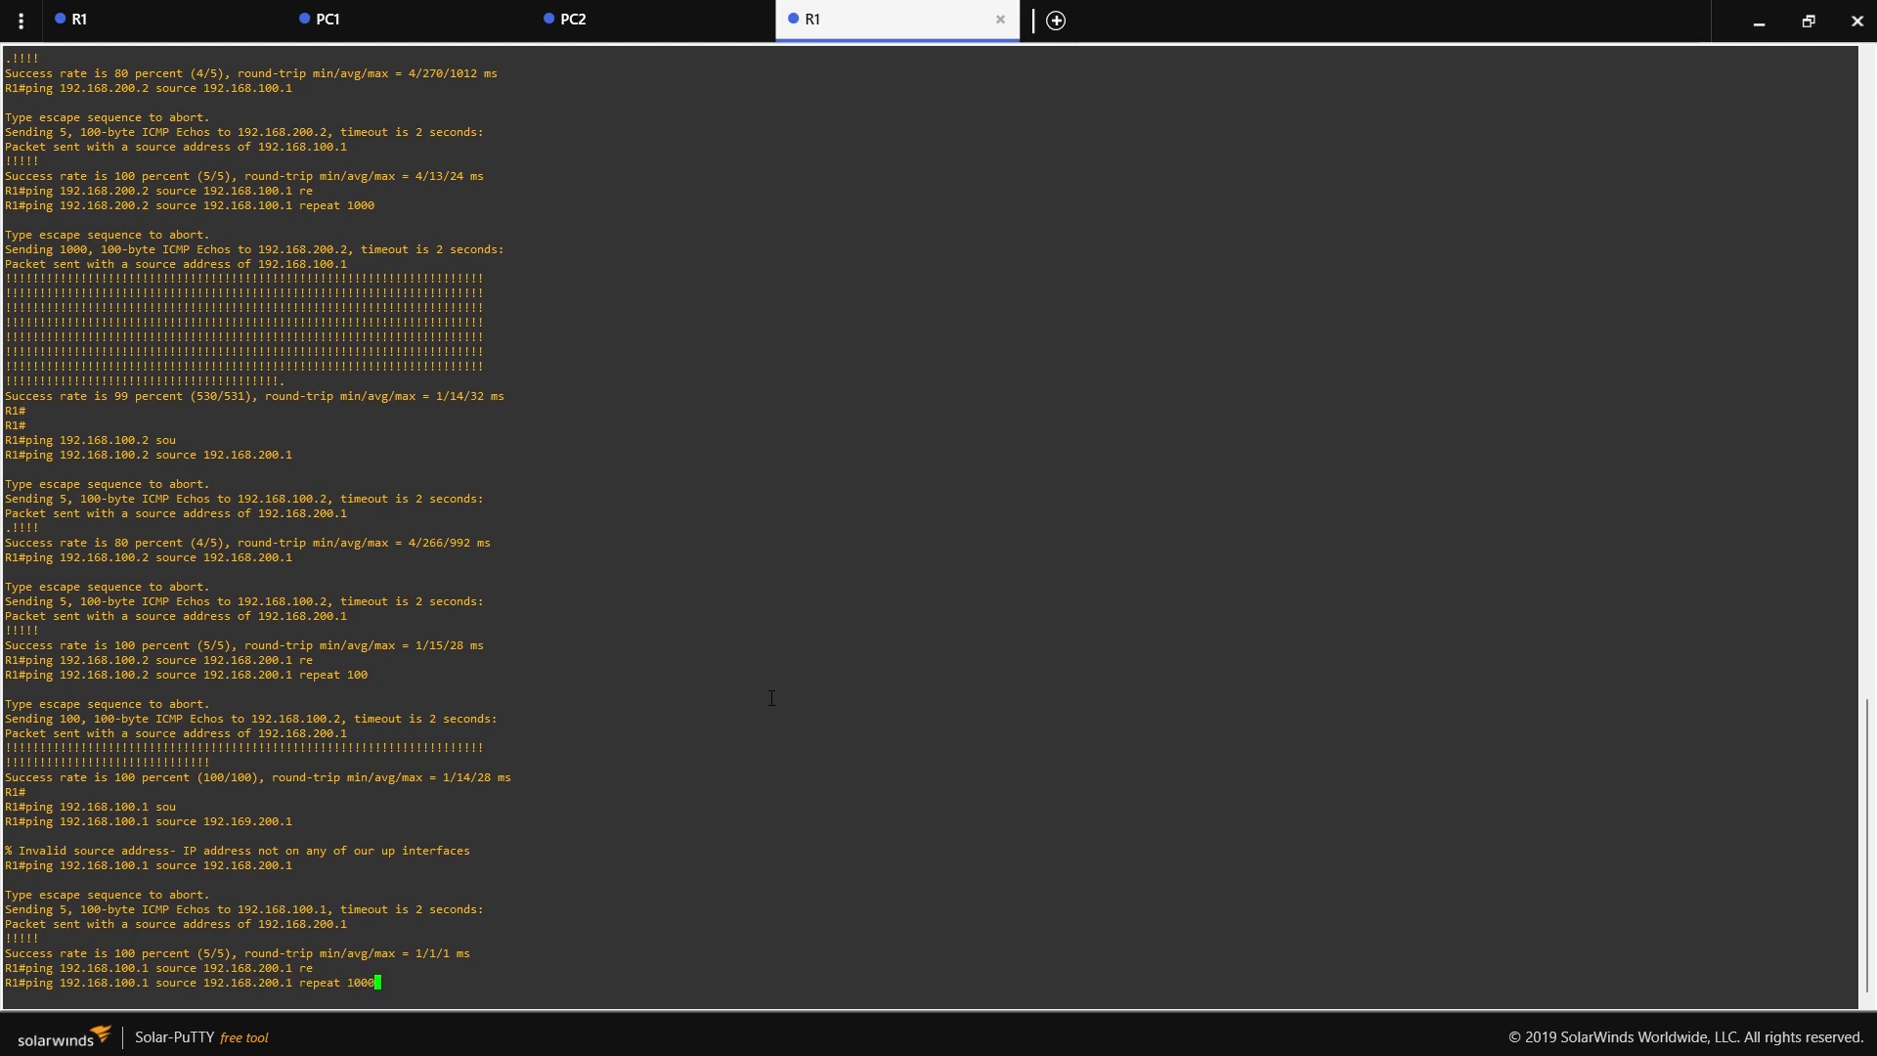
key("Return")
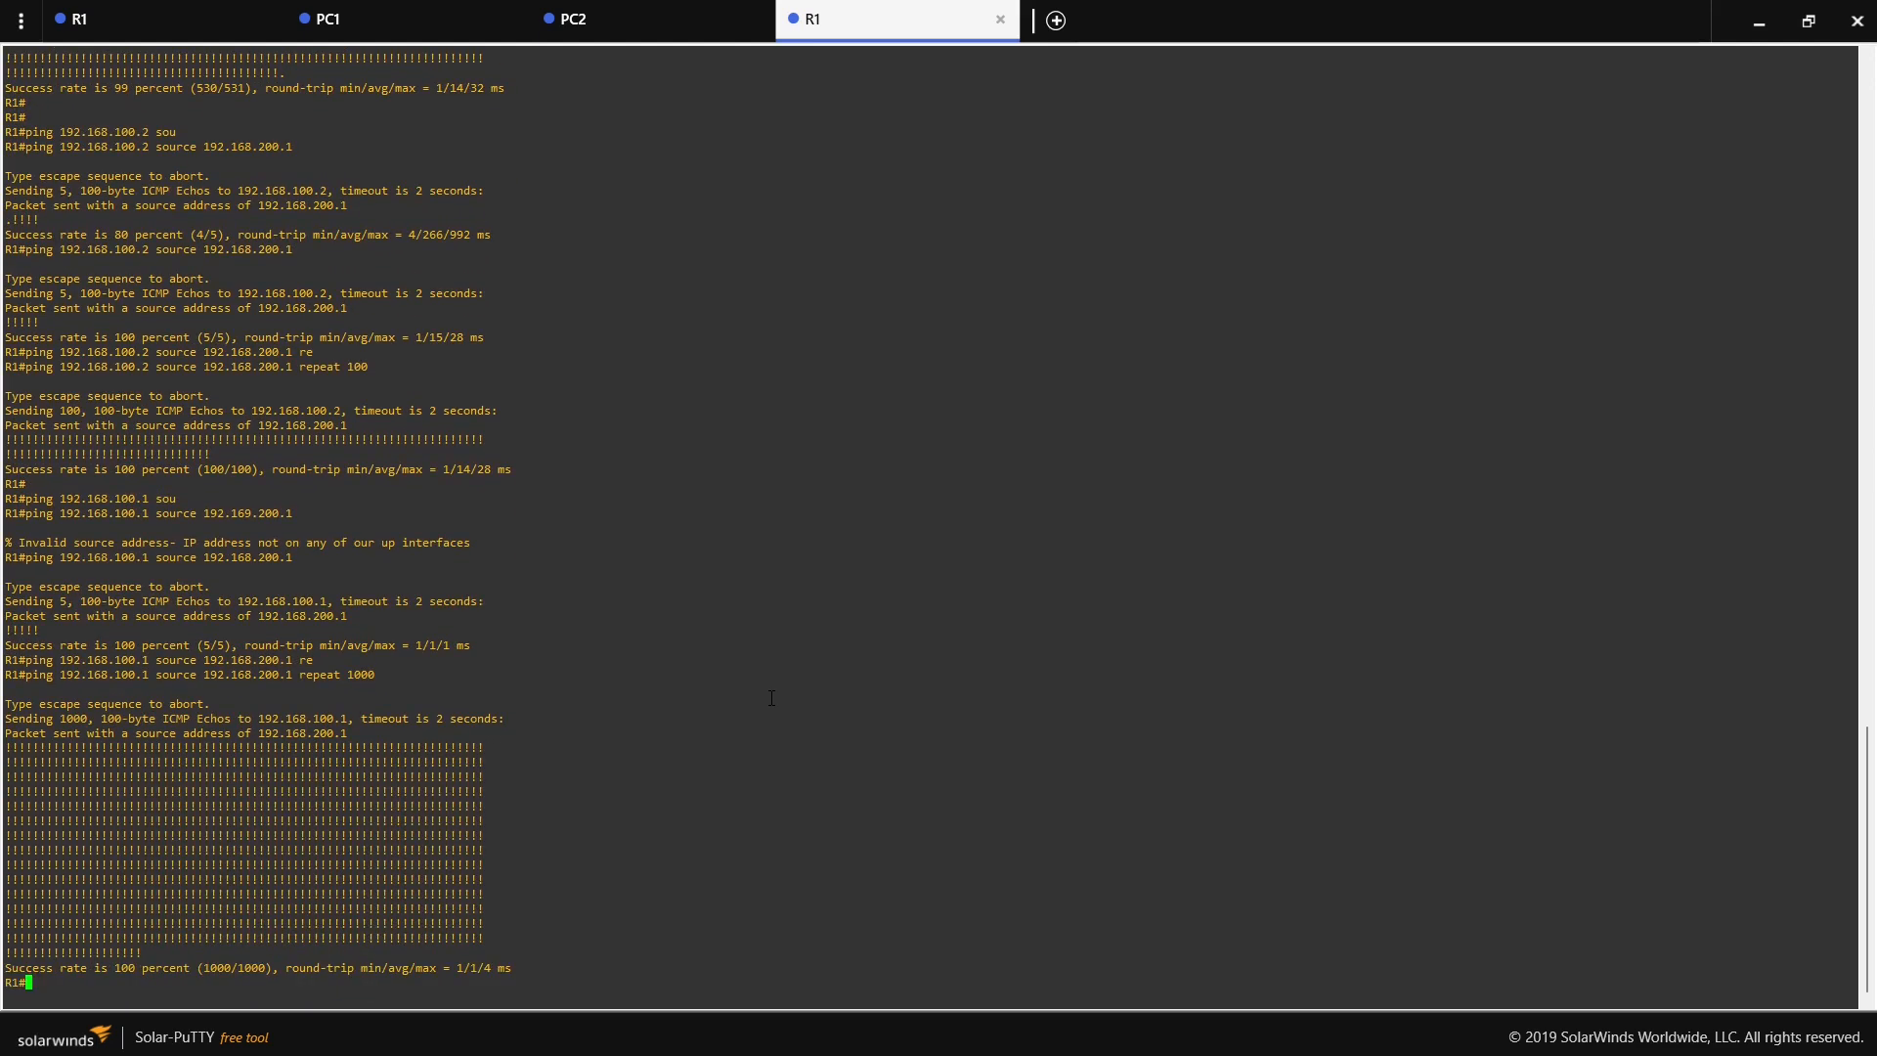
left_click(1750, 33)
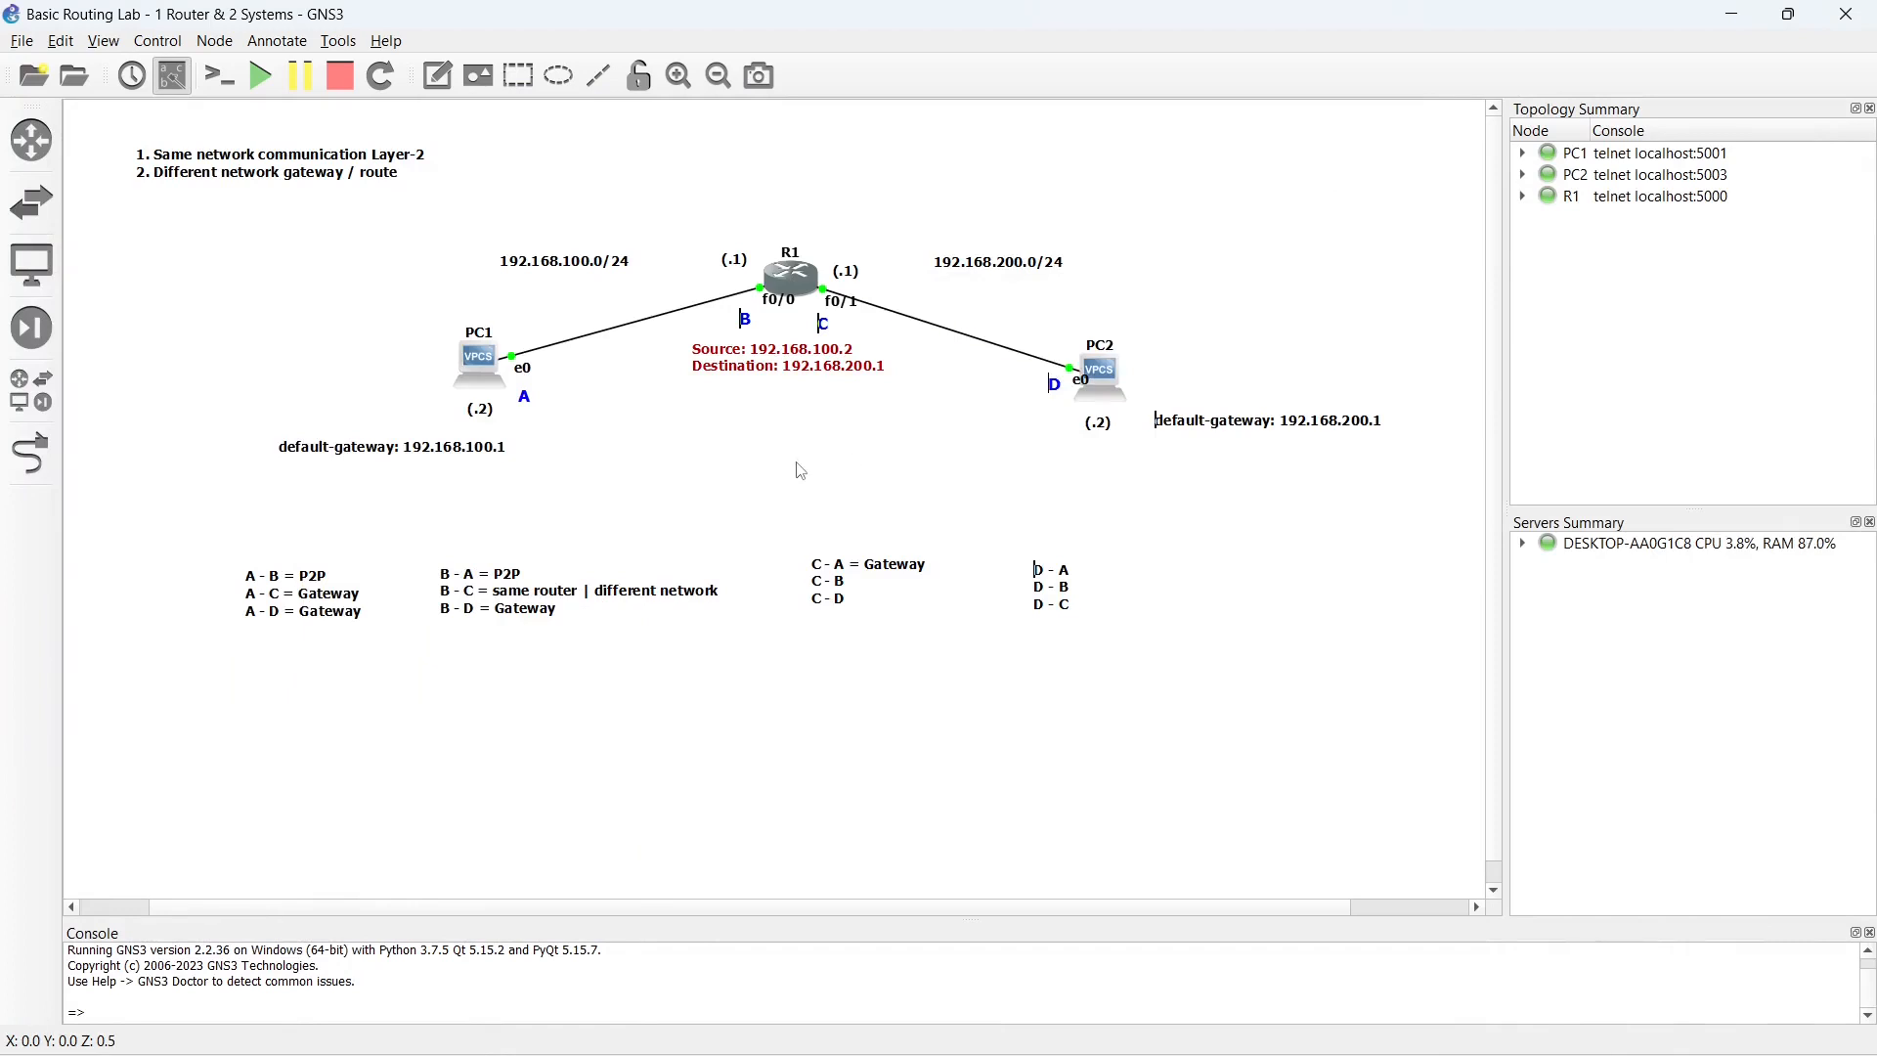
- Complete the C note with "C - B = same router" and "C - D = P2P", and align it with the B note
double_click(830, 584)
type("= same router")
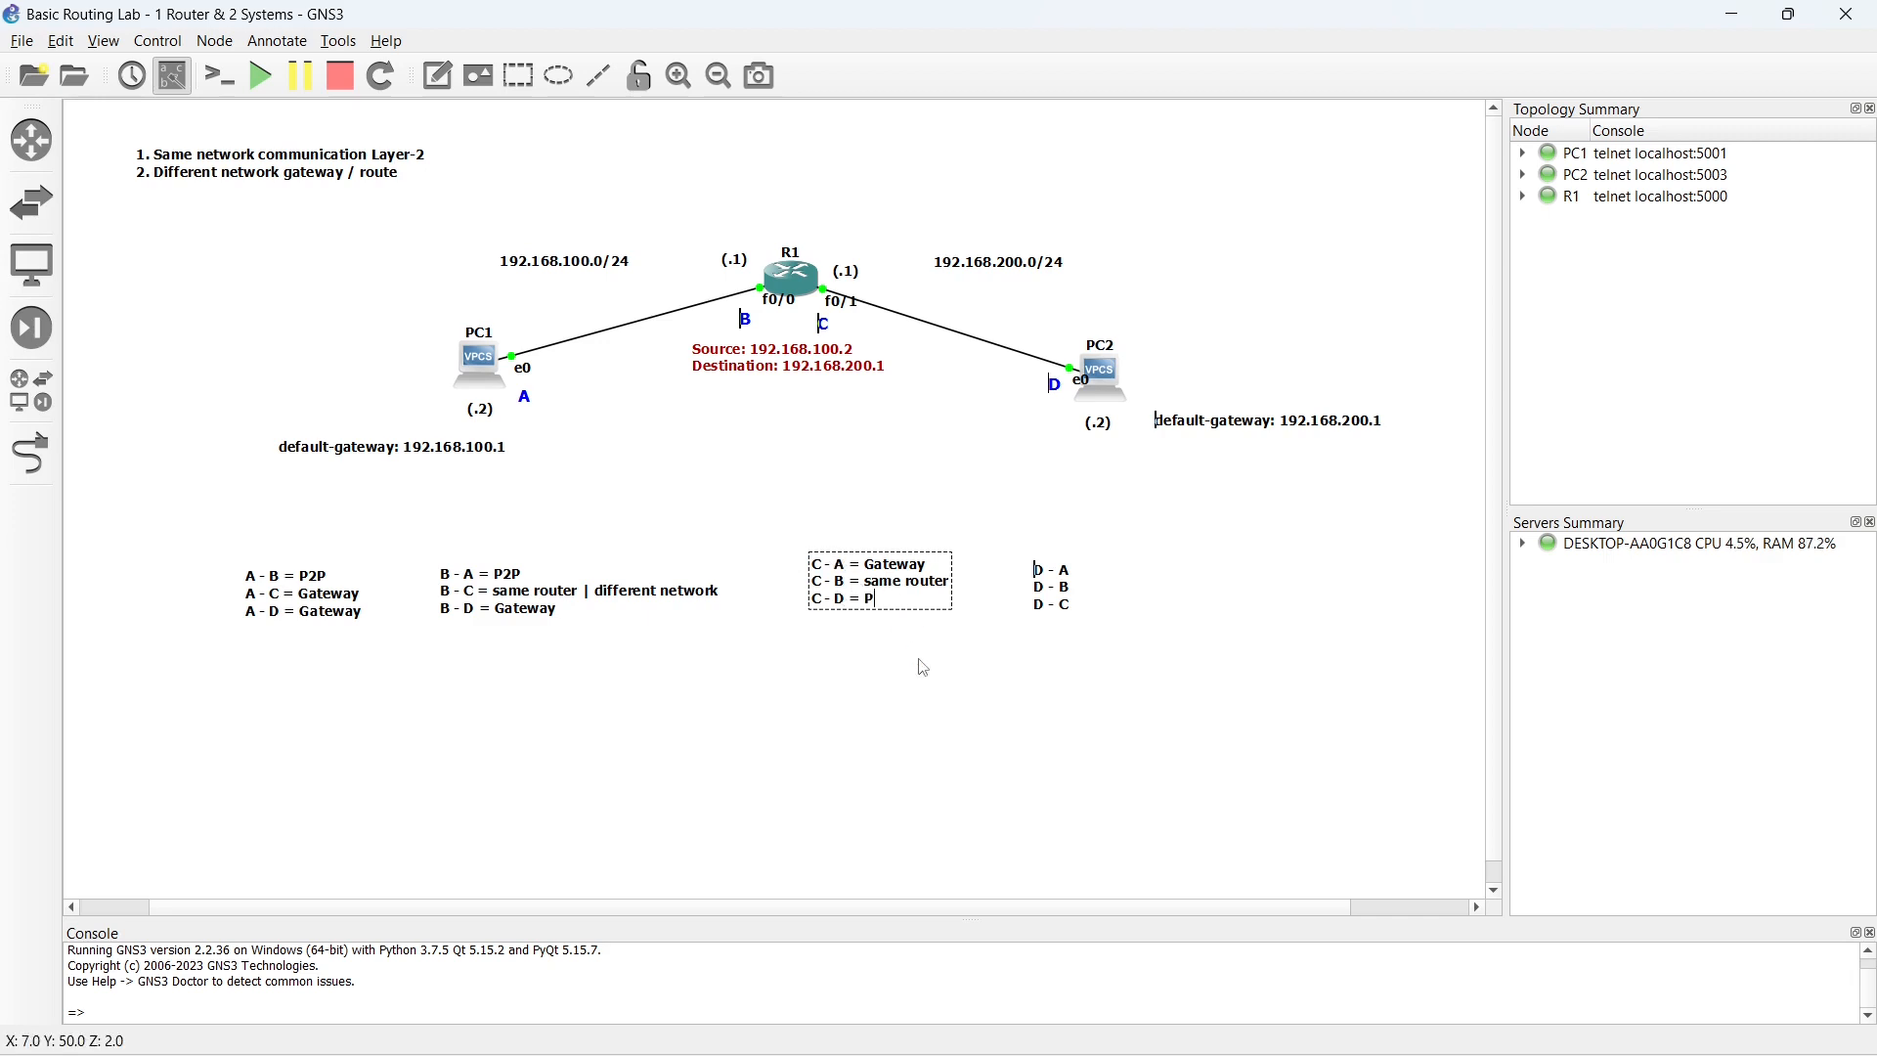
left_click(880, 682)
left_click_drag(874, 594, 857, 603)
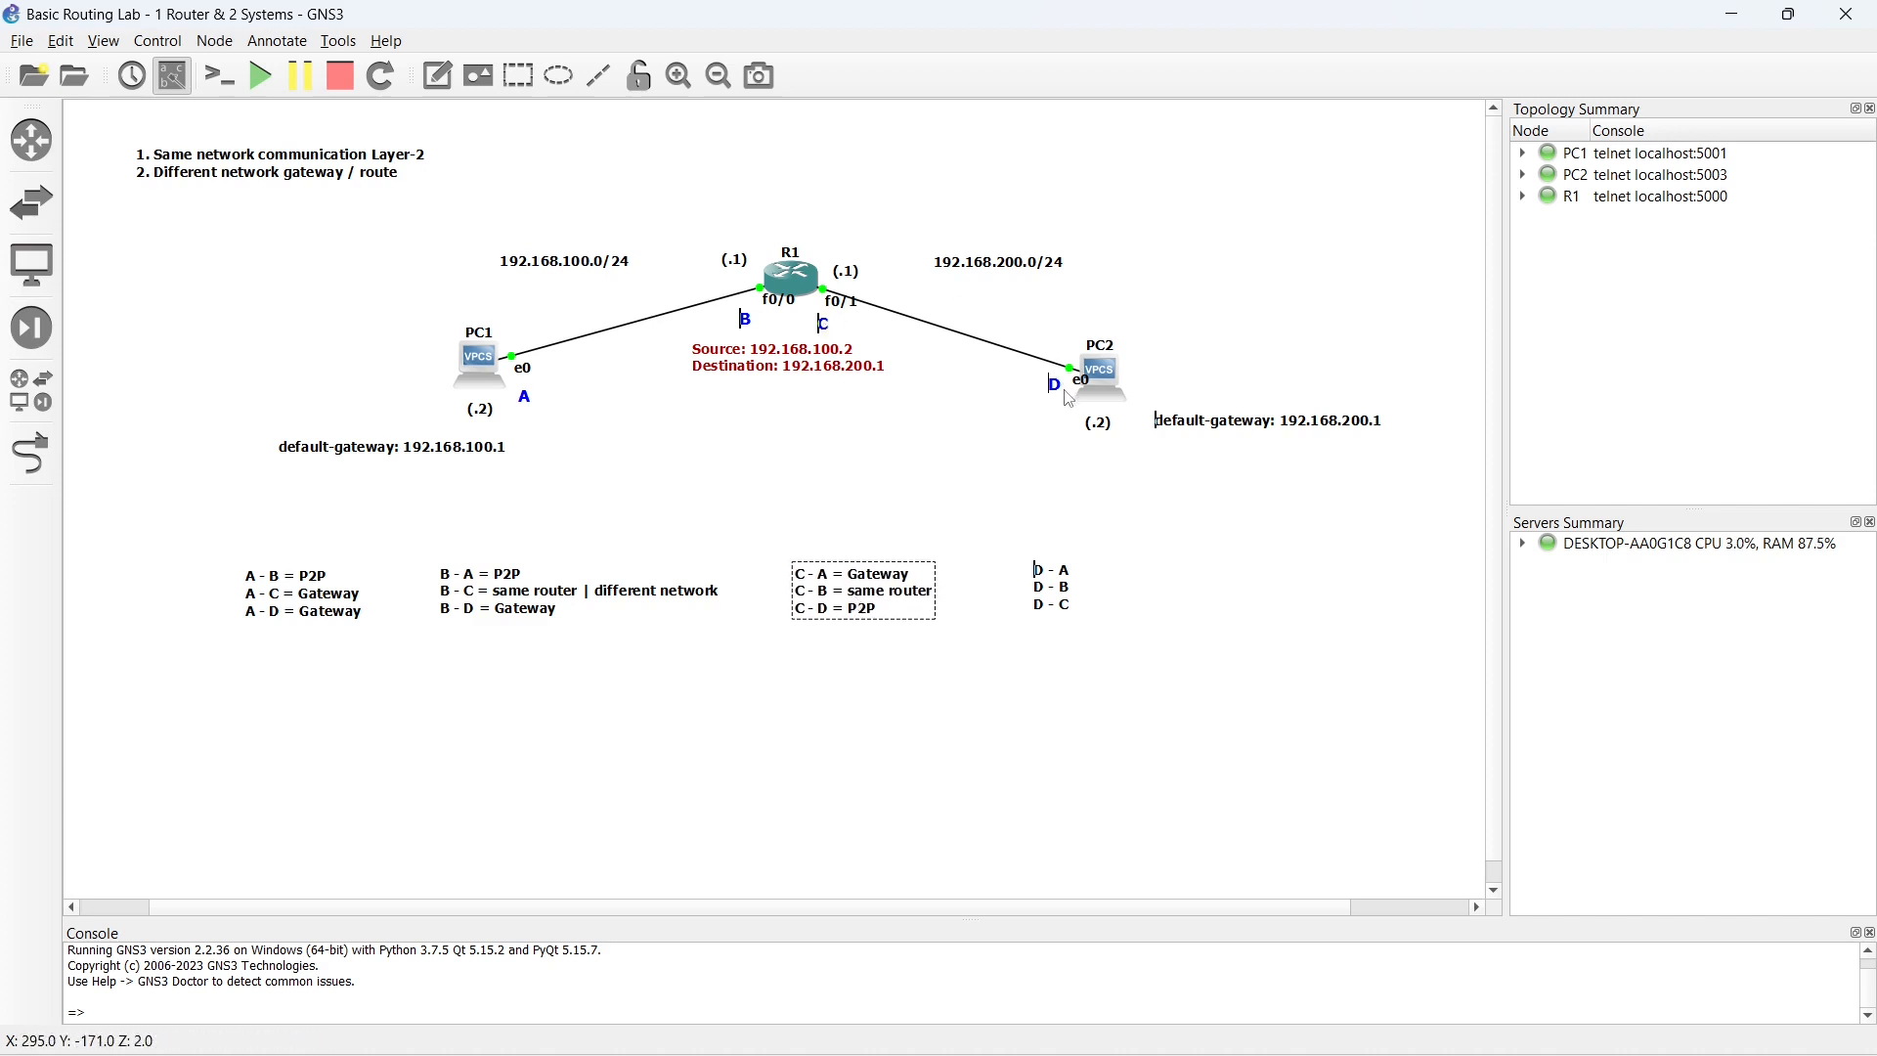
- Open R1's console and ping 192.168.200.2 with source 192.168.200.1
left_click(806, 288)
double_click(806, 288)
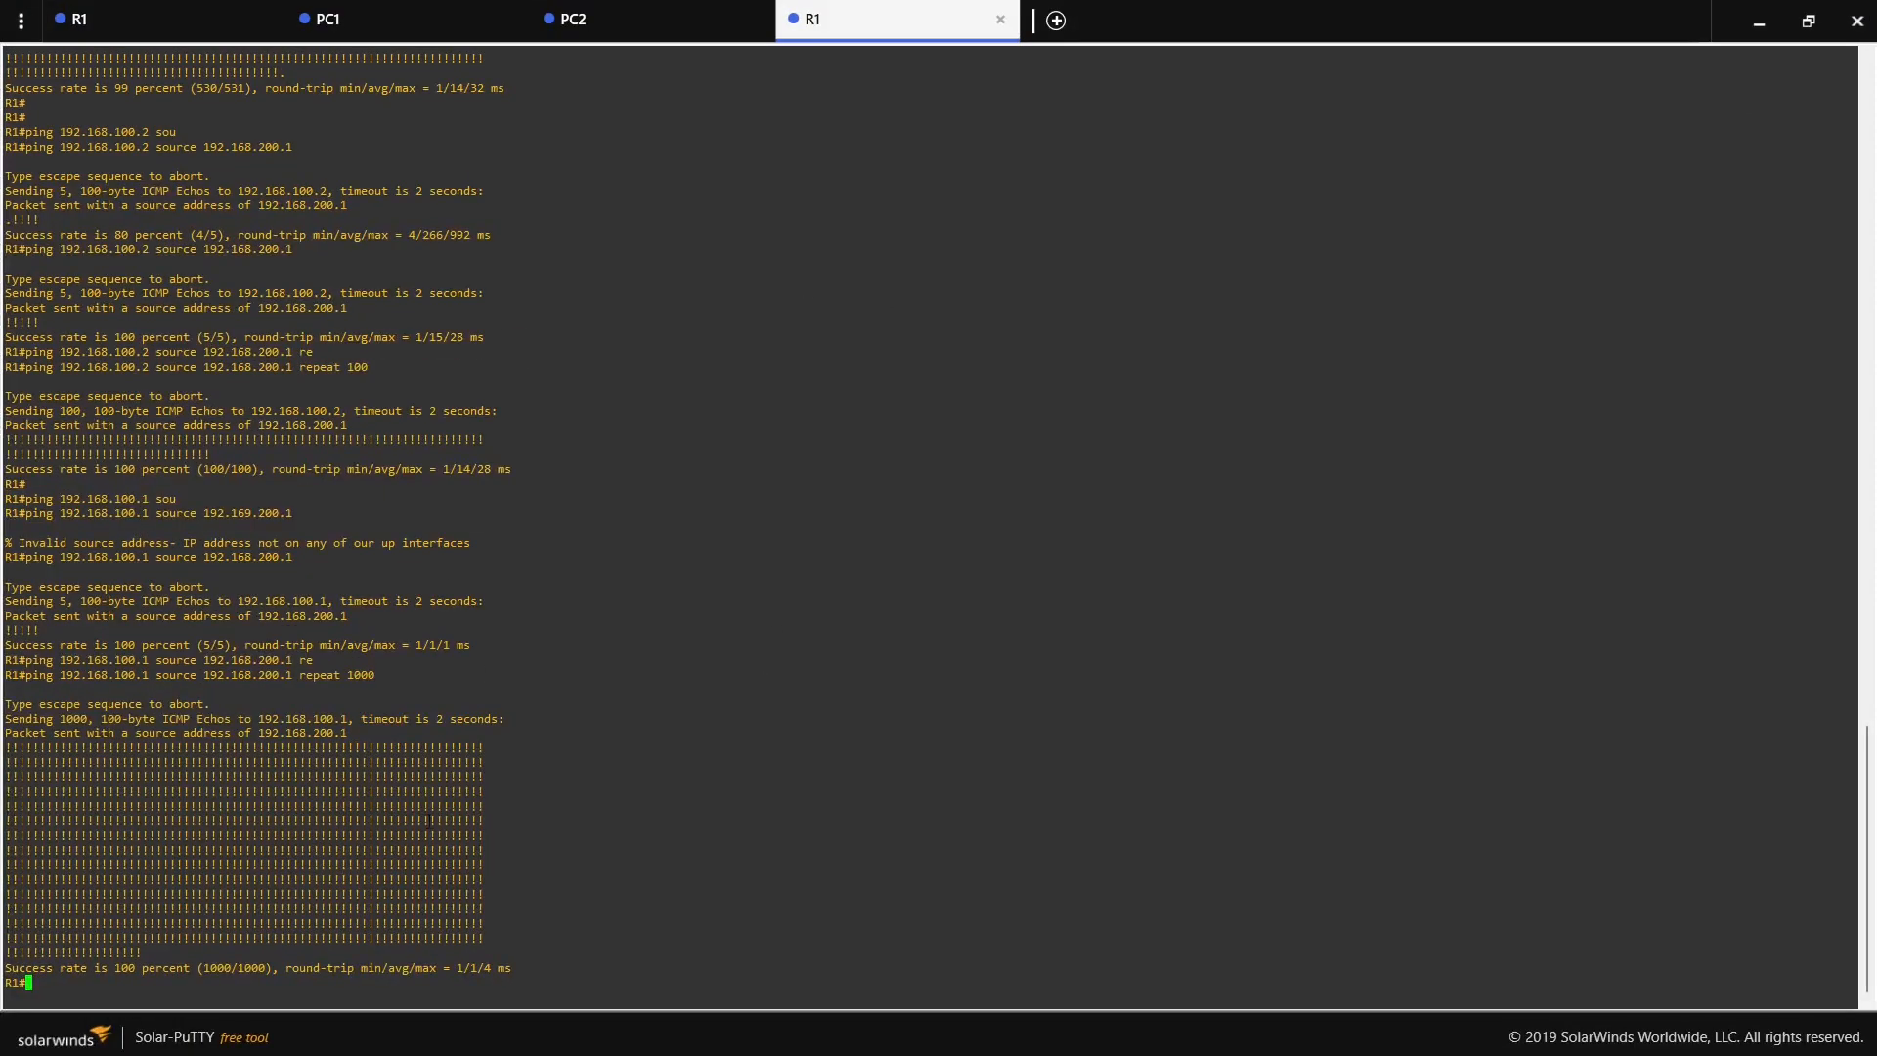
key("Return")
key("Return")
key("Return")
type("ping")
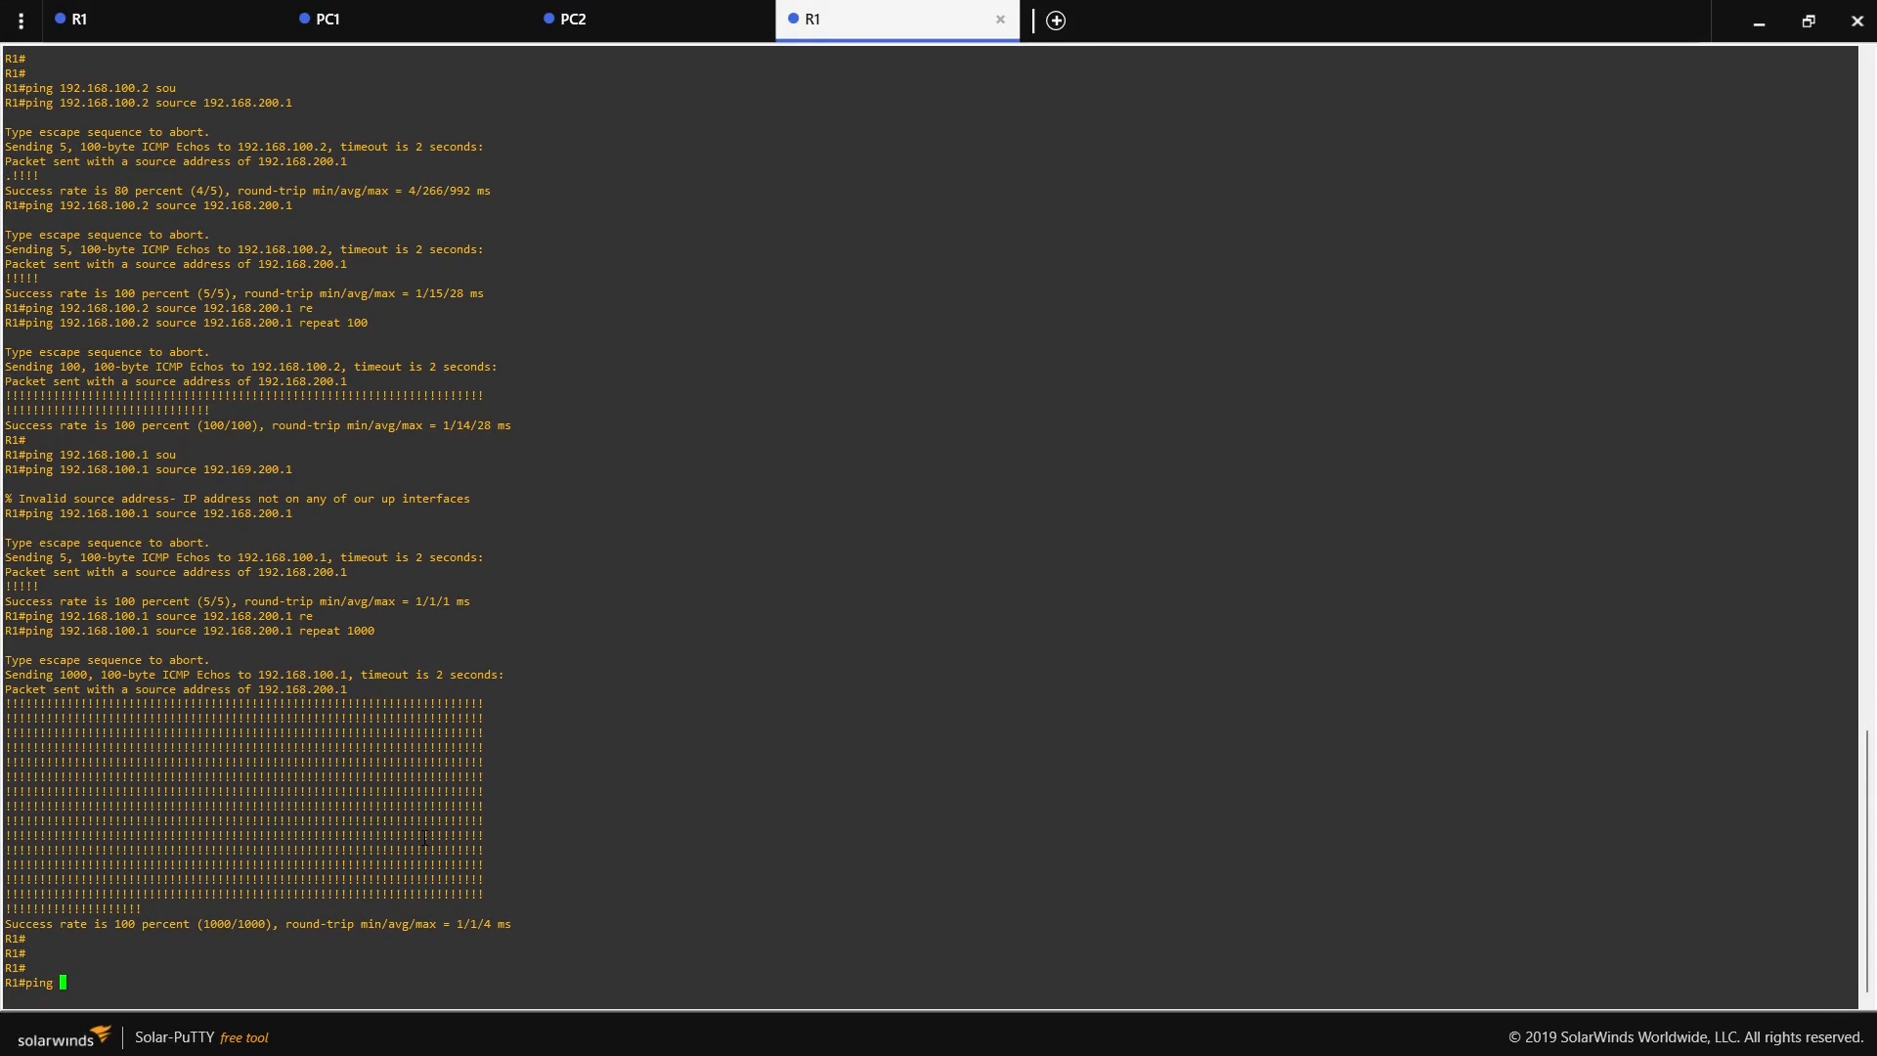
type(" 192.168.200.2 sou")
key("Tab")
type("192.")
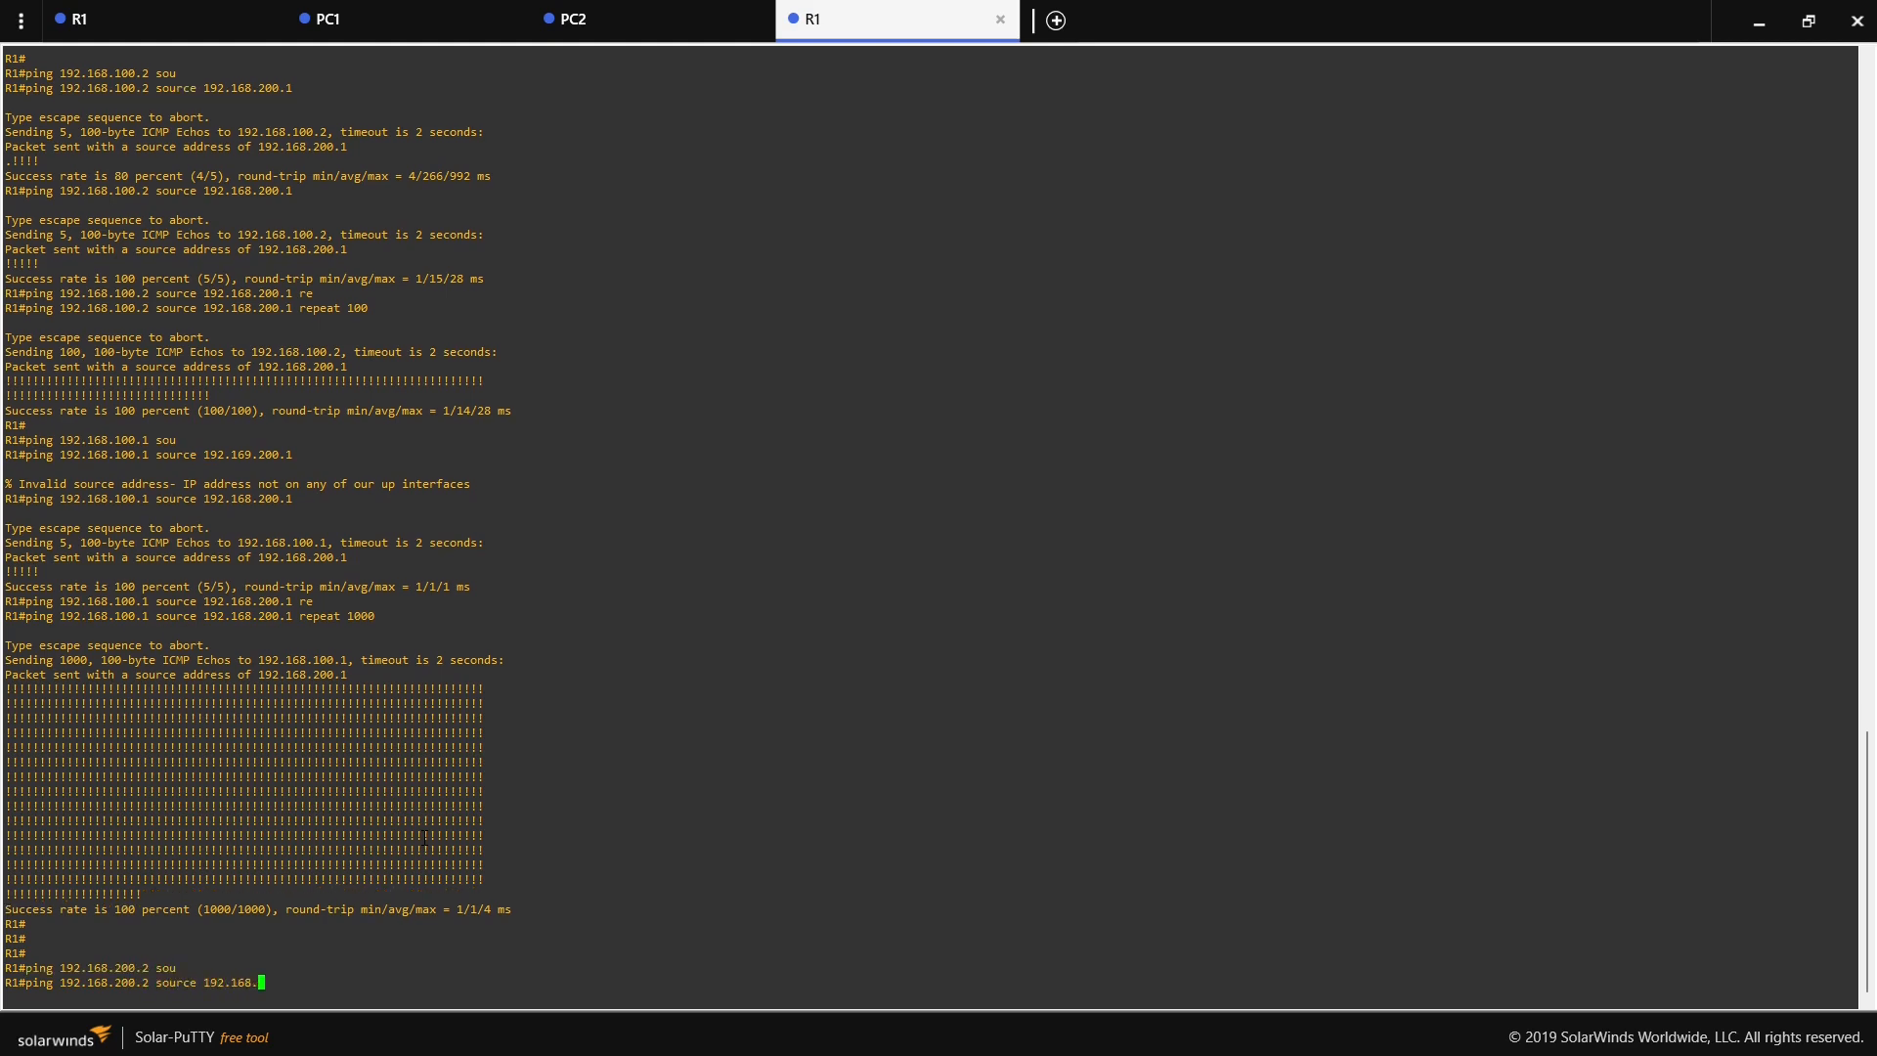
type("168.200.")
type("1")
key("Return")
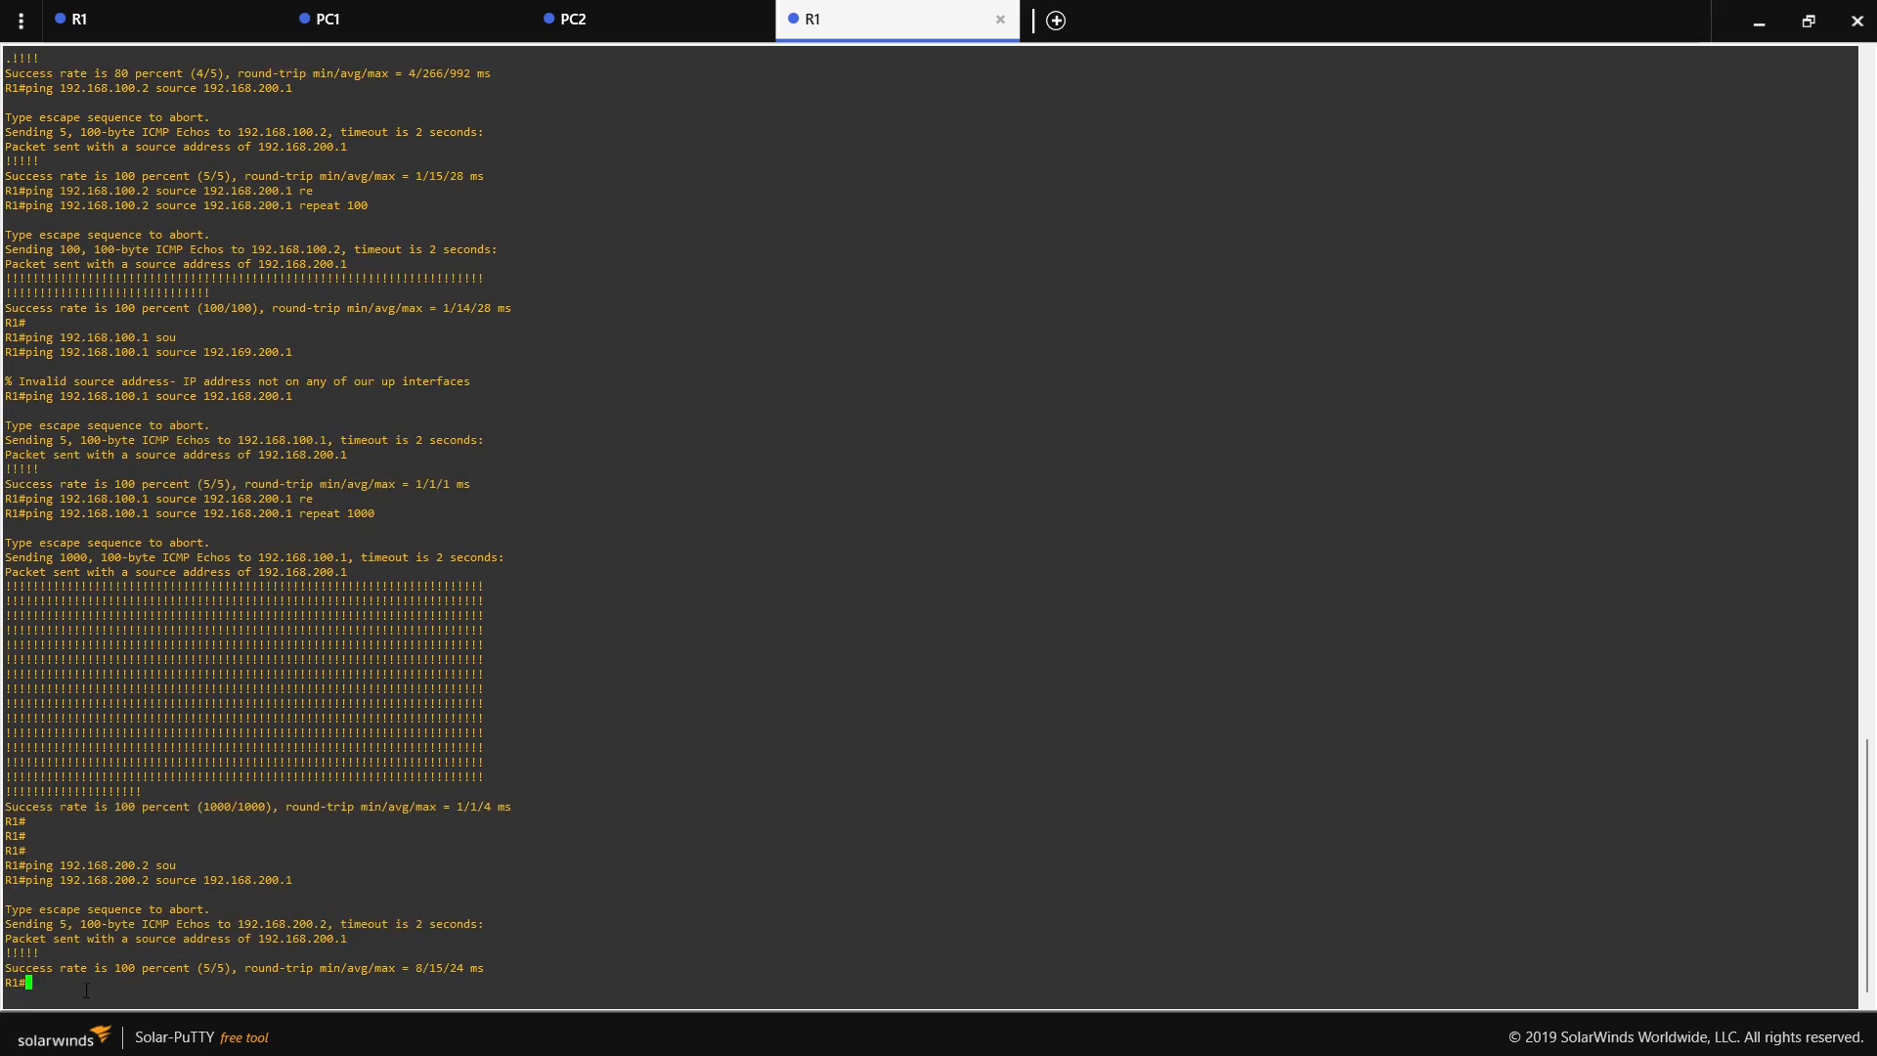
- Return to the topology and spread the notes by moving the C note nearer the B note and the D note farther away
left_click_drag(59, 953, 2, 956)
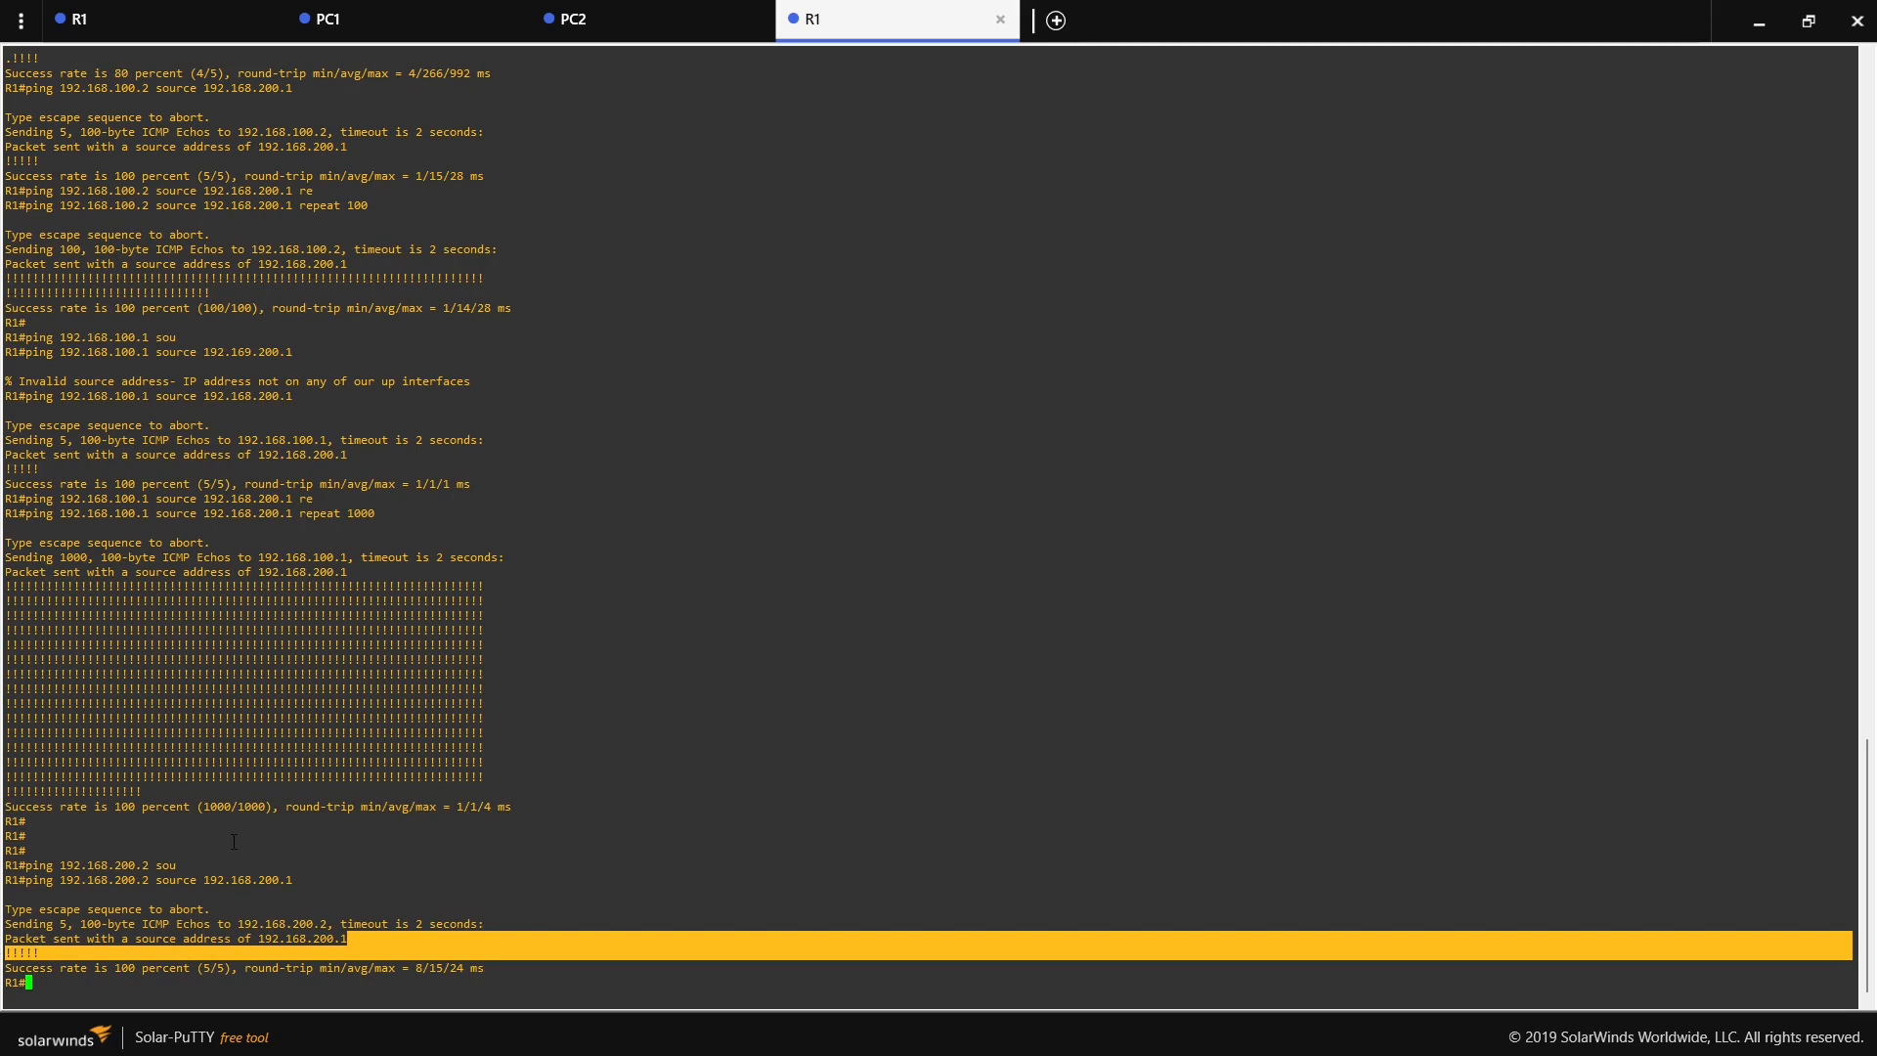
left_click(1758, 20)
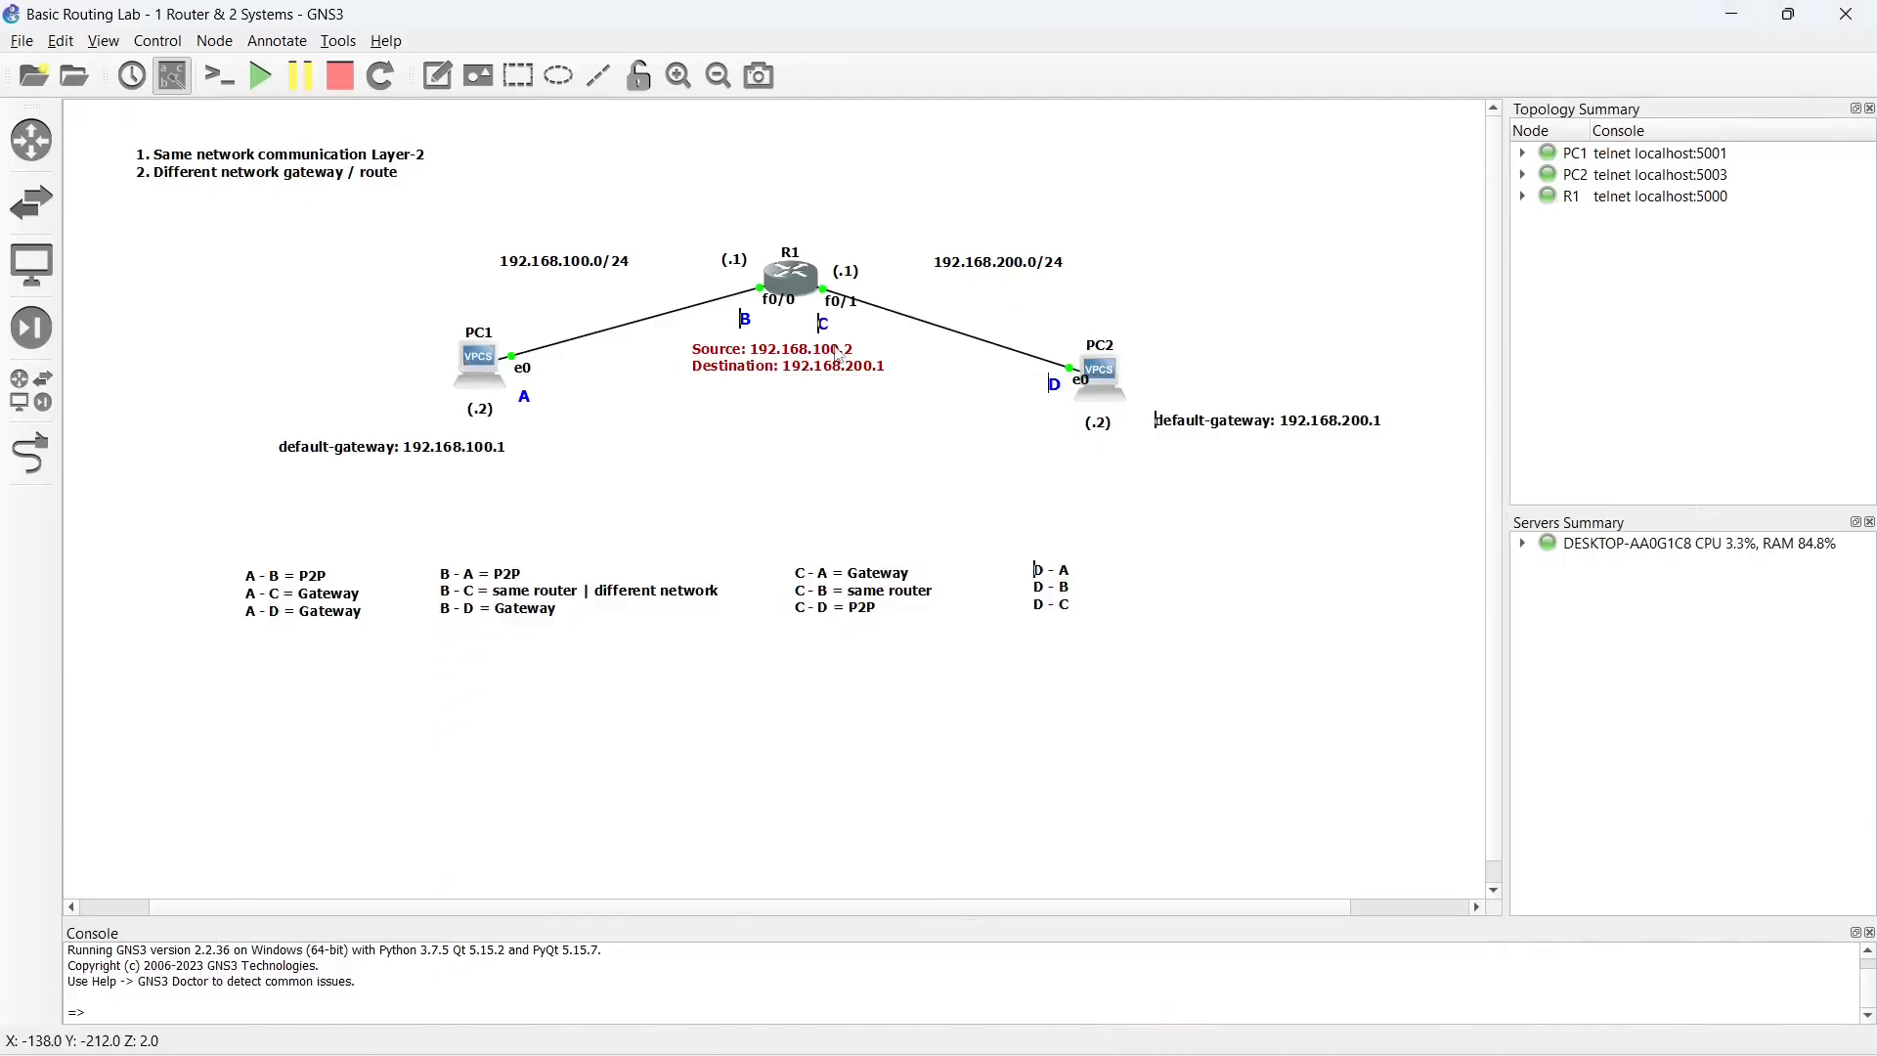
left_click_drag(840, 601, 804, 599)
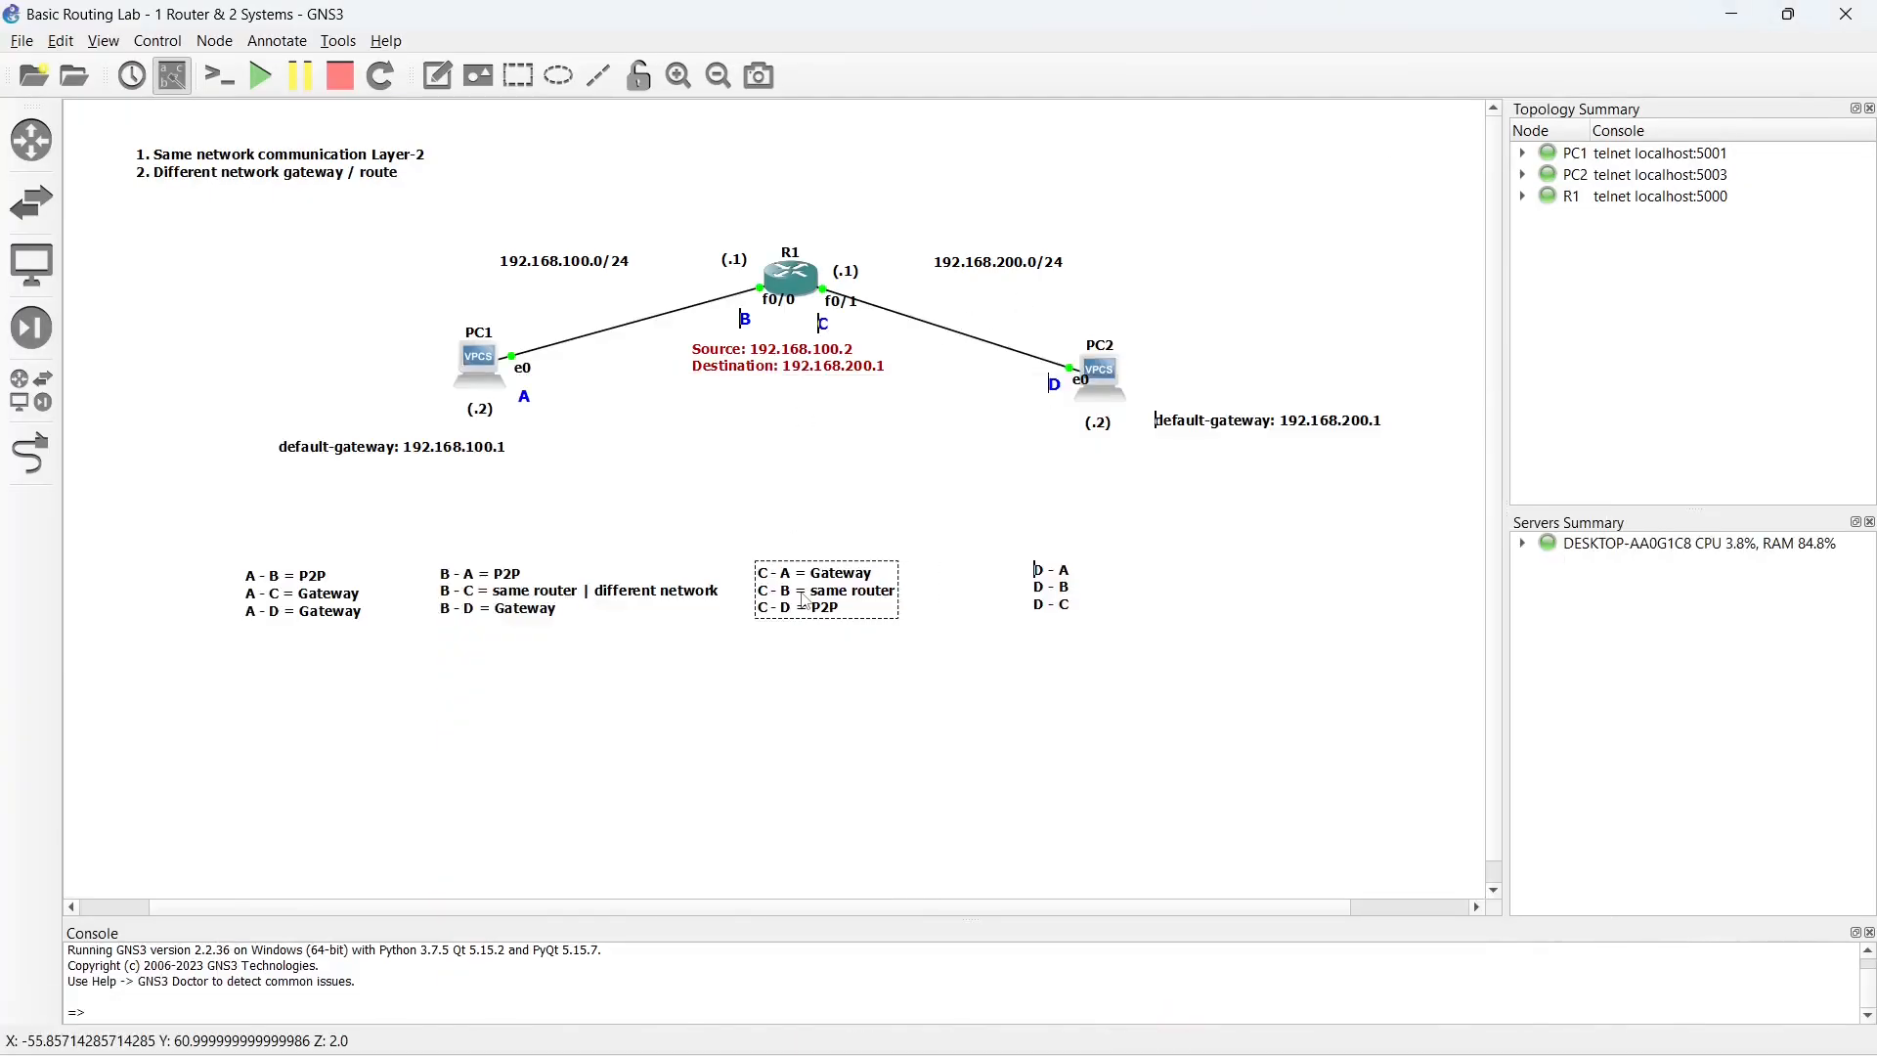
left_click_drag(1058, 592, 1114, 594)
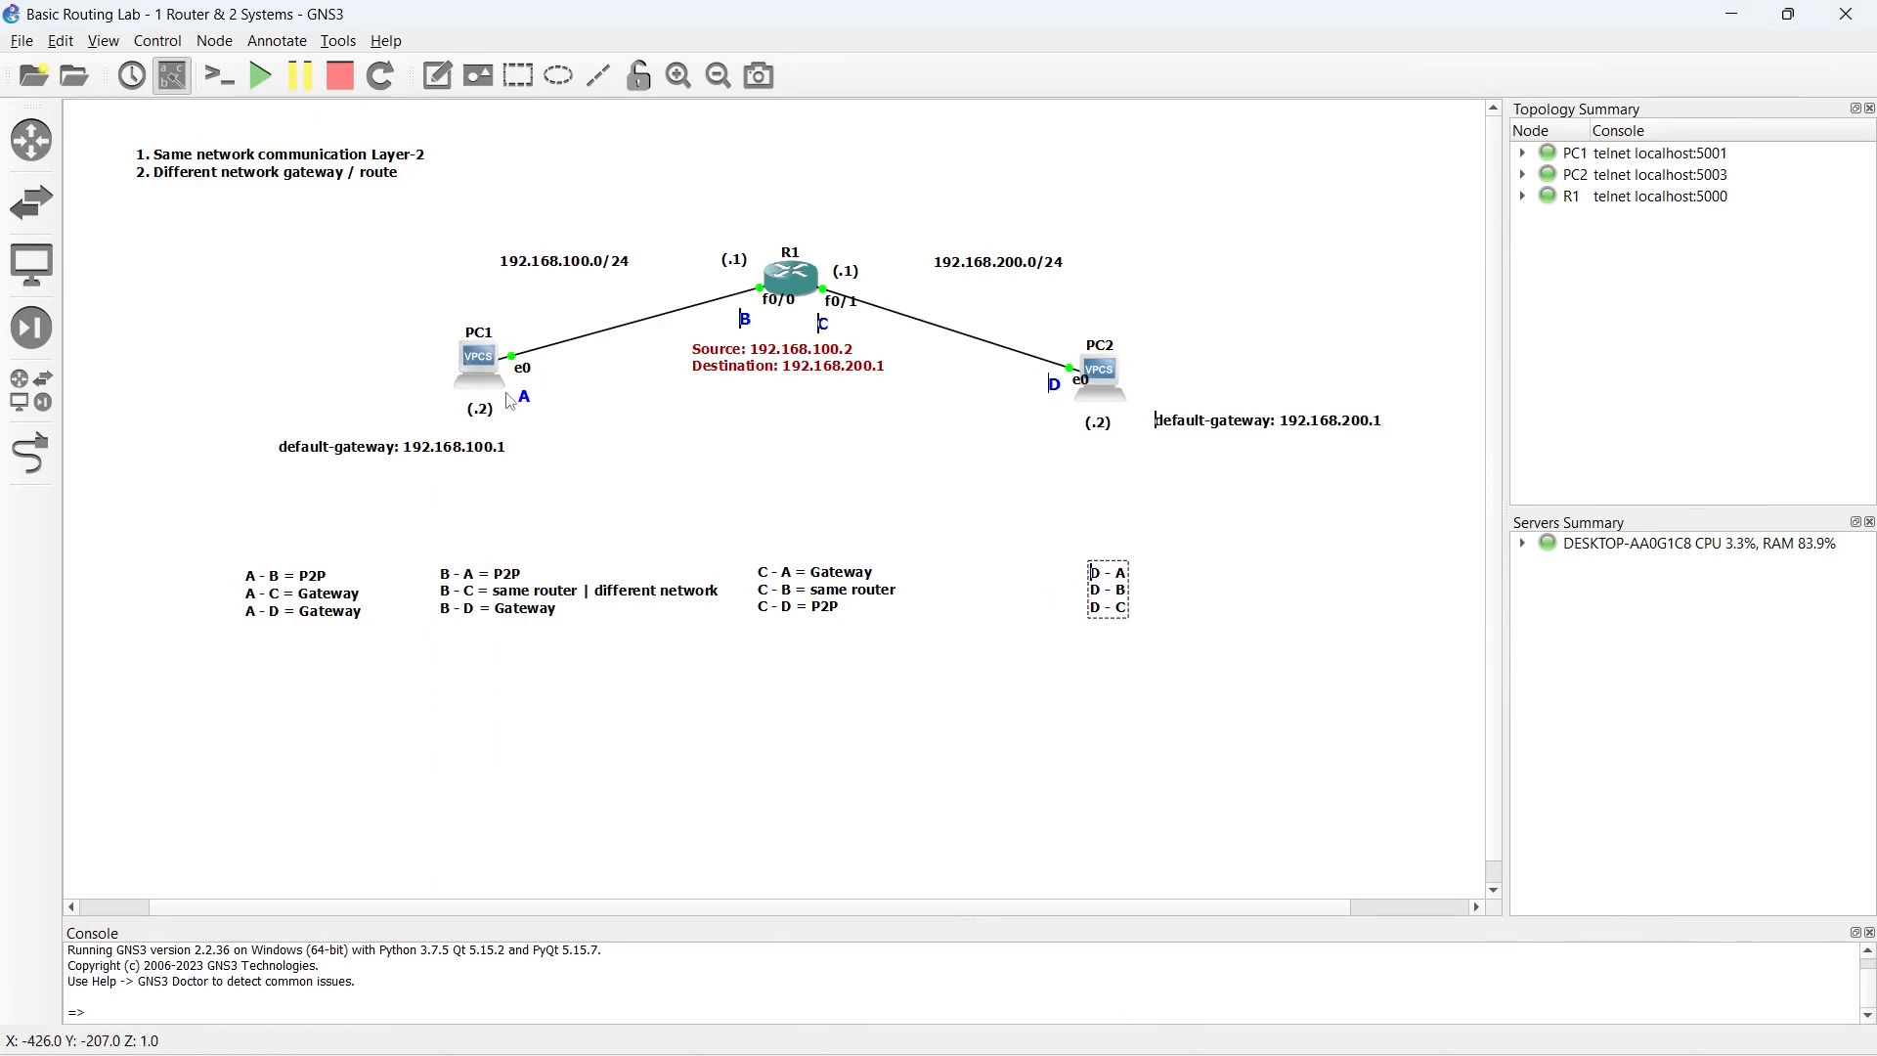
- Move the red note beneath PC2 and set its source to 192.168.200.2 and its destination to 192.168.100.2
left_click_drag(792, 368, 1124, 468)
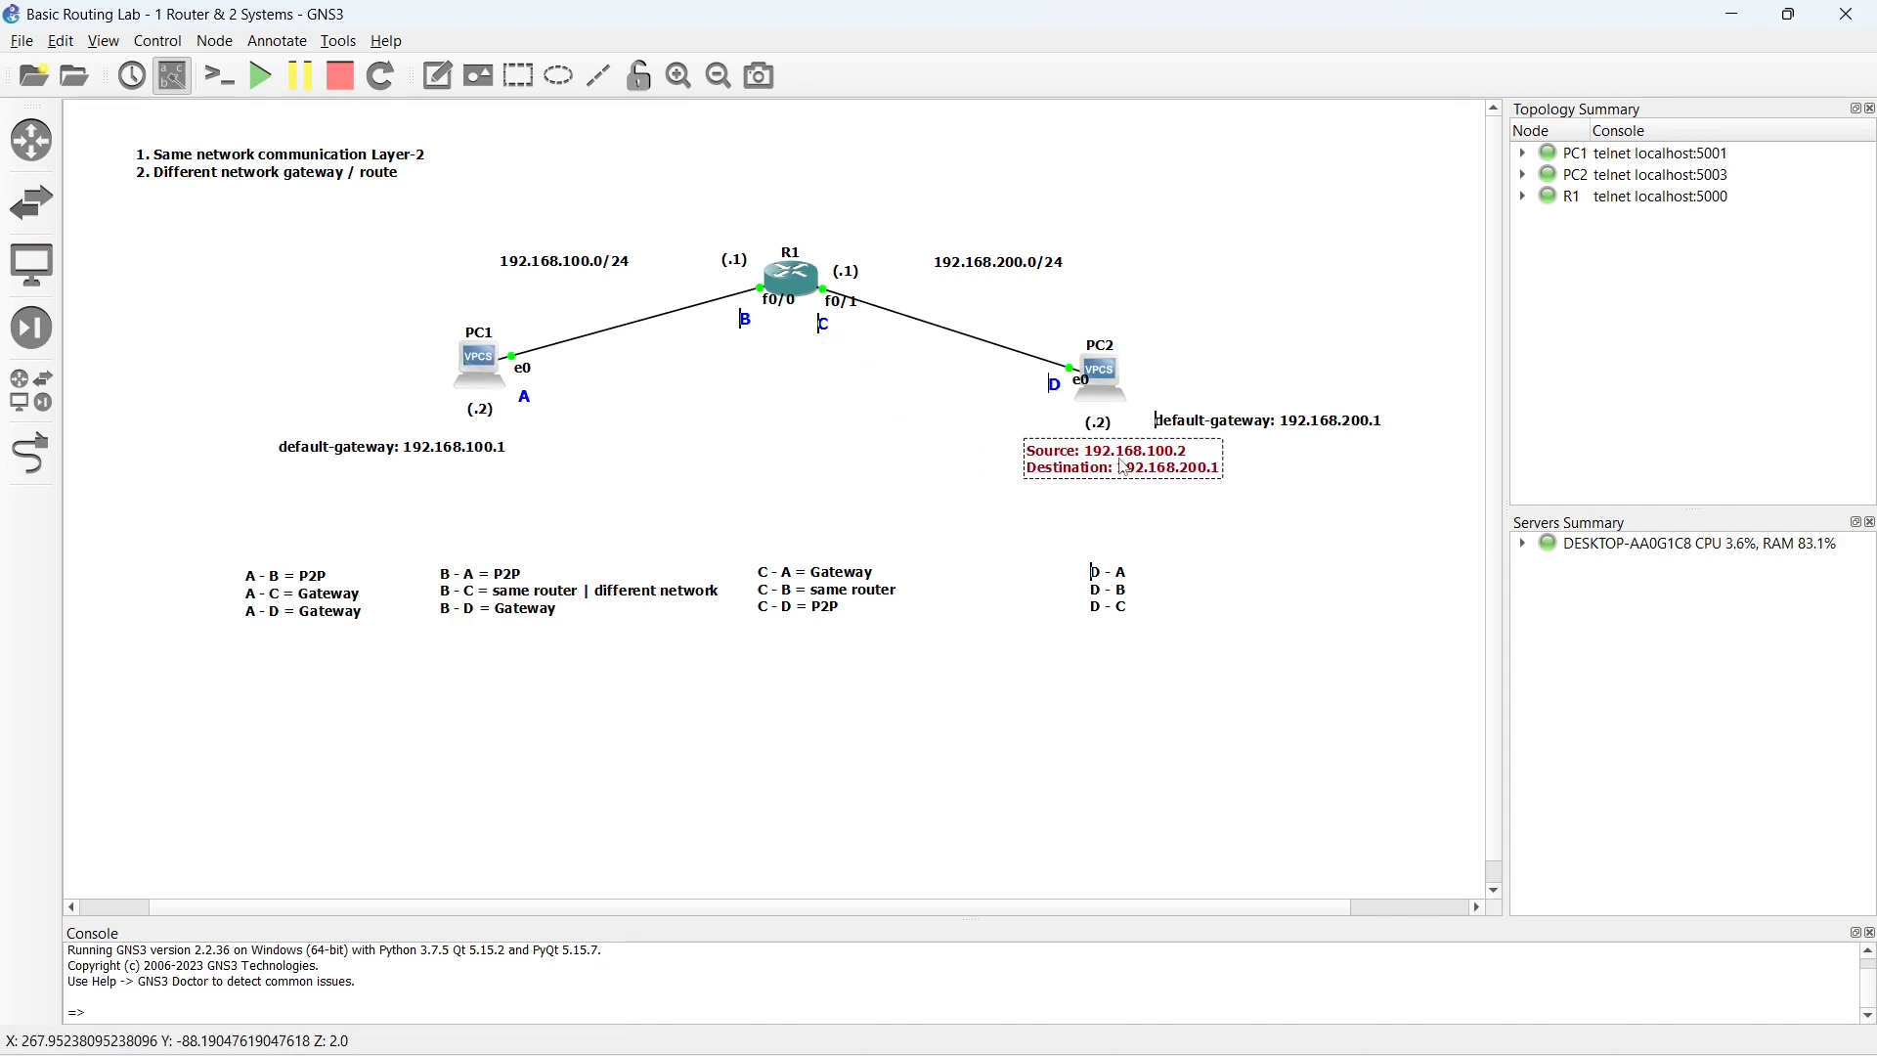
double_click(1159, 462)
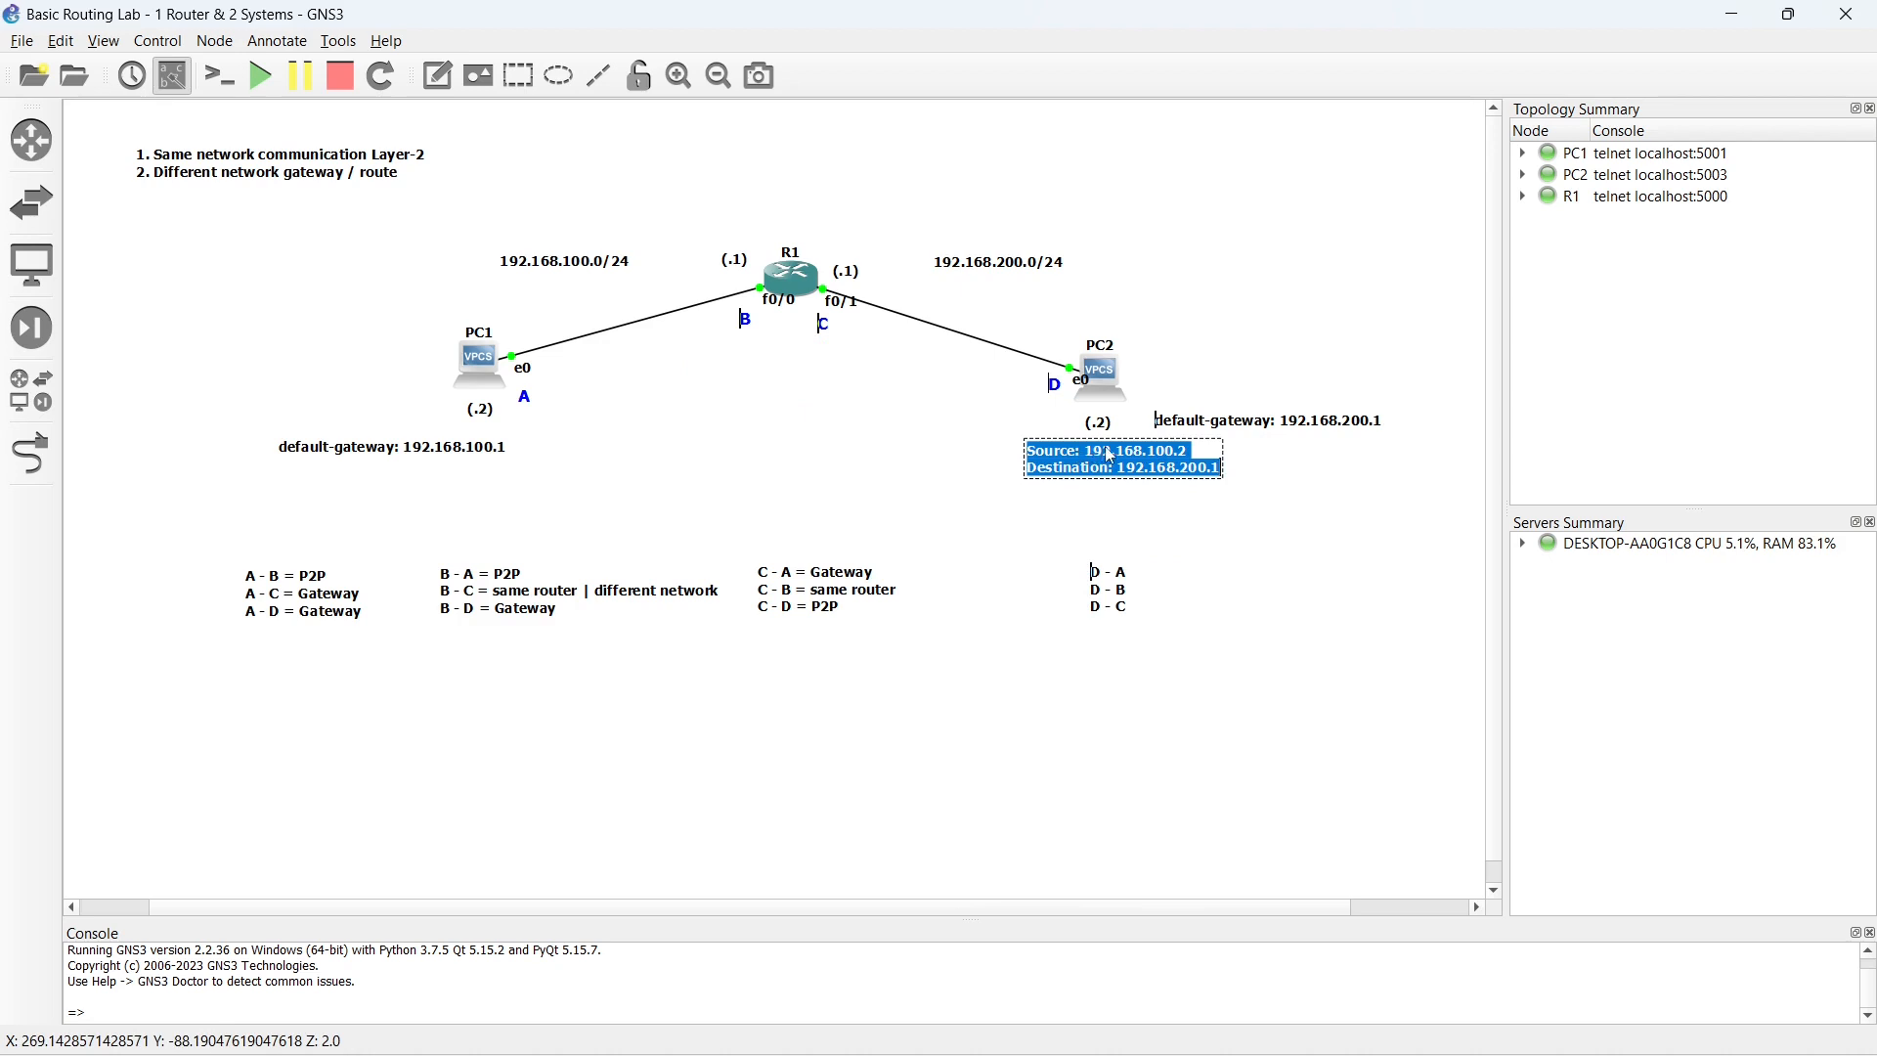
left_click(1105, 455)
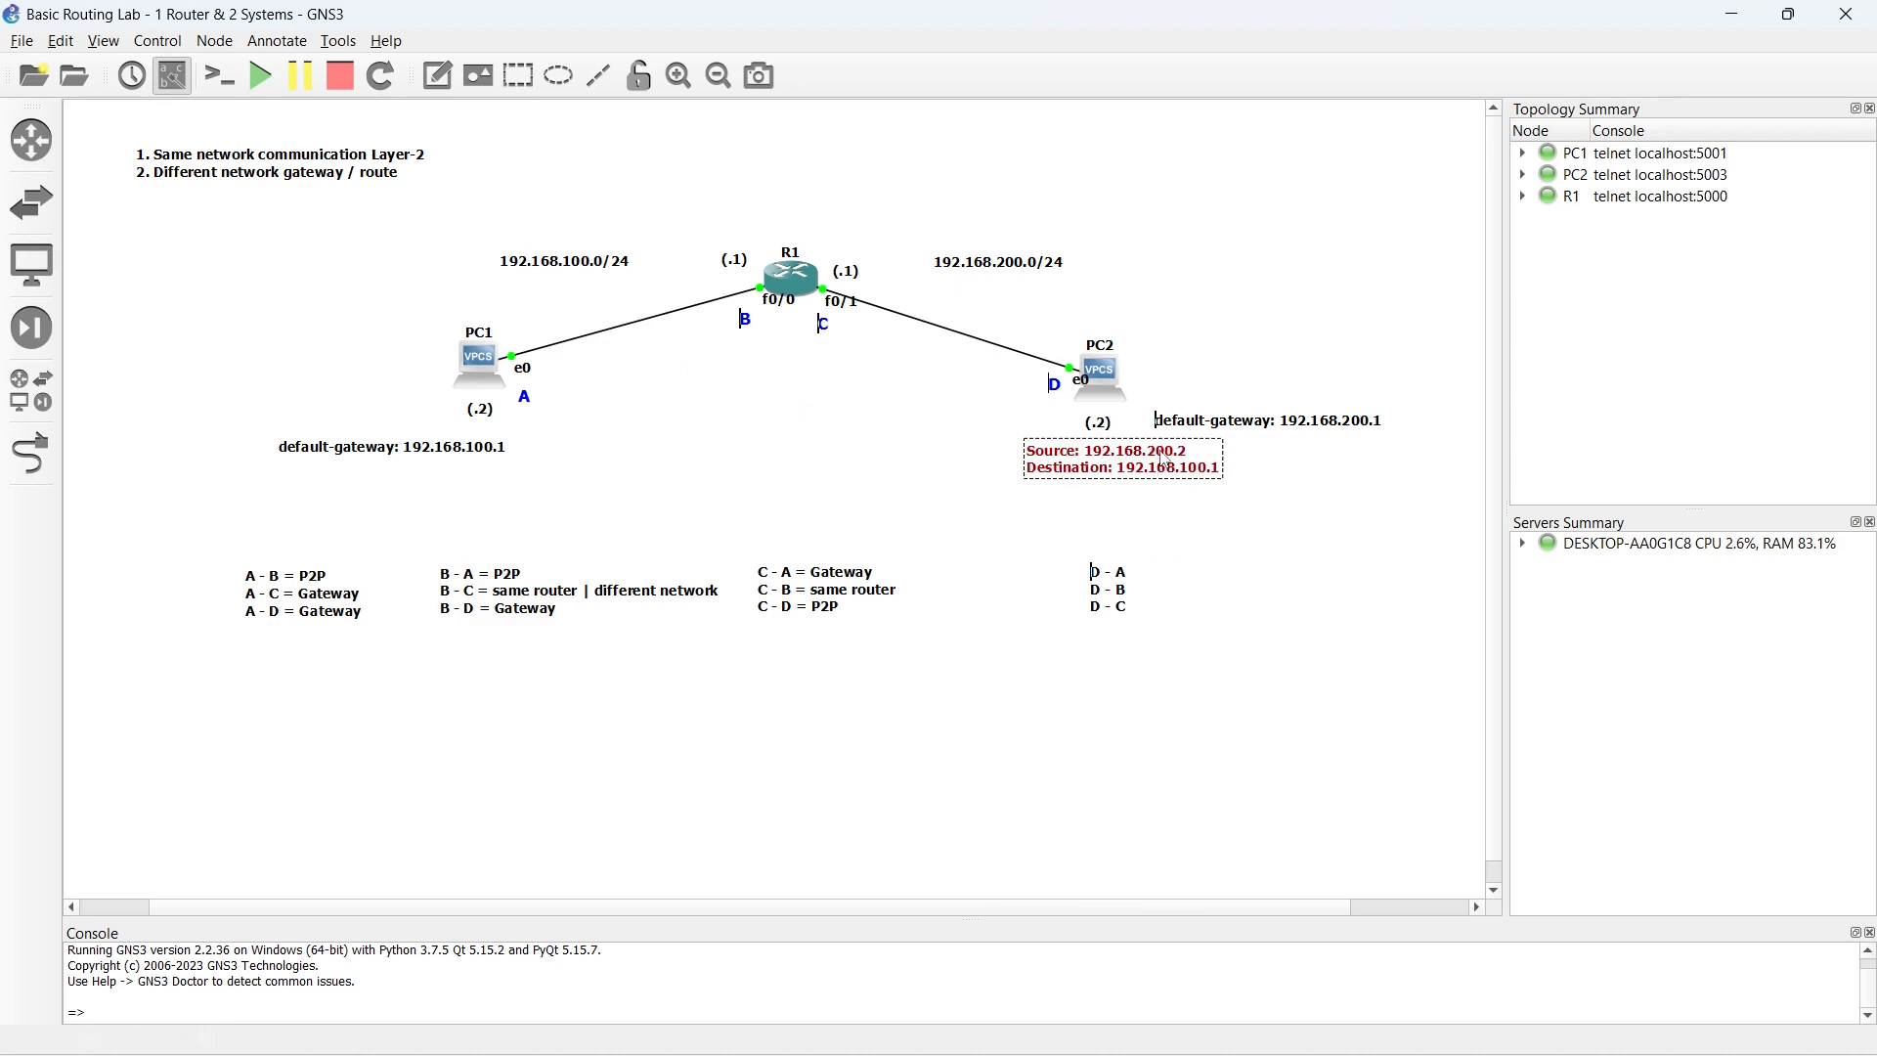
key("BackSpace")
type("2")
left_click(1133, 484)
left_click_drag(1127, 471, 1119, 463)
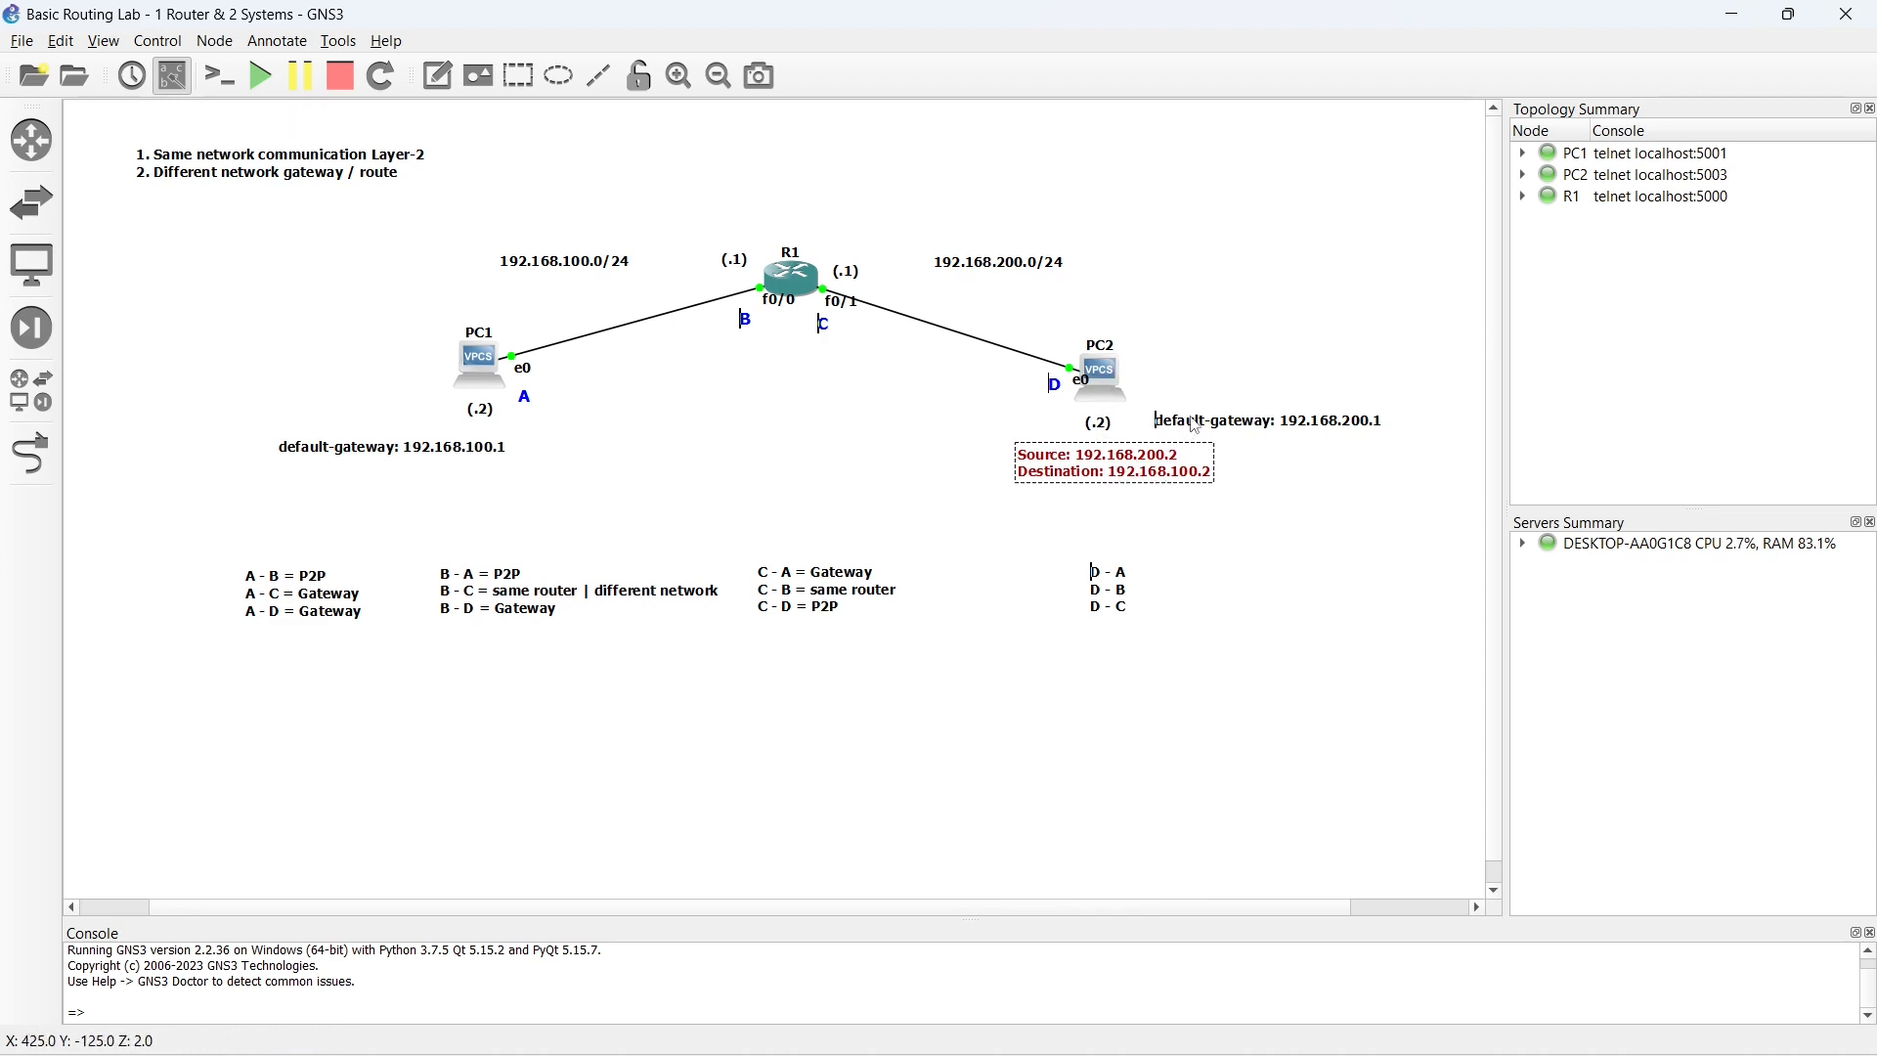
- Move the red Source/Destination note beneath R1 and display the IP routing table in R1's console
left_click_drag(1101, 478, 802, 375)
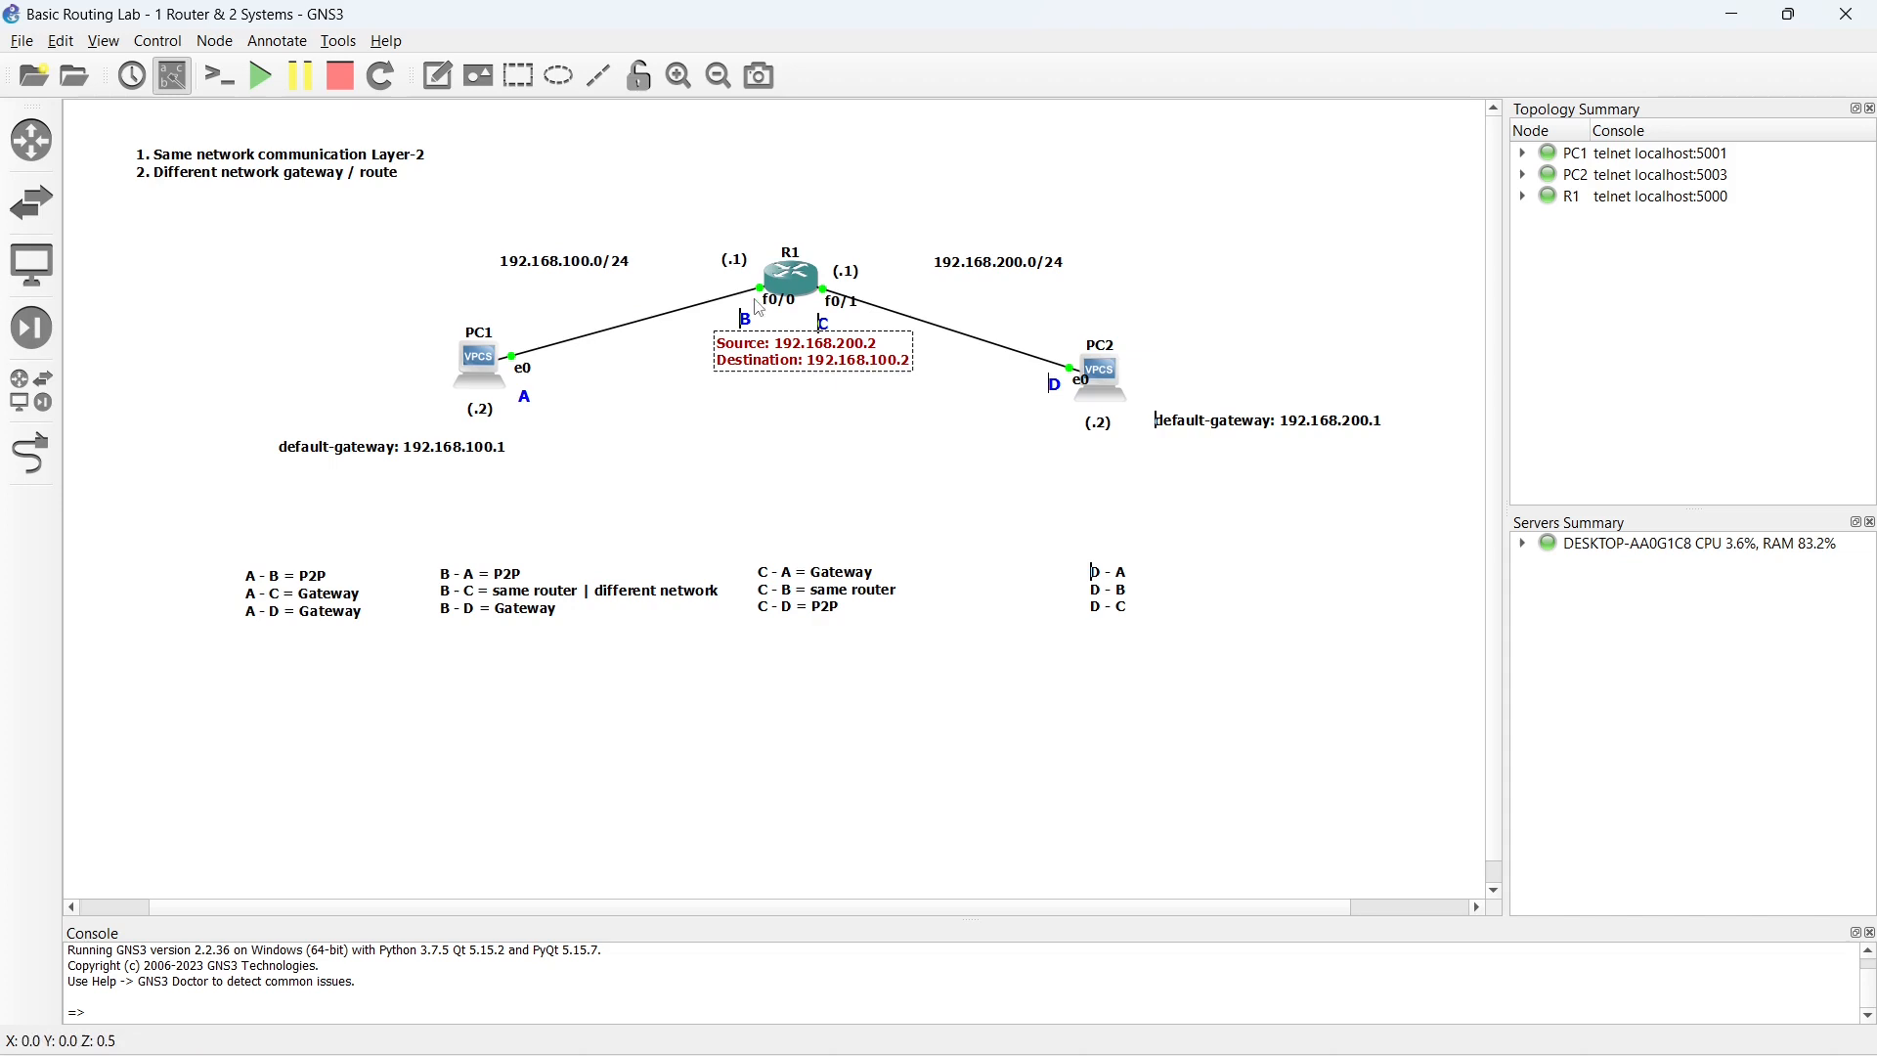
double_click(791, 285)
key("Return")
key("Return")
key("Return")
type("show ip rou")
key("Tab")
key("Return")
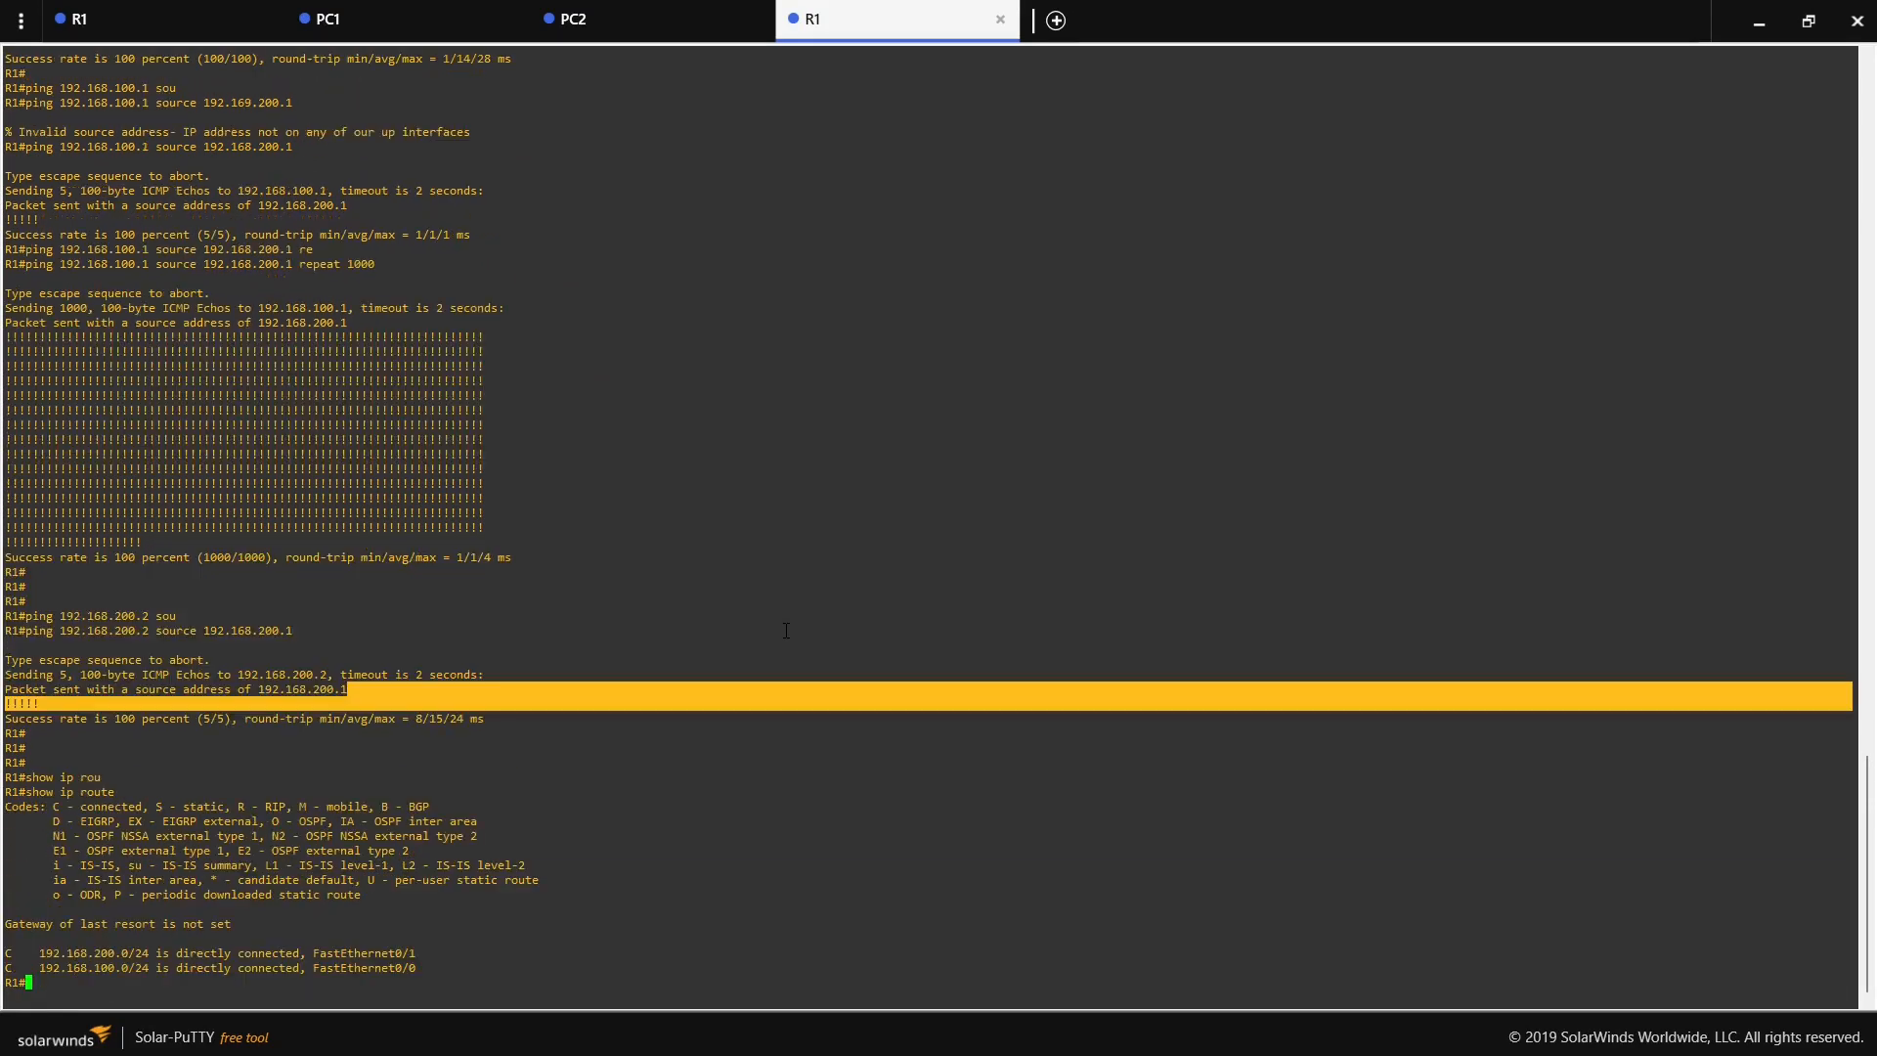
- Highlight the 192.168.100.0/24 route and its FastEthernet0/0 interface in the routing table, and return to the topology
left_click_drag(39, 968, 140, 969)
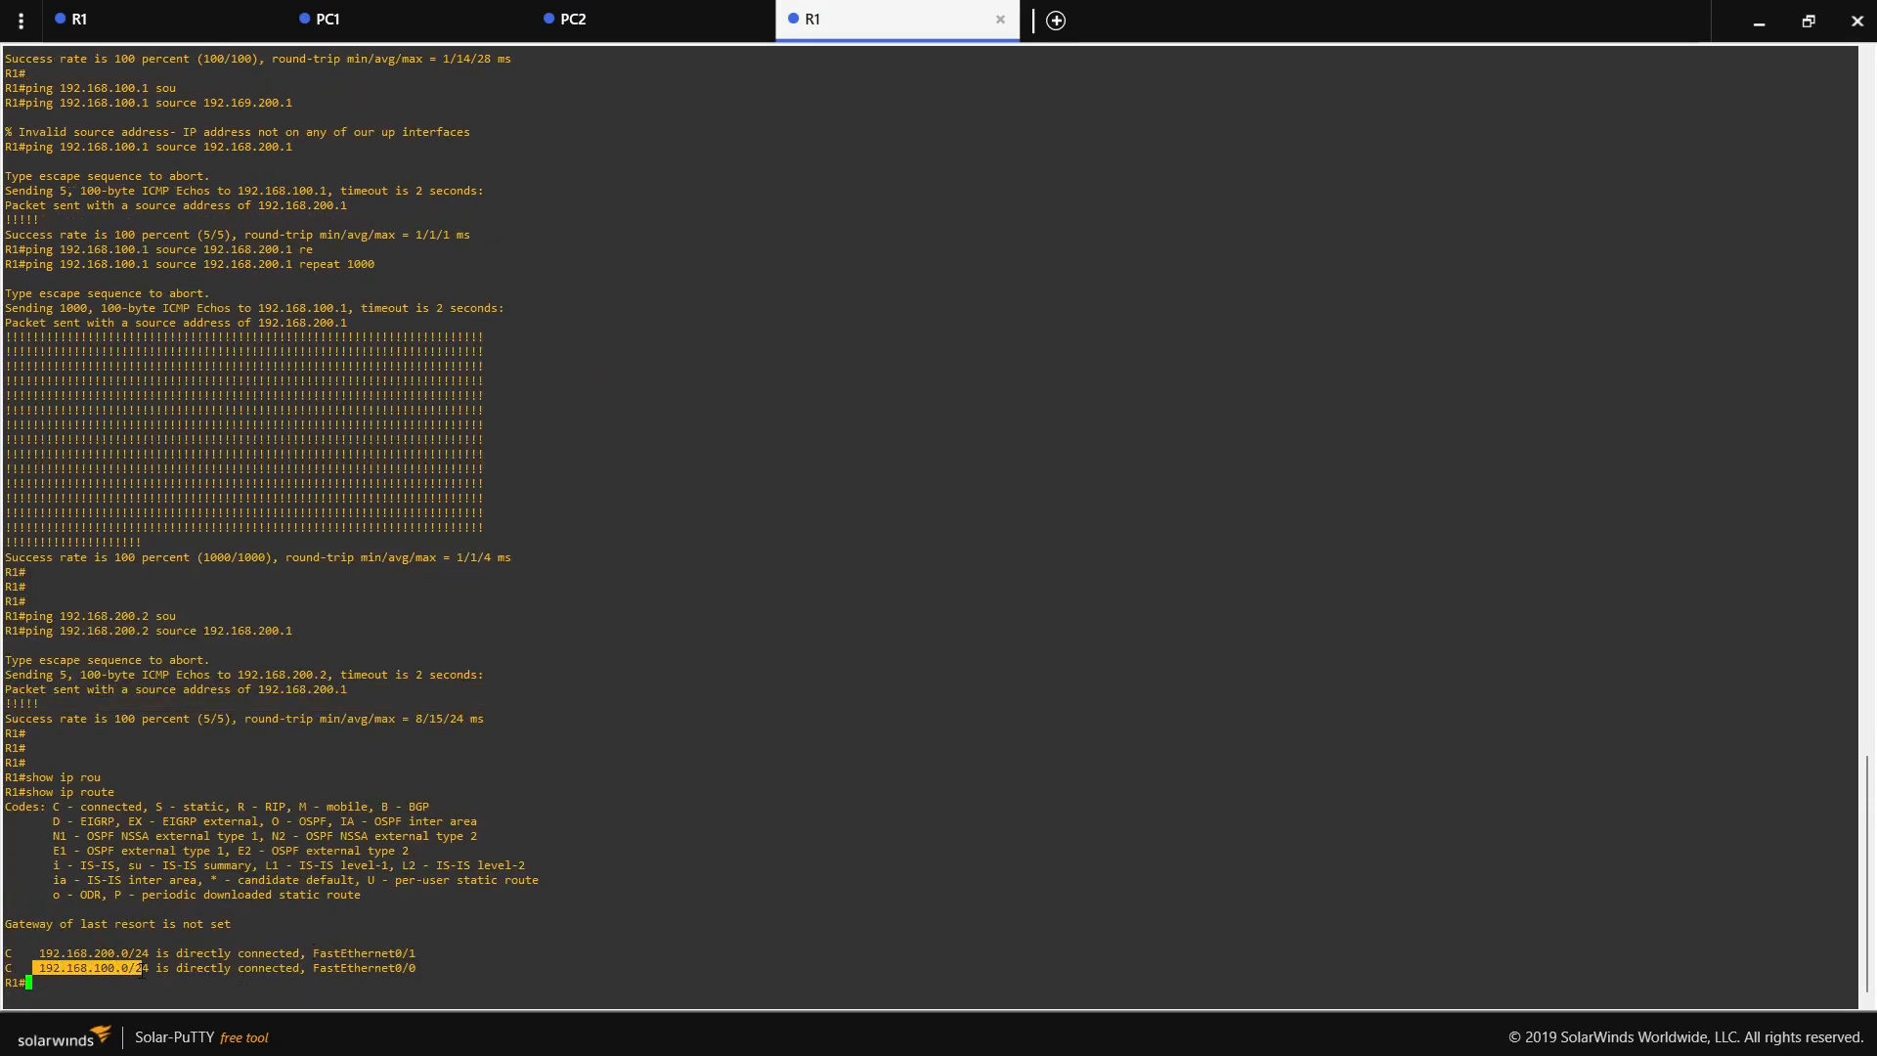
left_click_drag(315, 967, 408, 969)
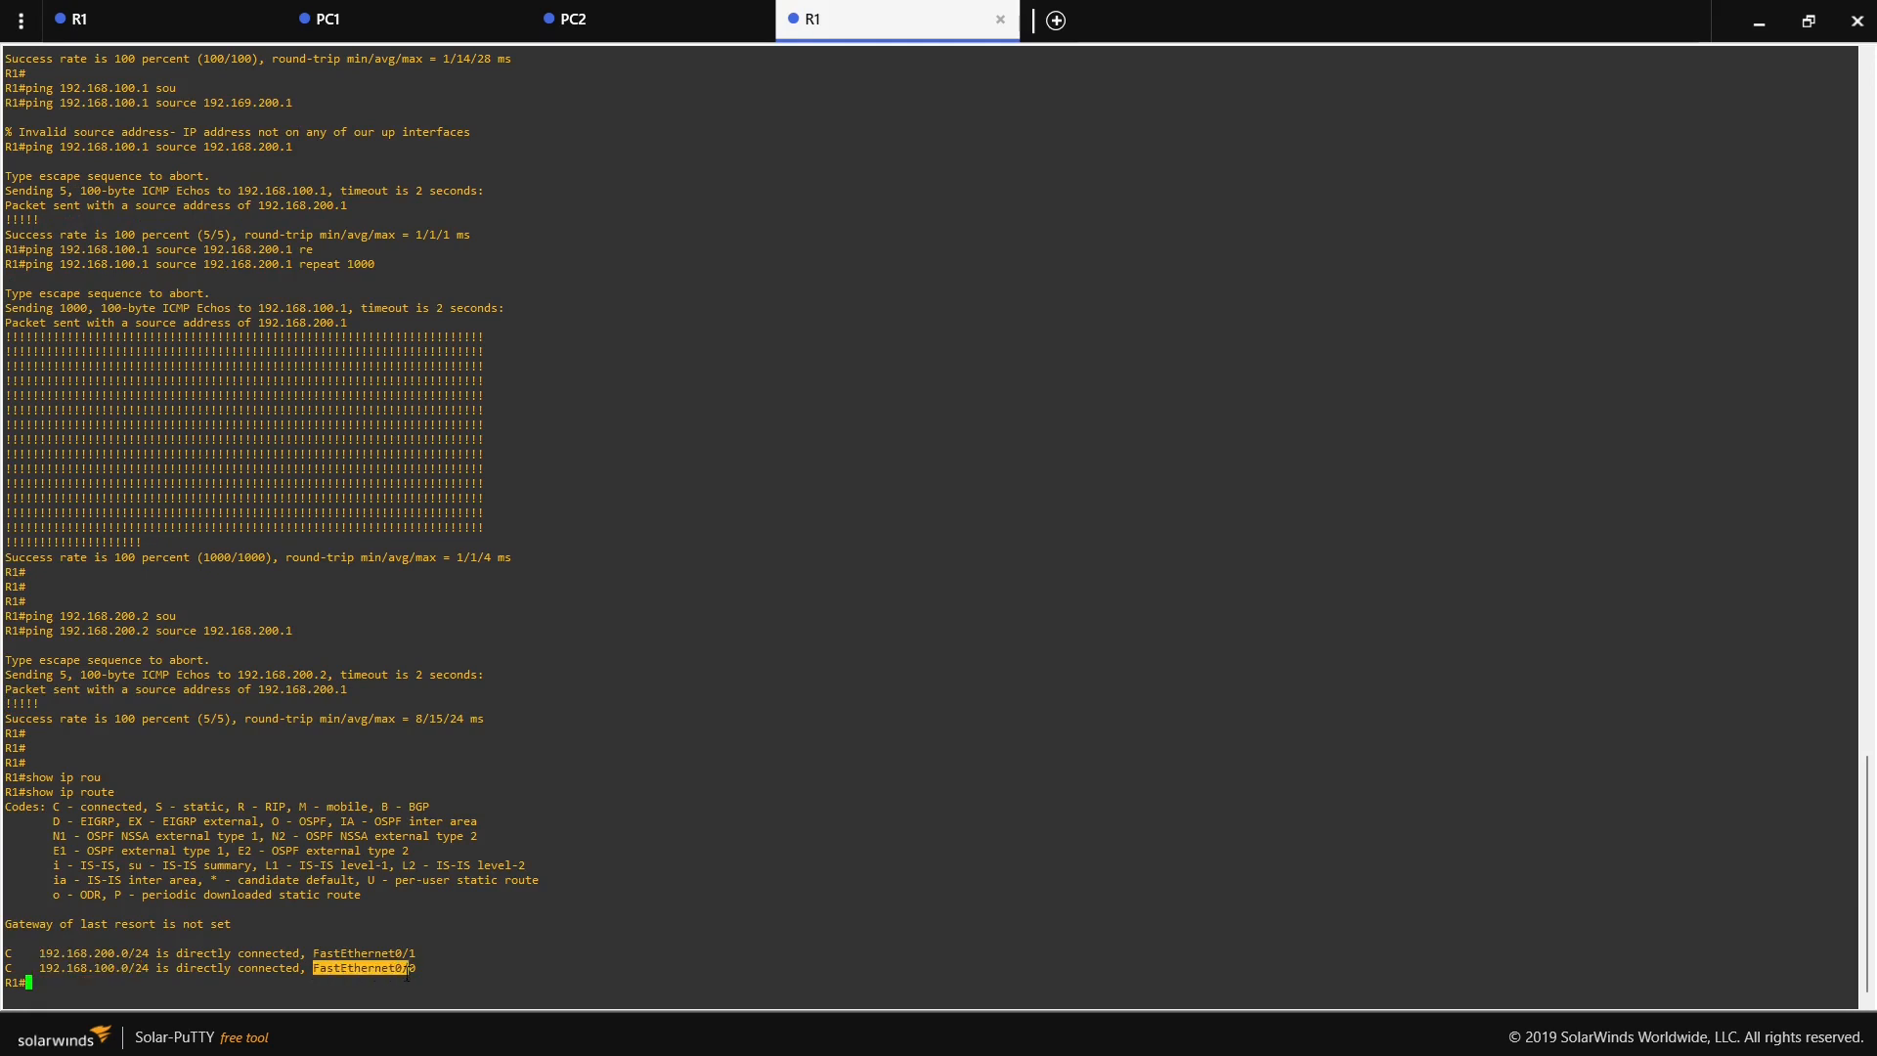
left_click(1761, 18)
- Move the red note beneath PC1's default gateway label and set its source to 192.168.100.2 and its destination to 192.168.200.2
left_click(768, 359)
left_click_drag(767, 359, 463, 491)
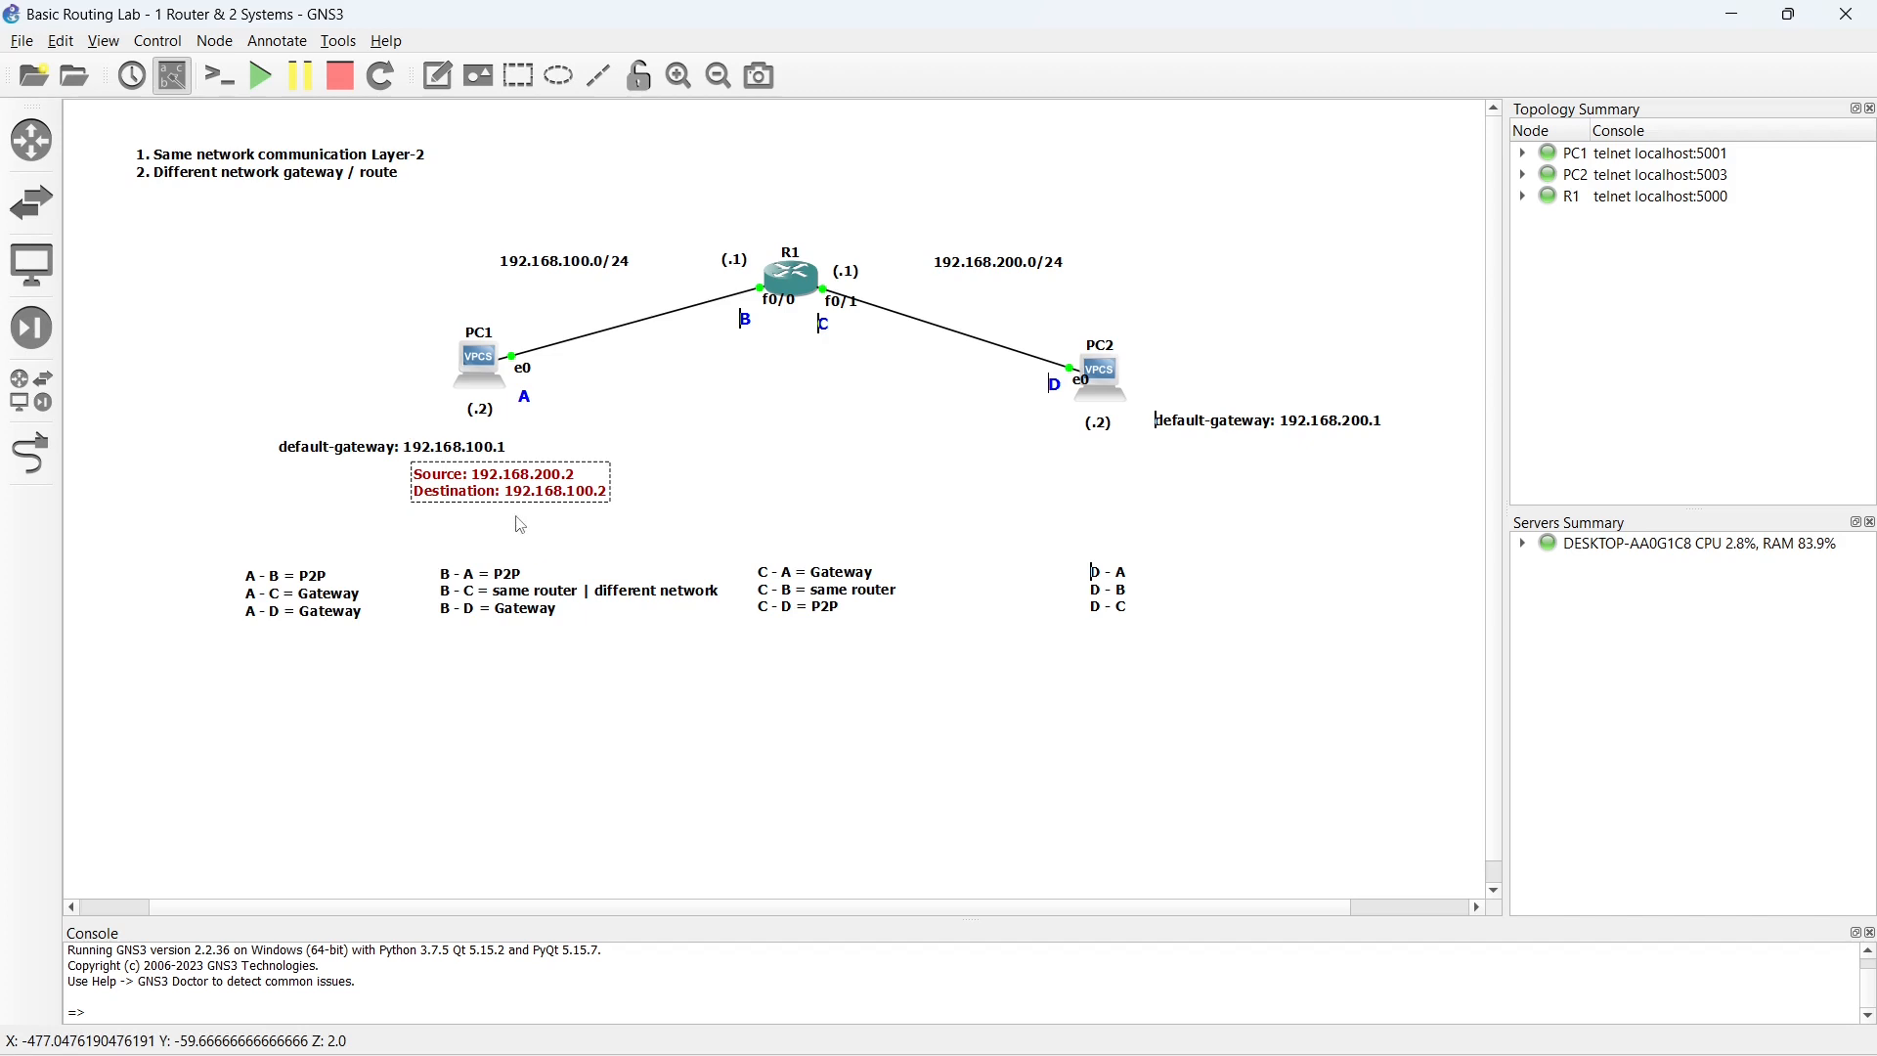
key("ctrl+a")
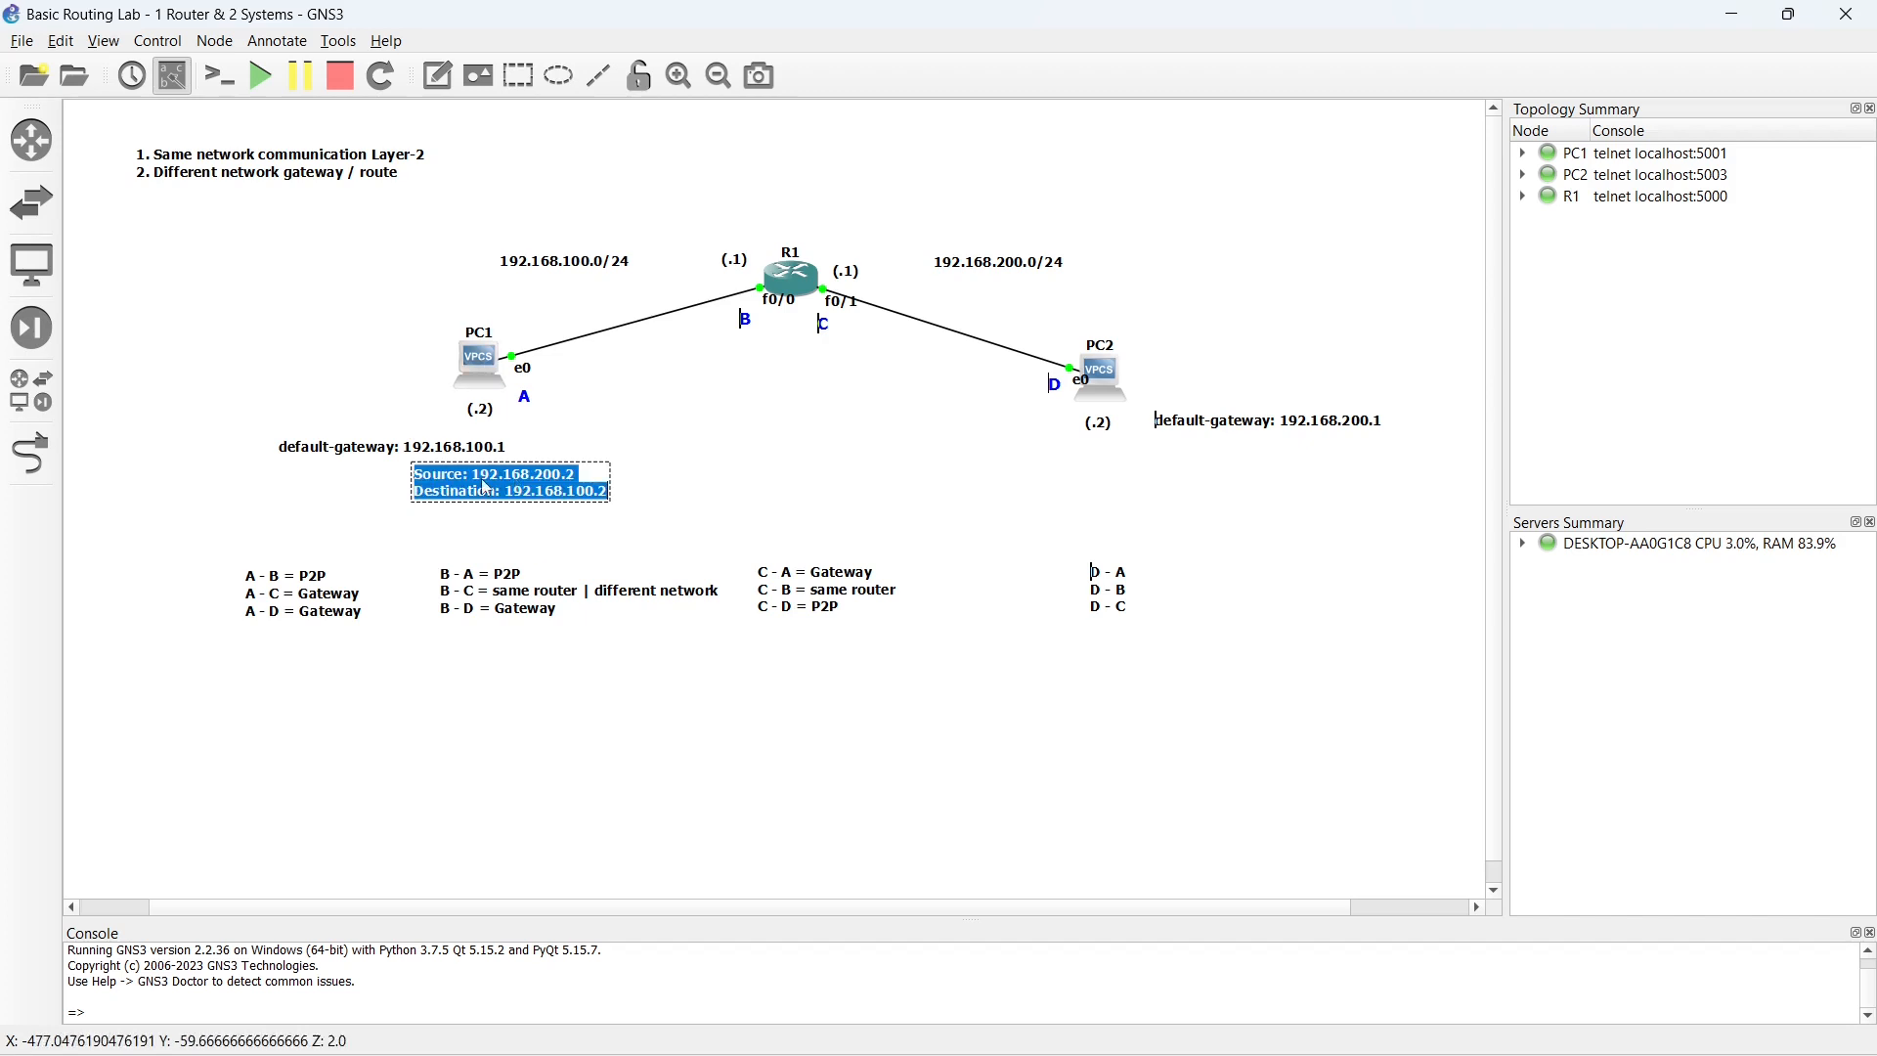
left_click(465, 476)
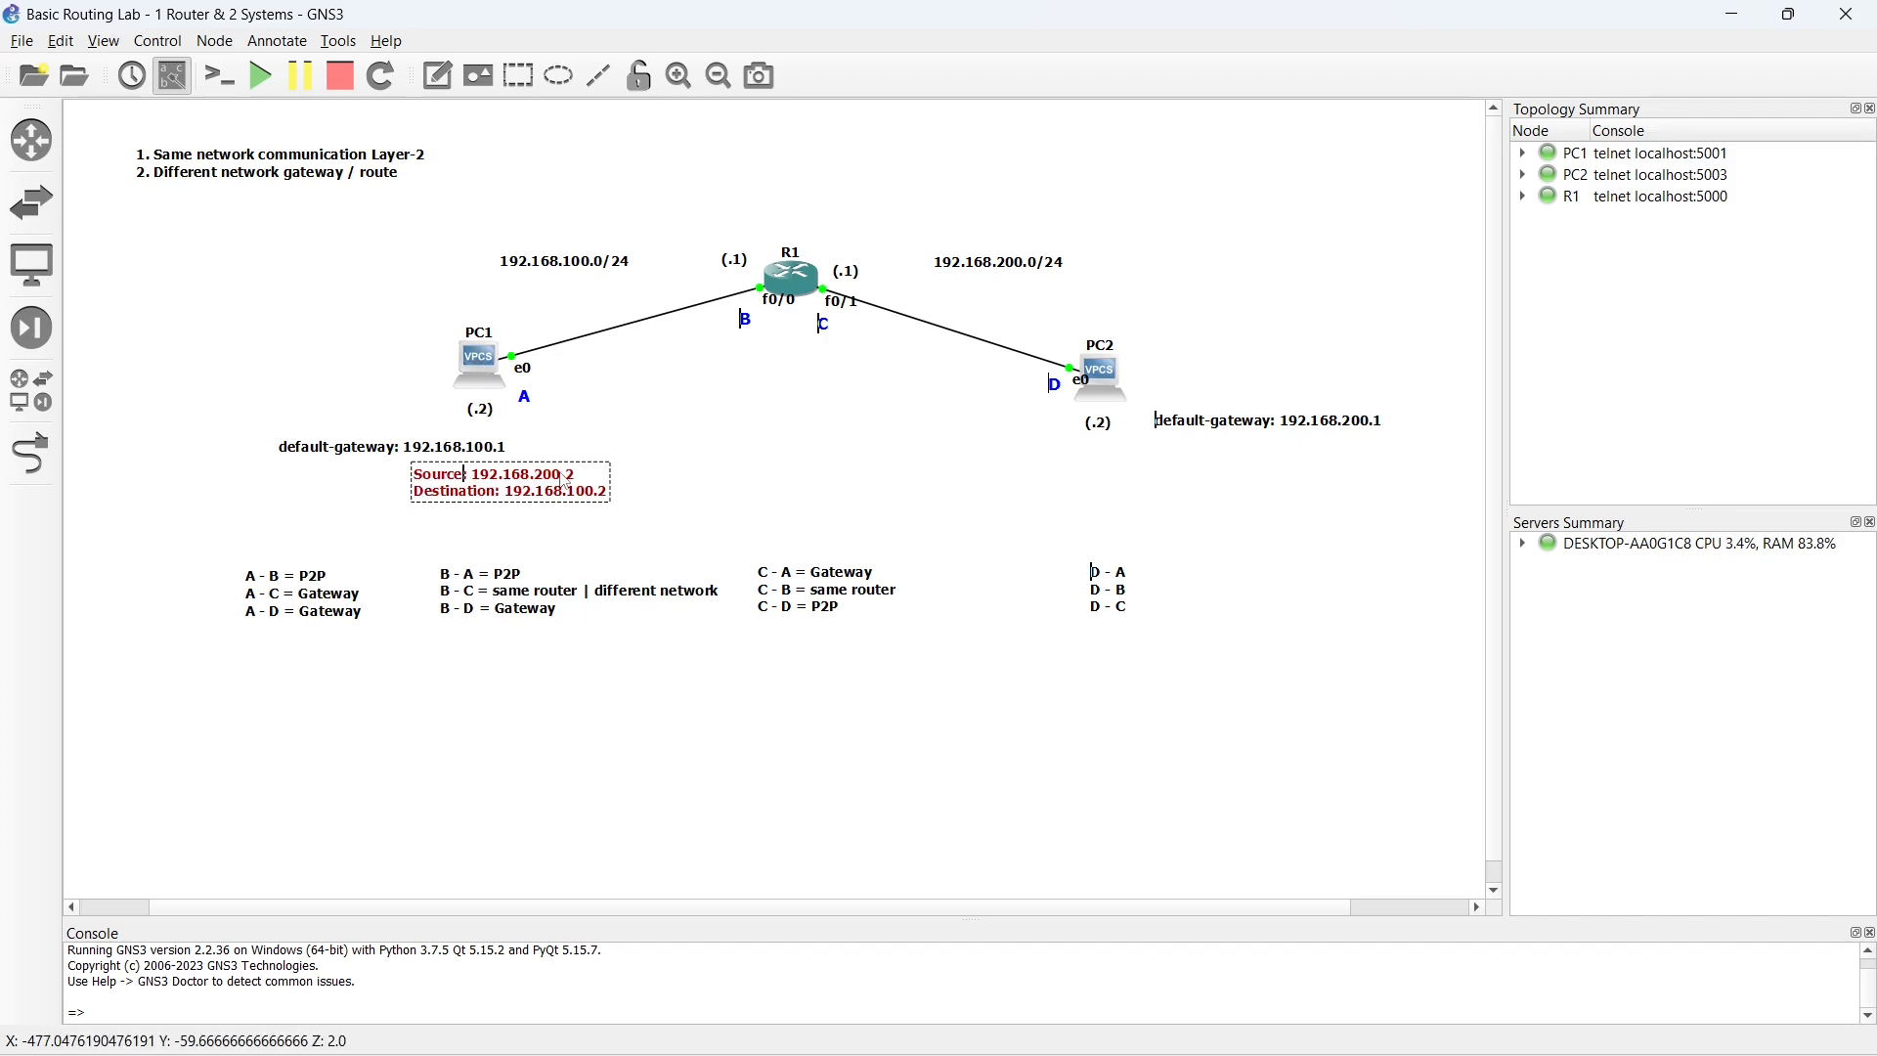
key("BackSpace")
type("1")
key("BackSpace")
type("2")
left_click(692, 501)
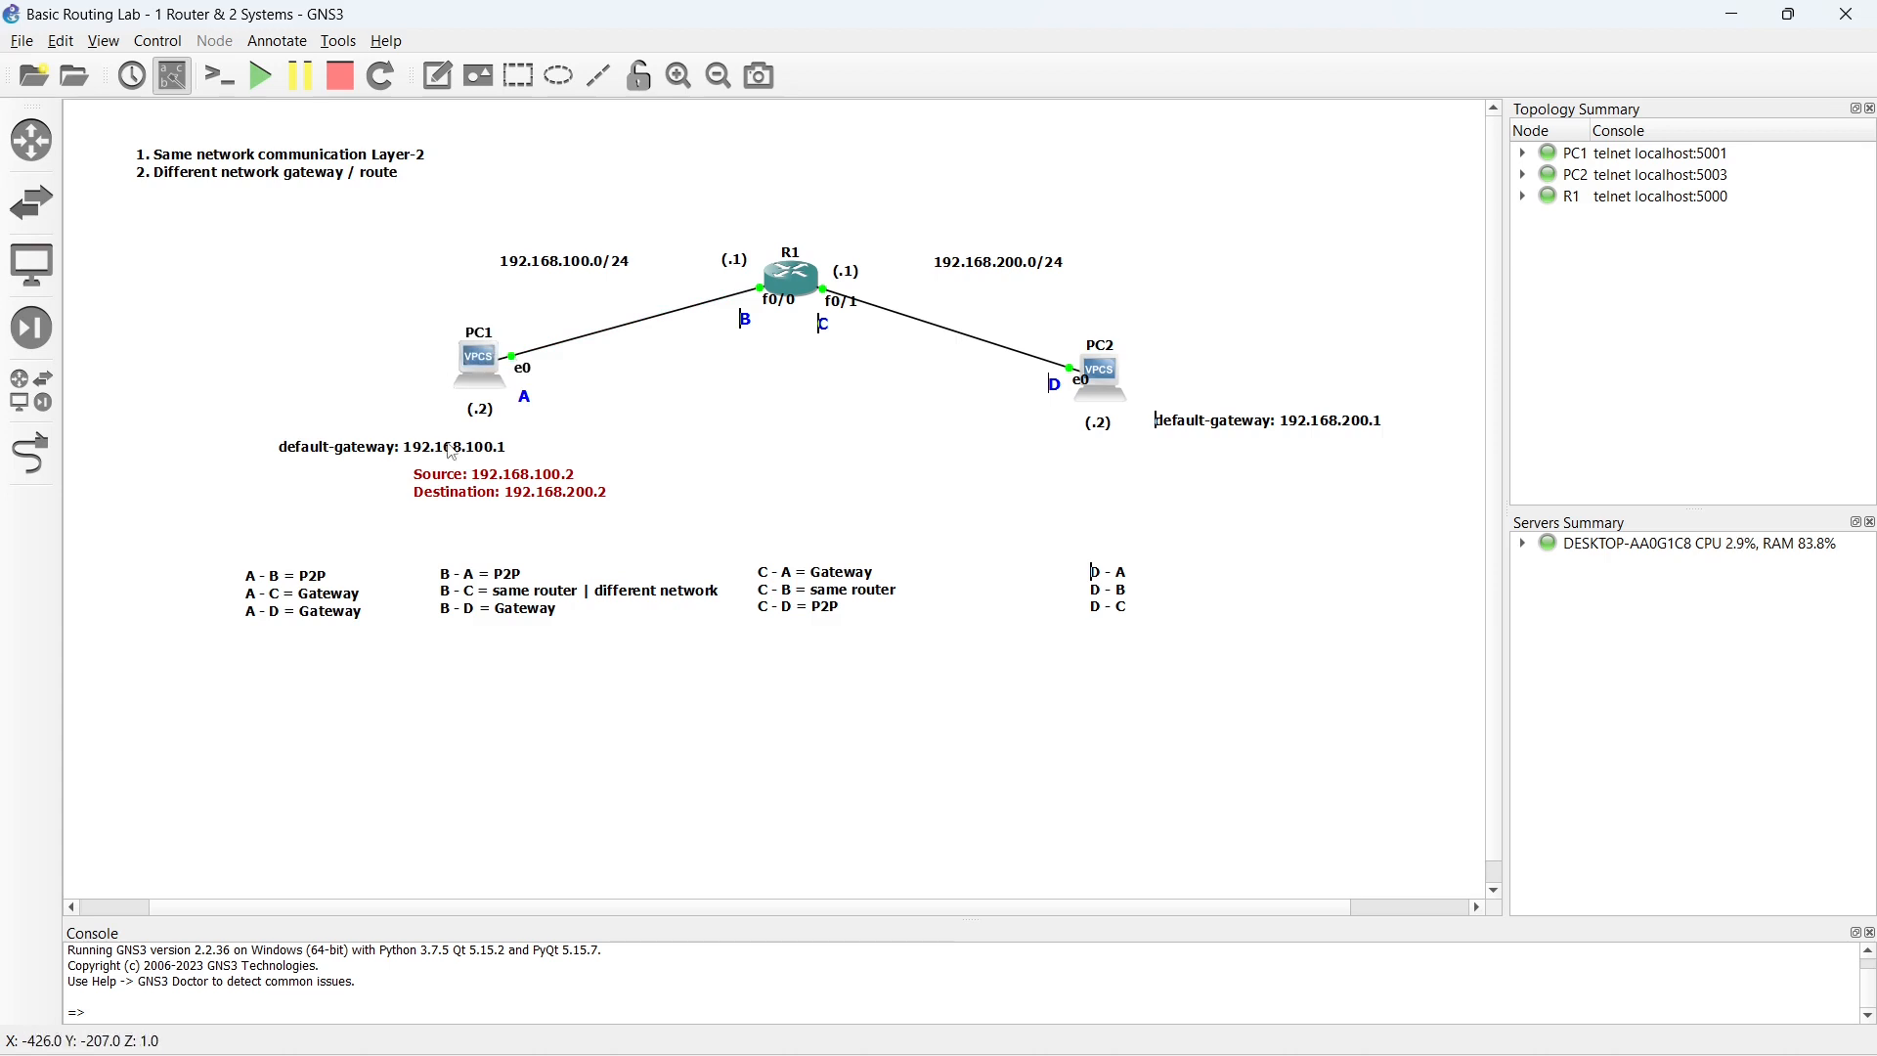
mouse_move(473, 494)
left_mouse_down()
mouse_move(559, 442)
mouse_move(462, 499)
left_mouse_up()
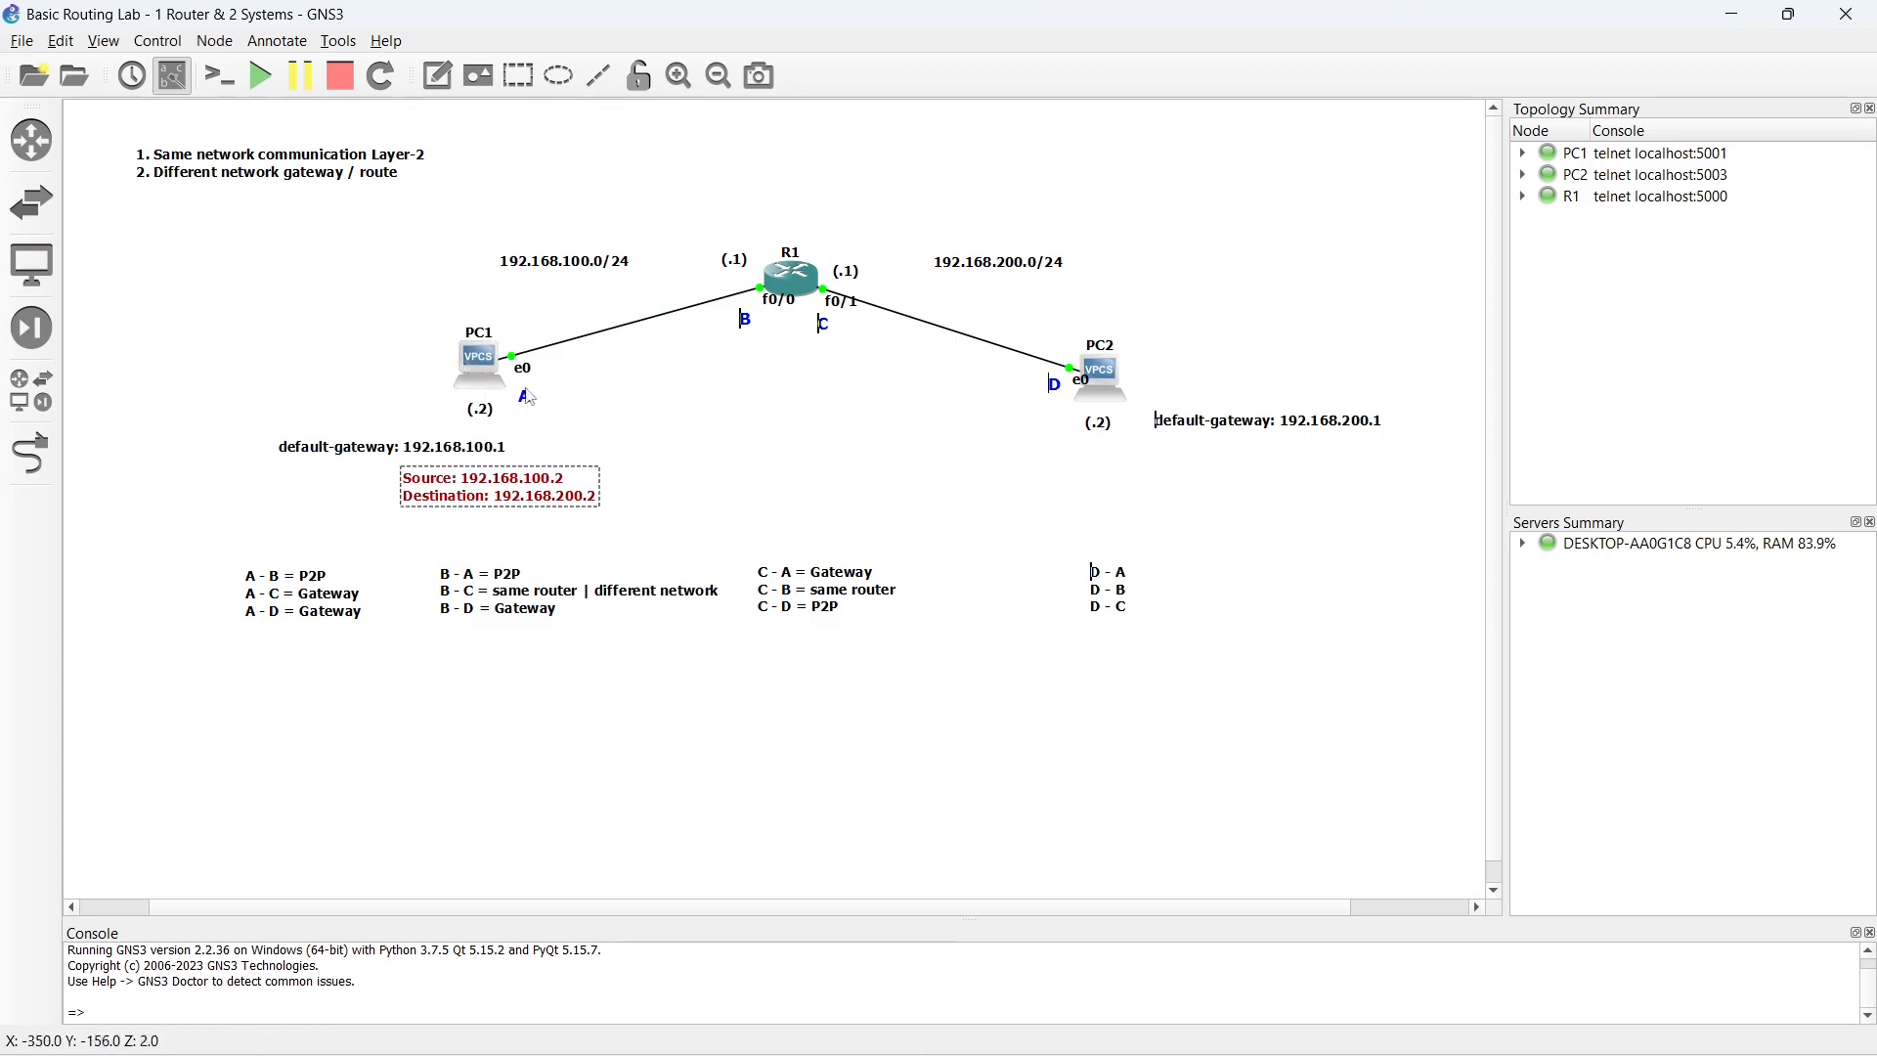
- Trace the packet's path by moving the red Source/Destination note beneath R1 and on to just below PC2
left_click_drag(476, 493, 772, 358)
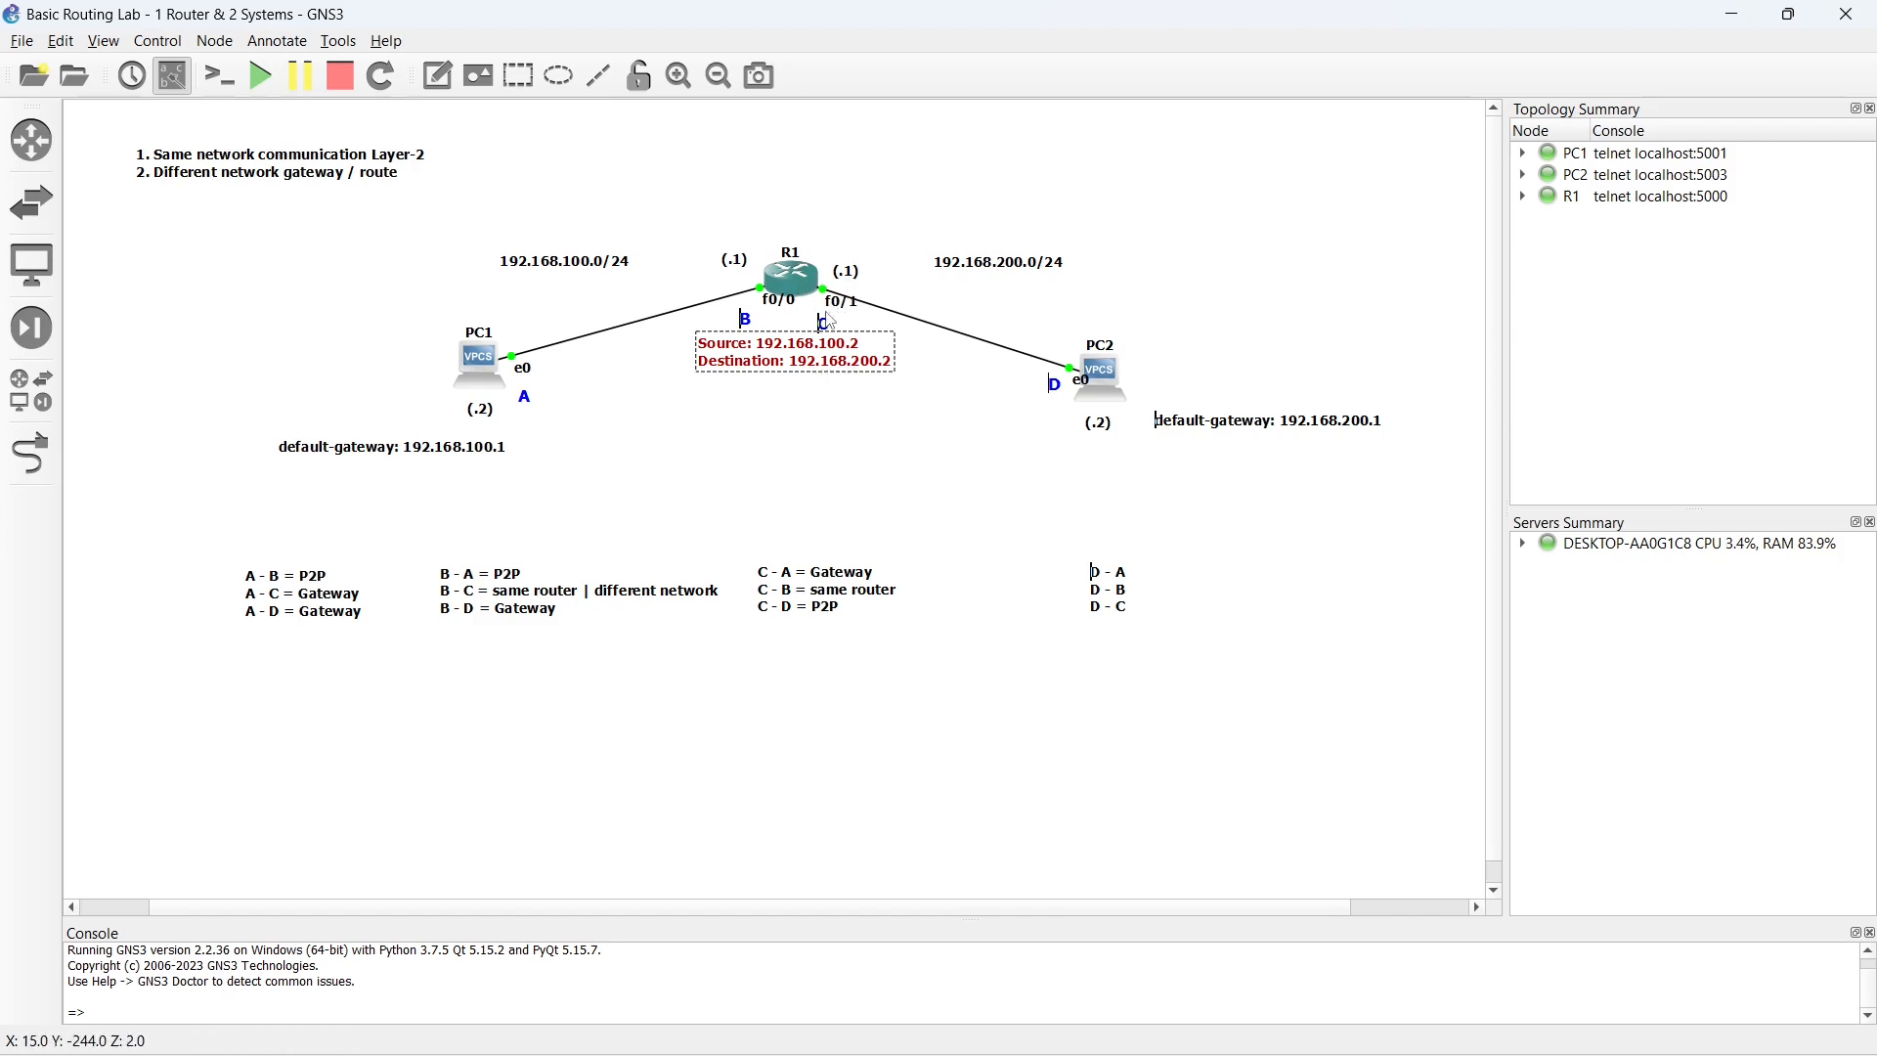
left_click_drag(783, 364, 1092, 474)
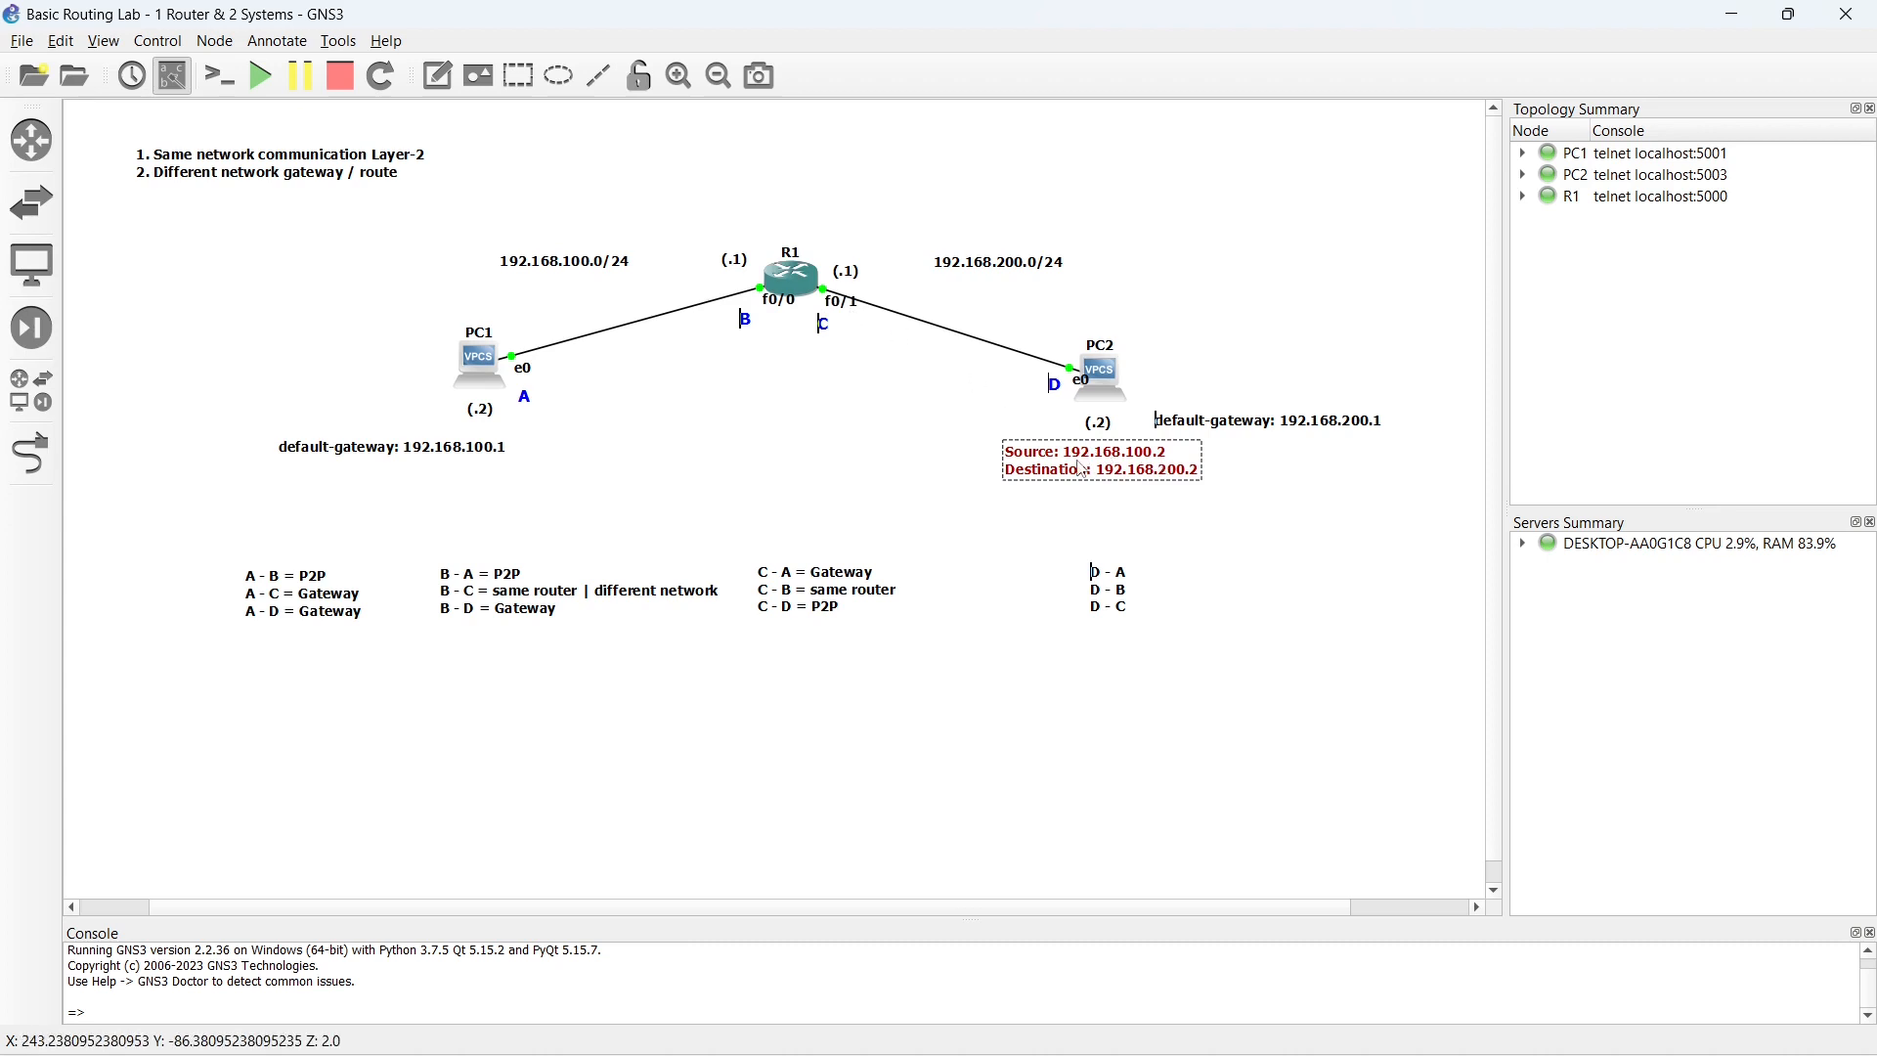
left_click_drag(1080, 466, 1098, 469)
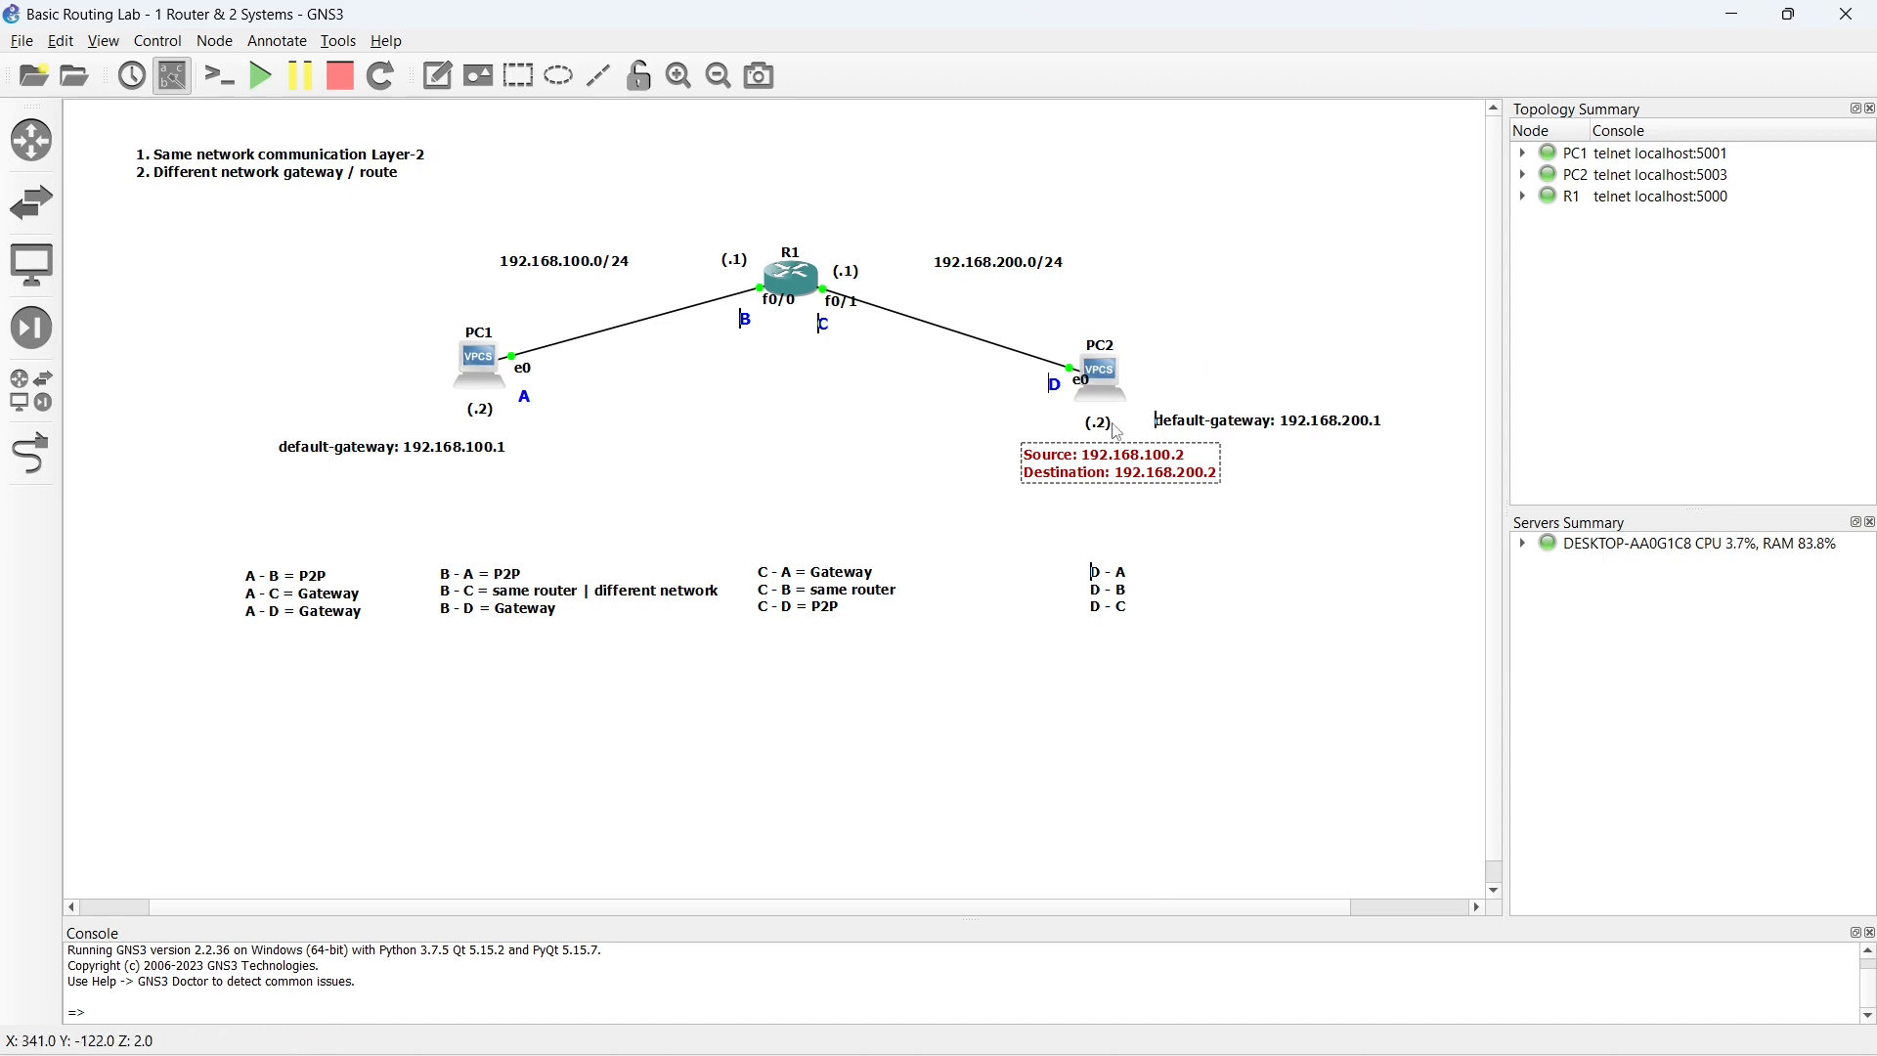
- Open PC2's console, ping 192.168.100.2 twice, and return to the topology
left_click(1099, 381)
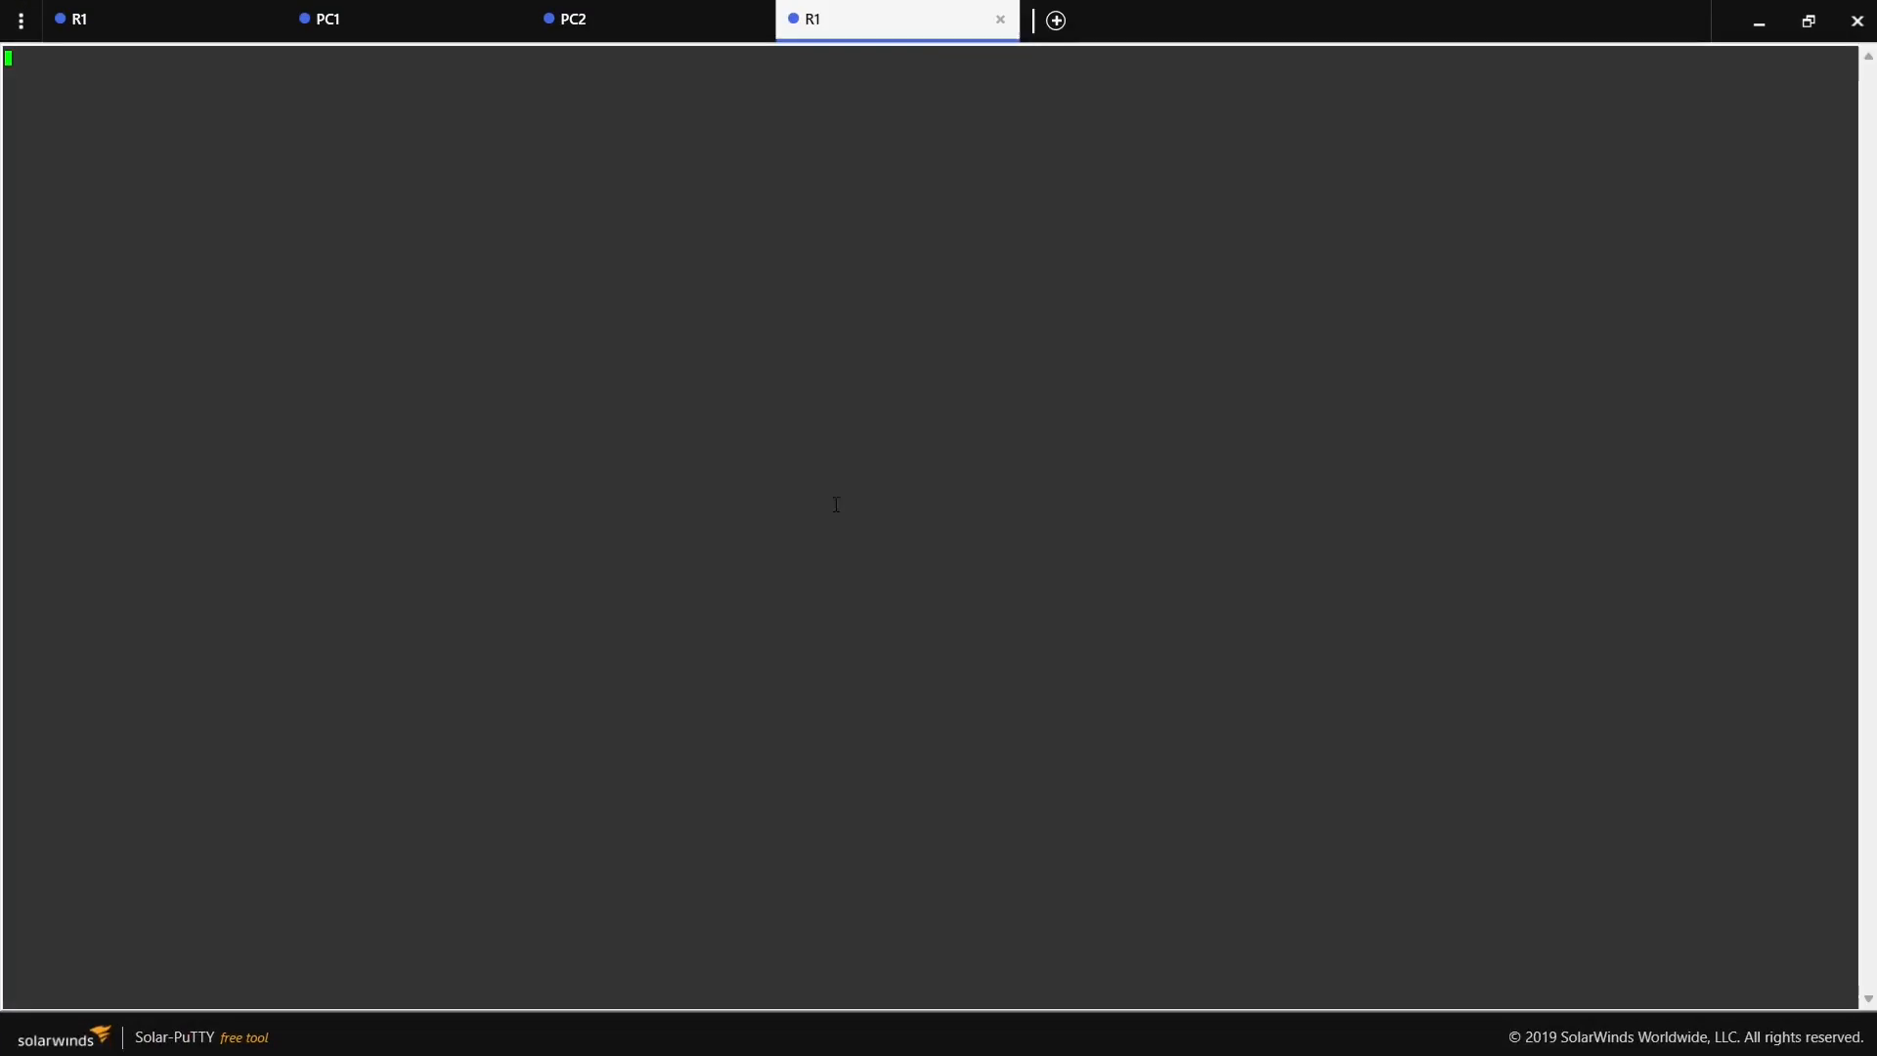
type("ping 192")
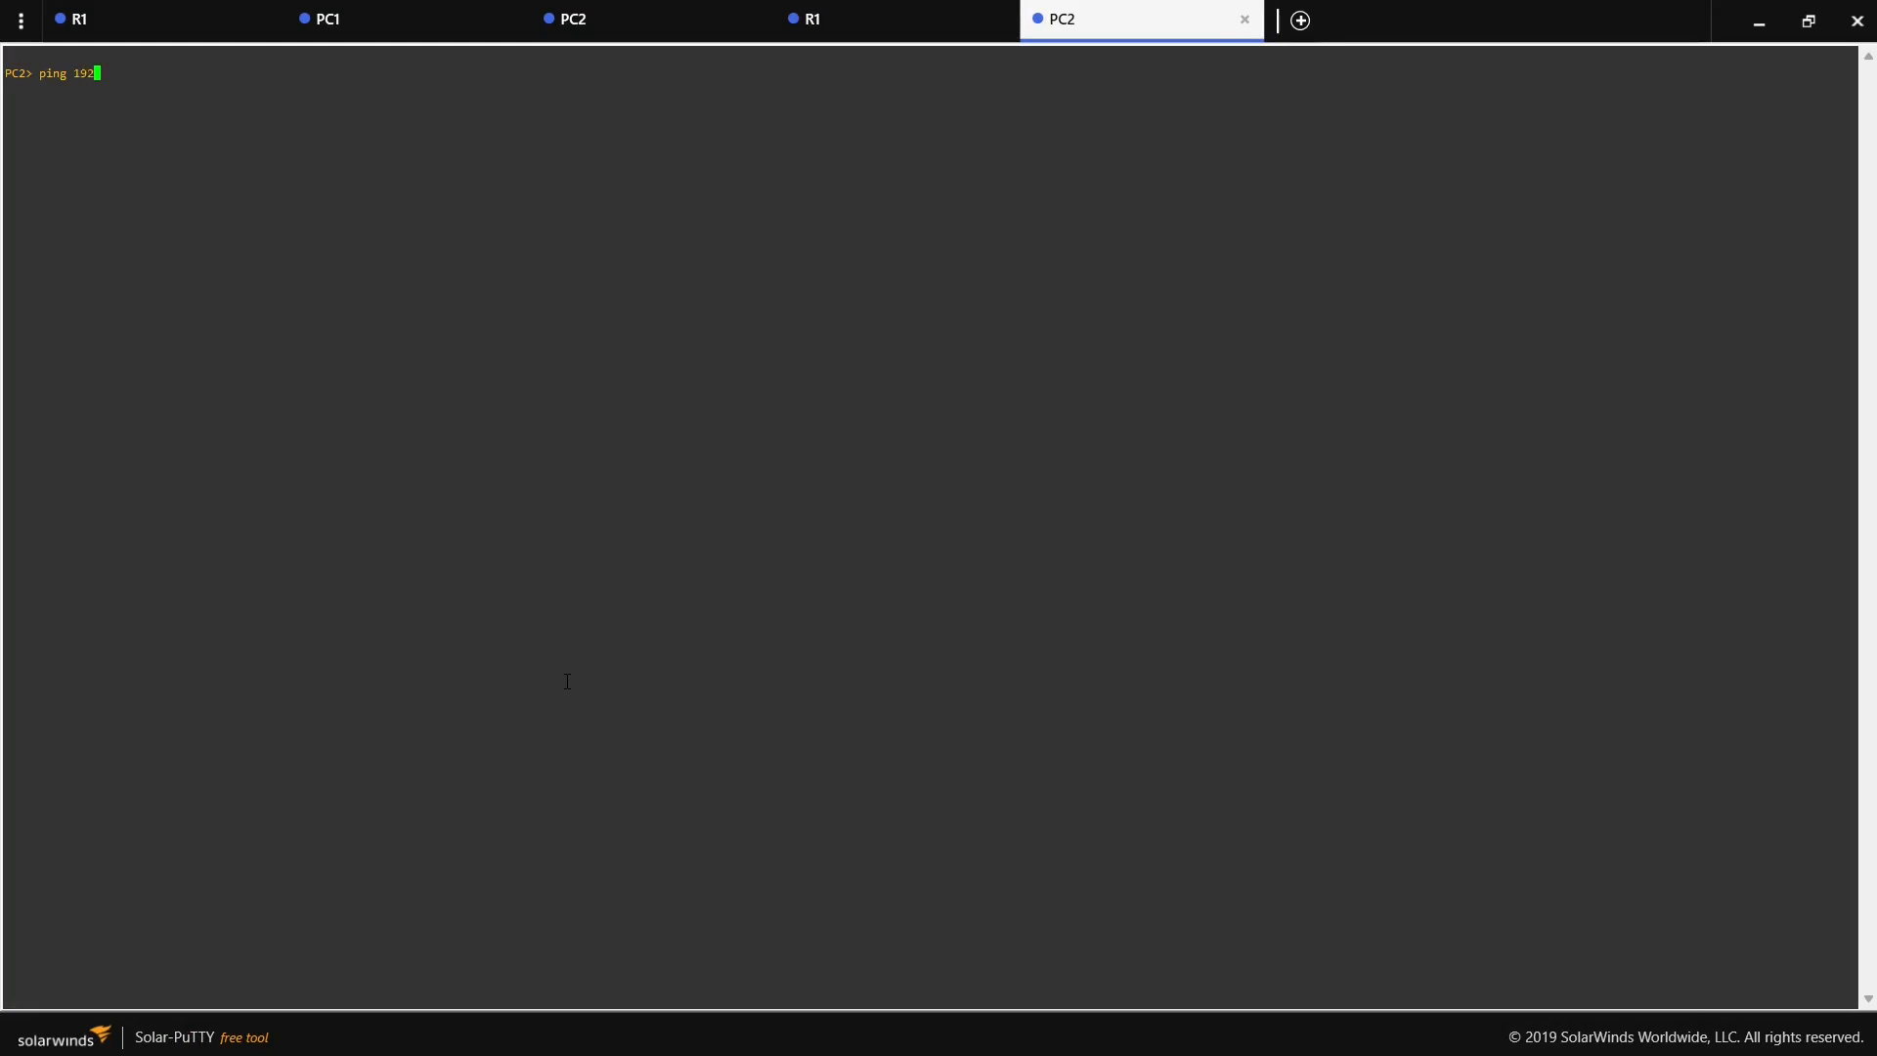
type(".168.100.2")
key("Return")
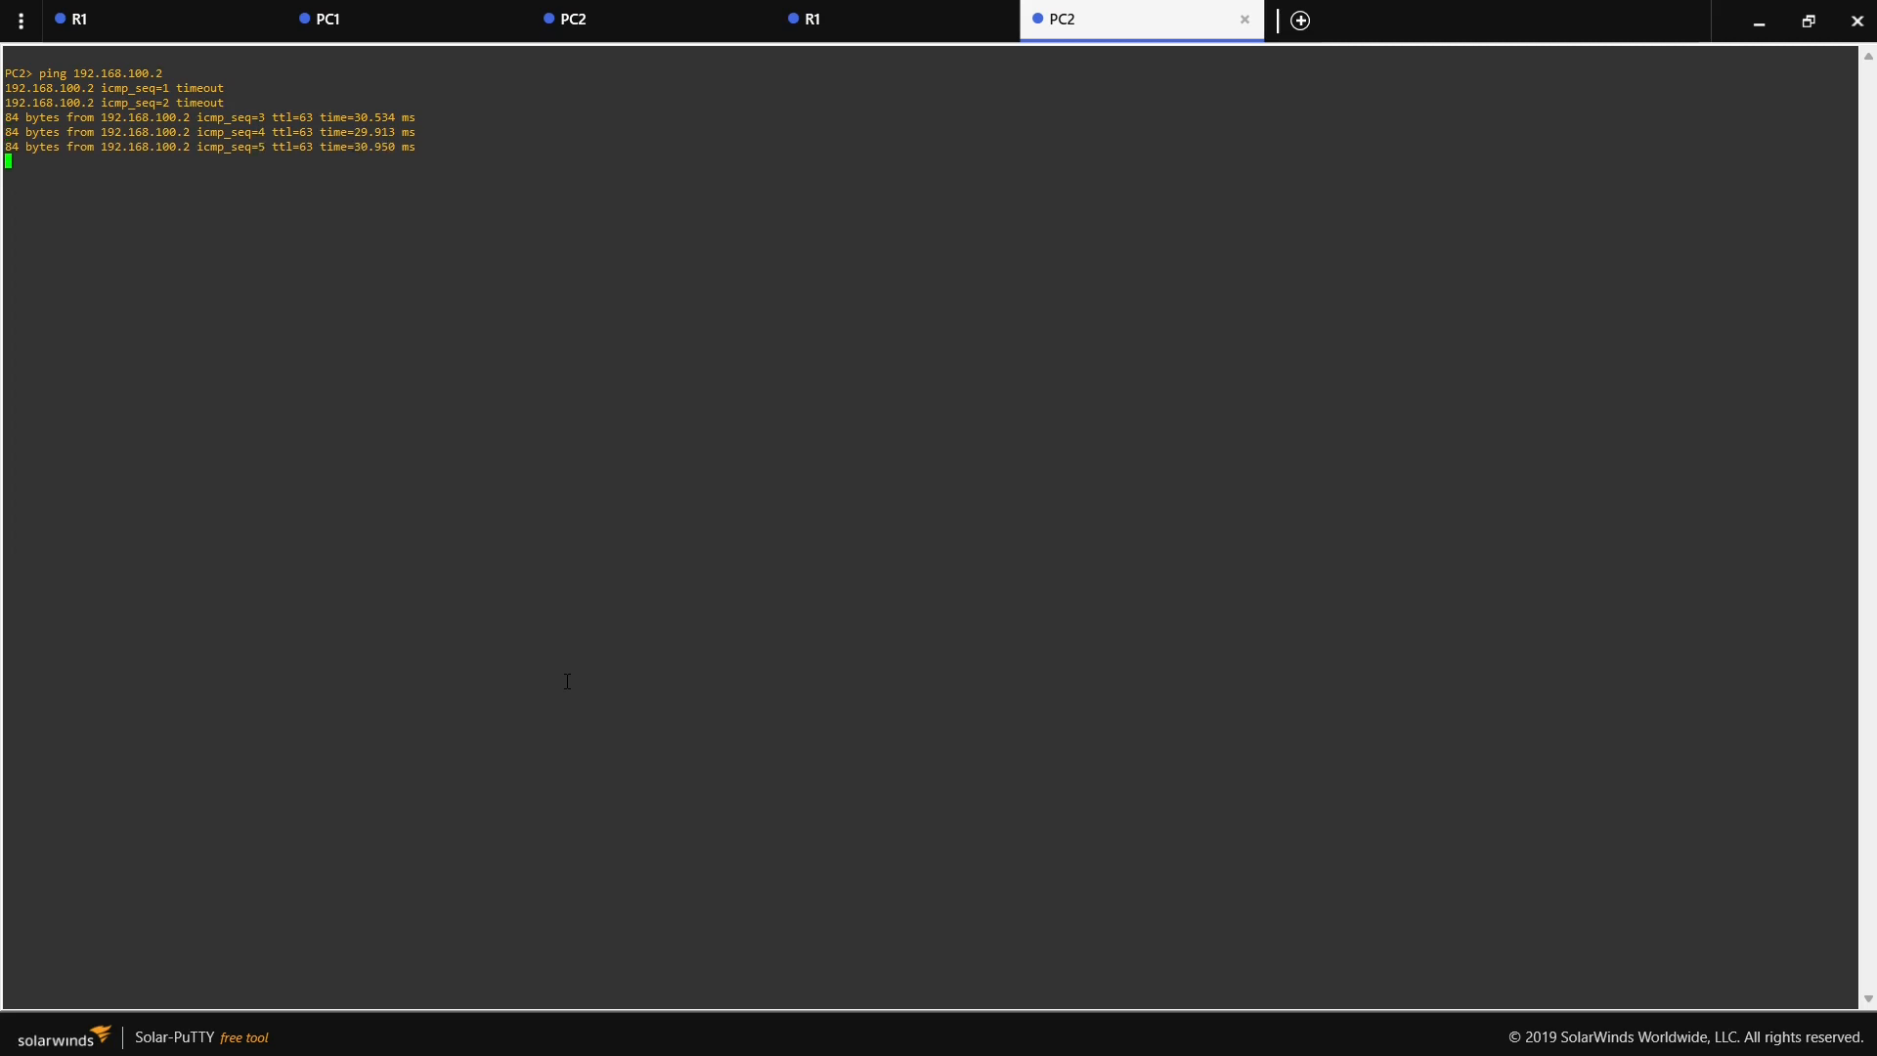
key("Up")
key("Return")
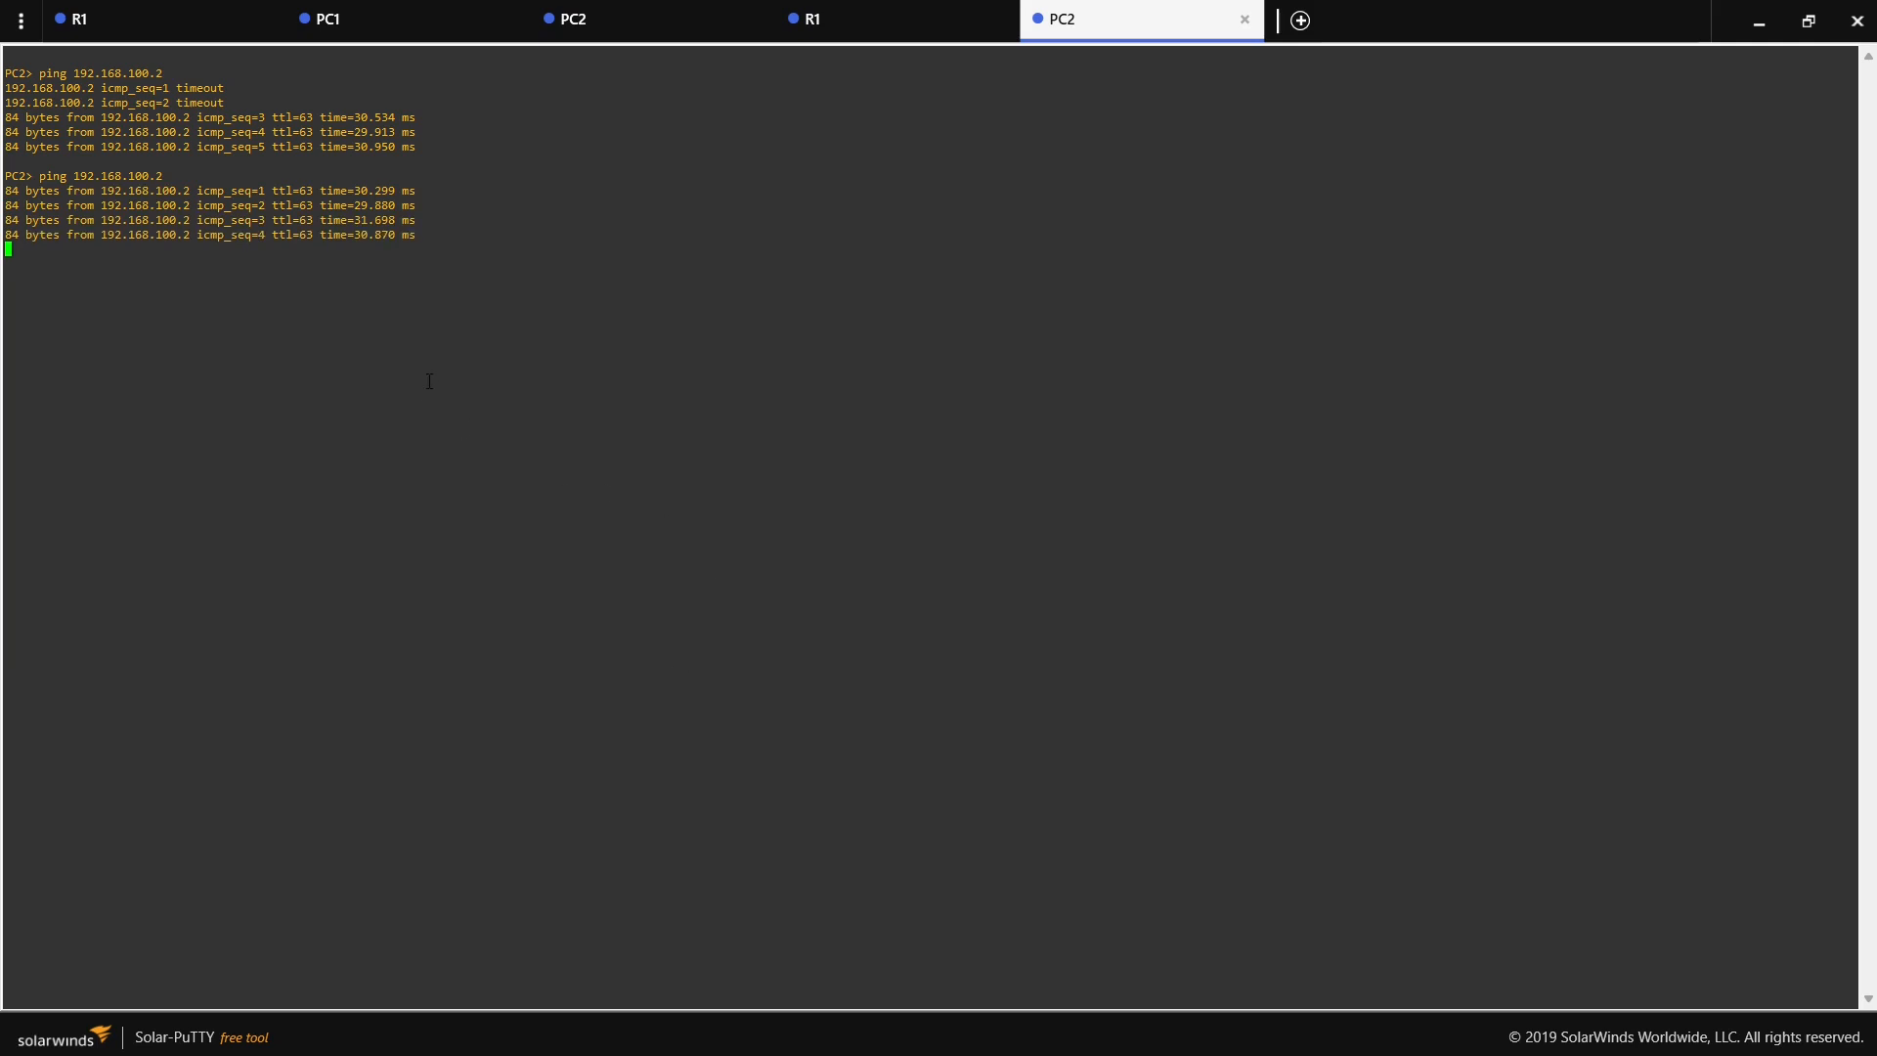
left_click(1759, 21)
- Complete the first line of the note below PC2 as "D - A = Gateway"
left_click_drag(1090, 571, 1144, 637)
key("Right")
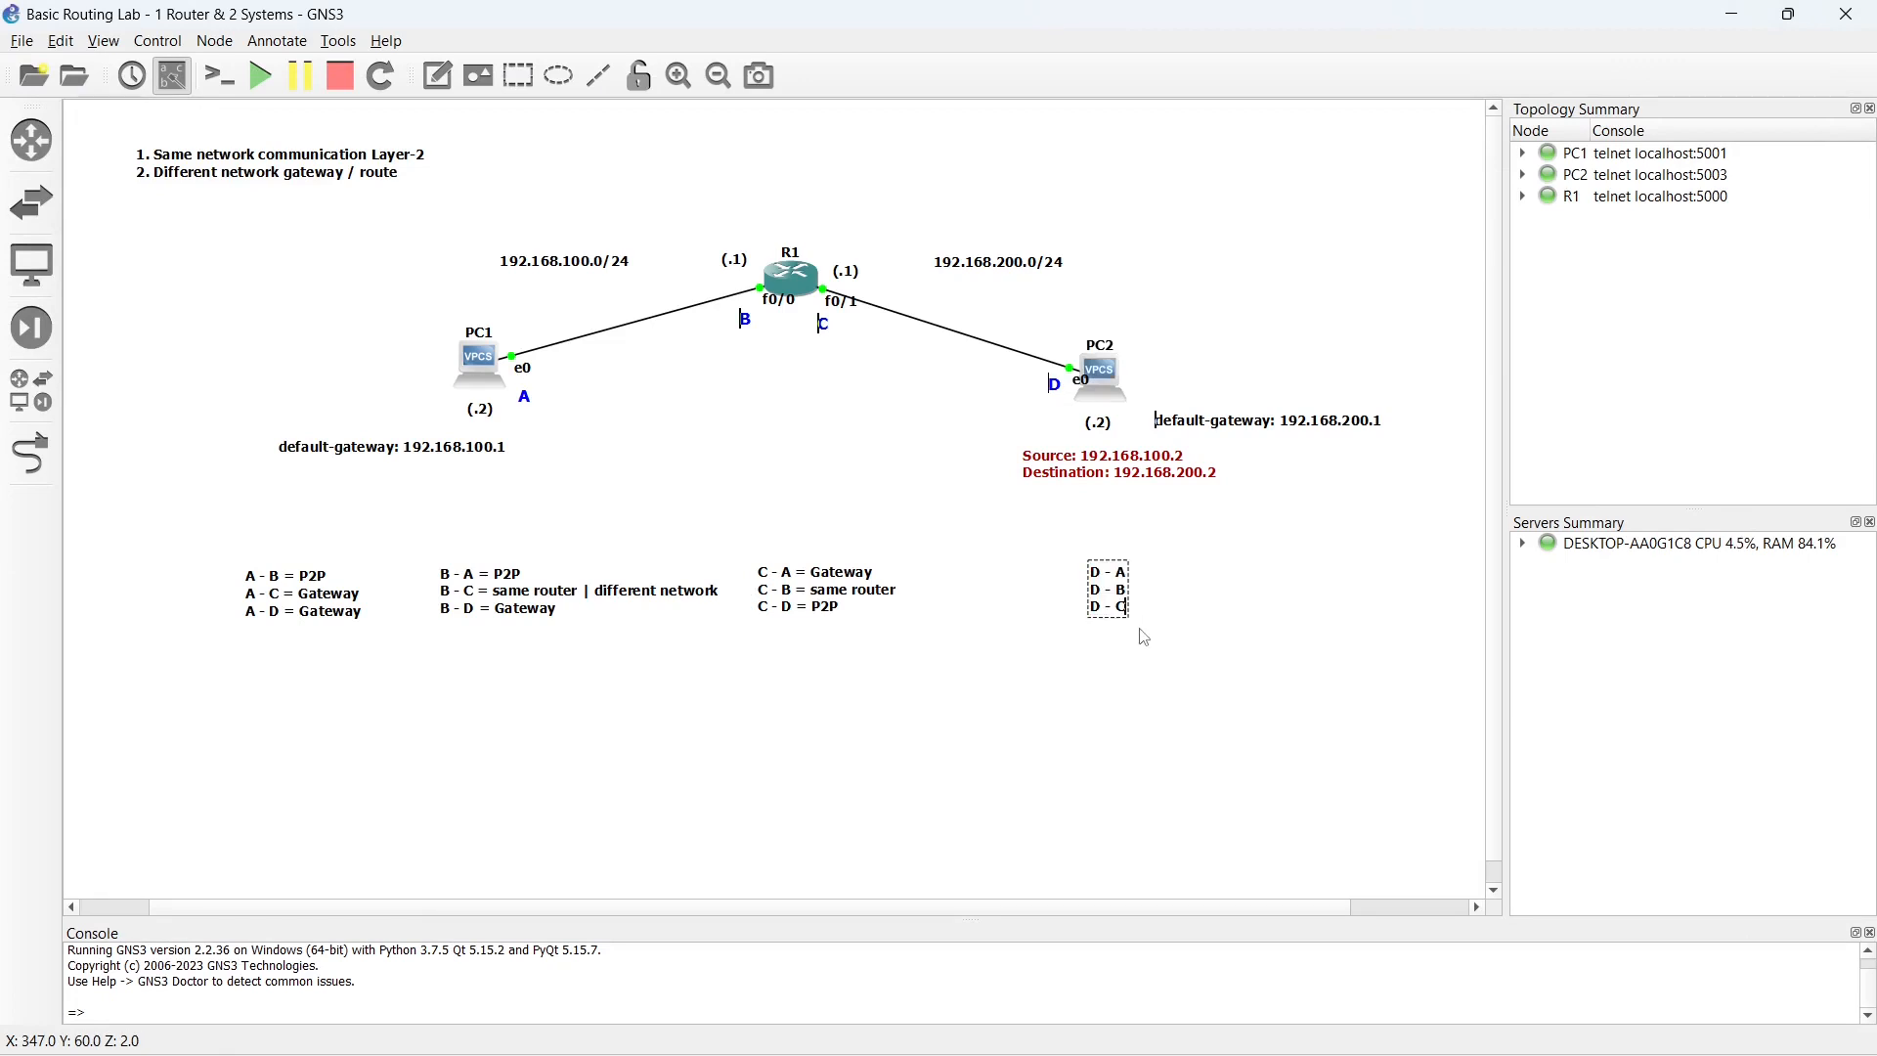
type("=")
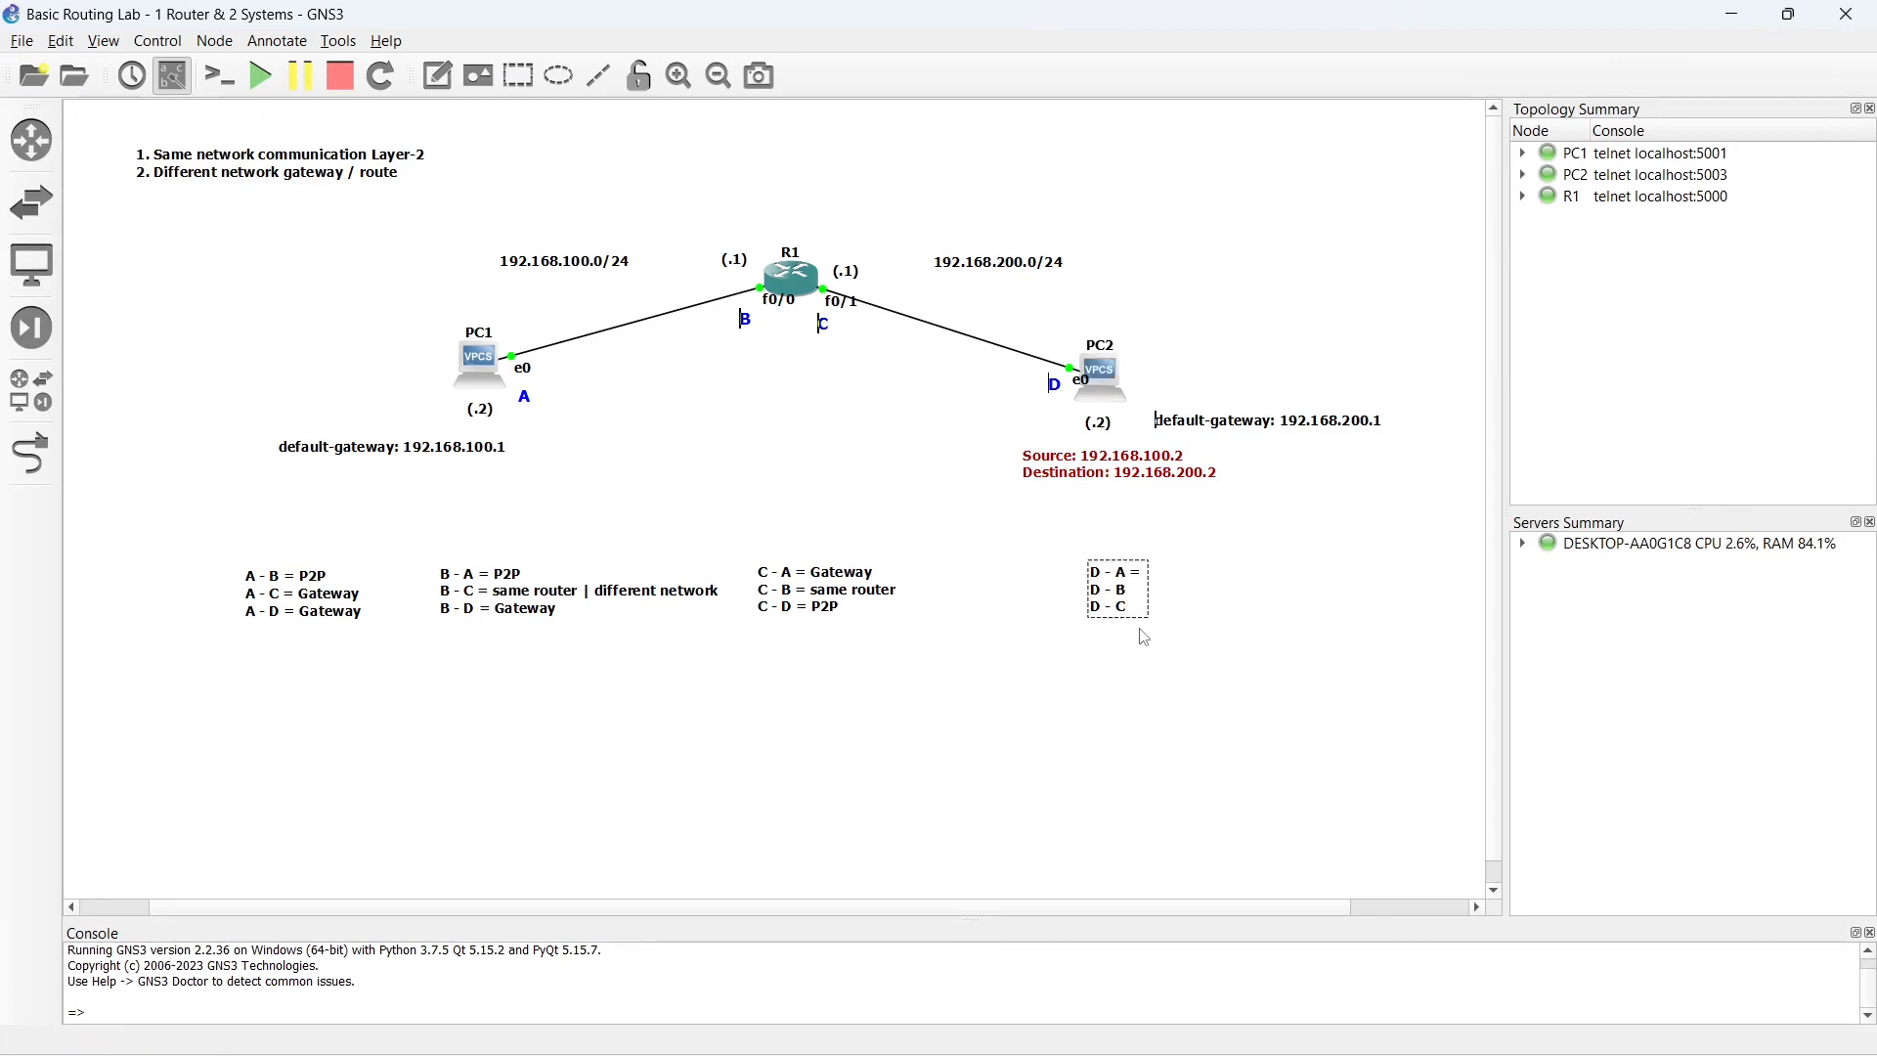
type(" Gateway")
left_click(1021, 689)
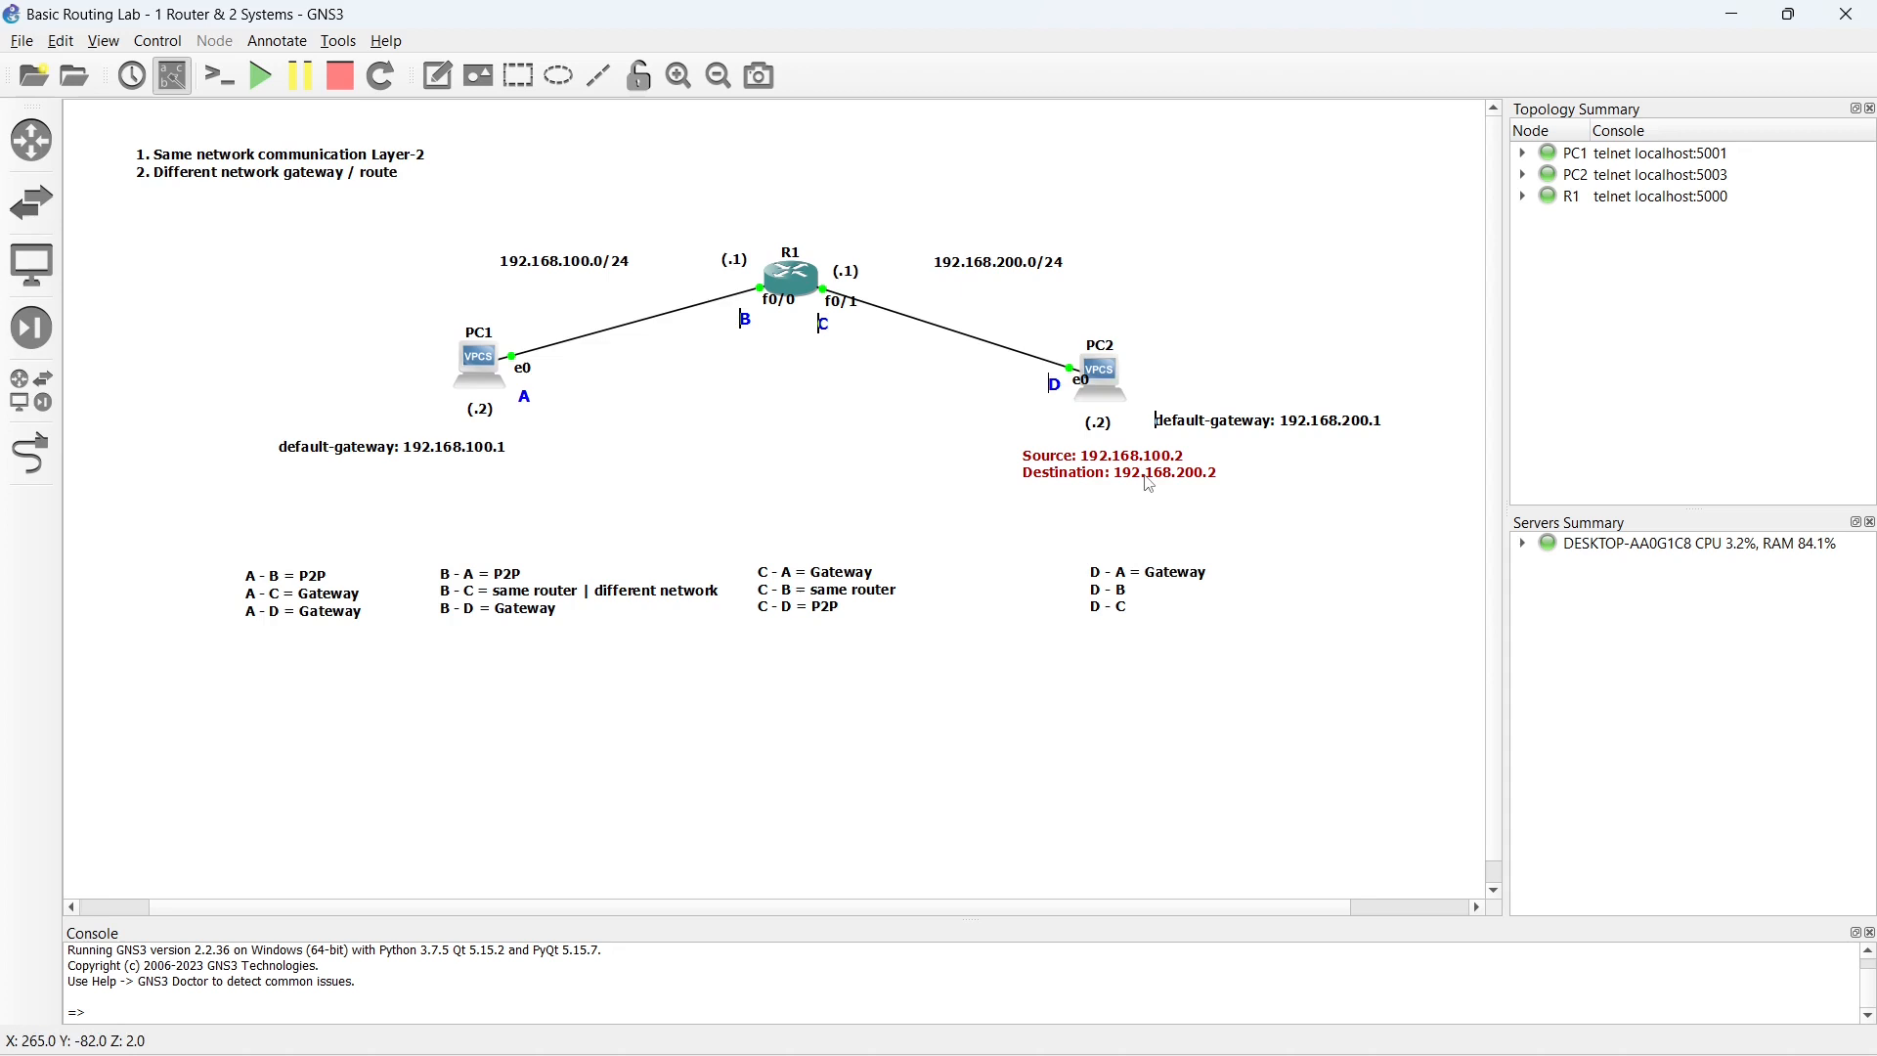
- Complete the second line of the same note as "D - B = Gateway"
double_click(1124, 602)
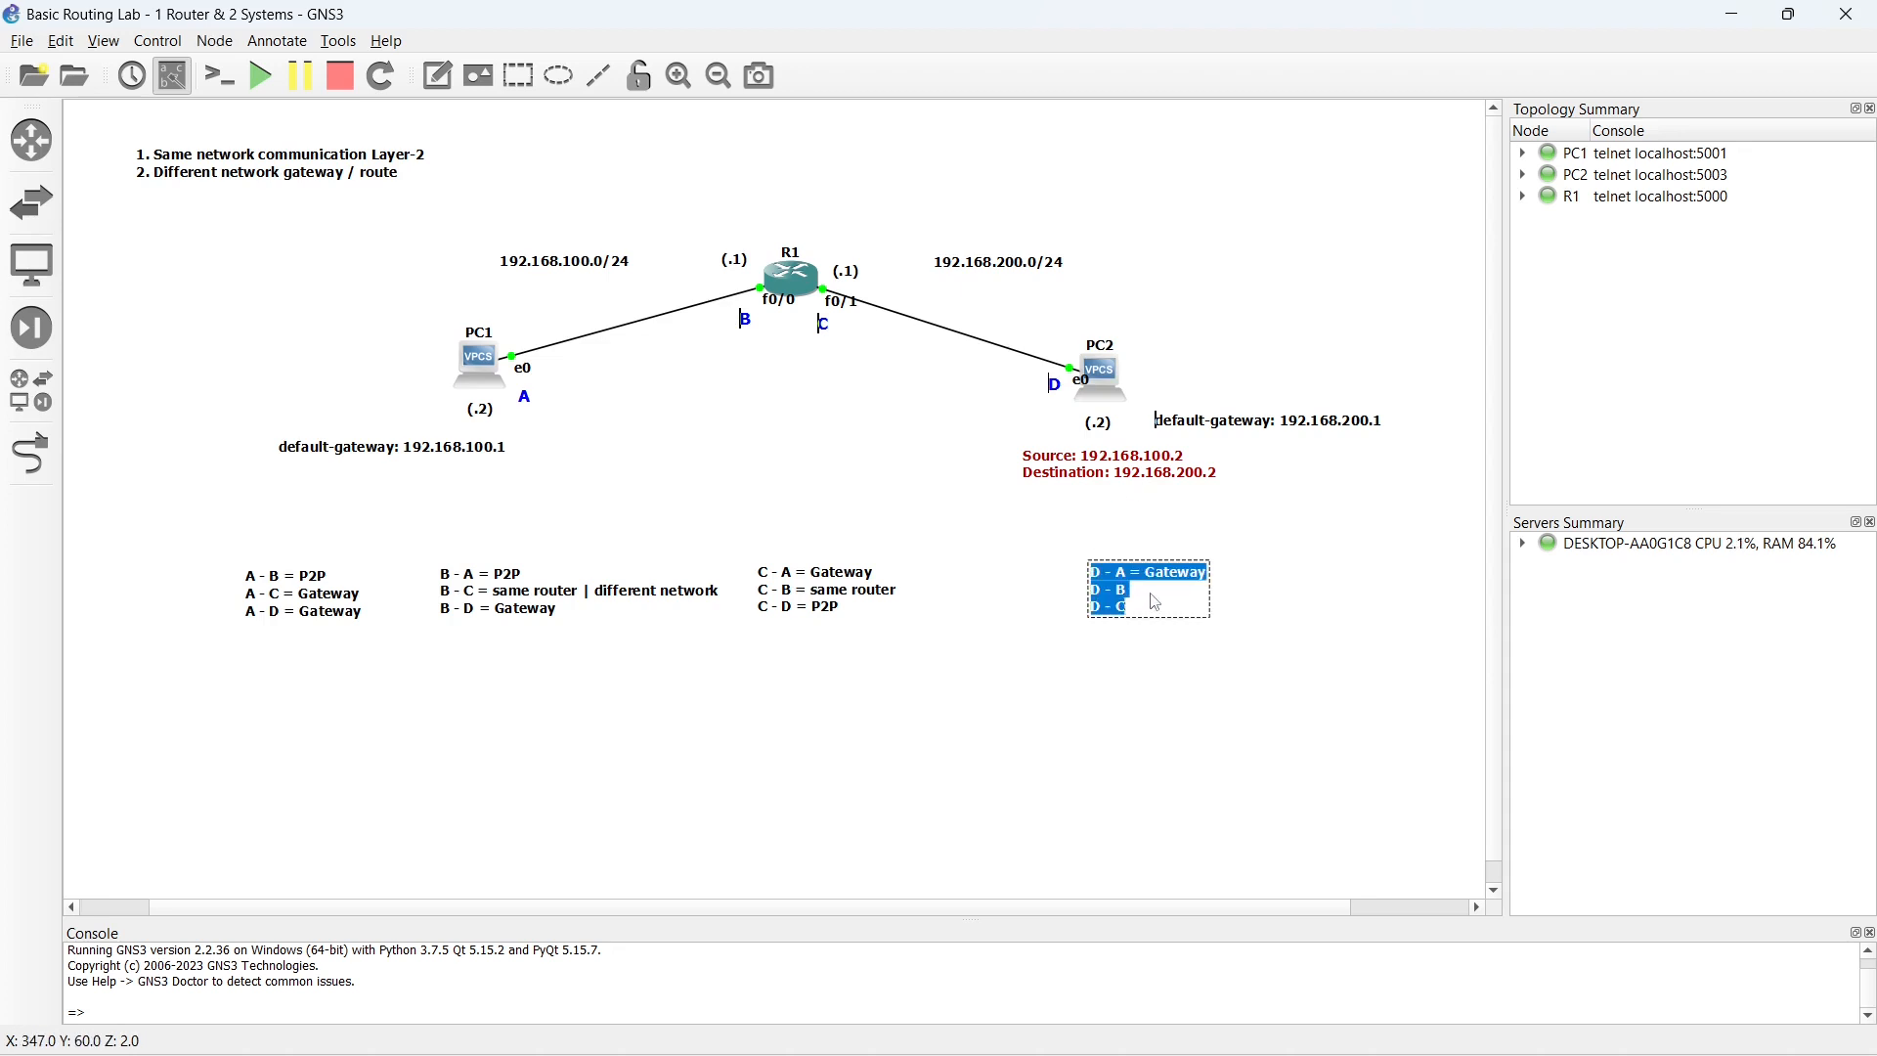
left_click(1152, 596)
type("= Gateway")
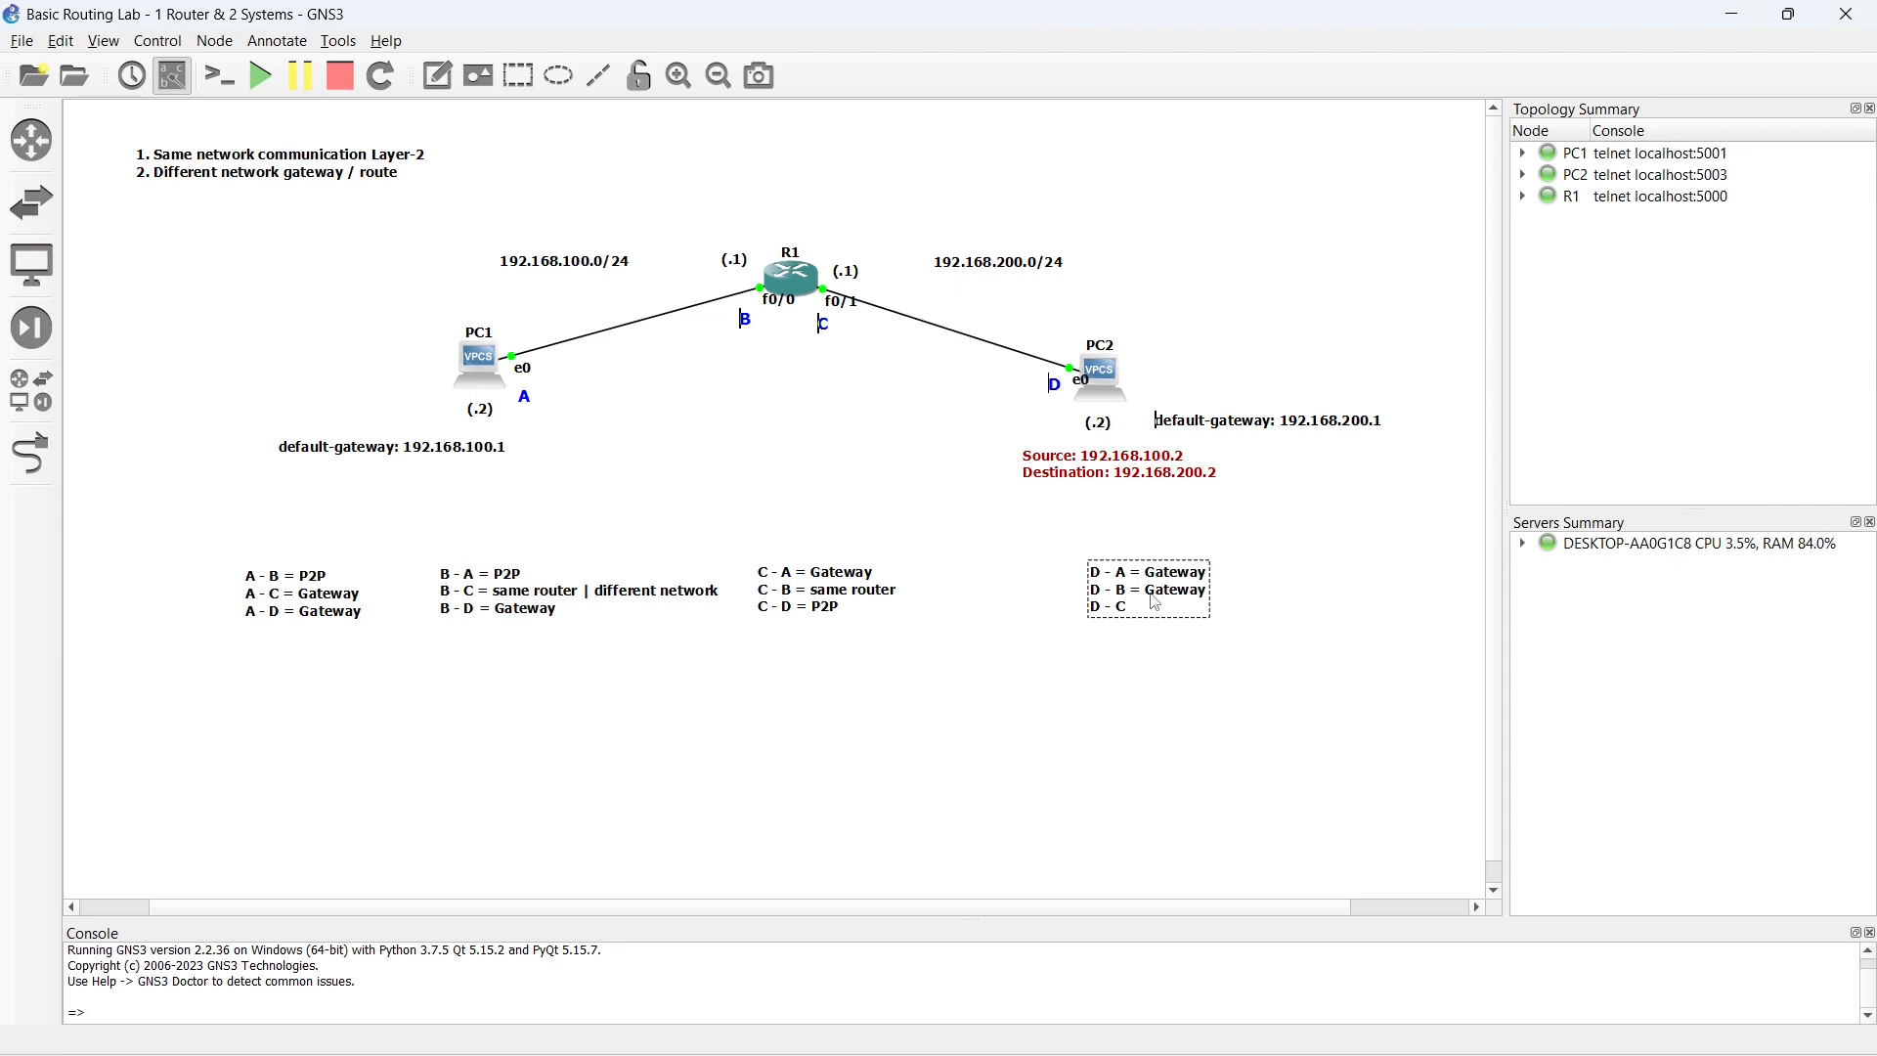
left_click(953, 523)
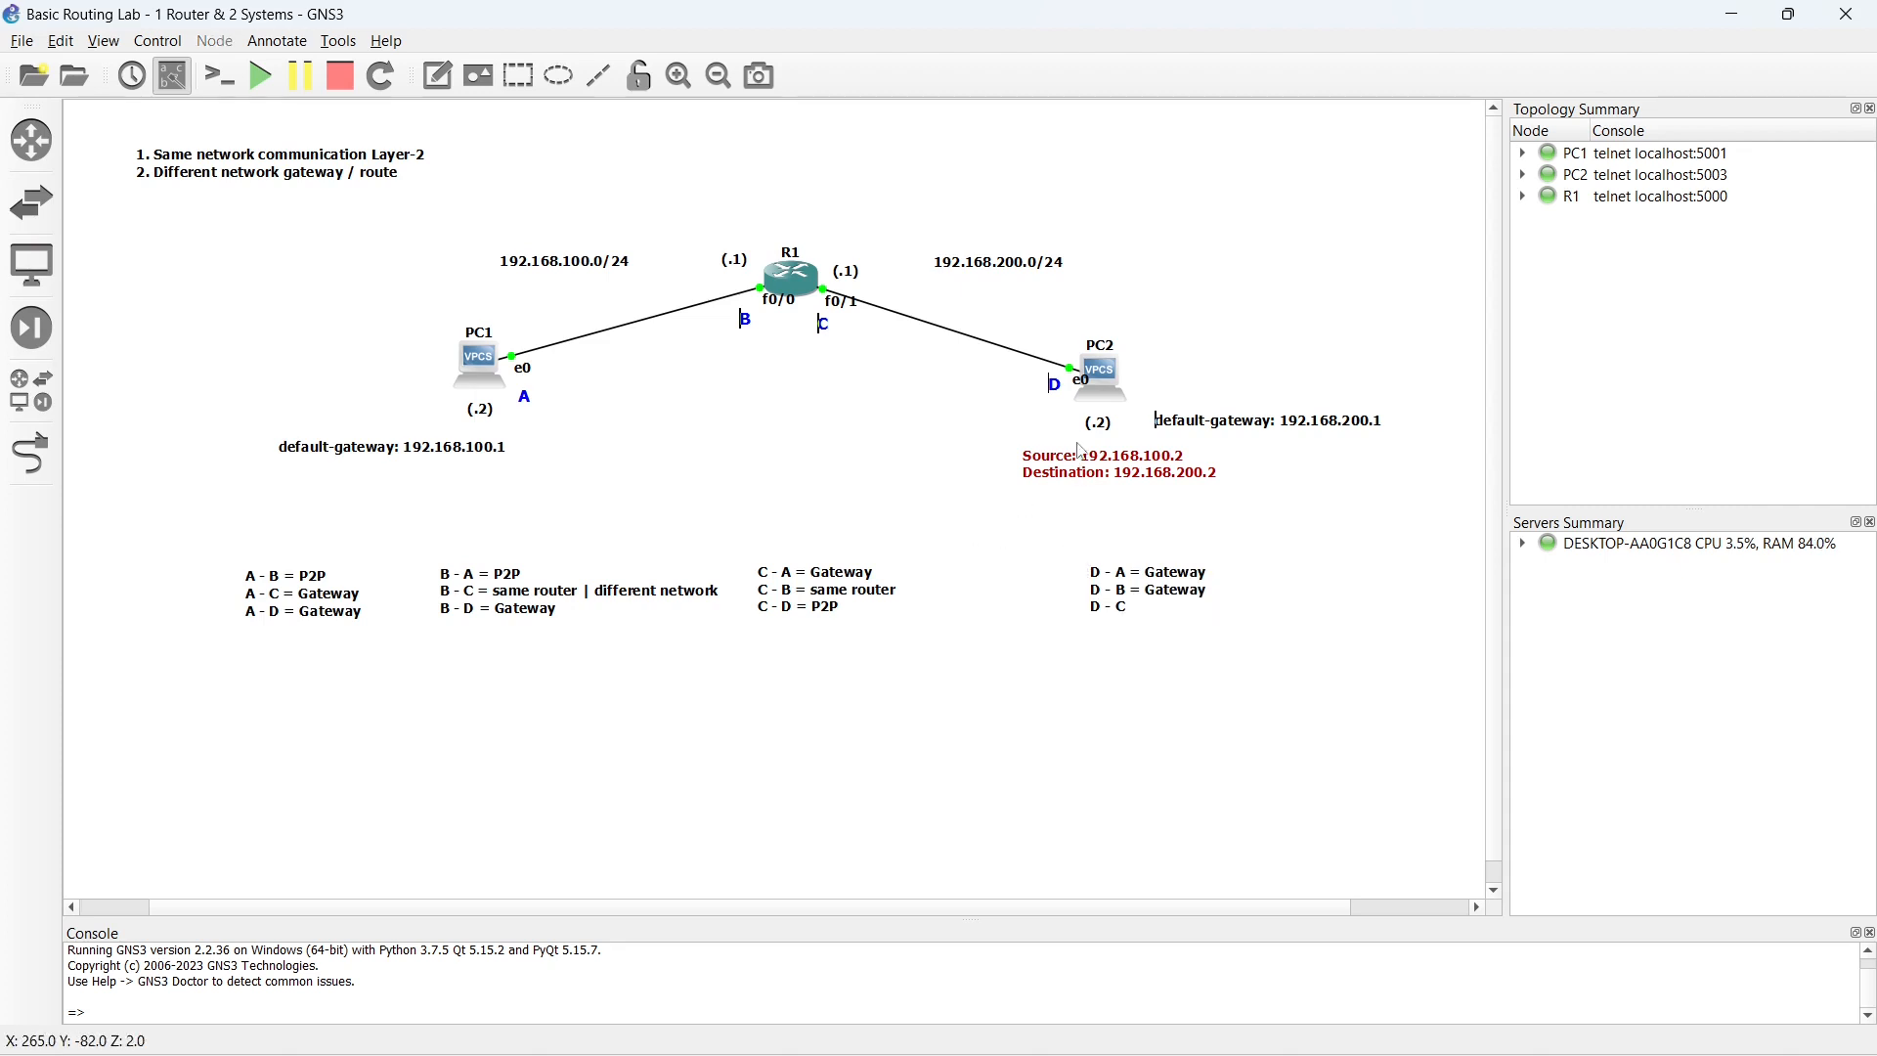
- Set the red note's source to 192.168.200.2 and its destination to 192.168.100.1, and move it beneath R1
double_click(1110, 459)
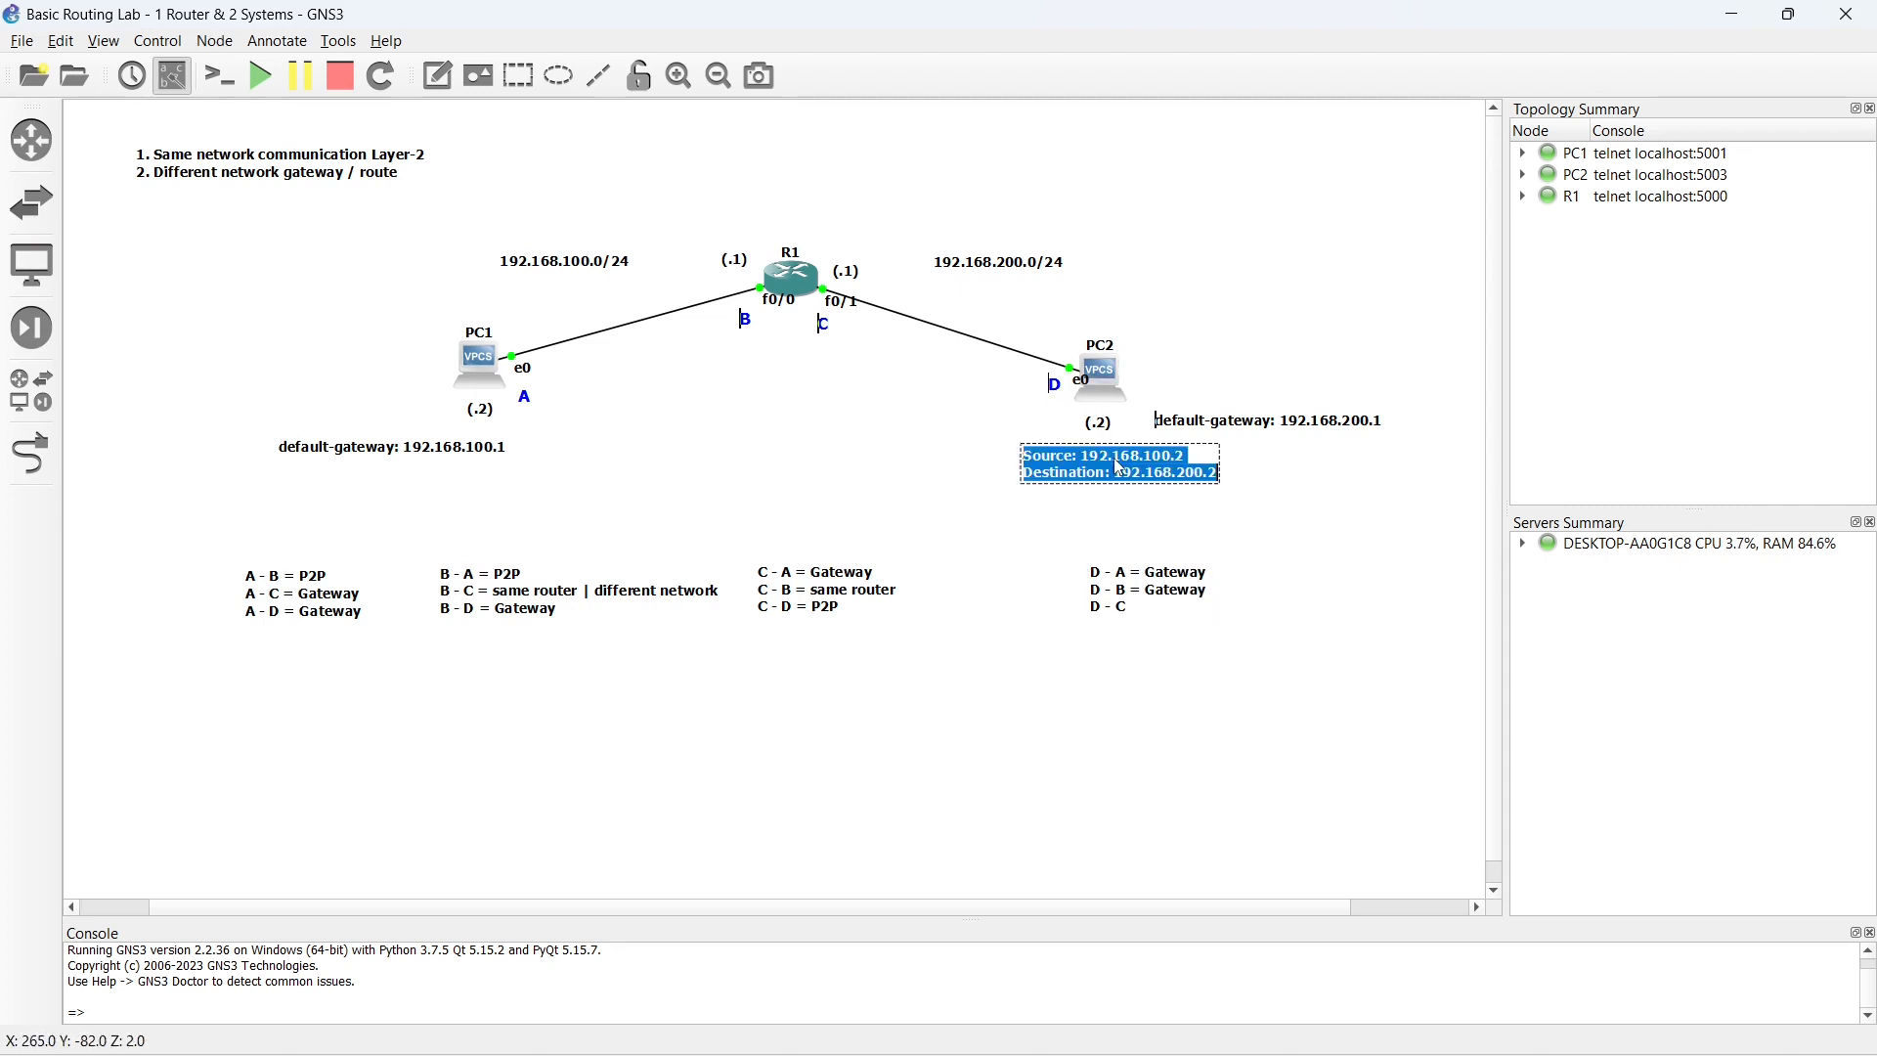
left_click(1212, 483)
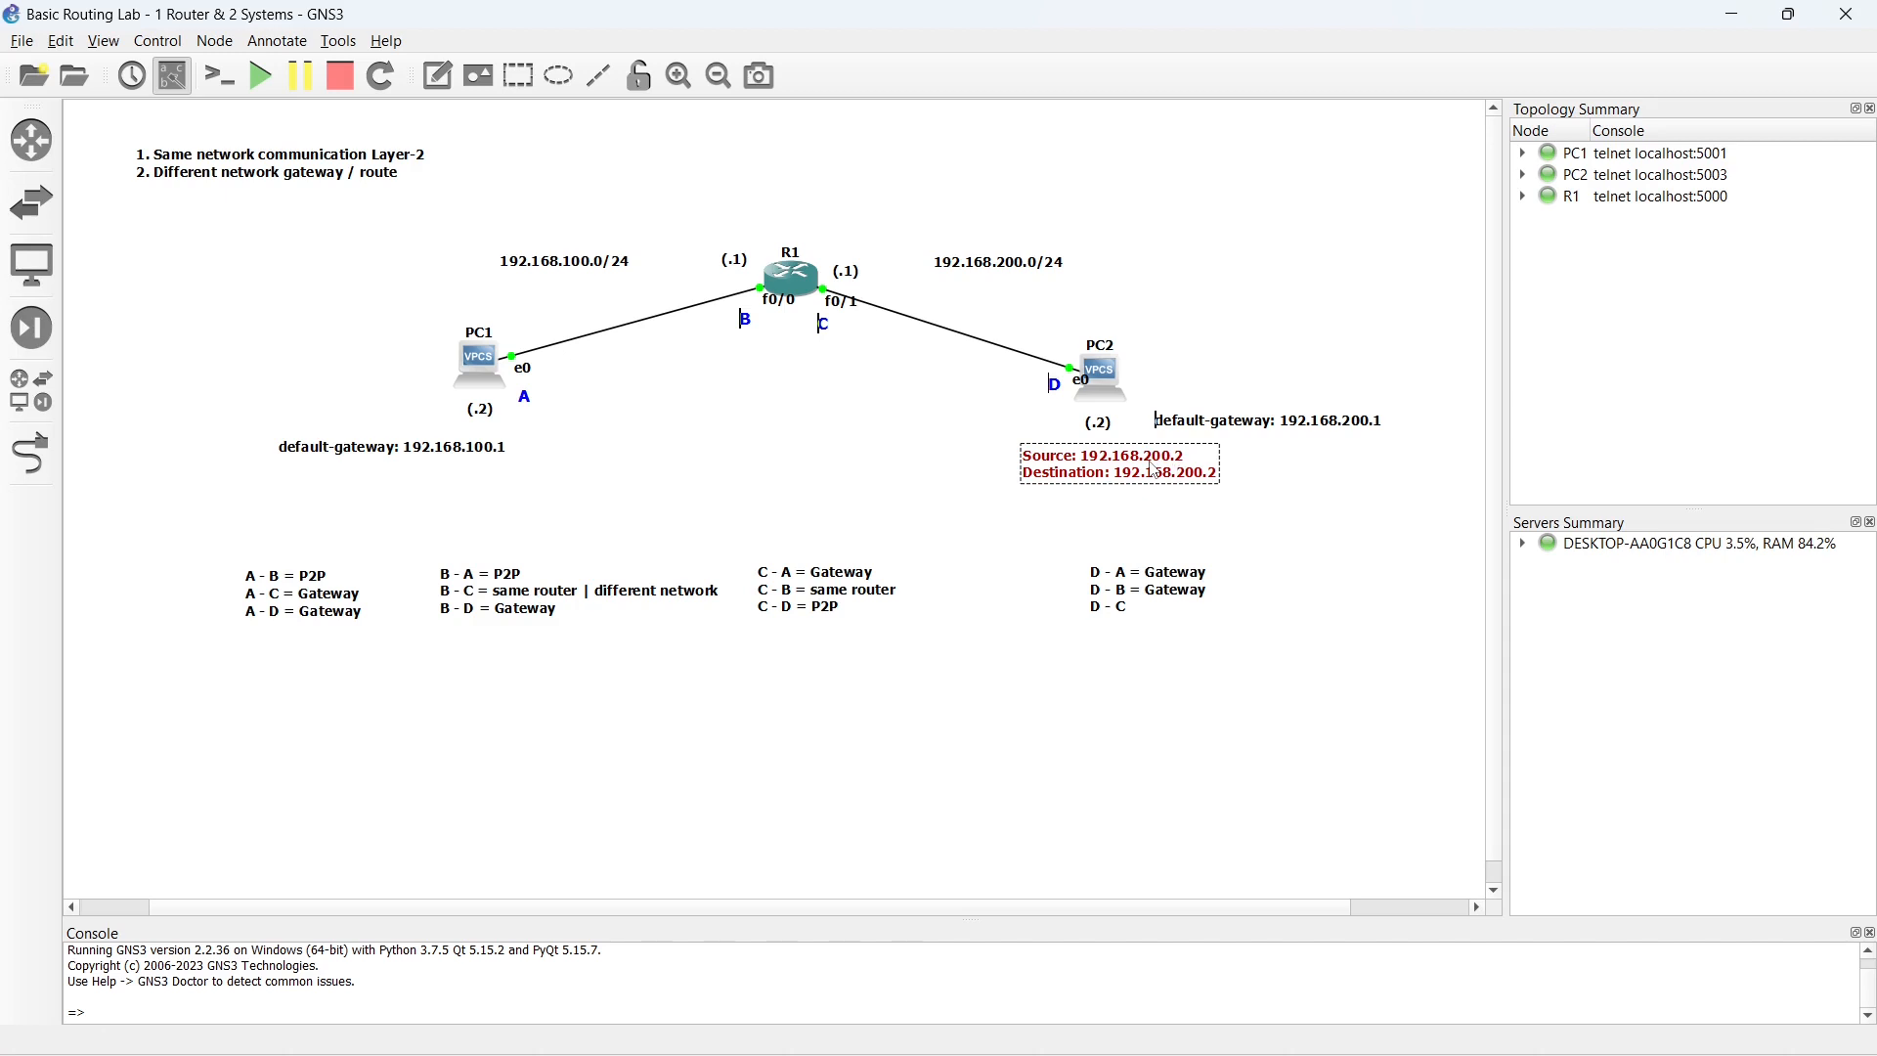
key("BackSpace")
type("1")
left_click(1079, 537)
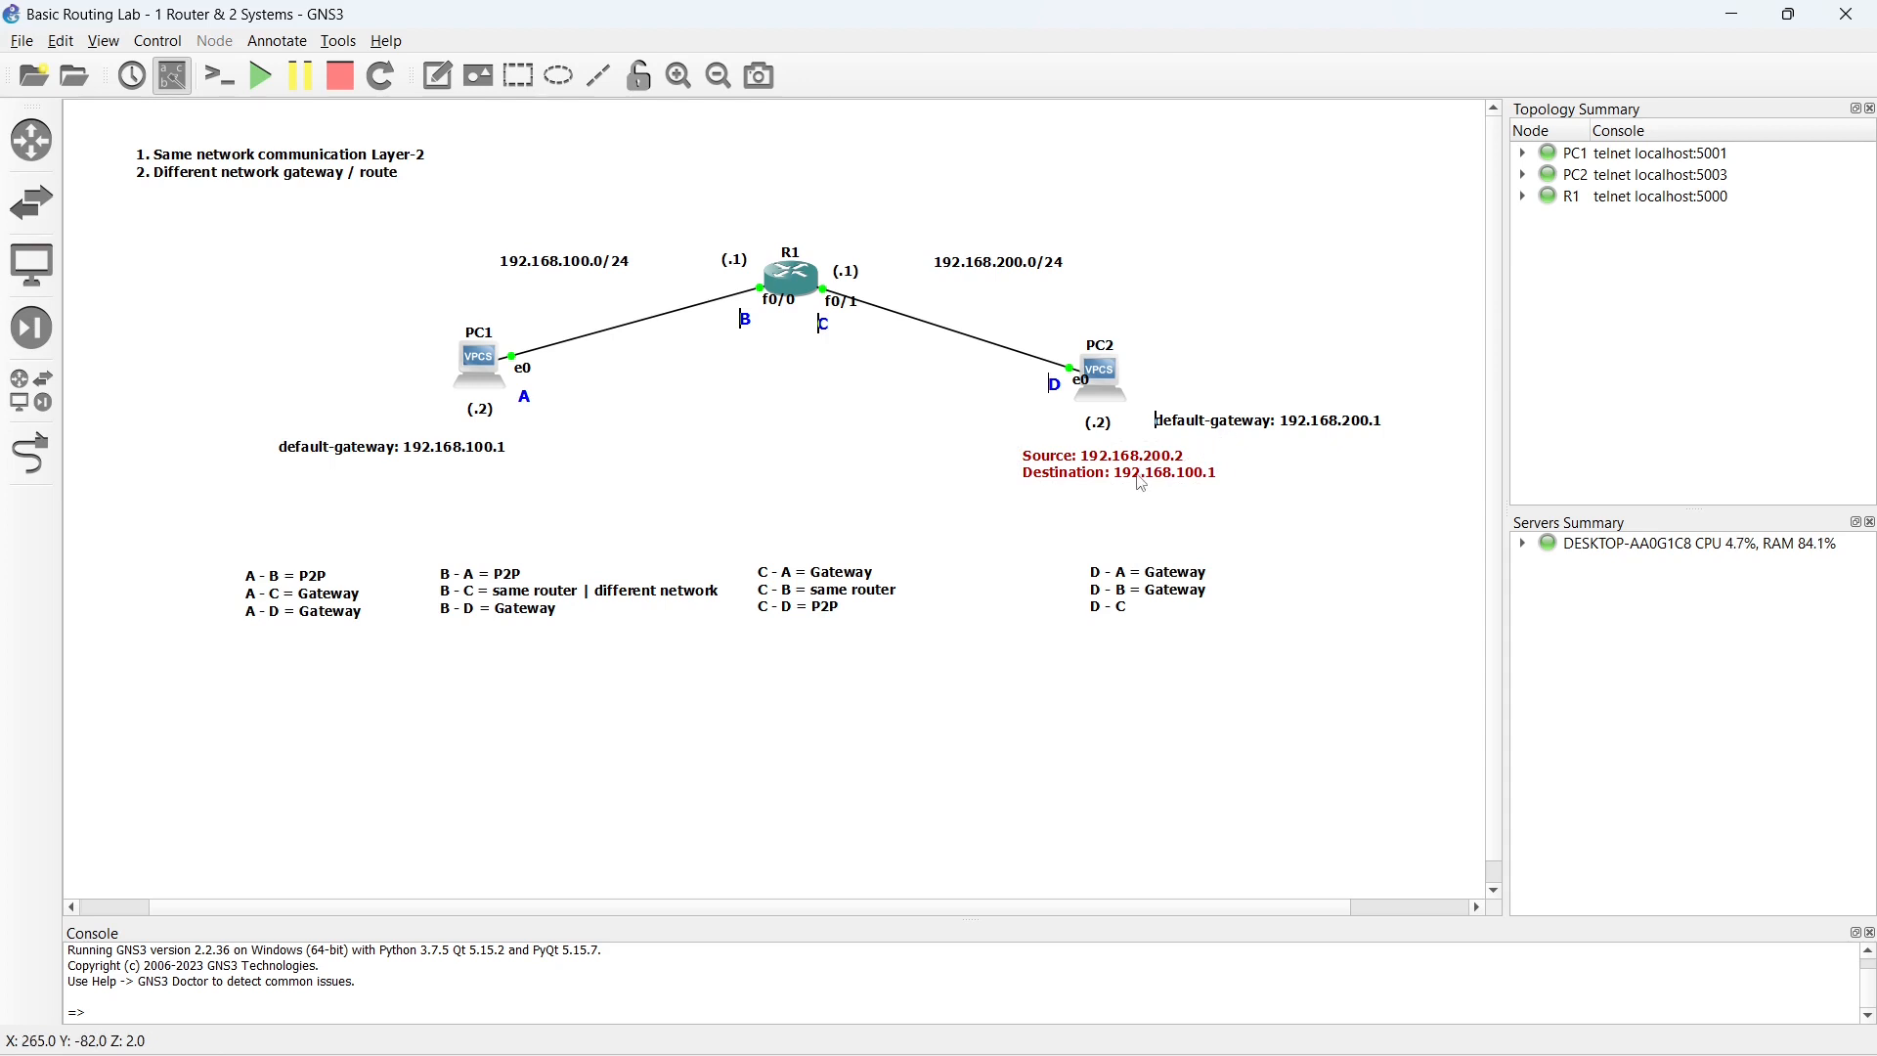
left_click_drag(1132, 476, 817, 365)
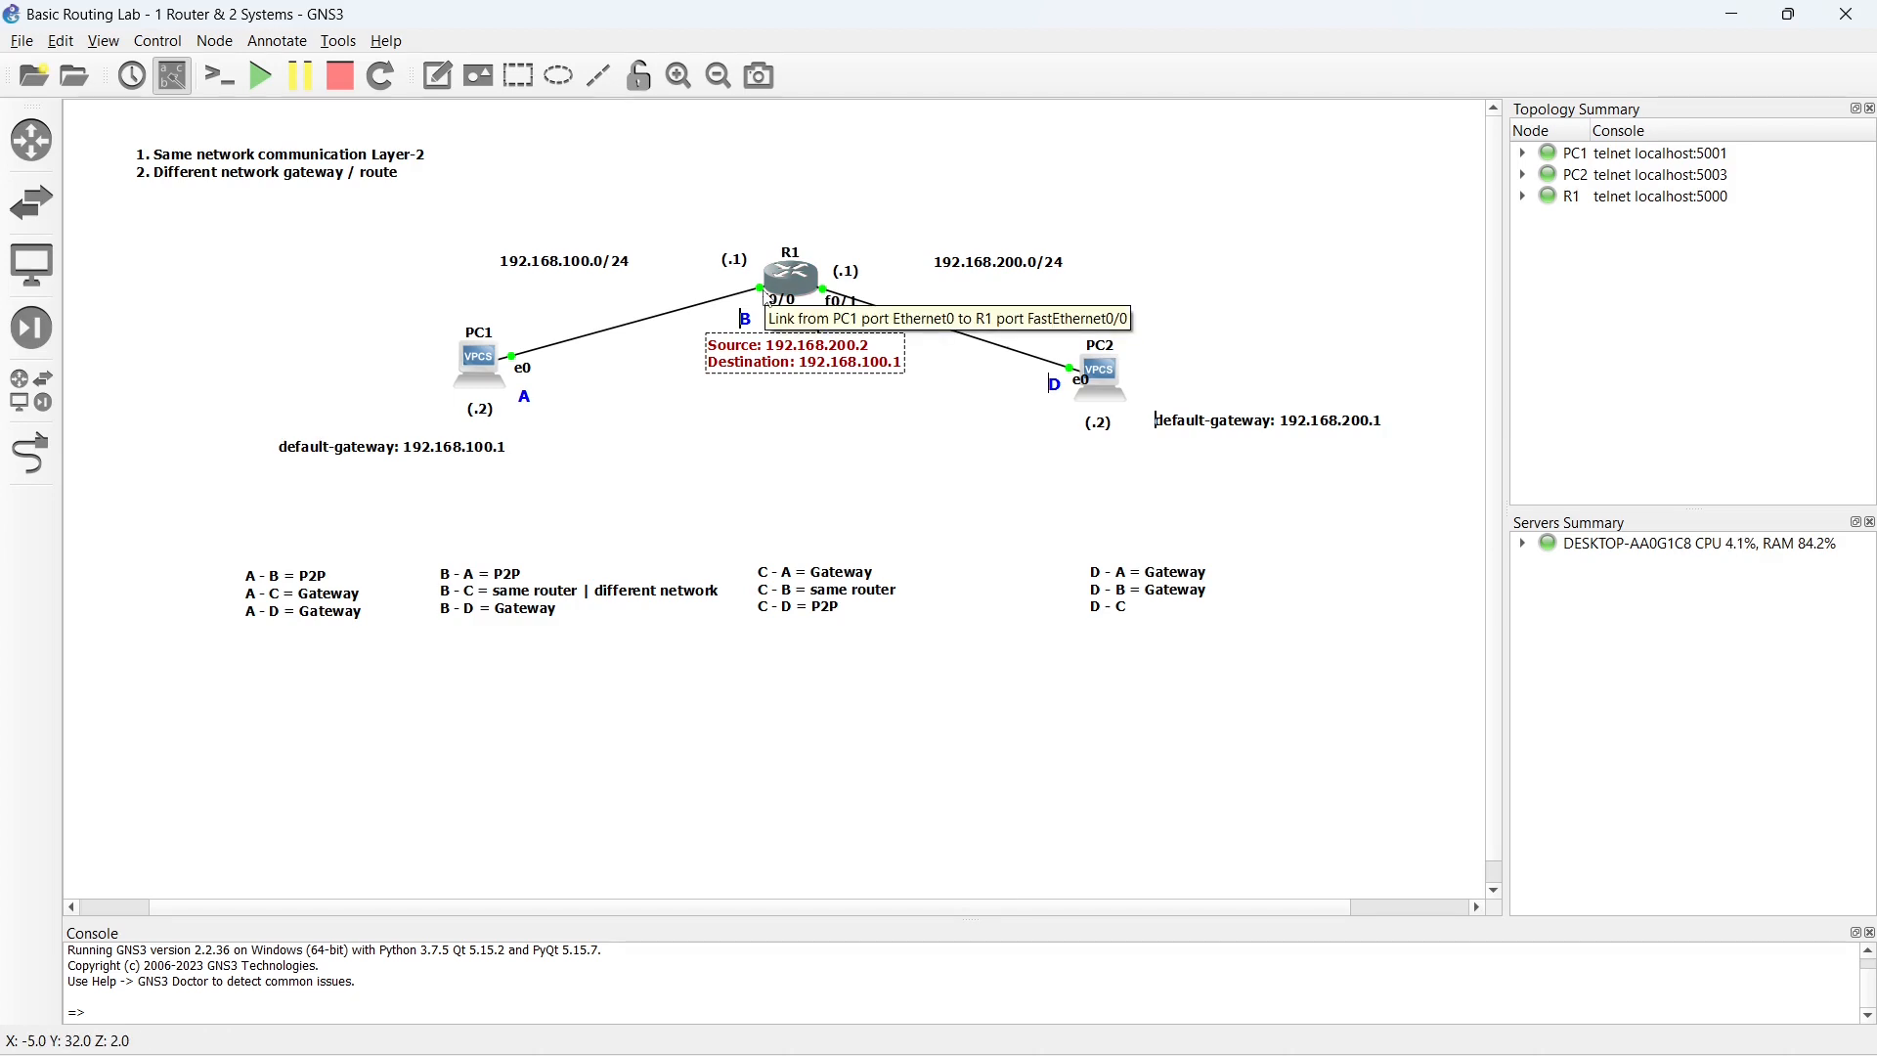
- Set the red note's source to 192.168.100.1 and its destination to 192.168.200.2, and move it back beneath PC2
double_click(790, 354)
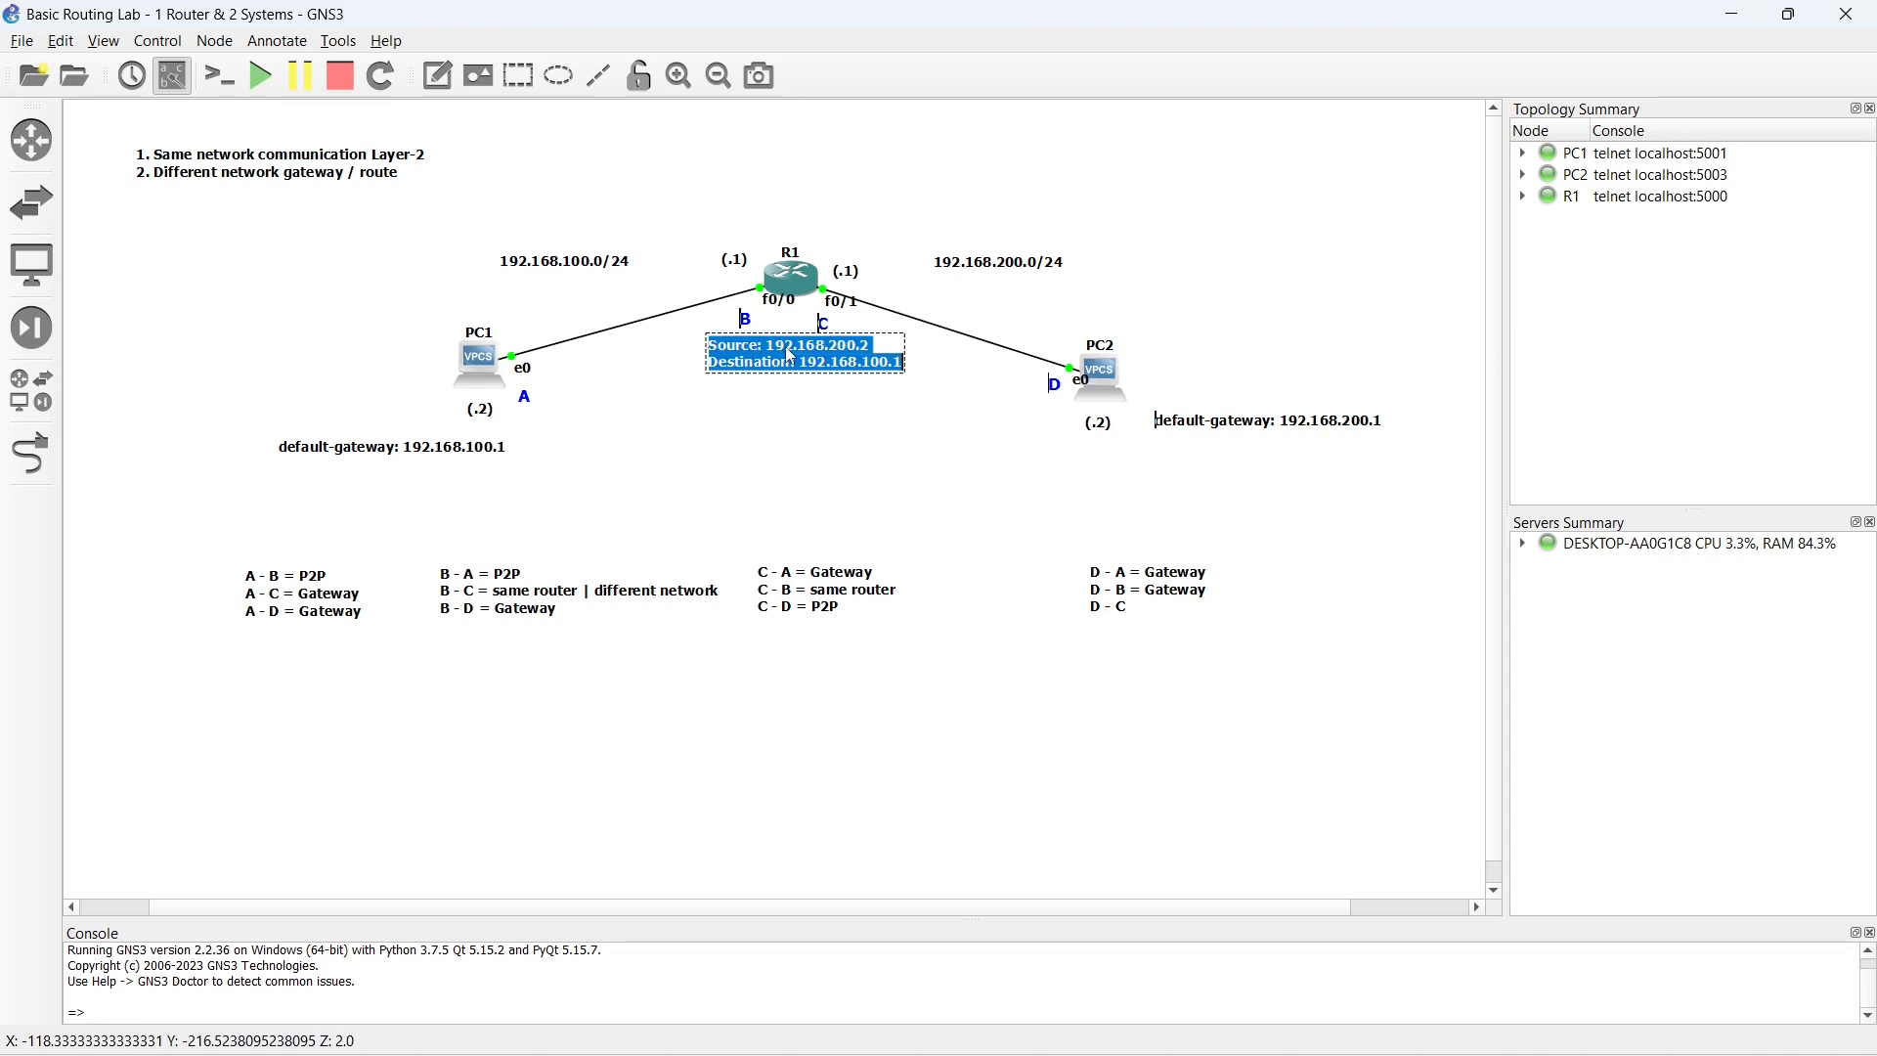
left_click(843, 361)
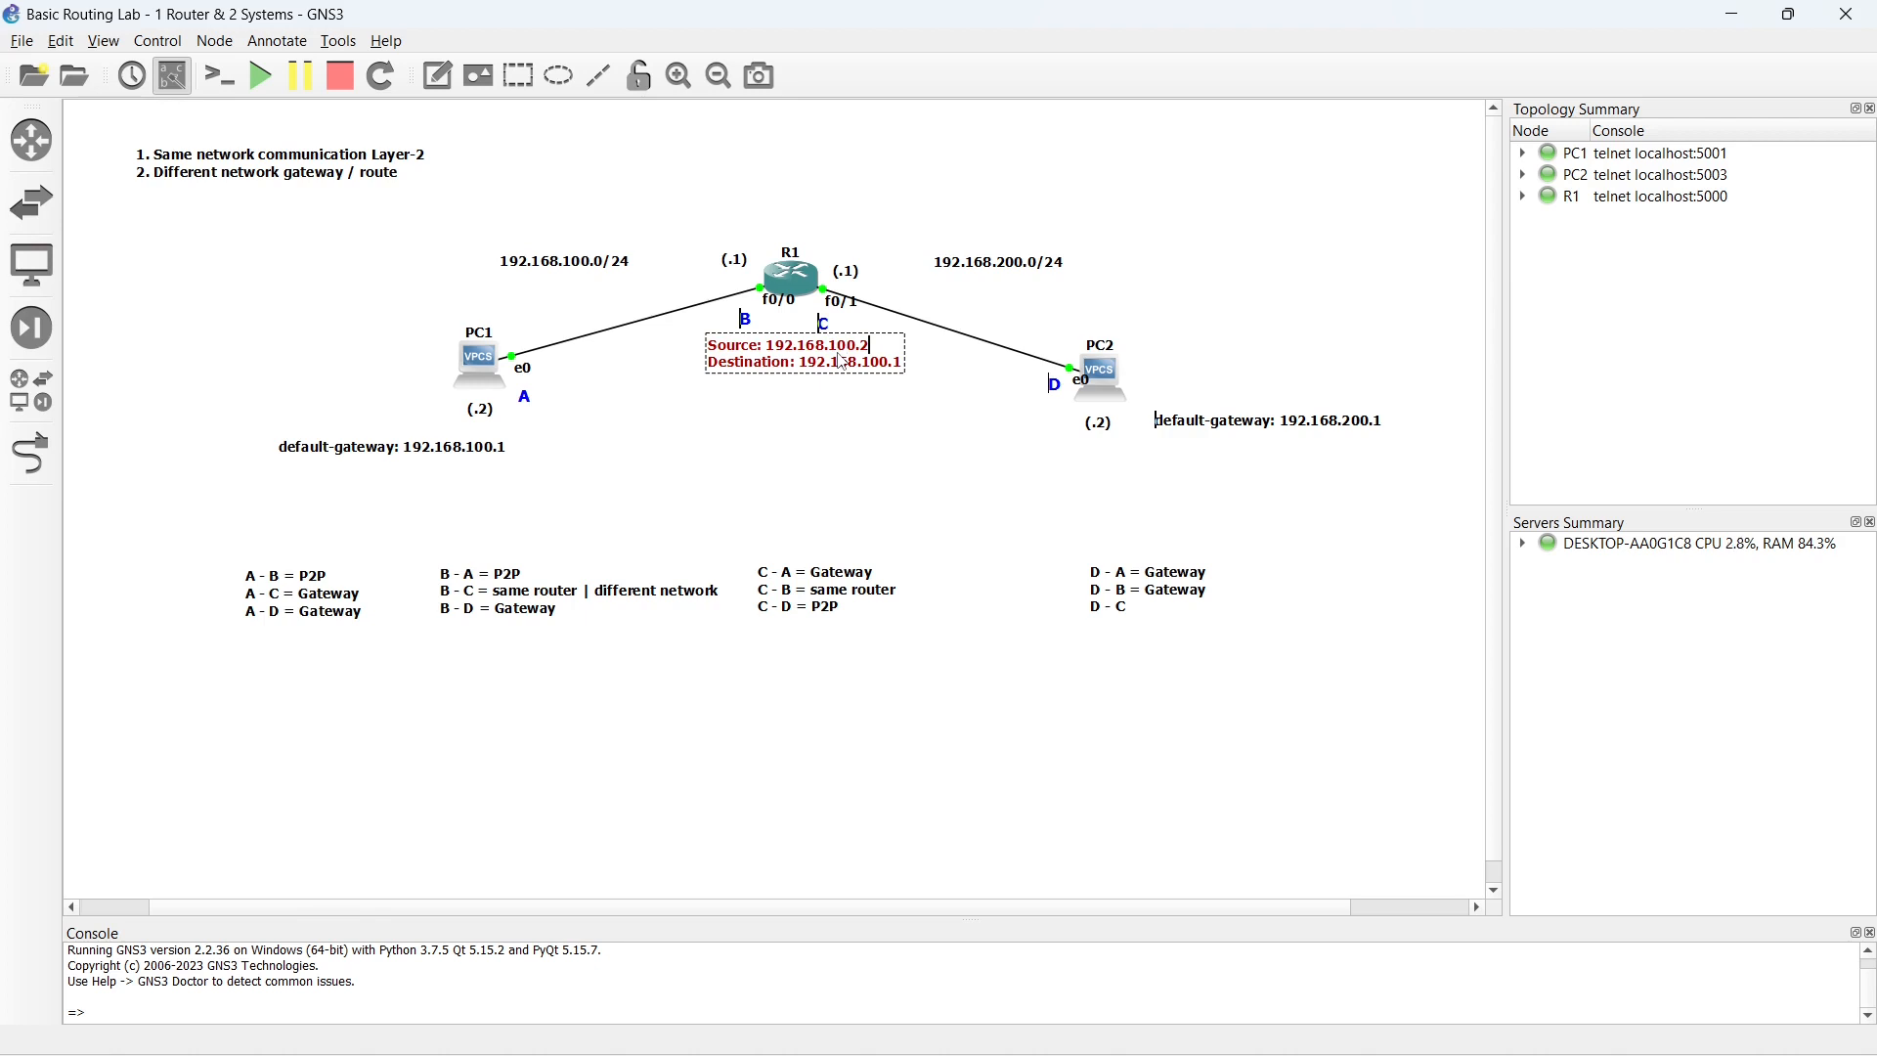
key("BackSpace")
type("2")
key("BackSpace")
type("2")
left_click(799, 381)
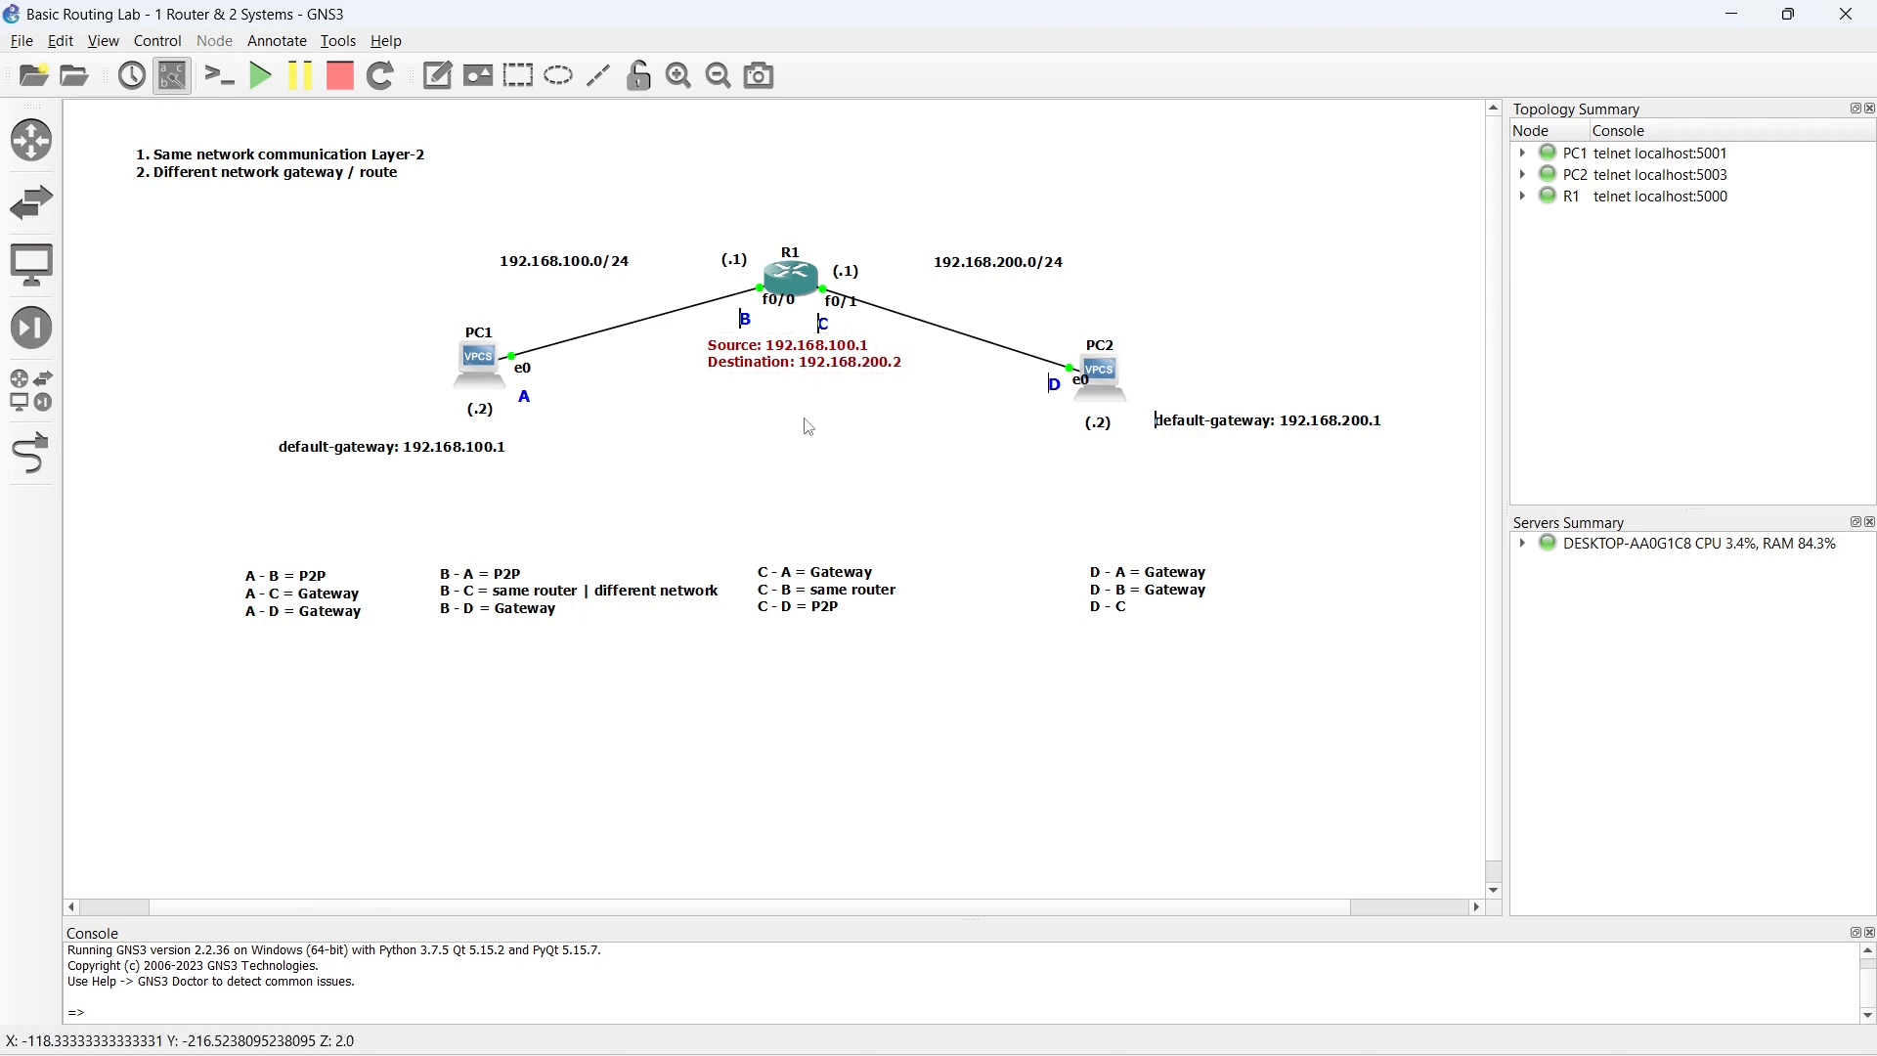
left_click(785, 361)
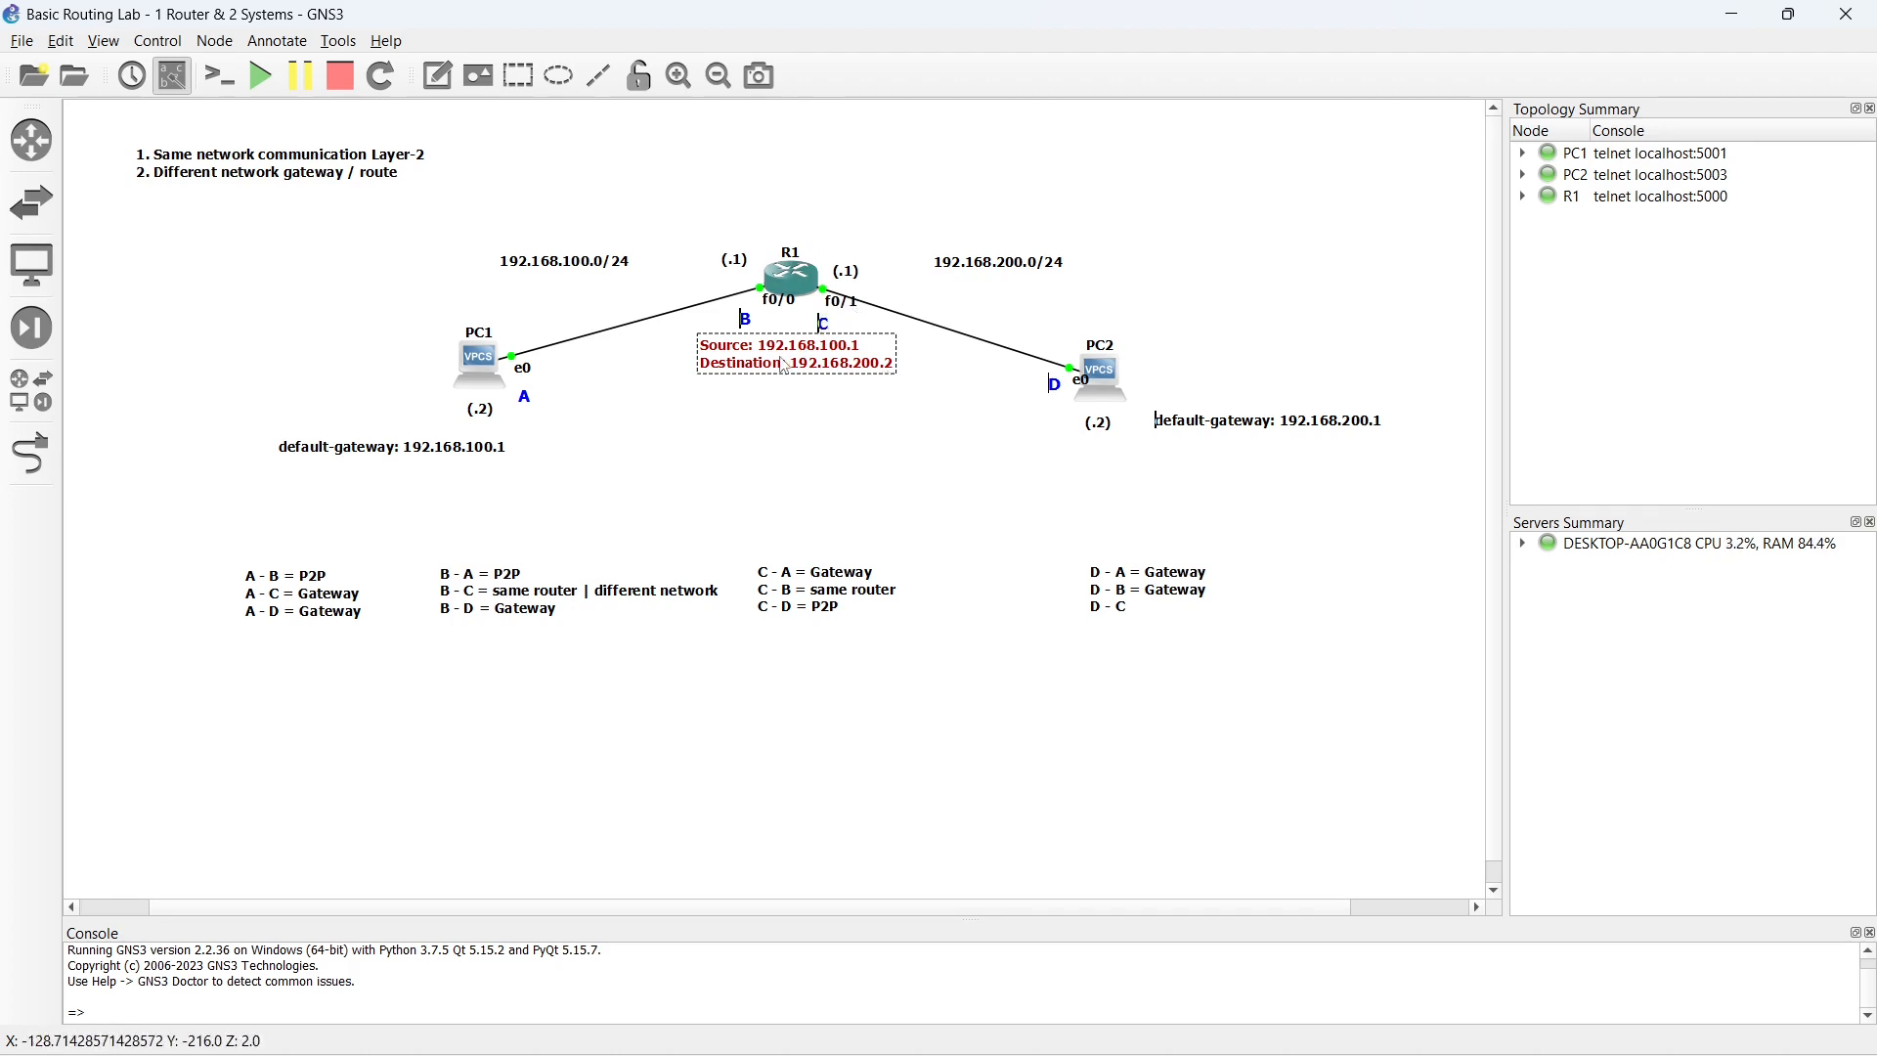
left_click_drag(785, 365, 1096, 474)
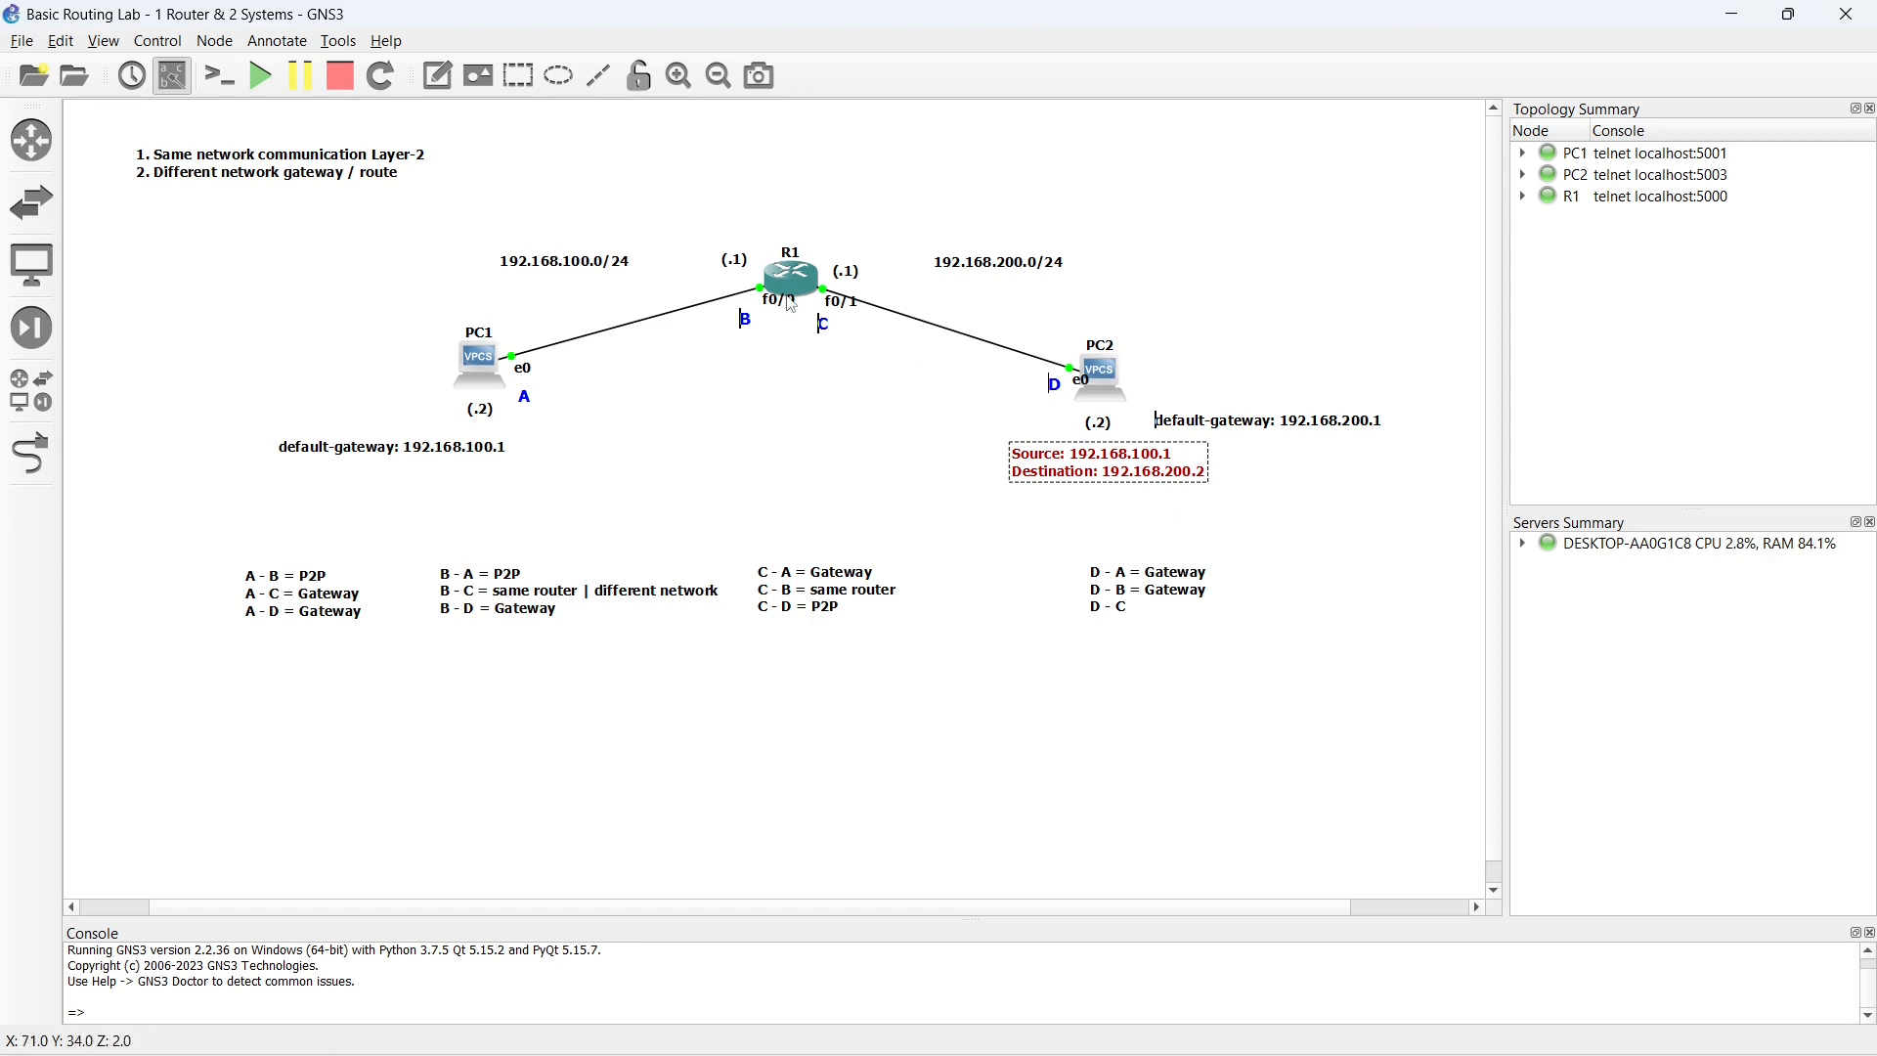
- Ping 192.168.100.1 from PC2's console and return to the topology
double_click(1110, 373)
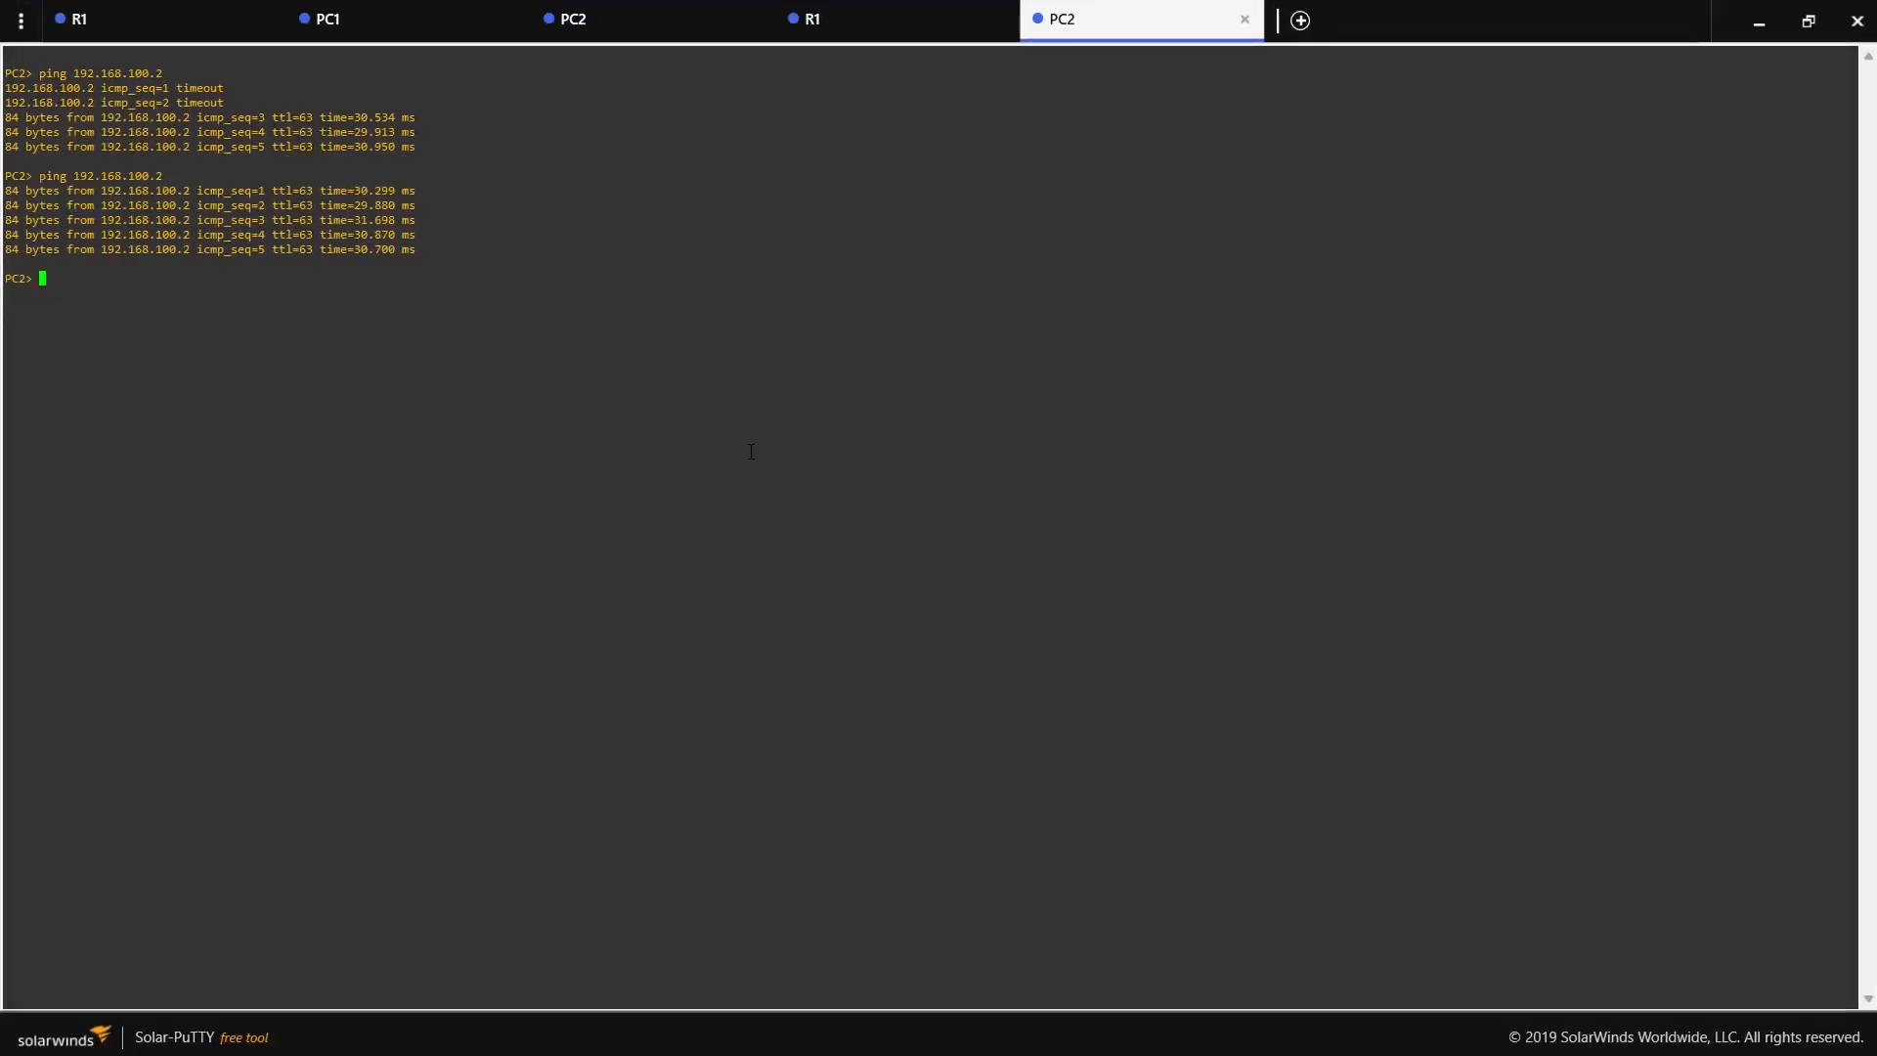
key("Return")
key("Return")
type("ping 192.168.100.")
key("Return")
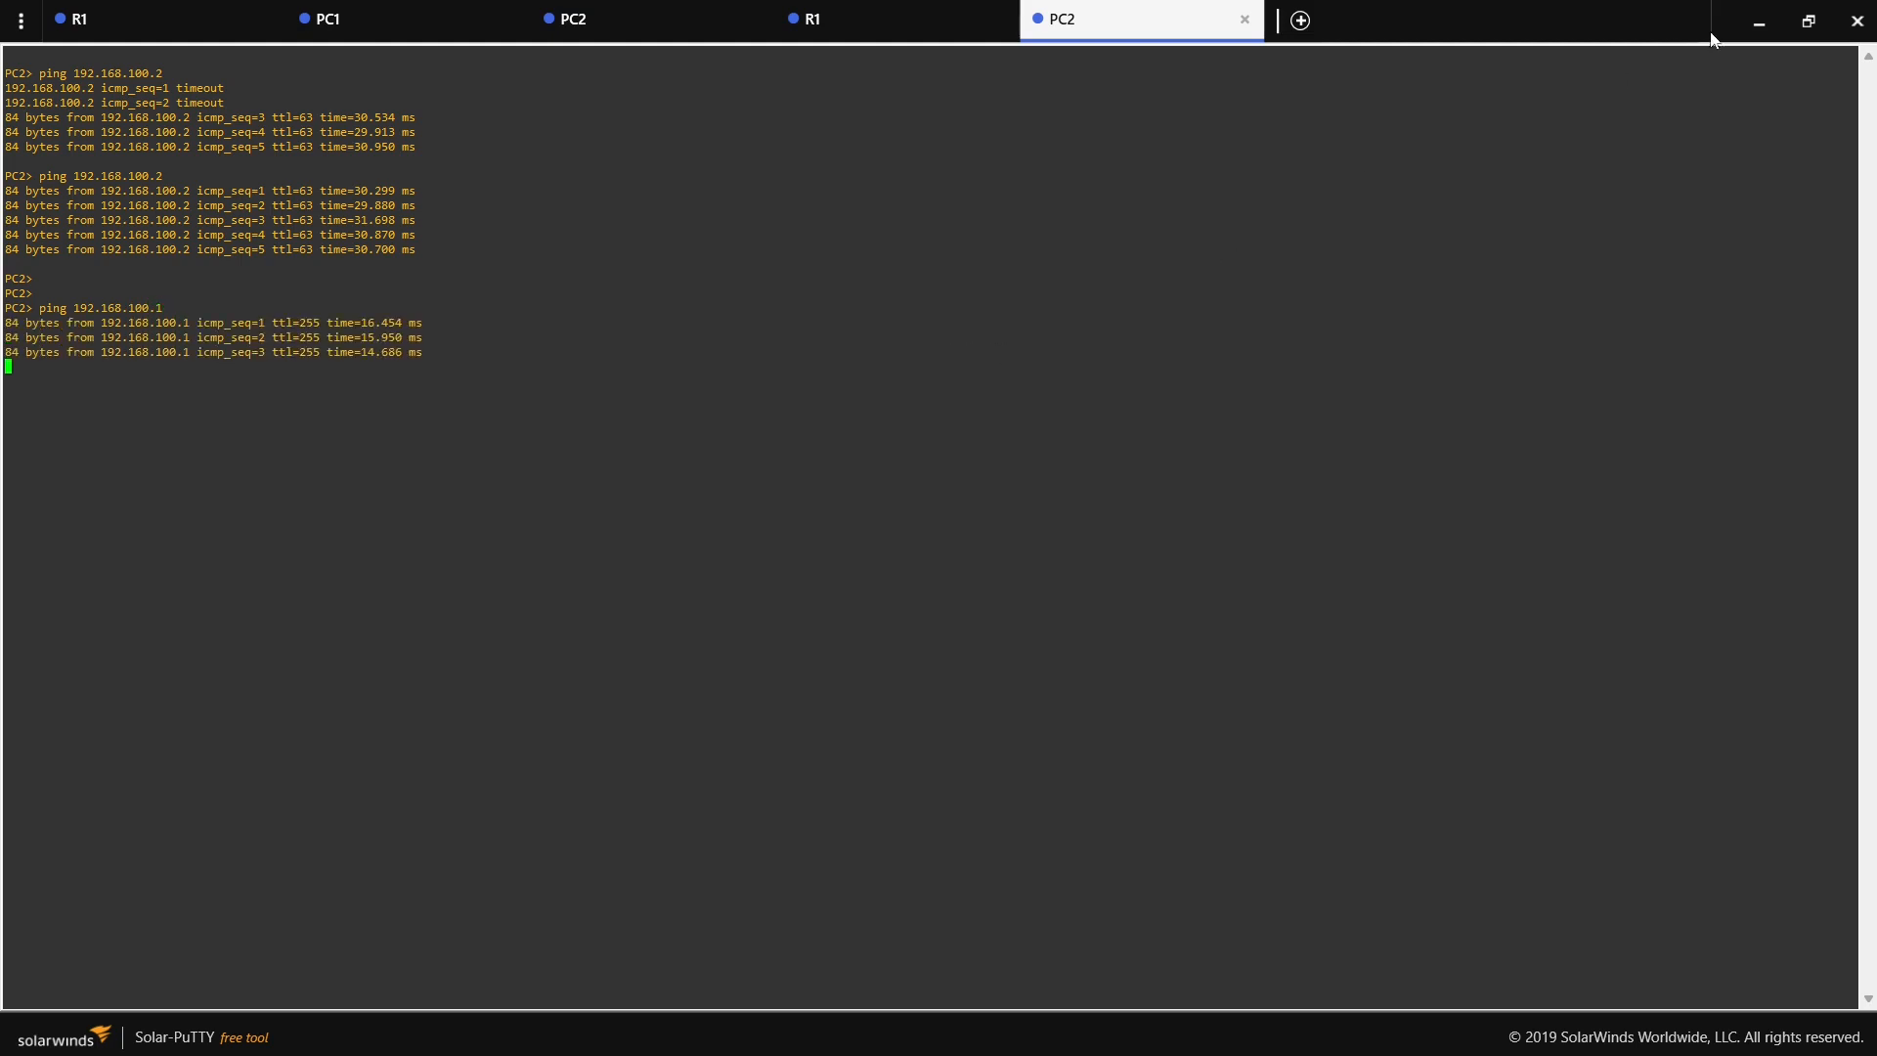
left_click(1758, 33)
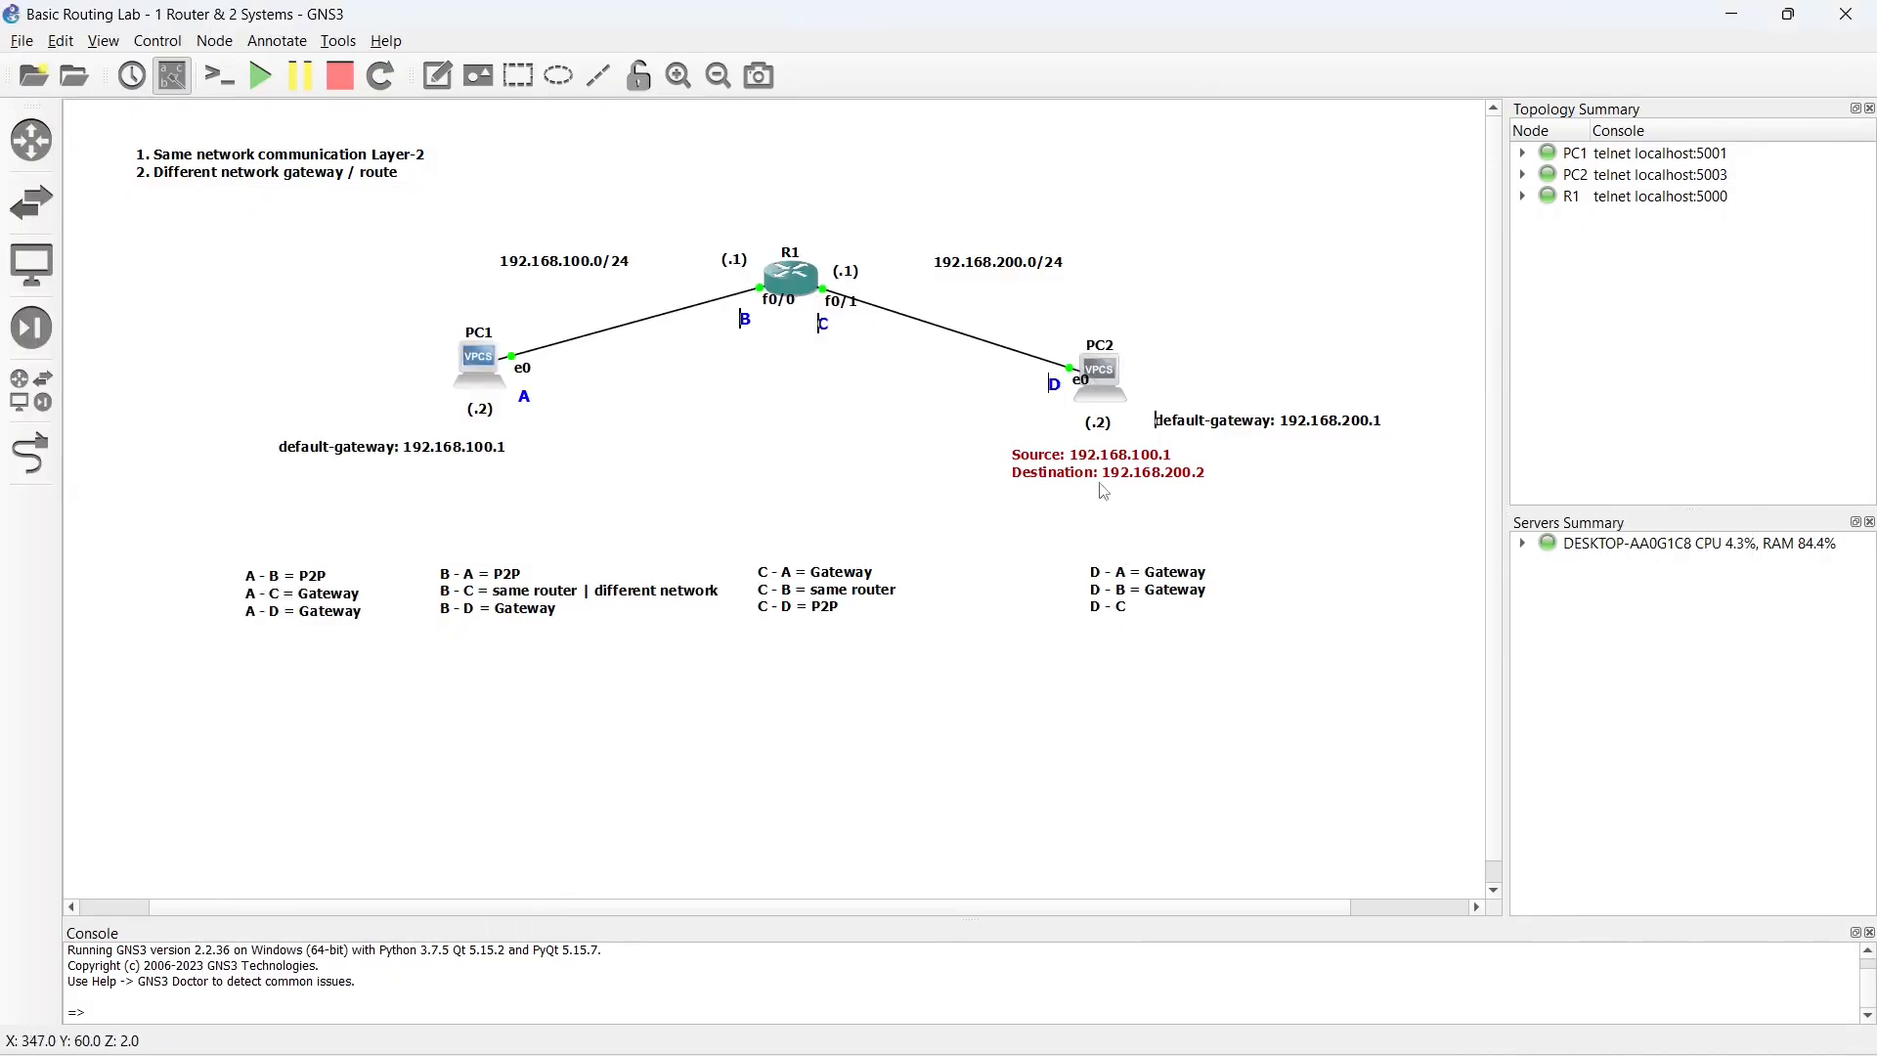
- Complete the last line of the note below PC2 as "D - C = P2P"
double_click(1123, 610)
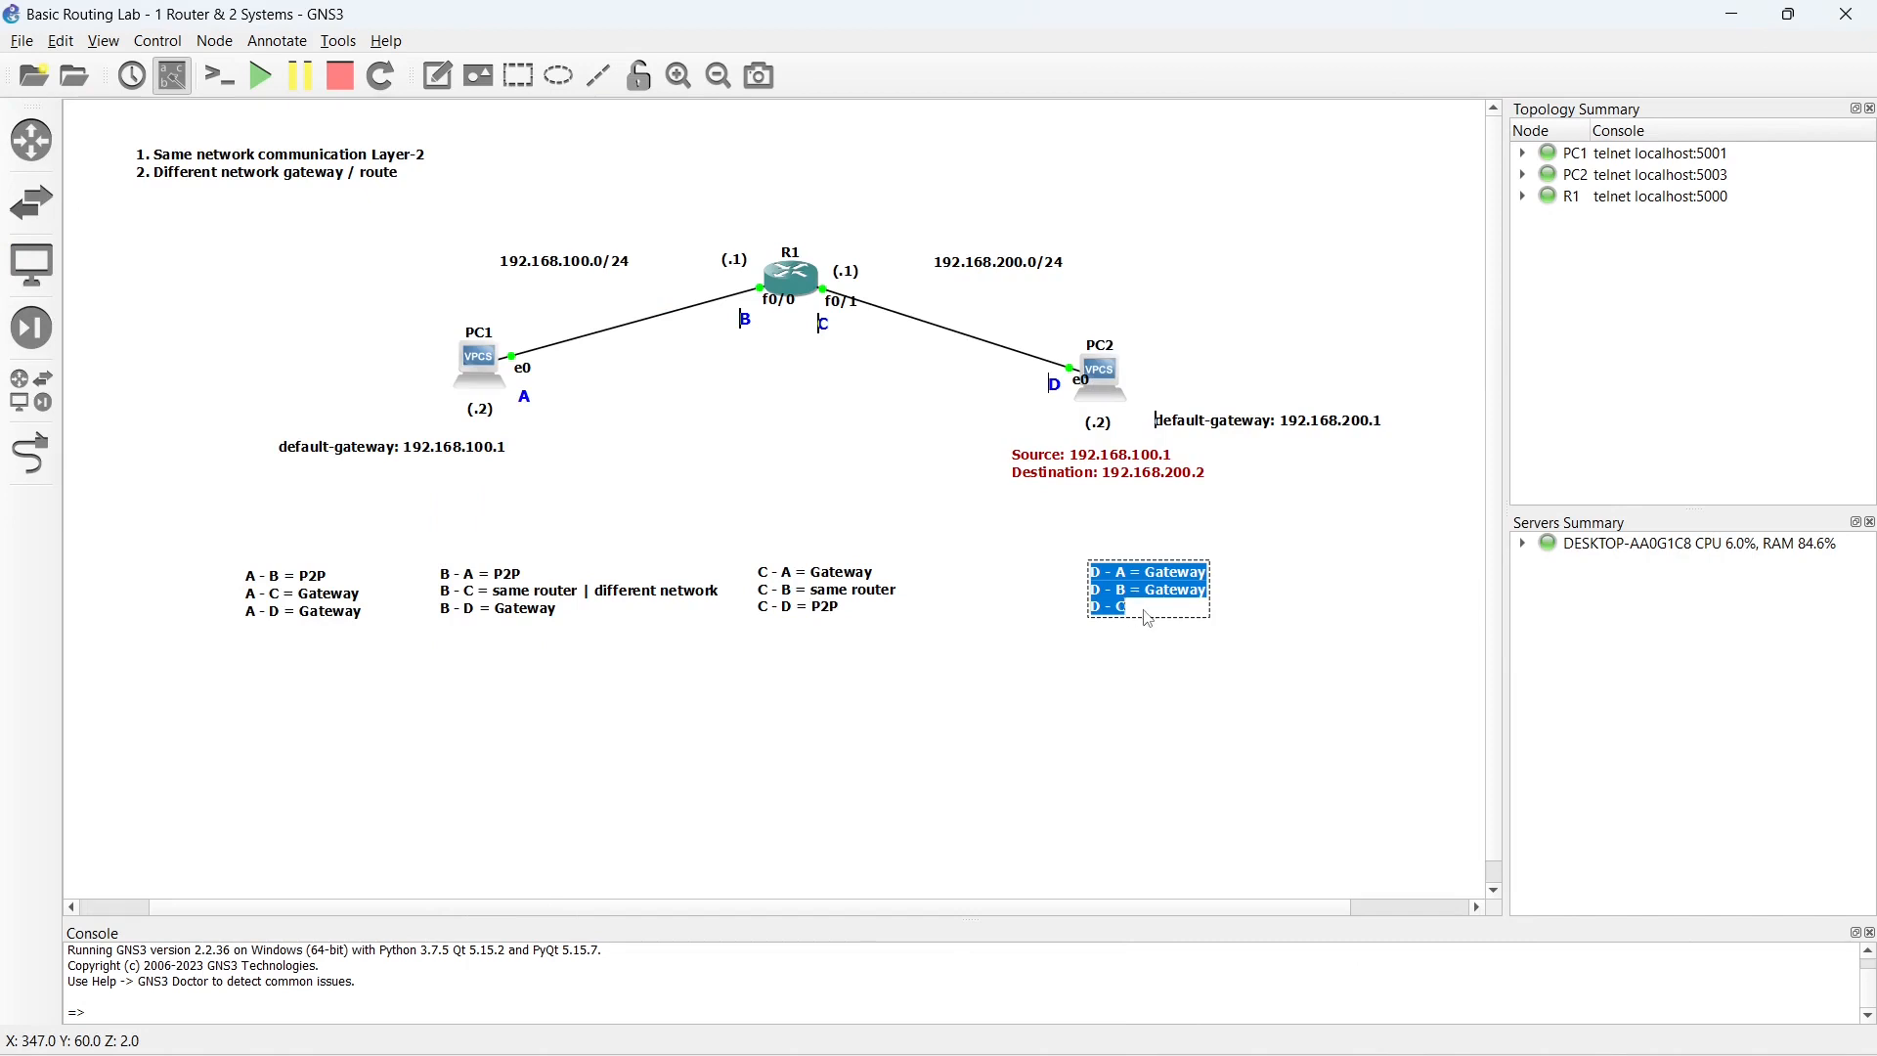
left_click(1148, 616)
type("=")
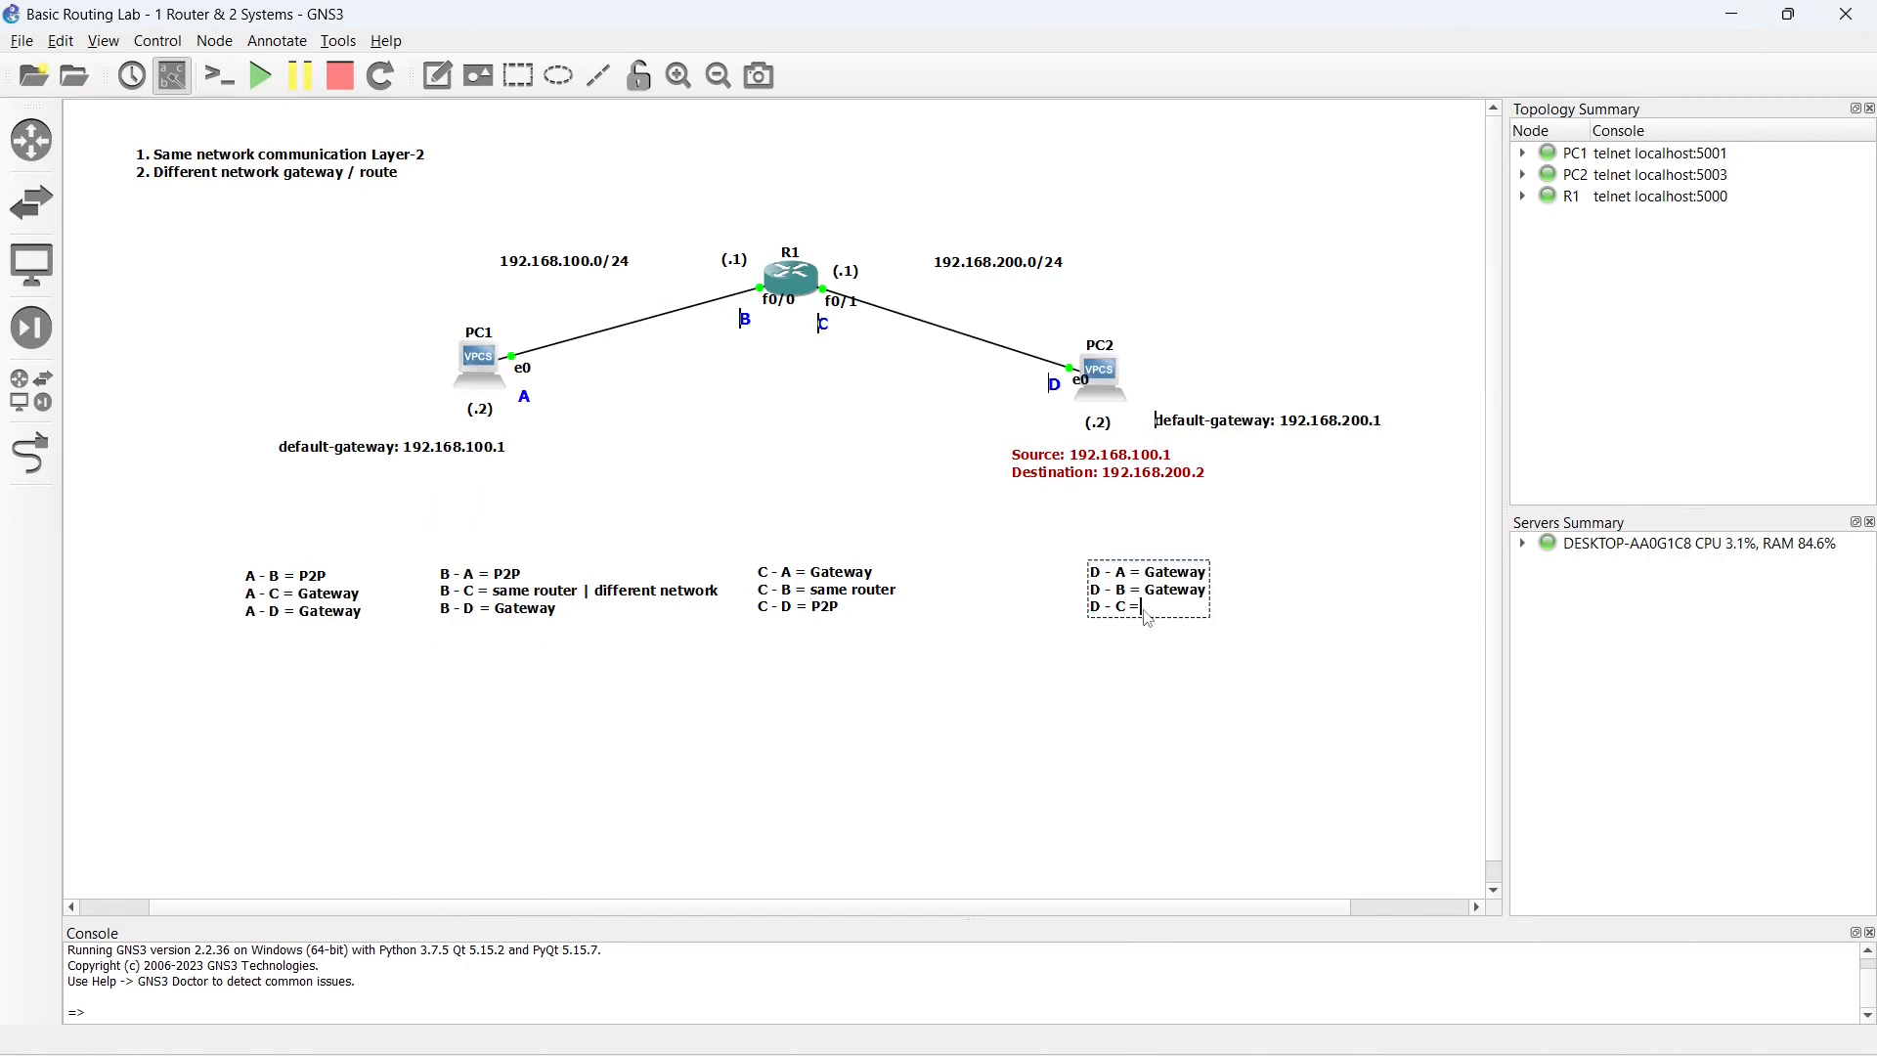
left_click(840, 423)
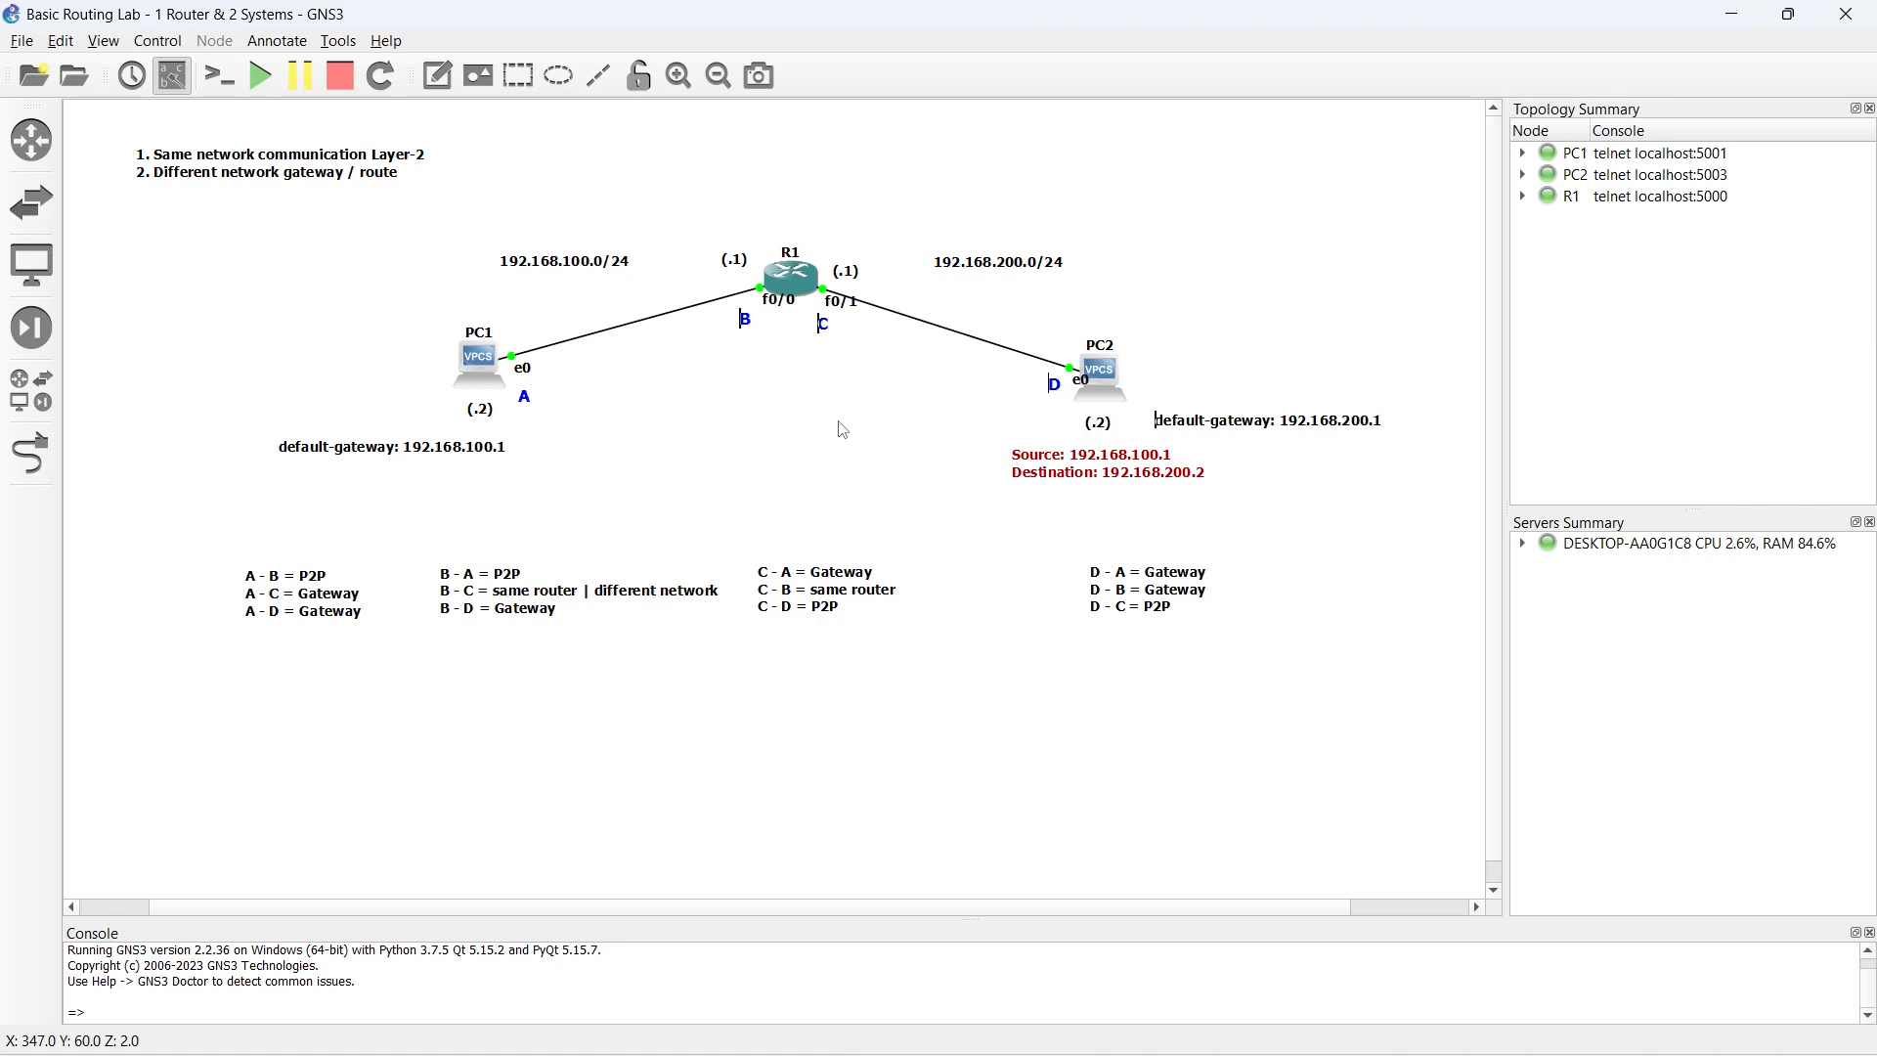
- Ping R1's near interface at 192.168.200.1 from PC2's console and return to the topology
double_click(1101, 385)
key("Return")
key("Return")
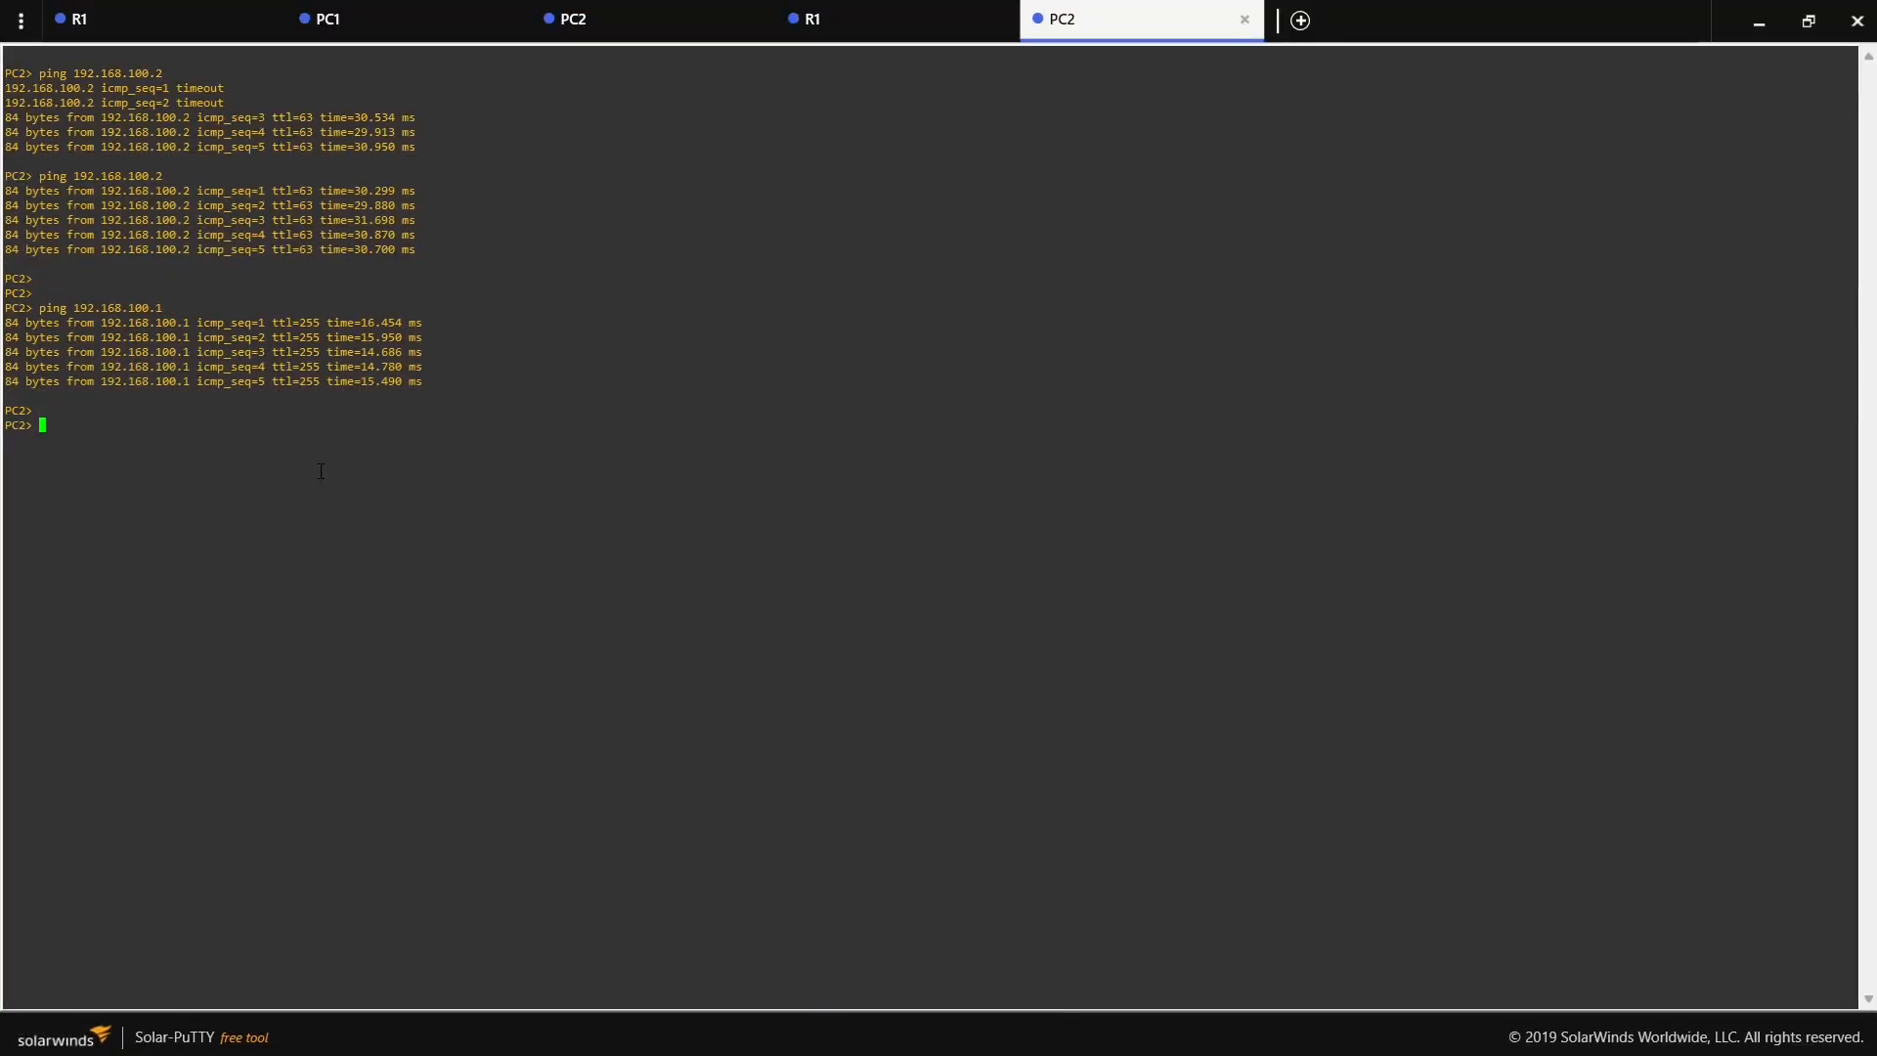
type("ping 192.168.200.1")
key("Return")
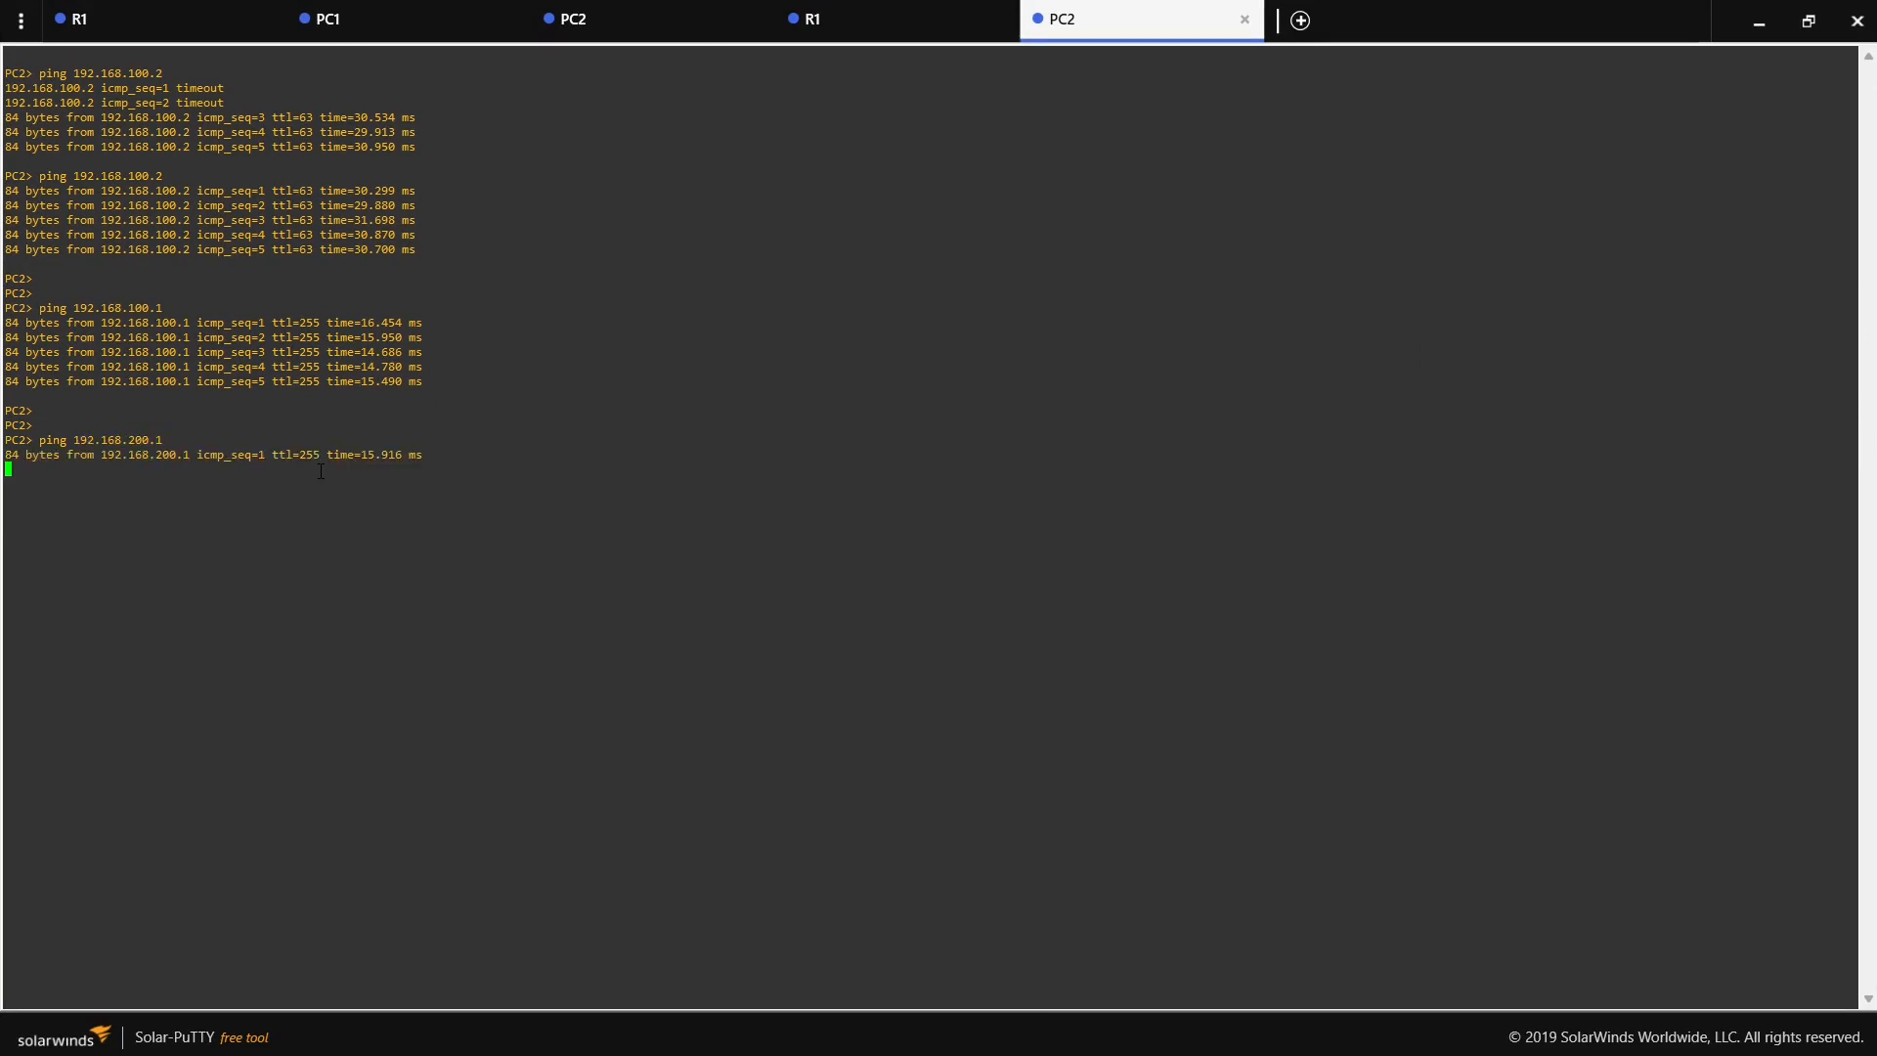
left_click(1759, 26)
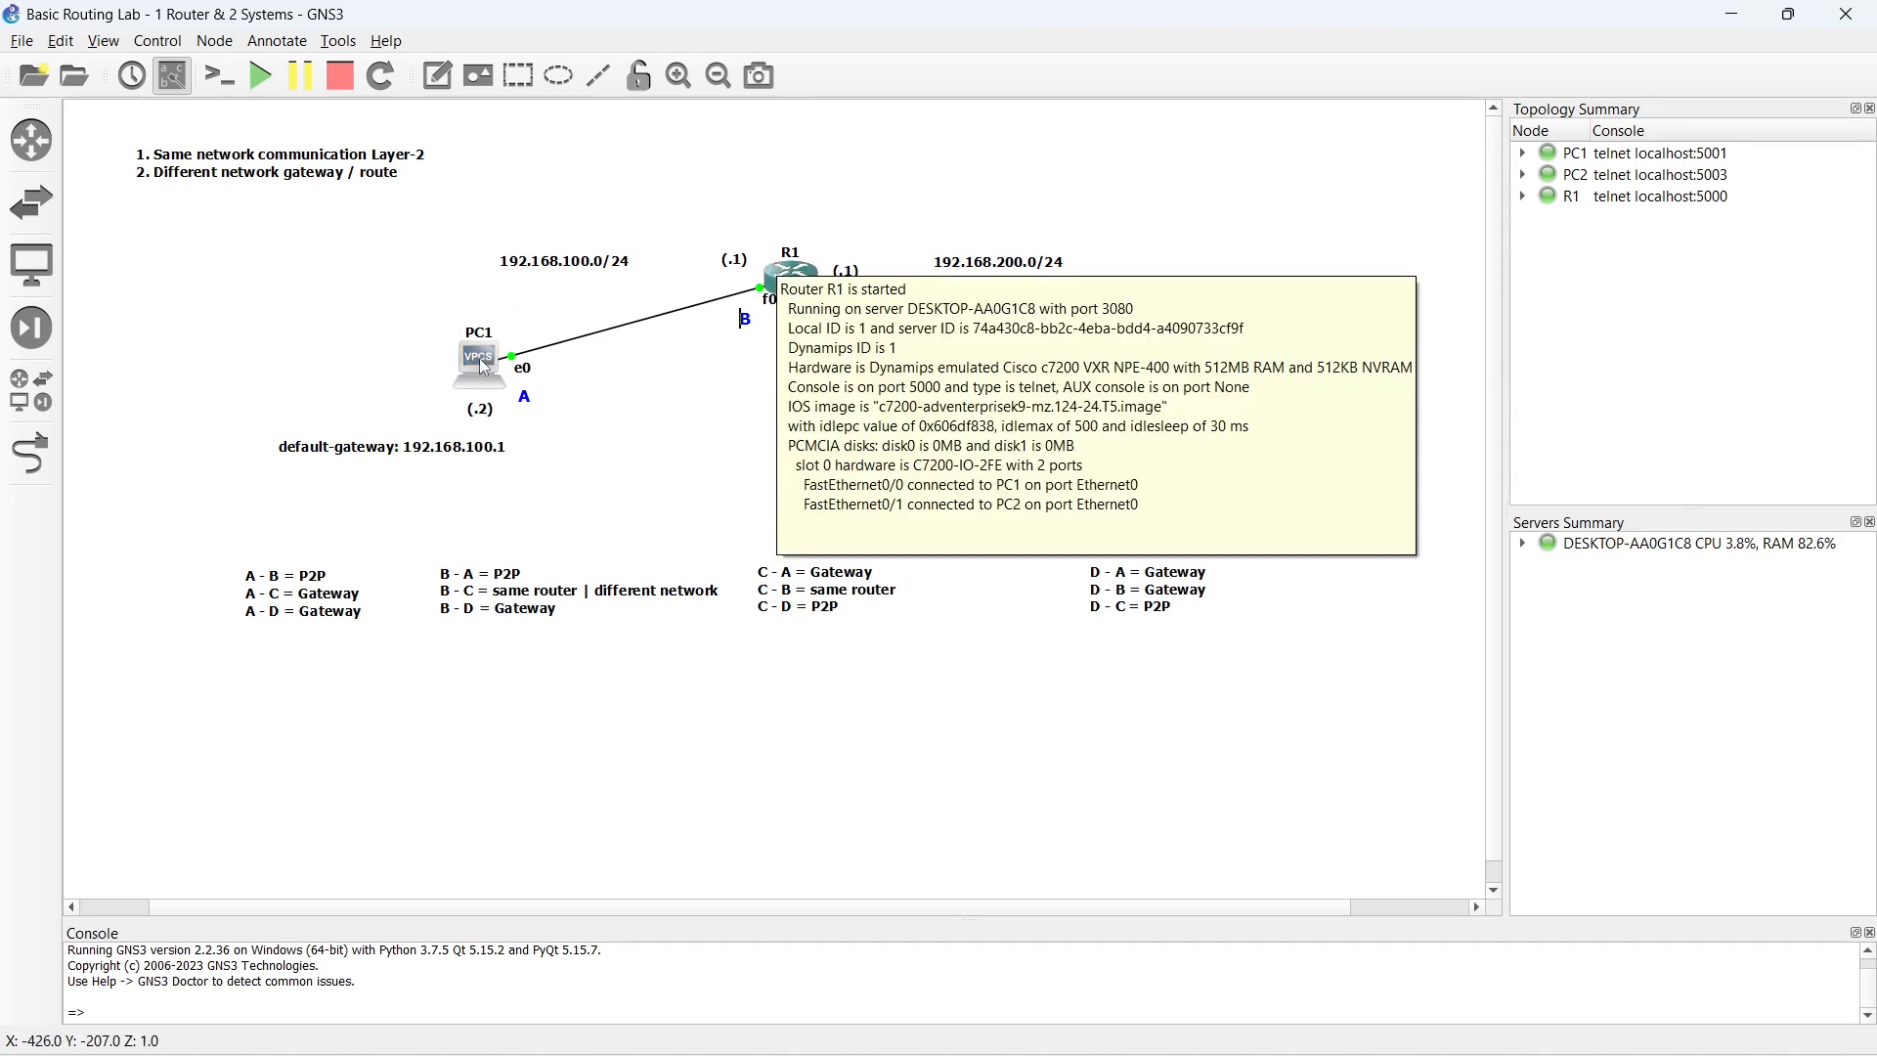
mouse_move(488, 380)
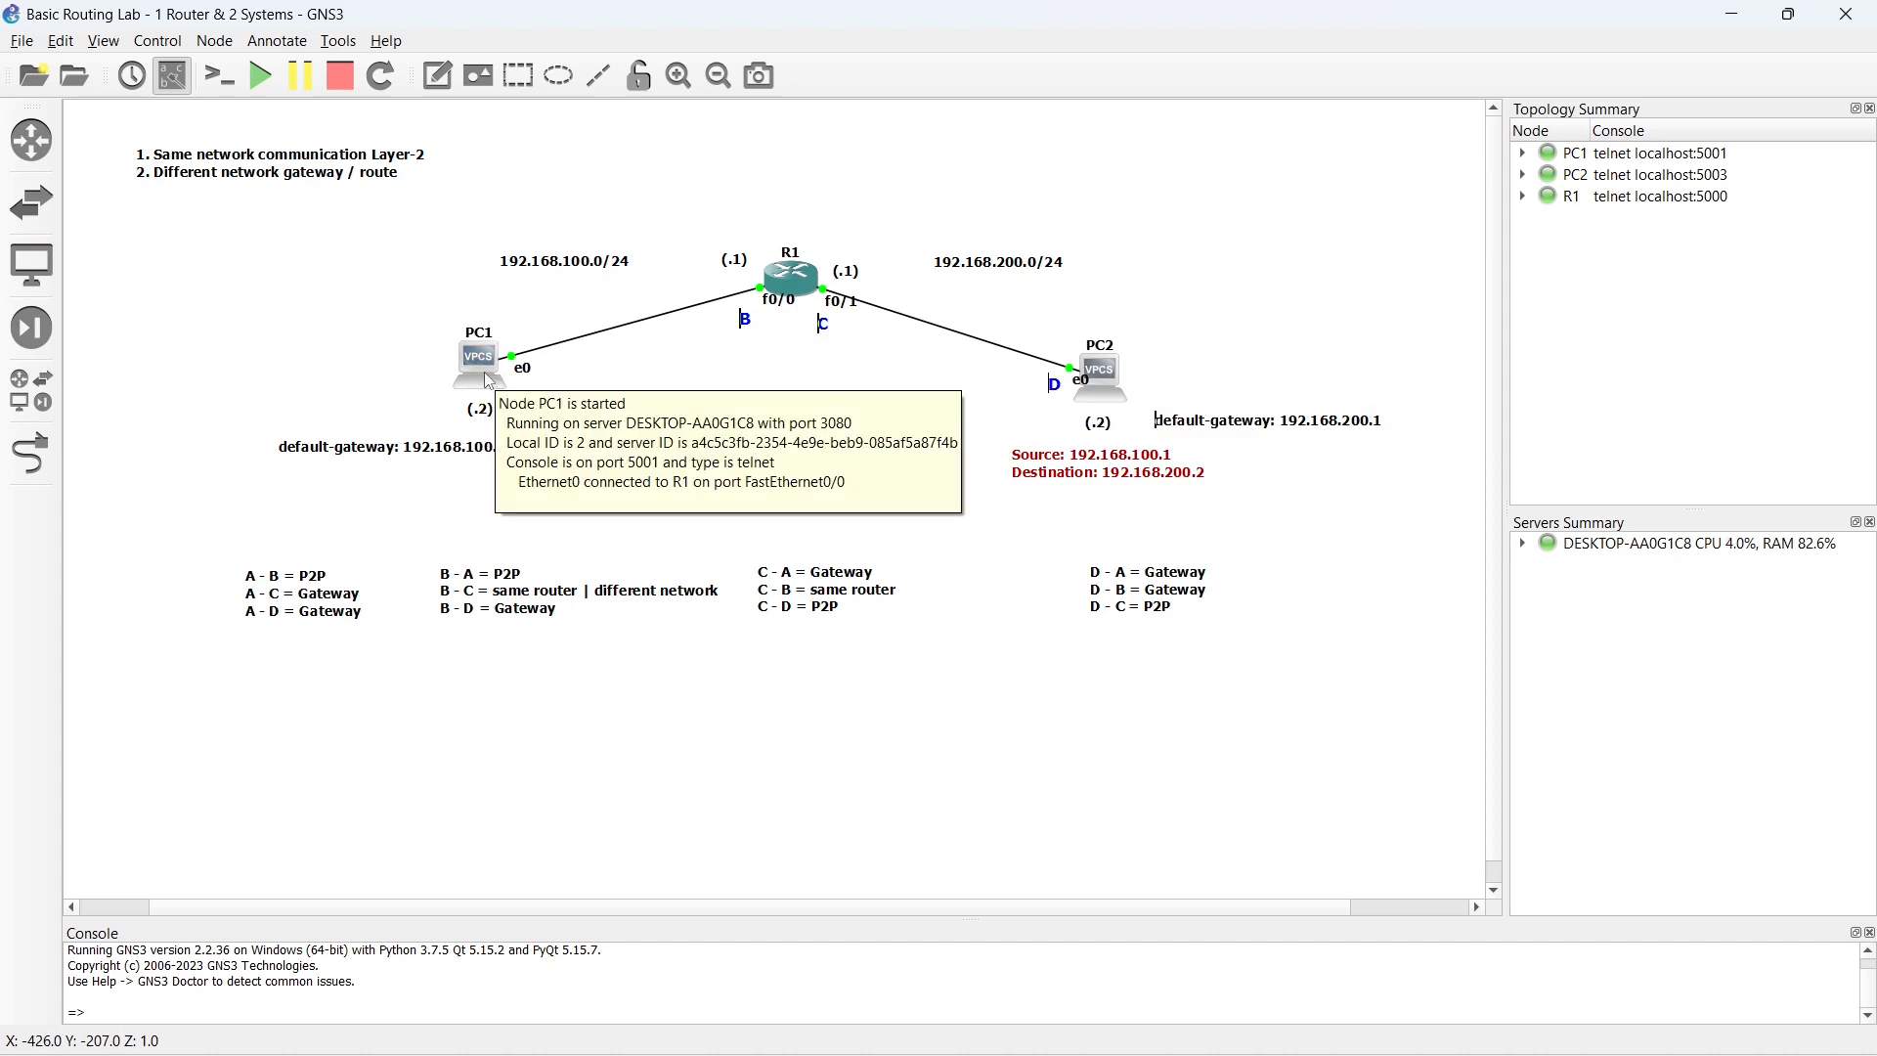